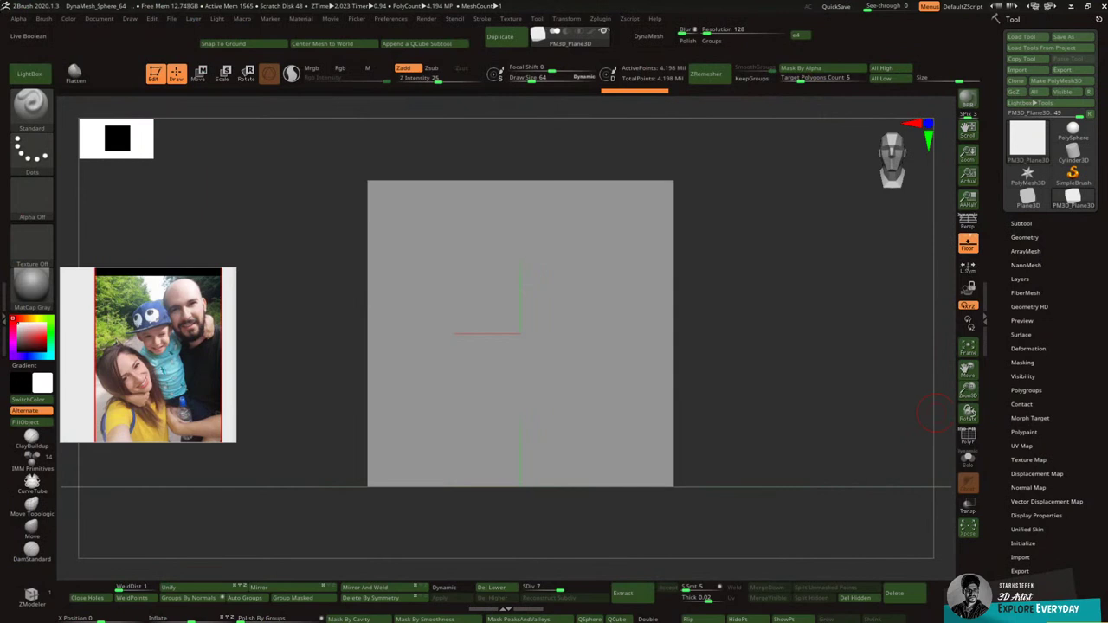
Step: Load the DynaMesh_Sphere_32 sample project in place of the current scene
left_click(37, 80)
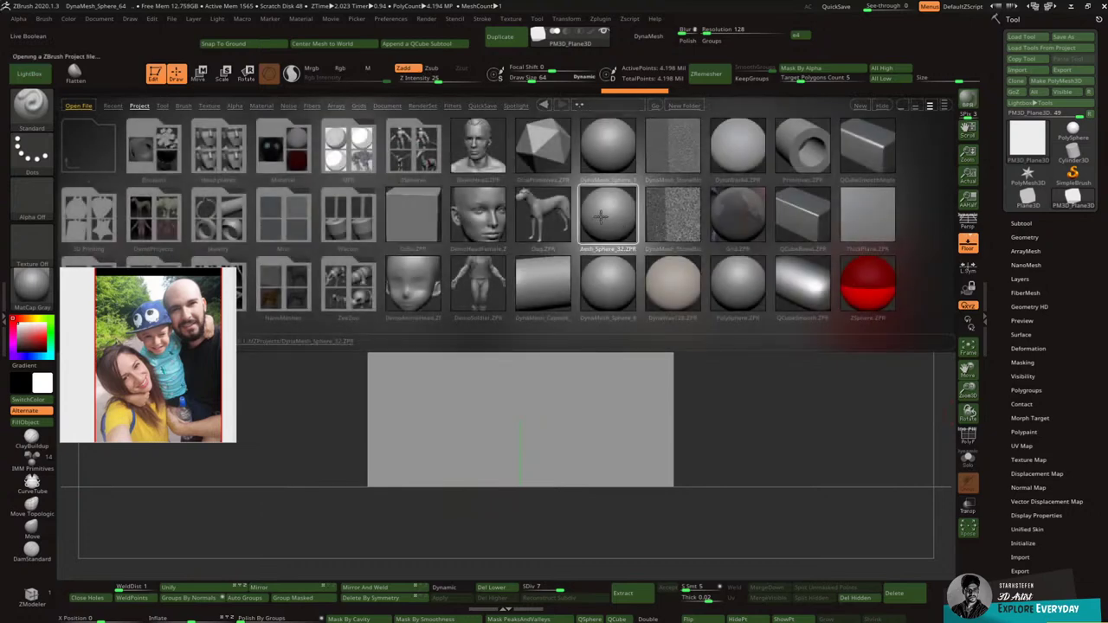
double_click(601, 216)
left_click(594, 346)
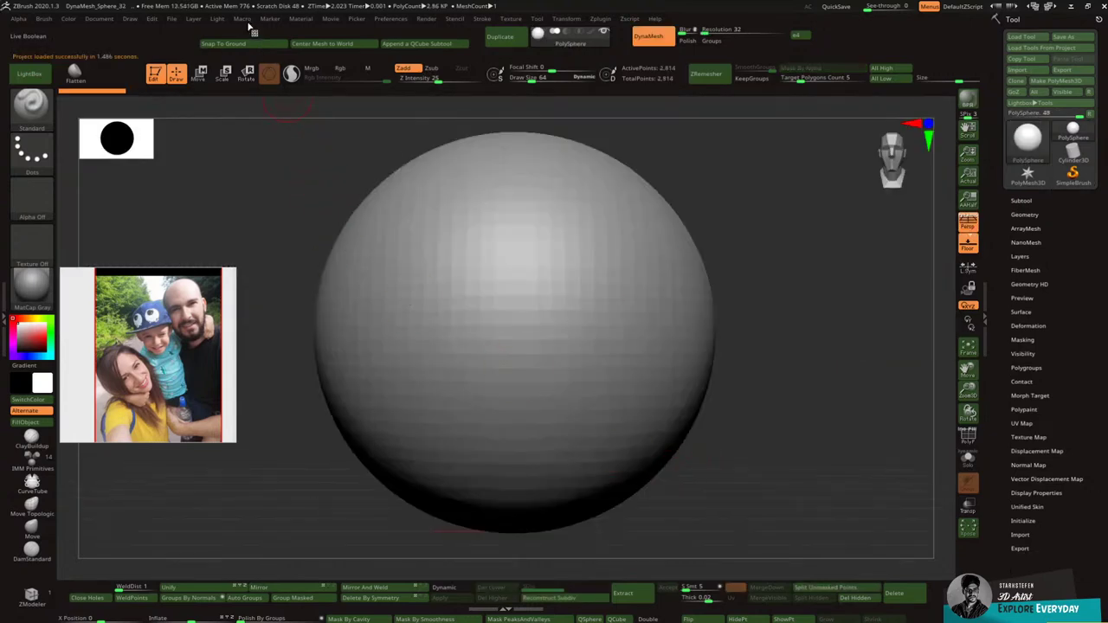
Step: Run the Quickstratup_Plane macro from the quick 2.5d tools to replace the sphere with a highly subdivided plane
left_click(242, 19)
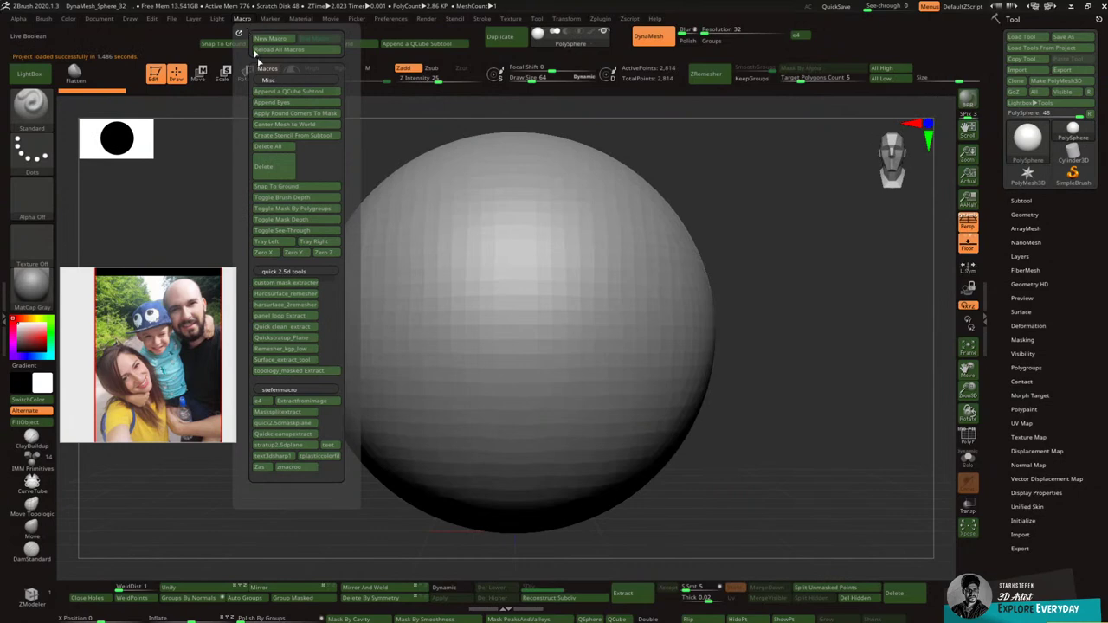
left_click_drag(329, 338, 324, 280)
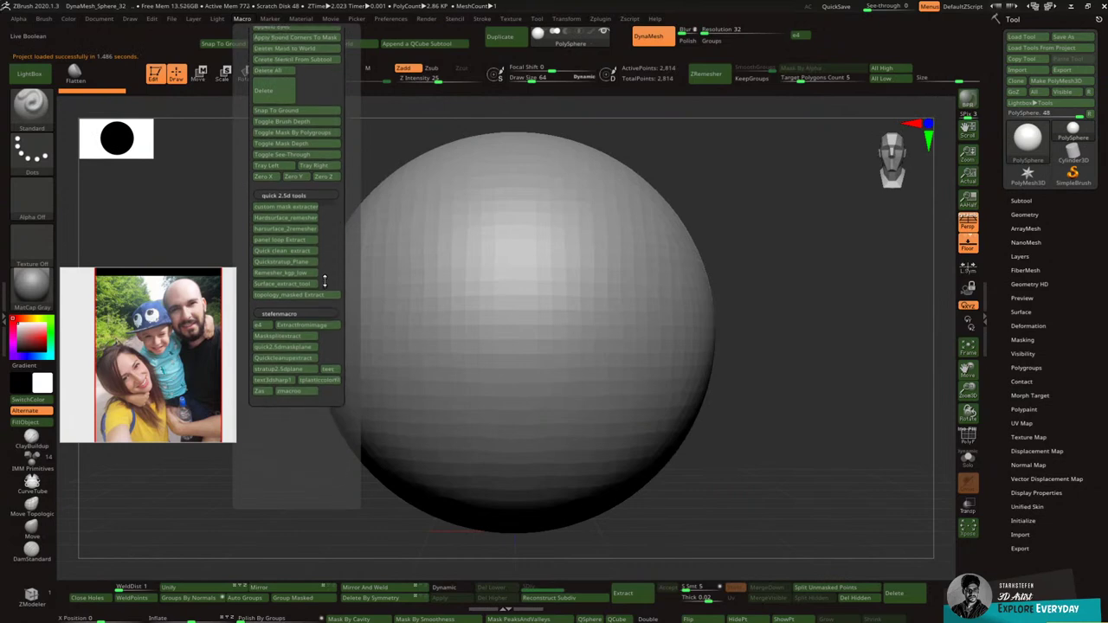
left_click(278, 261)
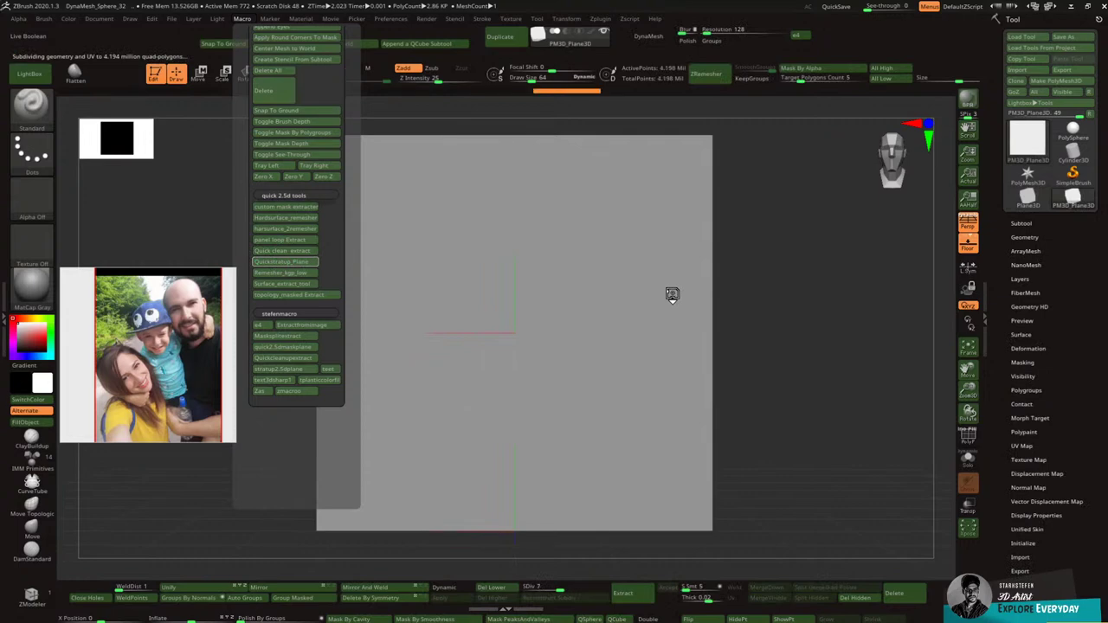
left_click(672, 291)
Step: Turn on the plane's polyframe display and switch off perspective so the whole plane is seen flat
left_click(968, 435)
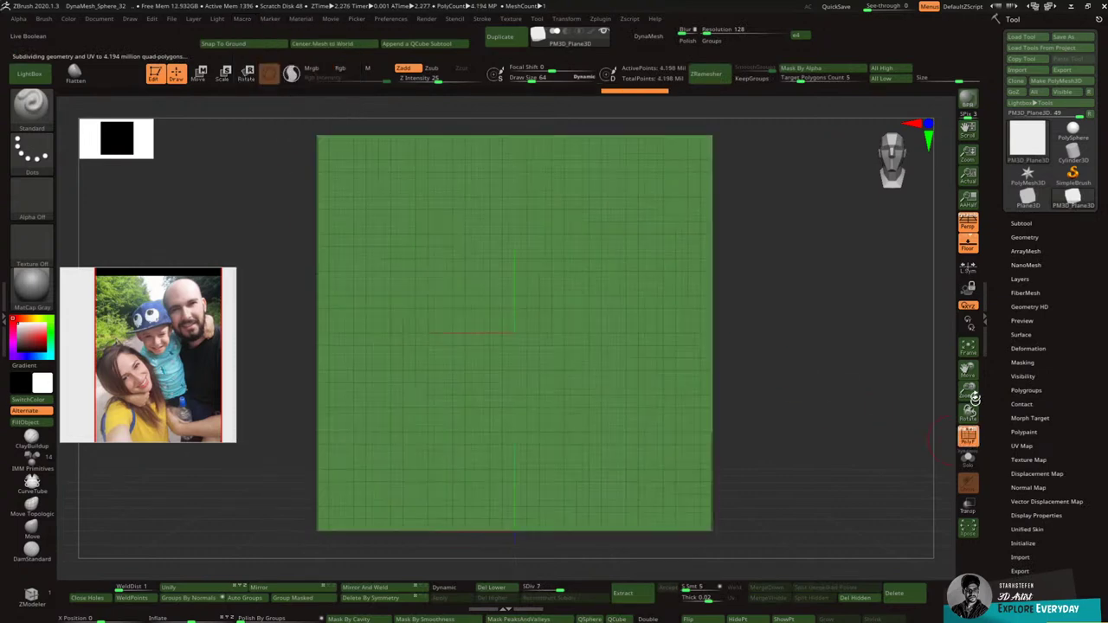
left_click_drag(971, 384, 973, 257)
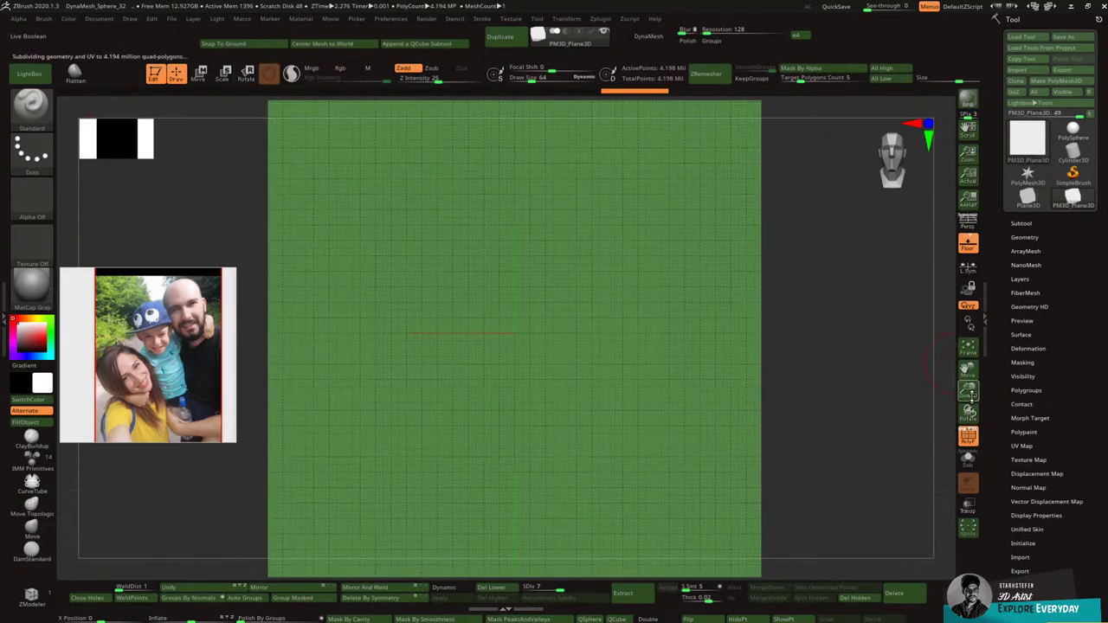
left_click_drag(971, 396, 972, 459)
left_click_drag(969, 370, 1016, 382)
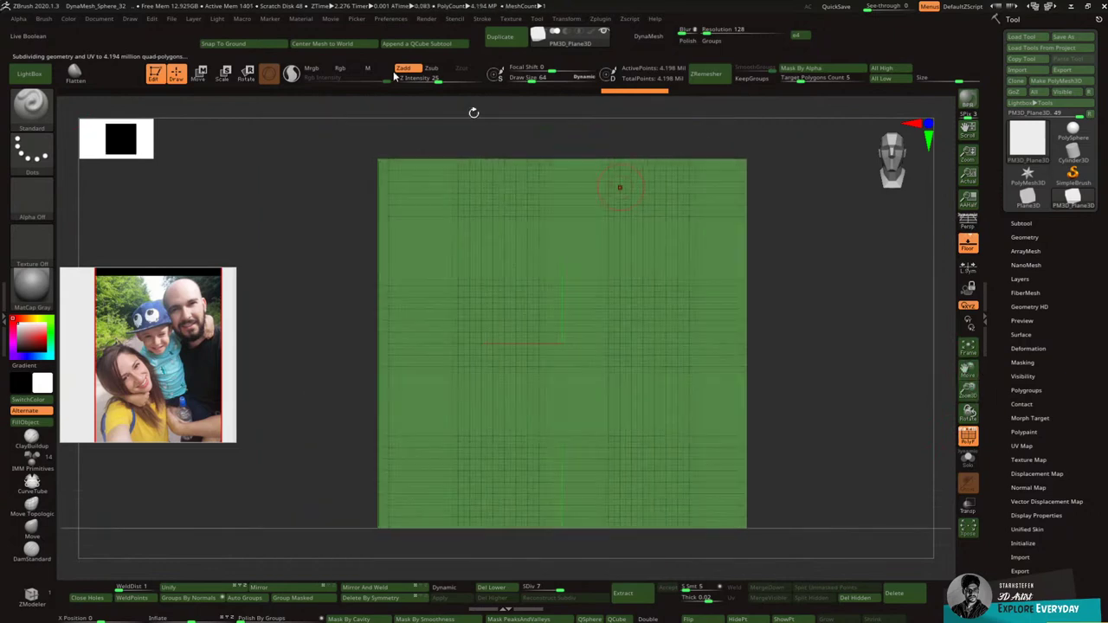
Step: Move the floating family photo aside and import the image "new" from Downloads as the Front-Back grid's first map
left_click(130, 19)
left_click_drag(169, 329, 866, 177)
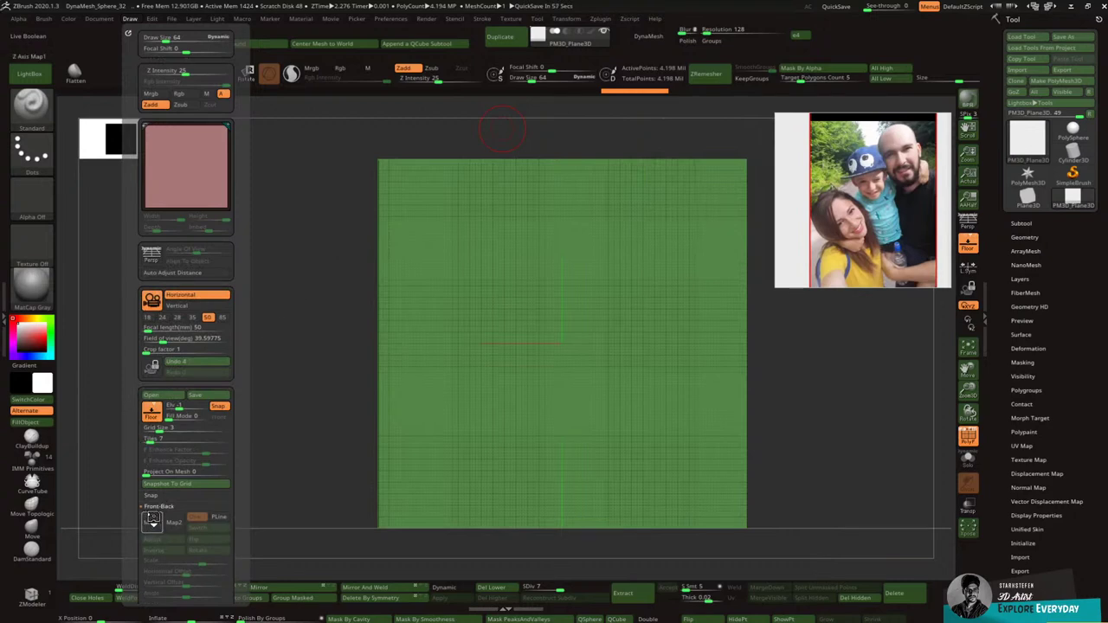
left_click(153, 519)
left_click(165, 603)
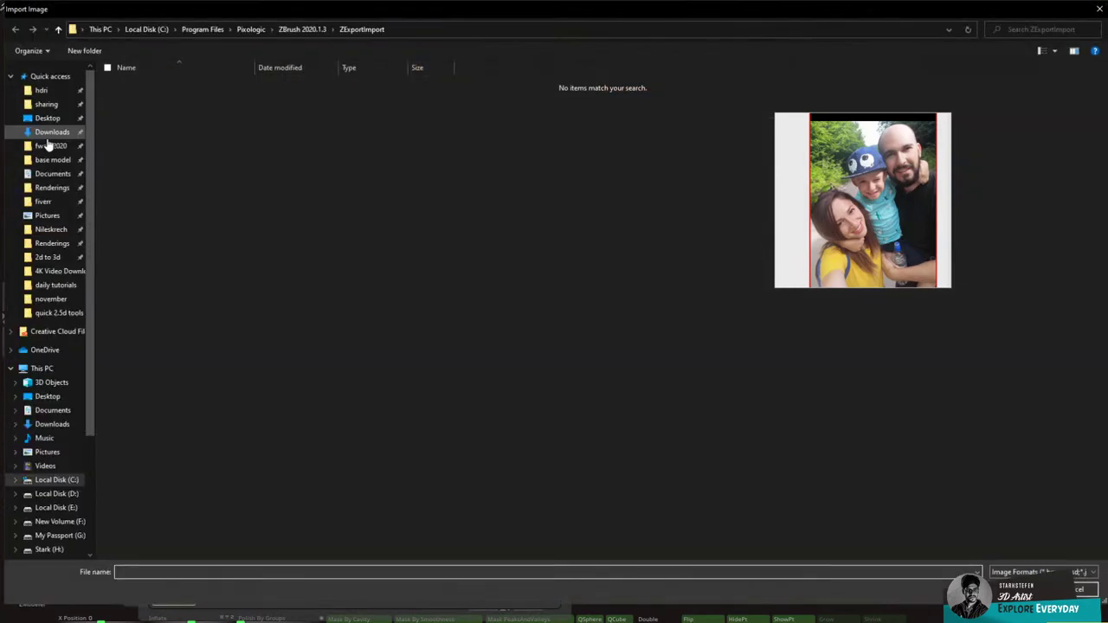
left_click(49, 132)
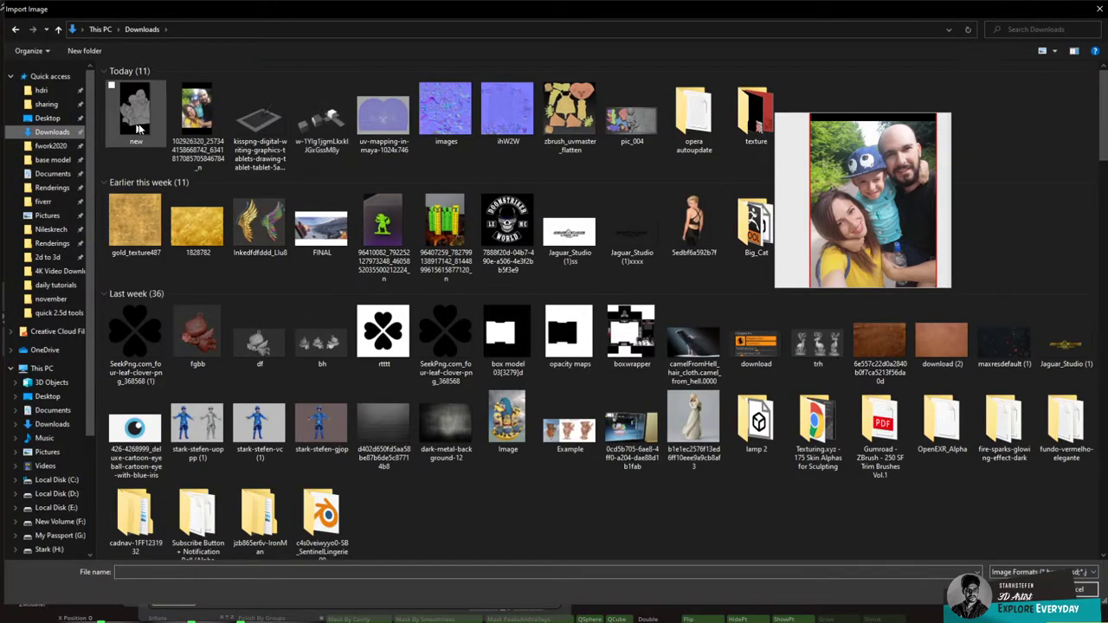
double_click(136, 117)
Step: Reduce the Front-Back reference image's scale to about 0.41 to fit the plane, and turn off the polyframe display
left_click_drag(975, 388, 968, 339)
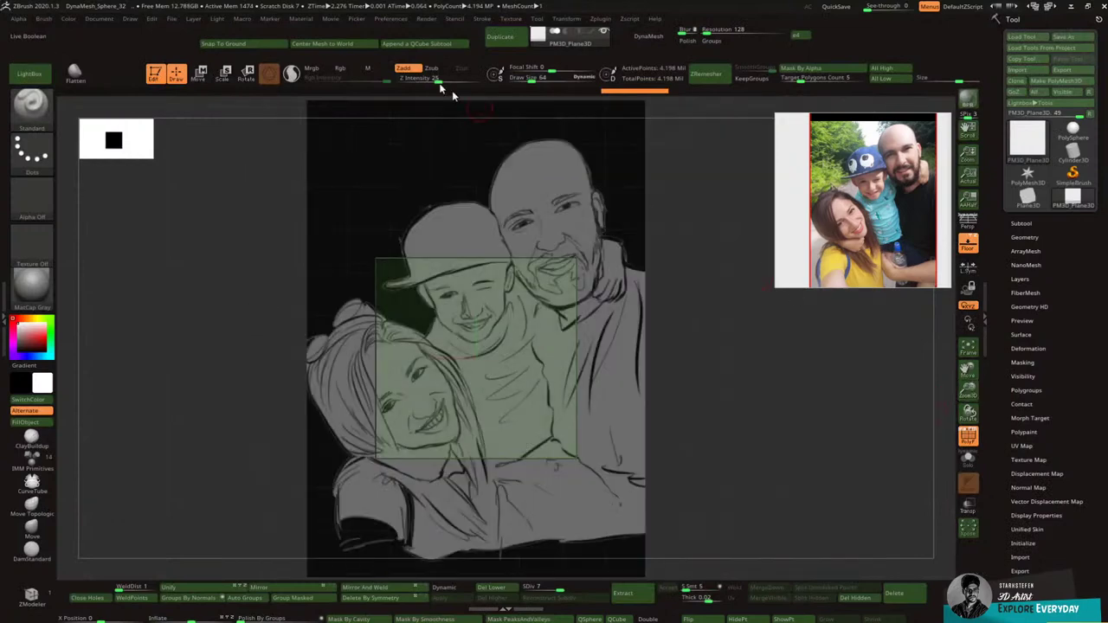
left_click(131, 19)
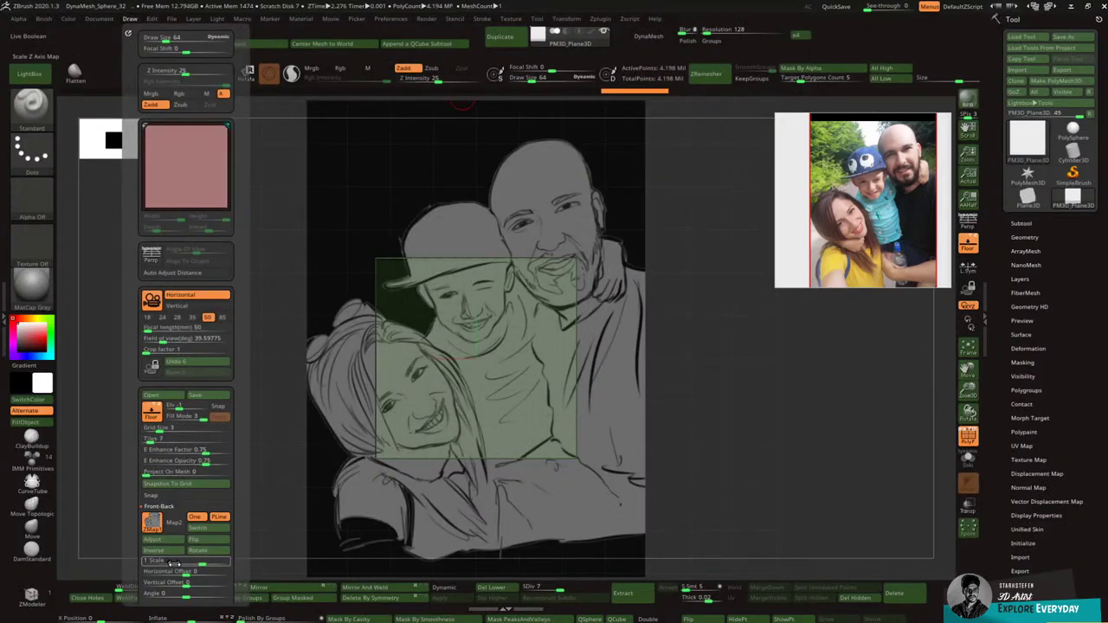
left_click_drag(199, 561, 183, 560)
left_click_drag(969, 393, 967, 440)
mouse_move(968, 371)
left_mouse_down()
mouse_move(937, 369)
mouse_move(984, 371)
left_mouse_up()
left_click(968, 439)
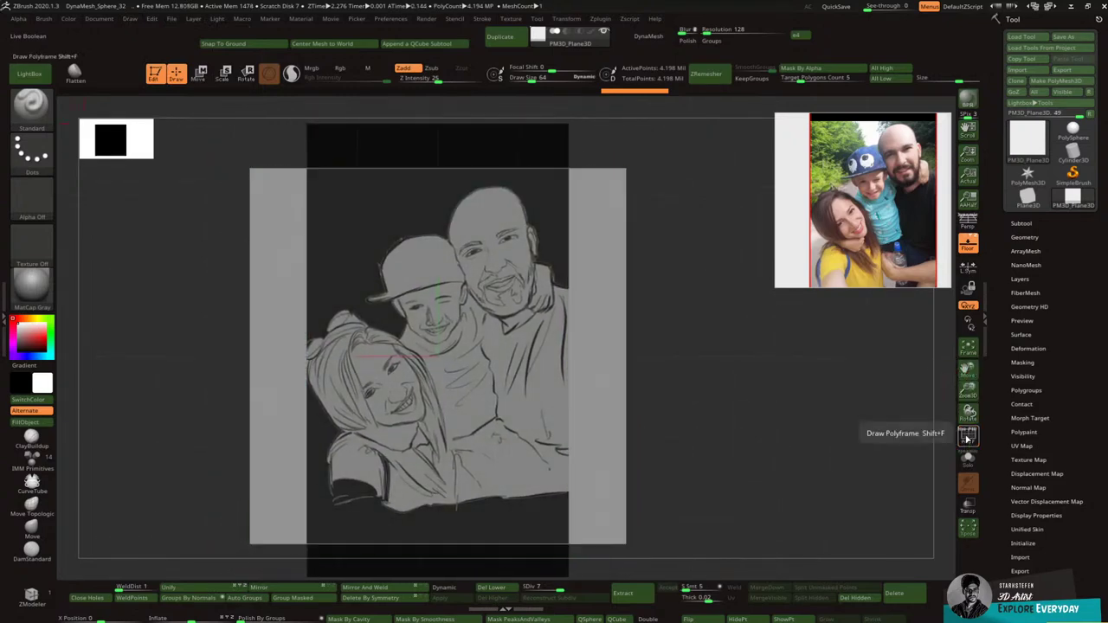
left_click(129, 19)
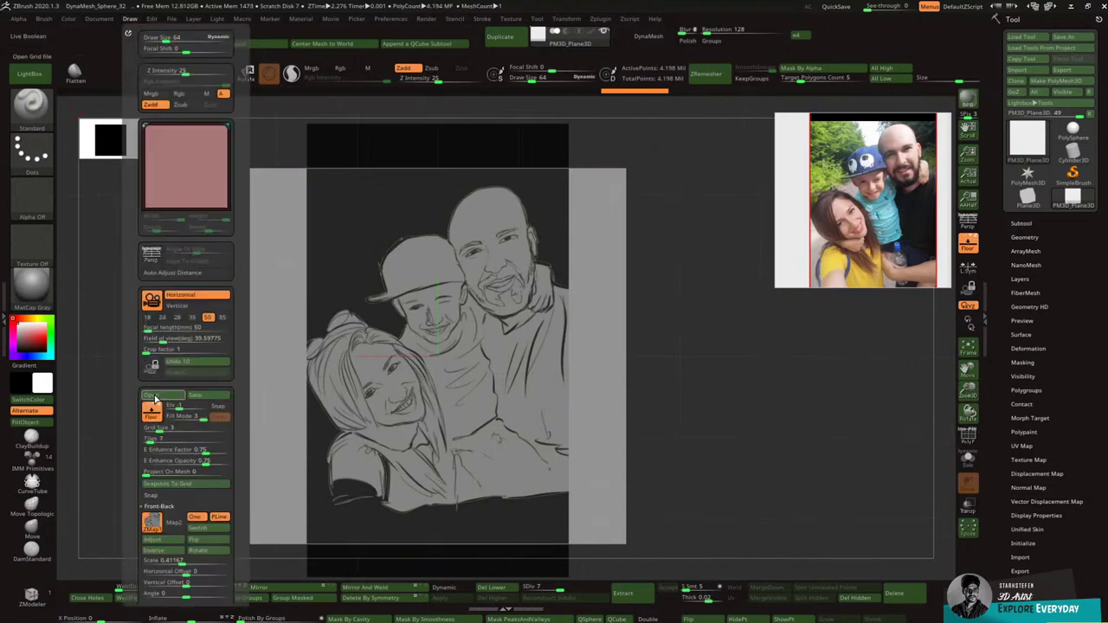
left_click_drag(239, 498, 239, 476)
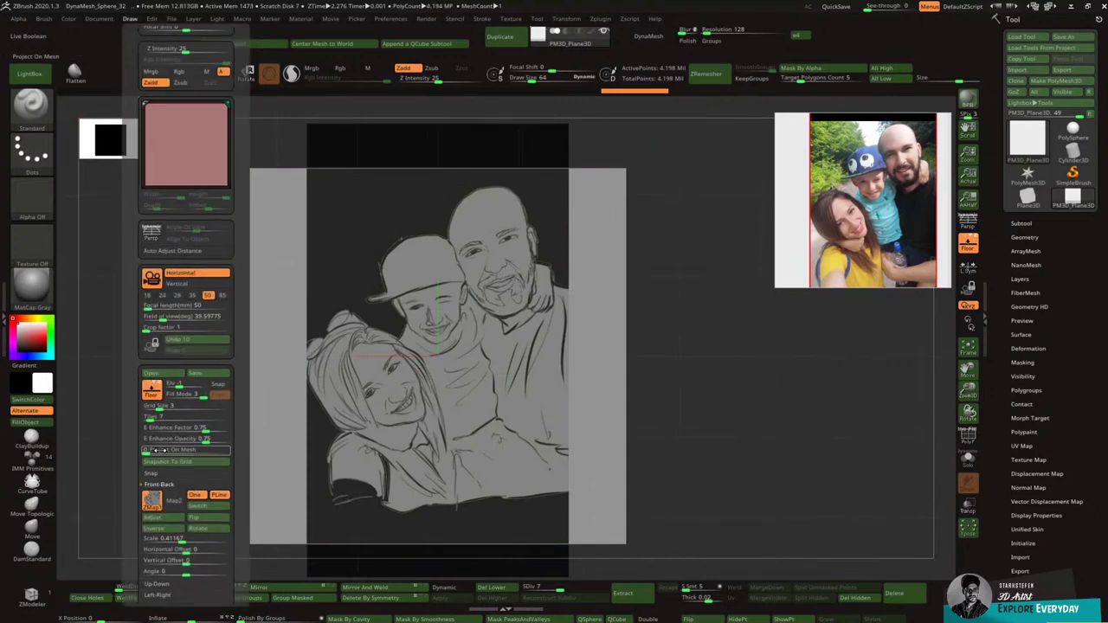
mouse_move(162, 451)
left_mouse_down()
mouse_move(222, 453)
mouse_move(119, 461)
left_mouse_up()
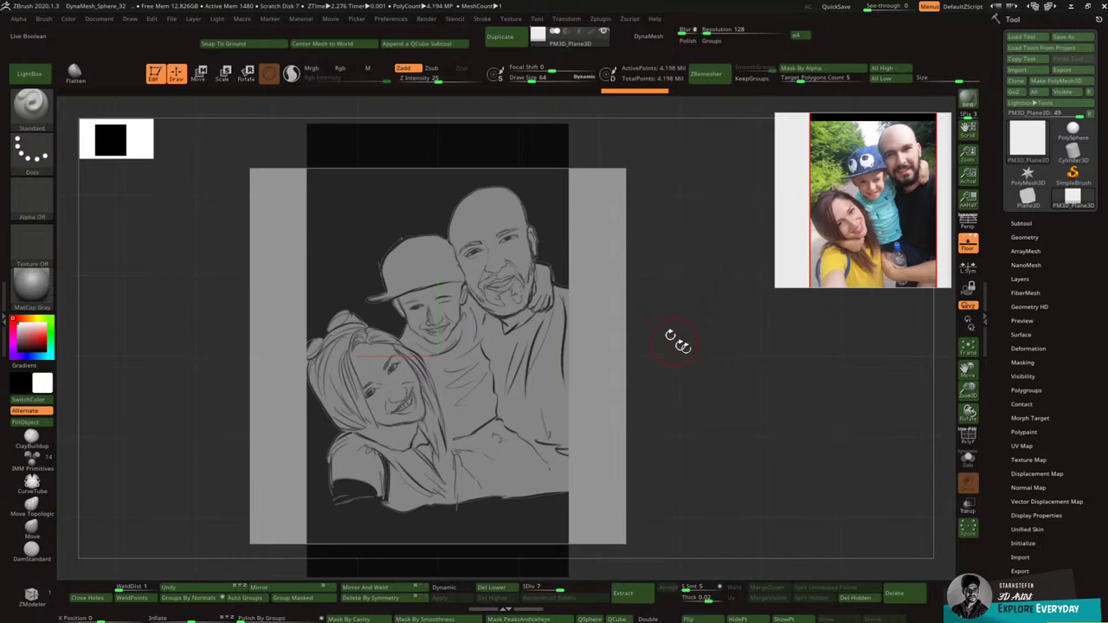
Step: Expand the subtool list for the plane and reduce the brush's draw size to 26
left_click_drag(969, 390, 969, 390)
left_click_drag(968, 369, 972, 389)
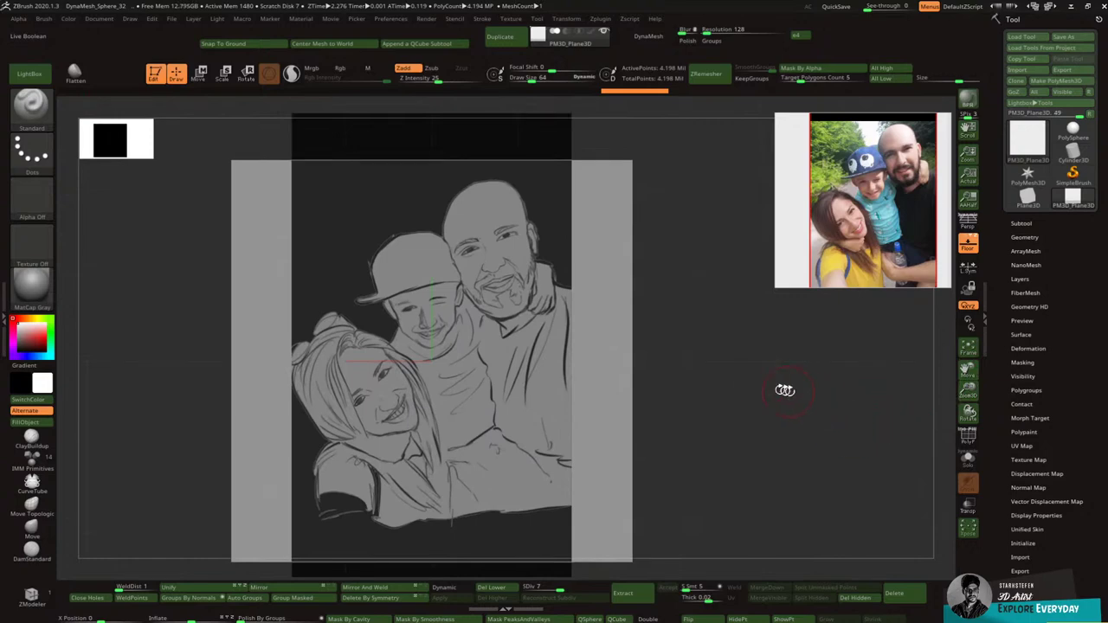
left_click_drag(967, 386, 965, 365)
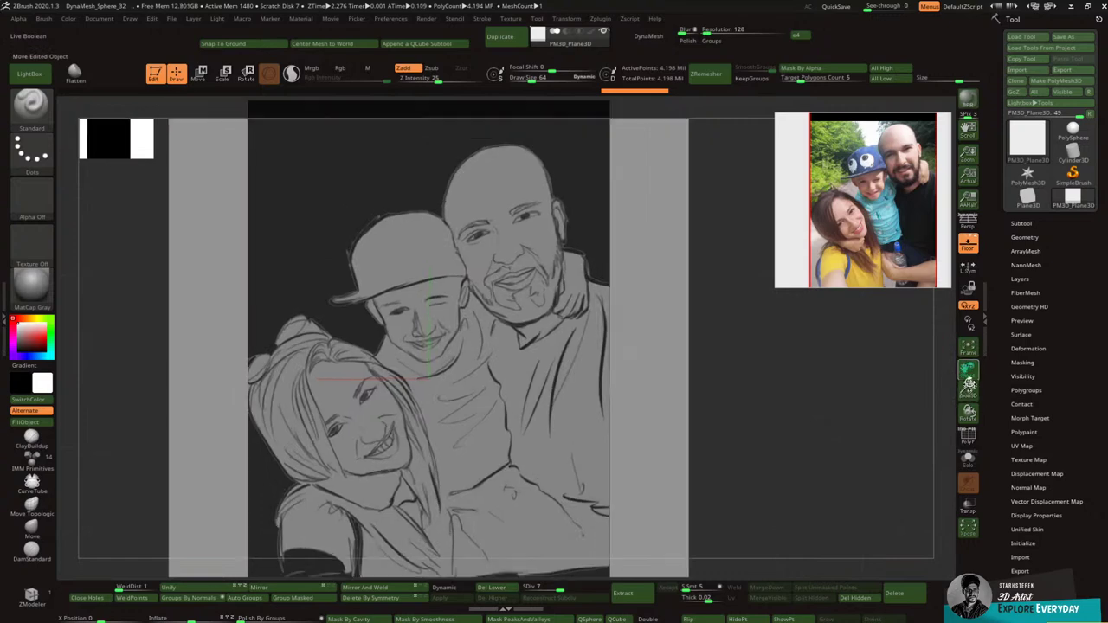
left_click(1022, 223)
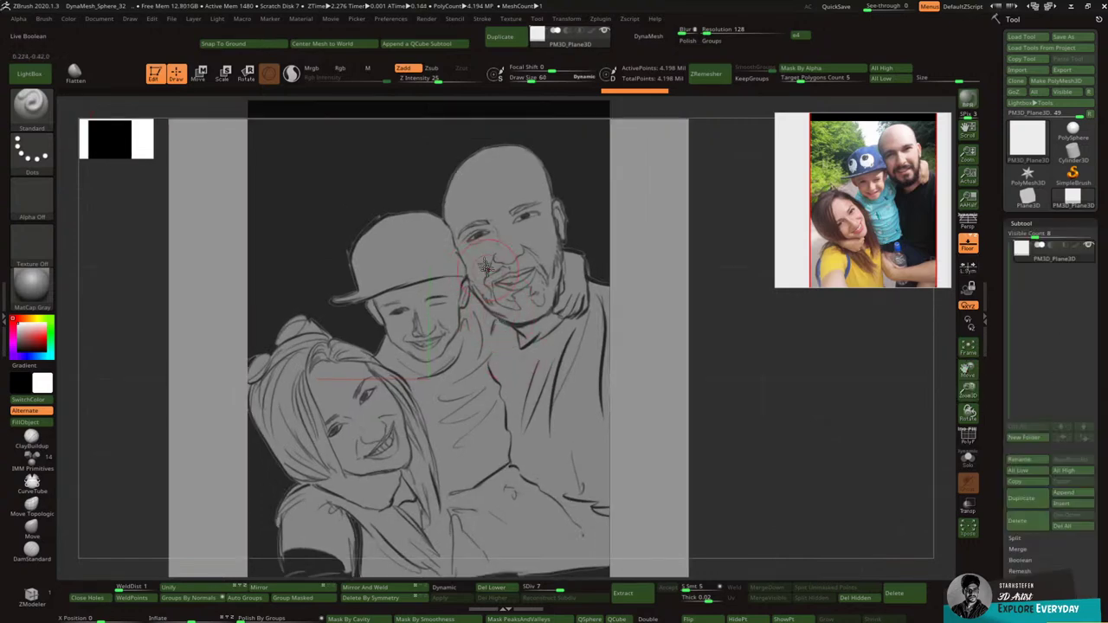
key("bracketleft")
key("bracketleft")
key("bracketleft")
key("bracketleft")
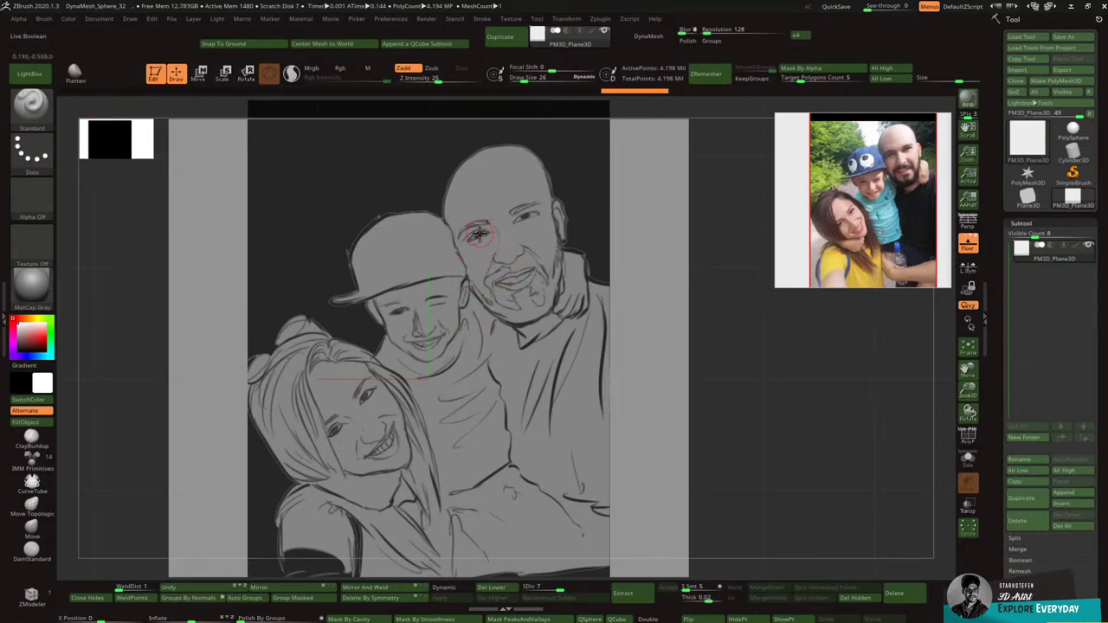
Step: Switch to Photoshop and hide Layer 1, leaving Layer 1 copy active with the Move tool
key("alt+Tab")
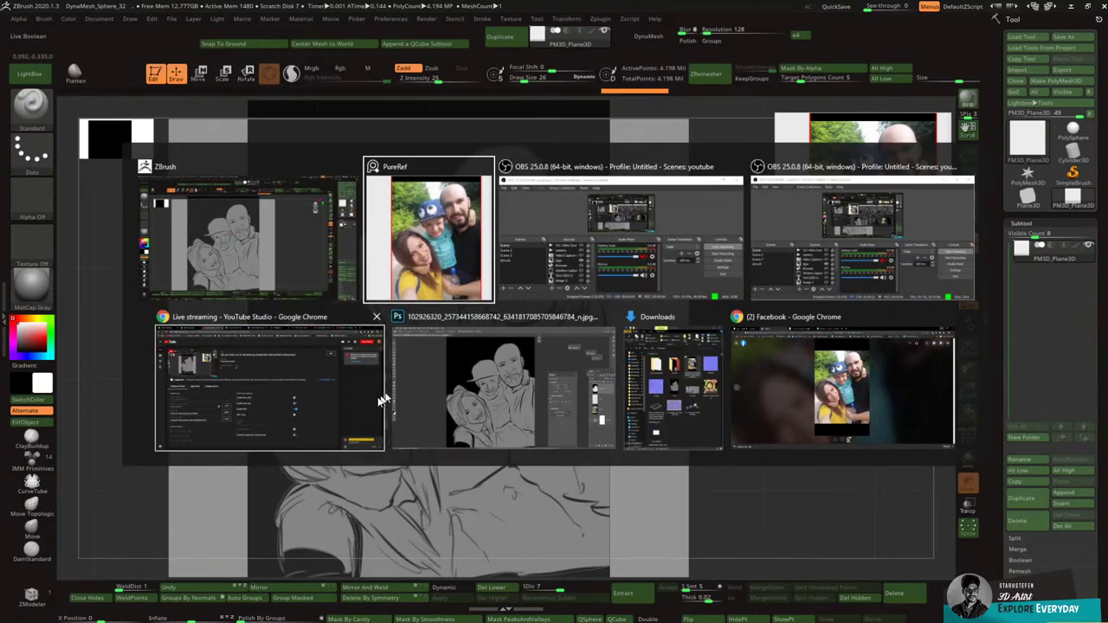
left_click(431, 373)
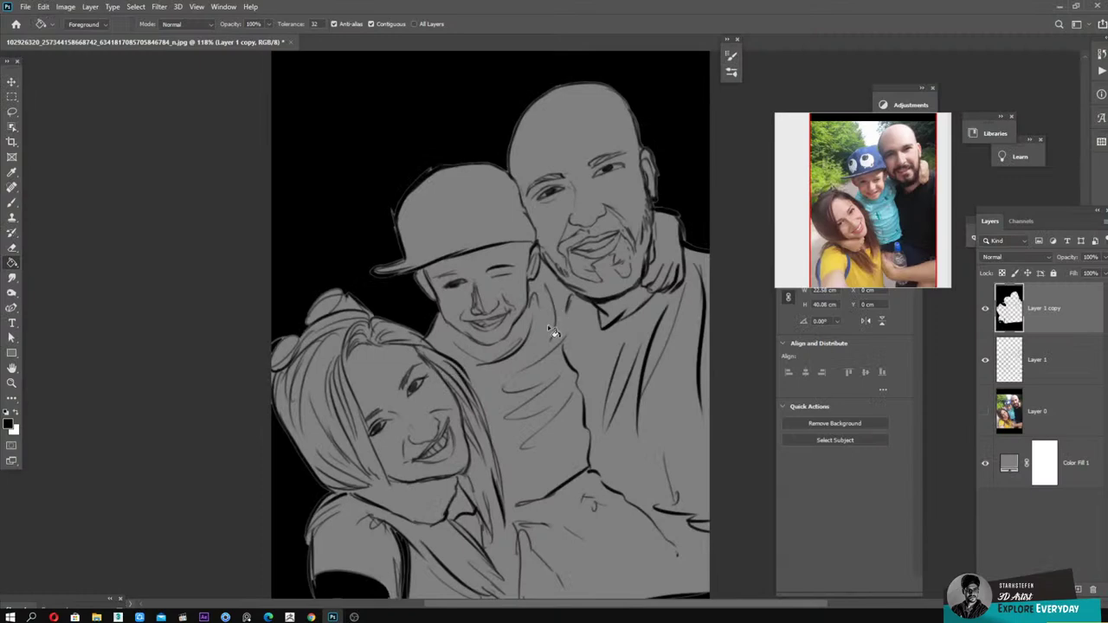
left_click(13, 83)
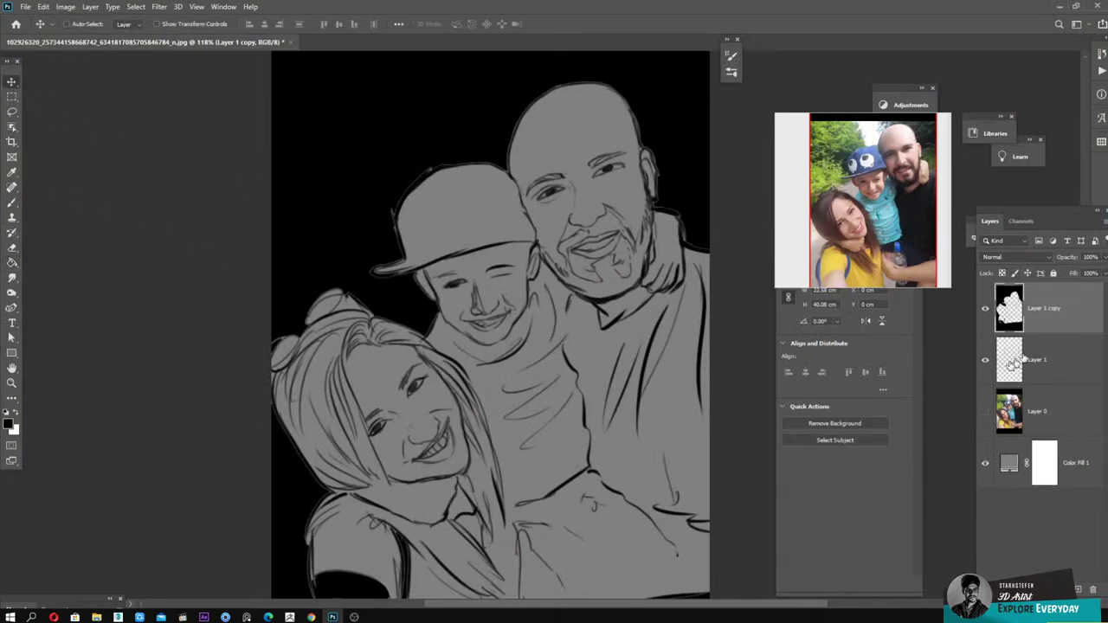
left_click(985, 360)
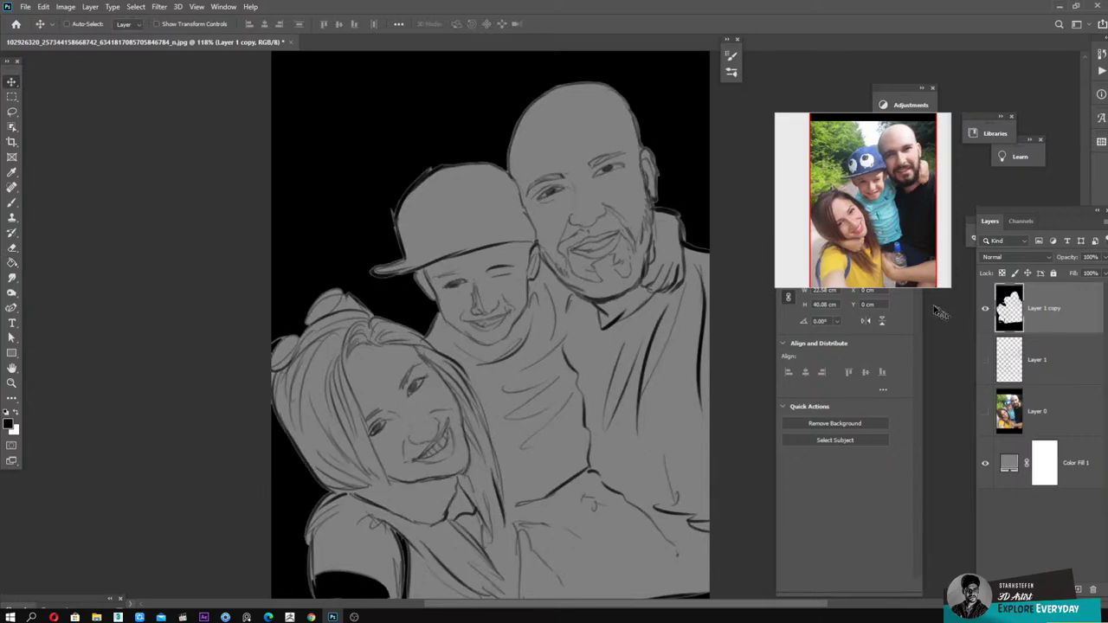
Step: Erase the facial, hair and clothing lines inside the family silhouette on Layer 1 copy with a much smaller eraser
key("e")
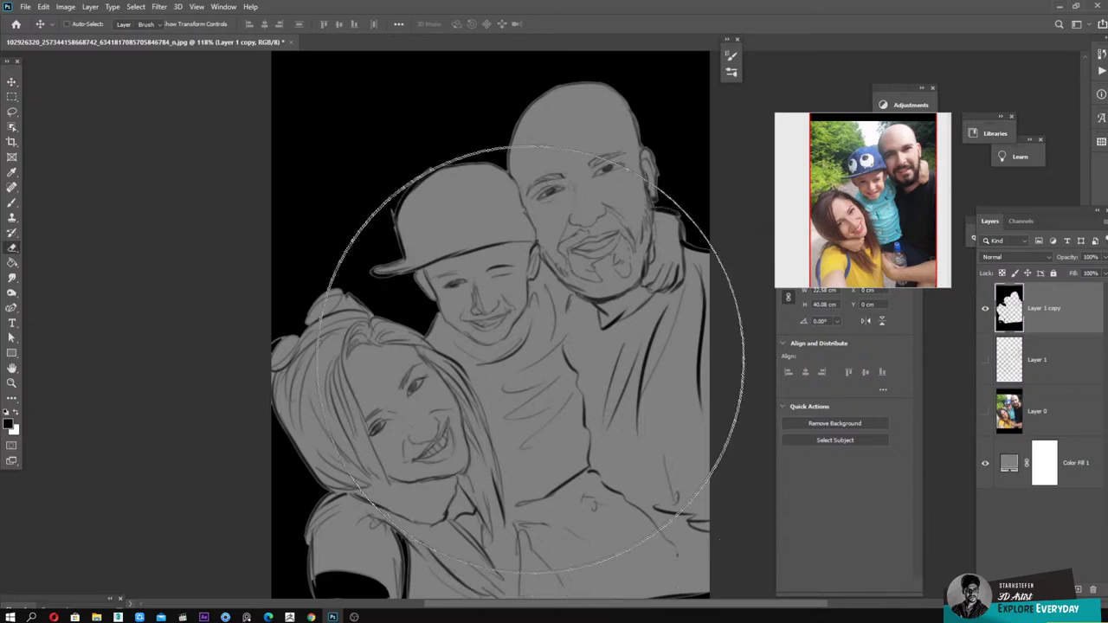
key("bracketleft")
key("bracketleft")
key("bracketleft")
key("bracketleft")
key("bracketleft")
key("bracketleft")
key("bracketleft")
key("bracketleft")
key("bracketleft")
key("bracketleft")
key("bracketleft")
key("bracketleft")
key("bracketleft")
key("bracketleft")
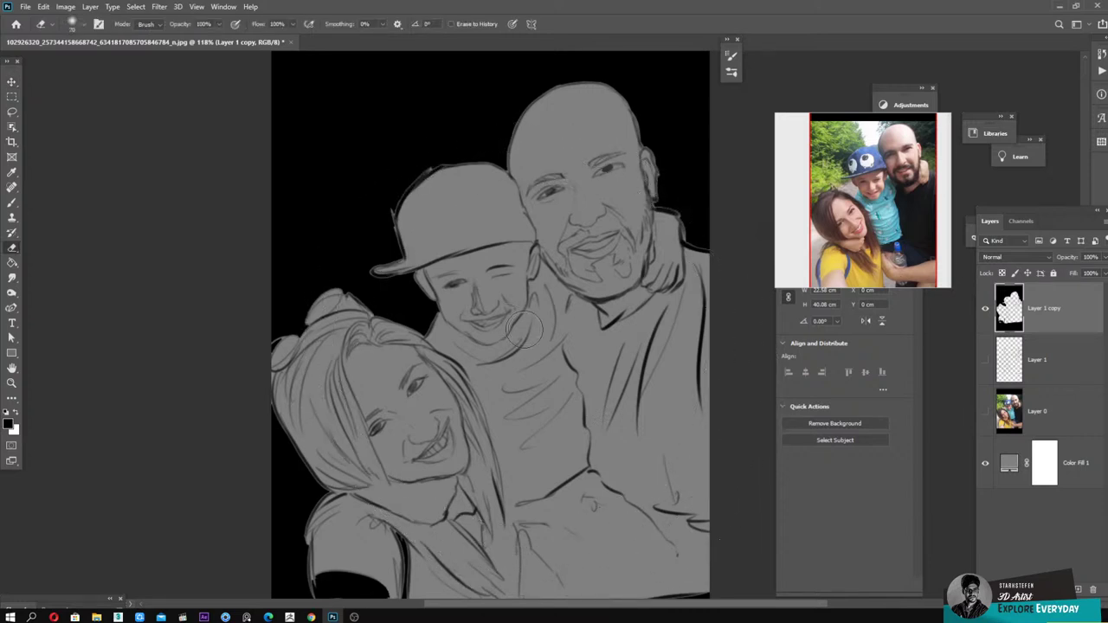
mouse_move(452, 249)
left_mouse_down()
mouse_move(465, 240)
mouse_move(436, 260)
mouse_move(507, 240)
mouse_move(527, 282)
mouse_move(537, 153)
mouse_move(610, 214)
mouse_move(574, 240)
mouse_move(614, 297)
mouse_move(623, 227)
mouse_move(612, 352)
mouse_move(494, 324)
mouse_move(453, 329)
mouse_move(438, 416)
mouse_move(415, 374)
mouse_move(342, 334)
mouse_move(387, 387)
mouse_move(447, 384)
mouse_move(388, 508)
mouse_move(368, 498)
mouse_move(430, 469)
mouse_move(417, 562)
mouse_move(498, 428)
mouse_move(593, 378)
mouse_move(589, 441)
mouse_move(554, 383)
mouse_move(540, 297)
mouse_move(583, 309)
mouse_move(650, 485)
mouse_move(586, 372)
mouse_move(664, 335)
mouse_move(693, 339)
mouse_move(676, 305)
left_mouse_up()
key("bracketleft")
key("bracketleft")
key("bracketleft")
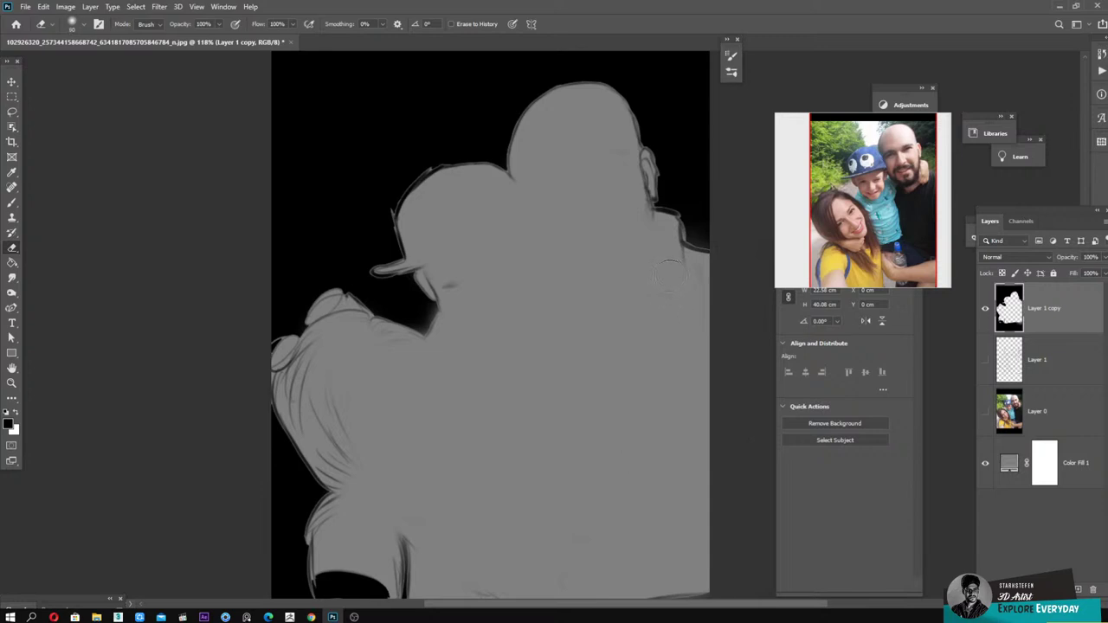
key("g")
left_click(667, 97)
key("ctrl+z")
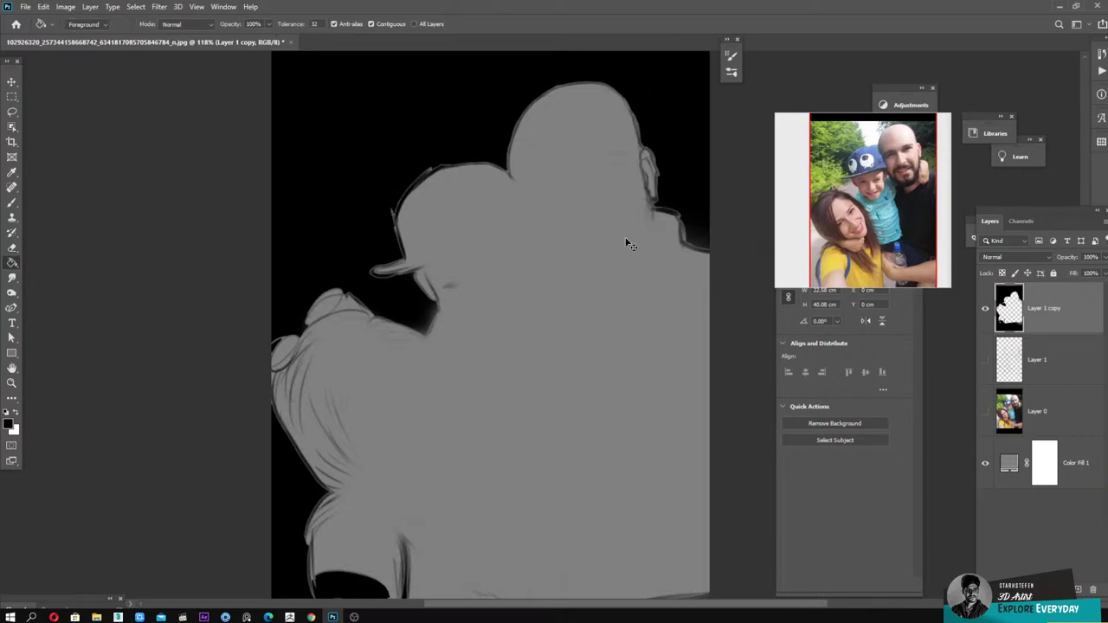
key("ctrl+shift+s")
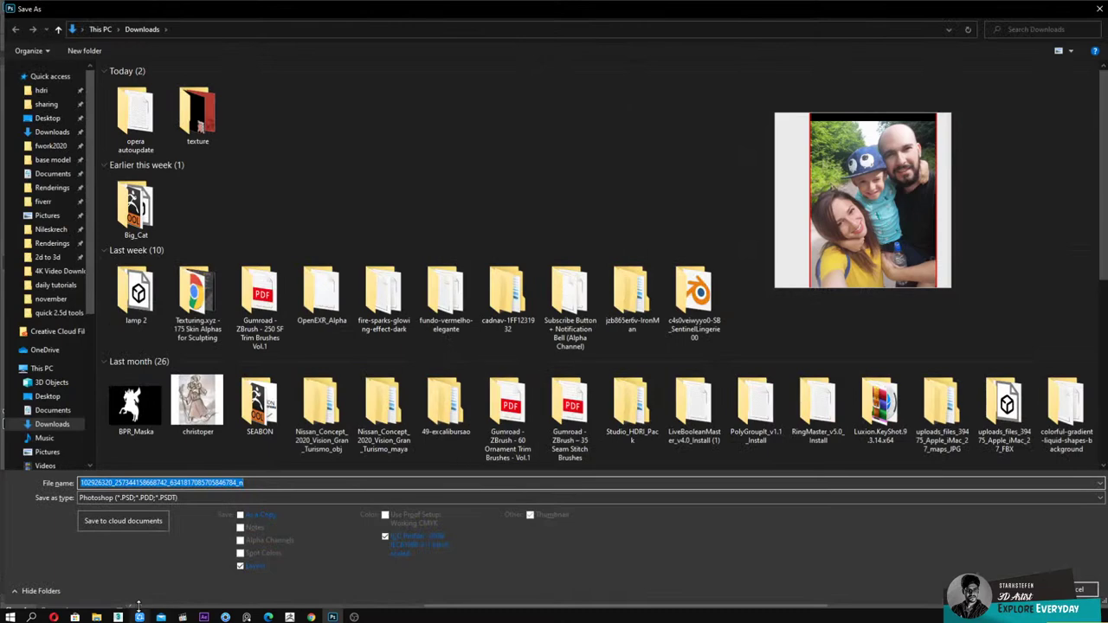
type("mask")
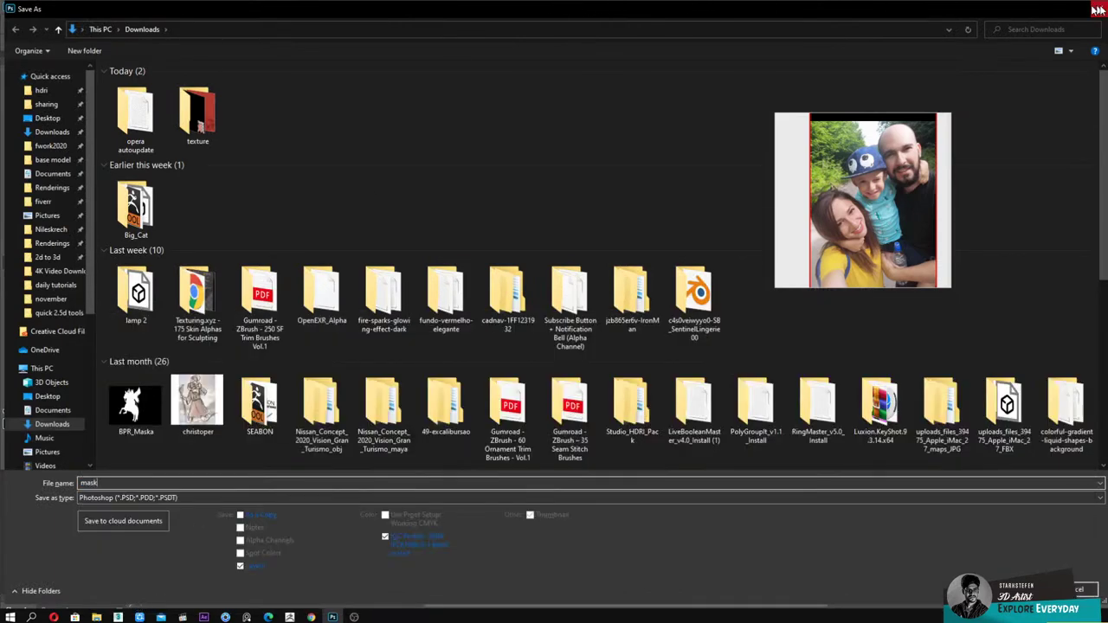
left_click(1100, 8)
Step: Set the Color Fill 1 layer's colour to white, ffffff
double_click(1009, 462)
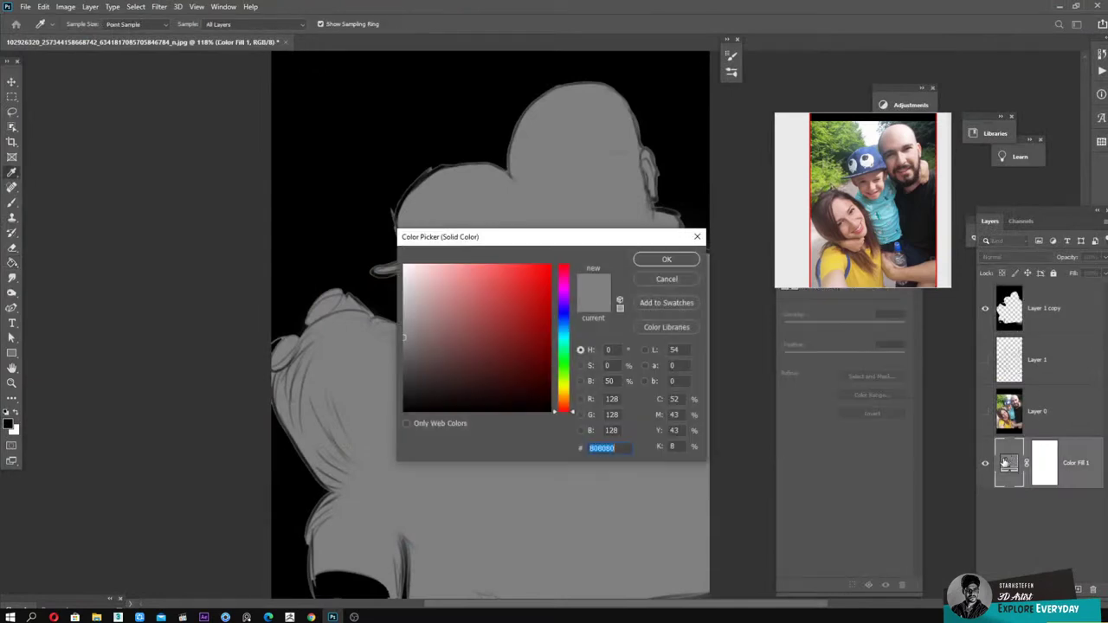
type("ffffff")
key("Return")
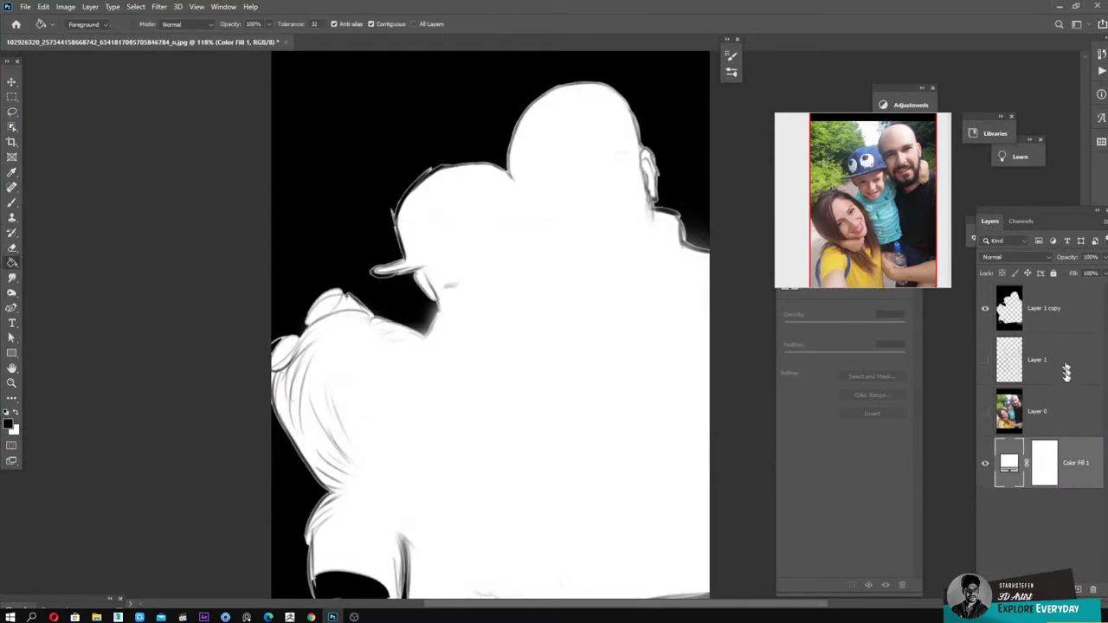
Step: Add an Invert adjustment layer directly above Layer 1 copy
left_click(1054, 418)
left_click(1053, 313)
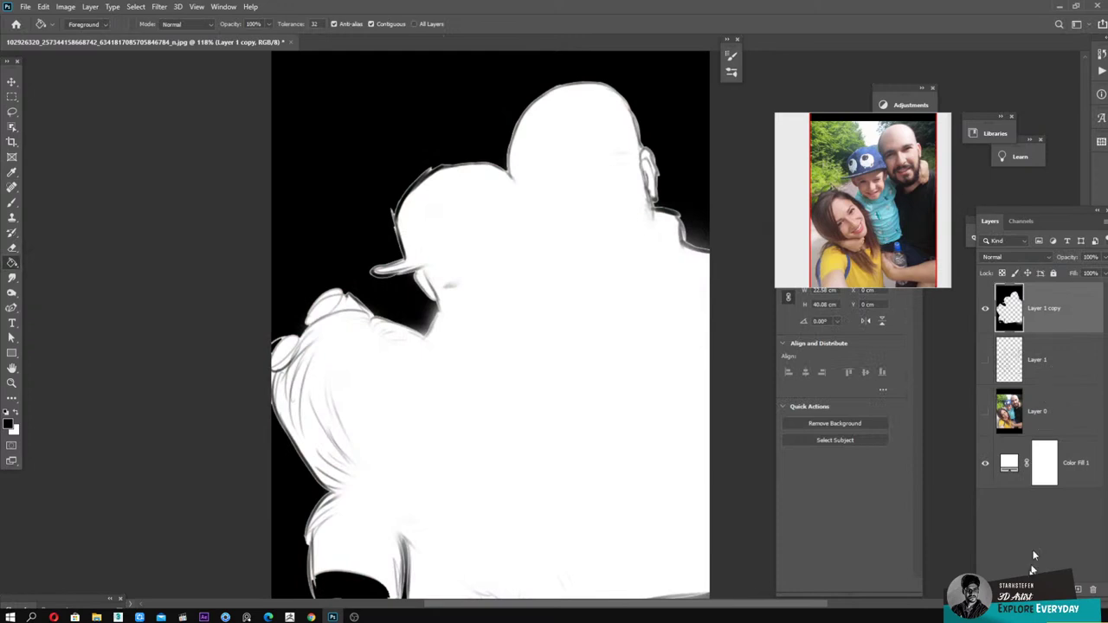
left_click(1051, 590)
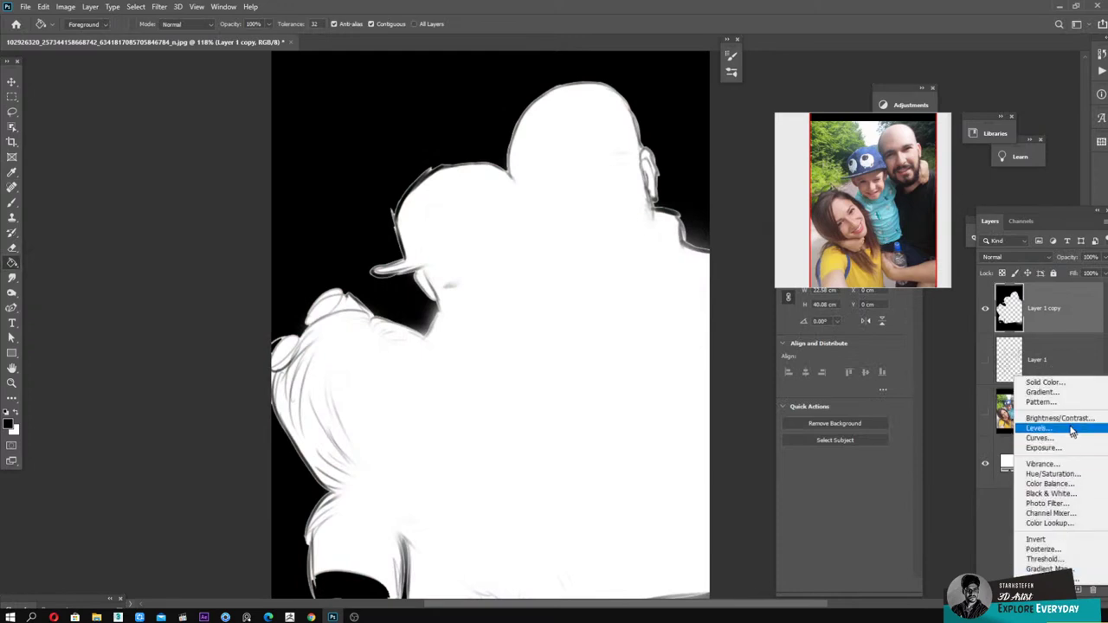
left_click(1044, 540)
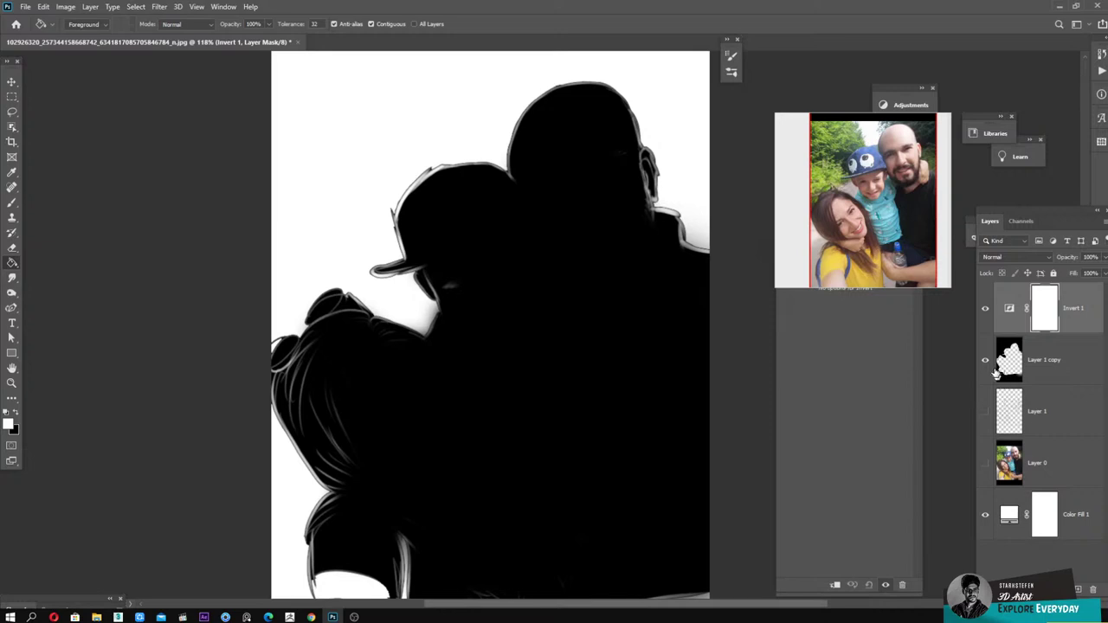
Step: Merge the visible layers into Layer 1 copy, leaving the line-drawing Layer 1 and the photo on Layer 0 hidden
left_click(1071, 366)
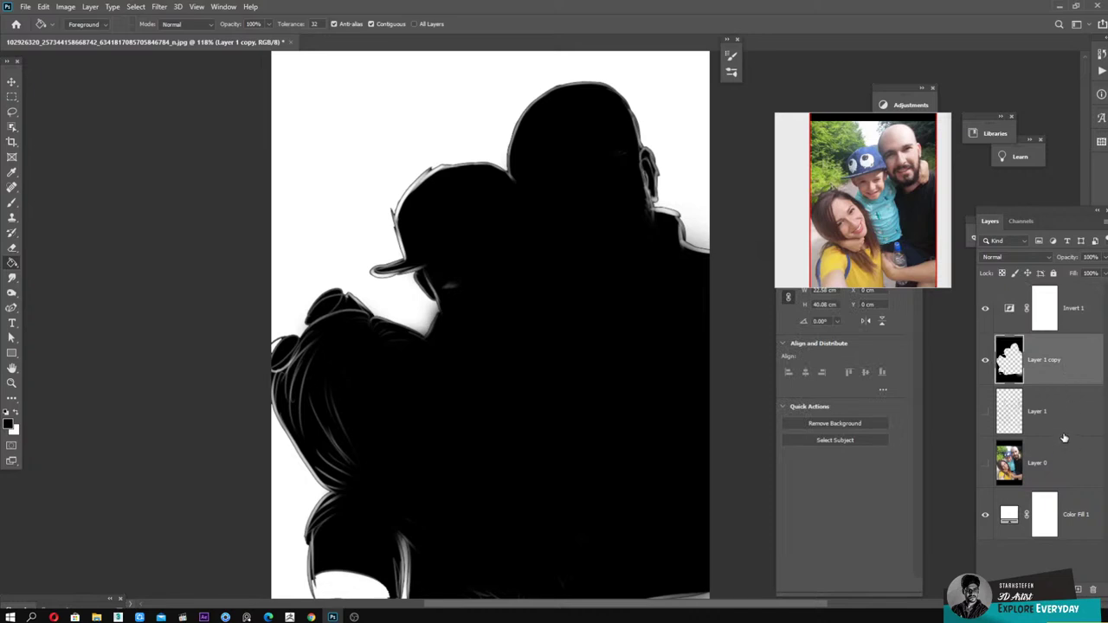
left_click(986, 418)
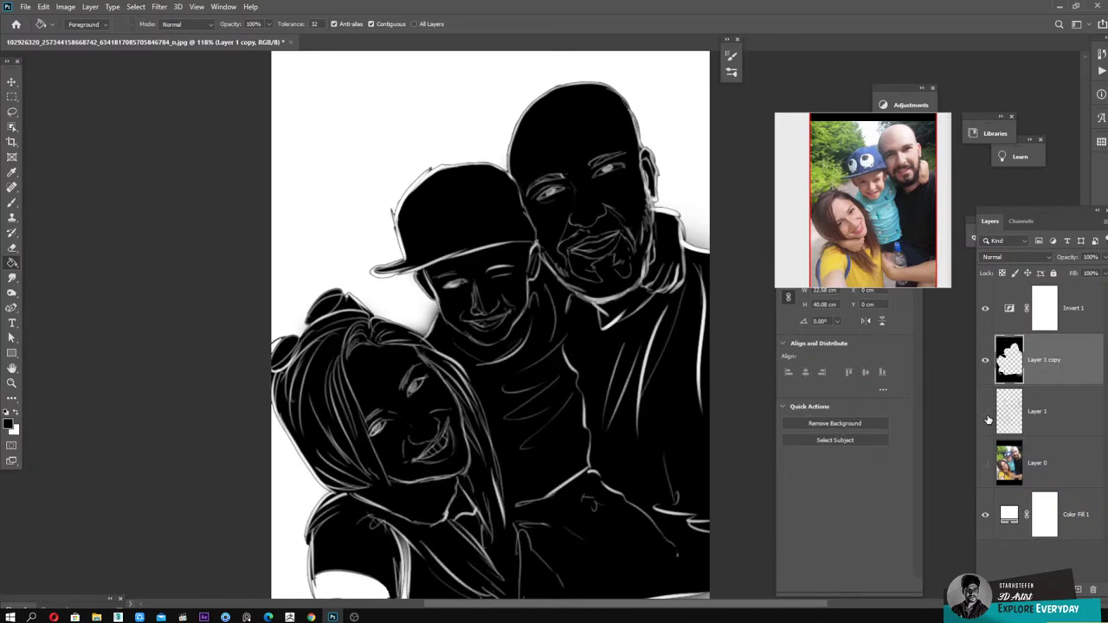
left_click(986, 414)
left_click(986, 415)
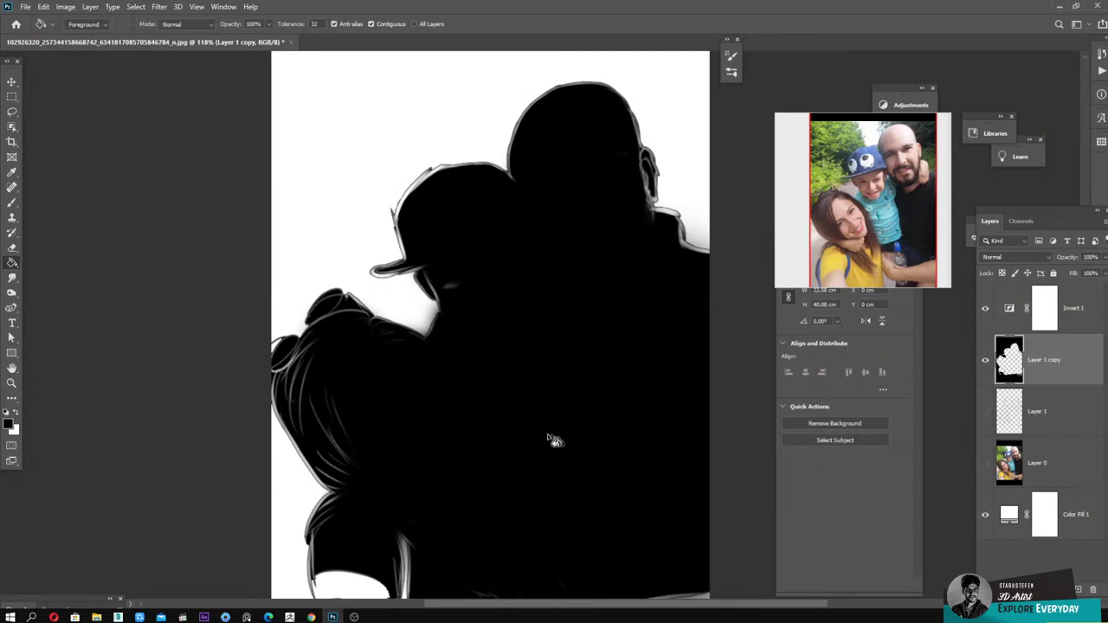
key("ctrl+shift+e")
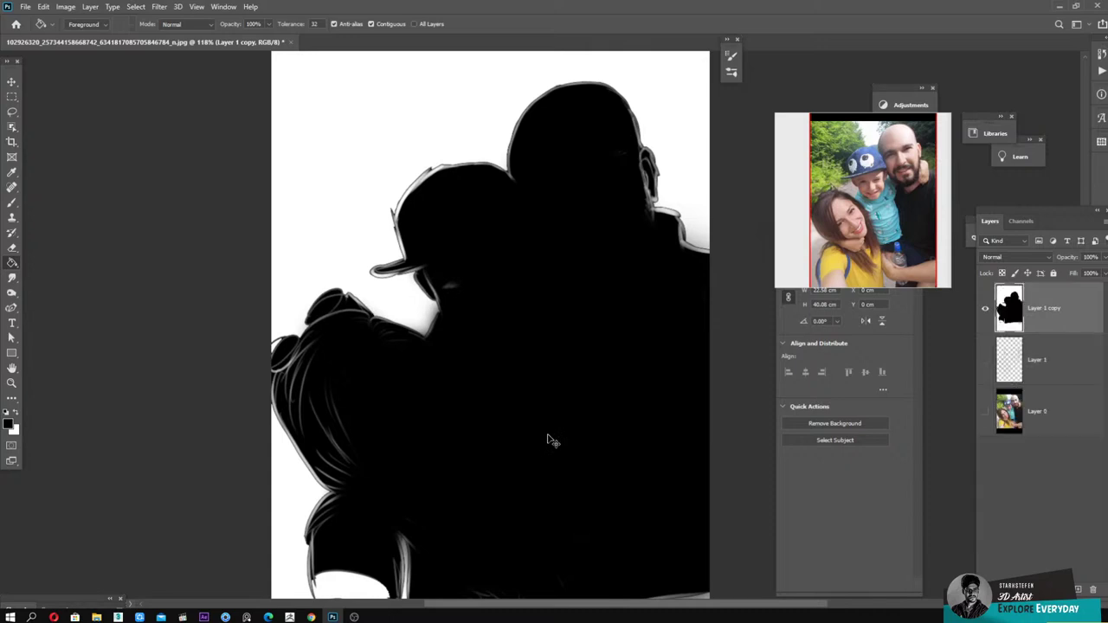
Step: Select all white background areas with the Magic Wand, add a layer mask to Layer 1 copy from them and invert it
left_click(12, 126)
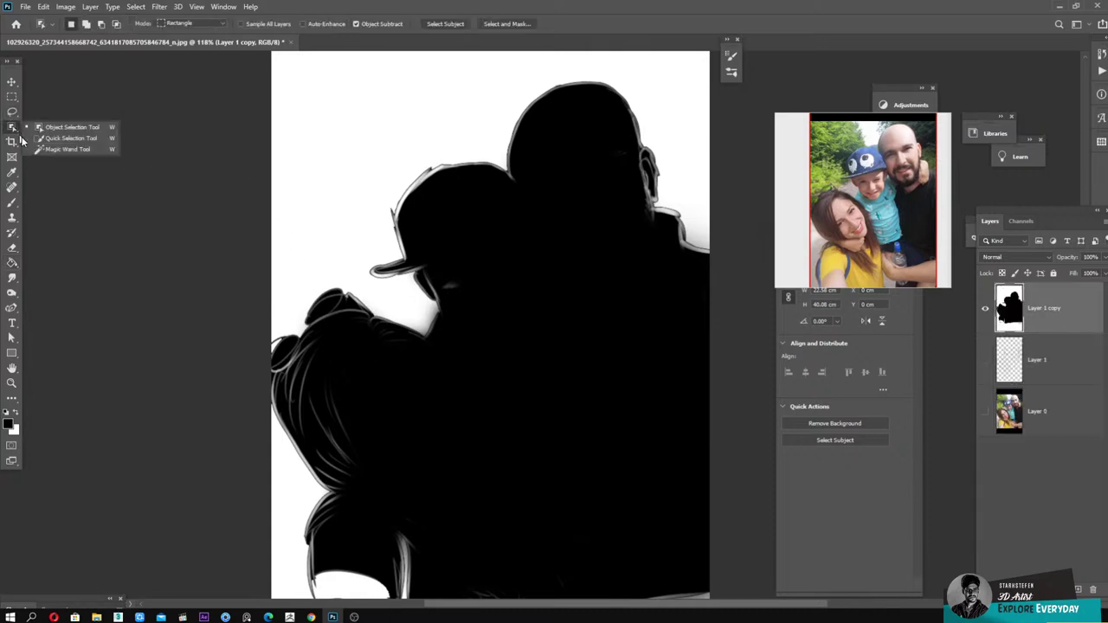
left_click(66, 150)
left_click(344, 230)
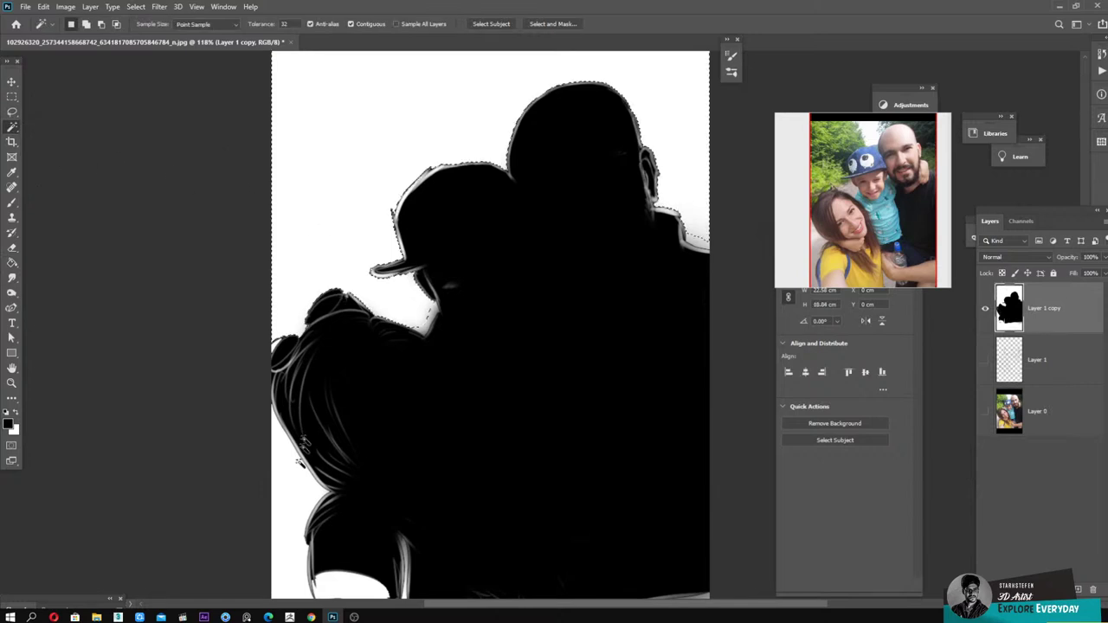
left_click(292, 528, "shift")
left_click(355, 582, "shift")
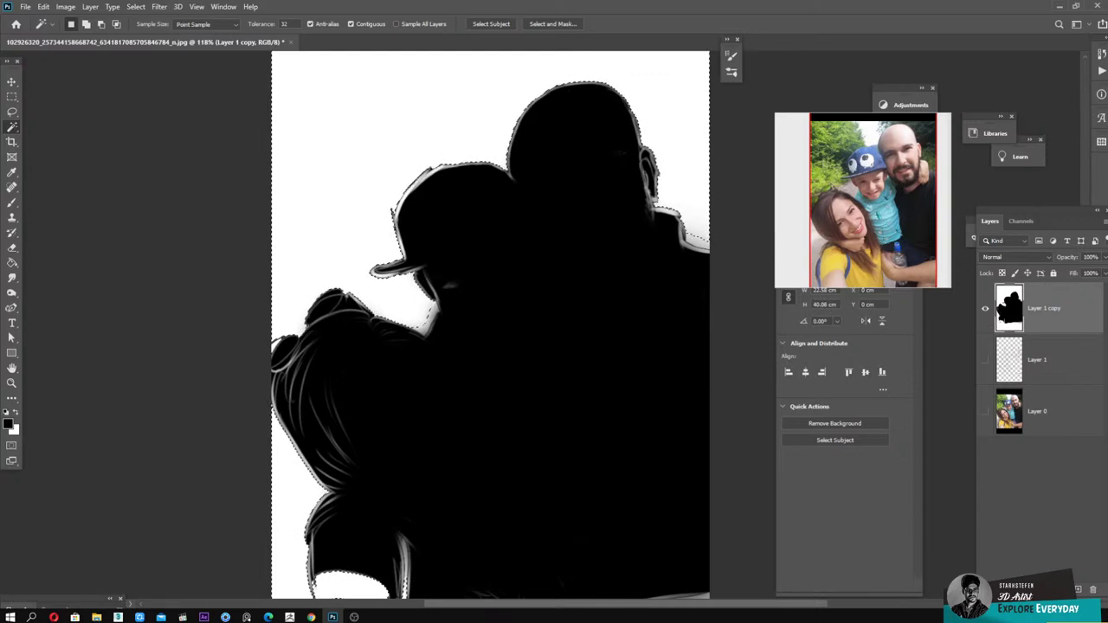
left_click(1035, 590)
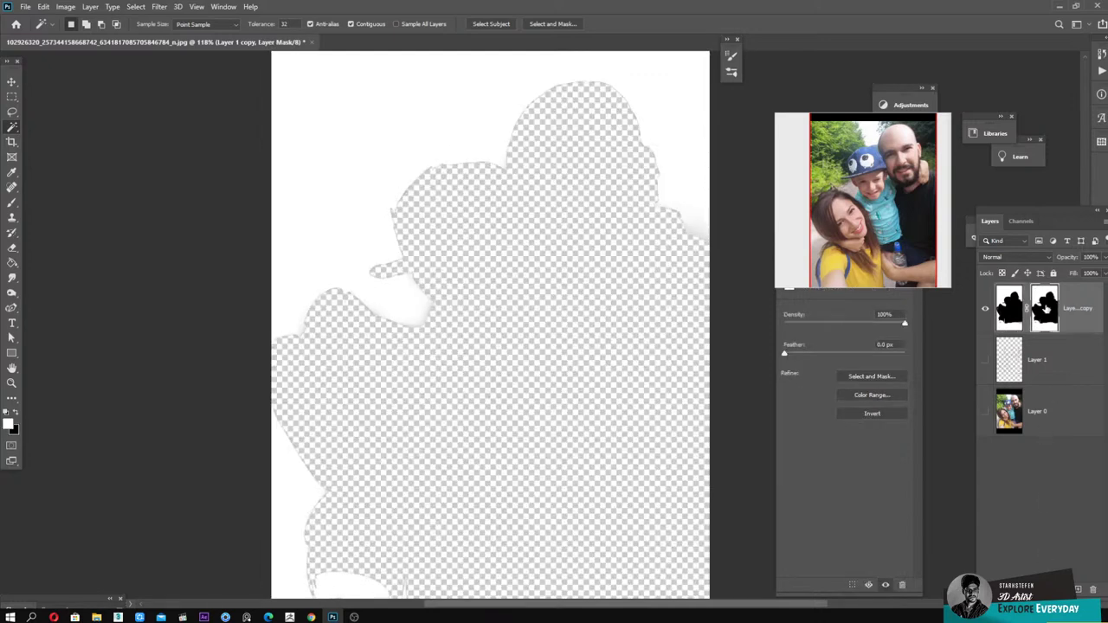
left_click(854, 415)
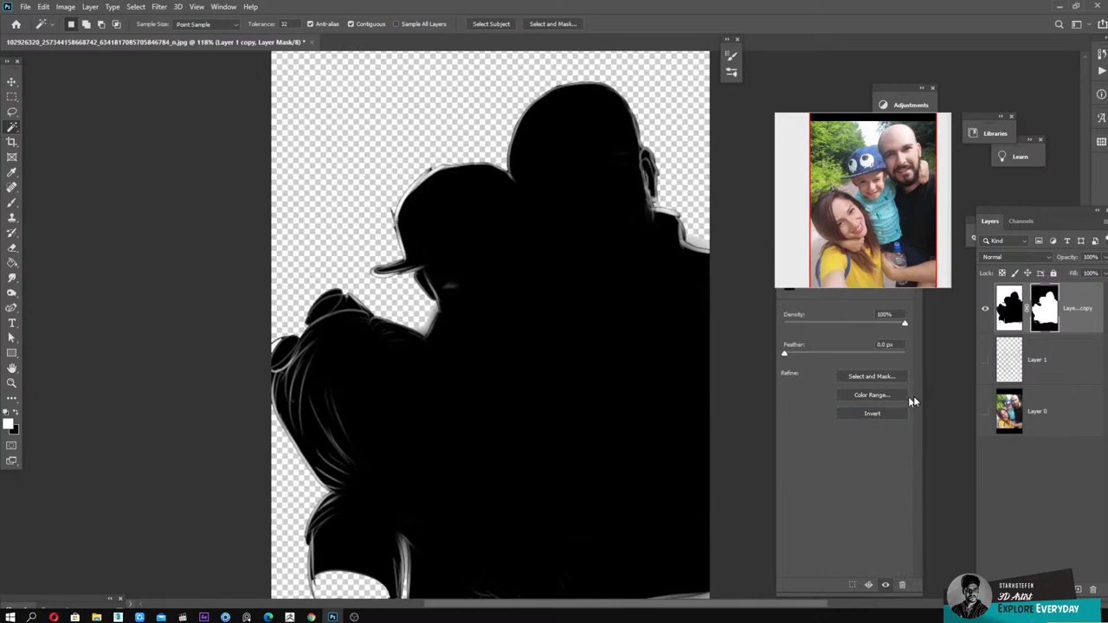
Step: Give Layer 1 copy a Color Overlay layer style in black, 000000
double_click(1091, 327)
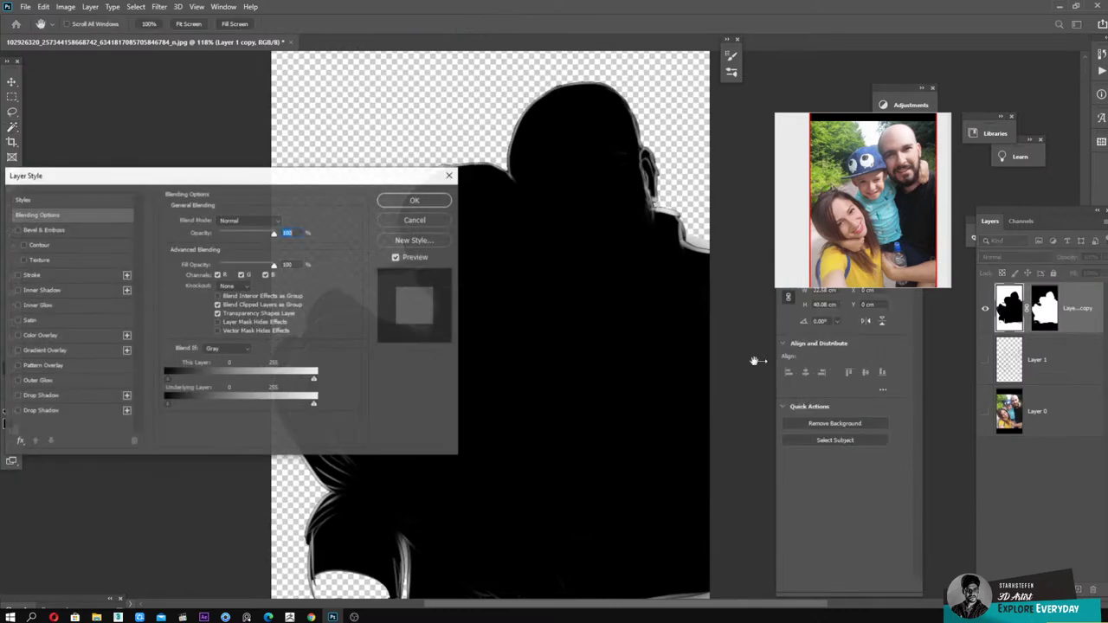
left_click(17, 335)
left_click(40, 335)
left_click(285, 223)
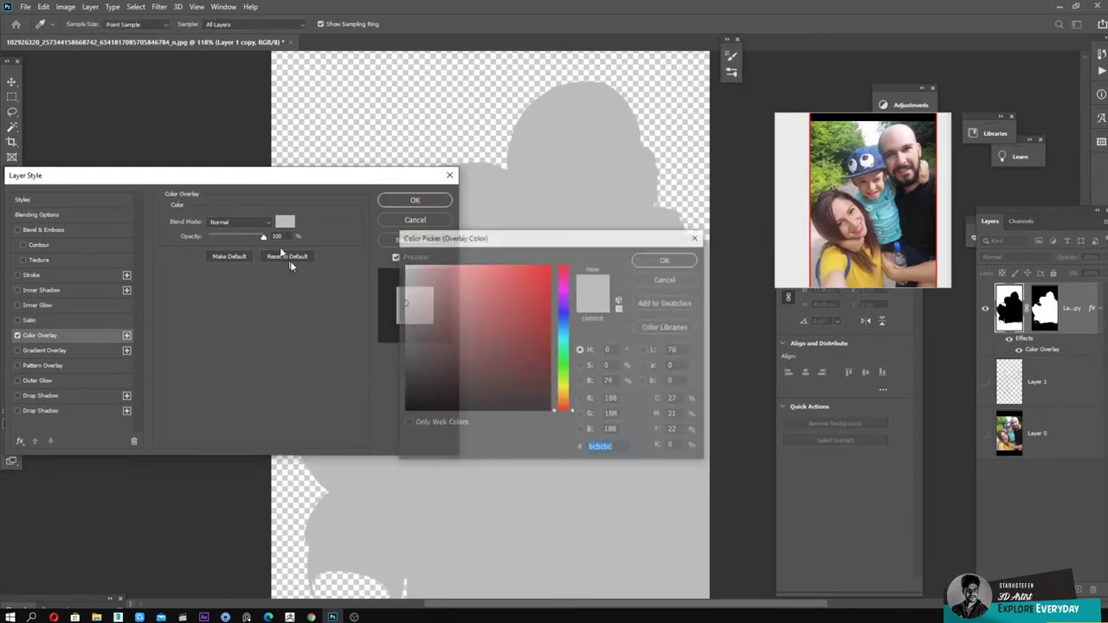
type("000000")
left_click(664, 261)
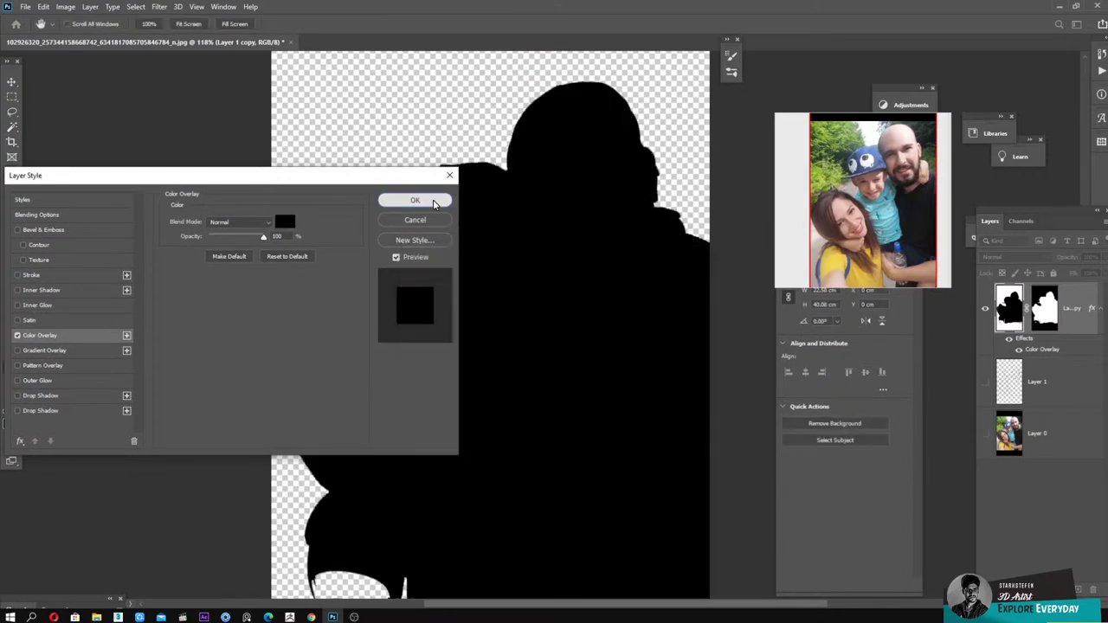
left_click(415, 201)
Step: Save the silhouette as a JPEG named mask in the Downloads folder at quality 12, Progressive
key("ctrl+shift+s")
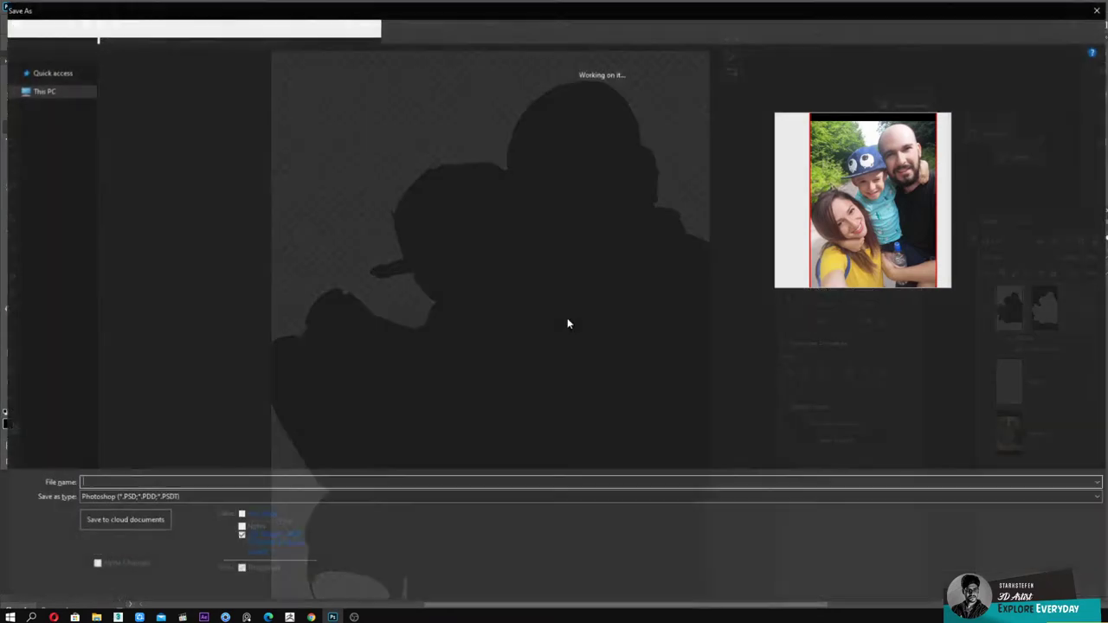
type("mask")
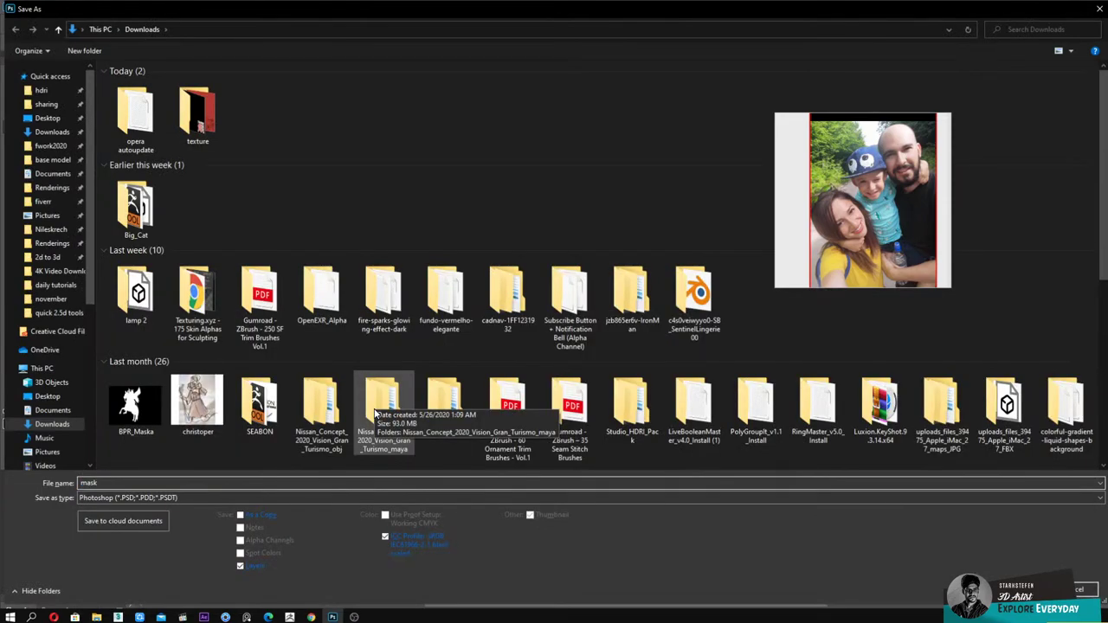
key("Tab")
key("j")
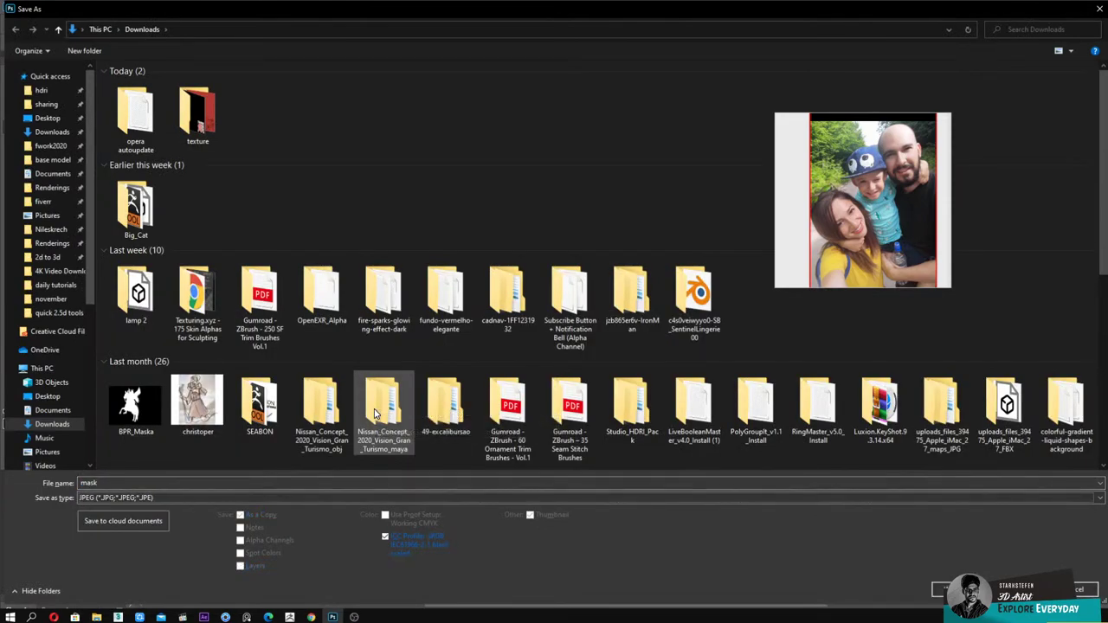
key("Return")
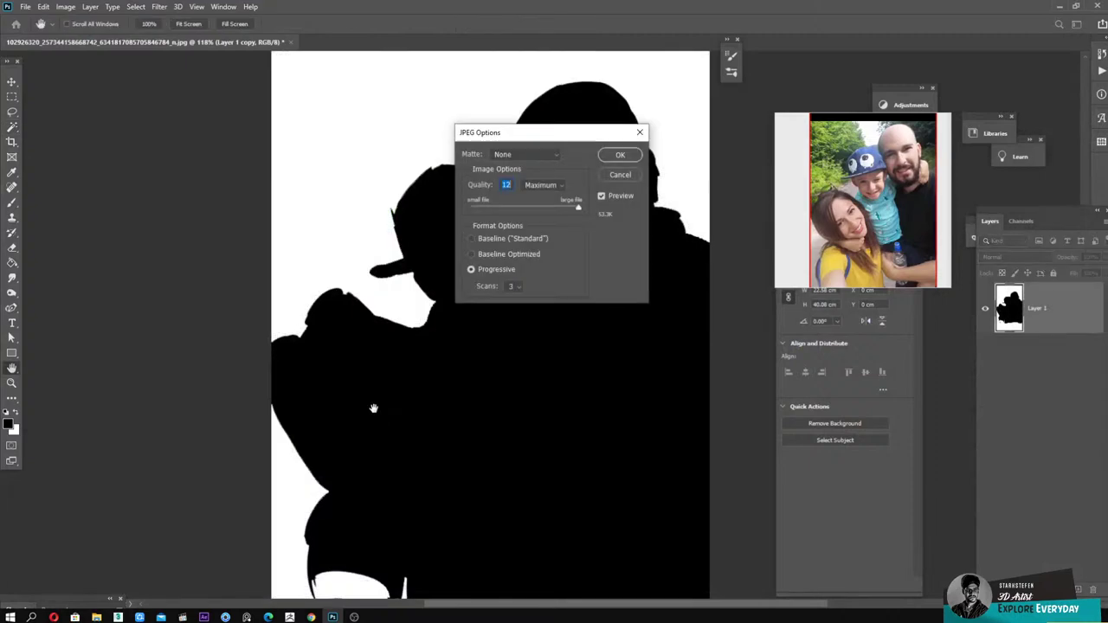
key("Return")
Step: Undo the silhouette's colour overlay, masking and layer merge, and switch to ZBrush with the whole plane in view
key("ctrl+z")
key("ctrl+z")
key("ctrl+z")
key("ctrl+z")
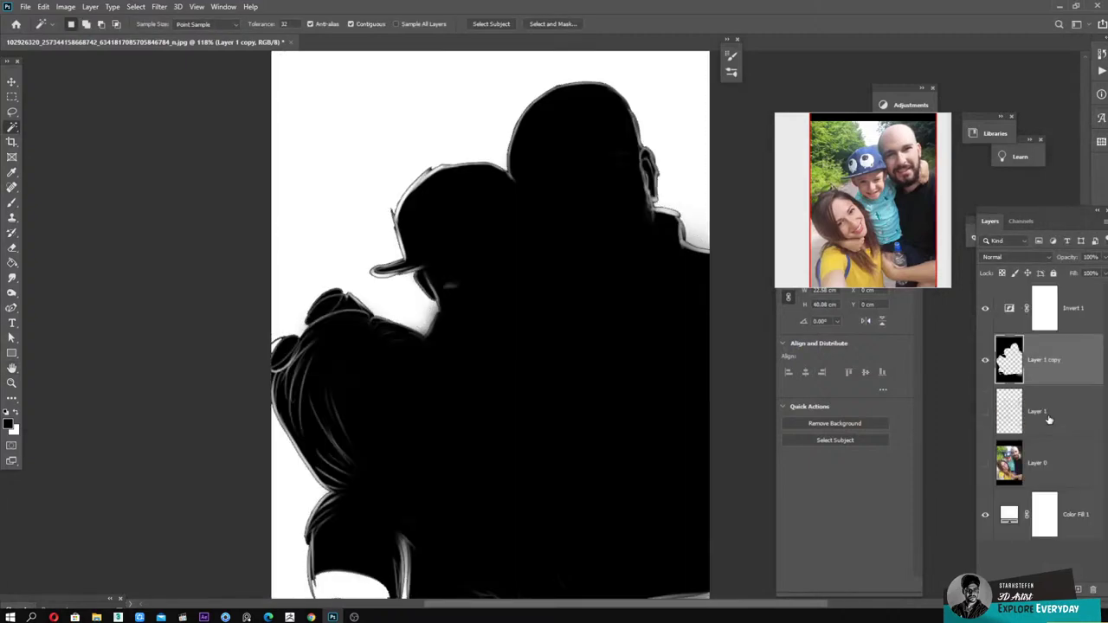
key("ctrl+z")
key("ctrl+shift+z")
key("alt+Tab")
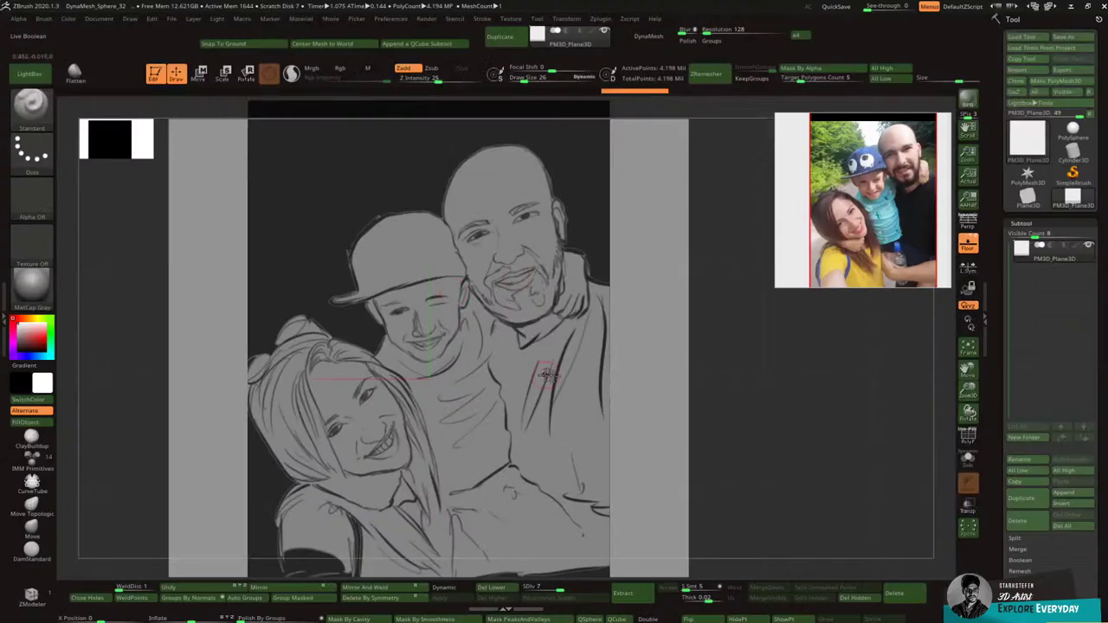
left_click_drag(968, 394, 990, 286)
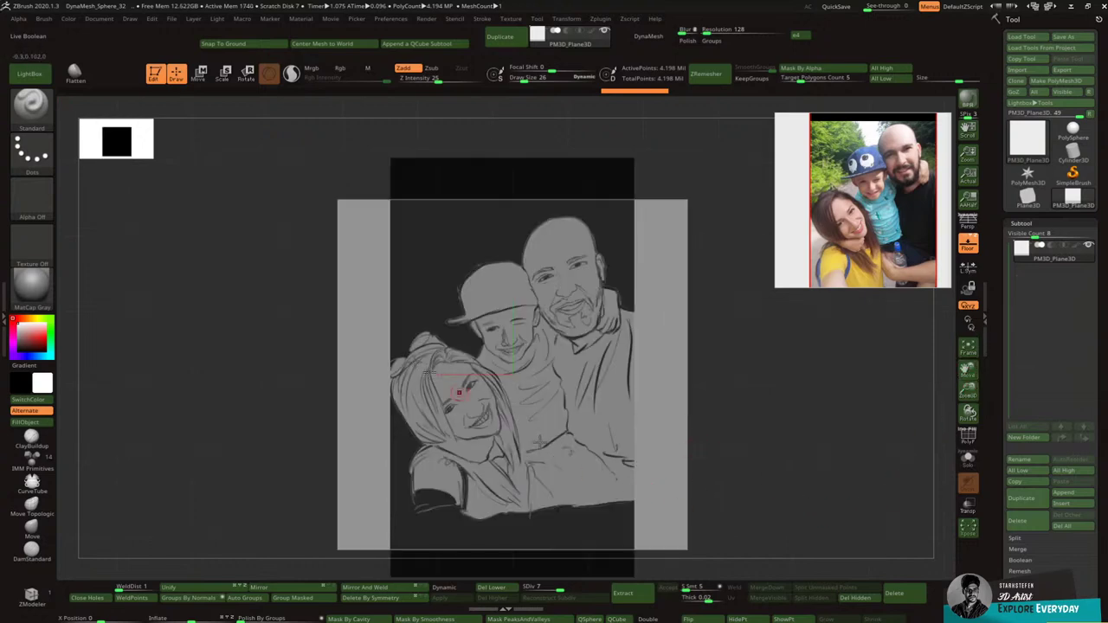
Step: Try to import the mask image from Downloads as a texture
left_click(33, 244)
left_click(83, 417)
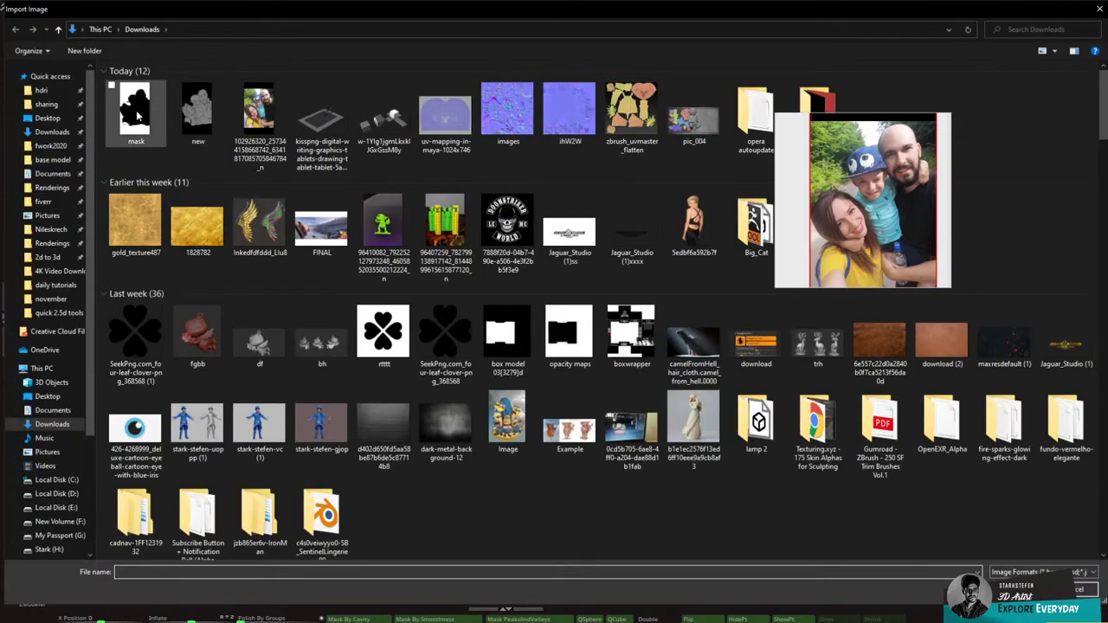
left_click(136, 110)
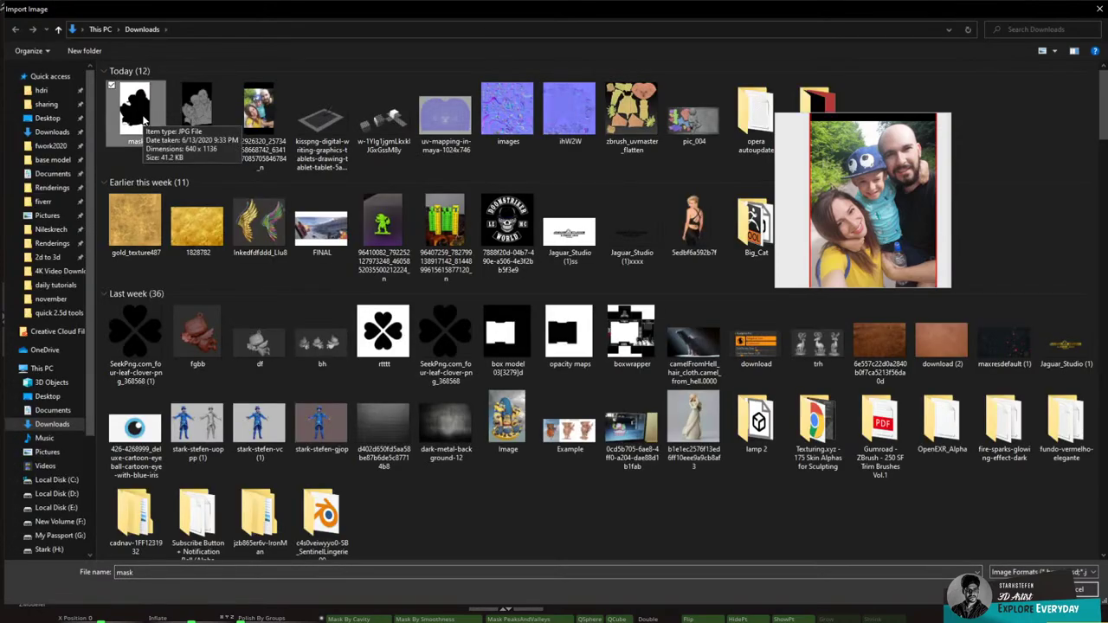
double_click(143, 119)
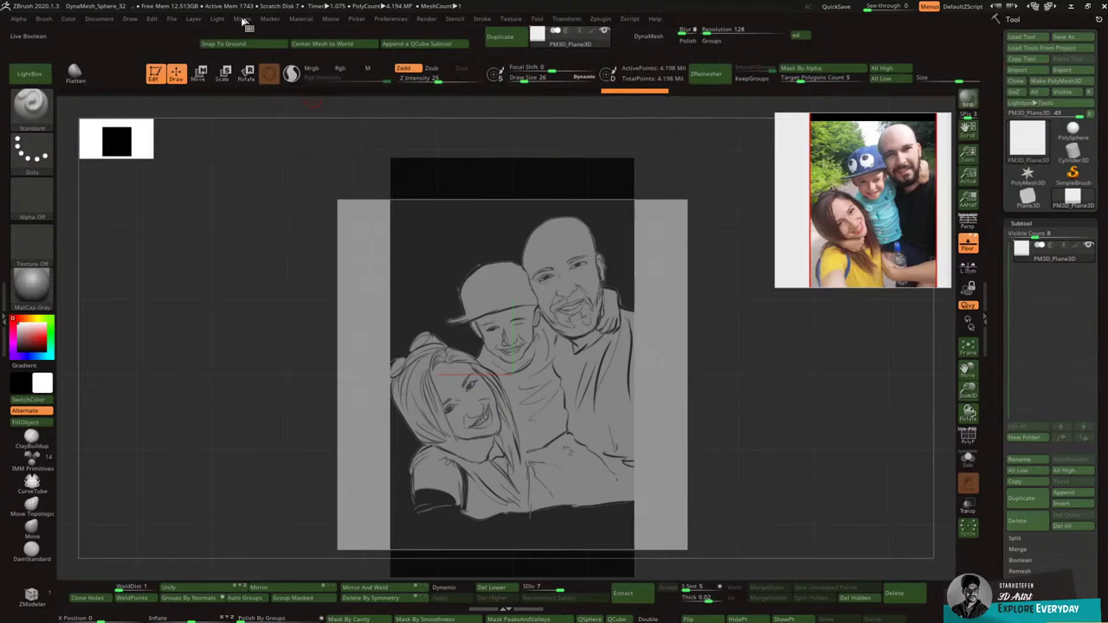
left_click(242, 18)
scroll(341, 305, "down", 1)
Step: Import the mask image as the current alpha and run the Quick clean extract macro on the plane
left_click(37, 206)
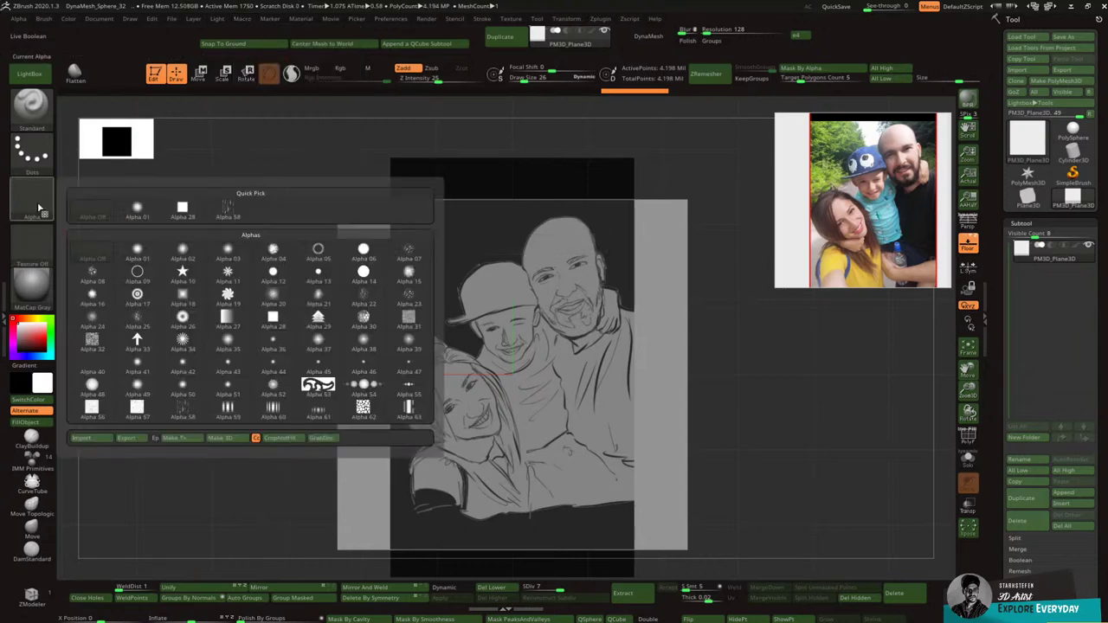
left_click(80, 438)
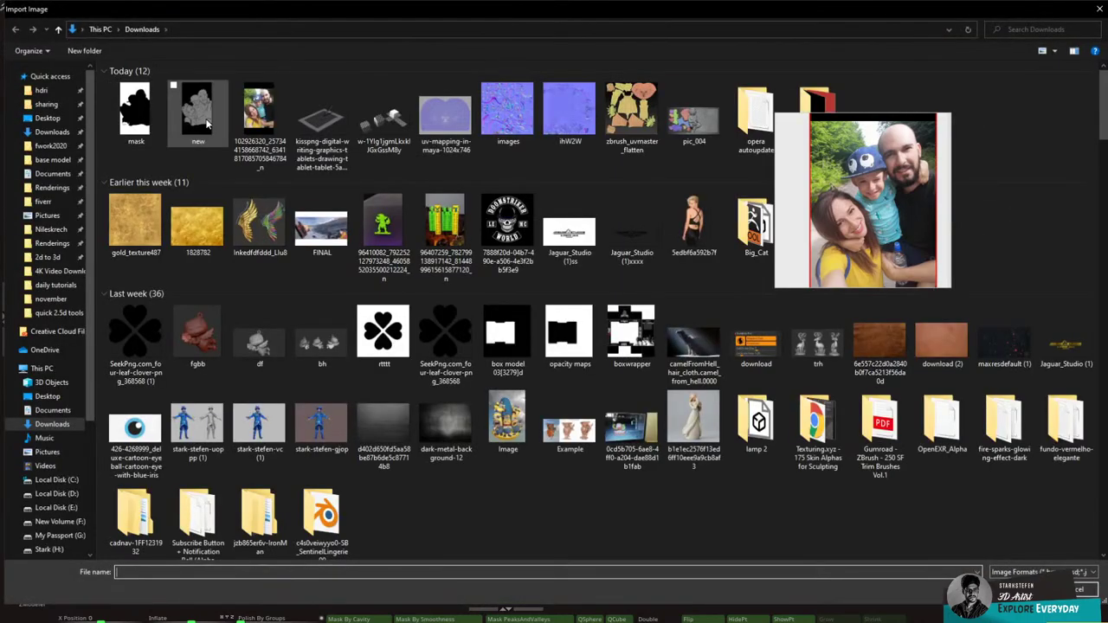
double_click(132, 119)
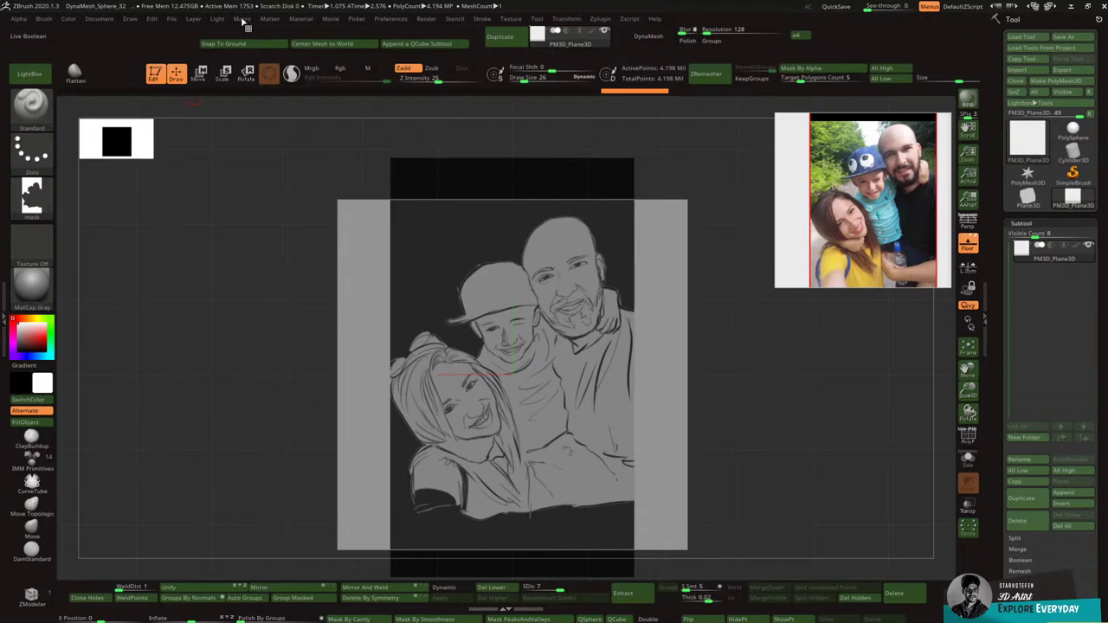
left_click(245, 20)
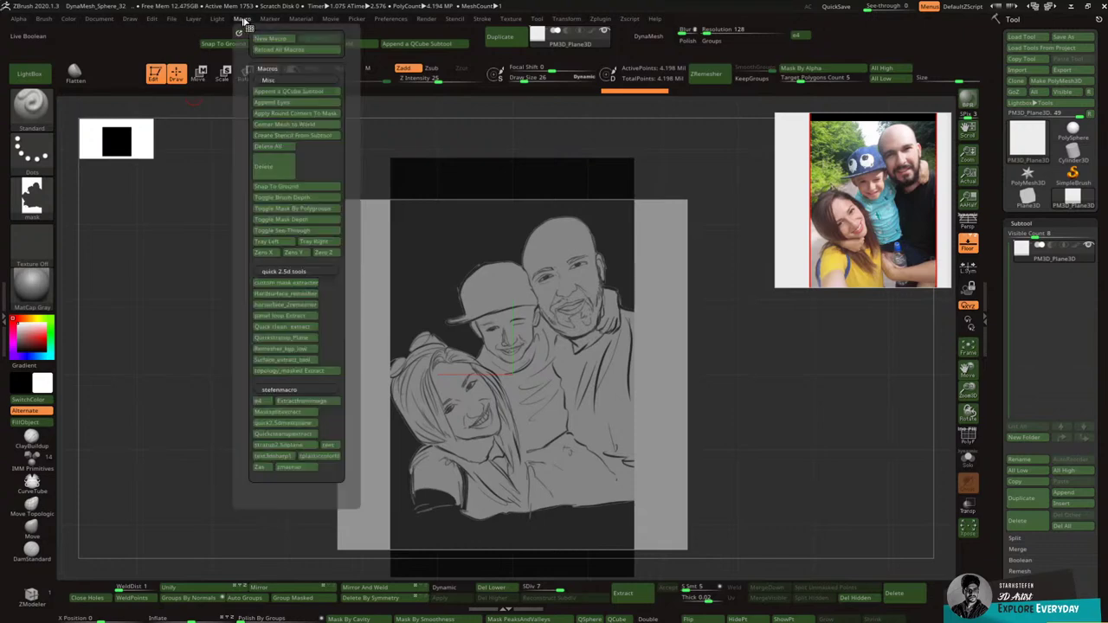
left_click(304, 331)
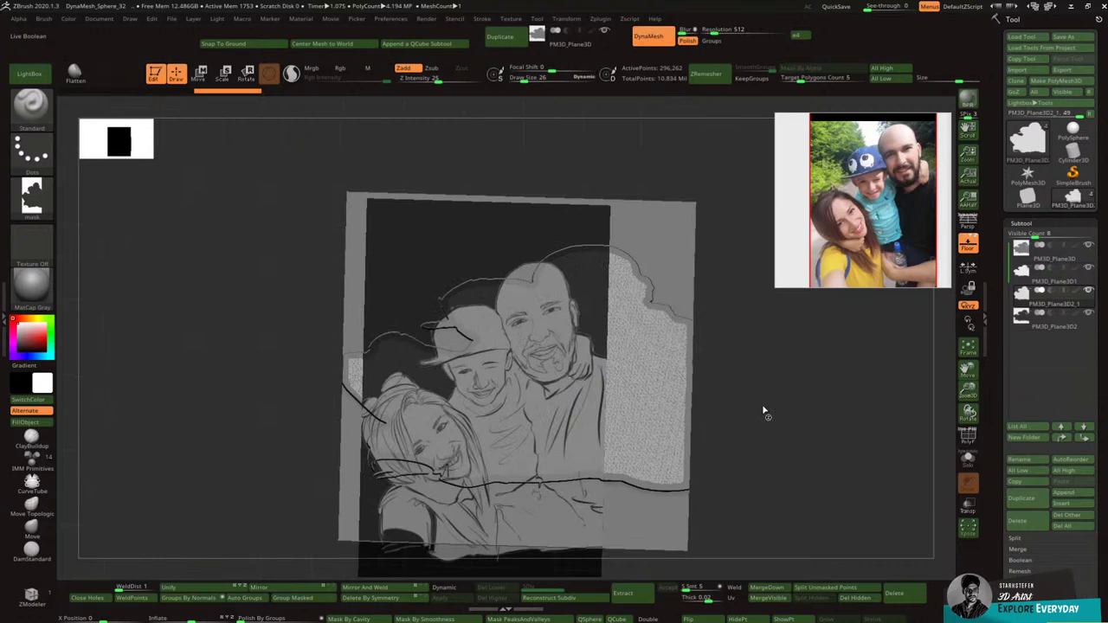
Step: Scale the extracted silhouette horizontally and vertically in front view to fit the family line drawing, and return to Draw mode
left_click_drag(764, 411, 779, 411)
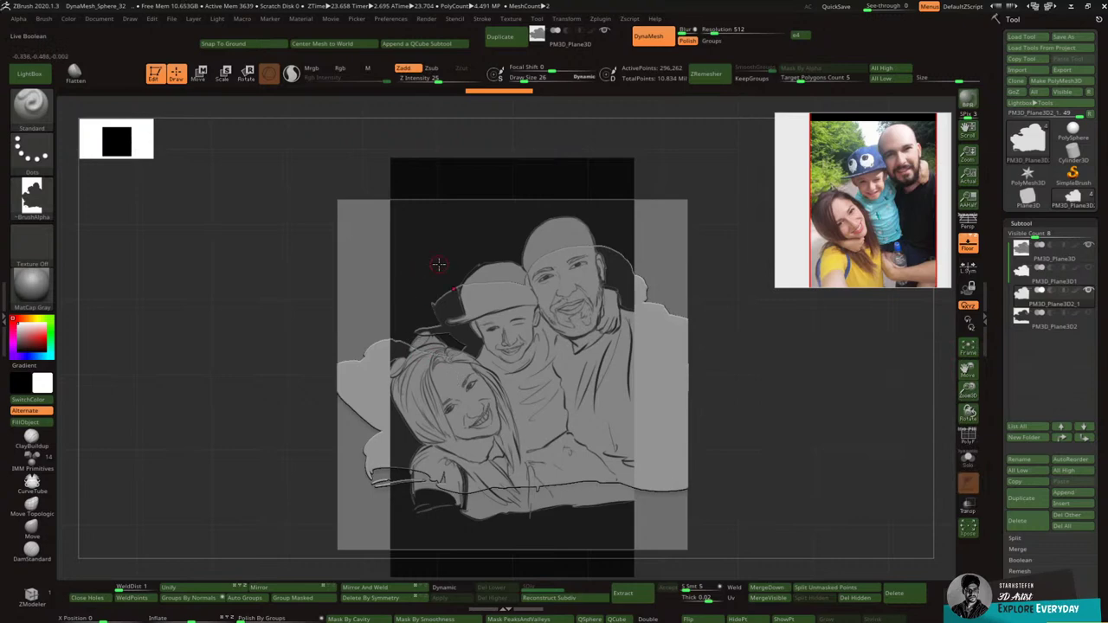
key("w")
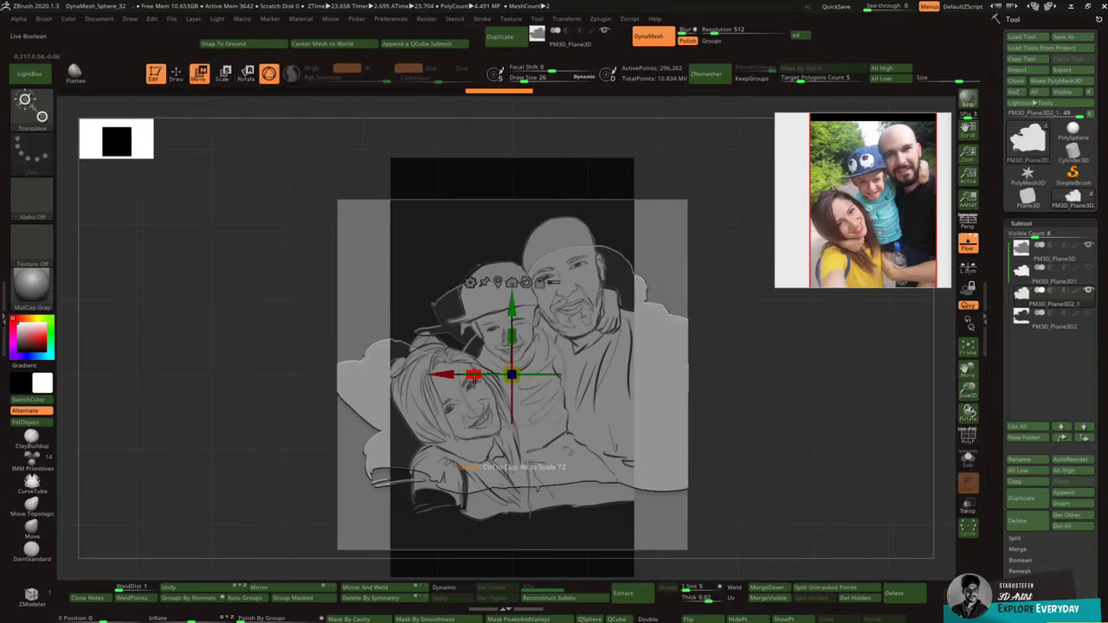
mouse_move(474, 381)
left_mouse_down()
mouse_move(506, 392)
mouse_move(526, 367)
mouse_move(514, 327)
left_mouse_up()
left_click_drag(479, 377, 482, 375)
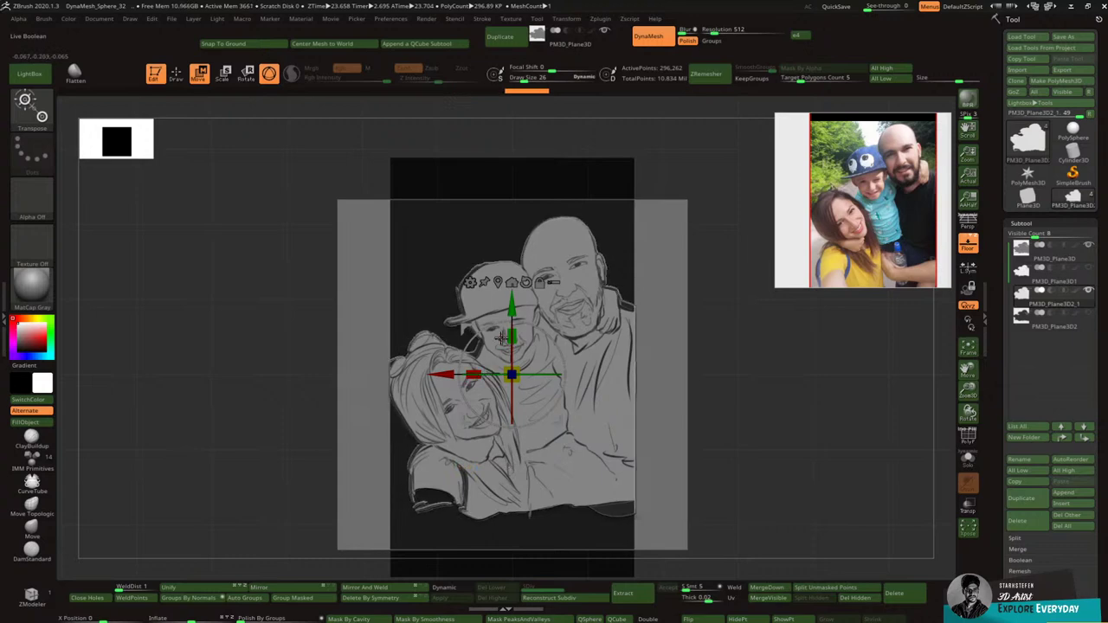
left_click_drag(511, 337, 512, 337)
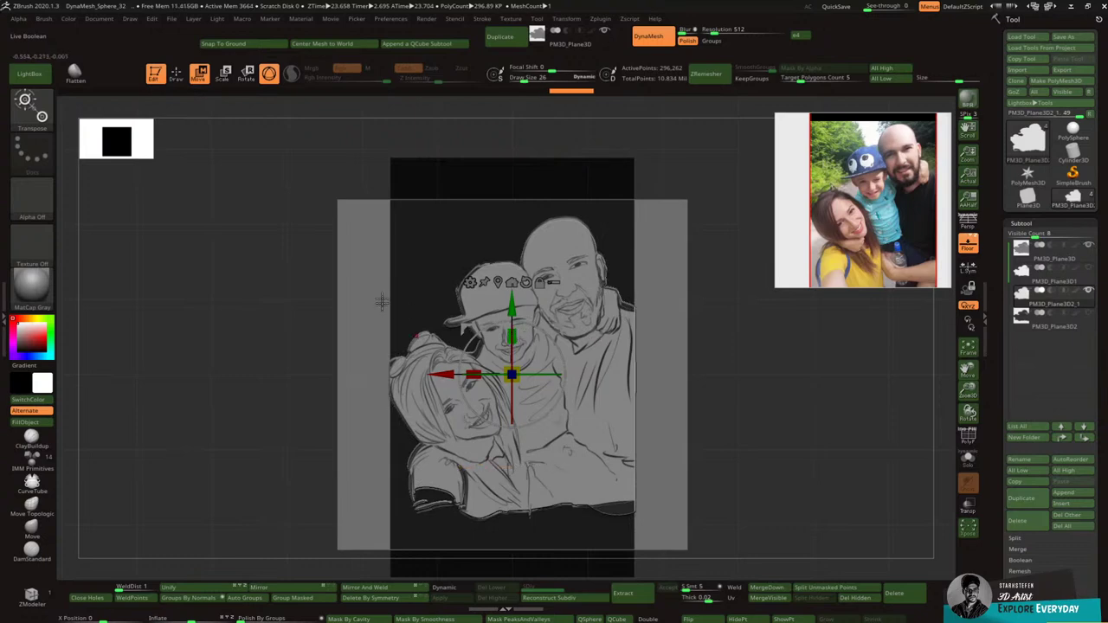
left_click(176, 74)
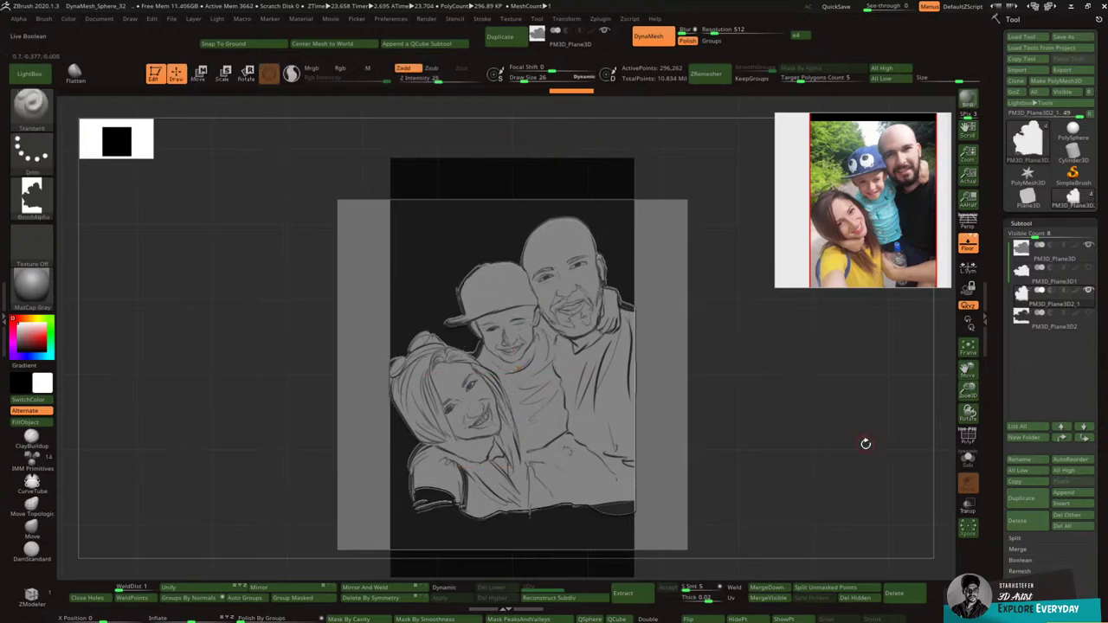
Step: Mask all but the bottom strip of the silhouette, move that strip downward to extend the lower edge, and return to Draw mode
left_click_drag(969, 393, 970, 379)
left_click_drag(970, 372, 976, 347)
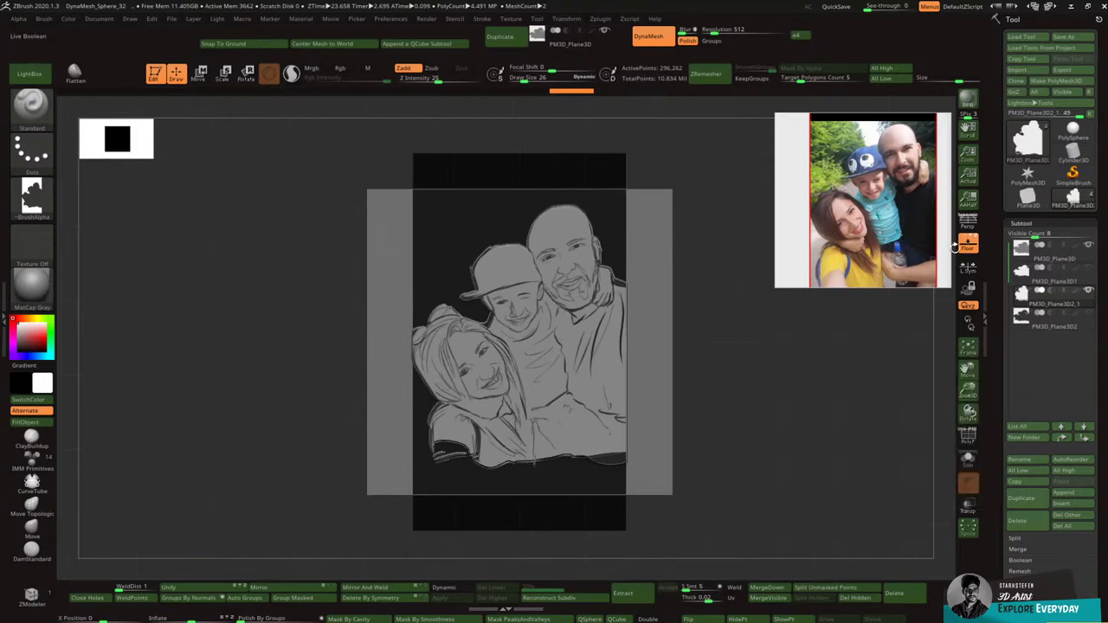
left_click(969, 247)
left_click(970, 248)
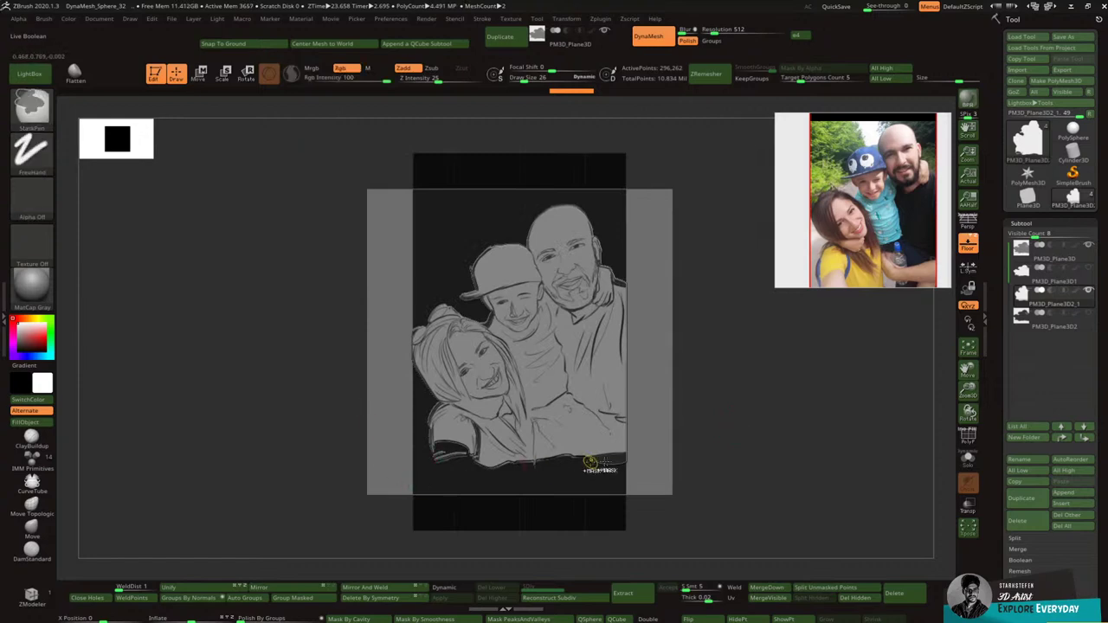
mouse_move(729, 513)
left_mouse_down("ctrl")
mouse_move(371, 457)
mouse_move(378, 437)
left_mouse_up("ctrl")
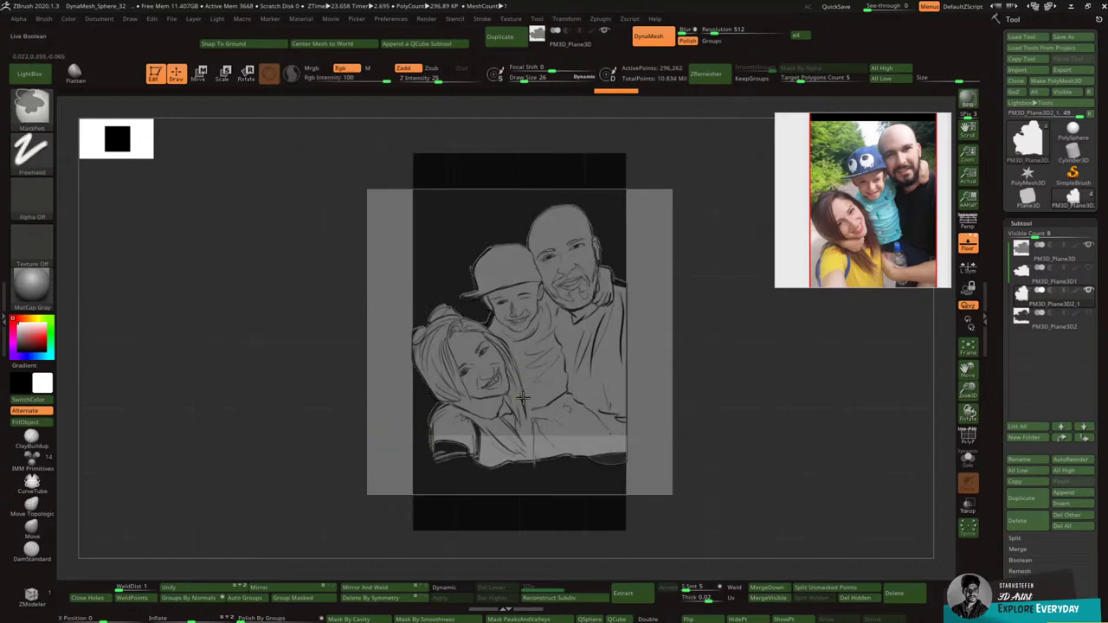
left_click(200, 74)
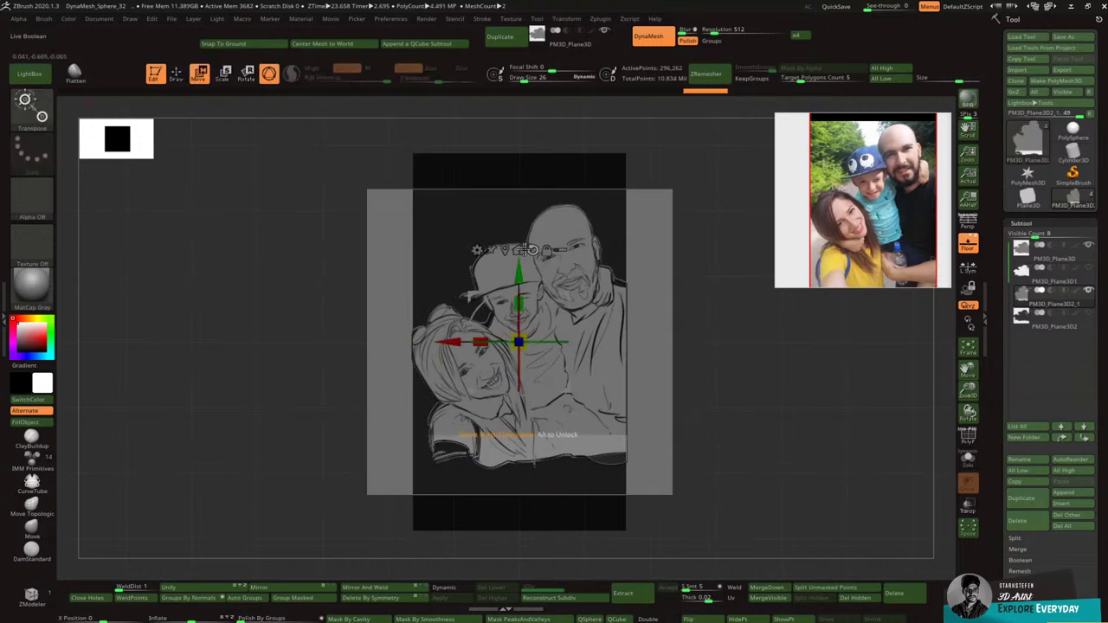
left_click_drag(519, 276, 520, 243)
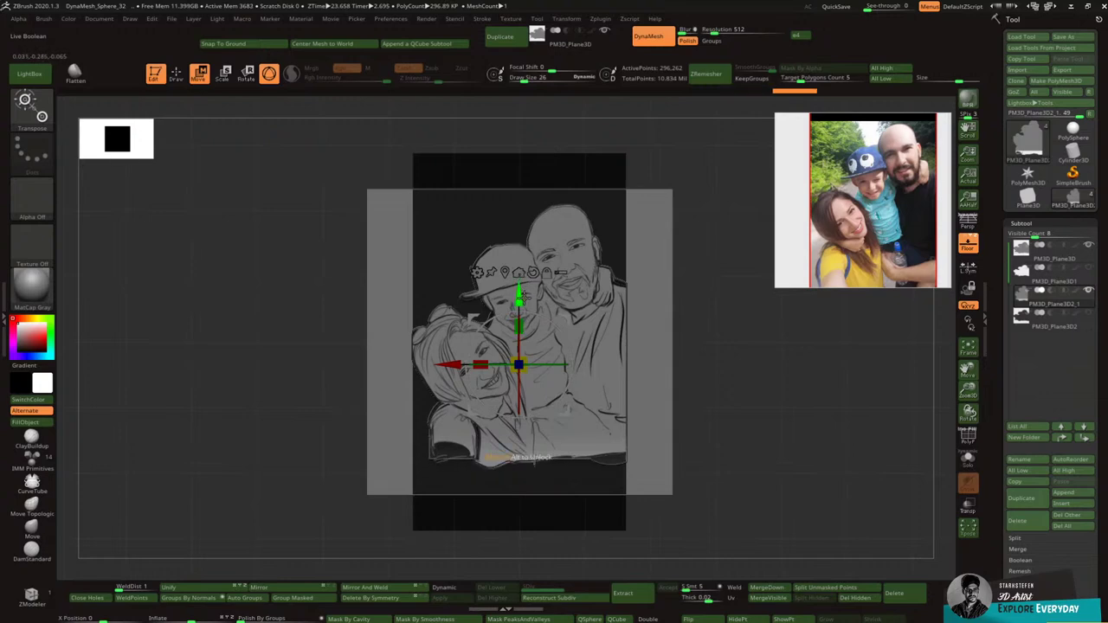
left_click_drag(519, 300, 518, 318)
key("q")
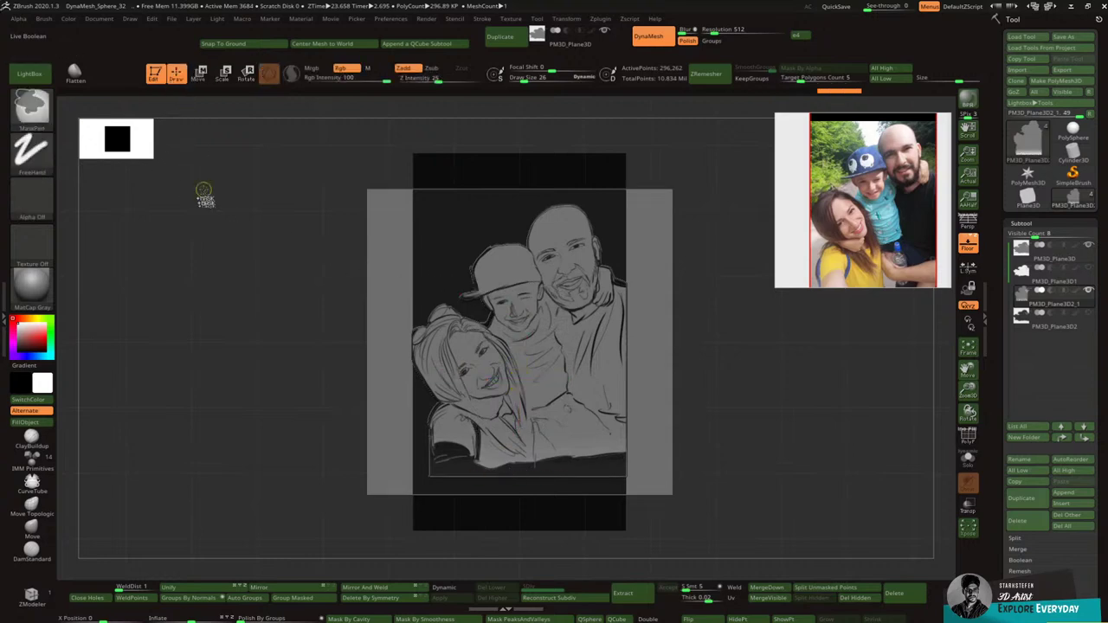
Step: Hide the PM3D_Plane3D subtool so that only the extracted family silhouette is displayed over the line drawing
mouse_move(892, 412)
left_mouse_down()
mouse_move(917, 417)
mouse_move(891, 427)
left_mouse_up()
left_click(1088, 245)
left_click_drag(969, 389, 945, 371)
Step: Enlarge and reframe the family reference photo on the heads of the man and the boy
double_click(869, 227)
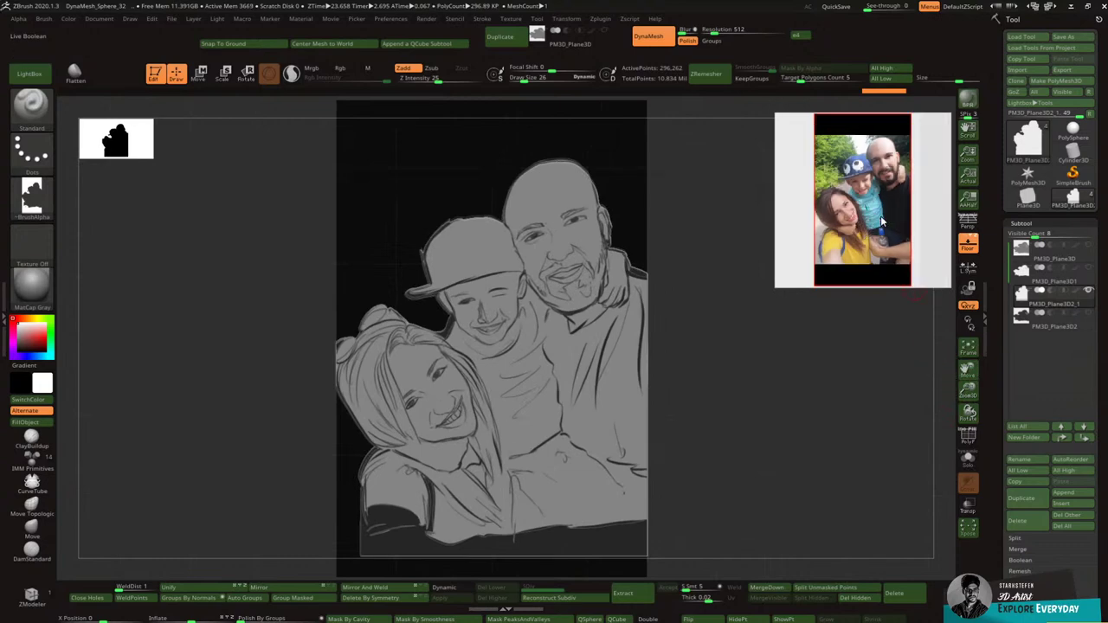
scroll(874, 196, "up", 5)
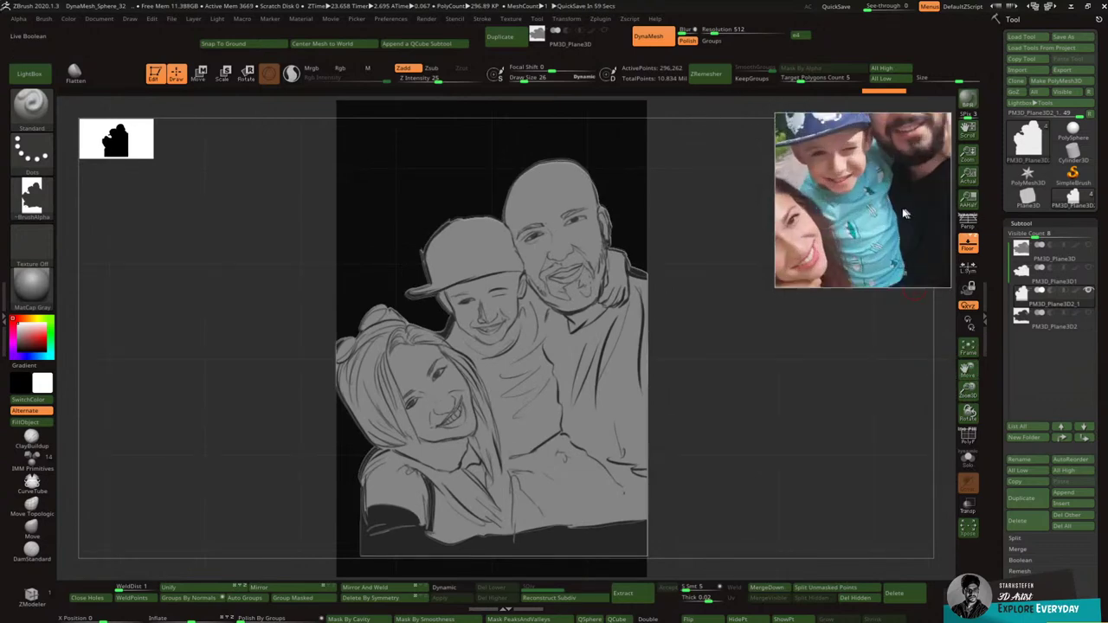
middle_click_drag(905, 213, 829, 295)
middle_click_drag(858, 140, 876, 197)
scroll(854, 199, "up", 2)
scroll(846, 210, "down", 2)
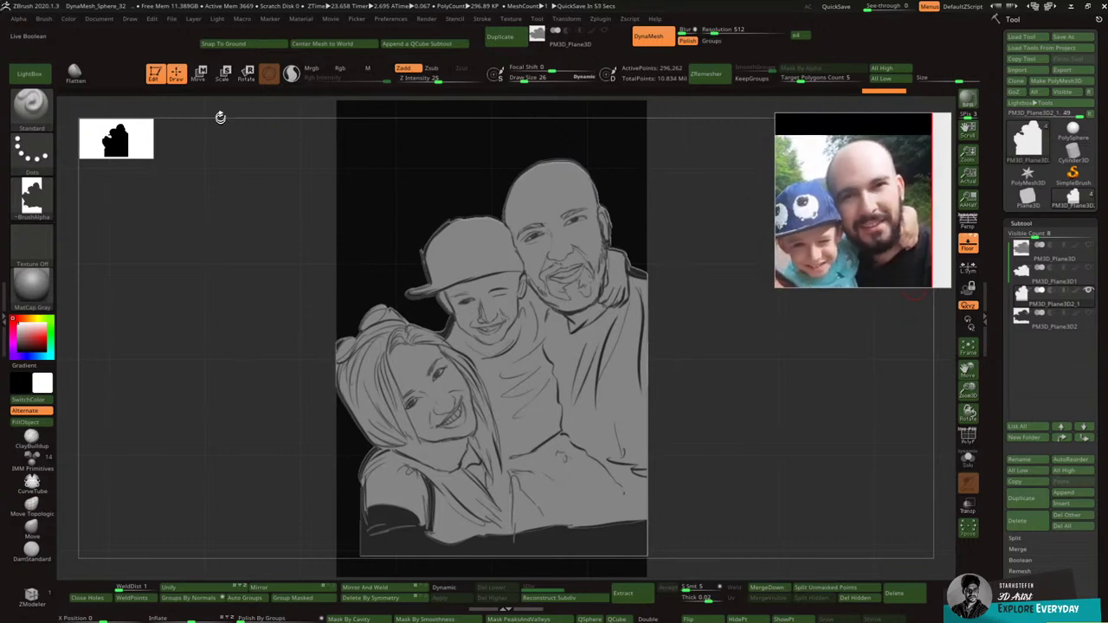
Step: Adjust the grid reference display so the line drawing shows only faintly over the silhouette, without its black background
left_click(30, 104)
left_click(30, 105)
mouse_move(747, 314)
left_mouse_down()
mouse_move(788, 343)
mouse_move(715, 342)
left_mouse_up()
left_click(107, 22)
mouse_move(131, 21)
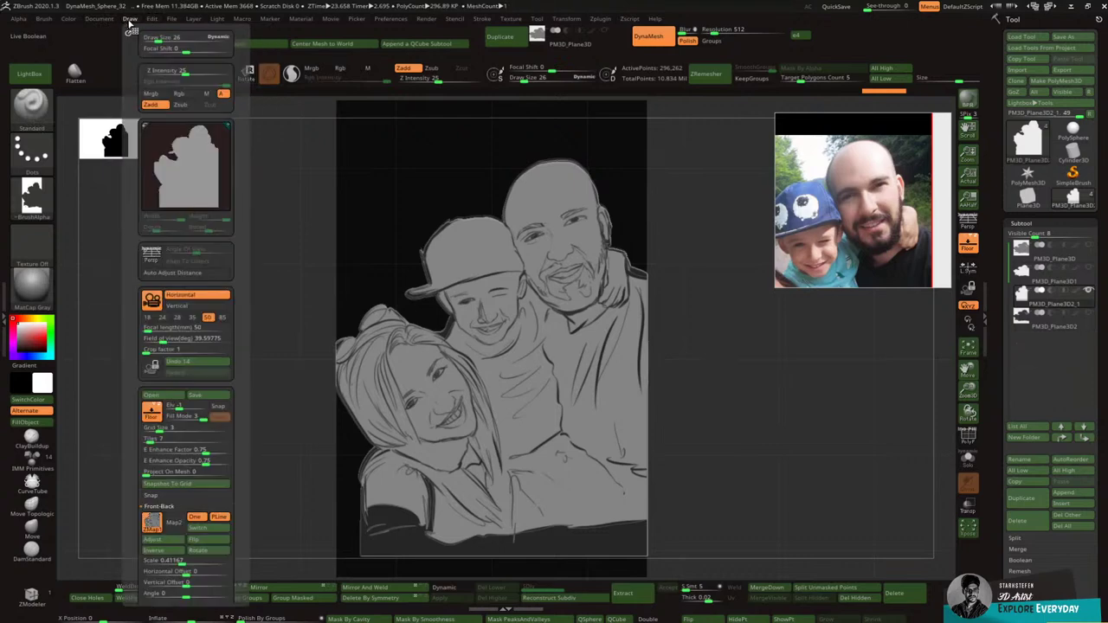
mouse_move(209, 476)
left_mouse_down()
mouse_move(174, 306)
mouse_move(208, 309)
left_mouse_up()
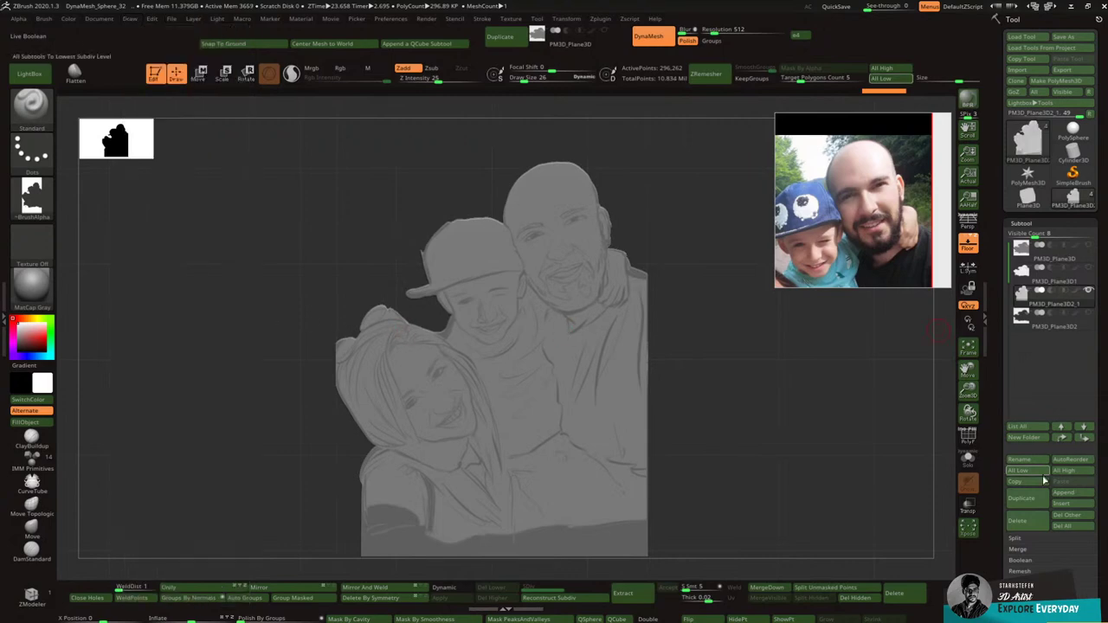
Step: Duplicate the silhouette subtool, isolate the copy with Solo, and inspect it from an angle before returning to front view
left_click(1022, 499)
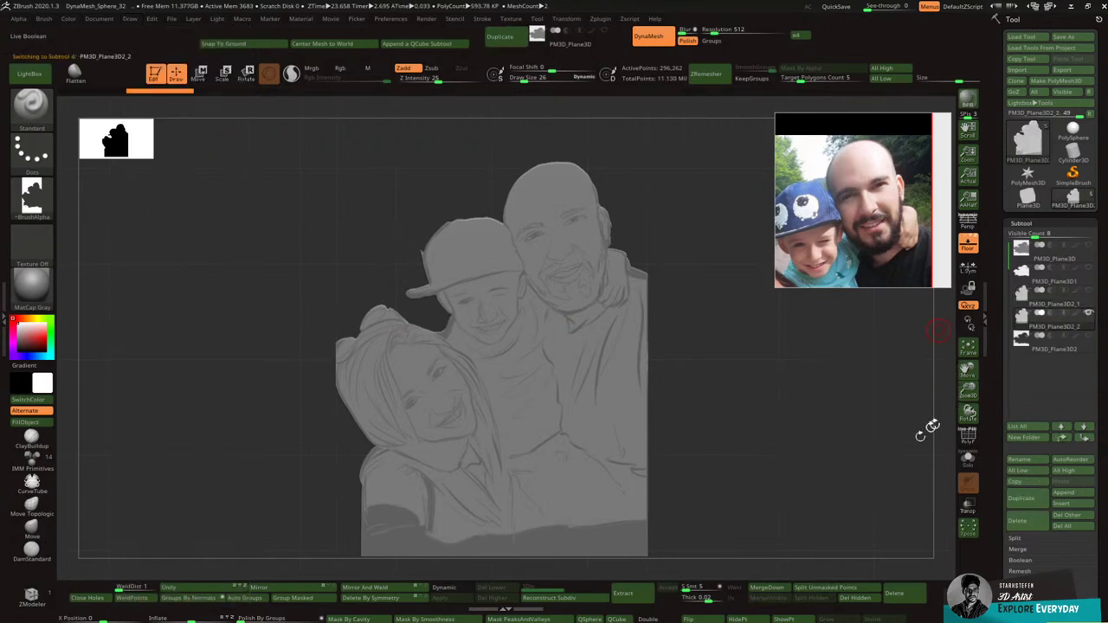
left_click_drag(772, 460, 941, 504)
left_click(968, 459)
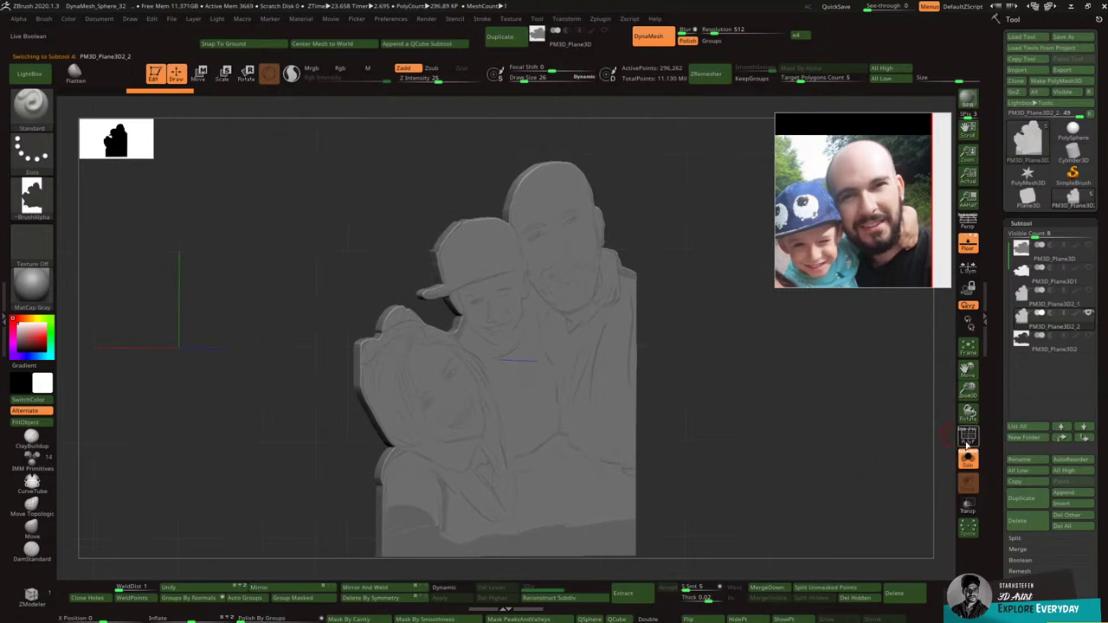
left_click(968, 439)
left_click(968, 439)
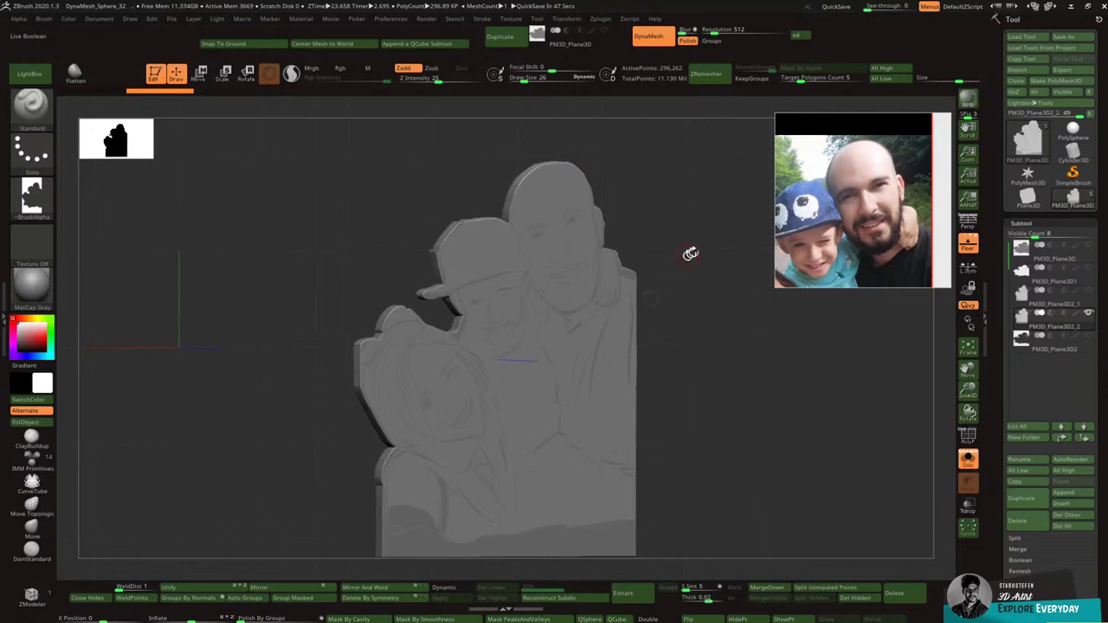
left_click_drag(703, 278, 749, 326, "shift")
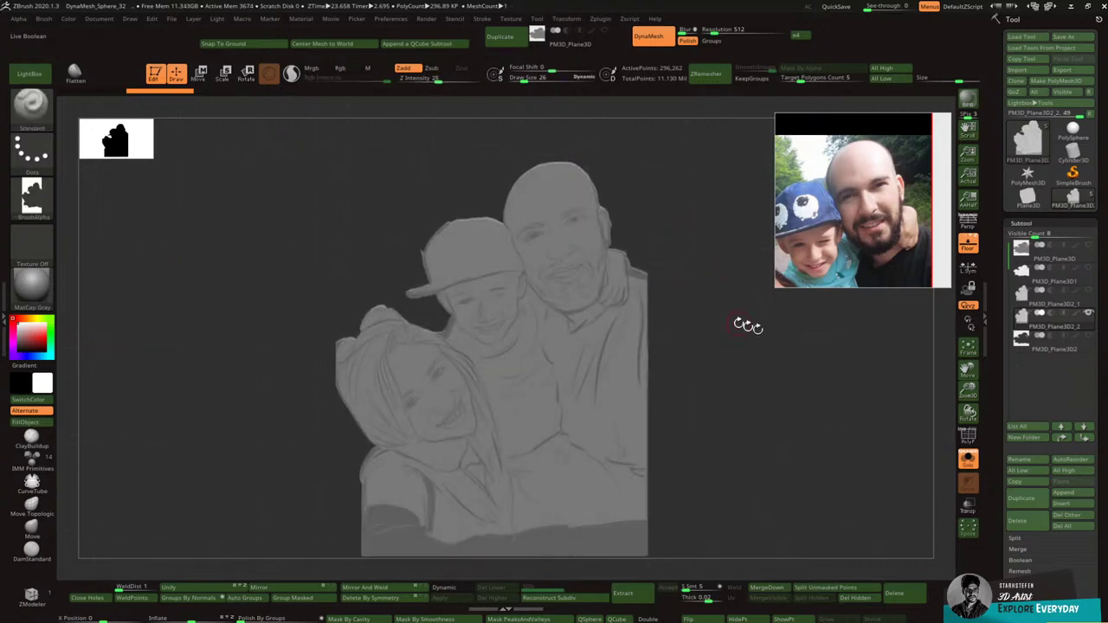
Step: Smooth the uneven silhouette edge around the boy's cap with the Smooth brush at draw size 46
left_click_drag(969, 391, 942, 398)
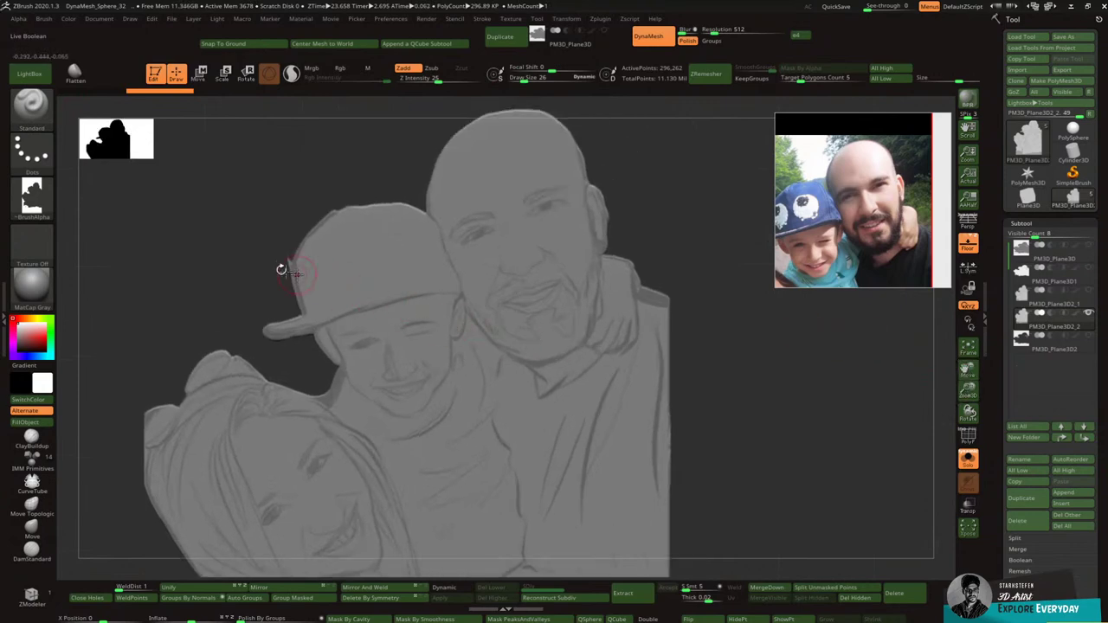
mouse_move(269, 232)
left_mouse_down()
mouse_move(345, 218)
mouse_move(302, 213)
left_mouse_up()
left_click(32, 106)
mouse_move(474, 306)
right_mouse_down()
mouse_move(512, 306)
mouse_move(478, 304)
right_mouse_up()
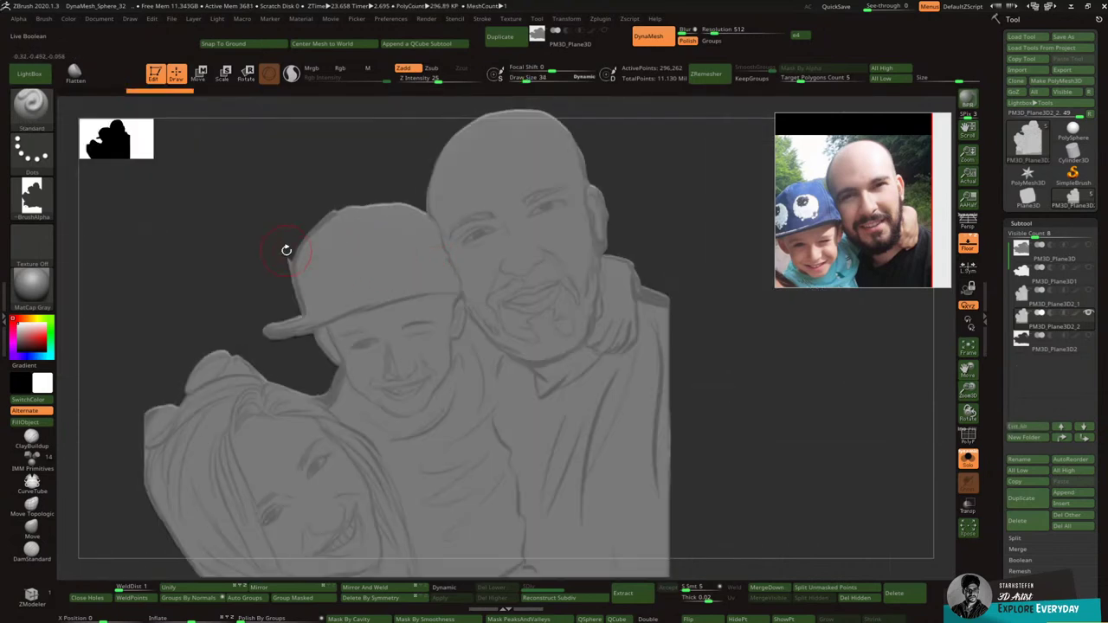
left_click_drag(283, 214, 297, 217)
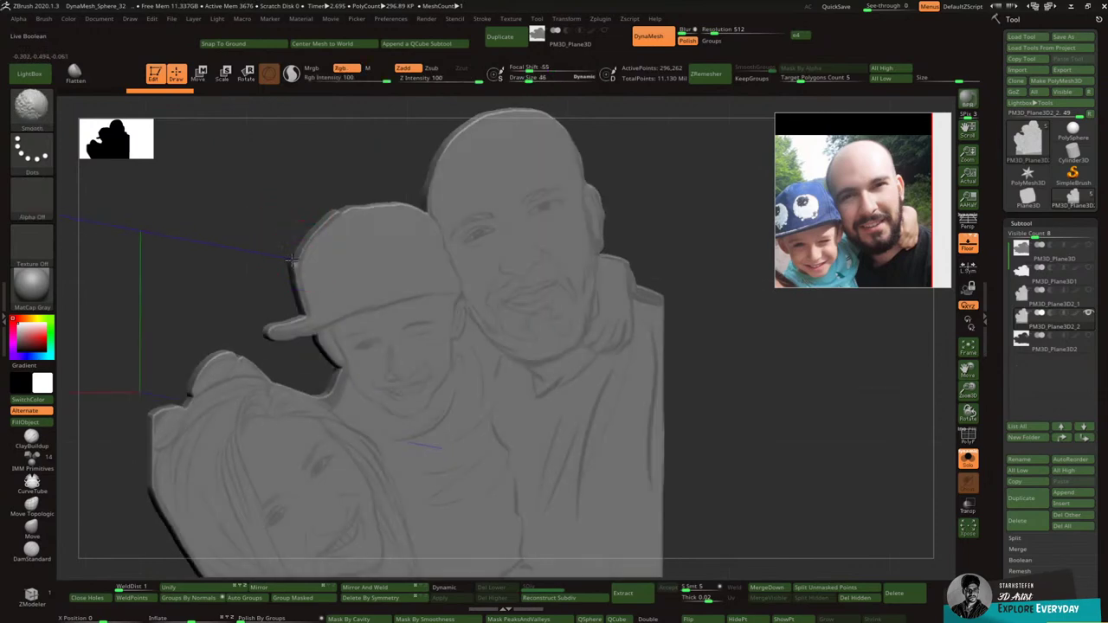
mouse_move(294, 257)
left_mouse_down("shift")
mouse_move(322, 220)
mouse_move(308, 193)
mouse_move(342, 213)
mouse_move(404, 206)
mouse_move(371, 164)
left_mouse_up("shift")
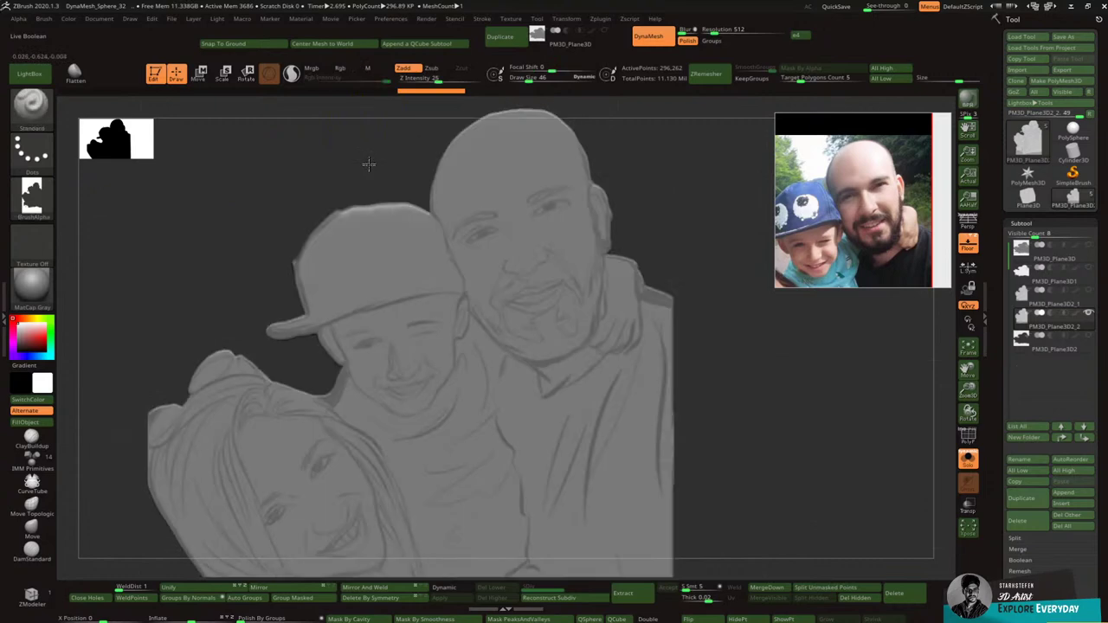
key("ctrl+z")
key("ctrl+shift+z")
left_click_drag(969, 379, 969, 356)
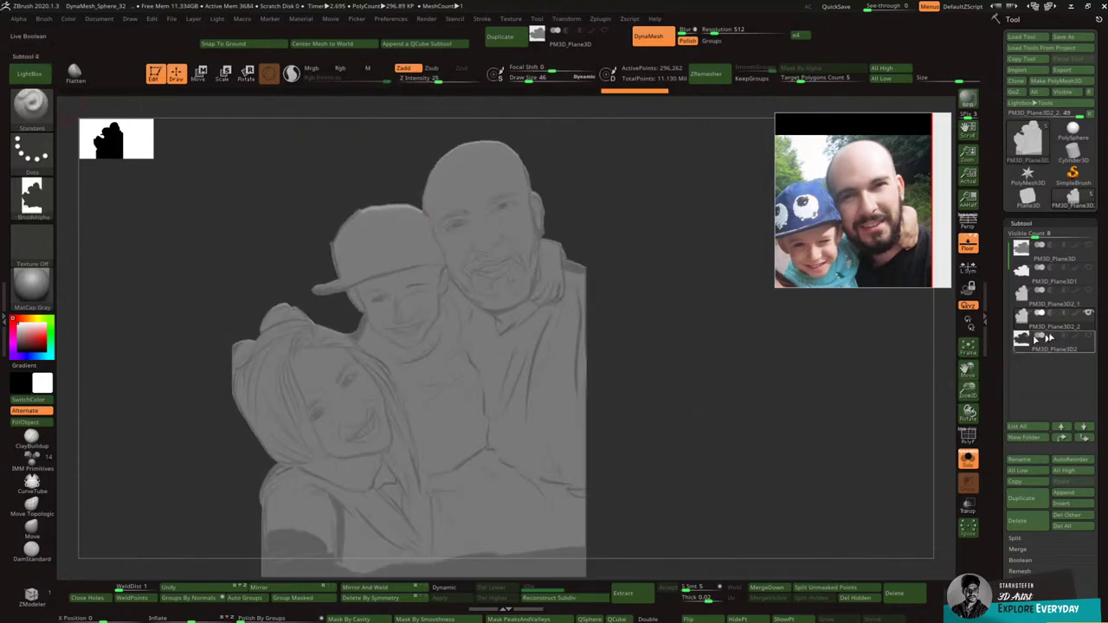
Step: Show the original PM3D_Plane3D subtool and make it the active one
left_click(1089, 251)
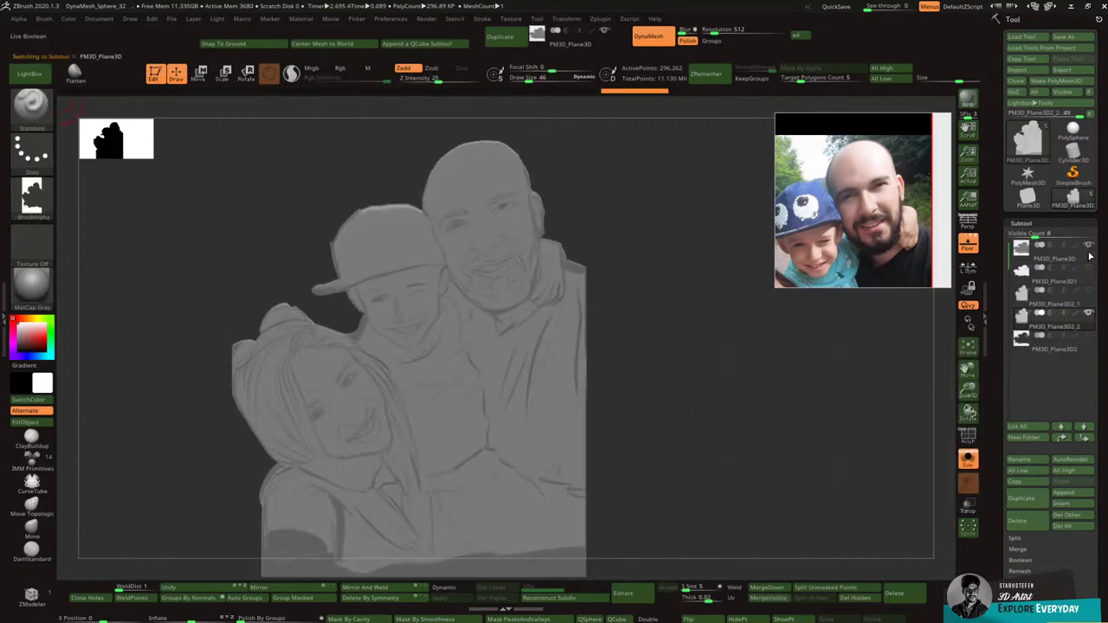
left_click_drag(795, 379, 968, 376, "ctrl")
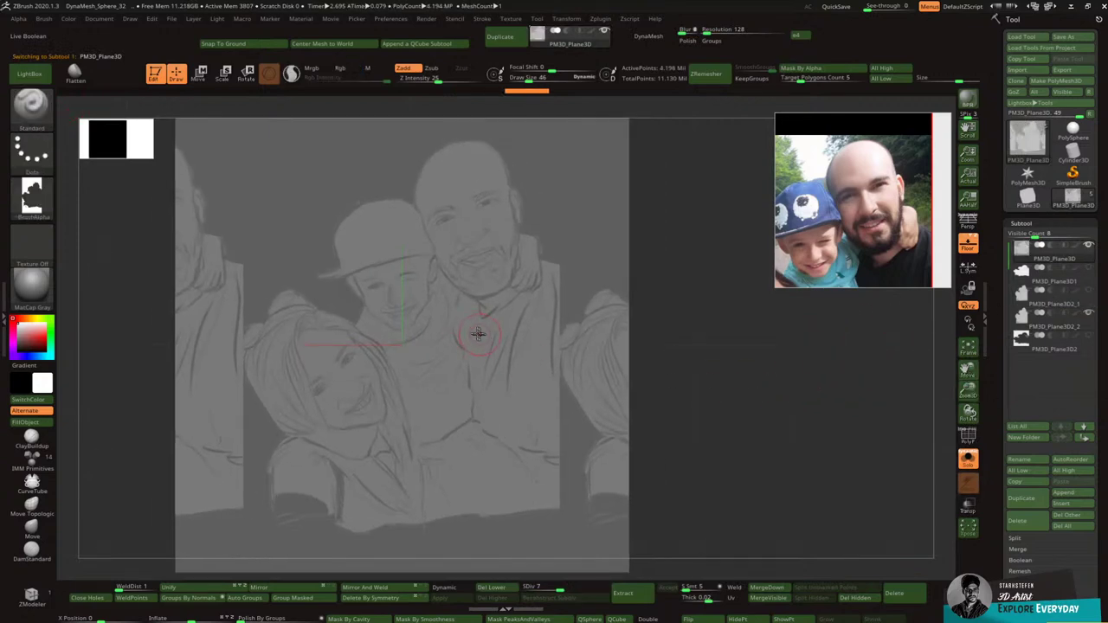
key("bracketleft")
left_click_drag(368, 242, 373, 223, "ctrl")
key("ctrl+z")
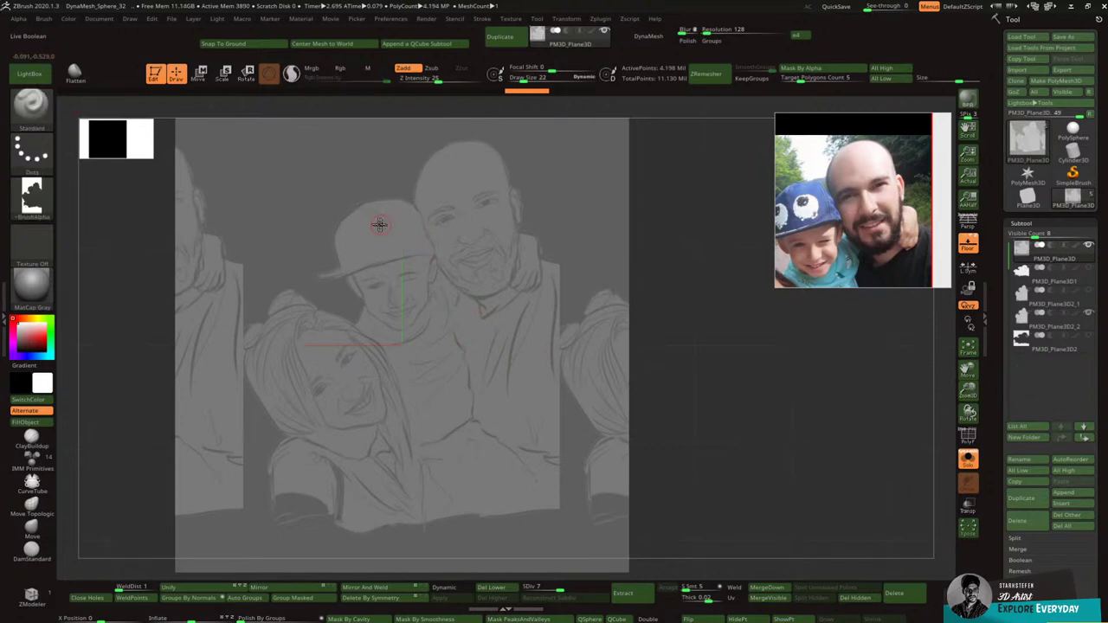
key("ctrl")
key("ctrl")
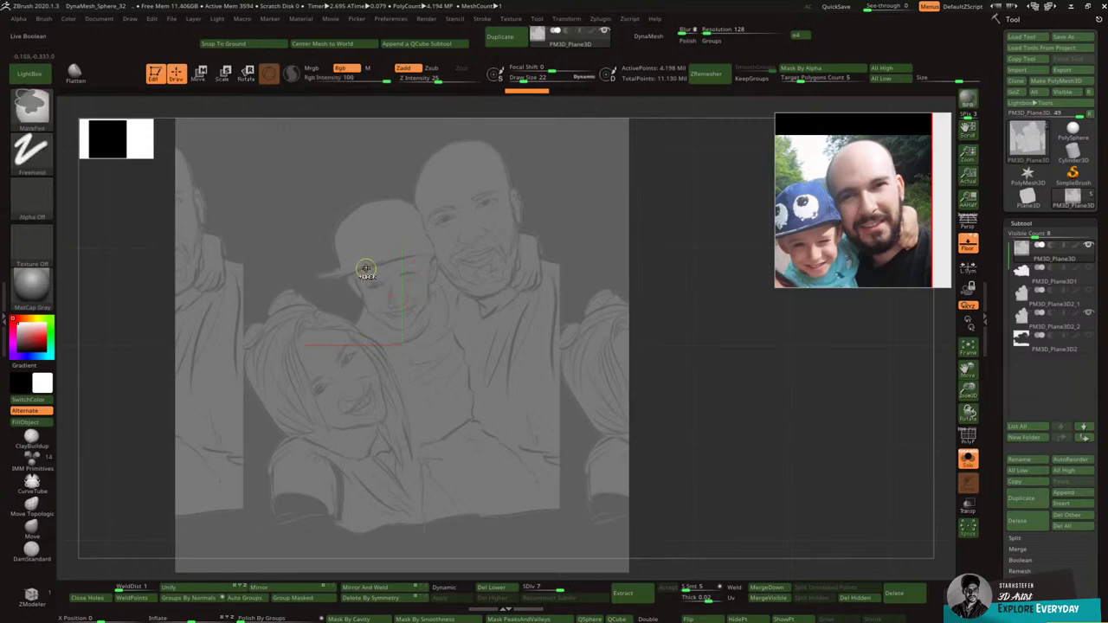
left_click_drag(367, 268, 363, 275, "ctrl")
right_click_drag(404, 275, 456, 293, "ctrl")
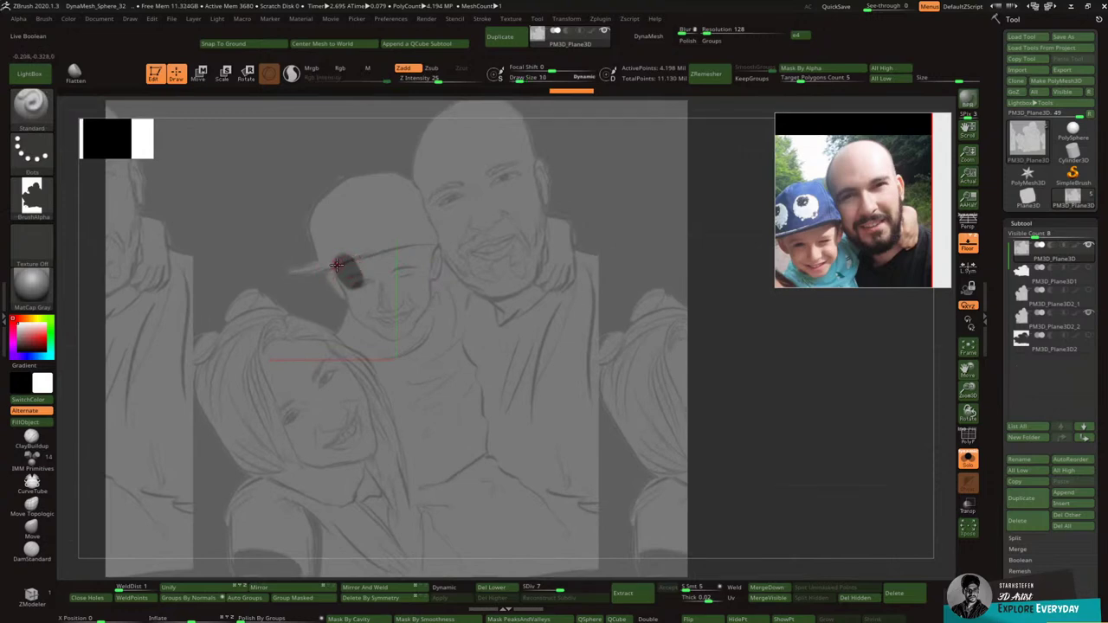
left_click(862, 301, "ctrl")
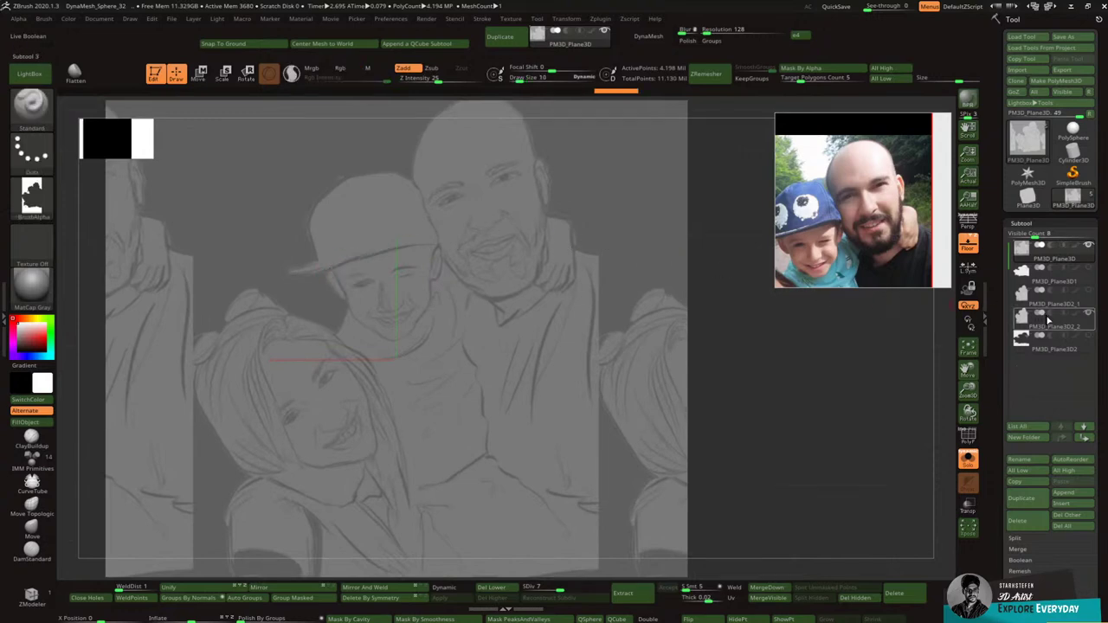
mouse_move(1054, 328)
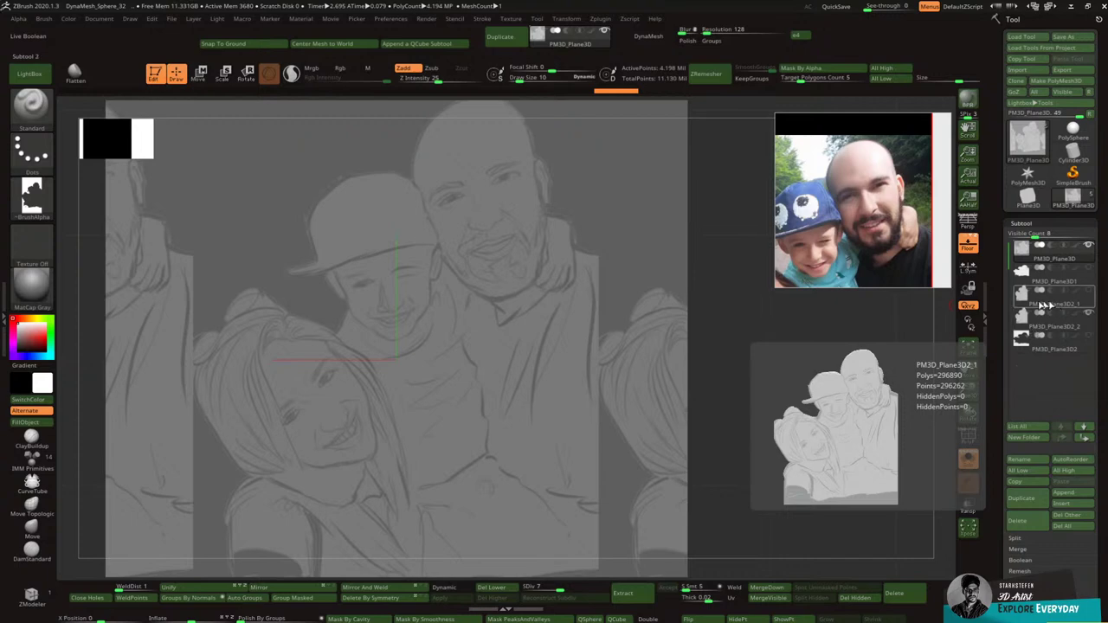
mouse_move(1054, 258)
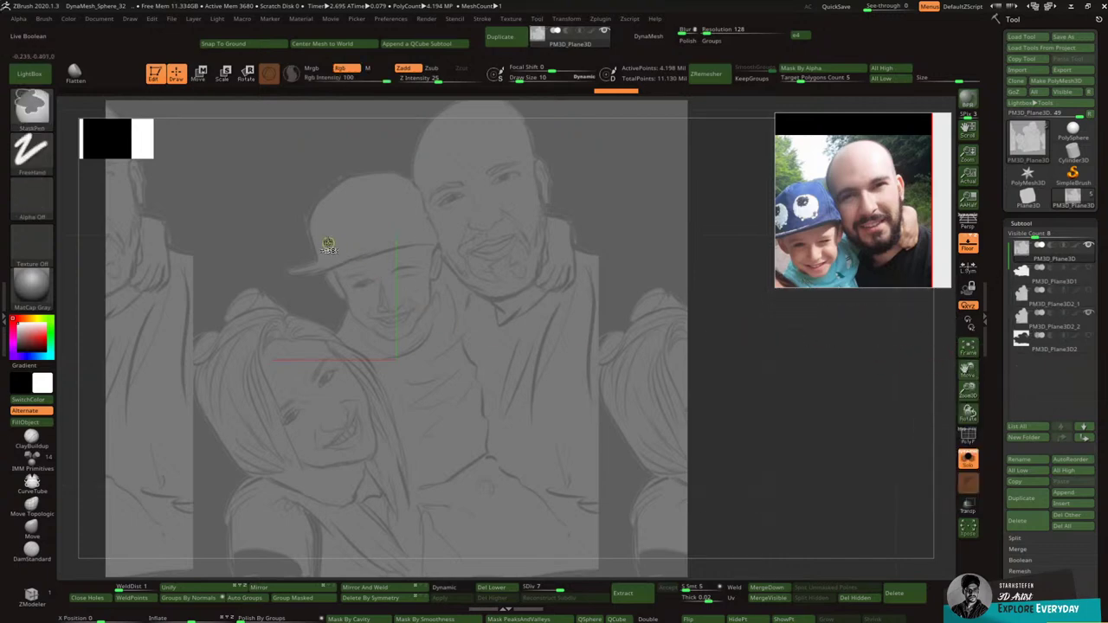
mouse_move(322, 246)
left_mouse_down("ctrl")
mouse_move(324, 227)
mouse_move(327, 251)
left_mouse_up("ctrl")
mouse_move(332, 188)
left_mouse_down("ctrl")
mouse_move(336, 199)
mouse_move(363, 178)
left_mouse_up("ctrl")
left_click_drag(801, 320, 817, 336, "ctrl")
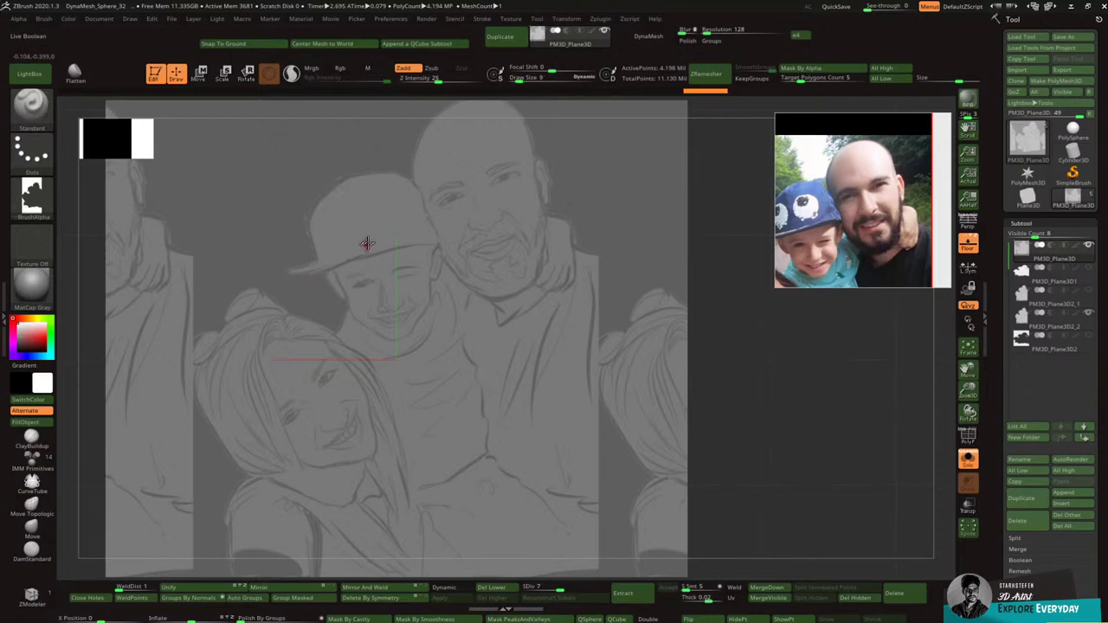
Step: Paint a solid mask over the boy's face and ear on the plane, overlapping the cap's brim, starting at draw size 18
key("]")
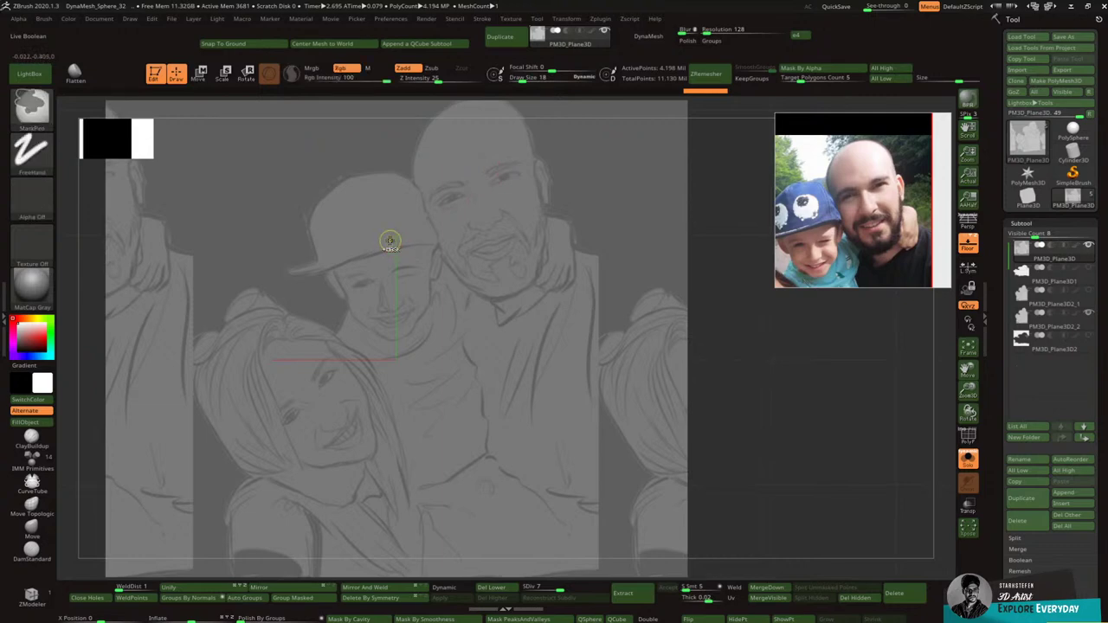
left_click_drag(376, 245, 349, 278, "ctrl")
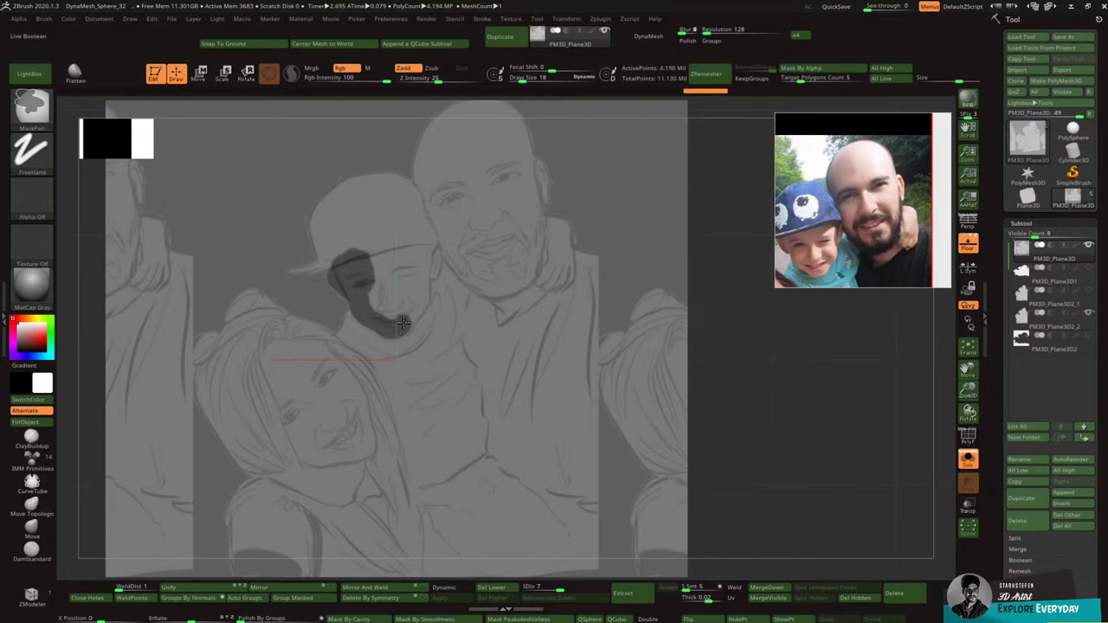
left_click_drag(404, 323, 402, 328)
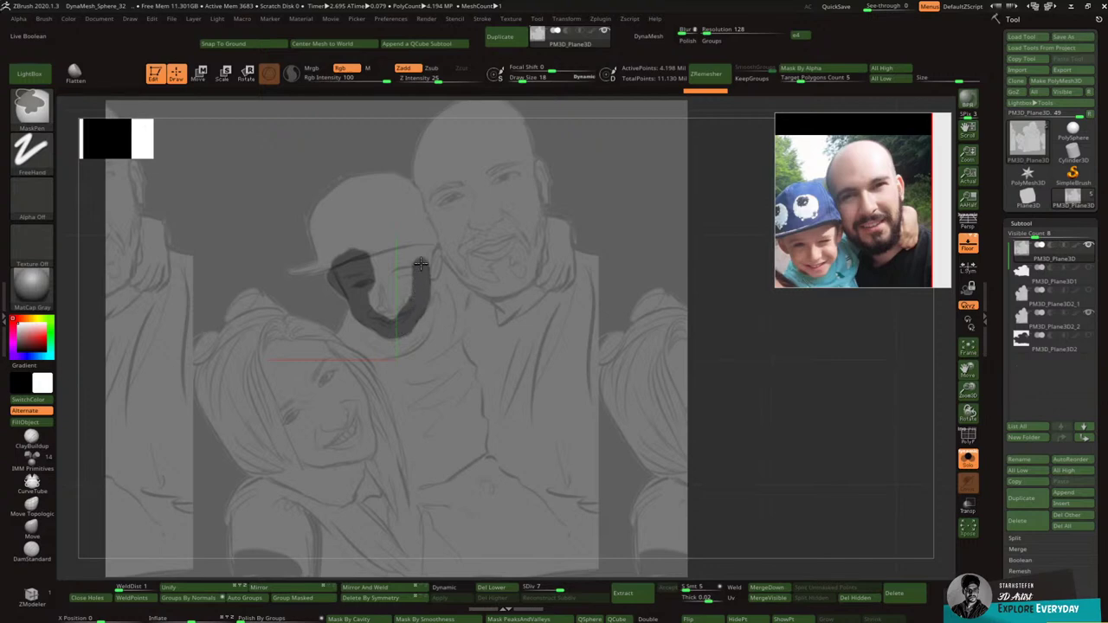
mouse_move(421, 256)
left_mouse_down()
mouse_move(412, 253)
mouse_move(394, 295)
mouse_move(378, 285)
mouse_move(369, 269)
mouse_move(424, 227)
mouse_move(397, 218)
left_mouse_up()
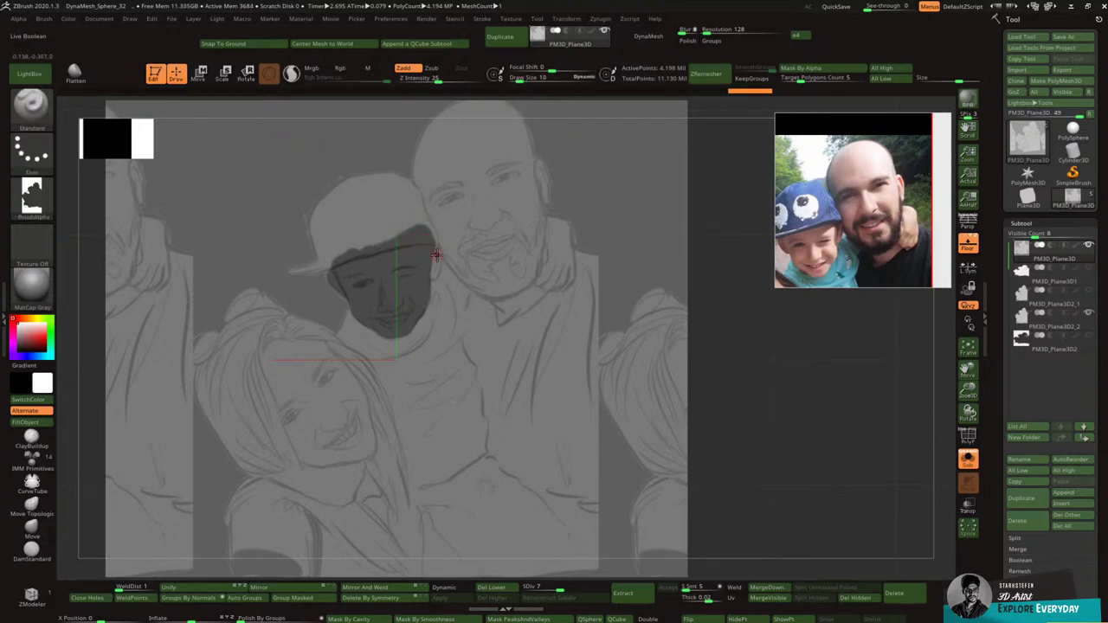
key("ctrl")
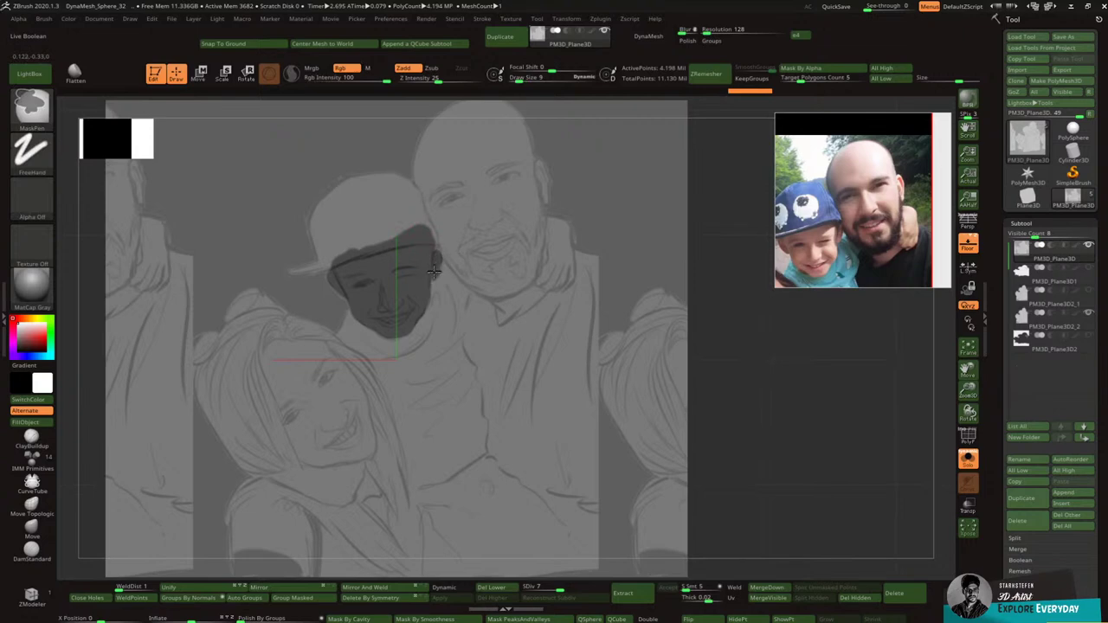
left_click_drag(429, 273, 418, 229, "ctrl")
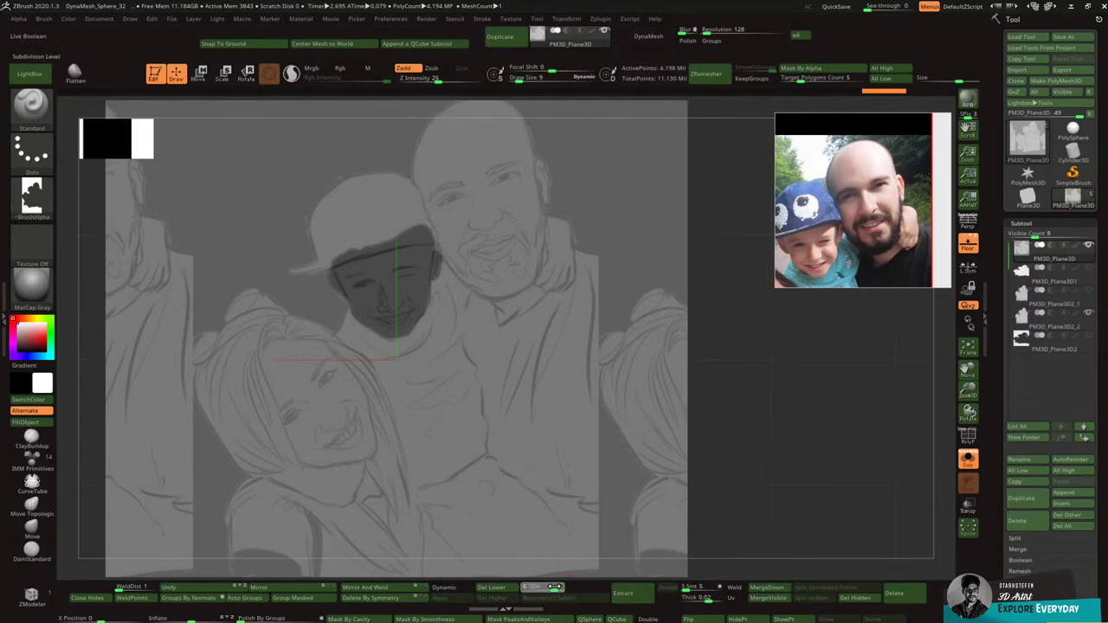
Step: Erase the mask overlapping the cap's brim so the boy's face mask follows the brim's lower edge
mouse_move(373, 308)
right_mouse_down("ctrl")
mouse_move(456, 301)
mouse_move(366, 297)
right_mouse_up("ctrl")
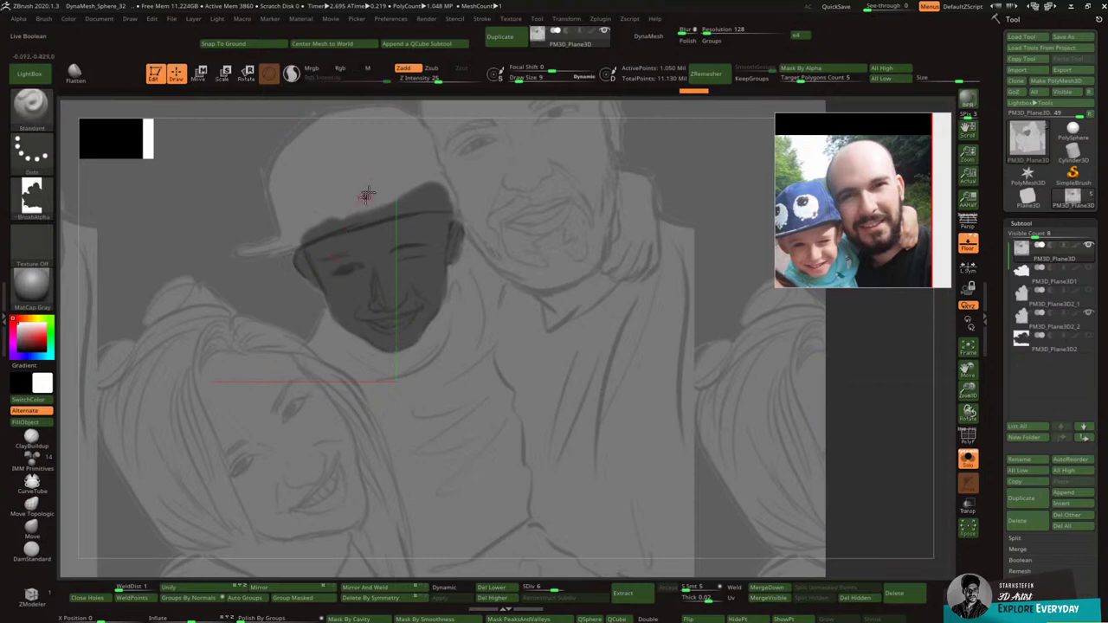
mouse_move(295, 236)
left_mouse_down("ctrl+alt")
mouse_move(388, 186)
mouse_move(420, 201)
left_mouse_up("ctrl+alt")
mouse_move(344, 223)
left_mouse_down("ctrl+alt")
mouse_move(433, 190)
mouse_move(384, 193)
mouse_move(432, 187)
left_mouse_up("ctrl+alt")
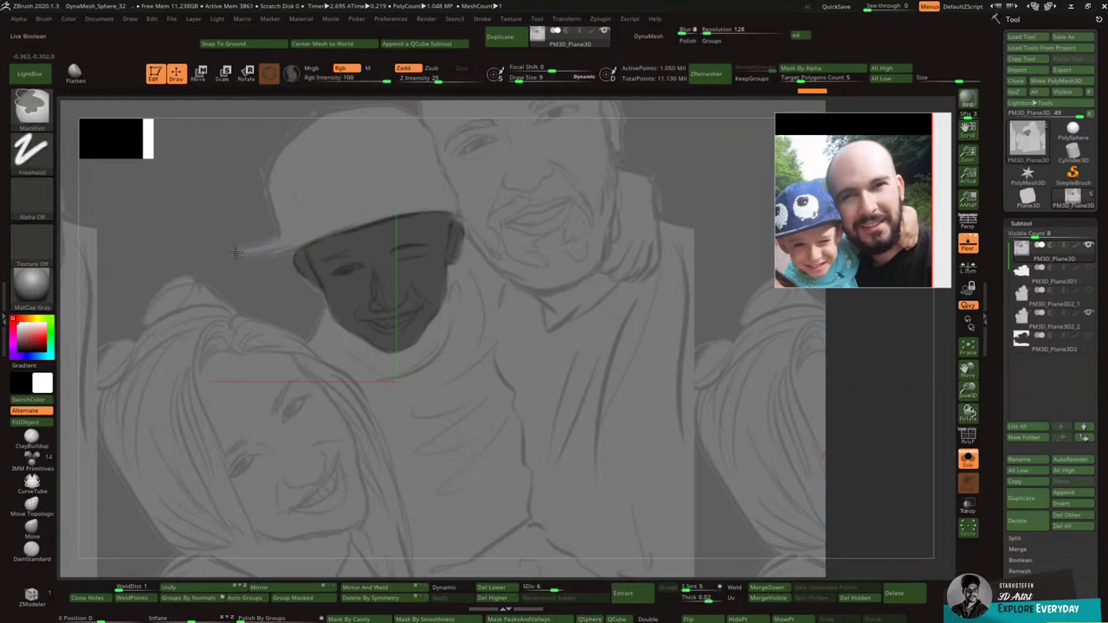
left_click_drag(232, 253, 347, 217, "ctrl")
left_click_drag(288, 243, 304, 240, "ctrl+alt")
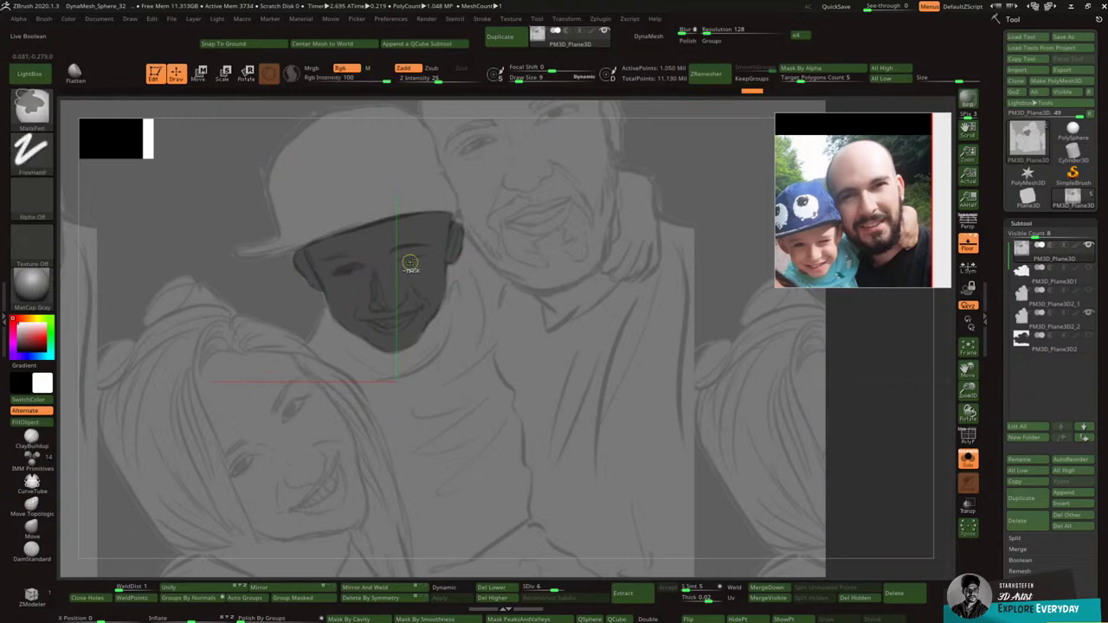
Step: Try extracting the masked face, using Extract and a quick 2.5d tools macro, accepting the non-undoable operation and declining to freeze subdivision levels
left_click(644, 596)
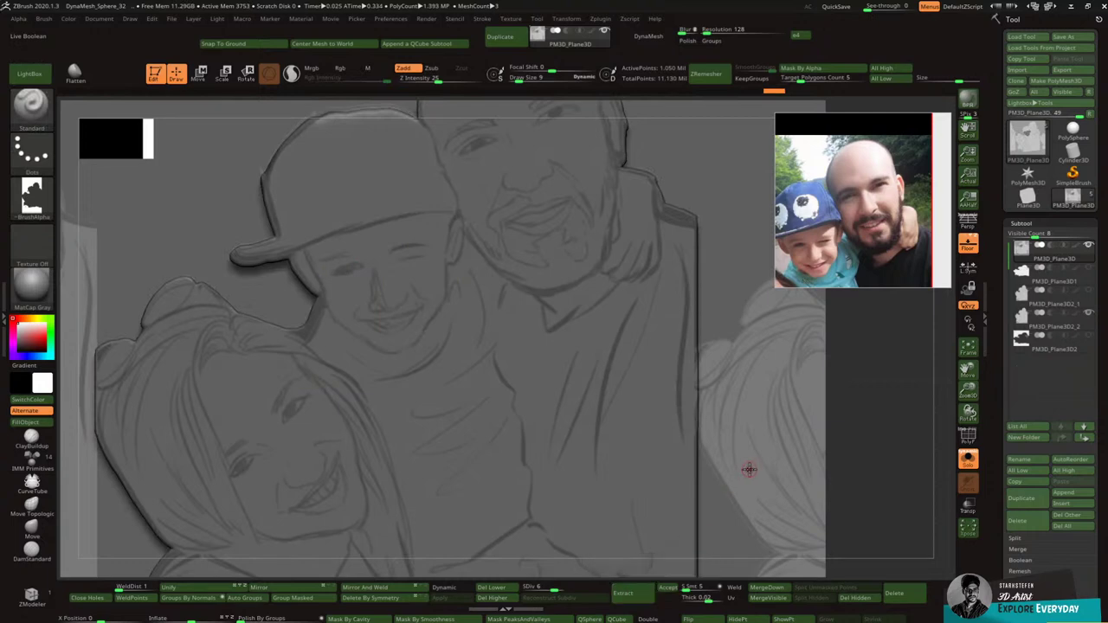
left_click_drag(868, 418, 898, 414)
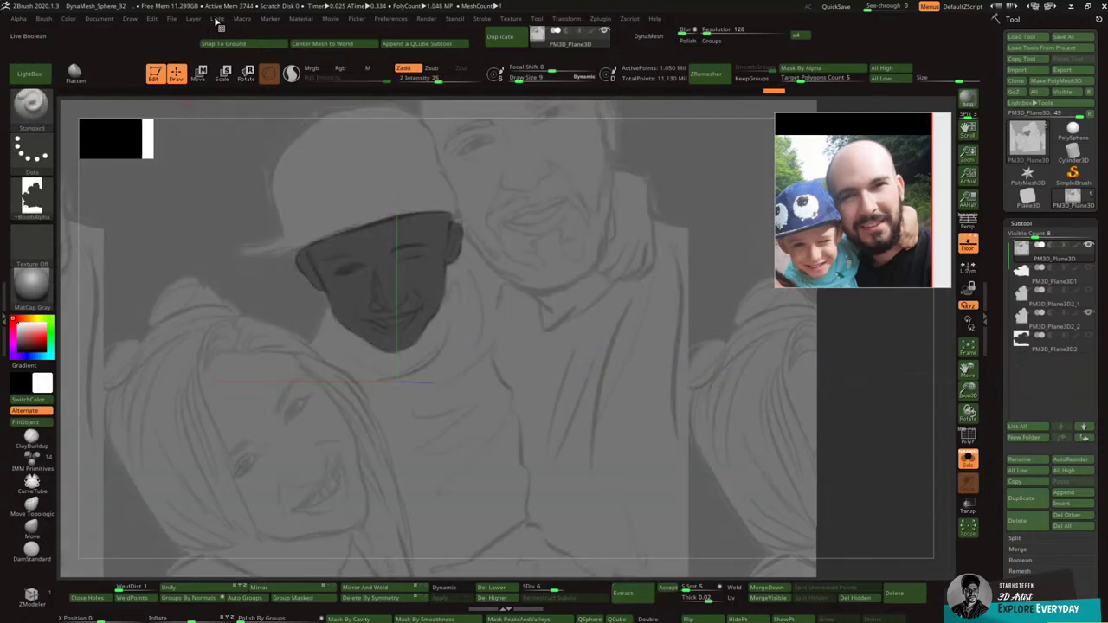
left_click(242, 19)
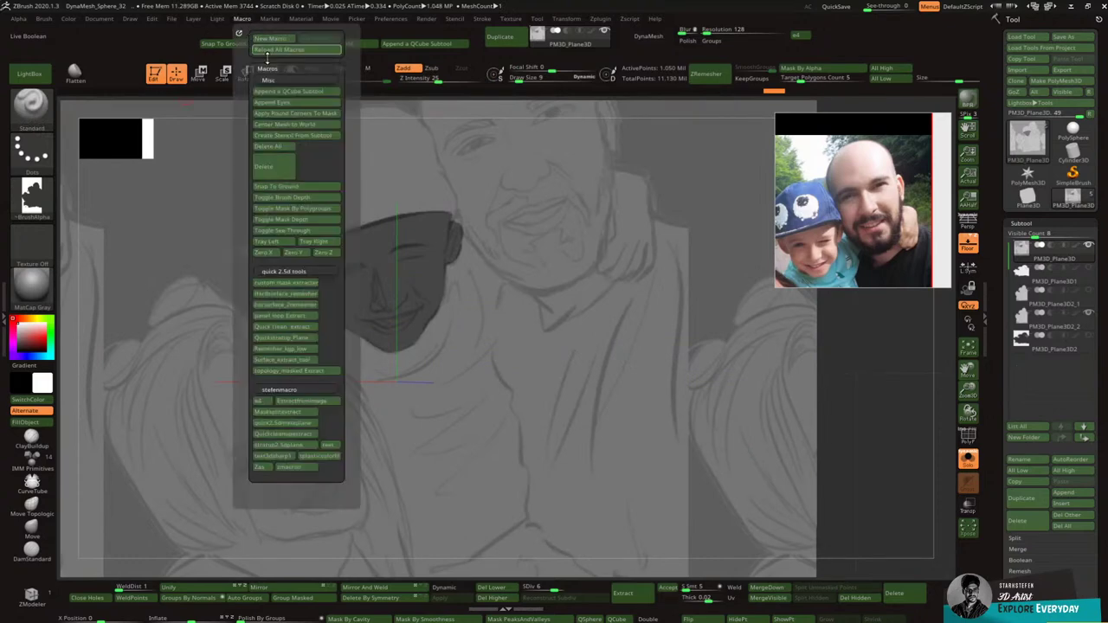
left_click(302, 289)
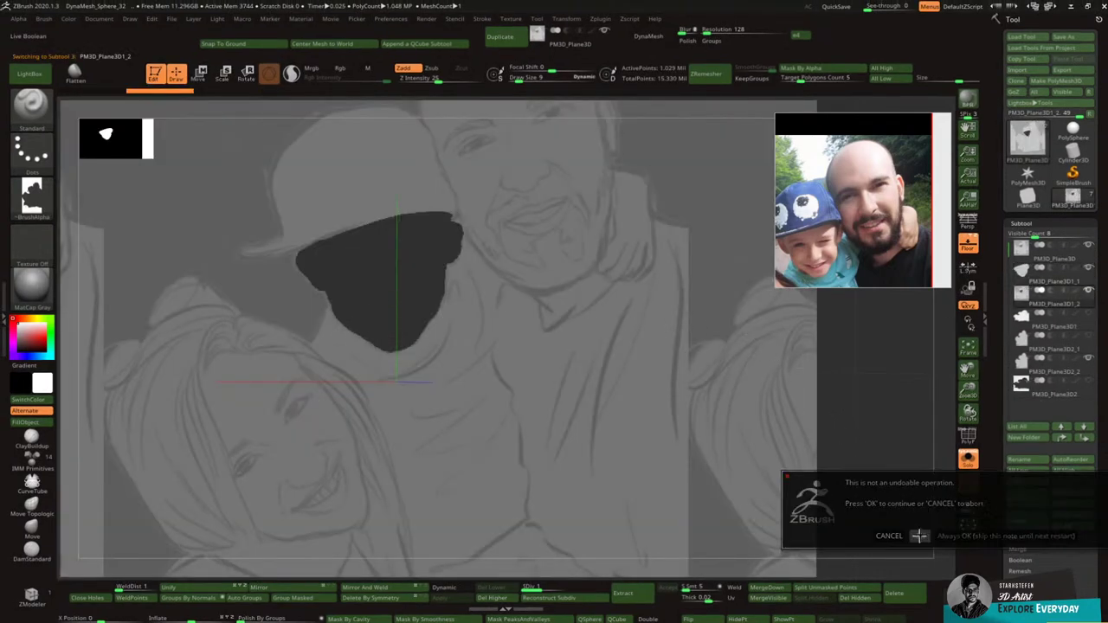
left_click(919, 536)
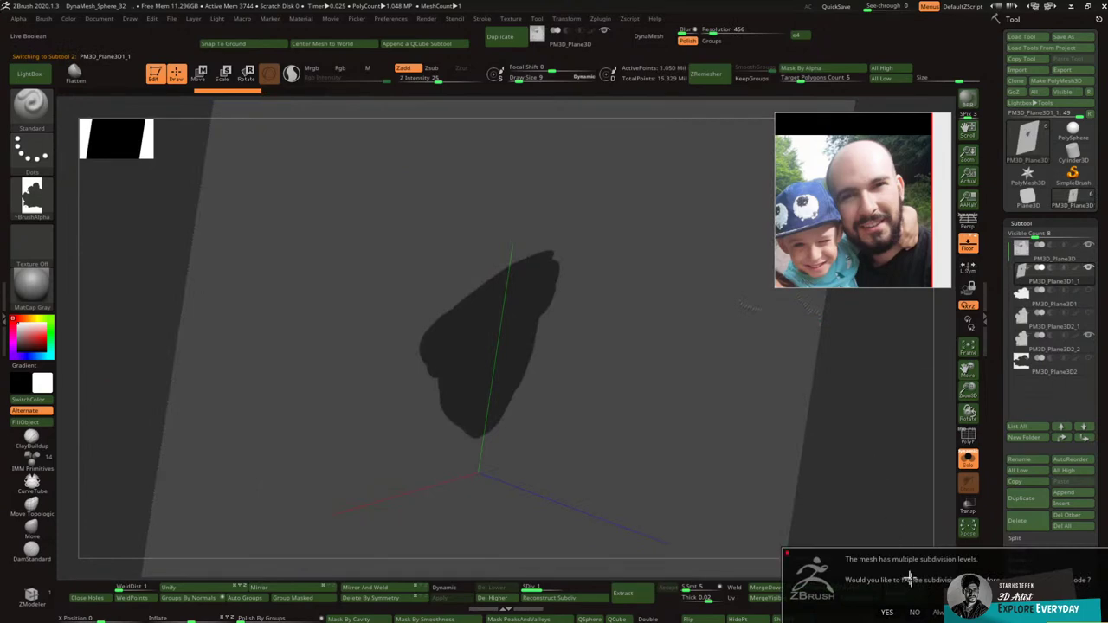
left_click(914, 612)
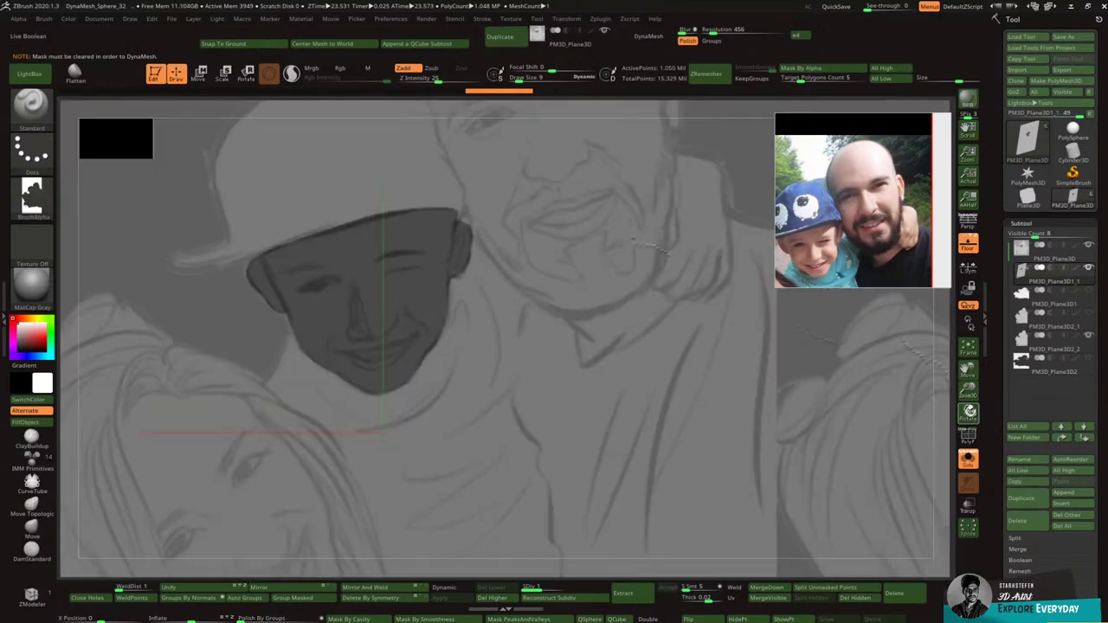
Step: Reactivate PM3D_Plane3D with the PM3D_Plane3D1_1 copy hidden, and start recording a new macro without initializing ZBrush
left_click_drag(942, 414, 933, 381, "alt")
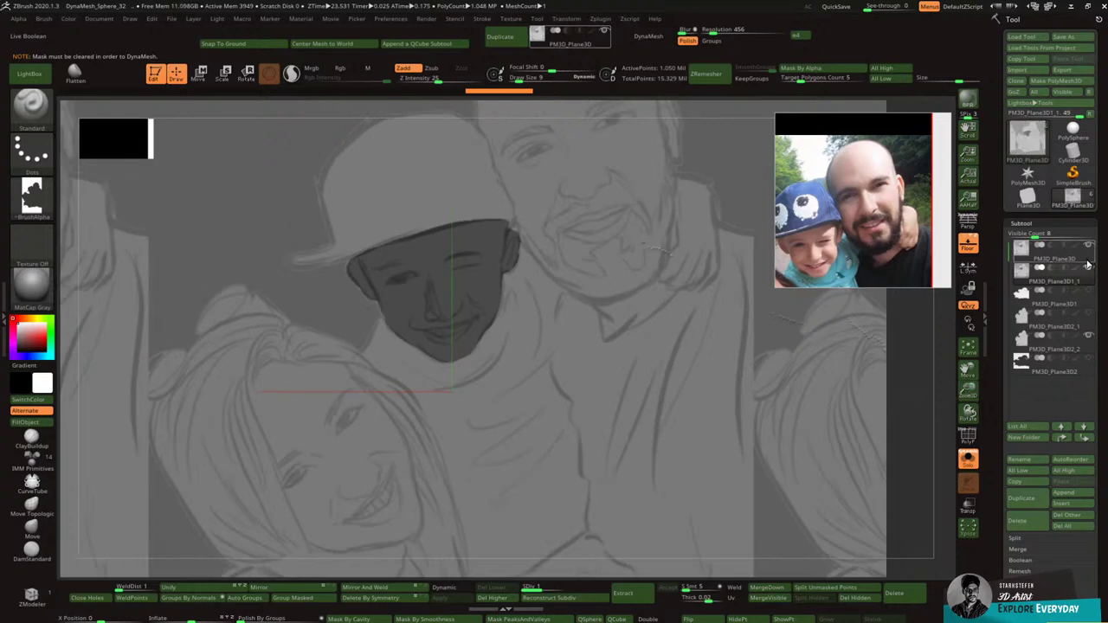
mouse_move(960, 412)
left_mouse_down("alt")
mouse_move(944, 376)
mouse_move(972, 366)
mouse_move(877, 374)
left_mouse_up("alt")
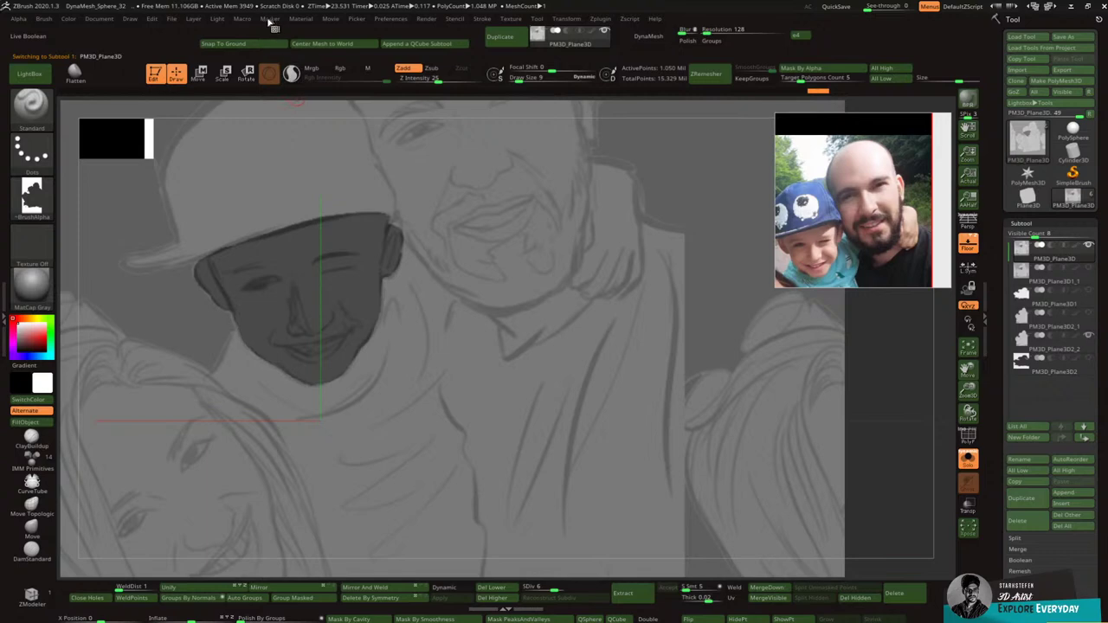
left_click(269, 18)
left_click(271, 39)
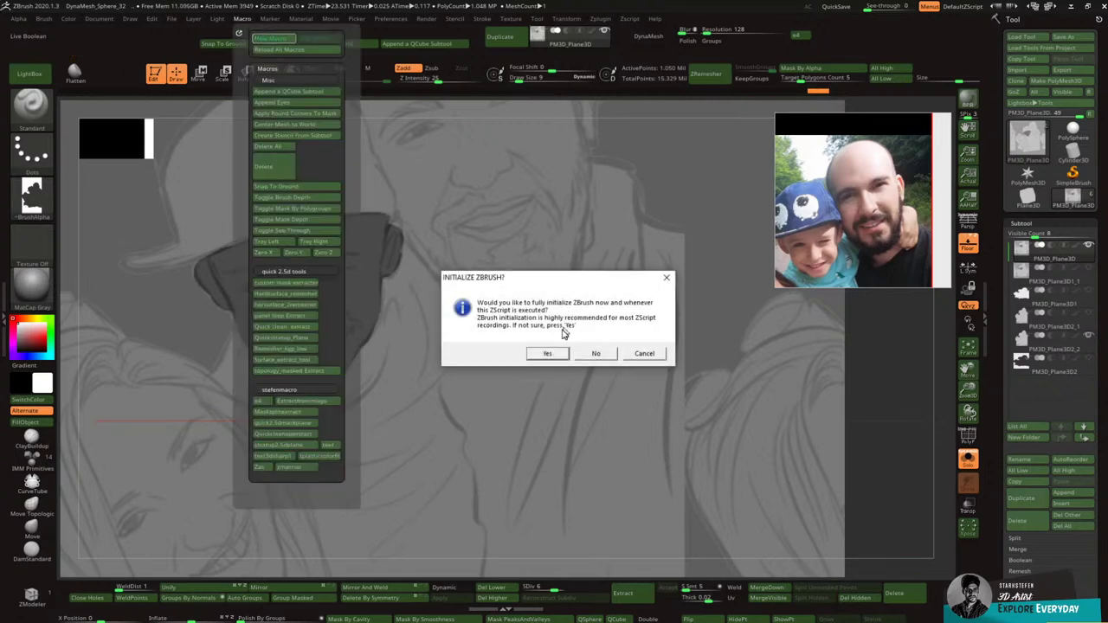
left_click(596, 354)
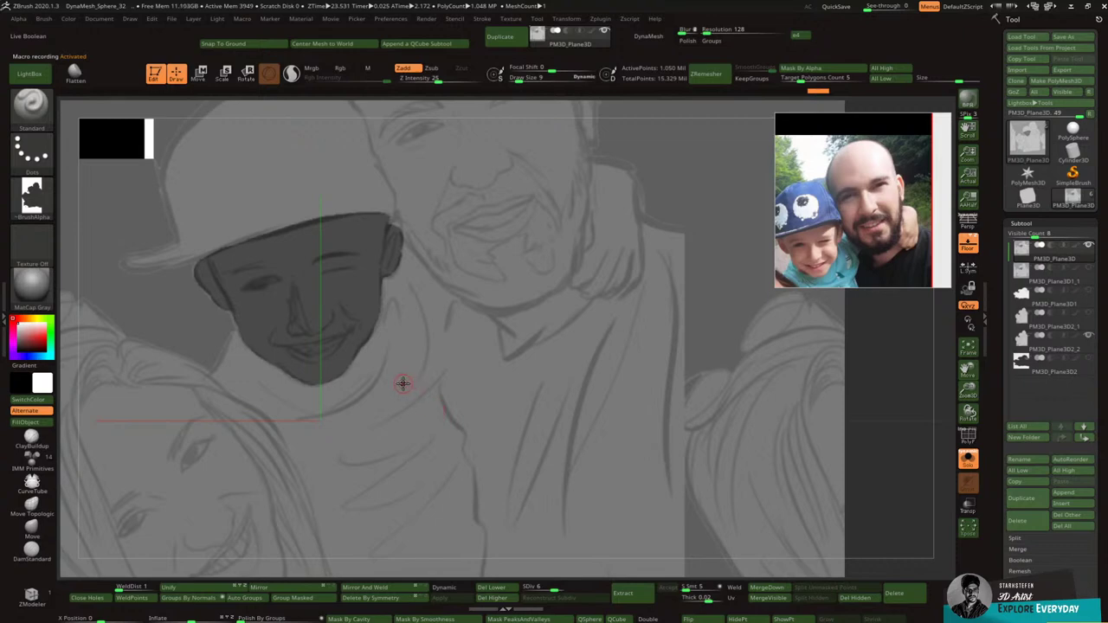
left_click(637, 596)
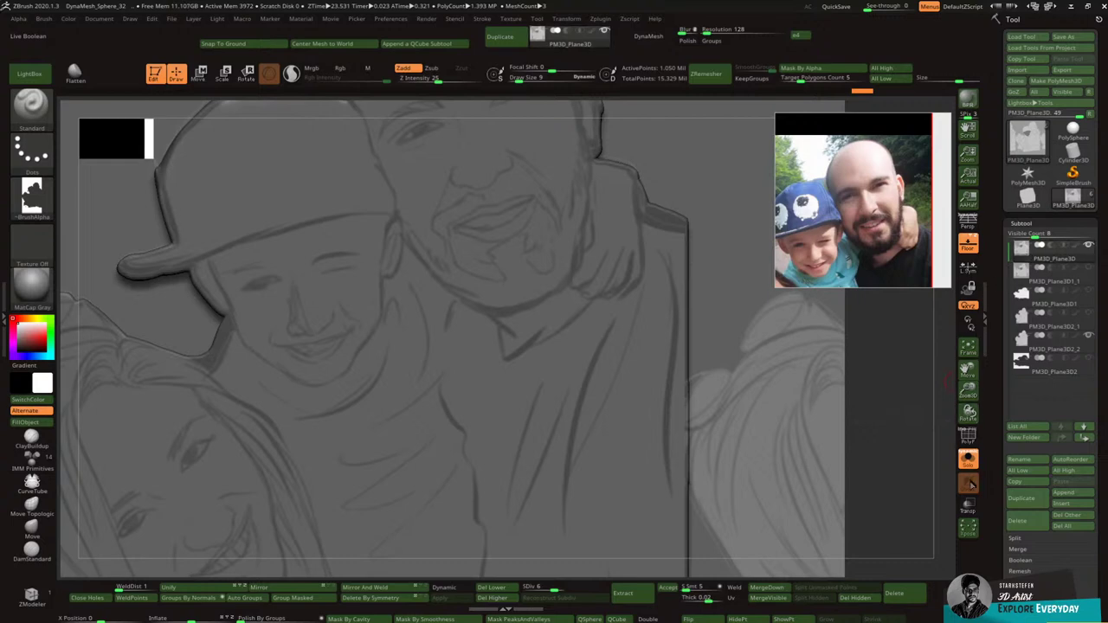
left_click_drag(899, 464, 914, 466)
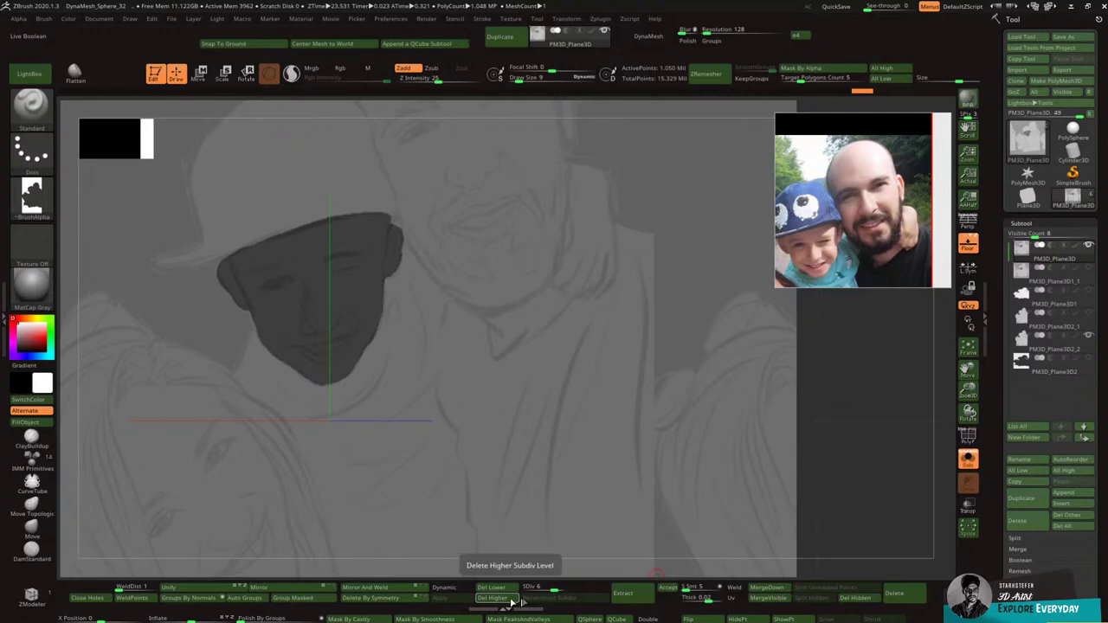
left_click(645, 596)
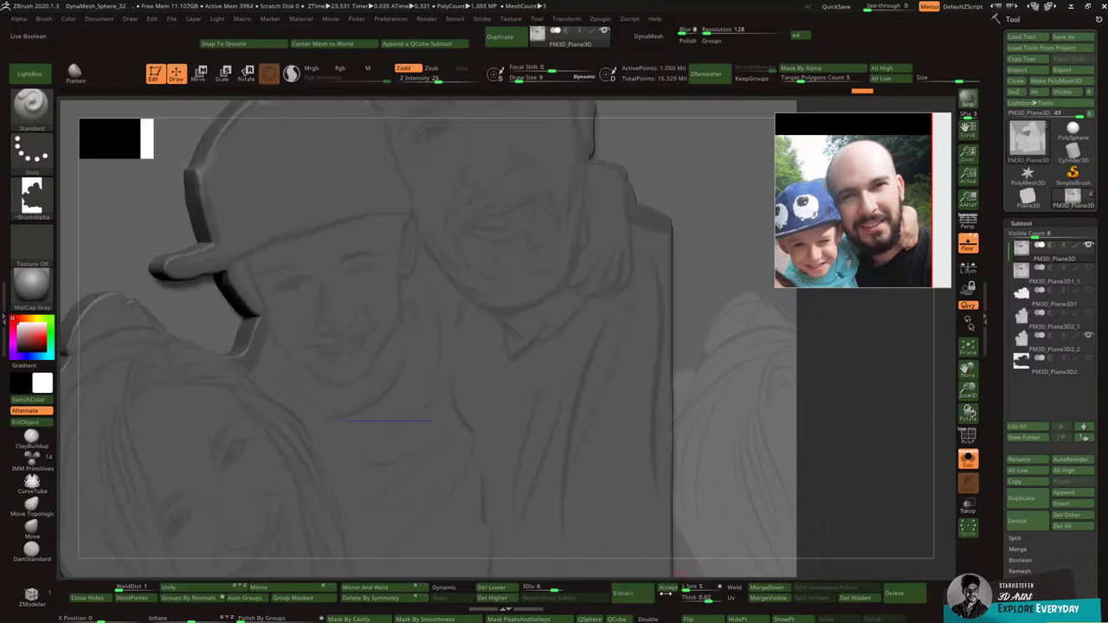
Step: Hide the PM3D_Plane3D2_2 silhouette and extract the masked face as a new subtool with thickness 0.02
left_click(1091, 337)
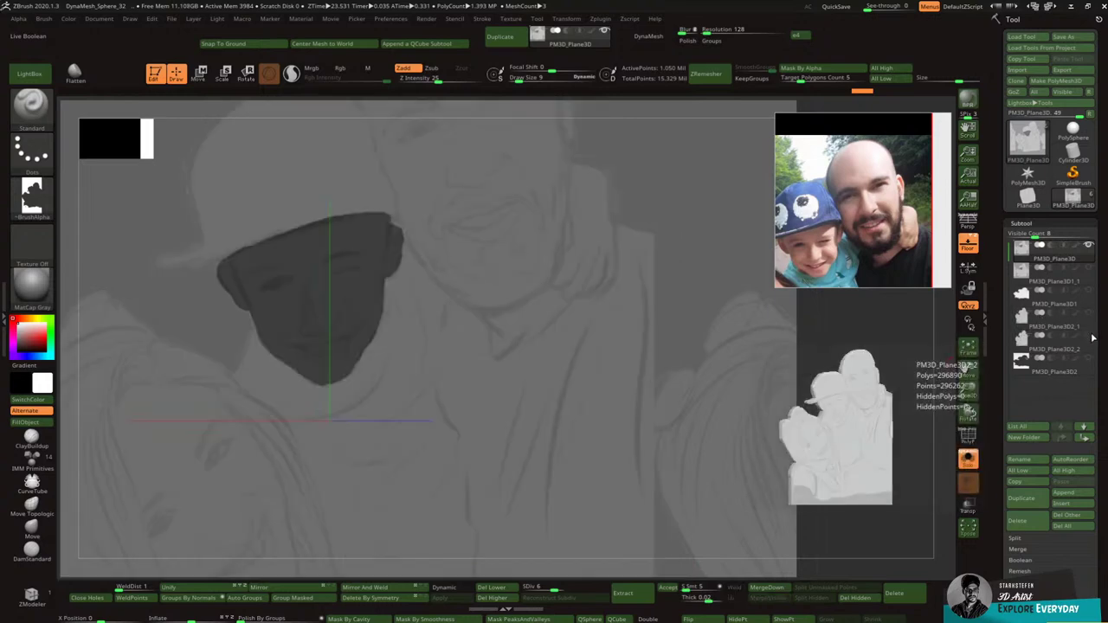
left_click(620, 592)
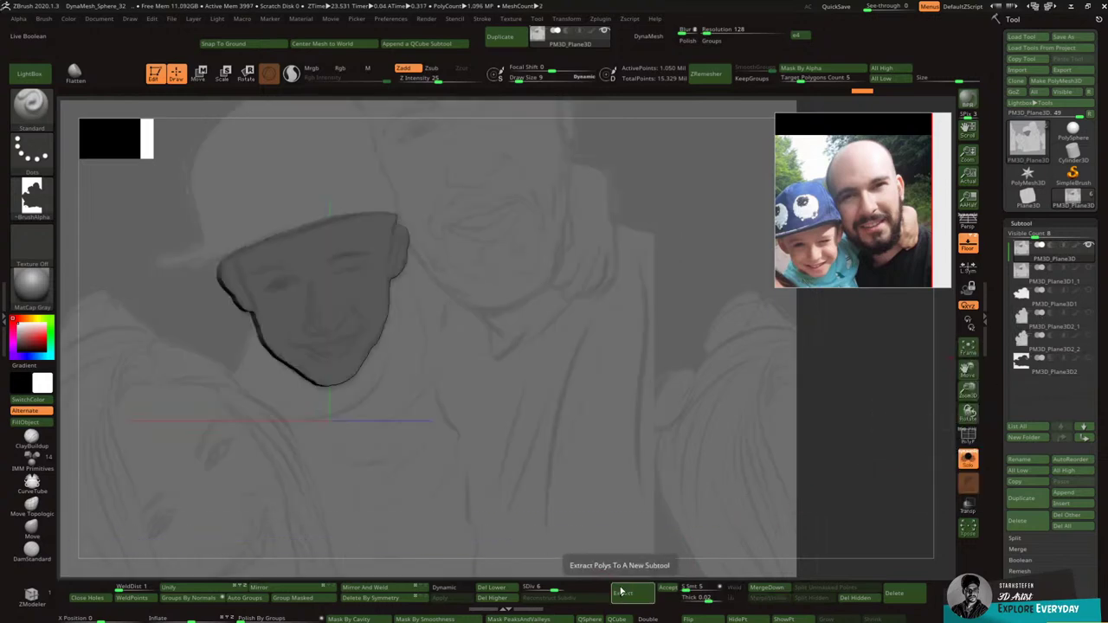
left_click(666, 589)
key("ctrl")
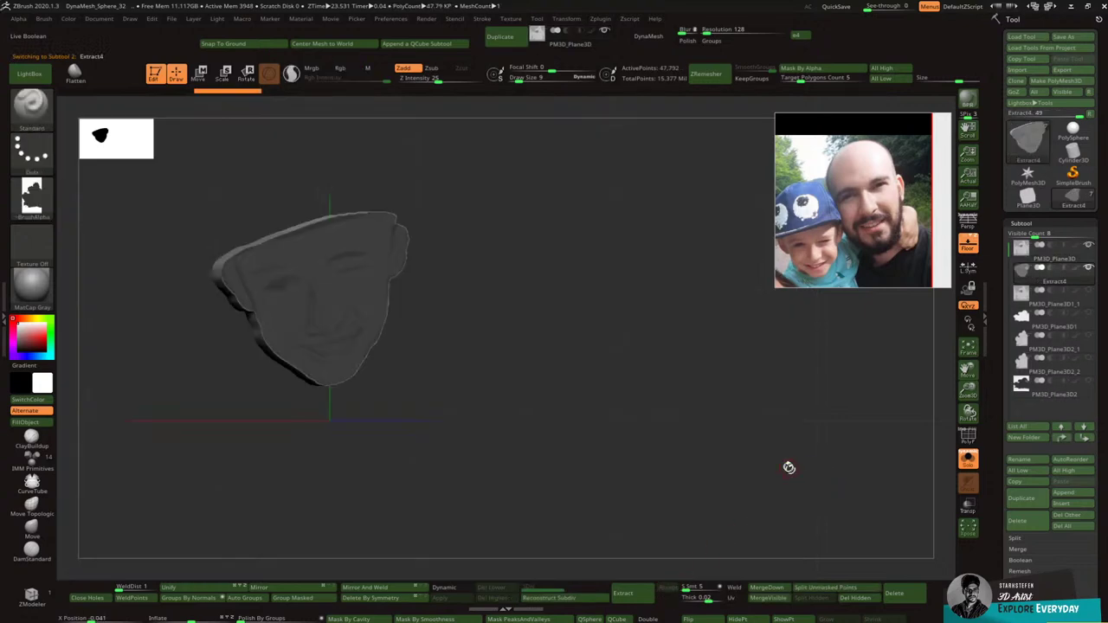
Step: Remesh the extracted face with DynaMesh at resolution 272 with Polish enabled
left_click(968, 437)
left_click(968, 437)
left_click_drag(650, 421, 708, 430)
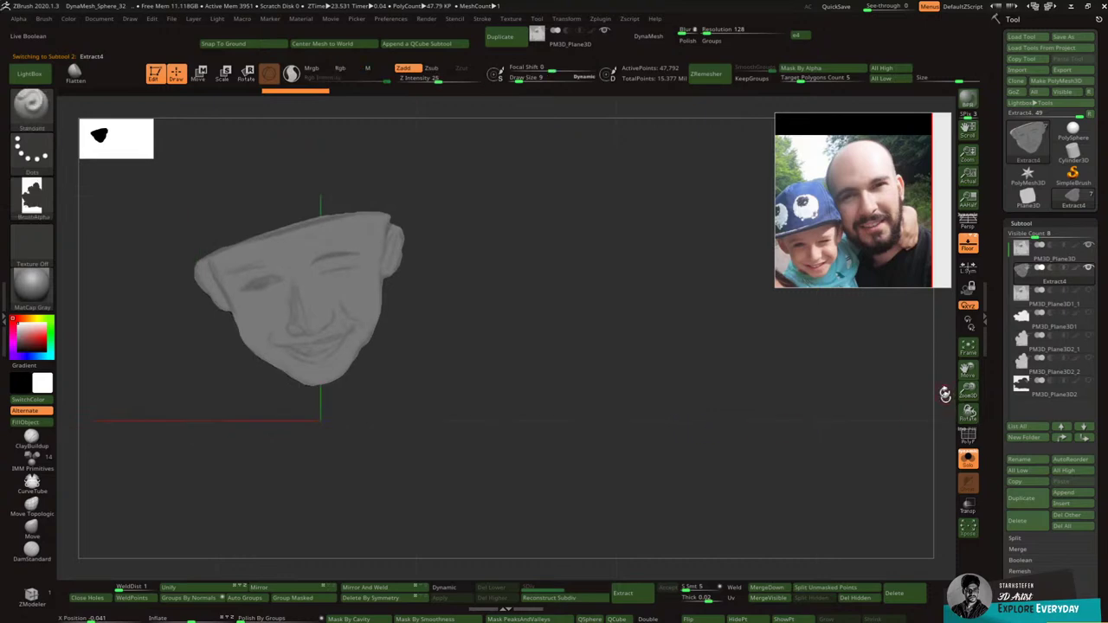
left_click_drag(967, 392, 972, 392)
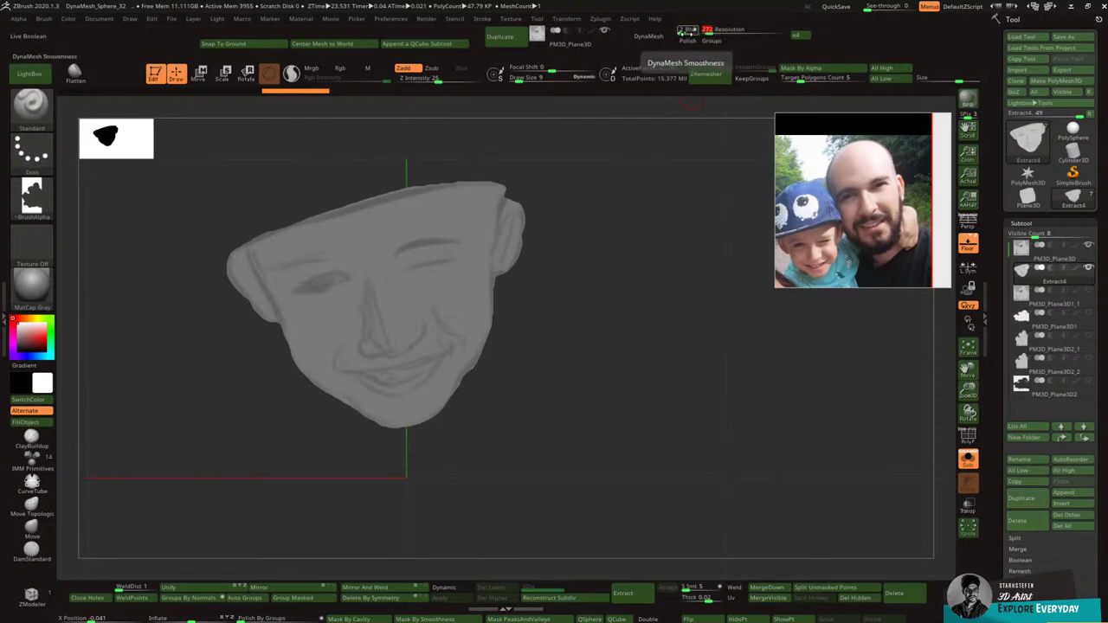
left_click(660, 41)
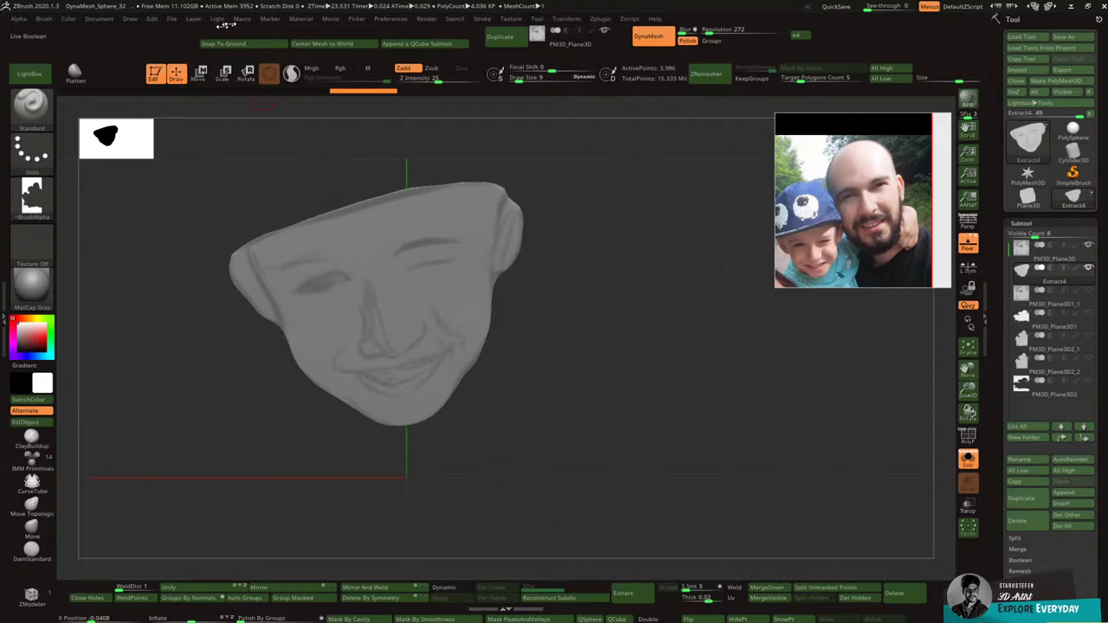
Step: End the macro recording and browse to Program Files on Local Disk (C:) as the save location
left_click(243, 19)
left_click(310, 36)
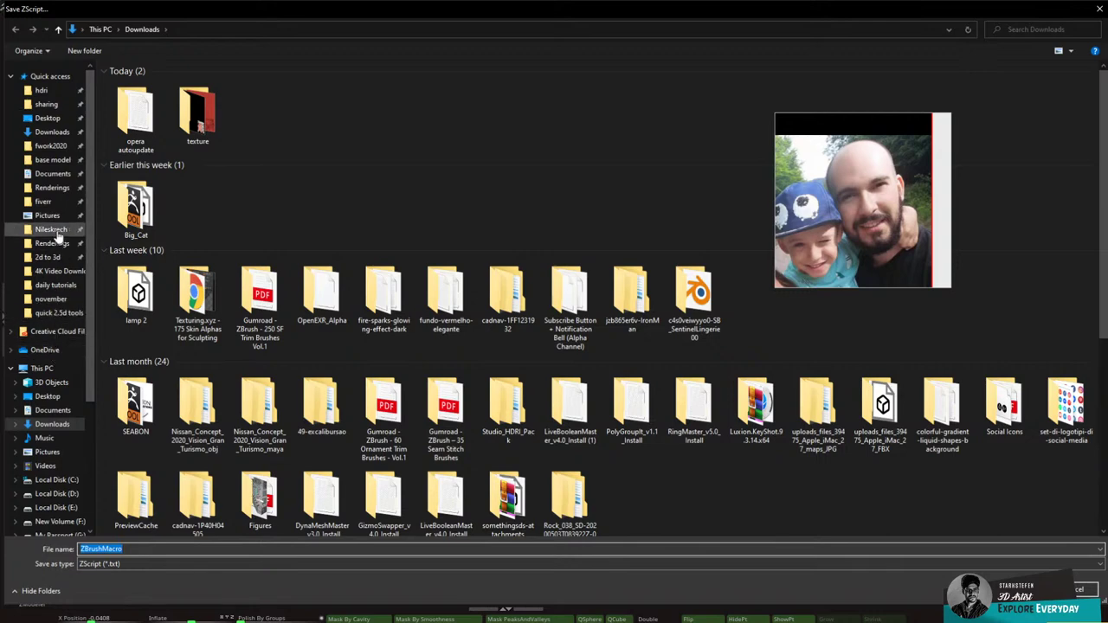
left_click(43, 368)
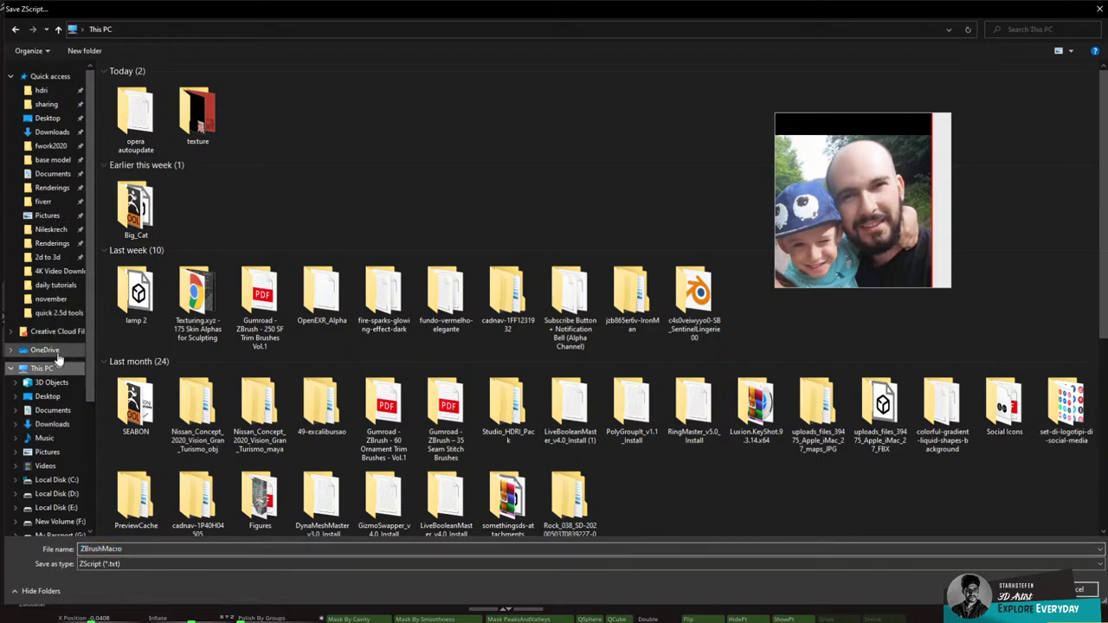
double_click(208, 180)
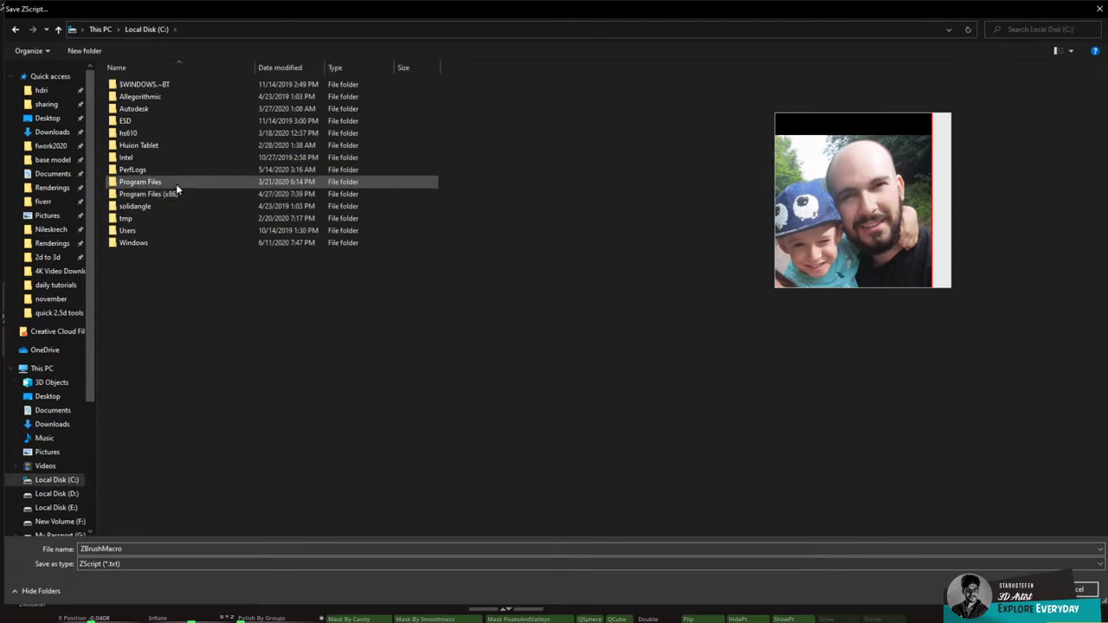
double_click(178, 182)
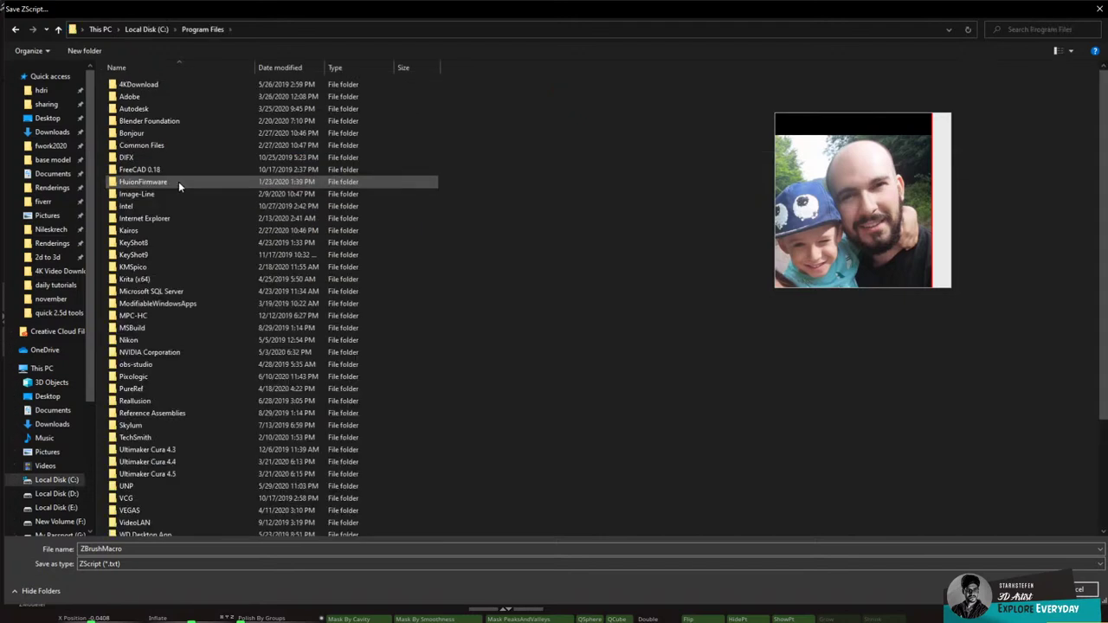
left_click(156, 331)
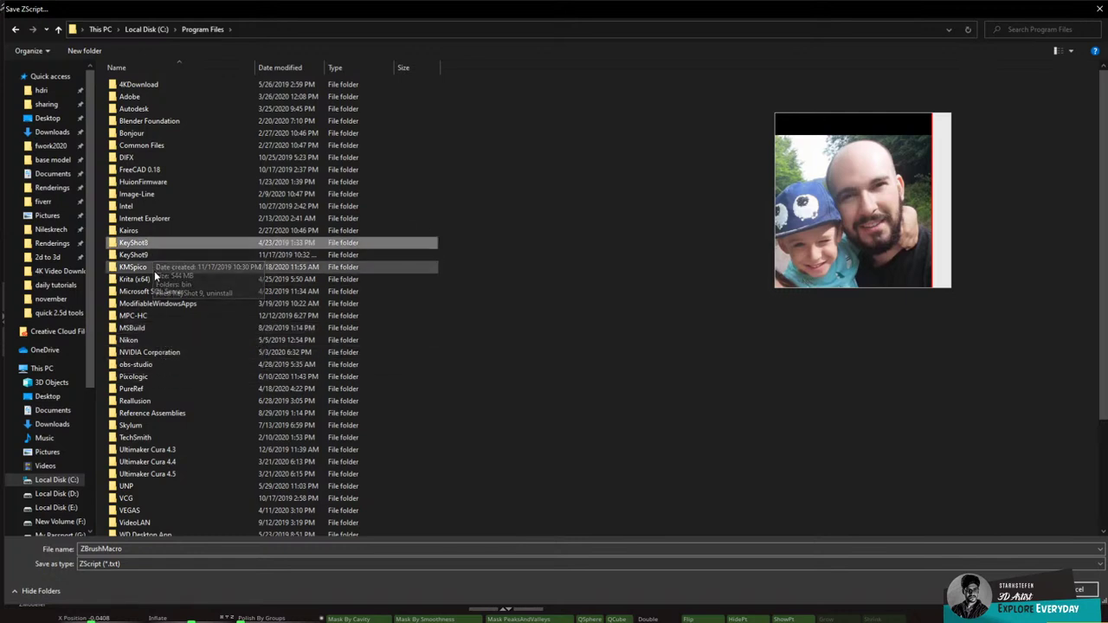
left_click(156, 304)
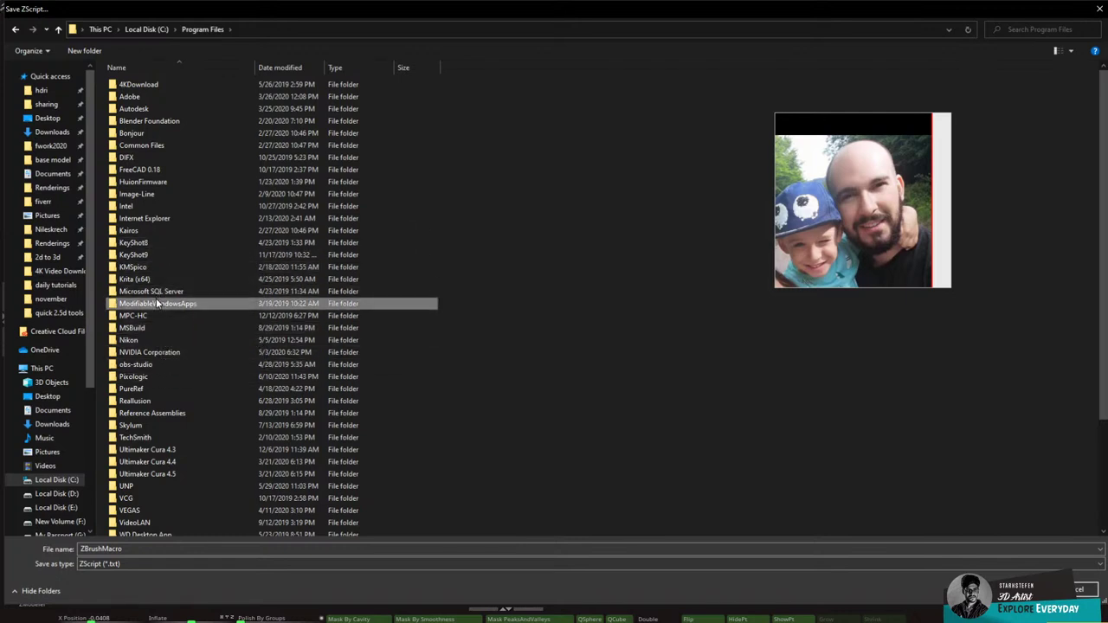
left_click(159, 374)
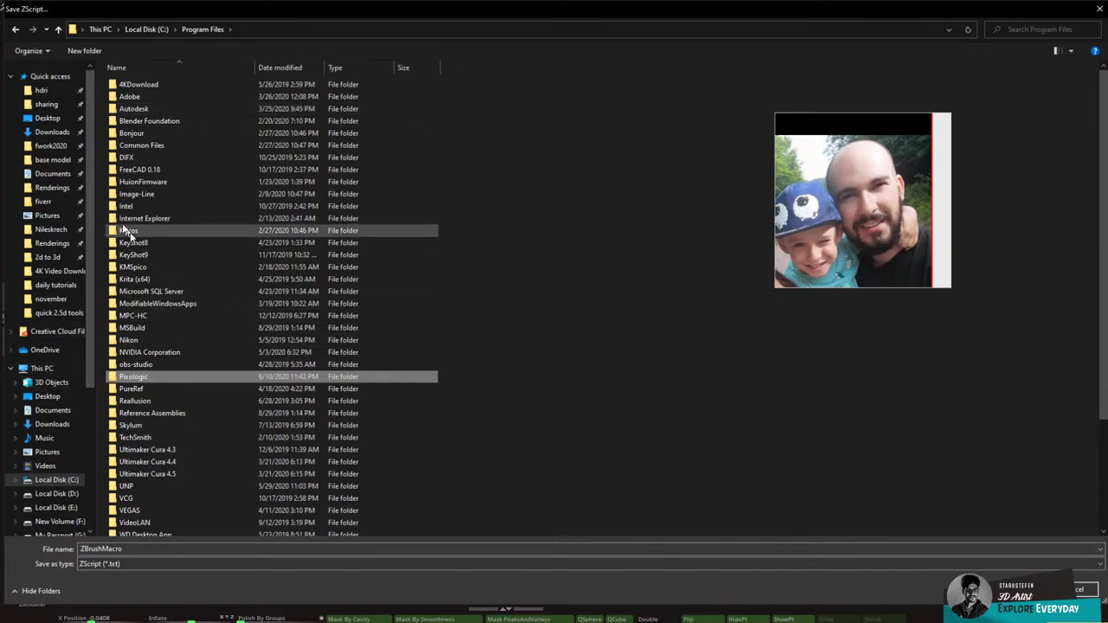
left_click(139, 183)
left_click(138, 159)
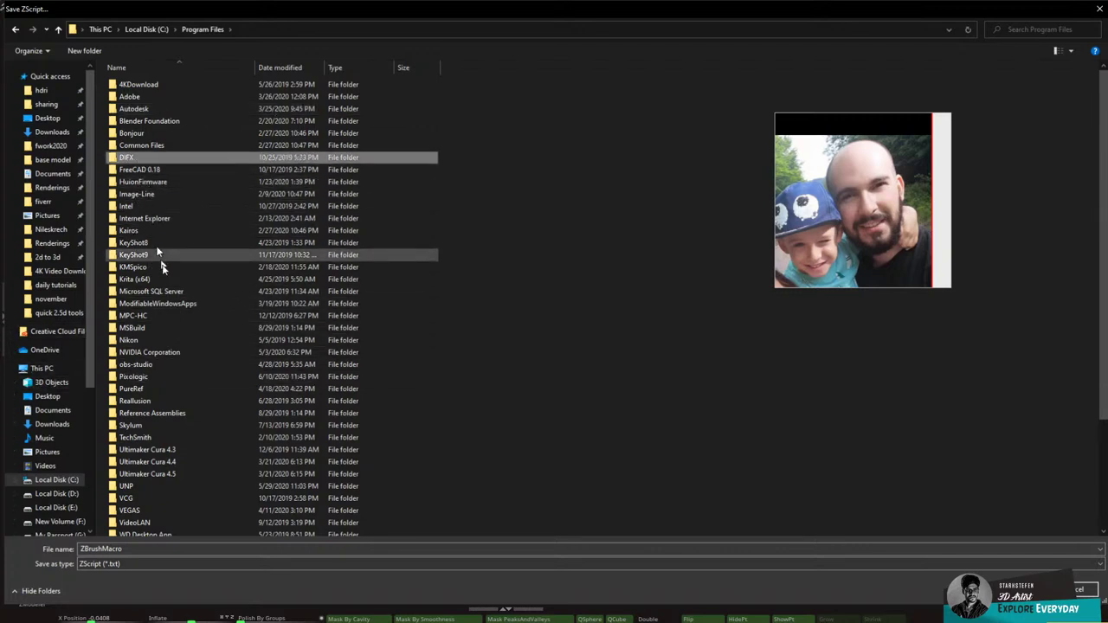
left_click(154, 279)
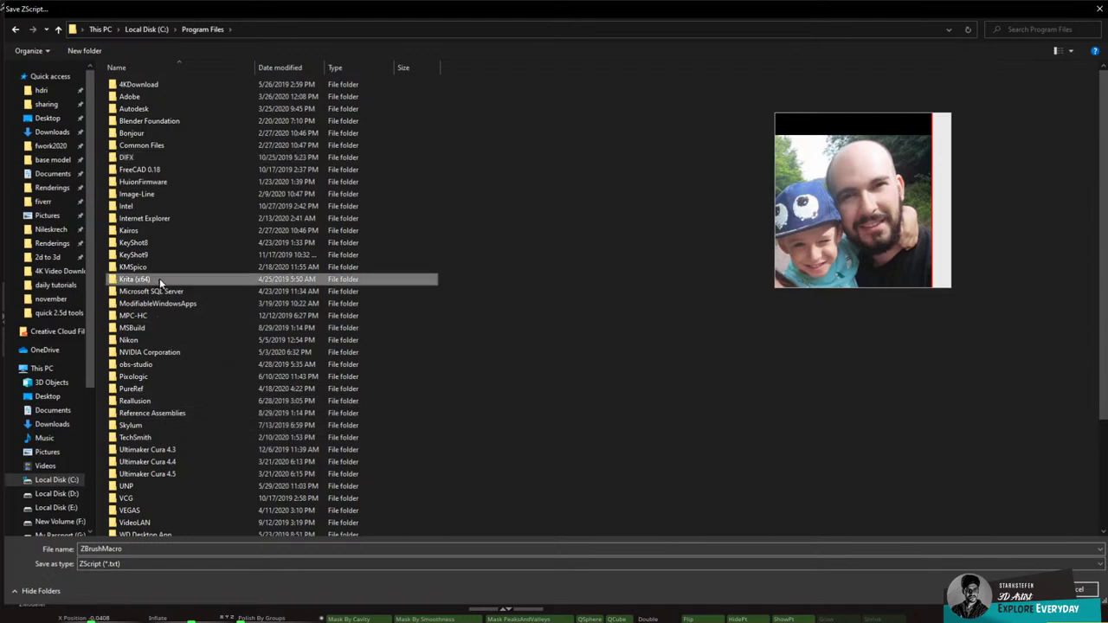
Step: Browse to the quick 2.5d tools macro folder inside Pixologic, ZBrush 2020.1.3, ZStartup, Macros
key("p")
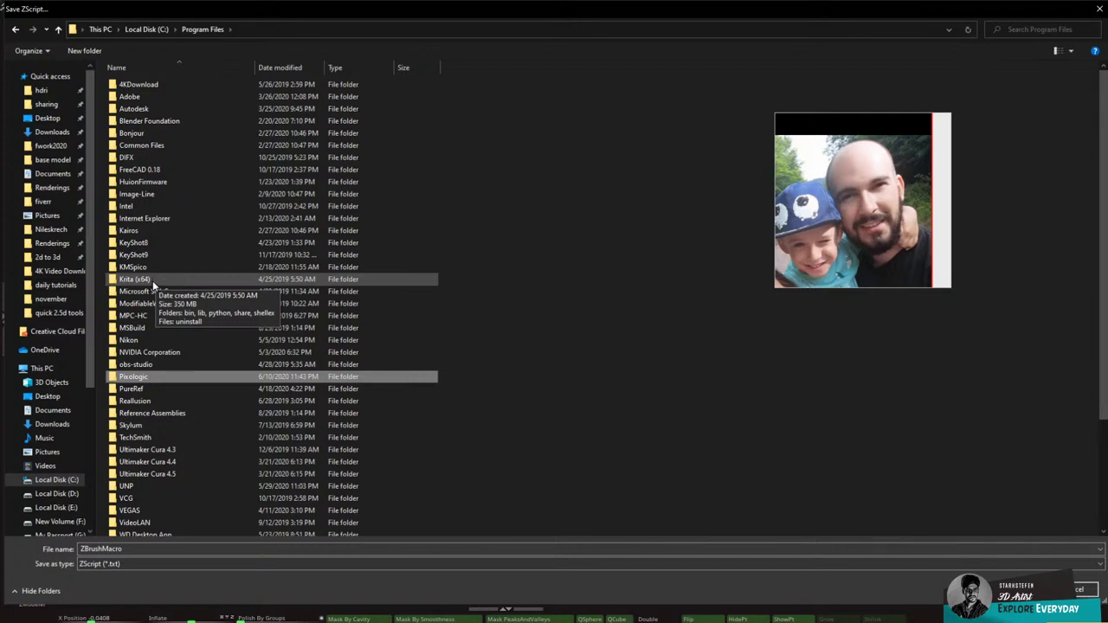
double_click(161, 375)
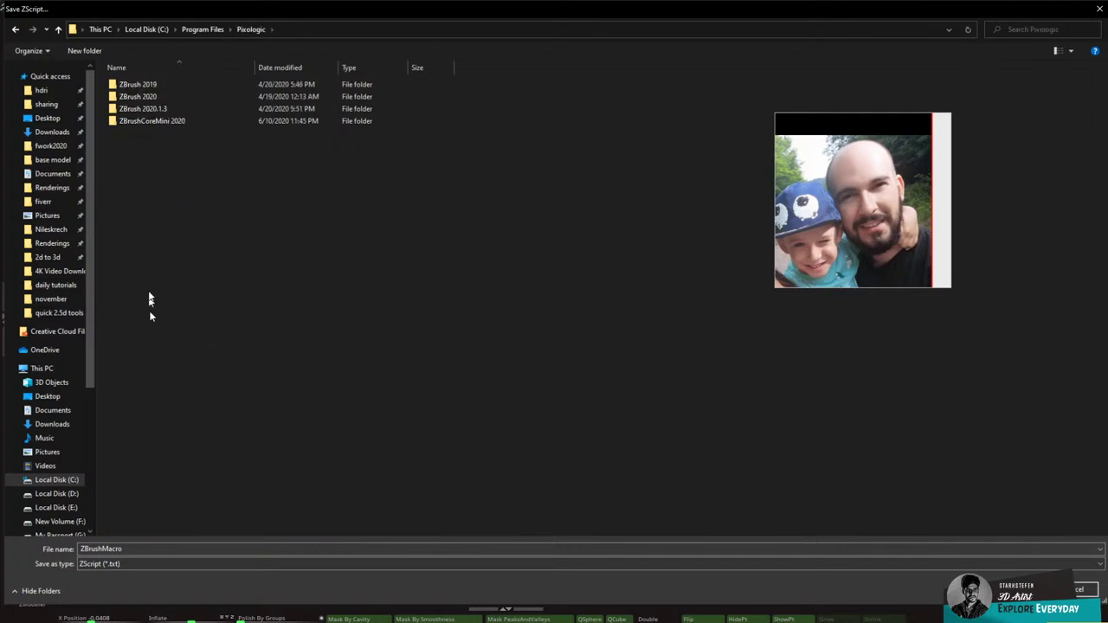
double_click(161, 110)
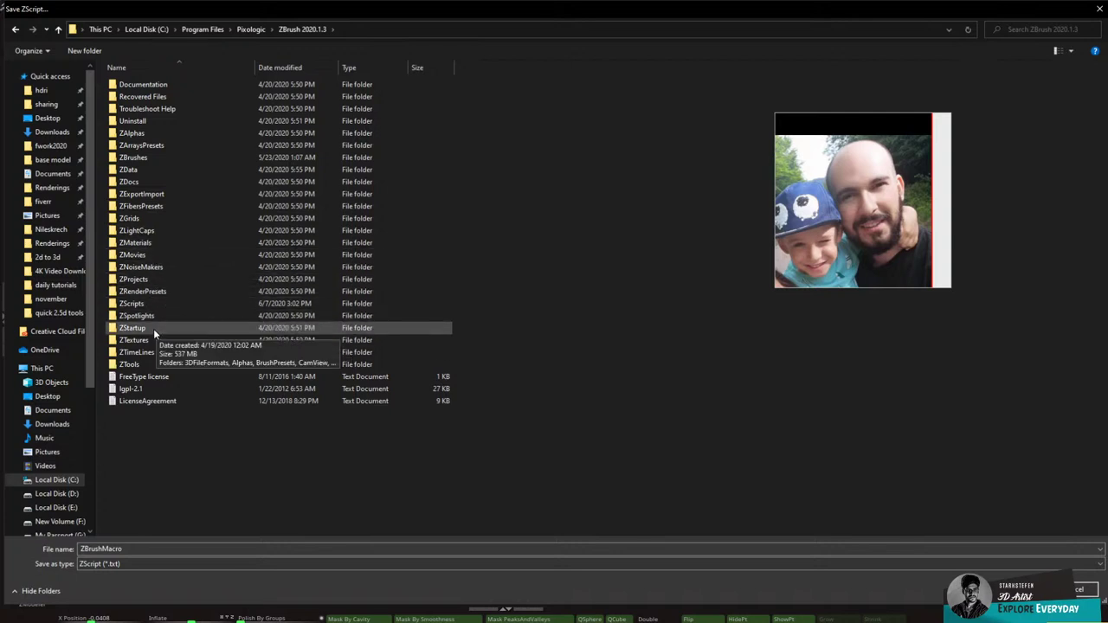
left_click(153, 328)
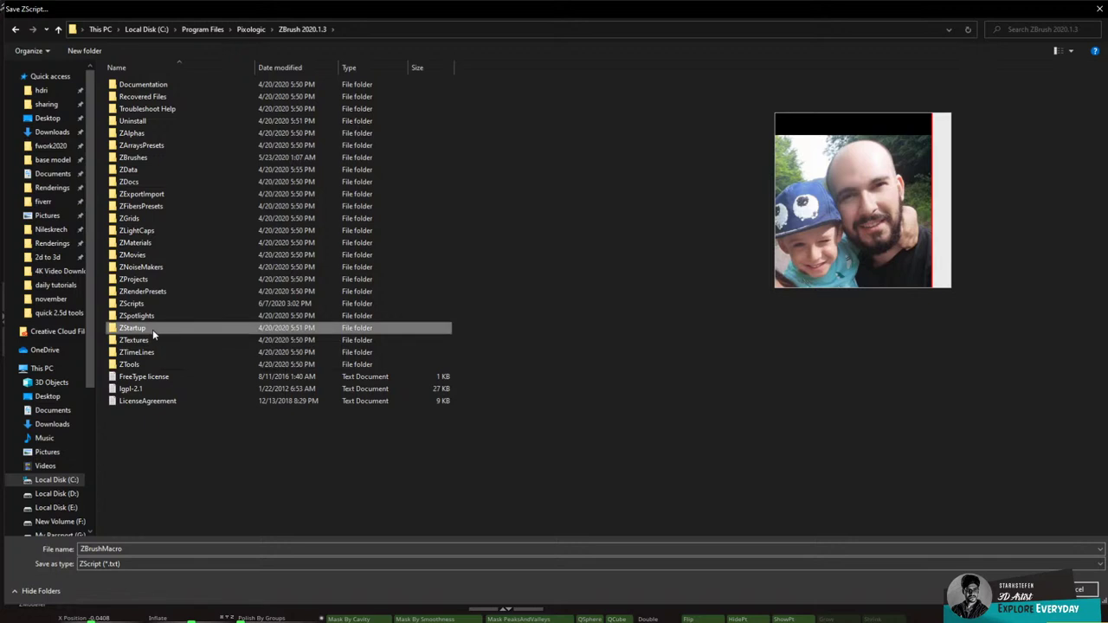
double_click(152, 329)
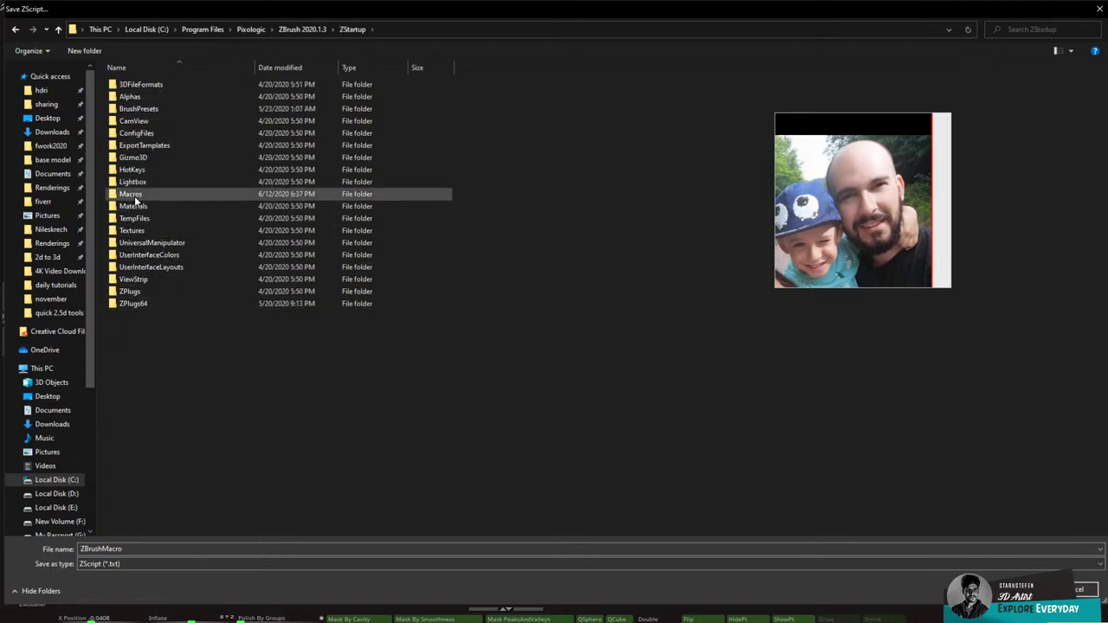
double_click(132, 195)
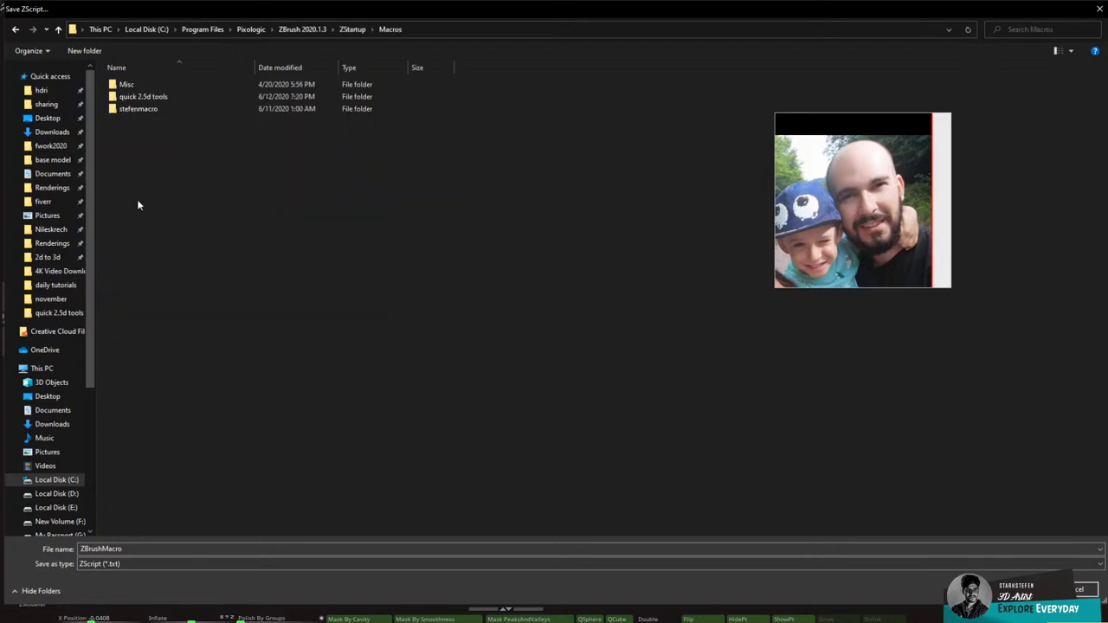
double_click(141, 98)
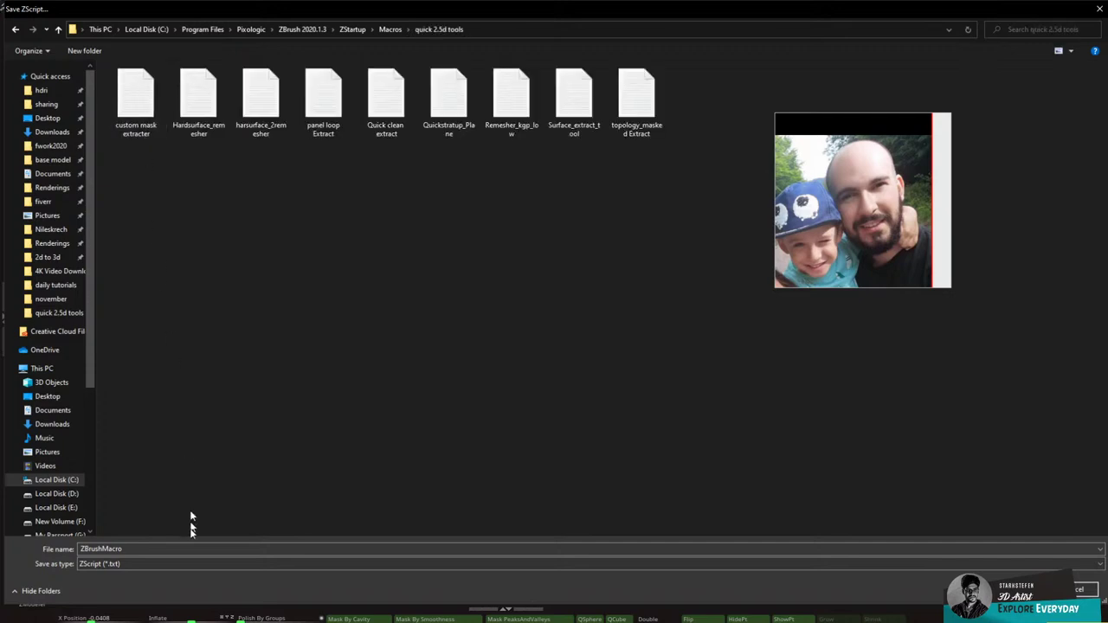
Step: Save the recorded macro as quickextractmesh
double_click(157, 548)
type("q")
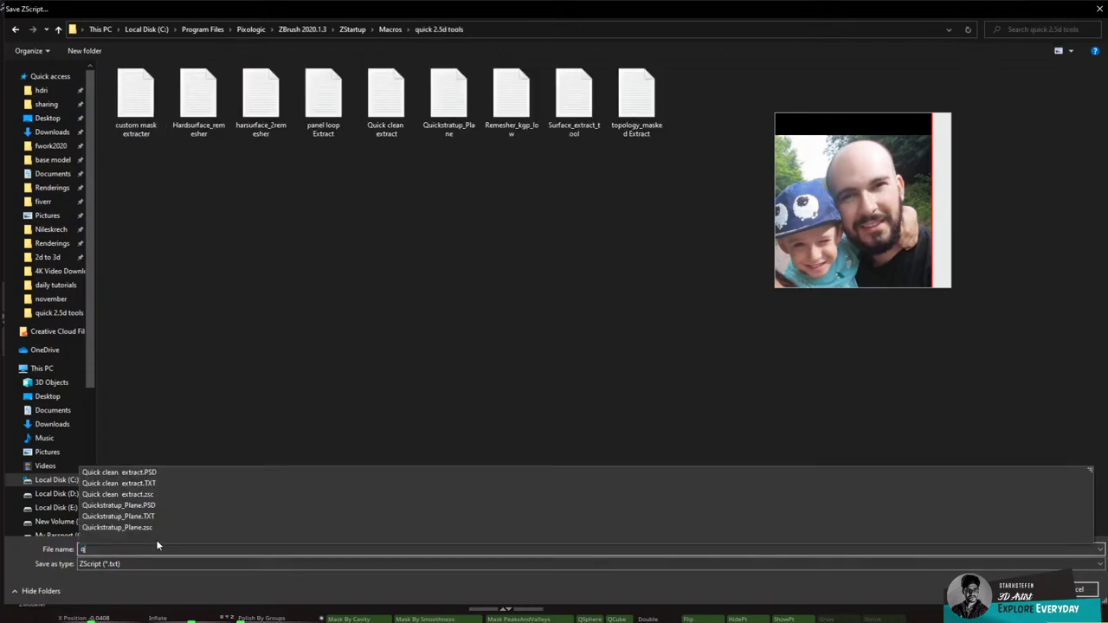
type("uickwe")
key("BackSpace")
key("BackSpace")
type("ctmesh")
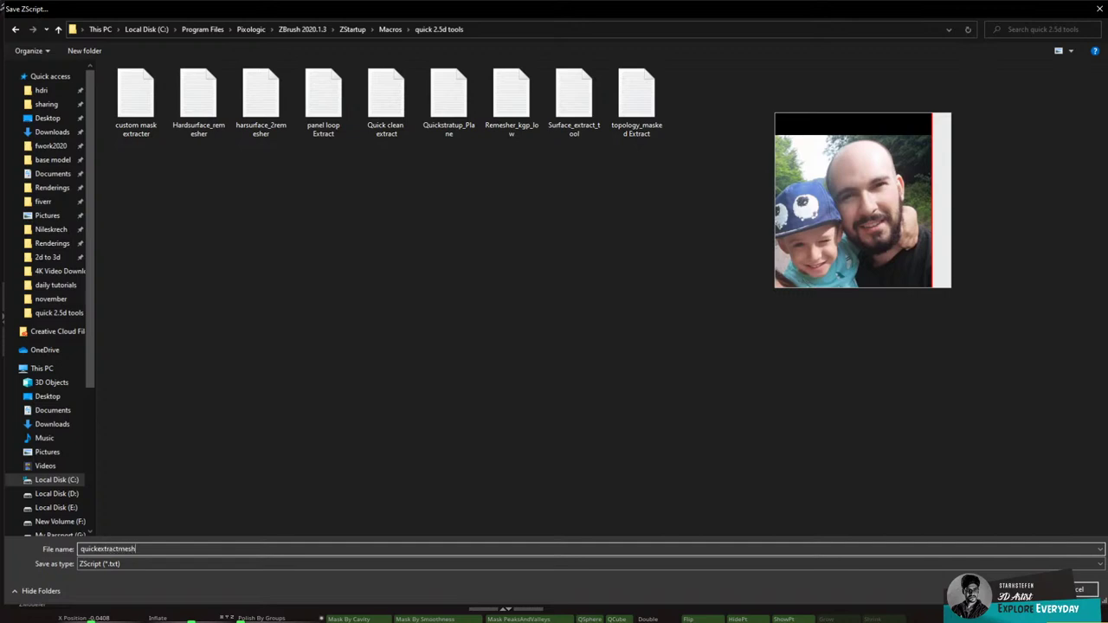
key("Return")
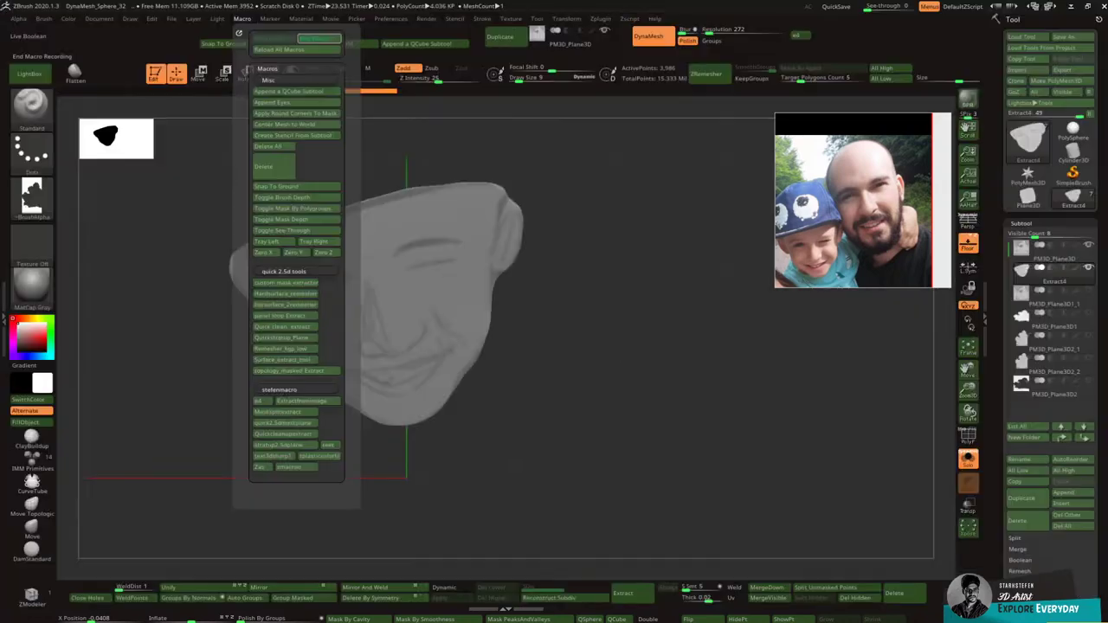
Step: Leave Solo mode to display the extracted face together with the sketch plane, viewed straight from the front
left_click(597, 355)
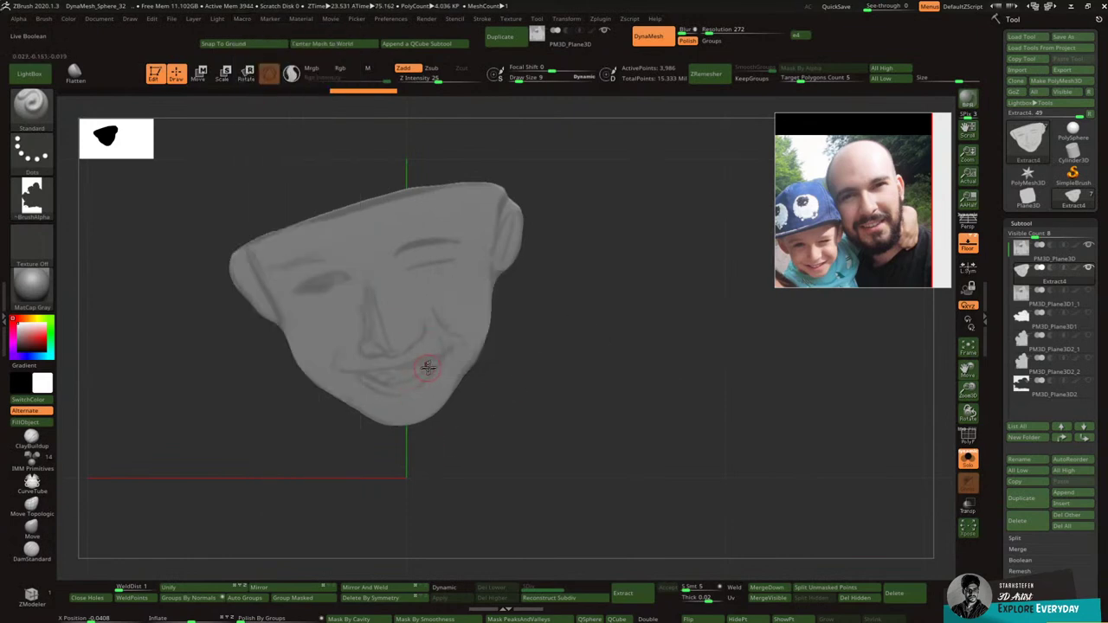
key("bracketright")
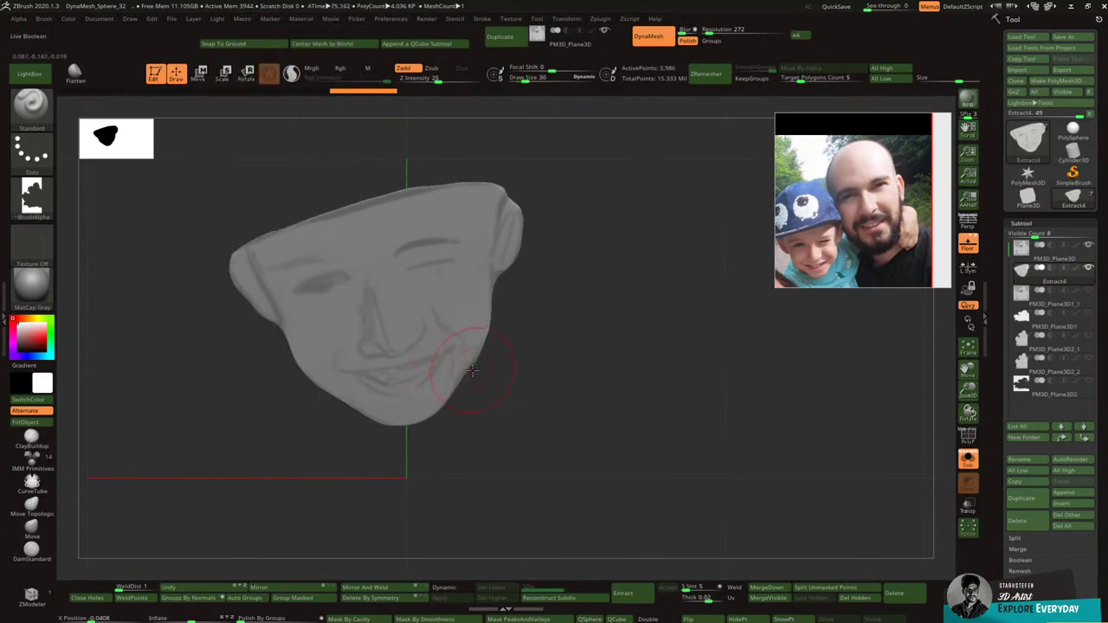
left_click_drag(504, 346, 542, 339)
left_click(968, 459)
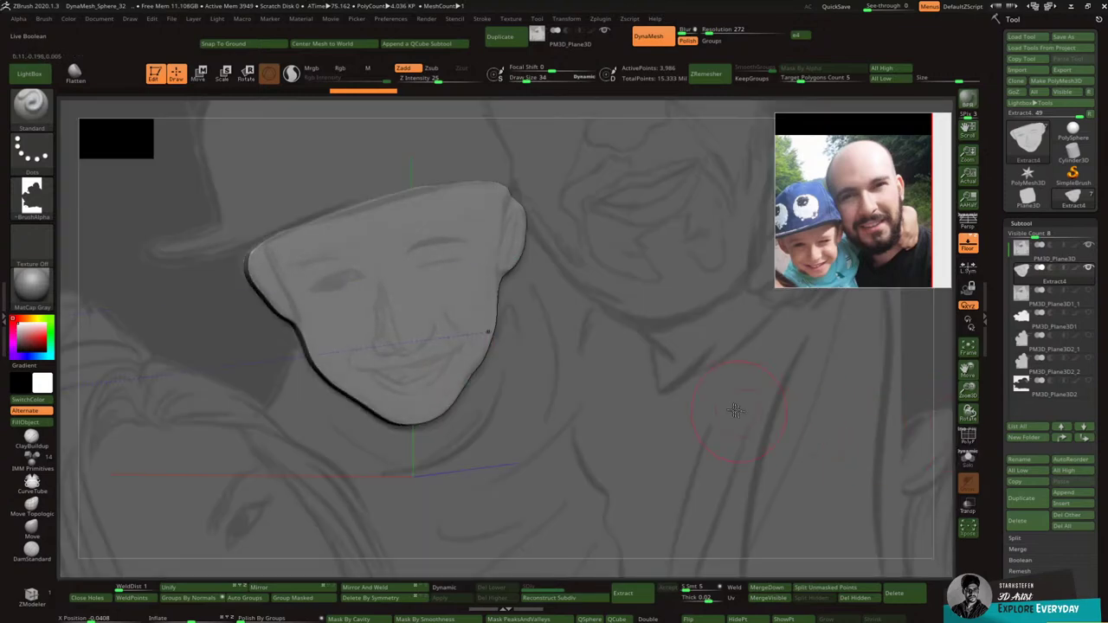
left_click_drag(732, 410, 757, 404)
left_click_drag(966, 383, 958, 379)
mouse_move(904, 405)
left_mouse_down("shift")
mouse_move(968, 373)
mouse_move(1026, 383)
left_mouse_up("shift")
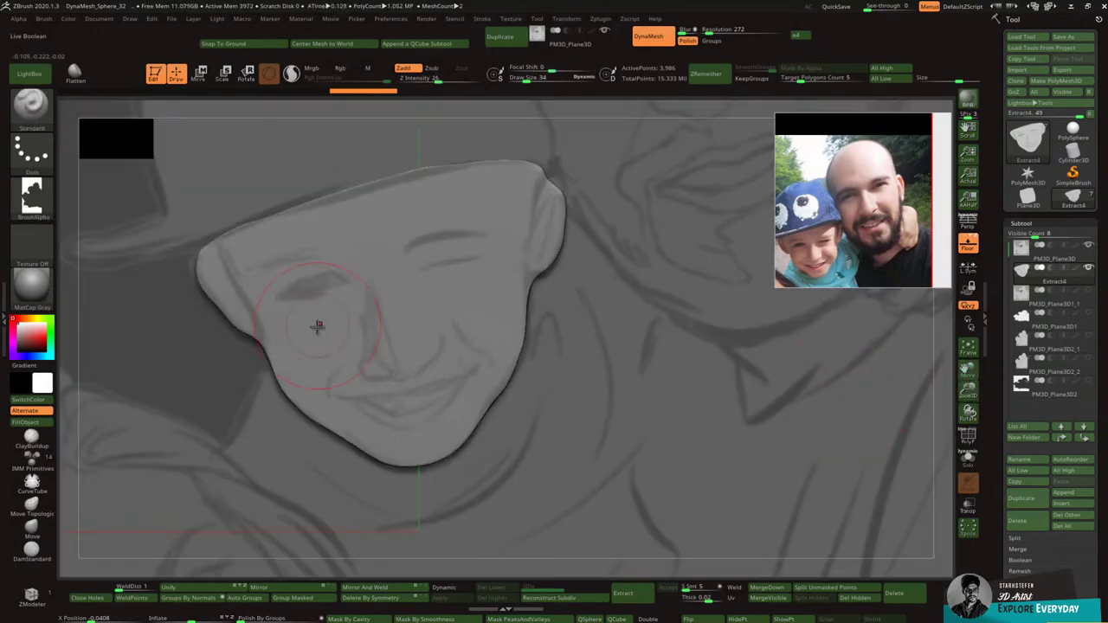
Step: Switch to the ClayBuildup brush for working on the extracted face
key("b")
key("c")
key("b")
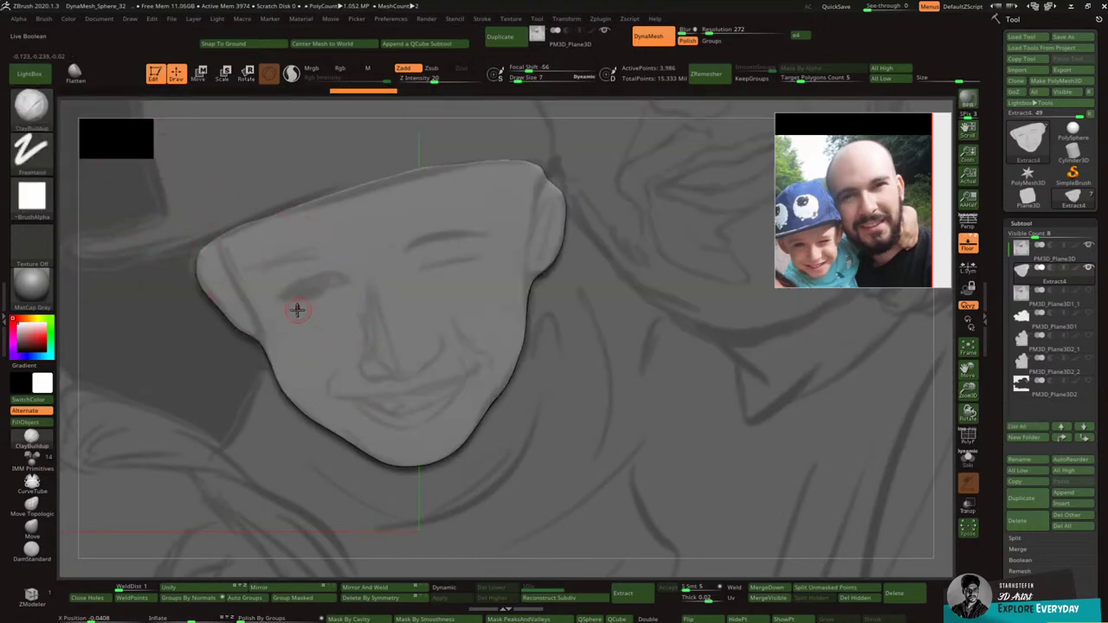
mouse_move(304, 256)
right_mouse_down()
mouse_move(322, 246)
mouse_move(308, 274)
right_mouse_up()
left_click(327, 269, "ctrl+shift")
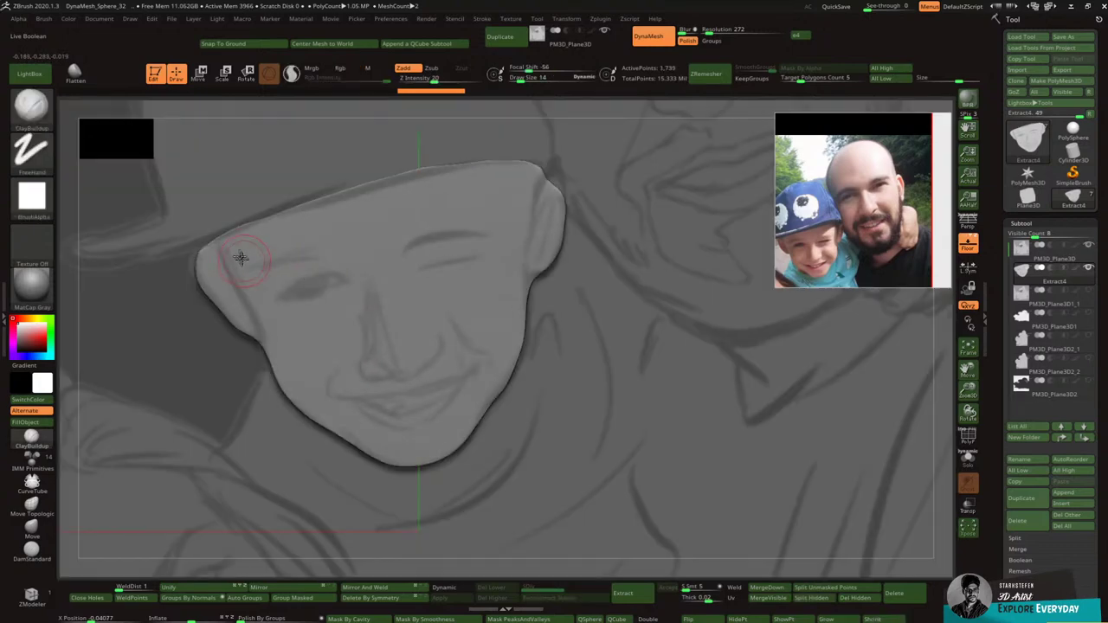
left_click_drag(229, 238, 254, 272, "ctrl")
key("ctrl+z")
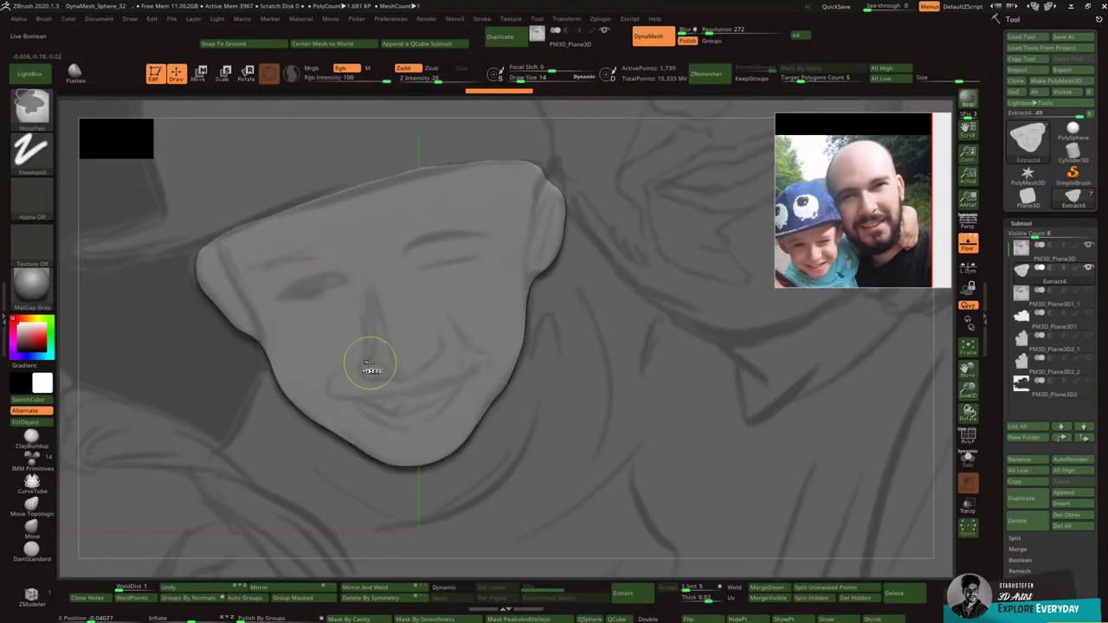
Step: Isolate the fully visible face with its wireframe, subdivide it to SDiv 4, and return to the normal view of all visible subtools
left_click(969, 461)
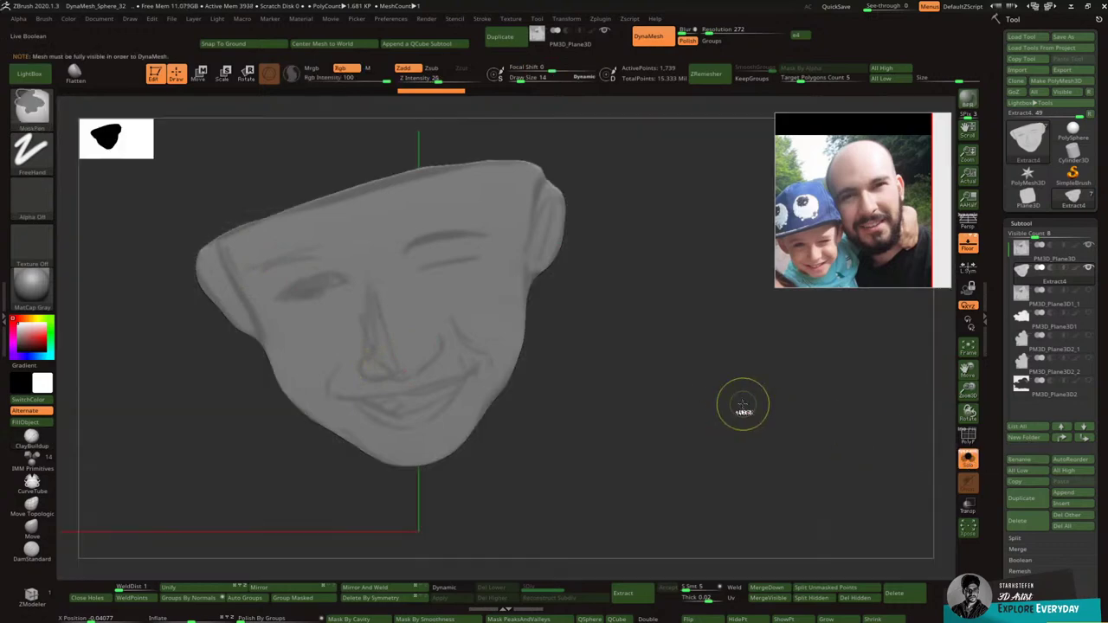
right_click_drag(745, 396, 762, 386)
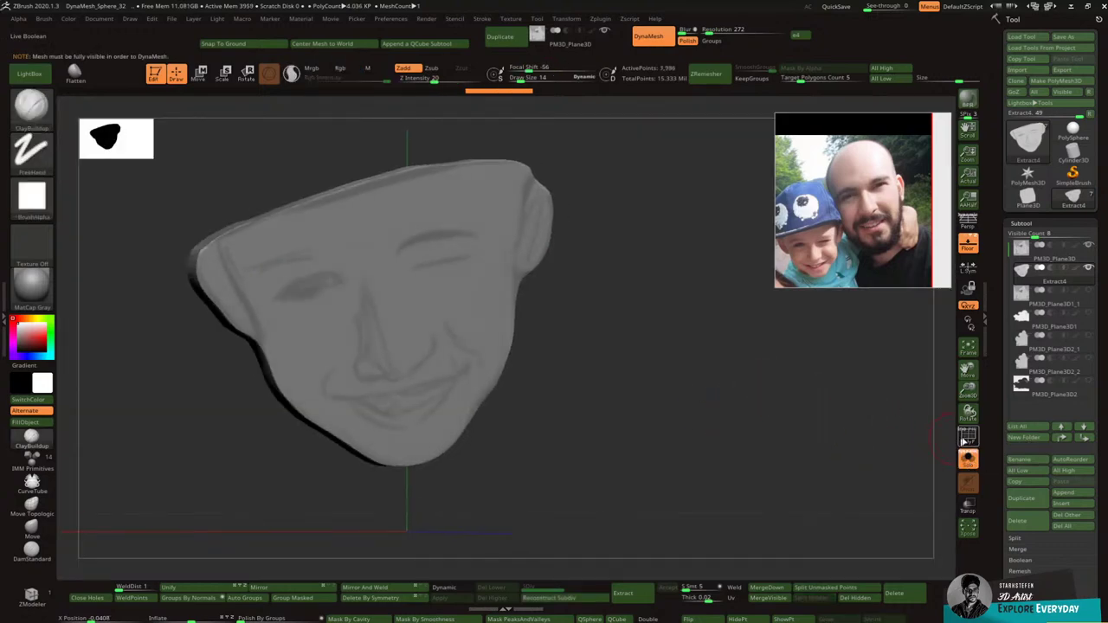
left_click(967, 437)
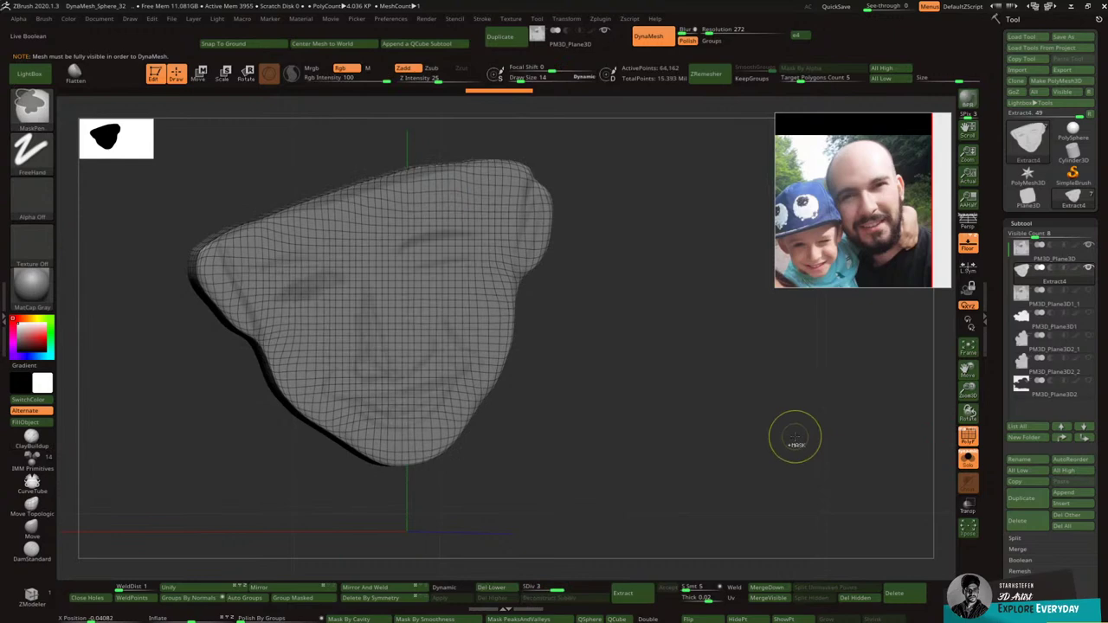
key("d")
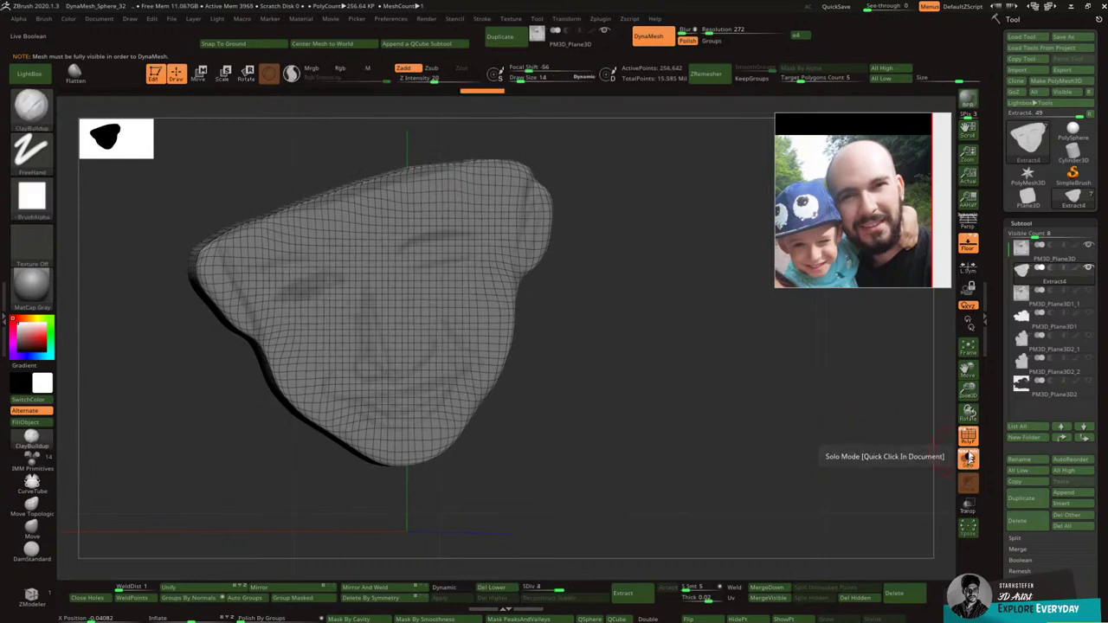
left_click(969, 459)
left_click(968, 438)
Step: Isolate the front surface of the extracted face and paint a mask over the whole face except the two ears
right_click_drag(849, 452, 819, 447)
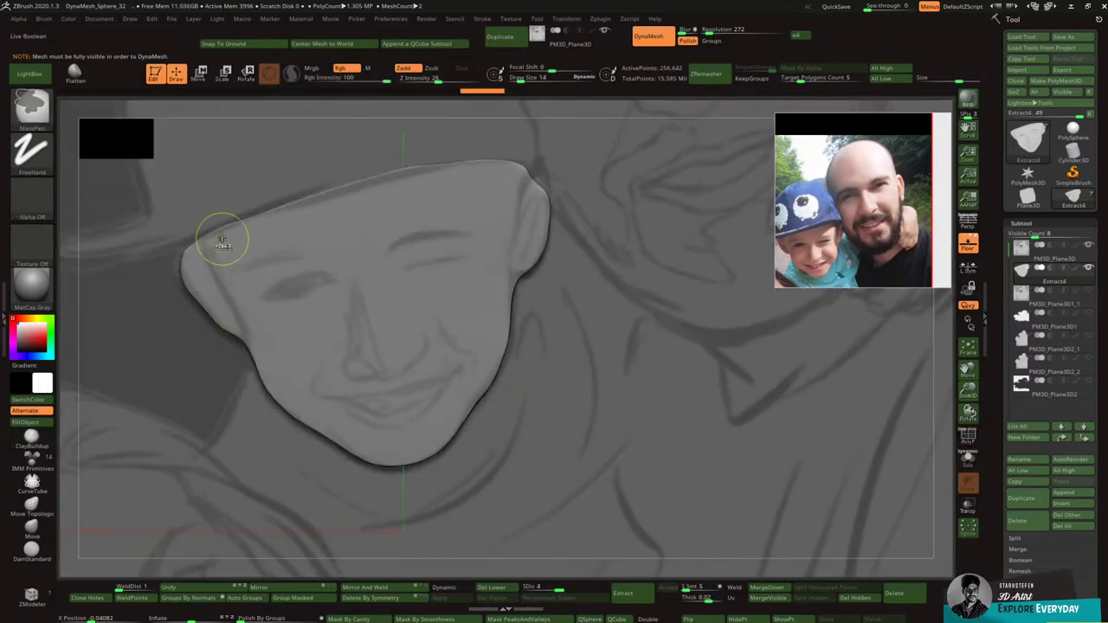
mouse_move(222, 243)
left_mouse_down("ctrl")
mouse_move(293, 400)
mouse_move(303, 345)
mouse_move(251, 235)
mouse_move(405, 184)
left_mouse_up("ctrl")
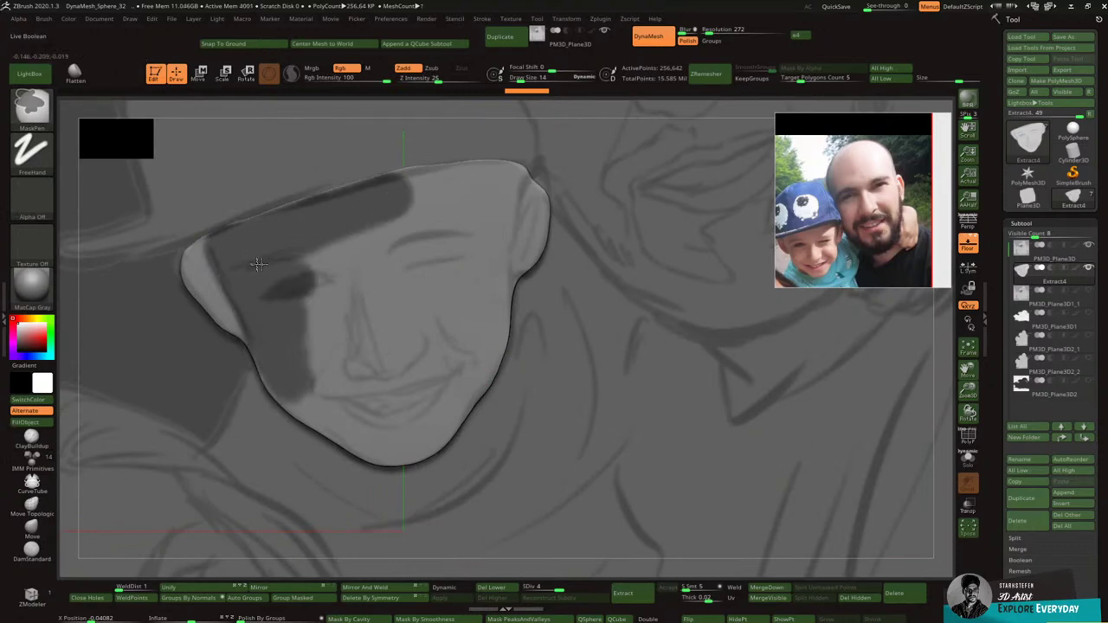
mouse_move(393, 277)
right_mouse_down()
mouse_move(435, 265)
mouse_move(398, 273)
right_mouse_up()
left_click(408, 272, "ctrl+shift")
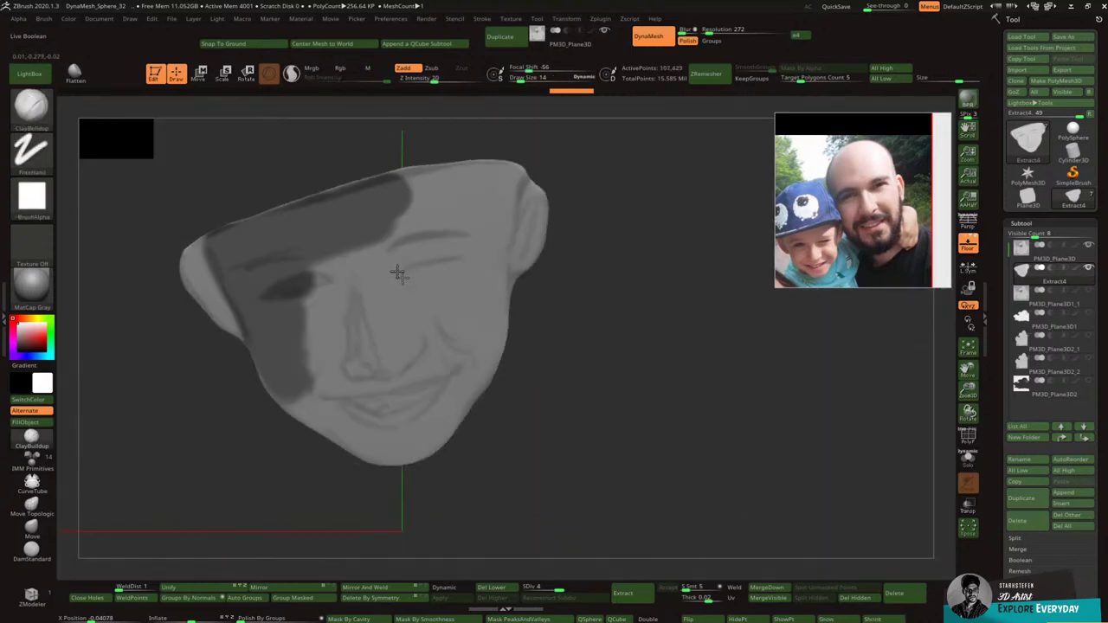
mouse_move(215, 245)
left_mouse_down("ctrl")
mouse_move(354, 187)
mouse_move(426, 175)
mouse_move(414, 245)
mouse_move(471, 208)
mouse_move(510, 146)
mouse_move(491, 226)
mouse_move(489, 322)
mouse_move(452, 368)
mouse_move(375, 254)
mouse_move(328, 398)
mouse_move(285, 335)
left_mouse_up("ctrl")
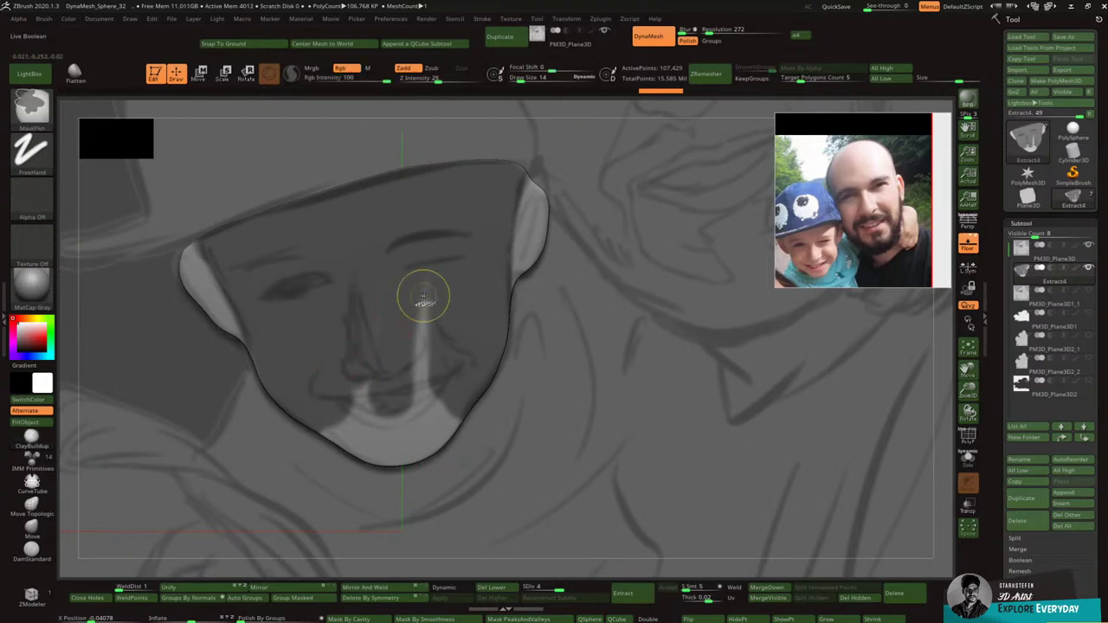
mouse_move(423, 295)
left_mouse_down("ctrl")
mouse_move(426, 381)
mouse_move(376, 385)
mouse_move(338, 433)
mouse_move(399, 459)
mouse_move(435, 427)
left_mouse_up("ctrl")
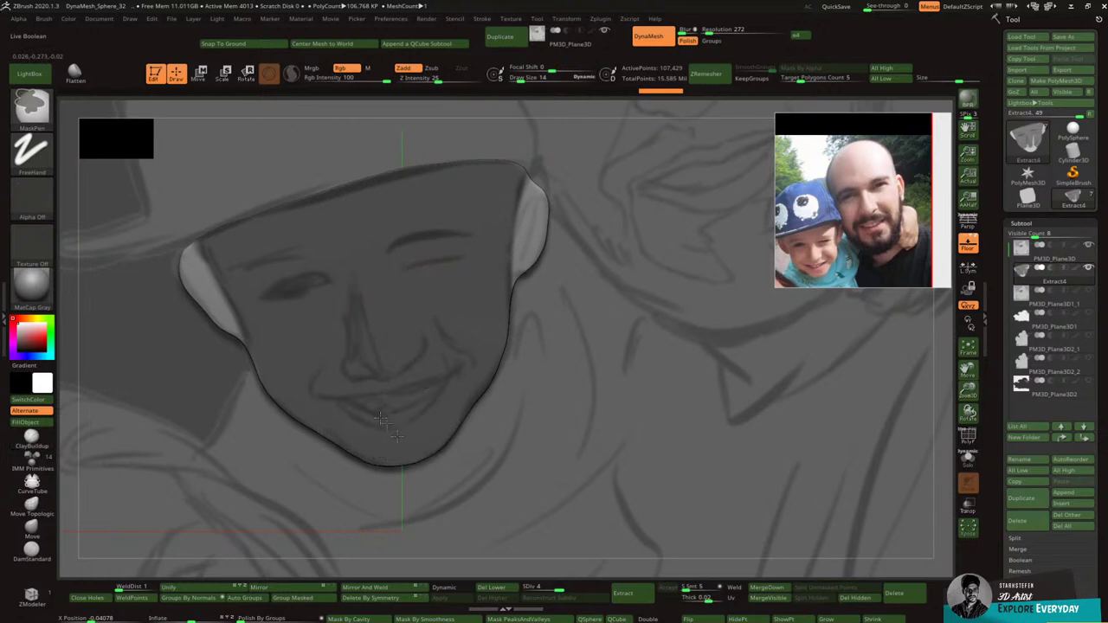
Step: Blur the edges of the face mask and invert it to leave only the ears masked
left_click(274, 321, "ctrl")
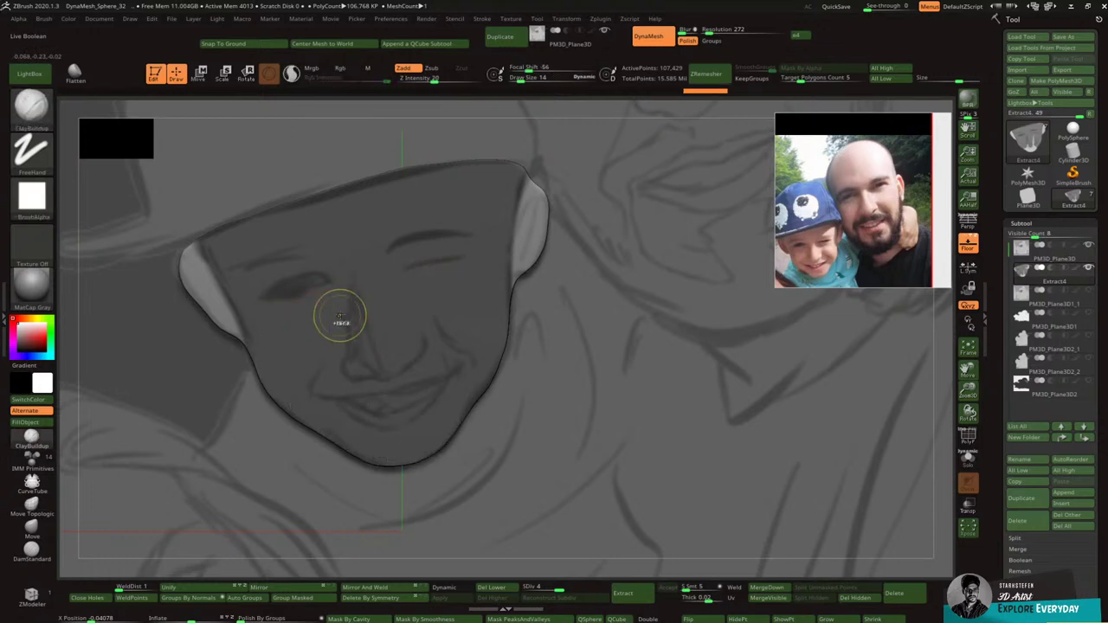
left_click(342, 312, "ctrl")
mouse_move(472, 281)
right_mouse_down()
mouse_move(504, 267)
mouse_move(500, 278)
mouse_move(495, 265)
right_mouse_up()
key("ctrl+i")
key("space")
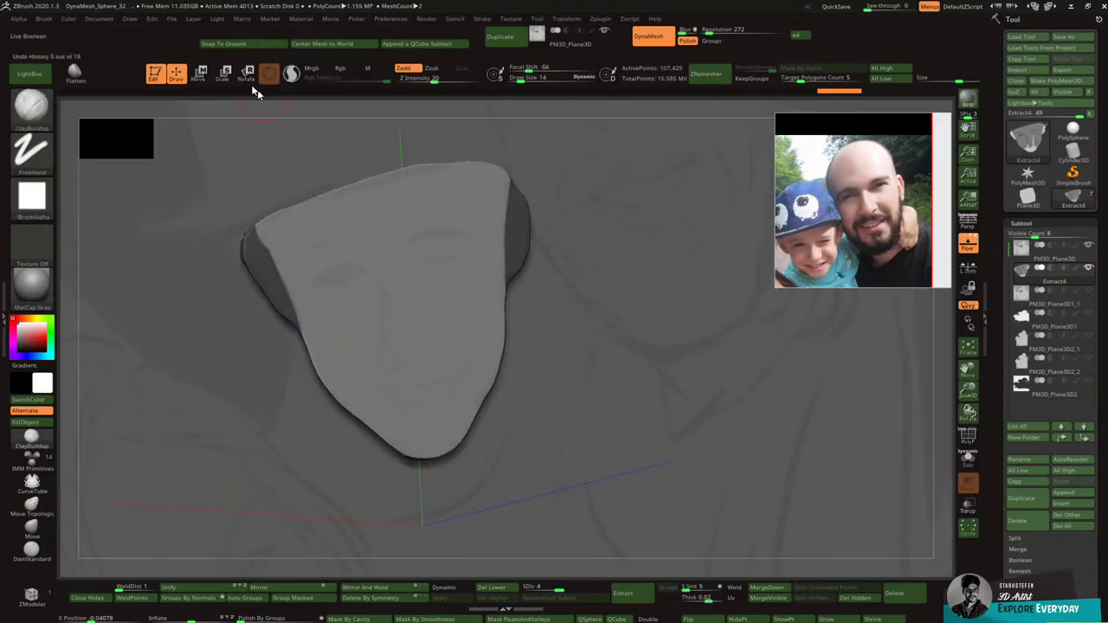
Step: Inflate the unmasked face slightly to raise it above the masked ears
left_click(198, 74)
key("q")
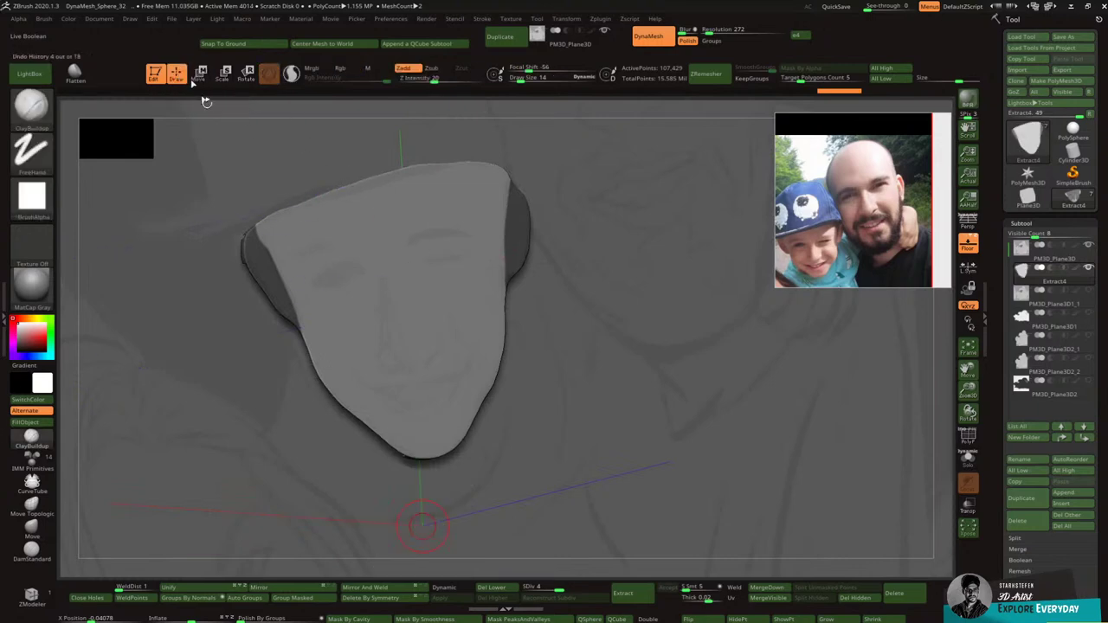
left_click_drag(194, 620, 192, 620)
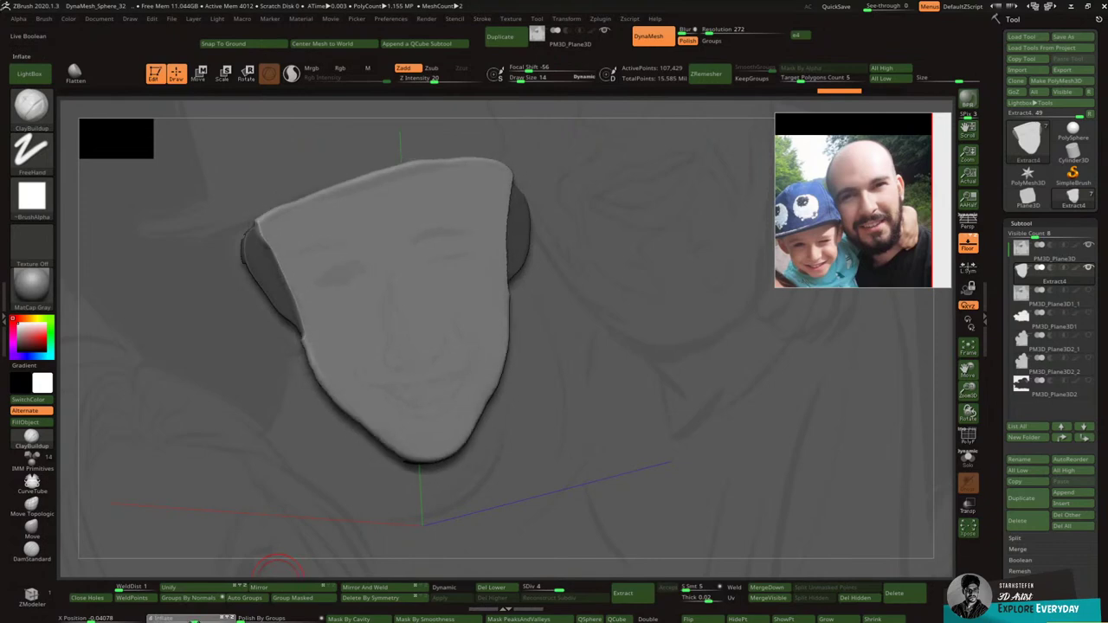
Step: Smooth the rim of the raised face along the forehead edge and clear the mask from both ears
left_click_drag(227, 532, 230, 502, "shift")
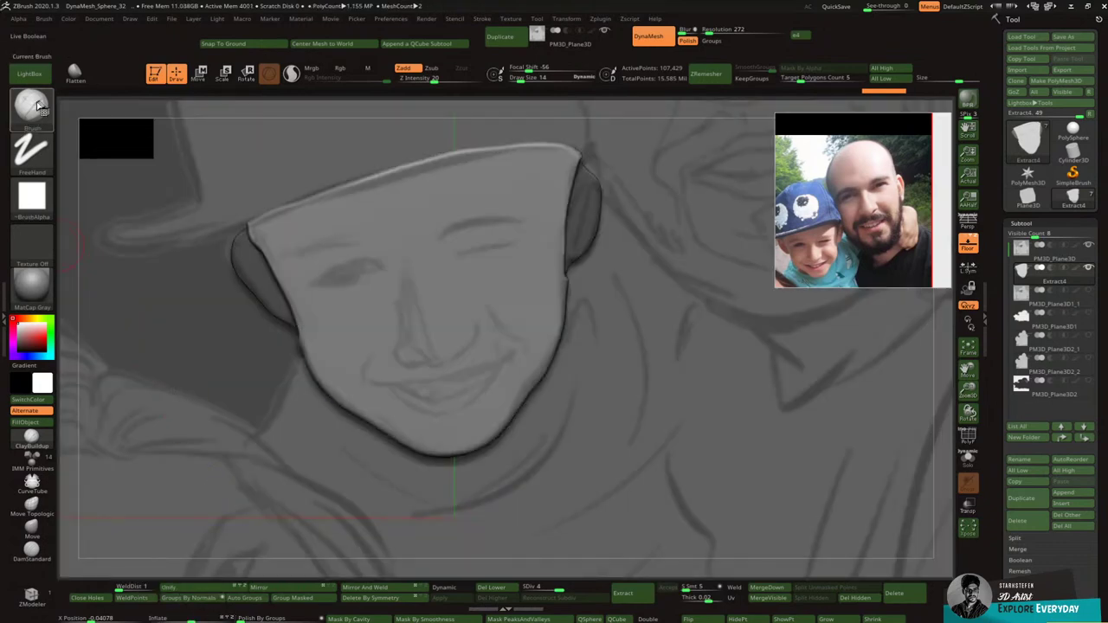
key("shift")
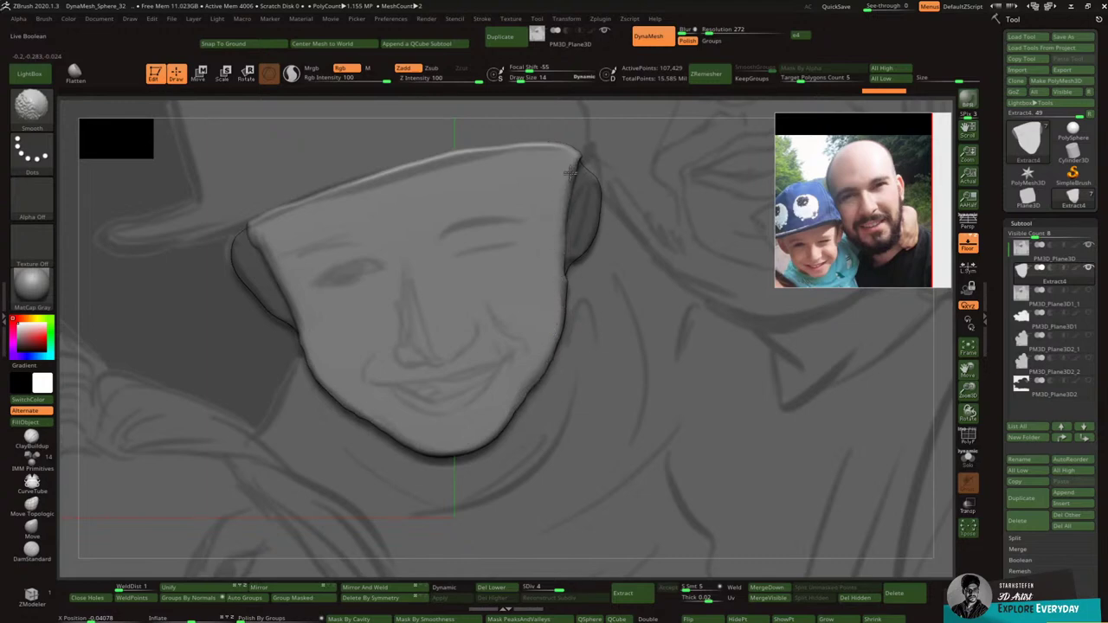
left_click_drag(533, 156, 298, 245, "shift")
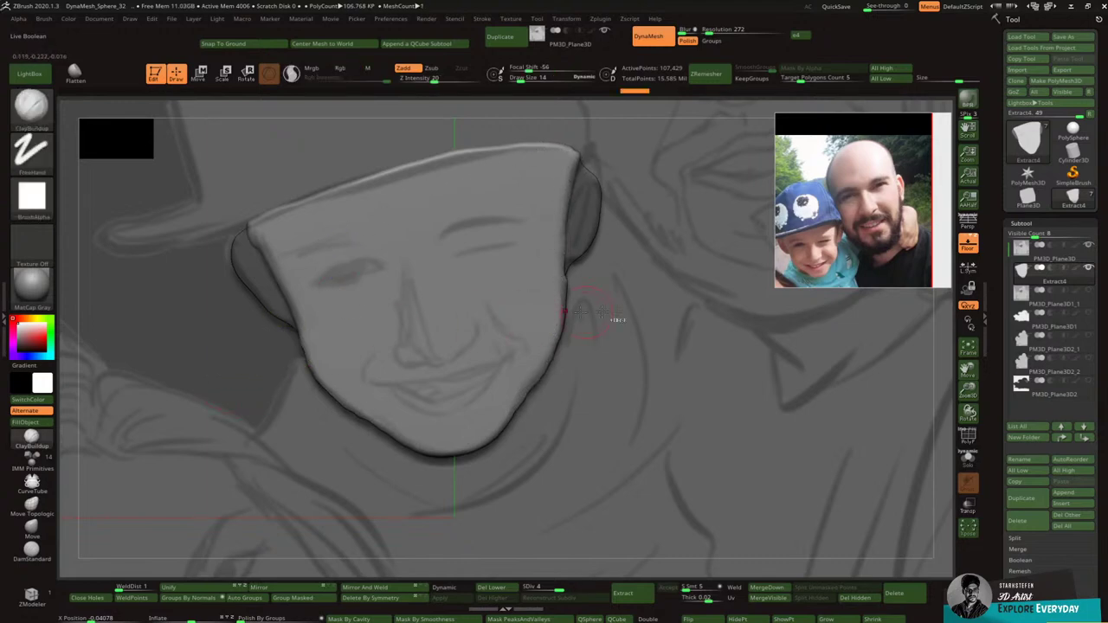
mouse_move(616, 317)
right_mouse_down("ctrl")
mouse_move(604, 336)
mouse_move(546, 309)
mouse_move(454, 308)
right_mouse_up("ctrl")
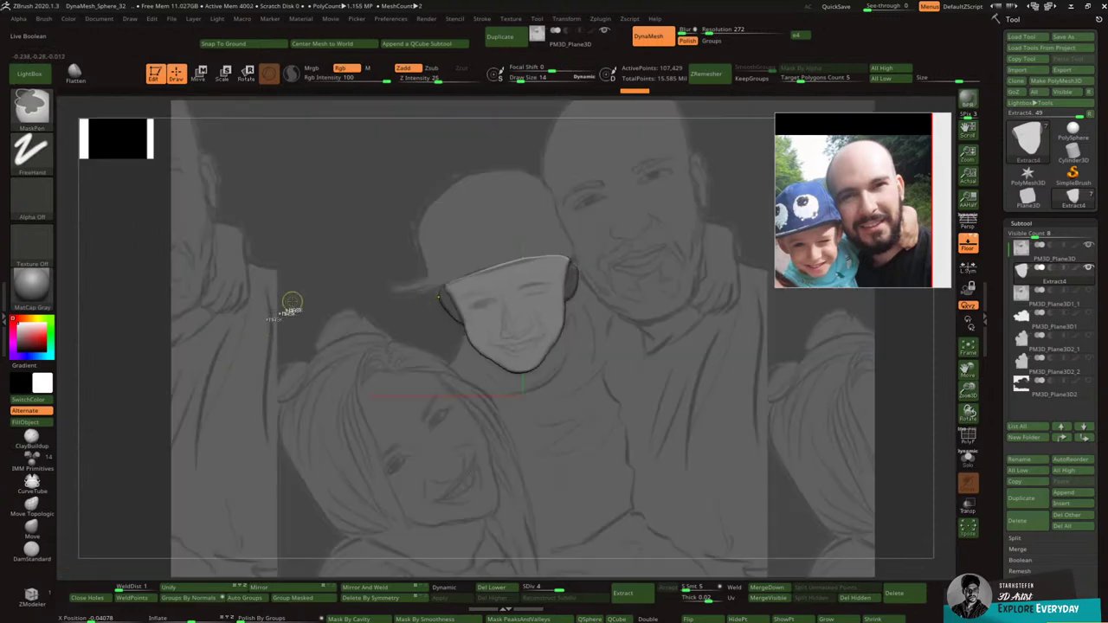
right_click_drag(547, 304, 603, 325, "ctrl")
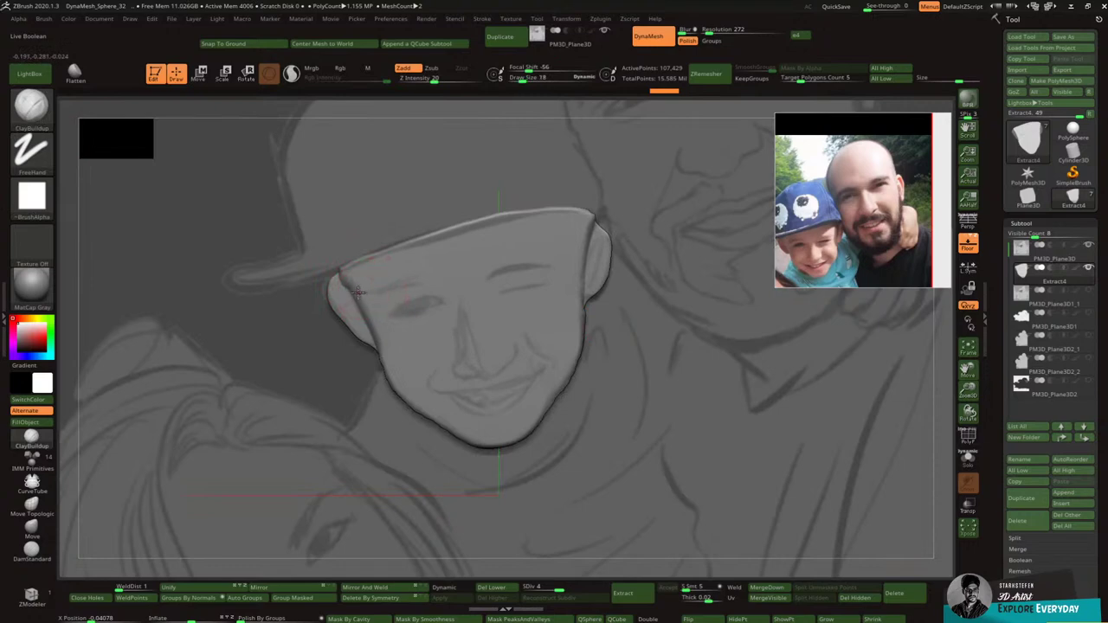
Step: Build up the brow line and the forehead of the boy's face with ClayBuildup strokes
left_click_drag(361, 291, 416, 279)
mouse_move(438, 284)
left_mouse_down()
mouse_move(450, 292)
mouse_move(485, 269)
mouse_move(544, 259)
left_mouse_up()
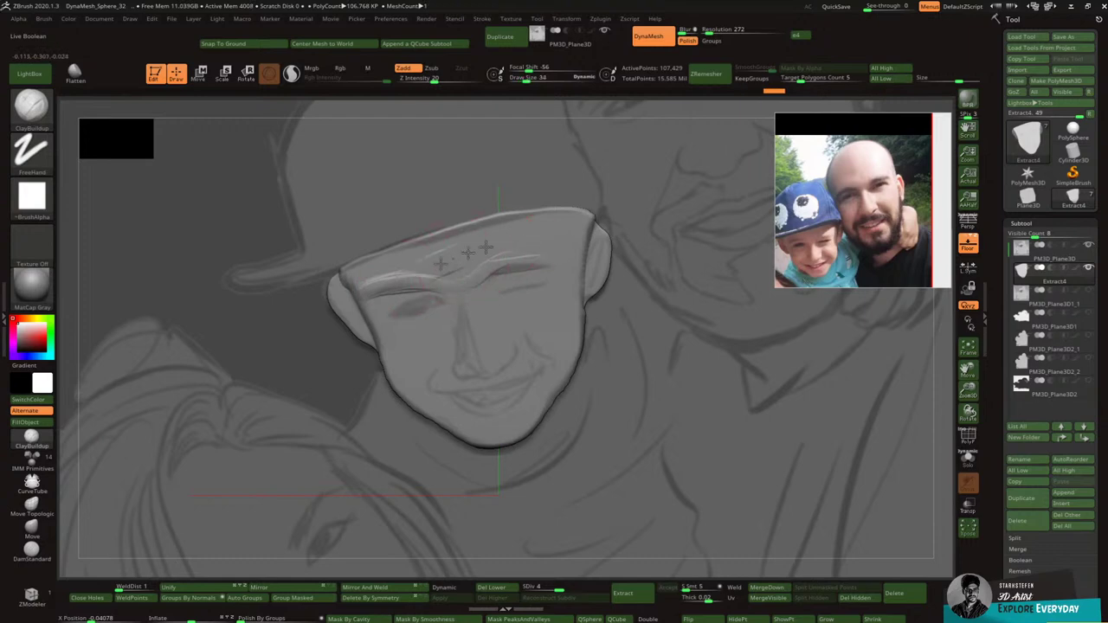
left_click_drag(502, 299, 496, 327, "shift")
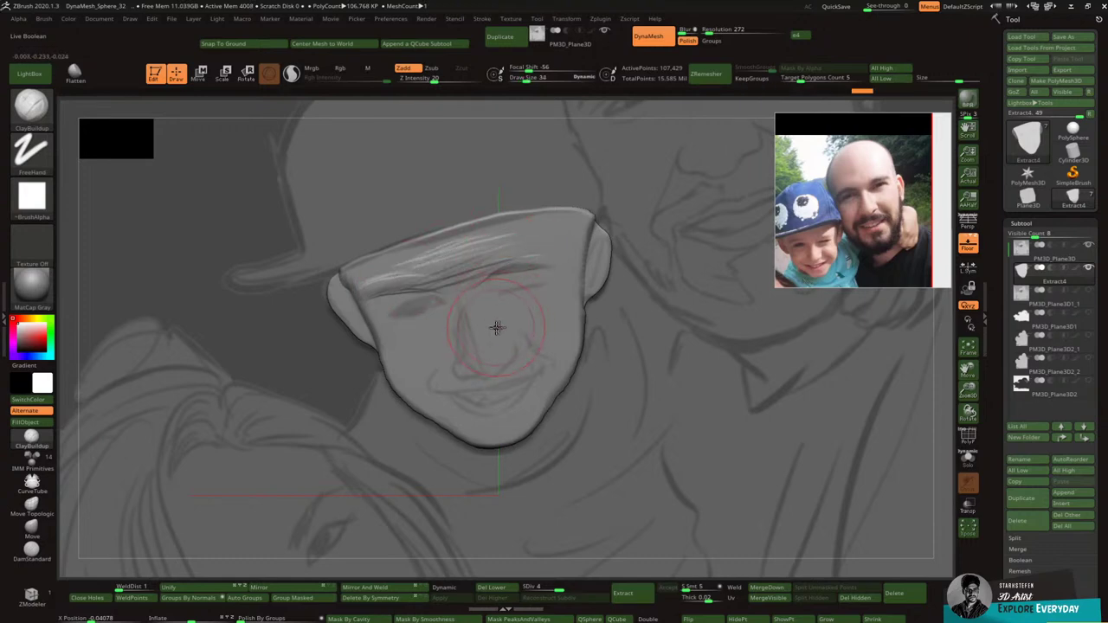
right_click_drag(496, 328, 510, 328)
Step: Lower the face to SDiv 2 and sculpt the forehead into a fuller, smoother volume above the eyes
left_click_drag(565, 589, 530, 588)
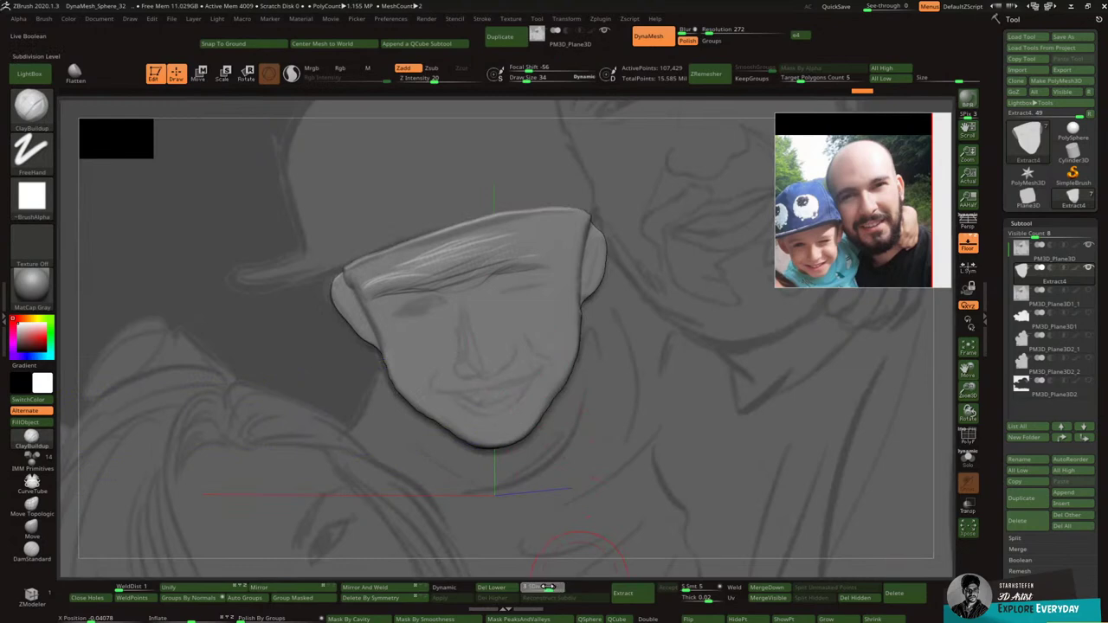
mouse_move(413, 264)
left_mouse_down()
mouse_move(574, 223)
mouse_move(472, 253)
mouse_move(548, 247)
mouse_move(483, 265)
mouse_move(561, 253)
mouse_move(363, 282)
mouse_move(434, 240)
left_mouse_up()
mouse_move(371, 270)
left_mouse_down()
mouse_move(478, 240)
mouse_move(414, 278)
mouse_move(568, 235)
mouse_move(384, 260)
mouse_move(416, 247)
mouse_move(471, 261)
left_mouse_up()
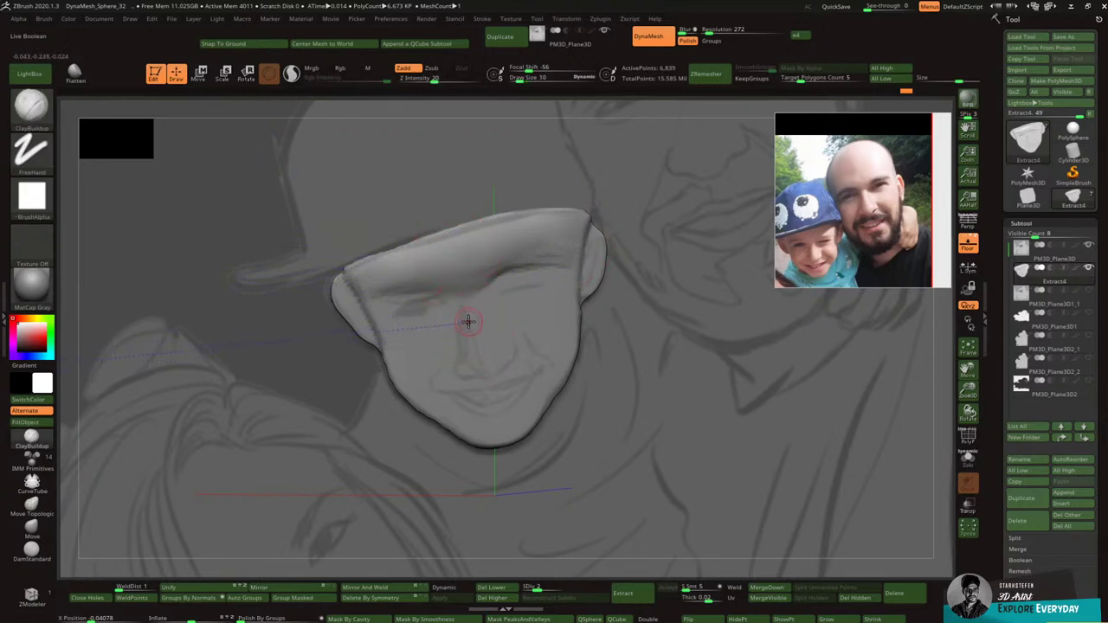
Step: Build up the nose bridge, tip and nostrils over the sketch with ClayBuildup and smooth the strokes
left_click_drag(466, 299, 480, 365)
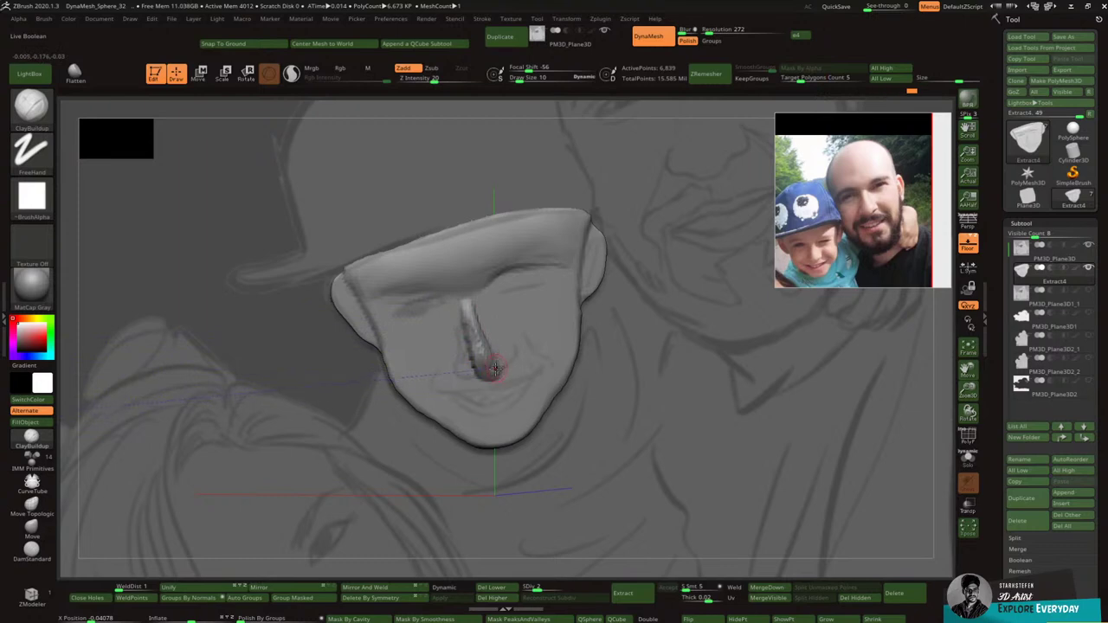
left_click_drag(507, 358, 504, 360)
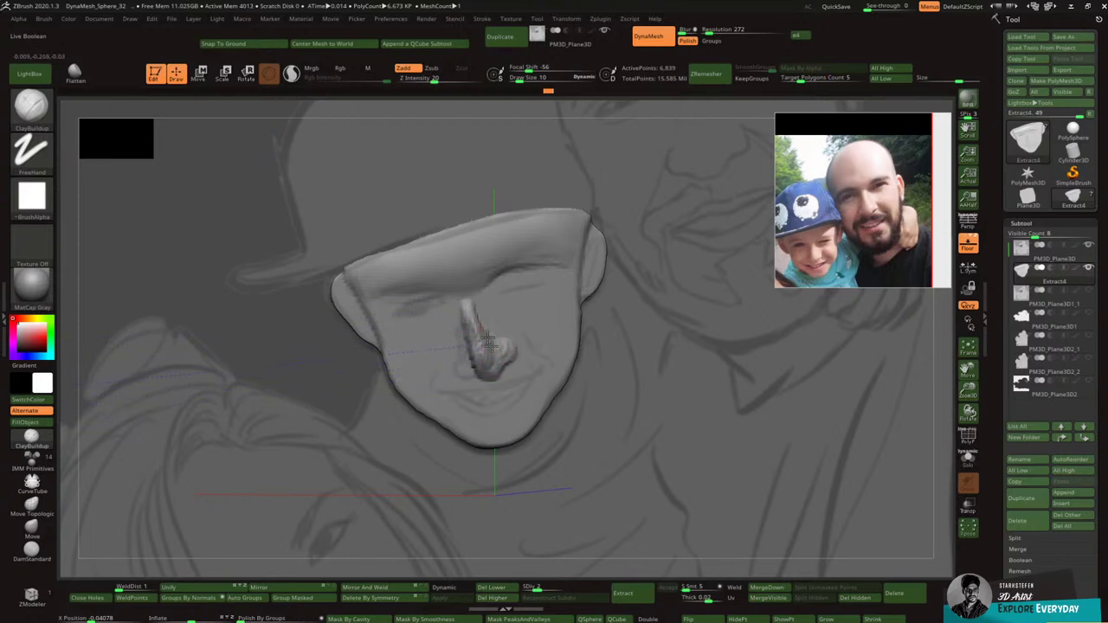
key("shift")
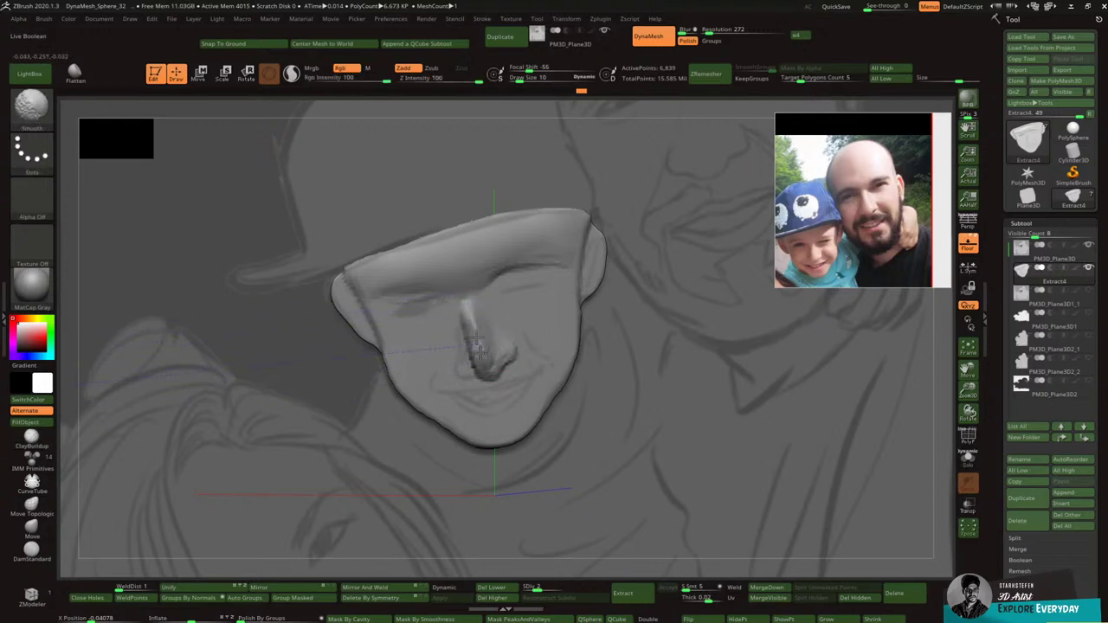
mouse_move(470, 317)
left_mouse_down("shift")
mouse_move(496, 363)
mouse_move(511, 344)
mouse_move(464, 346)
mouse_move(468, 368)
mouse_move(481, 366)
mouse_move(471, 386)
mouse_move(502, 382)
mouse_move(519, 354)
left_mouse_up("shift")
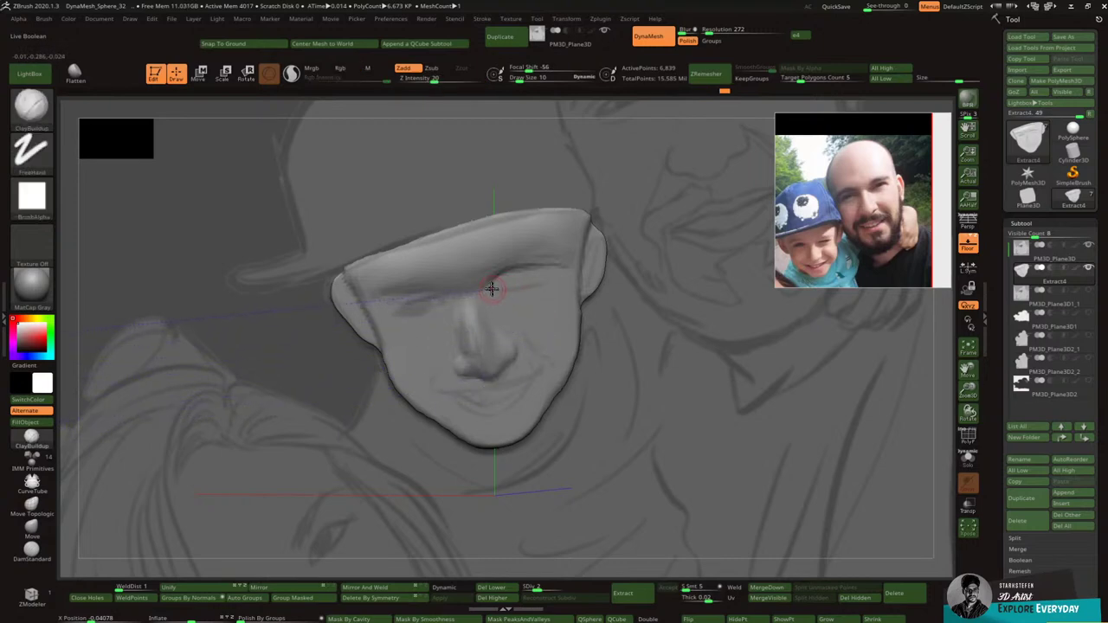
Step: Shape the brow and eye socket areas on both sides of the nose with ClayBuildup and smooth them
mouse_move(496, 279)
left_mouse_down()
mouse_move(563, 260)
mouse_move(512, 277)
mouse_move(554, 273)
mouse_move(498, 280)
mouse_move(553, 263)
mouse_move(517, 277)
left_mouse_up()
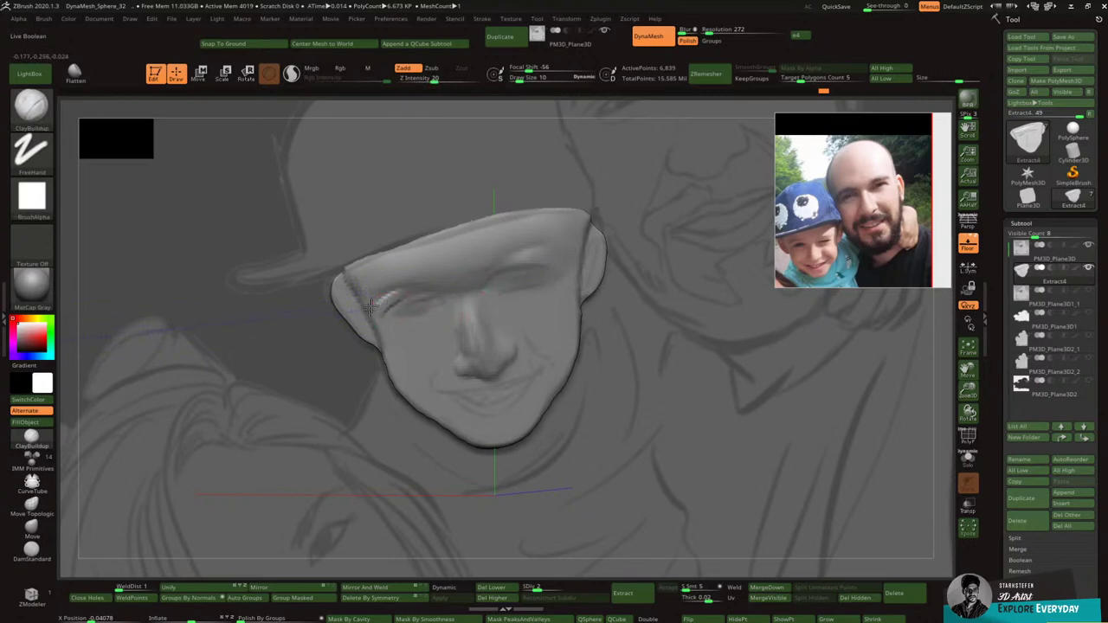
key("shift")
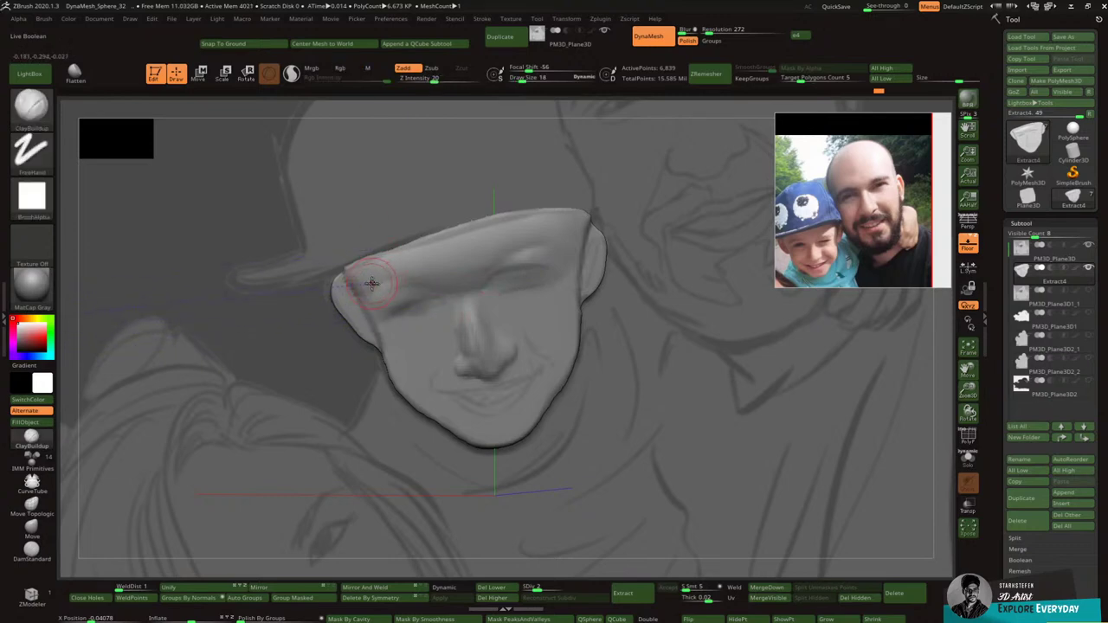
mouse_move(371, 283)
left_mouse_down()
mouse_move(408, 262)
mouse_move(394, 288)
mouse_move(431, 277)
mouse_move(388, 262)
mouse_move(416, 259)
mouse_move(389, 277)
mouse_move(360, 276)
left_mouse_up()
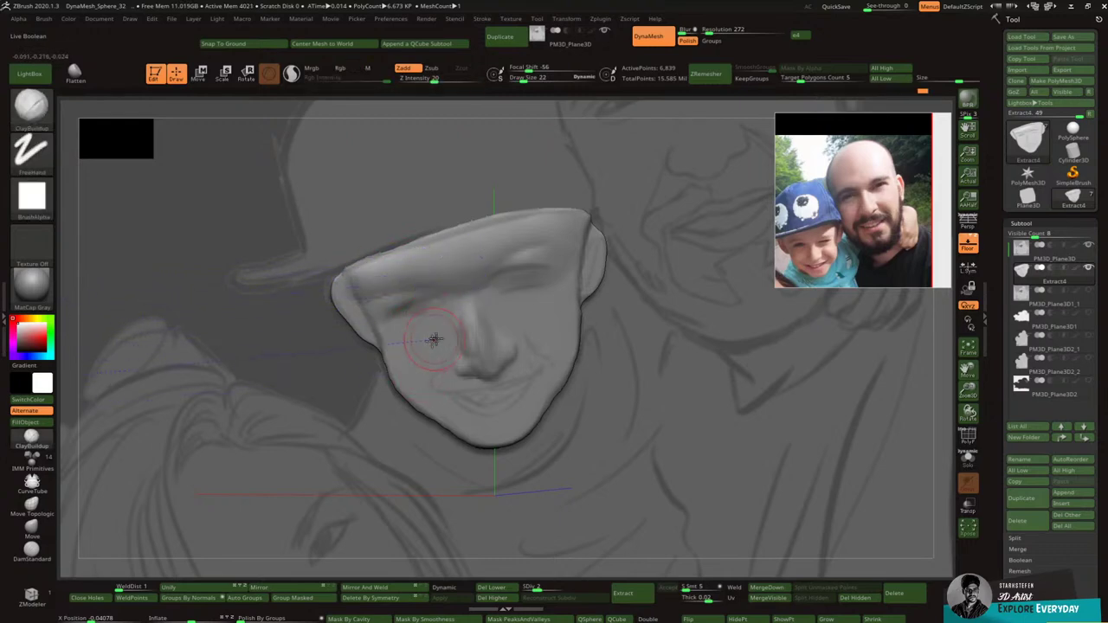
Step: Build up both cheeks and the chin around the smile with ClayBuildup and smooth the strokes
mouse_move(429, 339)
left_mouse_down()
mouse_move(409, 385)
mouse_move(398, 350)
mouse_move(425, 326)
mouse_move(416, 403)
mouse_move(417, 348)
mouse_move(436, 374)
mouse_move(405, 337)
mouse_move(417, 334)
mouse_move(430, 368)
mouse_move(434, 413)
mouse_move(424, 375)
left_mouse_up()
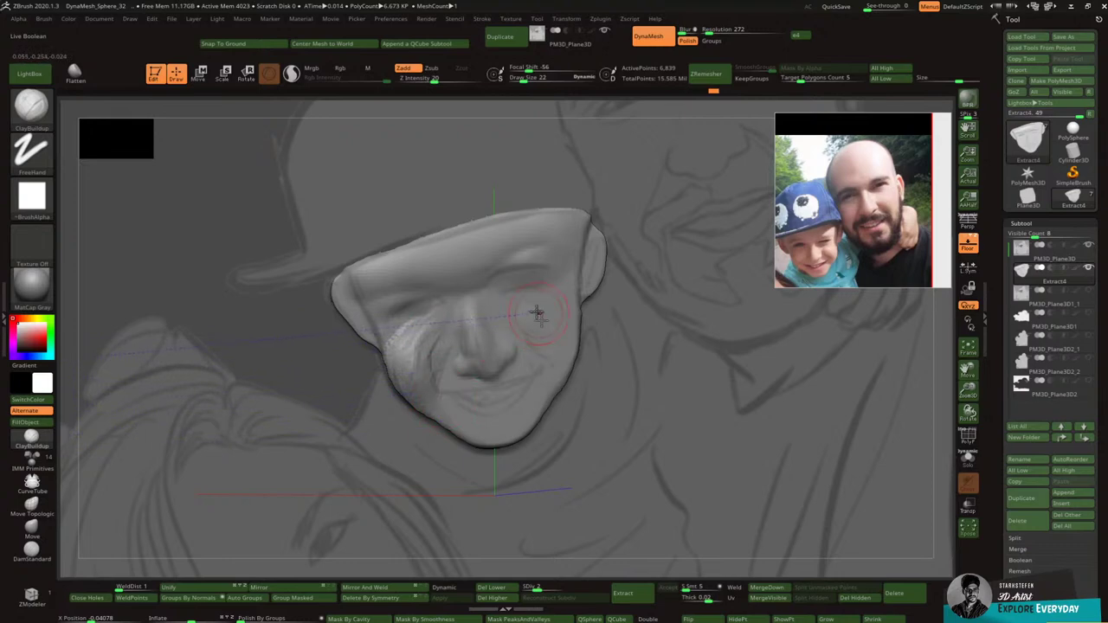
mouse_move(537, 313)
left_mouse_down()
mouse_move(559, 363)
mouse_move(547, 336)
mouse_move(547, 365)
mouse_move(502, 308)
mouse_move(549, 297)
mouse_move(569, 349)
mouse_move(517, 329)
left_mouse_up()
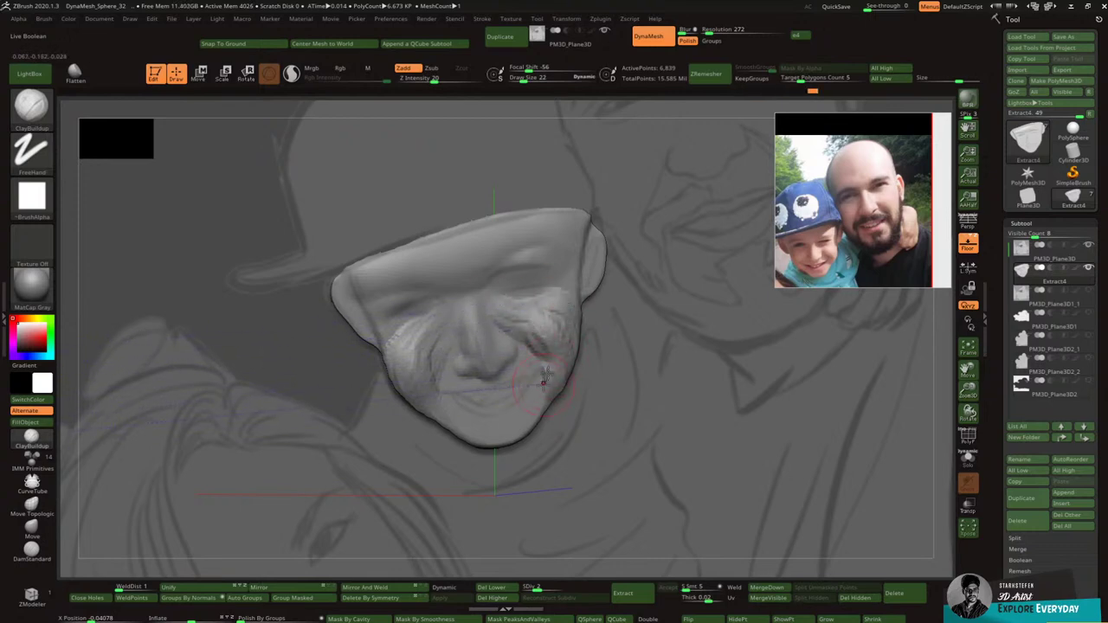
mouse_move(540, 389)
left_mouse_down("shift")
mouse_move(522, 307)
mouse_move(564, 347)
mouse_move(550, 328)
left_mouse_up("shift")
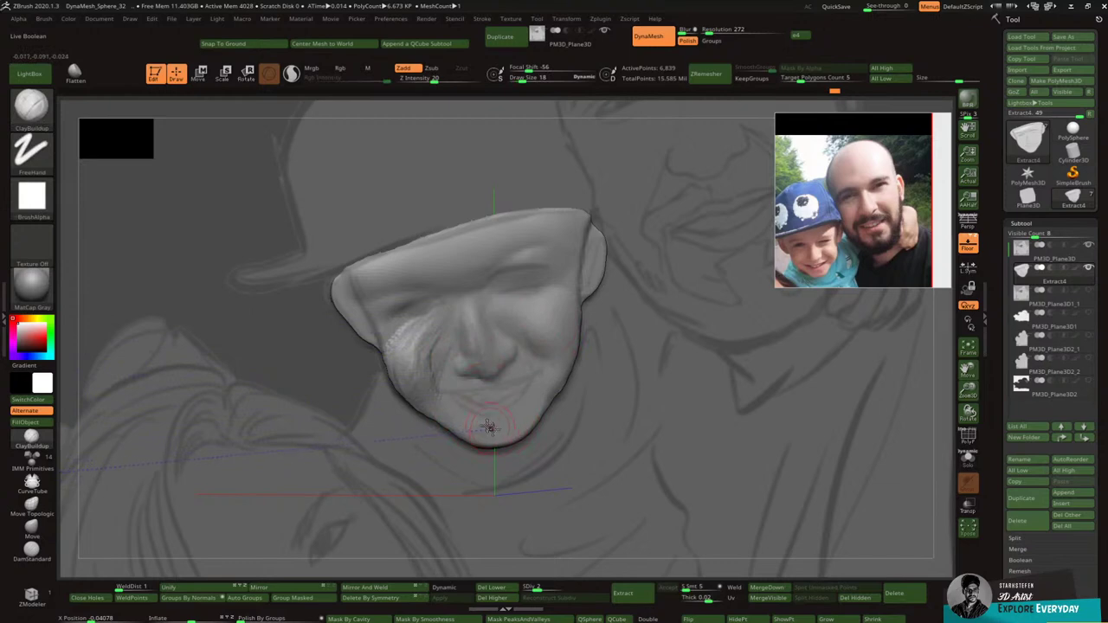
mouse_move(490, 428)
left_mouse_down()
mouse_move(465, 425)
mouse_move(515, 427)
mouse_move(537, 379)
mouse_move(484, 431)
mouse_move(430, 384)
mouse_move(437, 364)
mouse_move(403, 367)
mouse_move(422, 397)
left_mouse_up()
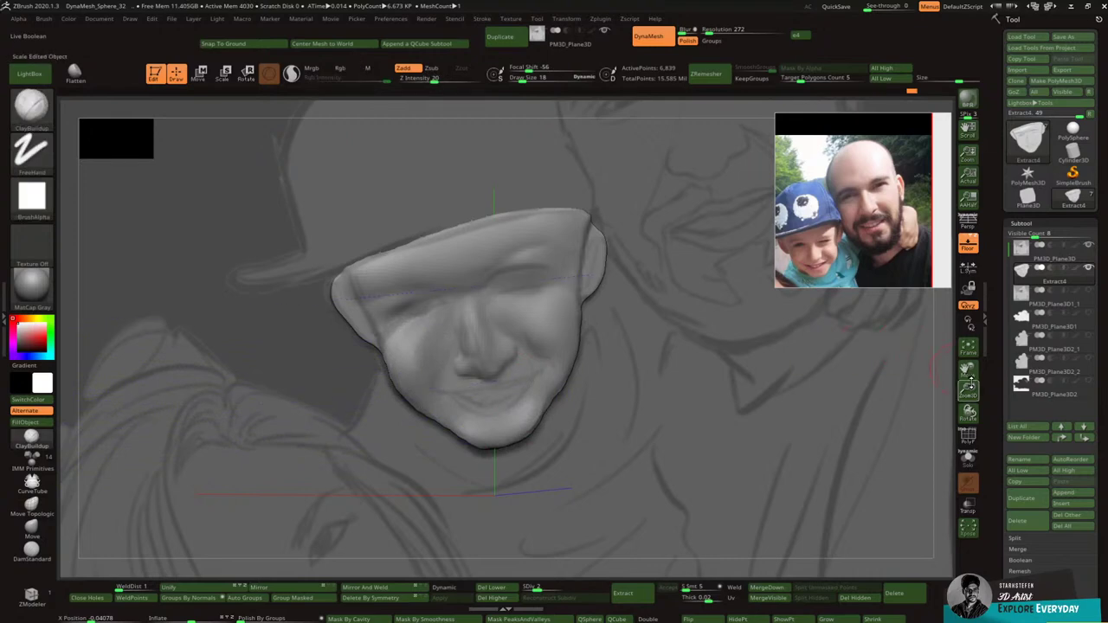
Step: Reshape the ear, cheek and jaw outline of the face with the Move brush and smooth the side up to the opposite ear
mouse_move(970, 384)
left_mouse_down()
mouse_move(895, 371)
mouse_move(879, 394)
mouse_move(895, 391)
mouse_move(876, 396)
left_mouse_up()
mouse_move(875, 396)
right_mouse_down("ctrl")
mouse_move(925, 410)
mouse_move(955, 405)
right_mouse_up("ctrl")
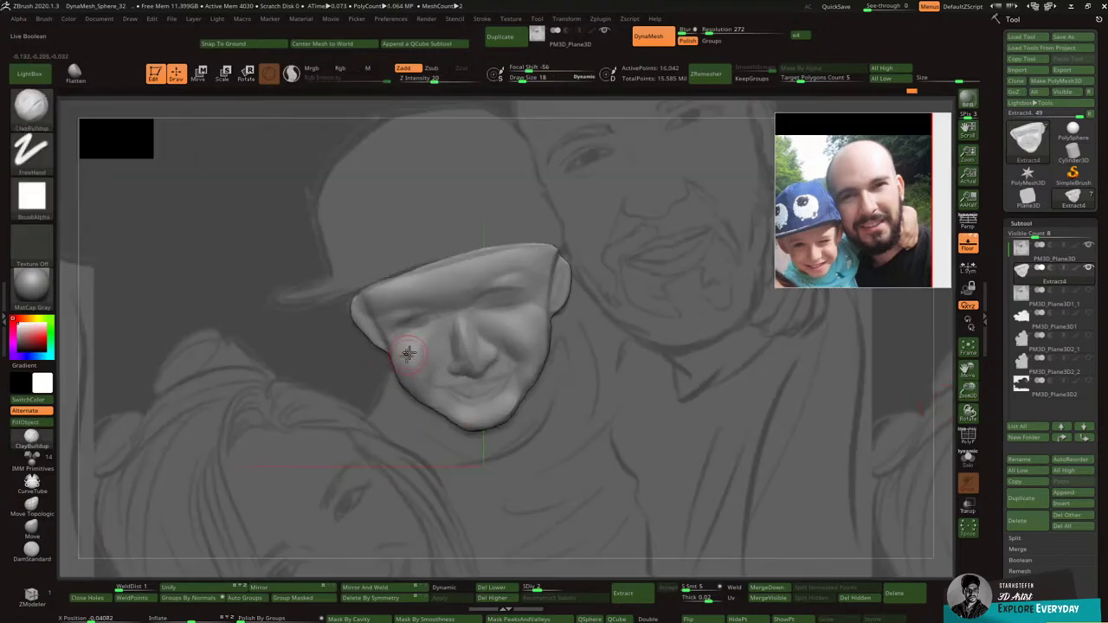
right_click_drag(408, 354, 390, 322)
left_click(35, 112)
left_click(455, 124)
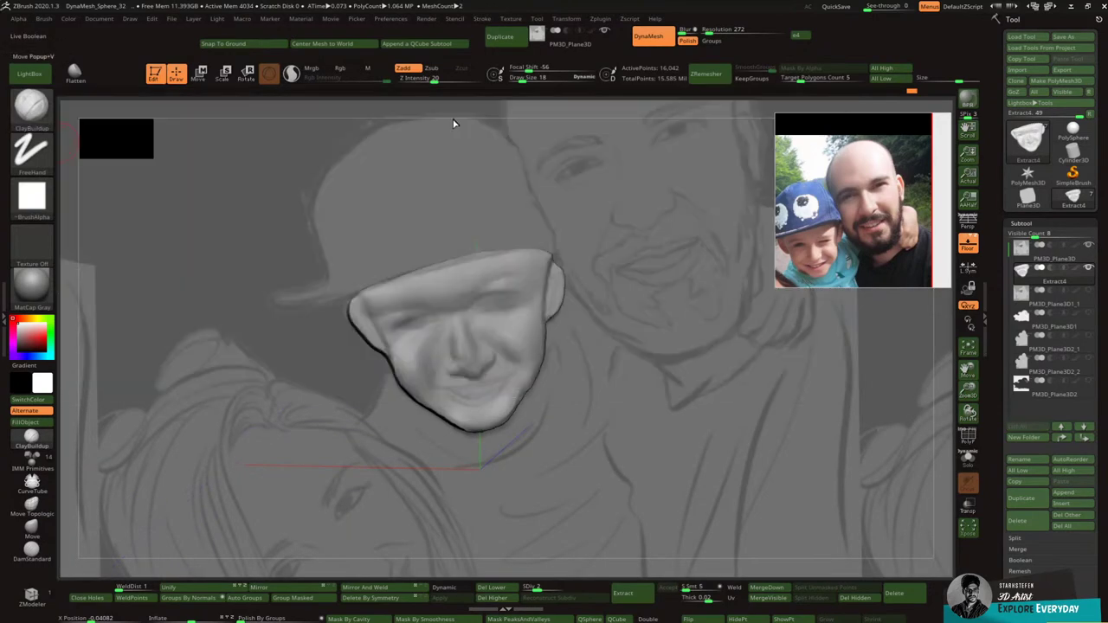
key("b")
key("m")
key("v")
mouse_move(344, 310)
left_mouse_down()
mouse_move(372, 345)
mouse_move(387, 323)
mouse_move(402, 389)
mouse_move(437, 403)
left_mouse_up()
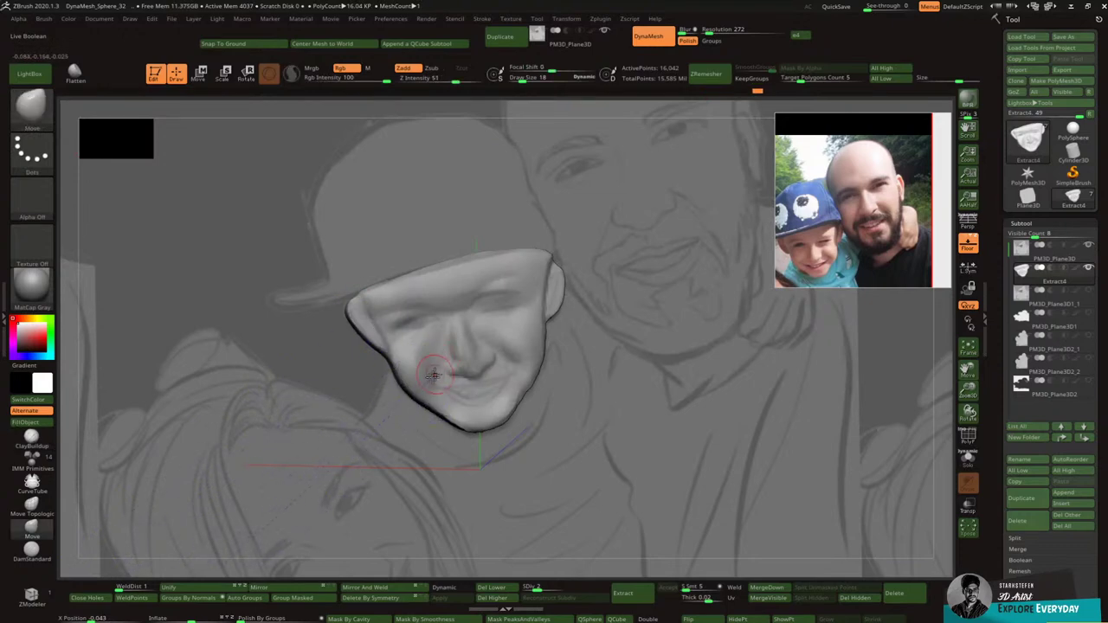
right_click_drag(434, 377, 436, 356)
mouse_move(437, 412)
left_mouse_down("shift")
mouse_move(473, 430)
mouse_move(511, 410)
mouse_move(537, 368)
mouse_move(560, 270)
left_mouse_up("shift")
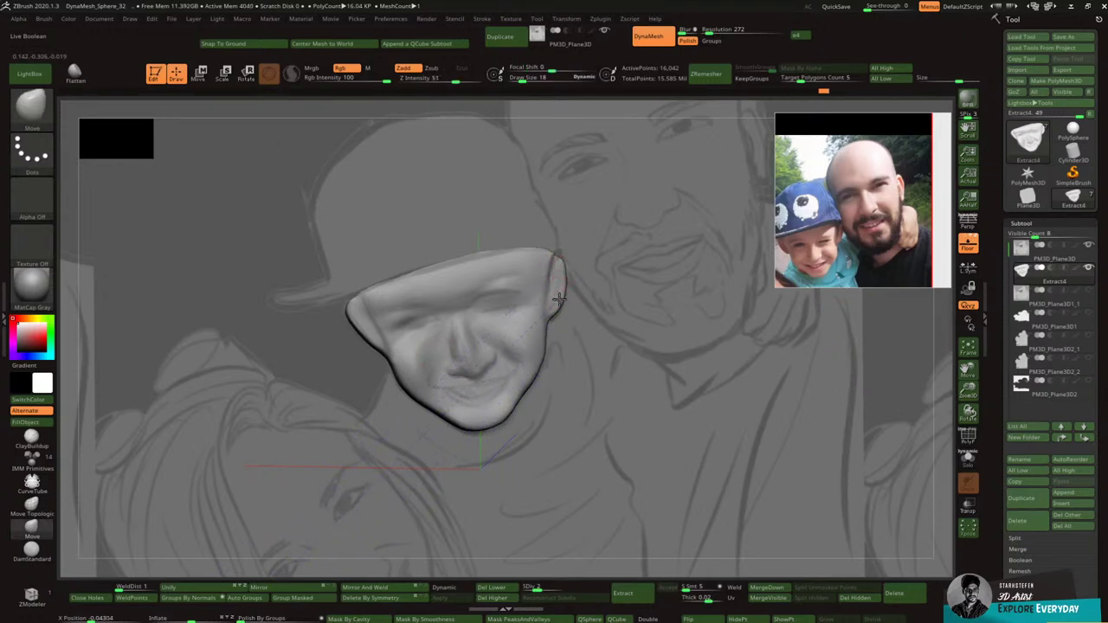
mouse_move(561, 305)
right_mouse_down()
mouse_move(536, 286)
mouse_move(524, 305)
mouse_move(515, 324)
mouse_move(556, 303)
mouse_move(537, 311)
mouse_move(554, 338)
mouse_move(542, 334)
right_mouse_up()
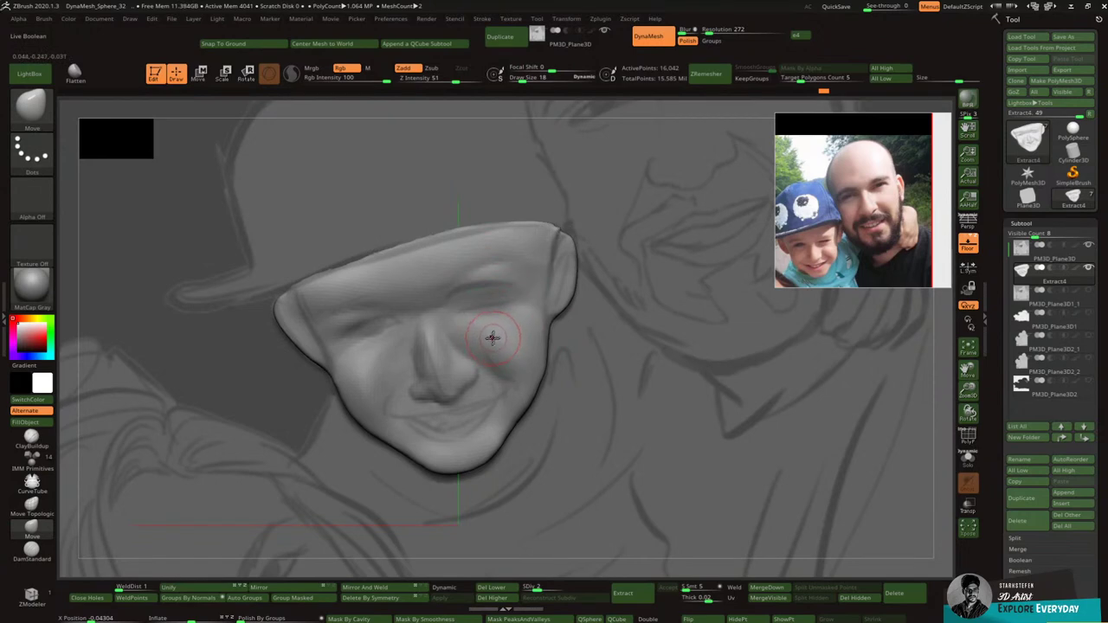
Step: Switch to ClayBuildup, add volume across the forehead and raise the face to SDiv 4
key("b")
key("c")
key("b")
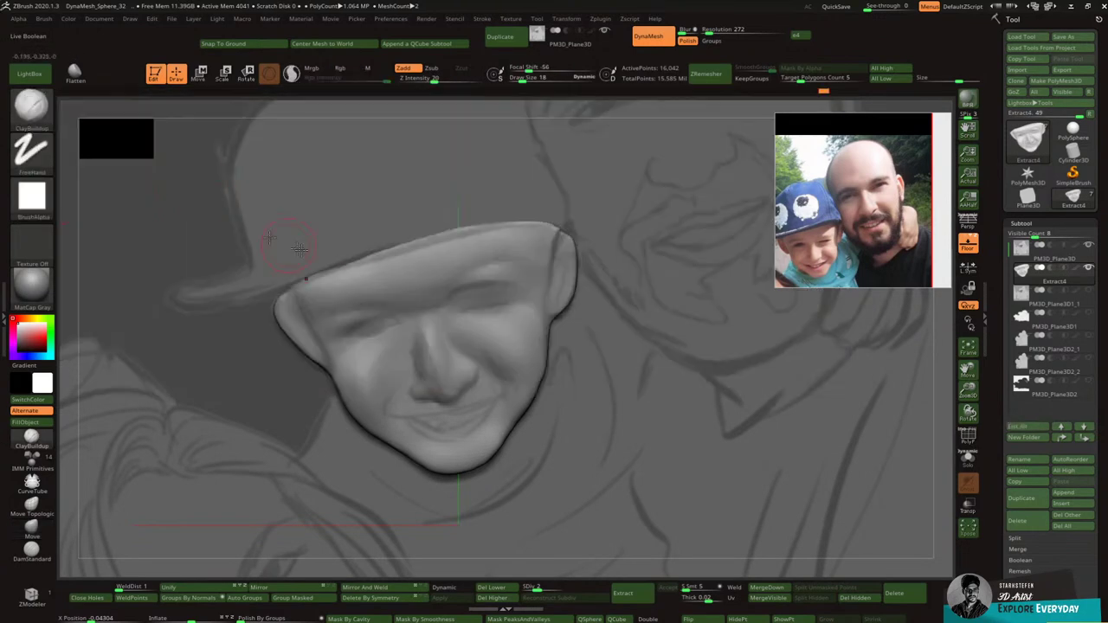
key("bracketright")
mouse_move(519, 275)
left_mouse_down()
mouse_move(440, 292)
mouse_move(470, 268)
mouse_move(433, 285)
mouse_move(490, 285)
mouse_move(486, 257)
left_mouse_up()
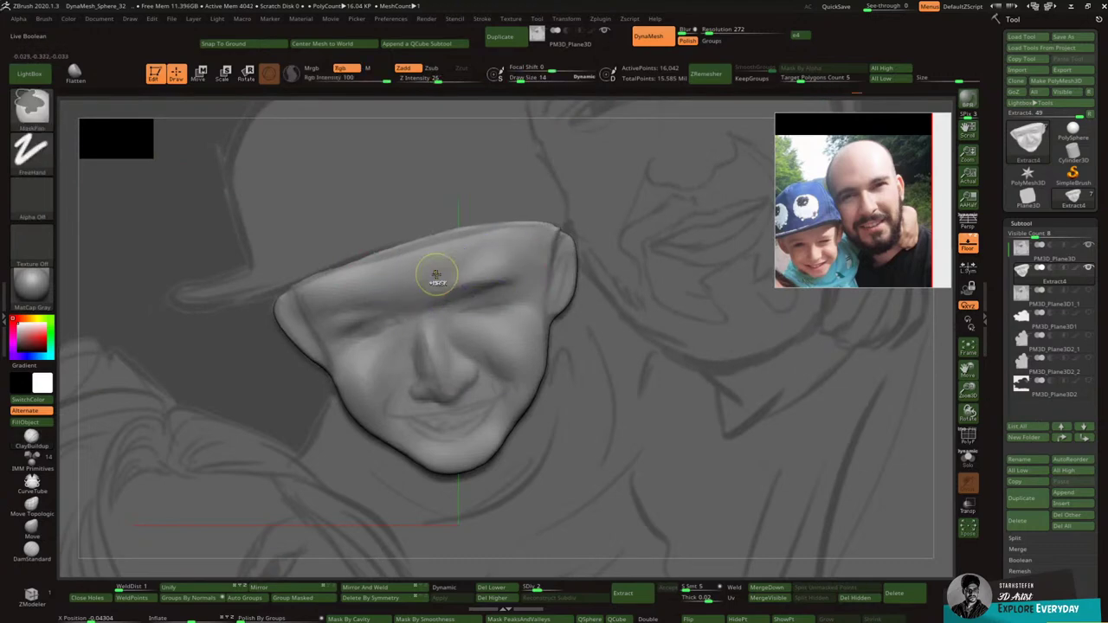
left_click(565, 586)
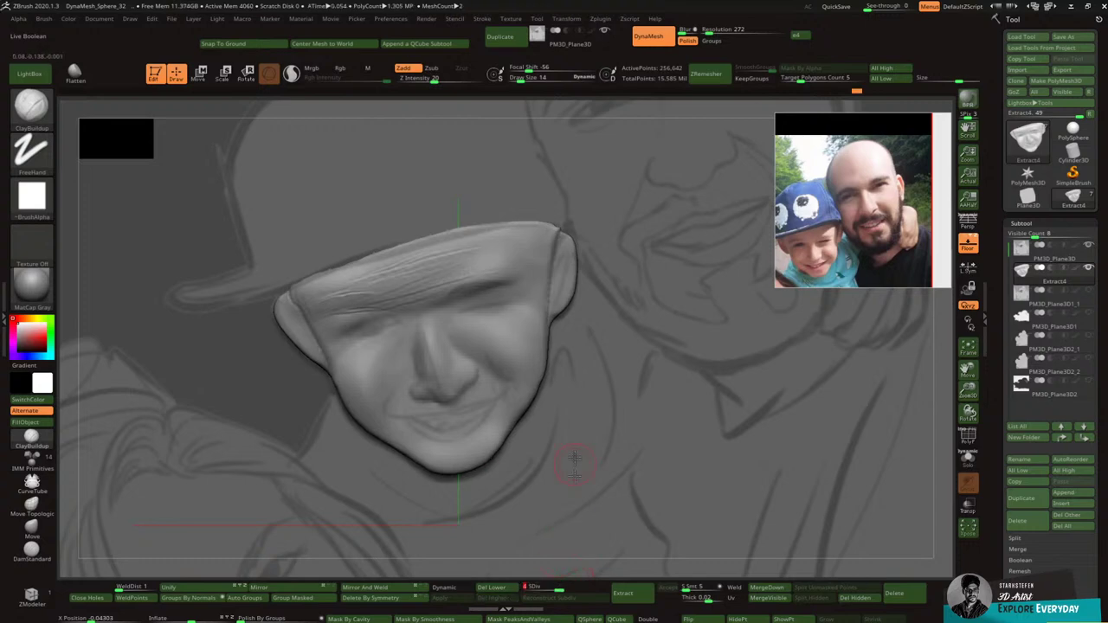
Step: Smooth the forehead strokes at SDiv 3, then return to SDiv 4 and smooth the remaining marks
left_click(549, 588)
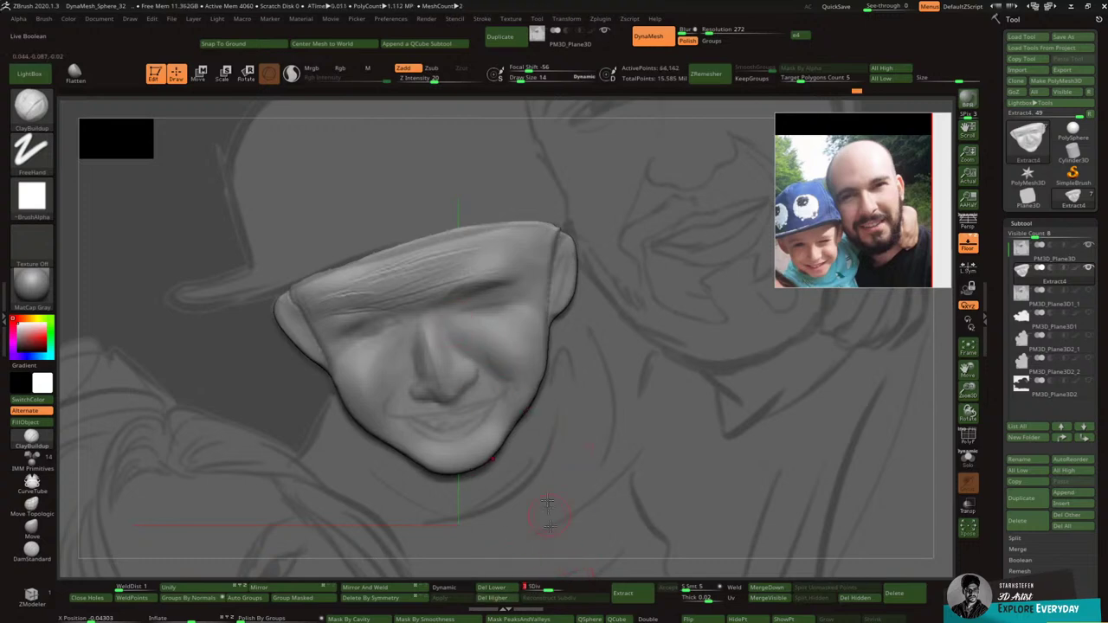
mouse_move(409, 288)
left_mouse_down("shift")
mouse_move(396, 273)
mouse_move(400, 308)
mouse_move(354, 303)
left_mouse_up("shift")
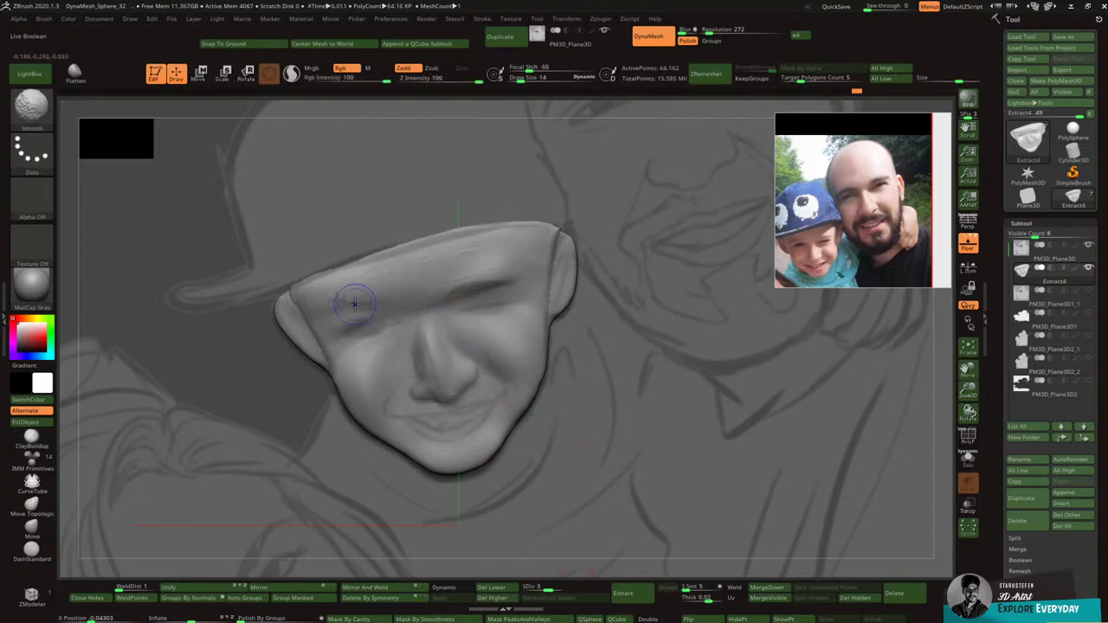
mouse_move(537, 260)
left_mouse_down("shift")
mouse_move(519, 255)
mouse_move(554, 256)
left_mouse_up("shift")
left_click(554, 587)
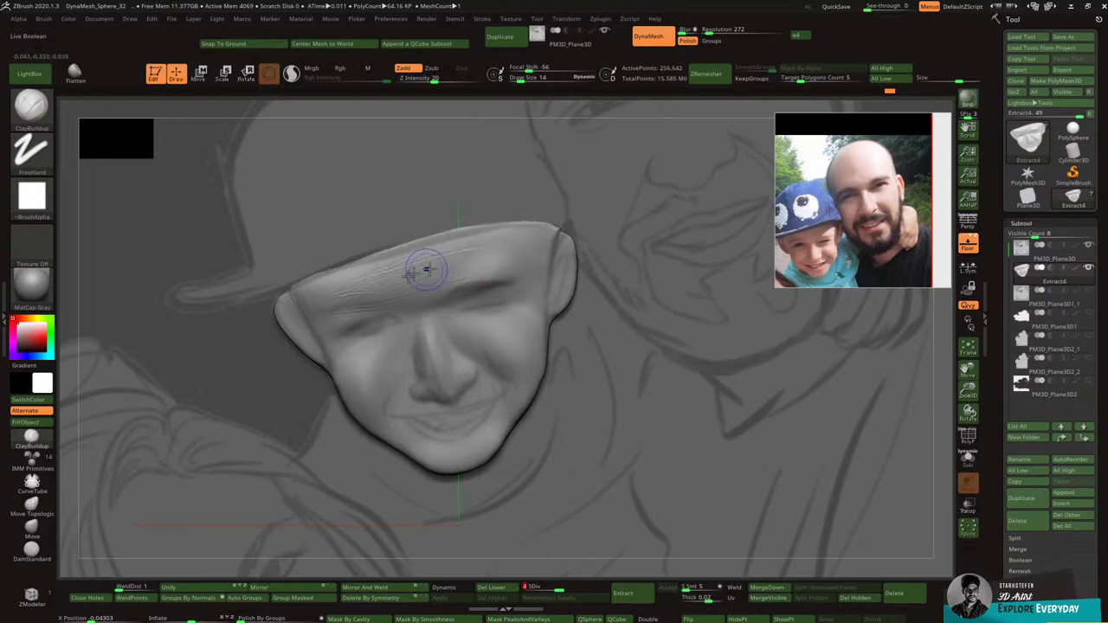
mouse_move(419, 287)
left_mouse_down("shift")
mouse_move(357, 296)
mouse_move(507, 256)
mouse_move(326, 301)
left_mouse_up("shift")
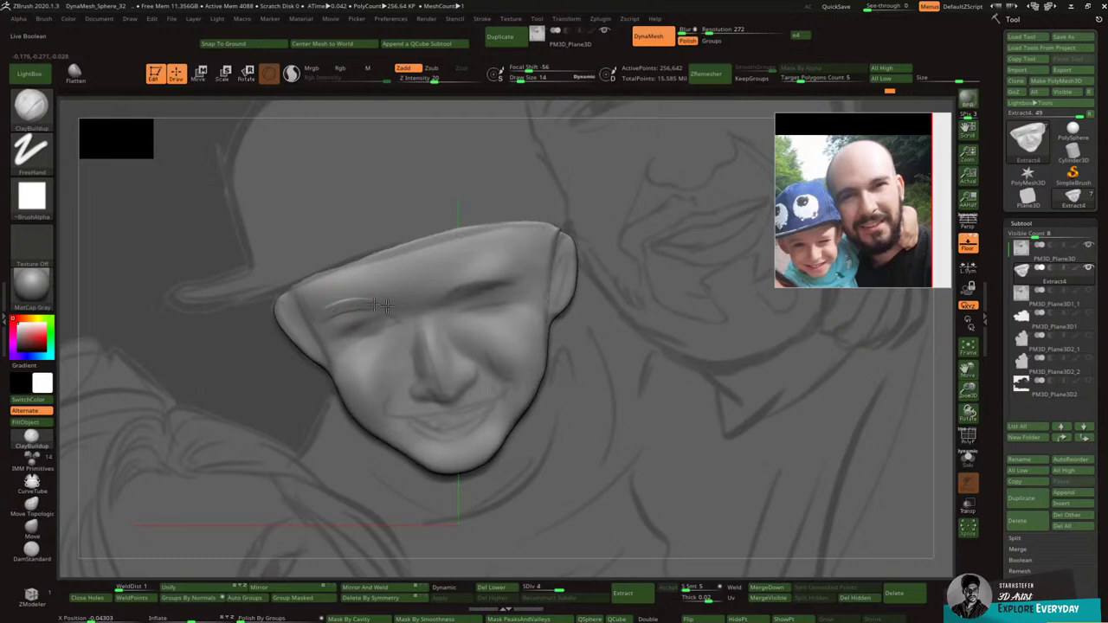
Step: Build up the brow ridges and the bridge and tip of the nose with ClayBuildup, smoothing the strokes
mouse_move(319, 317)
left_mouse_down()
mouse_move(372, 312)
mouse_move(315, 317)
left_mouse_up()
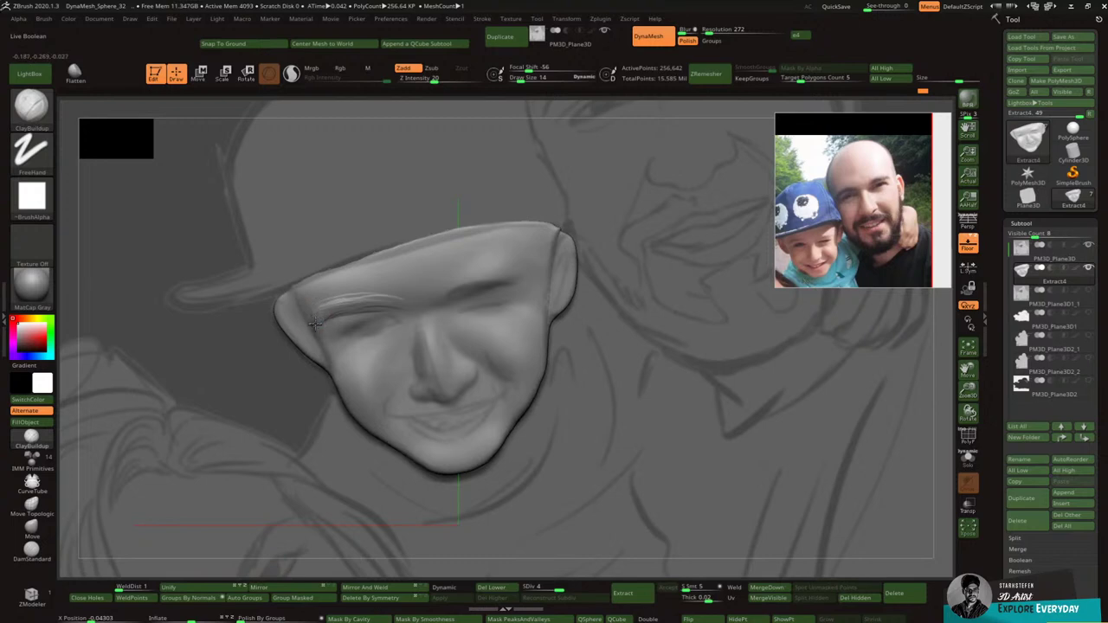
left_click_drag(326, 326, 374, 313)
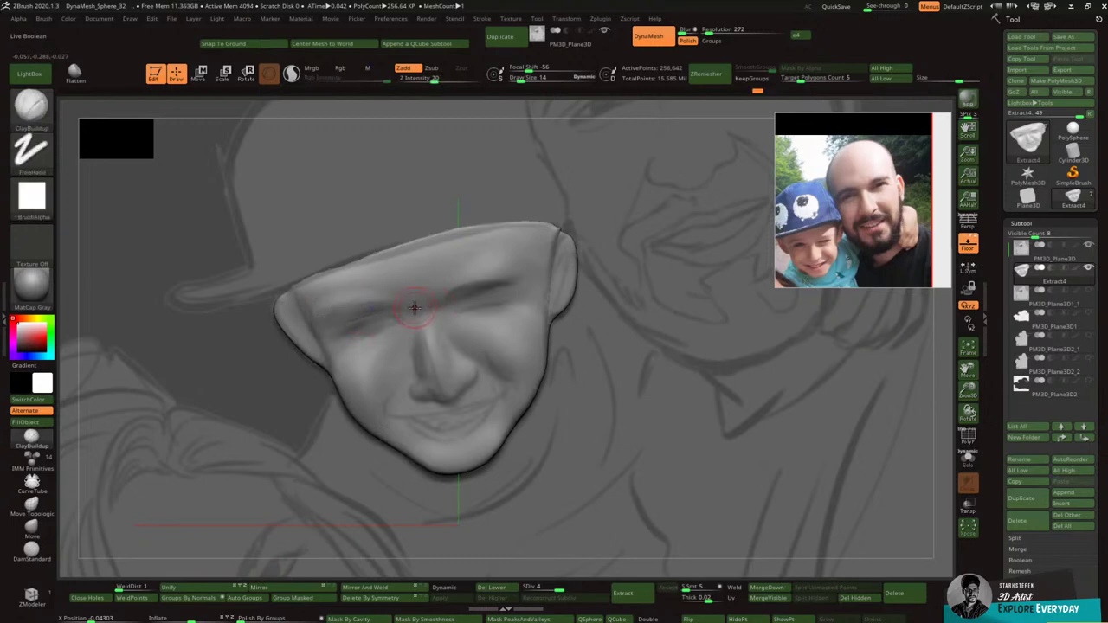
mouse_move(445, 288)
left_mouse_down()
mouse_move(466, 281)
mouse_move(423, 315)
mouse_move(434, 374)
left_mouse_up()
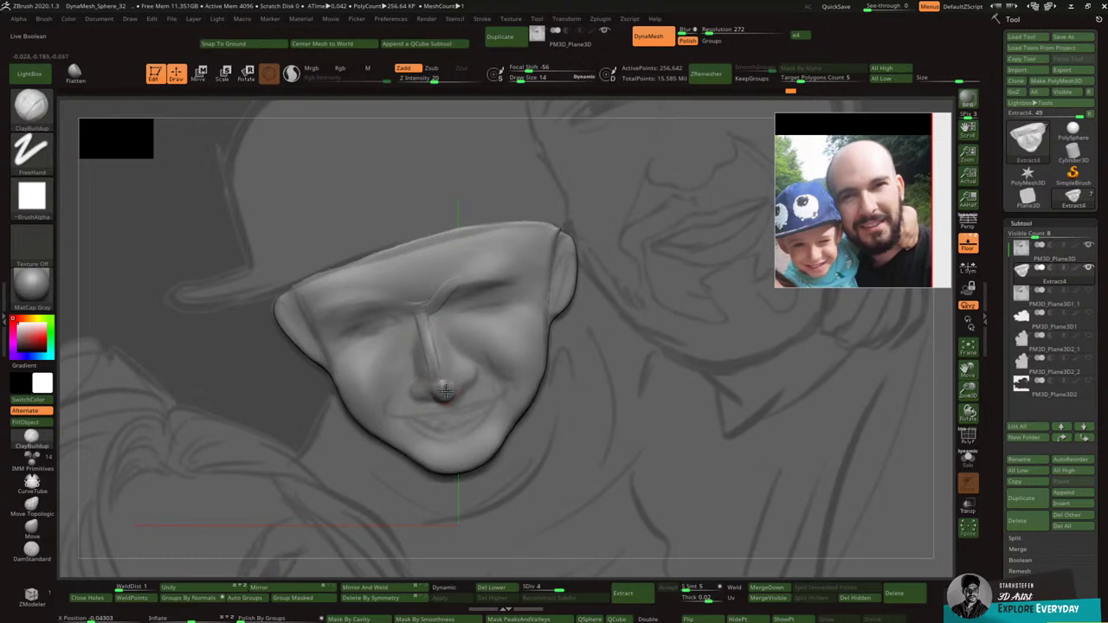
mouse_move(449, 384)
left_mouse_down("shift")
mouse_move(438, 387)
mouse_move(444, 372)
mouse_move(426, 340)
mouse_move(449, 290)
left_mouse_up("shift")
mouse_move(501, 276)
left_mouse_down()
mouse_move(484, 274)
mouse_move(497, 257)
mouse_move(459, 270)
mouse_move(499, 248)
mouse_move(428, 272)
mouse_move(501, 245)
left_mouse_up()
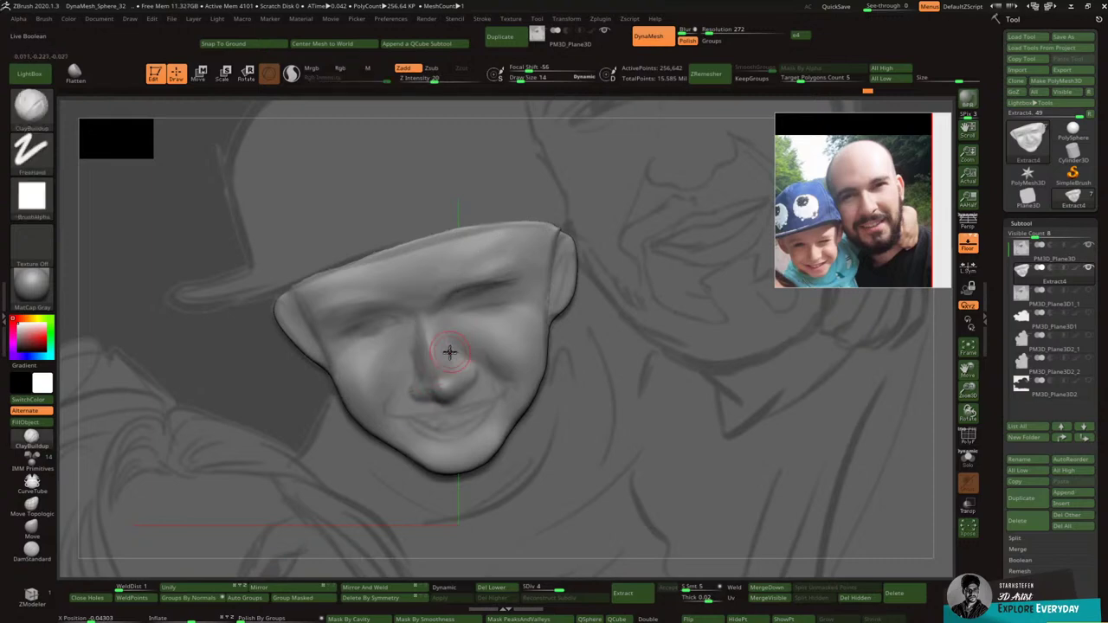
Step: Add ClayBuildup strokes to the cheek fold beside the smile, on the cap brim's side of the face, and blend them
left_click_drag(397, 354, 370, 419)
left_click_drag(360, 419, 406, 439)
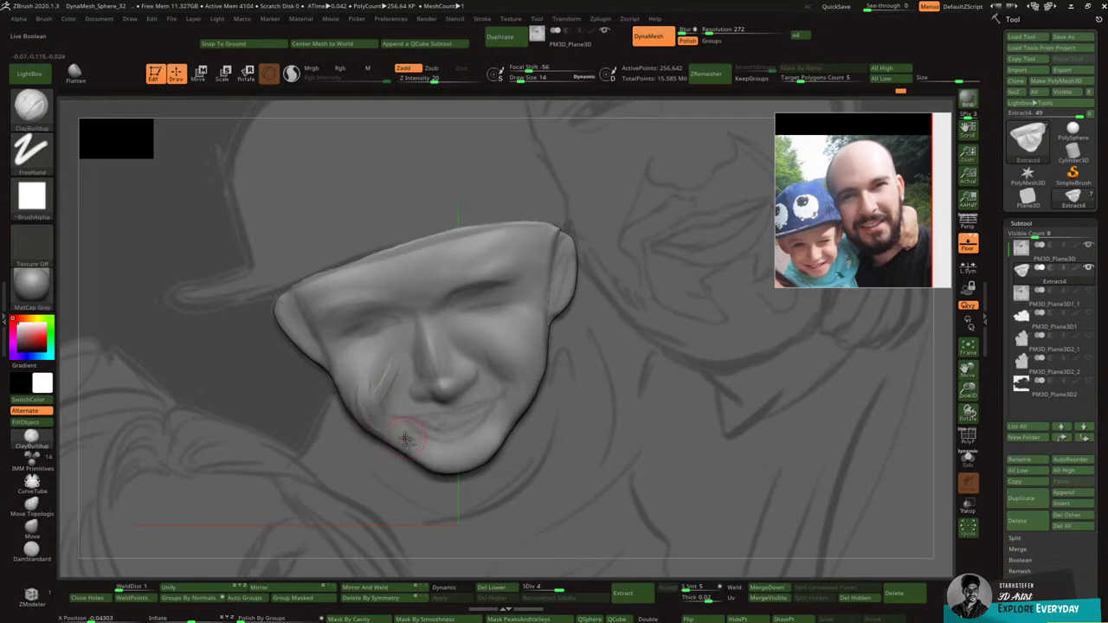
left_click(559, 587)
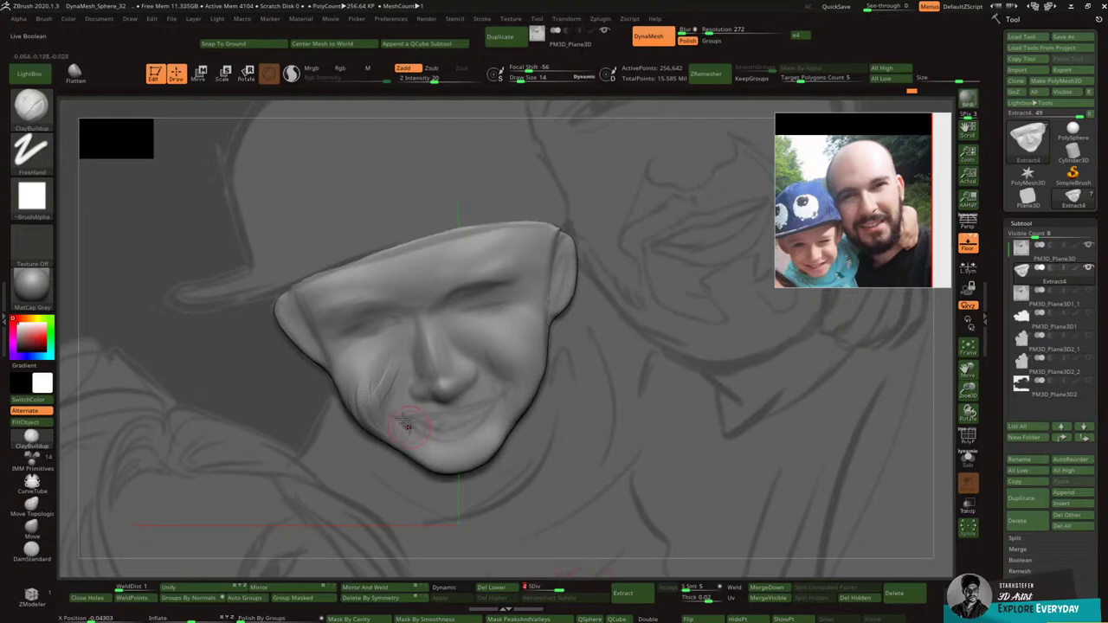
mouse_move(367, 413)
left_mouse_down()
mouse_move(389, 436)
mouse_move(349, 379)
left_mouse_up()
mouse_move(356, 373)
left_mouse_down()
mouse_move(378, 425)
mouse_move(391, 359)
mouse_move(367, 387)
left_mouse_up()
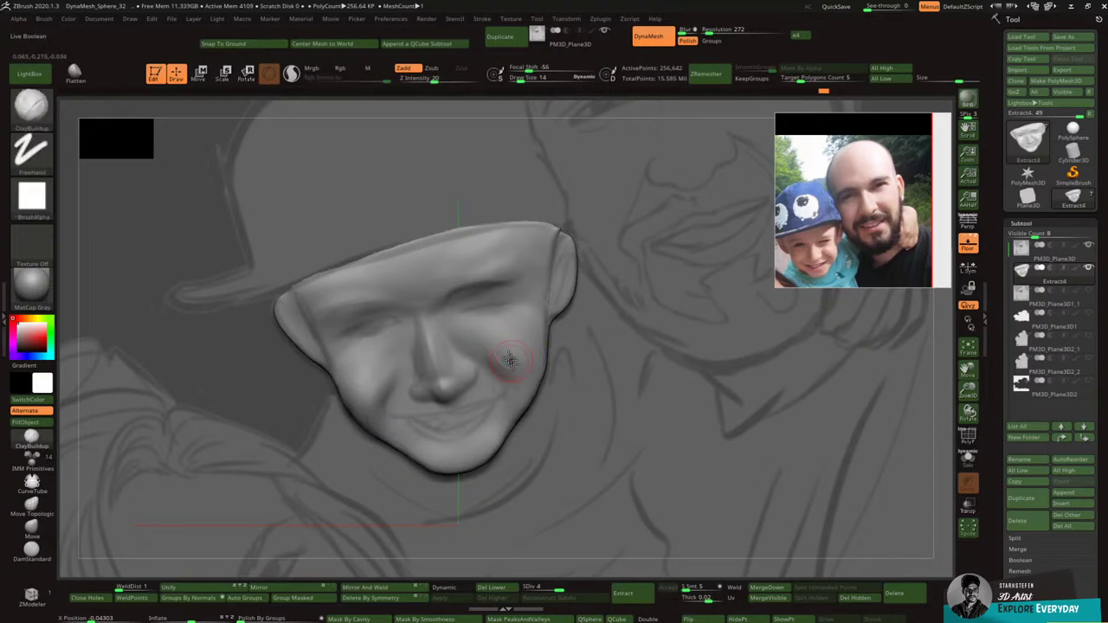
Step: Add volume to the opposite cheek and the chin, and smooth the cheek and temple transitions
mouse_move(495, 357)
left_mouse_down()
mouse_move(521, 378)
mouse_move(508, 342)
mouse_move(508, 362)
mouse_move(528, 372)
mouse_move(502, 346)
mouse_move(534, 369)
left_mouse_up()
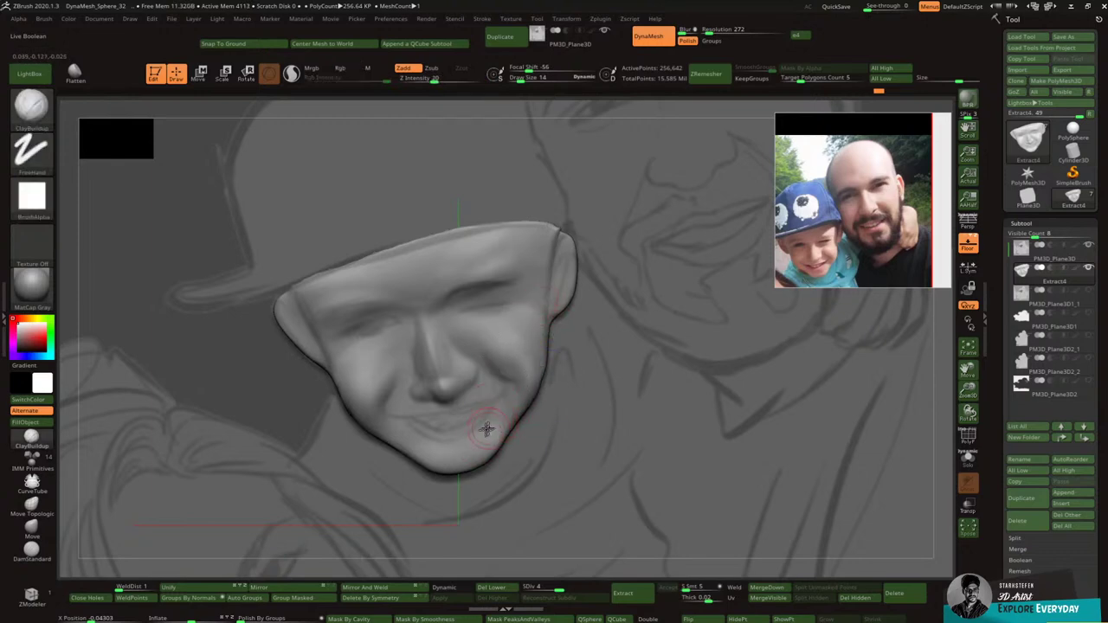
mouse_move(443, 451)
left_mouse_down()
mouse_move(477, 455)
mouse_move(465, 462)
mouse_move(469, 451)
mouse_move(439, 459)
mouse_move(485, 451)
mouse_move(426, 462)
left_mouse_up()
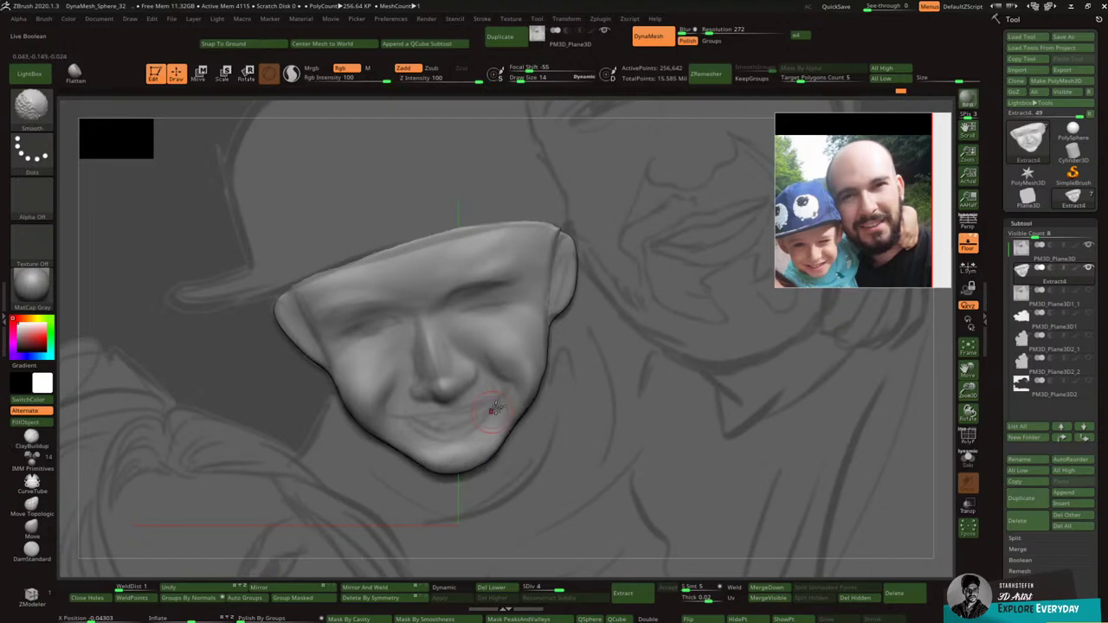
mouse_move(497, 407)
right_mouse_down()
mouse_move(545, 378)
mouse_move(527, 394)
right_mouse_up()
left_click_drag(413, 357, 398, 408, "shift")
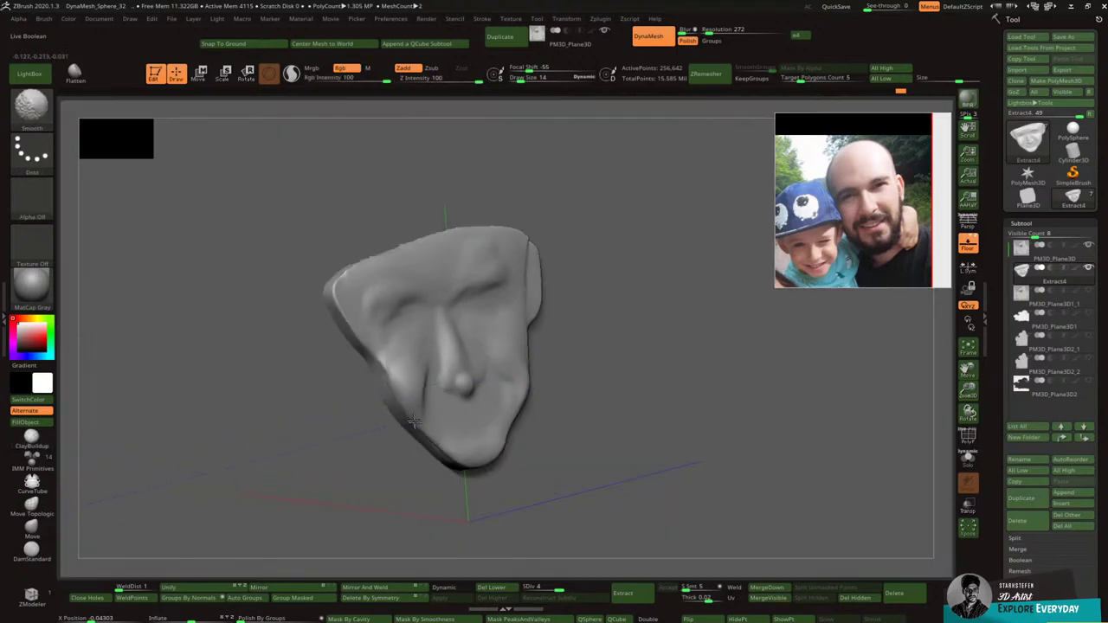
left_click_drag(383, 340, 365, 314, "shift")
Step: Build up the temple and the forehead's upper edge with ClayBuildup and smooth the strokes down to the jaw
mouse_move(372, 269)
right_mouse_down("shift")
mouse_move(373, 280)
mouse_move(344, 287)
right_mouse_up("shift")
mouse_move(345, 286)
left_mouse_down()
mouse_move(348, 268)
mouse_move(386, 362)
left_mouse_up()
mouse_move(362, 308)
left_mouse_down()
mouse_move(428, 289)
mouse_move(341, 282)
mouse_move(368, 286)
mouse_move(355, 303)
mouse_move(400, 264)
mouse_move(453, 249)
left_mouse_up()
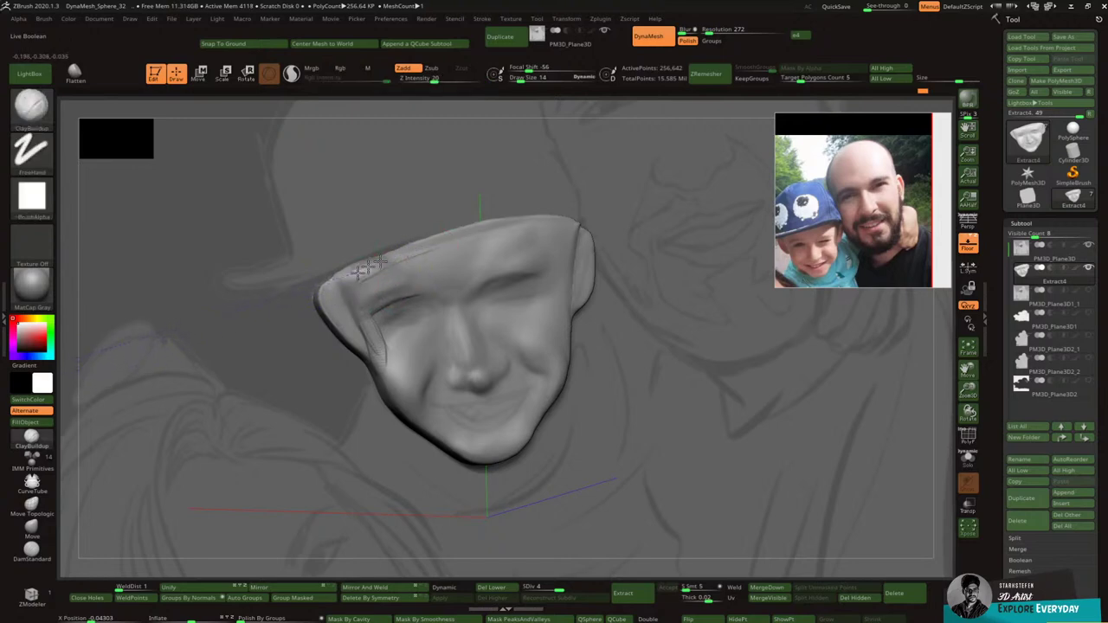
mouse_move(361, 269)
left_mouse_down()
mouse_move(465, 247)
mouse_move(455, 263)
left_mouse_up()
mouse_move(391, 282)
left_mouse_down()
mouse_move(472, 260)
mouse_move(408, 253)
mouse_move(449, 272)
mouse_move(379, 304)
left_mouse_up()
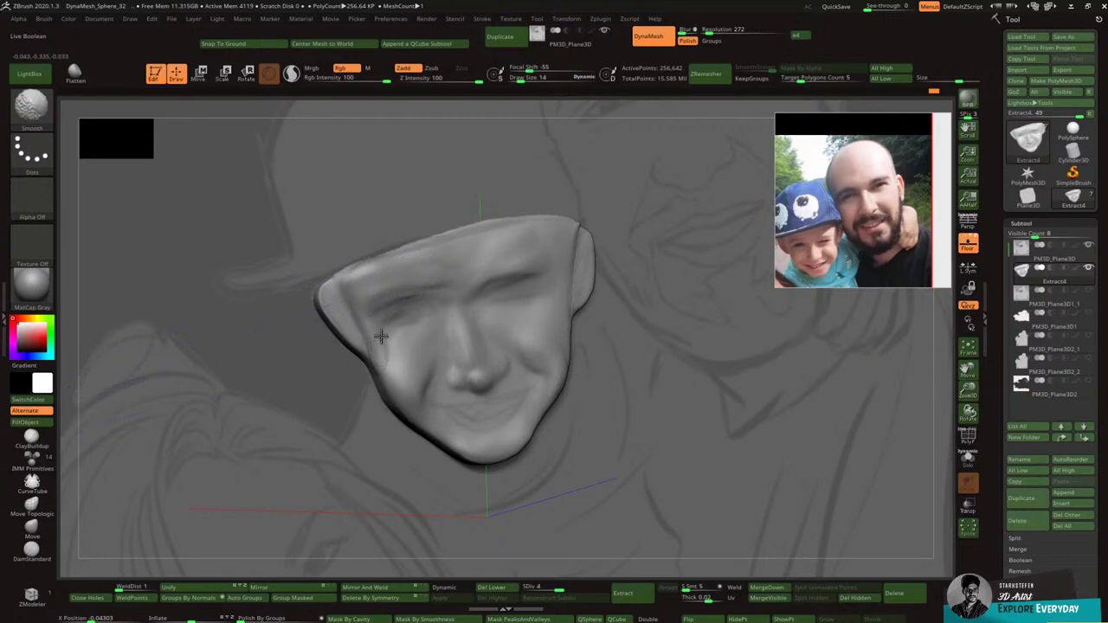
mouse_move(409, 423)
left_mouse_down()
mouse_move(512, 348)
mouse_move(425, 440)
left_mouse_up()
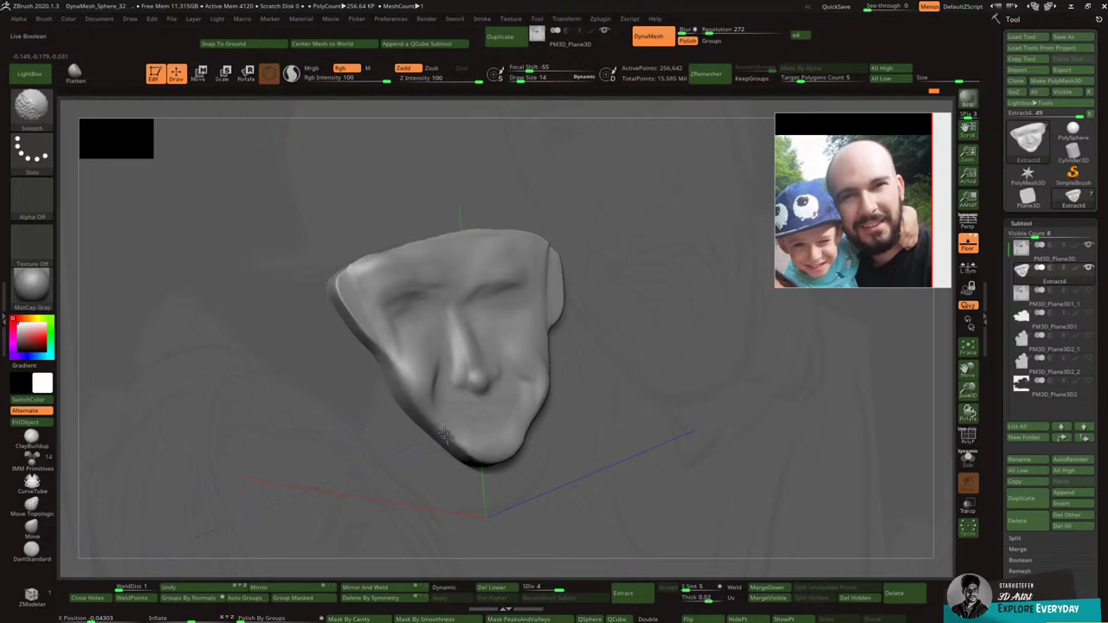
Step: Smooth the jaw and outer side edges of the face from oblique angles
left_click_drag(558, 356, 504, 376)
mouse_move(516, 395)
left_mouse_down("shift")
mouse_move(532, 411)
mouse_move(502, 321)
mouse_move(482, 425)
mouse_move(439, 435)
left_mouse_up("shift")
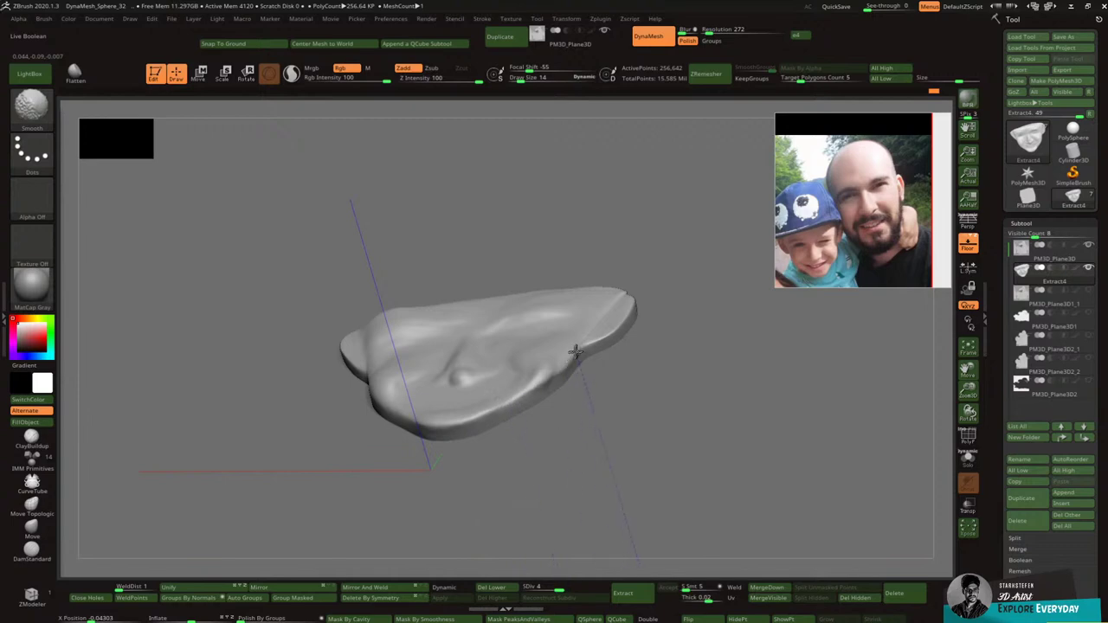
left_click_drag(575, 352, 589, 322, "shift")
mouse_move(655, 258)
left_mouse_down("shift")
mouse_move(670, 314)
mouse_move(730, 289)
mouse_move(735, 316)
left_mouse_up("shift")
Step: Switch to the Move Topological brush, set its draw size to 78 and reshape the side of the face near the ear
left_click_drag(968, 391, 968, 372)
mouse_move(969, 371)
left_mouse_down()
mouse_move(916, 360)
mouse_move(700, 383)
mouse_move(715, 357)
left_mouse_up()
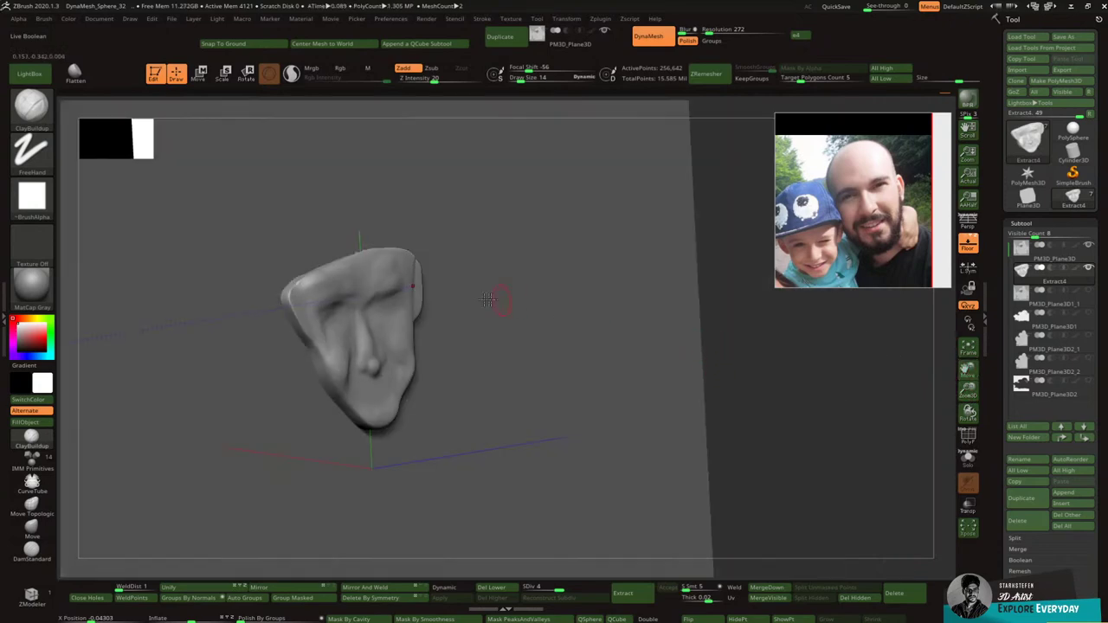
left_click(32, 111)
left_click(412, 129)
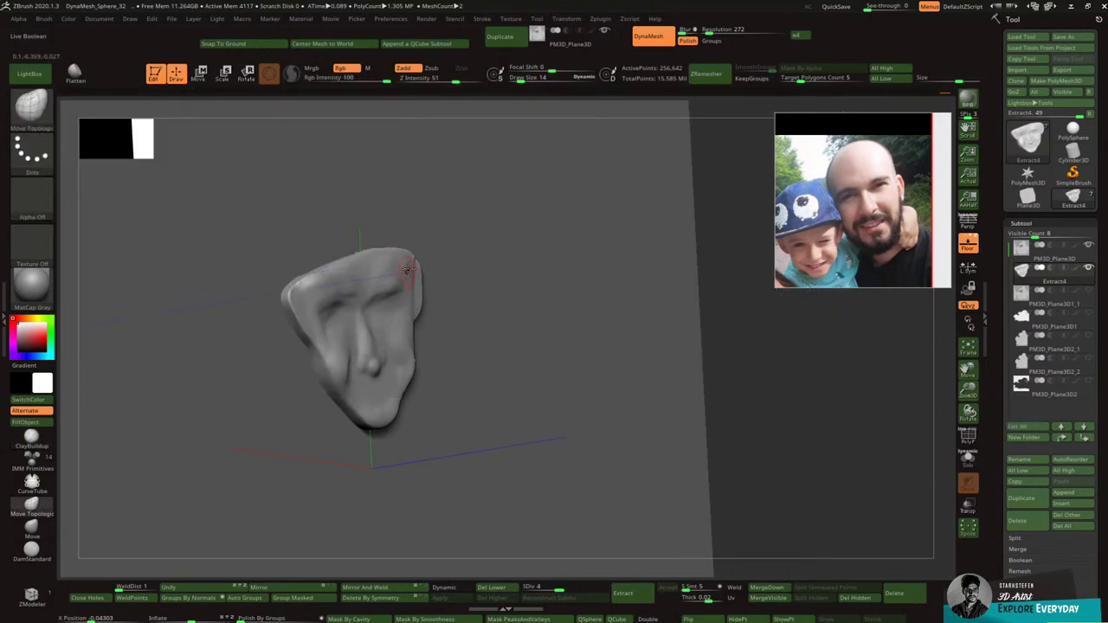
left_click_drag(433, 271, 466, 277)
key("]")
key("]")
key("]")
key("]")
key("]")
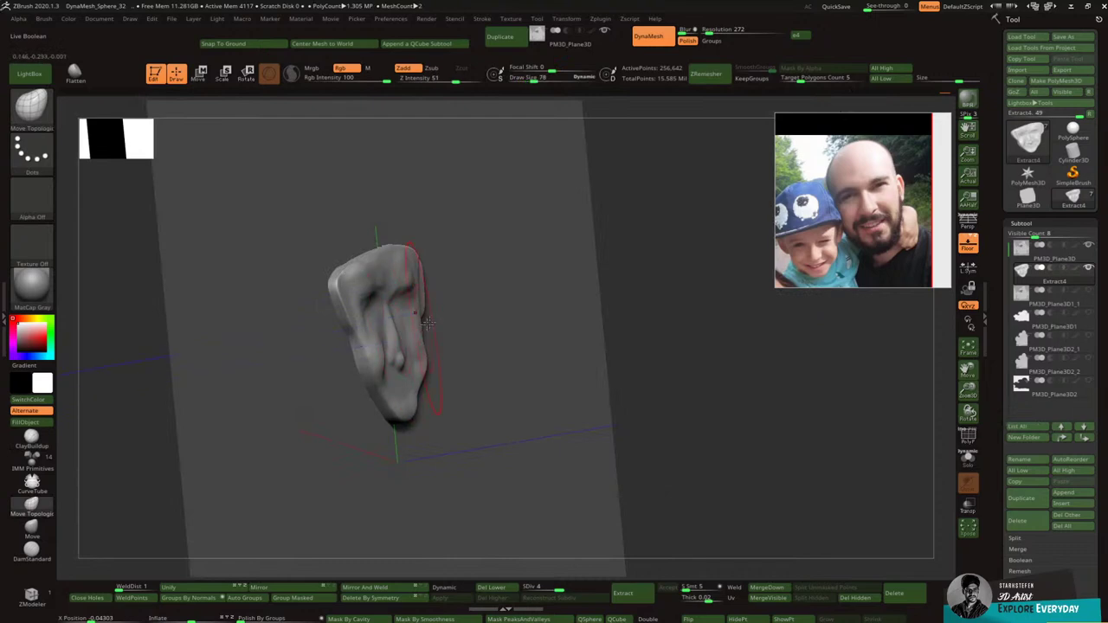
mouse_move(428, 323)
left_mouse_down()
mouse_move(437, 331)
mouse_move(423, 341)
mouse_move(443, 378)
left_mouse_up()
Step: Reshape the depth of the cheeks and forehead with the Move Topological brush at draw size 78
mouse_move(483, 328)
left_mouse_down()
mouse_move(284, 373)
mouse_move(321, 293)
mouse_move(291, 313)
left_mouse_up()
mouse_move(322, 285)
right_mouse_down()
mouse_move(369, 240)
mouse_move(341, 265)
right_mouse_up()
left_click_drag(316, 293, 326, 285)
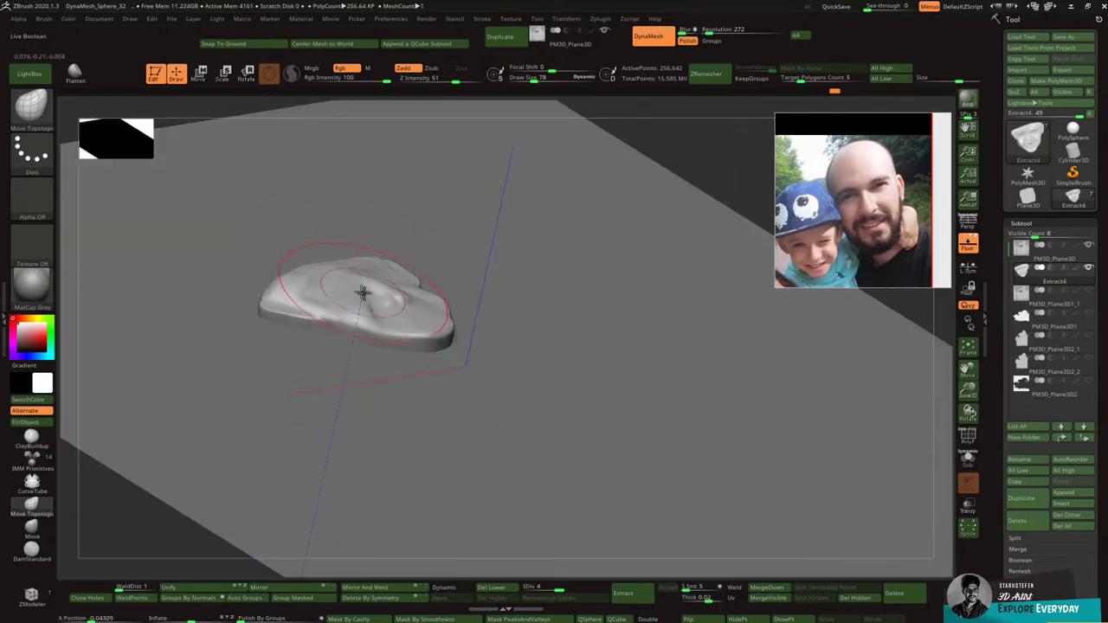
mouse_move(388, 275)
right_mouse_down()
mouse_move(349, 269)
mouse_move(329, 280)
right_mouse_up()
left_click_drag(331, 284, 334, 261)
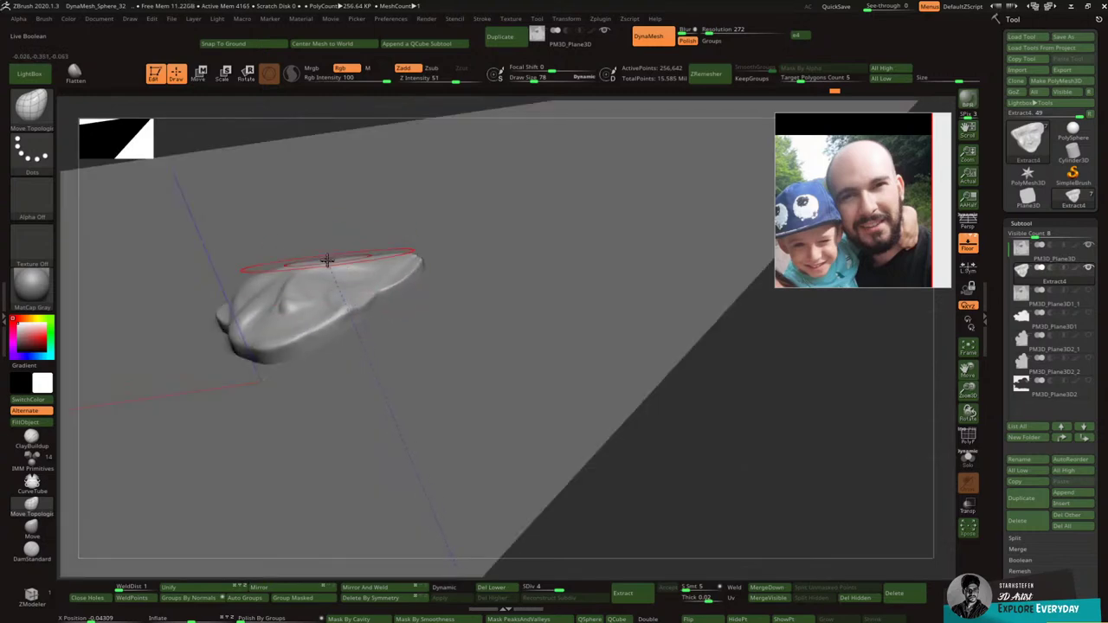
right_click_drag(347, 263, 389, 288, "shift")
mouse_move(389, 288)
left_mouse_down()
mouse_move(445, 297)
mouse_move(436, 278)
mouse_move(421, 299)
mouse_move(415, 382)
mouse_move(412, 367)
left_mouse_up()
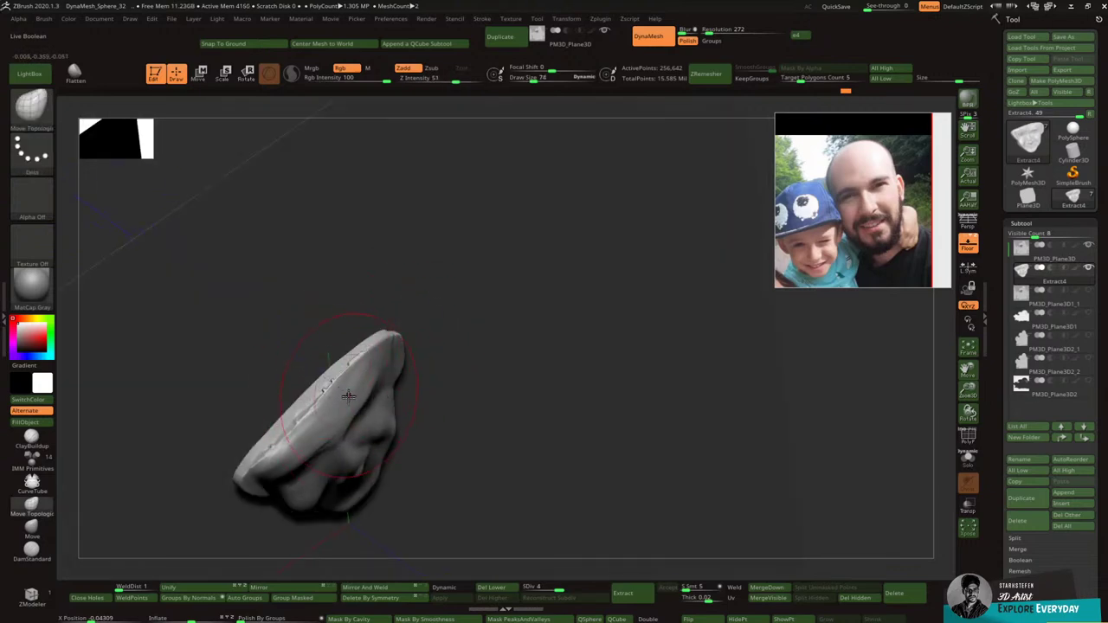
Step: Adjust the forehead's upper edge with Move Topological, reducing the draw size to 50
left_click_drag(344, 392, 355, 403)
left_click_drag(360, 360, 367, 368)
left_click_drag(328, 400, 320, 424)
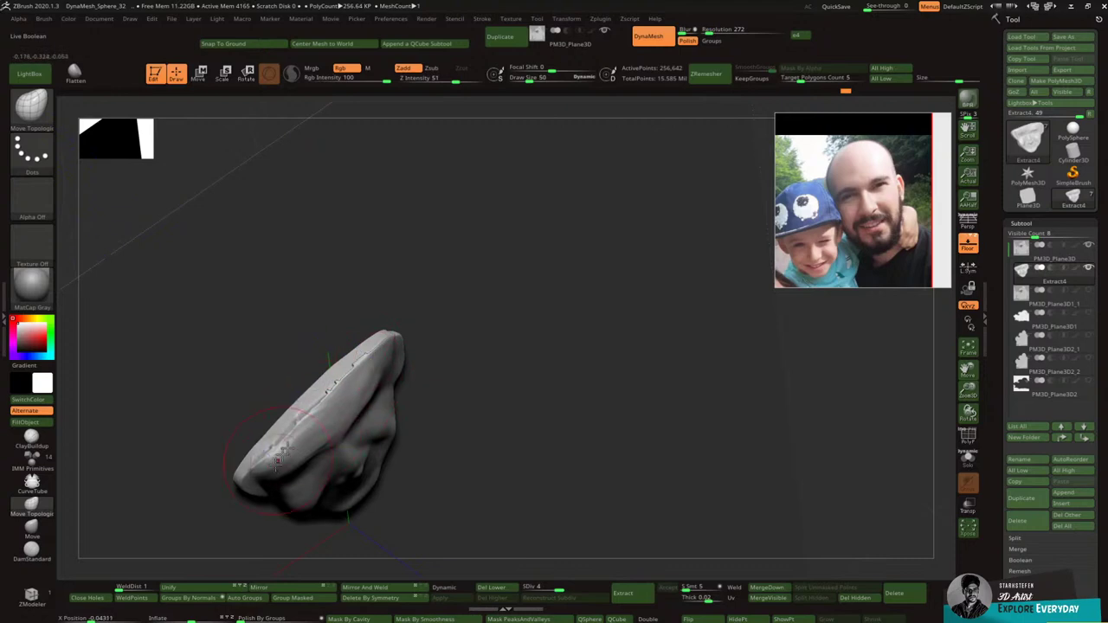
Step: Reduce the draw size to 30 and smooth the cheek and the side of the face near the ear
mouse_move(270, 367)
left_mouse_down()
mouse_move(311, 337)
mouse_move(374, 357)
mouse_move(407, 346)
mouse_move(444, 298)
left_mouse_up()
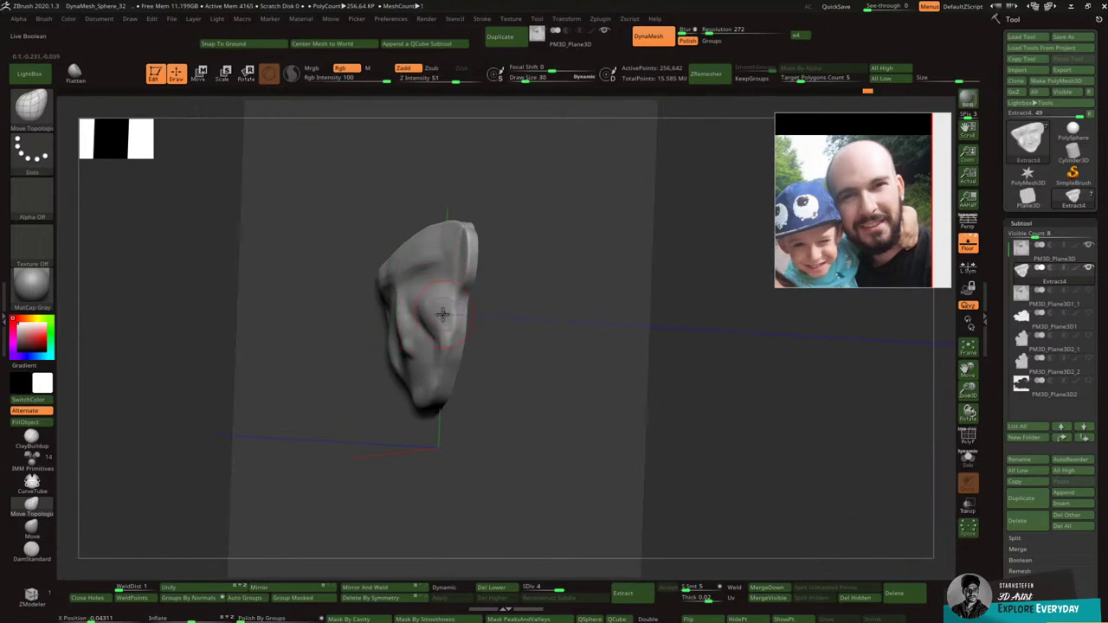
key("shift")
mouse_move(442, 333)
left_mouse_down("shift")
mouse_move(447, 322)
mouse_move(446, 344)
left_mouse_up("shift")
right_click_drag(452, 314, 479, 304, "shift")
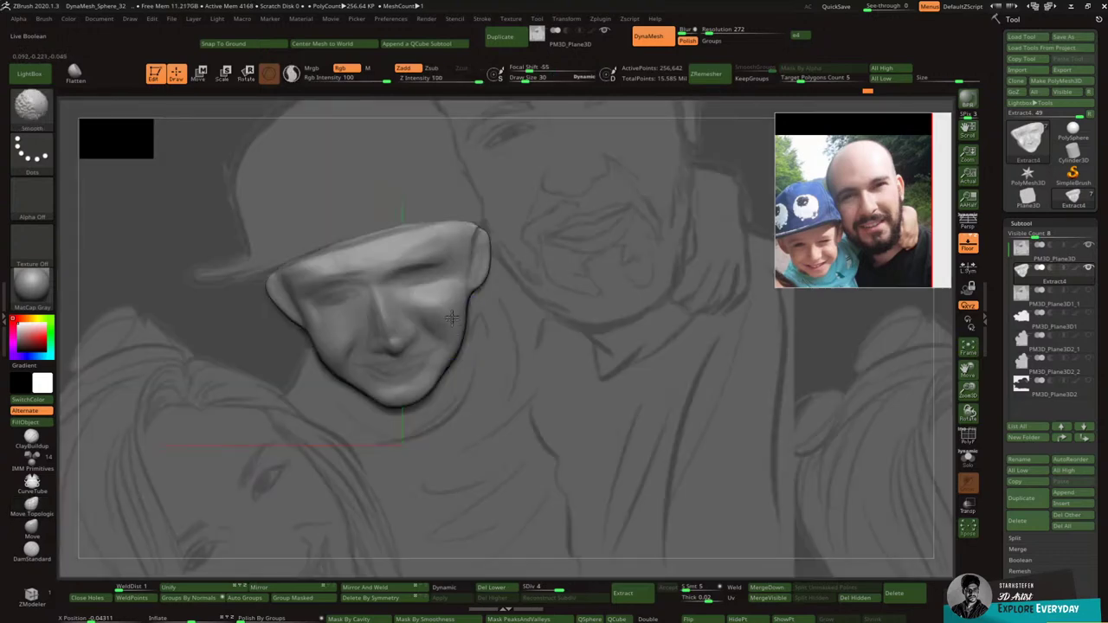
left_click_drag(453, 319, 426, 309, "shift")
mouse_move(437, 305)
right_mouse_down()
mouse_move(487, 279)
mouse_move(453, 284)
right_mouse_up()
Step: Duplicate the PM3D_Plane3D subtool, isolate the original plane with Solo and clear its mask
left_click_drag(964, 392, 919, 378)
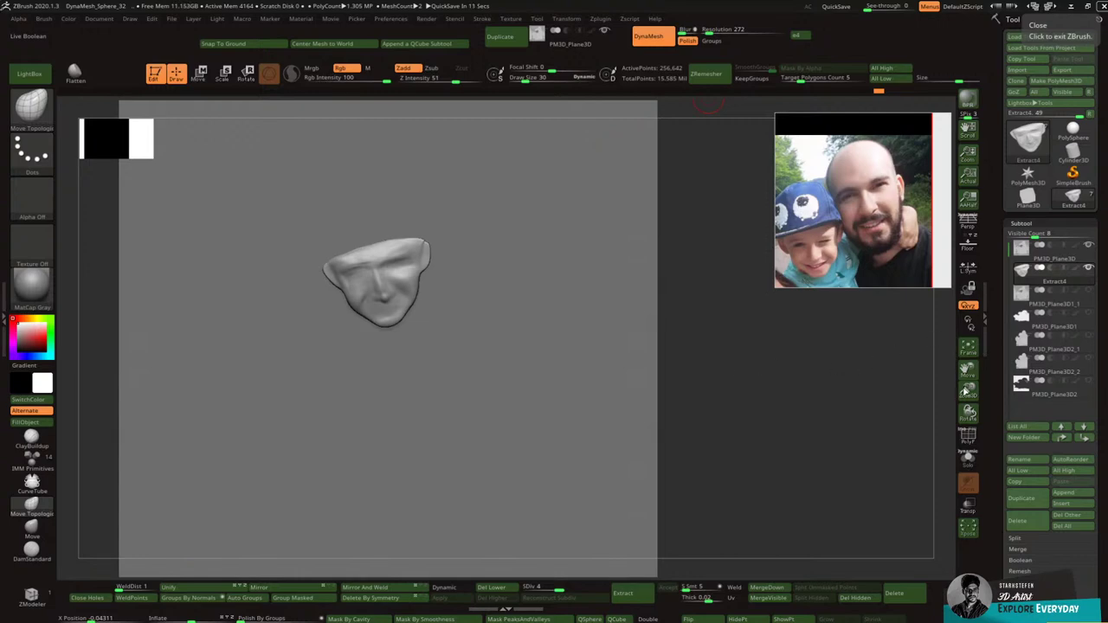
mouse_move(966, 391)
left_mouse_down()
mouse_move(977, 411)
mouse_move(995, 380)
mouse_move(990, 356)
left_mouse_up()
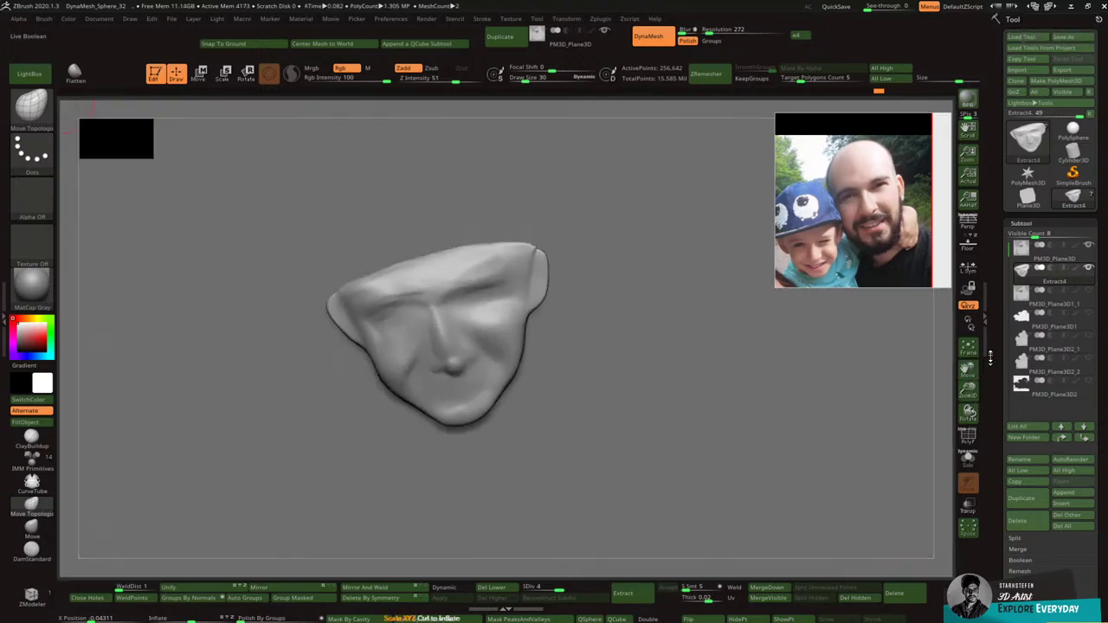
left_click(1080, 258)
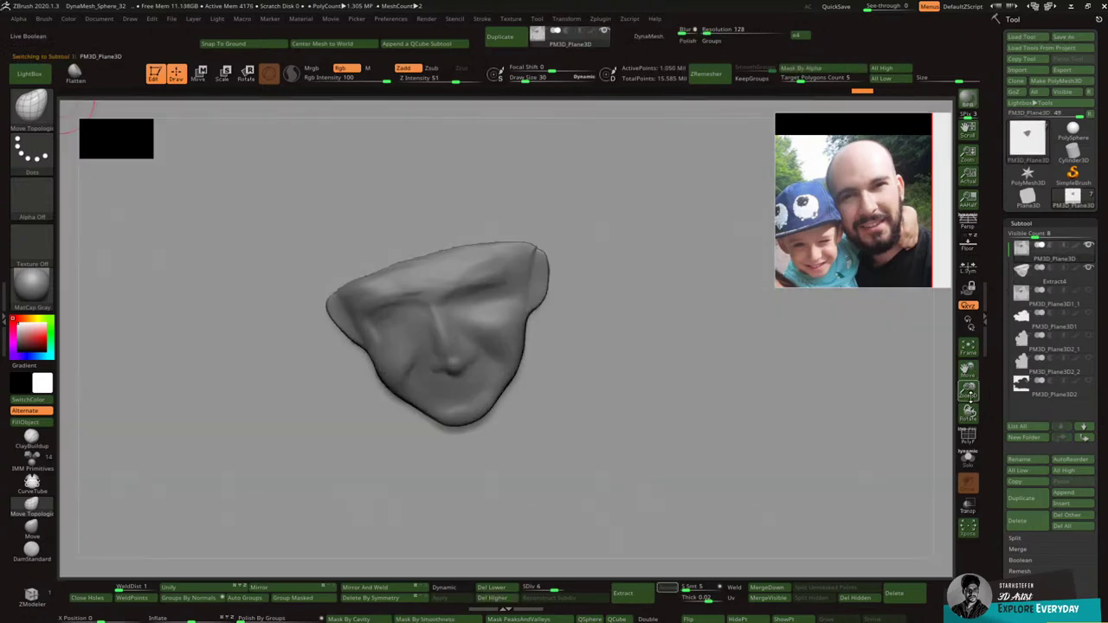
left_click_drag(861, 401, 886, 403, "ctrl")
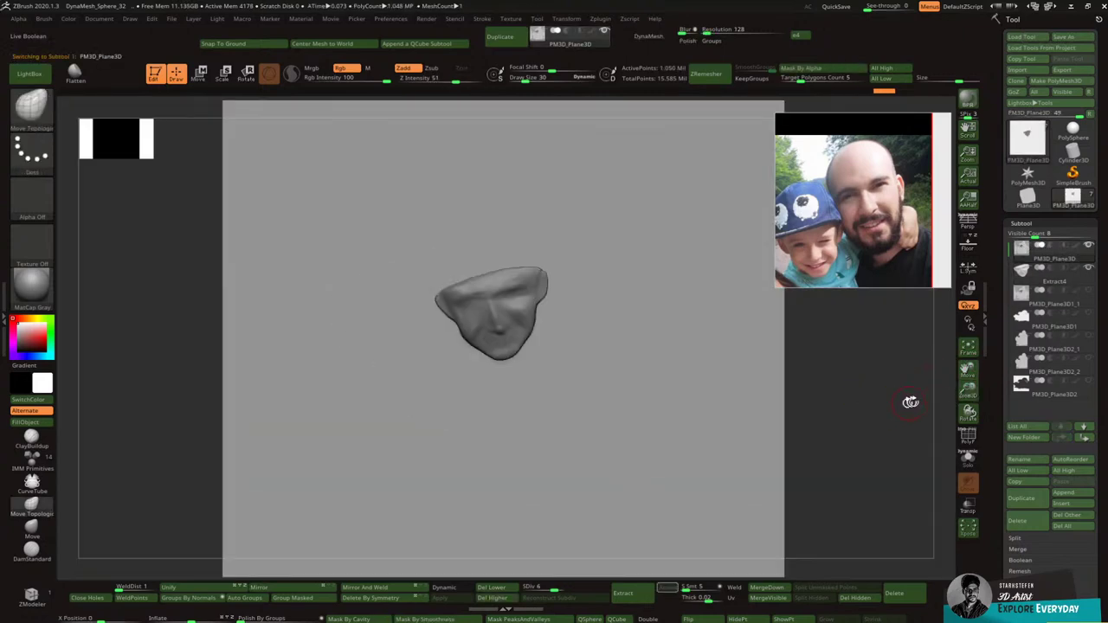
left_click(1021, 499)
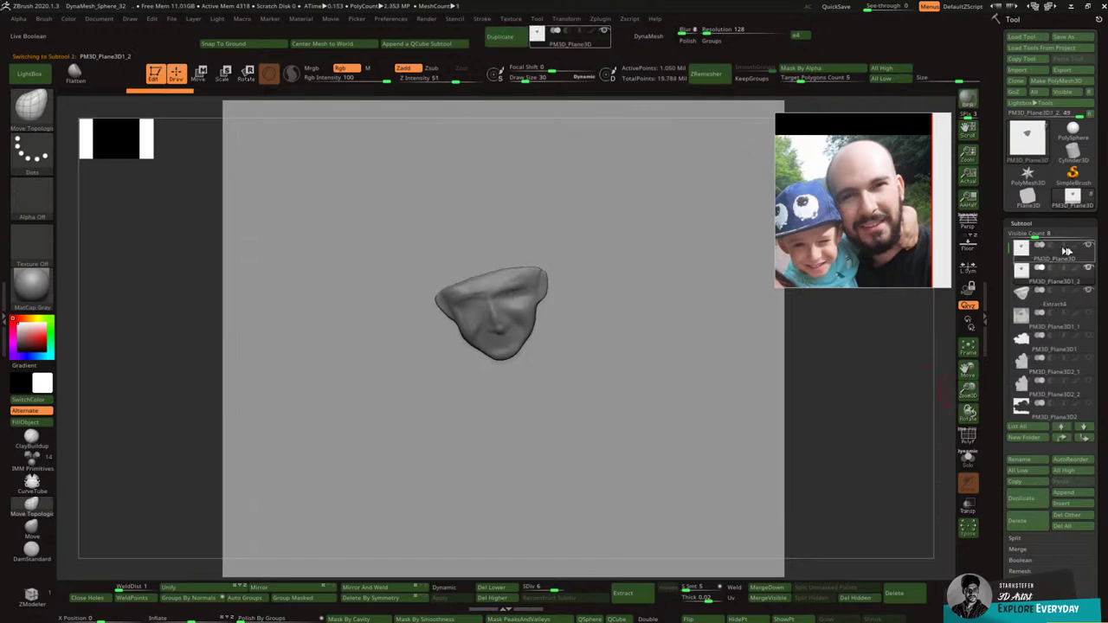
left_click(969, 459)
key("ctrl")
left_click_drag(922, 471, 933, 481, "ctrl")
Step: Turn on the floor reference sketch and mask the outline of the boy's cap with MaskPen at draw size 9
left_click_drag(967, 391, 967, 430)
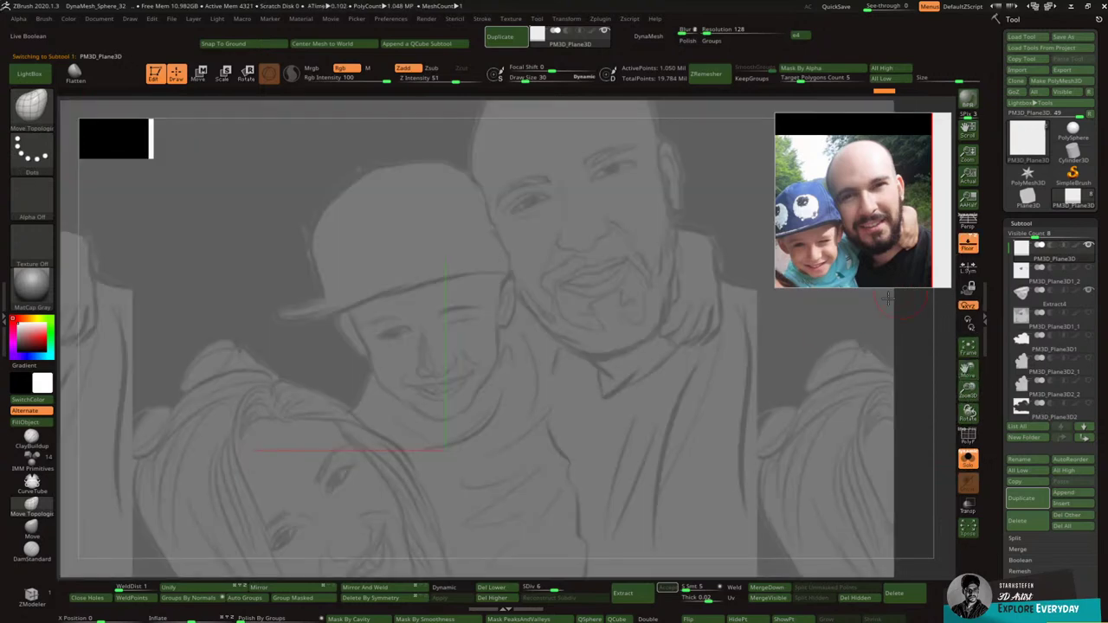
left_click(968, 244)
key("[")
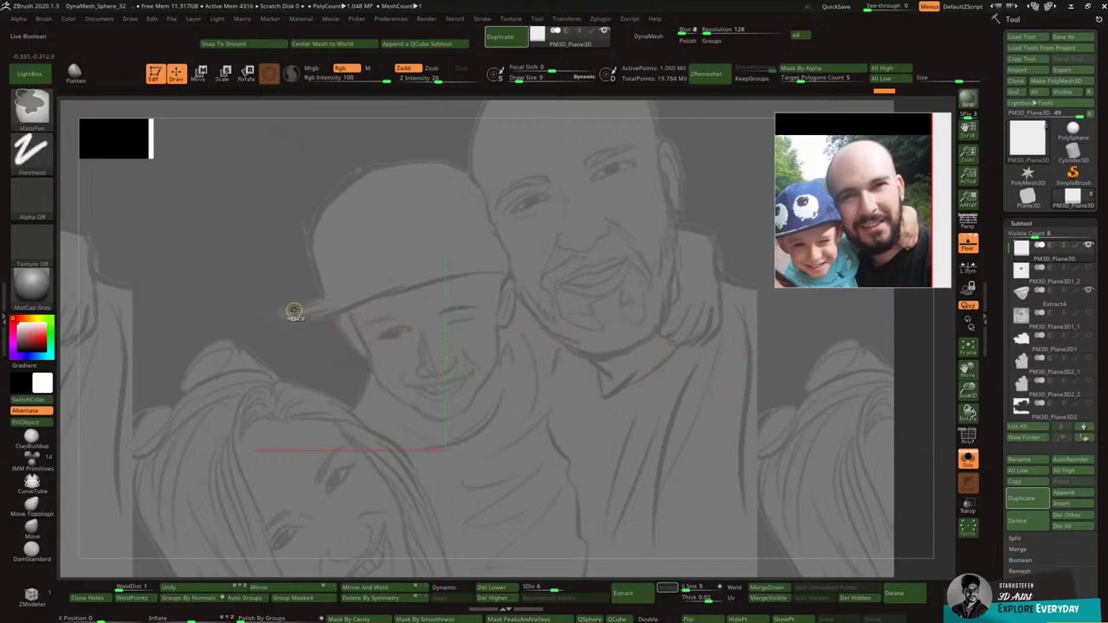
mouse_move(279, 317)
left_mouse_down("ctrl")
mouse_move(506, 259)
mouse_move(306, 318)
mouse_move(311, 300)
mouse_move(394, 277)
left_mouse_up("ctrl")
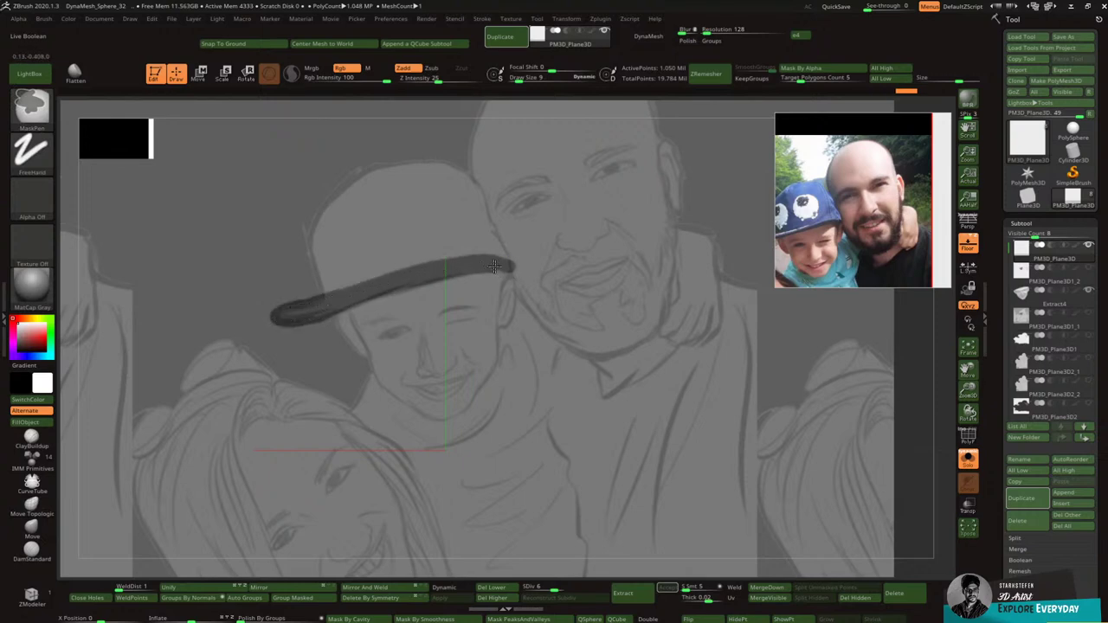
left_click_drag(494, 265, 508, 260, "ctrl")
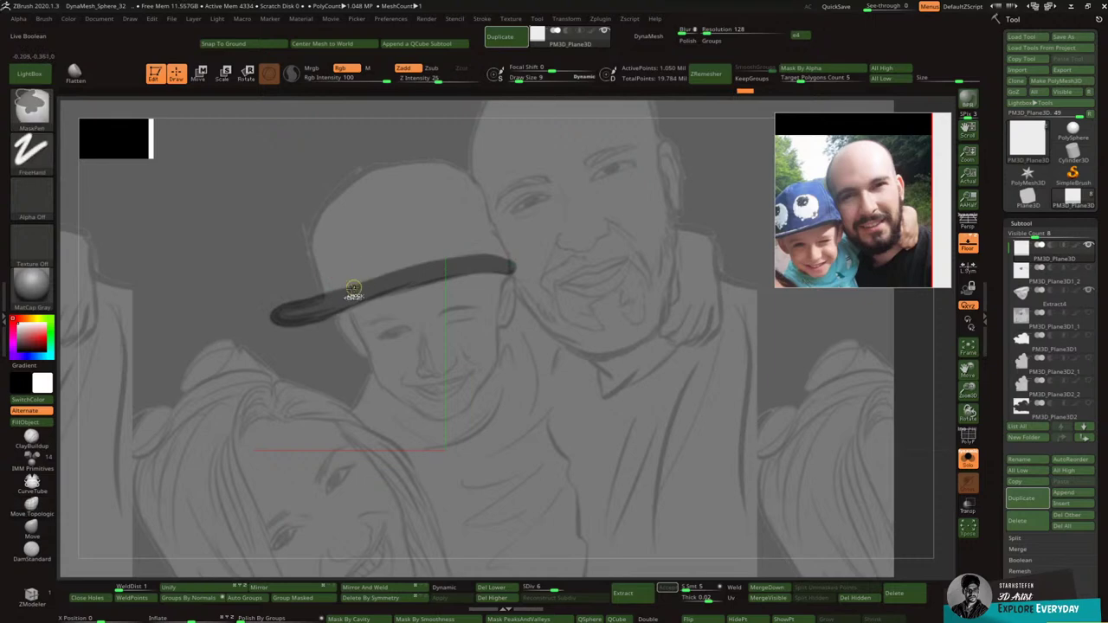
mouse_move(329, 303)
left_mouse_down("ctrl")
mouse_move(314, 251)
mouse_move(317, 207)
mouse_move(368, 171)
mouse_move(437, 161)
mouse_move(483, 192)
mouse_move(514, 250)
left_mouse_up("ctrl")
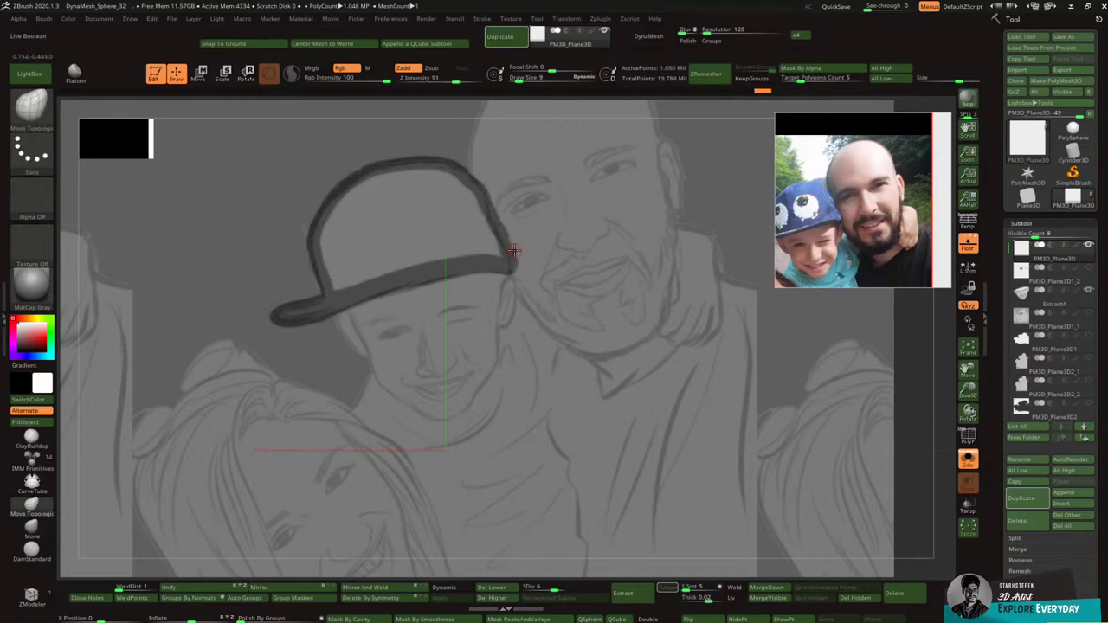
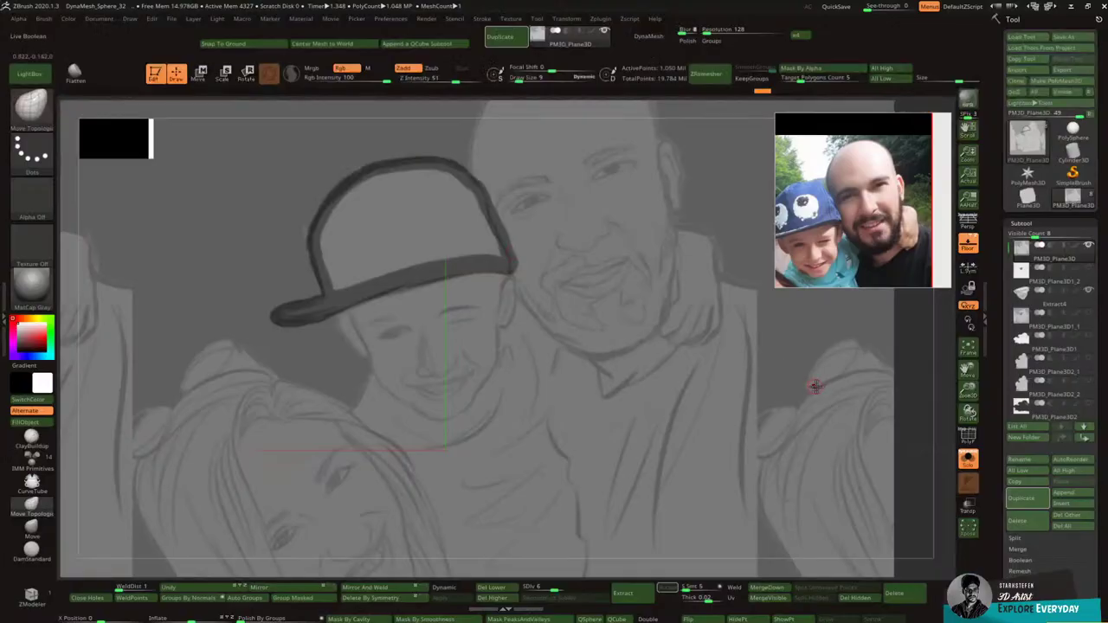
left_click_drag(968, 406, 961, 384)
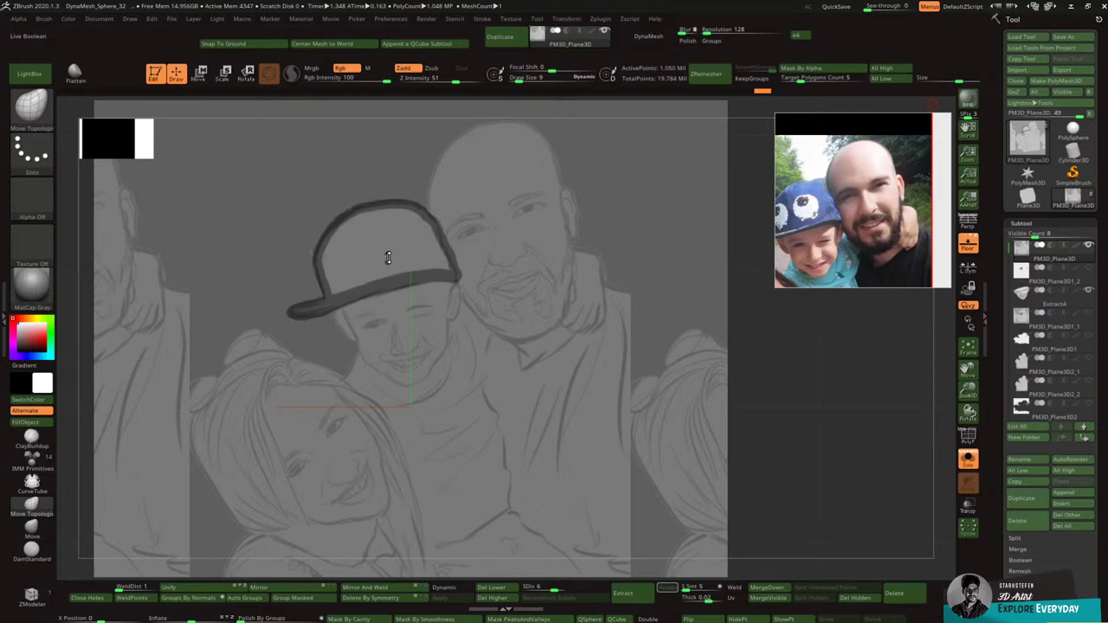
Step: Fill in the cap's mask and extract it as a new subtool with thickness 0.02 and smoothing 5
mouse_move(349, 286)
left_mouse_down("ctrl")
mouse_move(364, 239)
mouse_move(328, 273)
mouse_move(360, 230)
mouse_move(407, 260)
mouse_move(391, 265)
mouse_move(432, 247)
mouse_move(386, 217)
mouse_move(361, 220)
left_mouse_up("ctrl")
key("ctrl")
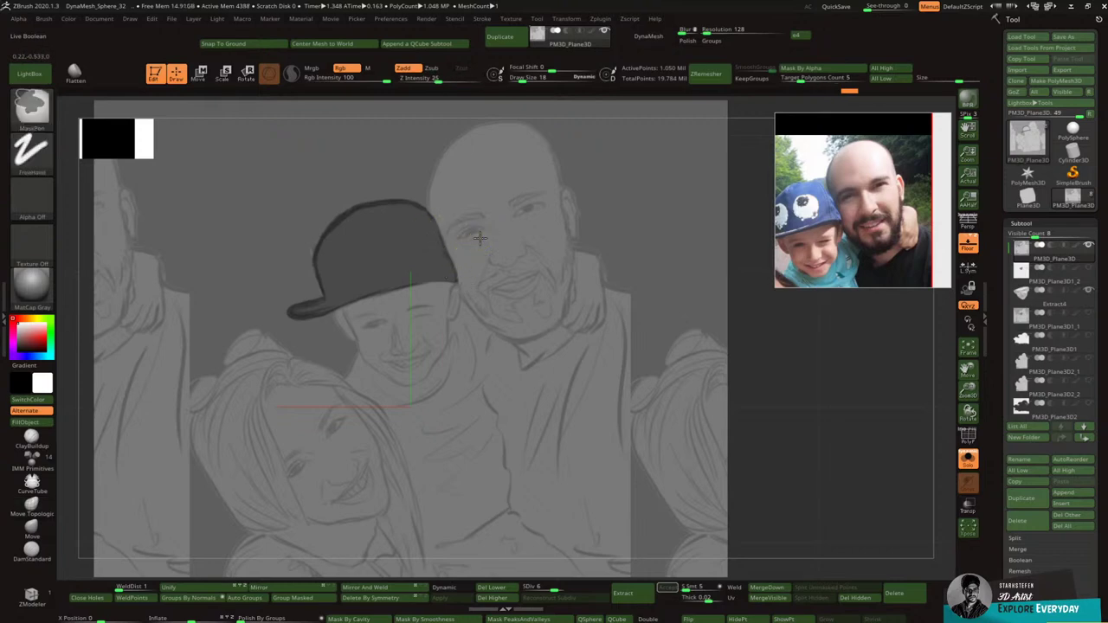
left_click(639, 594)
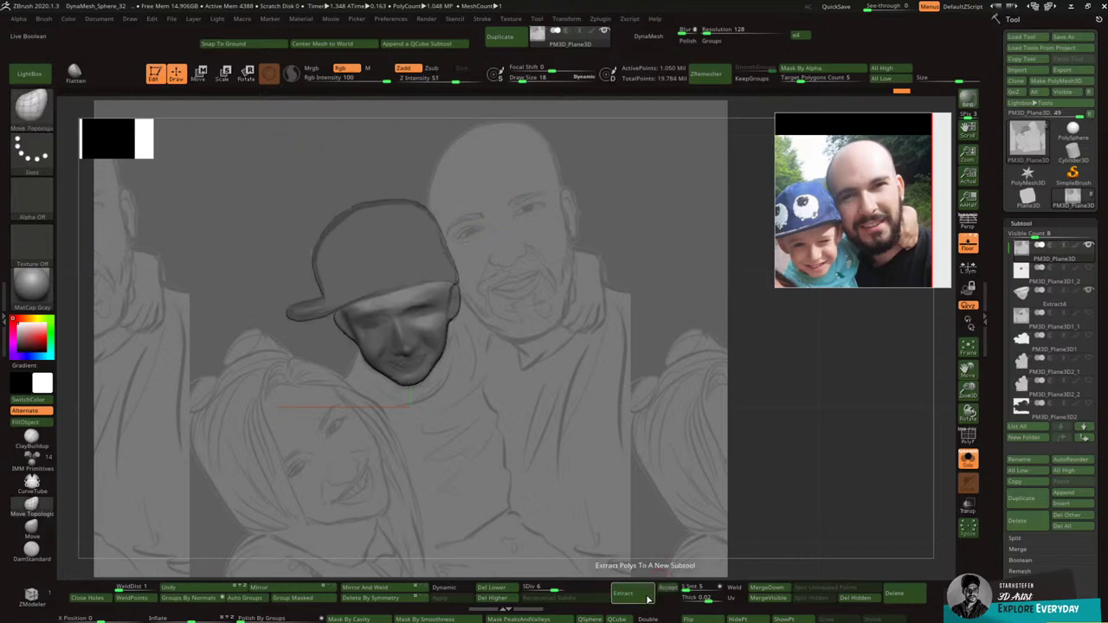
left_click(672, 588)
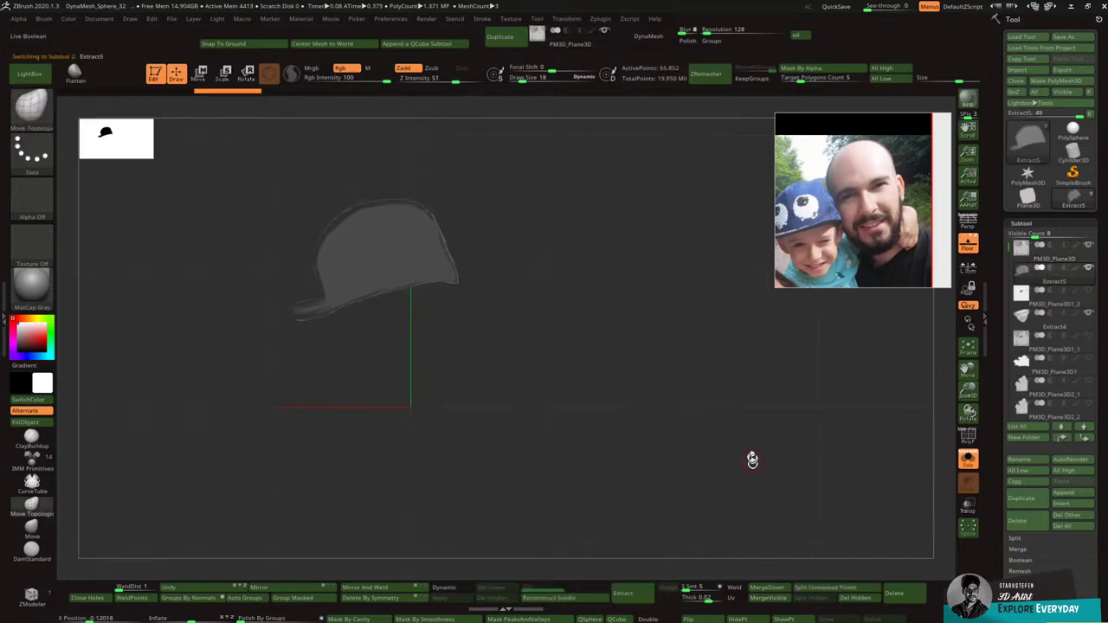
mouse_move(749, 457)
left_mouse_down()
mouse_move(774, 455)
mouse_move(748, 451)
left_mouse_up()
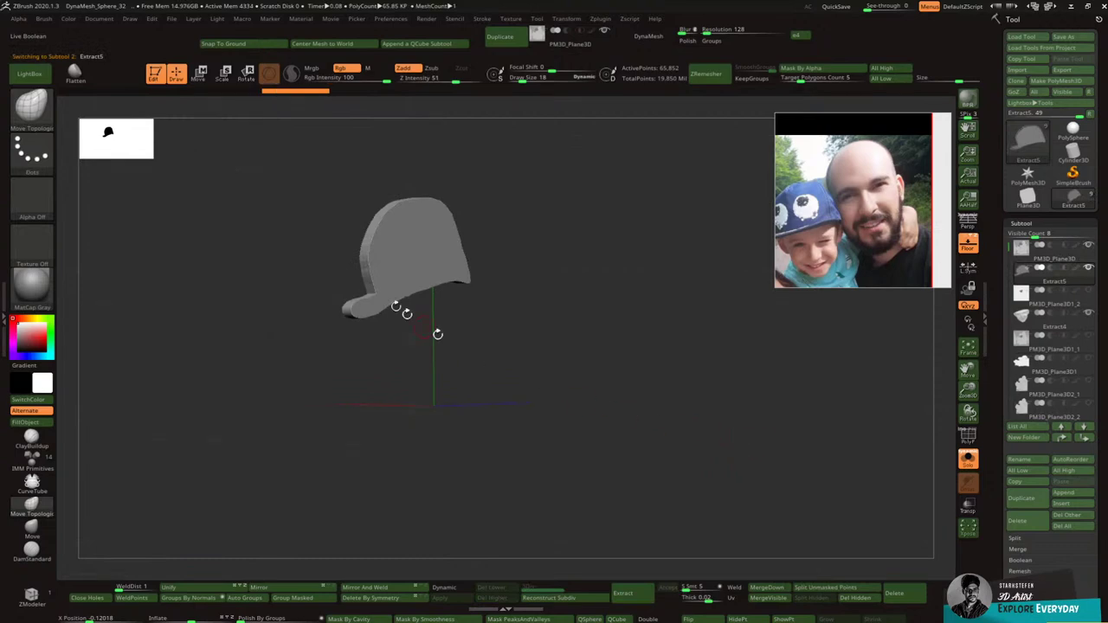
Step: Hide the floor sketch, unlock the transform gizmo, place it at the cap's centre tilted along the brim, and lock it again
left_click(199, 74)
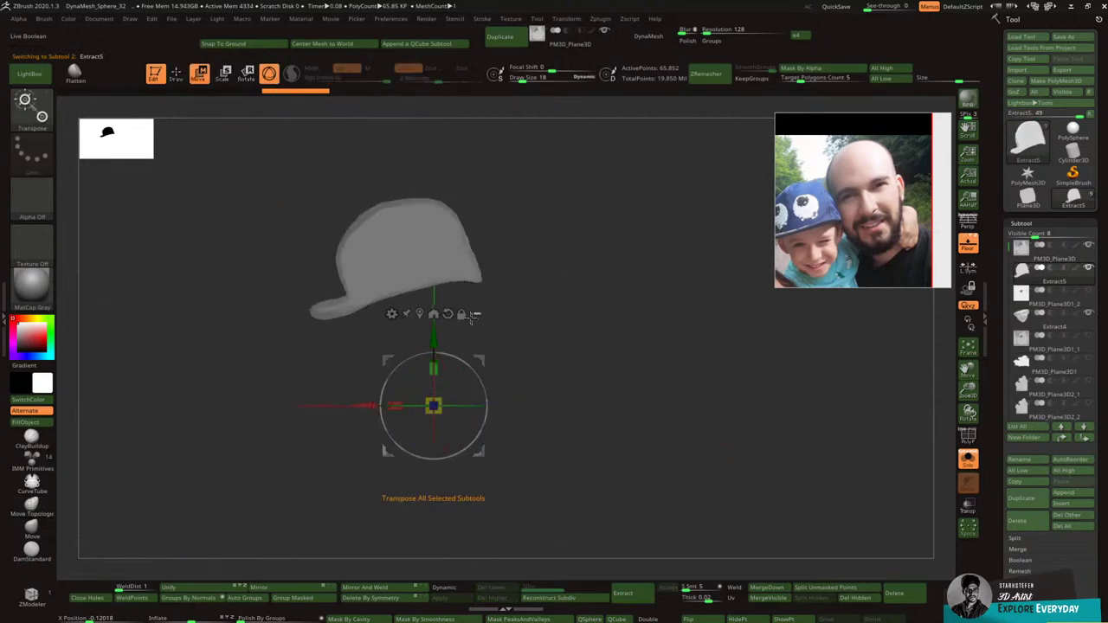
left_click(461, 314)
mouse_move(481, 315)
left_mouse_down()
mouse_move(453, 231)
mouse_move(477, 312)
left_mouse_up()
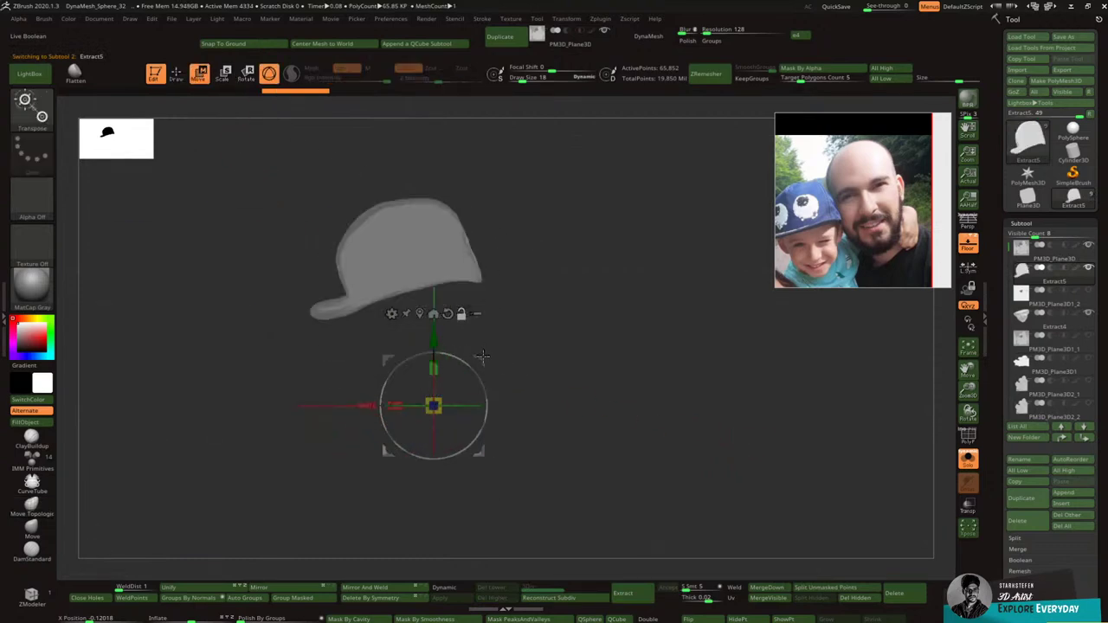
mouse_move(483, 356)
left_mouse_down()
mouse_move(476, 301)
mouse_move(489, 348)
left_mouse_up()
left_click(968, 247)
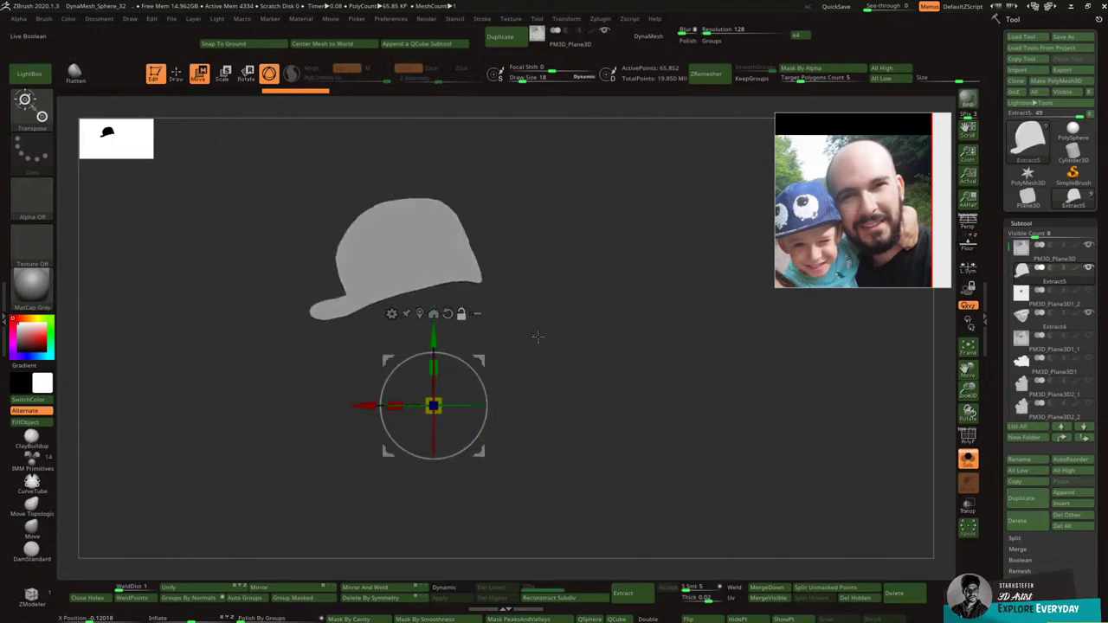
left_click_drag(482, 358, 417, 208)
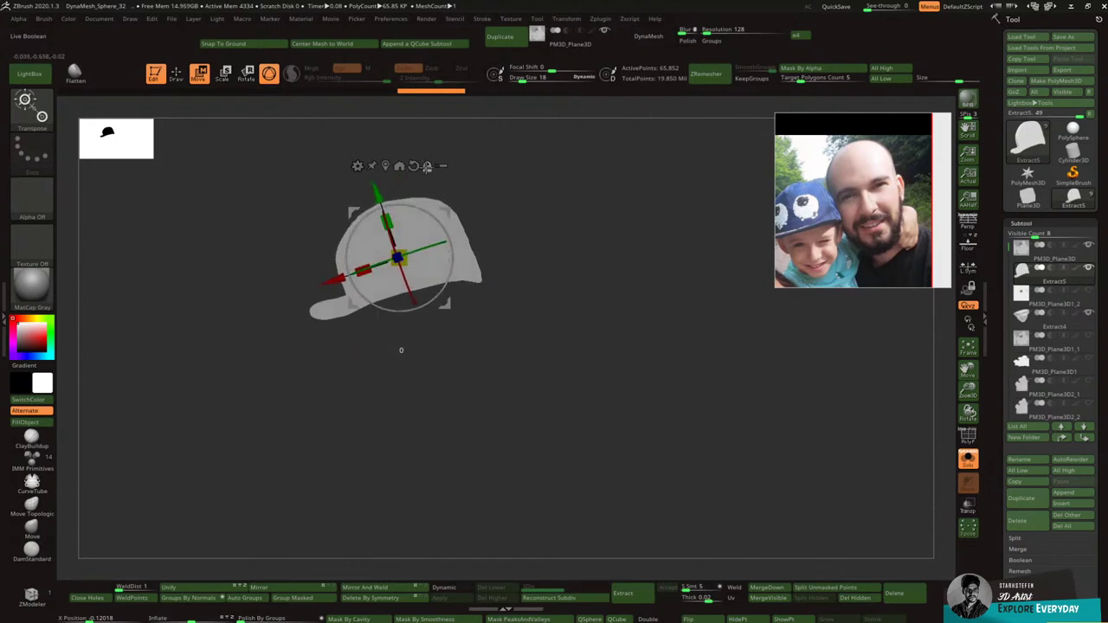
left_click_drag(480, 174, 507, 196)
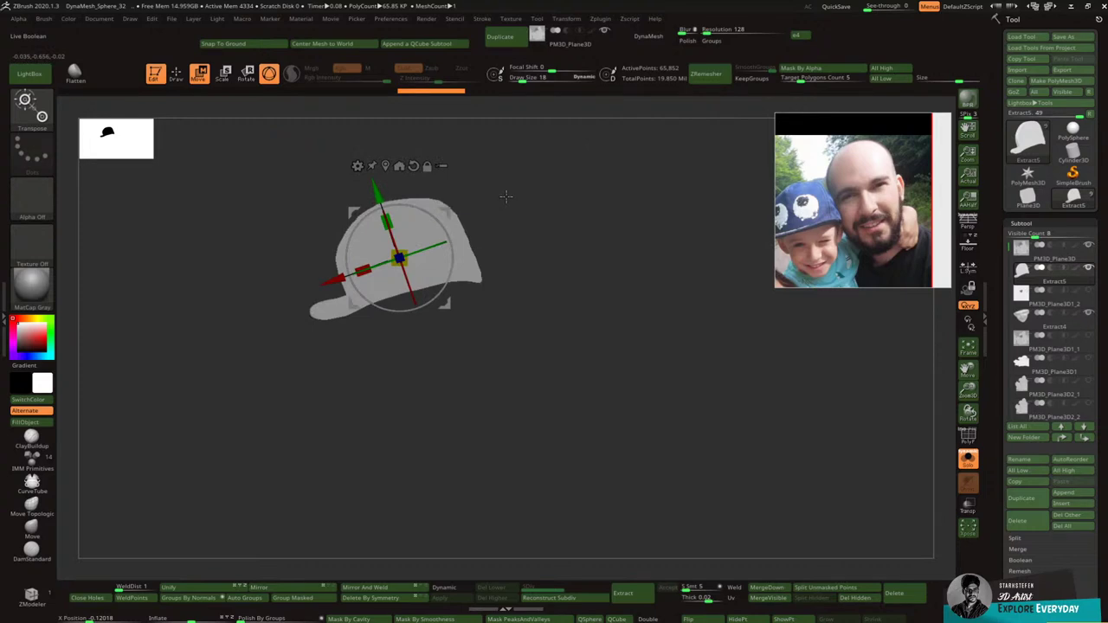
Step: Add a cage deformer to the cap and pull its lower middle control points forward in side view
left_click(356, 166)
left_click(562, 209)
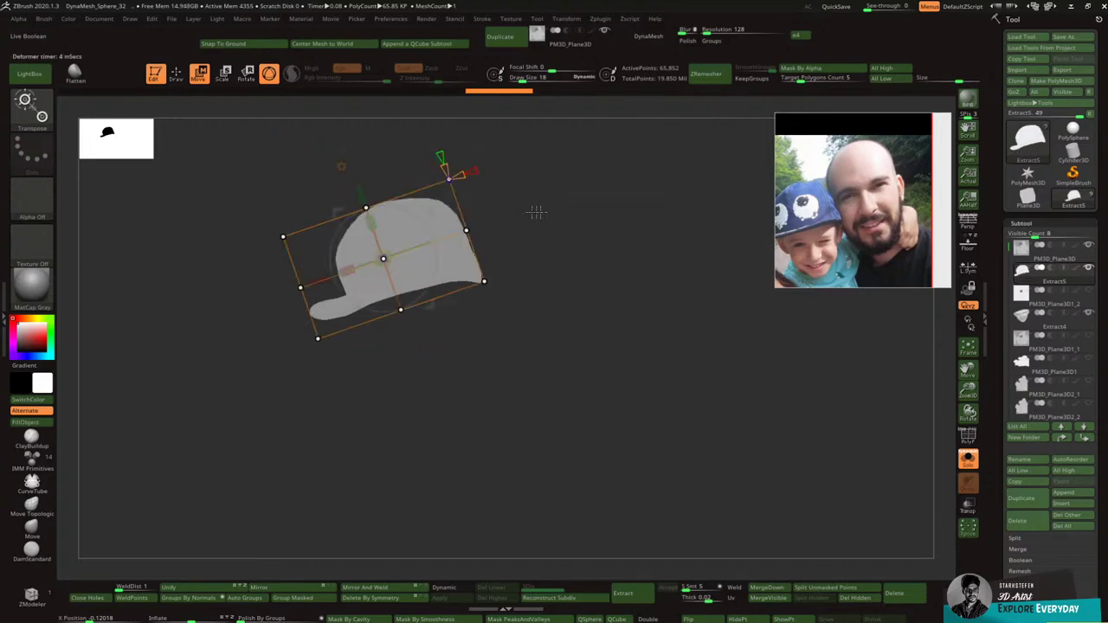
left_click_drag(495, 213, 574, 201)
left_click_drag(533, 349, 385, 280)
left_click_drag(487, 284, 520, 288)
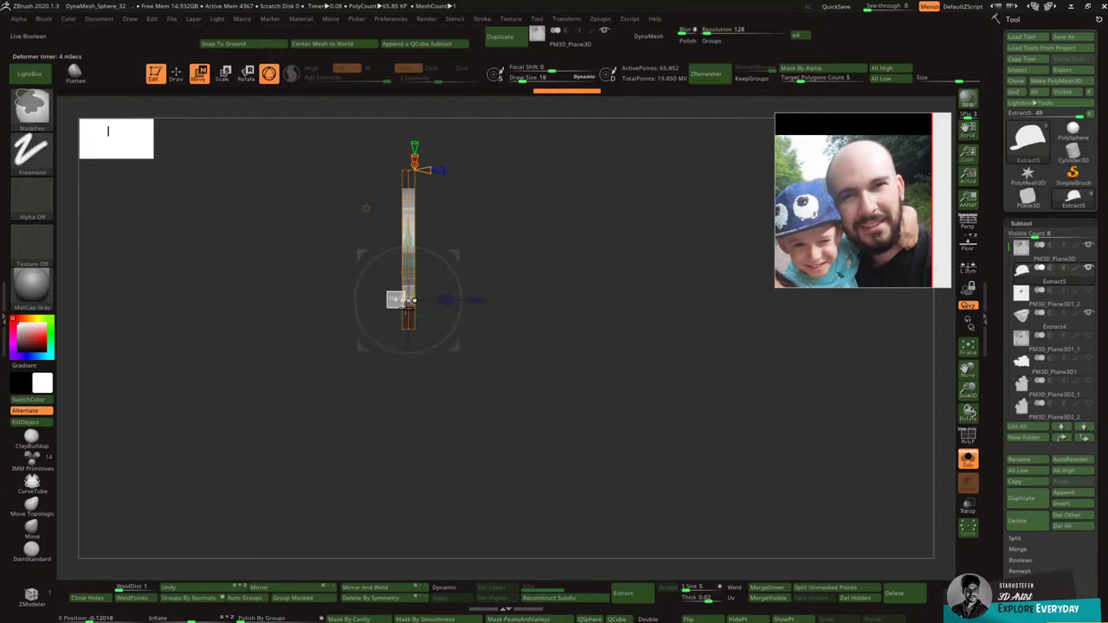
left_click_drag(405, 309, 457, 312, "ctrl")
key("ctrl+z")
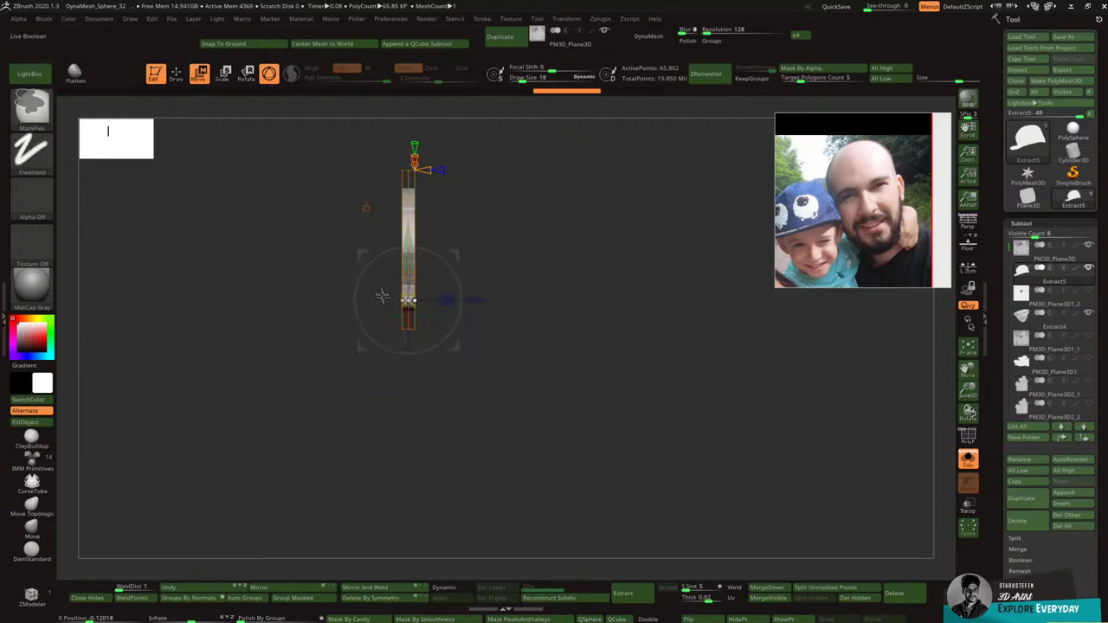
left_click_drag(405, 312, 407, 315, "ctrl")
left_click_drag(485, 300, 490, 301)
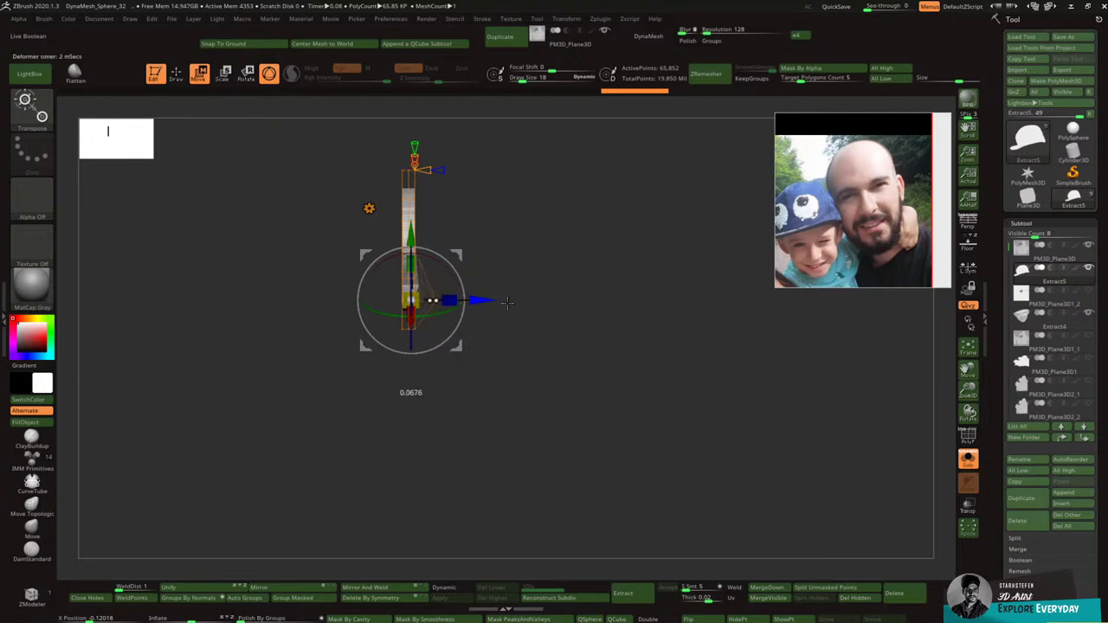
left_click_drag(503, 302, 504, 302)
left_click_drag(529, 281, 566, 270)
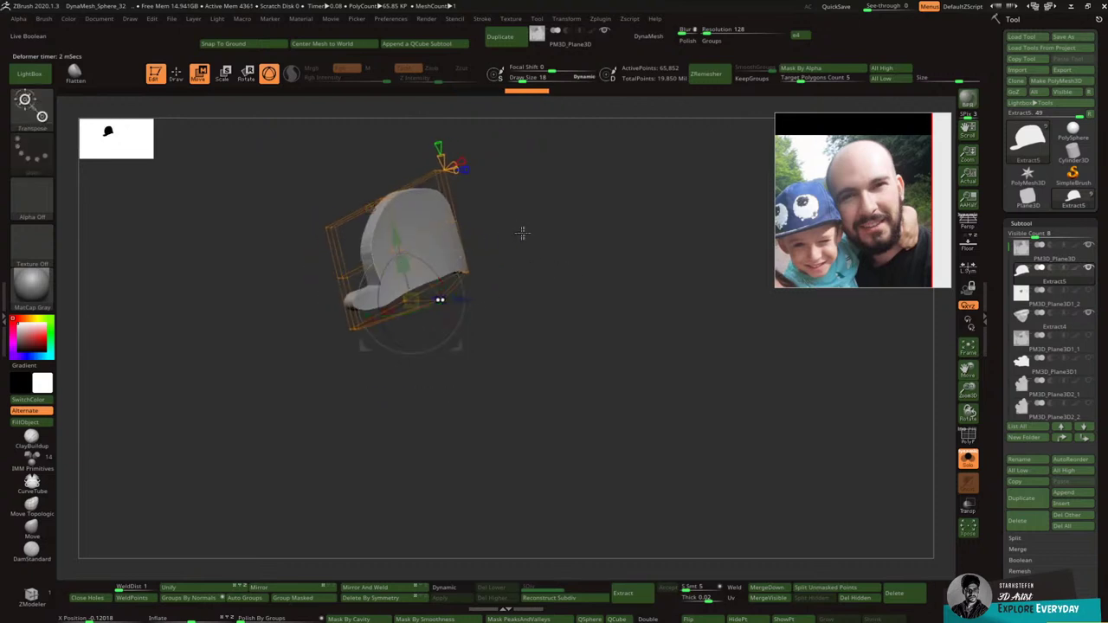
Step: Pull the cage's central control points outward to bulge the cap's crown, and accept the deformation
mouse_move(479, 245)
left_mouse_down()
mouse_move(527, 248)
mouse_move(509, 204)
mouse_move(478, 244)
left_mouse_up()
left_click_drag(398, 250, 414, 249, "ctrl")
left_click_drag(534, 246, 563, 248)
left_click_drag(396, 249, 560, 252, "ctrl")
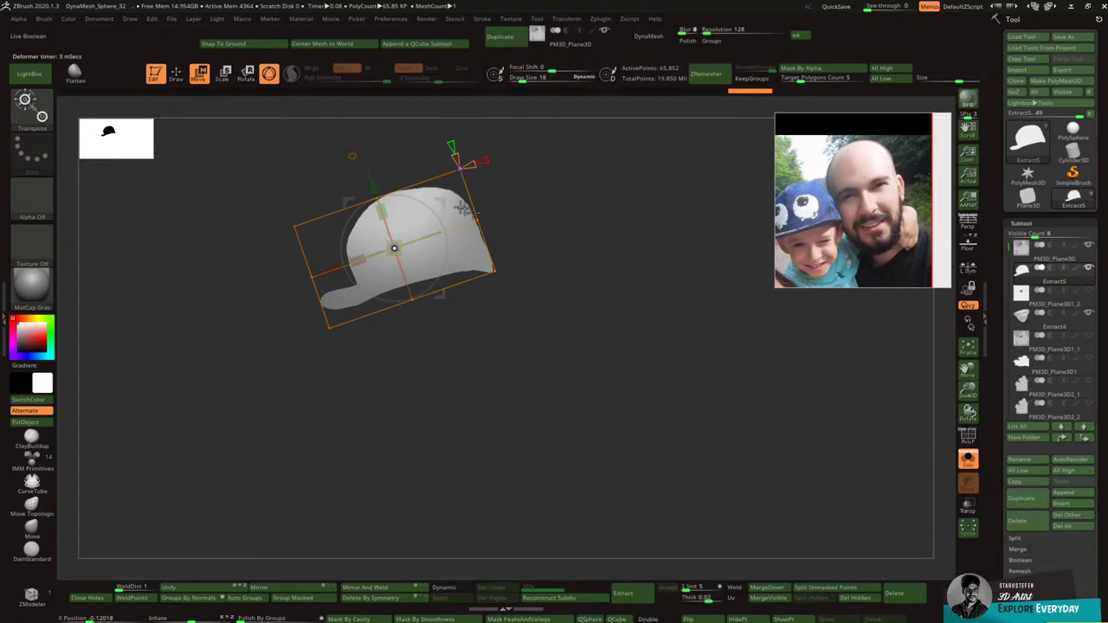
left_click(354, 156)
left_click(516, 158)
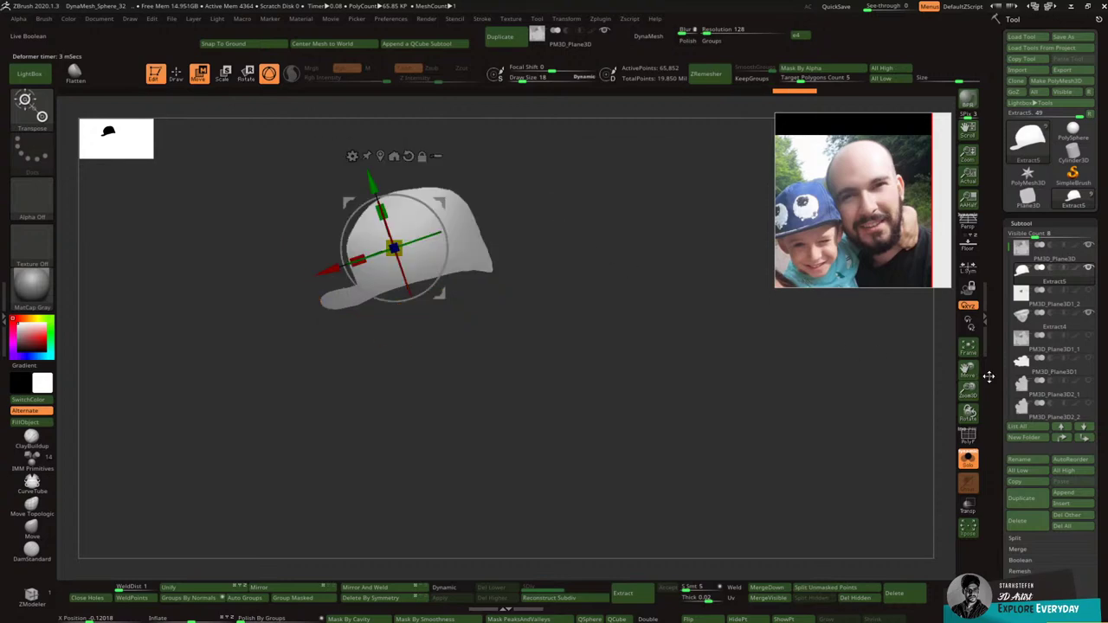
Step: Exit Solo, return to Draw mode and briefly display the cap's wireframe with PolyFrame
left_click_drag(970, 389, 974, 413)
left_click_drag(969, 370, 972, 470)
left_click(971, 459)
left_click(971, 440)
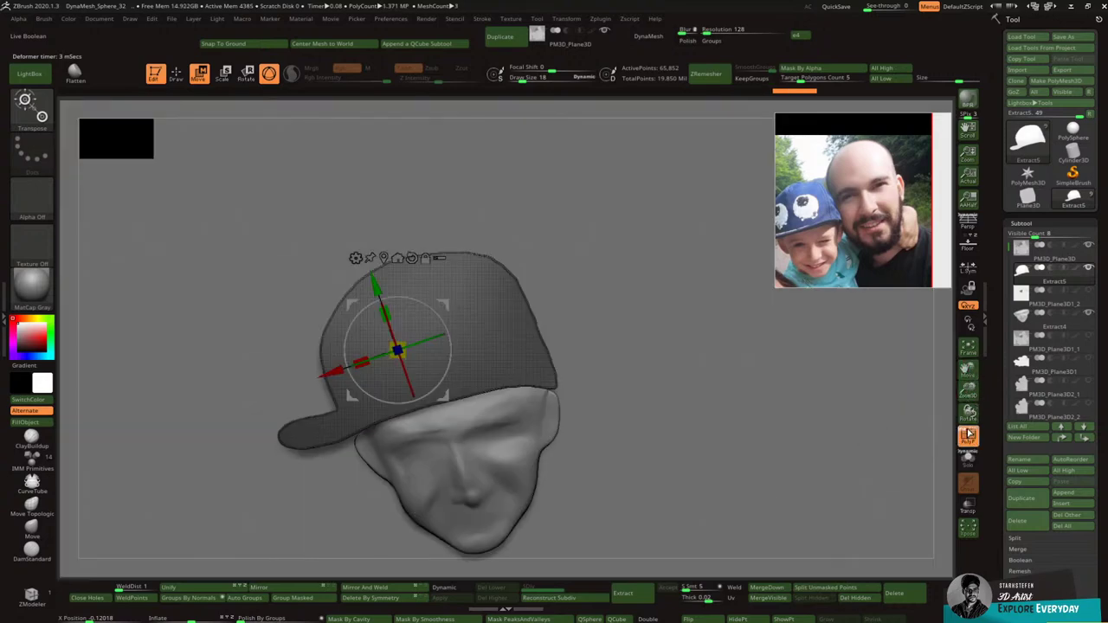
left_click(182, 80)
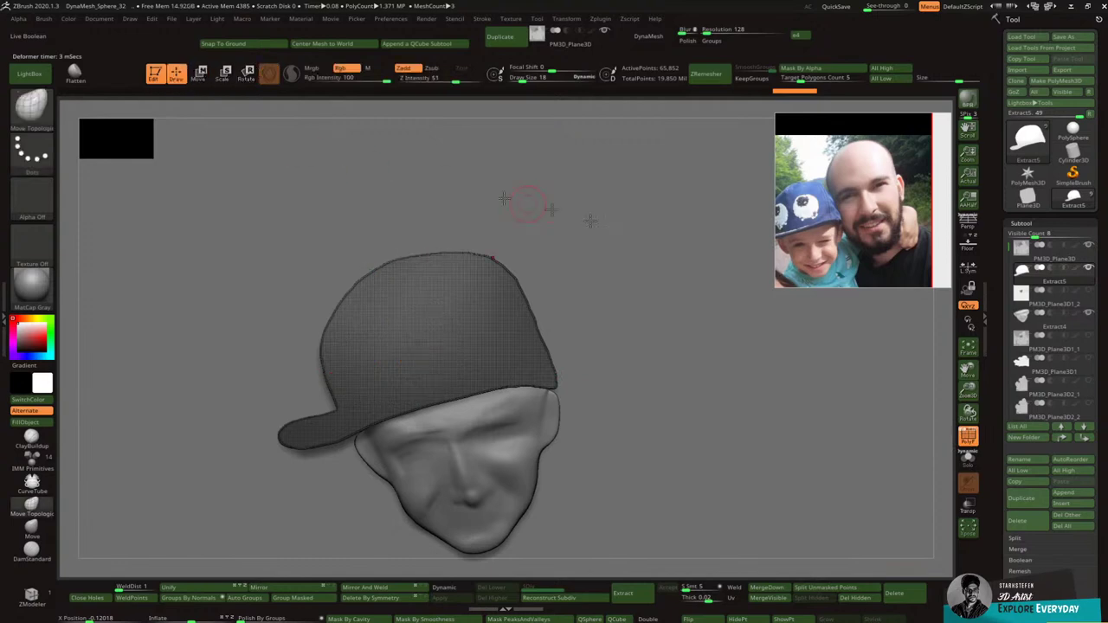
left_click(972, 435)
left_click_drag(969, 402, 970, 373)
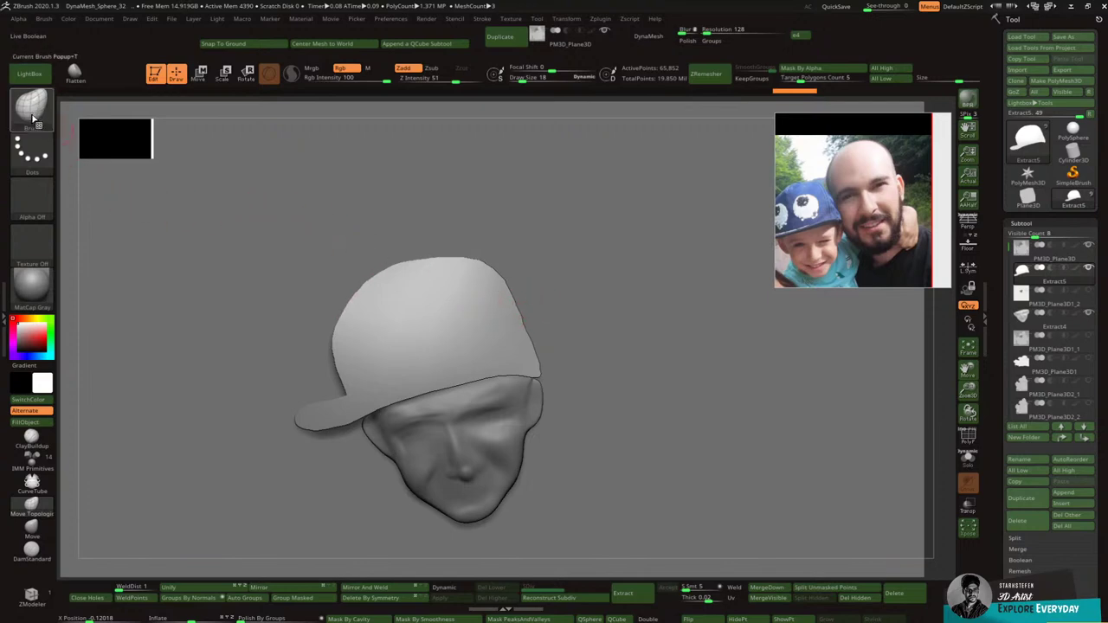
Step: Turn on the floor sketch and adjust the cap's upper rim above the brim with Move Topological at draw size 38
key("b")
key("m")
key("t")
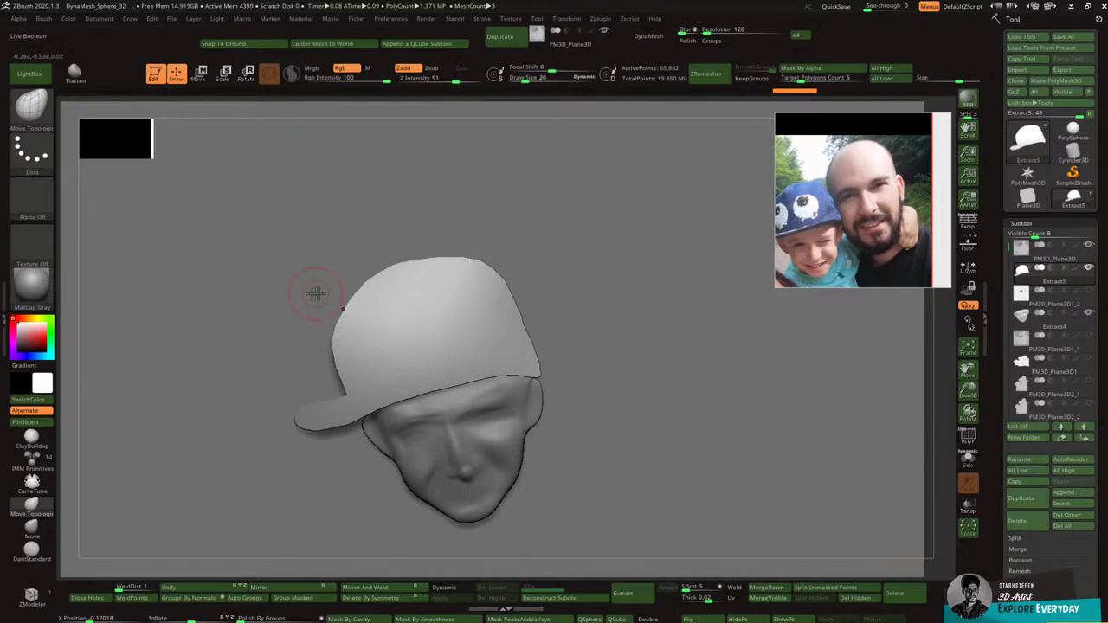
mouse_move(371, 294)
right_mouse_down()
mouse_move(381, 284)
mouse_move(366, 277)
right_mouse_up()
right_click(357, 306)
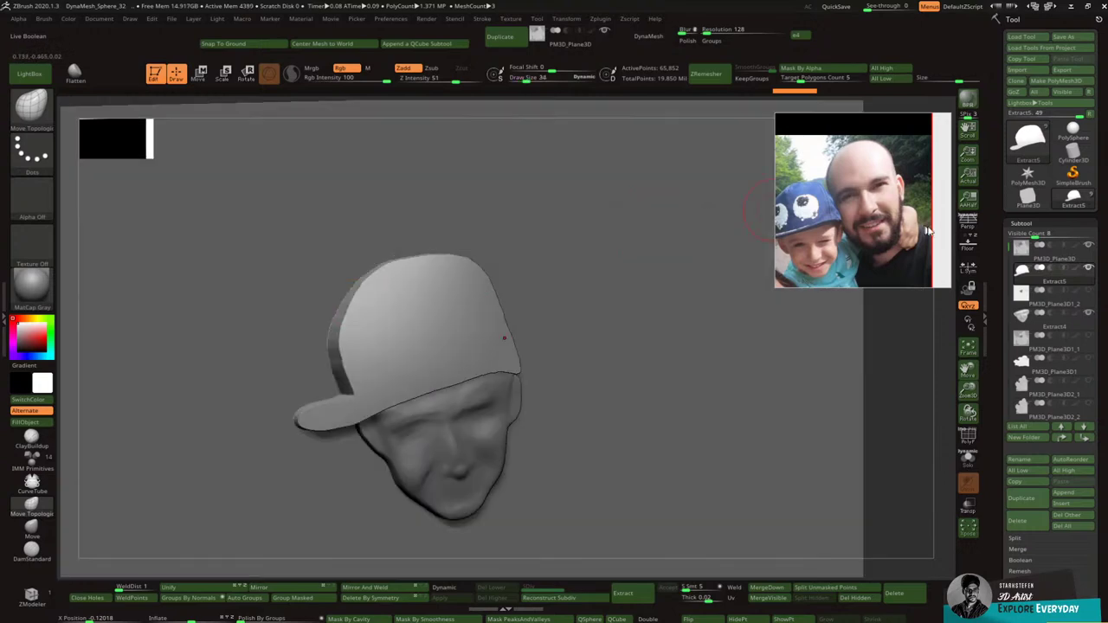
left_click(968, 244)
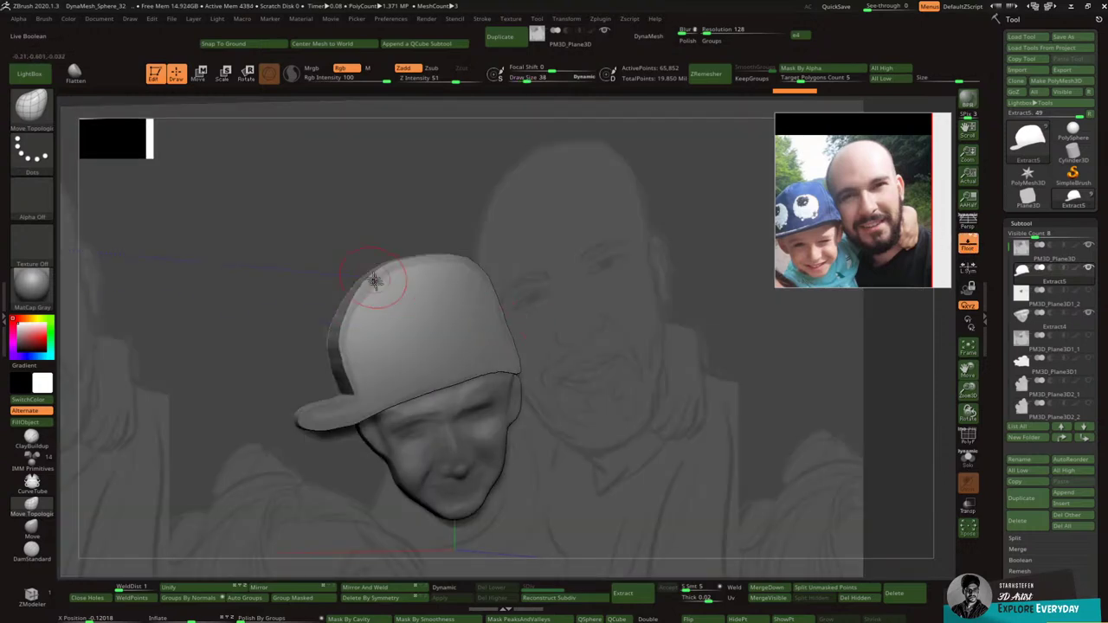
left_click_drag(375, 280, 335, 299)
Step: Flatten the cap's rim above the brim with the Flatten brush at draw size 26, and smooth it
left_click(76, 75)
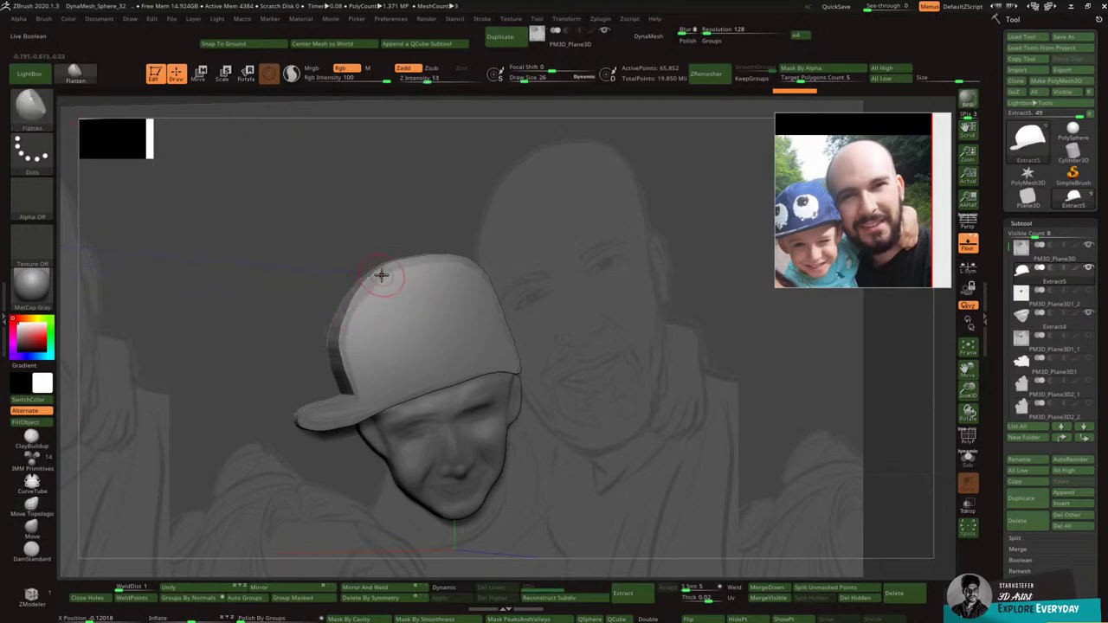
mouse_move(378, 275)
left_mouse_down()
mouse_move(357, 300)
mouse_move(351, 370)
left_mouse_up()
left_click_drag(349, 327, 350, 317, "shift")
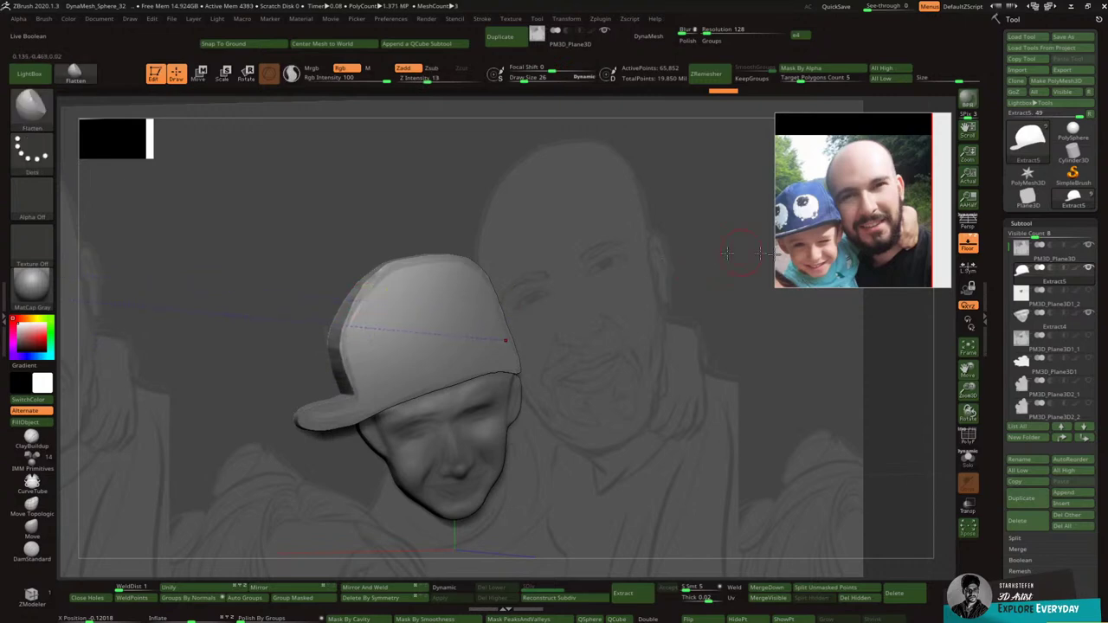
left_click(709, 32)
left_click(243, 19)
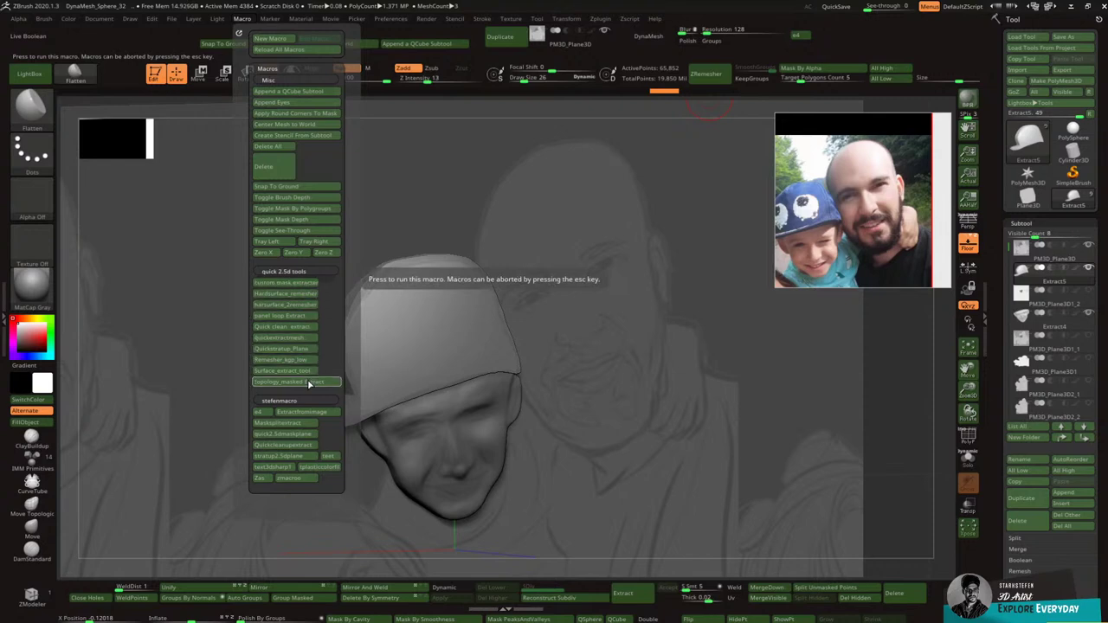
left_click(286, 337)
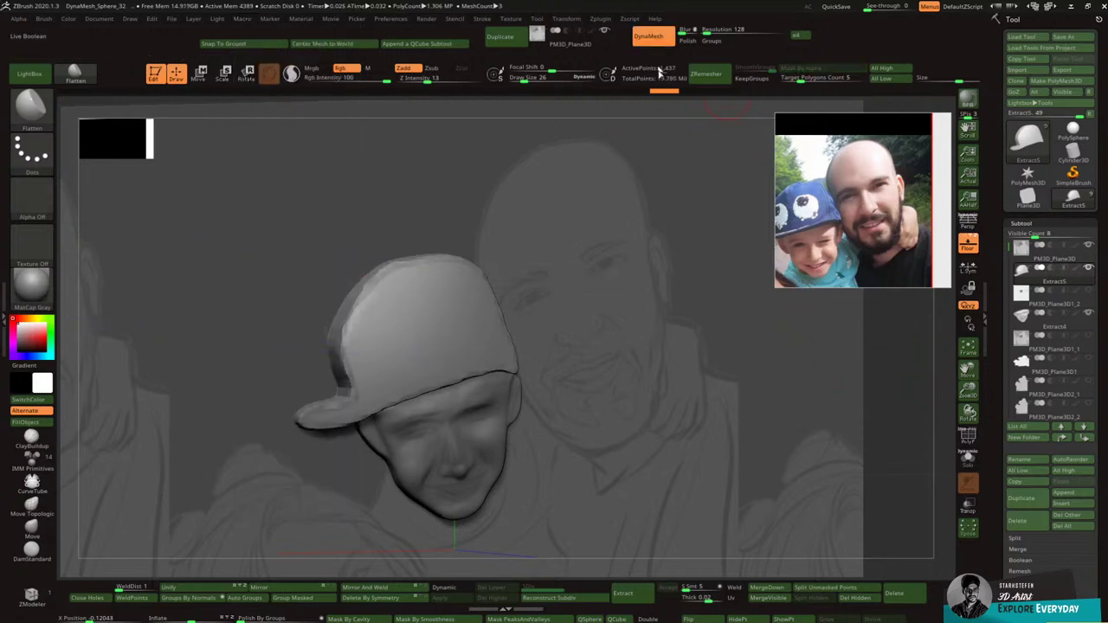
key("ctrl+z")
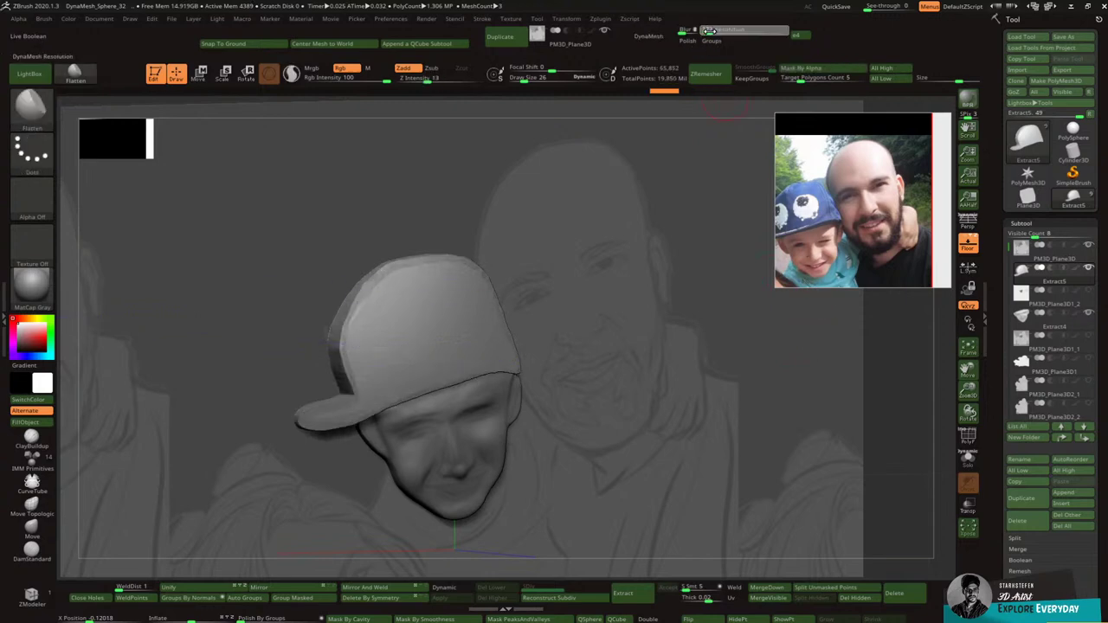
Step: DynaMesh the cap at resolution 336 with Polish on, and flatten its rim above the brim
key("Return")
left_click(648, 36)
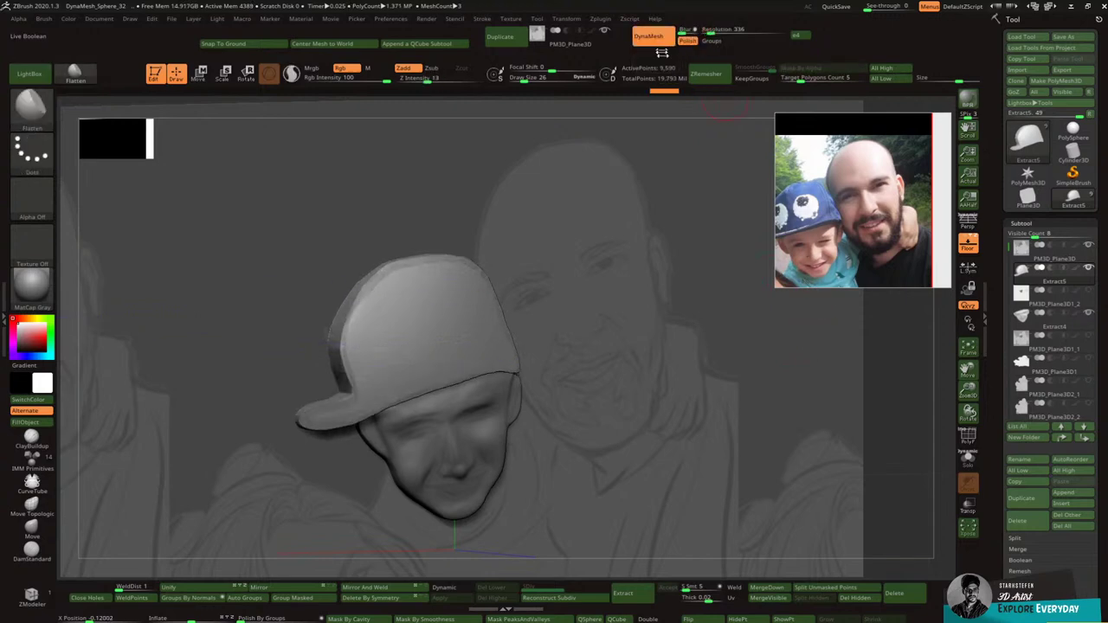
left_click_drag(343, 352, 345, 315)
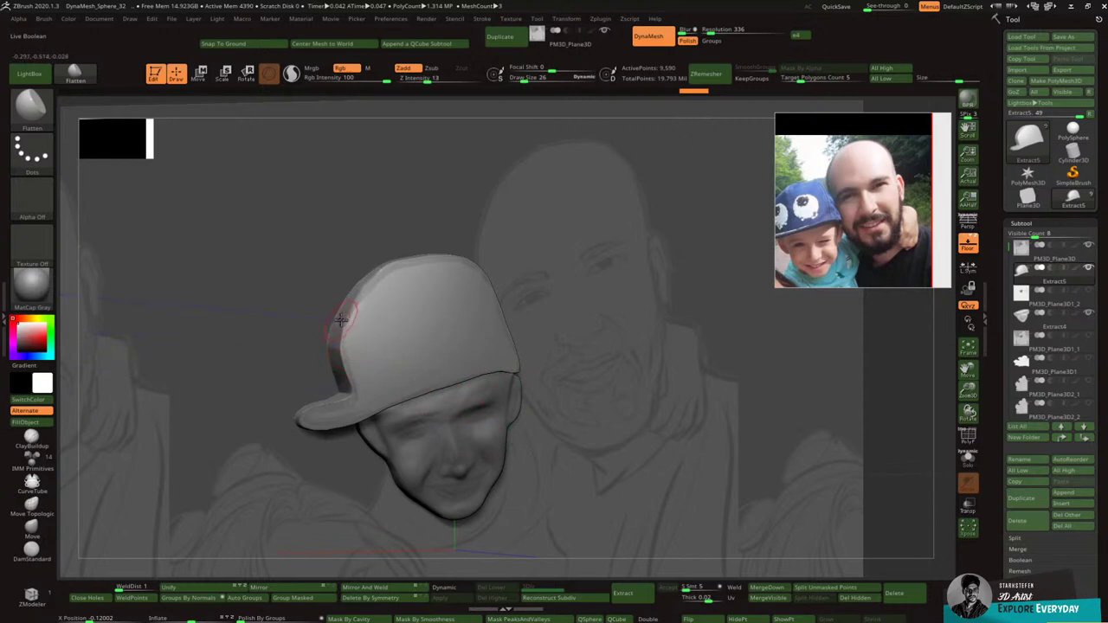
Step: Smooth the cap's outer edges around the crown, back and brim side, using draw size 34 from the front
mouse_move(383, 282)
left_mouse_down("shift")
mouse_move(395, 277)
mouse_move(361, 317)
mouse_move(343, 401)
mouse_move(320, 417)
mouse_move(516, 374)
left_mouse_up("shift")
right_click_drag(478, 336, 455, 339, "shift")
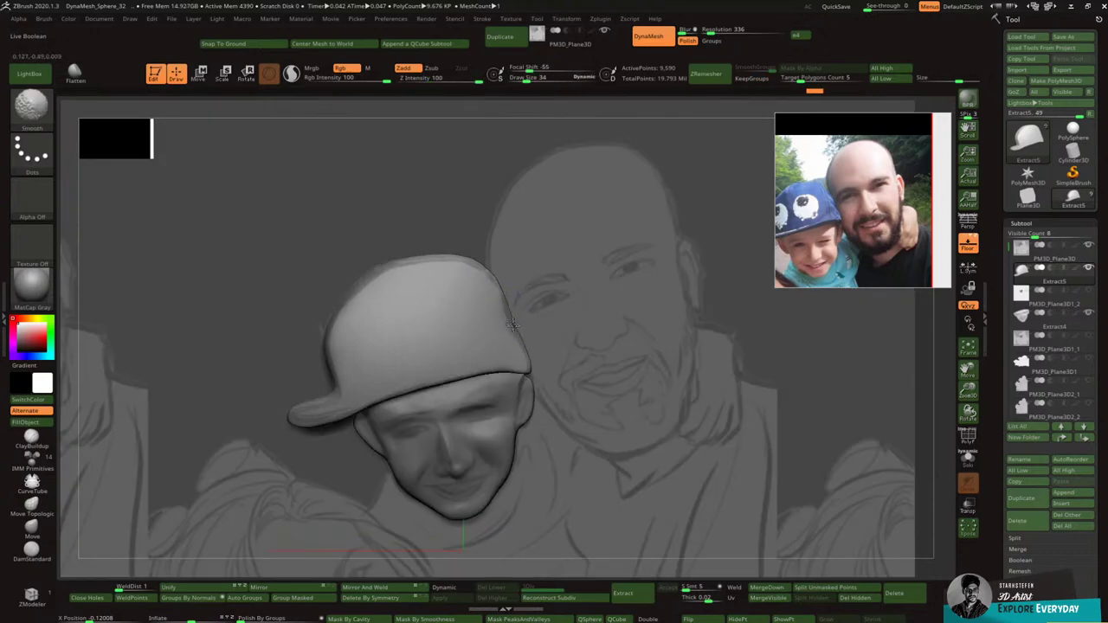
mouse_move(511, 320)
left_mouse_down("shift")
mouse_move(502, 290)
mouse_move(450, 255)
mouse_move(396, 257)
mouse_move(465, 258)
mouse_move(413, 259)
left_mouse_up("shift")
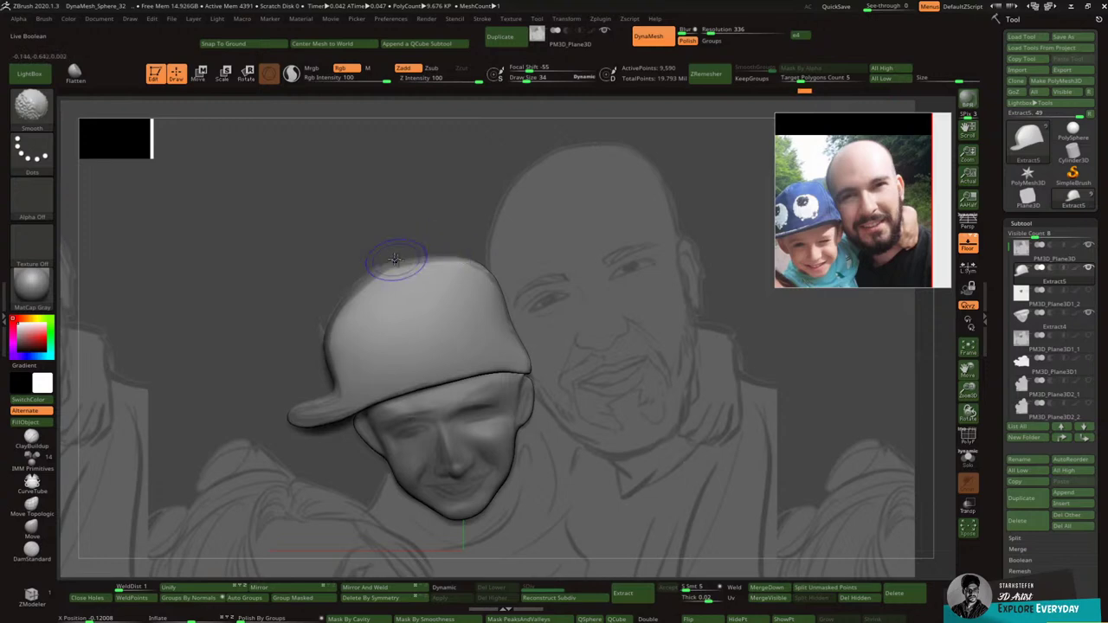
left_click_drag(353, 290, 365, 287, "shift")
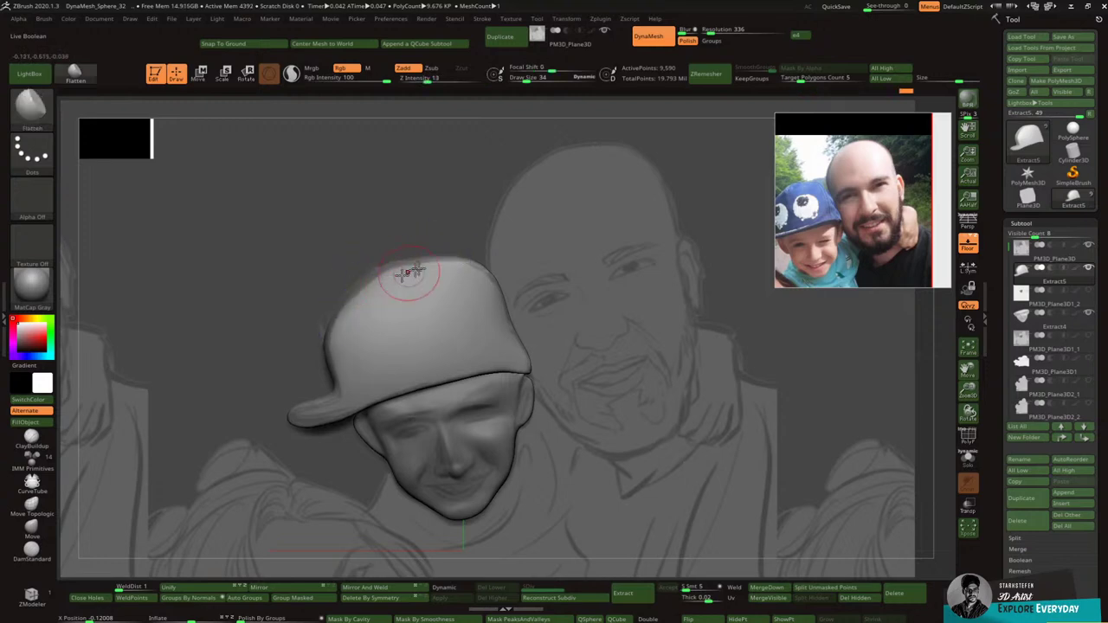
Step: Build up a vertical ridge and the adjoining panels on the cap's crown with ClayBuildup at draw size 34
right_click_drag(438, 271, 459, 263)
left_click(32, 108)
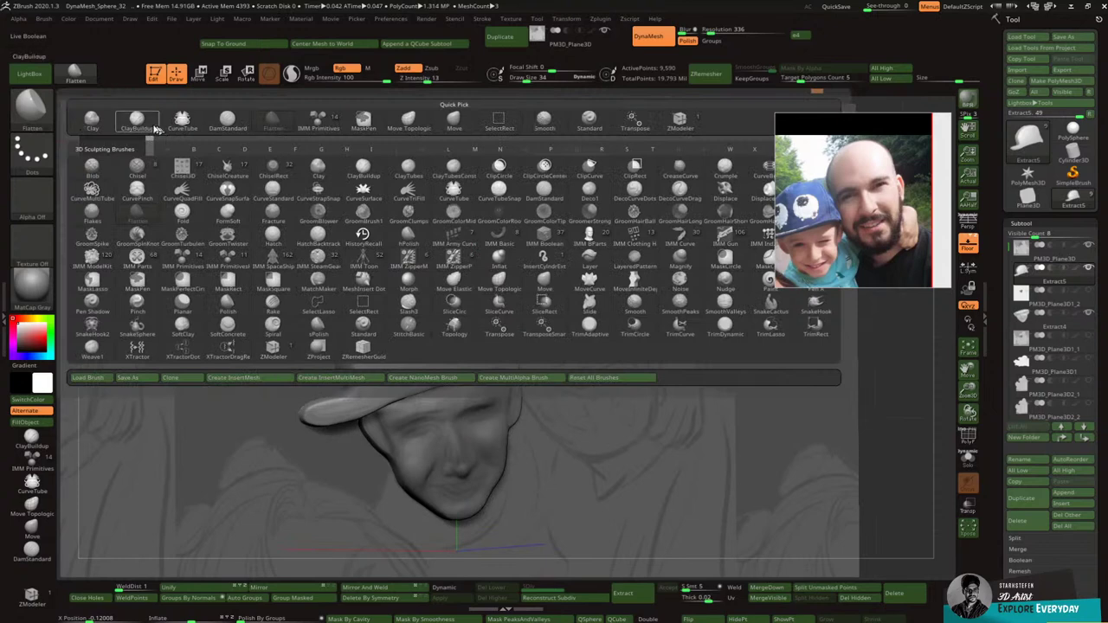
left_click(152, 127)
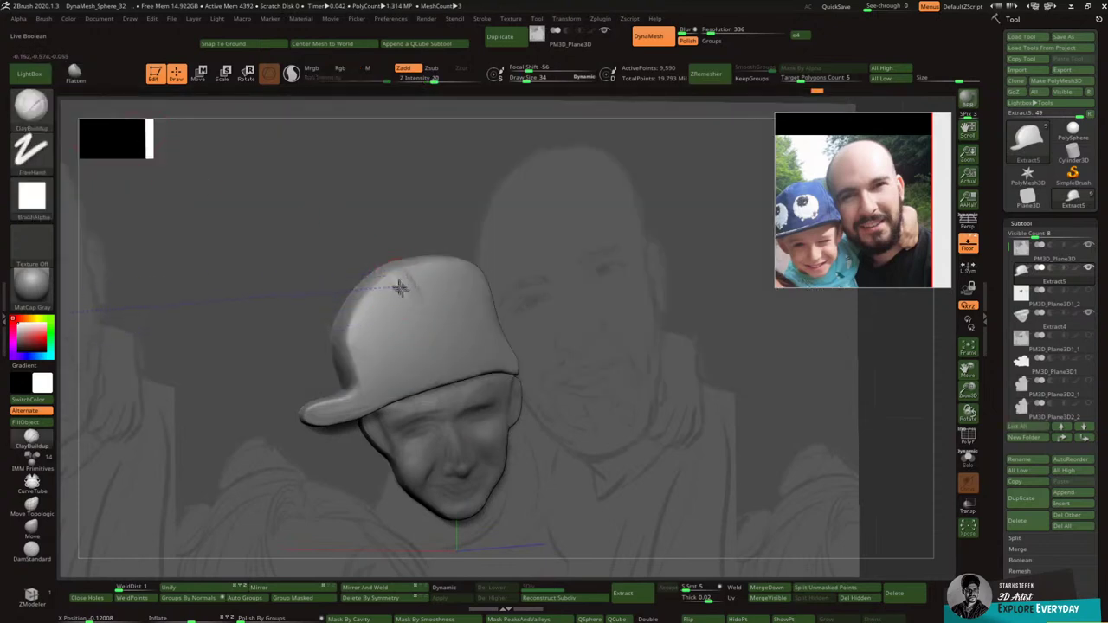
left_click_drag(418, 300, 434, 360)
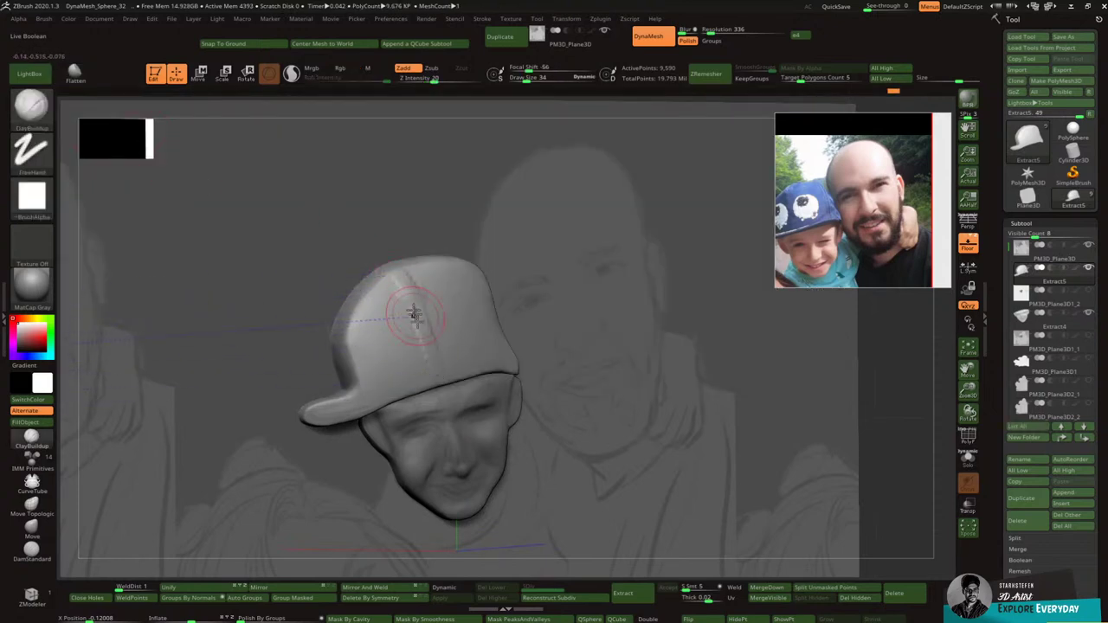
mouse_move(413, 315)
left_mouse_down()
mouse_move(378, 306)
mouse_move(361, 314)
mouse_move(384, 317)
mouse_move(361, 322)
mouse_move(368, 381)
mouse_move(400, 374)
mouse_move(409, 329)
mouse_move(430, 350)
left_mouse_up()
mouse_move(400, 275)
left_mouse_down()
mouse_move(433, 292)
mouse_move(451, 278)
mouse_move(380, 308)
mouse_move(390, 366)
mouse_move(376, 379)
left_mouse_up()
Step: Smooth the new ridge and the surrounding crown surface from the top down to the brim and across to the face side
key("shift")
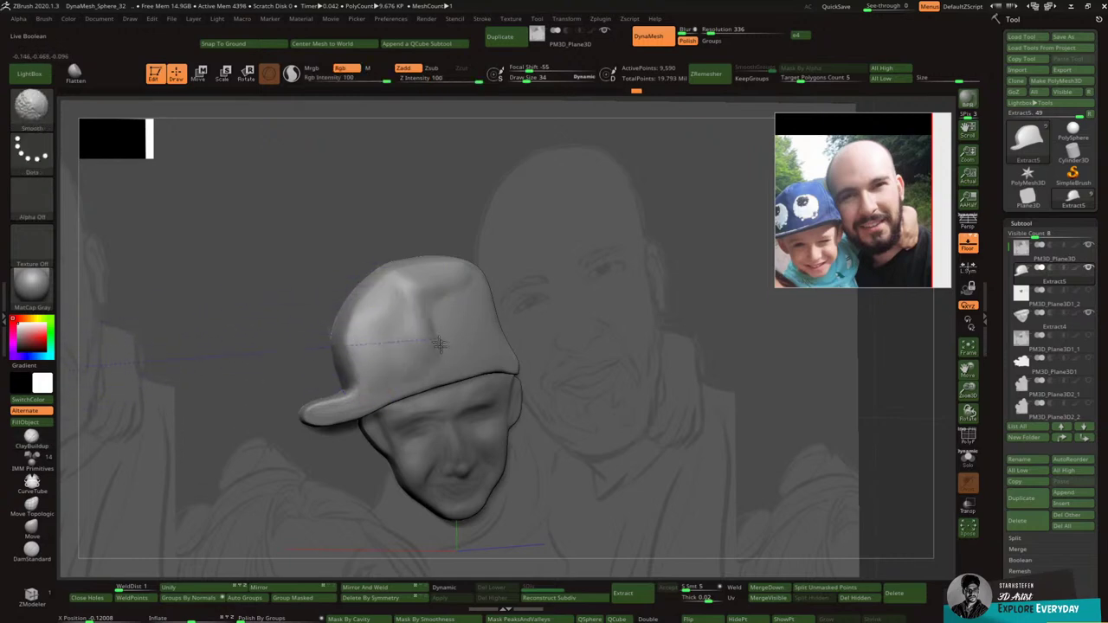
mouse_move(442, 319)
left_mouse_down()
mouse_move(445, 340)
mouse_move(452, 294)
left_mouse_up()
mouse_move(455, 278)
right_mouse_down()
mouse_move(449, 293)
mouse_move(454, 280)
right_mouse_up()
left_click_drag(473, 281, 498, 366)
mouse_move(483, 277)
left_mouse_down()
mouse_move(480, 304)
mouse_move(438, 314)
mouse_move(434, 342)
mouse_move(452, 310)
mouse_move(486, 324)
mouse_move(488, 312)
left_mouse_up()
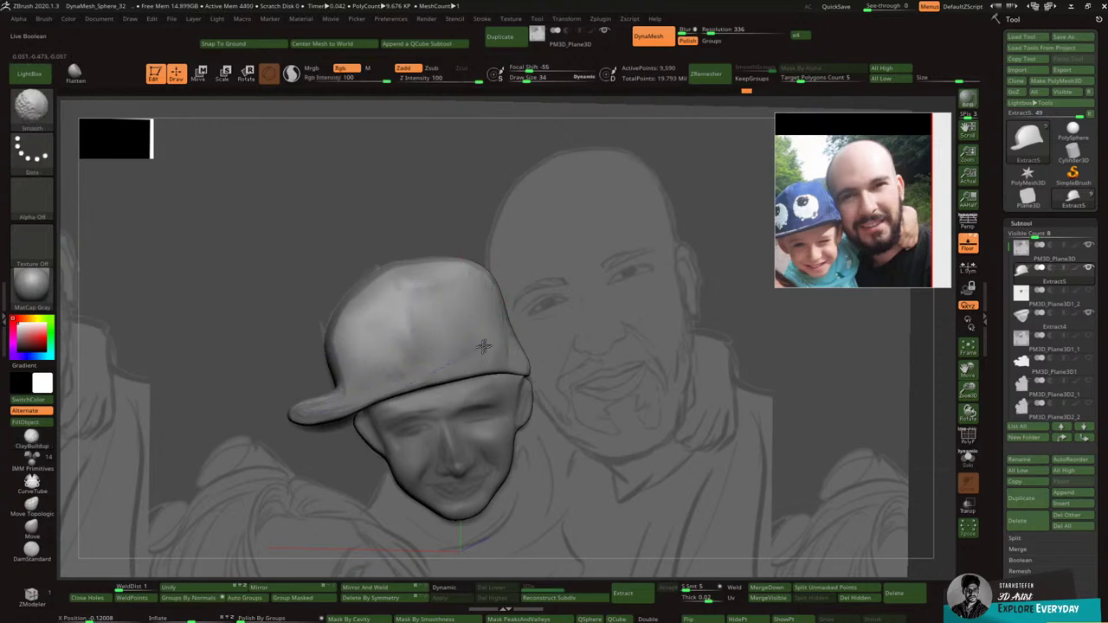
left_click_drag(402, 348, 390, 351, "shift")
right_click_drag(462, 285, 445, 309)
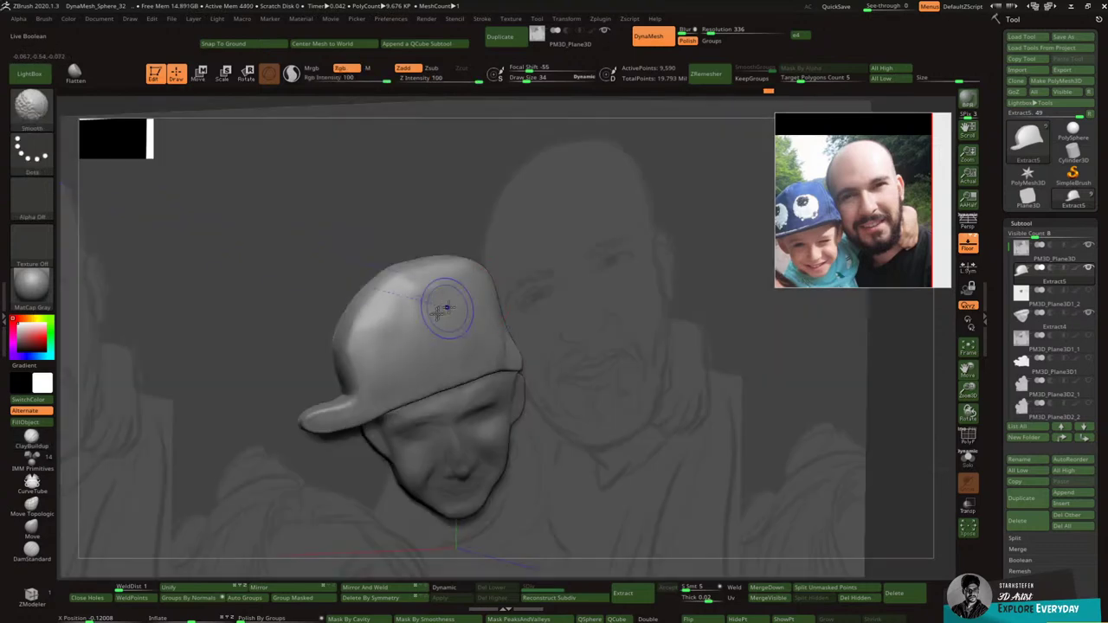
left_click_drag(445, 309, 443, 291, "shift")
right_click_drag(443, 291, 431, 278)
Step: Build up a raised band along the cap's brim with ClayBuildup at draw size 18, and smooth it
key("alt+s")
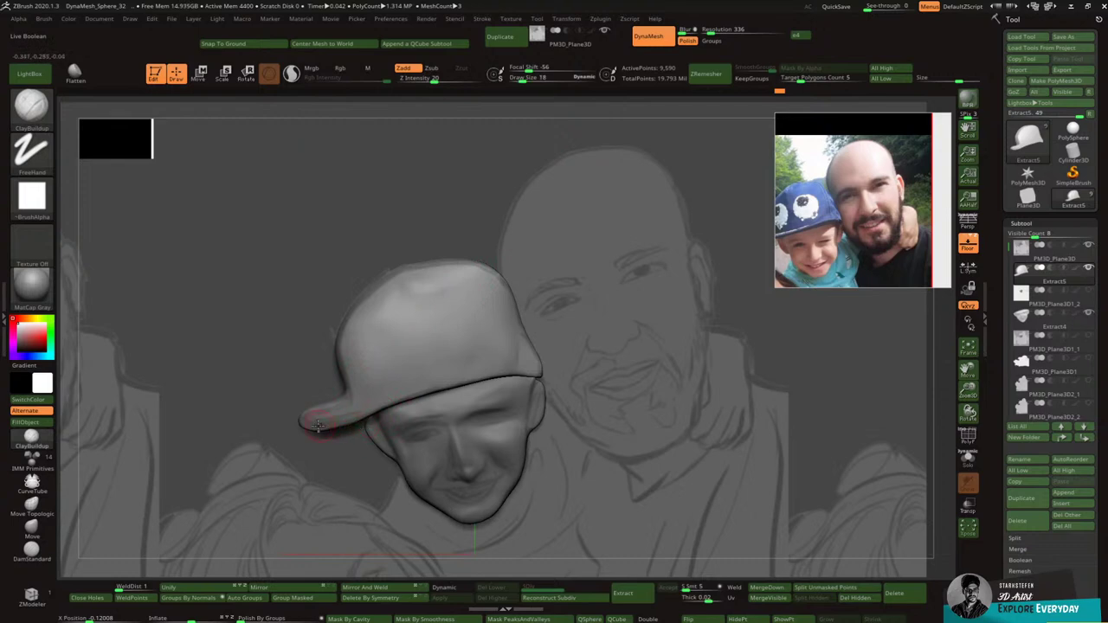
left_click_drag(307, 420, 457, 371)
mouse_move(375, 402)
left_mouse_down()
mouse_move(490, 364)
mouse_move(518, 366)
mouse_move(450, 379)
mouse_move(465, 378)
mouse_move(422, 359)
left_mouse_up()
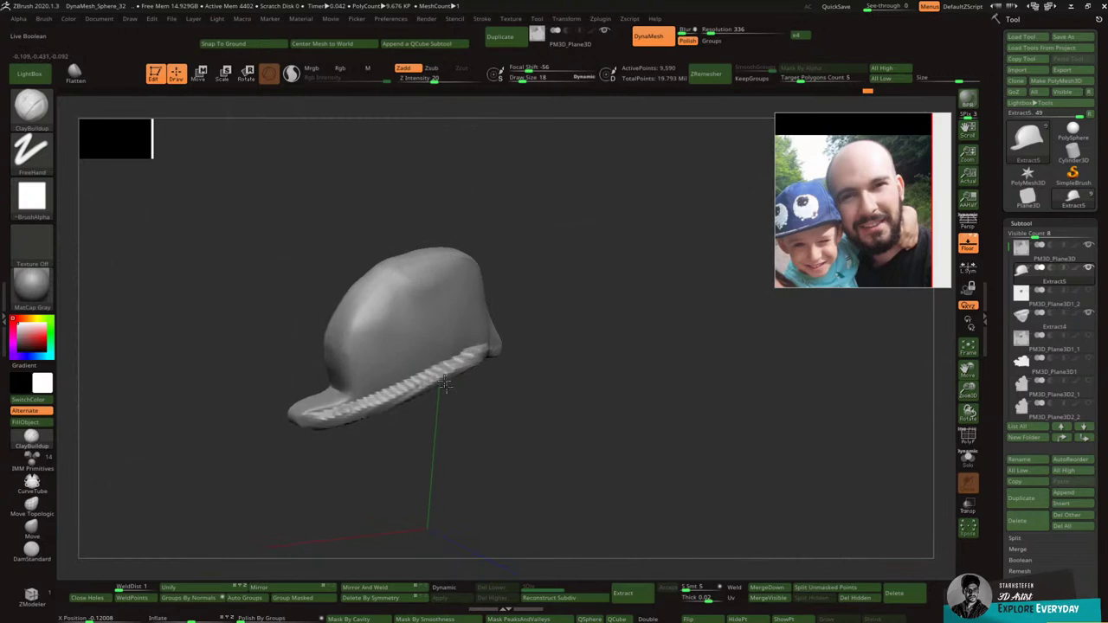
right_click_drag(445, 384, 434, 294)
mouse_move(433, 294)
right_mouse_down()
mouse_move(396, 306)
mouse_move(430, 347)
mouse_move(398, 360)
right_mouse_up()
mouse_move(392, 370)
left_mouse_down("shift")
mouse_move(296, 401)
mouse_move(423, 350)
mouse_move(466, 348)
left_mouse_up("shift")
right_click_drag(453, 343, 407, 351)
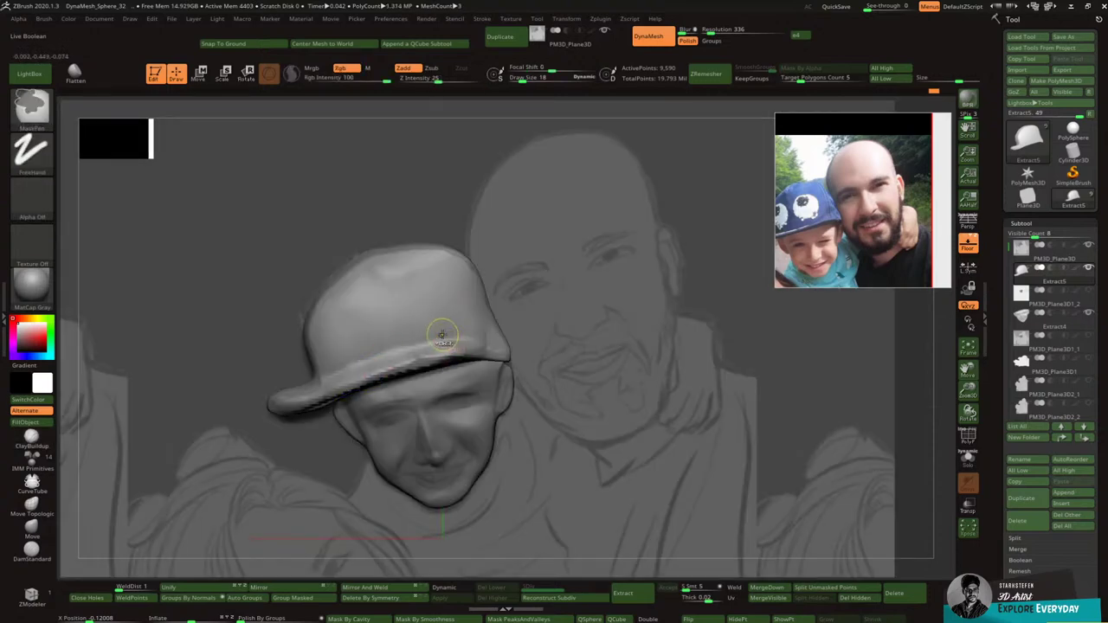
Step: Subdivide the cap to level 2, then build up the brim's lower edge with ClayBuildup and smooth it
key("ctrl+d")
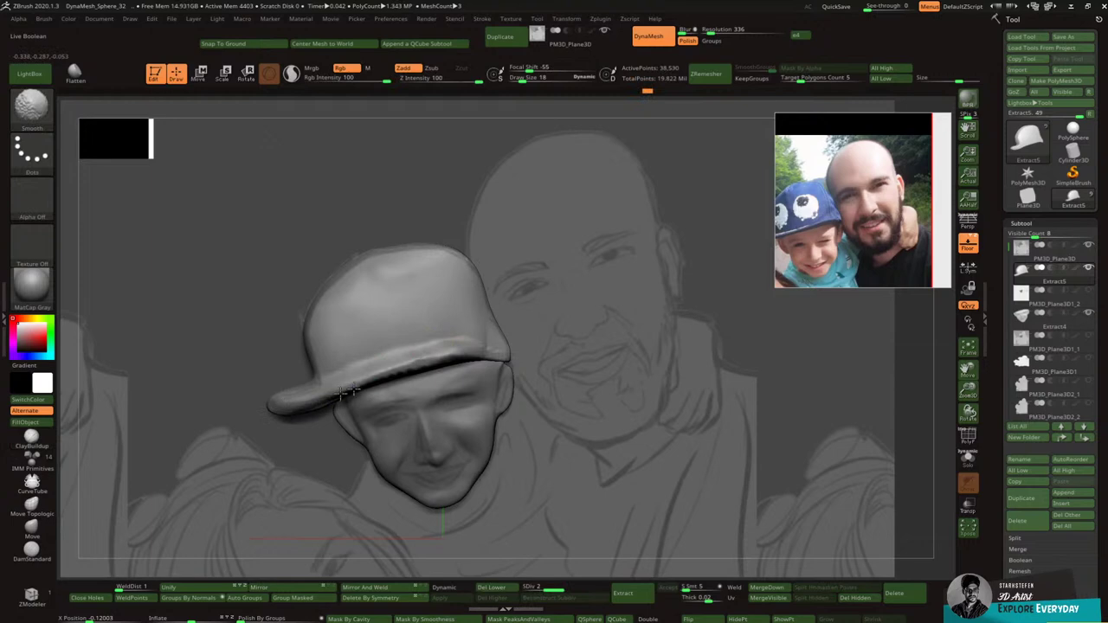
left_click_drag(344, 392, 362, 382, "shift")
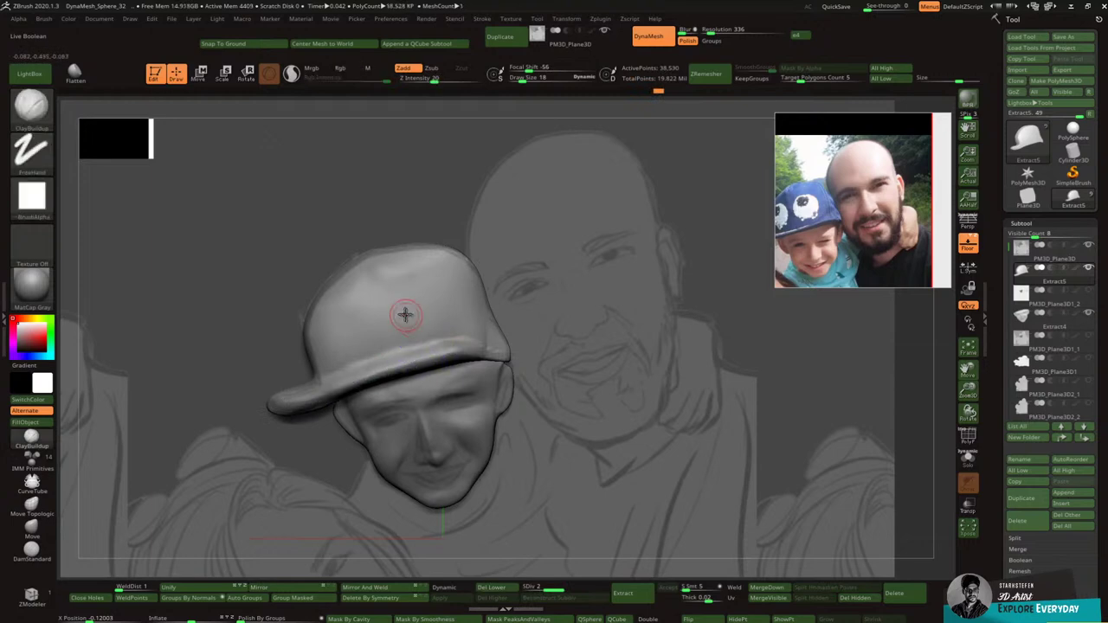
mouse_move(404, 314)
right_mouse_down()
mouse_move(399, 290)
mouse_move(413, 299)
mouse_move(324, 395)
right_mouse_up()
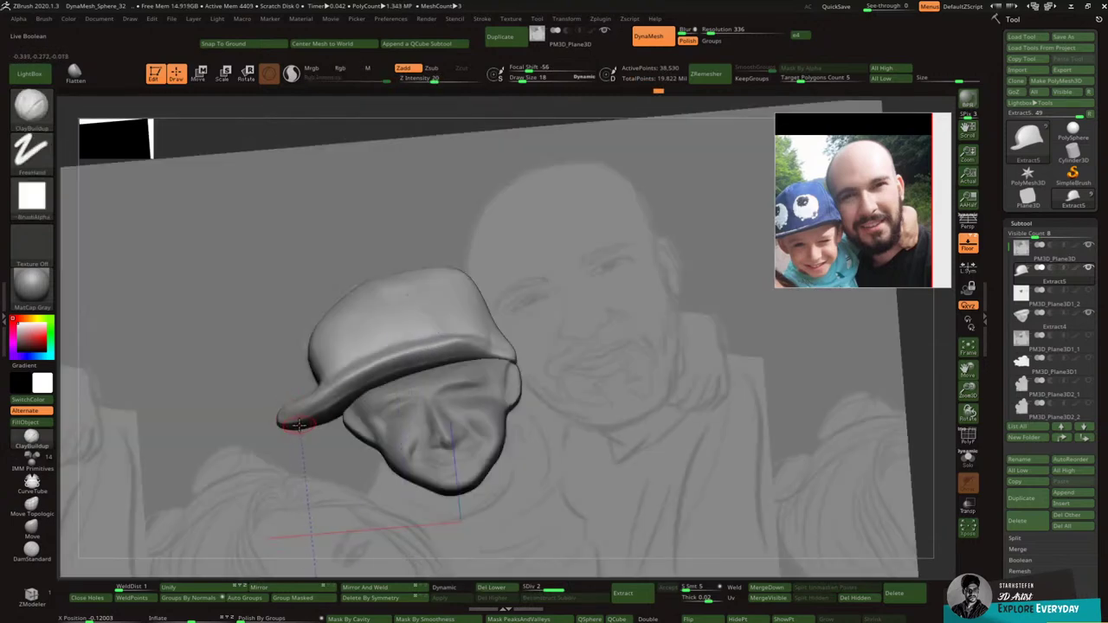
left_click_drag(289, 420, 419, 353)
mouse_move(326, 401)
left_mouse_down()
mouse_move(433, 351)
mouse_move(514, 358)
left_mouse_up()
mouse_move(342, 392)
right_mouse_down()
mouse_move(333, 407)
mouse_move(330, 398)
right_mouse_up()
key("shift")
mouse_move(292, 413)
left_mouse_down("shift")
mouse_move(428, 365)
mouse_move(370, 388)
left_mouse_up("shift")
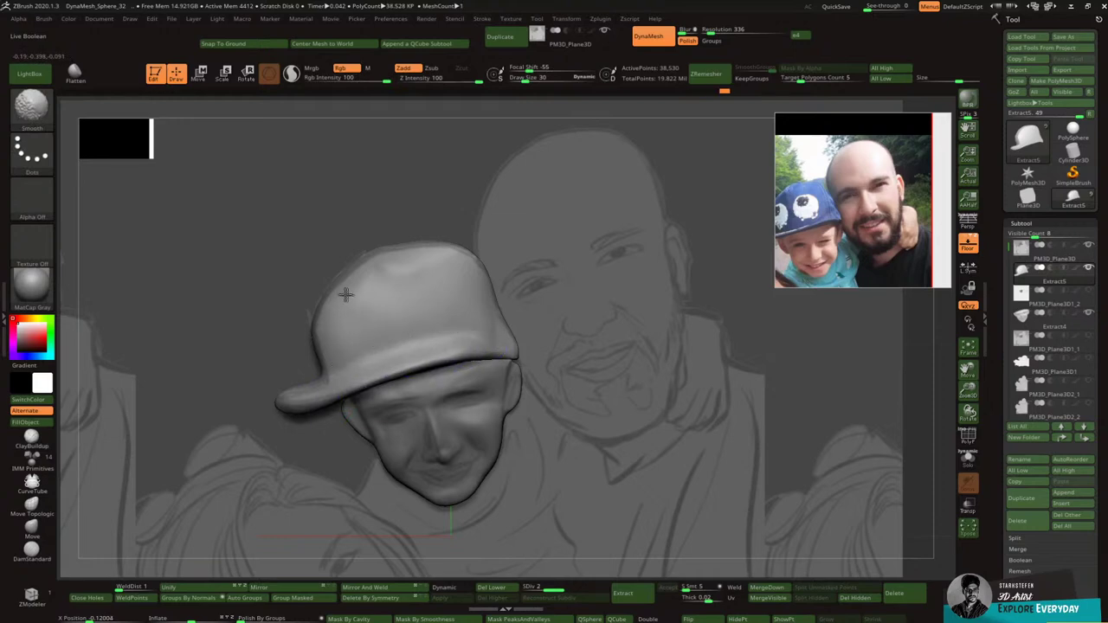
Step: Carve a crease between the crown and the brim with DamStandard at draw size 30, and soften it
key("b")
key("d")
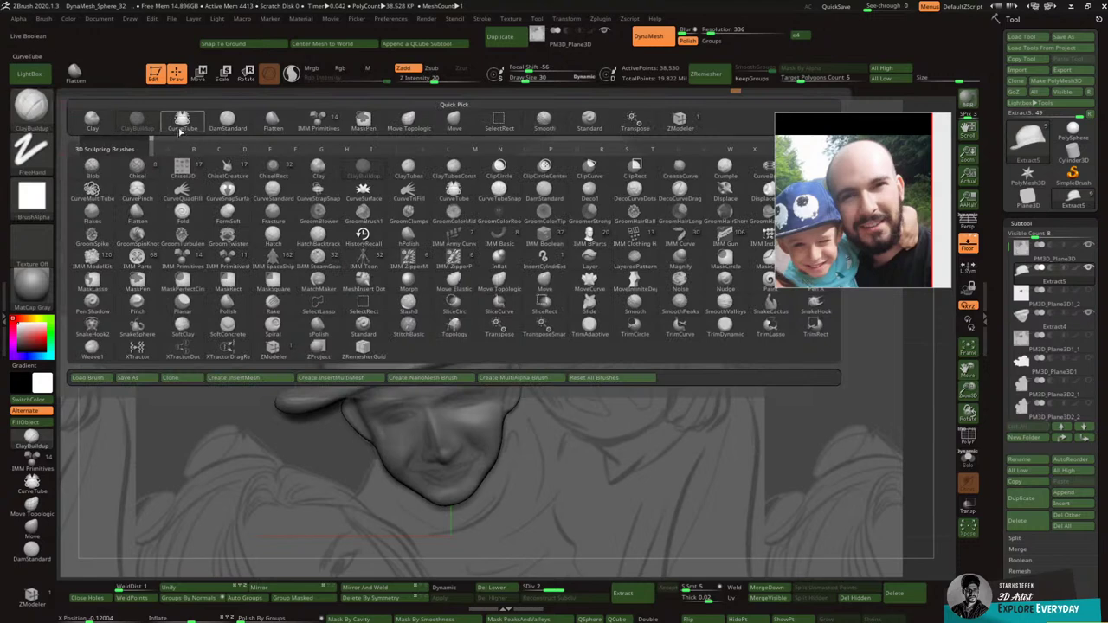
key("s")
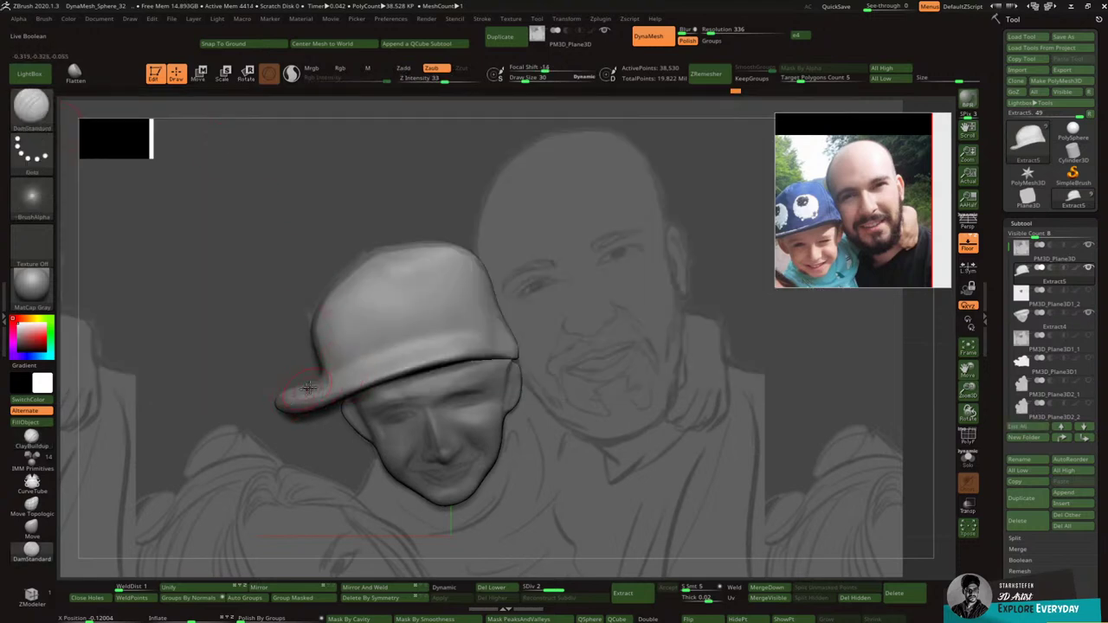
mouse_move(304, 390)
left_mouse_down()
mouse_move(428, 340)
mouse_move(381, 363)
mouse_move(510, 340)
mouse_move(485, 346)
mouse_move(501, 356)
left_mouse_up()
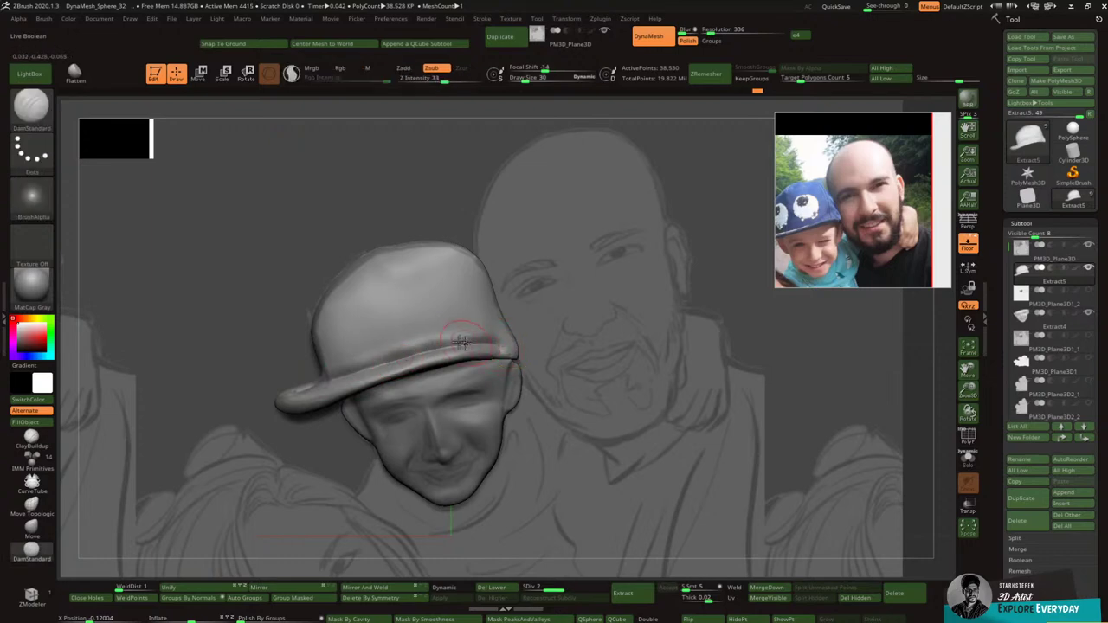
mouse_move(391, 341)
left_mouse_down("shift")
mouse_move(343, 360)
mouse_move(499, 348)
mouse_move(389, 354)
mouse_move(445, 344)
left_mouse_up("shift")
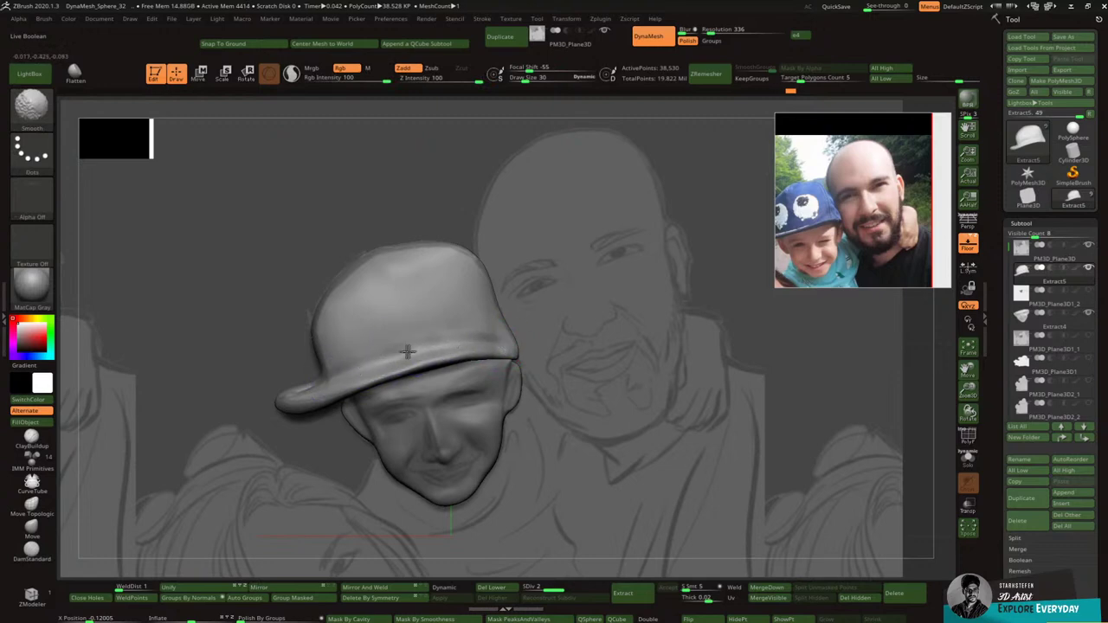
Step: Sharpen the crease along the brim's upper side with DamStandard at draw size 22, and refine the crown's edge toward the father's face
right_click_drag(361, 339, 394, 330)
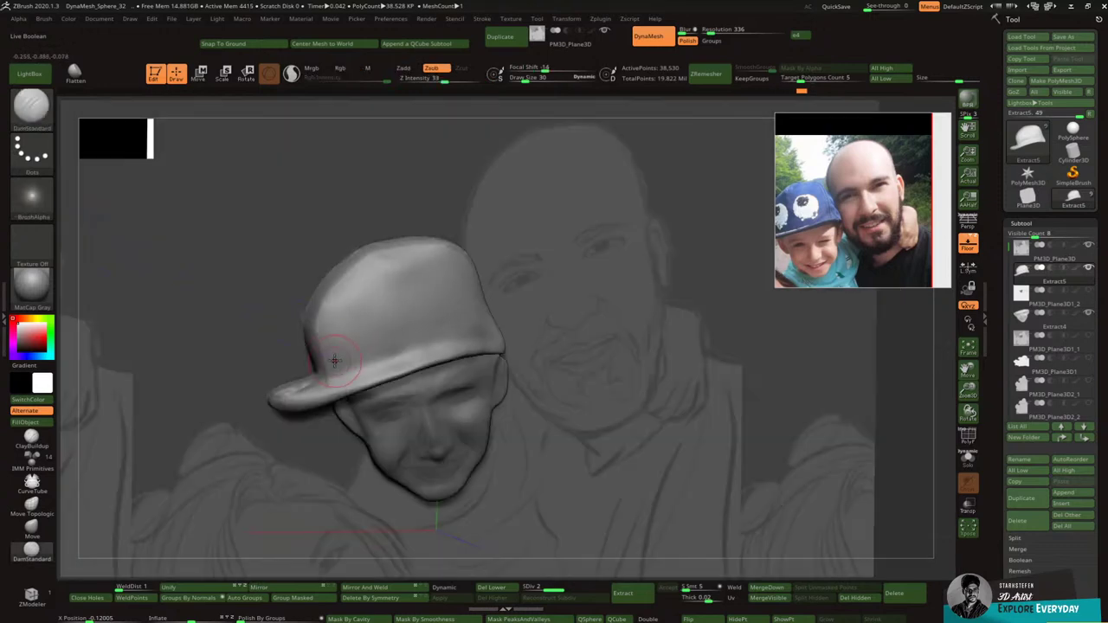
key("bracketleft")
key("shift")
right_click_drag(298, 385, 316, 353)
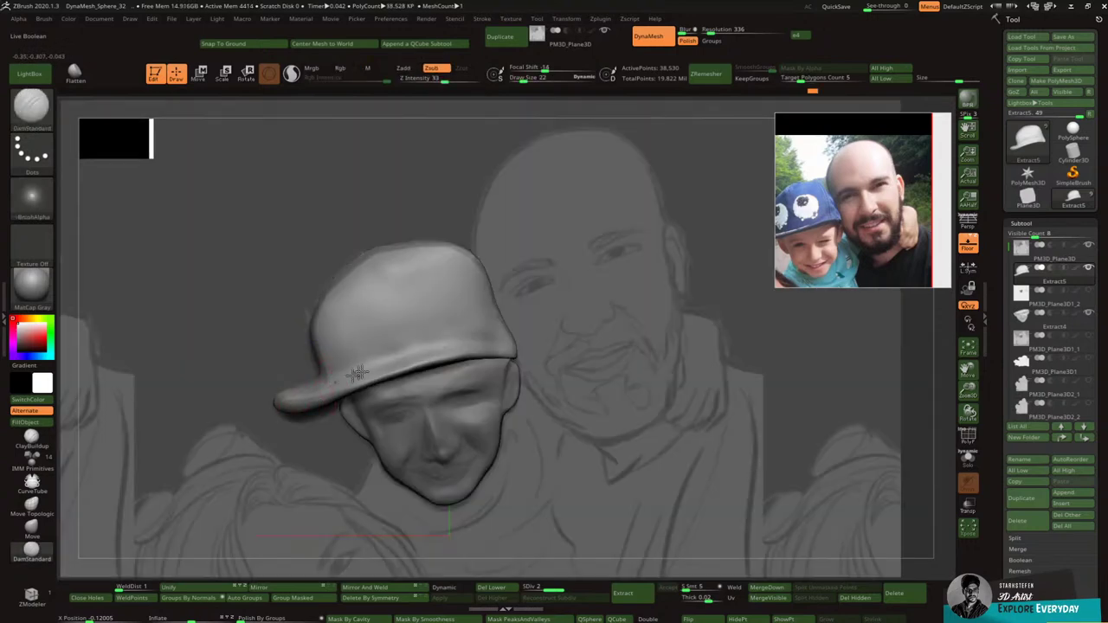
left_click_drag(333, 379, 437, 344)
key("ctrl+z")
mouse_move(333, 381)
left_mouse_down()
mouse_move(510, 342)
mouse_move(317, 390)
mouse_move(437, 348)
mouse_move(519, 350)
left_mouse_up()
left_click_drag(505, 294, 485, 256)
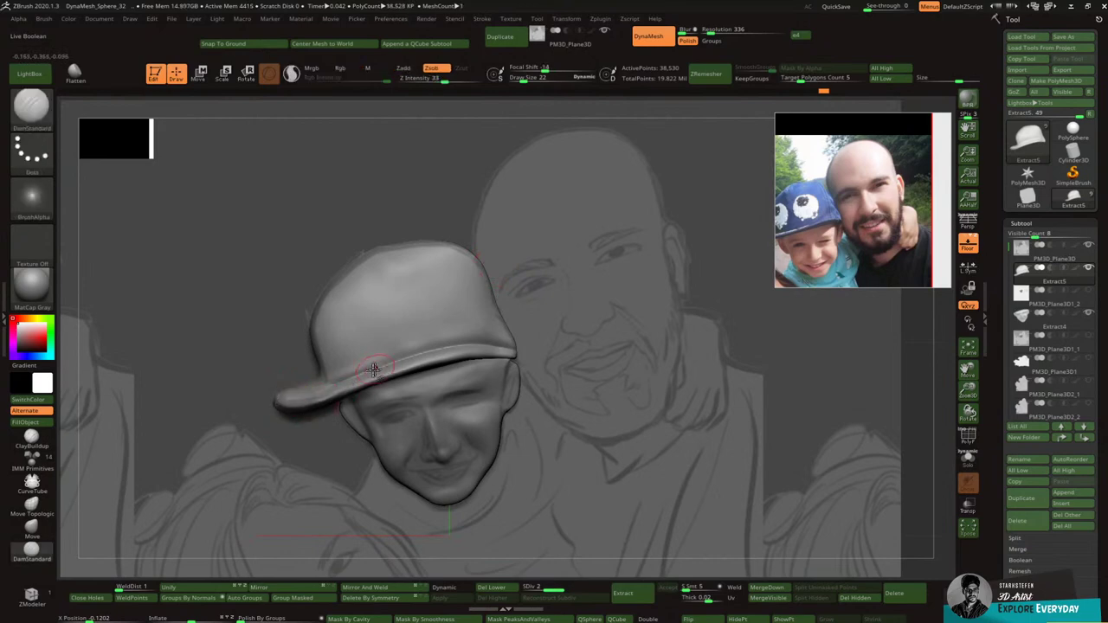
Step: Refine and smooth the outer tip of the cap's brim from a lower angle
key("ctrl")
left_click_drag(299, 426, 293, 371)
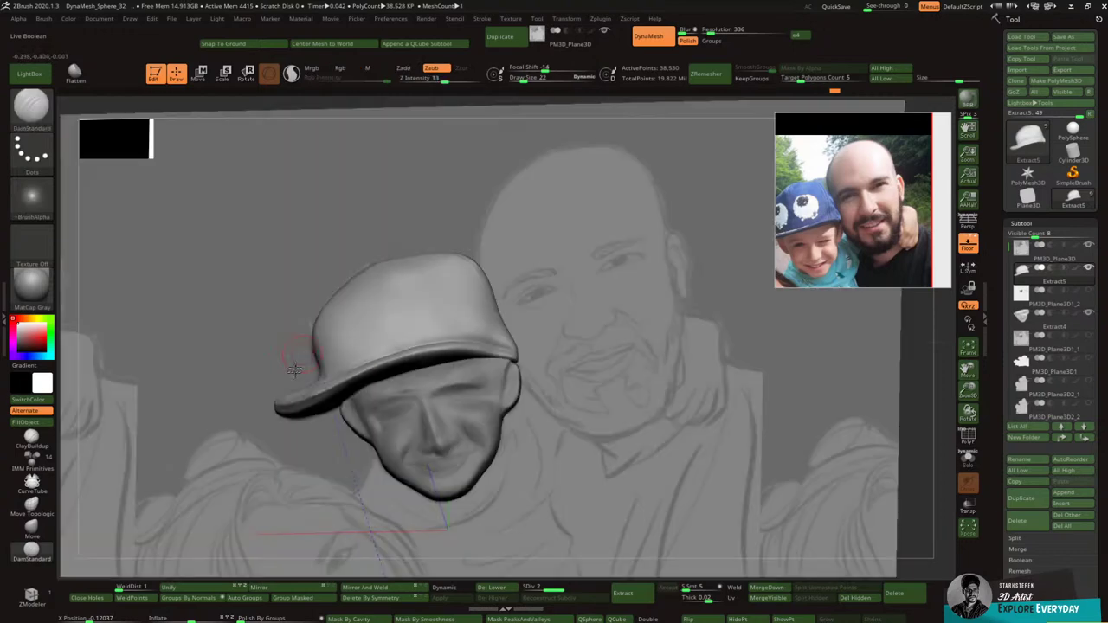
key("shift")
left_click_drag(280, 425, 305, 464, "shift")
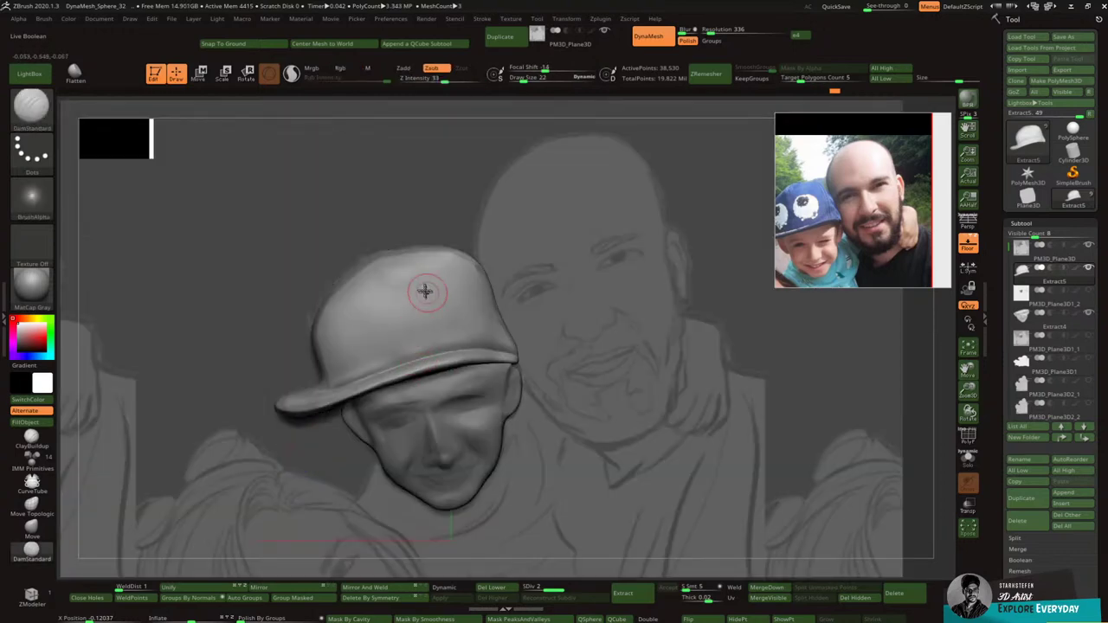
Step: Carve a short crease at the top of the cap's crown with DamStandard, undoing the last stroke
mouse_move(419, 250)
left_mouse_down()
mouse_move(390, 268)
mouse_move(396, 275)
left_mouse_up()
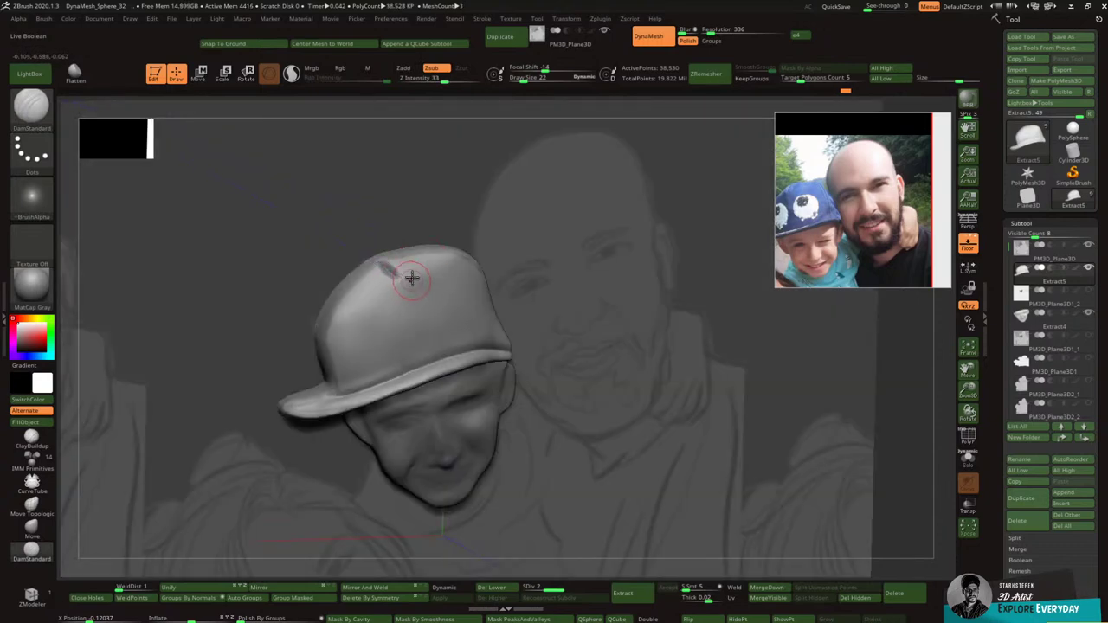
mouse_move(410, 277)
right_mouse_down()
mouse_move(408, 253)
mouse_move(433, 251)
mouse_move(425, 275)
right_mouse_up()
right_click(410, 258)
key("ctrl+z")
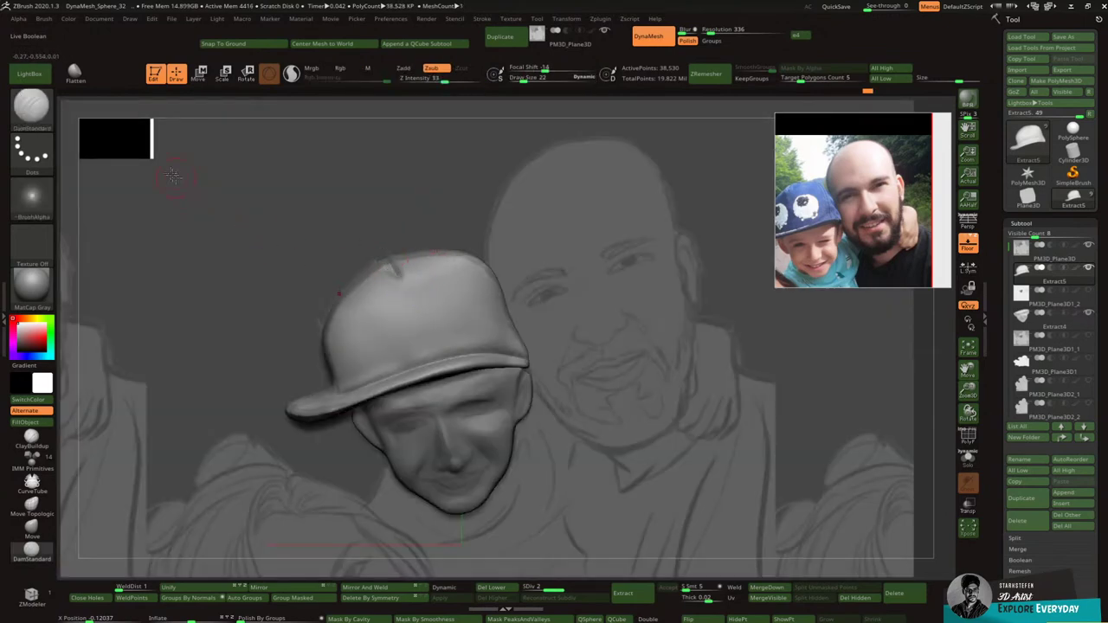
Step: Build up a fabric fold running down the crown from the top crease with ClayBuildup at draw size 18, and smooth it and the outer crown edge
key("b")
key("c")
key("b")
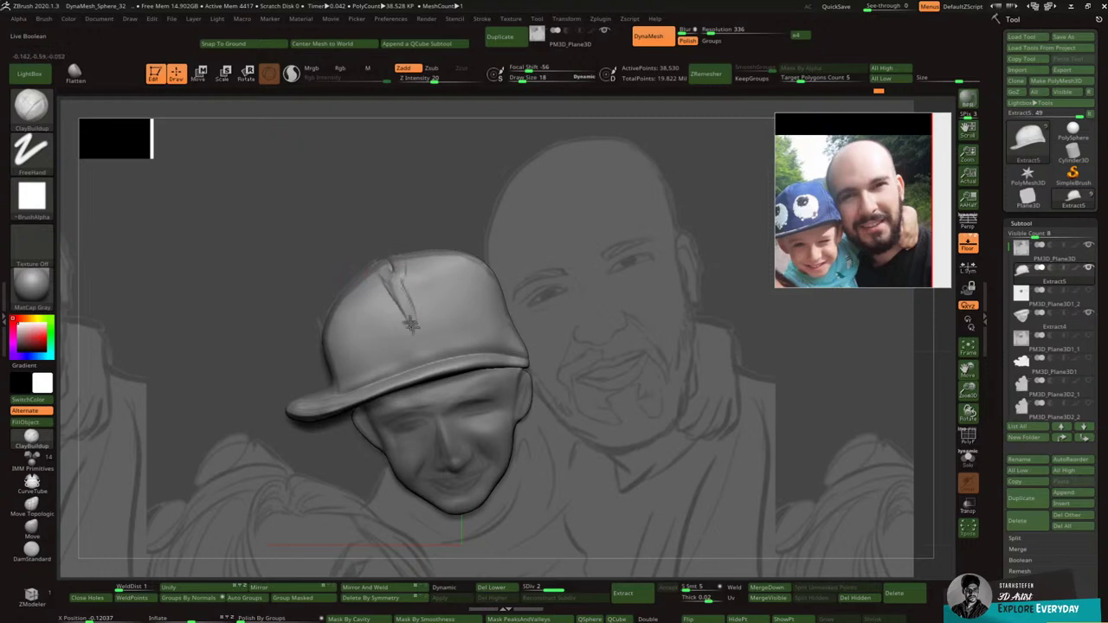
mouse_move(397, 271)
left_mouse_down()
mouse_move(407, 334)
mouse_move(404, 321)
left_mouse_up()
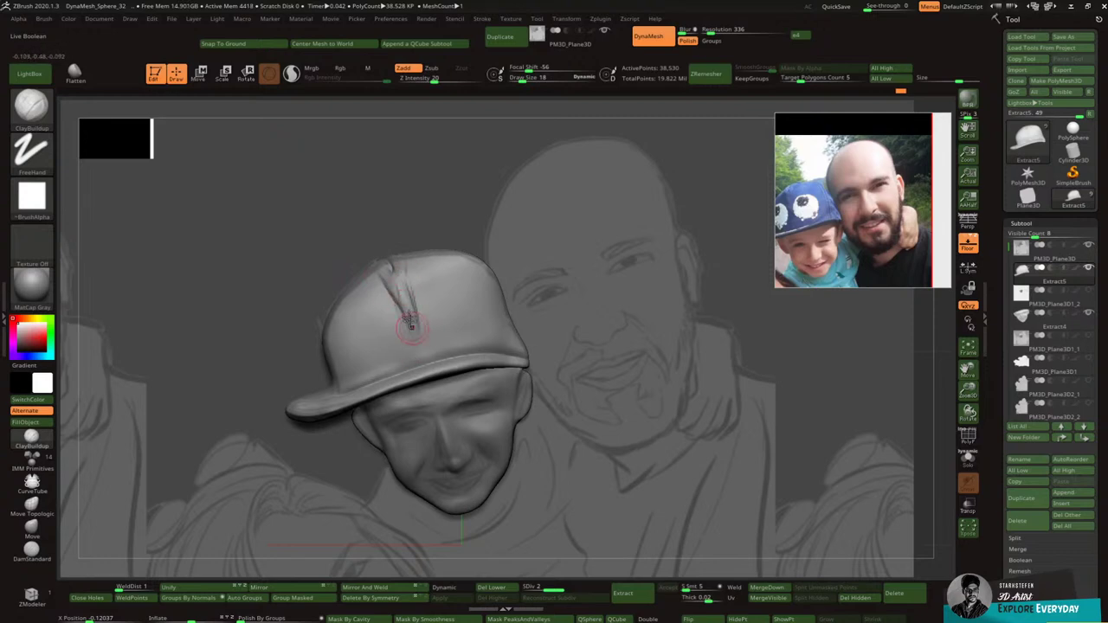
key("shift")
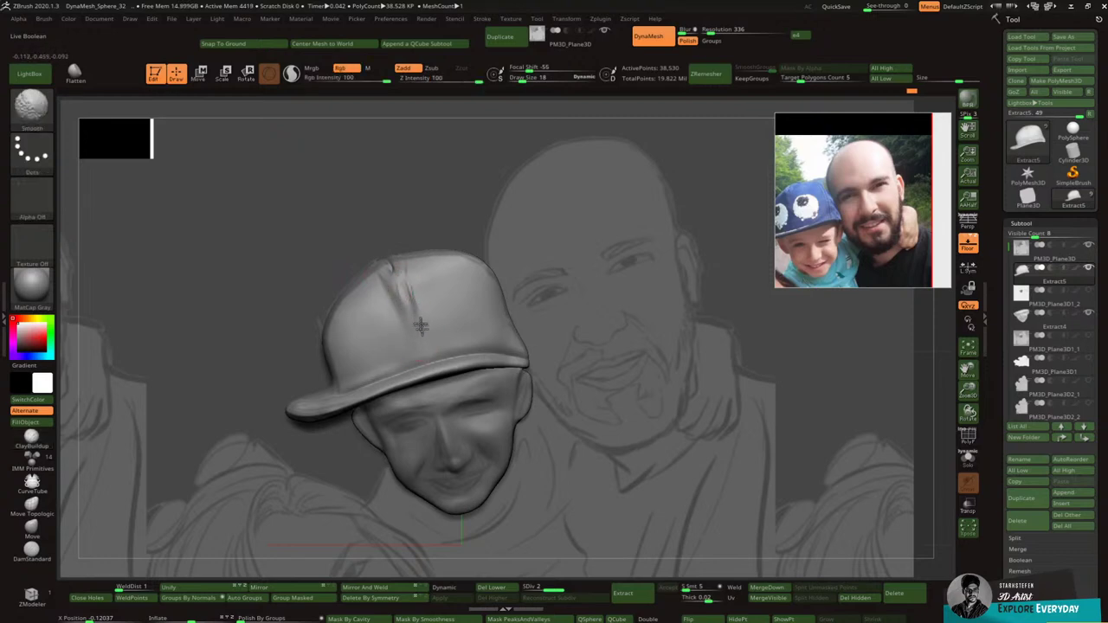
left_click_drag(411, 302, 393, 270, "shift")
mouse_move(416, 330)
left_mouse_down("shift")
mouse_move(397, 272)
mouse_move(341, 310)
left_mouse_up("shift")
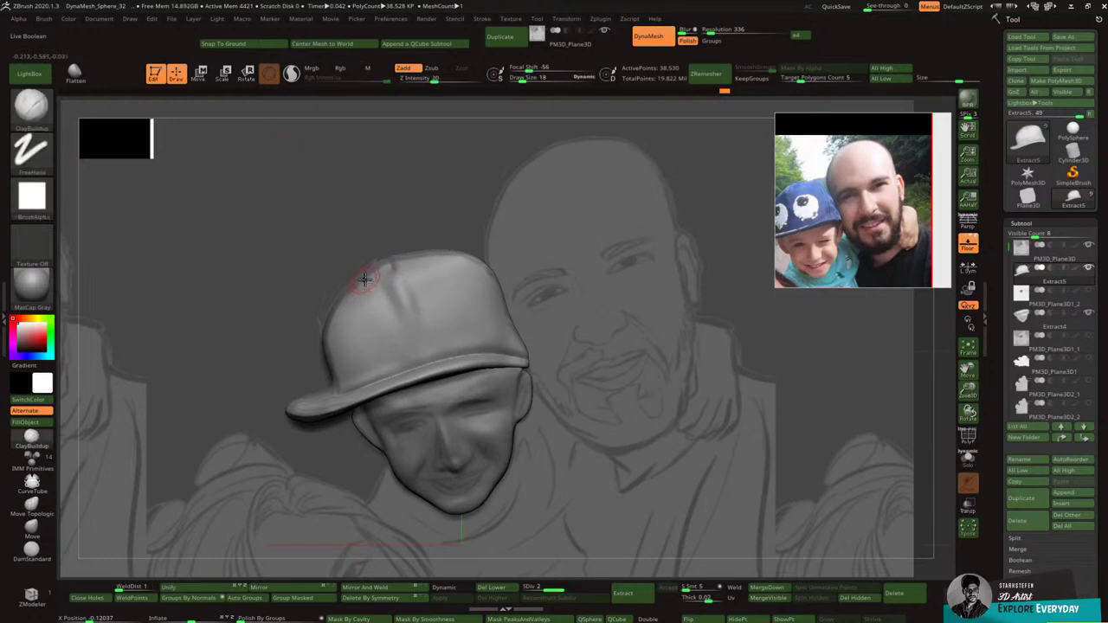
right_click_drag(372, 281, 388, 290)
left_click_drag(358, 286, 337, 309, "shift")
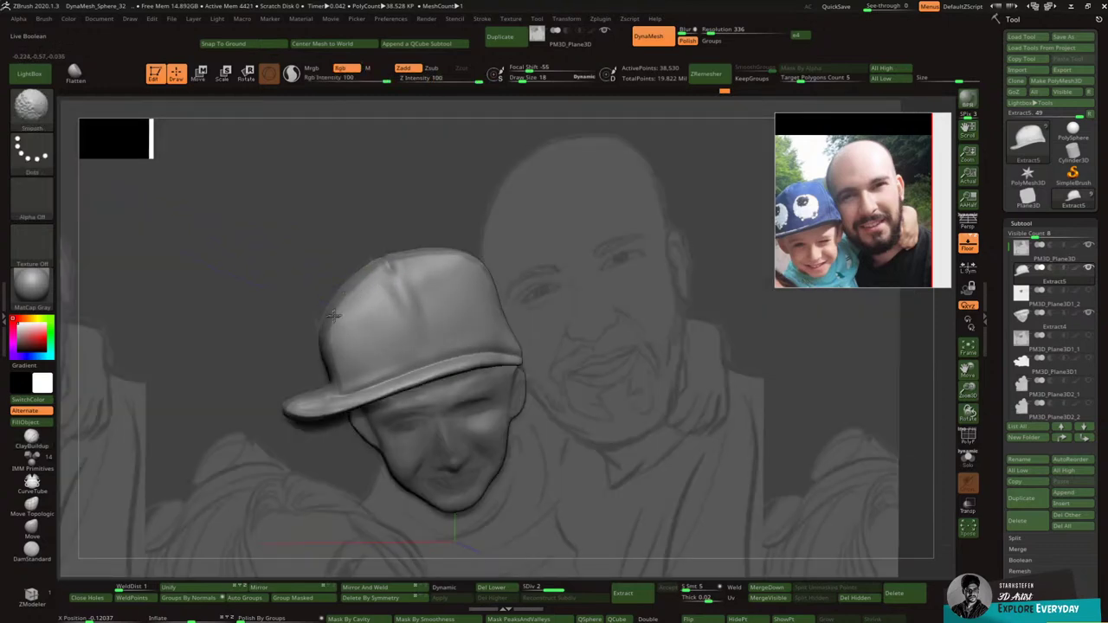
mouse_move(374, 267)
right_mouse_down()
mouse_move(396, 280)
mouse_move(372, 259)
right_mouse_up()
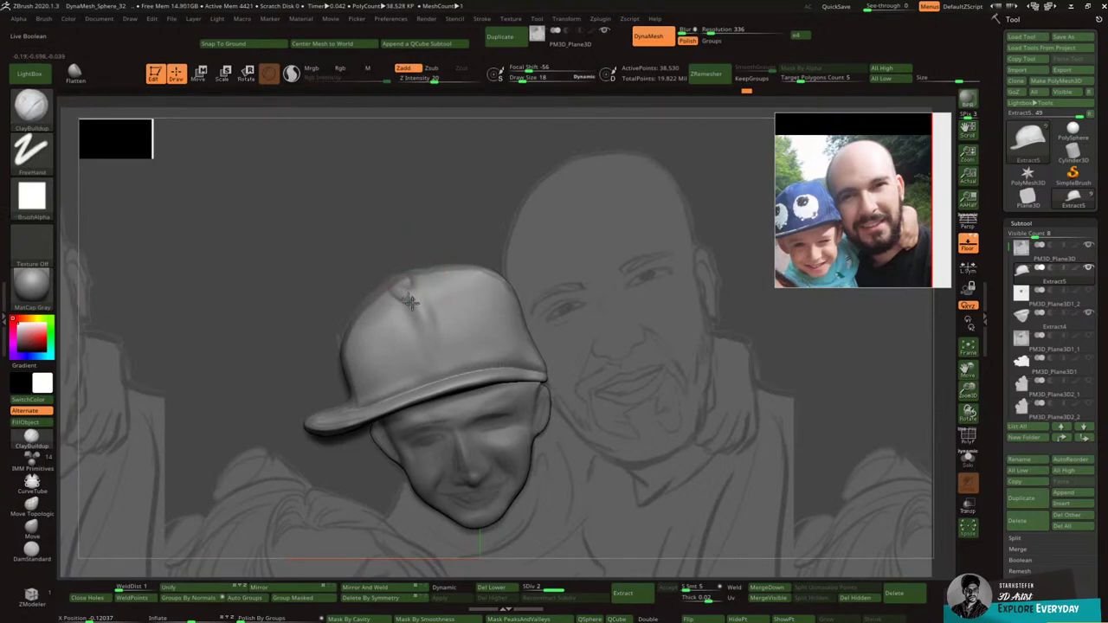
Step: Subdivide the cap to level 3 and smooth the tip of the brim at draw size 8
key("shift")
key("ctrl")
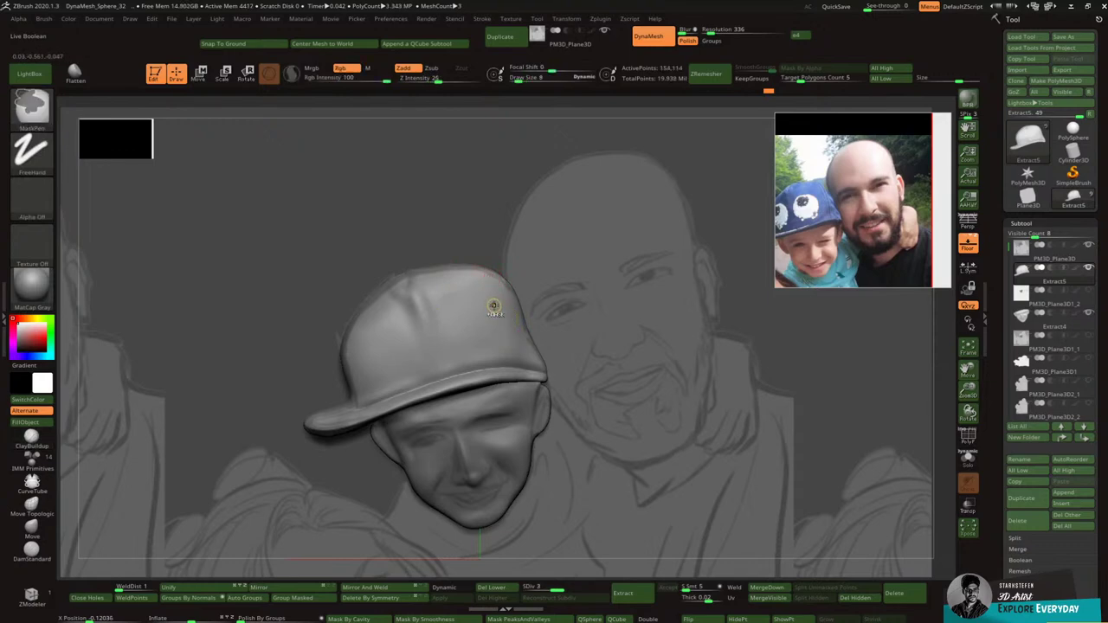
key("shift")
left_click_drag(318, 420, 324, 432, "shift")
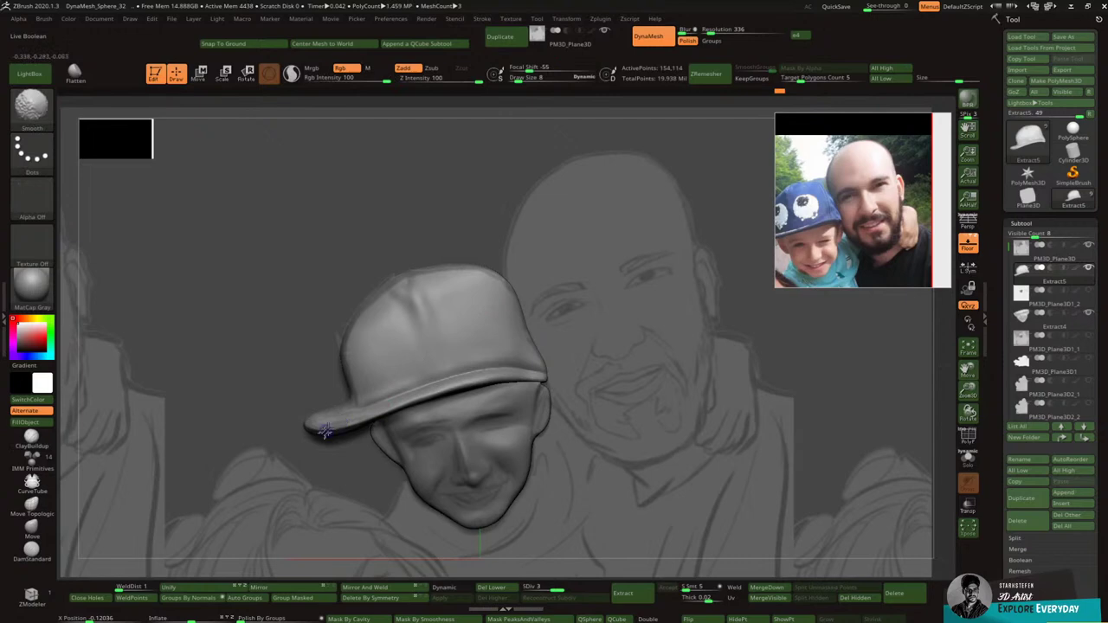
Step: Zoom out to the whole relief and toggle the floor sketch off and on to check the cap and face
left_click_drag(968, 391, 965, 355)
left_click_drag(968, 370, 939, 304)
left_click(968, 245)
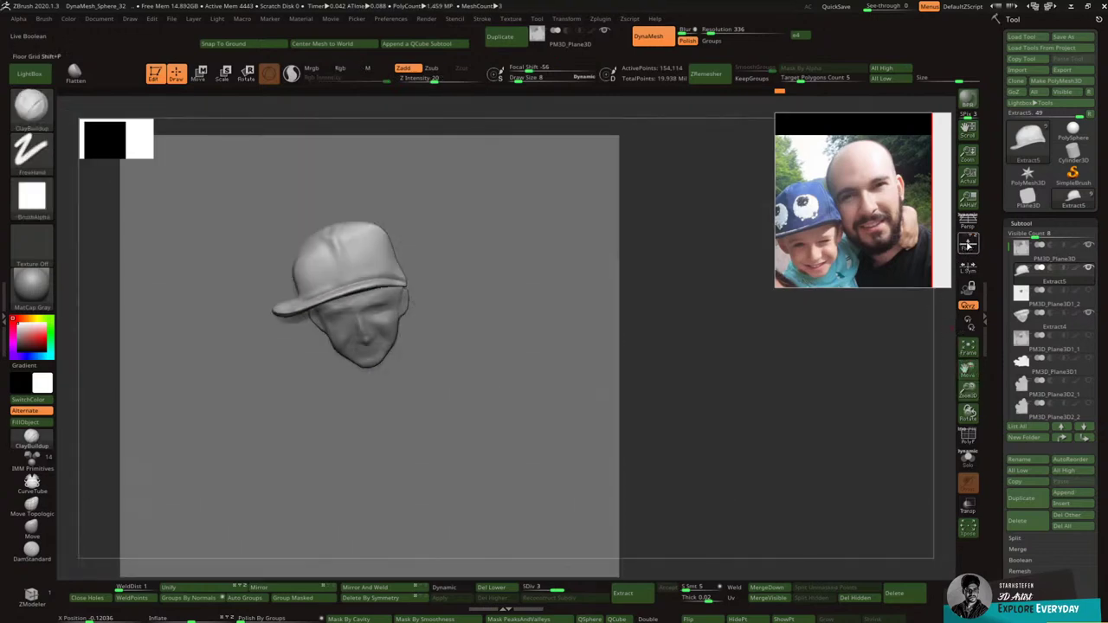
left_click(967, 247)
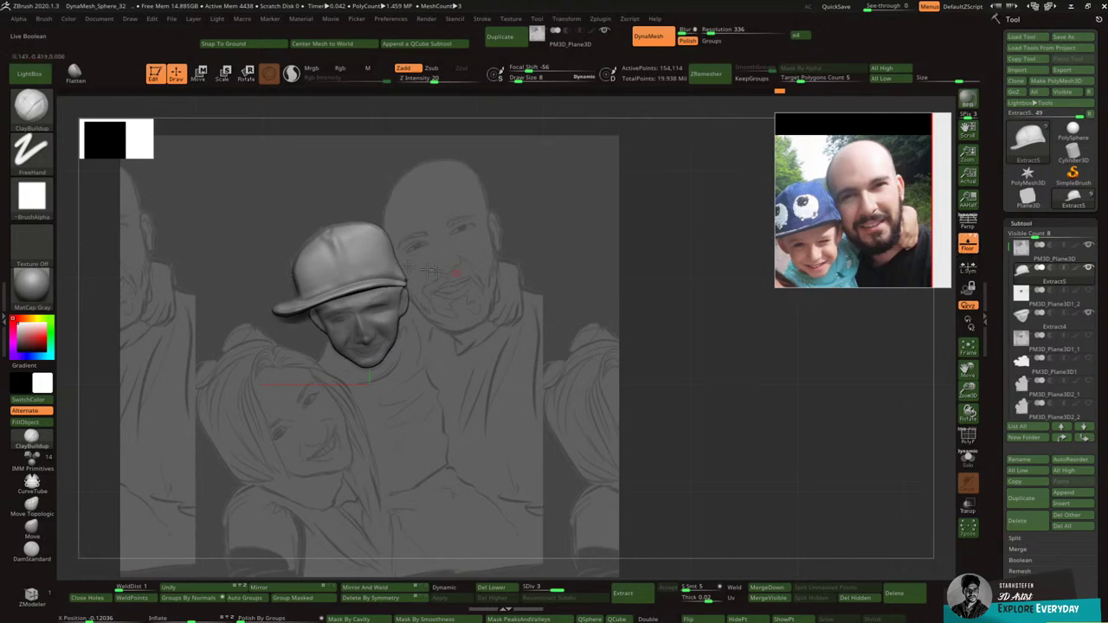
Step: Carve a seam down the cap's crown on the side nearest the father with DamStandard at draw size 8, and smooth it
left_click(32, 105)
left_click(378, 224)
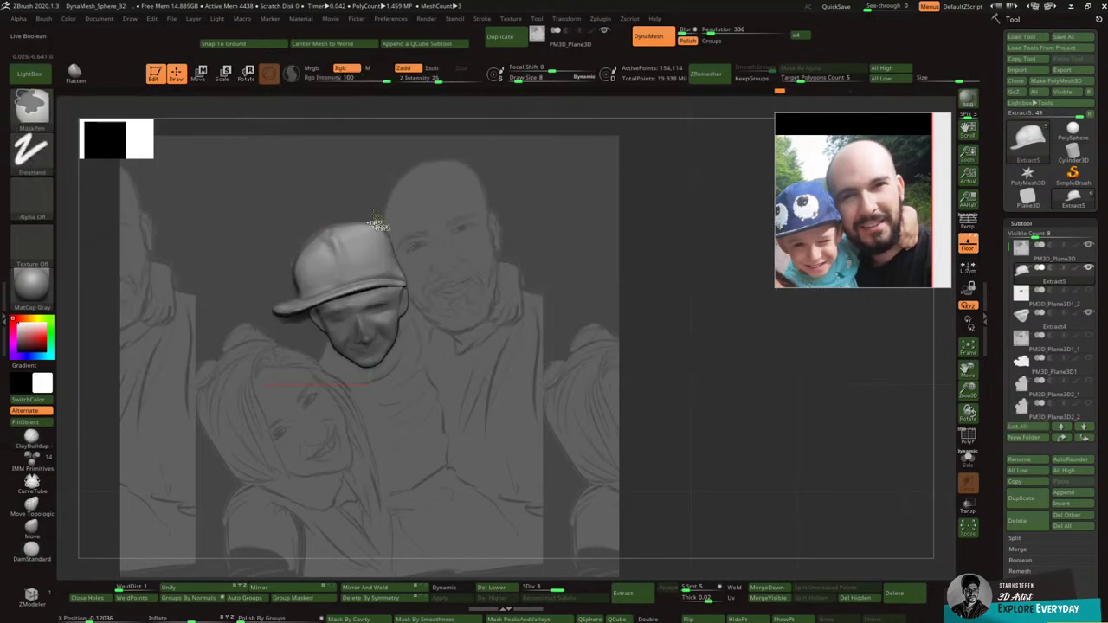
right_click_drag(377, 221, 415, 248, "ctrl")
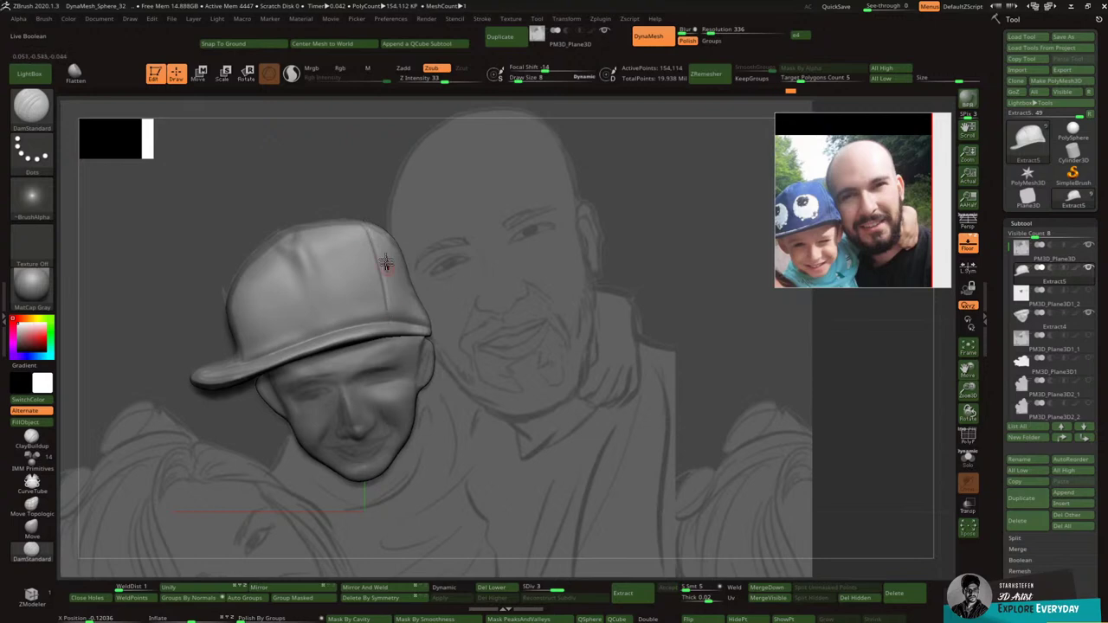
key("shift")
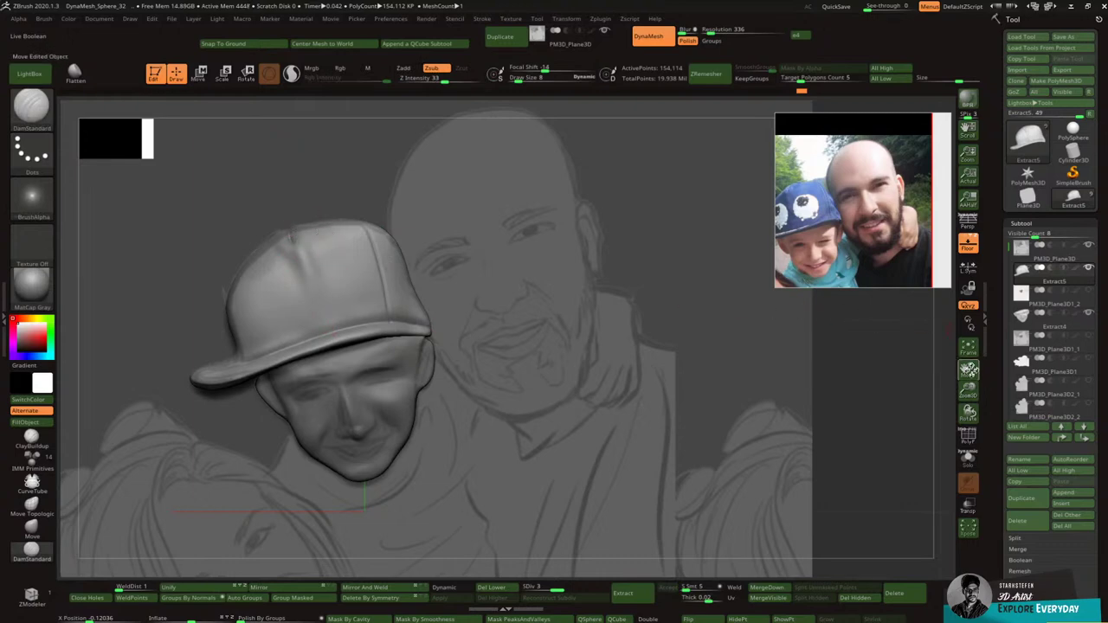
left_click_drag(968, 390, 965, 372)
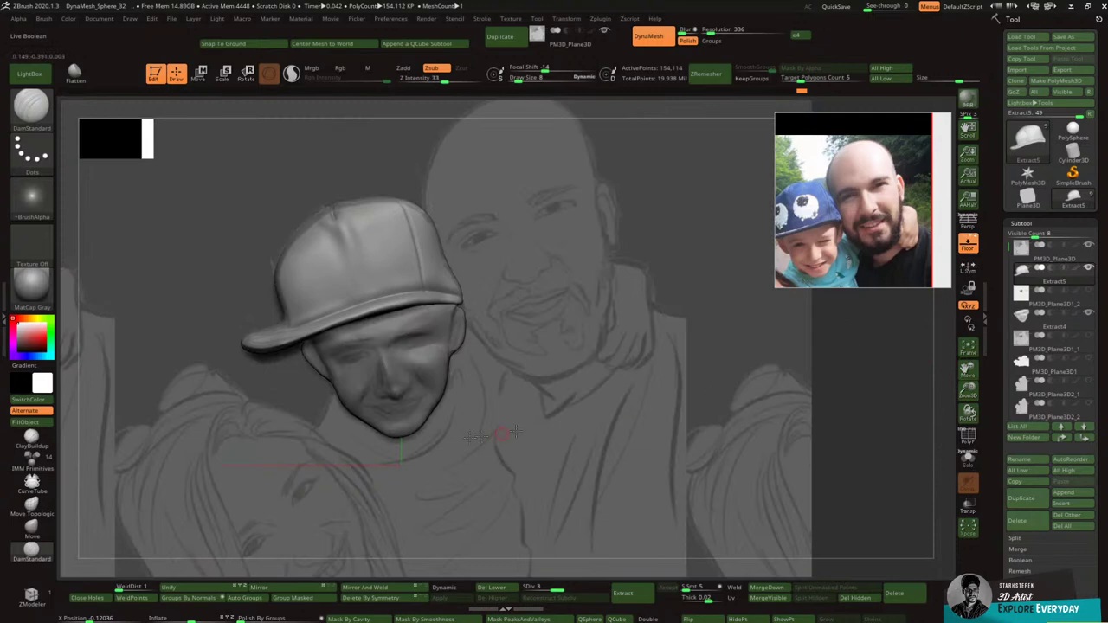
Step: Make the boy's face the active subtool, reshape its forehead under the cap brim with the Move brush, and smooth the brow at draw size 66
left_click(367, 379, "alt")
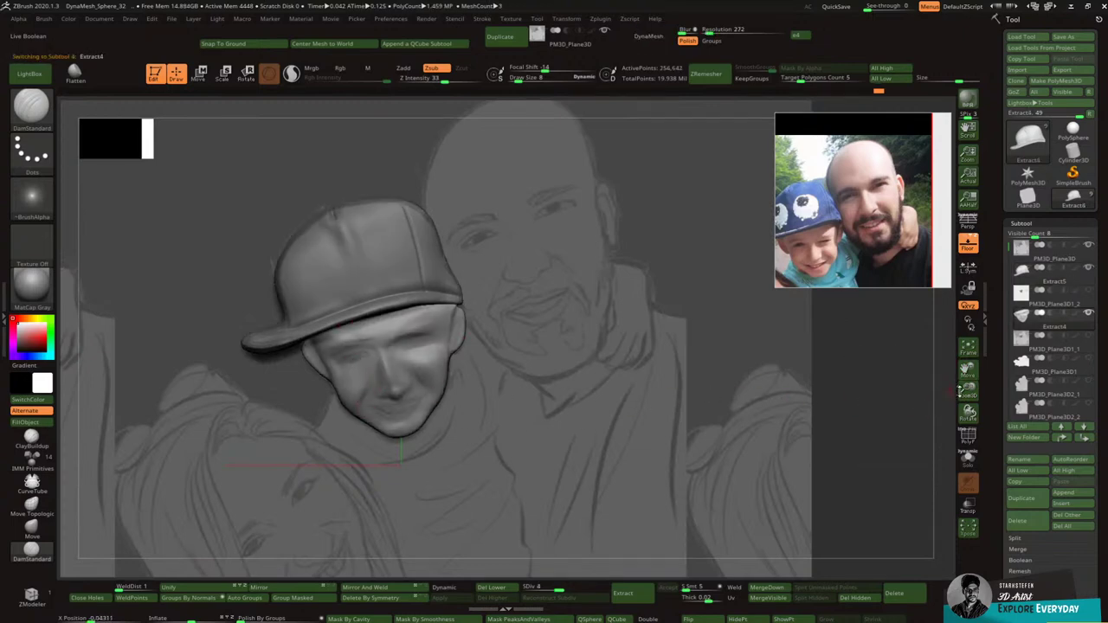
left_click_drag(960, 391, 913, 407)
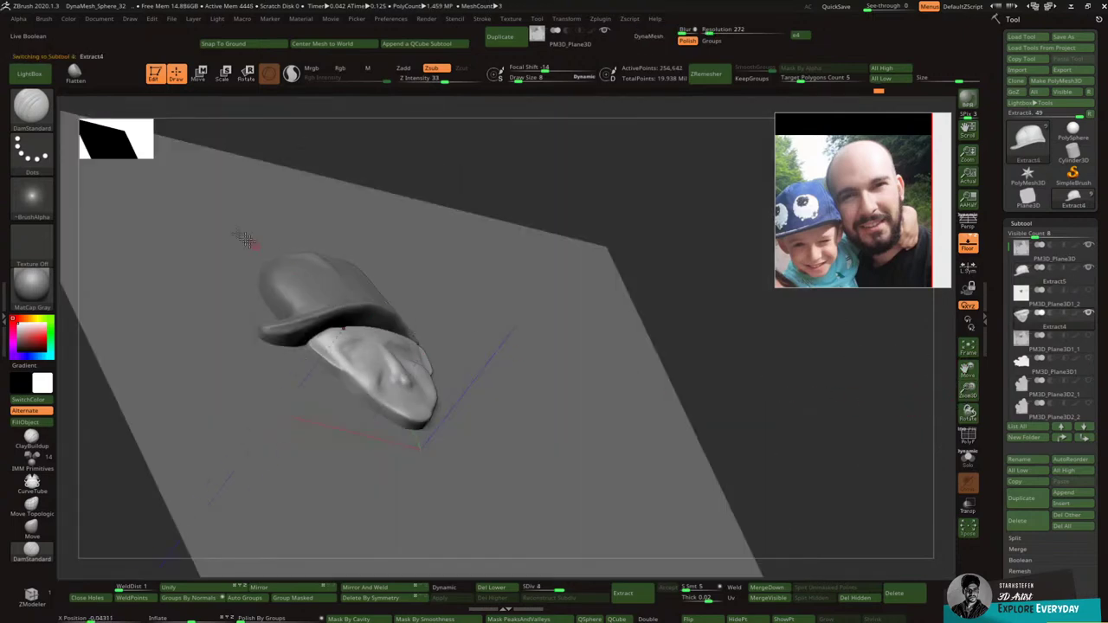
key("b")
key("m")
key("v")
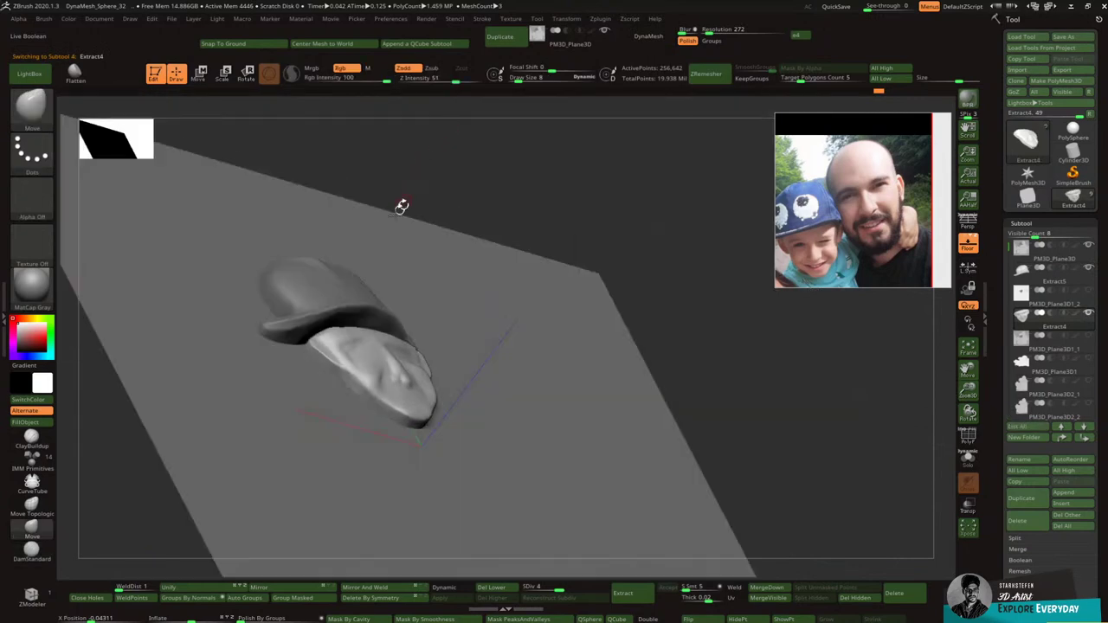
mouse_move(355, 336)
left_mouse_down()
mouse_move(357, 324)
mouse_move(379, 328)
mouse_move(366, 314)
left_mouse_up()
left_click_drag(449, 222, 381, 260)
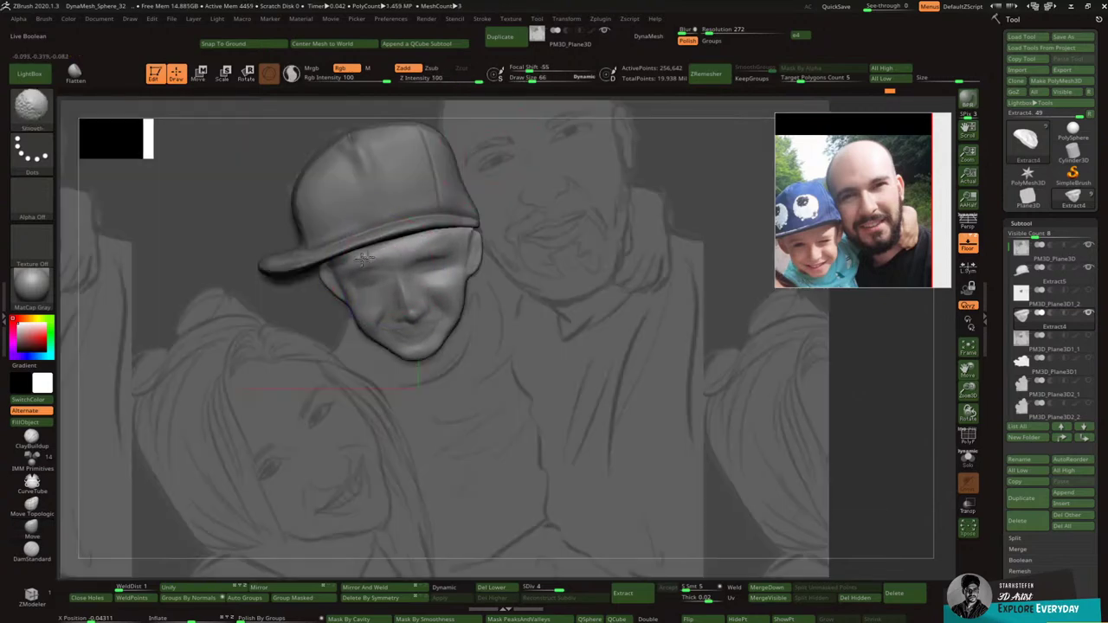
left_click_drag(350, 259, 382, 246)
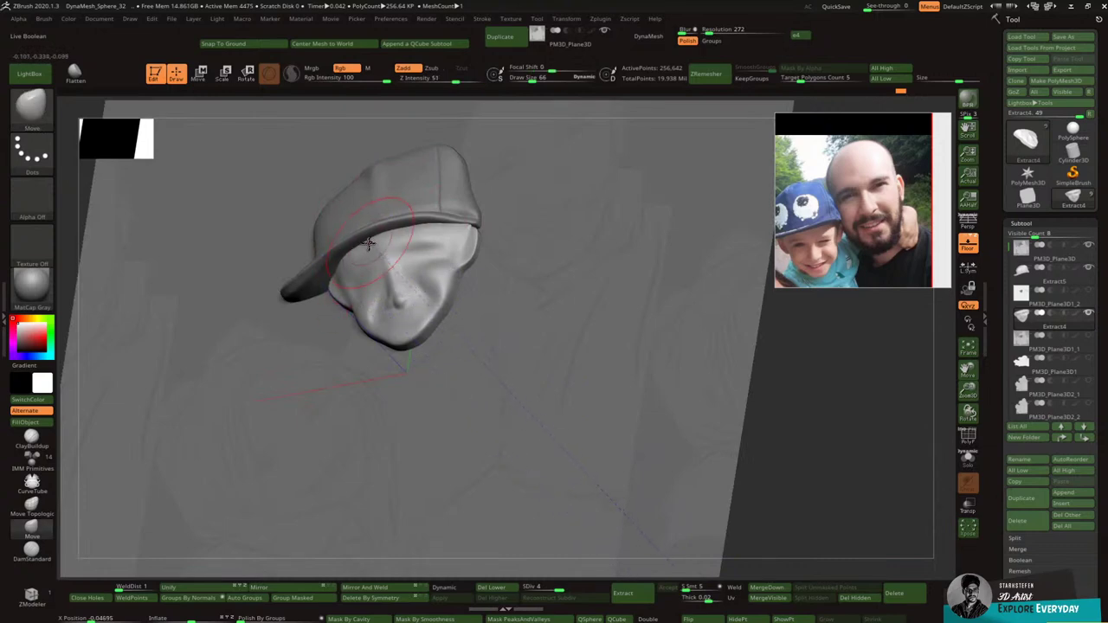
Step: Adjust the depth of the brow and the middle of the face from side angles with the Move brush at draw size 66
right_click_drag(369, 244, 433, 239)
right_click_drag(336, 252, 392, 218)
right_click_drag(395, 270, 501, 220)
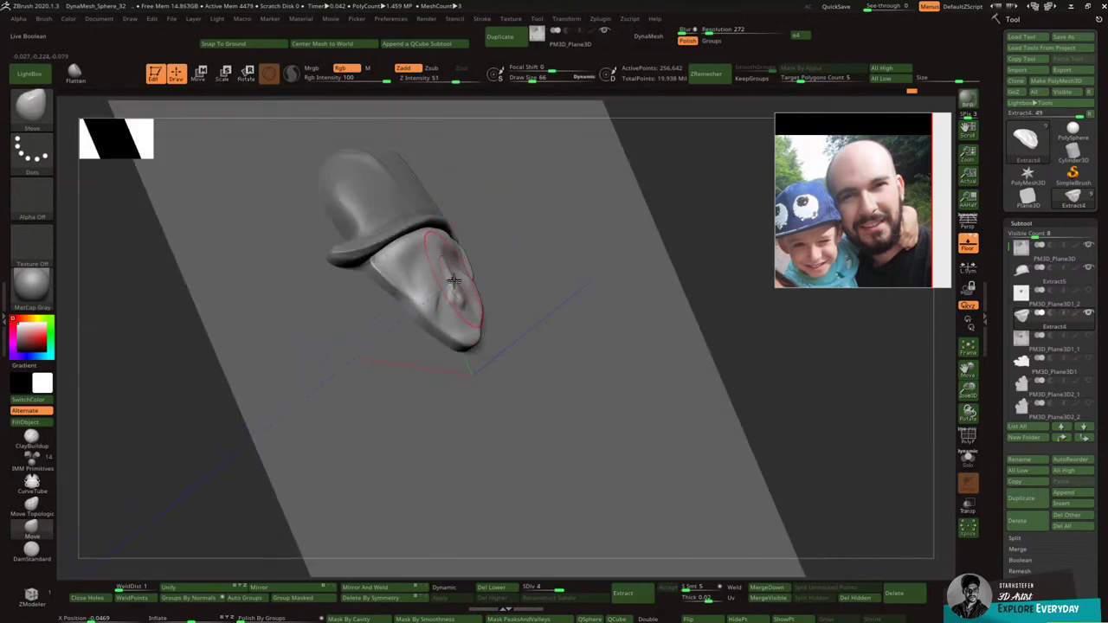
left_click_drag(465, 301, 386, 312)
Step: Pull the nose tip downward with the Move brush at draw size 26, and smooth the cheek beside it
mouse_move(404, 295)
right_mouse_down()
mouse_move(376, 314)
mouse_move(438, 292)
mouse_move(423, 303)
mouse_move(460, 327)
right_mouse_up()
left_click_drag(460, 326, 410, 296)
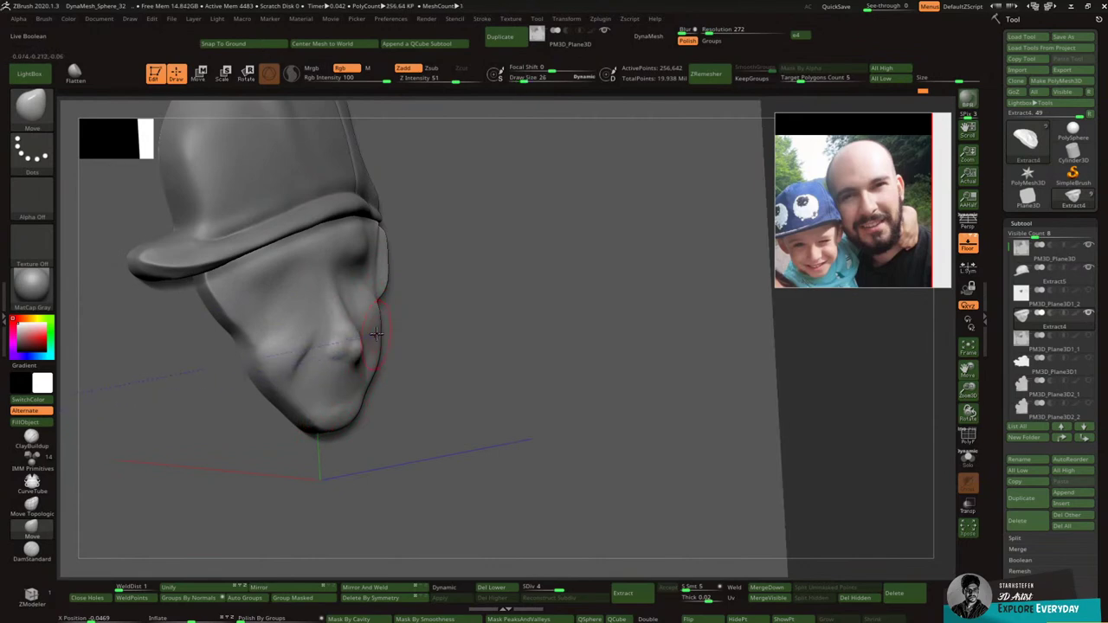
right_click_drag(358, 351, 334, 335, "shift")
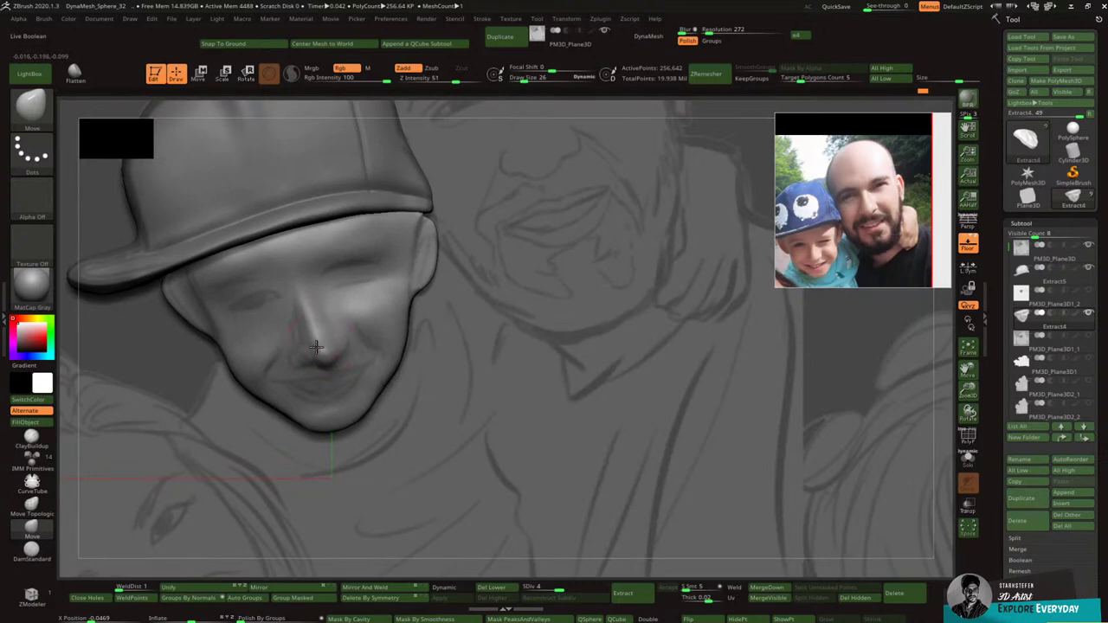
key("shift")
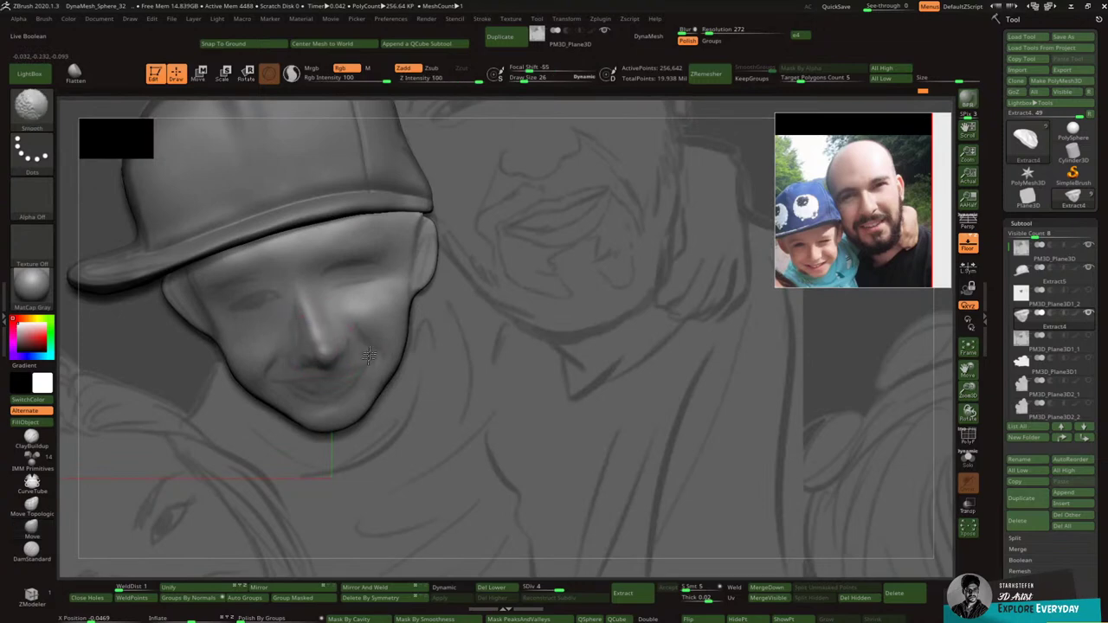
mouse_move(366, 307)
right_mouse_down()
mouse_move(383, 384)
mouse_move(411, 260)
mouse_move(305, 312)
right_mouse_up()
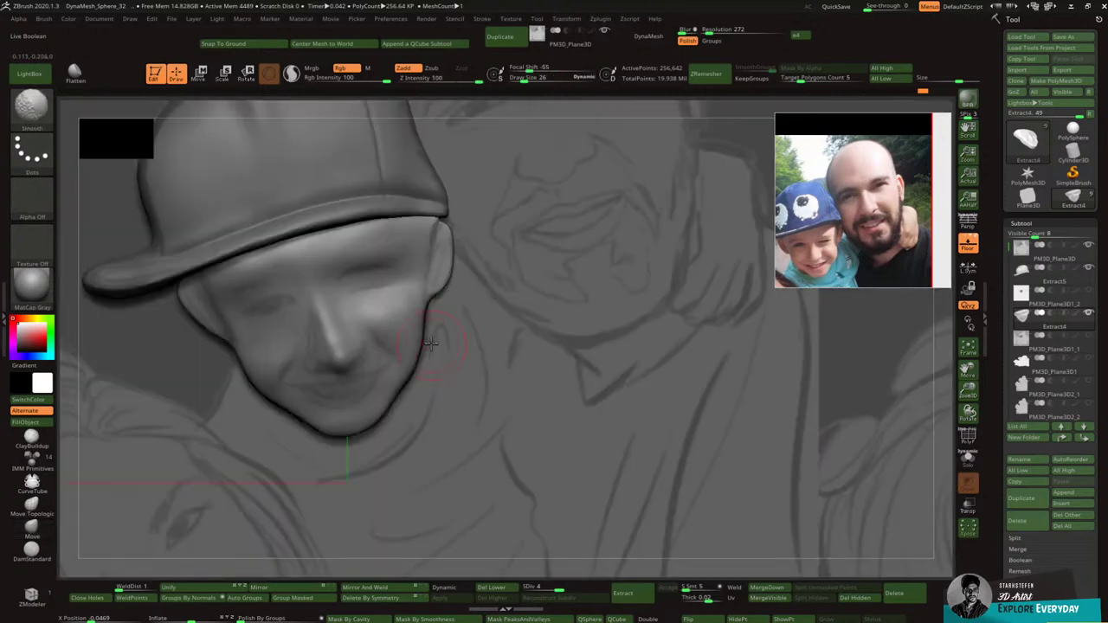
Step: Lower the face to subdivision level 3, build up the eyelid under the brim tip with ClayBuildup at draw size 10, and smooth it
left_click(32, 108)
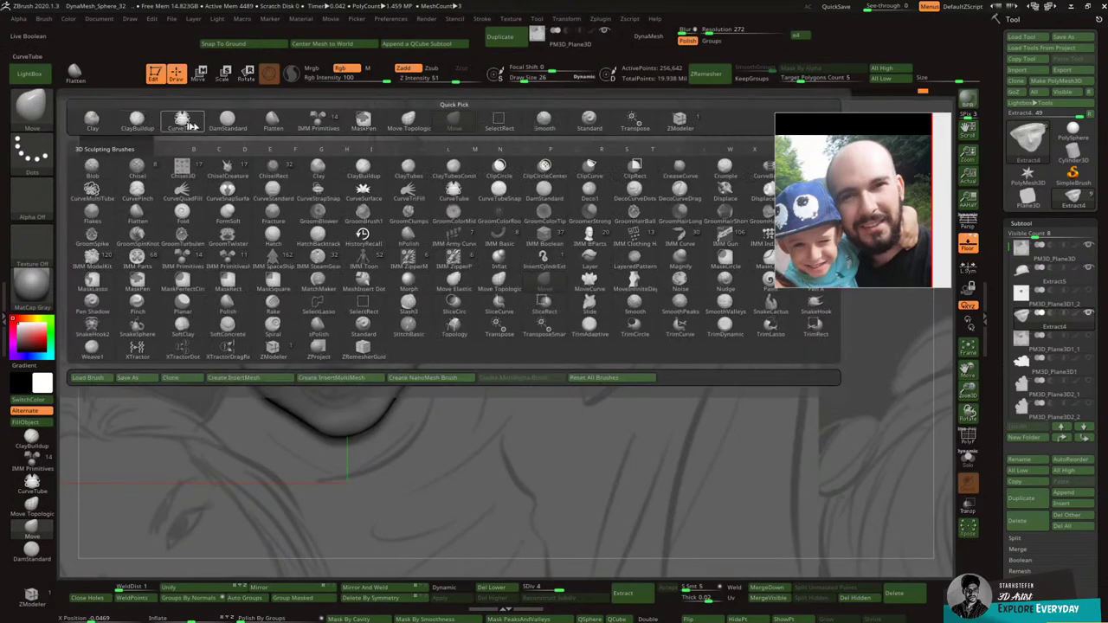
left_click(137, 121)
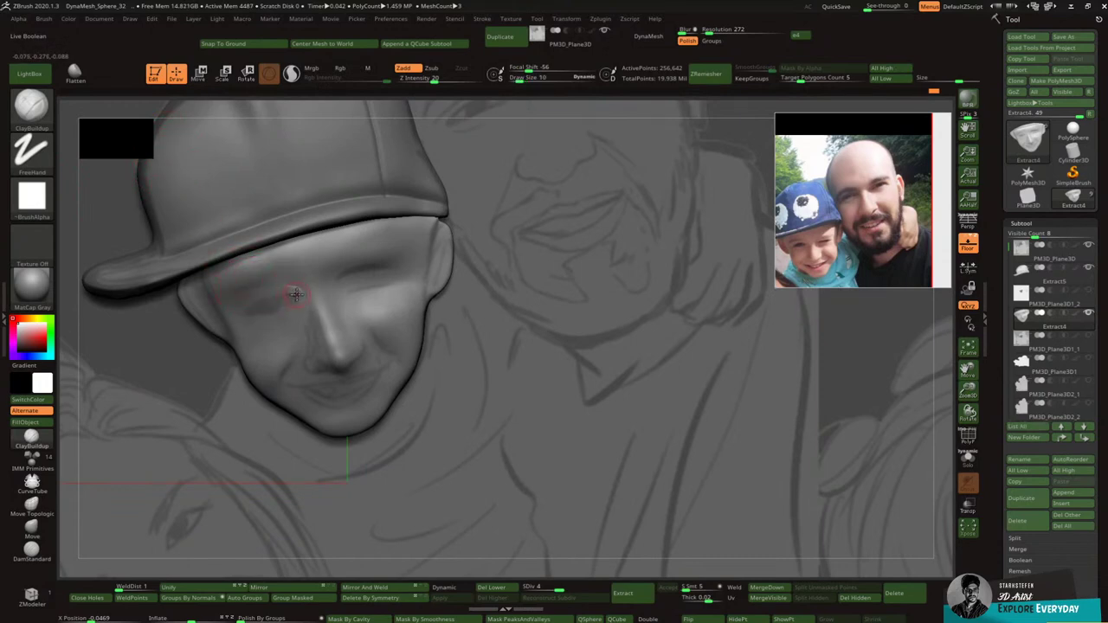
left_click(548, 588)
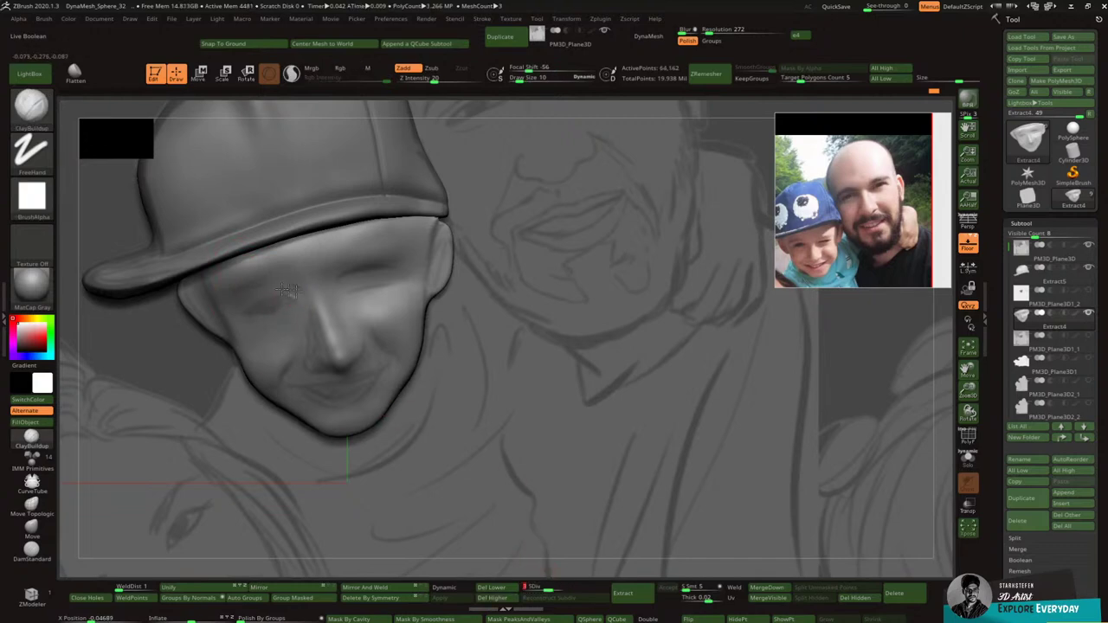
mouse_move(262, 297)
left_mouse_down()
mouse_move(291, 296)
mouse_move(283, 289)
left_mouse_up()
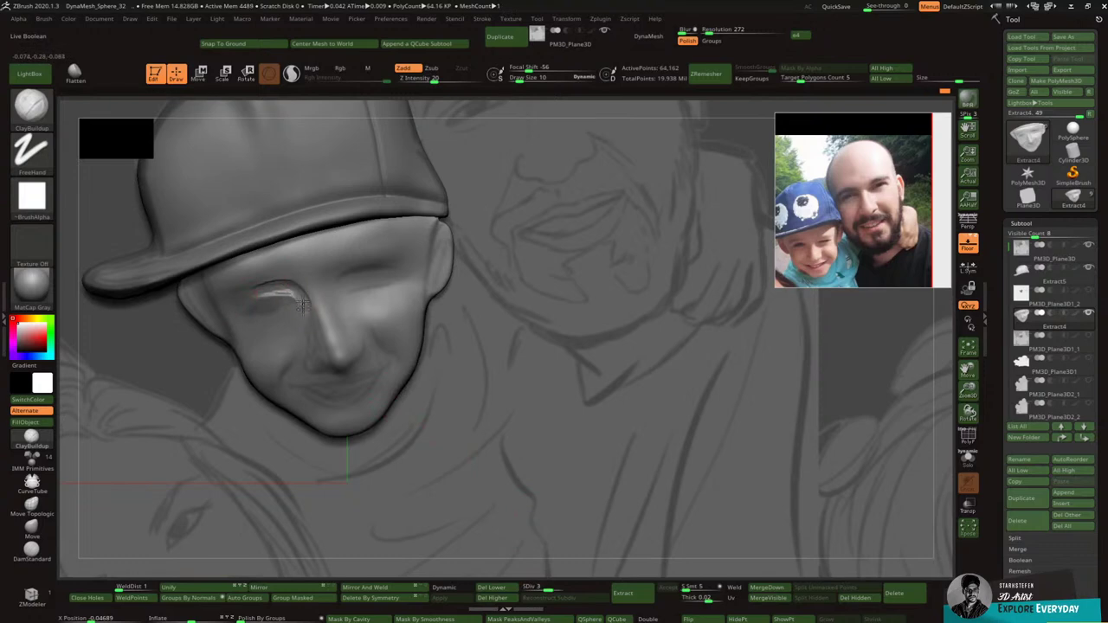
mouse_move(300, 300)
left_mouse_down()
mouse_move(251, 311)
mouse_move(272, 308)
mouse_move(260, 298)
left_mouse_up()
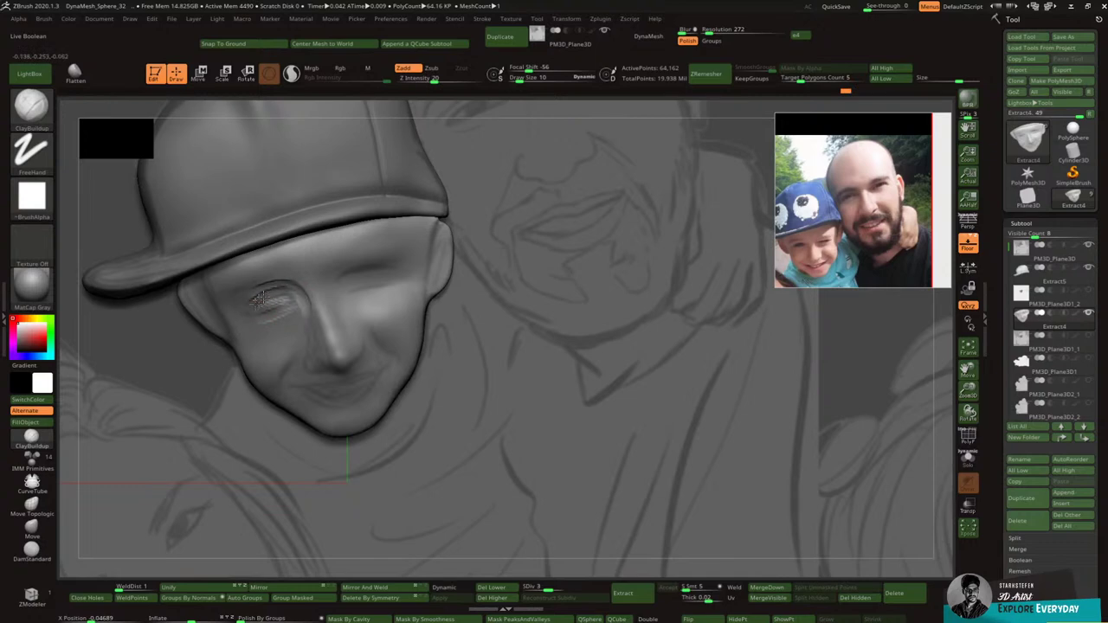
key("shift")
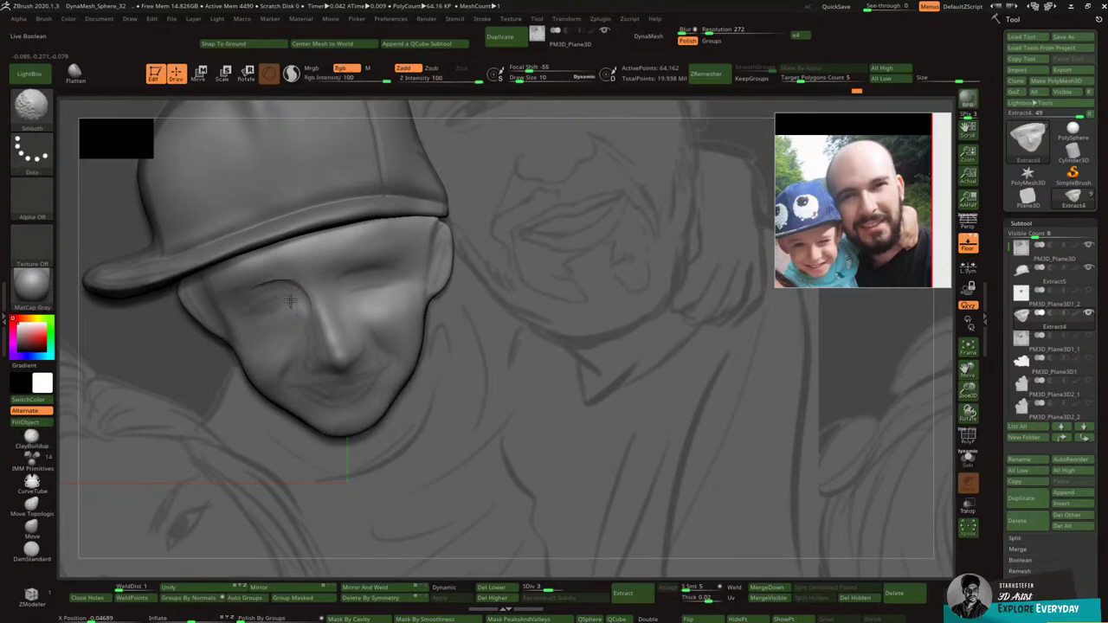
left_click_drag(296, 288, 269, 294, "shift")
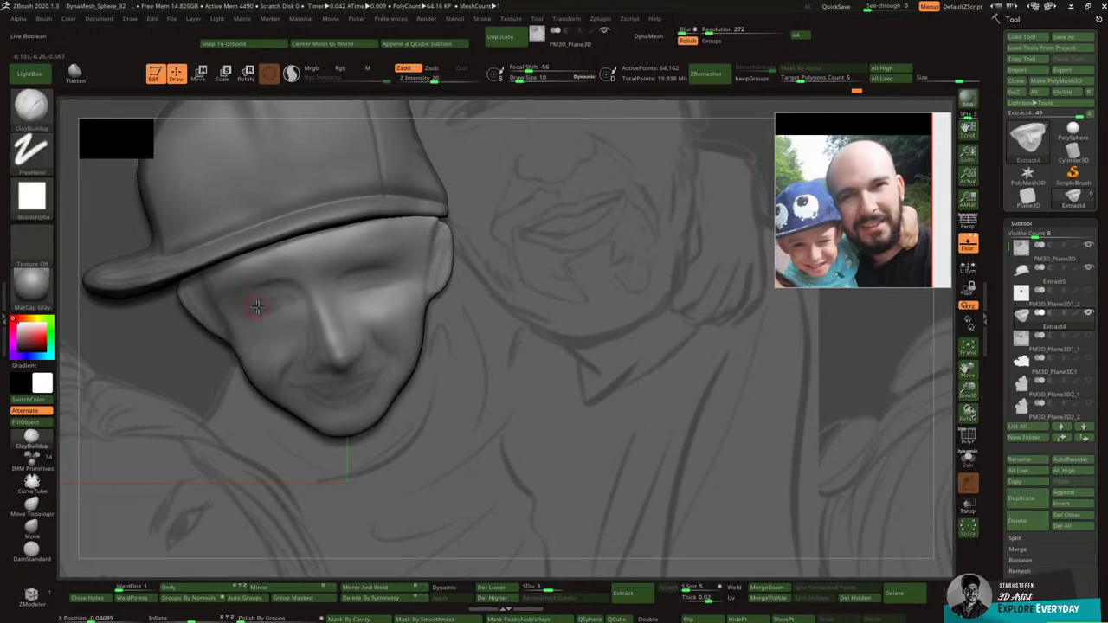
mouse_move(284, 298)
left_mouse_down()
mouse_move(271, 298)
mouse_move(292, 305)
left_mouse_up()
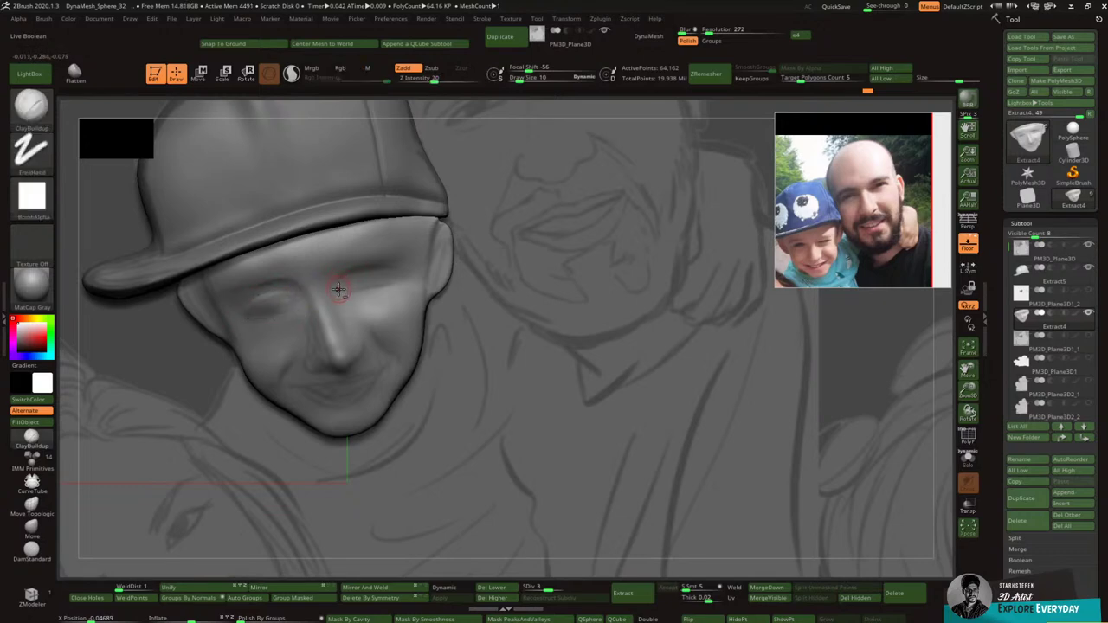
Step: Sculpt the closed eyelid and brow crease of the eye nearest the father with ClayBuildup at draw size 8, and smooth them
mouse_move(339, 290)
left_mouse_down()
mouse_move(381, 271)
mouse_move(342, 269)
mouse_move(403, 243)
mouse_move(354, 259)
mouse_move(399, 247)
mouse_move(356, 256)
mouse_move(362, 282)
mouse_move(386, 277)
mouse_move(362, 271)
mouse_move(377, 266)
left_mouse_up()
mouse_move(391, 264)
right_mouse_down()
mouse_move(381, 247)
mouse_move(363, 250)
right_mouse_up()
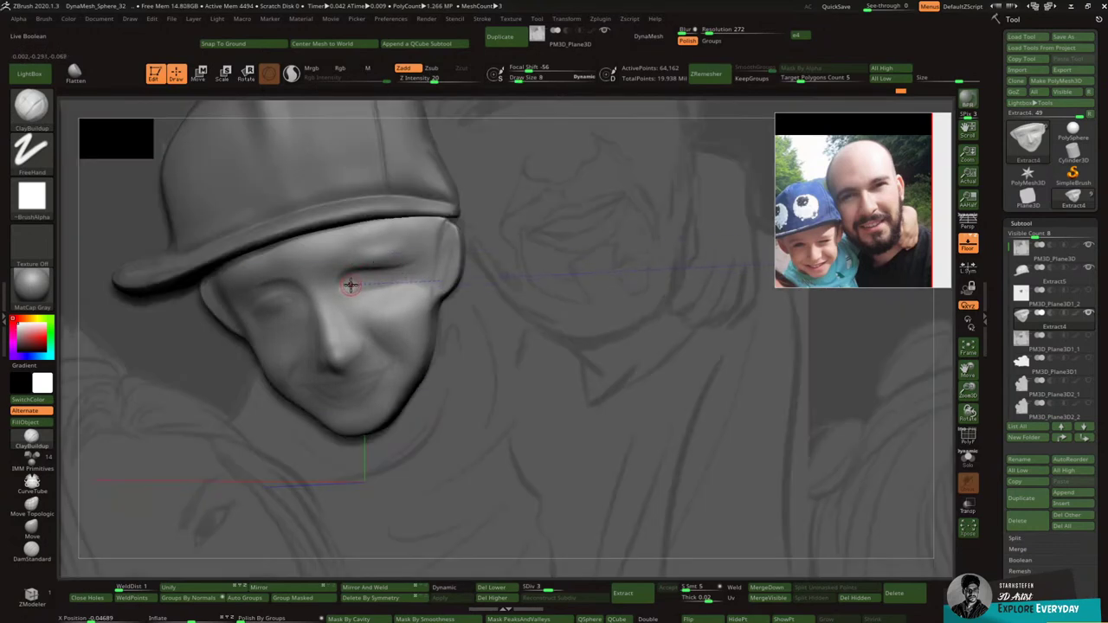
left_click_drag(352, 284, 393, 275)
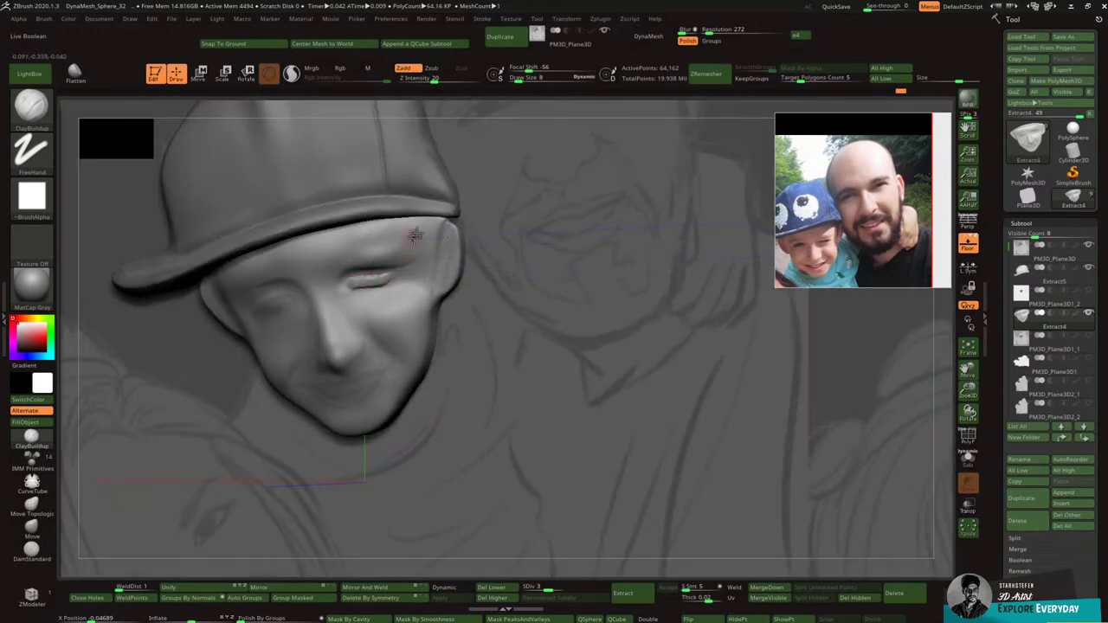
right_click_drag(418, 234, 413, 220)
mouse_move(360, 285)
left_mouse_down("shift")
mouse_move(399, 272)
mouse_move(393, 287)
mouse_move(406, 285)
mouse_move(367, 256)
left_mouse_up("shift")
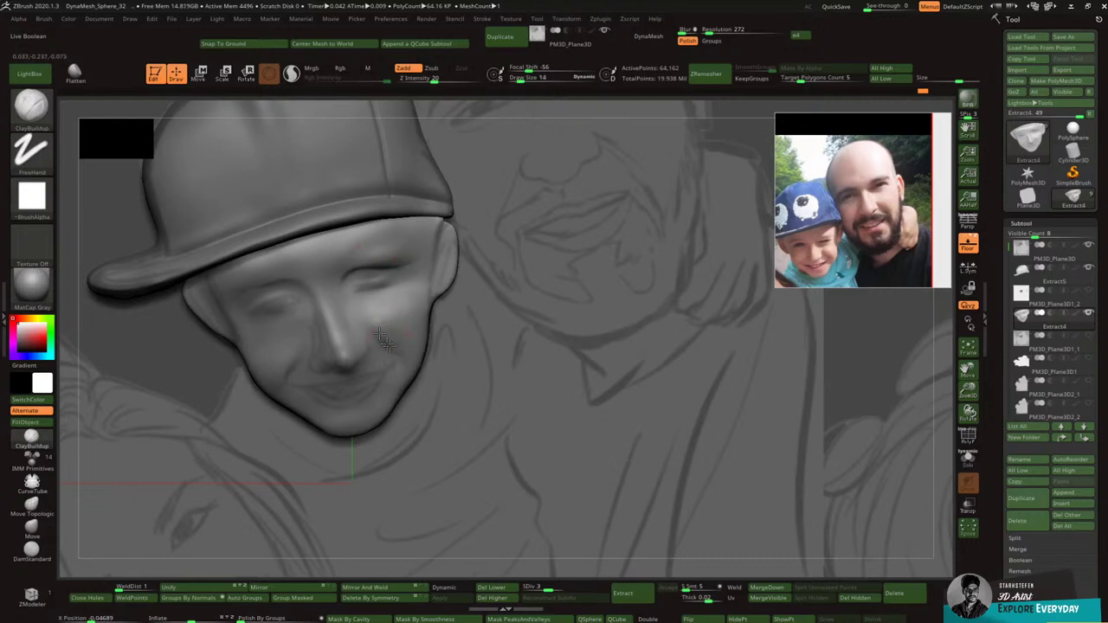
Step: Sculpt the smile fold and fill out the cheek nearest the father with ClayBuildup at draw size 14
mouse_move(378, 331)
left_mouse_down()
mouse_move(372, 322)
mouse_move(406, 338)
left_mouse_up()
mouse_move(417, 314)
left_mouse_down()
mouse_move(395, 311)
mouse_move(413, 363)
mouse_move(373, 323)
mouse_move(394, 339)
mouse_move(376, 309)
left_mouse_up()
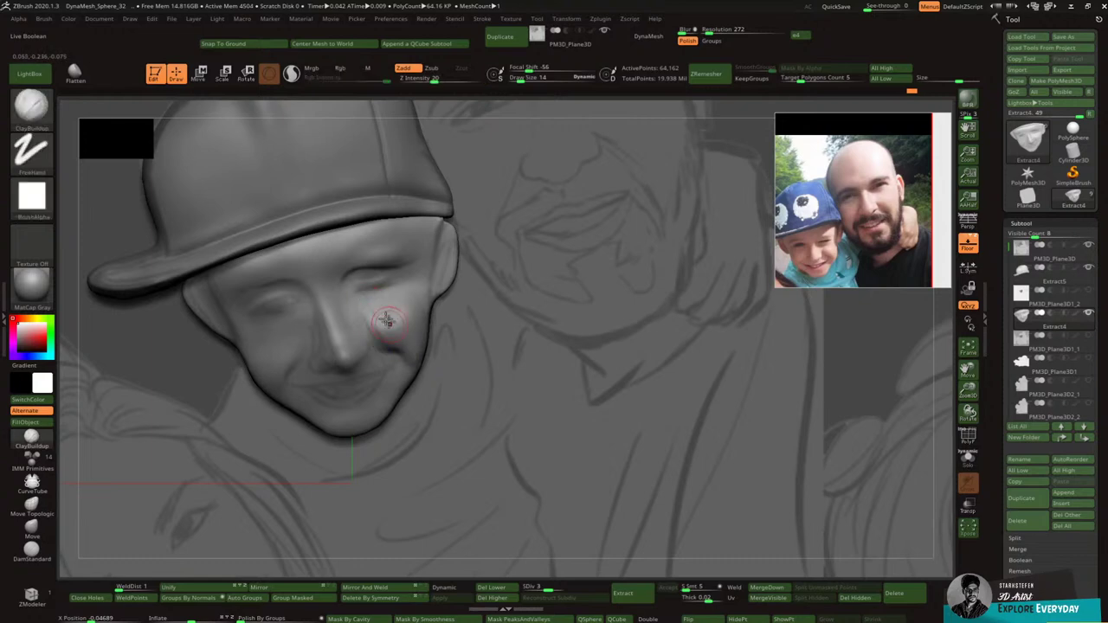
mouse_move(395, 320)
left_mouse_down()
mouse_move(372, 314)
mouse_move(381, 299)
mouse_move(364, 287)
mouse_move(396, 297)
mouse_move(383, 315)
mouse_move(394, 333)
mouse_move(414, 300)
mouse_move(382, 321)
left_mouse_up()
mouse_move(487, 284)
left_mouse_down()
mouse_move(454, 270)
mouse_move(494, 270)
left_mouse_up()
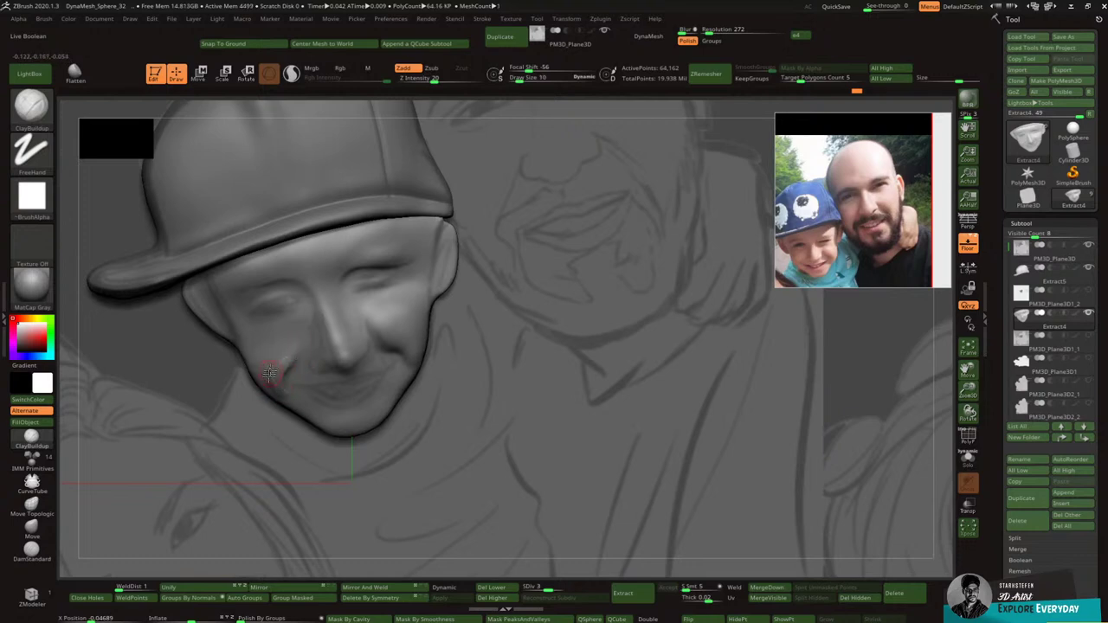
Step: Sculpt the smile fold and cheek on the brim-tip side of the face with ClayBuildup, and smooth them into the mouth corner
mouse_move(284, 322)
right_mouse_down()
mouse_move(301, 297)
mouse_move(296, 314)
right_mouse_up()
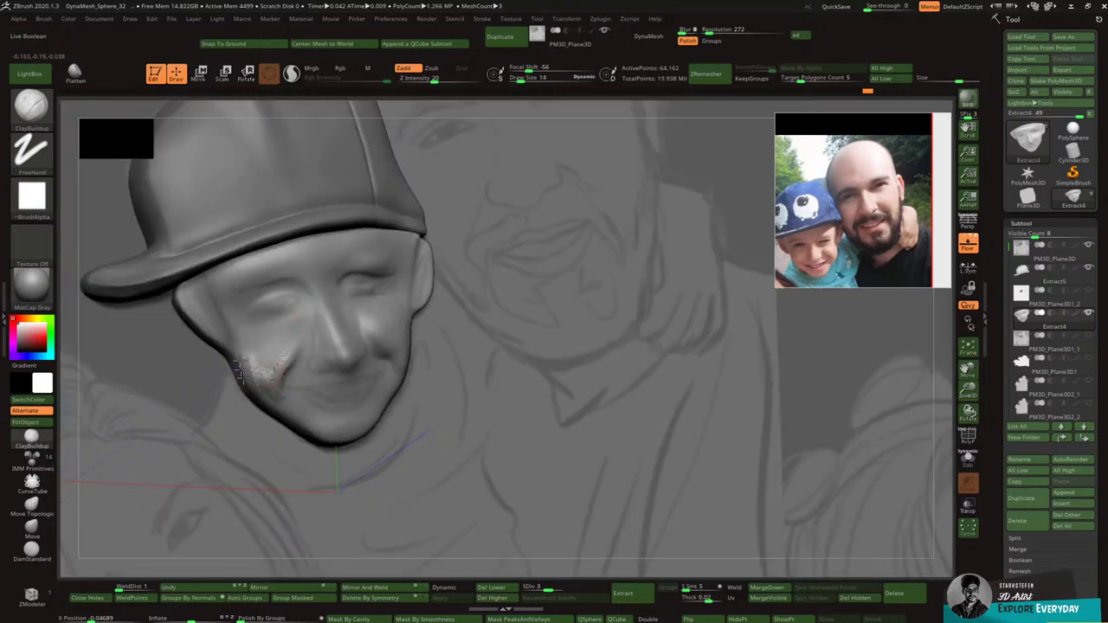
mouse_move(269, 359)
left_mouse_down()
mouse_move(282, 347)
mouse_move(265, 358)
mouse_move(251, 343)
mouse_move(265, 356)
mouse_move(277, 348)
mouse_move(278, 386)
left_mouse_up()
right_click_drag(282, 357, 300, 351)
key("shift")
mouse_move(254, 394)
left_mouse_down("shift")
mouse_move(247, 349)
mouse_move(279, 352)
mouse_move(275, 380)
mouse_move(290, 381)
mouse_move(294, 360)
left_mouse_up("shift")
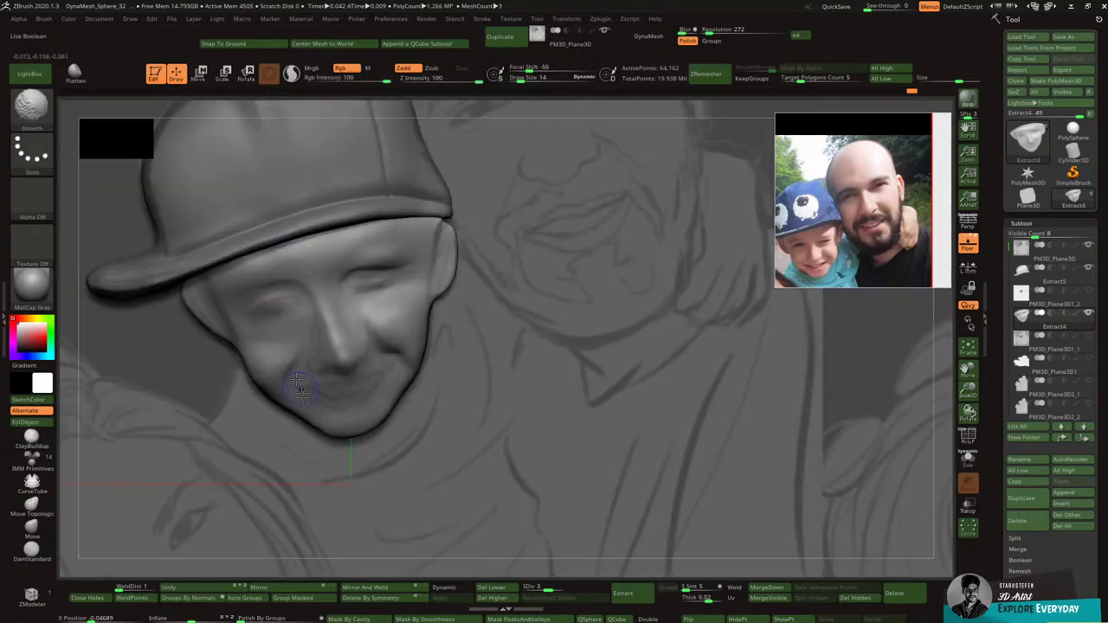
left_click_drag(303, 407, 305, 388, "shift")
left_click_drag(301, 320, 311, 338)
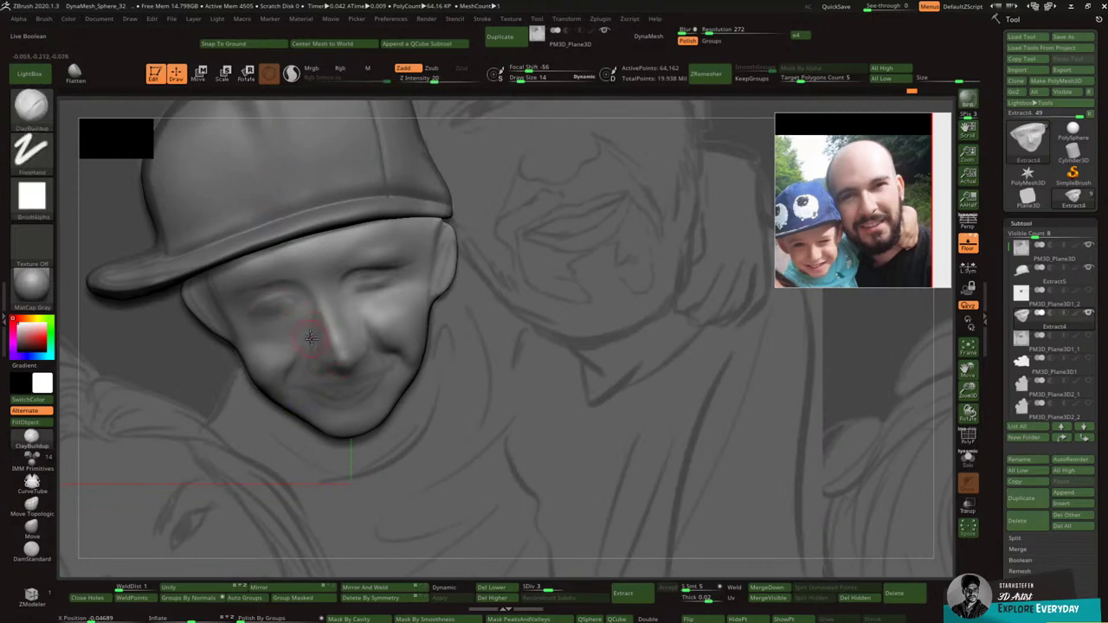
Step: Build up the ridge of the nose from the bridge to the tip with ClayBuildup at draw size 14, and smooth it
key("bracketleft")
key("bracketright")
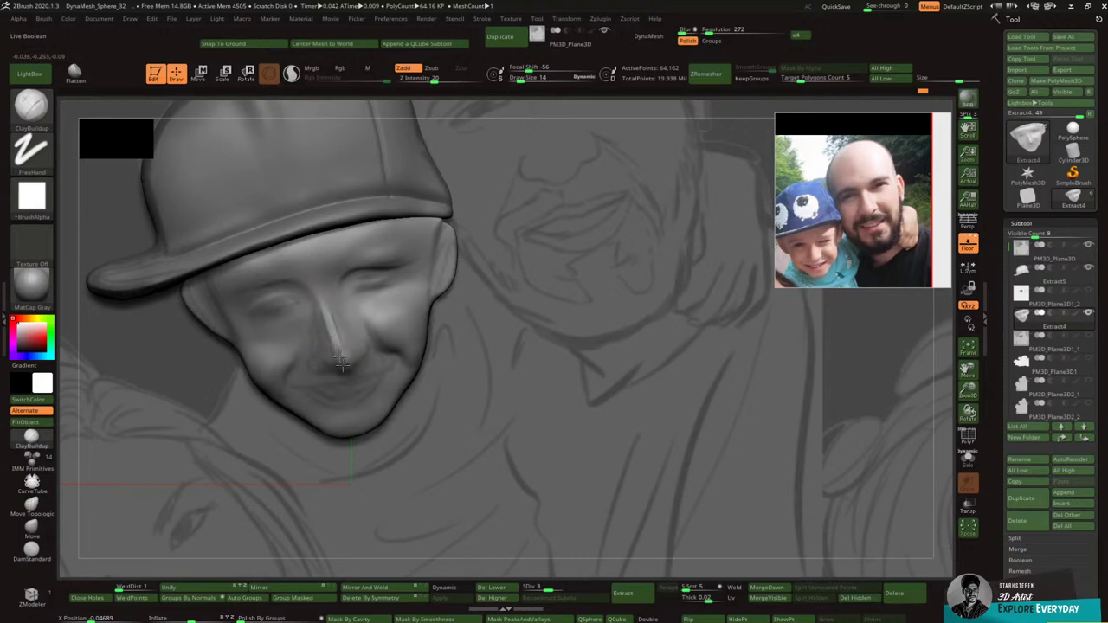
left_click_drag(325, 312, 343, 353)
left_click_drag(329, 315, 338, 362)
key("shift")
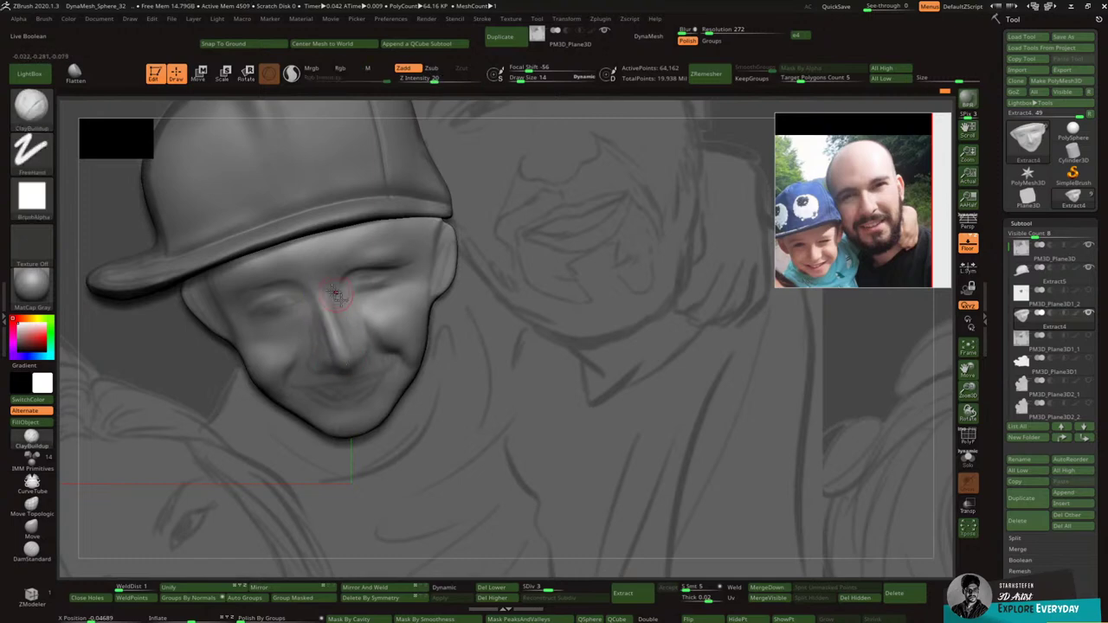
Step: Build up the underside of the nose and the nostrils above the upper lip with ClayBuildup at draw size 10, and smooth them
mouse_move(349, 362)
right_mouse_down()
mouse_move(354, 329)
mouse_move(347, 348)
right_mouse_up()
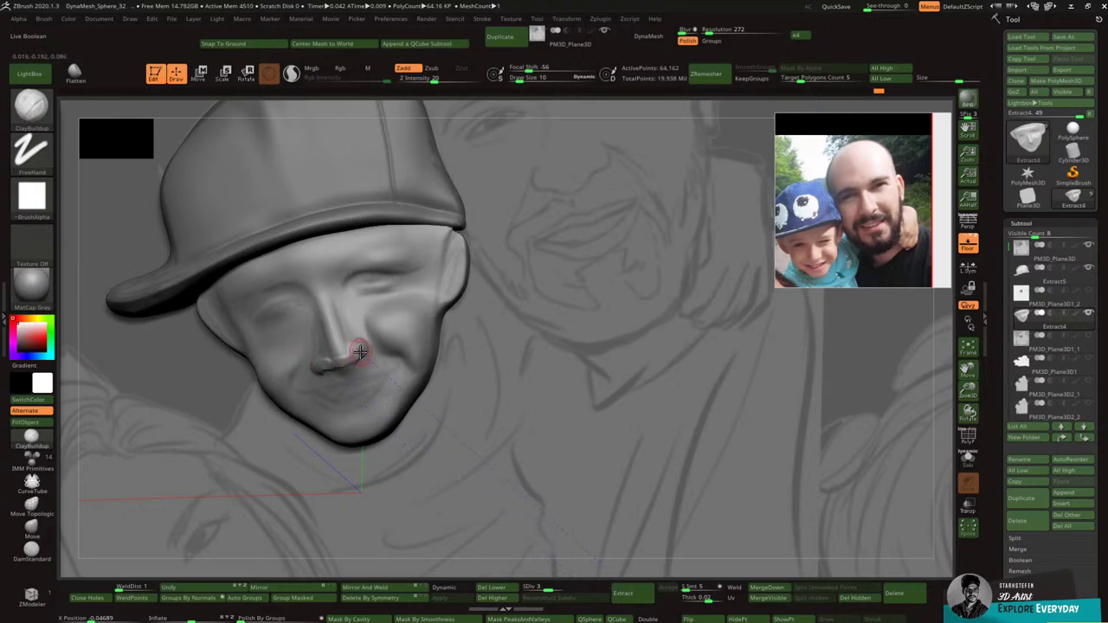
key("shift")
right_click_drag(364, 348, 348, 373)
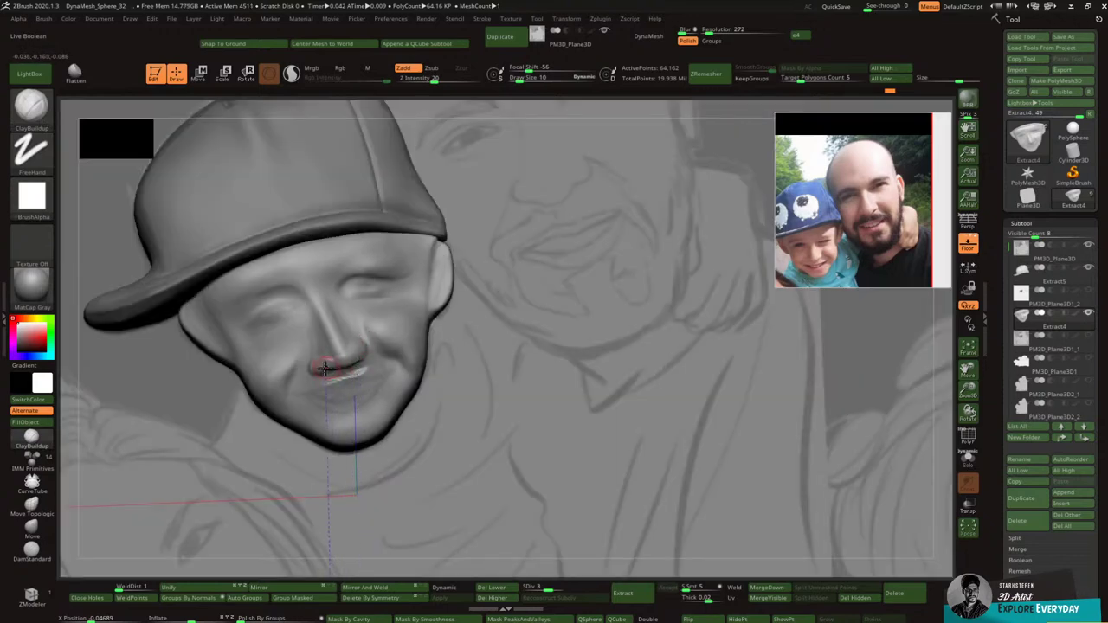
left_click_drag(361, 349, 366, 339)
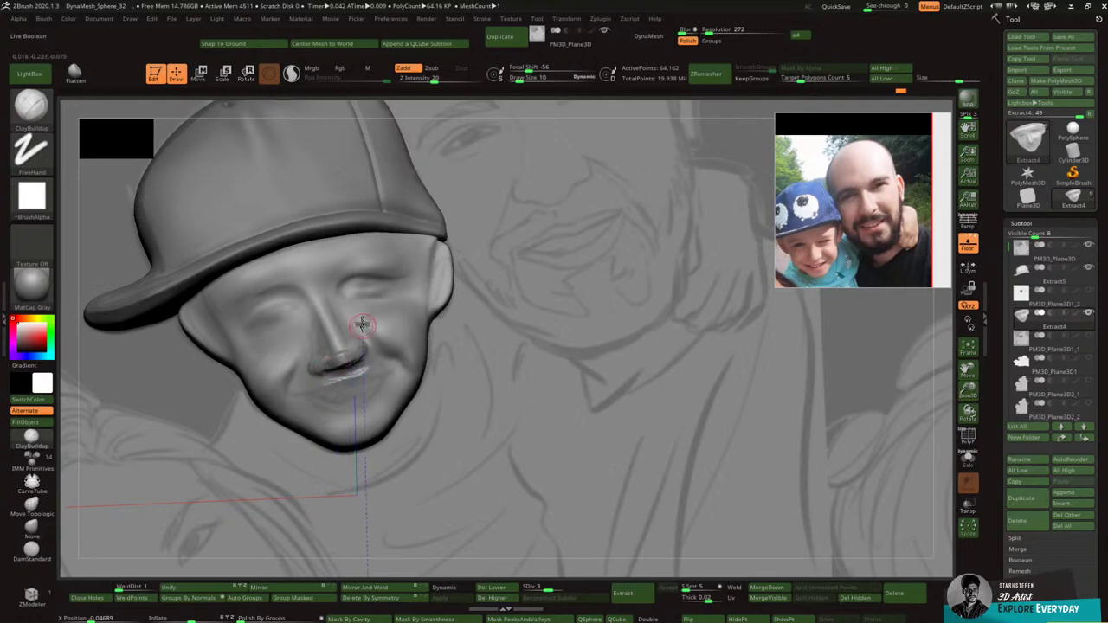
right_click_drag(361, 325, 336, 346)
left_click_drag(350, 356, 334, 357, "shift")
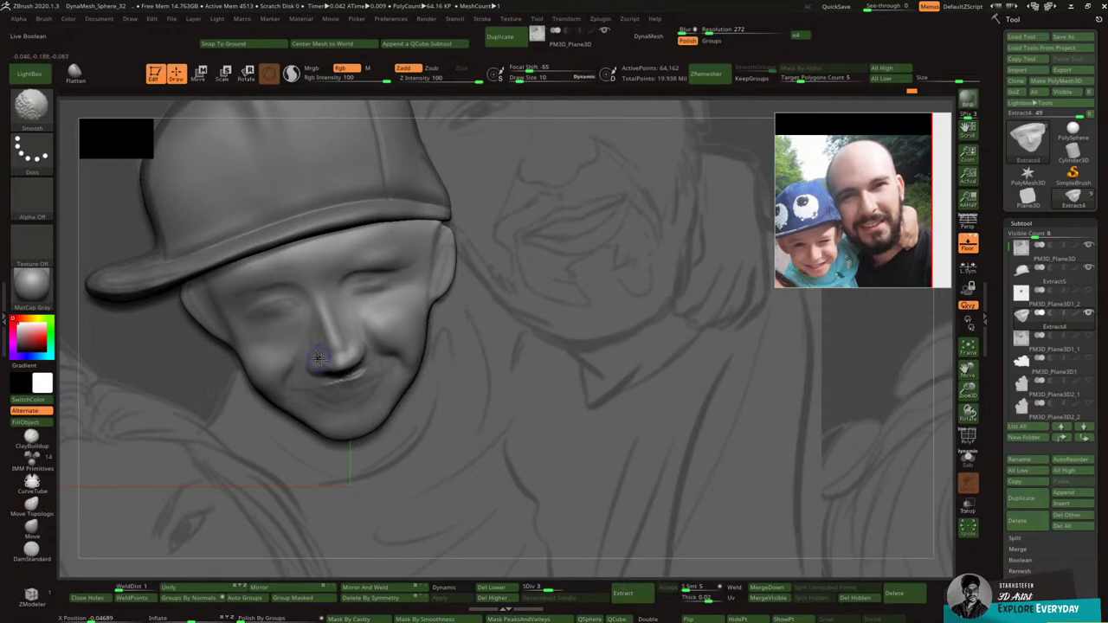
mouse_move(355, 366)
right_mouse_down()
mouse_move(346, 379)
mouse_move(341, 351)
right_mouse_up()
left_click_drag(336, 332, 321, 321, "shift")
Step: Subdivide the boy's face mesh to level 4
mouse_move(322, 392)
right_mouse_down()
mouse_move(329, 330)
mouse_move(292, 291)
mouse_move(320, 270)
mouse_move(412, 290)
right_mouse_up()
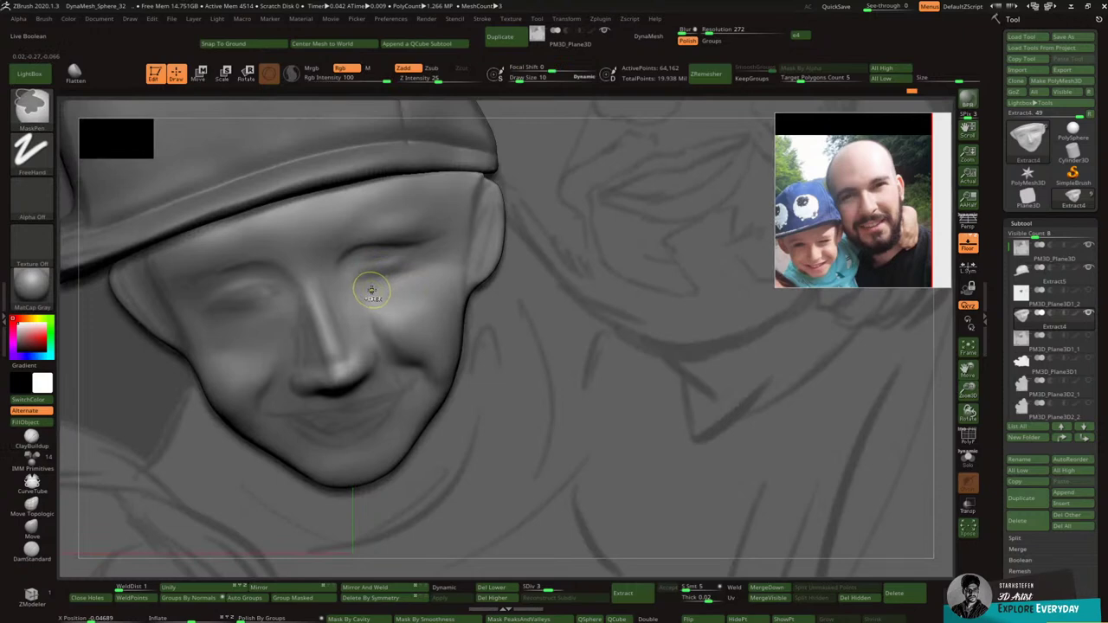
left_click(569, 584)
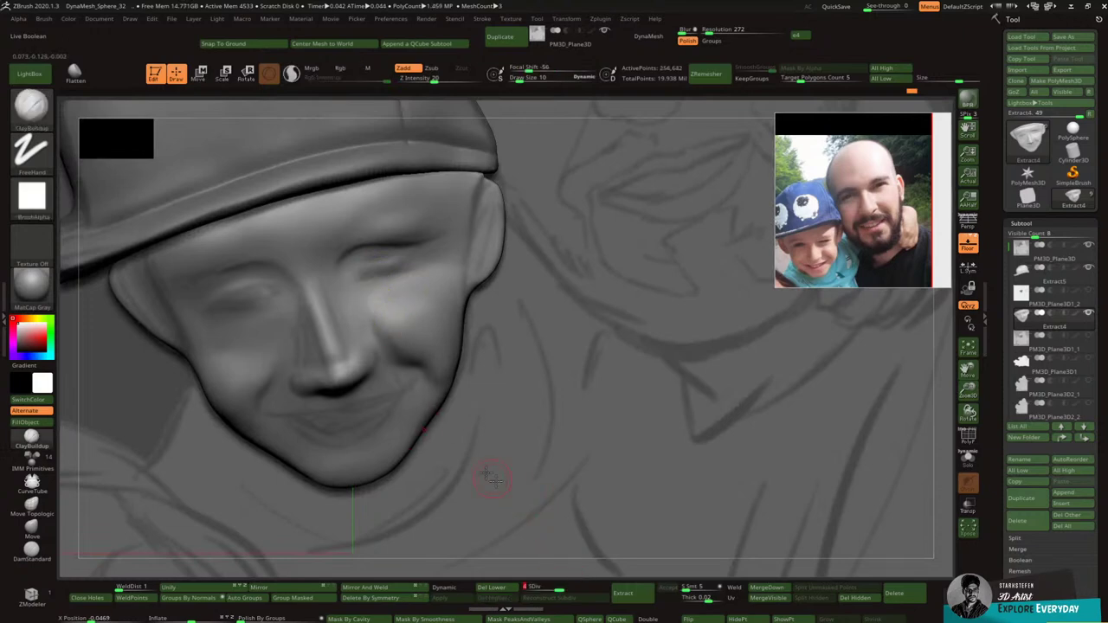
key("ctrl+d")
left_click(308, 350, "ctrl")
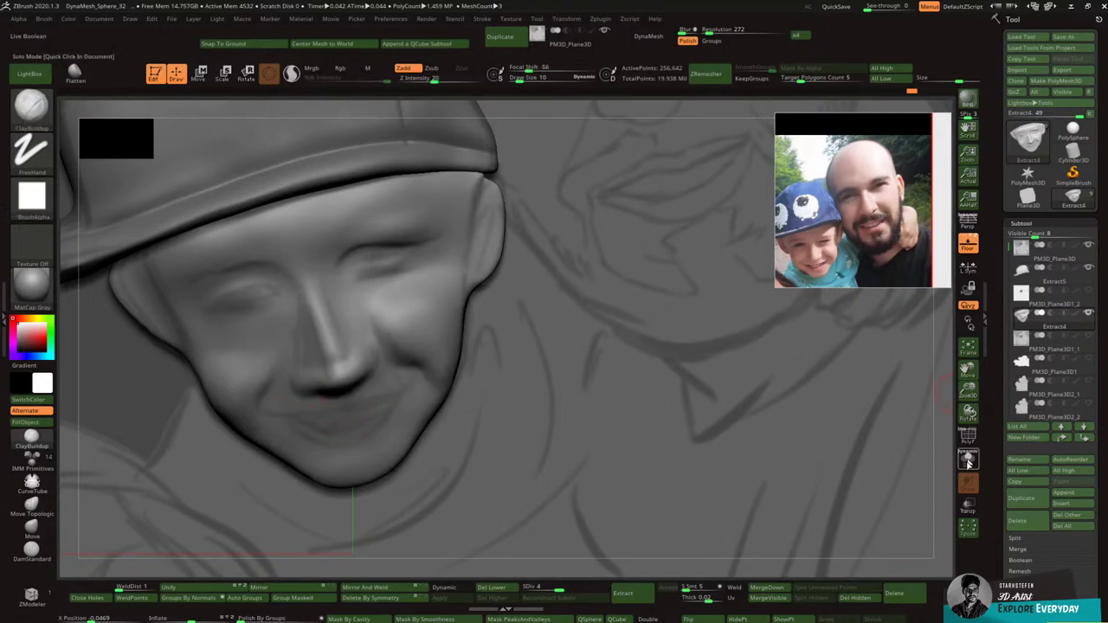
Step: Isolate the face in Solo mode and smooth the bumps along its side edge
left_click(968, 461)
mouse_move(846, 458)
left_mouse_down()
mouse_move(899, 441)
mouse_move(866, 438)
mouse_move(770, 389)
mouse_move(565, 372)
left_mouse_up()
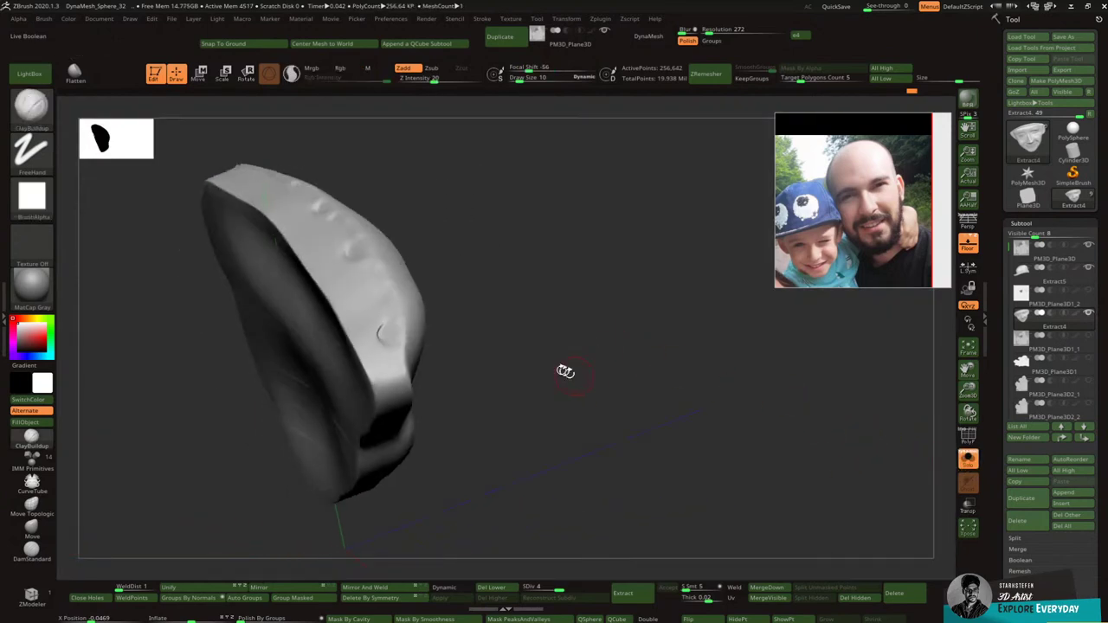
mouse_move(386, 344)
left_mouse_down("shift")
mouse_move(381, 337)
mouse_move(394, 358)
left_mouse_up("shift")
mouse_move(623, 347)
left_mouse_down()
mouse_move(477, 297)
mouse_move(433, 320)
left_mouse_up()
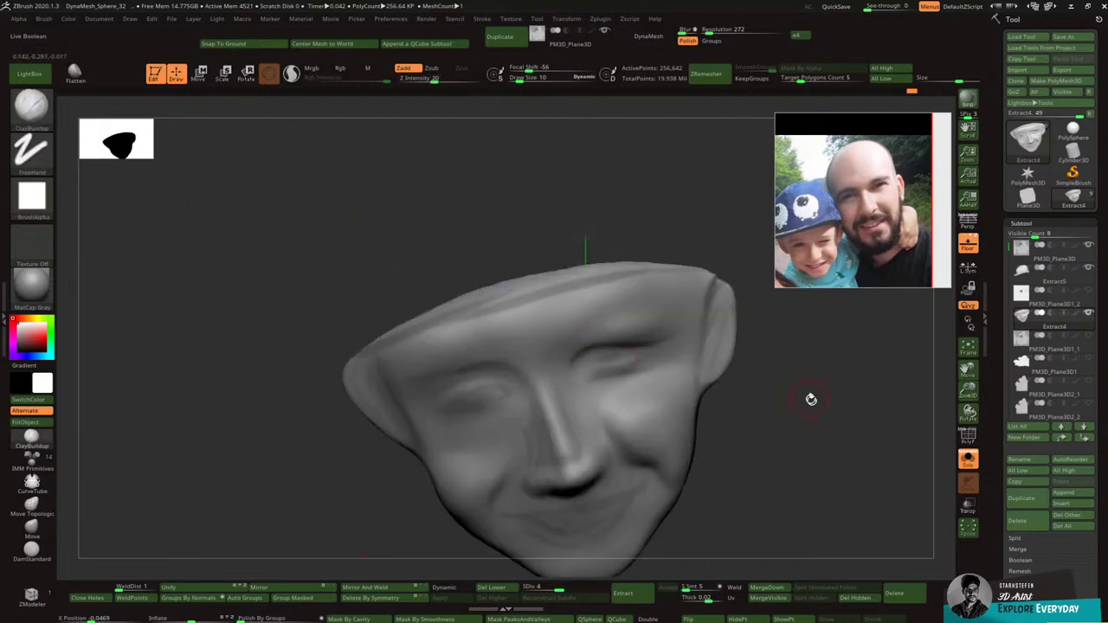
mouse_move(861, 413)
left_mouse_down()
mouse_move(905, 335)
mouse_move(782, 394)
left_mouse_up()
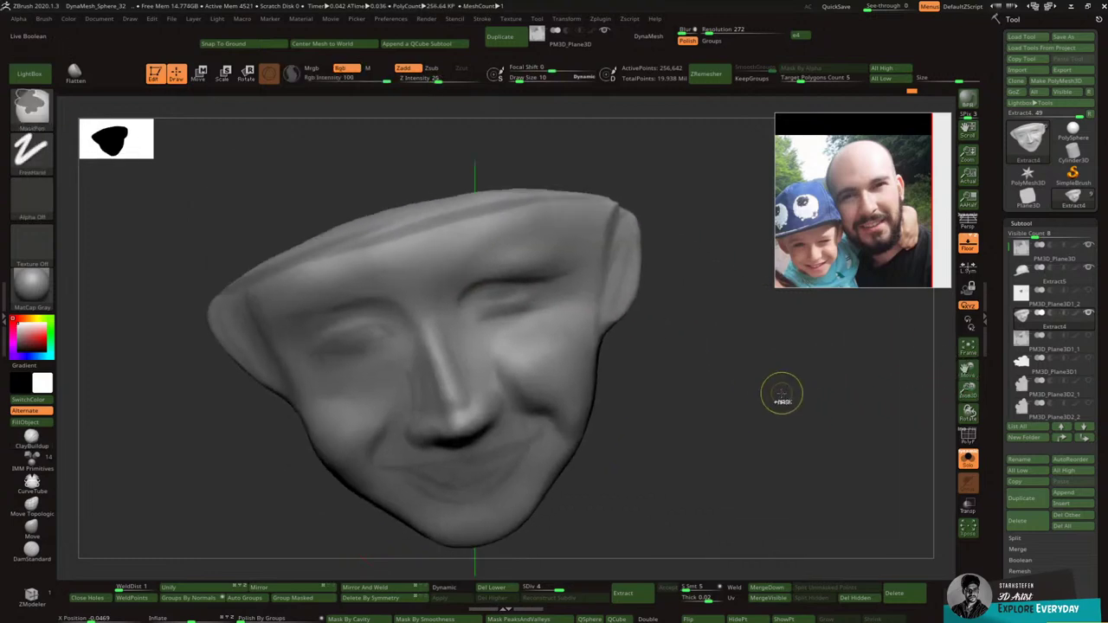
Step: Subdivide the face to level 5 and select the ClayBuildup brush
key("ctrl+d")
key("b")
key("c")
key("b")
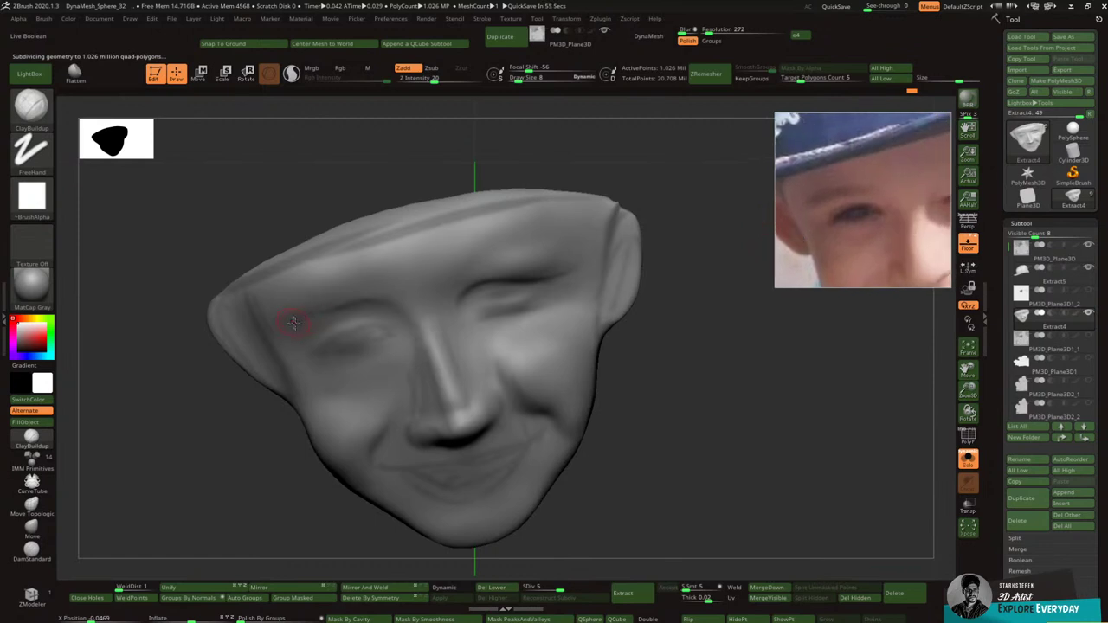
Step: Drop to subdivision level 4, build up the brow and upper lid on the brim-tip side with ClayBuildup at draw size 14, and smooth them
key("bracketright")
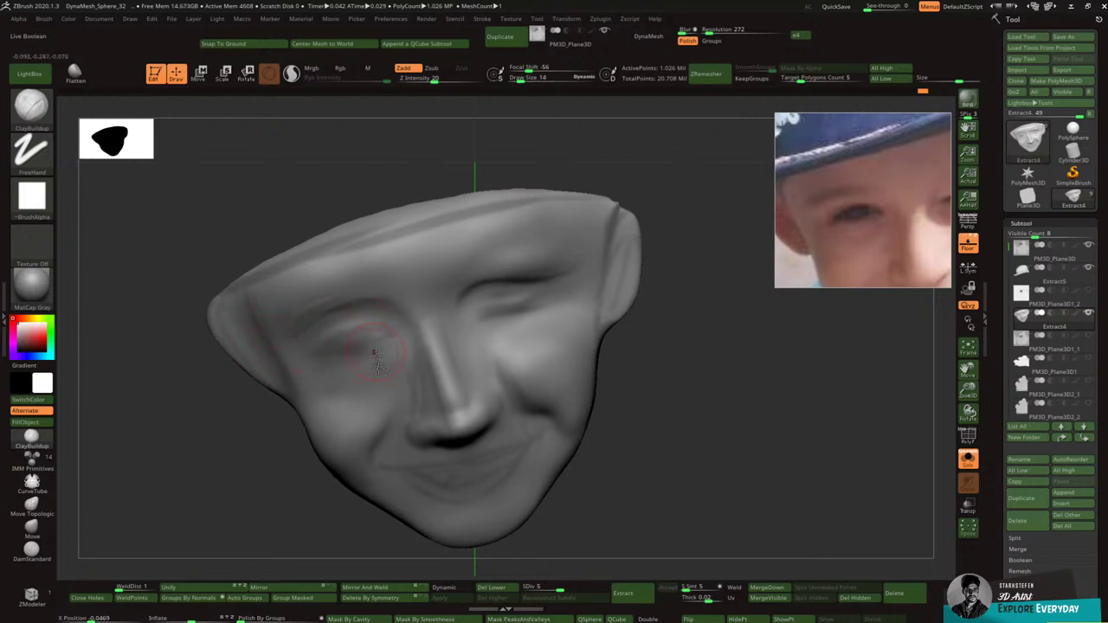
mouse_move(300, 341)
left_mouse_down("shift")
mouse_move(294, 323)
mouse_move(365, 299)
left_mouse_up("shift")
mouse_move(296, 320)
left_mouse_down()
mouse_move(380, 307)
mouse_move(340, 310)
left_mouse_up()
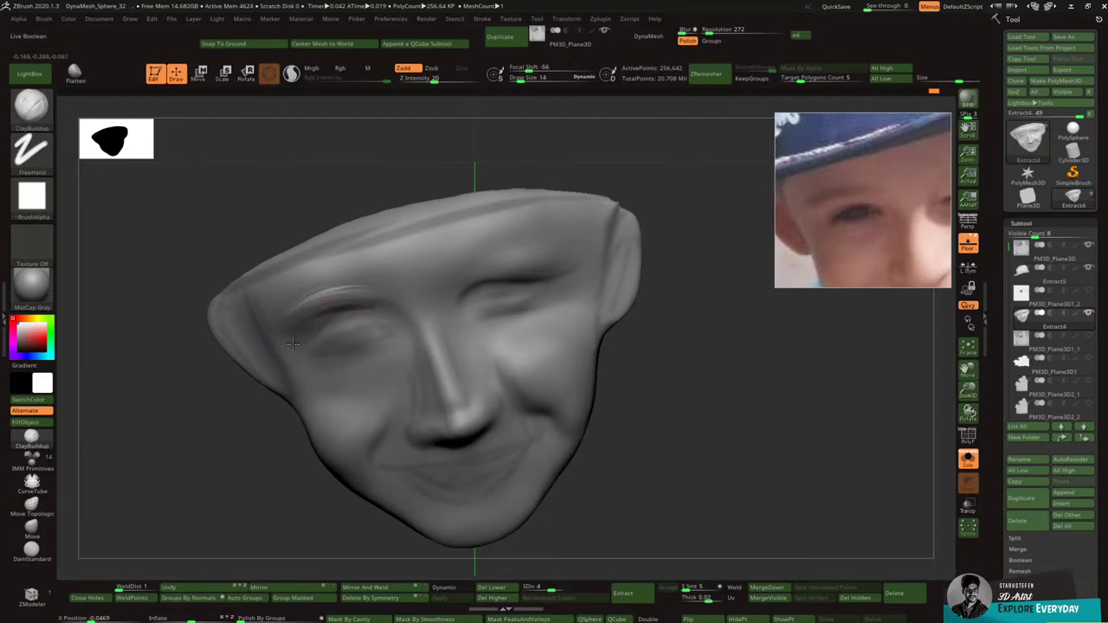
key("shift")
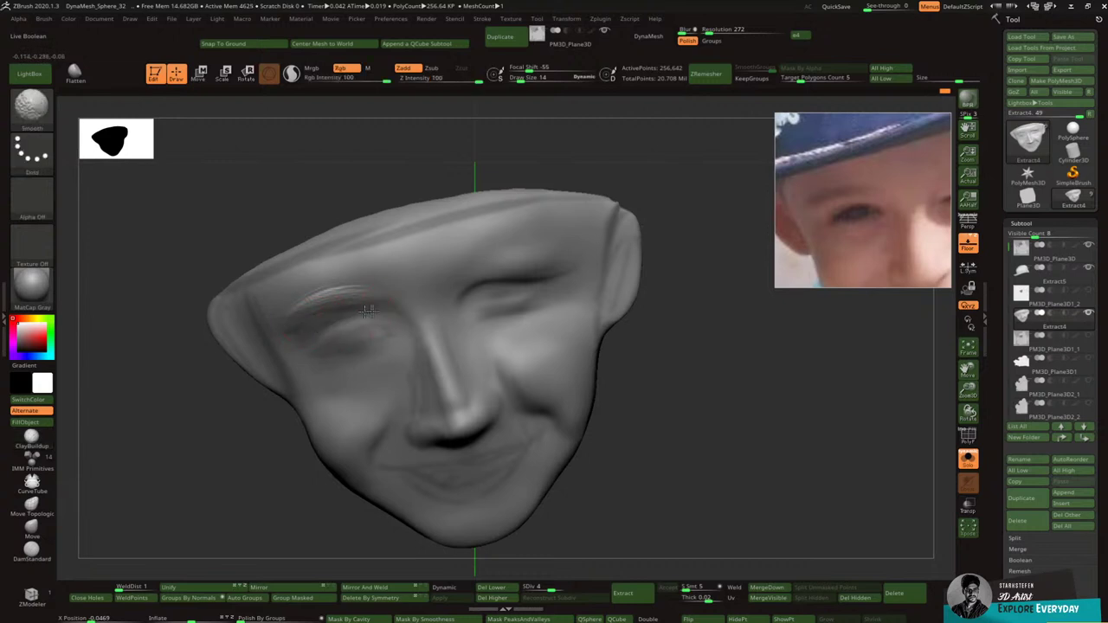
mouse_move(368, 311)
left_mouse_down("shift")
mouse_move(317, 304)
mouse_move(383, 303)
left_mouse_up("shift")
mouse_move(301, 324)
left_mouse_down()
mouse_move(394, 307)
mouse_move(325, 303)
left_mouse_up()
Step: Reframe the reference photo to examine the boy's squinting eye nearest the father
double_click(839, 214)
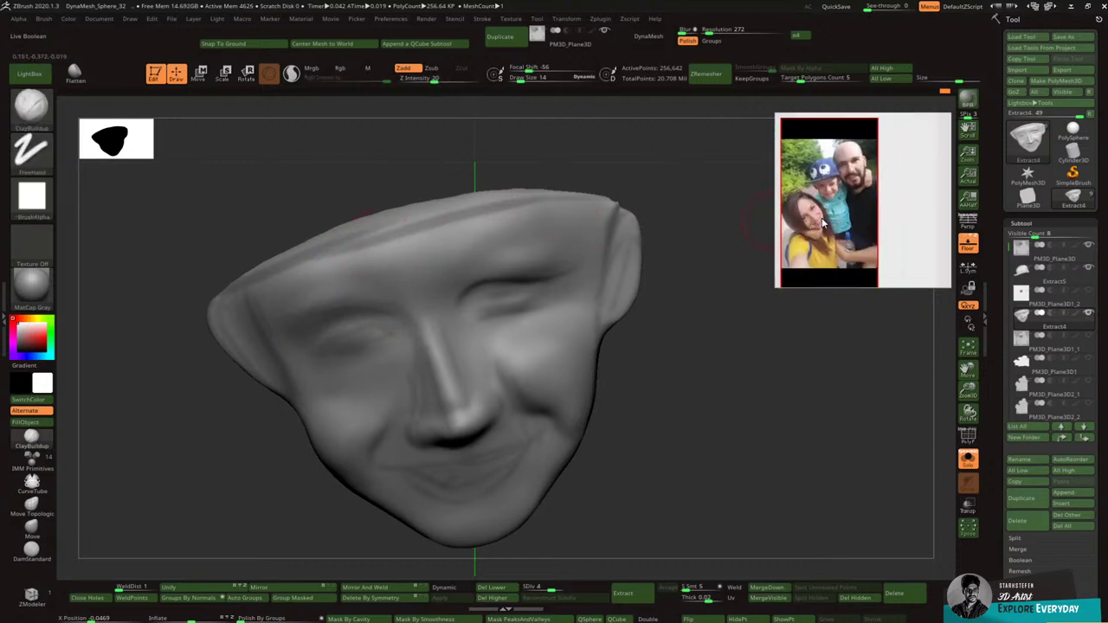
scroll(837, 206, "down", 1)
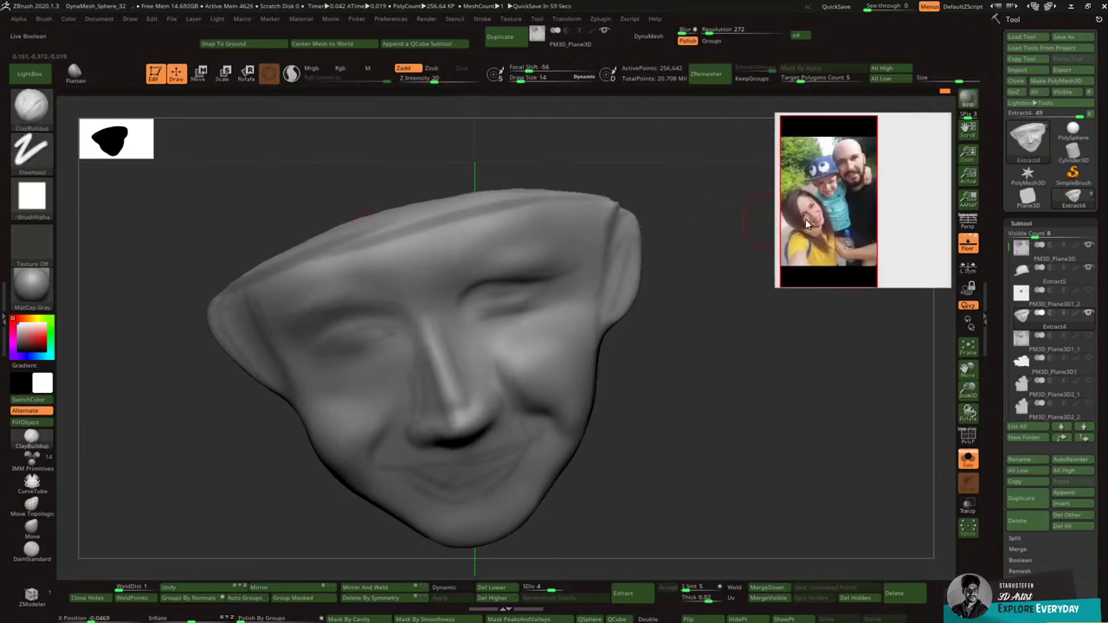
key("ctrl")
scroll(836, 198, "down", 1)
scroll(858, 182, "down", 1)
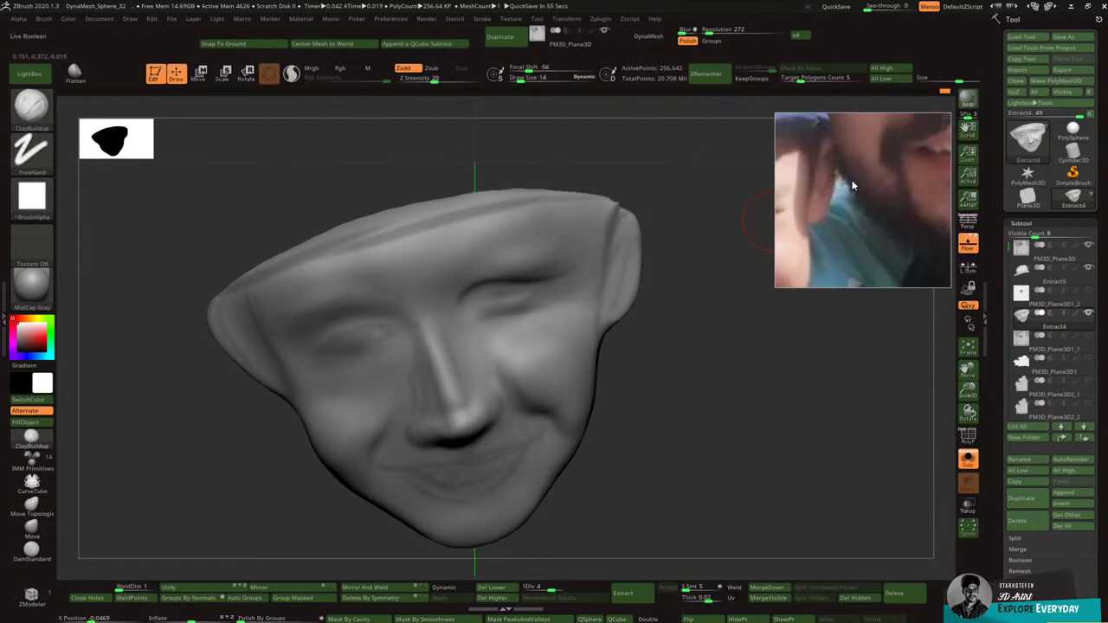
scroll(853, 186, "down", 1)
scroll(852, 186, "up", 5)
middle_click_drag(850, 182, 900, 205)
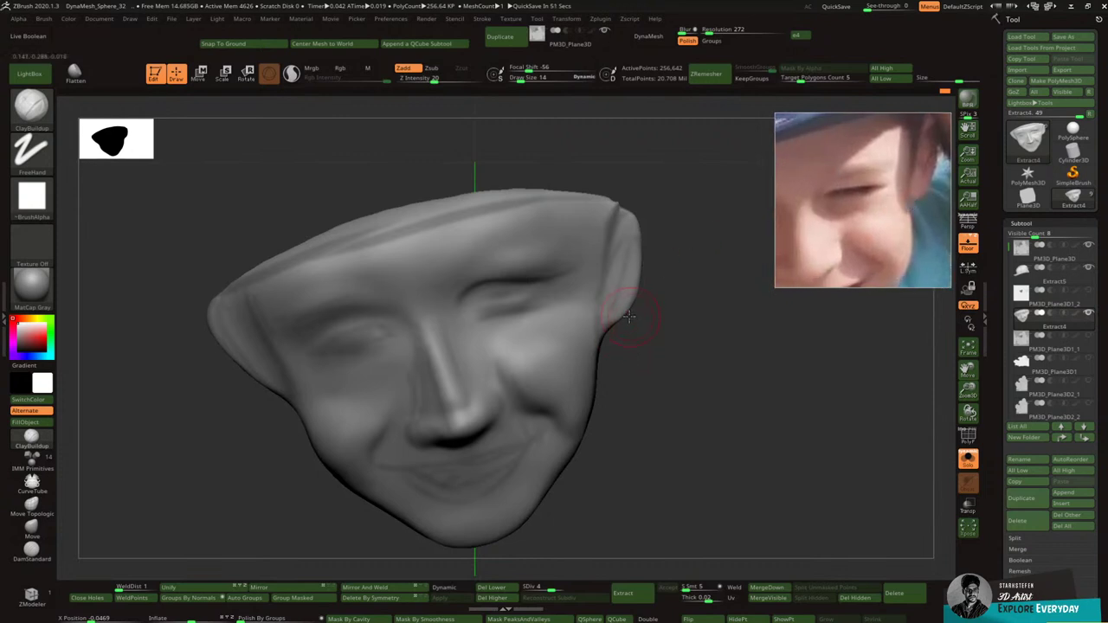
Step: Carve the slit and shape the upper and lower lids of the eye nearest the father with ClayBuildup at draw size 6
key("[")
left_click_drag(499, 283, 540, 280)
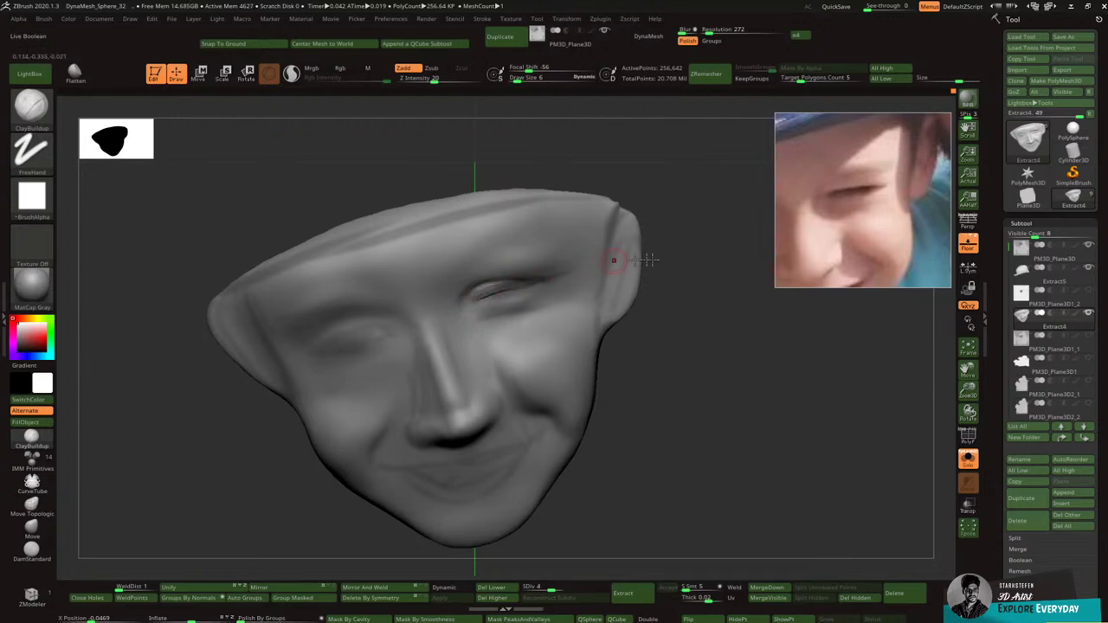
left_click(969, 246)
left_click(971, 247)
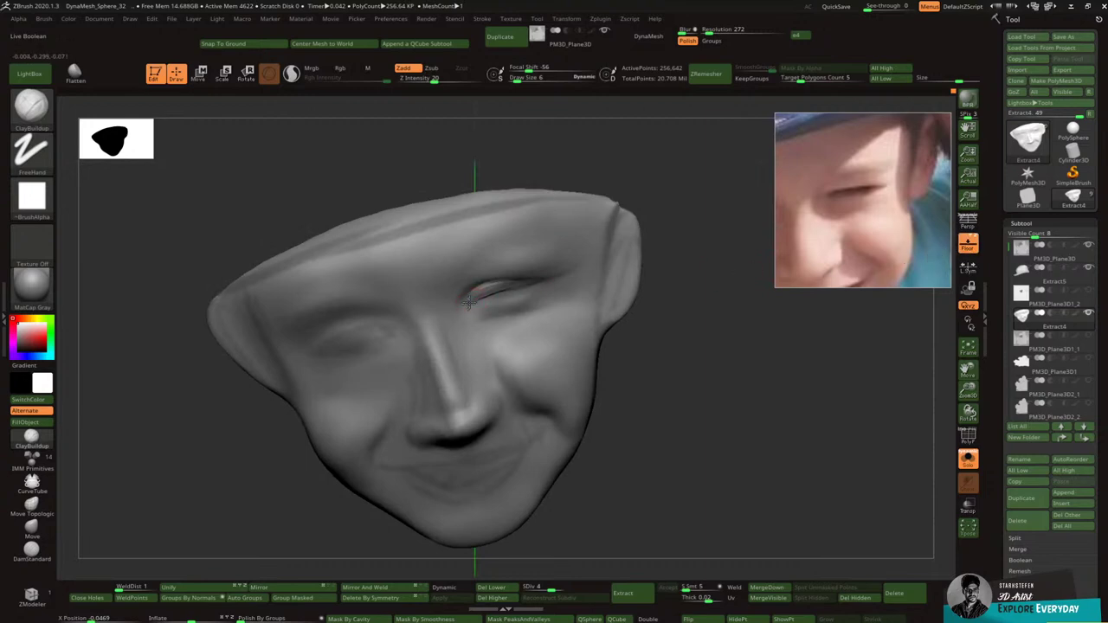
left_click_drag(471, 297, 502, 283)
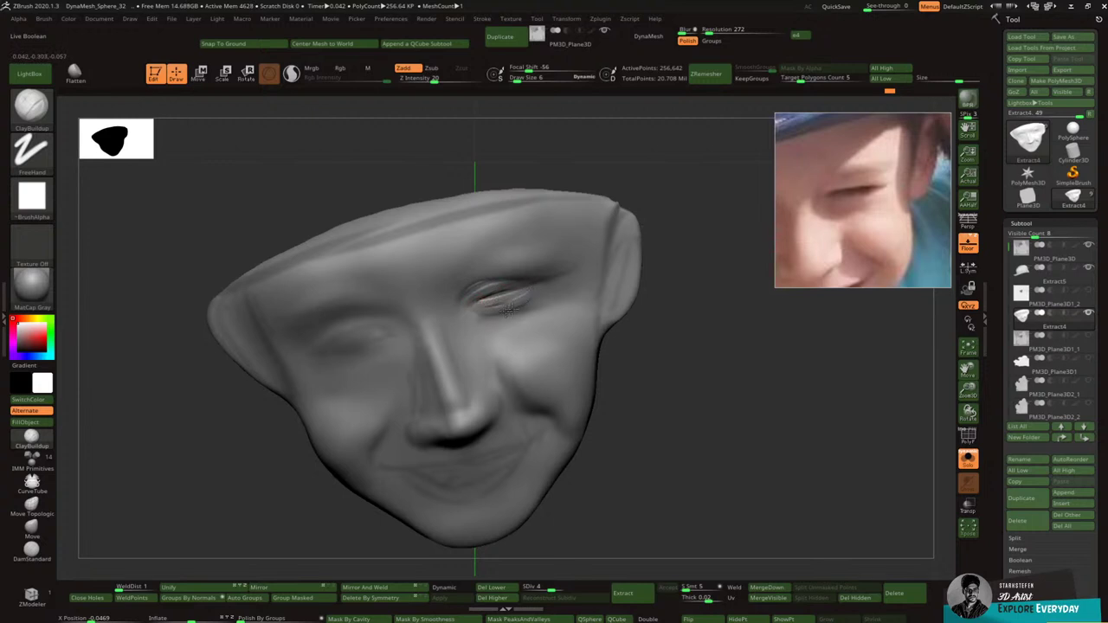
left_click_drag(476, 314, 510, 307)
key("shift")
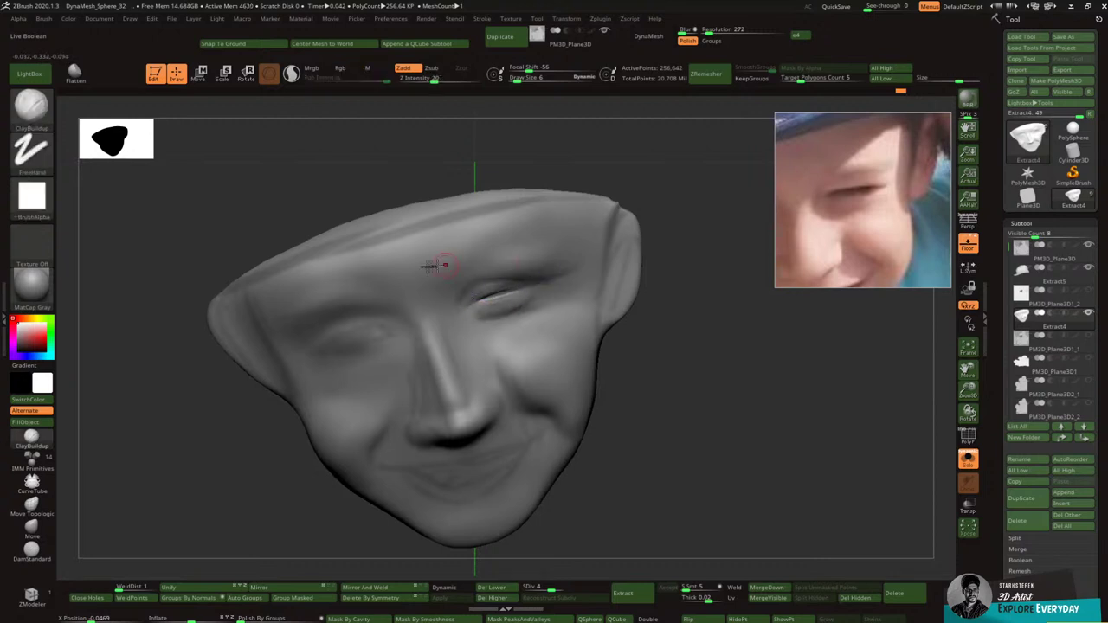
Step: Extend the eye slit toward its outer corner with ClayBuildup at draw size 6, and smooth the lids around it
right_click_drag(589, 244, 574, 235)
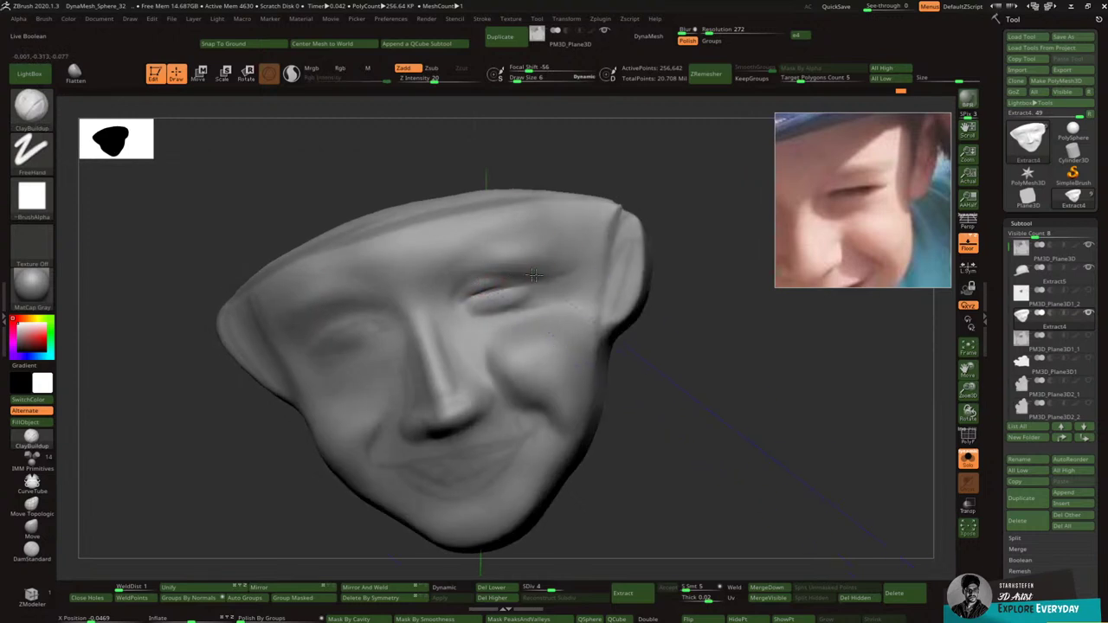
mouse_move(534, 276)
left_mouse_down()
mouse_move(505, 268)
mouse_move(499, 274)
mouse_move(542, 278)
mouse_move(479, 279)
mouse_move(541, 275)
left_mouse_up()
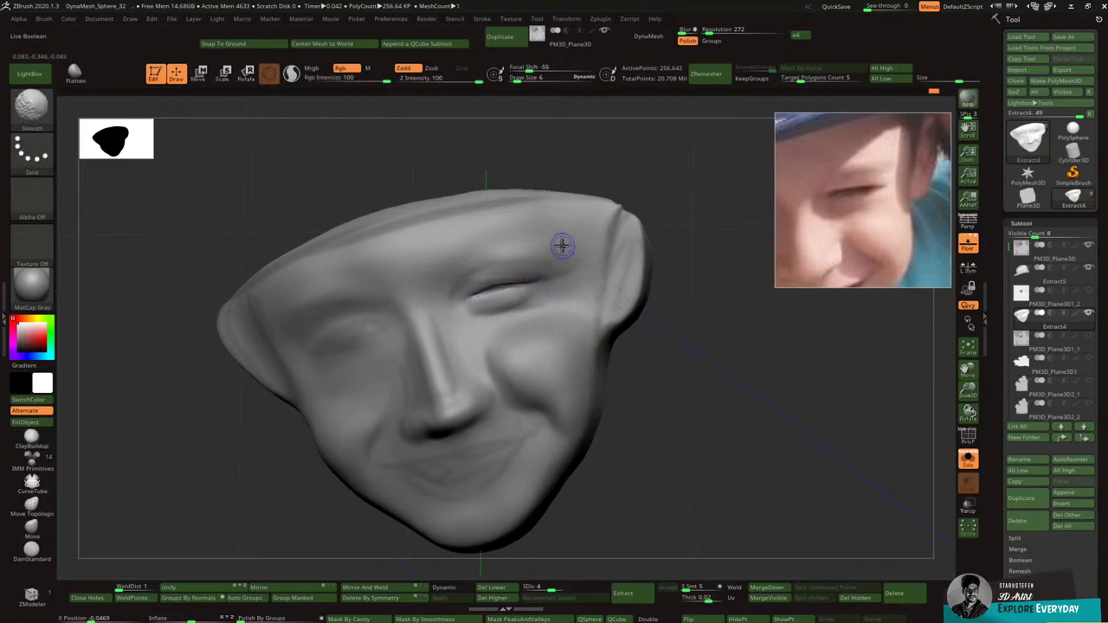
right_click_drag(563, 247, 575, 265)
mouse_move(515, 292)
left_mouse_down("shift")
mouse_move(462, 314)
mouse_move(521, 288)
left_mouse_up("shift")
key("shift")
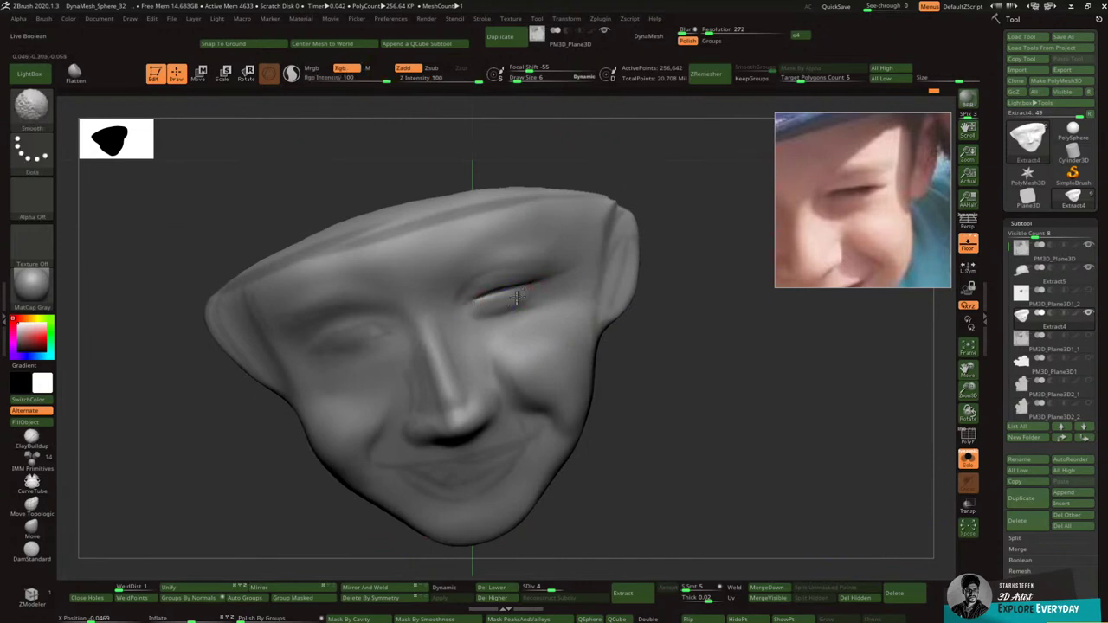
Step: Smooth the area below the inner eye corner and soften the cheek beside the nose on the father's side
left_click_drag(477, 321, 482, 329, "shift")
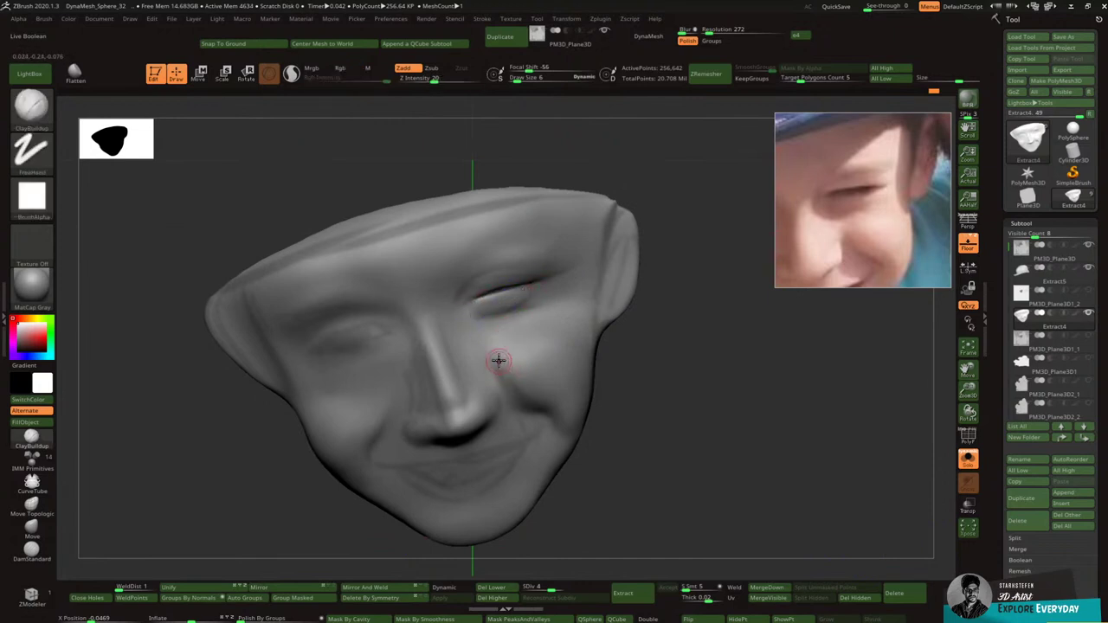
key("shift")
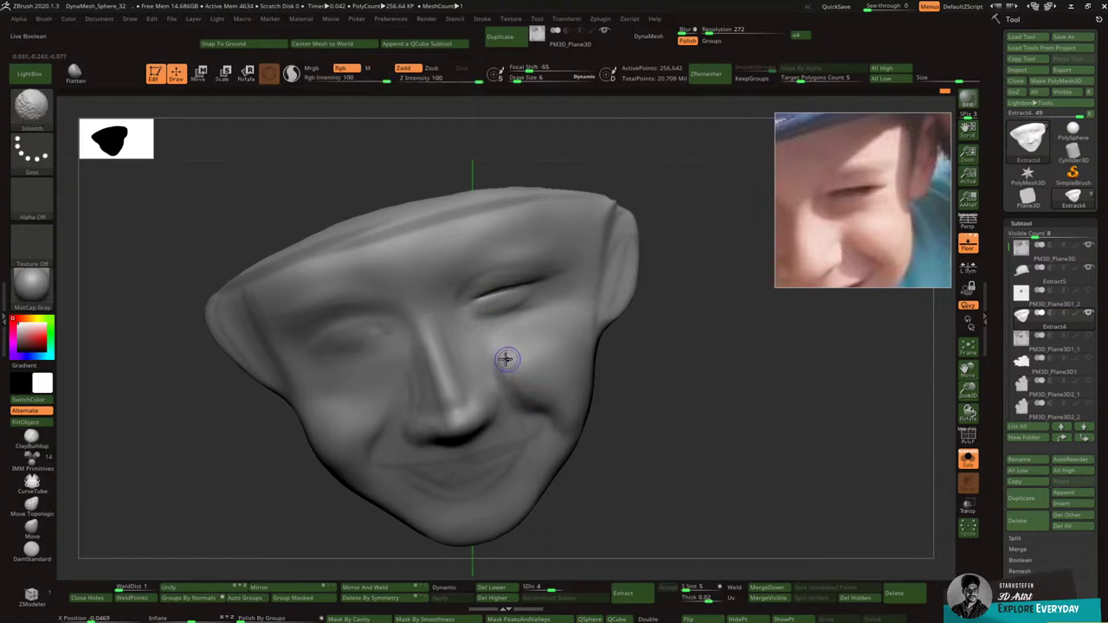
mouse_move(506, 361)
left_mouse_down("shift")
mouse_move(515, 400)
mouse_move(529, 395)
left_mouse_up("shift")
left_click_drag(522, 327, 525, 377)
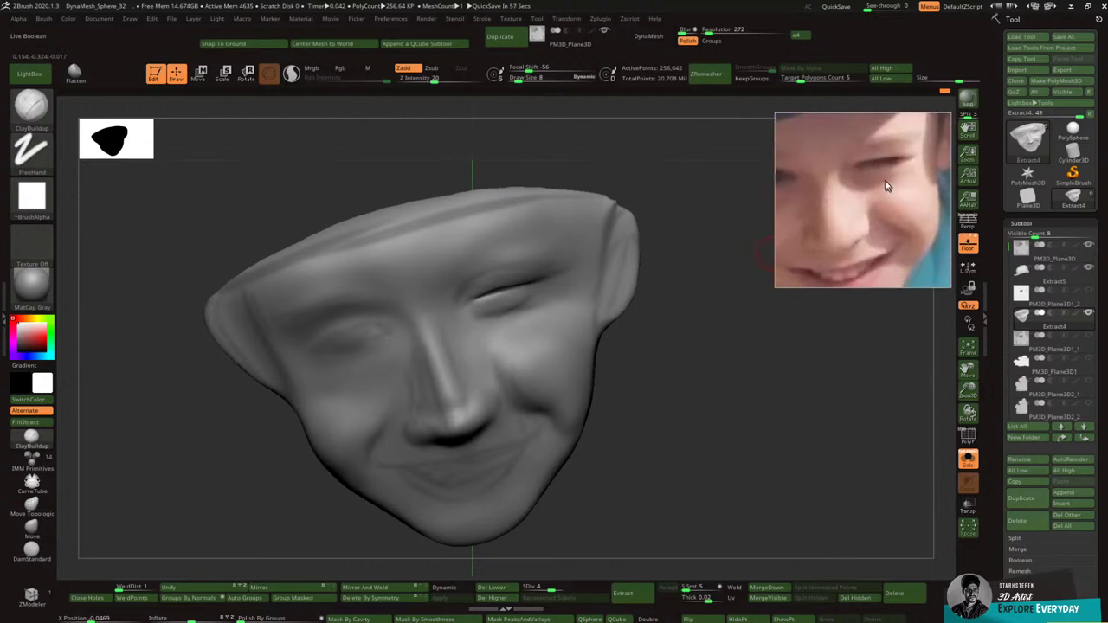
Step: Build up the side of the nose from the bridge to the tip with ClayBuildup at draw size 10, and smooth it
key("bracketright")
left_click_drag(433, 367, 432, 351)
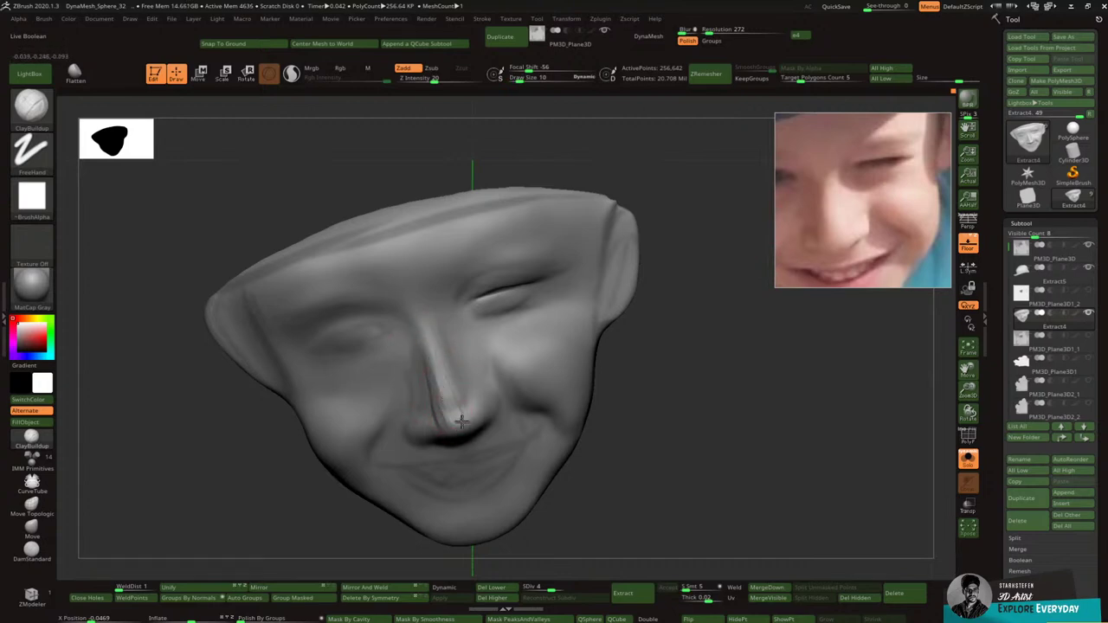
left_click_drag(462, 422, 432, 374)
right_click_drag(448, 394, 452, 414)
left_click_drag(455, 418, 433, 351)
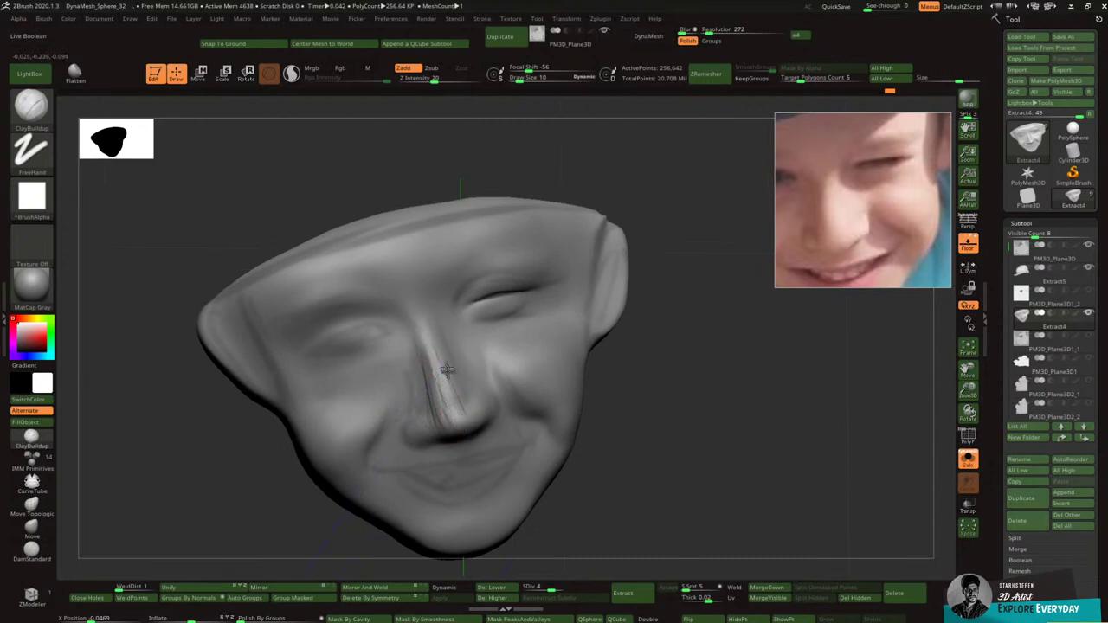
key("shift")
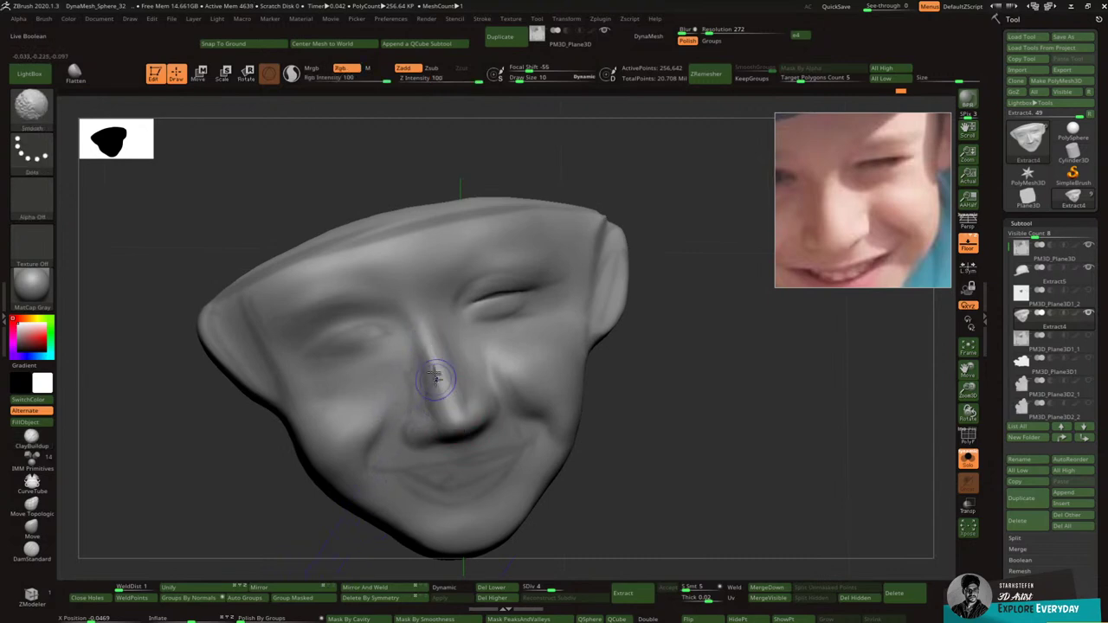
Step: Fill out the nose ridge and round the tip with further ClayBuildup strokes at draw size 10, and smooth the surface
left_click_drag(426, 343, 433, 391)
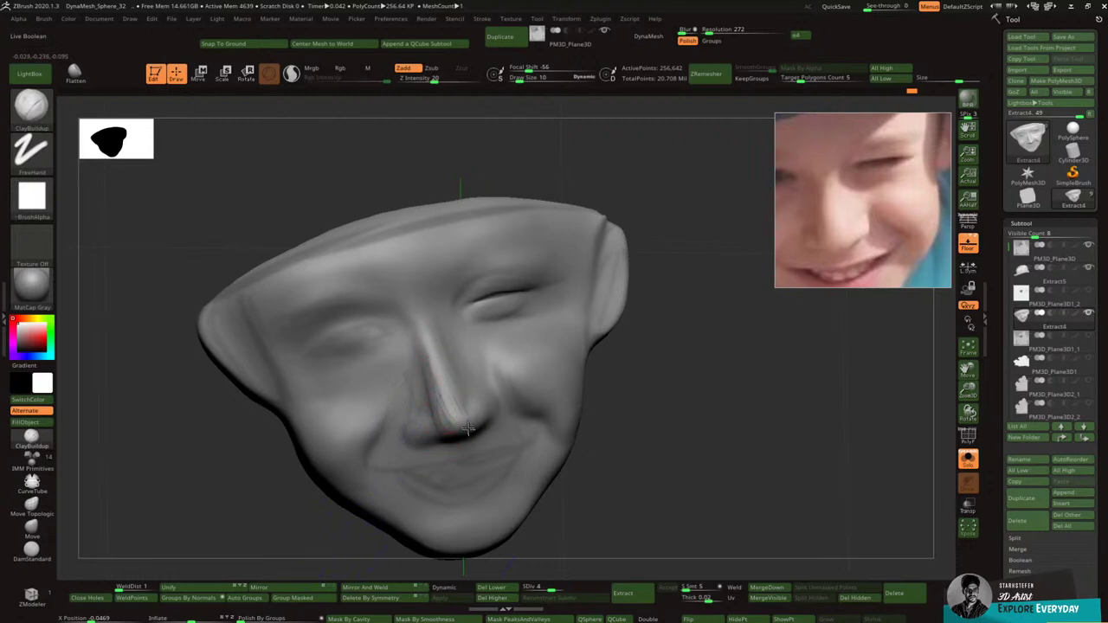
right_click_drag(451, 357, 437, 357)
mouse_move(446, 356)
left_mouse_down()
mouse_move(471, 415)
mouse_move(452, 374)
left_mouse_up()
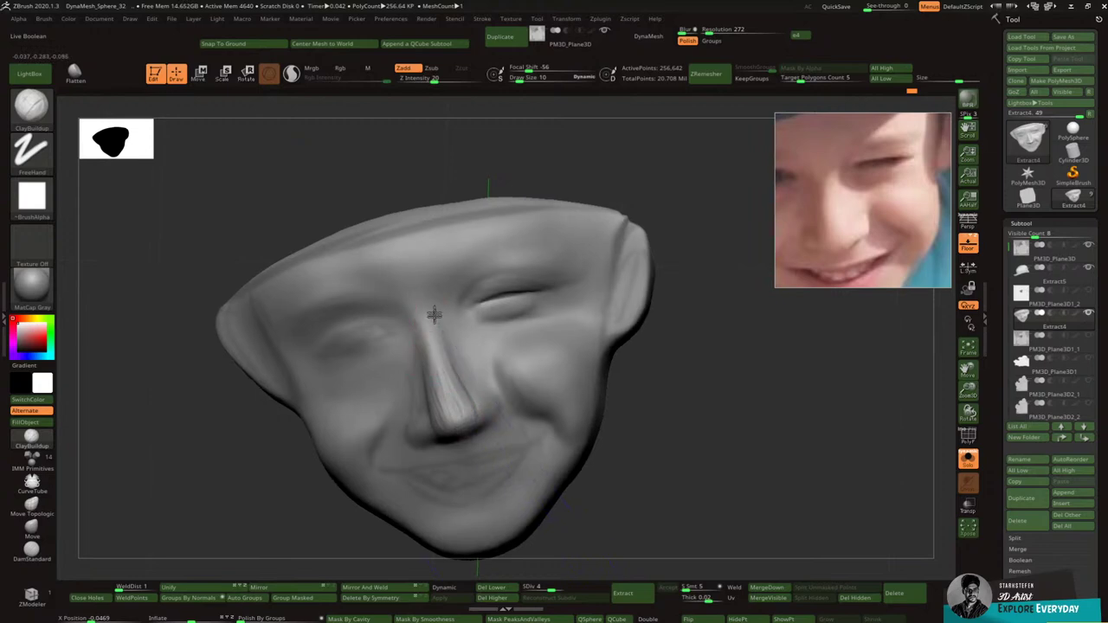
right_click_drag(460, 424, 455, 413)
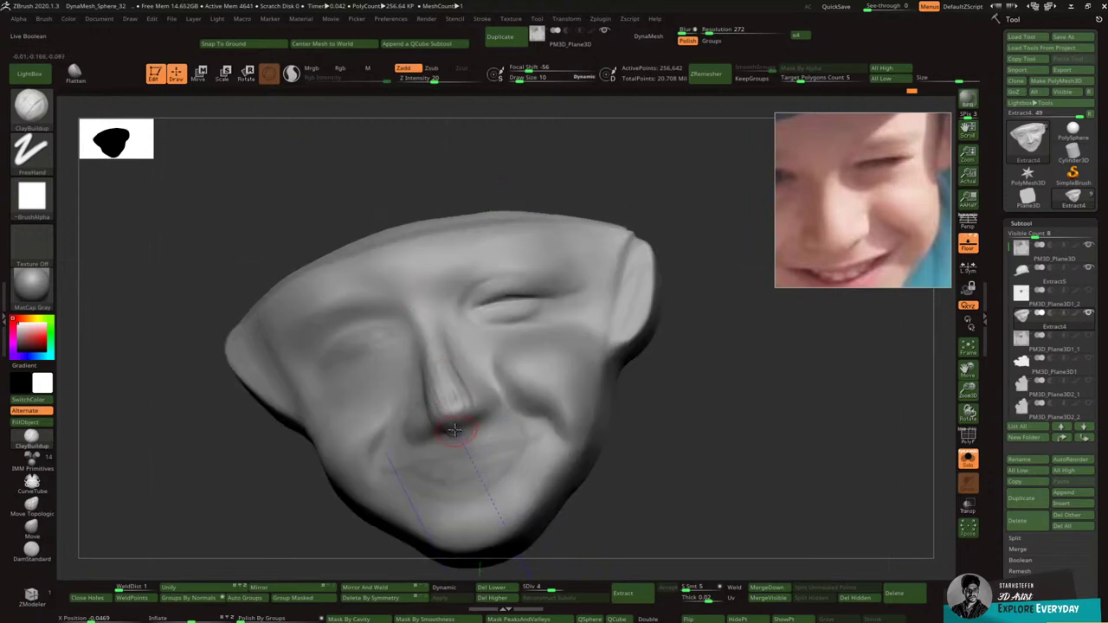
key("shift")
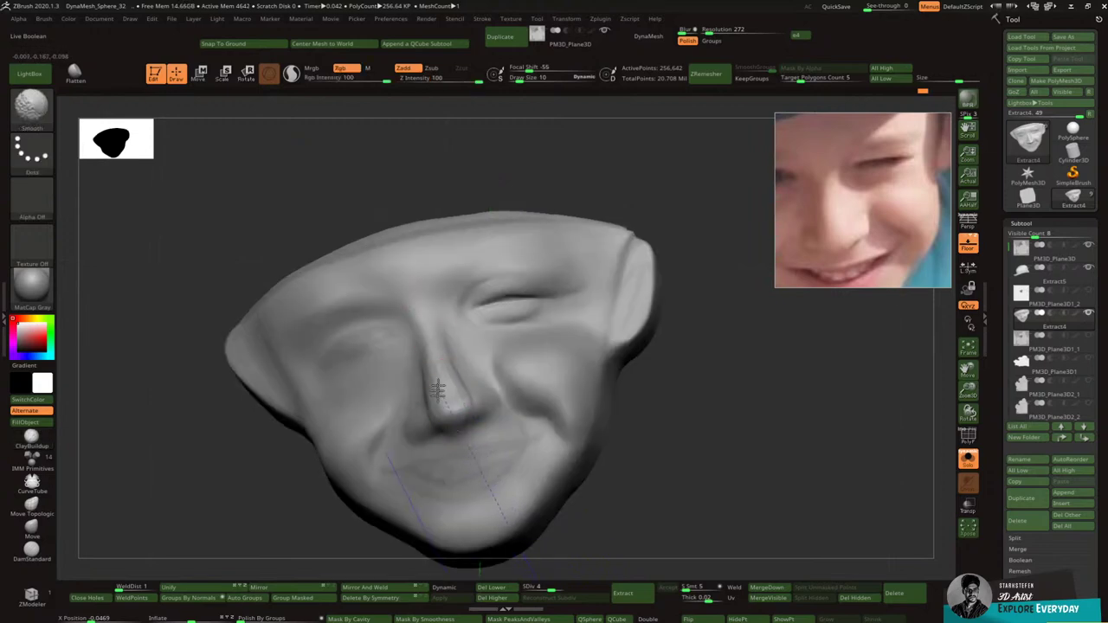
Step: Build up the flank of the nose beside the ridge with ClayBuildup at draw size 10, and smooth it into the ridge
mouse_move(460, 388)
right_mouse_down("shift")
mouse_move(418, 365)
mouse_move(421, 329)
right_mouse_up("shift")
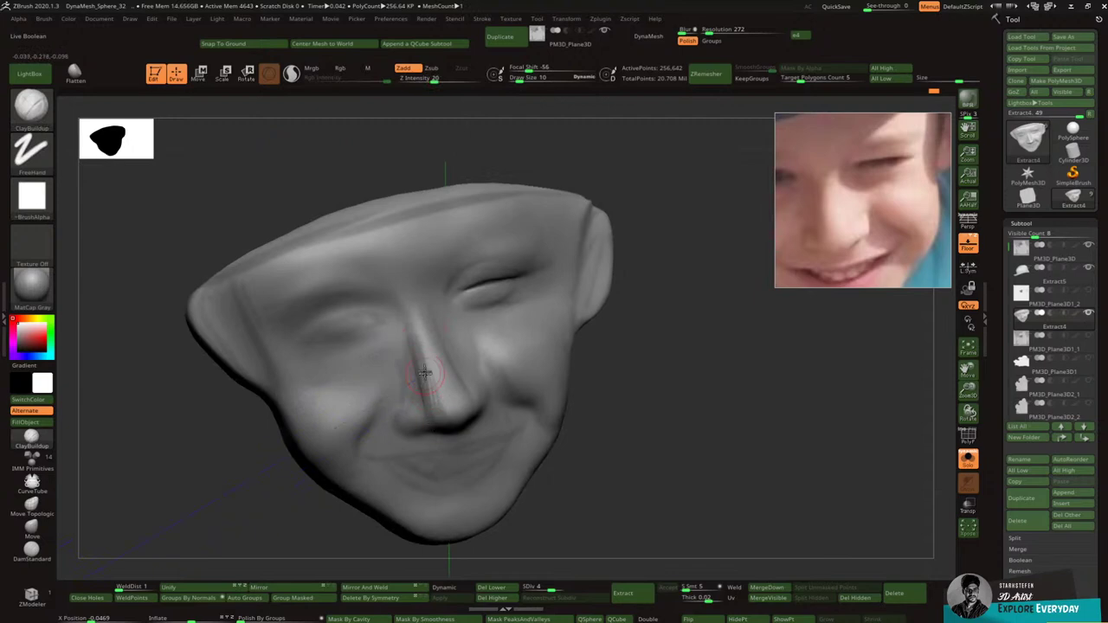
key("shift")
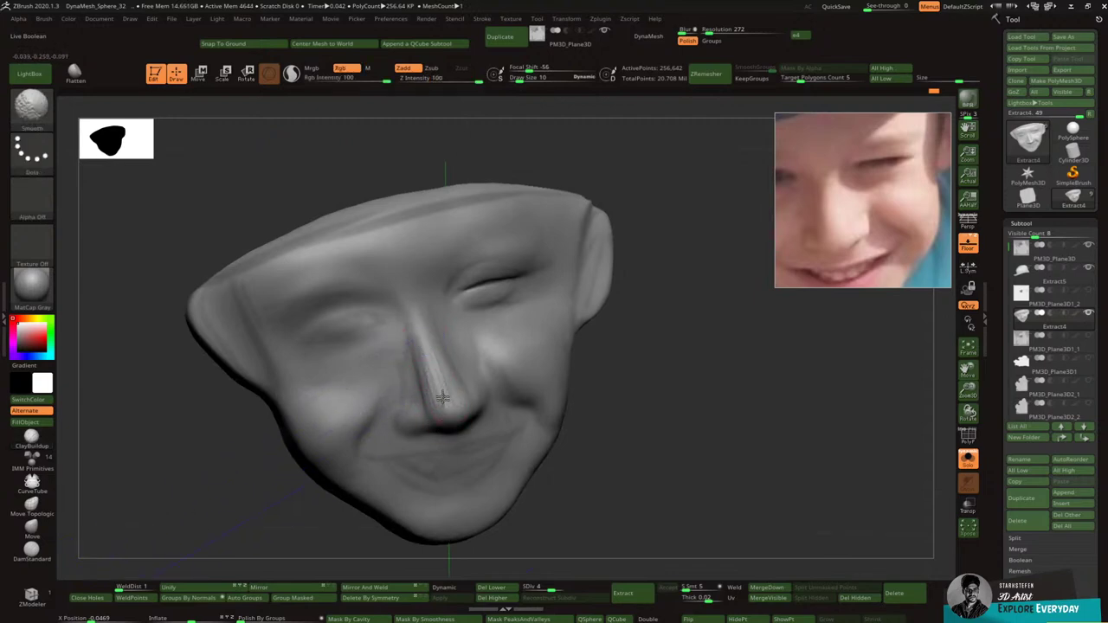
right_click_drag(437, 400, 425, 353, "shift")
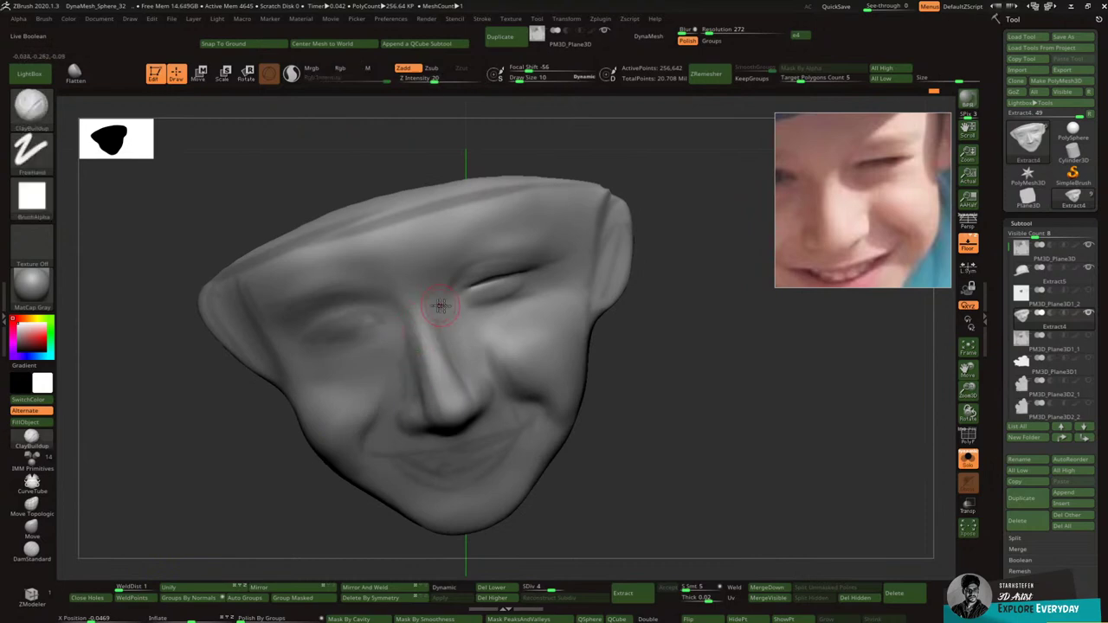
right_click_drag(438, 305, 424, 344)
mouse_move(417, 347)
left_mouse_down()
mouse_move(422, 409)
mouse_move(419, 353)
mouse_move(424, 400)
left_mouse_up()
right_click_drag(442, 382, 411, 346)
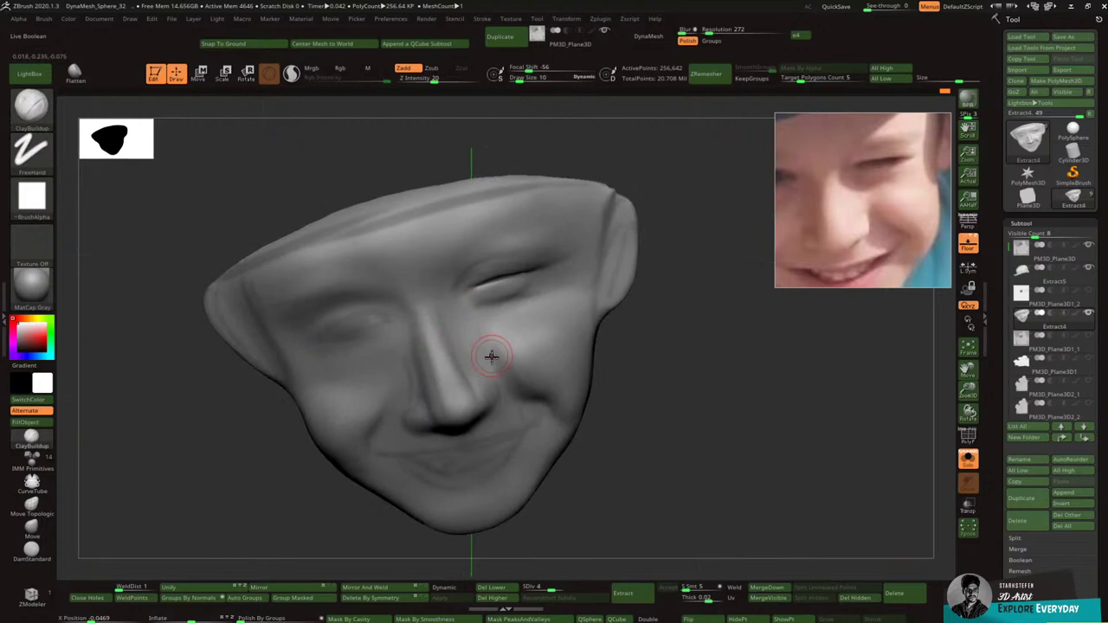
Step: Shape the nostril wings on both sides of the nose tip with ClayBuildup at draw size 6, and smooth them
key("bracketleft")
key("bracketleft")
right_click_drag(487, 366, 455, 334)
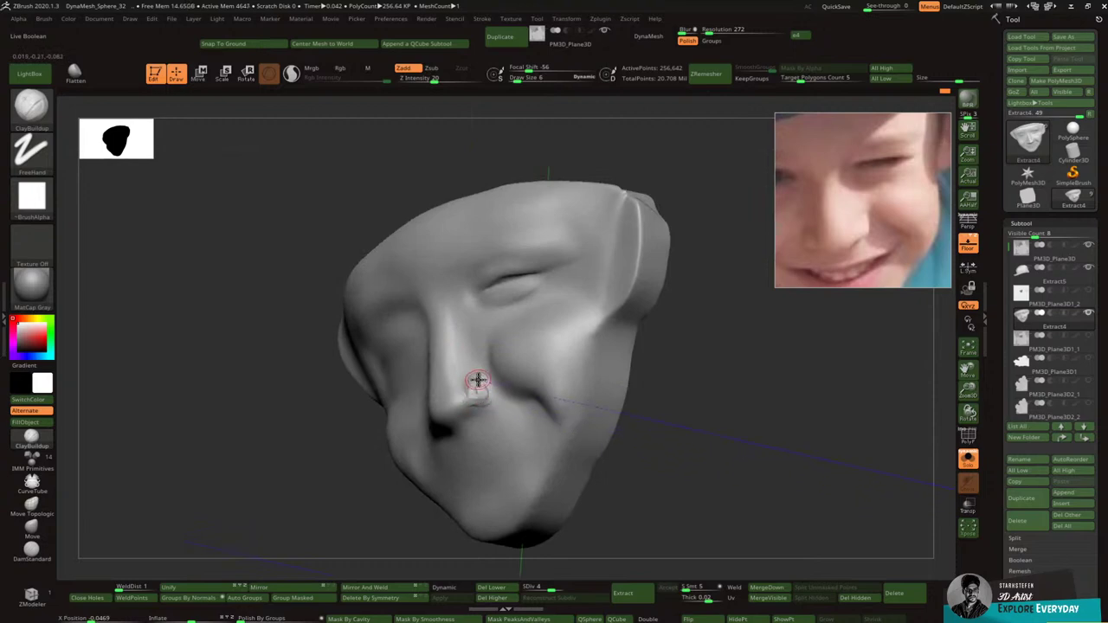
right_click_drag(470, 381, 476, 391)
key("shift")
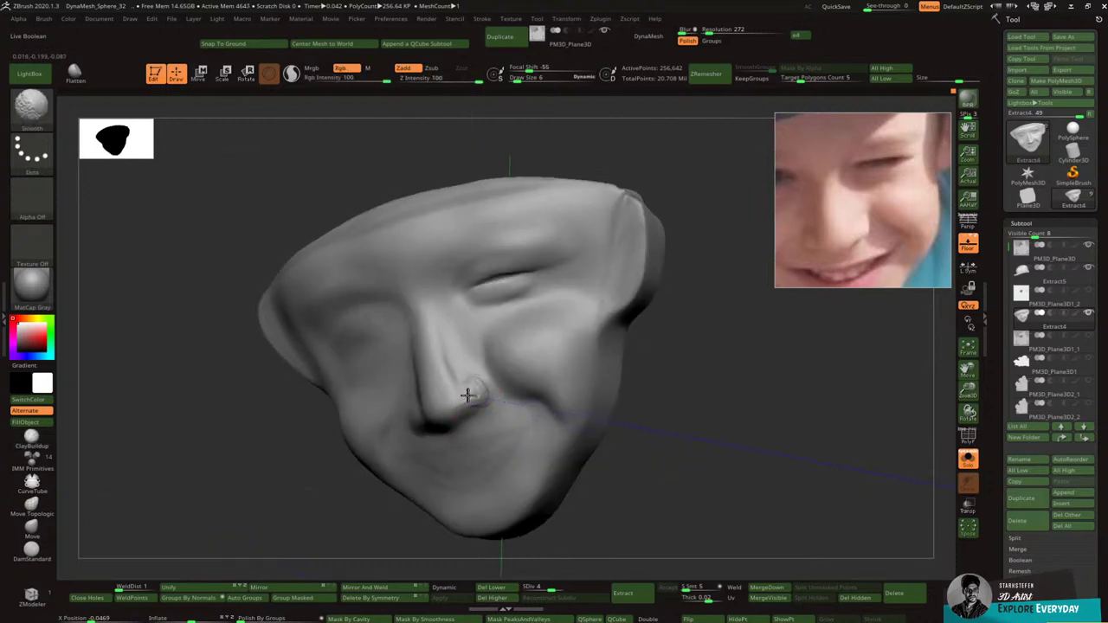
mouse_move(460, 414)
right_mouse_down()
mouse_move(460, 356)
mouse_move(481, 339)
mouse_move(418, 422)
right_mouse_up()
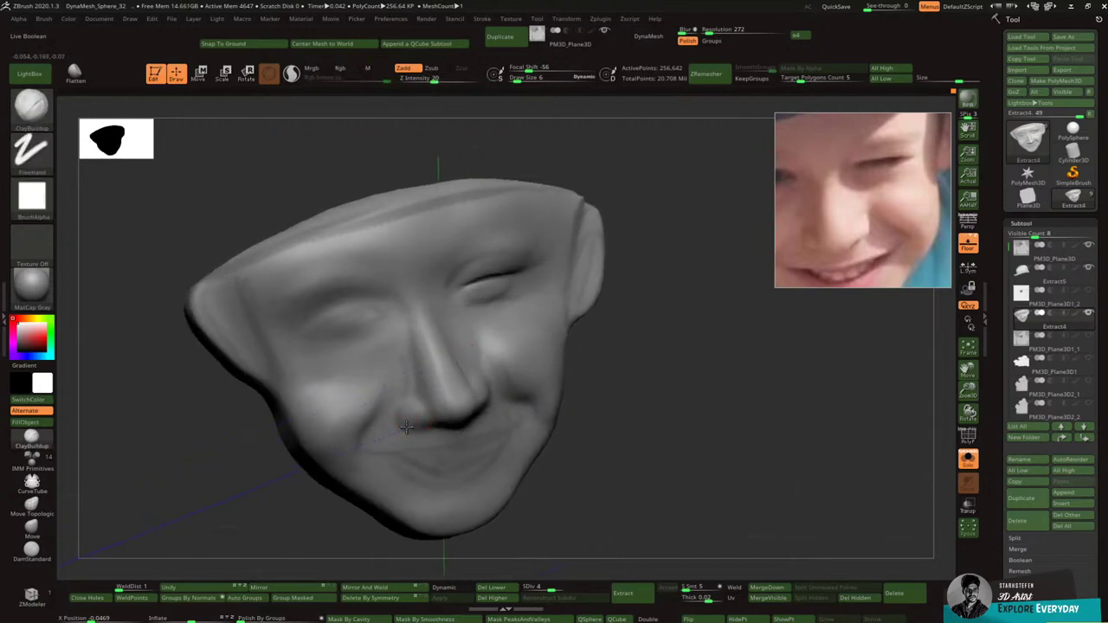
key("shift")
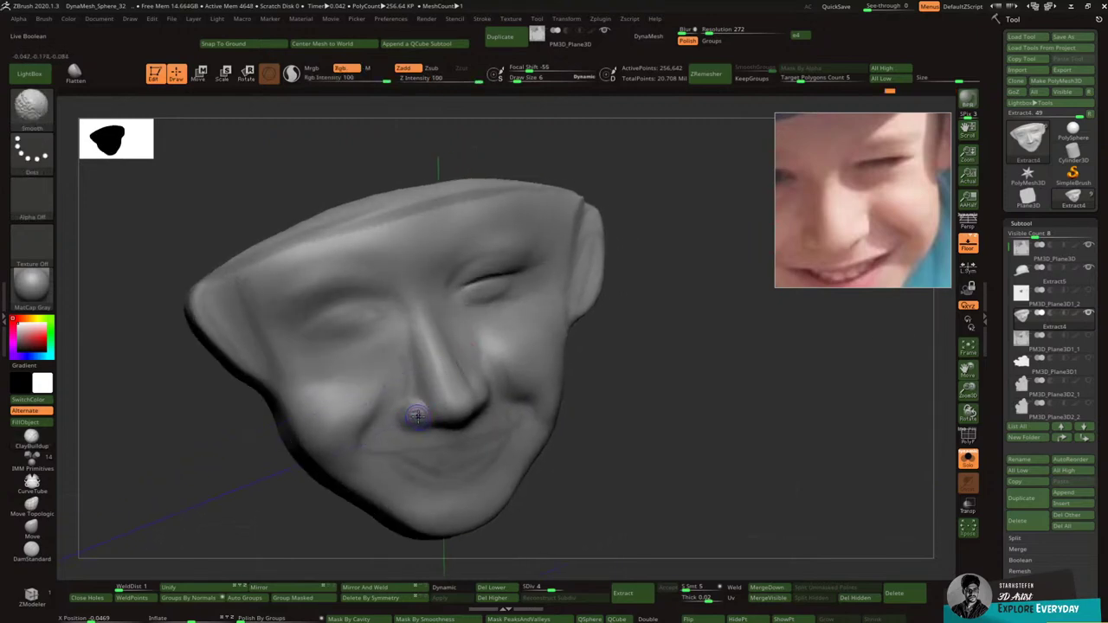
Step: Carve the crease around the nostril wing on the squinting-eye side with the DamStandard brush at draw size 6
left_click_drag(399, 417, 419, 428, "shift")
right_click_drag(456, 413, 430, 348)
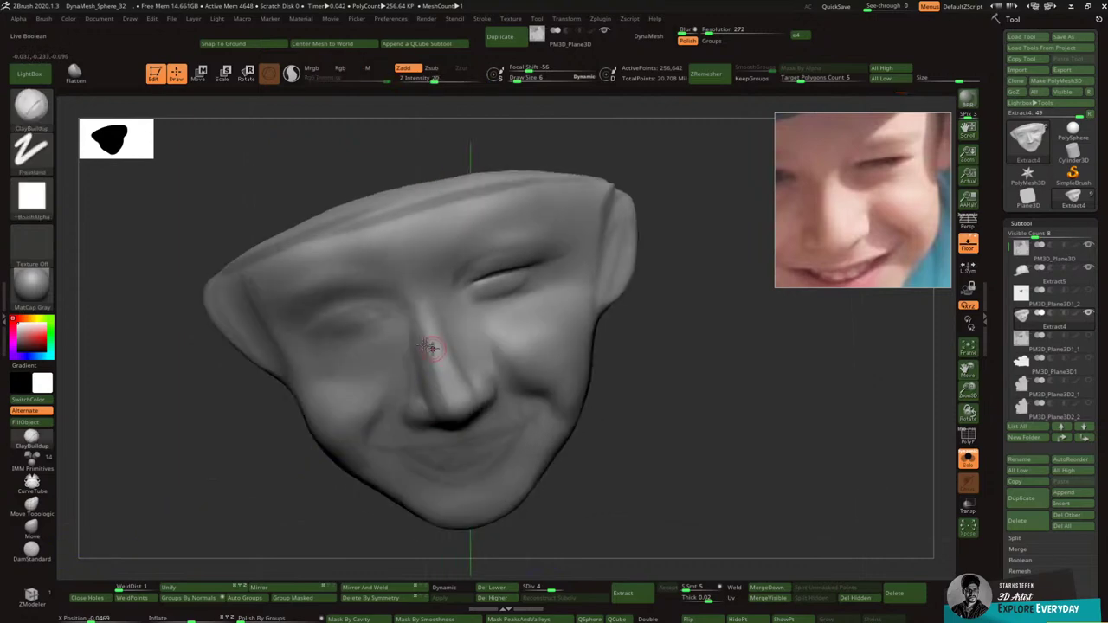
left_click(45, 121)
left_click(227, 124)
right_click_drag(299, 160, 411, 250)
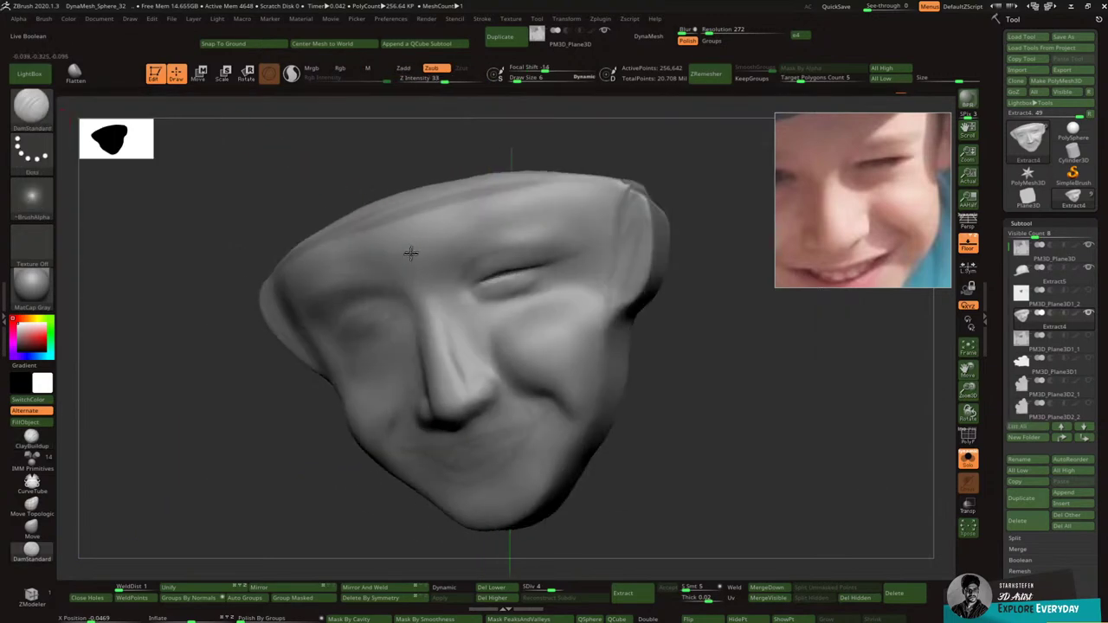
mouse_move(473, 377)
left_mouse_down()
mouse_move(501, 382)
mouse_move(499, 406)
left_mouse_up()
right_click_drag(528, 355, 539, 336)
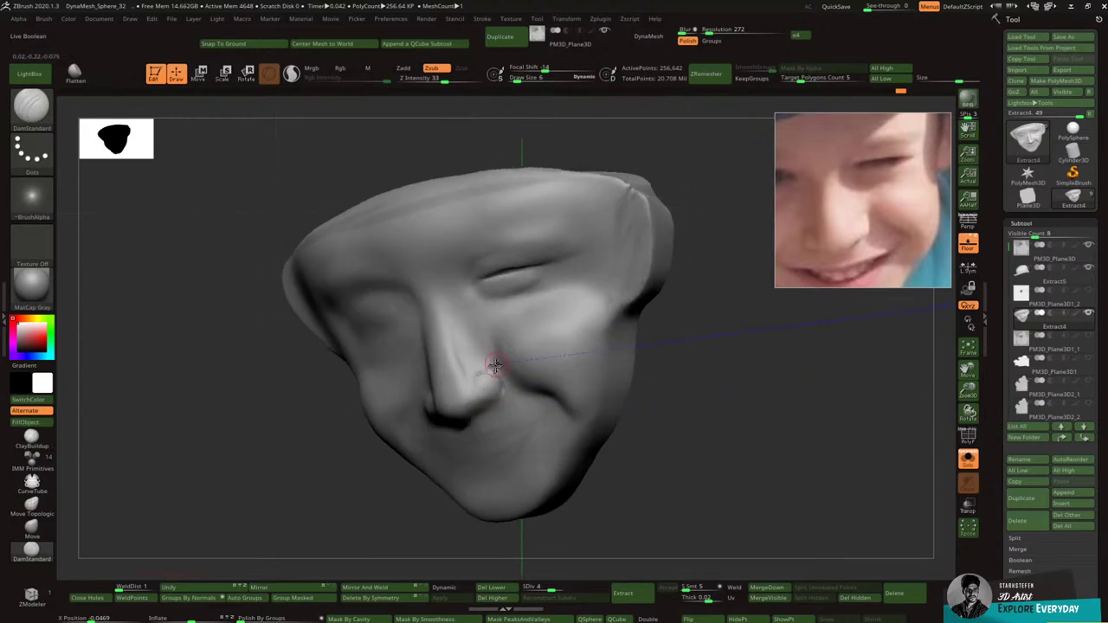
mouse_move(474, 377)
left_mouse_down()
mouse_move(485, 371)
mouse_move(505, 391)
left_mouse_up()
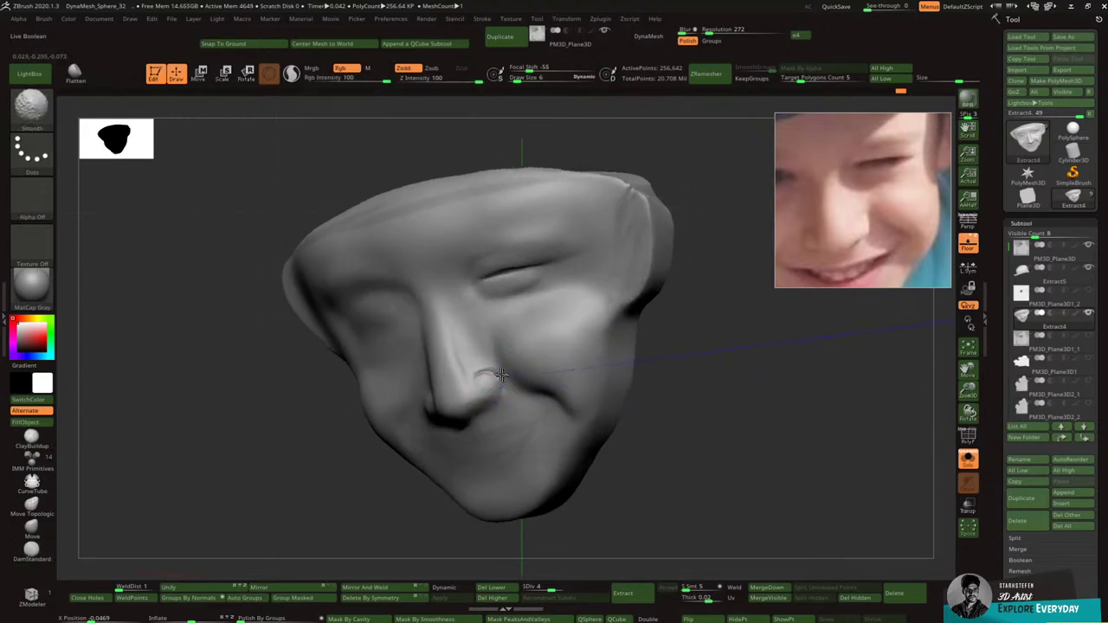
Step: Carve the rim of the opposite nostril wing and smooth the creases around both sides of the nose
right_click_drag(508, 416, 553, 317)
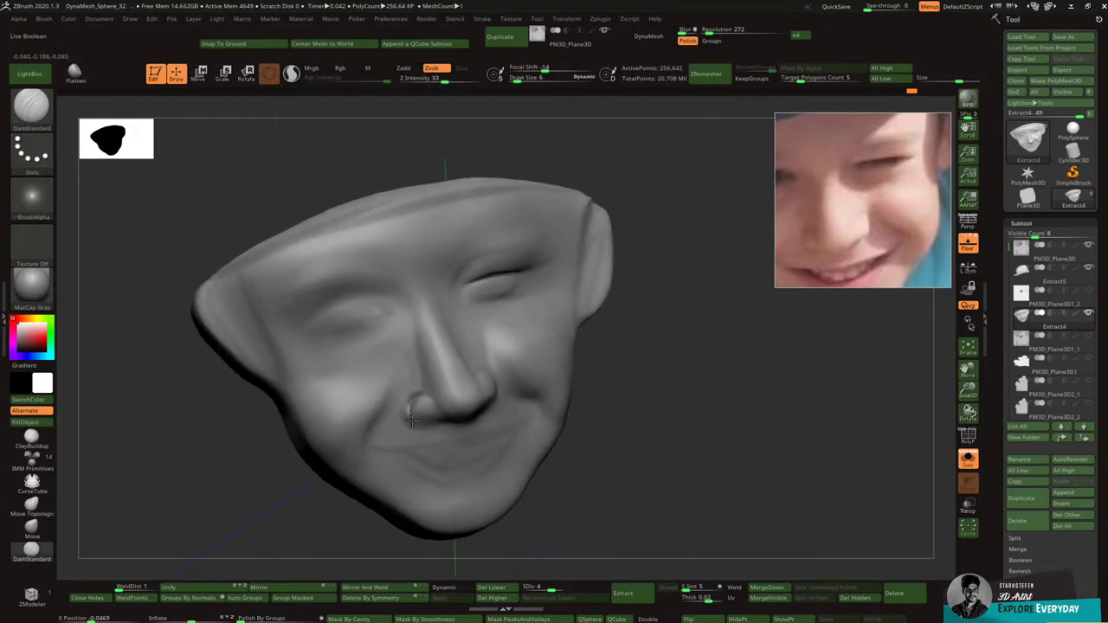
key("shift")
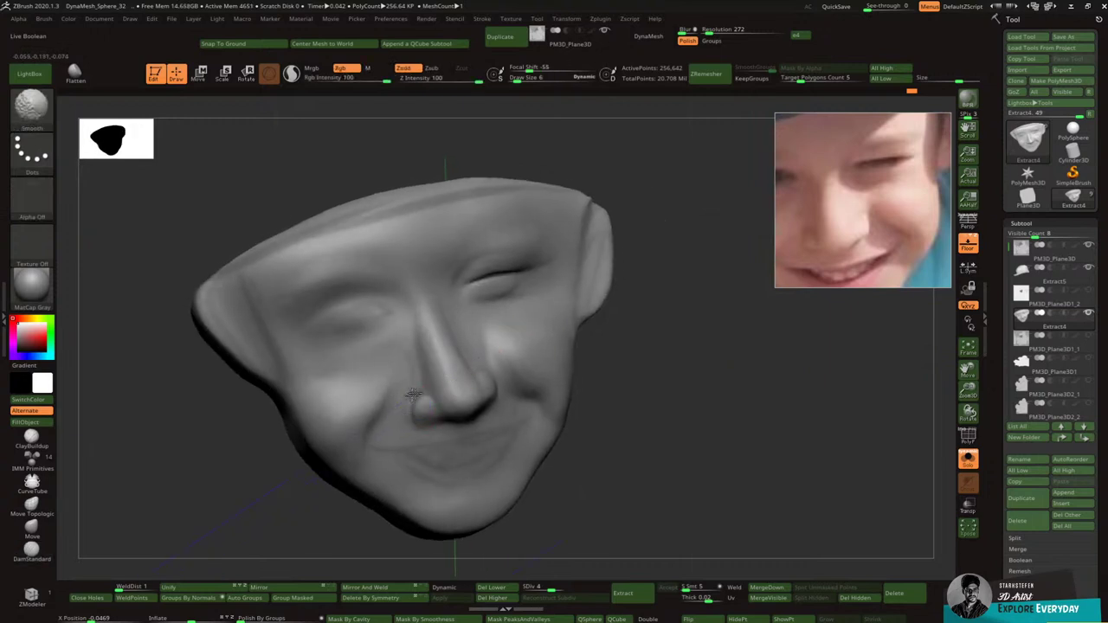
mouse_move(445, 412)
right_mouse_down()
mouse_move(441, 329)
mouse_move(427, 330)
right_mouse_up()
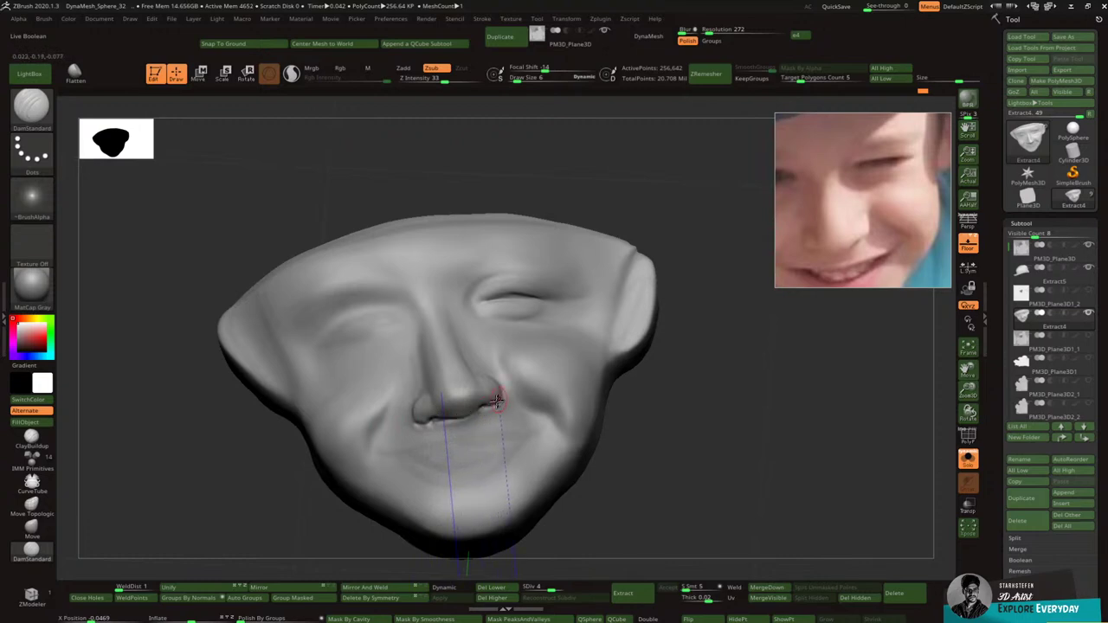
key("shift")
right_click_drag(423, 433, 430, 486)
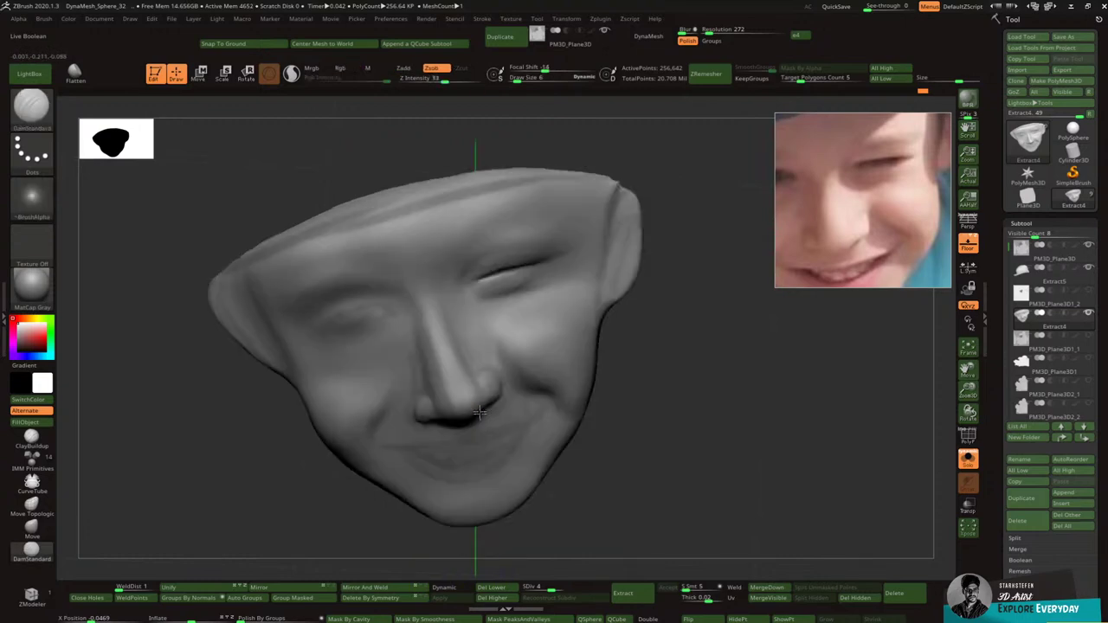
key("shift")
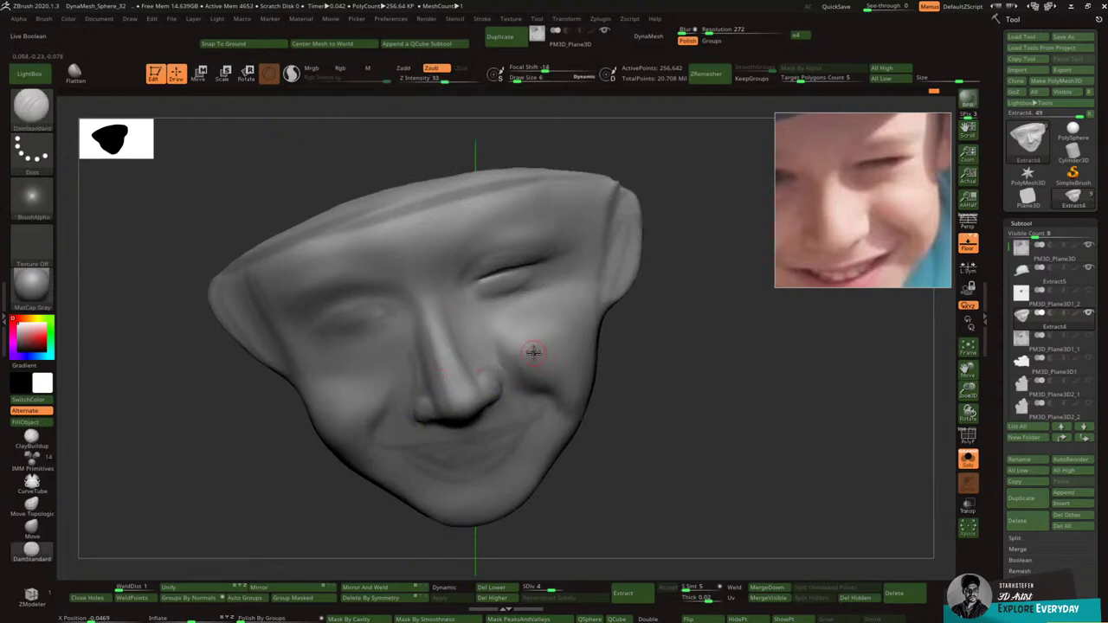
Step: Deepen the smile fold beneath the cheek on the squinting-eye side with DamStandard at draw size 8, smoothing its edges
left_click_drag(532, 349, 510, 352, "shift")
right_click_drag(539, 390, 520, 353)
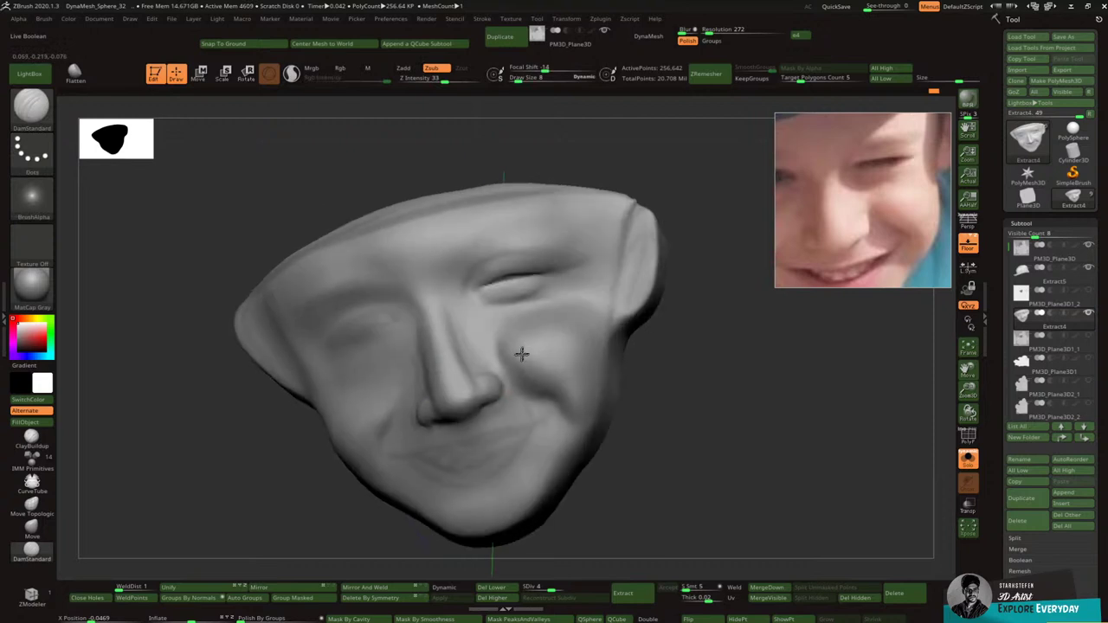
left_click_drag(528, 388, 533, 392)
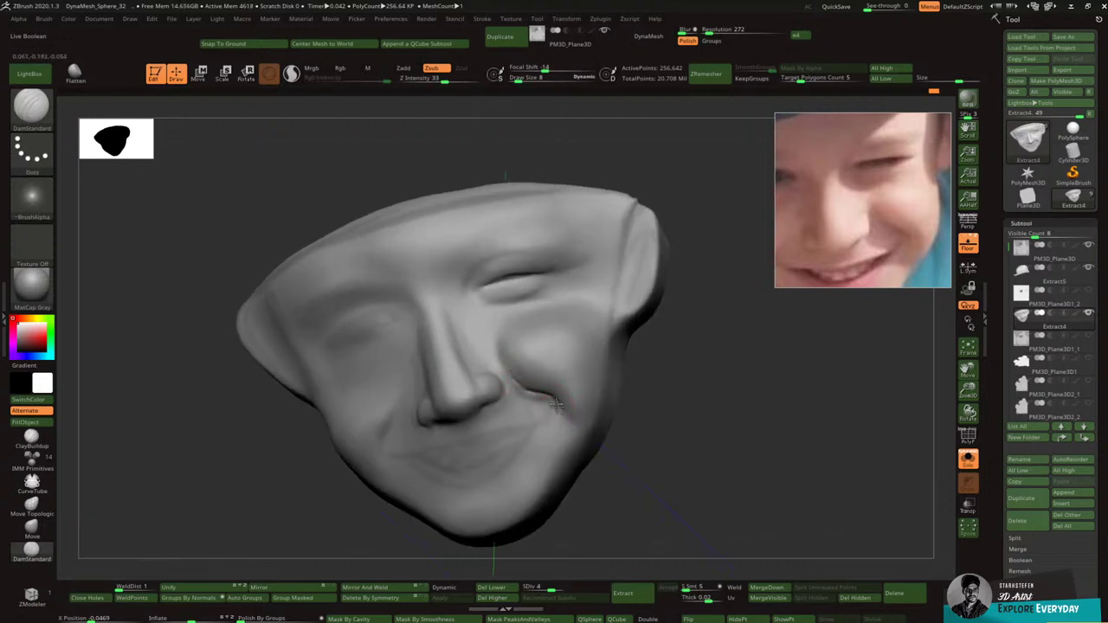
key("shift")
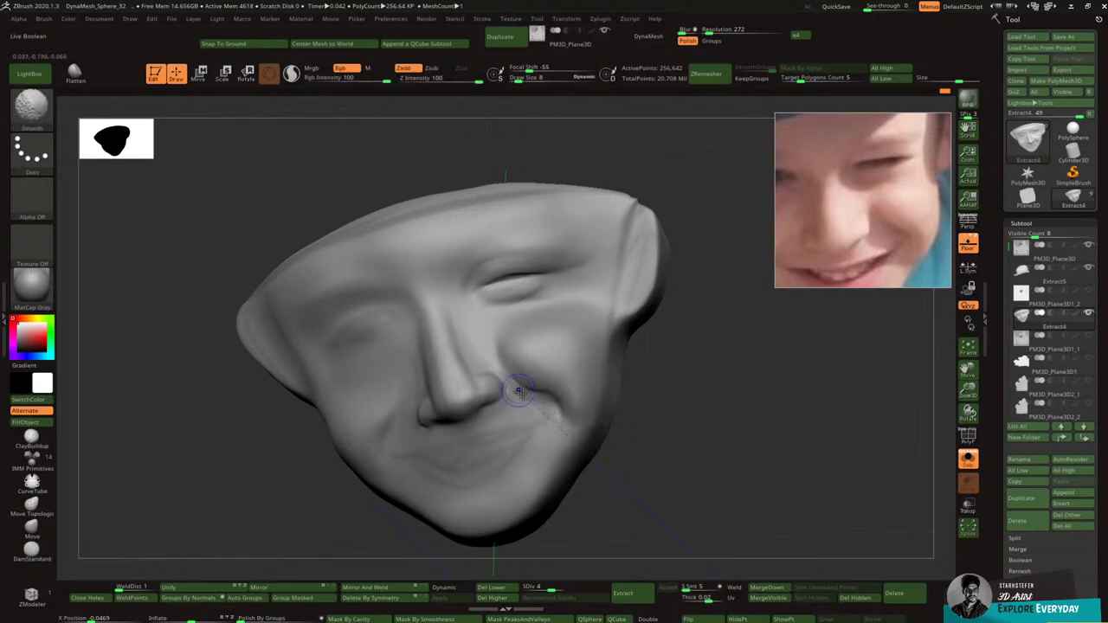
right_click_drag(520, 389, 515, 429)
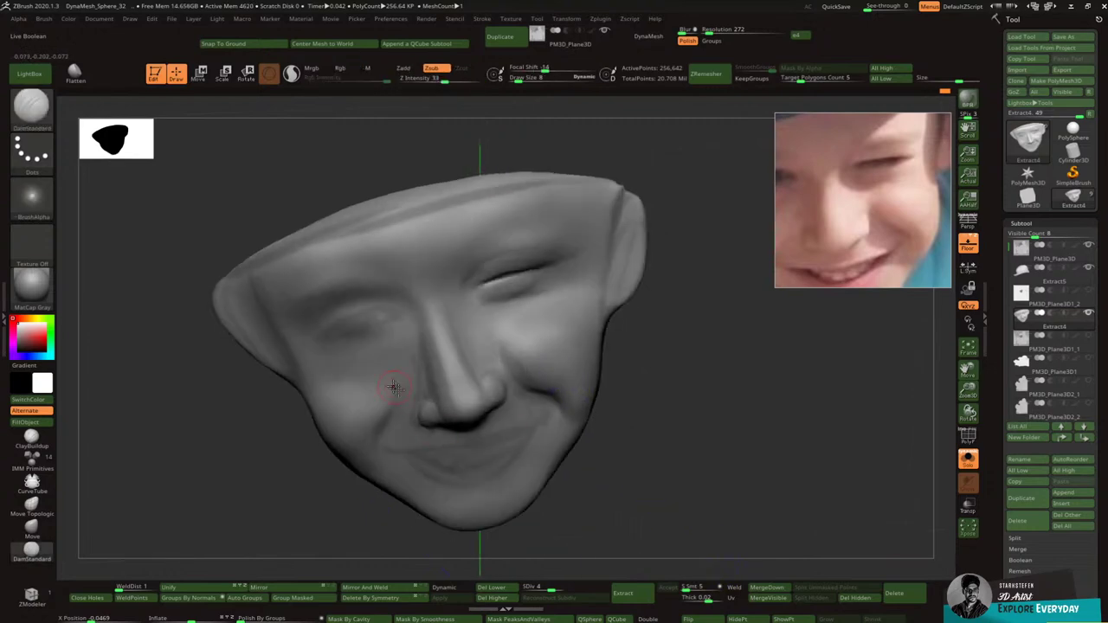
left_click_drag(531, 367, 518, 370, "shift")
mouse_move(517, 372)
left_mouse_down()
mouse_move(549, 394)
mouse_move(525, 362)
left_mouse_up()
Step: Sharpen the squinting eye's lid line towards its inner corner with DamStandard at draw size 5, undoing unwanted strokes
key("bracketright")
left_click_drag(478, 289, 492, 282)
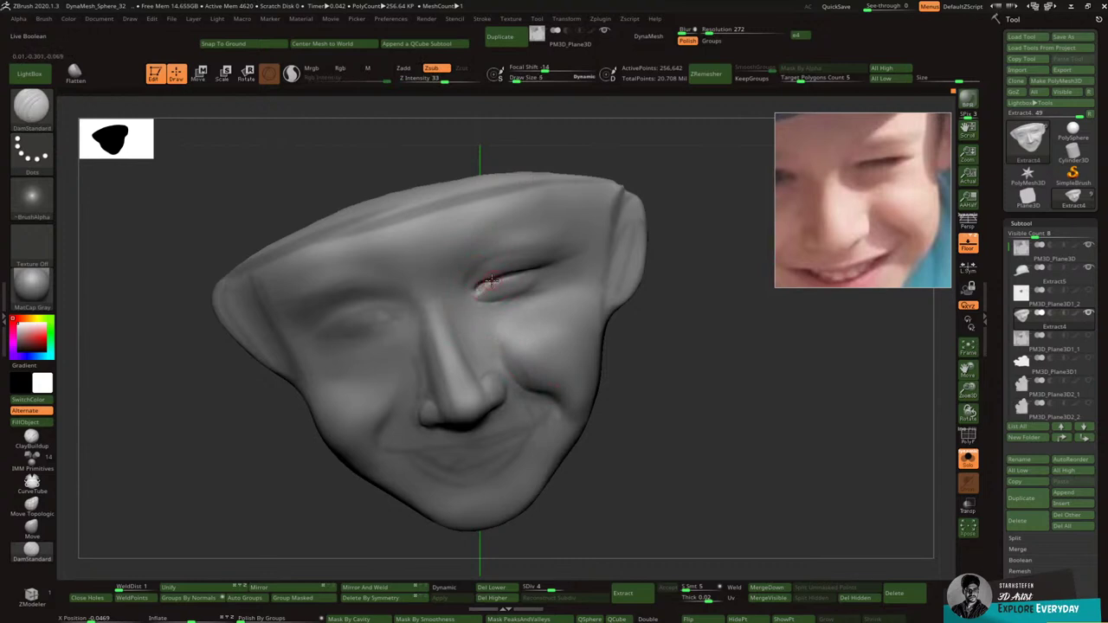
key("ctrl+z")
key("bracketleft")
key("ctrl+z")
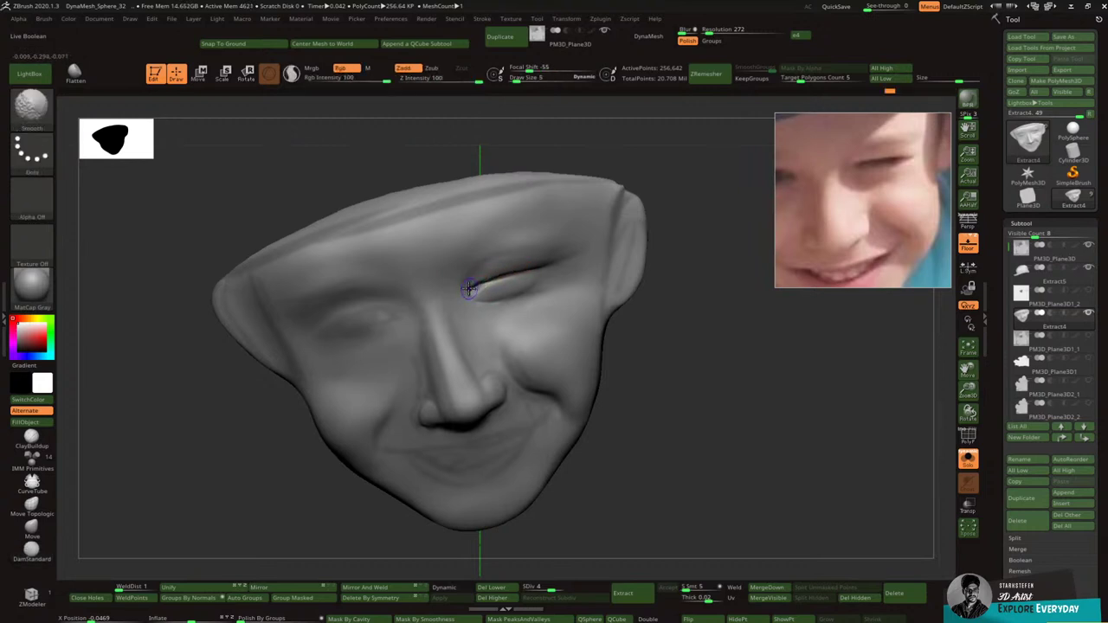
left_click_drag(466, 287, 509, 270, "shift")
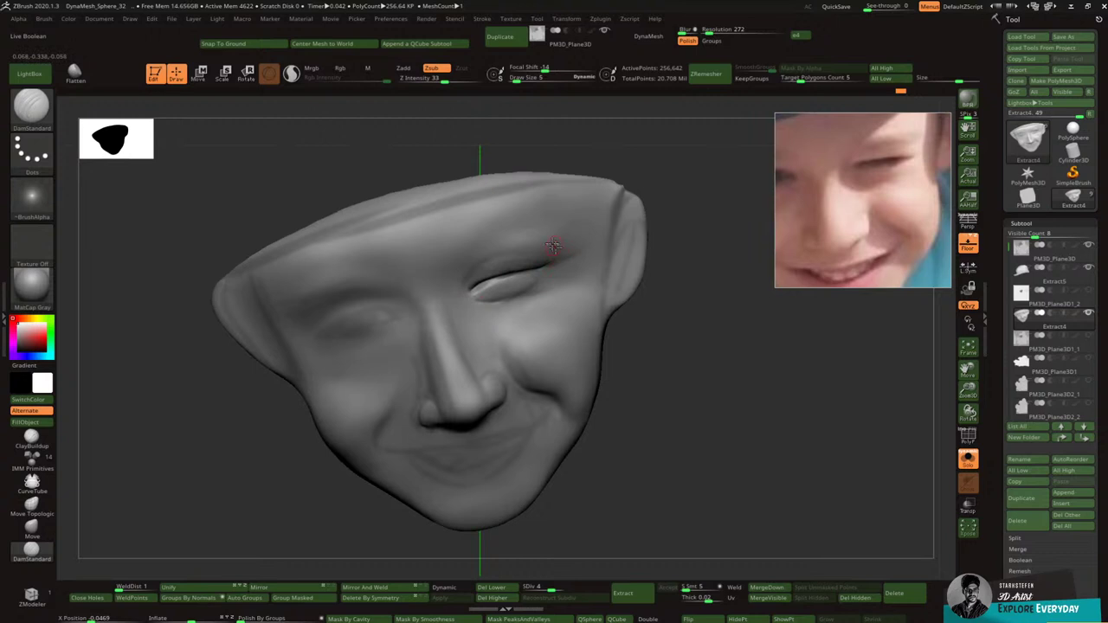
key("ctrl+z")
Step: Carve and soften the eyebrow line above the squinting eye with DamStandard strokes following the brow's arch
left_click_drag(477, 267, 518, 250)
left_click_drag(500, 255, 542, 246)
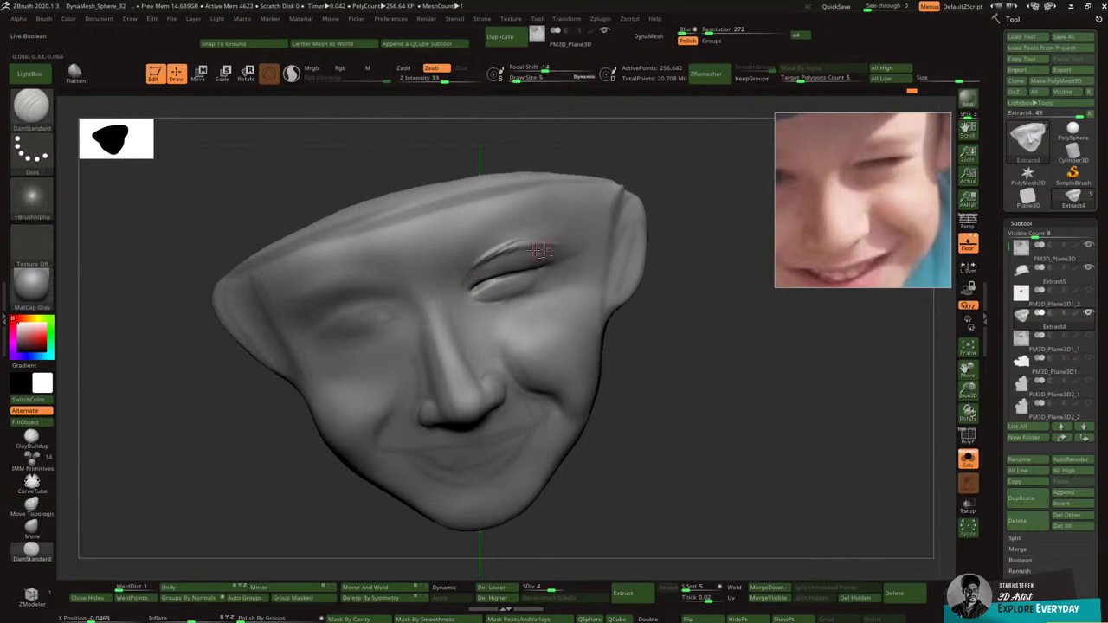
mouse_move(482, 269)
left_mouse_down("shift")
mouse_move(547, 252)
mouse_move(532, 235)
mouse_move(557, 235)
left_mouse_up("shift")
mouse_move(468, 262)
left_mouse_down()
mouse_move(524, 236)
mouse_move(553, 240)
mouse_move(543, 234)
left_mouse_up()
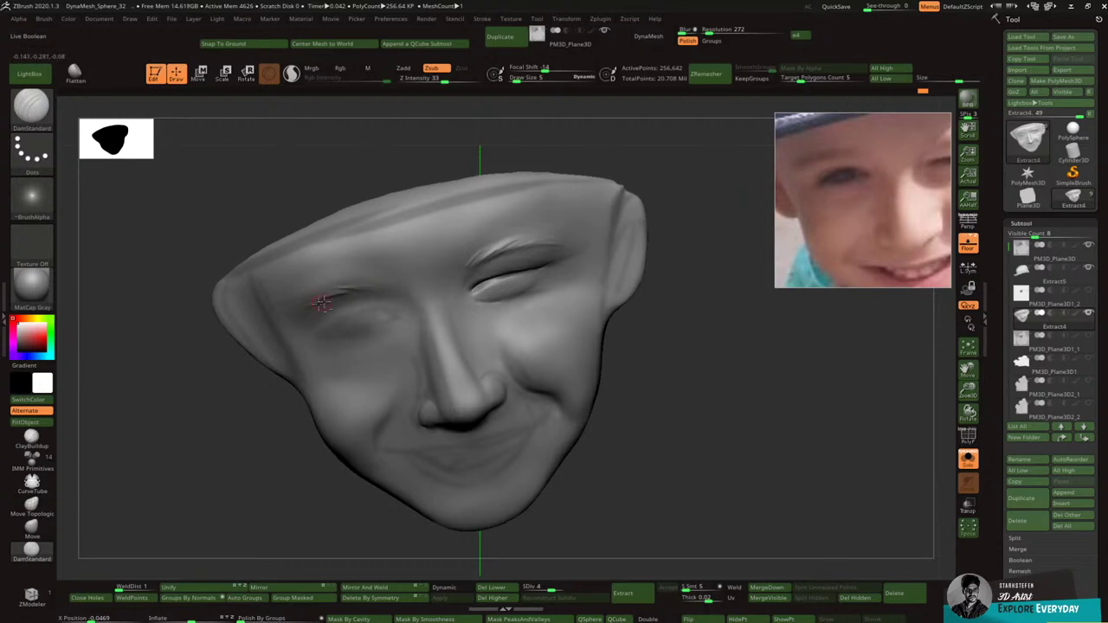
Step: Carve short hair-like DamStandard strokes for the eyebrow on the other side of the face, then smooth around it
left_click_drag(300, 313, 317, 298)
right_click_drag(329, 271, 323, 269)
mouse_move(302, 312)
left_mouse_down()
mouse_move(332, 293)
mouse_move(322, 290)
mouse_move(358, 286)
mouse_move(303, 317)
mouse_move(355, 275)
mouse_move(333, 281)
left_mouse_up()
key("shift")
right_click_drag(332, 281, 359, 275)
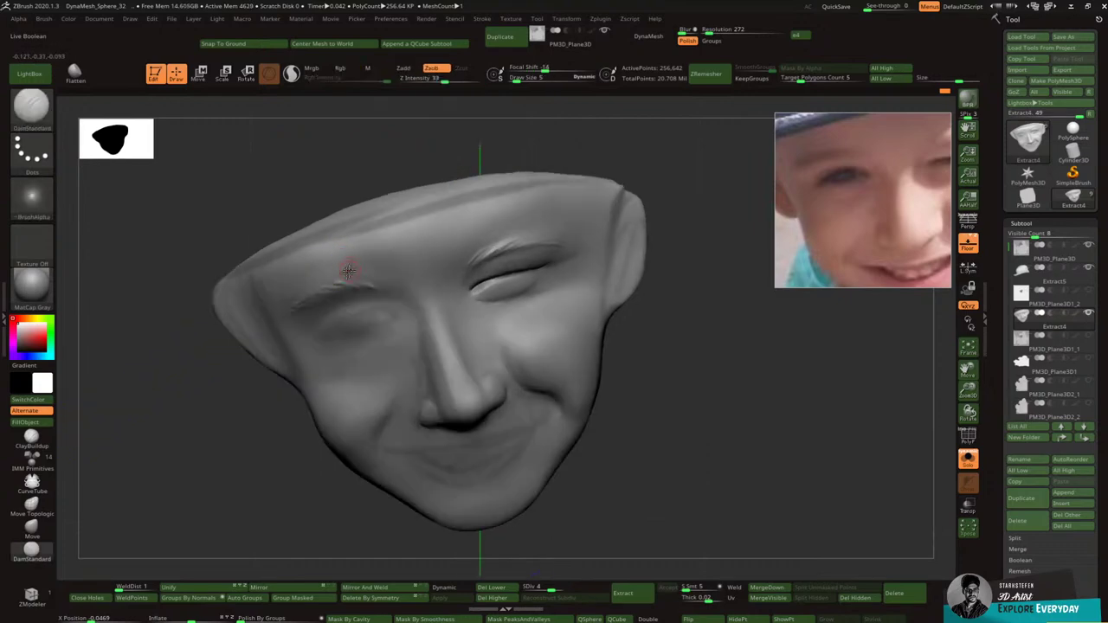
left_click_drag(298, 310, 326, 303)
key("ctrl+z")
left_click_drag(322, 302, 363, 289)
key("shift")
left_click_drag(354, 277, 407, 304, "shift")
Step: Carve the upper eyelid line of the open eye from its outer corner to its inner corner
mouse_move(318, 324)
left_mouse_down()
mouse_move(403, 308)
mouse_move(339, 316)
mouse_move(355, 310)
mouse_move(331, 328)
mouse_move(358, 311)
left_mouse_up()
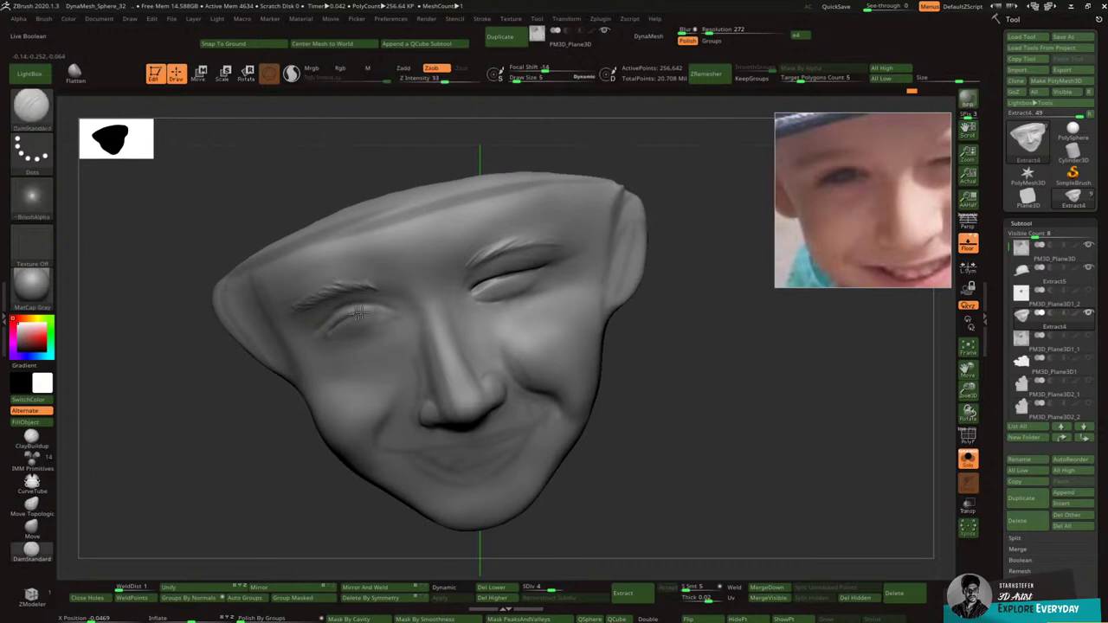
key("ctrl")
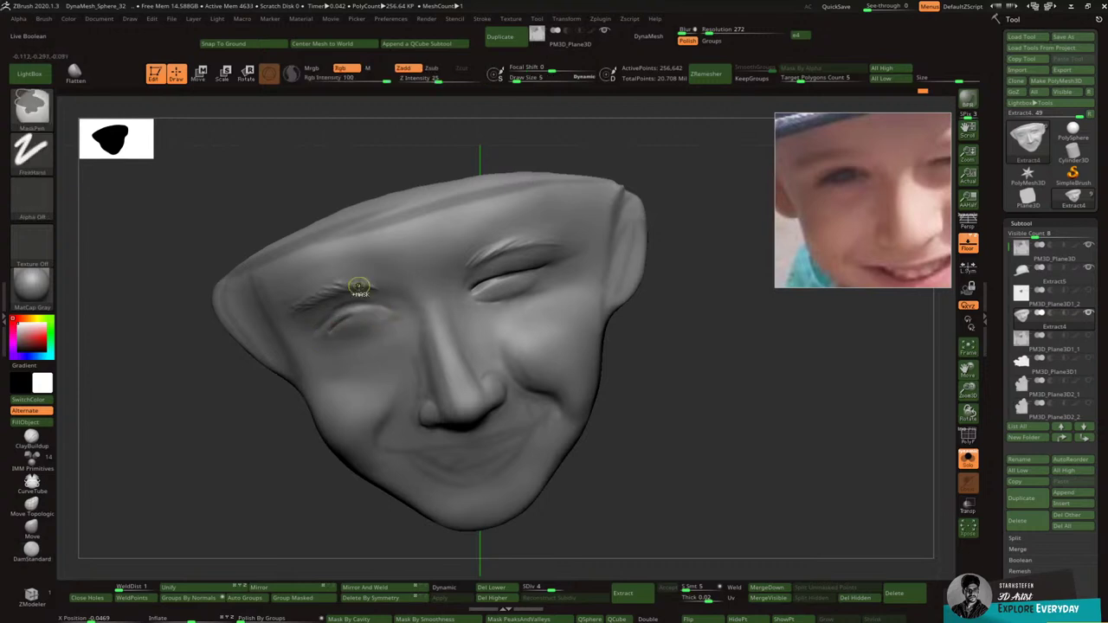
key("alt")
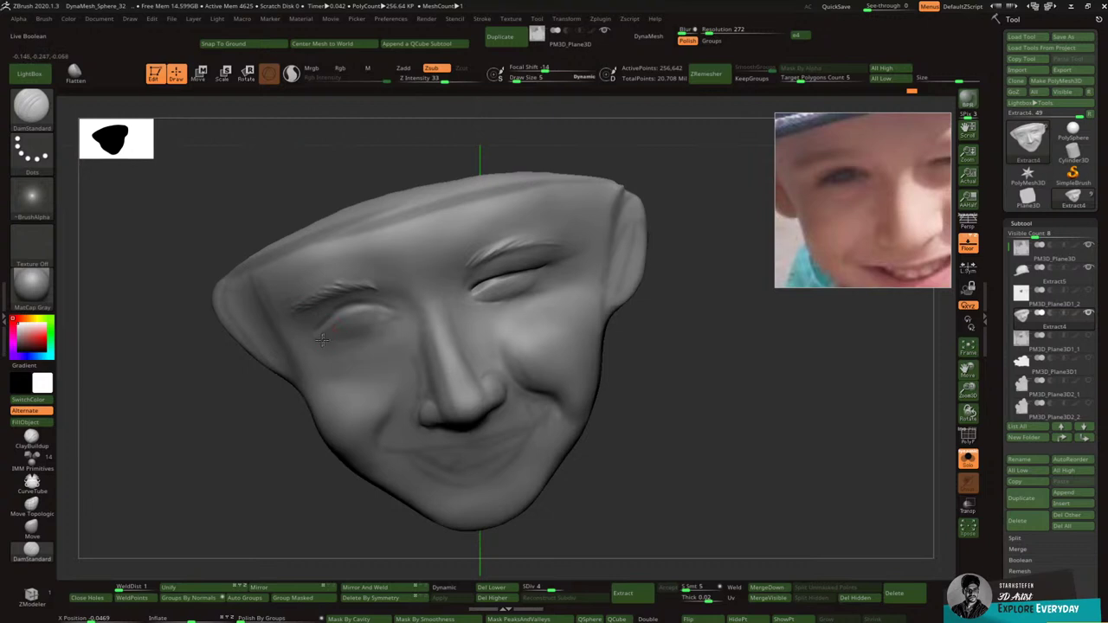
mouse_move(323, 339)
left_mouse_down()
mouse_move(356, 312)
mouse_move(397, 320)
left_mouse_up()
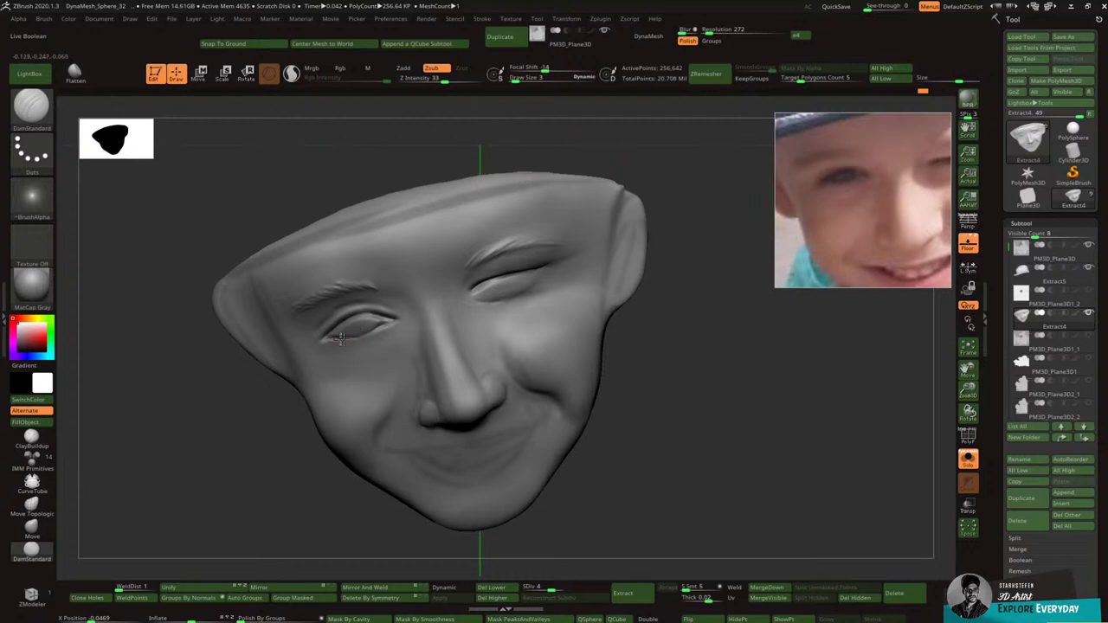
Step: Carve the open eye's lower lid line with a finer DamStandard brush and smooth the eyeball and lid edges
left_click_drag(330, 337, 365, 338)
key("shift")
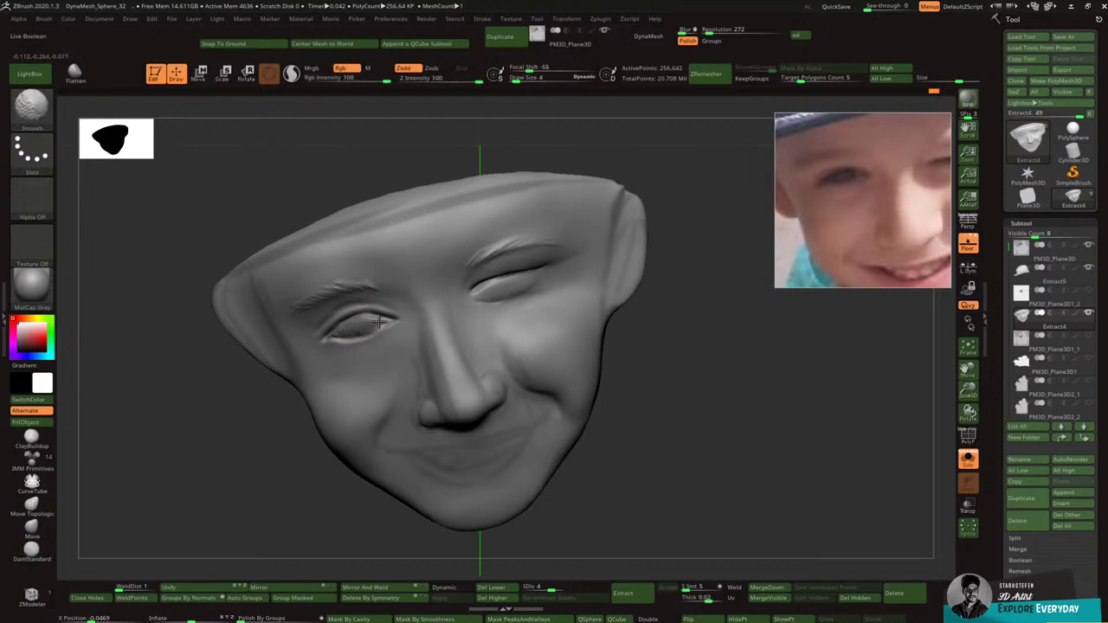
left_click_drag(356, 322, 335, 329, "shift")
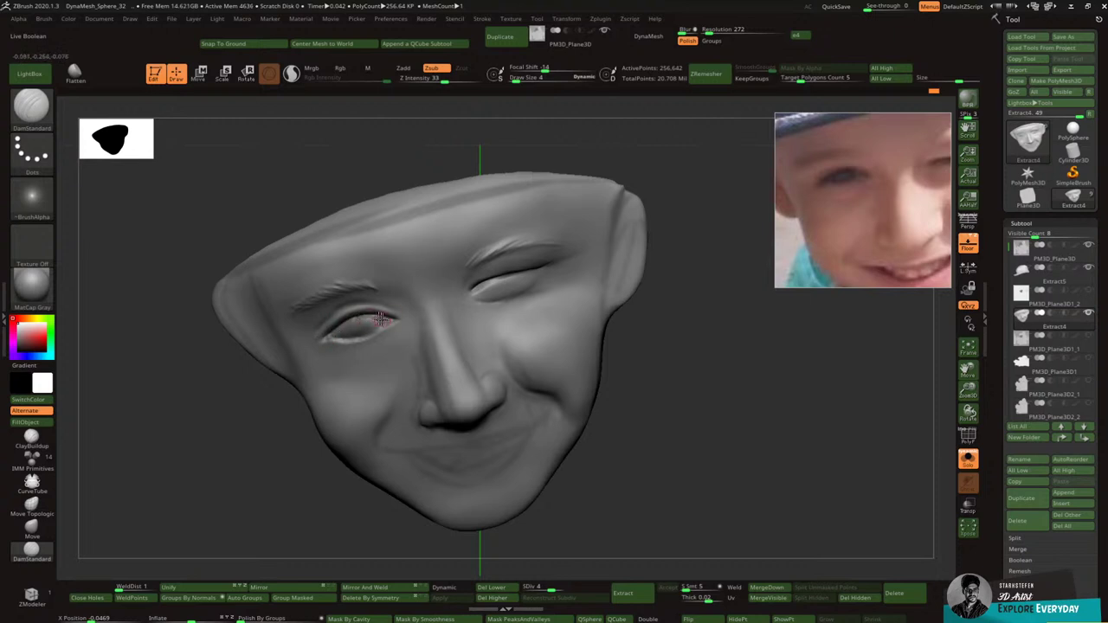
key("shift")
key("shift")
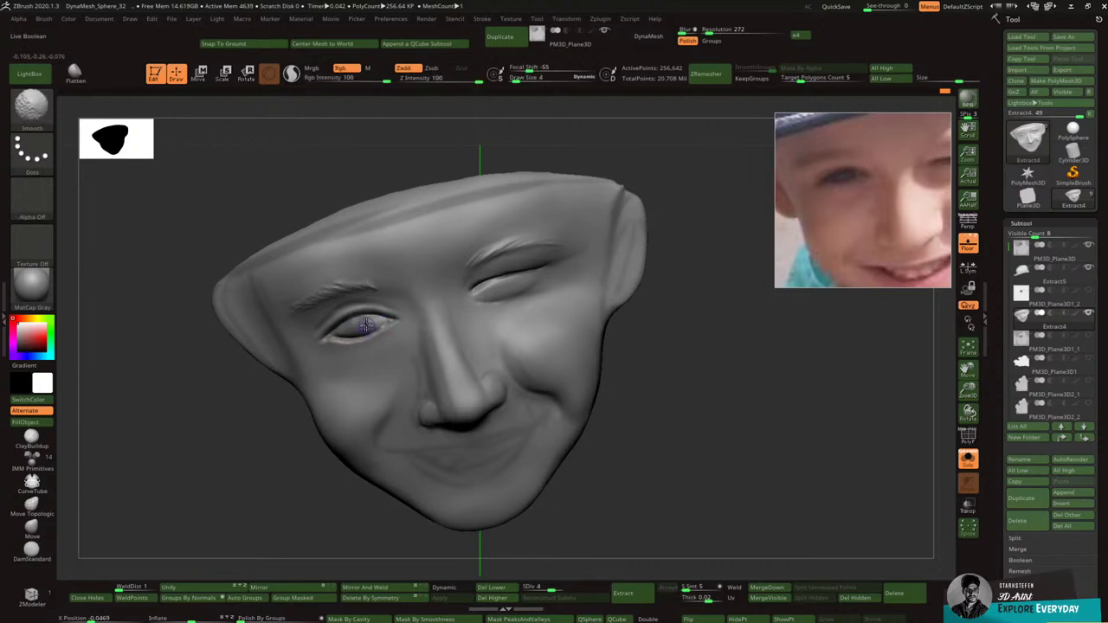
mouse_move(365, 325)
left_mouse_down("shift")
mouse_move(383, 329)
mouse_move(336, 344)
left_mouse_up("shift")
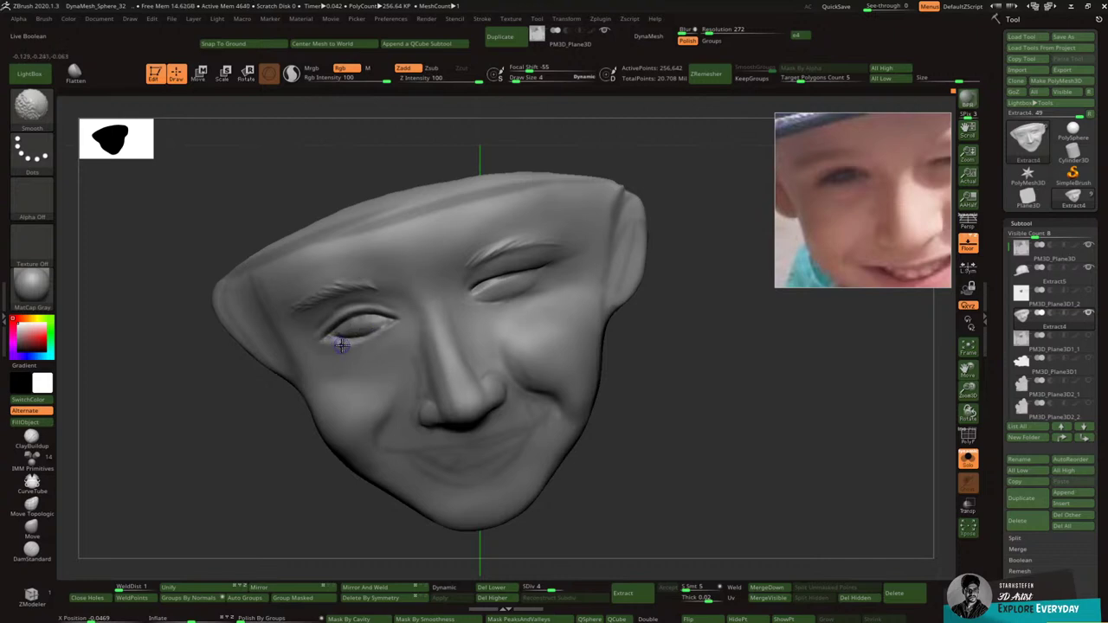
Step: Build up the upper and lower lid rims of the open eye with the ClayBuildup brush and smooth beneath them
left_click(44, 115)
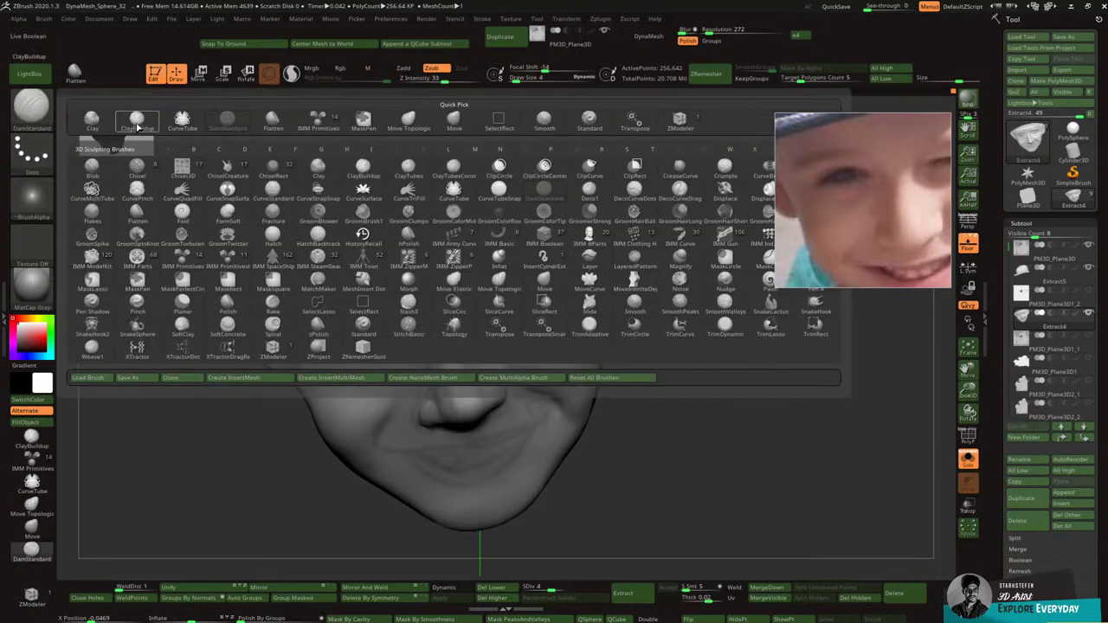
left_click(137, 121)
mouse_move(329, 342)
left_mouse_down()
mouse_move(372, 337)
mouse_move(348, 353)
left_mouse_up()
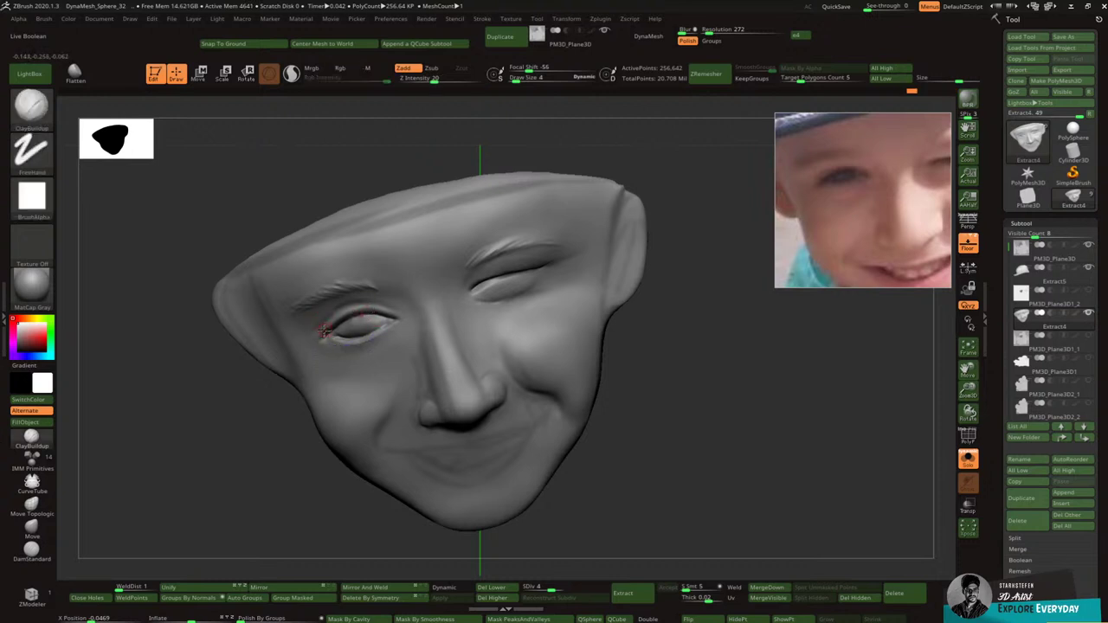
mouse_move(324, 336)
left_mouse_down()
mouse_move(371, 318)
mouse_move(350, 309)
mouse_move(343, 315)
mouse_move(371, 311)
left_mouse_up()
left_click_drag(327, 349, 383, 336, "shift")
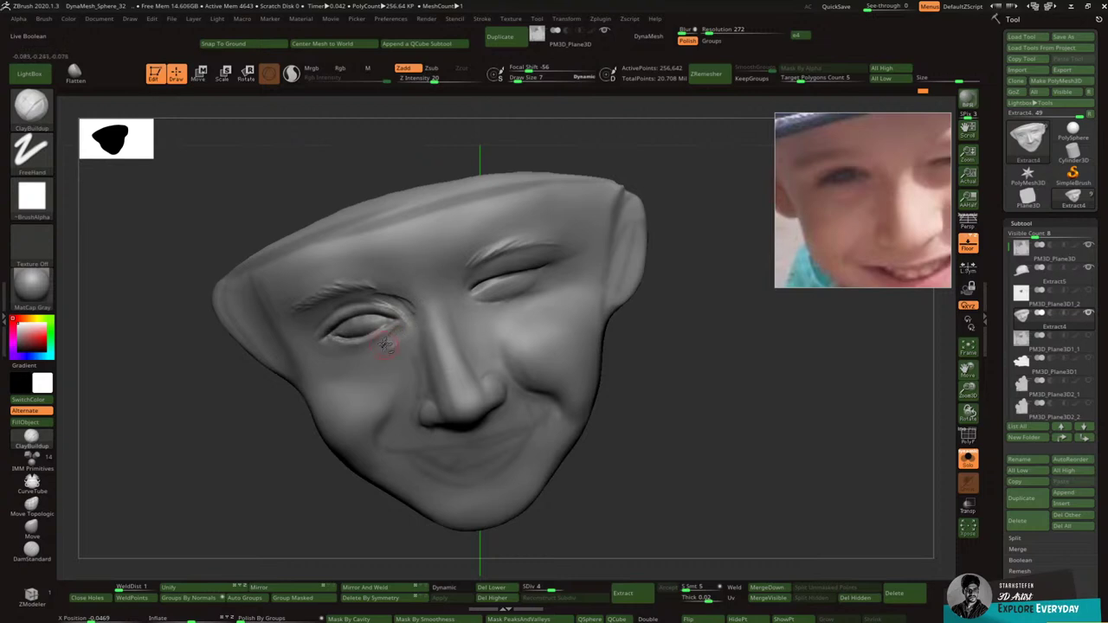
Step: Add ClayBuildup volume beneath the open eye and on the cheek, and smooth it into the face
left_click_drag(395, 335, 363, 355)
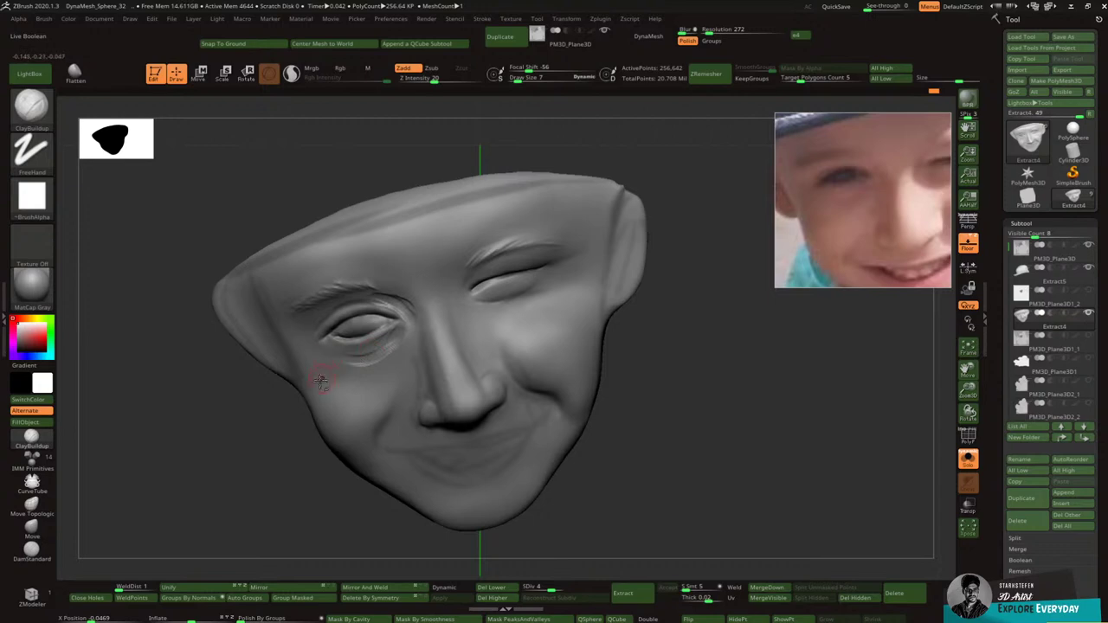
key("]")
mouse_move(331, 401)
left_mouse_down()
mouse_move(348, 373)
mouse_move(352, 383)
mouse_move(326, 378)
mouse_move(317, 418)
mouse_move(379, 375)
mouse_move(349, 428)
mouse_move(349, 395)
mouse_move(336, 448)
mouse_move(358, 401)
mouse_move(376, 394)
mouse_move(359, 442)
mouse_move(397, 350)
mouse_move(340, 406)
mouse_move(373, 387)
mouse_move(354, 423)
mouse_move(344, 424)
mouse_move(329, 387)
mouse_move(387, 355)
mouse_move(374, 403)
left_mouse_up()
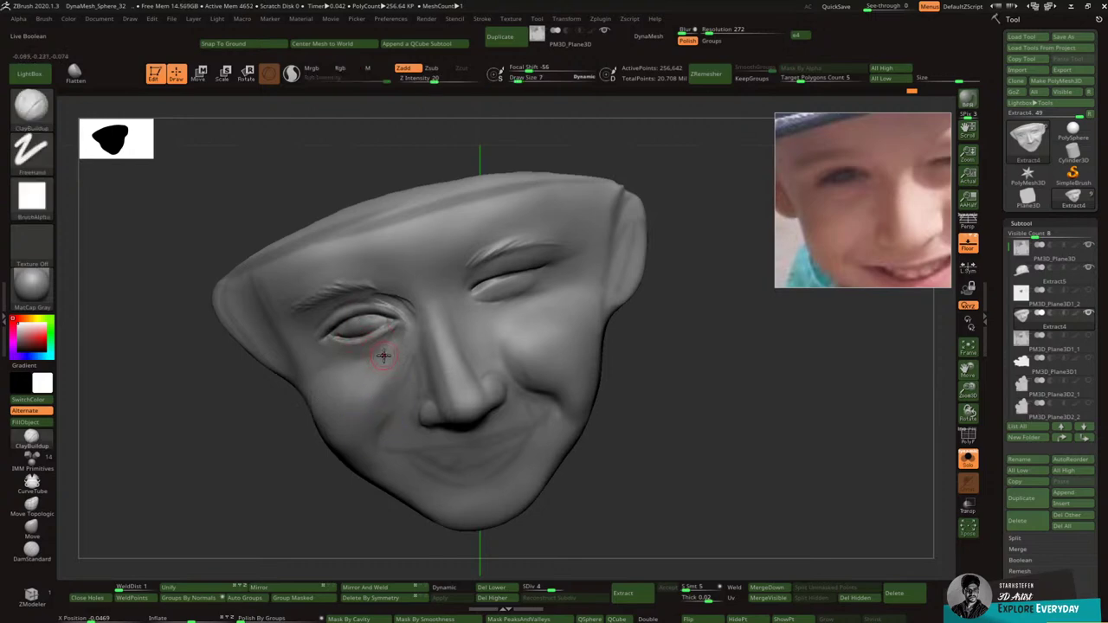
key("shift")
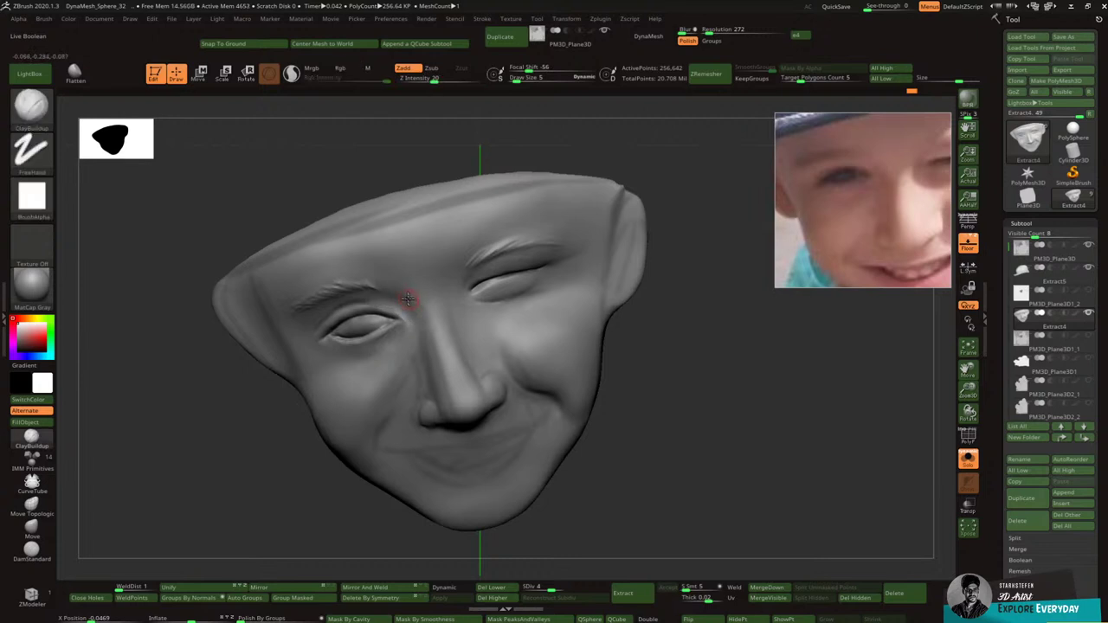
Step: Build up the area between the open eye's brow and the nose bridge at draw size 5, and smooth the upper lid
mouse_move(408, 297)
left_mouse_down()
mouse_move(408, 307)
mouse_move(394, 297)
left_mouse_up()
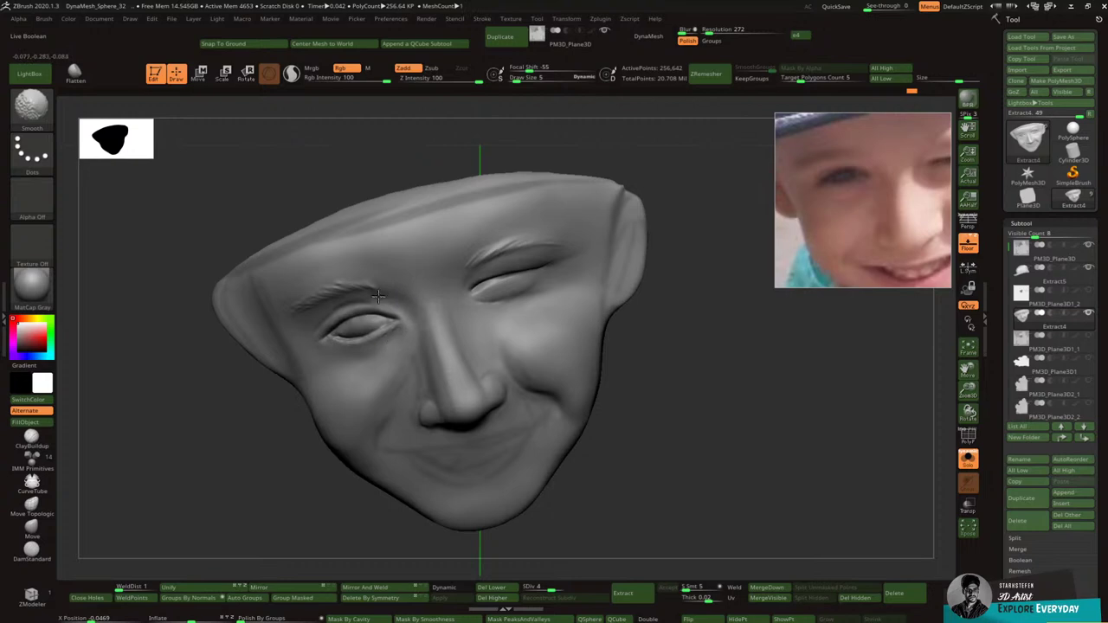
left_click_drag(357, 310, 367, 315, "shift")
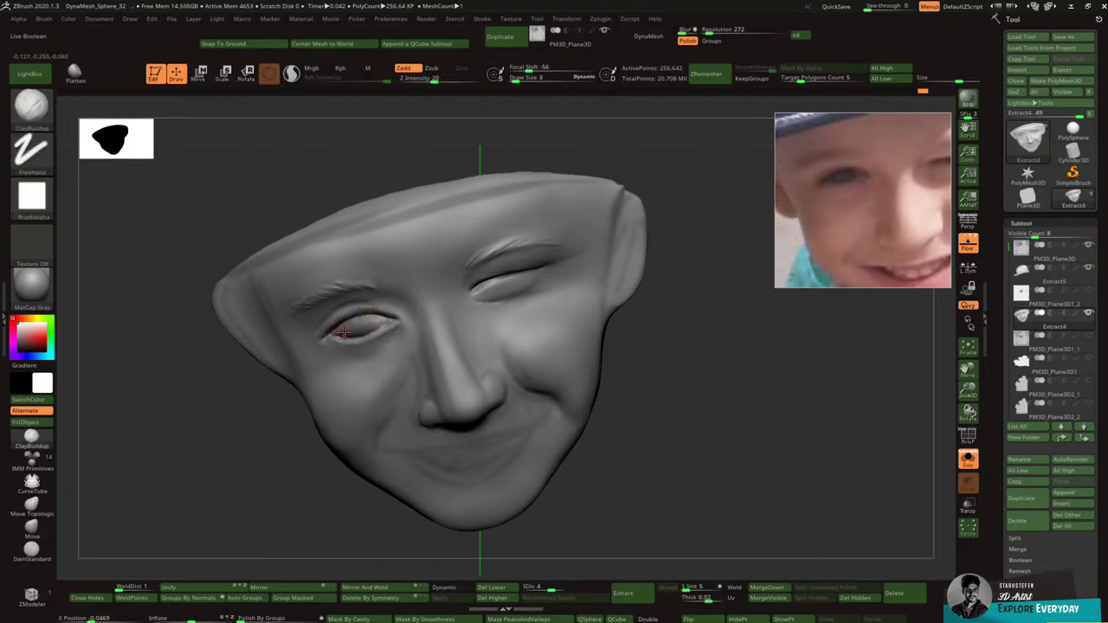
Step: Subdivide the face mesh one level and soften the open eye's eyebrow with smoothing strokes
key("bracketleft")
key("ctrl")
key("ctrl")
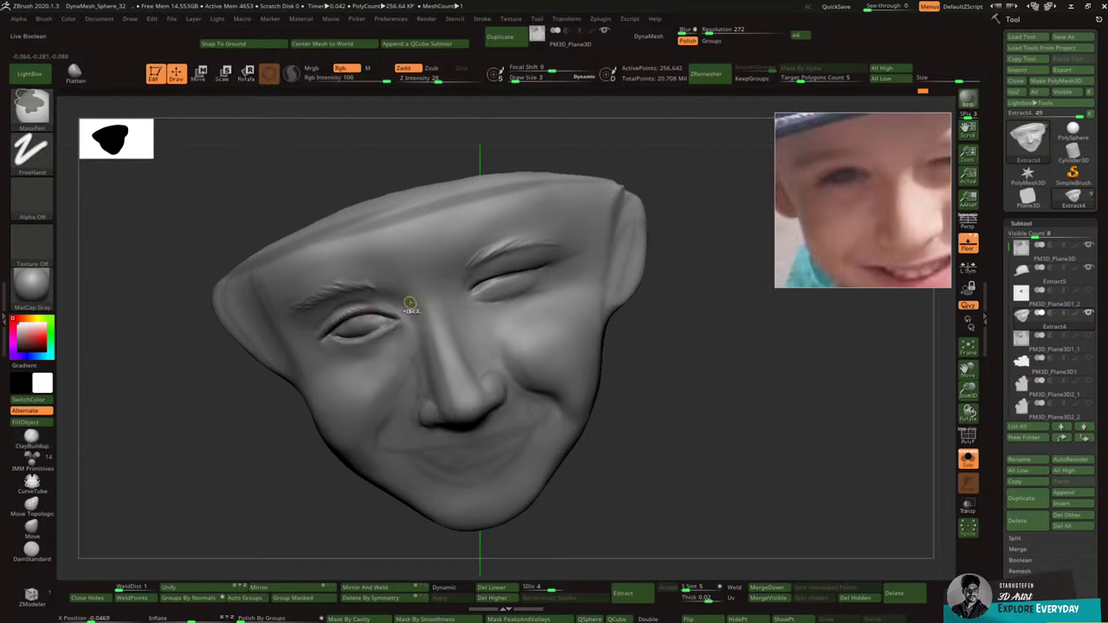
key("ctrl+d")
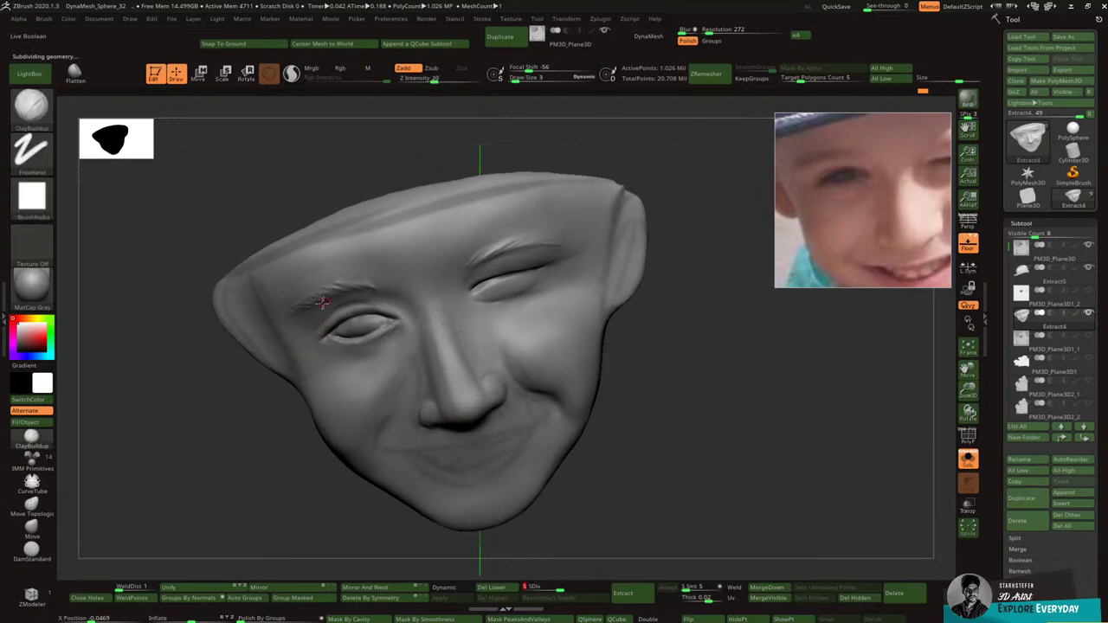
key("shift")
mouse_move(287, 307)
left_mouse_down("shift")
mouse_move(341, 272)
mouse_move(407, 269)
left_mouse_up("shift")
key("shift")
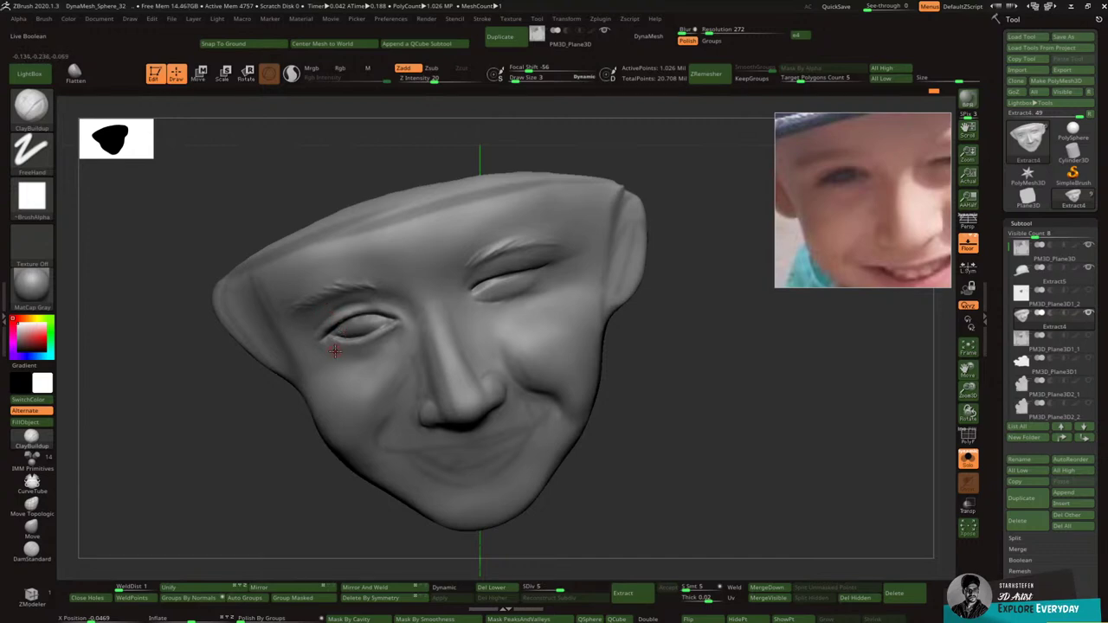
Step: Build up the open eye's lower lid rim with ClayBuildup, and flatten and smooth the area beneath it
mouse_move(330, 340)
left_mouse_down()
mouse_move(360, 342)
mouse_move(391, 323)
left_mouse_up()
key("shift")
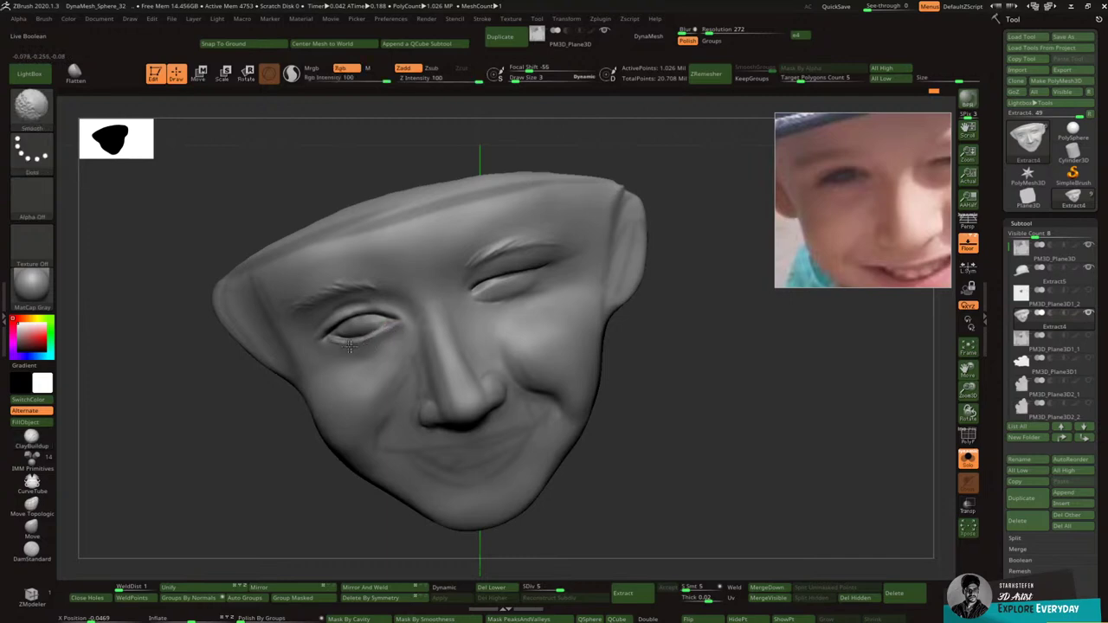
left_click_drag(358, 346, 331, 344)
left_click(75, 76)
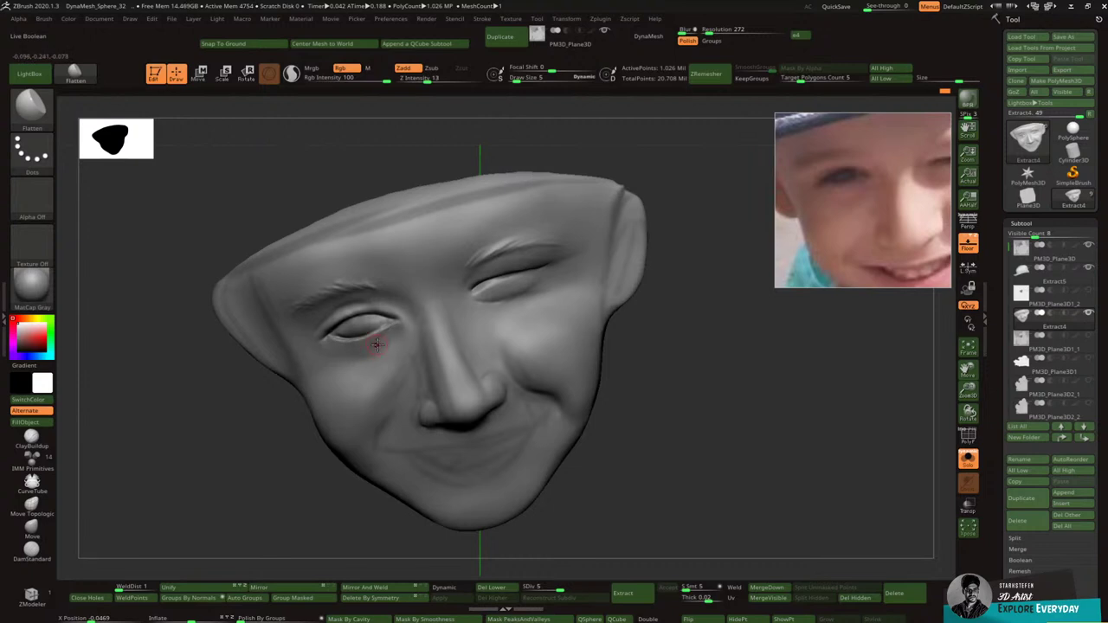
key("shift")
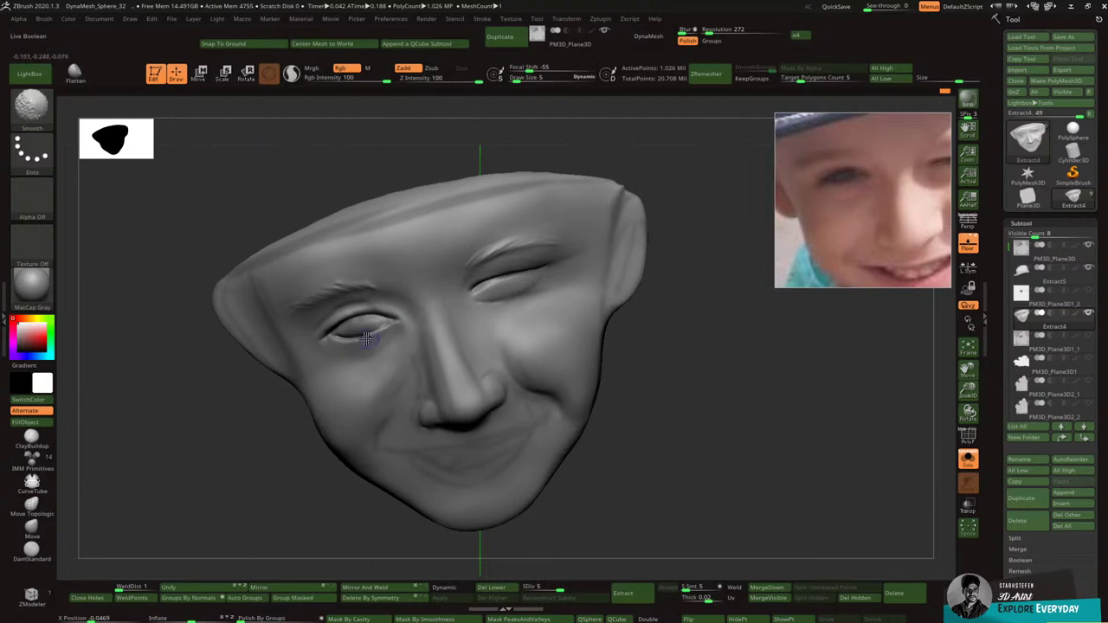
mouse_move(367, 338)
left_mouse_down("shift")
mouse_move(380, 333)
mouse_move(345, 329)
left_mouse_up("shift")
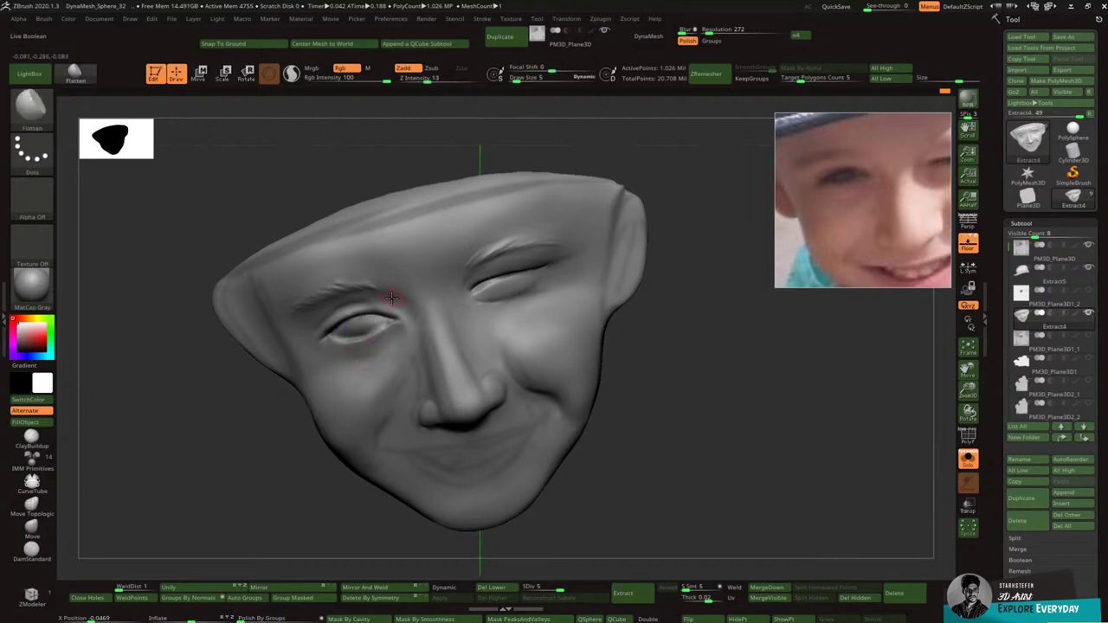
Step: Carve the open eye's inner corner and the upper and lower lid edges with the DamStandard brush at draw size 3
left_click(31, 105)
left_click(173, 126)
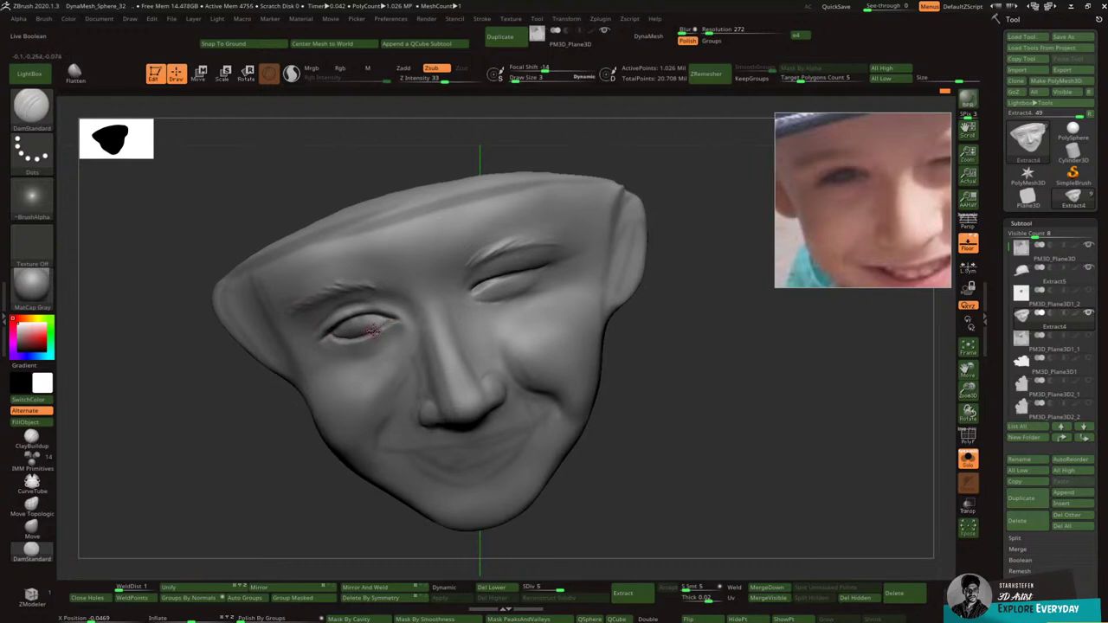
left_click_drag(386, 324, 395, 320)
left_click_drag(387, 321, 360, 317)
right_click_drag(365, 338, 353, 308, "ctrl")
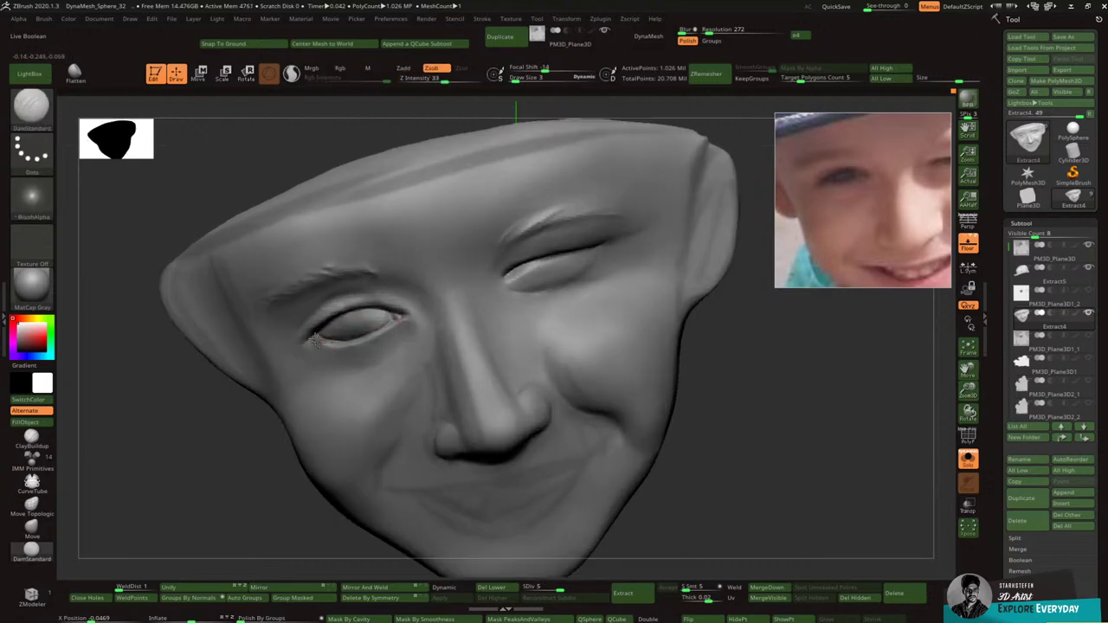
mouse_move(317, 339)
left_mouse_down()
mouse_move(380, 331)
mouse_move(331, 346)
mouse_move(318, 342)
mouse_move(396, 325)
left_mouse_up()
mouse_move(310, 335)
left_mouse_down()
mouse_move(384, 302)
mouse_move(407, 311)
mouse_move(341, 309)
mouse_move(374, 309)
left_mouse_up()
key("shift")
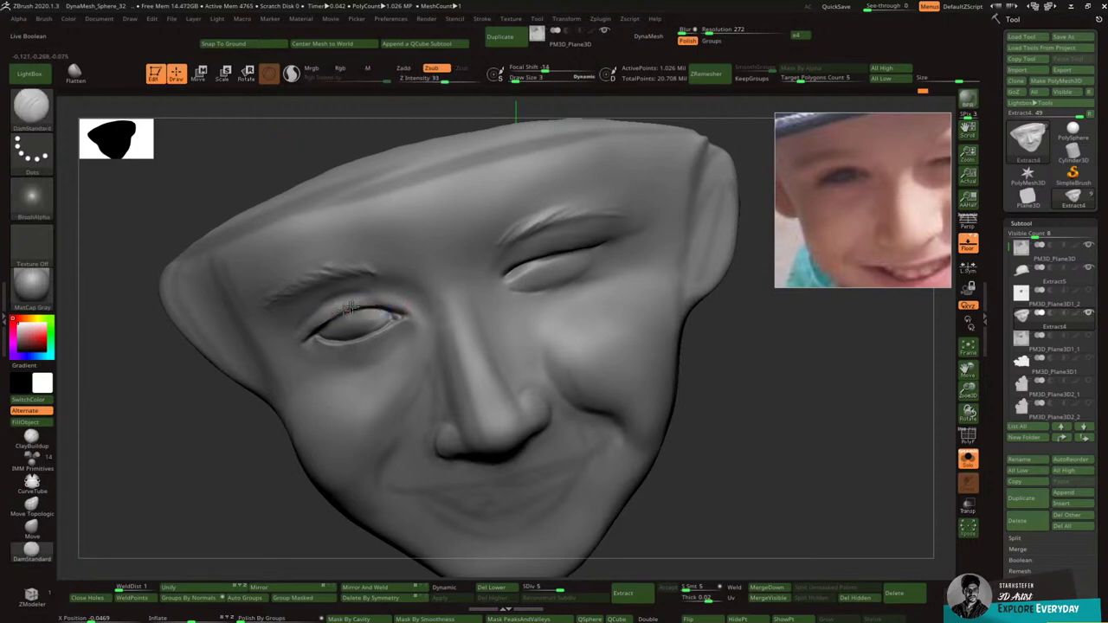
Step: Smooth the open eye's upper lid and outer corner, and carve the crease above the upper lid with DamStandard
key("shift")
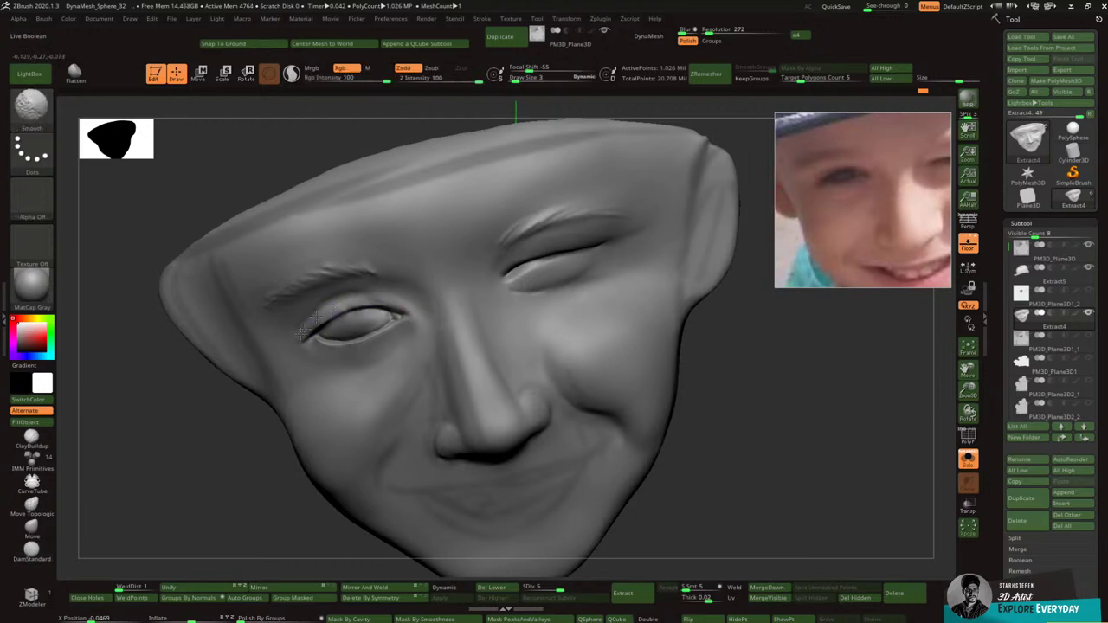
left_click_drag(302, 332, 307, 339, "shift")
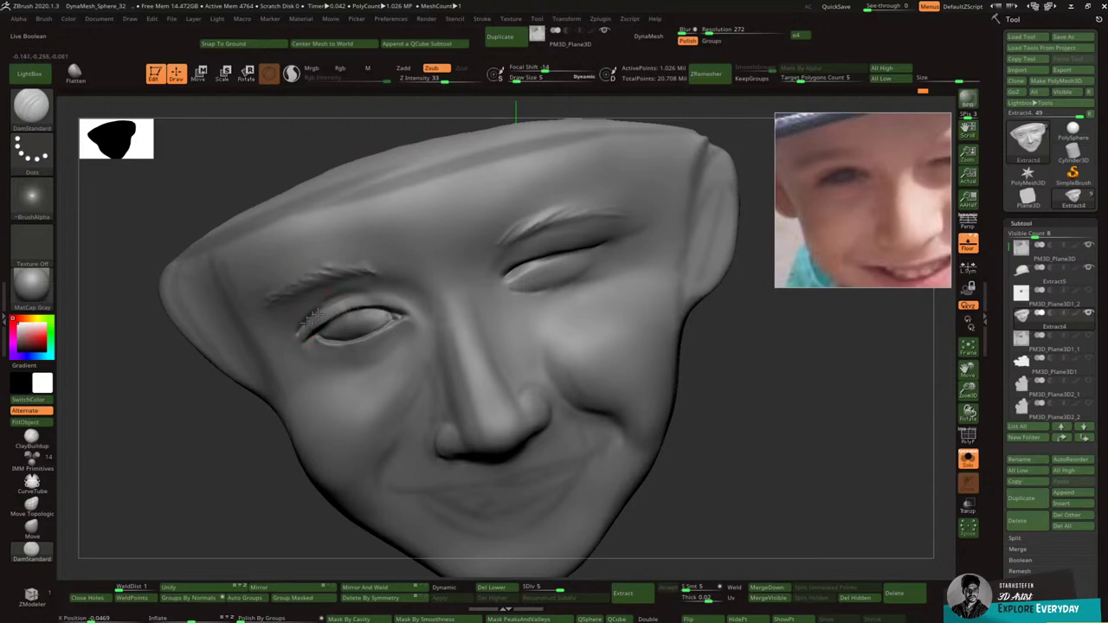
left_click_drag(310, 322, 372, 298)
mouse_move(295, 338)
left_mouse_down()
mouse_move(357, 298)
mouse_move(382, 295)
mouse_move(310, 314)
left_mouse_up()
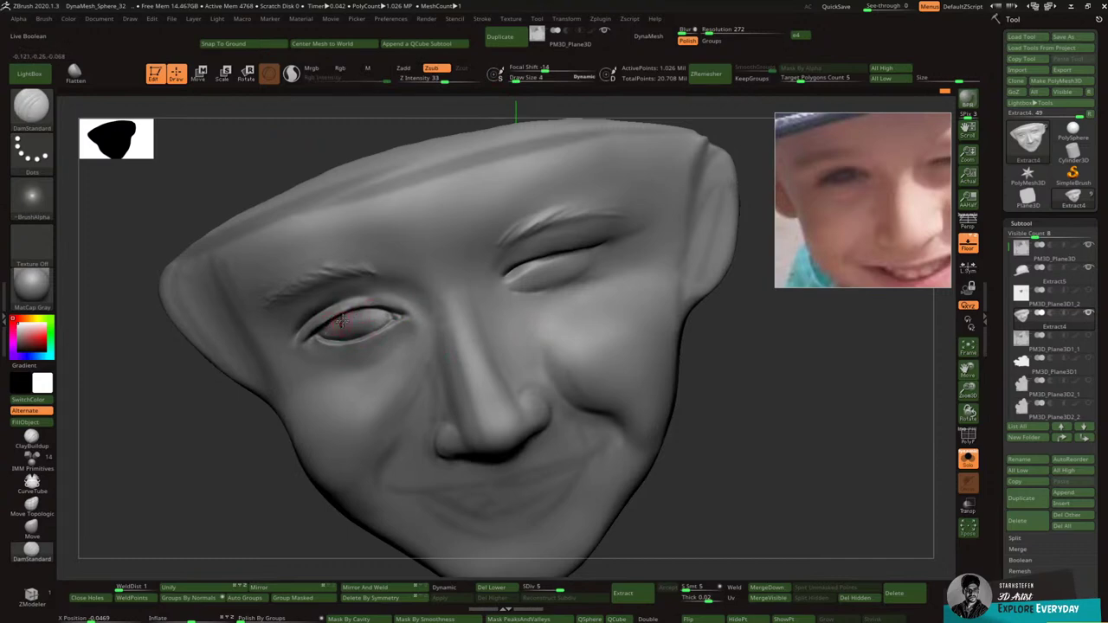
Step: Show the cap and background again, and carve and smooth the smile fold below the open eye
right_click_drag(420, 324, 415, 358, "ctrl")
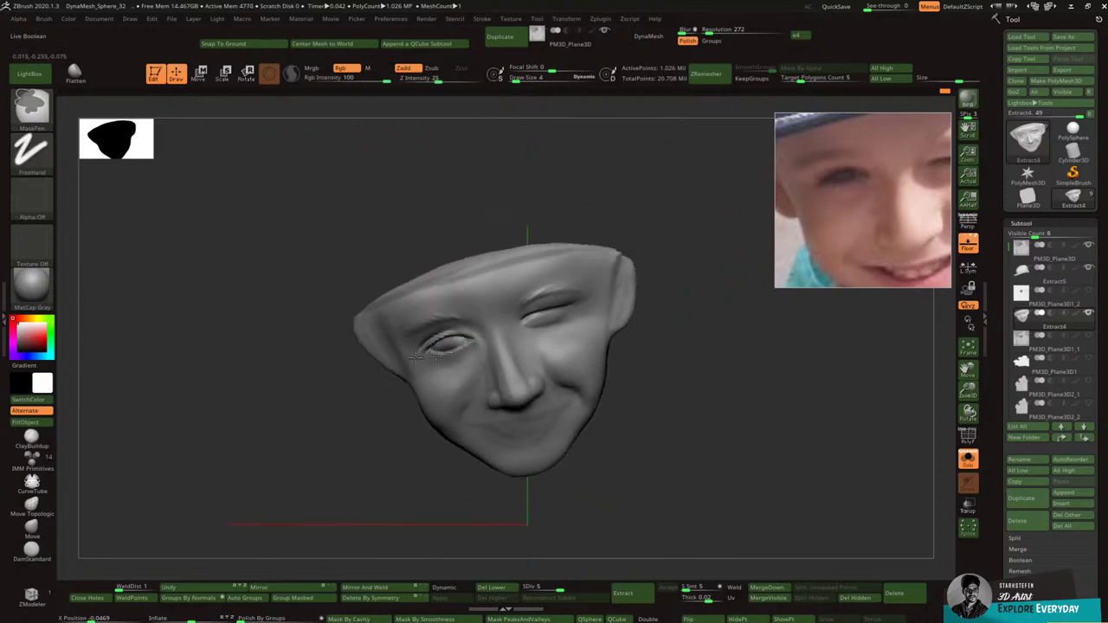
left_click(968, 458)
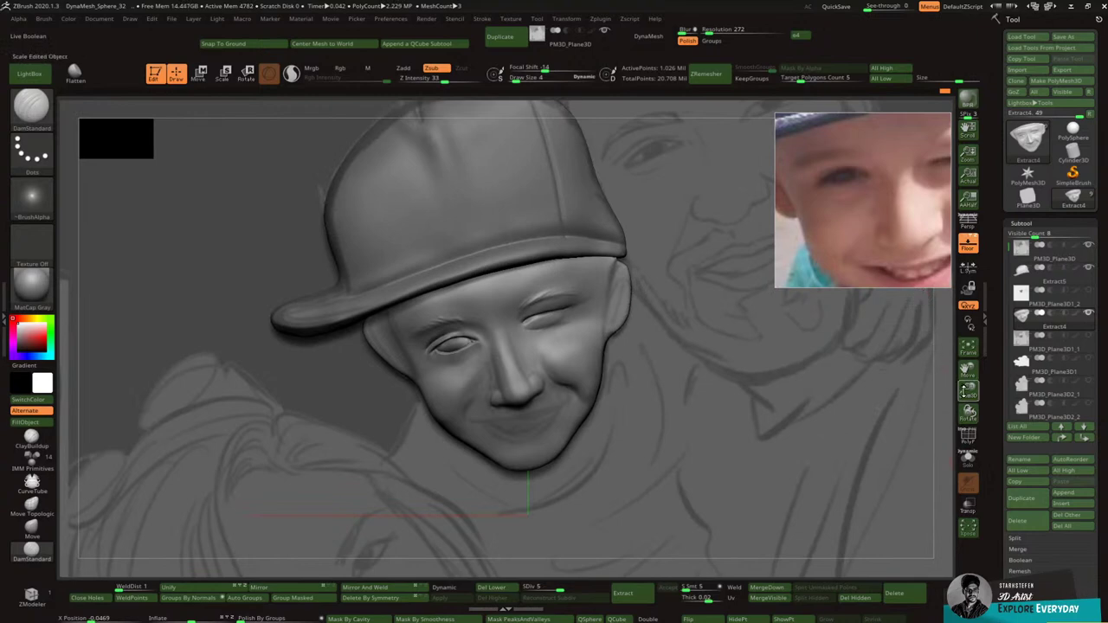
left_click_drag(961, 414, 974, 435)
left_click_drag(969, 371, 949, 315)
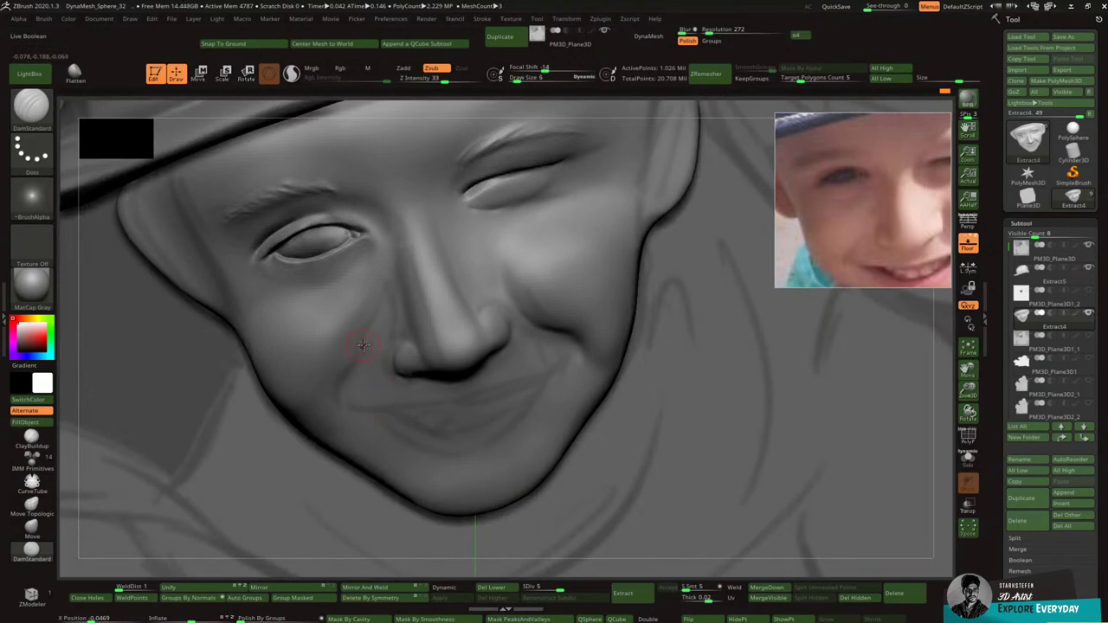
left_click_drag(374, 319, 350, 402)
key("ctrl+z")
mouse_move(380, 306)
left_mouse_down()
mouse_move(359, 354)
mouse_move(376, 298)
mouse_move(339, 388)
left_mouse_up()
key("shift")
mouse_move(381, 308)
left_mouse_down("shift")
mouse_move(359, 335)
mouse_move(395, 282)
left_mouse_up("shift")
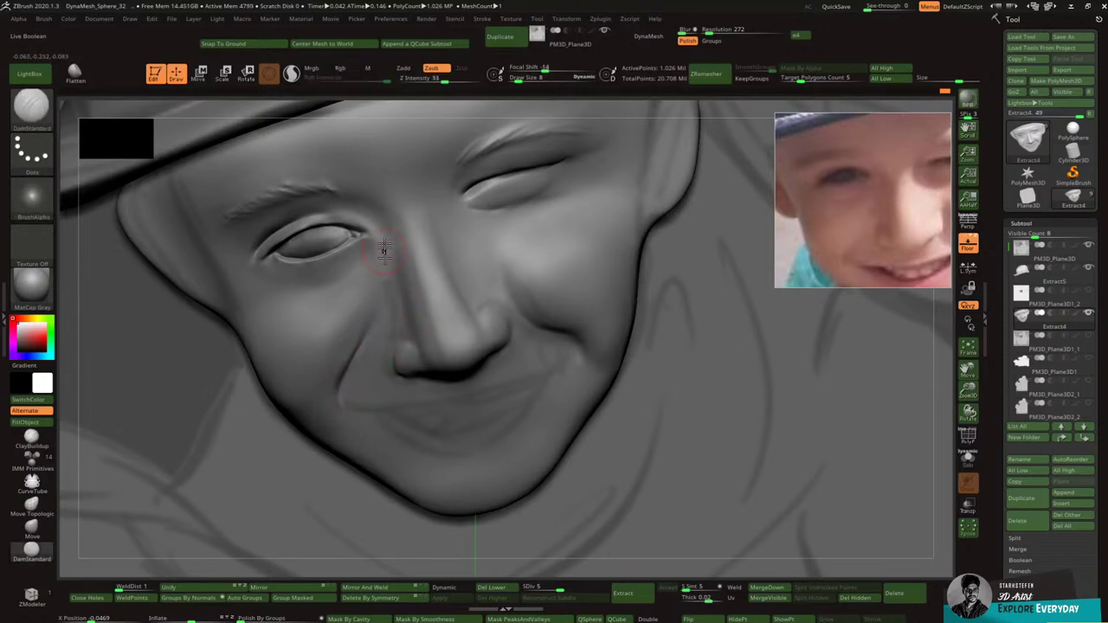
Step: Carve the side of the nose from the open eye's inner corner to the nostril at draw size 8 and smooth it
left_click_drag(371, 215, 405, 325)
left_click_drag(396, 272, 412, 334)
left_click_drag(390, 251, 394, 273, "shift")
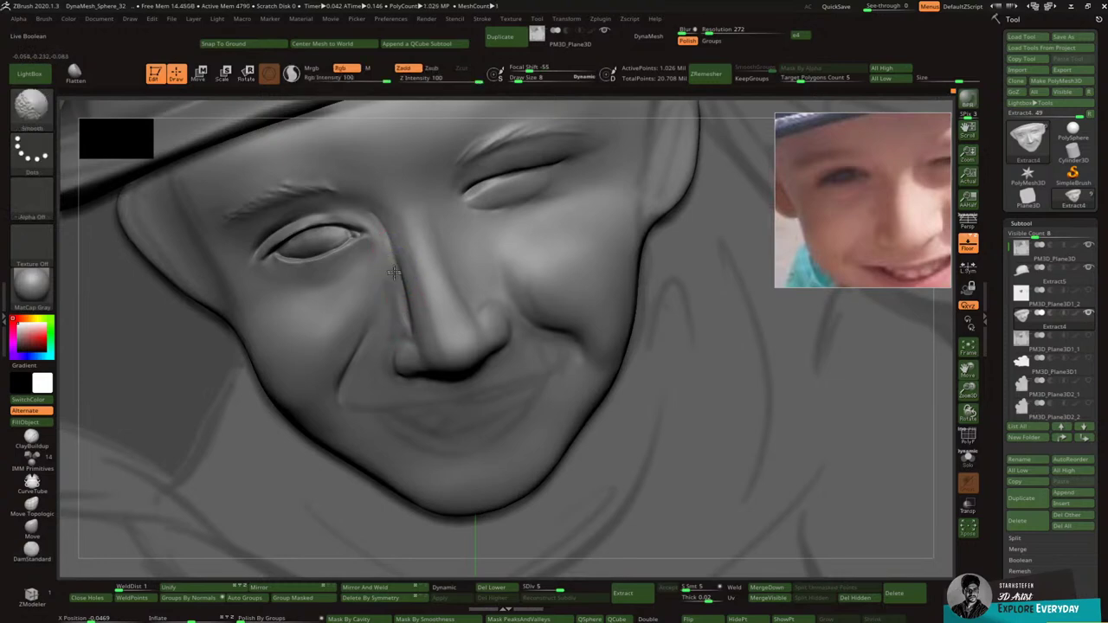
mouse_move(404, 326)
left_mouse_down("shift")
mouse_move(376, 219)
mouse_move(396, 294)
mouse_move(410, 288)
left_mouse_up("shift")
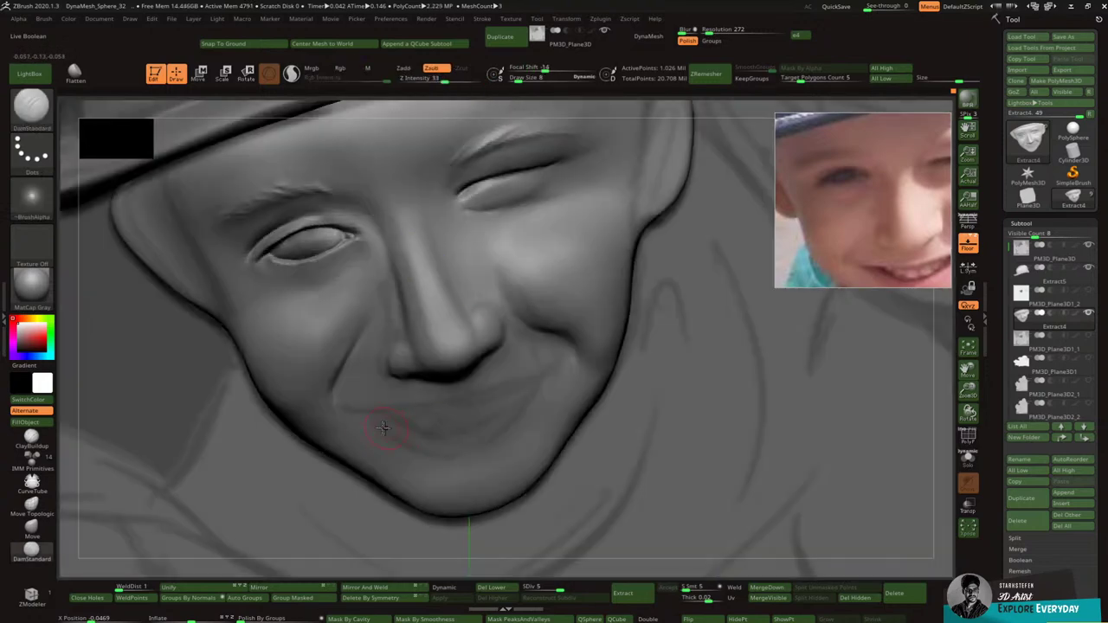
Step: Carve the smiling mouth line and lower lip edge with DamStandard at draw size 8, deepening the corner below the squinting eye
mouse_move(352, 413)
left_mouse_down()
mouse_move(504, 394)
mouse_move(364, 412)
mouse_move(469, 410)
mouse_move(542, 380)
mouse_move(560, 357)
left_mouse_up()
key("ctrl+z")
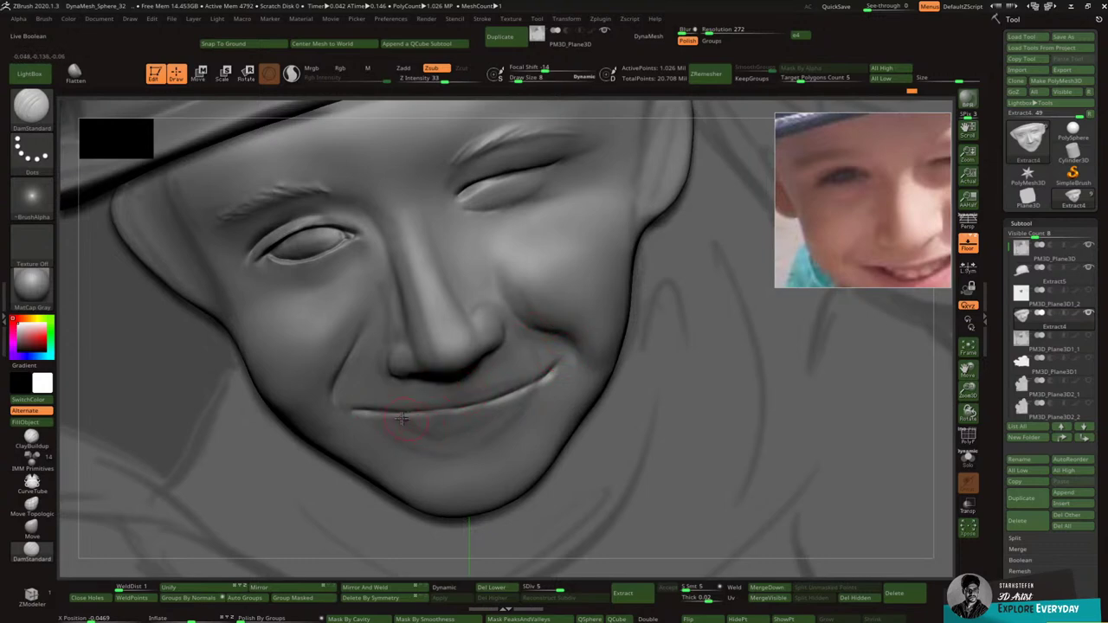
mouse_move(384, 416)
left_mouse_down()
mouse_move(440, 435)
mouse_move(483, 421)
mouse_move(523, 392)
mouse_move(527, 358)
mouse_move(566, 322)
left_mouse_up()
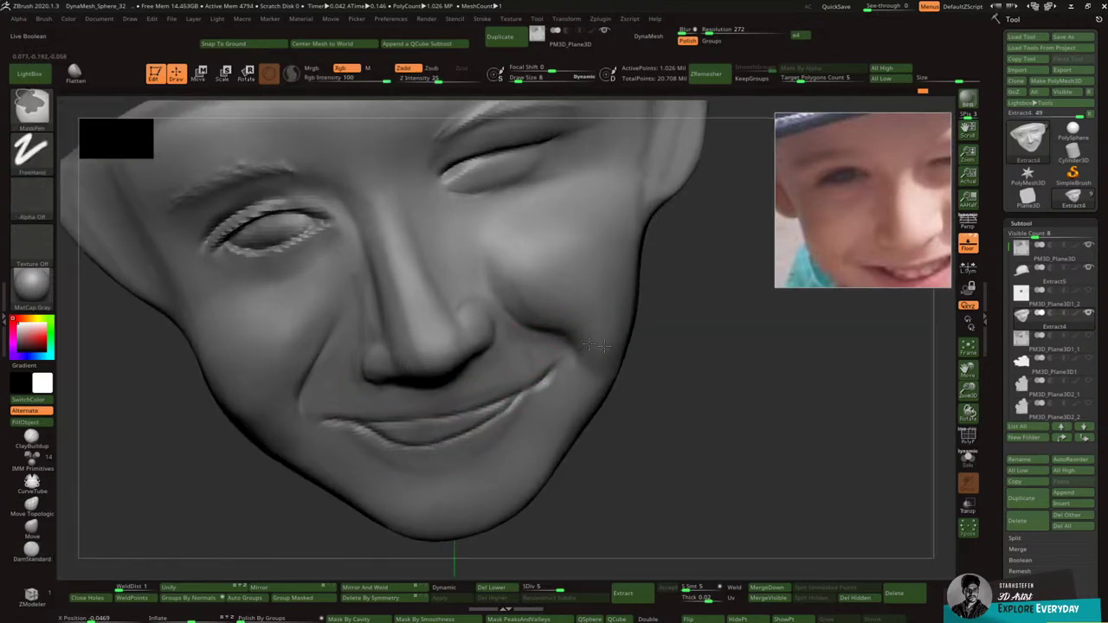
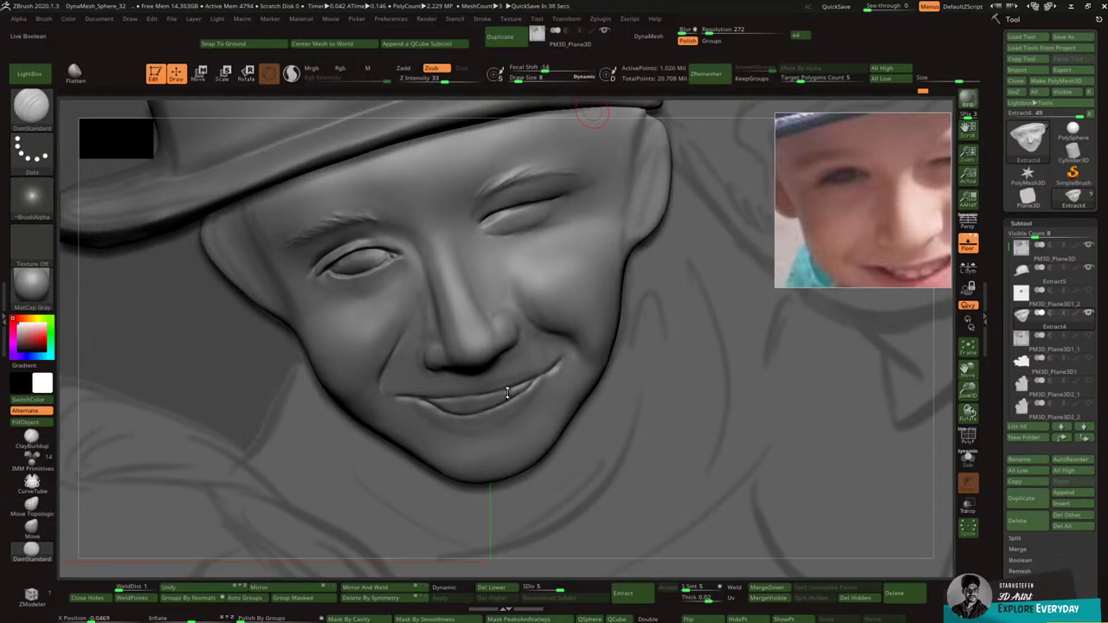
mouse_move(510, 393)
right_mouse_down()
mouse_move(504, 314)
mouse_move(530, 340)
mouse_move(562, 335)
mouse_move(600, 421)
right_mouse_up()
left_click_drag(548, 378, 576, 349)
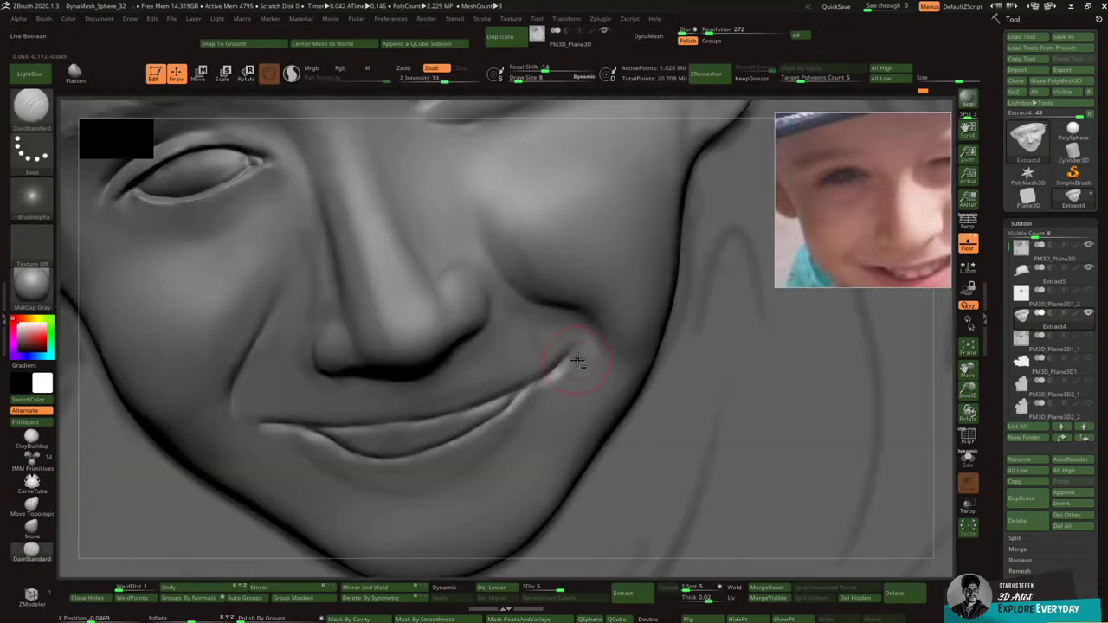
Step: Smooth the lower lip edge and the mouth opening between the lips
right_click_drag(417, 415, 410, 341, "alt")
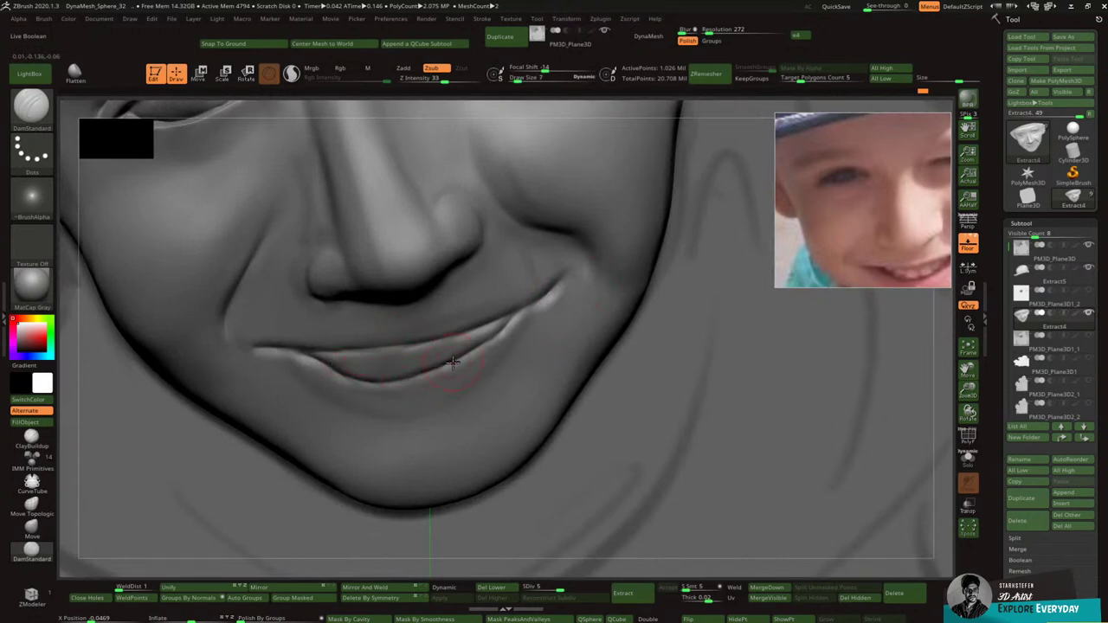
mouse_move(417, 388)
left_mouse_down("shift")
mouse_move(371, 388)
mouse_move(304, 357)
left_mouse_up("shift")
left_click_drag(446, 352, 513, 325, "shift")
left_click_drag(324, 365, 290, 355, "shift")
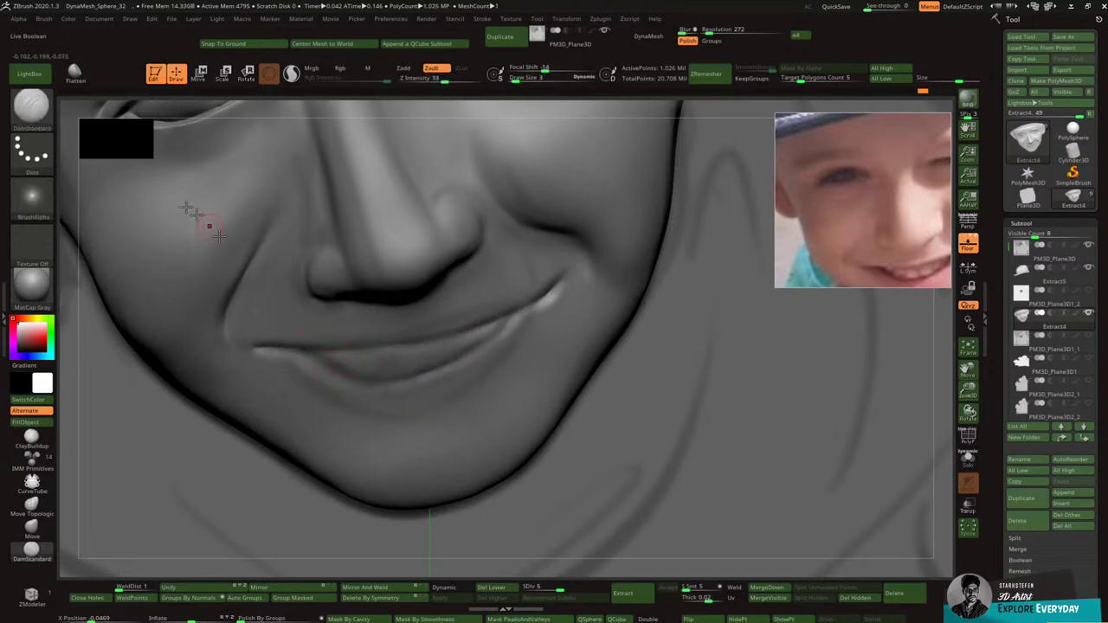
Step: Mask the mouth opening between the lips with the MaskPen brush at draw size 2
left_click(32, 105, "ctrl")
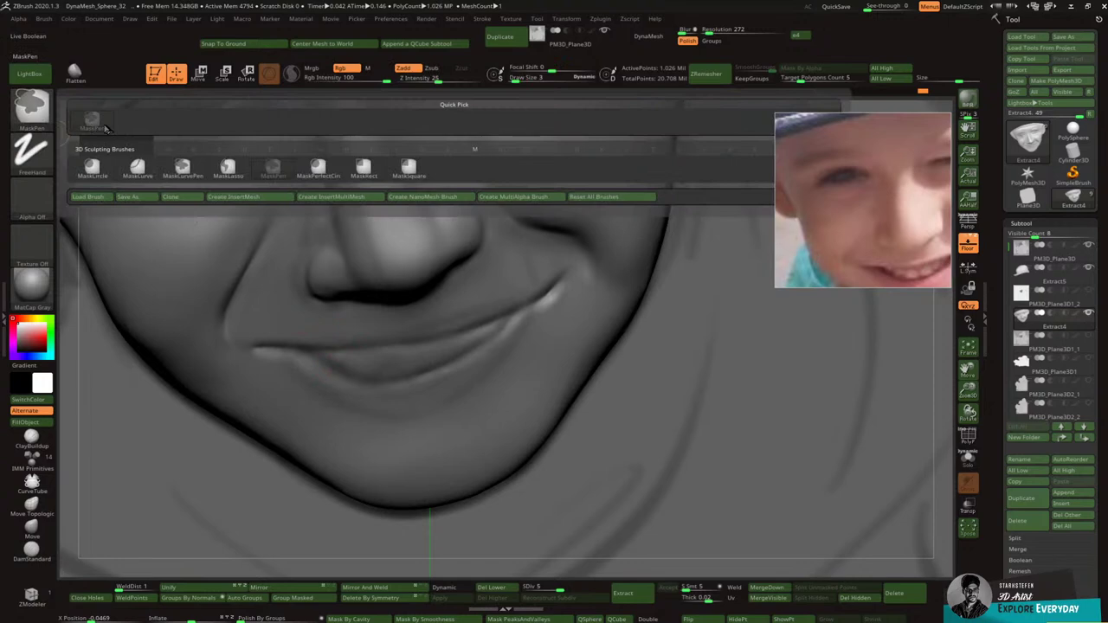
left_click(185, 168)
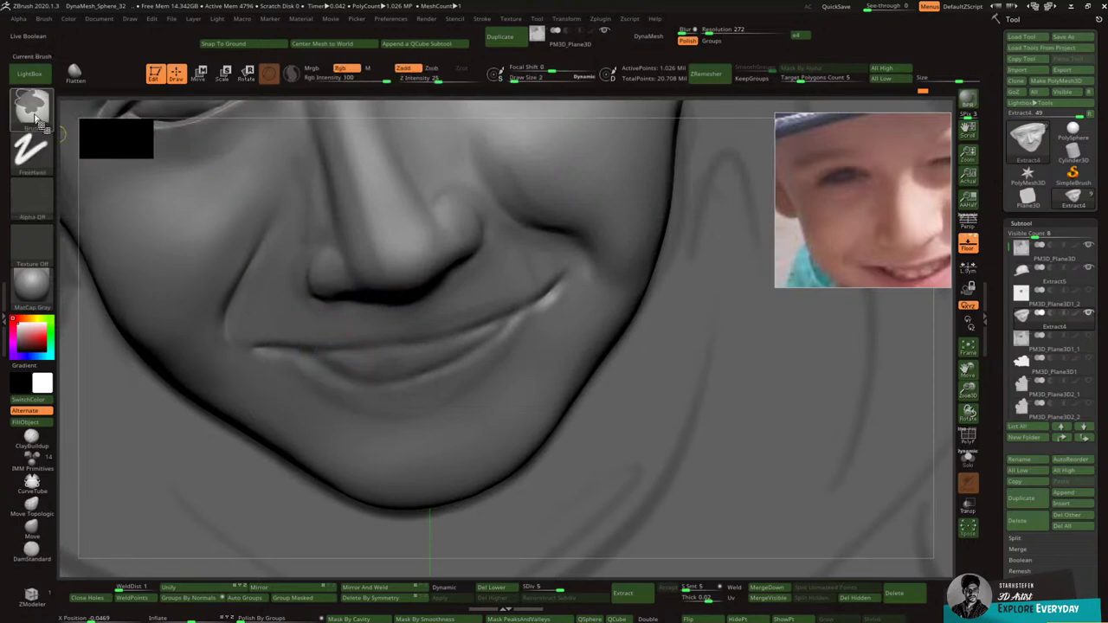
left_click(37, 114, "ctrl")
left_click(135, 125, "ctrl")
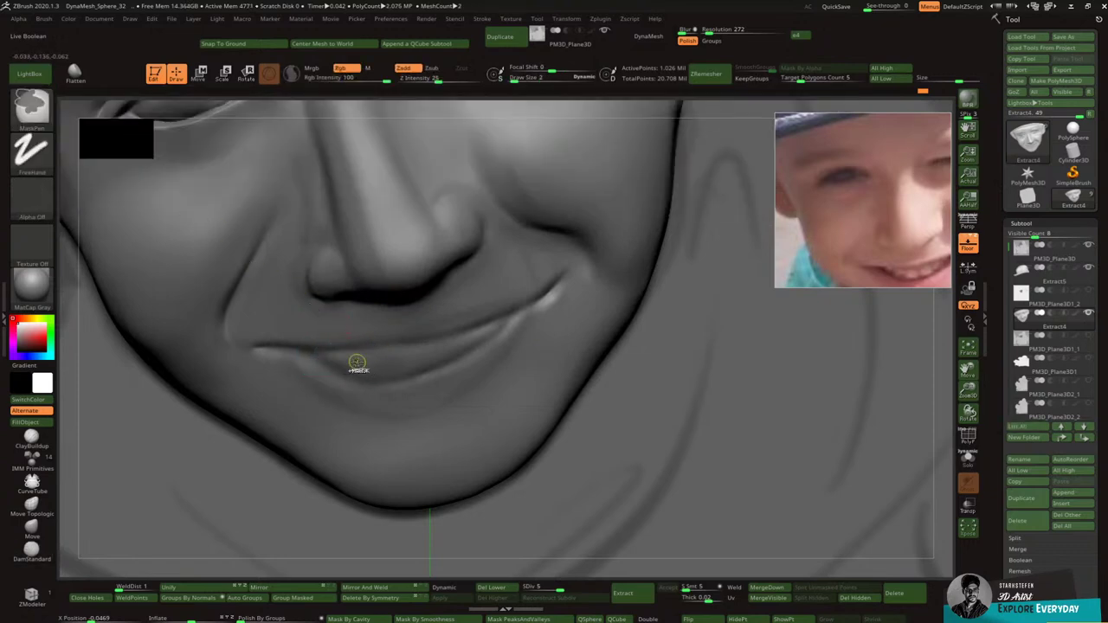
mouse_move(307, 353)
left_mouse_down("ctrl")
mouse_move(377, 379)
mouse_move(443, 364)
mouse_move(504, 318)
mouse_move(495, 321)
left_mouse_up("ctrl")
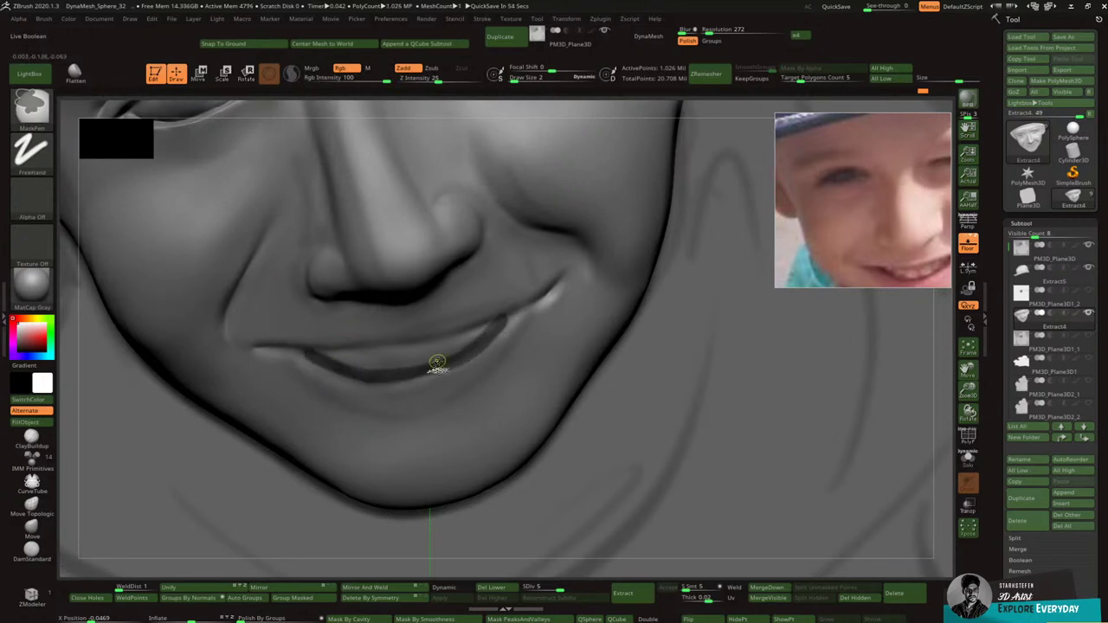
mouse_move(371, 377)
left_mouse_down("ctrl")
mouse_move(422, 372)
mouse_move(498, 327)
mouse_move(368, 362)
mouse_move(312, 351)
mouse_move(474, 341)
mouse_move(491, 323)
left_mouse_up("ctrl")
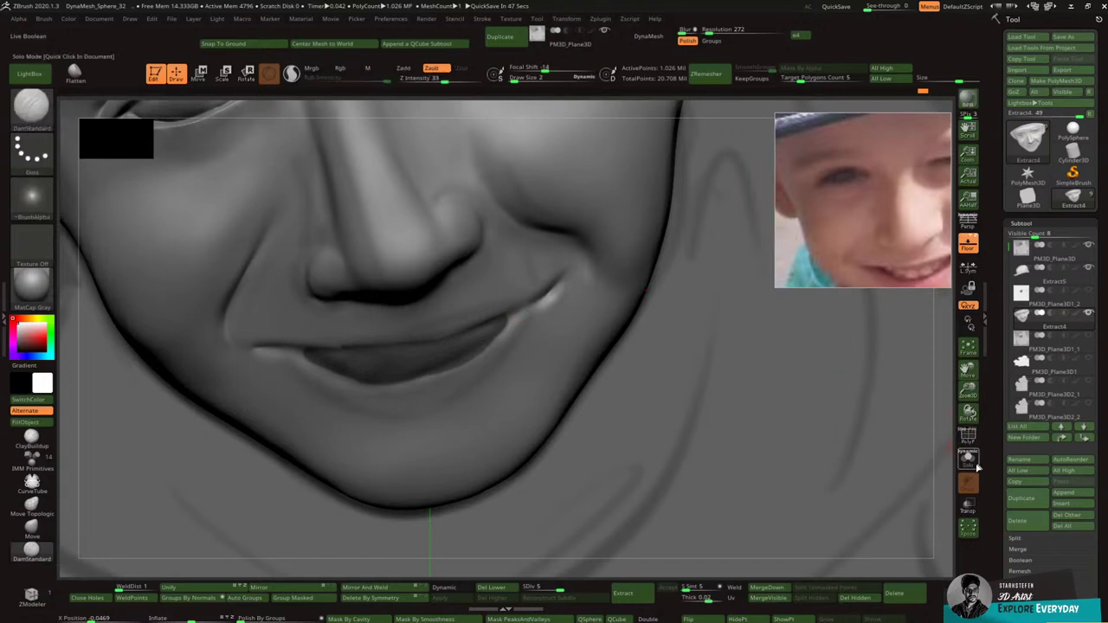
Step: Isolate the face and invert the mask so only the mouth opening is editable
left_click(976, 465)
mouse_move(783, 429)
left_mouse_down()
mouse_move(803, 401)
mouse_move(774, 394)
left_mouse_up()
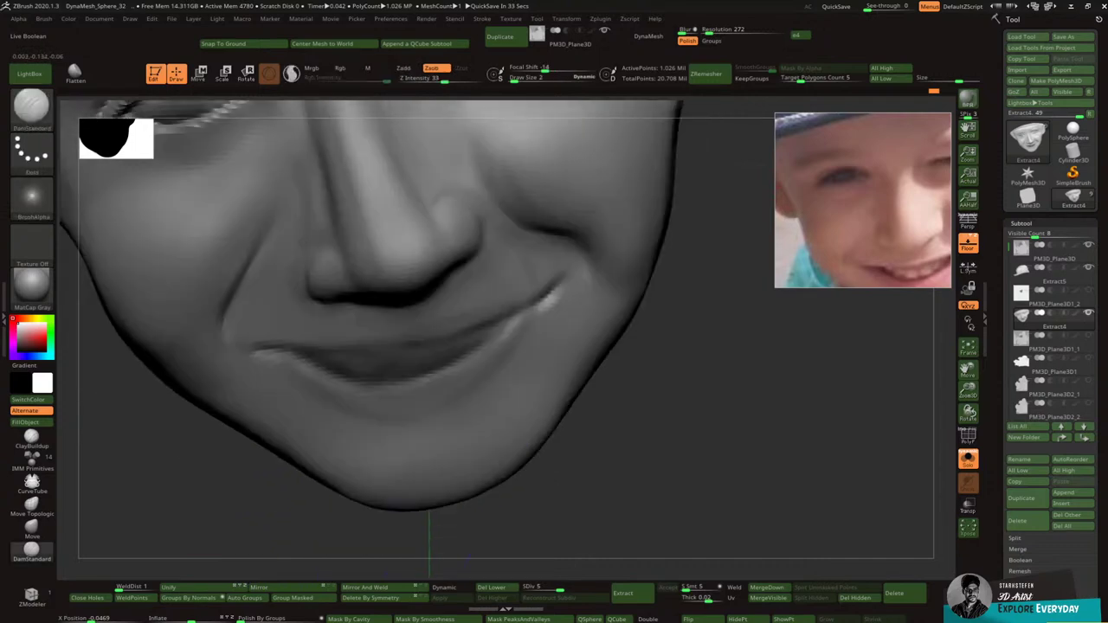
mouse_move(559, 338)
right_mouse_down()
mouse_move(621, 296)
mouse_move(592, 285)
mouse_move(586, 303)
right_mouse_up()
key("ctrl+i")
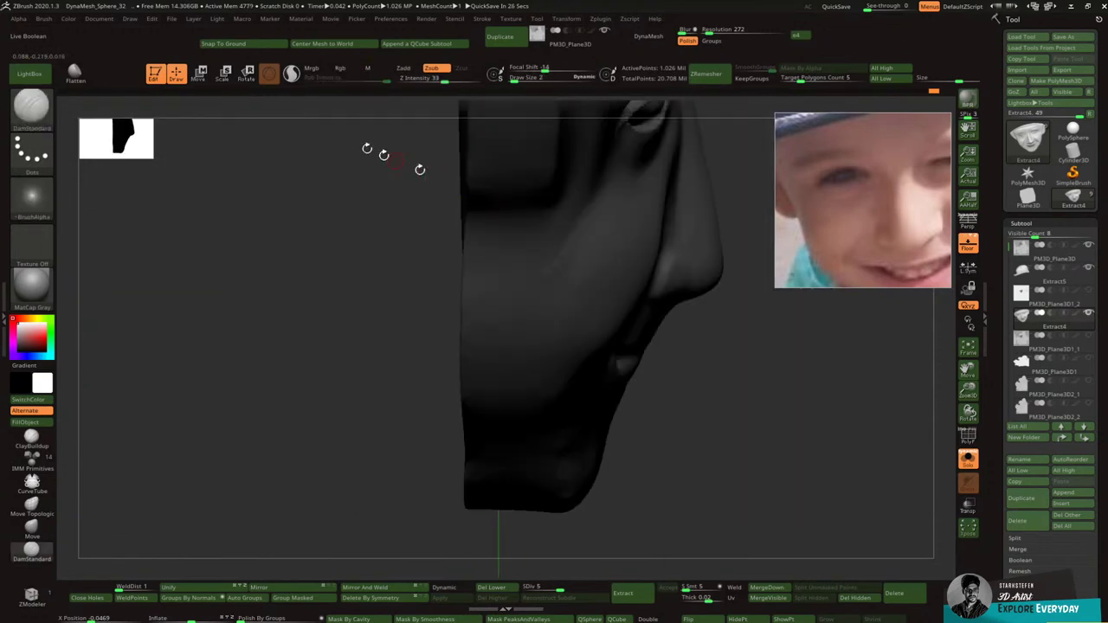
Step: Push the unmasked mouth opening inward into the face with the Move gizmo from a side view
key("w")
left_click(626, 365)
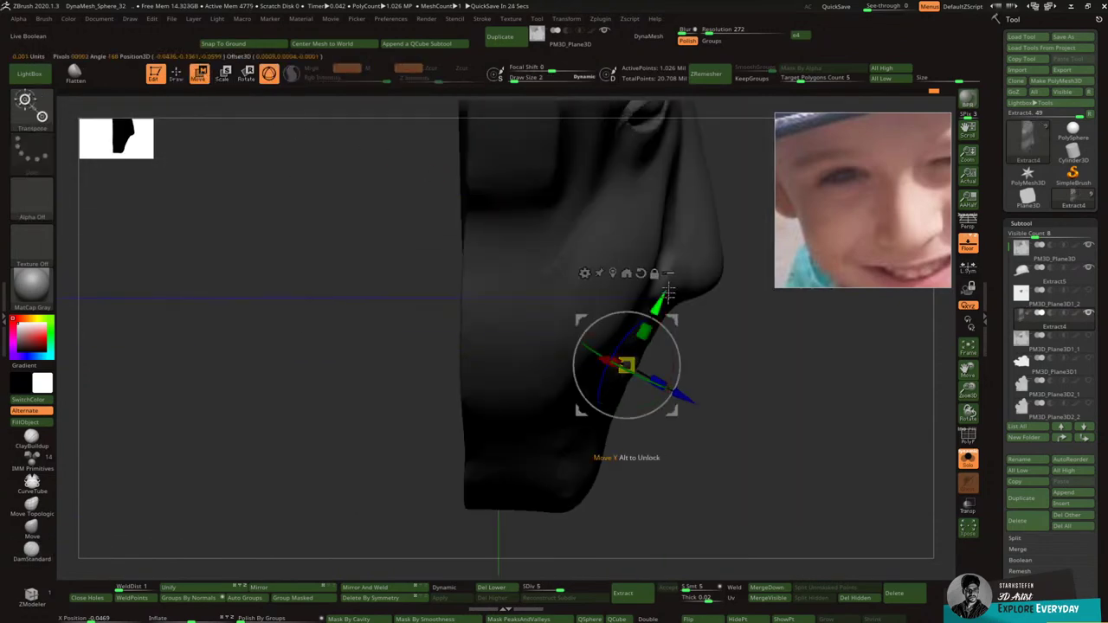
mouse_move(702, 307)
right_mouse_down()
mouse_move(678, 310)
mouse_move(695, 319)
right_mouse_up()
left_click_drag(695, 321, 669, 318)
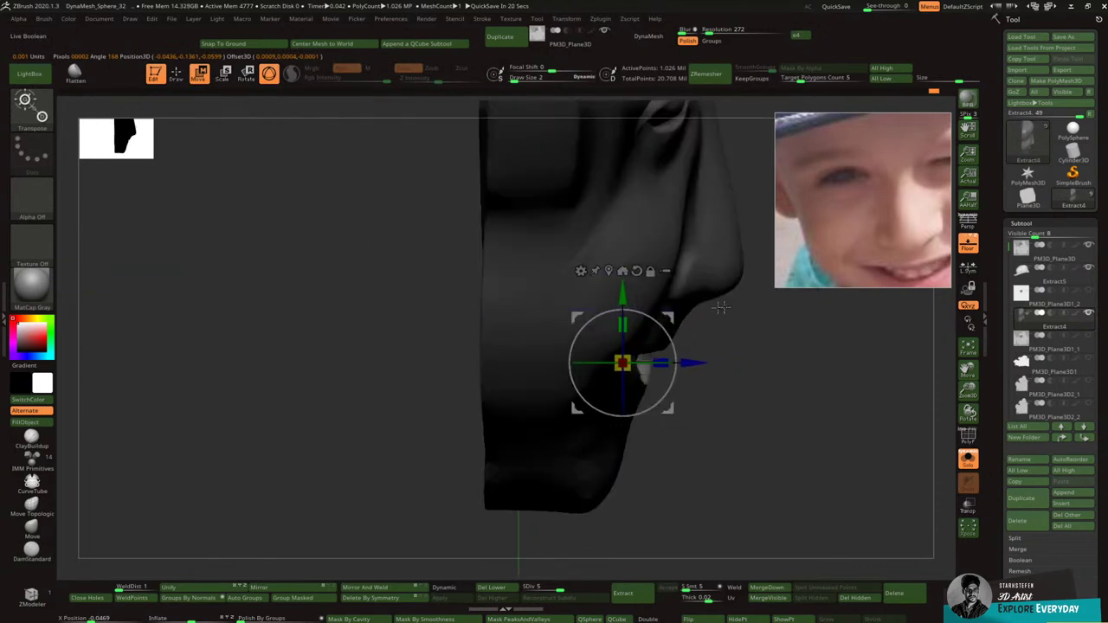
right_click_drag(722, 307, 709, 304, "shift")
left_click_drag(969, 390, 866, 391)
left_click_drag(964, 370, 814, 395)
mouse_move(813, 395)
right_mouse_down()
mouse_move(644, 354)
mouse_move(656, 366)
mouse_move(594, 403)
right_mouse_up()
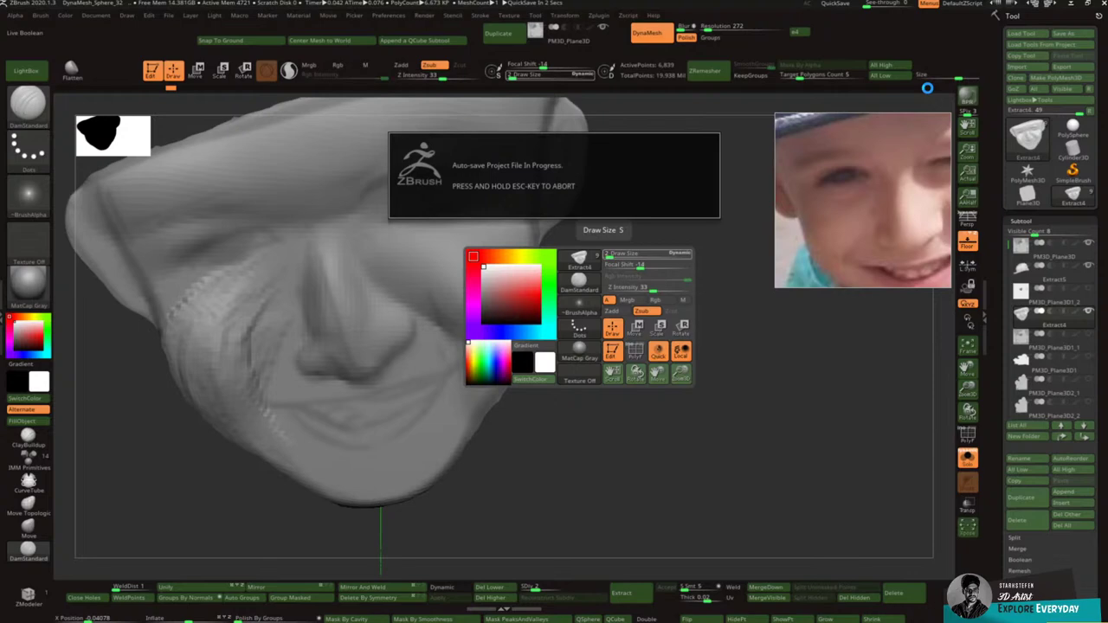
Step: Undo the last two changes to the face to return to the full-resolution sculpt
left_click_drag(927, 87, 935, 89)
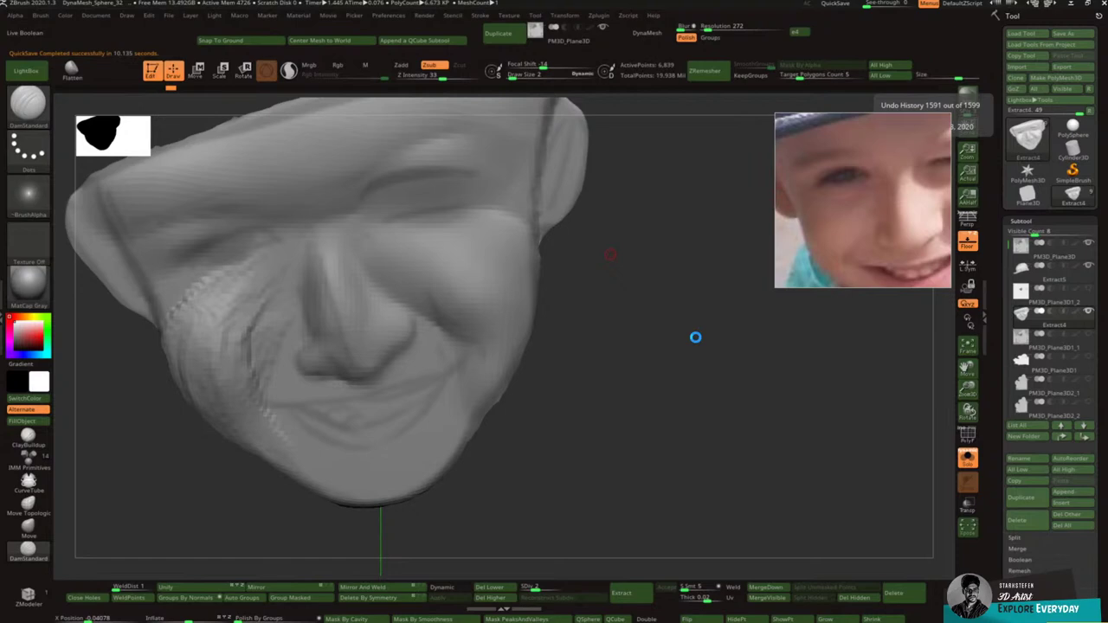
key("ctrl+z")
key("ctrl+z")
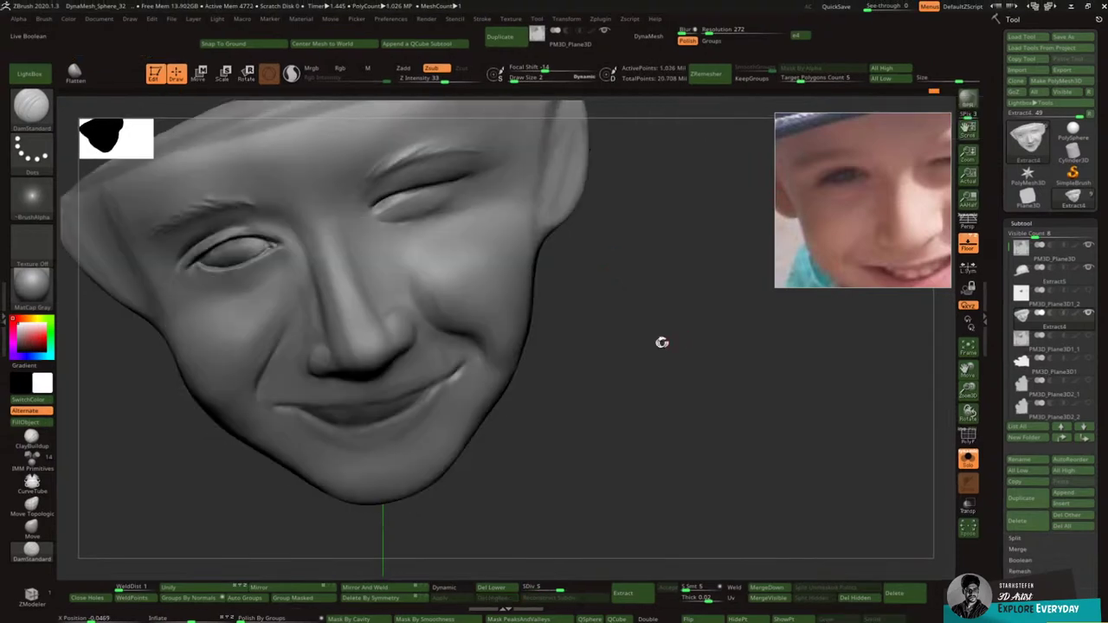
Step: Centre the Move gizmo on the unmasked mouth opening and push it inward into the face from a side view
mouse_move(643, 342)
left_mouse_down()
mouse_move(663, 309)
mouse_move(602, 267)
left_mouse_up()
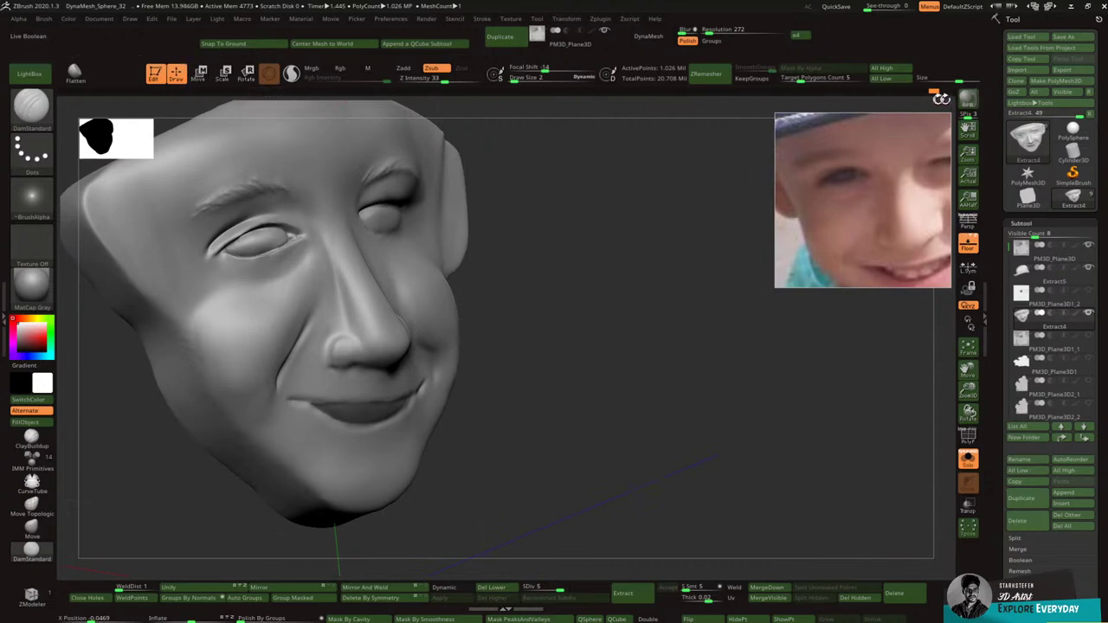
key("w")
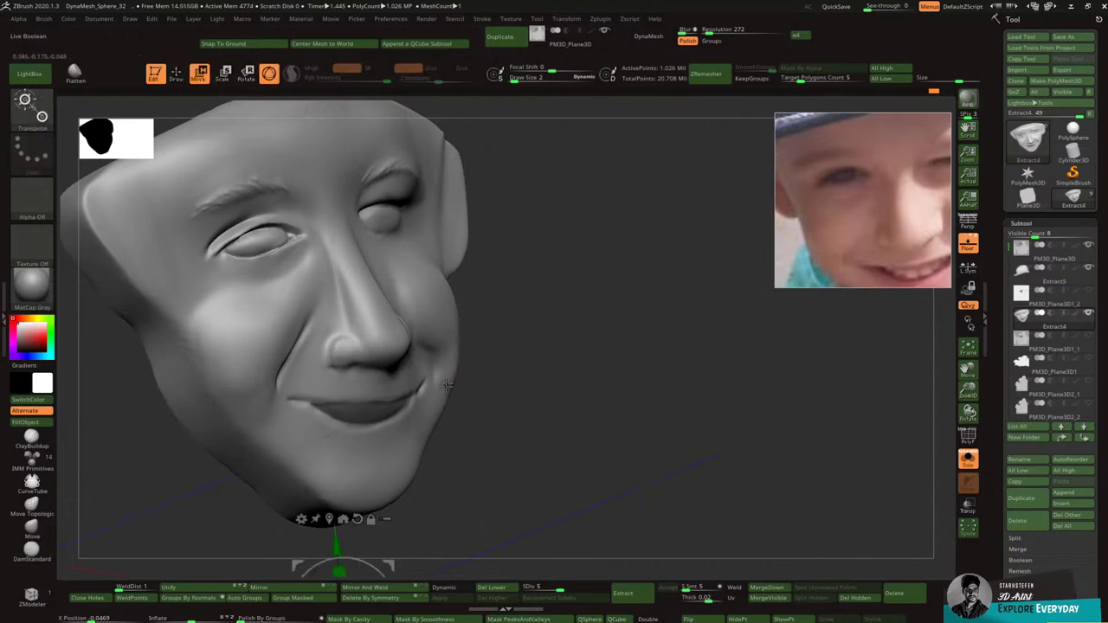
left_click_drag(506, 398, 523, 395)
left_click(498, 398, "ctrl")
left_click(372, 519)
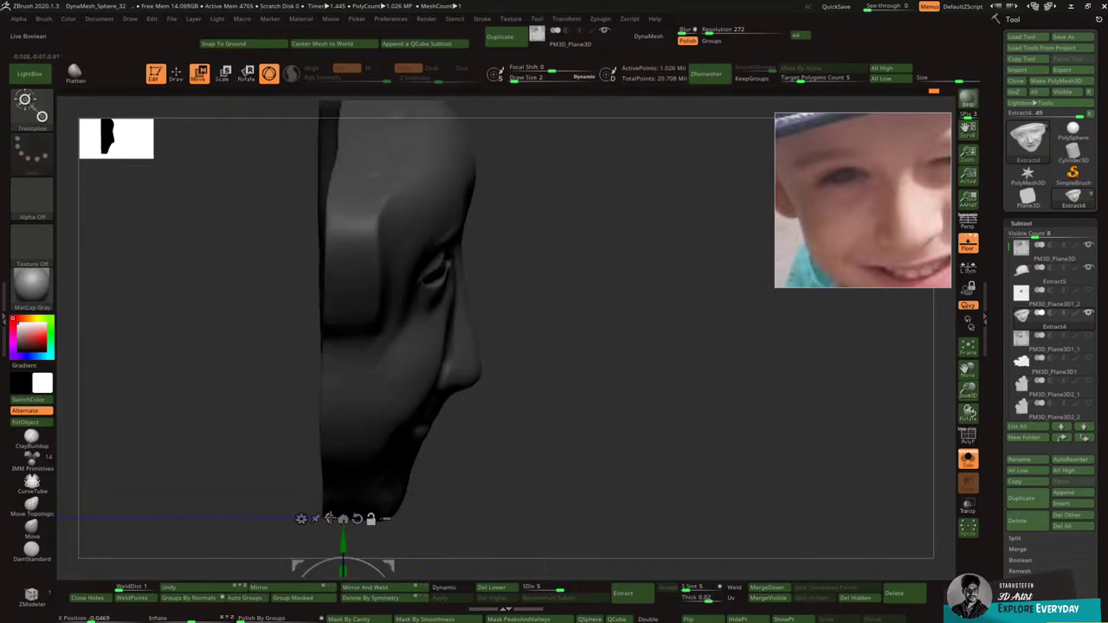
left_click(329, 520)
left_click(450, 331)
left_click_drag(539, 392, 510, 402)
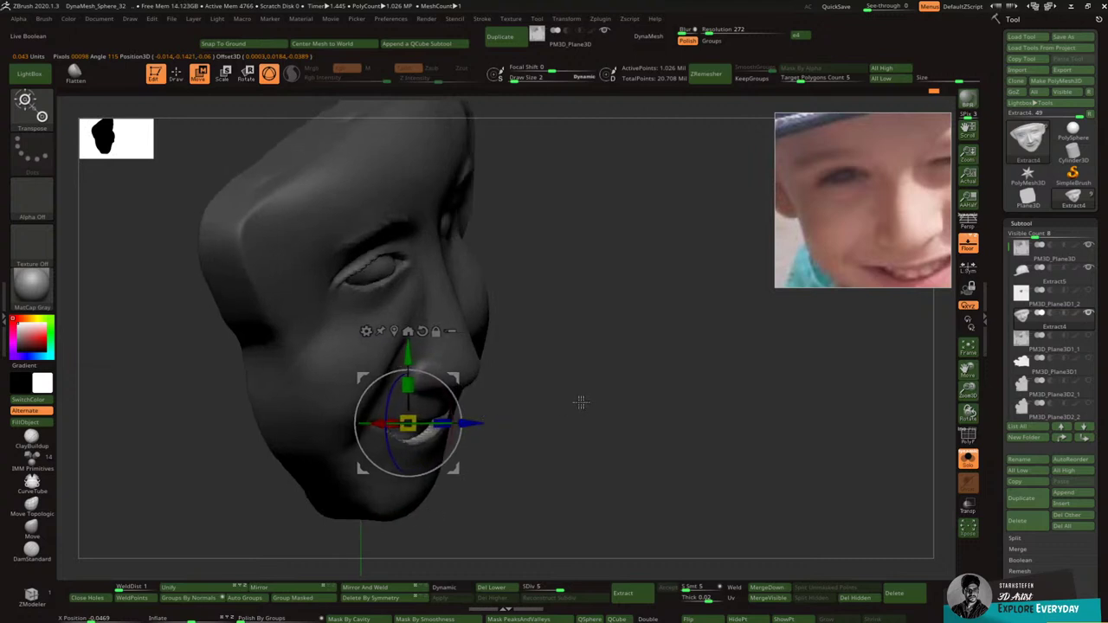
mouse_move(582, 401)
left_mouse_down()
mouse_move(562, 403)
mouse_move(611, 407)
left_mouse_up()
key("ctrl")
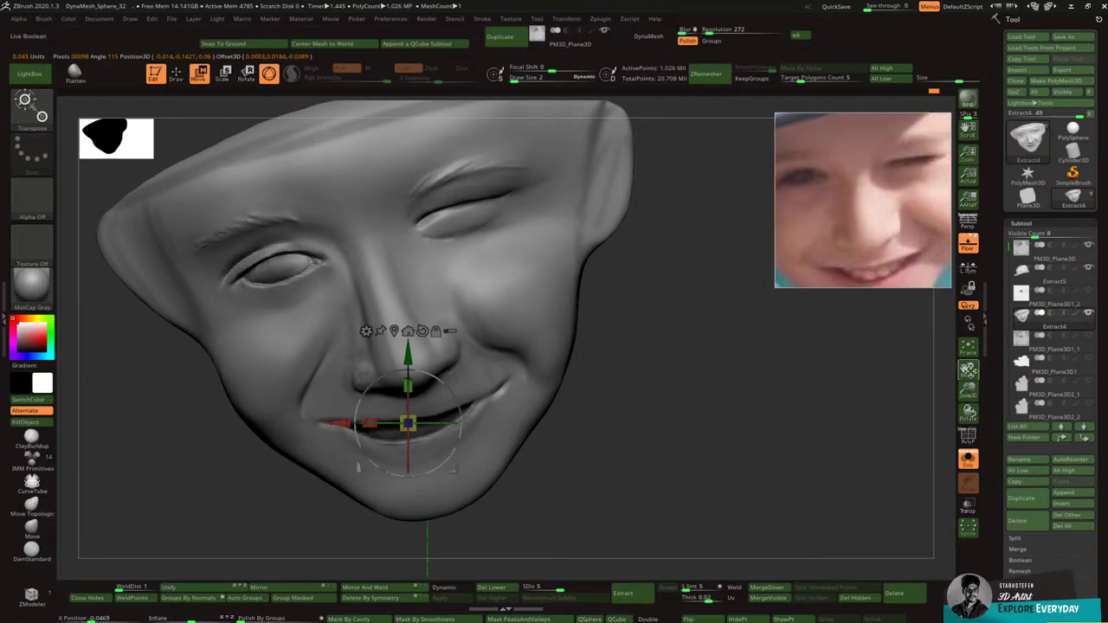
left_click_drag(968, 370, 950, 354)
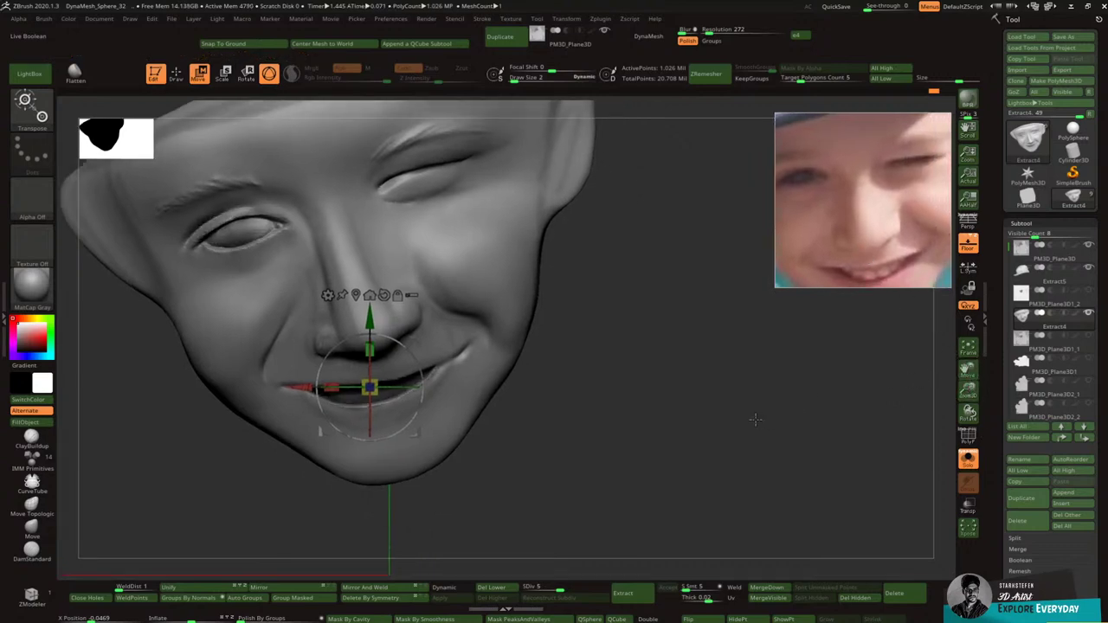
Step: Return to Draw mode, lower the face to subdivision level 4 and select the DamStandard brush
left_click(176, 74)
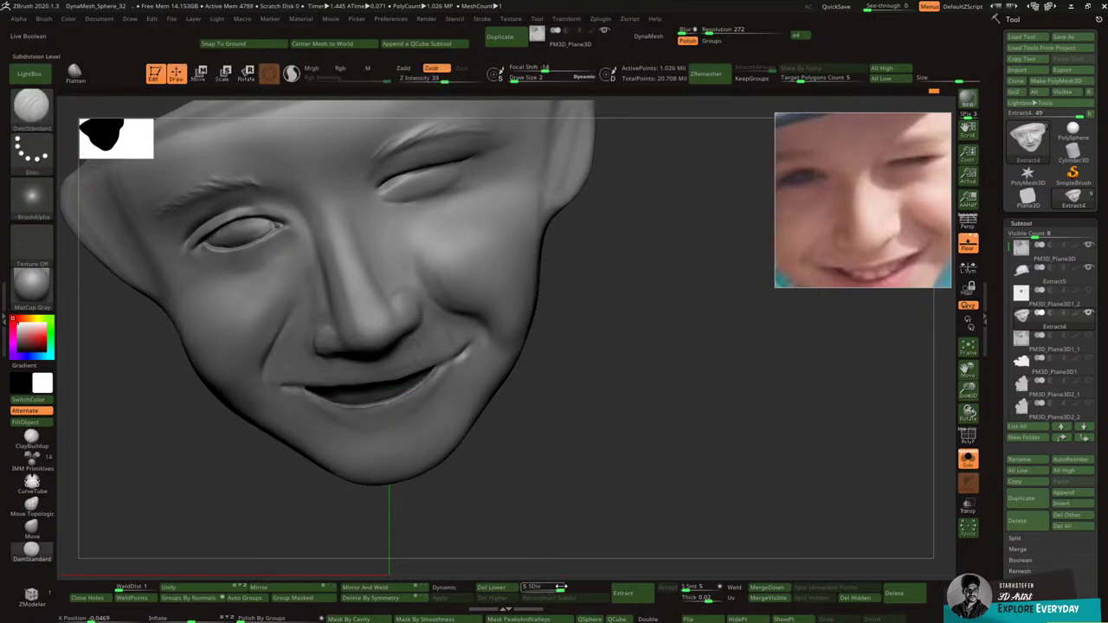
left_click_drag(557, 588, 526, 588)
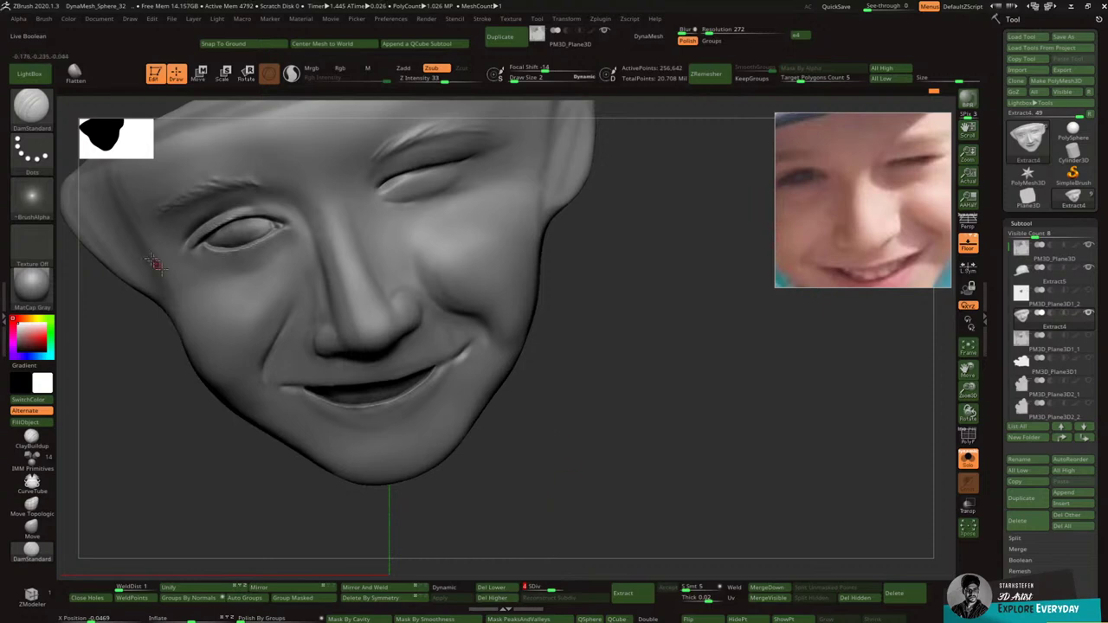
left_click(44, 121)
left_click(223, 247)
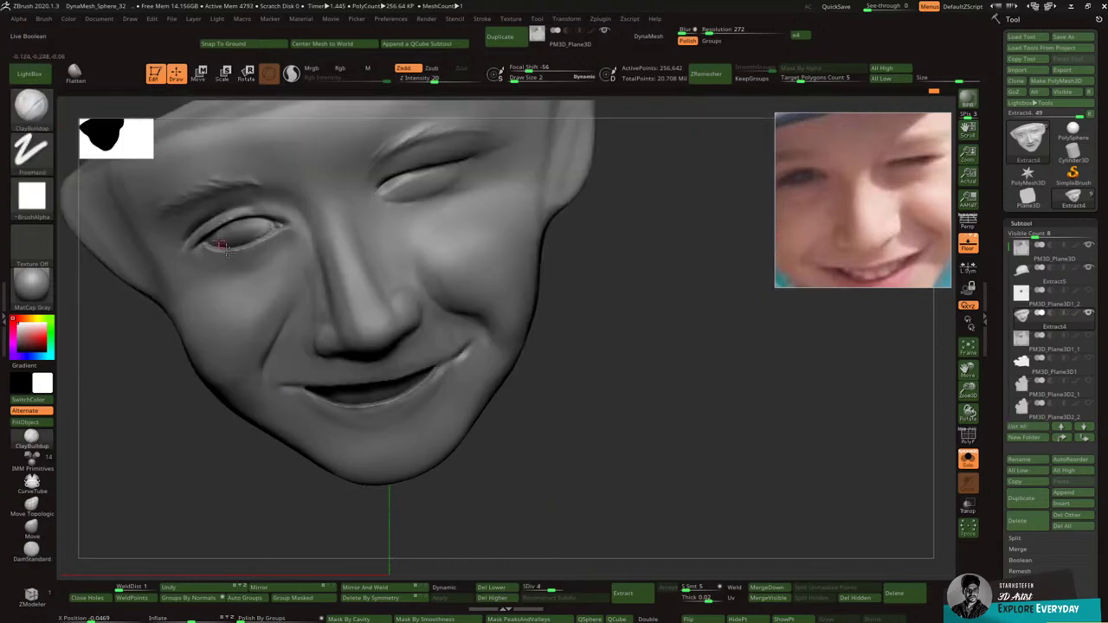
left_click(32, 108)
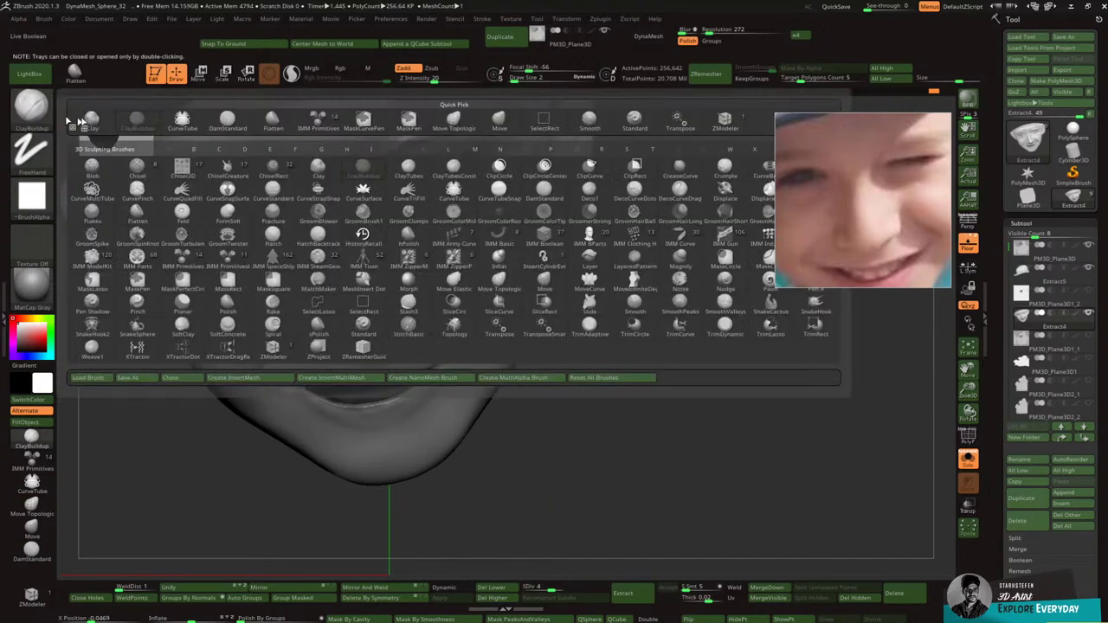
left_click(228, 122)
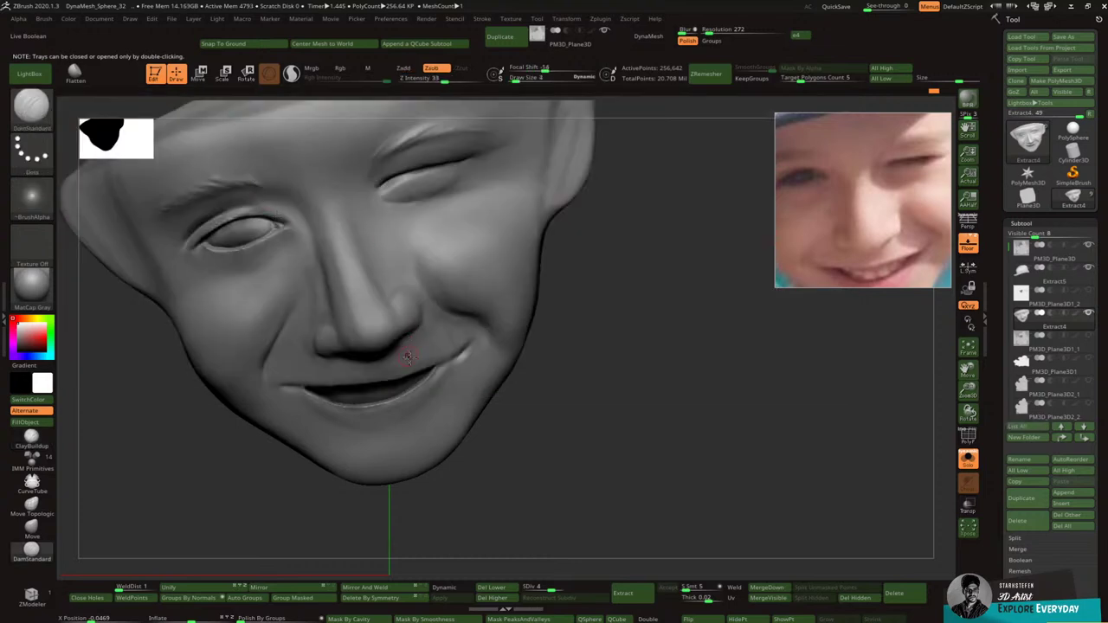
Step: Smooth the mouth corner and sharpen the edges of the lips around the opening at draw size 6
left_click_drag(607, 351, 559, 347)
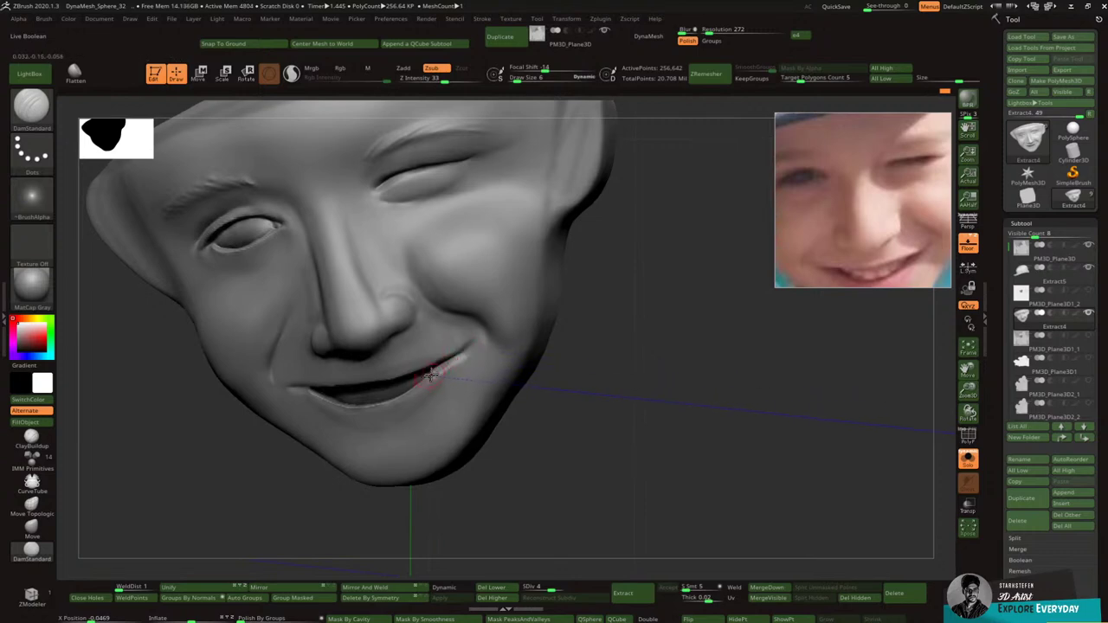
right_click_drag(465, 361, 443, 371, "shift")
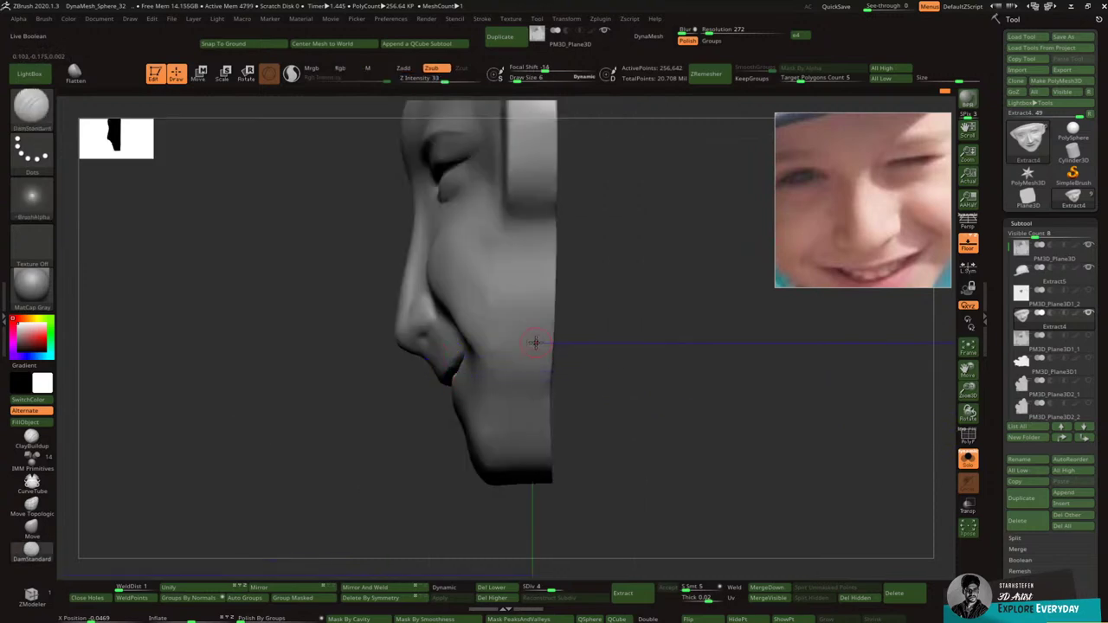
right_click_drag(537, 343, 586, 327)
mouse_move(449, 391)
left_mouse_down("shift")
mouse_move(434, 382)
mouse_move(373, 408)
mouse_move(339, 401)
mouse_move(408, 403)
mouse_move(445, 375)
left_mouse_up("shift")
key("ctrl+z")
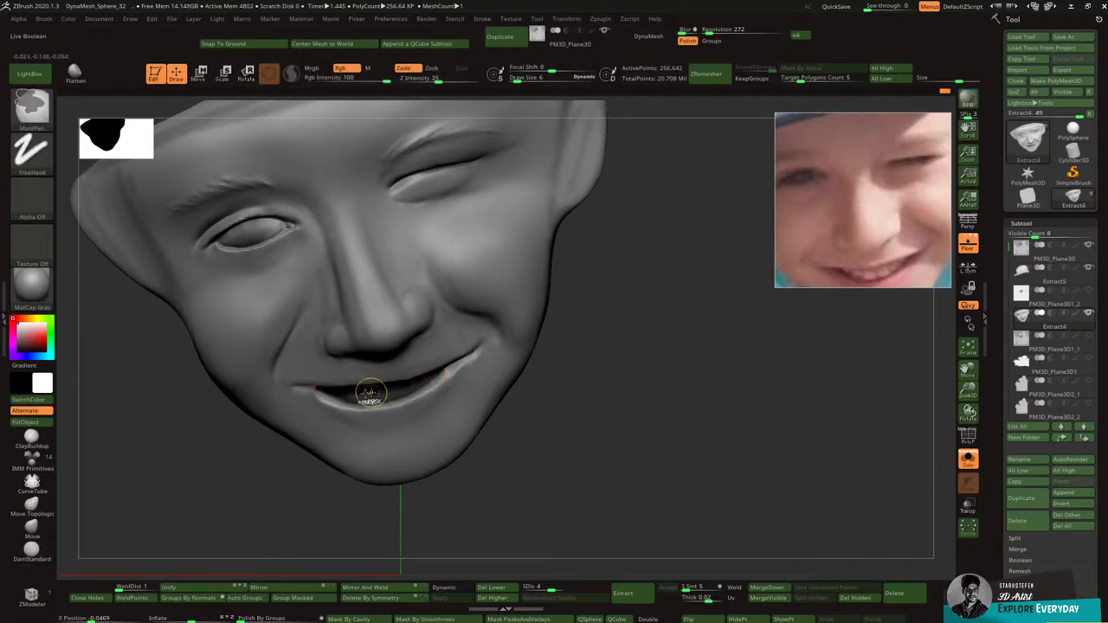
mouse_move(318, 391)
left_mouse_down()
mouse_move(307, 388)
mouse_move(339, 403)
left_mouse_up()
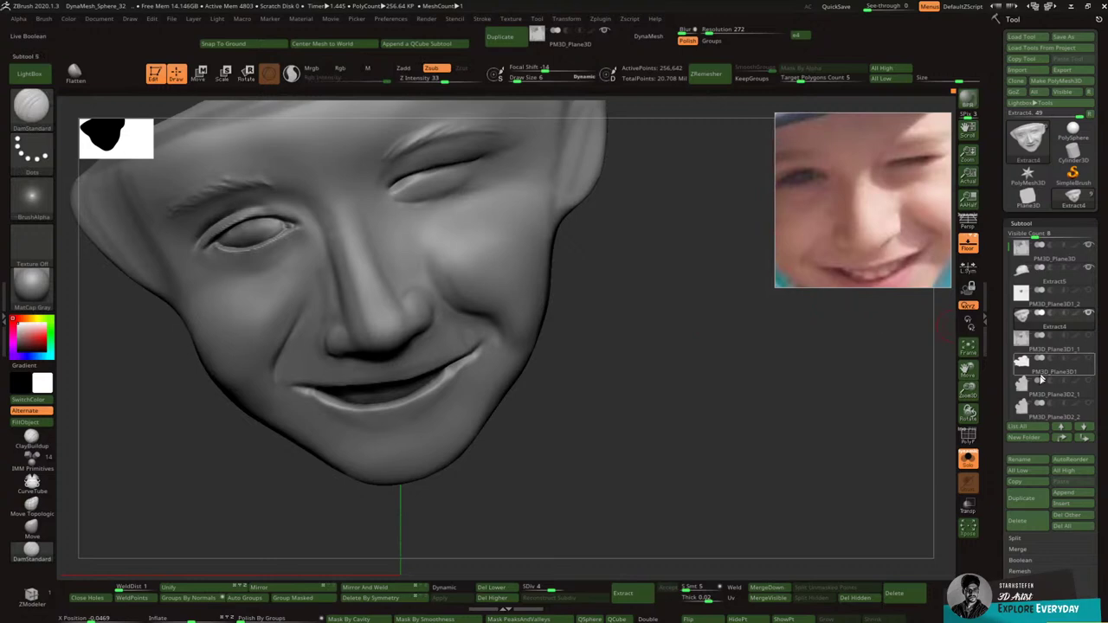
Step: Duplicate the face subtool, polygroup the copy's masked area with Group Masked and clear the mask
left_click(1022, 499)
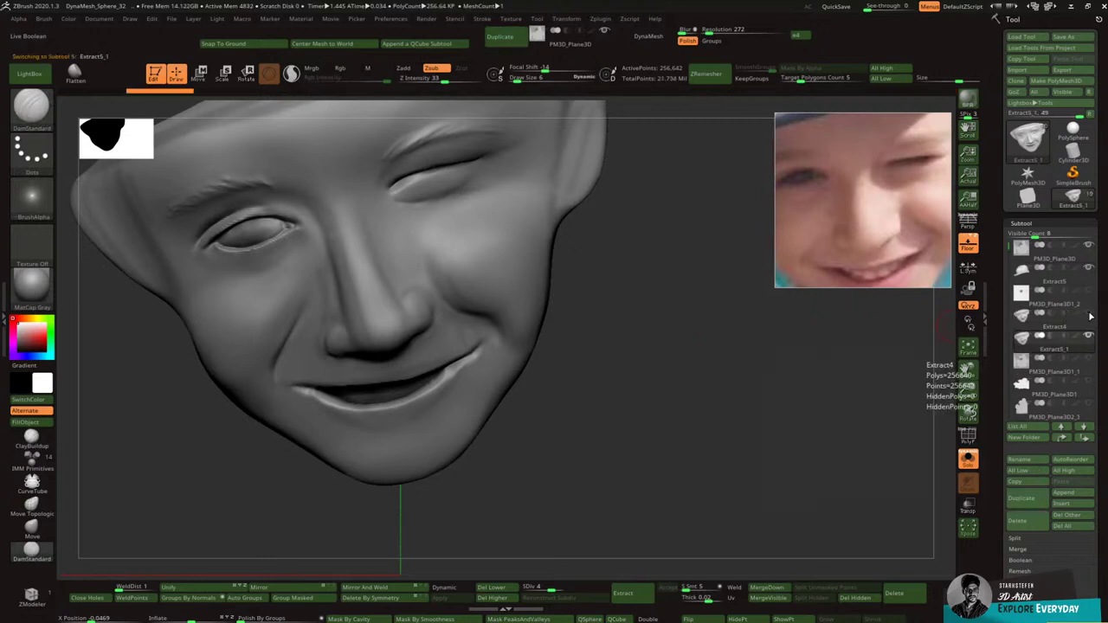
left_click_drag(648, 389, 598, 372)
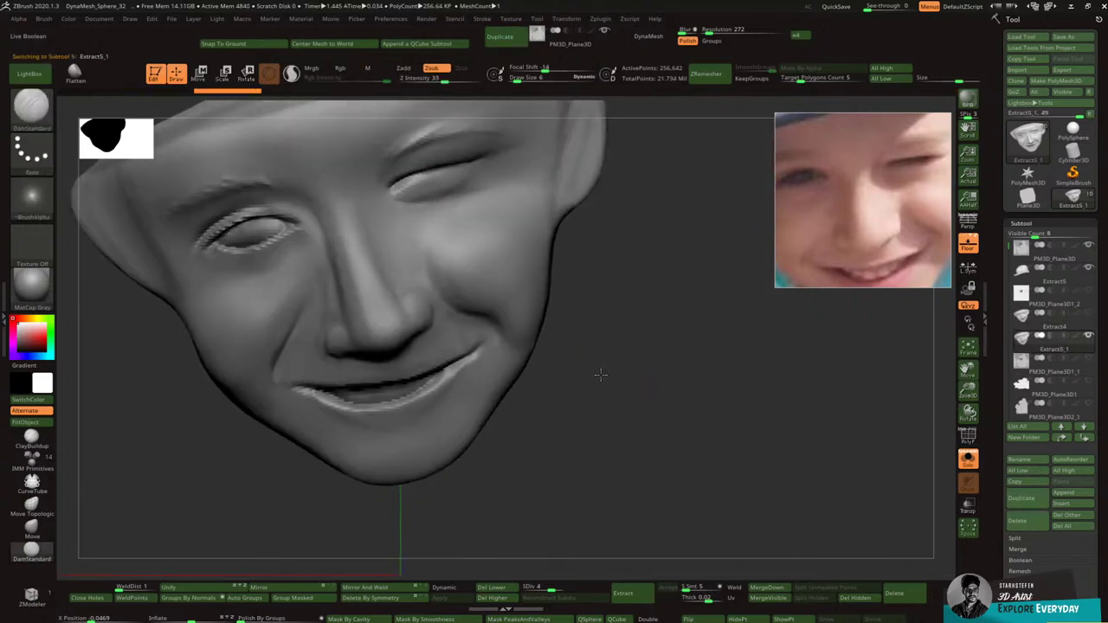
left_click(299, 601)
mouse_move(590, 401)
left_mouse_down("ctrl")
mouse_move(620, 399)
mouse_move(614, 344)
mouse_move(566, 386)
left_mouse_up("ctrl")
left_click(609, 349, "ctrl")
left_click(610, 352, "ctrl")
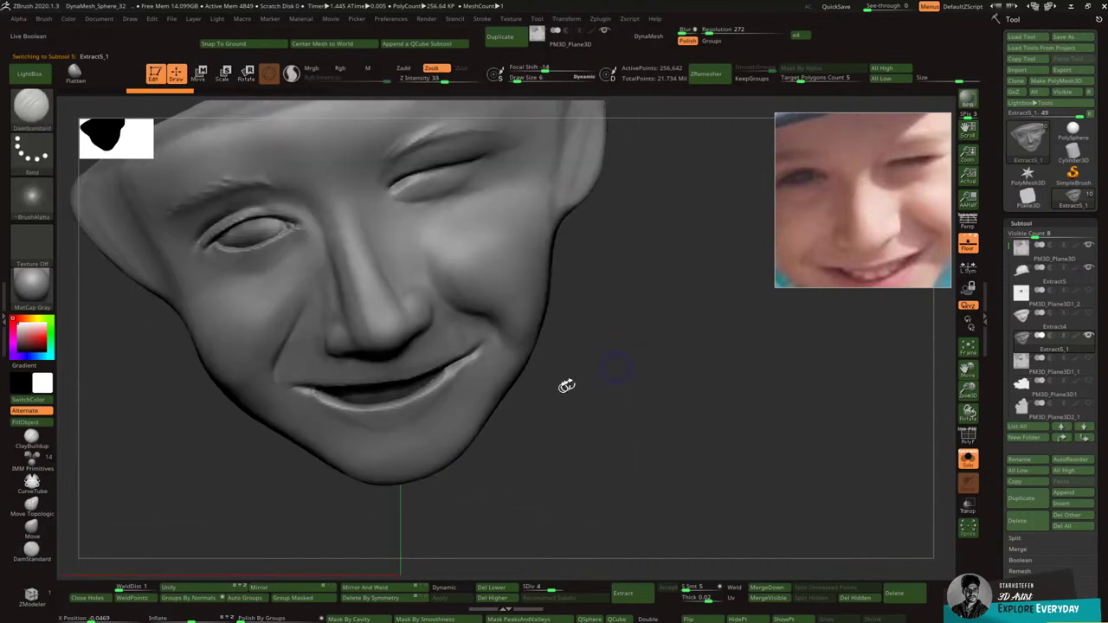
left_click(329, 603)
left_click_drag(532, 469, 535, 438, "ctrl")
right_click_drag(528, 331, 537, 321)
Step: Build up the inner edge of the lower lip with the ClayBuildup brush at draw size 5
left_click(75, 75)
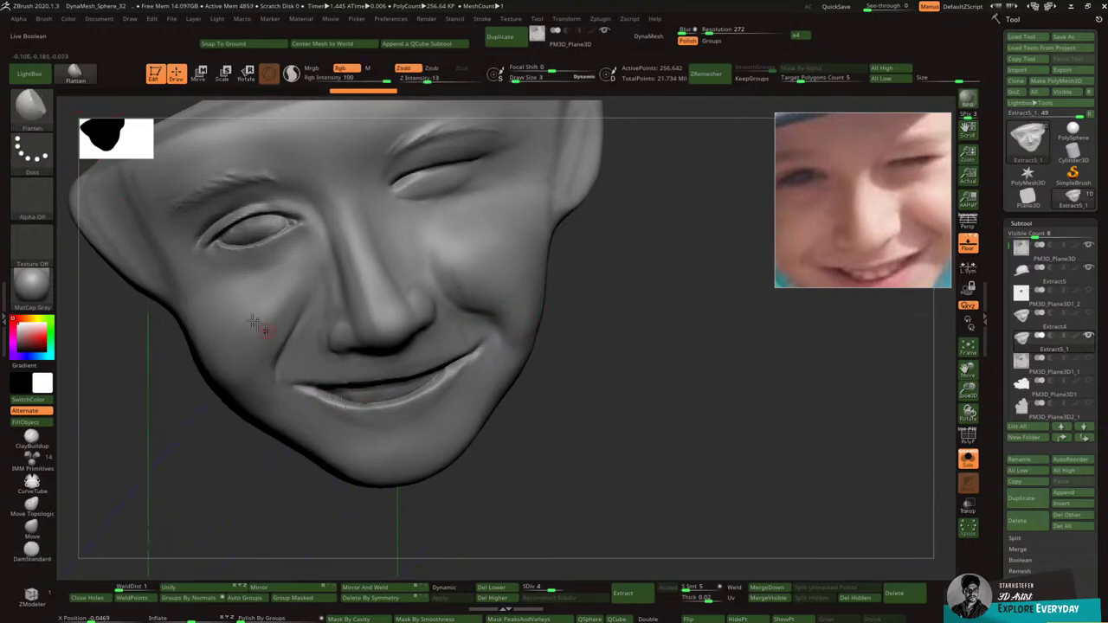
left_click(31, 106)
left_click(138, 120)
left_click_drag(545, 359, 616, 378)
left_click(972, 246)
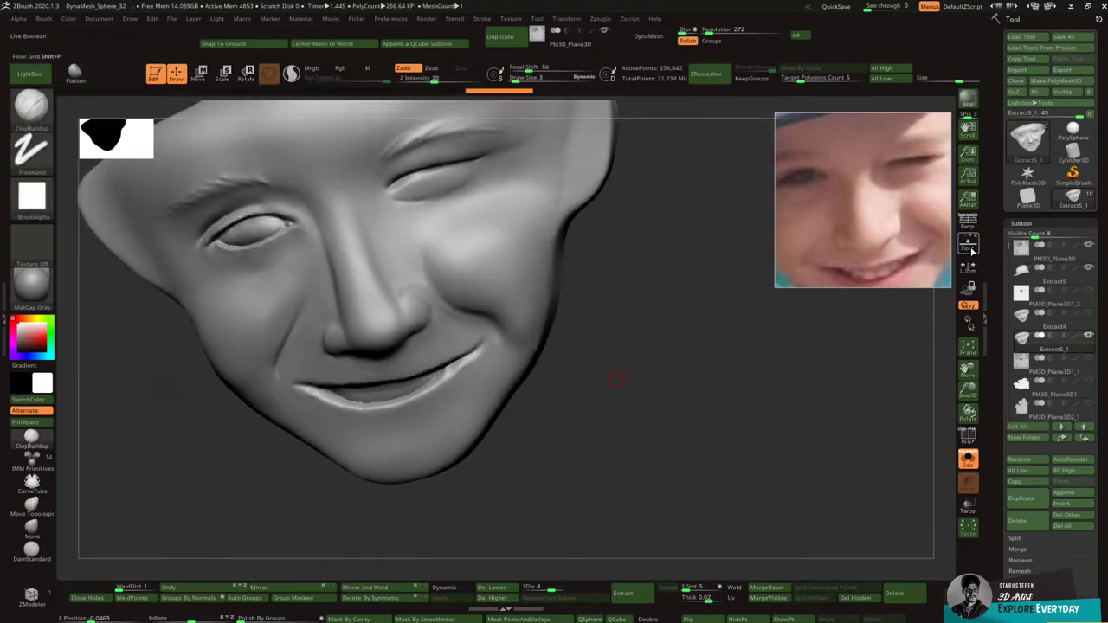
left_click(969, 247)
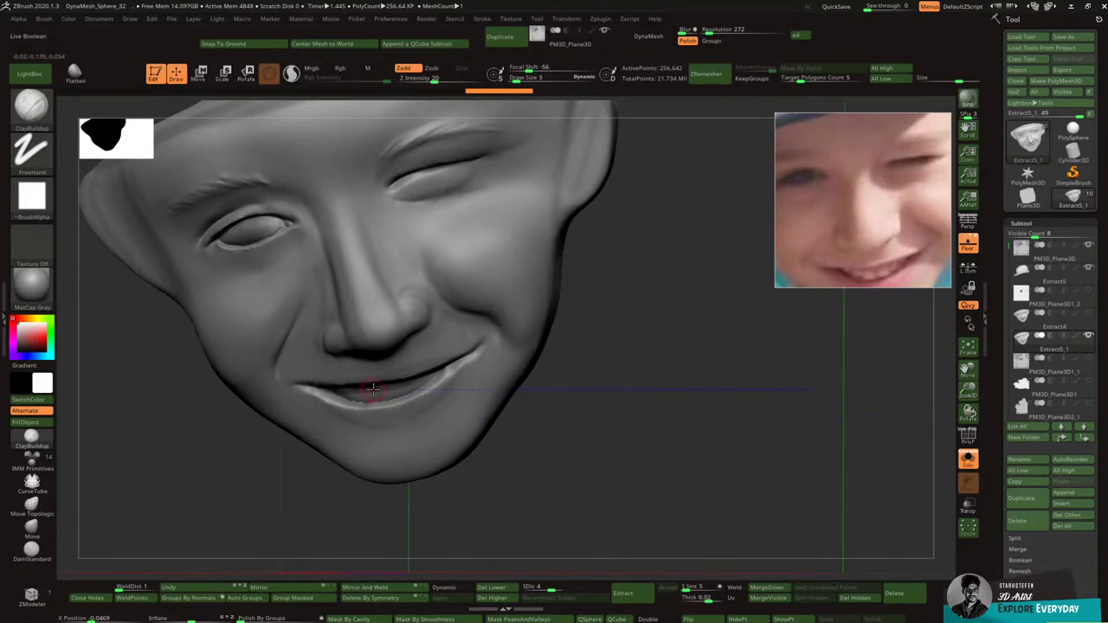
left_click_drag(338, 396, 338, 403)
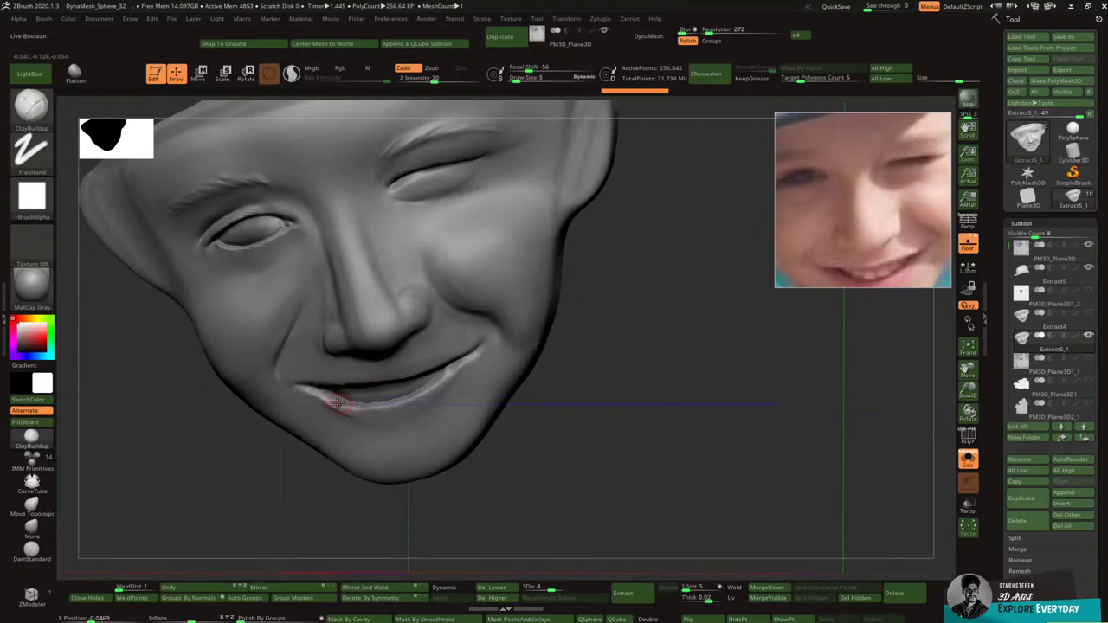
Step: Thicken the lower lip from corner to corner using ClayBuildup with Alpha 27 at draw size 7
left_click(32, 197)
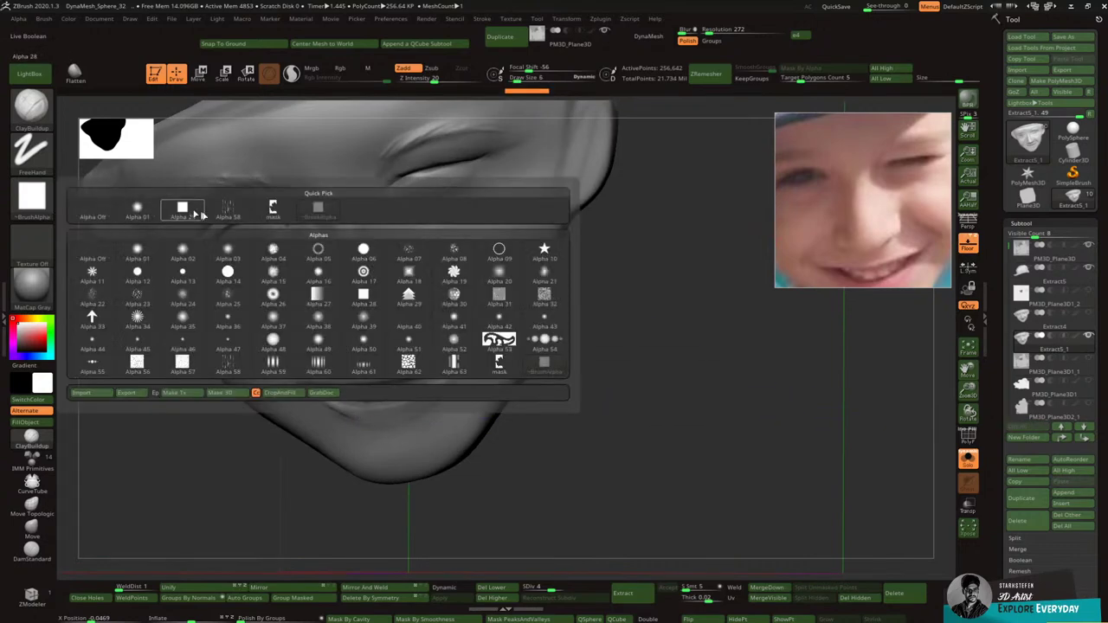
left_click(324, 303)
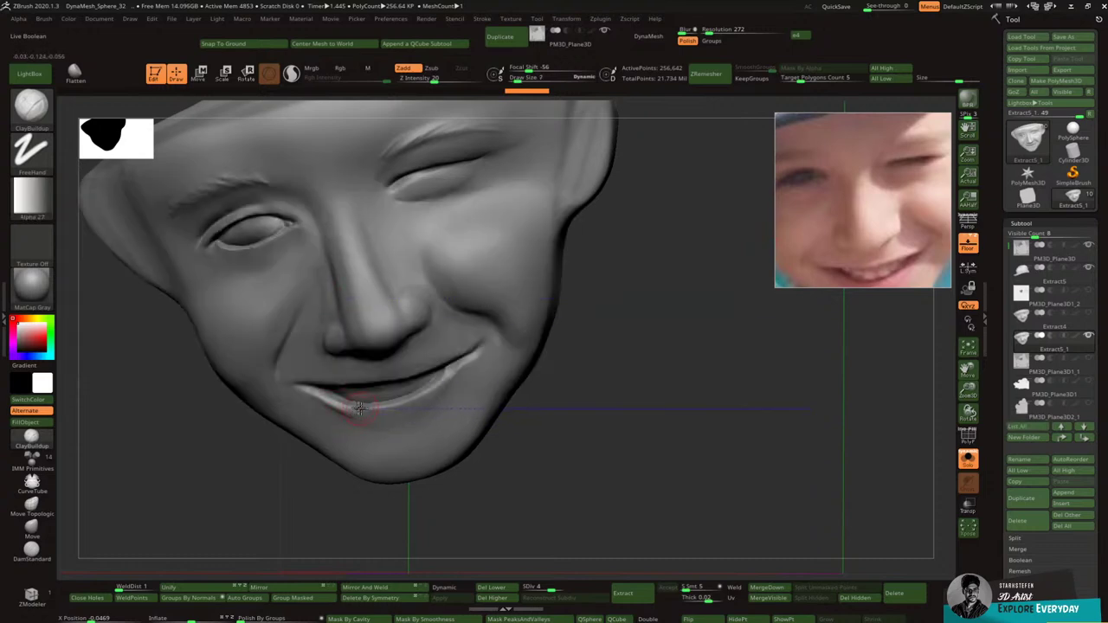
left_click_drag(357, 410, 371, 411)
mouse_move(332, 400)
left_mouse_down()
mouse_move(395, 408)
mouse_move(372, 417)
mouse_move(425, 401)
mouse_move(398, 404)
mouse_move(469, 363)
left_mouse_up()
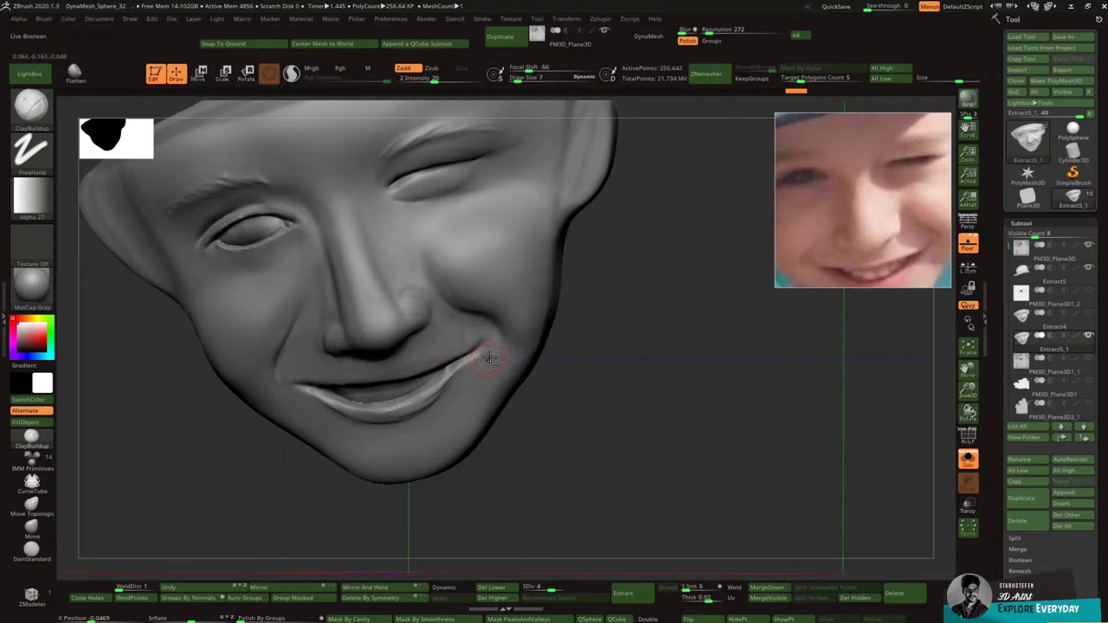
left_click_drag(490, 358, 481, 364)
Step: Add clay to the chin area below the mouth corner and smooth it together with the lower lip
mouse_move(449, 398)
left_mouse_down()
mouse_move(487, 355)
mouse_move(456, 400)
mouse_move(466, 370)
mouse_move(414, 425)
left_mouse_up()
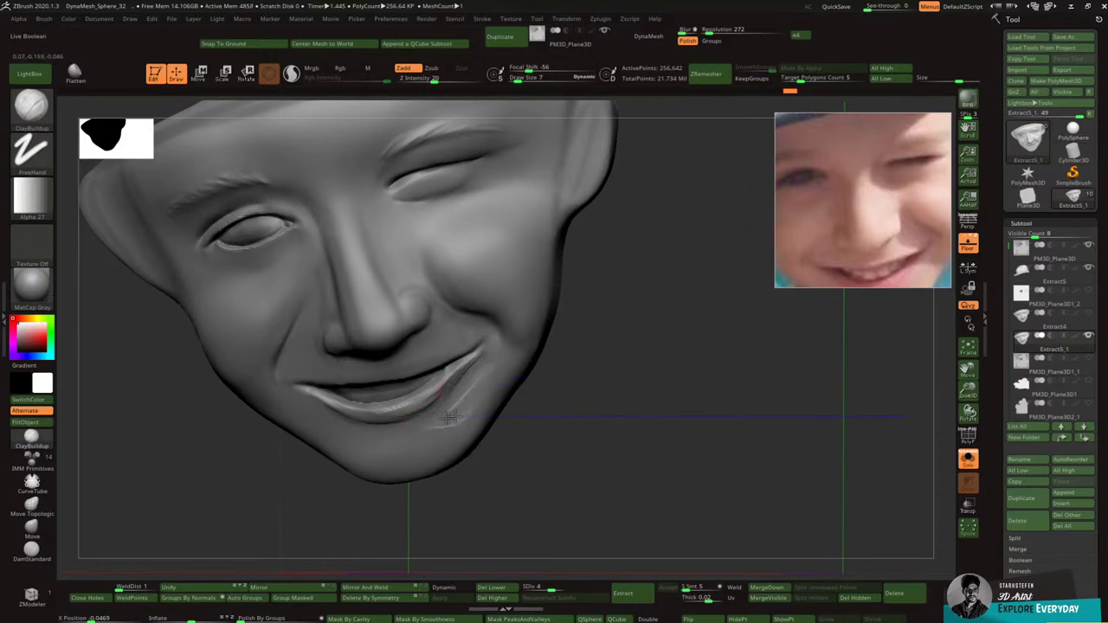
mouse_move(491, 392)
left_mouse_down()
mouse_move(438, 413)
mouse_move(478, 372)
left_mouse_up()
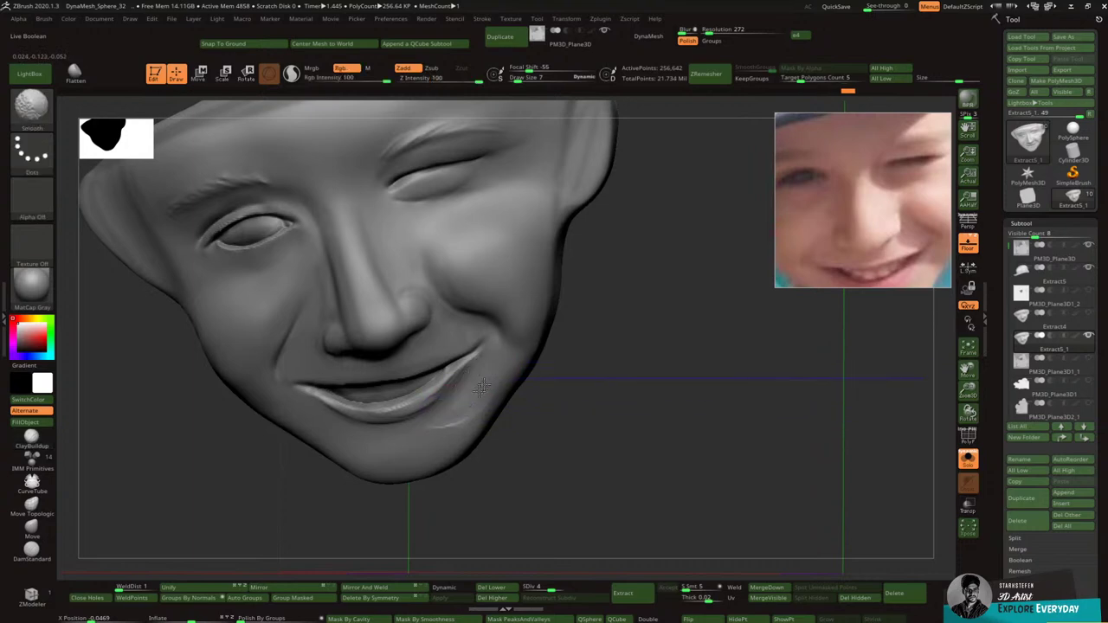
mouse_move(426, 425)
left_mouse_down("shift")
mouse_move(462, 396)
mouse_move(424, 407)
mouse_move(455, 377)
mouse_move(386, 417)
mouse_move(329, 398)
left_mouse_up("shift")
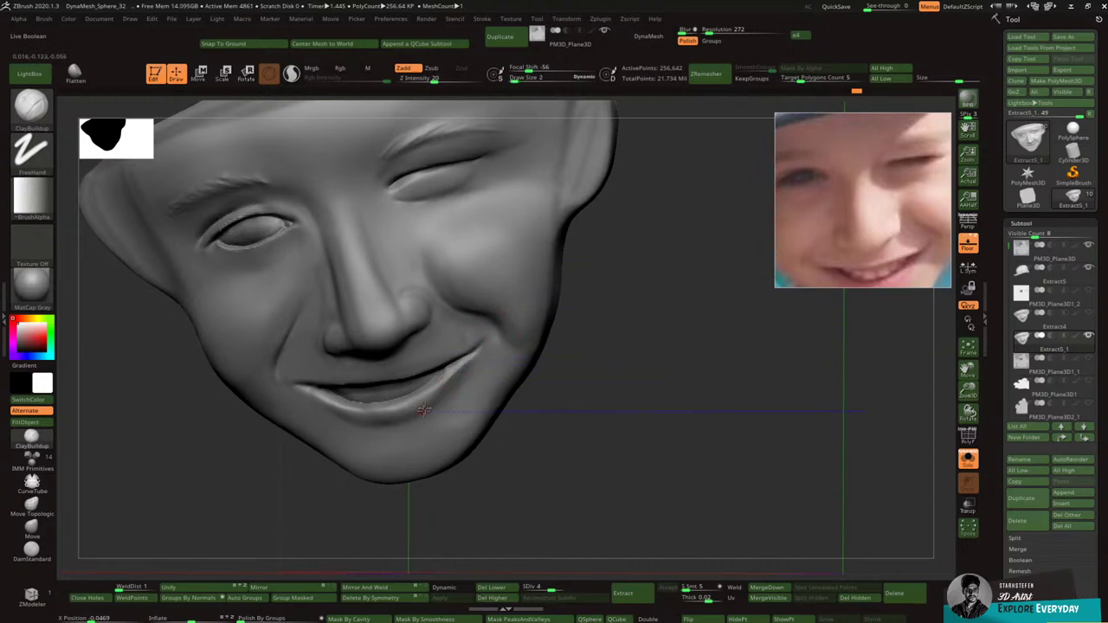
Step: Refine the corner of the mouth with the ClayBuildup brush and check the lips from below
mouse_move(474, 356)
left_mouse_down()
mouse_move(401, 413)
mouse_move(461, 369)
mouse_move(477, 348)
mouse_move(459, 346)
mouse_move(477, 329)
mouse_move(464, 345)
left_mouse_up()
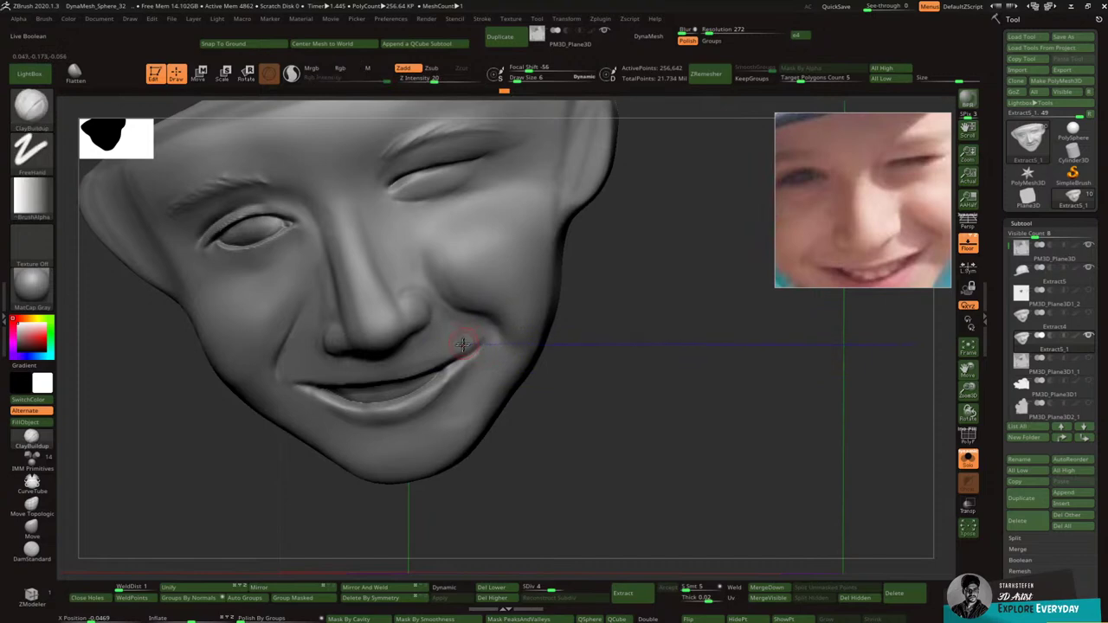
right_click_drag(478, 355, 490, 316)
right_click_drag(415, 356, 472, 339)
right_click_drag(304, 391, 494, 290)
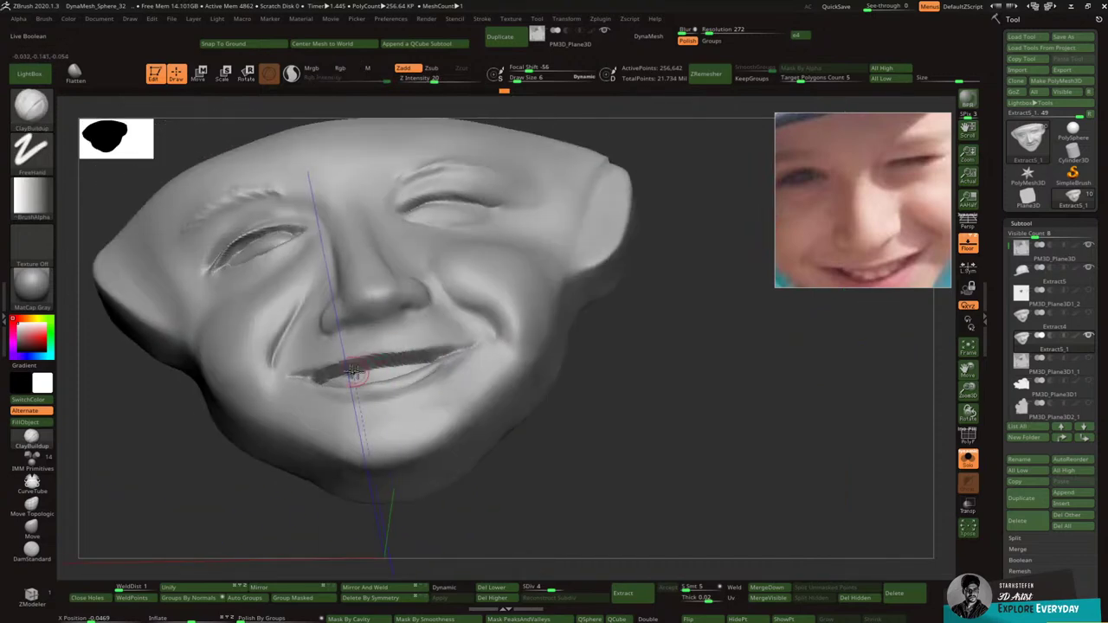
right_click_drag(525, 414, 549, 488)
Step: Raise the face to subdivision level 5 and smooth the lips from corner to corner
key("ctrl+d")
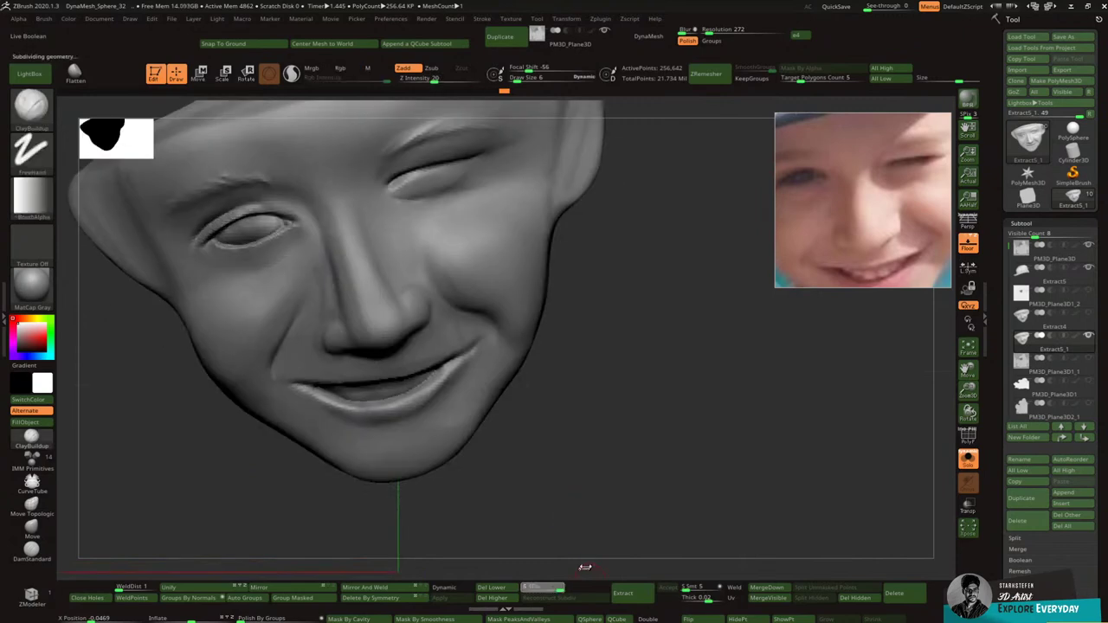
right_click_drag(584, 417, 567, 405)
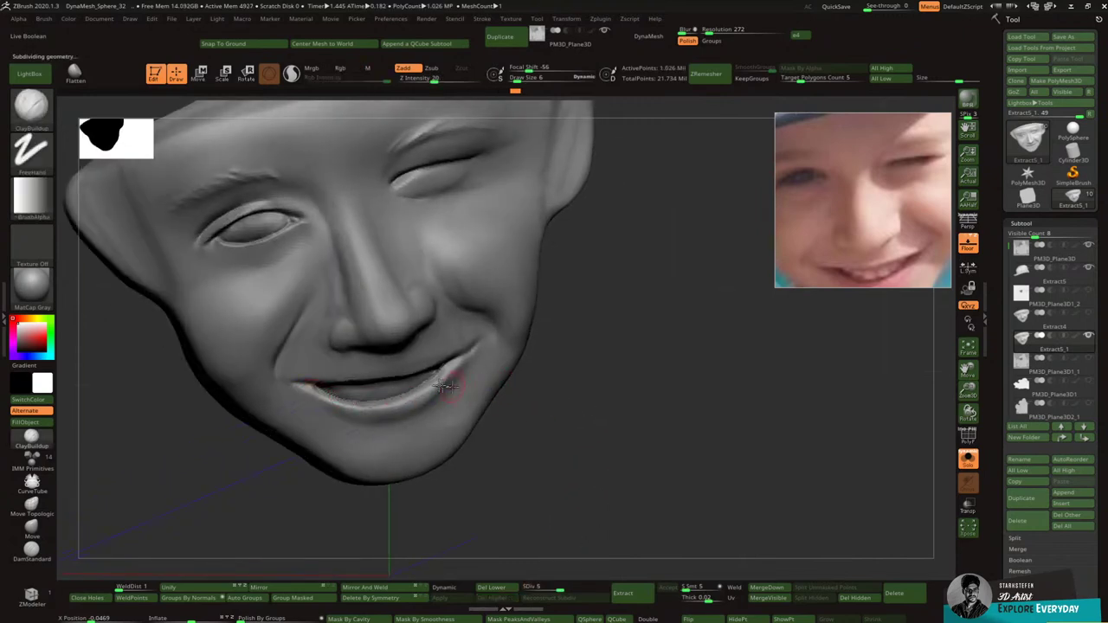
mouse_move(442, 383)
left_mouse_down("shift")
mouse_move(433, 371)
mouse_move(359, 403)
mouse_move(320, 387)
left_mouse_up("shift")
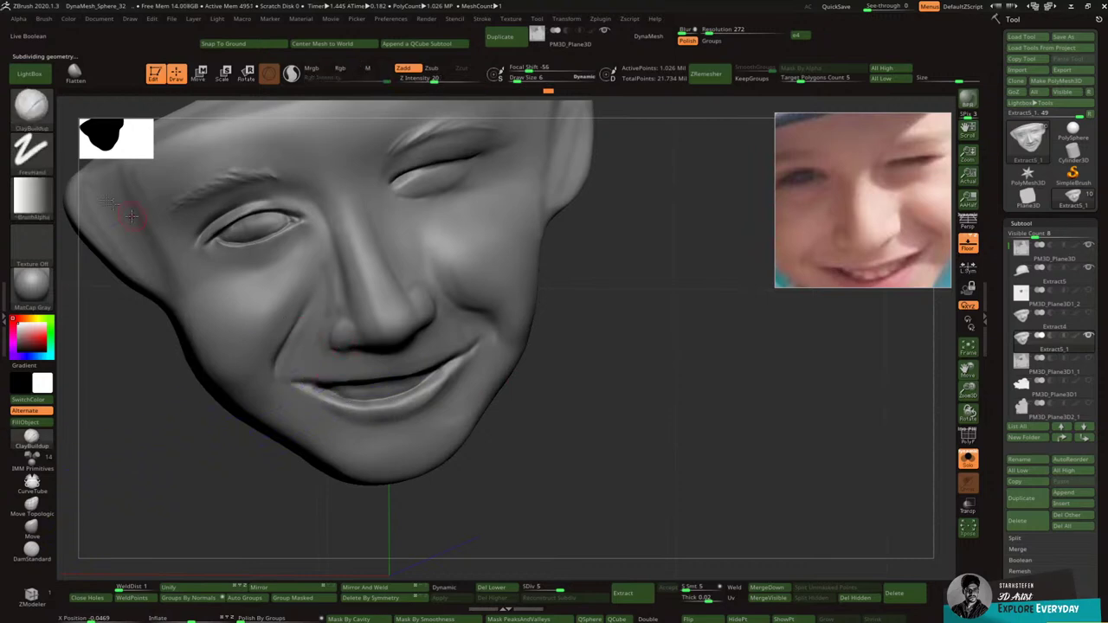
Step: Carve the mouth corner below the open eye with DamStandard at draw size 6 and smooth the transition into the lower lip
key("b")
left_click(227, 125)
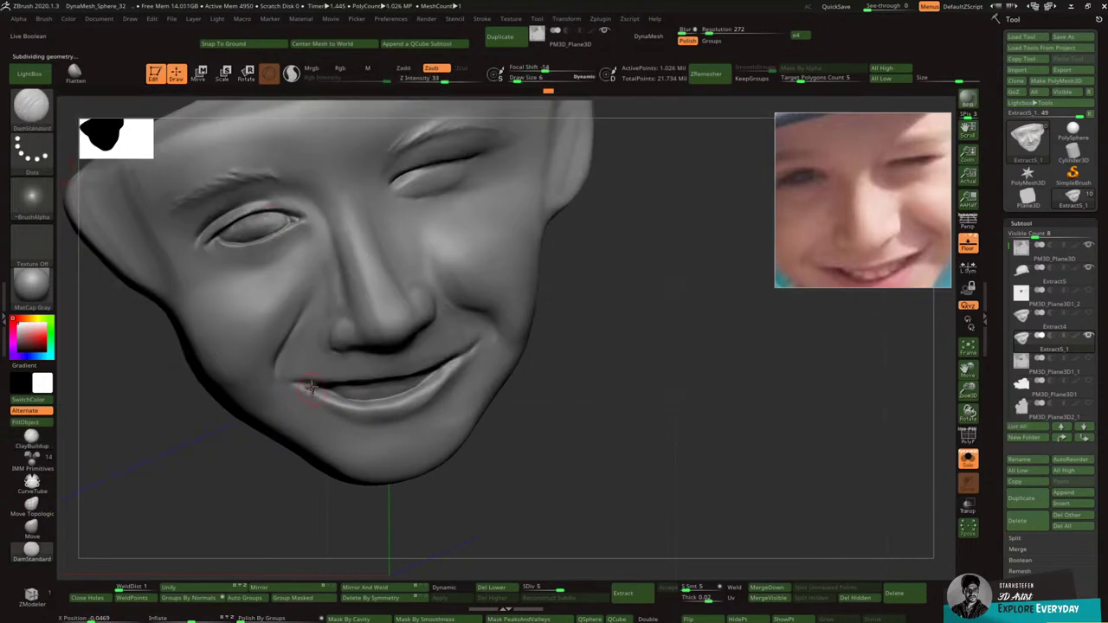
mouse_move(321, 387)
left_mouse_down()
mouse_move(305, 385)
mouse_move(348, 394)
left_mouse_up()
right_click_drag(343, 398, 335, 401)
left_click_drag(334, 401, 316, 396, "shift")
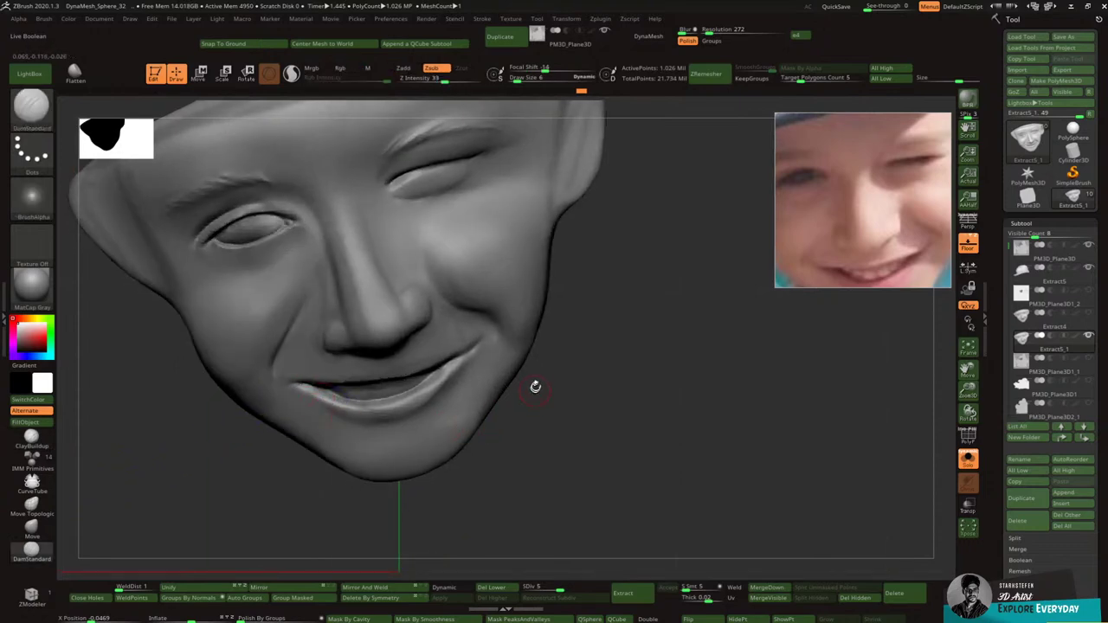
mouse_move(629, 376)
right_mouse_down("ctrl")
mouse_move(534, 381)
mouse_move(668, 398)
mouse_move(610, 373)
right_mouse_up("ctrl")
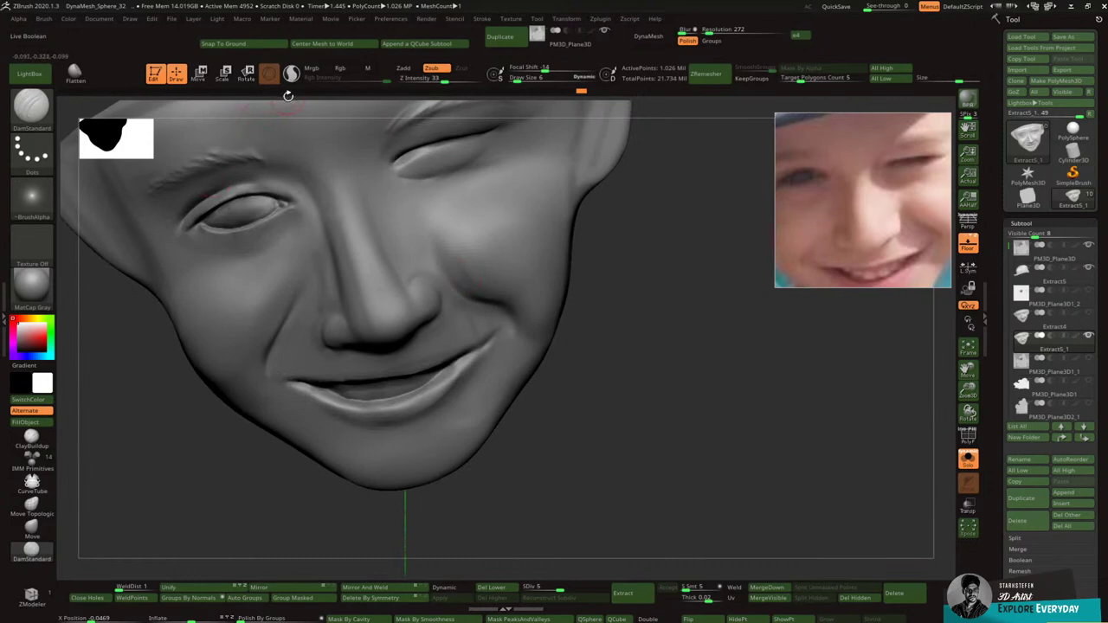
Step: Duplicate the face subtool and hide the original, keeping the copy active for sculpting
left_click(1039, 494)
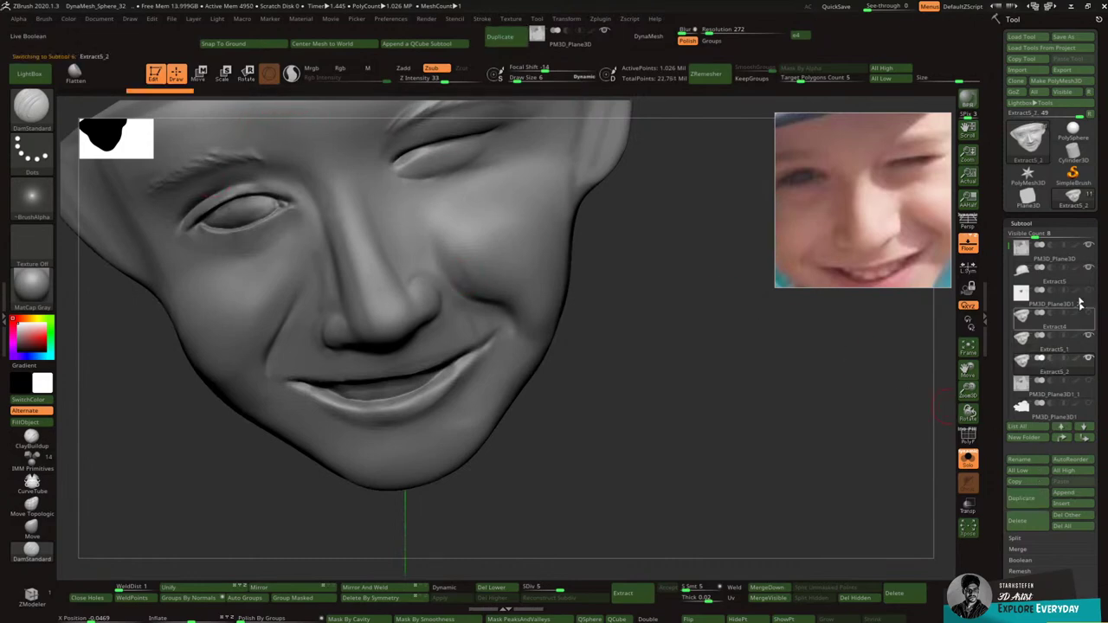
mouse_move(1091, 344)
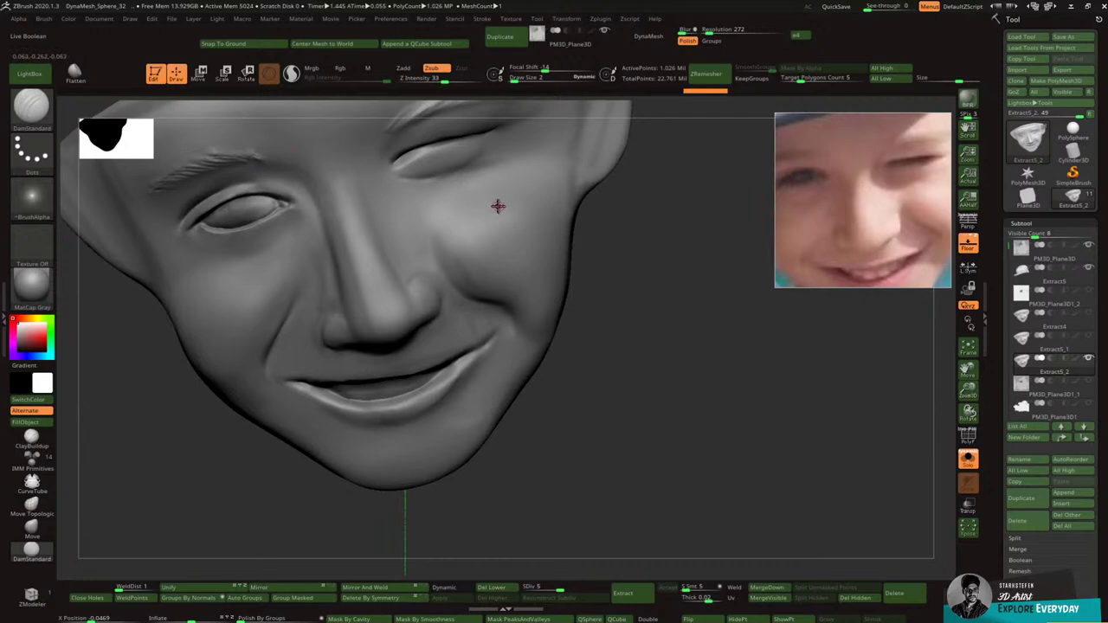
Step: Undo the recent hair strokes on the eyebrow above the open eye and re-carve its hairs with DamStandard at draw size 2
key("ctrl")
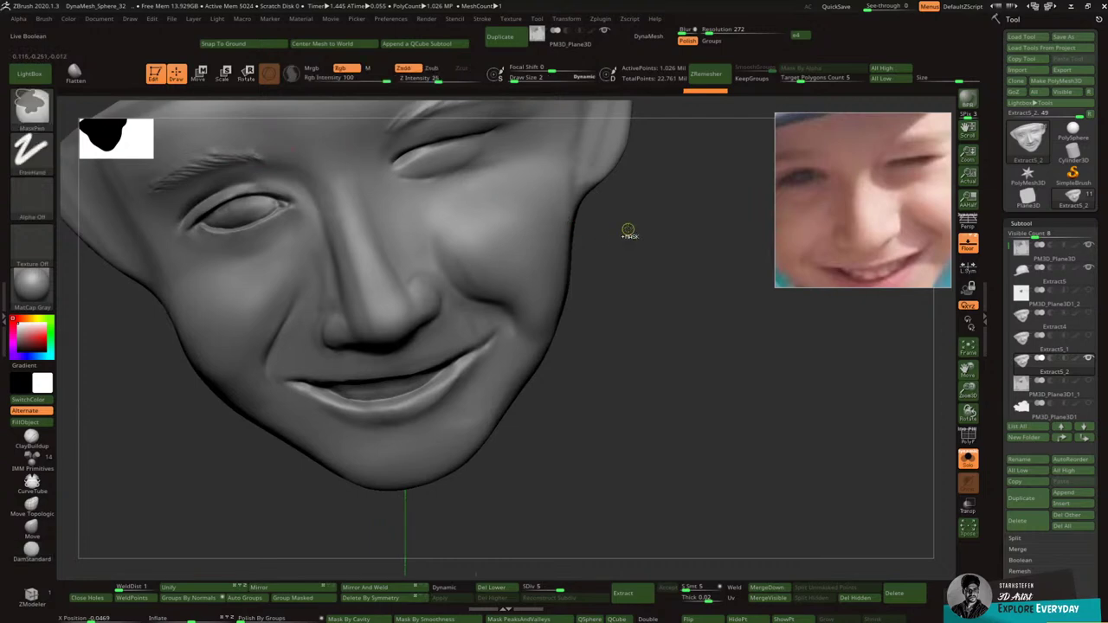
key("ctrl+z")
key("ctrl+z")
key("ctrl+z")
key("ctrl+z")
key("ctrl+z")
key("ctrl+z")
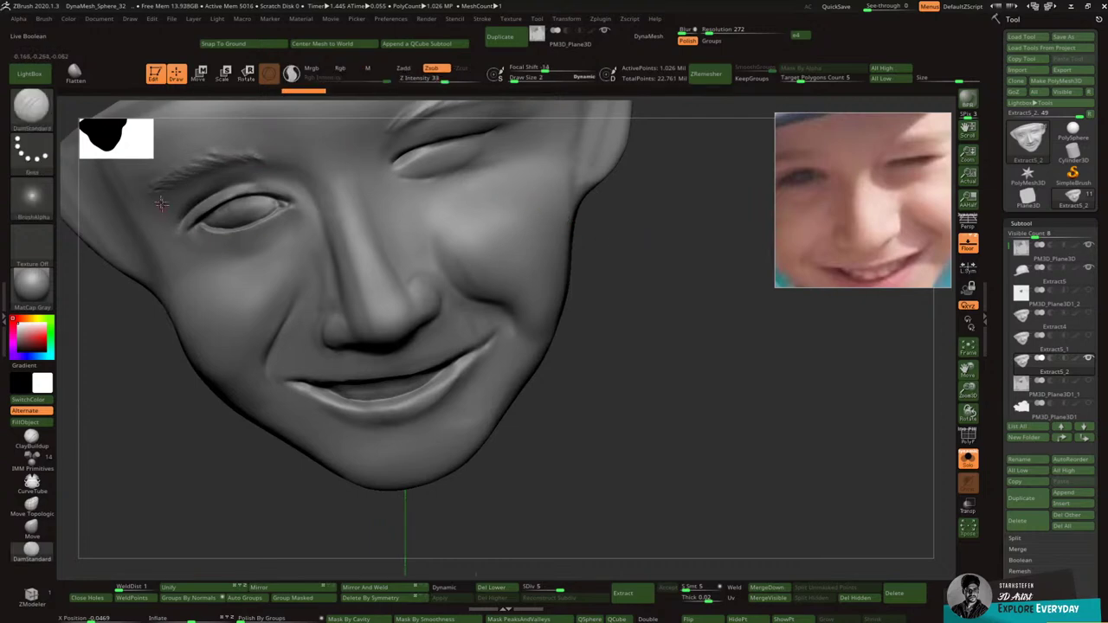
key("ctrl+z")
key("ctrl+z")
key("ctrl+z")
left_click_drag(159, 190, 176, 183)
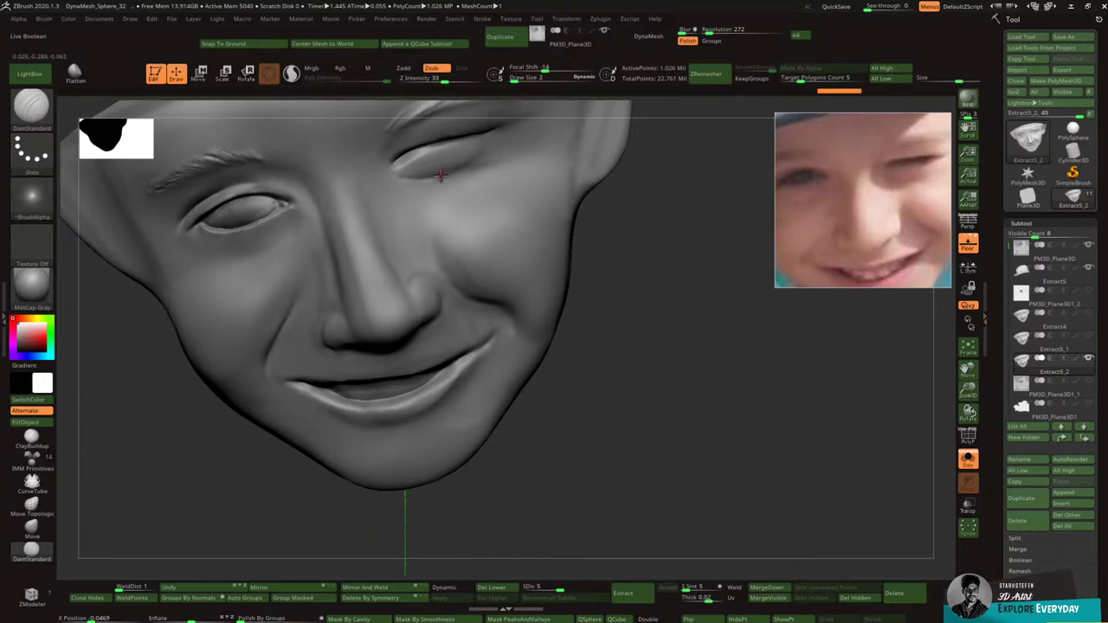
Step: Carve the upper eyelid crease of the open eye with DamStandard at draw size 3 and smooth the lid
mouse_move(446, 162)
right_mouse_down("alt")
mouse_move(446, 177)
mouse_move(381, 176)
right_mouse_up("alt")
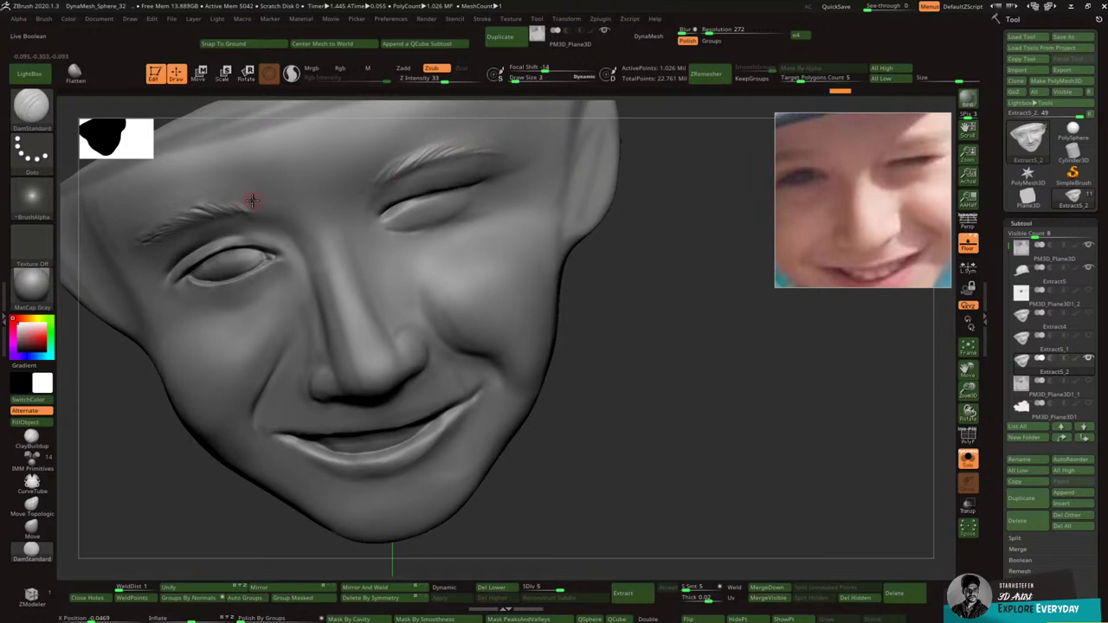
key("shift")
left_click_drag(203, 249, 233, 238)
key("shift")
key("shift")
left_click_drag(234, 232, 204, 248, "shift")
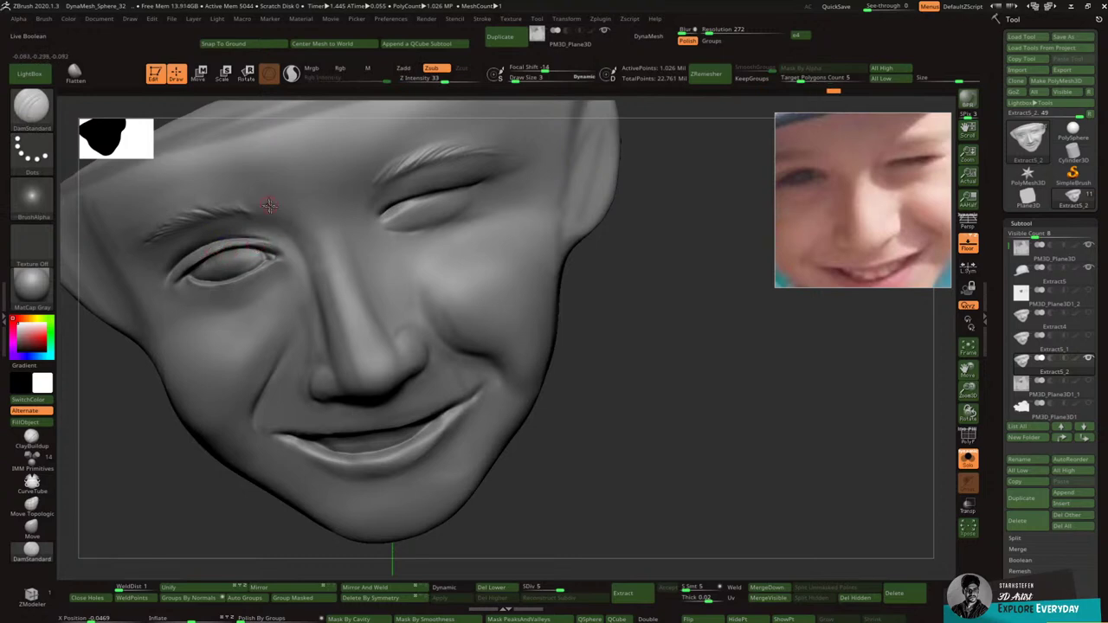
Step: Carve the inner corner of the winking eye and level it with the Flatten brush
mouse_move(384, 225)
left_mouse_down()
mouse_move(425, 224)
mouse_move(389, 221)
left_mouse_up()
left_click(76, 77)
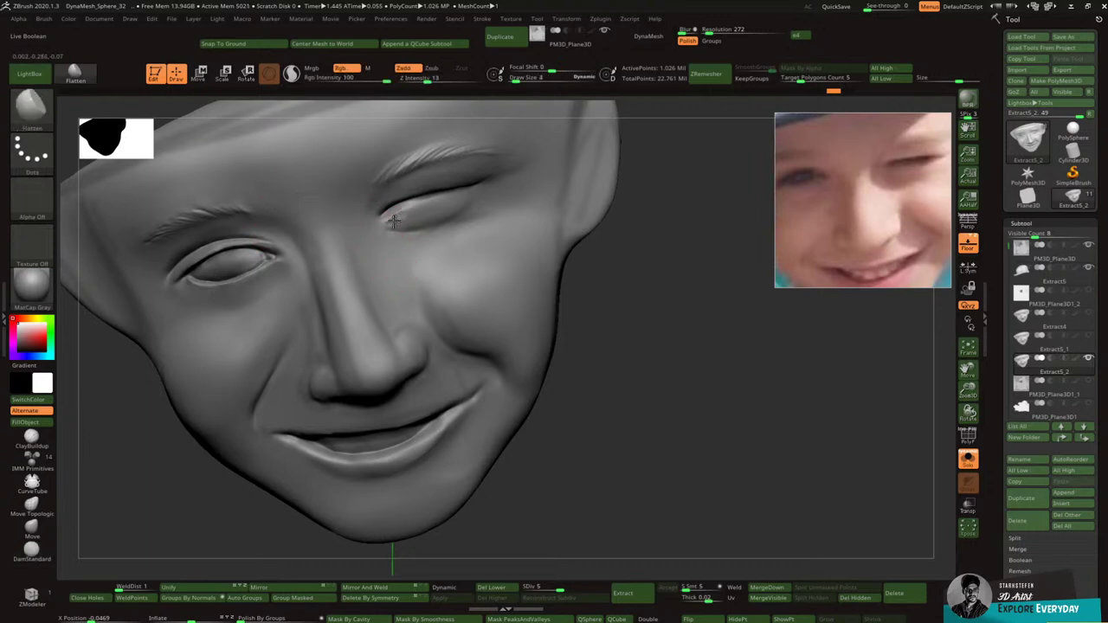
mouse_move(401, 218)
left_mouse_down()
mouse_move(388, 220)
mouse_move(430, 207)
mouse_move(394, 222)
mouse_move(420, 223)
mouse_move(395, 225)
left_mouse_up()
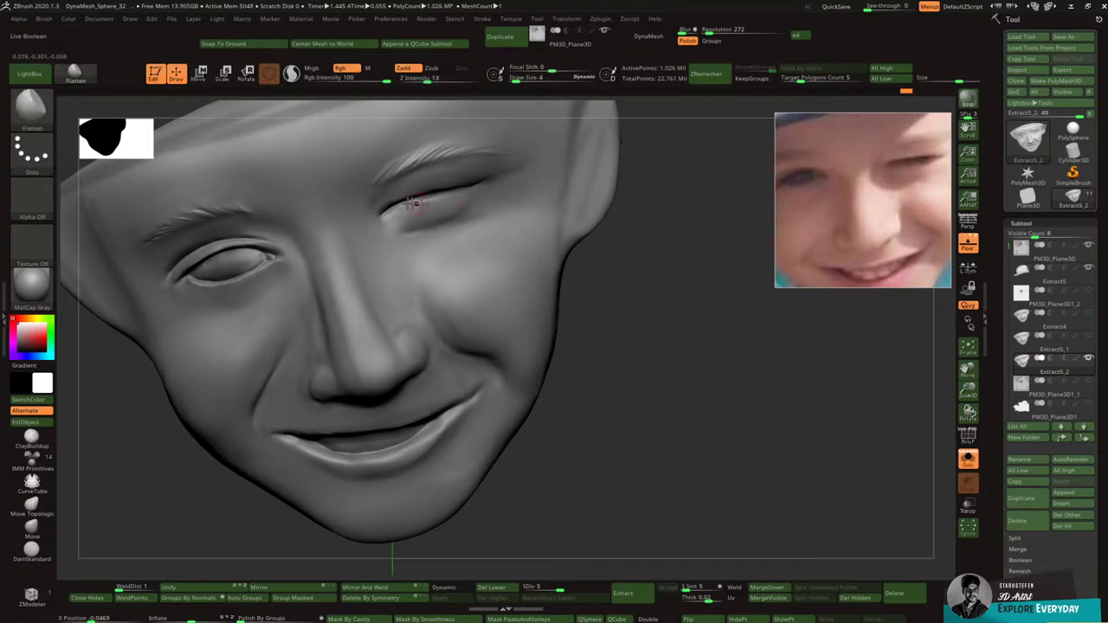
Step: Carve the fold beneath the winking eye toward its outer corner with DamStandard at draw size 8, smoothing the lids
left_click(45, 121)
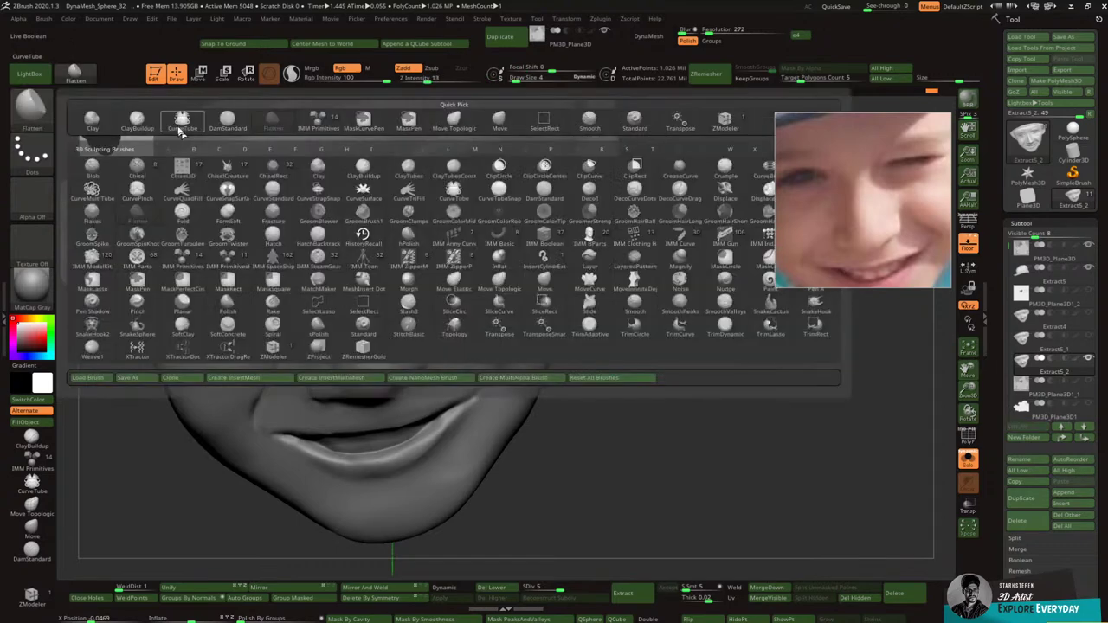
left_click(234, 144)
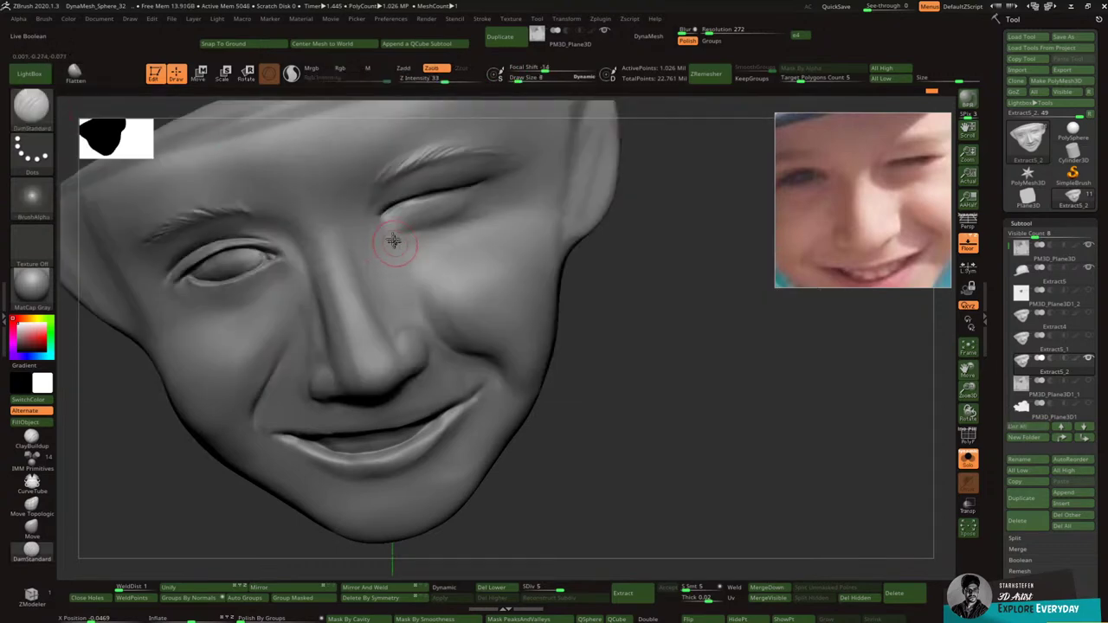
mouse_move(383, 229)
left_mouse_down()
mouse_move(417, 238)
mouse_move(481, 204)
left_mouse_up()
mouse_move(438, 234)
left_mouse_down()
mouse_move(479, 214)
mouse_move(388, 238)
mouse_move(450, 232)
mouse_move(495, 194)
left_mouse_up()
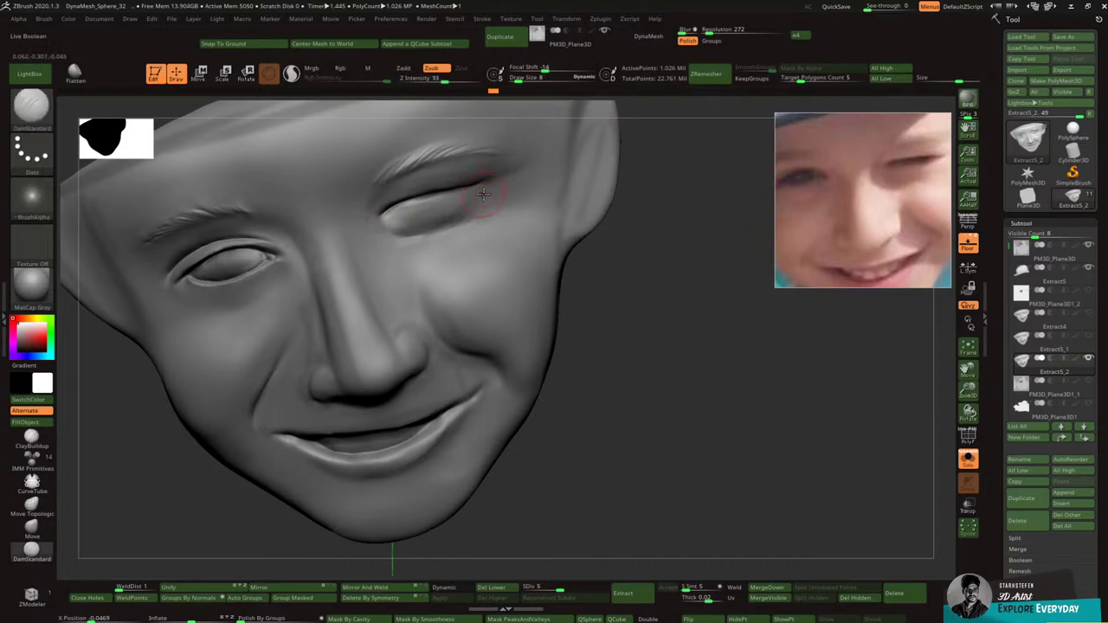
key("shift")
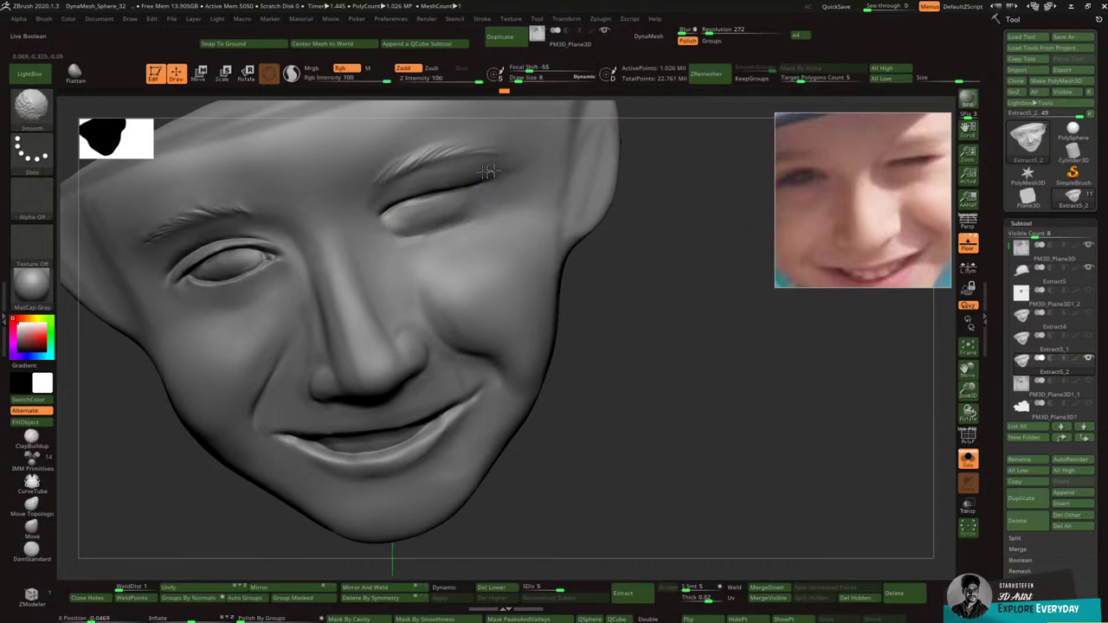
left_click_drag(408, 207, 525, 152, "shift")
Step: Build up the upper lip edge from the middle toward both mouth corners with ClayBuildup, smoothing above it
mouse_move(969, 391)
left_mouse_down()
mouse_move(959, 374)
mouse_move(950, 424)
left_mouse_up()
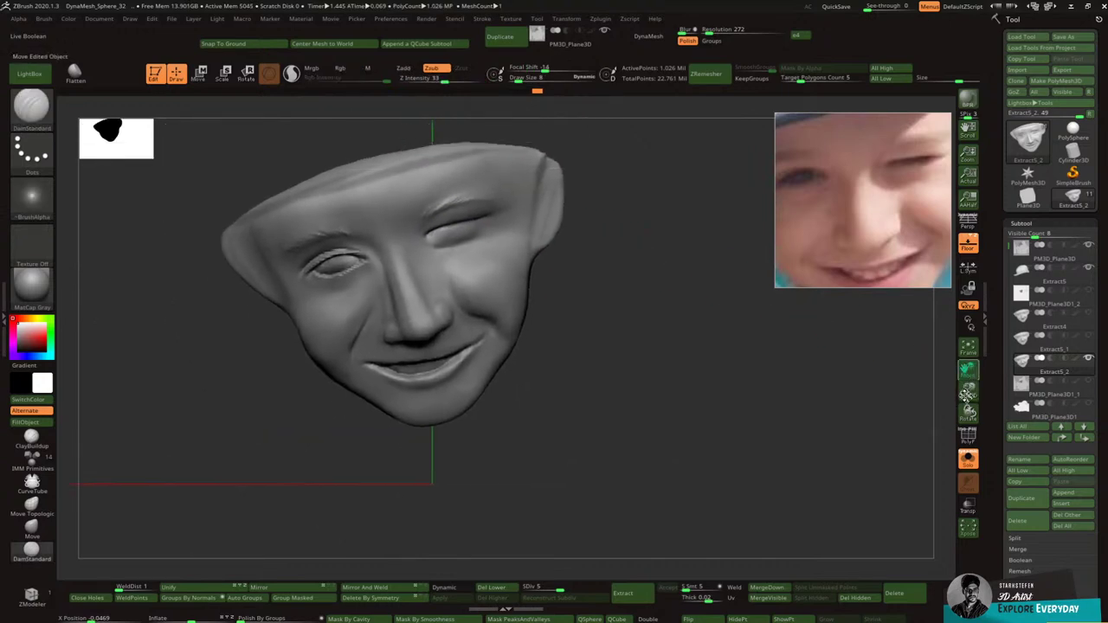
mouse_move(468, 370)
left_mouse_down()
mouse_move(470, 354)
mouse_move(524, 342)
left_mouse_up()
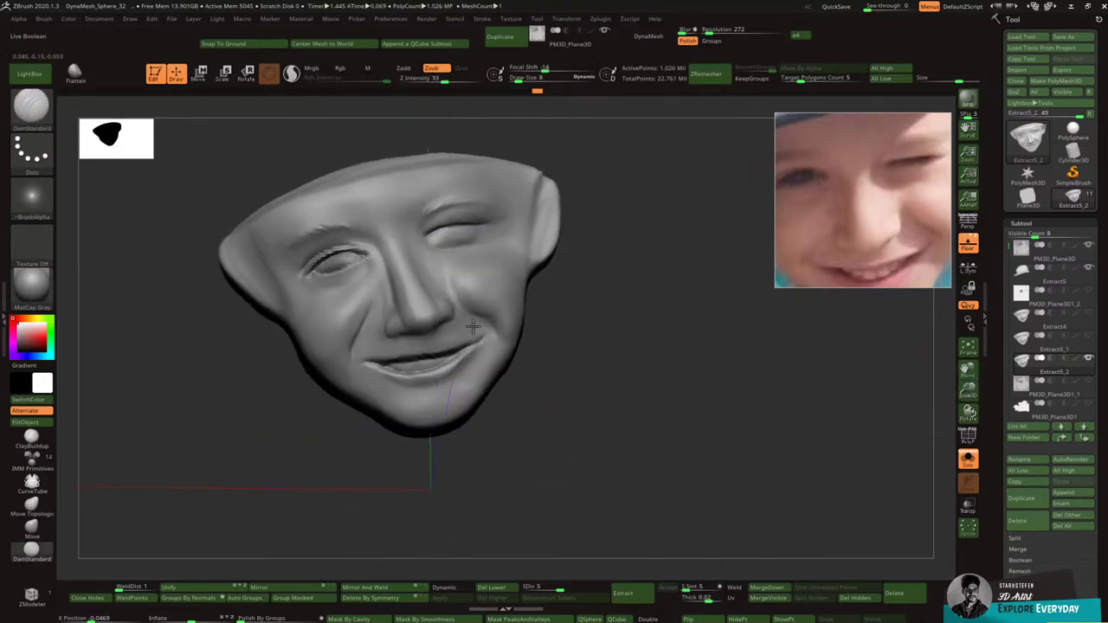
left_click_drag(969, 390, 985, 434)
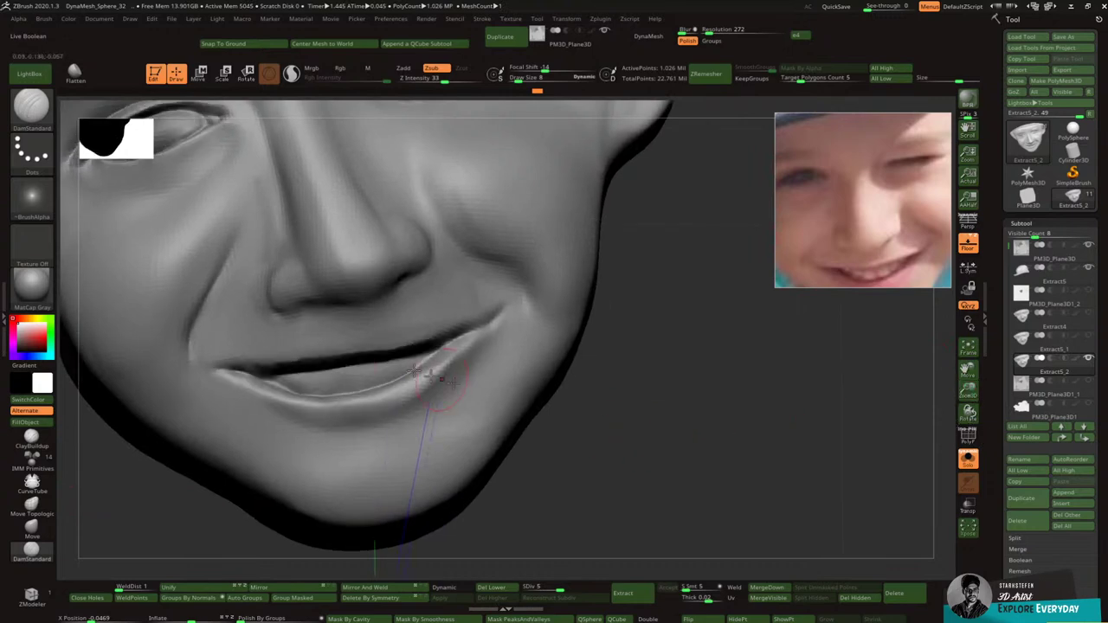
key("b")
key("c")
key("b")
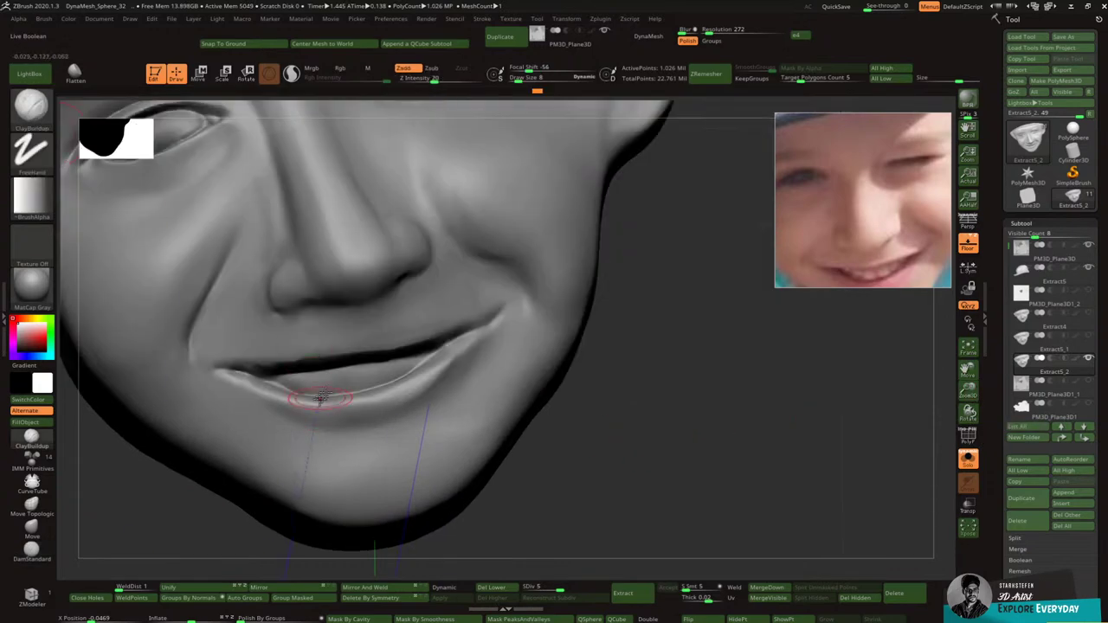
mouse_move(317, 351)
left_mouse_down()
mouse_move(372, 351)
mouse_move(477, 323)
mouse_move(452, 310)
left_mouse_up()
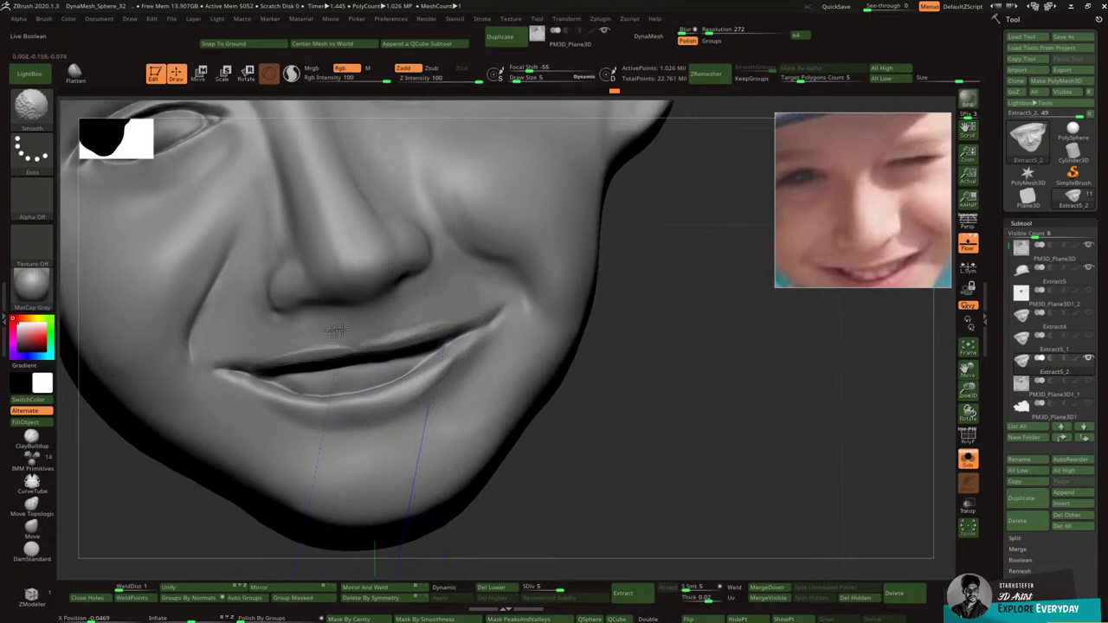
left_click_drag(337, 330, 245, 352, "shift")
Step: Level the upper lip edge out to the mouth corner with Flatten at draw size 5 and smooth the lip
left_click(78, 78)
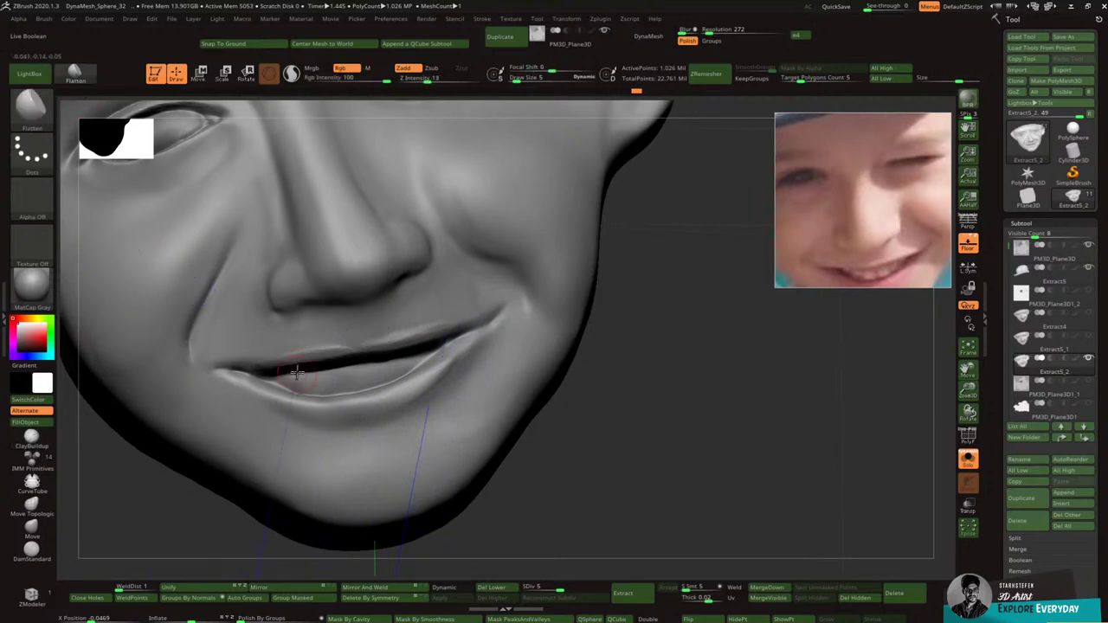
right_click_drag(297, 372, 298, 354)
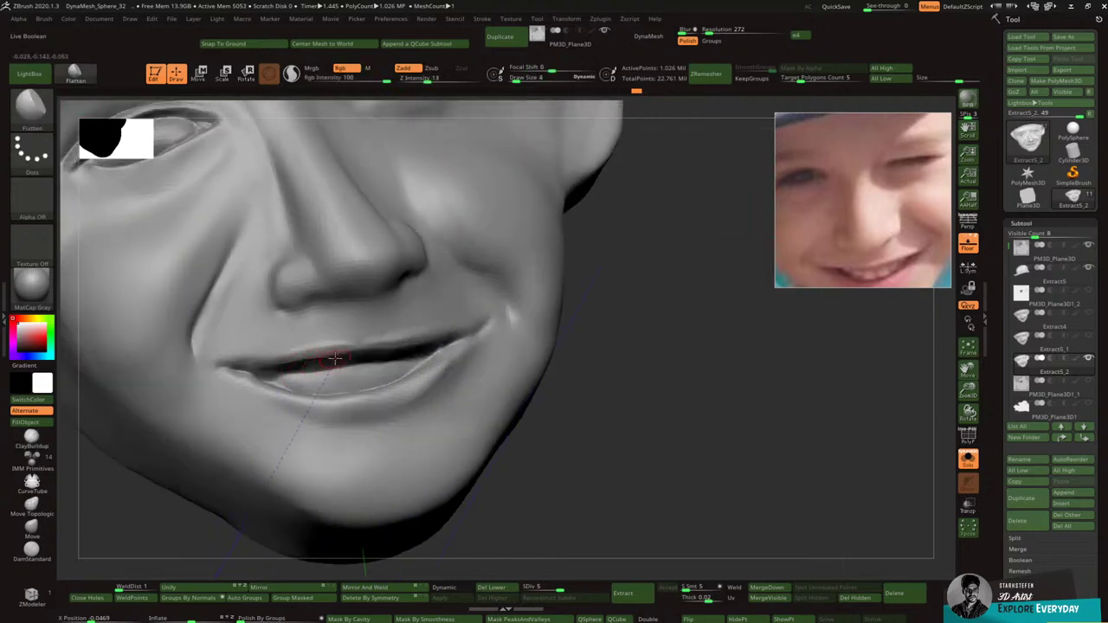
mouse_move(343, 353)
left_mouse_down()
mouse_move(248, 367)
mouse_move(354, 364)
mouse_move(482, 323)
left_mouse_up()
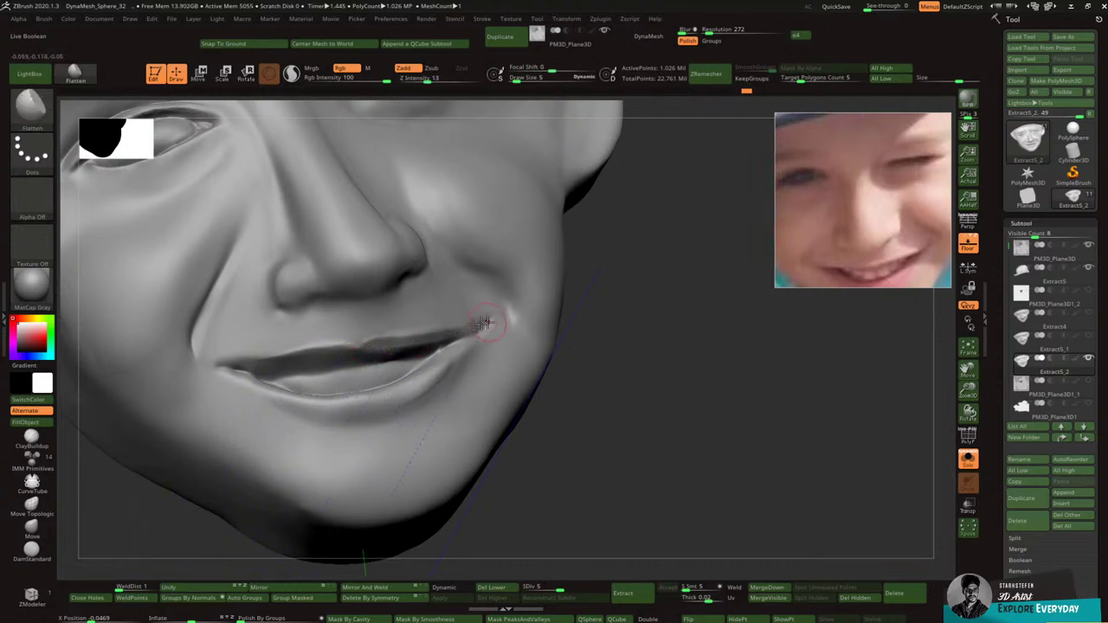
left_click_drag(381, 351, 420, 345, "shift")
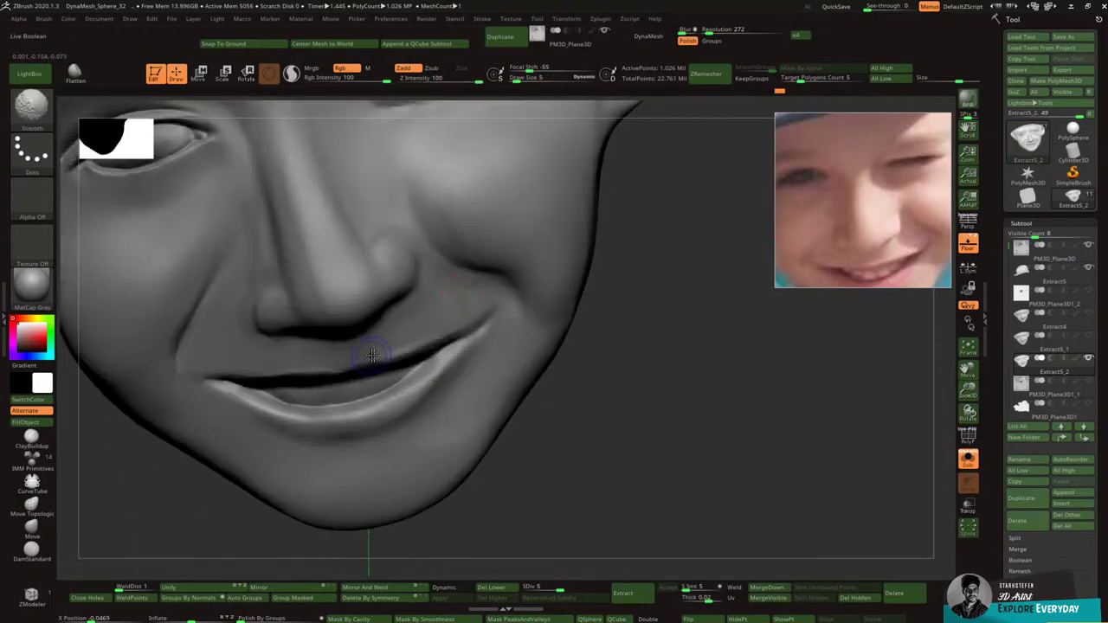
left_click_drag(441, 338, 388, 350, "shift")
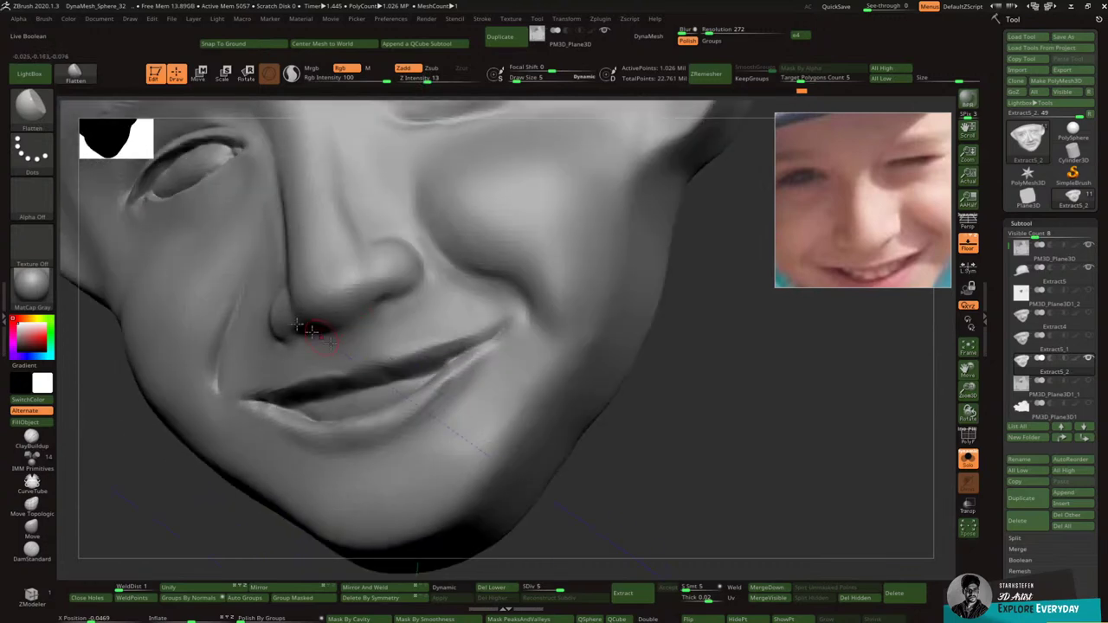
Step: Define the upper lip rim using ClayBuildup with Alpha 28 at draw size 3 and smooth it along the mouth opening
left_click(33, 110)
left_click(130, 127)
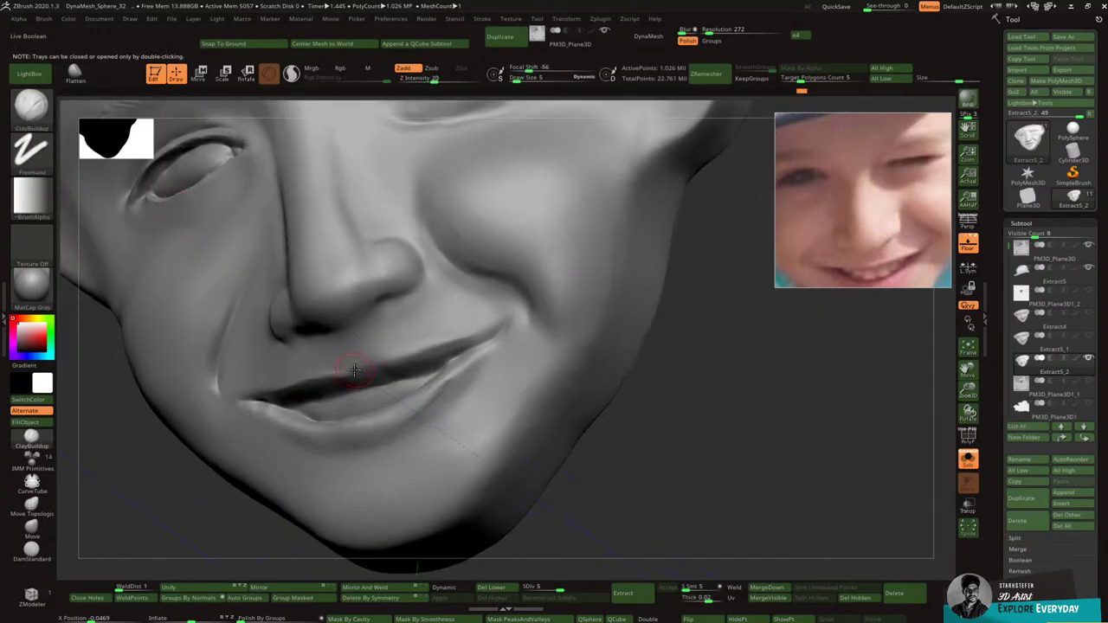
left_click(31, 195)
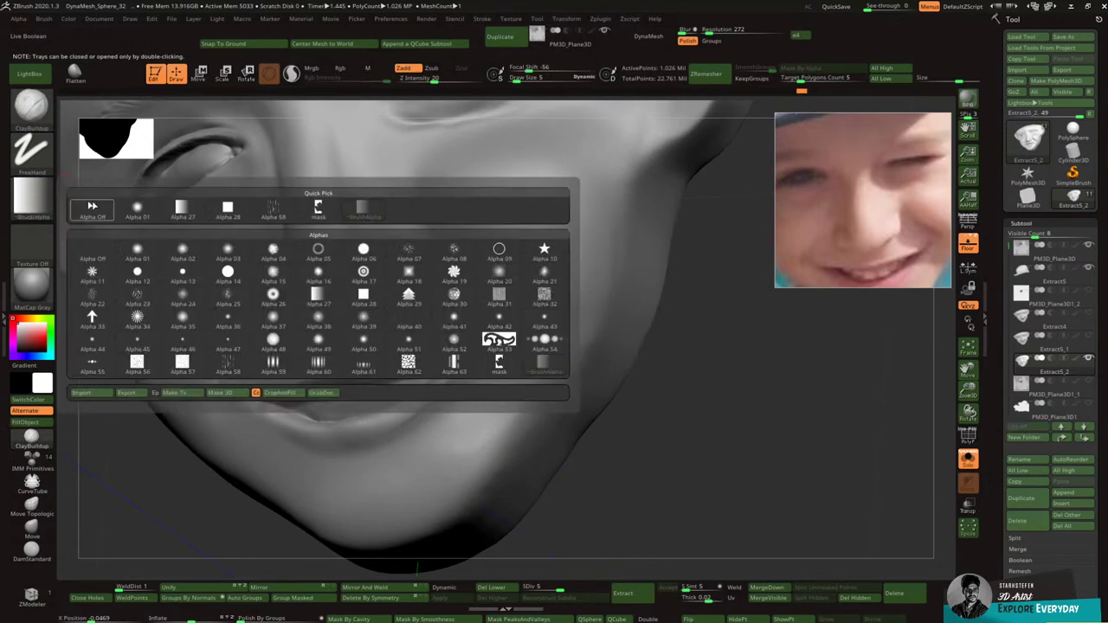
left_click(227, 208)
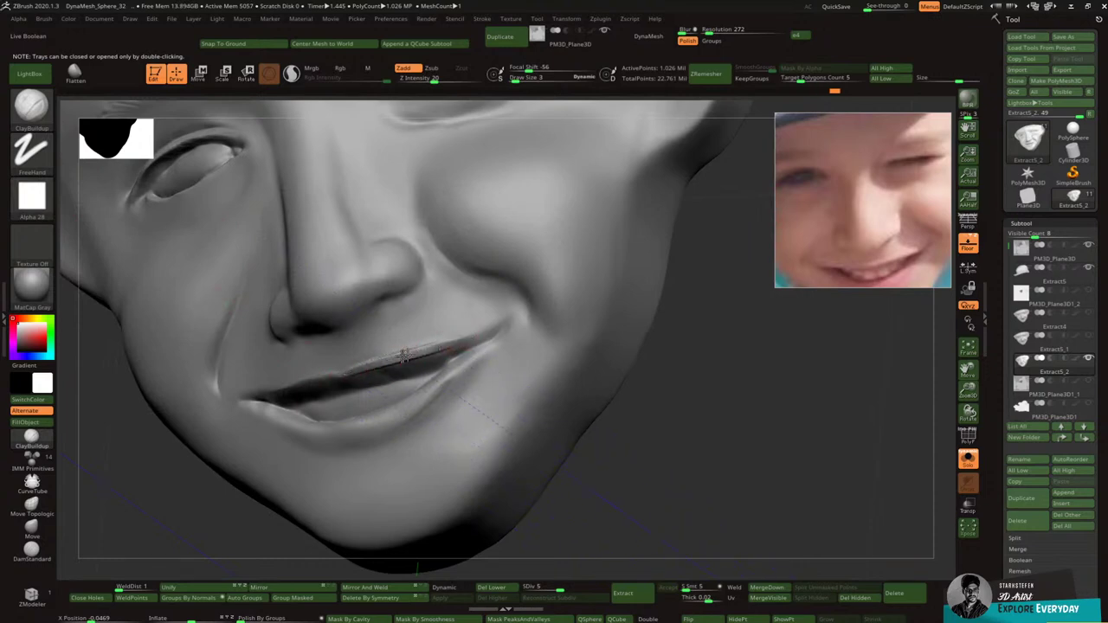
key("shift")
mouse_move(440, 336)
left_mouse_down("shift")
mouse_move(362, 358)
mouse_move(360, 374)
left_mouse_up("shift")
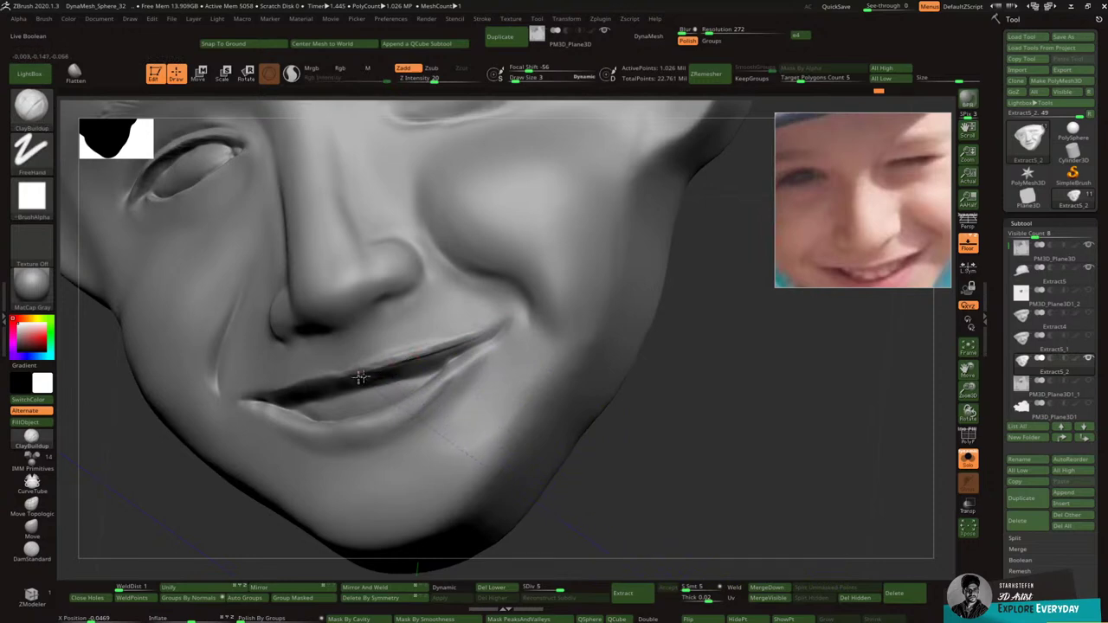
key("shift")
mouse_move(420, 362)
left_mouse_down("shift")
mouse_move(390, 369)
mouse_move(437, 354)
left_mouse_up("shift")
left_click_drag(352, 380, 367, 379, "shift")
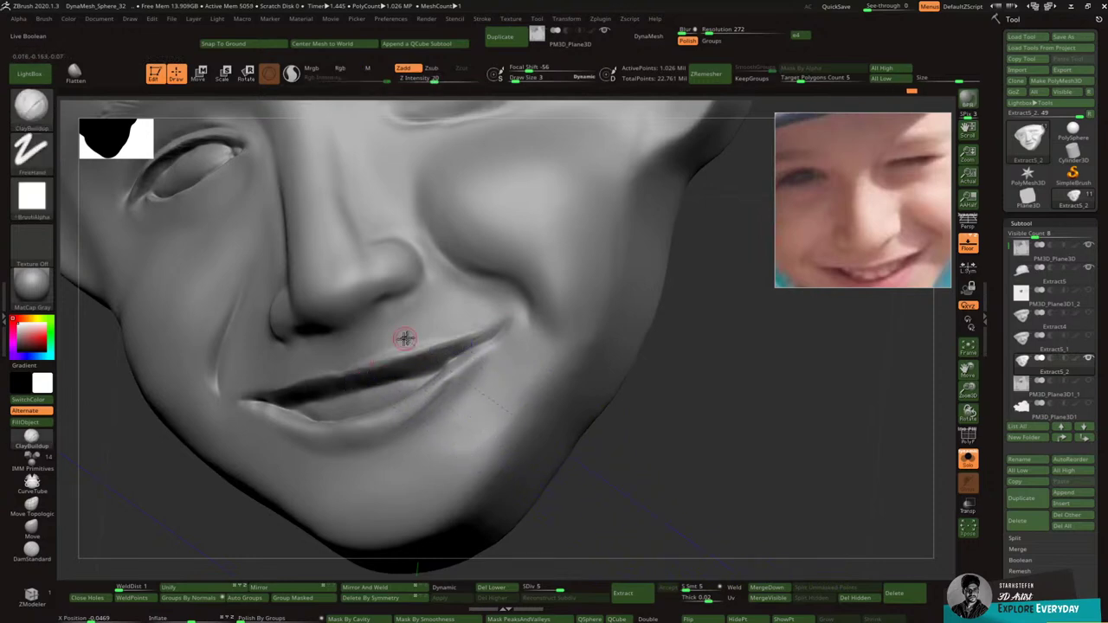
Step: Carve the crease at the winking side's mouth corner along the lip line with DamStandard at draw size 3
right_click_drag(405, 338, 425, 322)
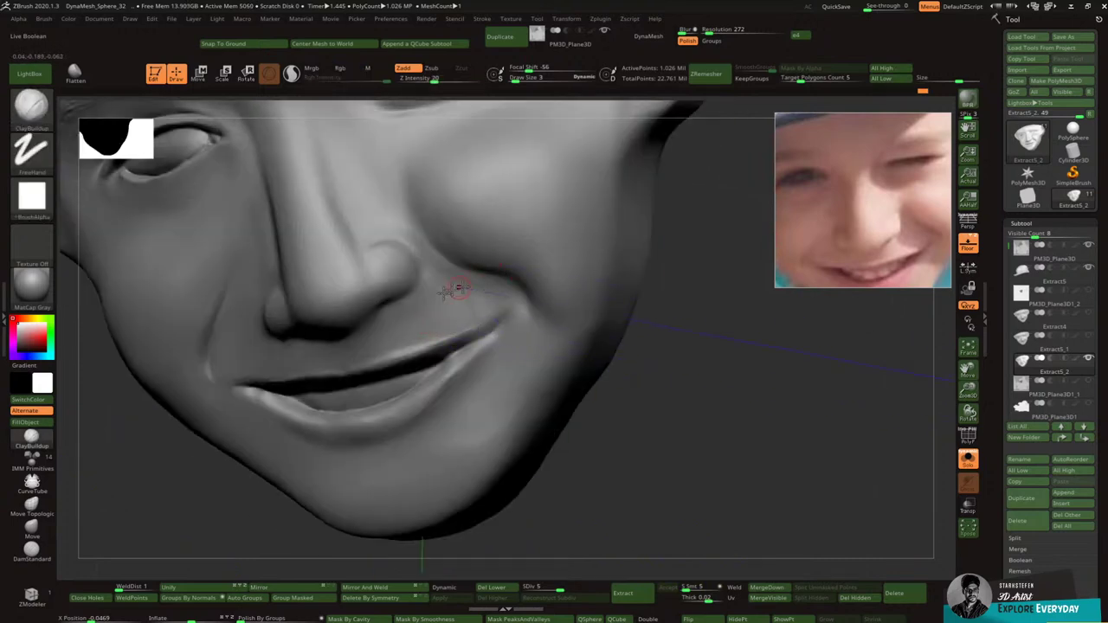
key("b")
left_click(228, 119)
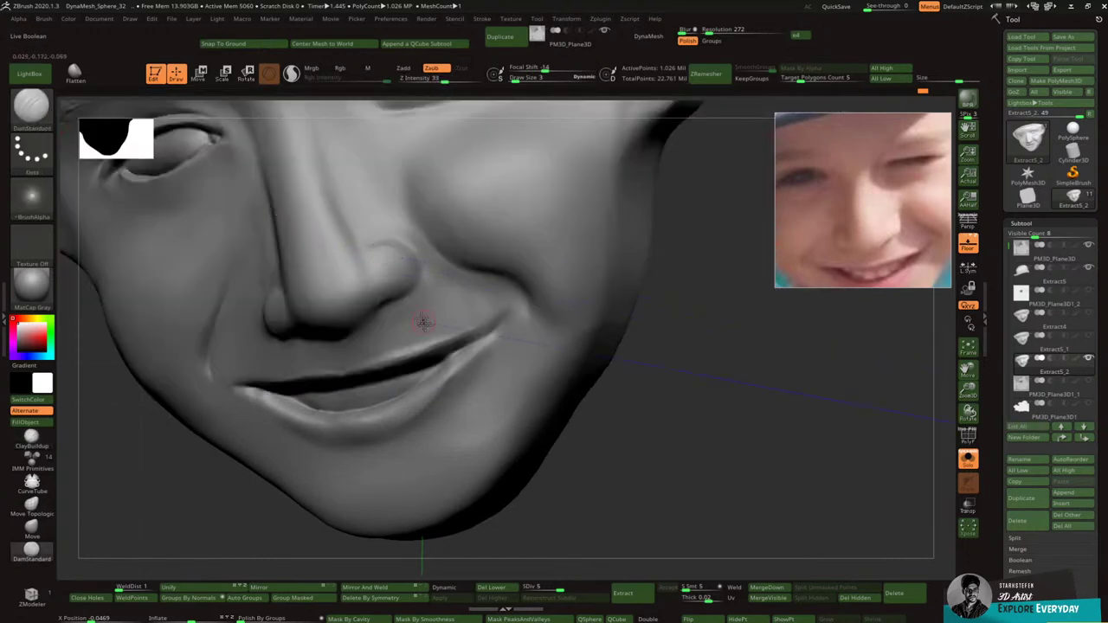
left_click_drag(501, 322, 448, 355)
key("ctrl")
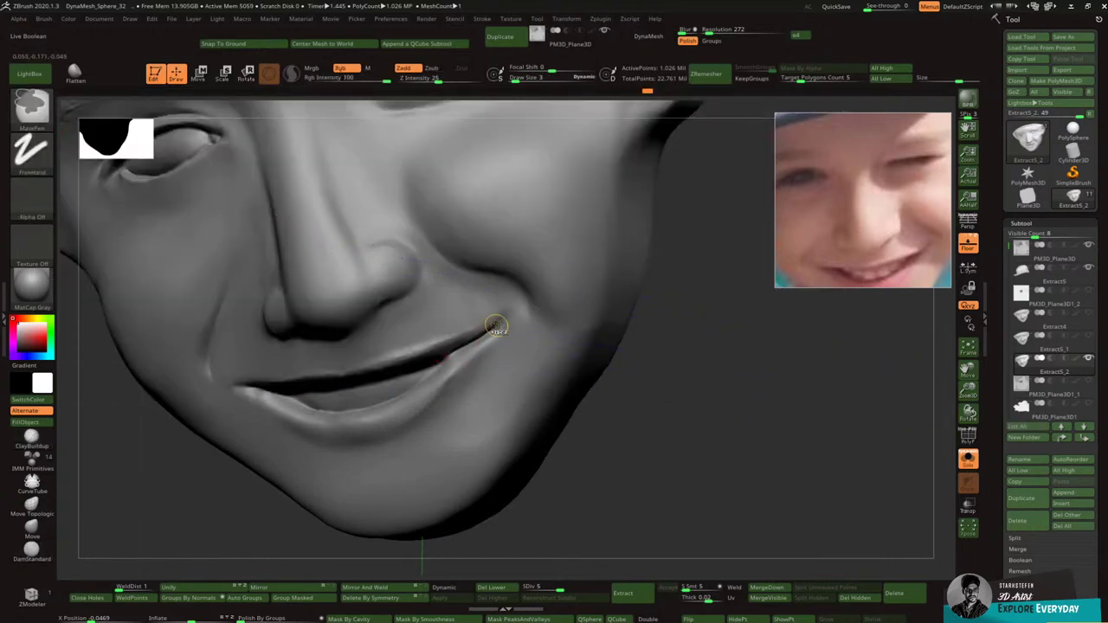
key("ctrl")
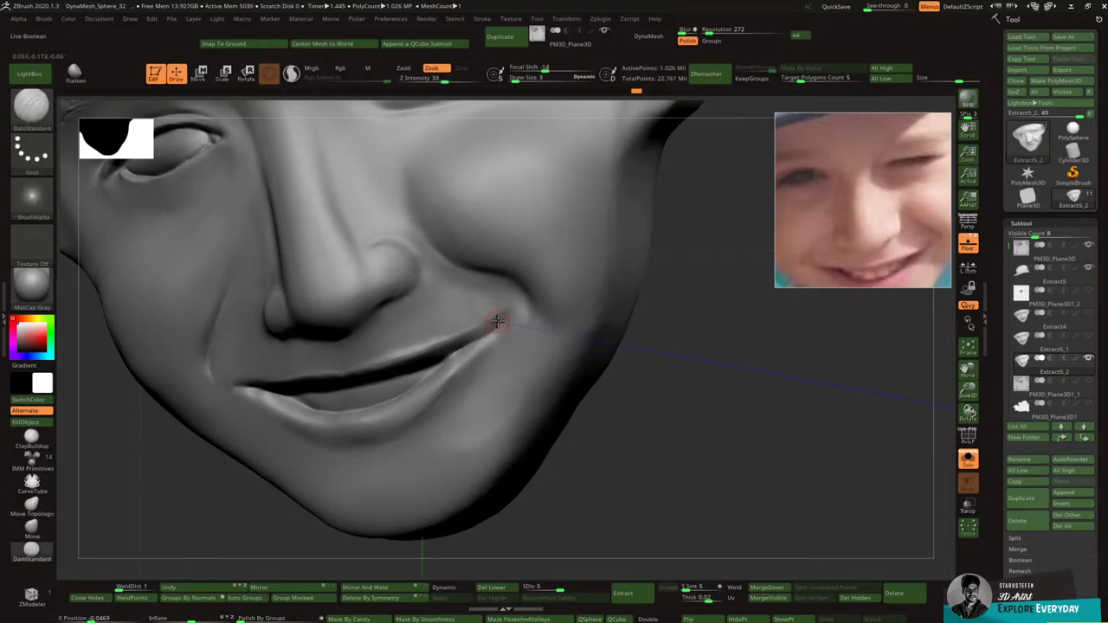
left_click_drag(499, 321, 460, 353)
right_click_drag(461, 353, 531, 309)
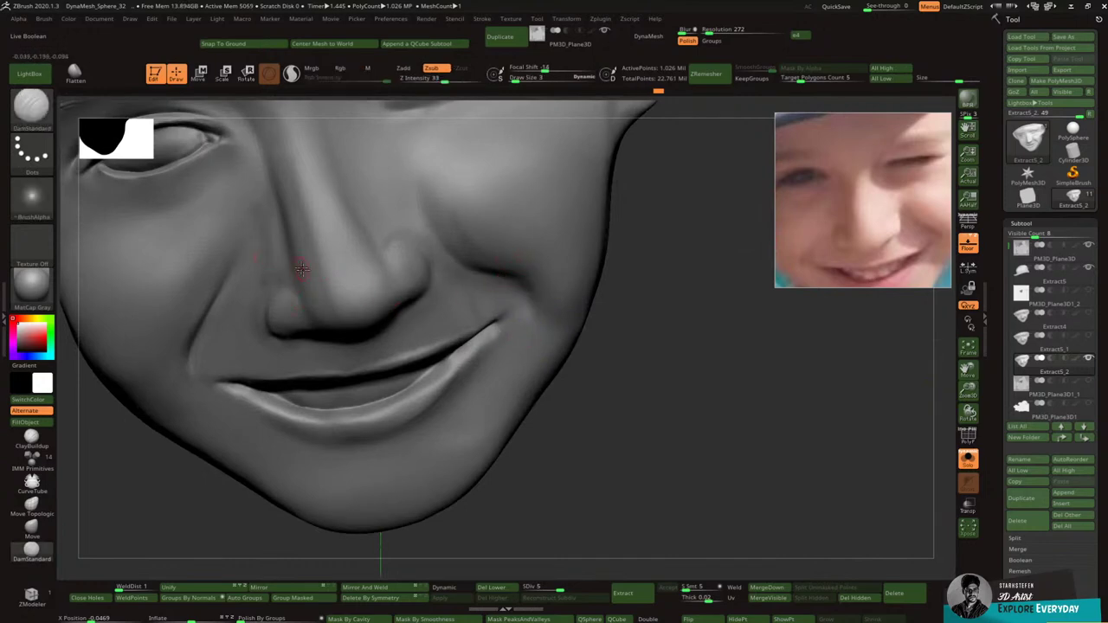
Step: Reshape the lower lip edge at both mouth corners with the Move brush at draw size 7
left_click(32, 109)
left_click(499, 121)
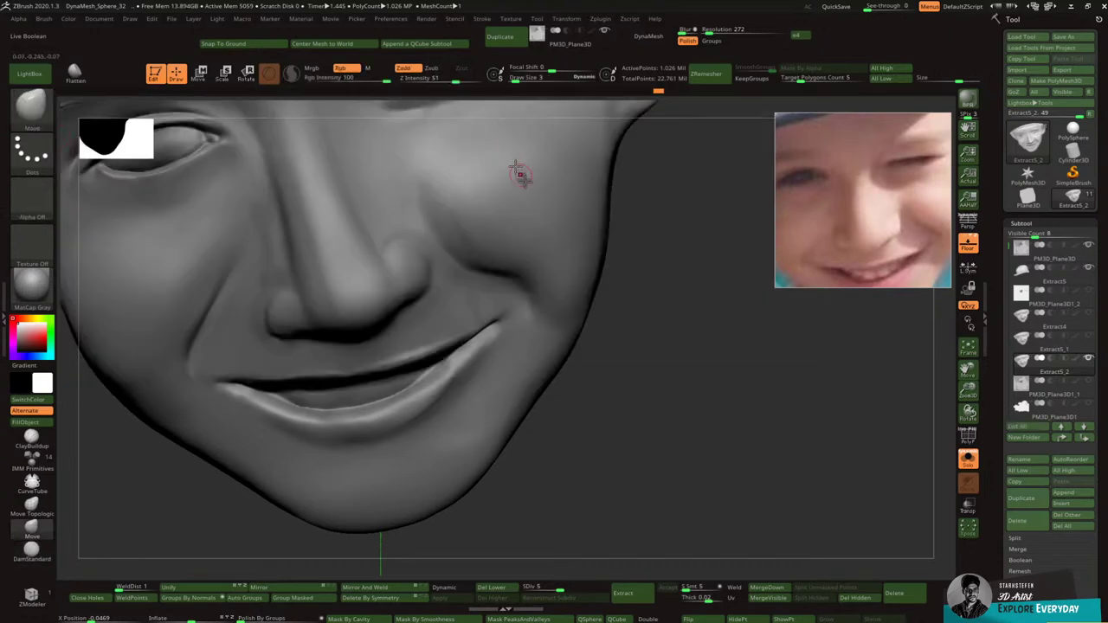
mouse_move(596, 286)
right_mouse_down()
mouse_move(549, 293)
mouse_move(504, 355)
right_mouse_up()
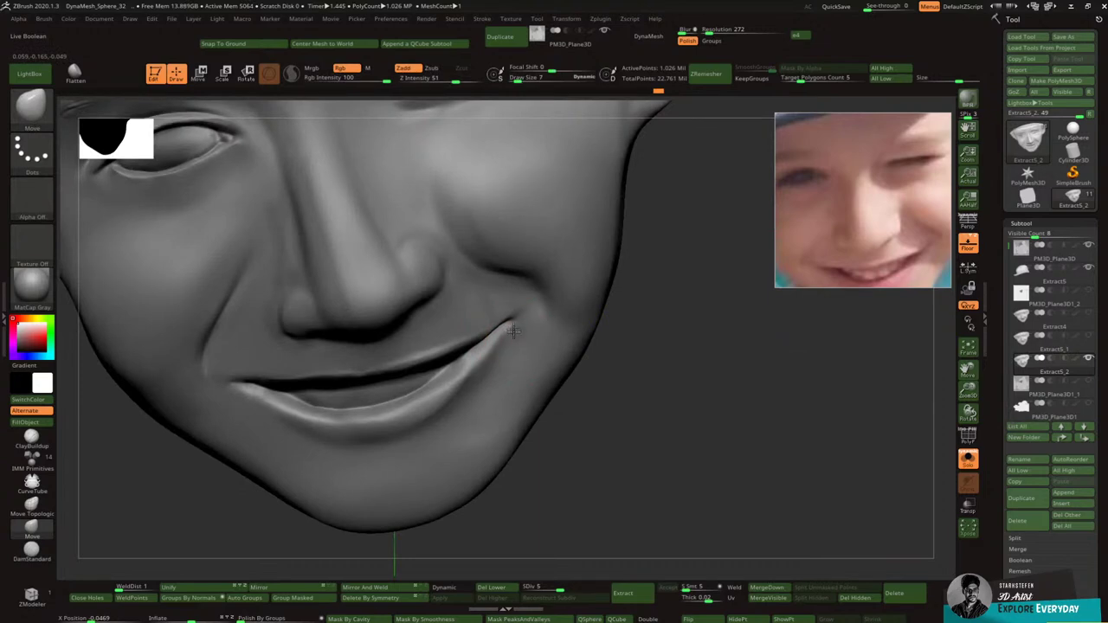
mouse_move(503, 318)
left_mouse_down()
mouse_move(467, 389)
mouse_move(505, 357)
mouse_move(487, 358)
left_mouse_up()
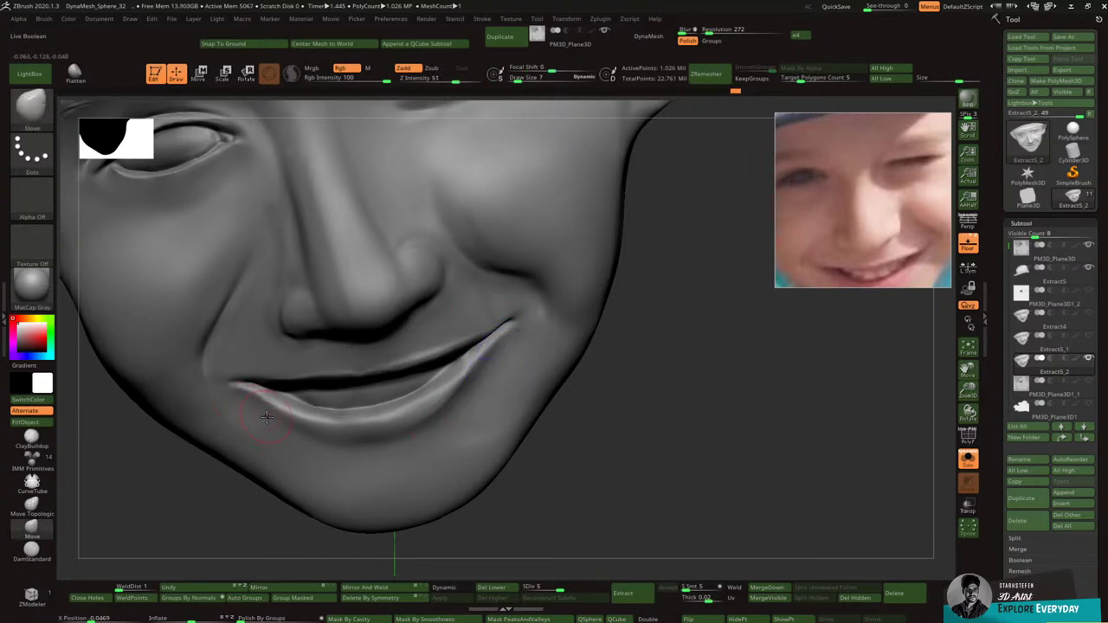
left_click_drag(230, 393, 236, 386)
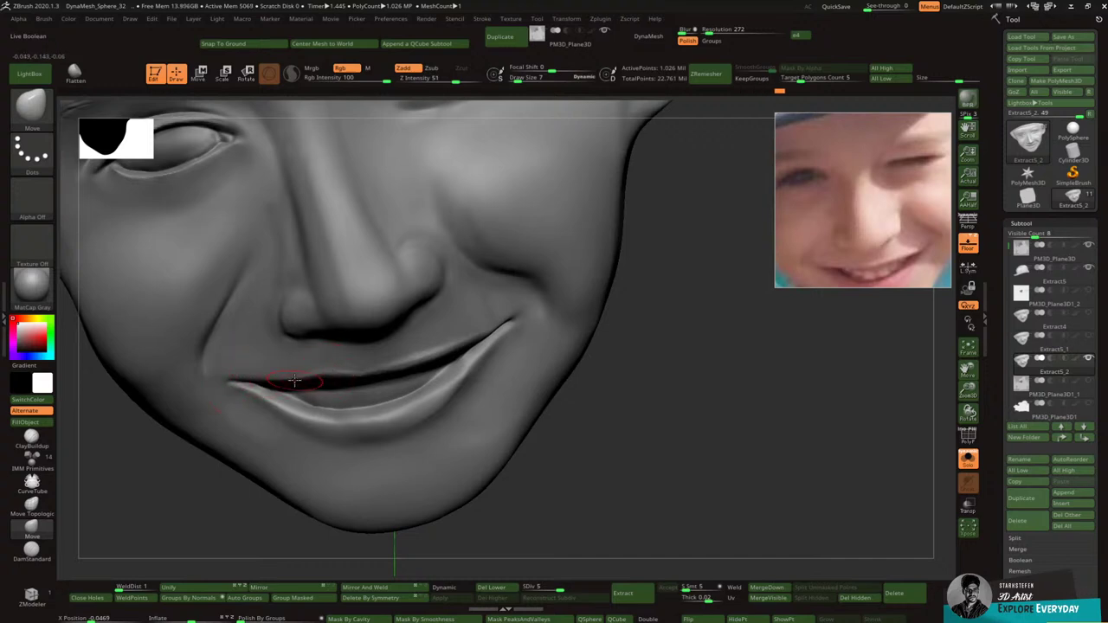
Step: Refine the upper lip's lower edge and smooth the skin below the mouth corner on the open-eye side
mouse_move(303, 375)
left_mouse_down("shift")
mouse_move(272, 375)
mouse_move(293, 370)
left_mouse_up("shift")
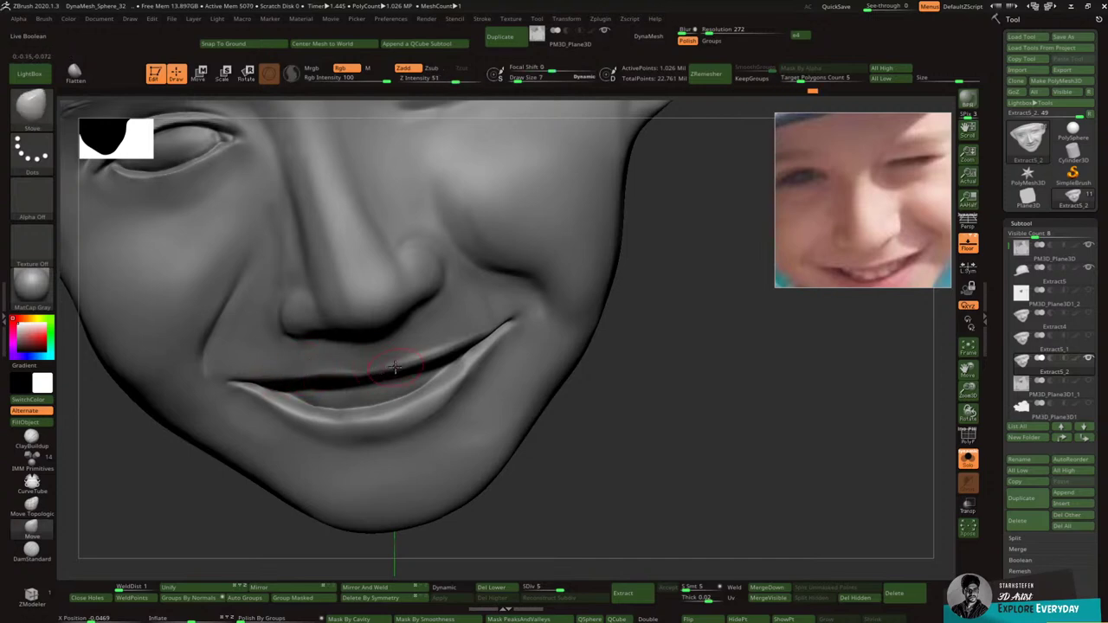
left_click_drag(384, 371, 403, 349, "shift")
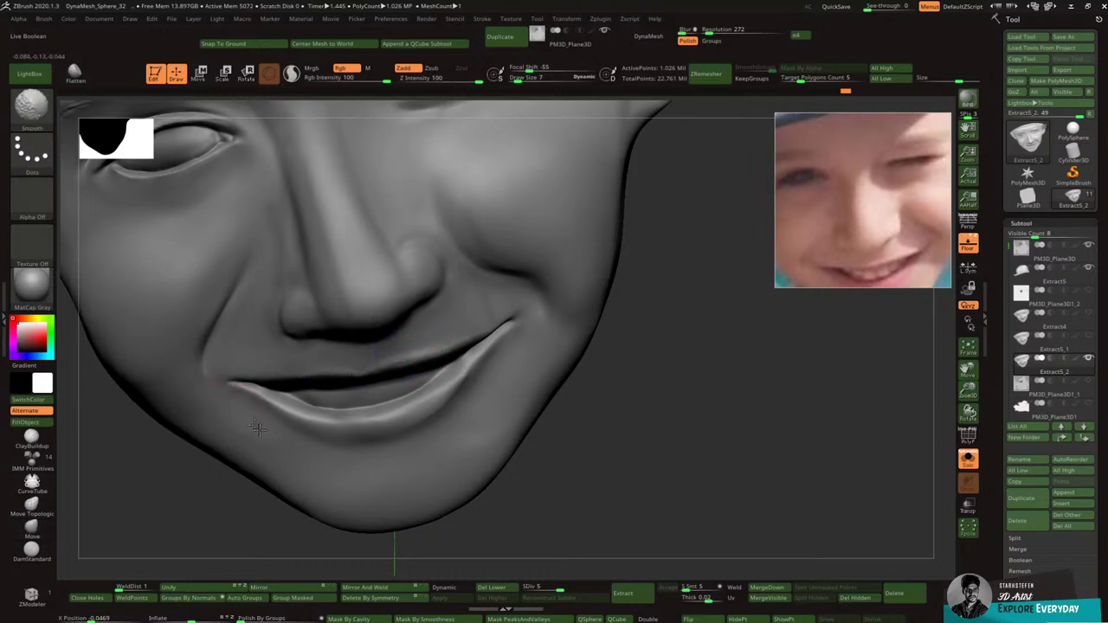
left_click_drag(257, 427, 259, 436, "shift")
mouse_move(200, 499)
left_mouse_down()
mouse_move(206, 474)
mouse_move(199, 503)
mouse_move(233, 505)
mouse_move(218, 487)
left_mouse_up()
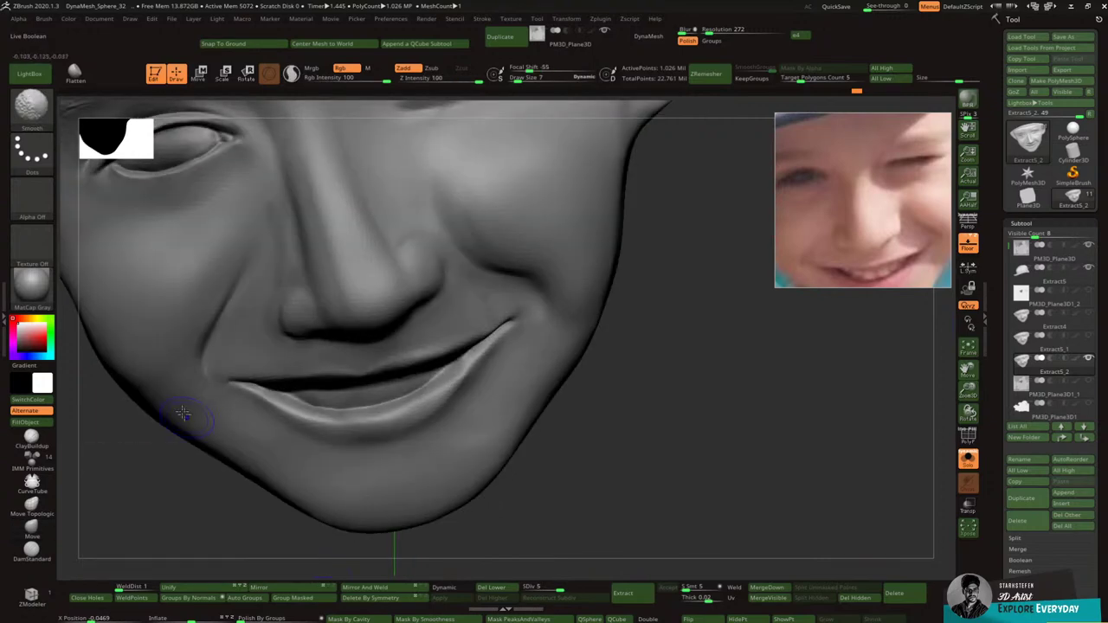
Step: Build up the lower lip's volume with ClayBuildup at draw size 6 and smooth it toward the winking side's corner
left_click(35, 108)
left_click(279, 392)
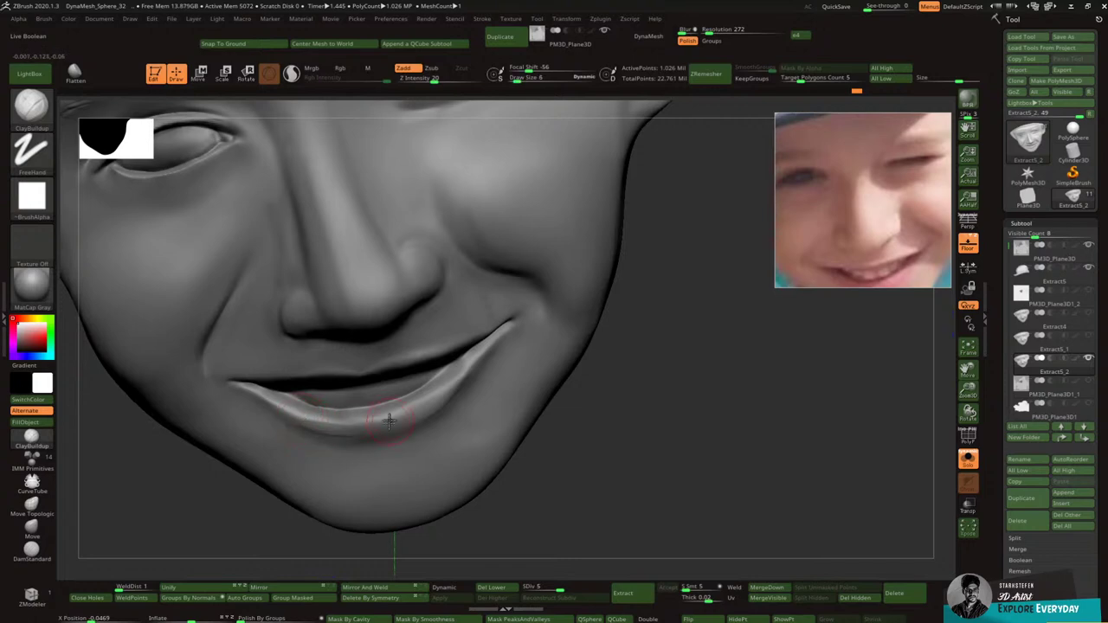
mouse_move(388, 420)
left_mouse_down()
mouse_move(373, 431)
mouse_move(380, 418)
mouse_move(342, 408)
left_mouse_up()
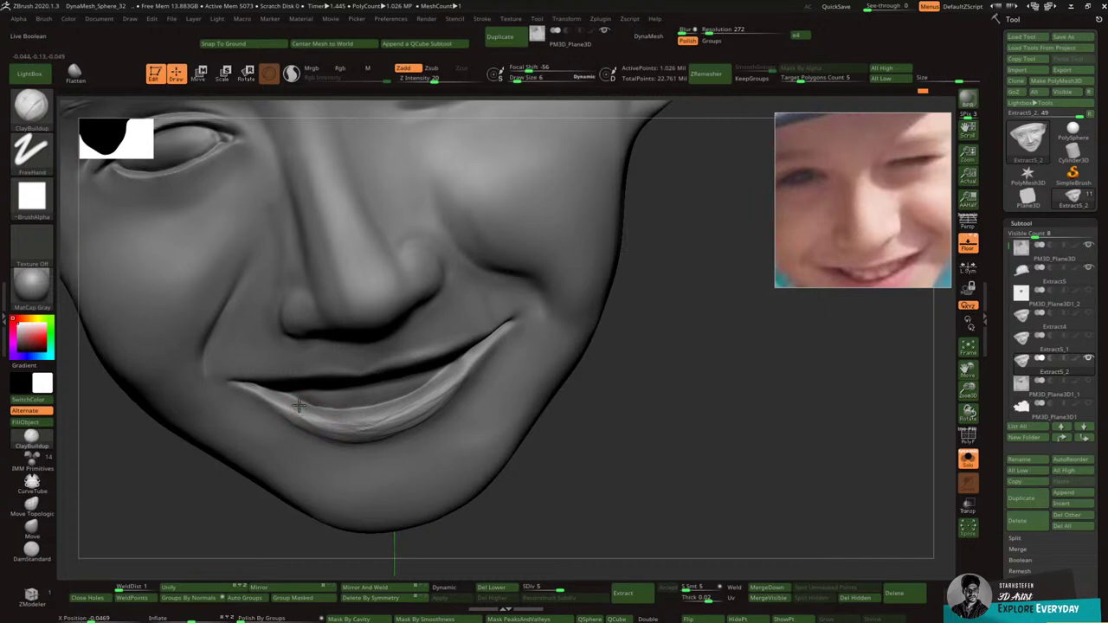
key("shift")
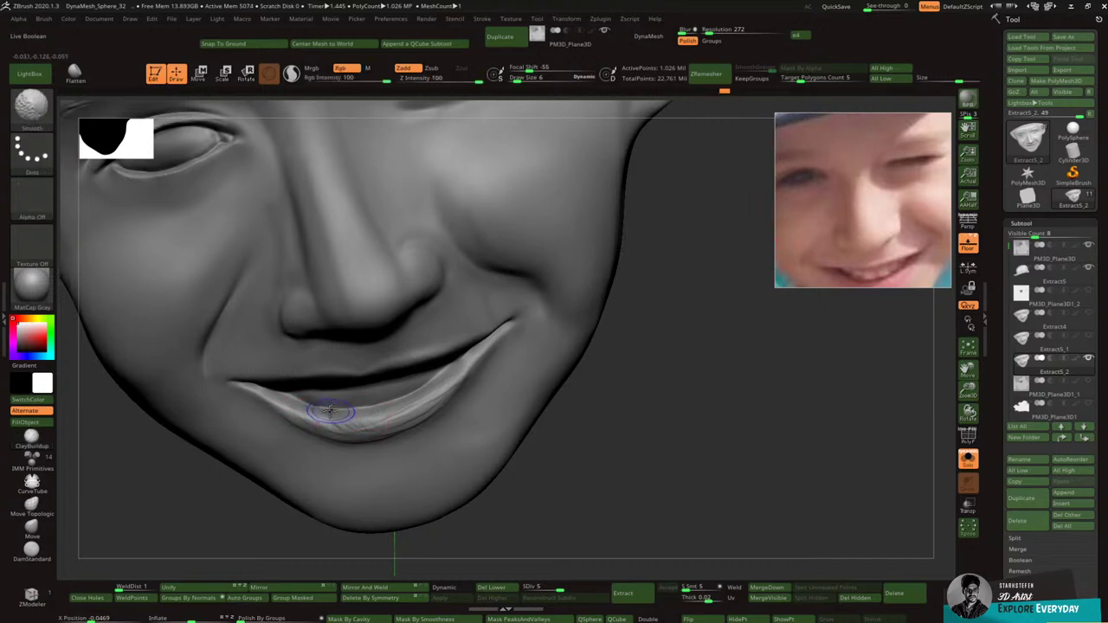
mouse_move(361, 447)
left_mouse_down("shift")
mouse_move(372, 422)
mouse_move(433, 392)
mouse_move(346, 431)
mouse_move(457, 366)
left_mouse_up("shift")
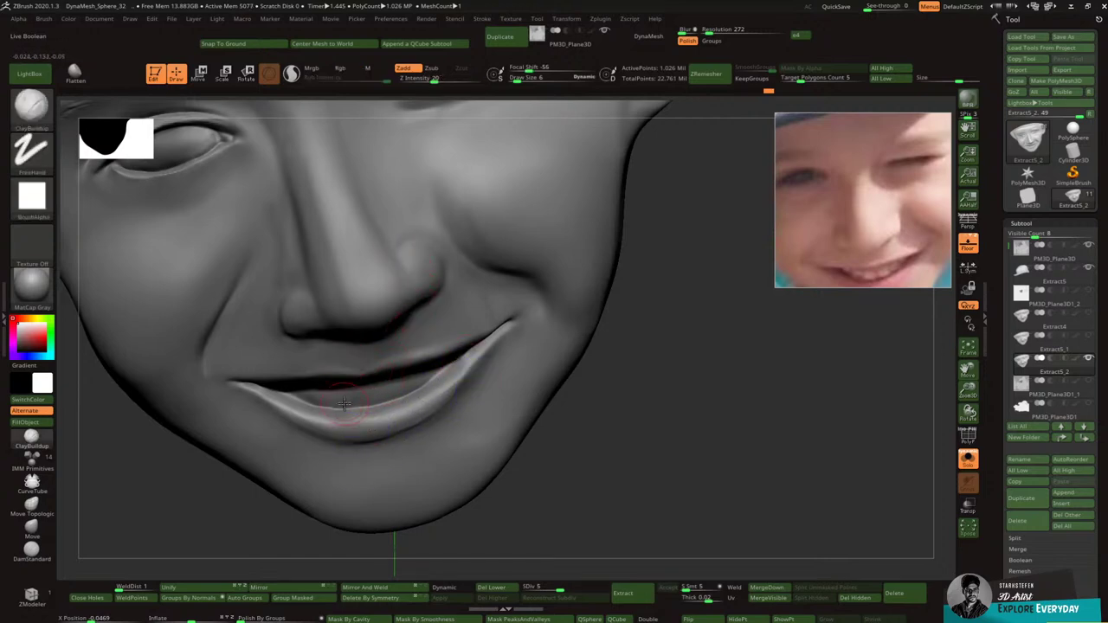
Step: Mask the surface inside the mouth opening between the lips at draw size 2
right_click_drag(327, 411, 346, 344)
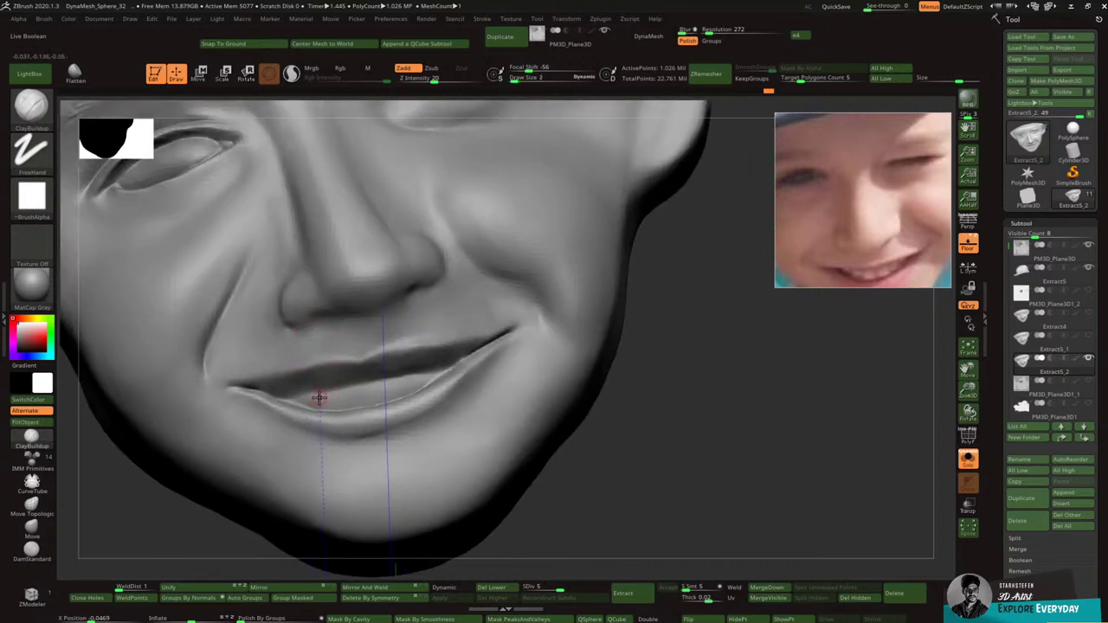
mouse_move(340, 387)
right_mouse_down()
mouse_move(350, 398)
mouse_move(332, 364)
right_mouse_up()
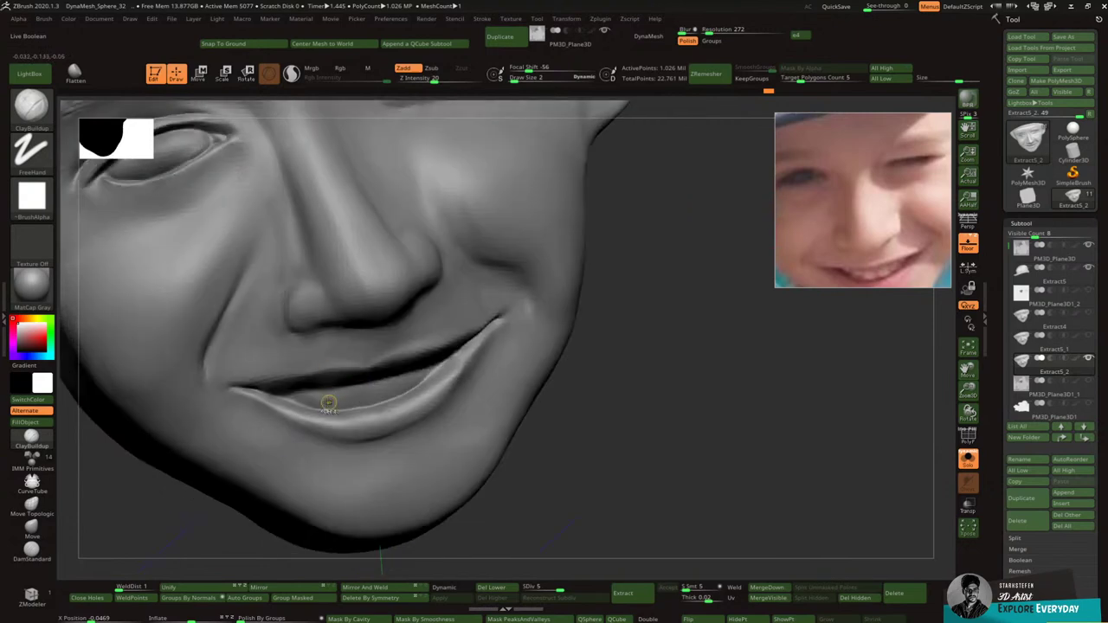
mouse_move(303, 397)
left_mouse_down("ctrl")
mouse_move(392, 381)
mouse_move(477, 347)
left_mouse_up("ctrl")
key("ctrl+z")
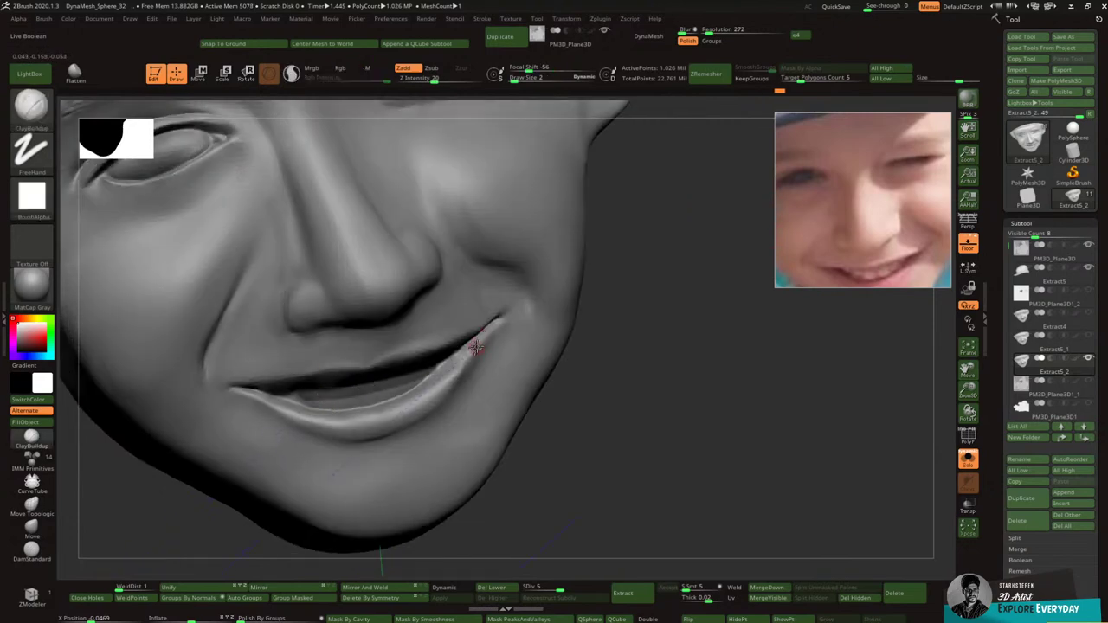
right_click_drag(476, 347, 462, 349)
Step: Extract the masked mouth area with a thickness of 0.00026 and accept it as a new subtool
mouse_move(965, 391)
left_mouse_down()
mouse_move(955, 377)
mouse_move(971, 378)
left_mouse_up()
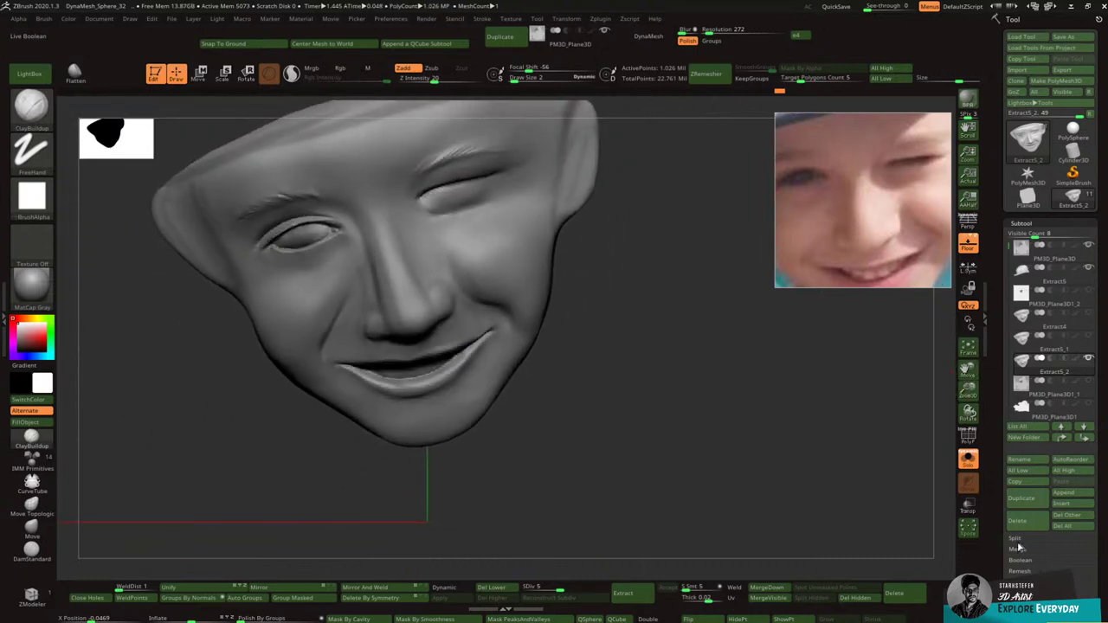
left_click(637, 595)
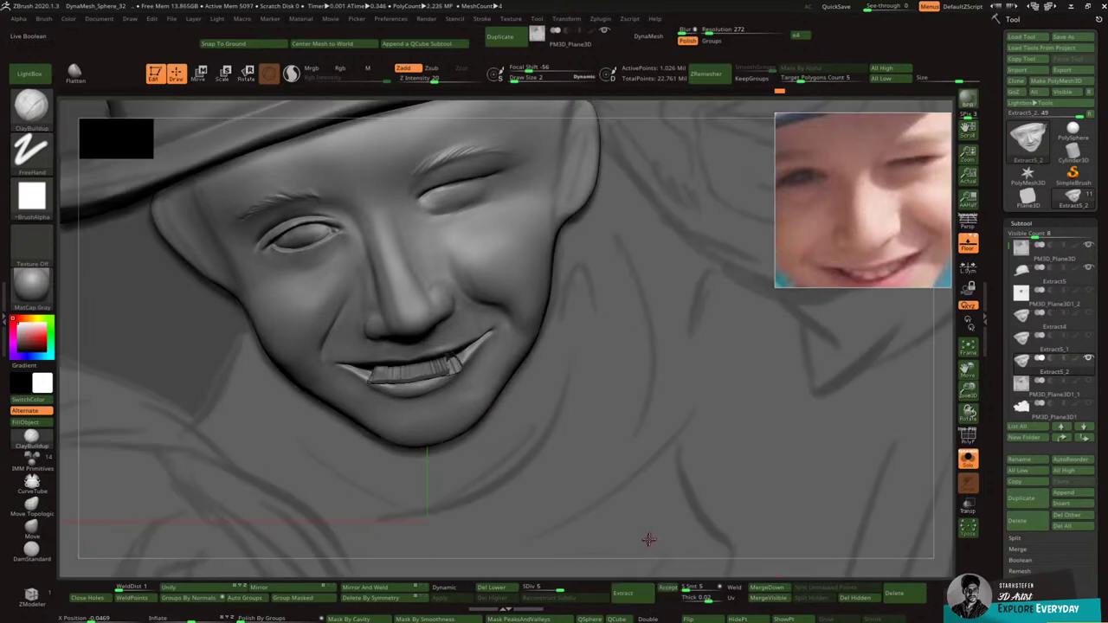
mouse_move(690, 510)
left_mouse_down()
mouse_move(725, 495)
mouse_move(684, 494)
left_mouse_up()
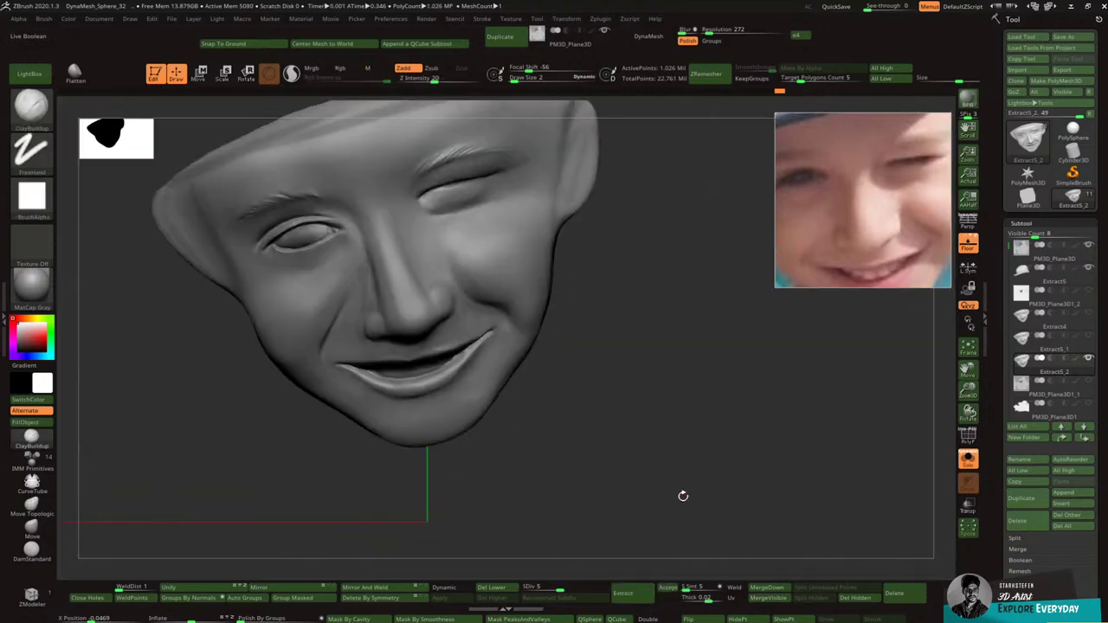
left_click(699, 600)
left_click(636, 598)
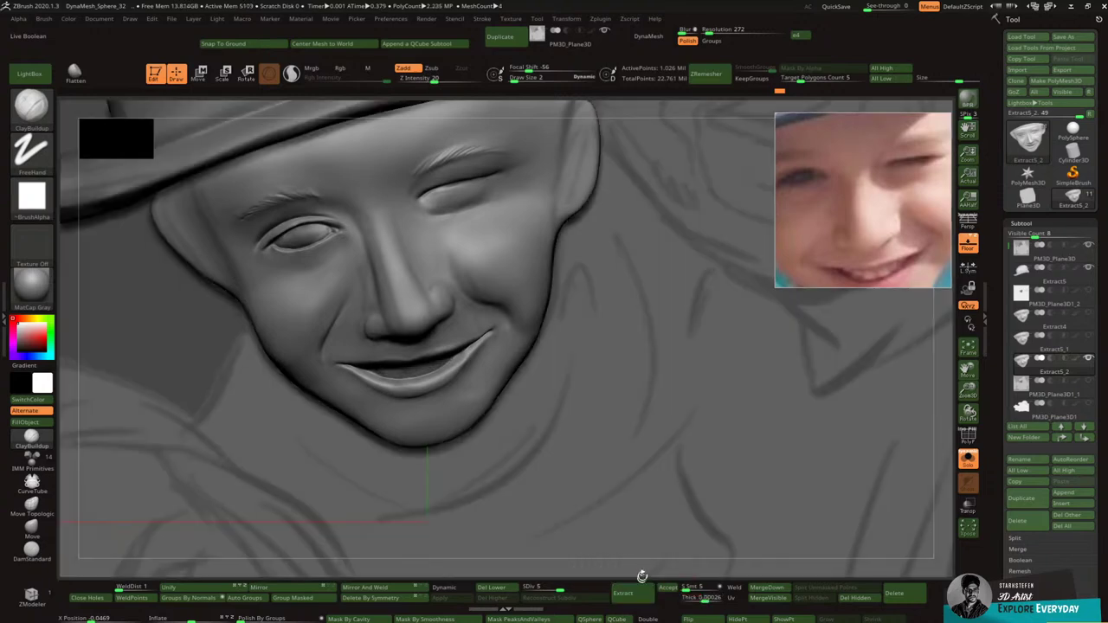
left_click(668, 589)
left_click_drag(651, 512, 705, 470)
Step: Display the extracted strip's polygroups in Solo, isolate one group to inspect it, and restore the full strip
left_click(969, 441)
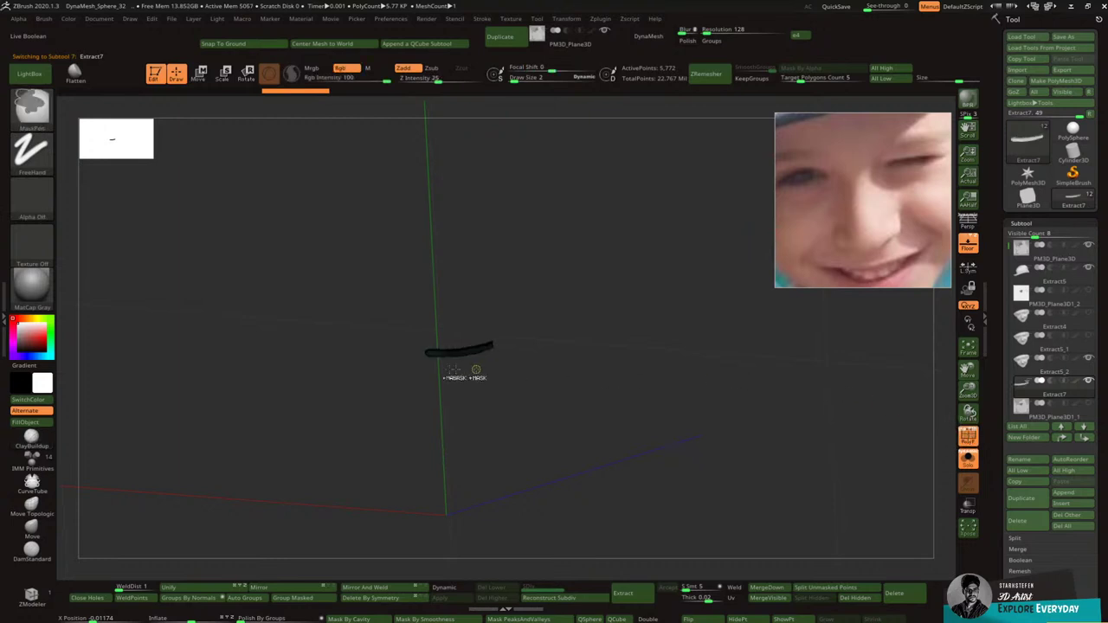
left_click(443, 355, "ctrl+shift")
left_click_drag(506, 381, 544, 376, "shift")
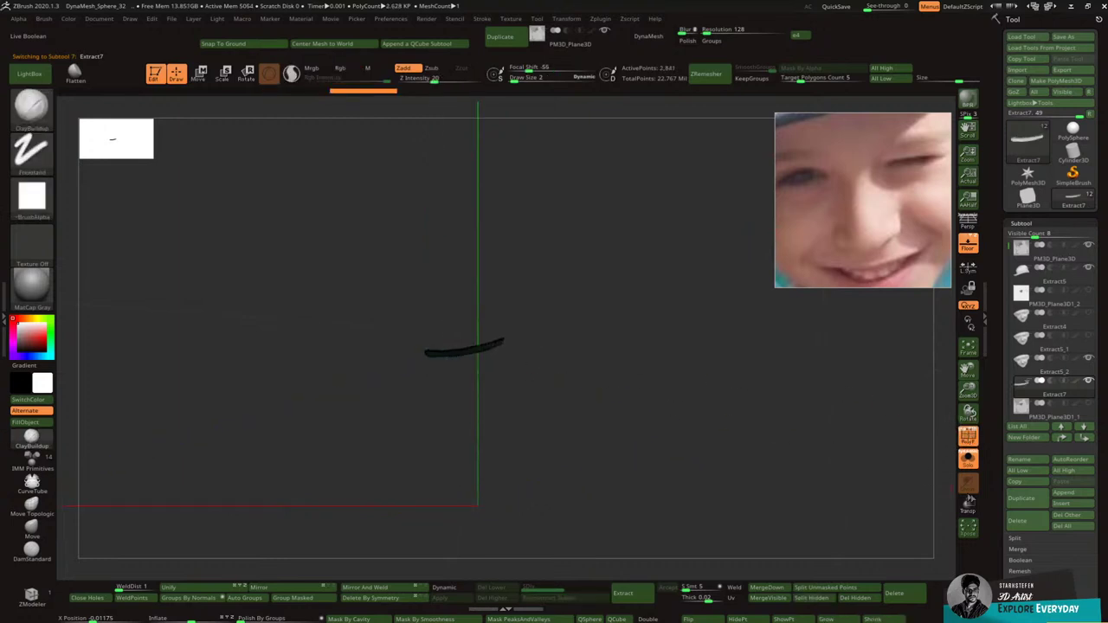
left_click_drag(969, 393, 954, 473)
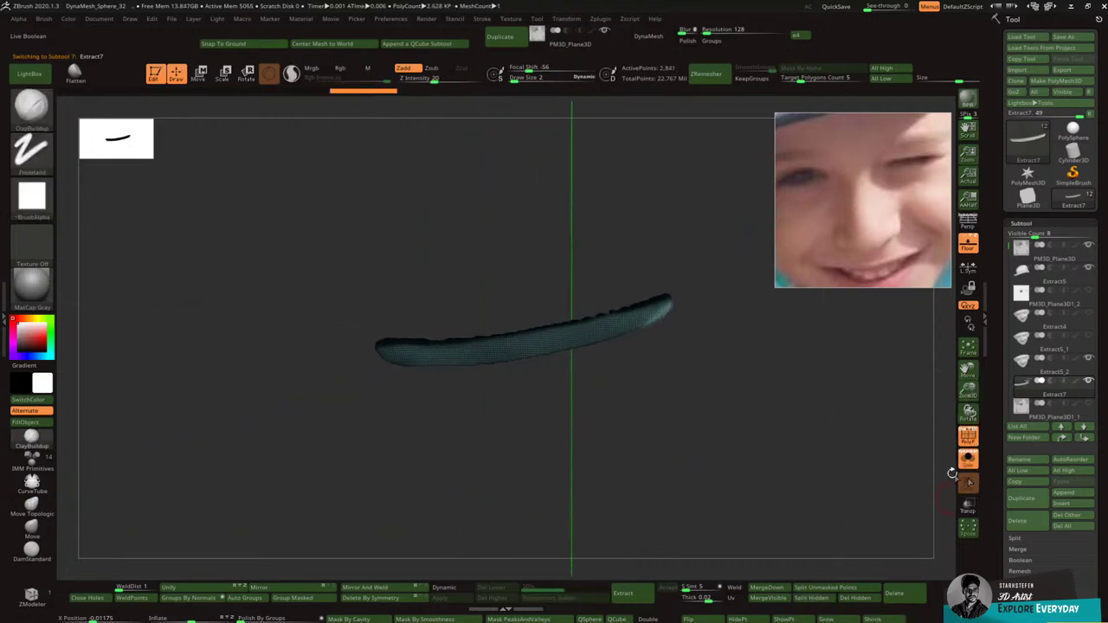
left_click_drag(761, 411, 383, 261)
left_click(736, 329, "ctrl+shift")
left_click(224, 74)
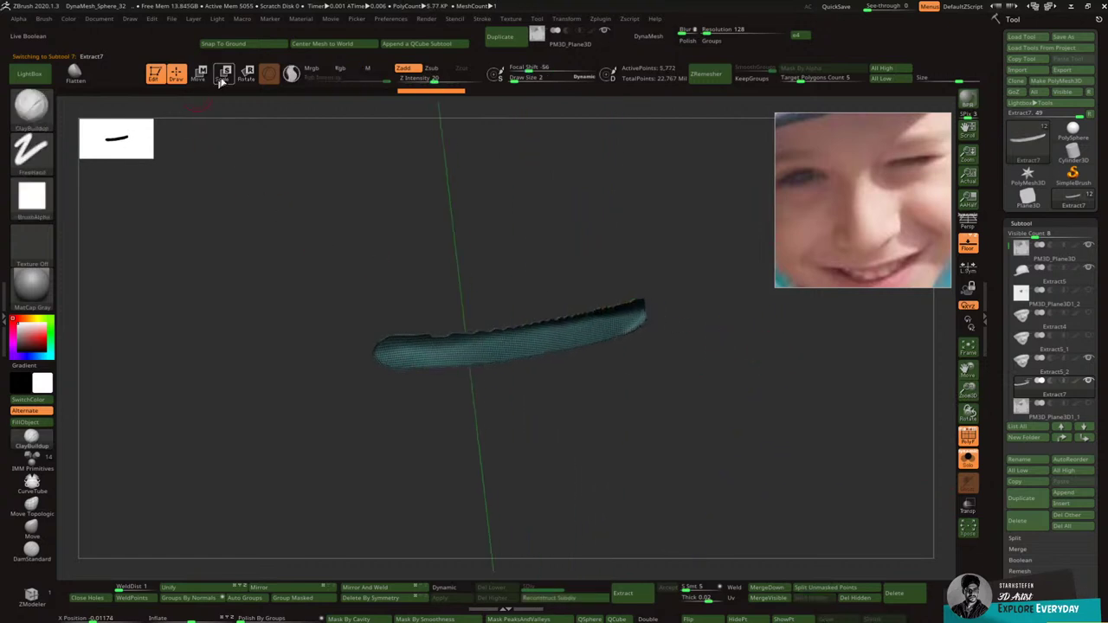
left_click(510, 339)
key("ctrl+z")
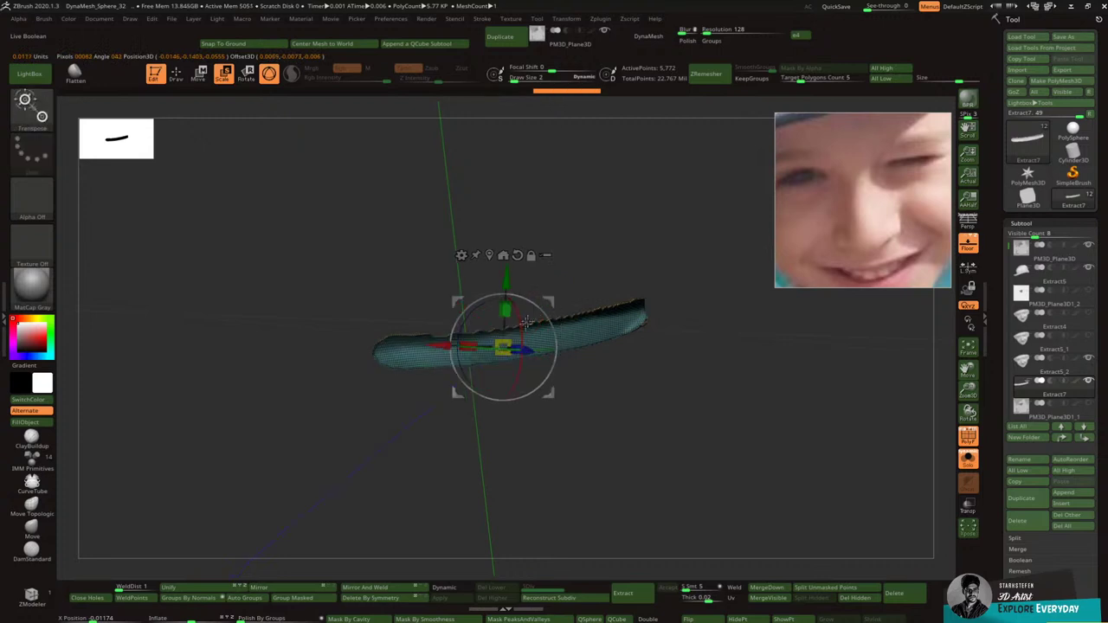
left_click(513, 336)
left_click_drag(513, 336, 523, 334, "ctrl")
key("ctrl+z")
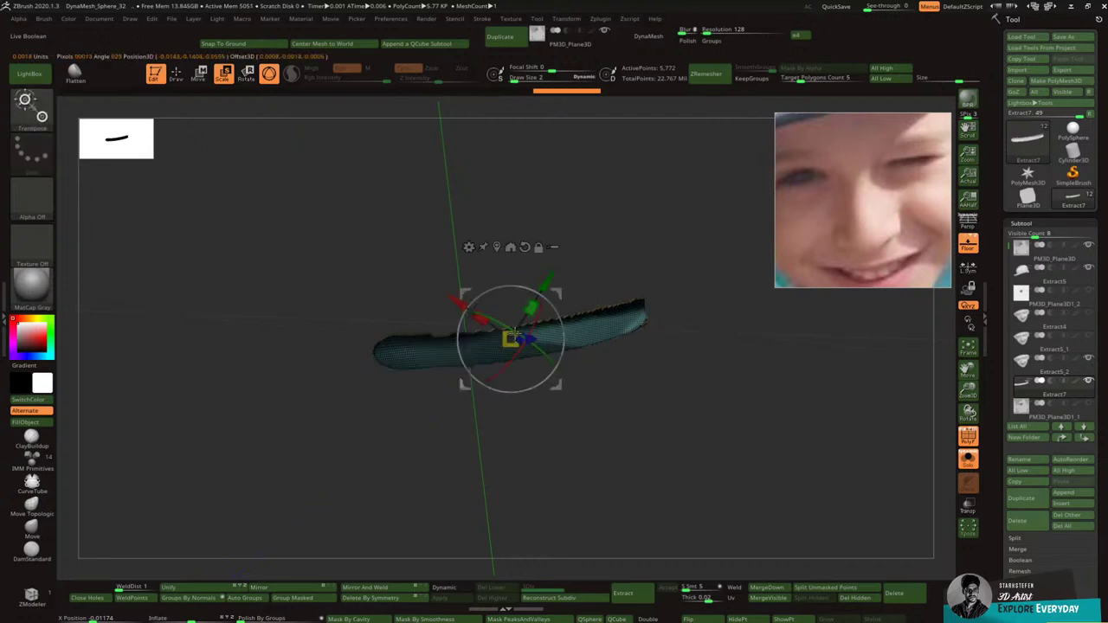
key("ctrl+z")
left_click_drag(582, 257, 579, 298)
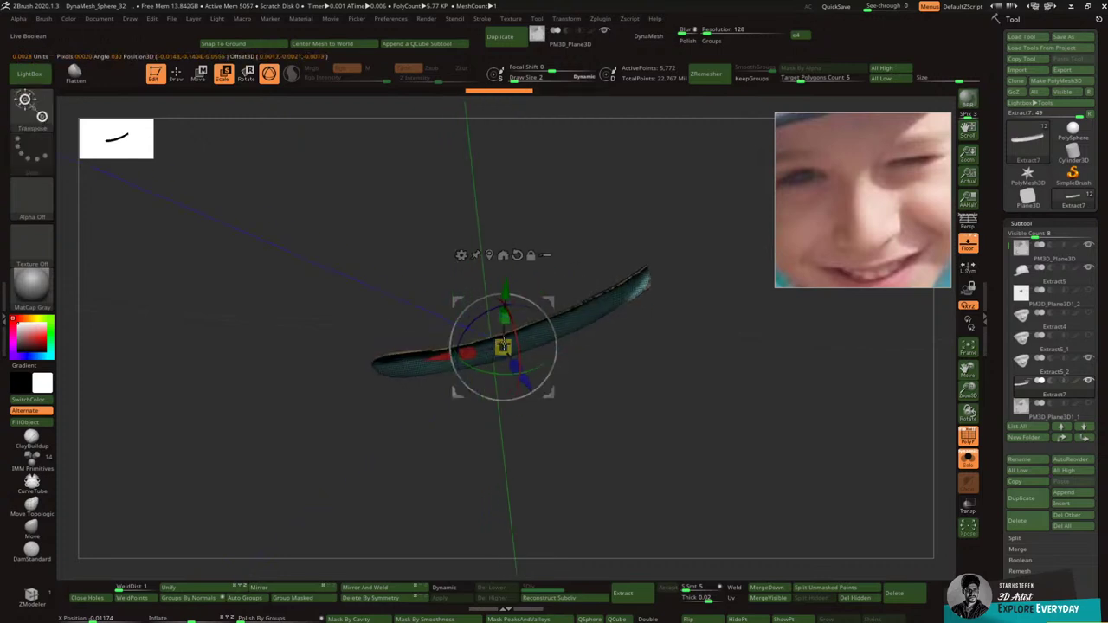
left_click_drag(508, 341, 520, 337, "ctrl")
key("ctrl+z")
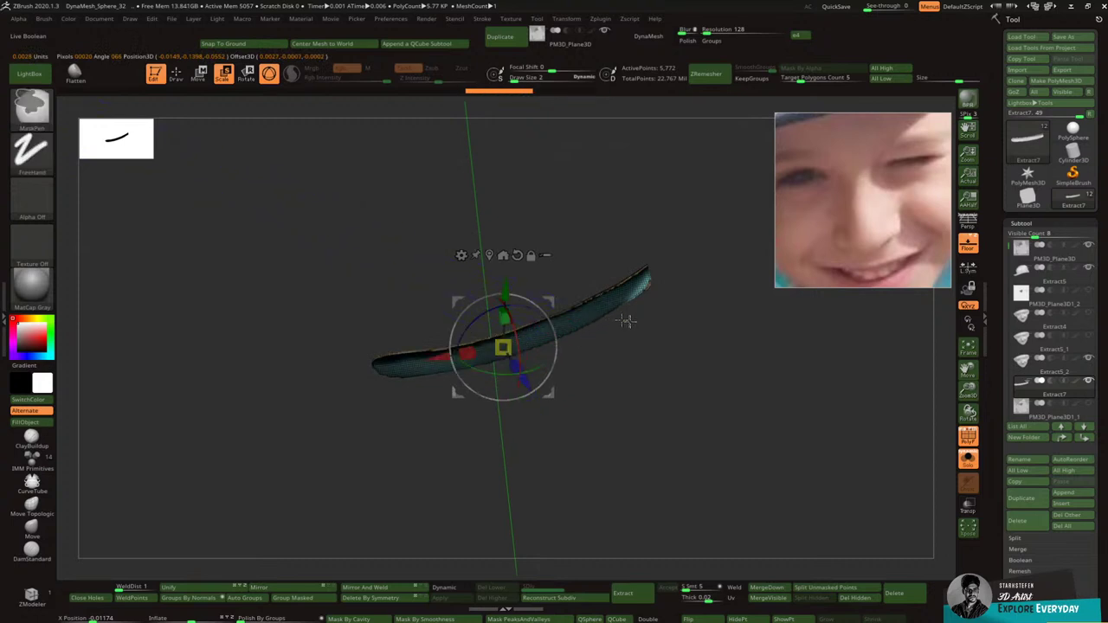
mouse_move(626, 319)
left_mouse_down()
mouse_move(742, 337)
mouse_move(710, 326)
mouse_move(702, 336)
mouse_move(698, 388)
mouse_move(673, 360)
mouse_move(691, 361)
mouse_move(715, 330)
mouse_move(770, 383)
left_mouse_up()
key("q")
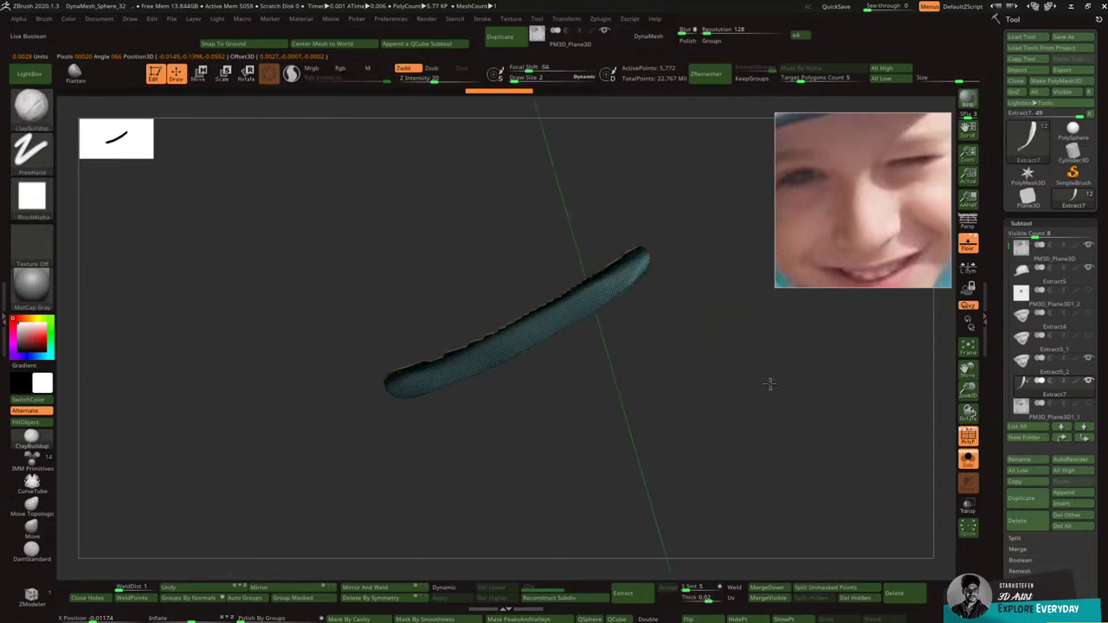
Step: Thicken the extracted mouth strip with Inflate, and turn off its PolyFrame and Solo display
left_click_drag(191, 620, 193, 620)
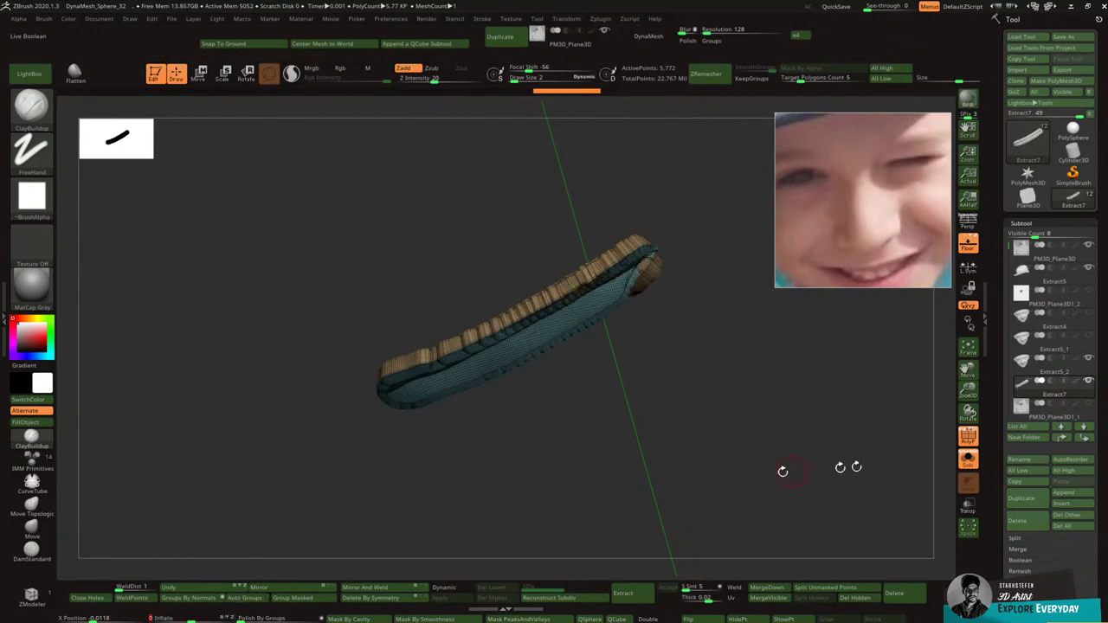
left_click(971, 442)
left_click(969, 459)
left_click_drag(788, 406, 799, 327)
left_click_drag(970, 391, 818, 424)
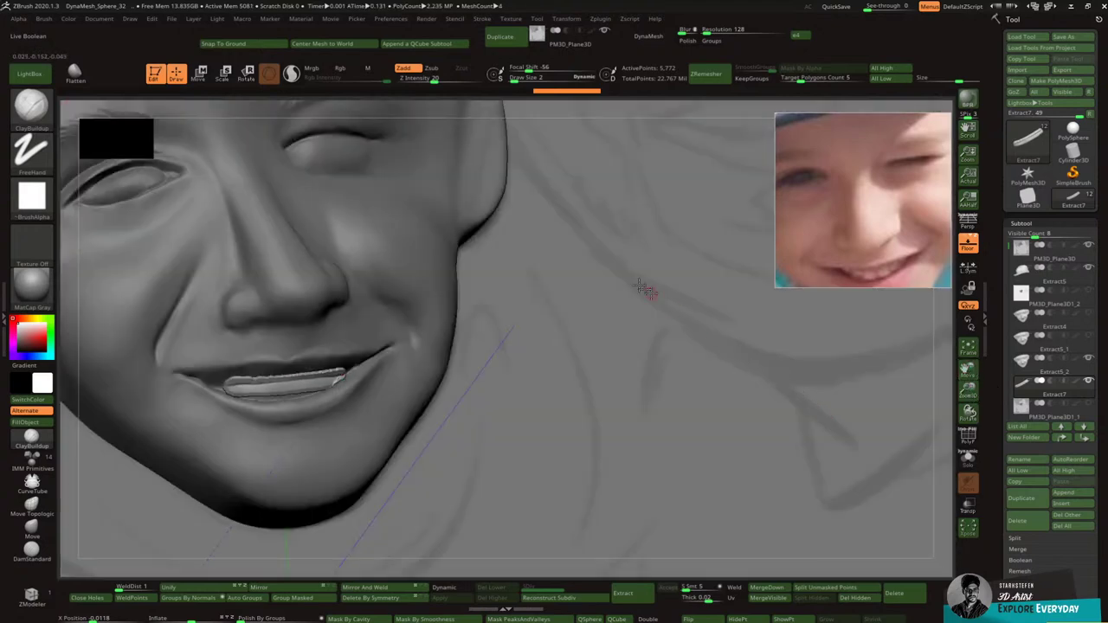
Step: DynaMesh the extracted mouth strip with Polish enabled at a resolution of 392
left_click(688, 40)
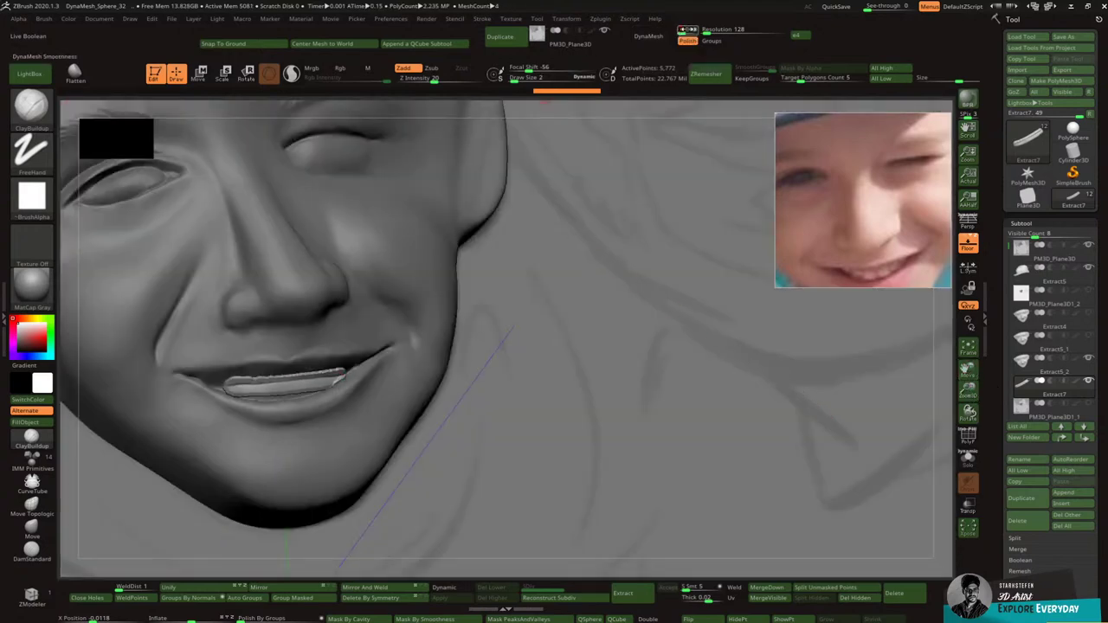
left_click(650, 36)
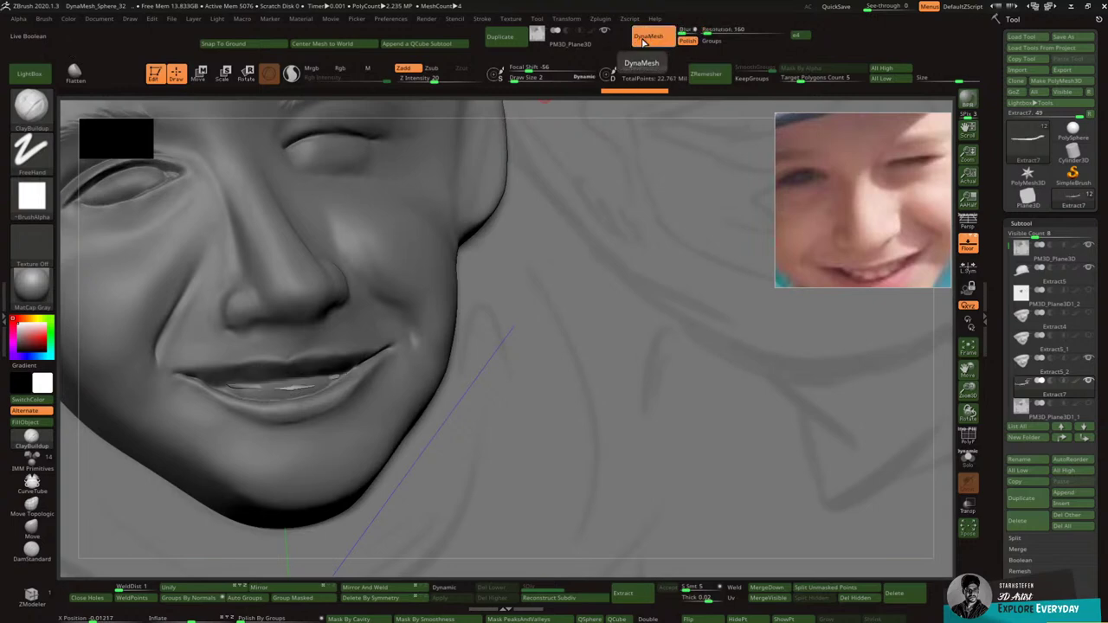
key("ctrl+z")
left_click(707, 29)
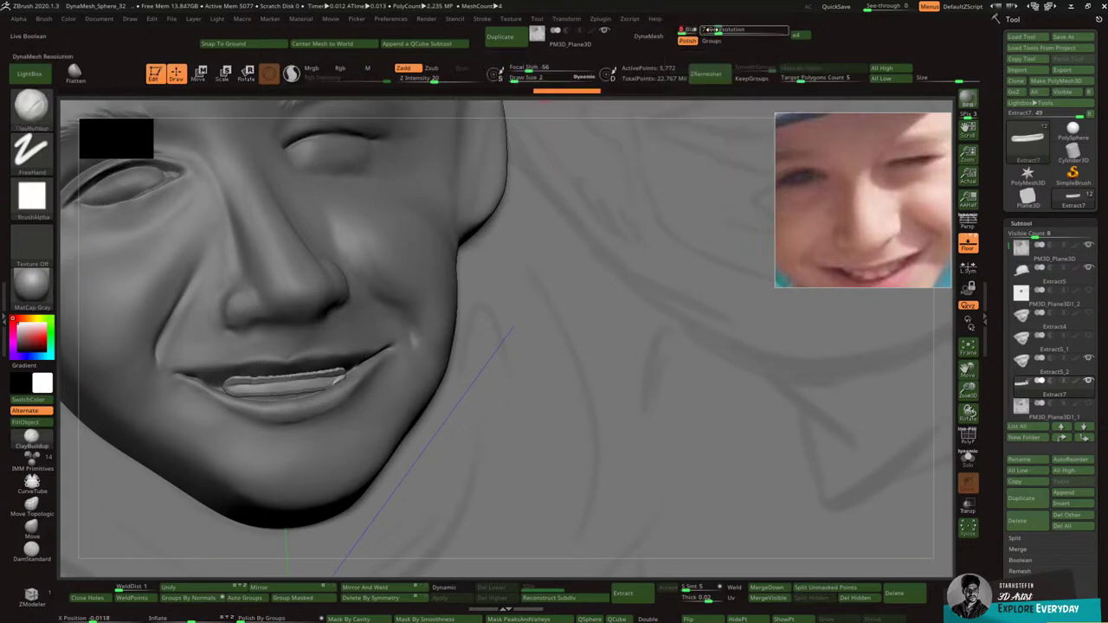
left_click(716, 31)
left_click_drag(714, 32, 719, 31)
left_click(647, 36)
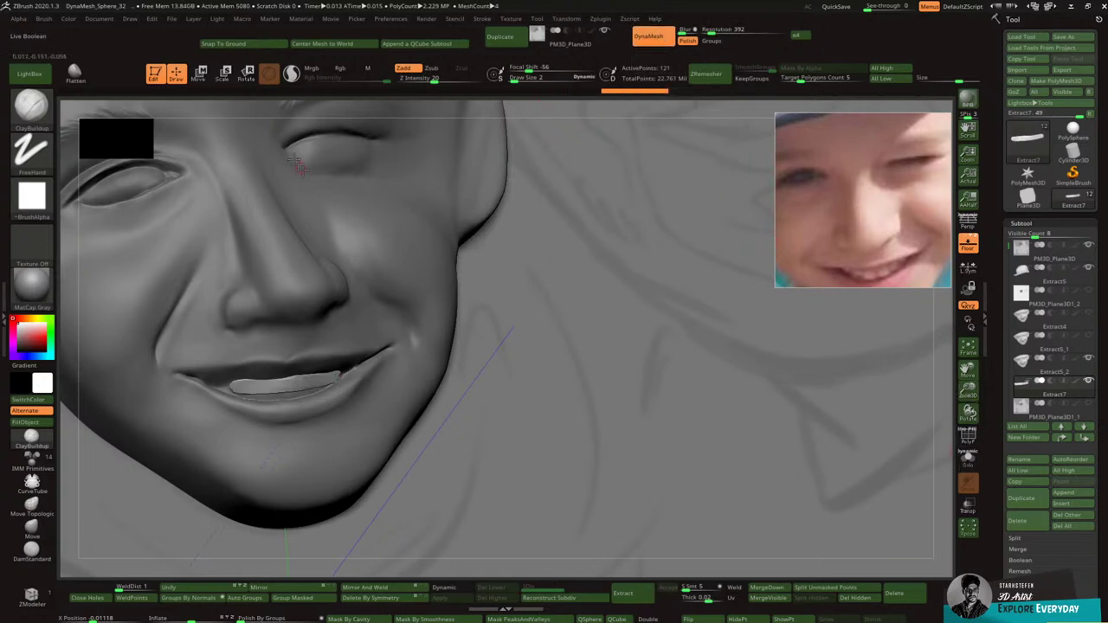
Step: Hide the floor grid and adjust the mouth strip's fit between the lips with the transform gizmo
left_click(226, 76)
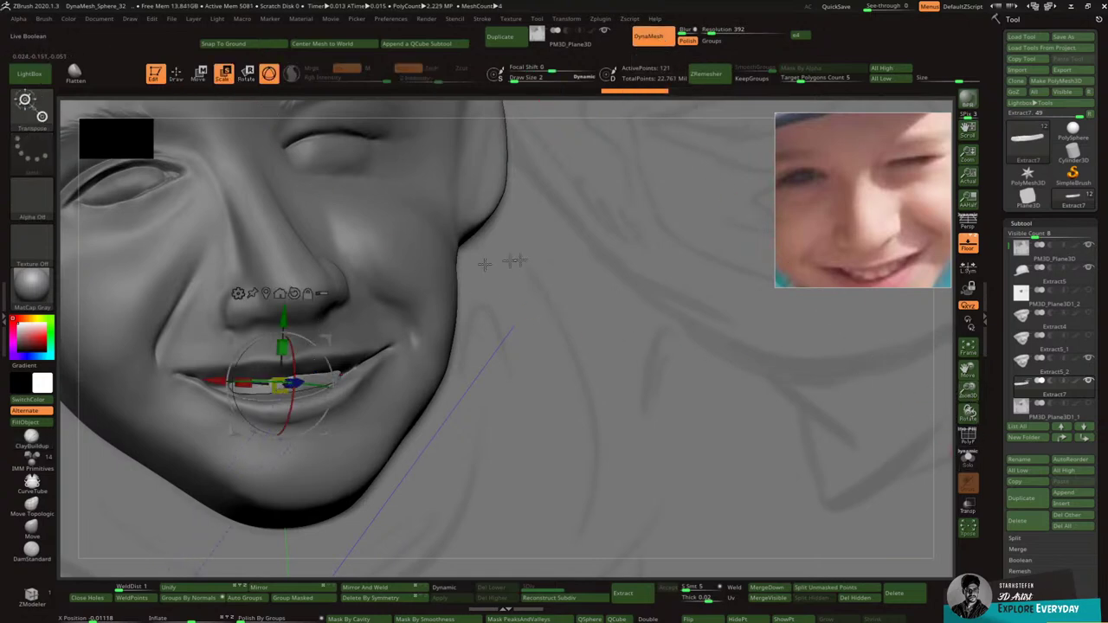
left_click(969, 245)
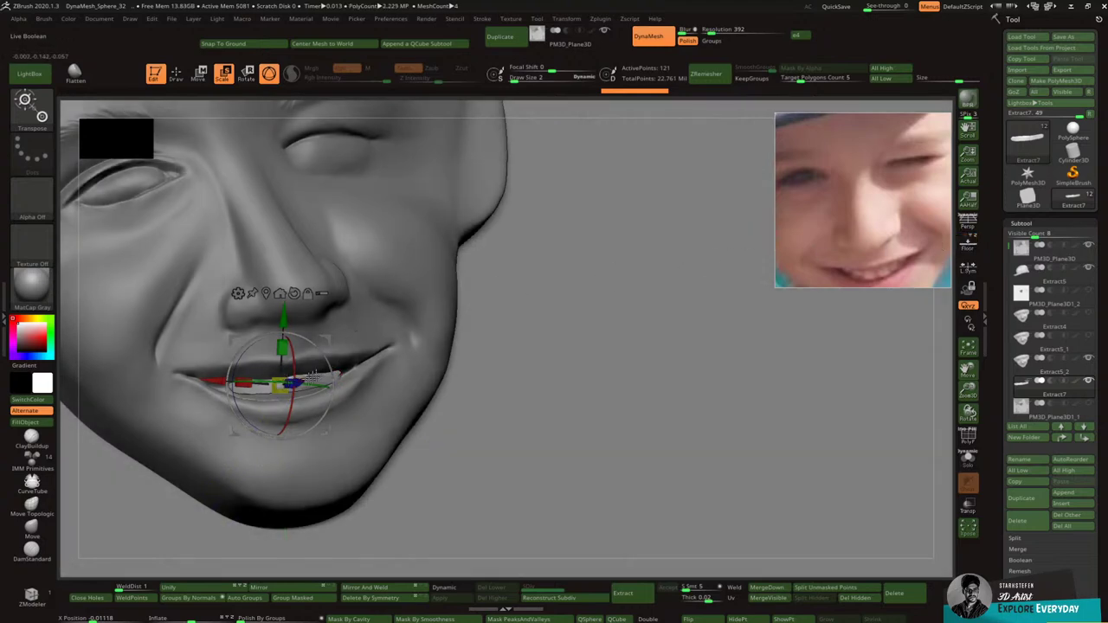
right_click_drag(376, 343, 363, 346)
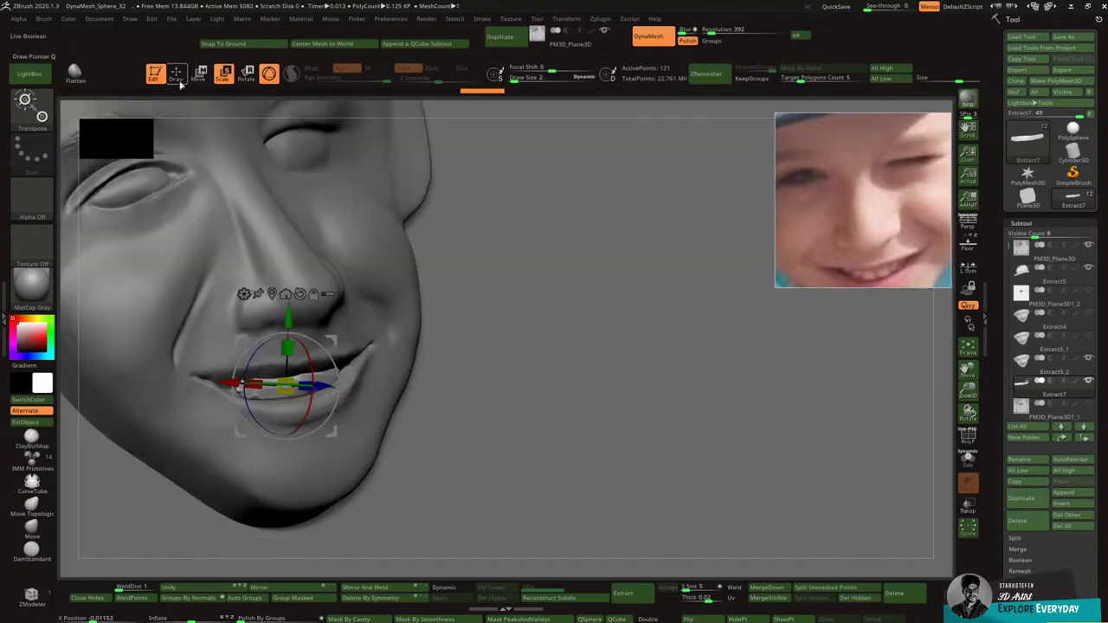
Step: Return to Draw mode and subdivide the mouth strip twice to subdivision level 3
key("q")
key("ctrl")
key("ctrl+d")
key("ctrl+d")
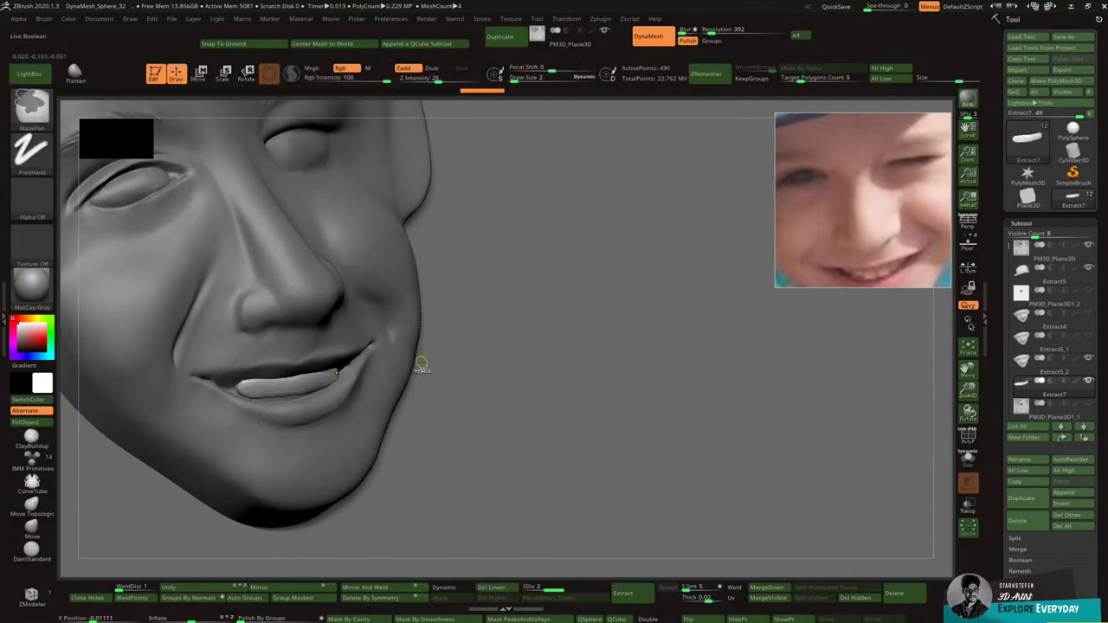
left_click_drag(421, 378, 421, 387)
left_click(409, 386, "ctrl+shift")
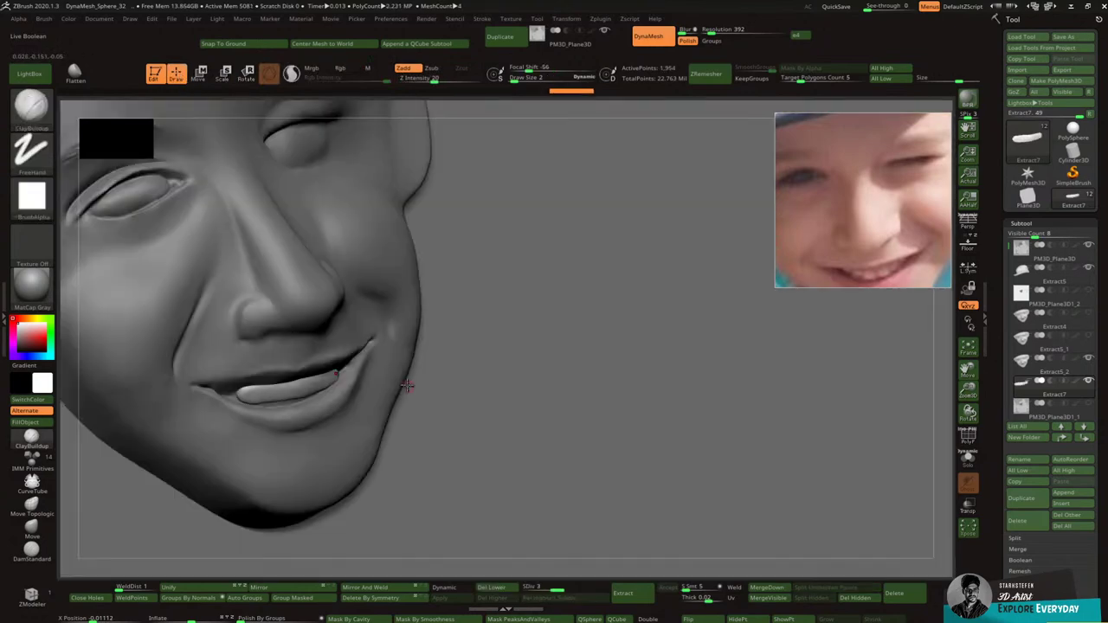
Step: Reshape the ends and upper edge of the teeth strip with the Move brush to fill the mouth opening
left_click(31, 107)
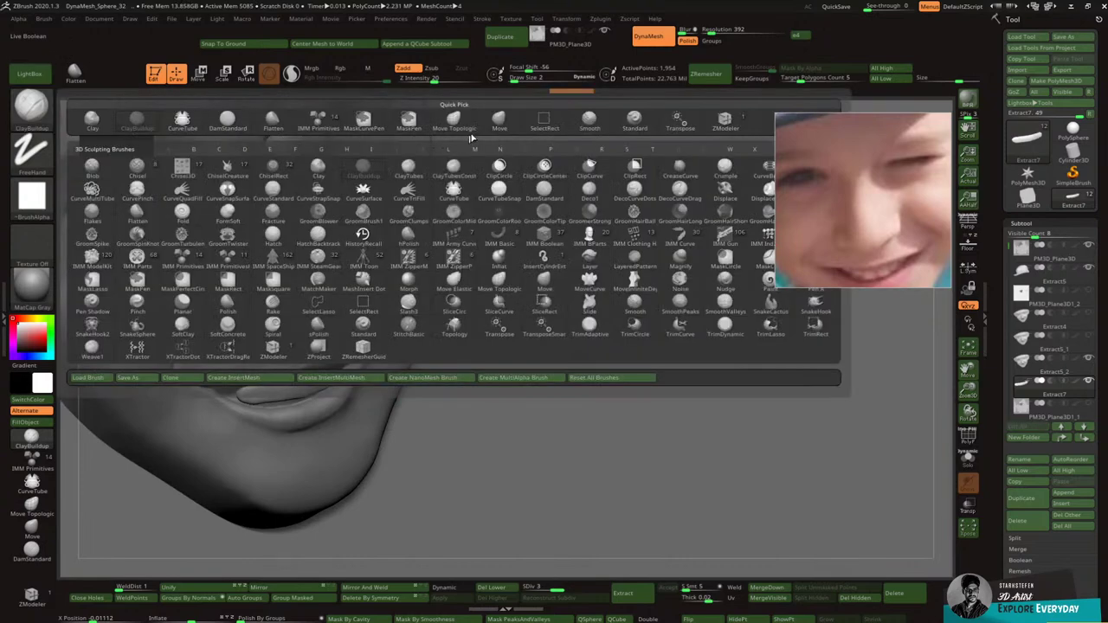
left_click(472, 131)
right_click_drag(368, 231, 379, 221)
key("space")
left_click(374, 224)
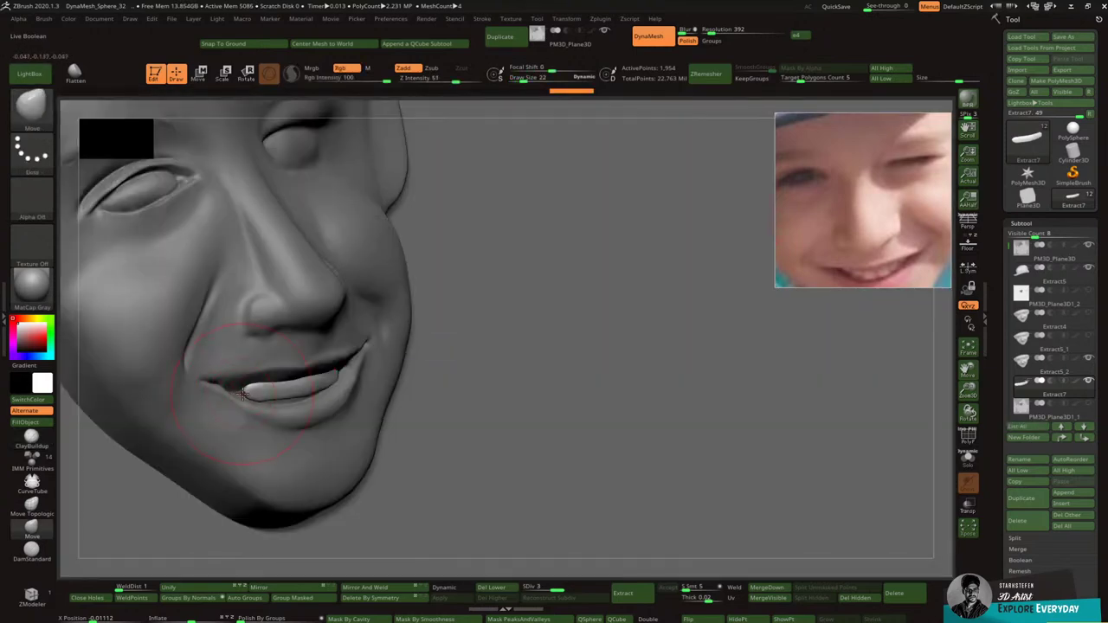
right_click_drag(252, 386, 252, 388)
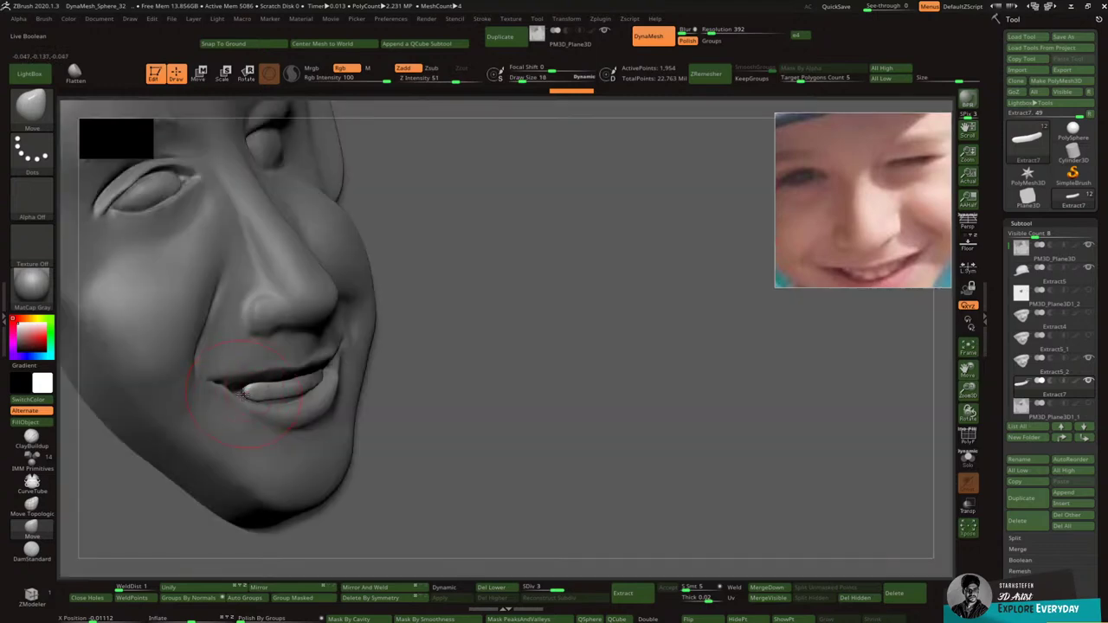
left_click_drag(225, 391, 230, 389)
right_click_drag(215, 391, 206, 384)
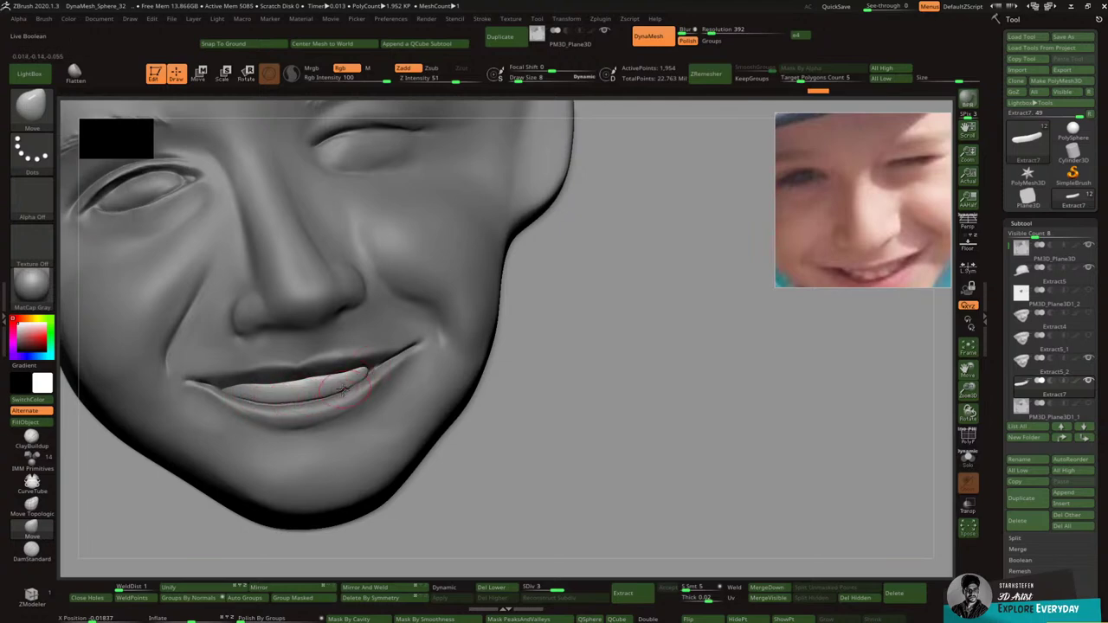
left_click_drag(291, 379, 293, 372)
left_click_drag(367, 373, 356, 370)
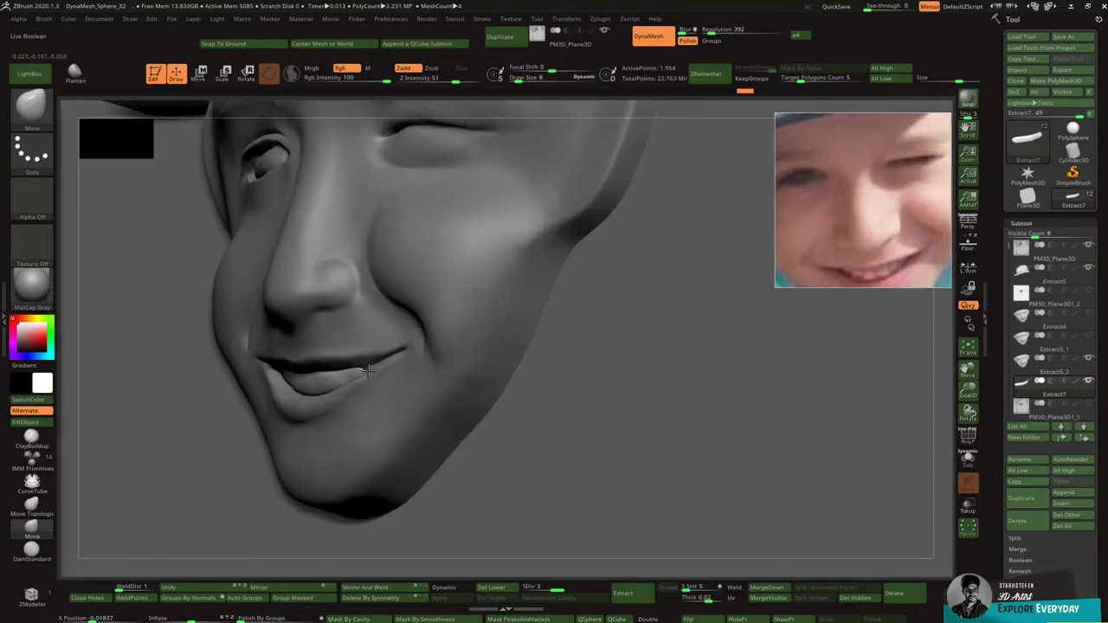
Step: Rotate the teeth strip with the gizmo to follow the slant of the smile, checking it in isolation
right_click_drag(387, 359, 419, 361)
right_click_drag(356, 329, 415, 277)
left_click(247, 75)
right_click_drag(410, 332, 433, 345)
left_click_drag(422, 368, 418, 349)
right_click_drag(438, 339, 388, 343)
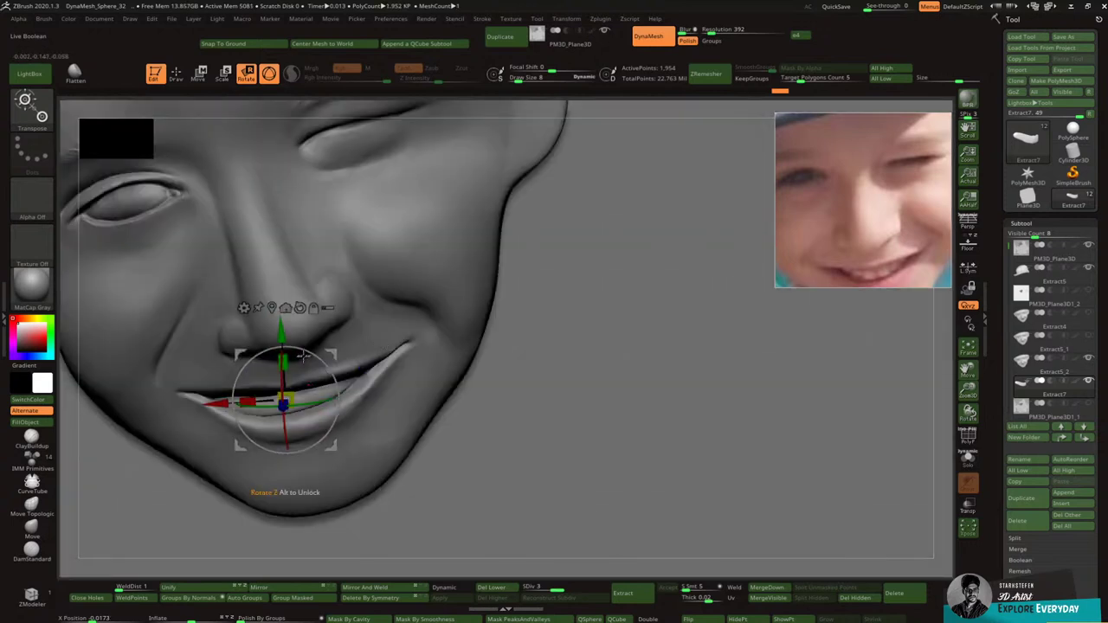
mouse_move(330, 371)
left_mouse_down()
mouse_move(355, 336)
mouse_move(338, 382)
left_mouse_up()
key("shift+s")
key("shift+s")
Step: Shift the teeth strip along its Z axis with the gizmo to adjust its depth behind the lips
right_click_drag(349, 346, 377, 332)
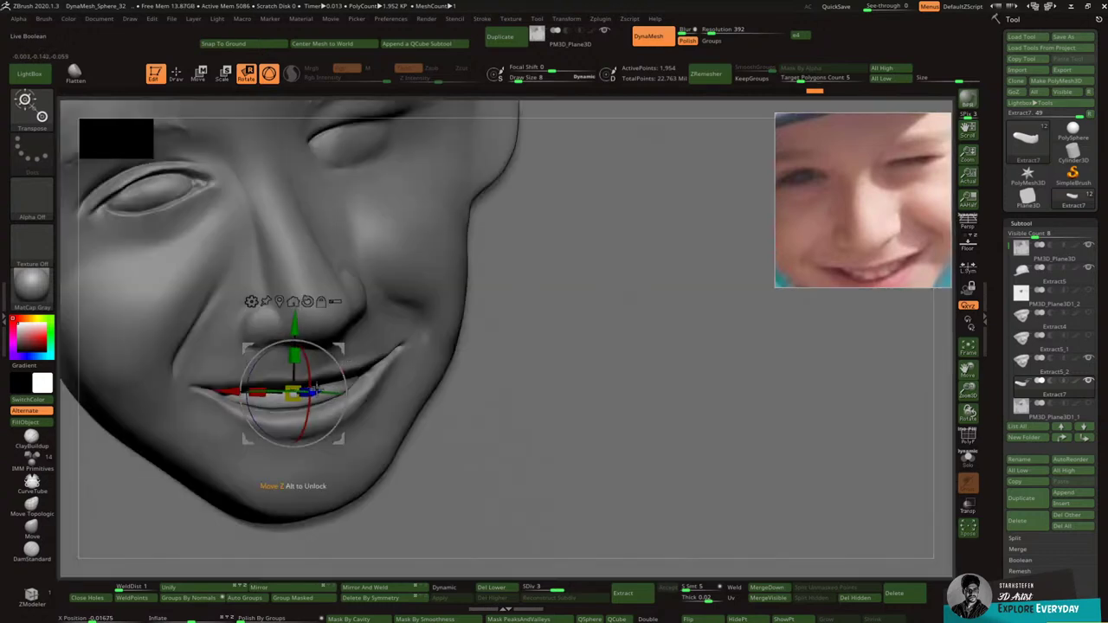
left_click_drag(315, 393, 320, 392)
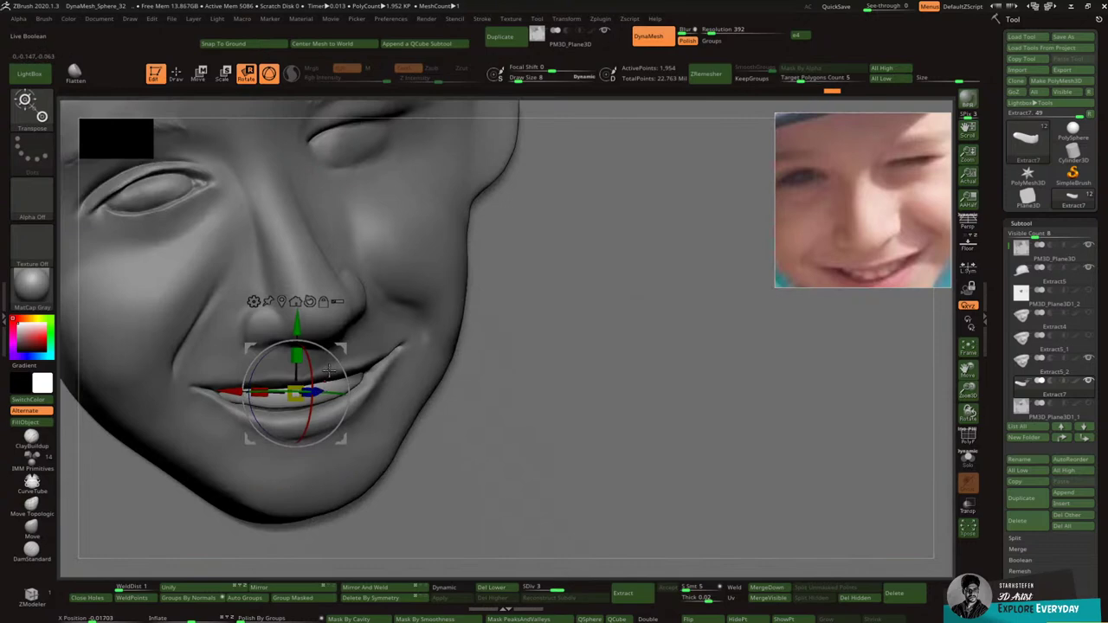
key("shift+s")
key("shift+s")
Step: Refine the teeth strip's curve against the lips with the Move brush at draw size 9, comparing it in isolation
key("q")
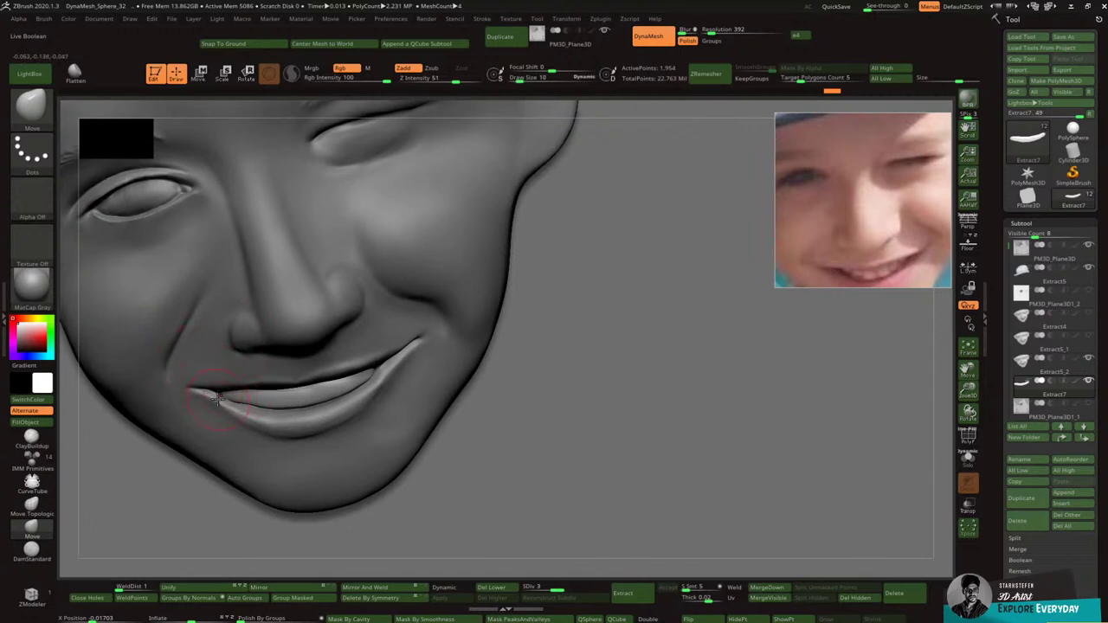
key("shift+s")
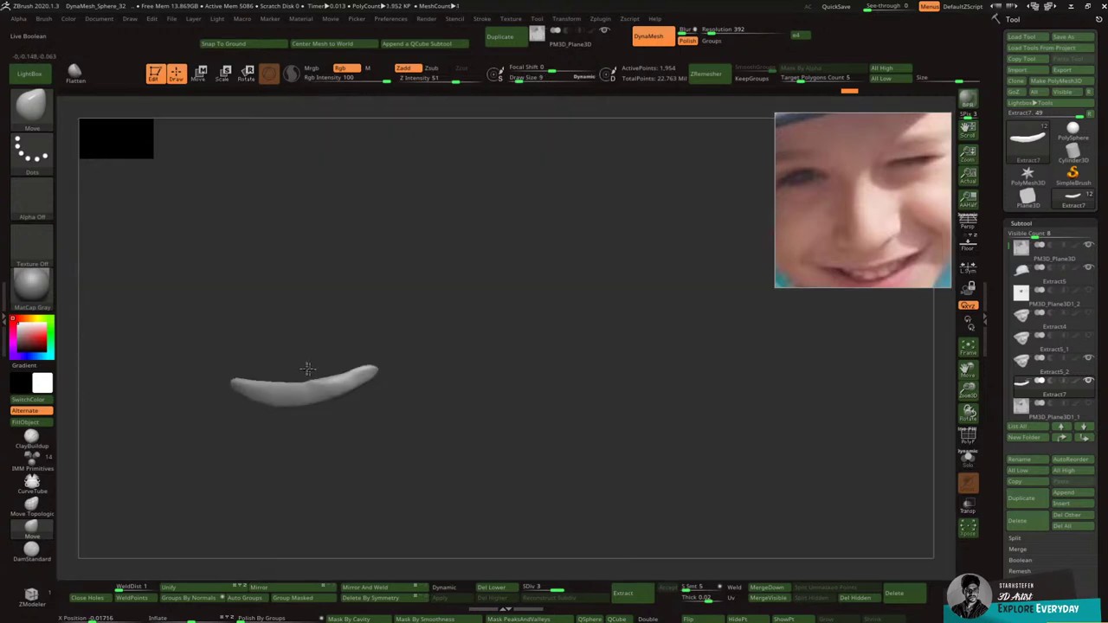
key("shift+s")
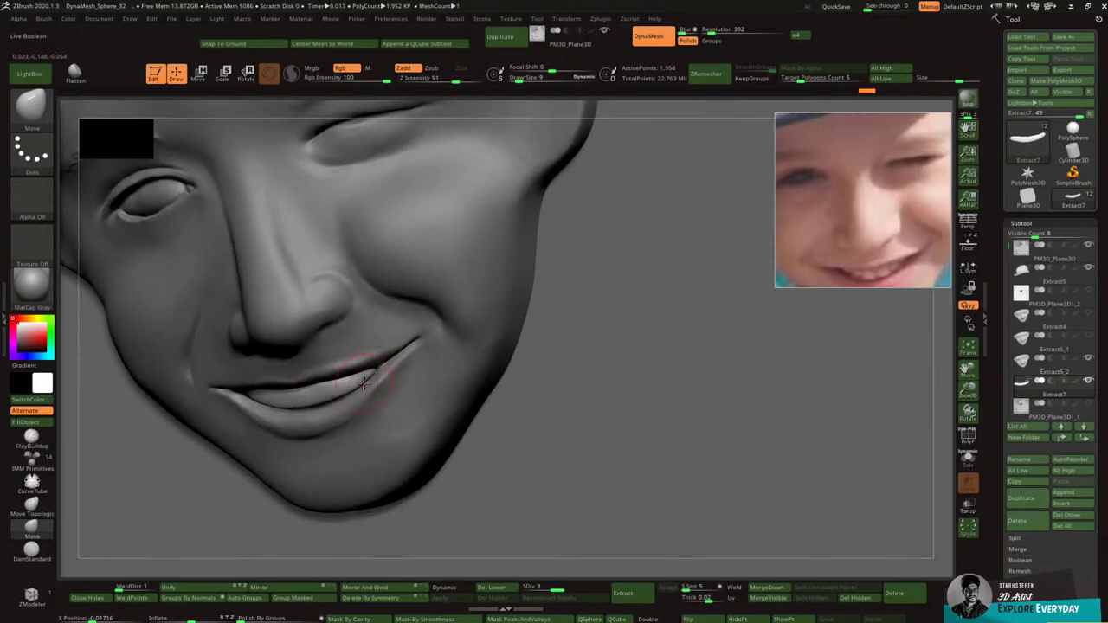
key("shift+s")
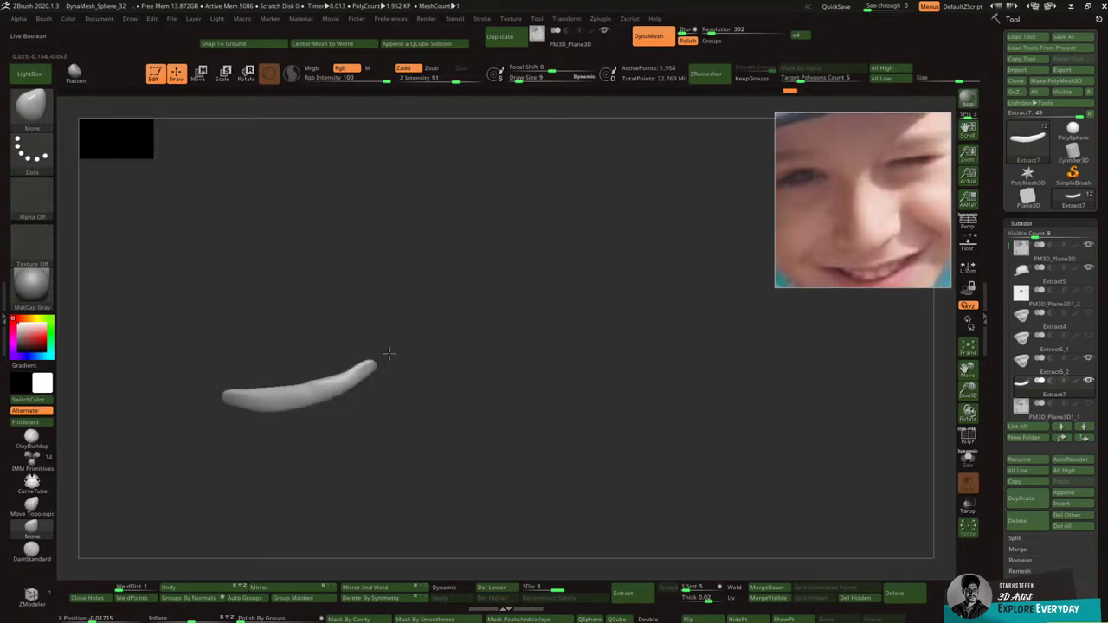
key("shift+s")
mouse_move(329, 400)
left_mouse_down()
mouse_move(316, 398)
mouse_move(352, 370)
left_mouse_up()
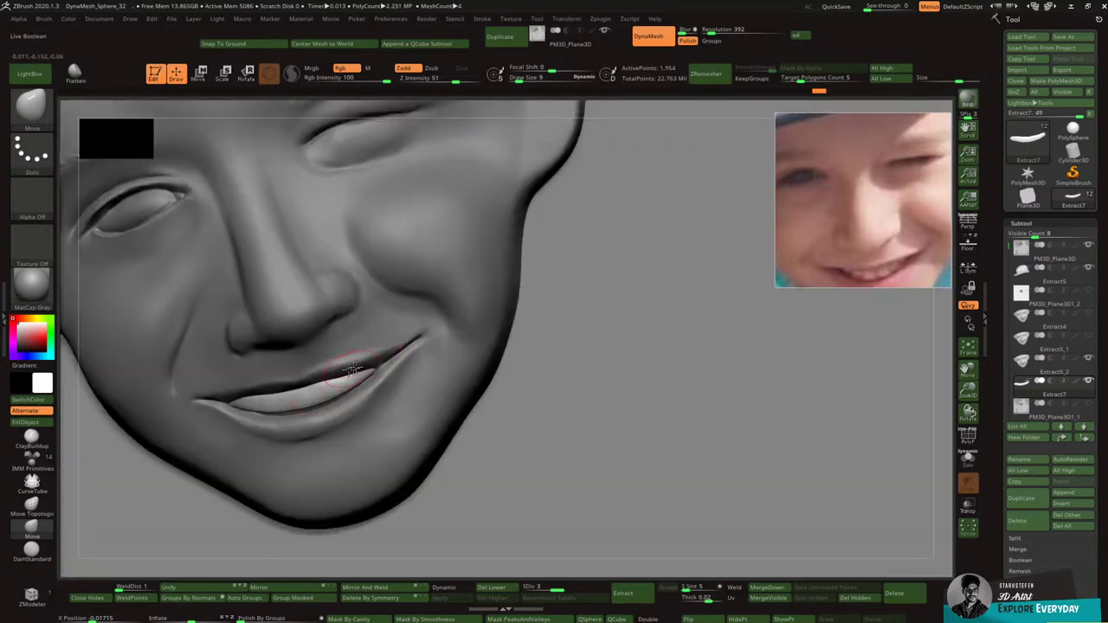
right_click_drag(352, 370, 376, 341)
Step: Check the teeth strip's wireframe and ZRemesh it with a target polygon count of 0.14721
left_click(974, 445)
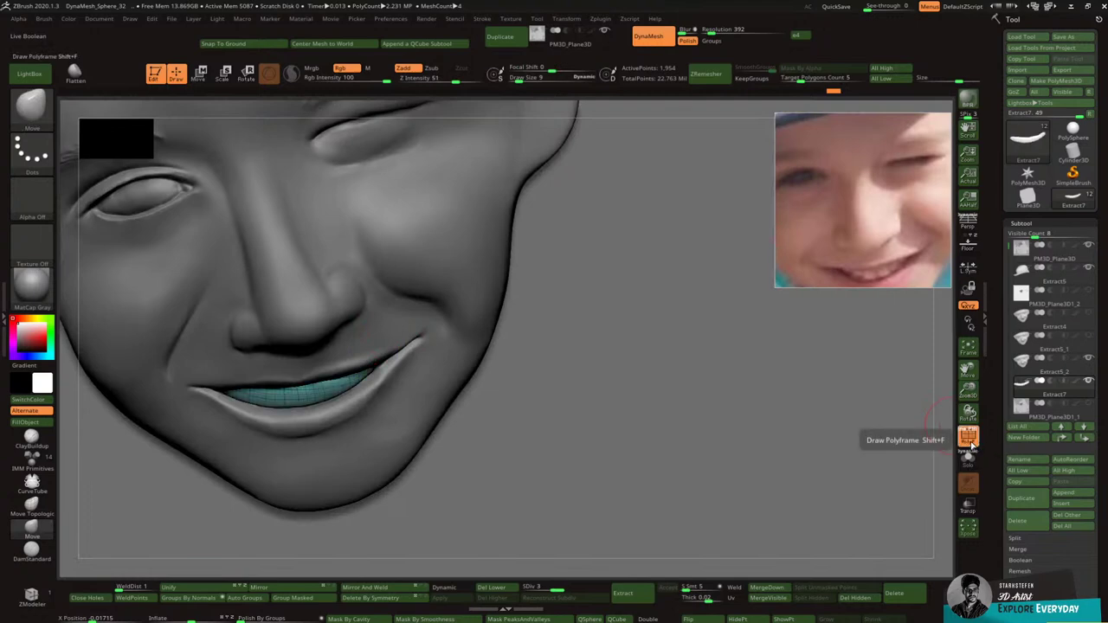
left_click(974, 444)
left_click_drag(1004, 548, 1004, 425)
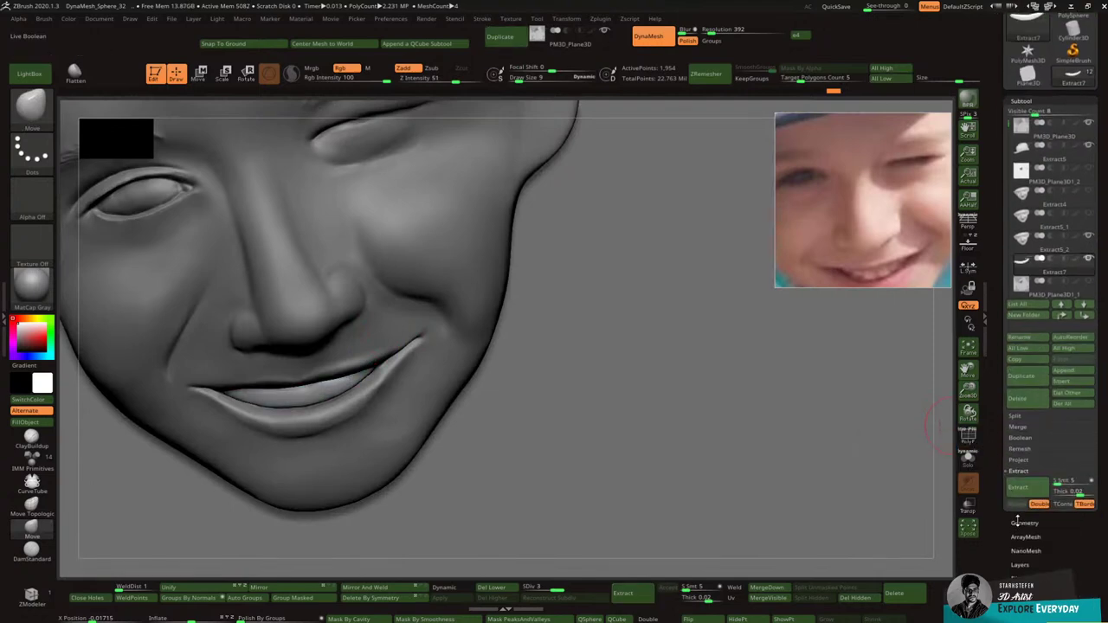
left_click(1019, 522)
left_click(1013, 359)
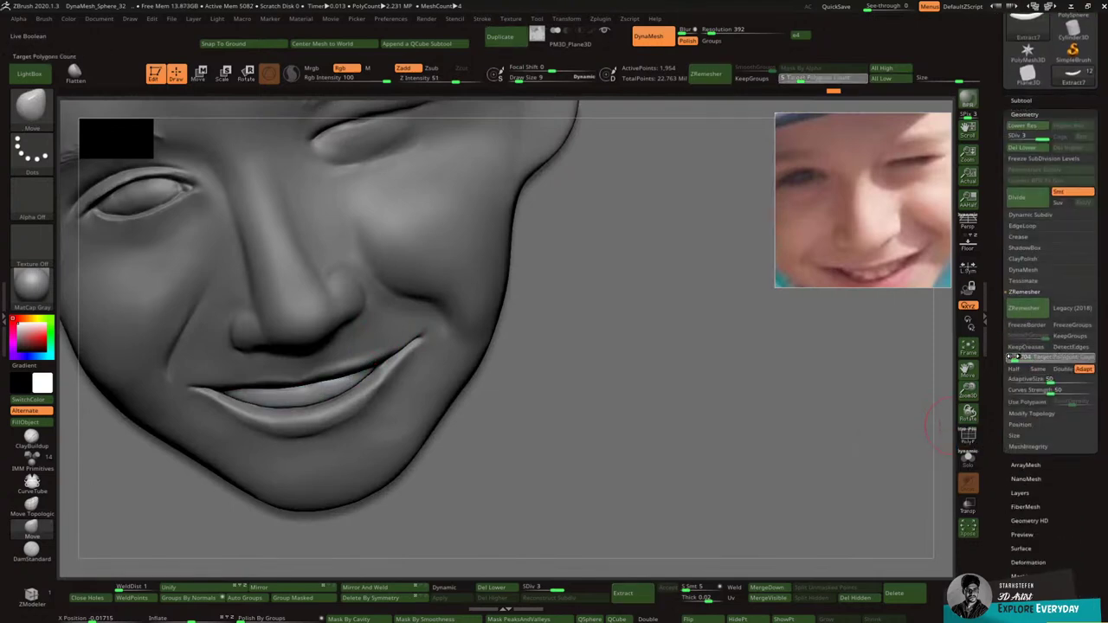
left_click(1030, 312)
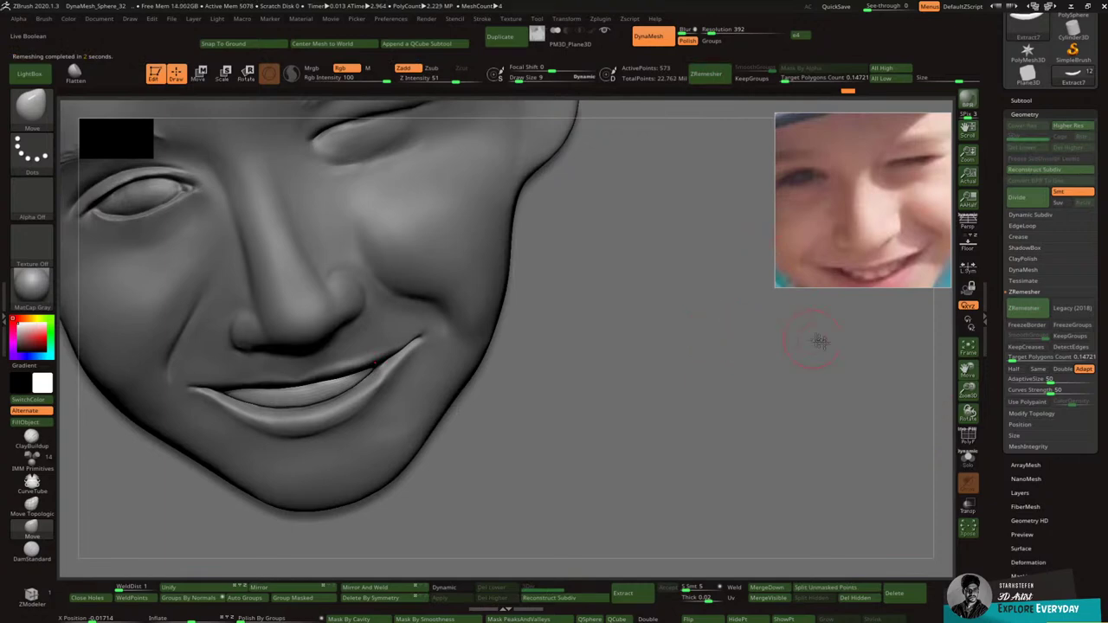
Step: Examine the remeshed teeth strip's polygon flow in PolyFrame and Solo, viewing its curvature from below
left_click(968, 439)
left_click(970, 444)
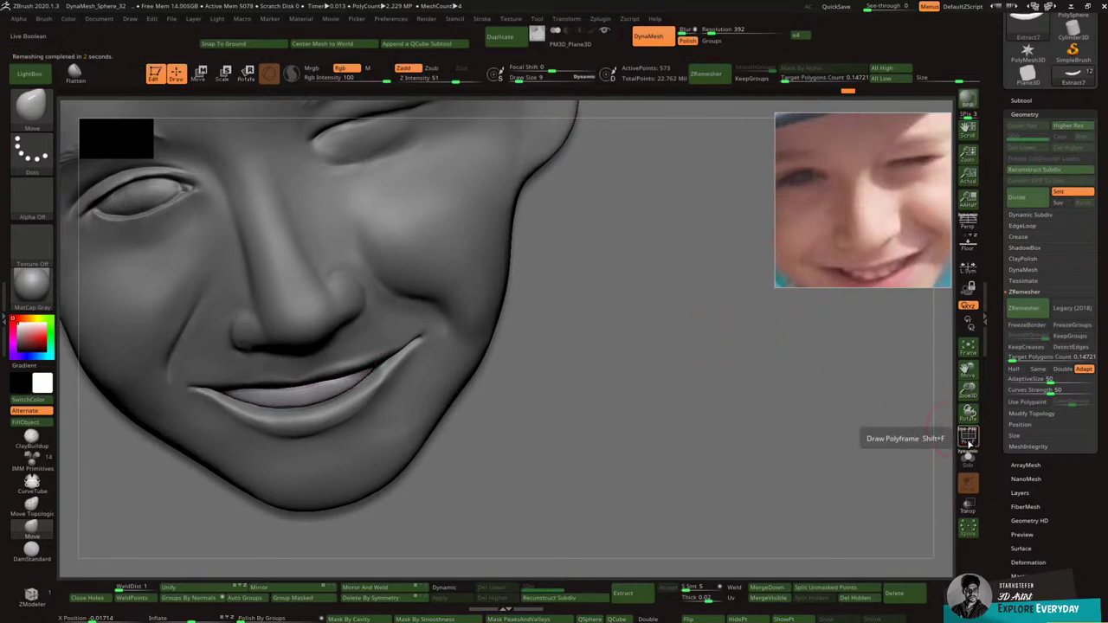
left_click(970, 444)
left_click_drag(851, 374, 748, 355)
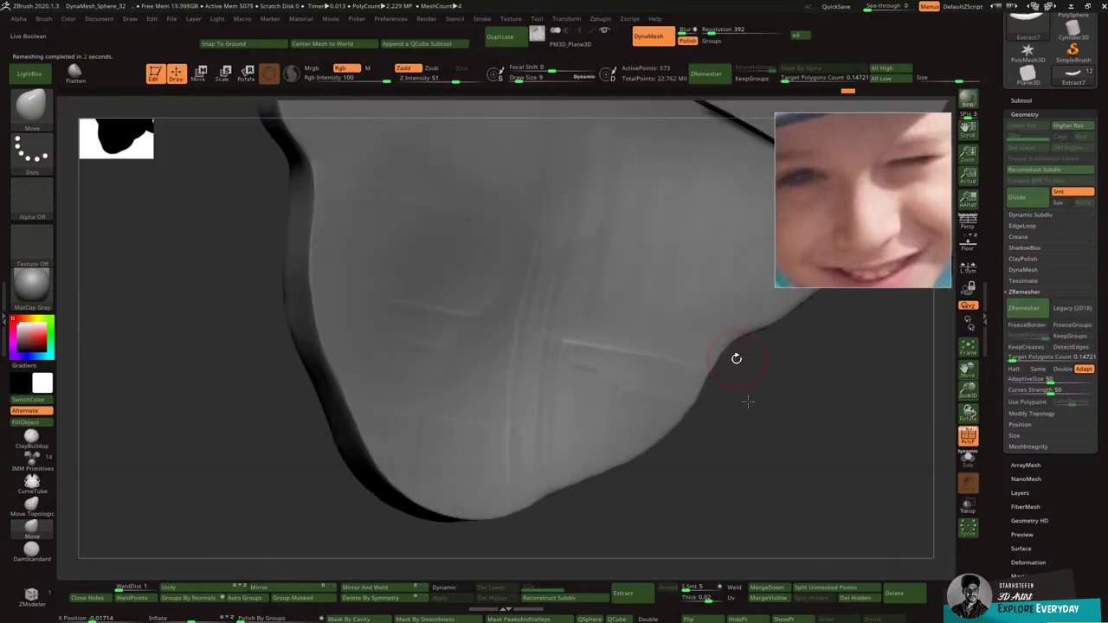
left_click_drag(750, 400, 811, 387)
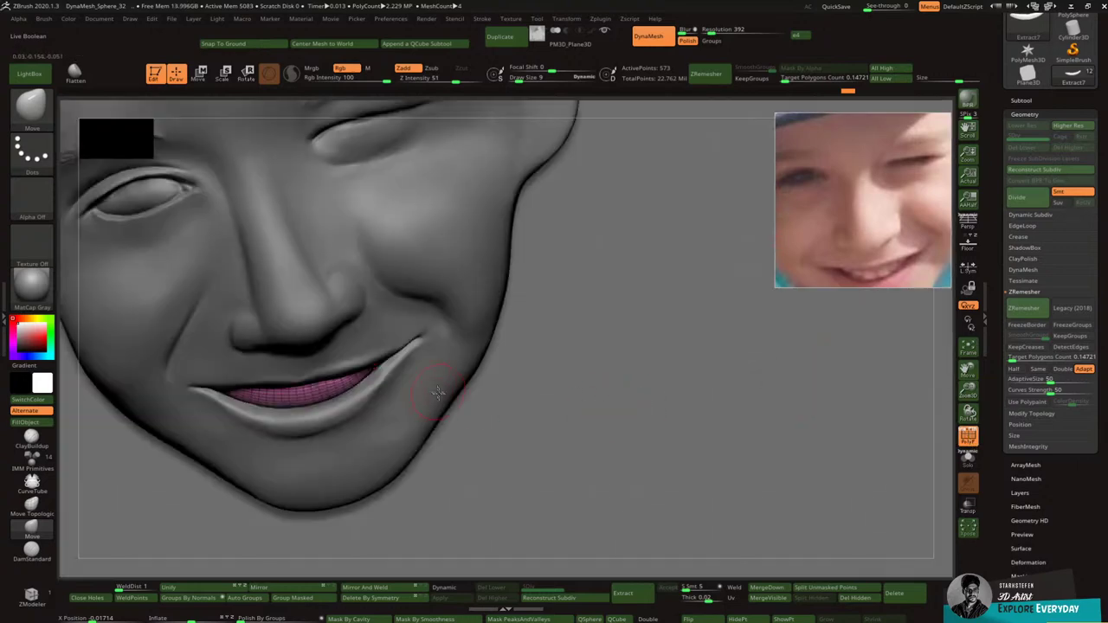
left_click(969, 459)
left_click_drag(970, 404, 877, 370)
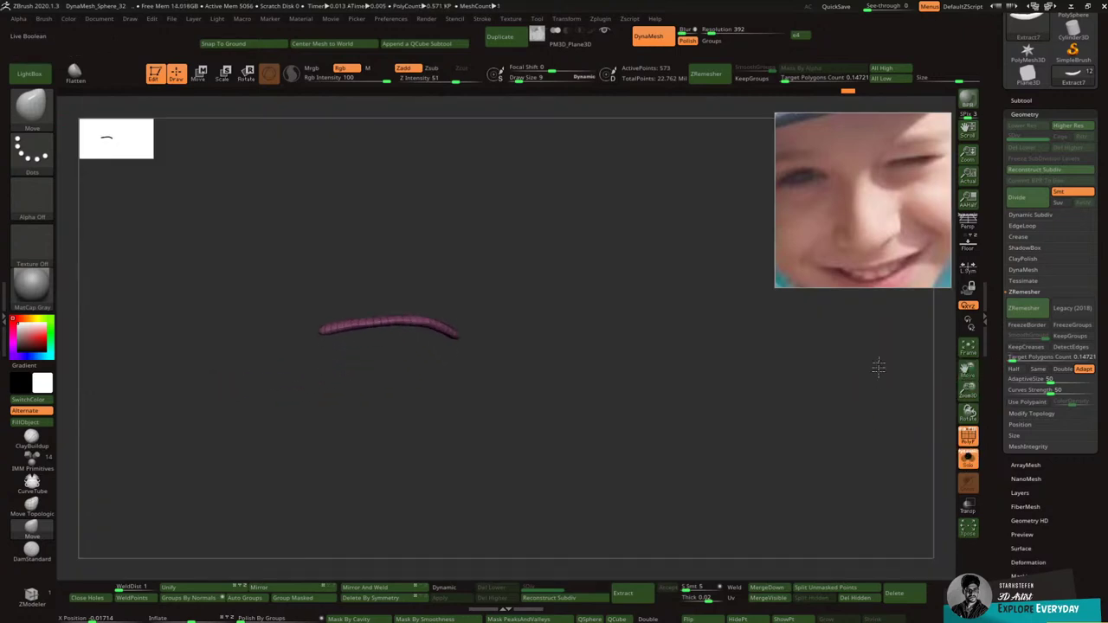
left_click(968, 459)
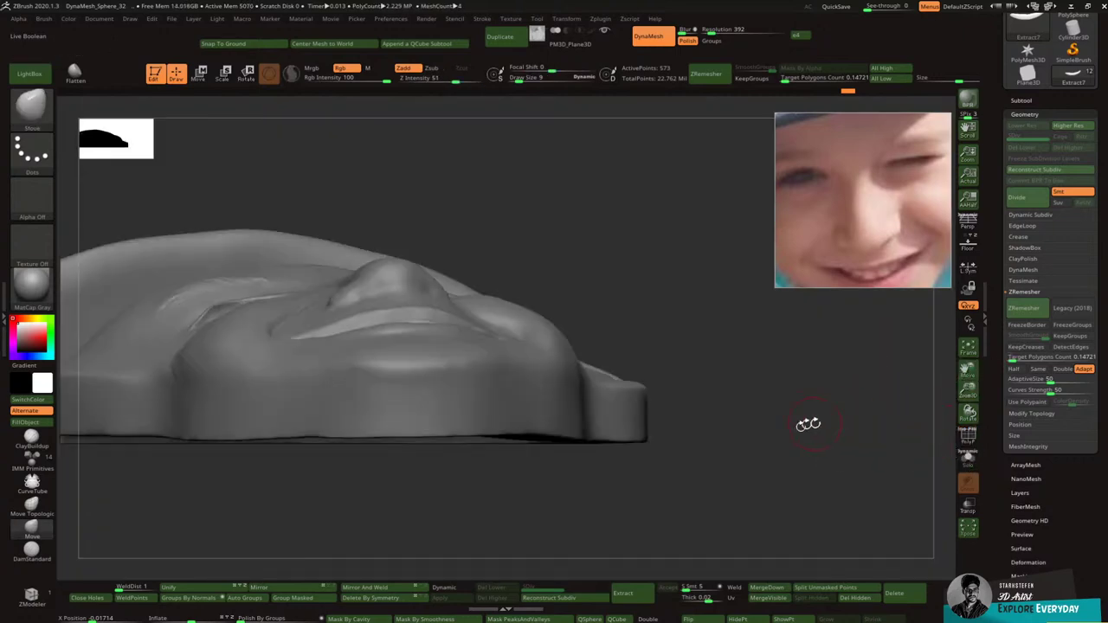
Step: Adjust the teeth strip between the lips with the Move Topological brush at draw size 30, checking it from a low side angle
left_click(807, 429)
left_click(791, 463)
left_click(782, 477)
left_click(782, 477)
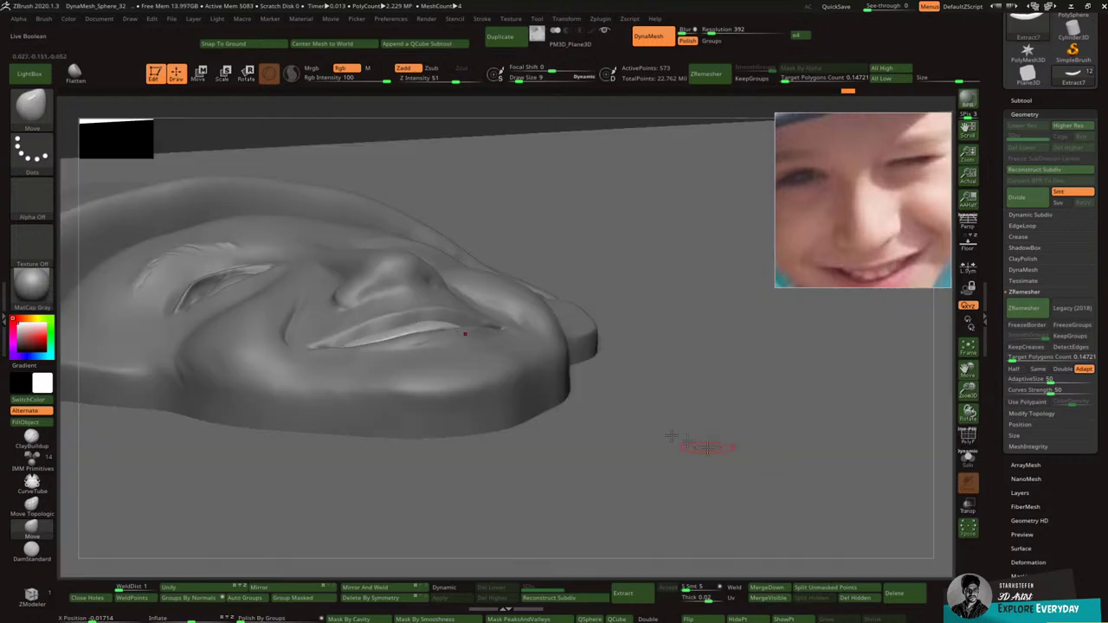
left_click(31, 106)
left_click(452, 121)
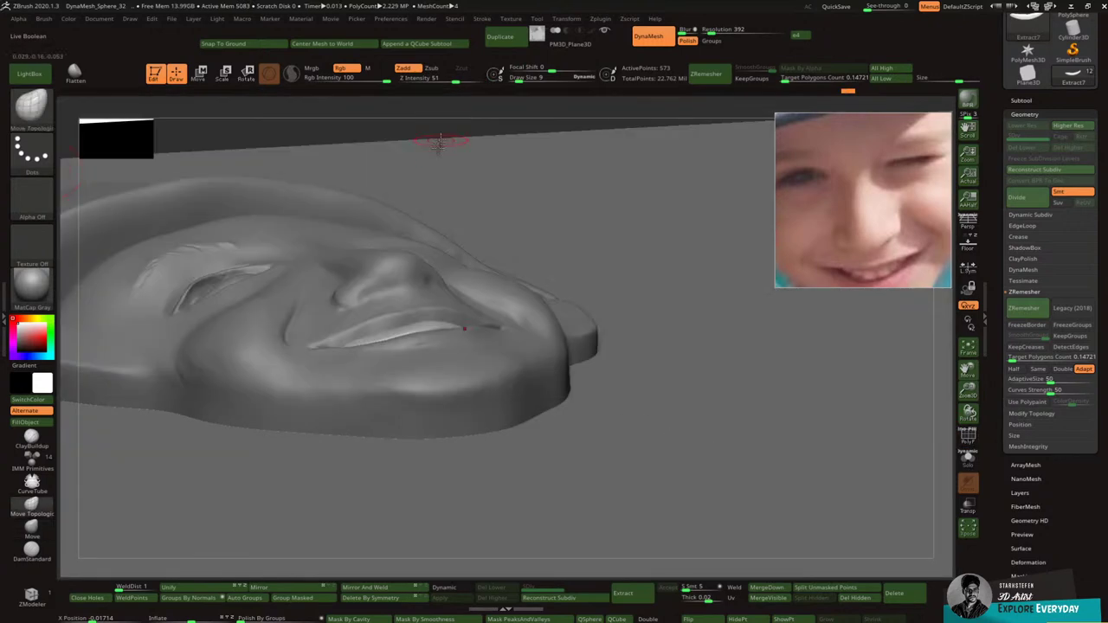
mouse_move(405, 328)
left_mouse_down()
mouse_move(396, 324)
mouse_move(449, 325)
mouse_move(432, 325)
left_mouse_up()
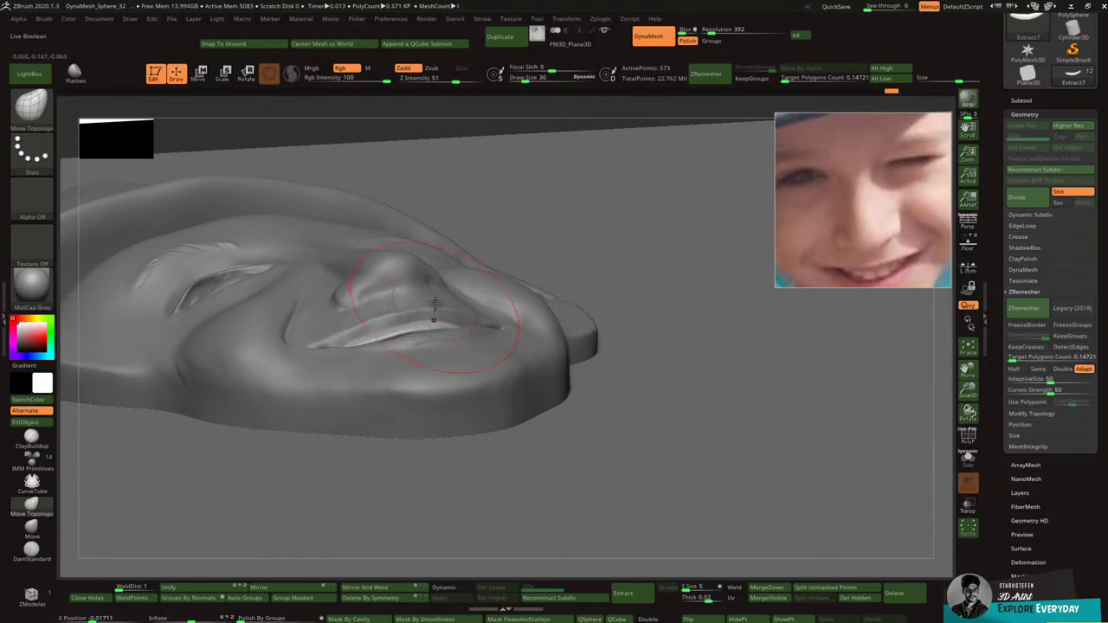
Step: Nudge the teeth strip along its Z axis with the gizmo to fine-tune its depth behind the lips
right_click_drag(436, 300, 426, 347)
left_click(223, 71)
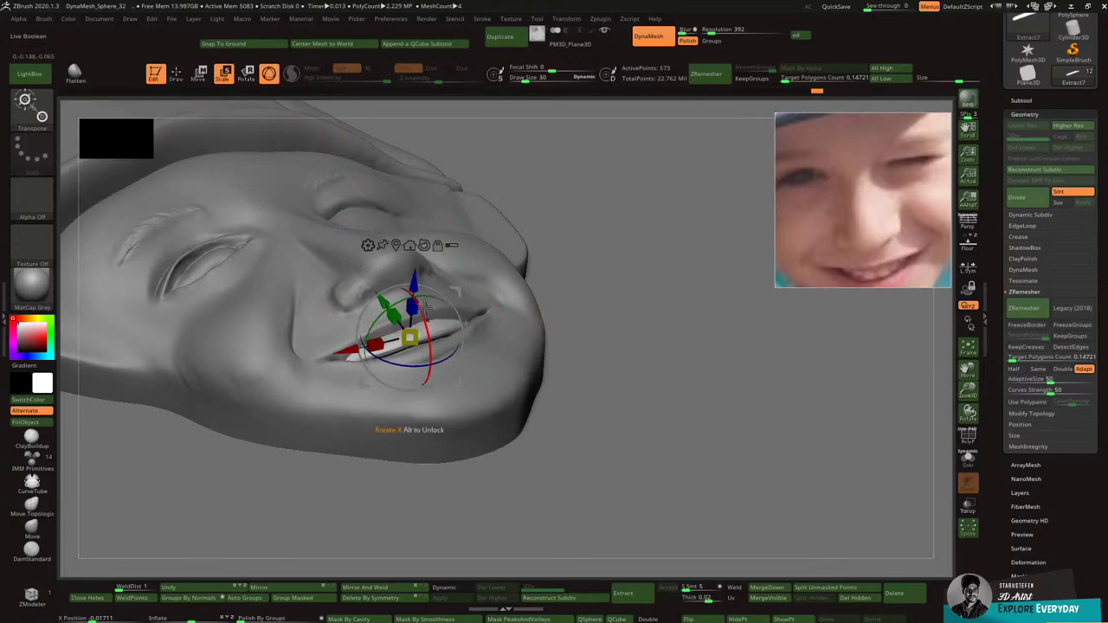
left_click_drag(414, 283, 413, 289)
left_click_drag(420, 331, 424, 330)
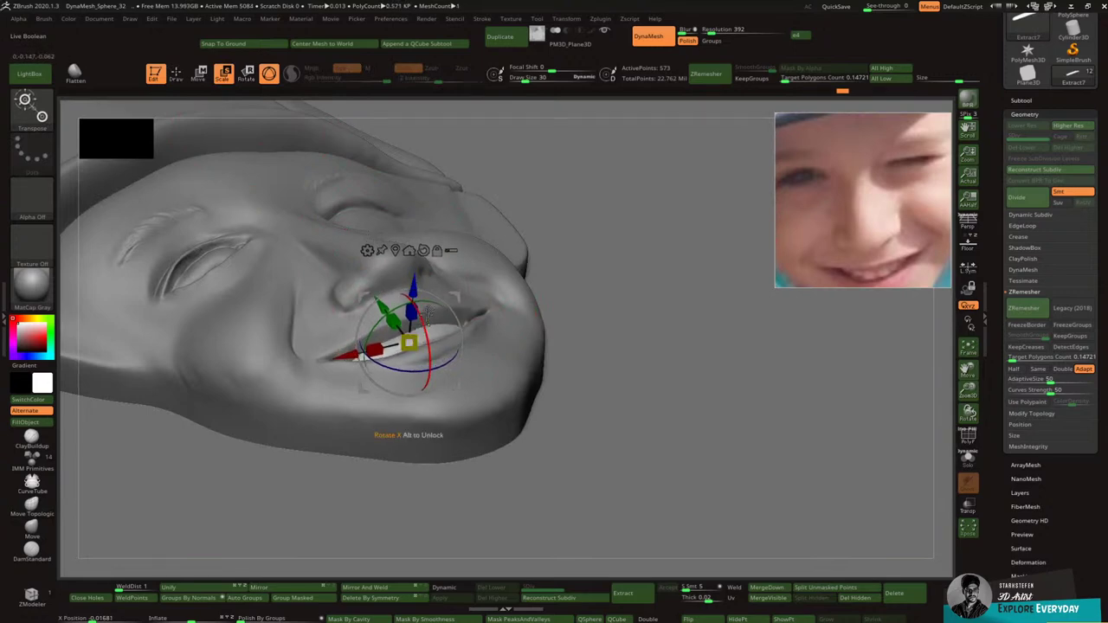
right_click_drag(424, 333, 414, 368)
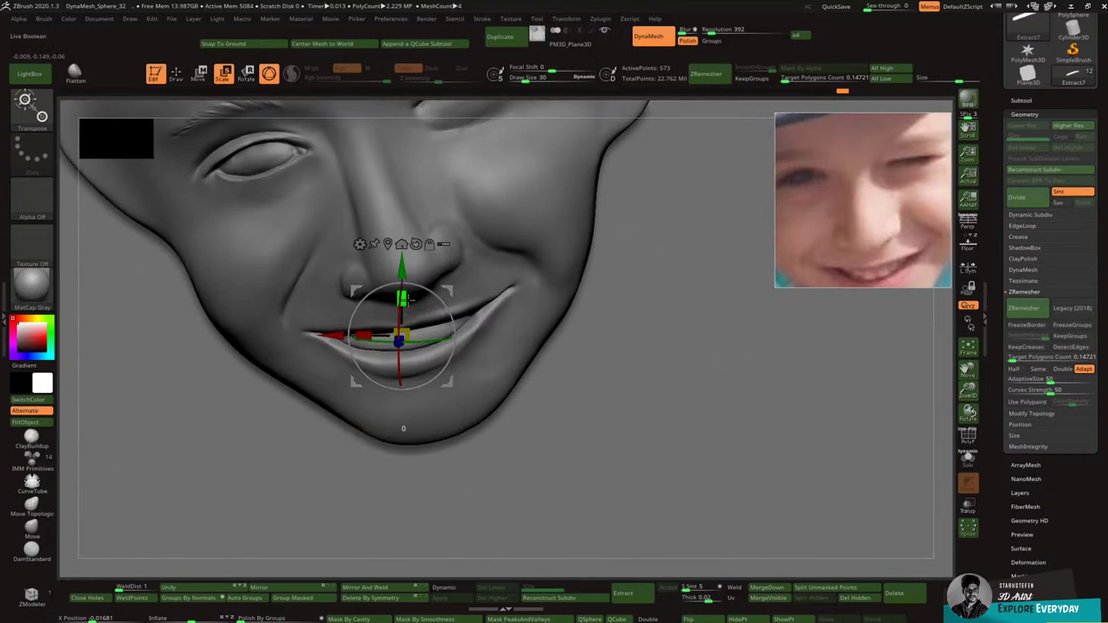
key("q")
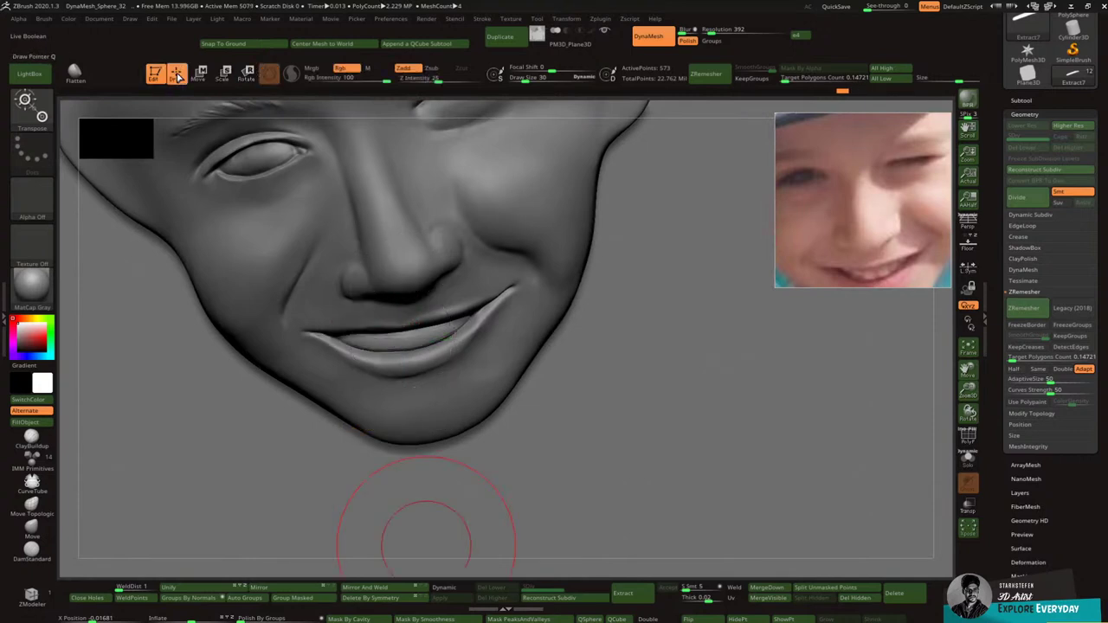
Step: Isolate the teeth strip with its wireframe displayed and examine its edge flow up close
left_click(969, 459)
left_click(968, 436)
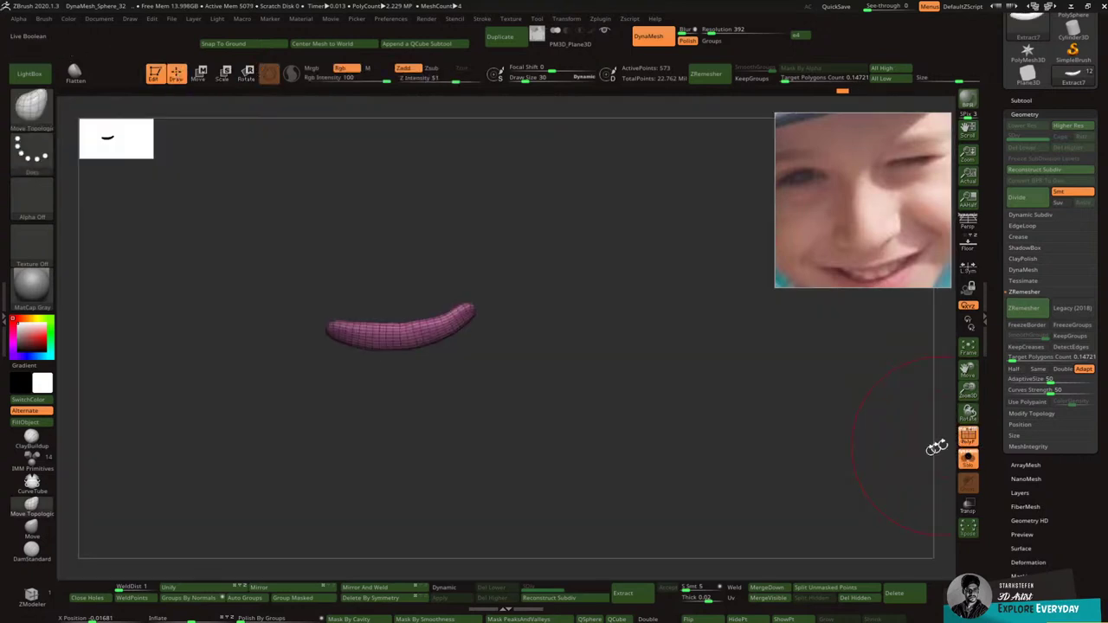
right_click_drag(895, 428, 897, 366)
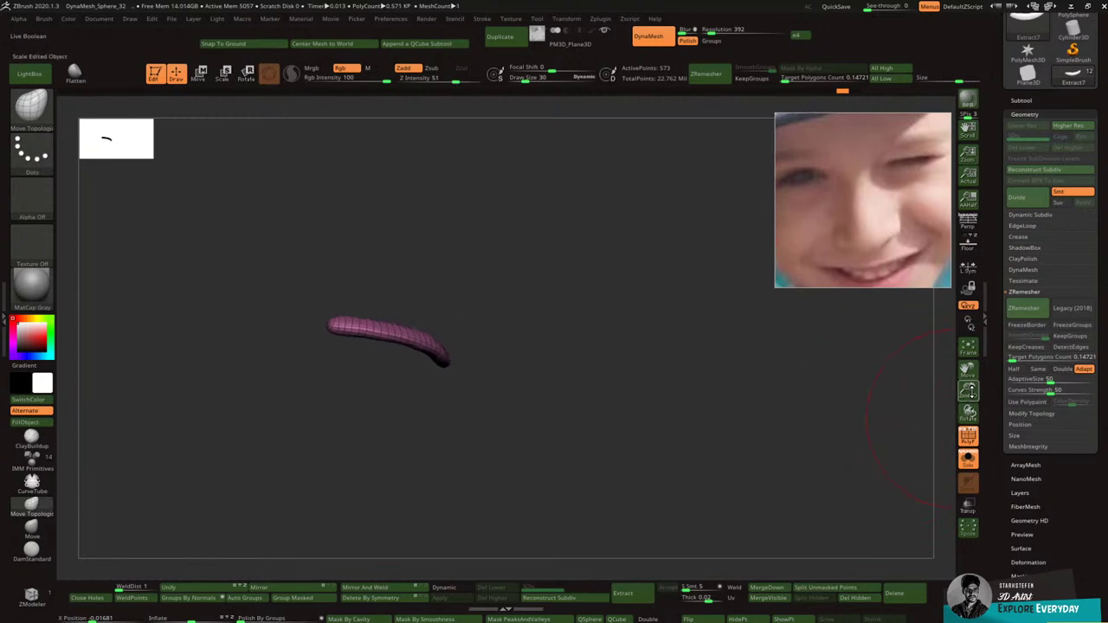
left_click_drag(969, 392, 985, 429)
Step: Try deleting edge loops and editing polygons on the isolated teeth strip with ZModeler at draw size 4
left_click(35, 112)
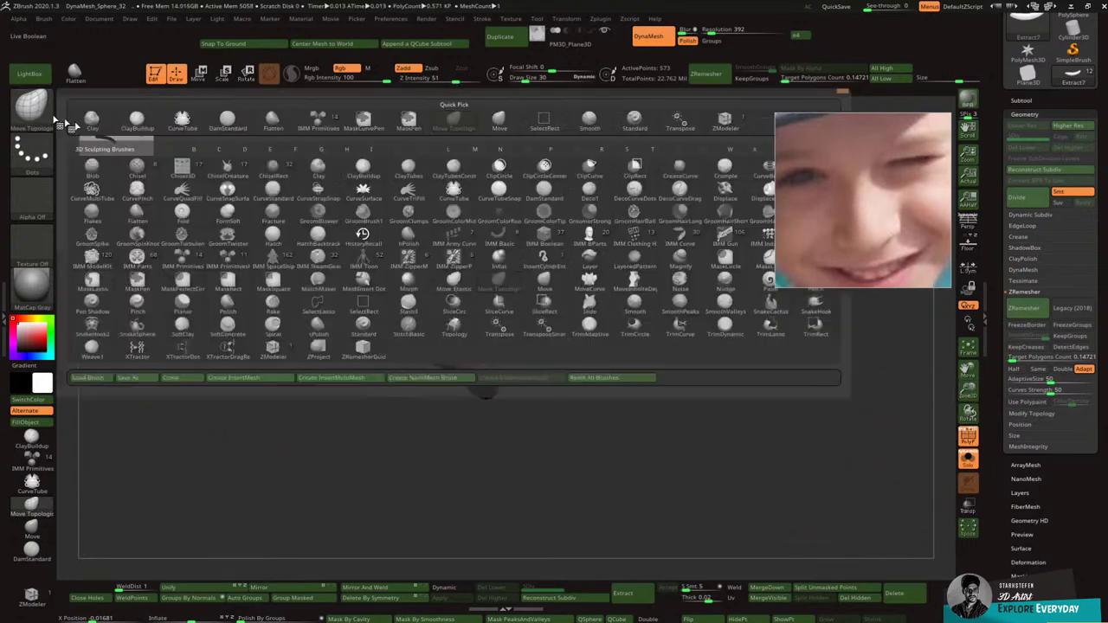
left_click(291, 347)
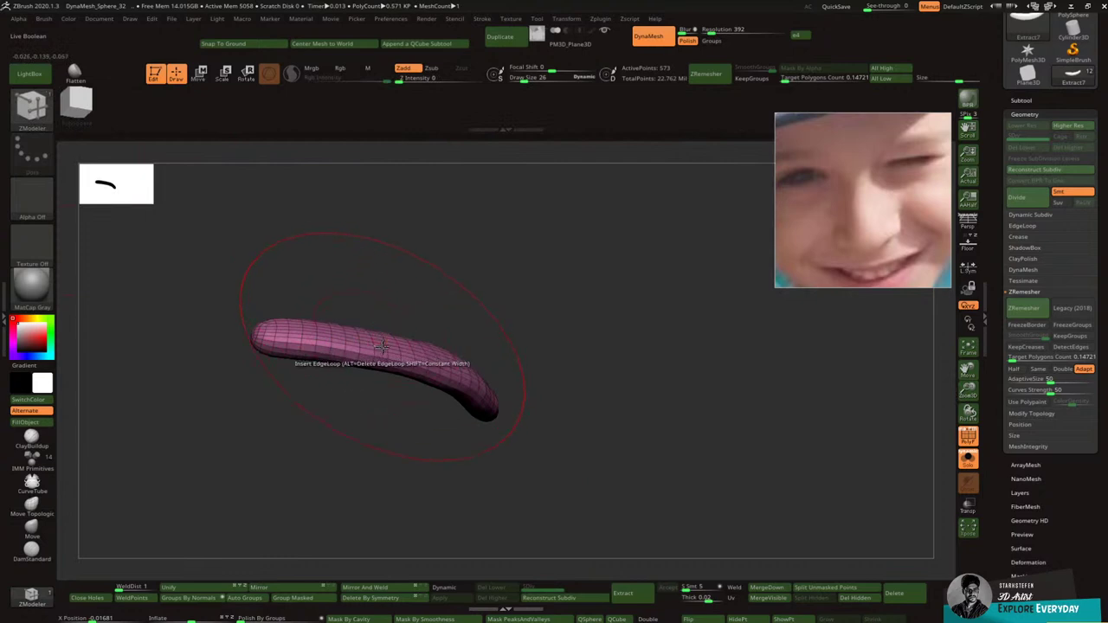
left_click(515, 80)
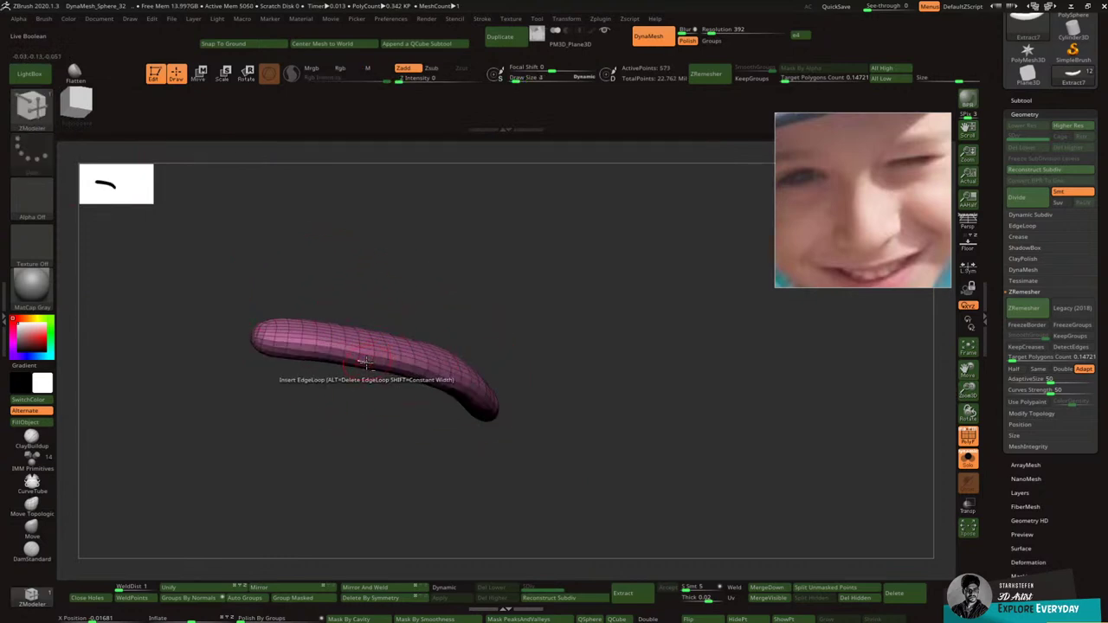
left_click_drag(379, 295, 412, 303)
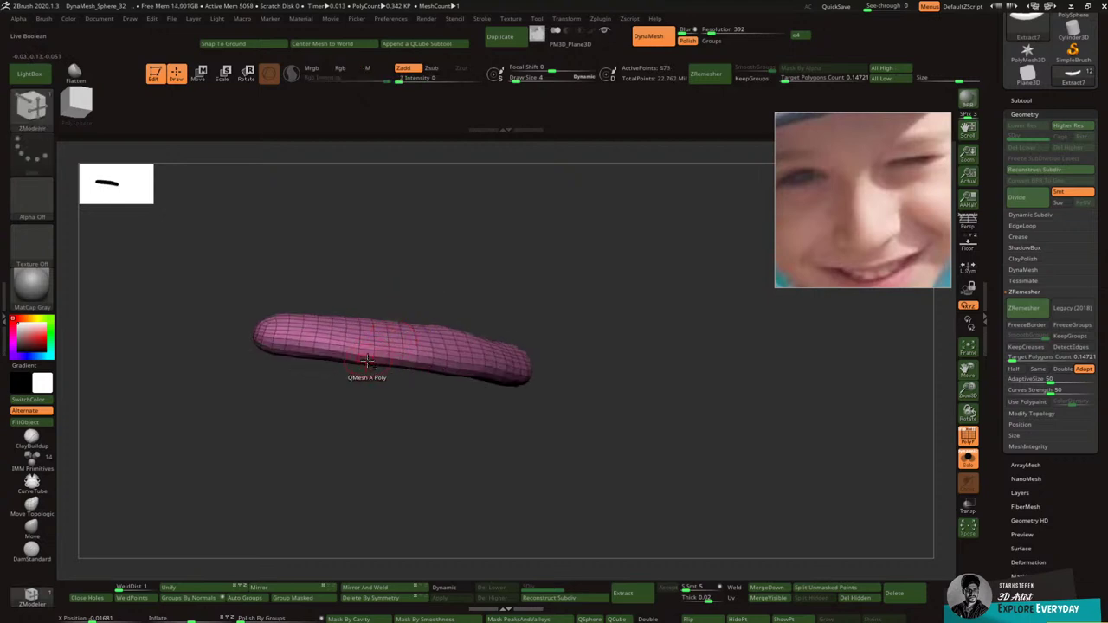
left_click(368, 362, "alt")
key("ctrl+z")
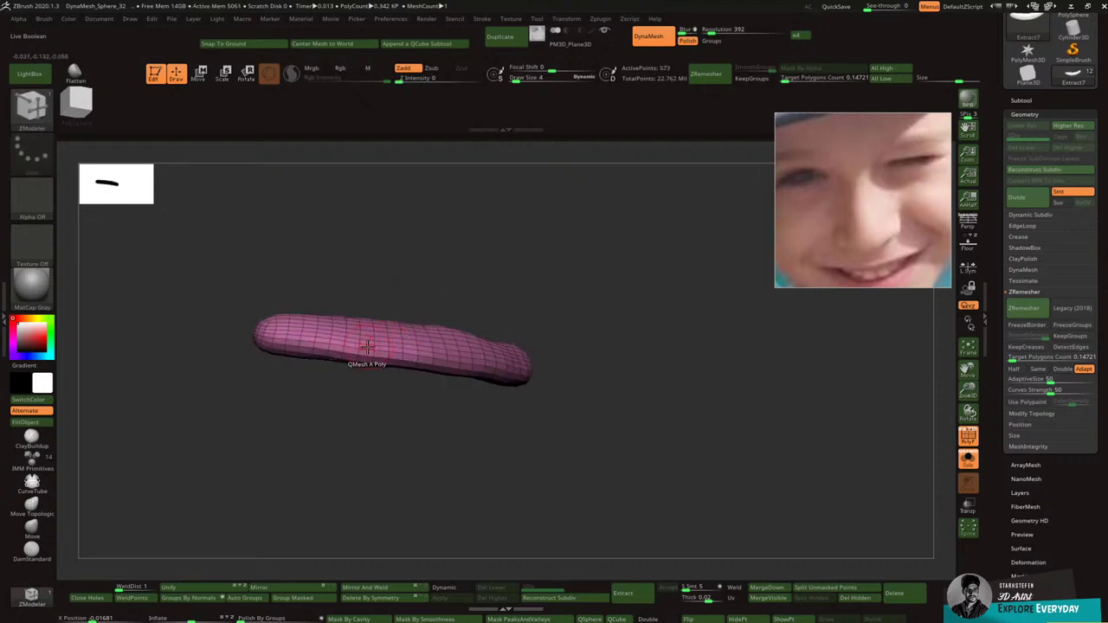
left_click(364, 362)
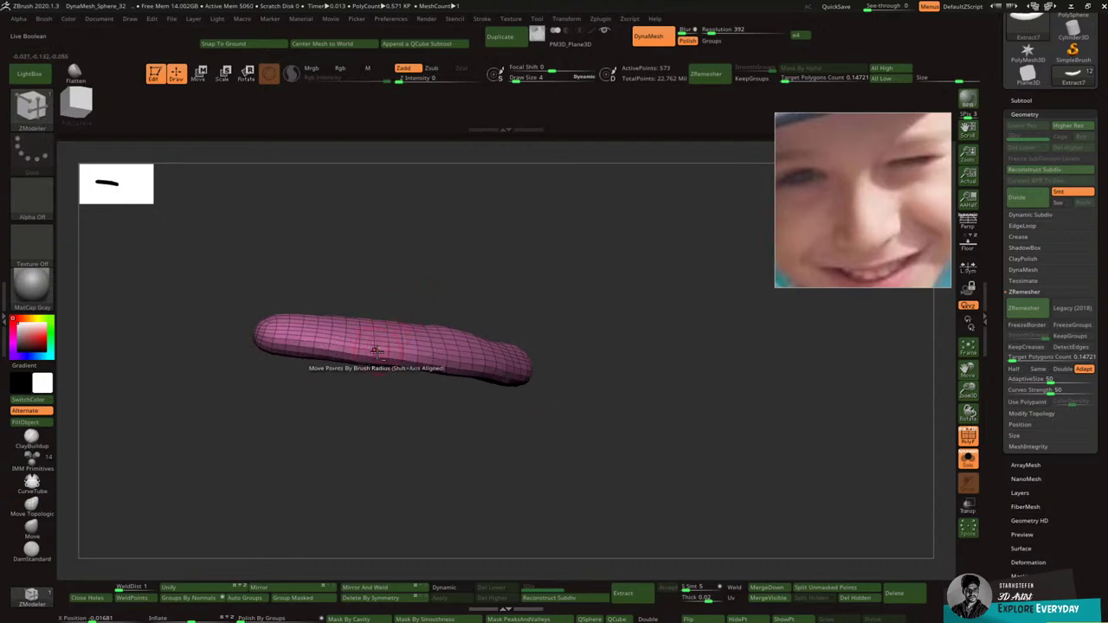
left_click(371, 363, "alt")
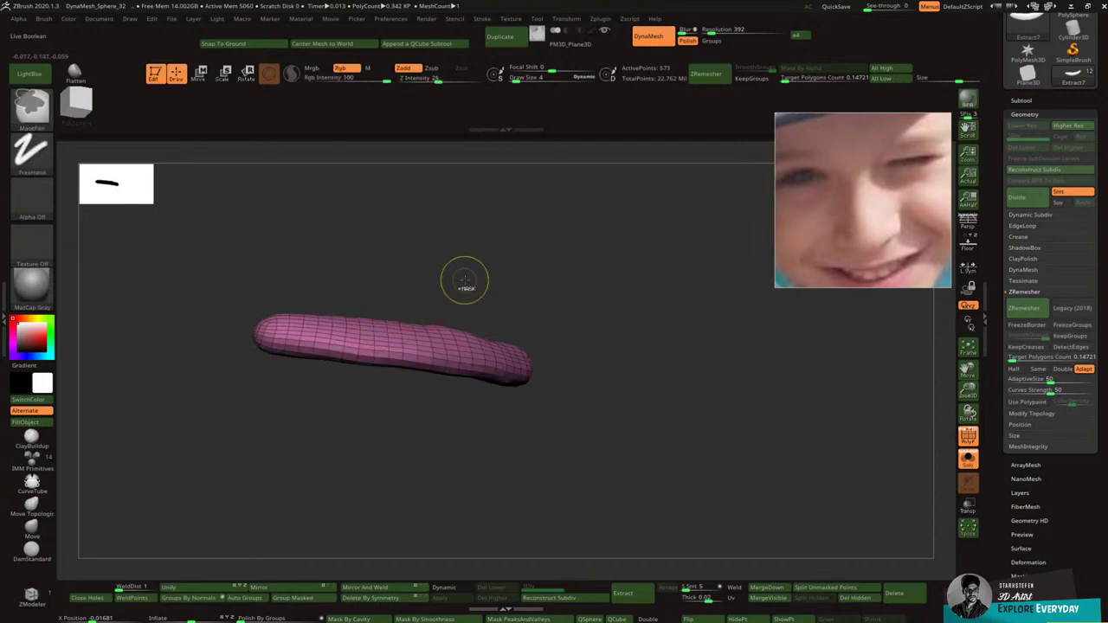
left_click_drag(638, 329, 683, 404)
Step: Show the whole face again, turn on dynamic subdivision for the teeth strip, and apply it to the mesh
left_click(968, 457)
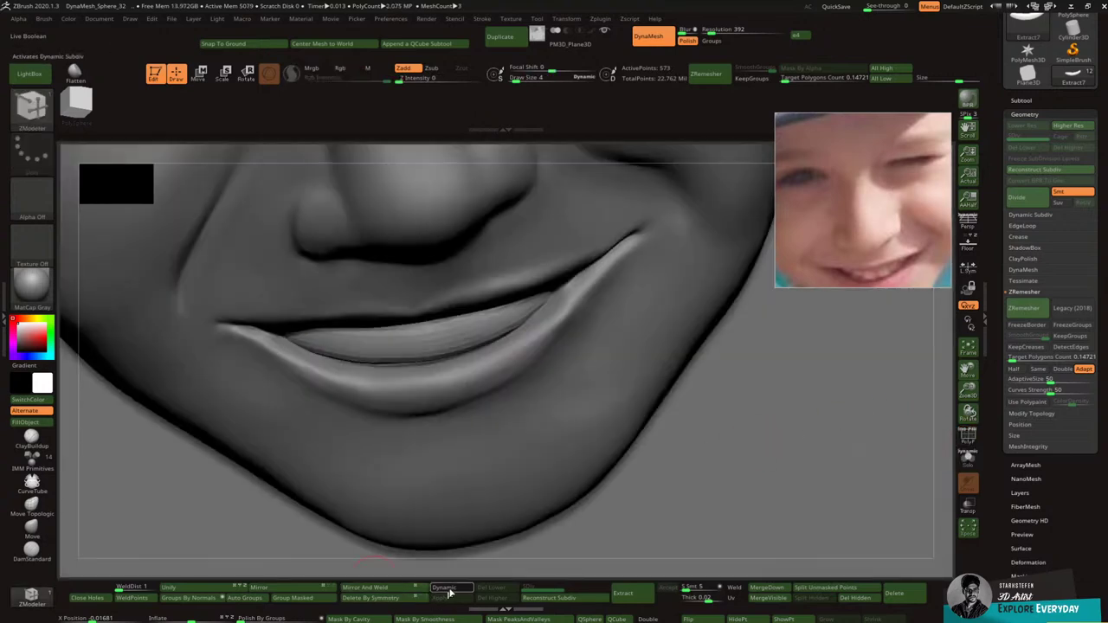
left_click(448, 590)
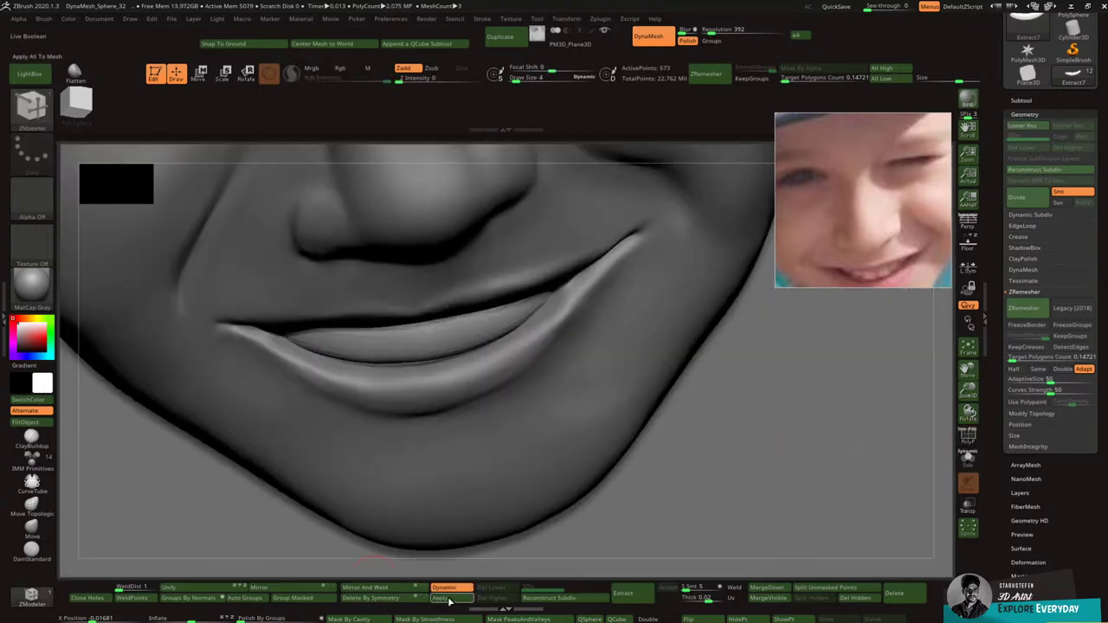
left_click(448, 598)
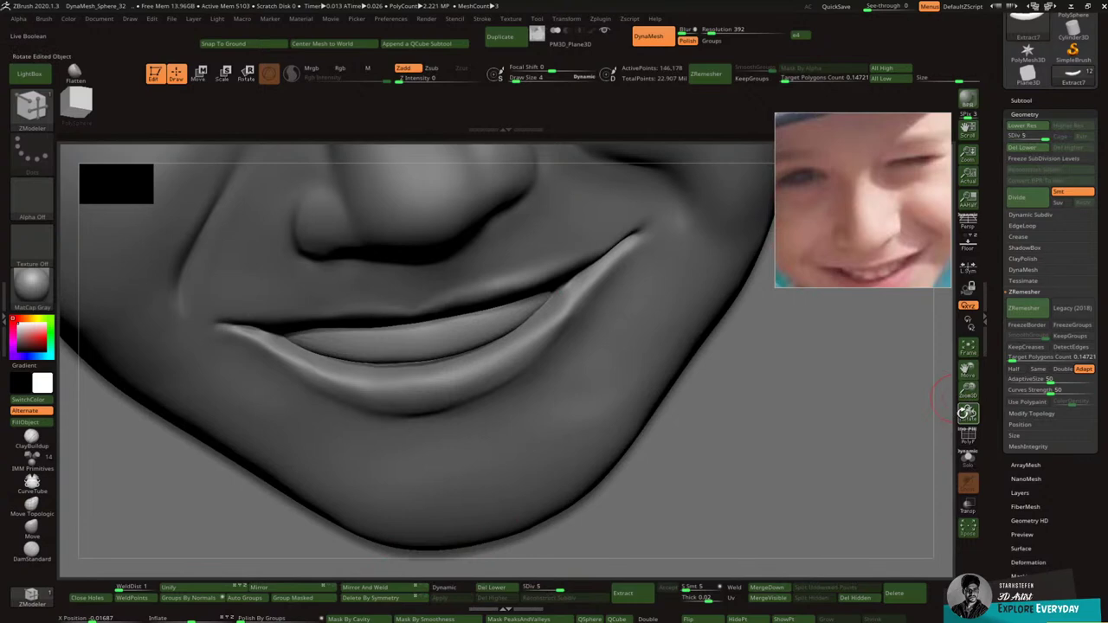
Step: Compare the whole face with the reference sketch by briefly displaying the floor plane
left_click_drag(966, 397, 956, 386)
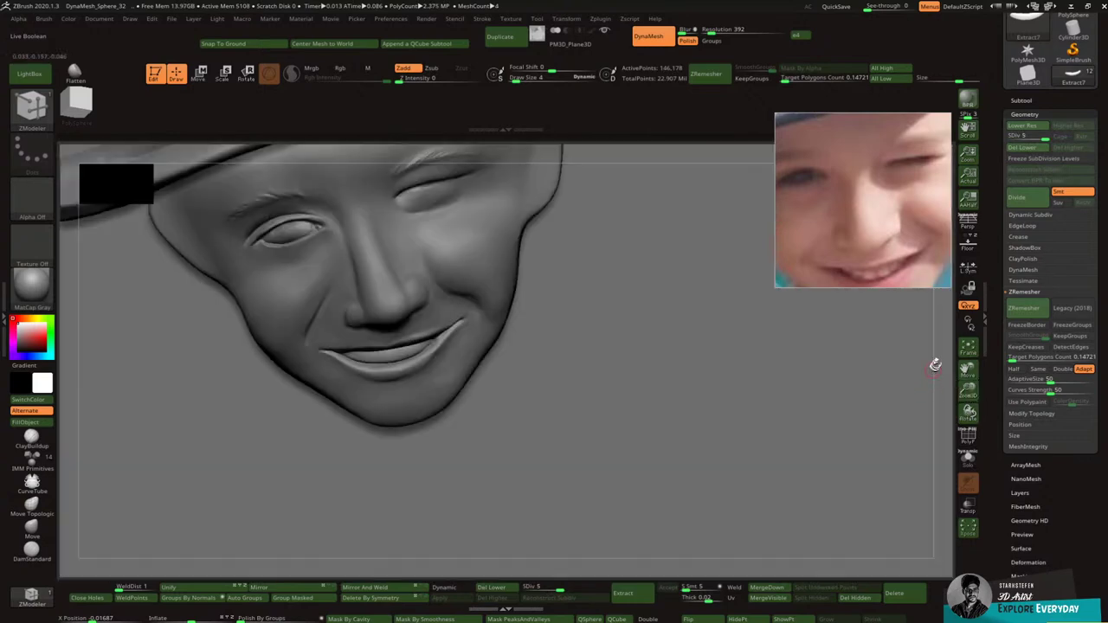
left_click(968, 245)
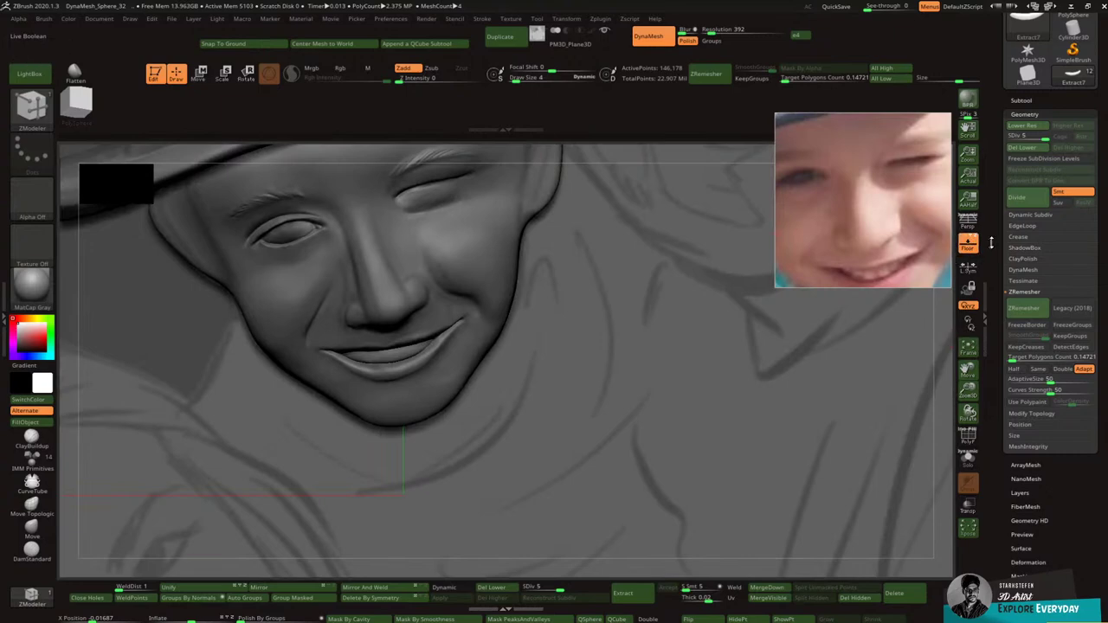
left_click(969, 245)
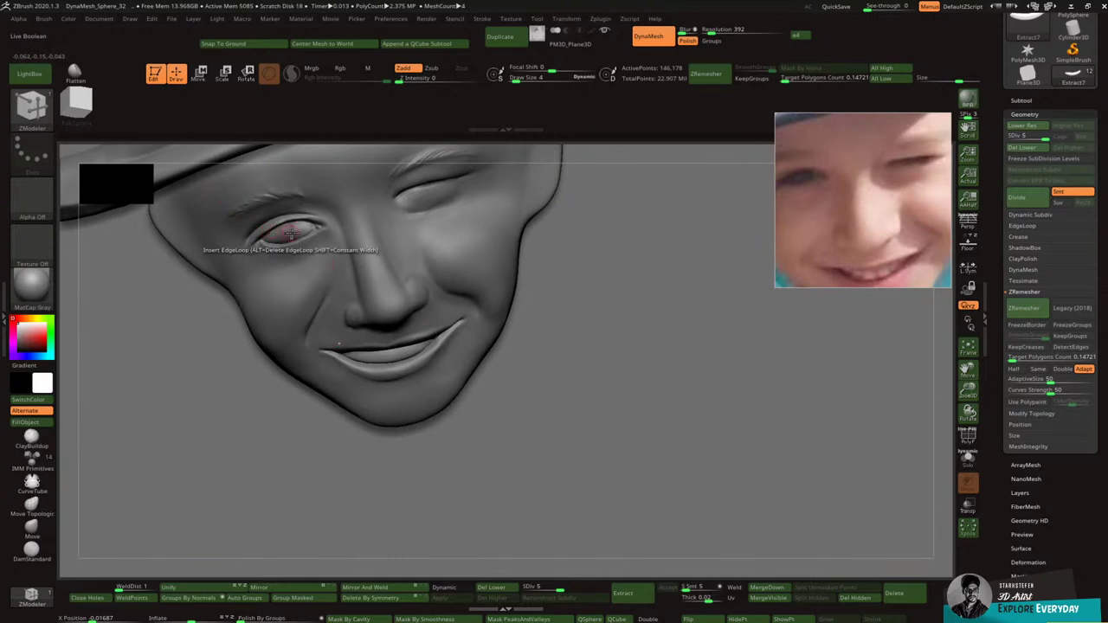
Step: Select the face subtool and reshape the open eye's lower eyelid with the Move brush at draw size 10
left_click(32, 106)
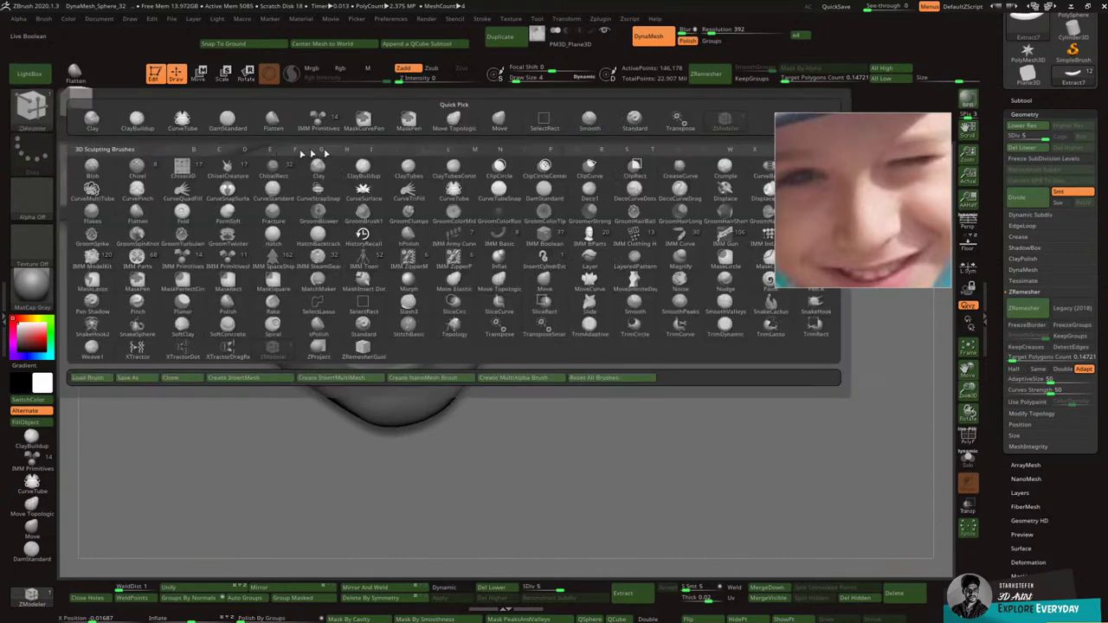
left_click(500, 121)
key("bracketright")
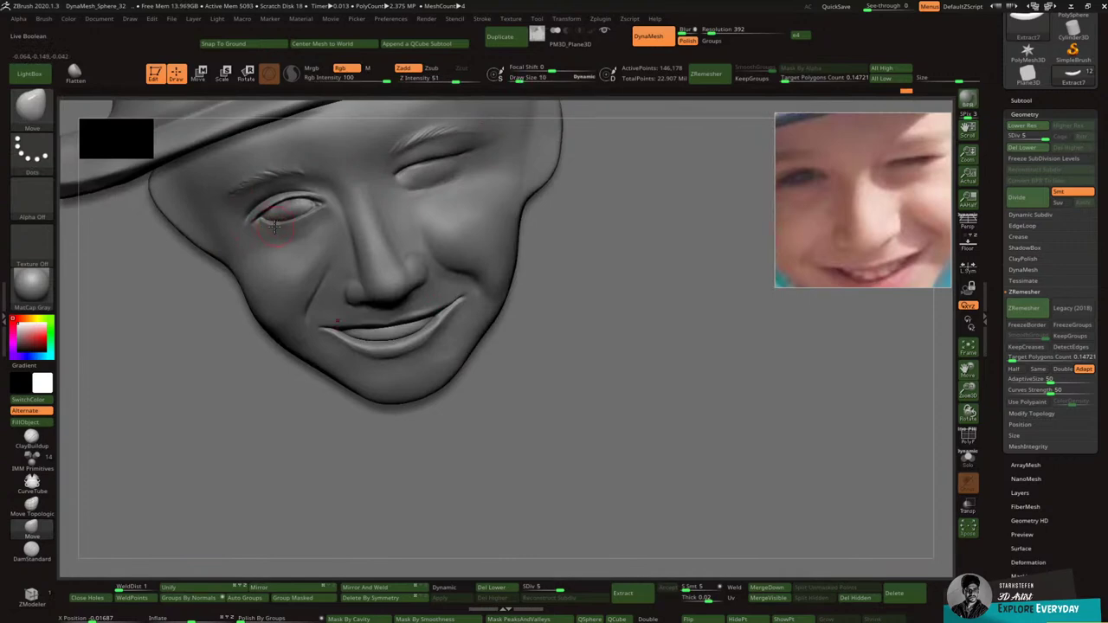
left_click(273, 227, "alt")
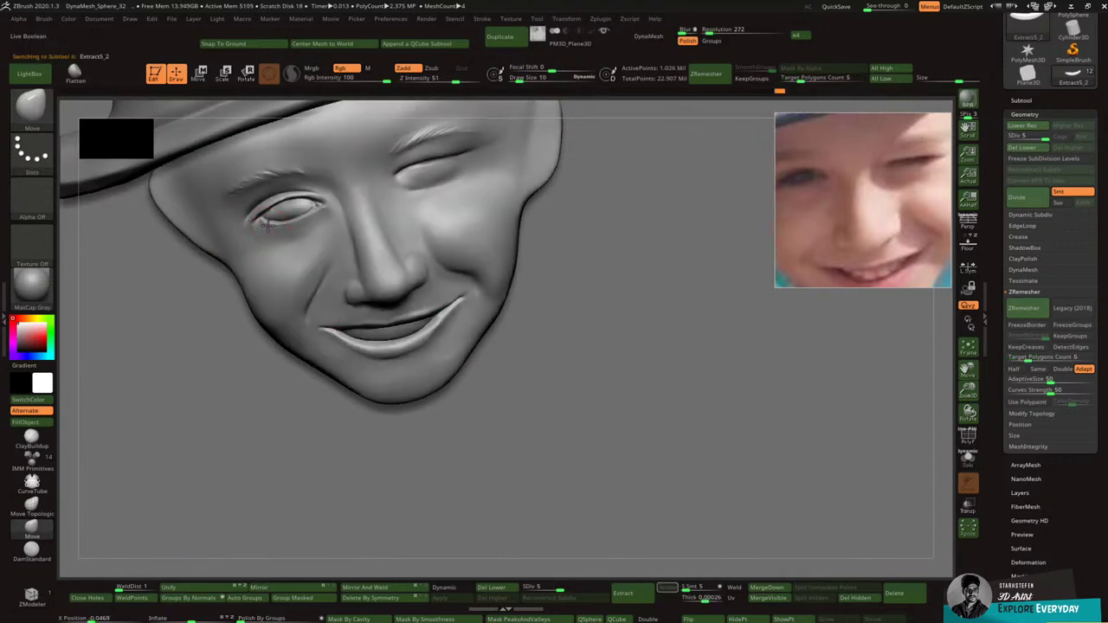
mouse_move(292, 223)
left_mouse_down()
mouse_move(303, 215)
mouse_move(267, 223)
left_mouse_up()
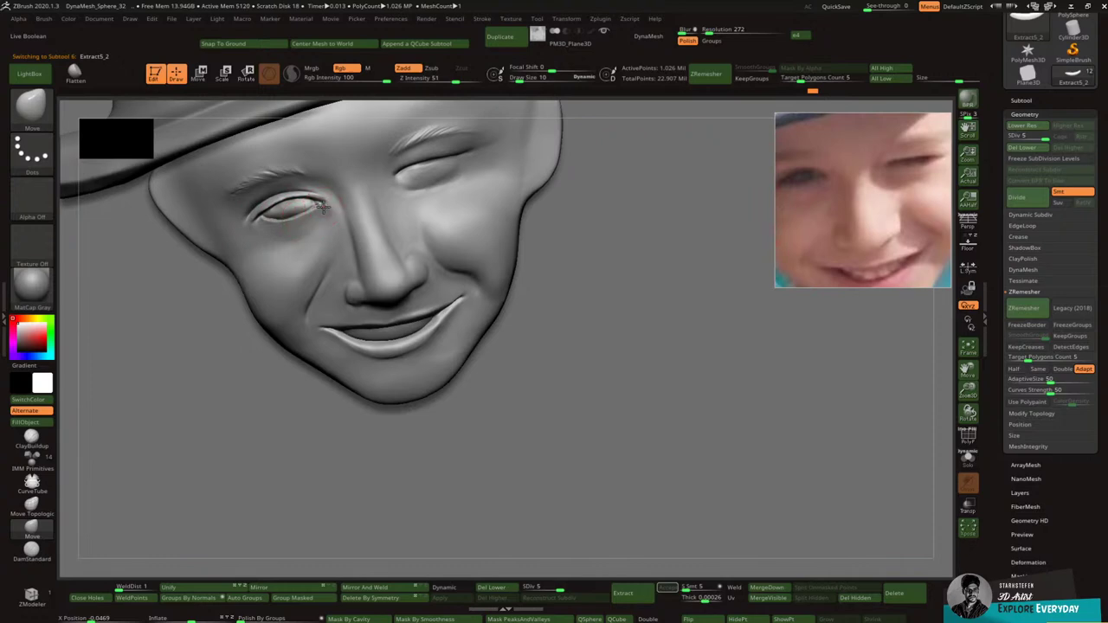
Step: Refine the open eye's inner corner and upper eyelid curve with the Move brush at draw size 8
key("bracketleft")
key("bracketleft")
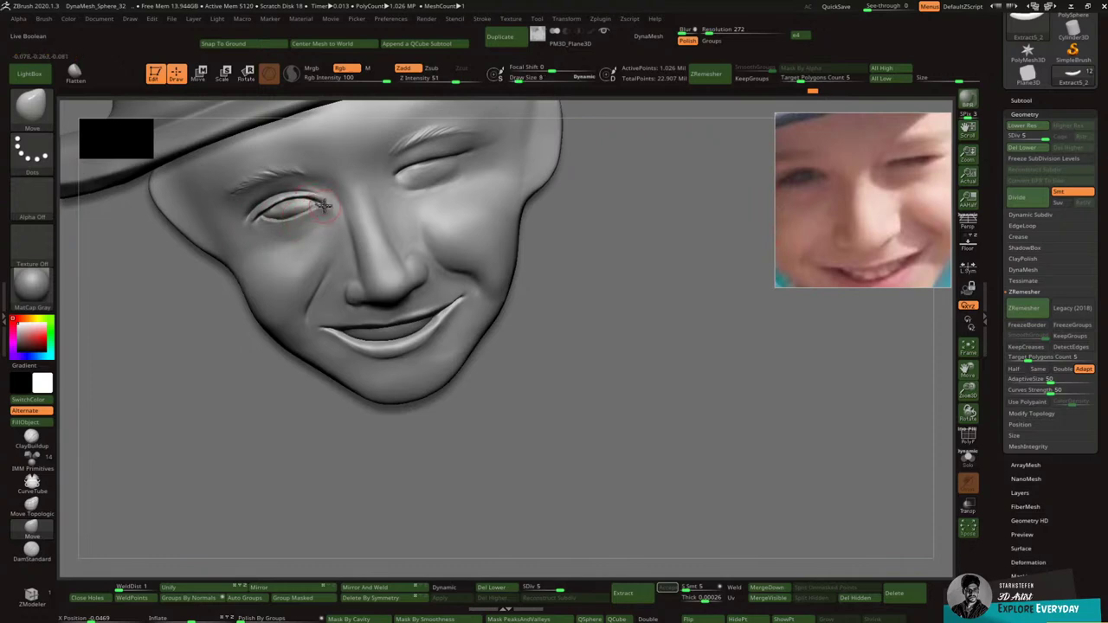
left_click_drag(323, 206, 299, 201)
key("[")
key("[")
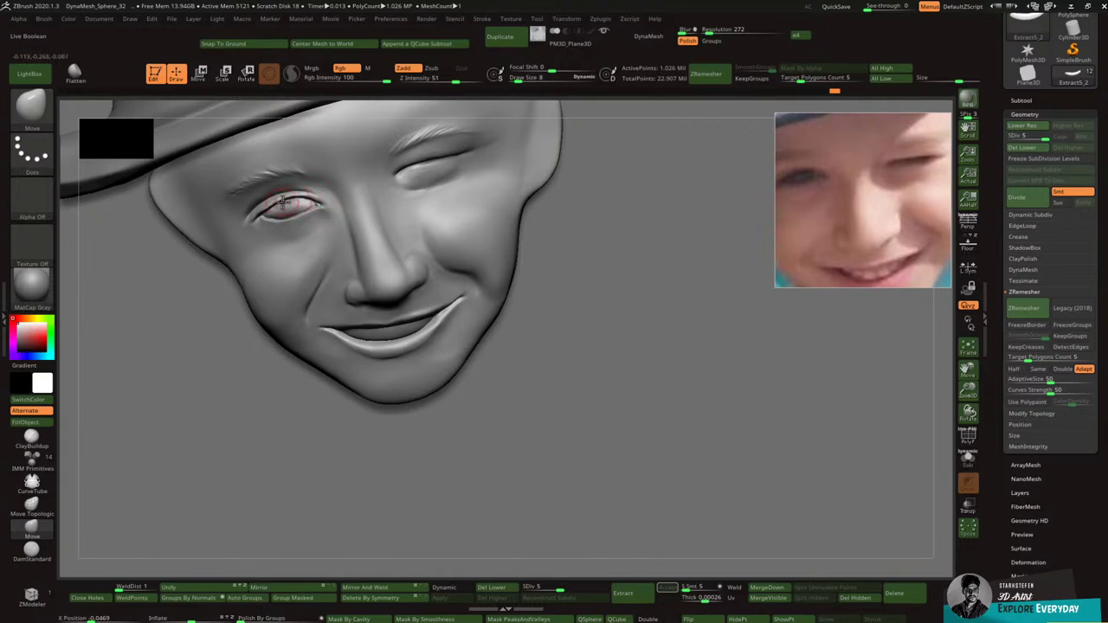
left_click_drag(268, 208, 264, 211)
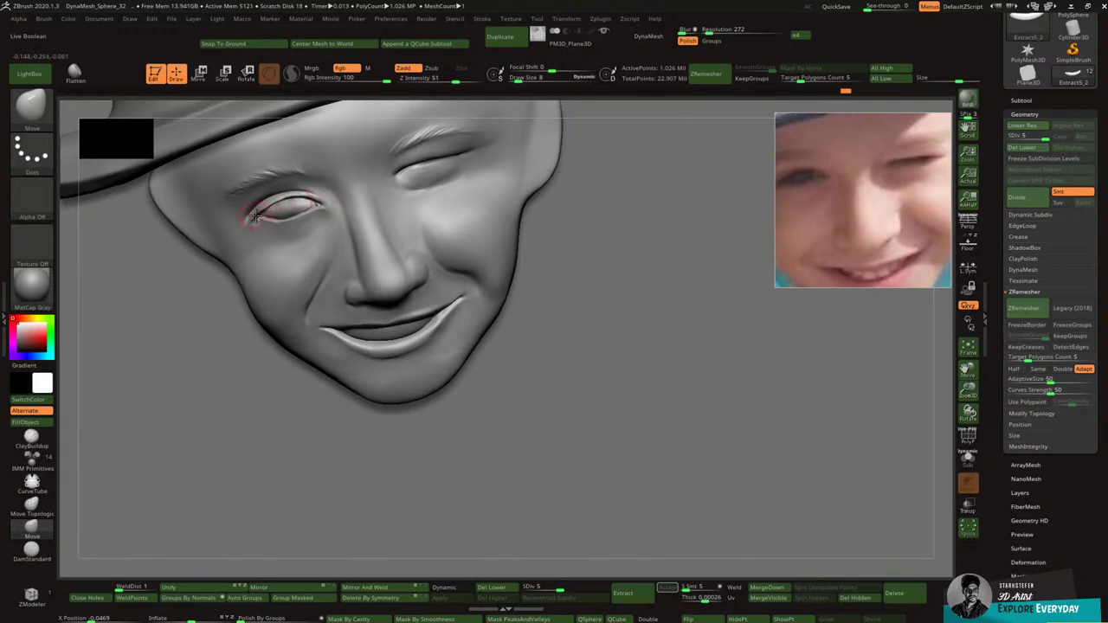
Step: Reduce the draw size to 4 and smooth the eyeball surface inside the open eye
key("bracketleft")
key("shift")
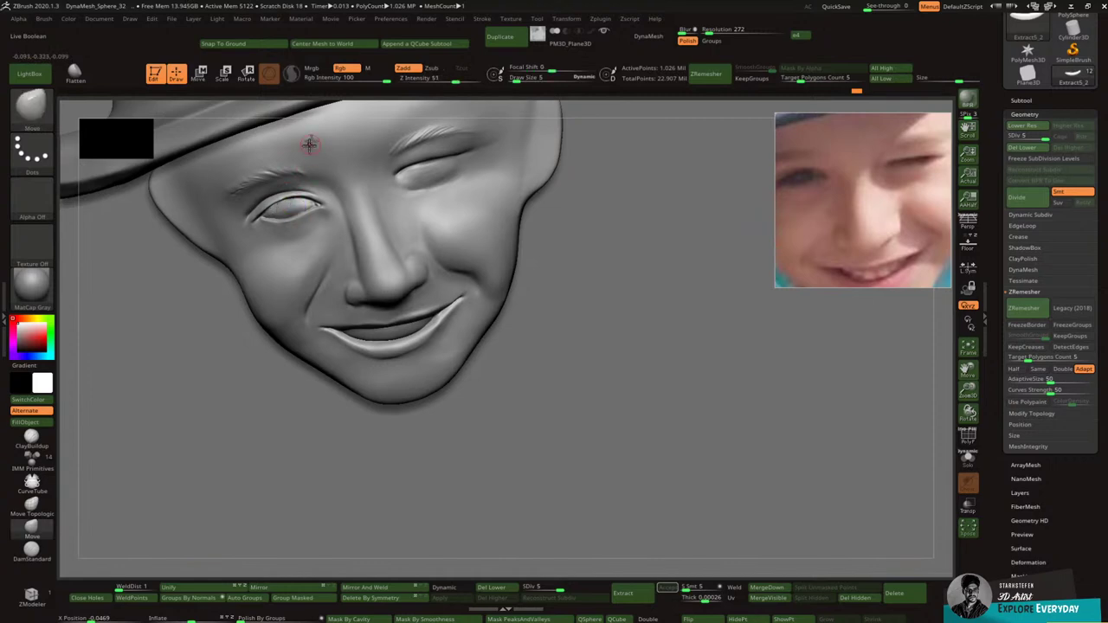
key("bracketleft")
left_click_drag(297, 203, 285, 208, "shift")
Step: Work over the open eye's eyeball with ClayBuildup at draw size 4 and smooth its surface
key("b")
key("c")
key("b")
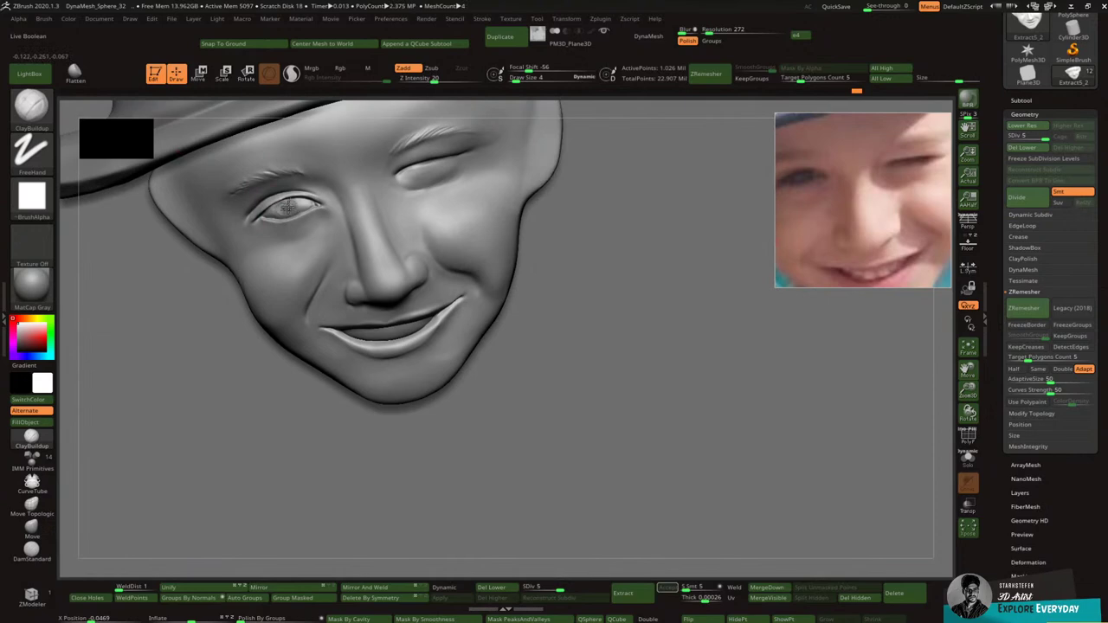
left_click_drag(288, 211, 289, 209, "shift")
key("shift")
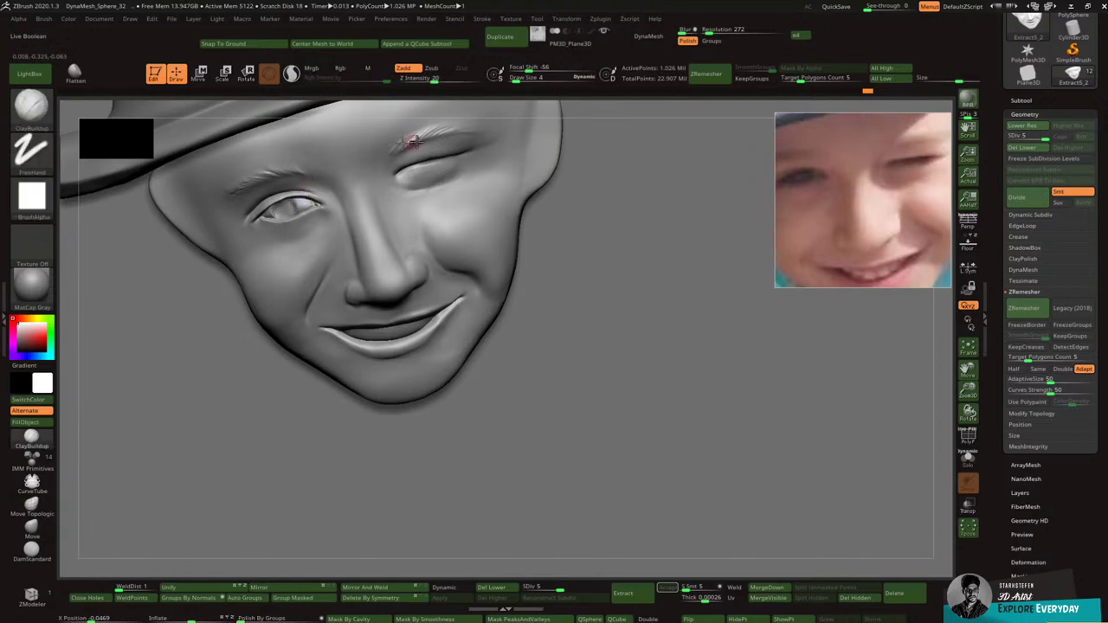
key("ctrl")
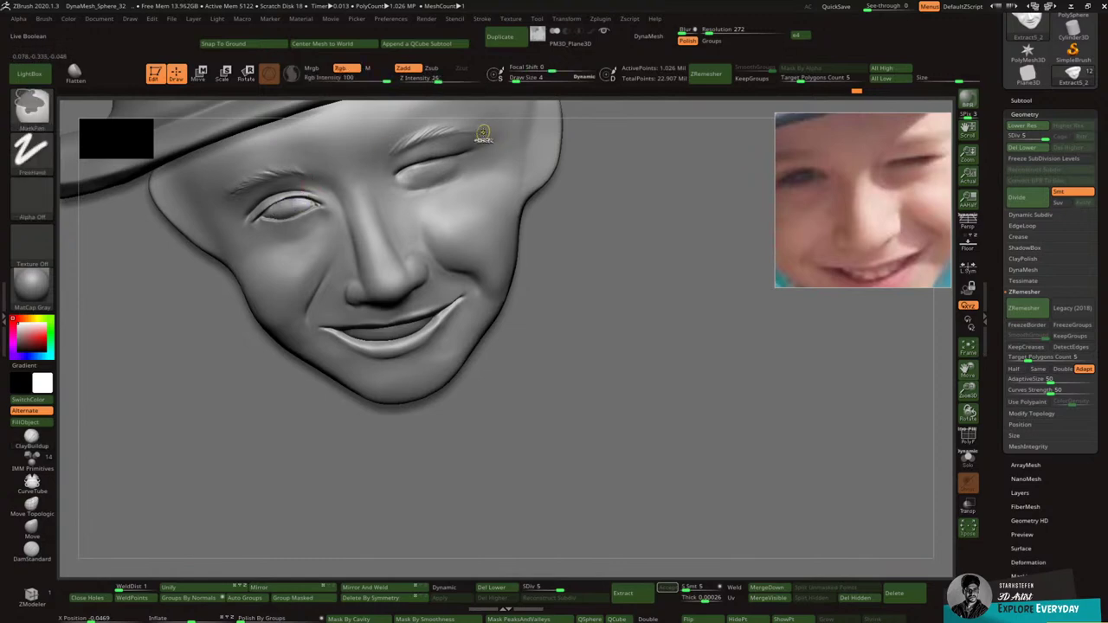
key("shift")
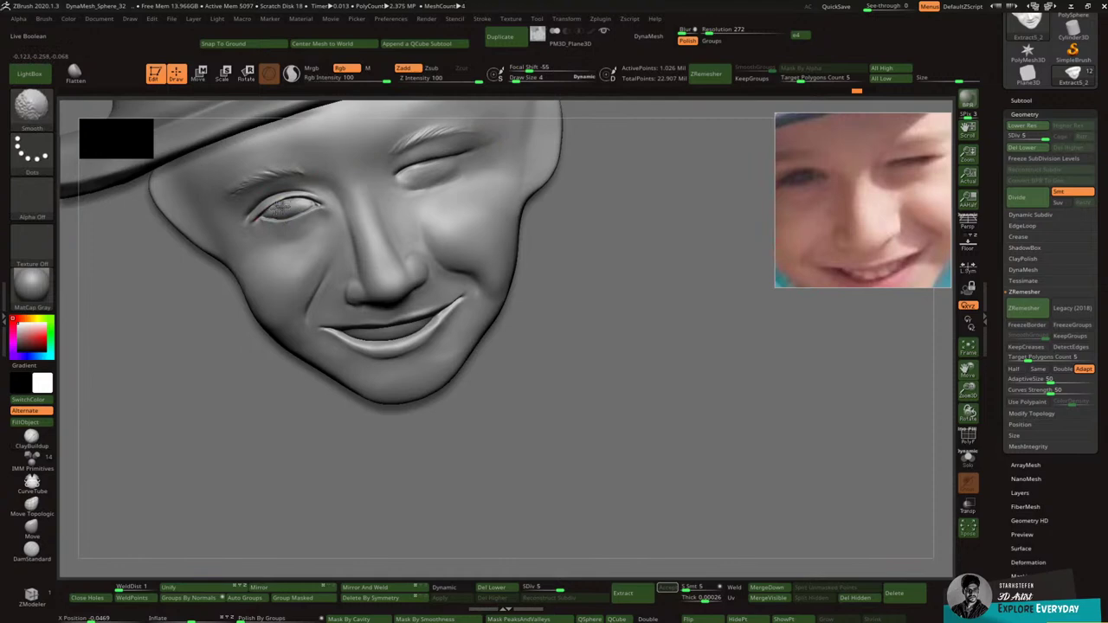
left_click_drag(279, 208, 295, 207, "shift")
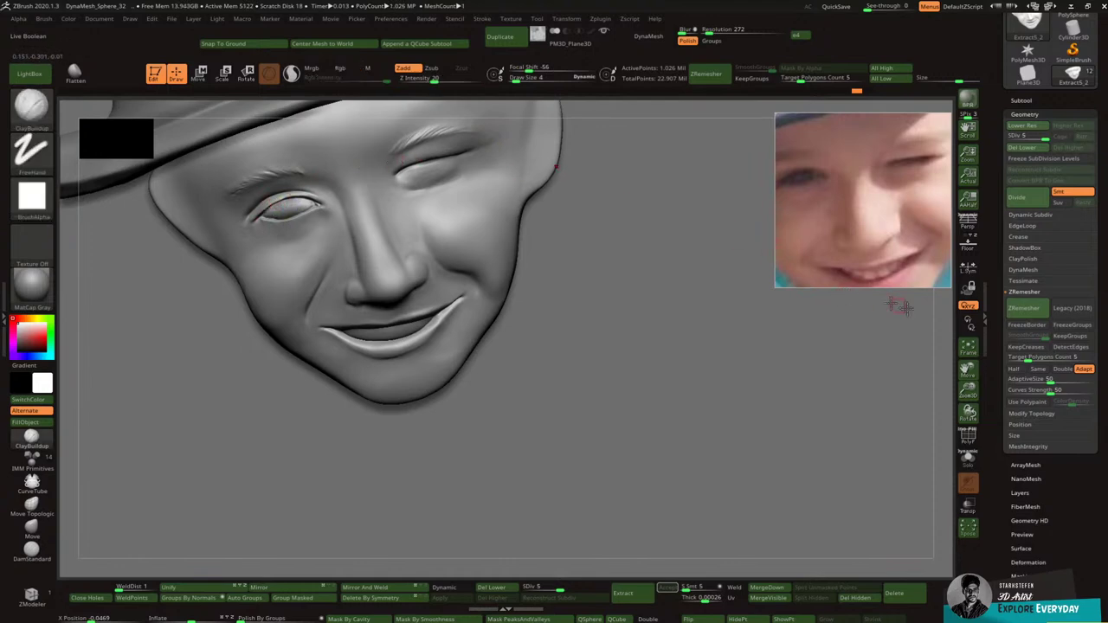
Step: Define the inner contour of the ear beside the open eye with the DamStandard brush at draw size 14
left_click_drag(968, 391, 941, 372)
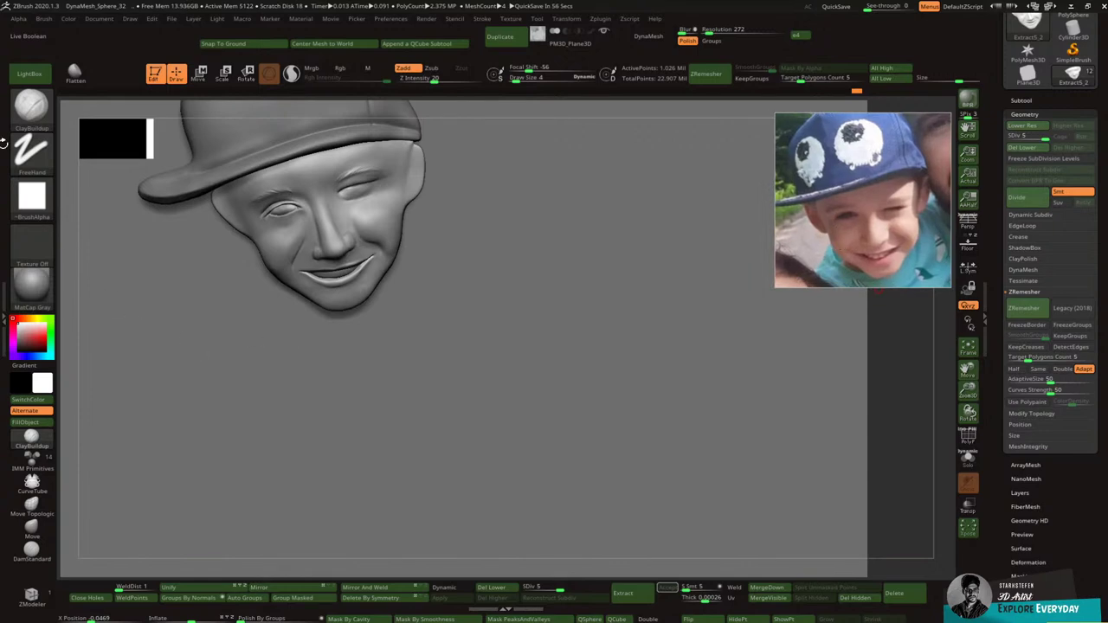
left_click(33, 105)
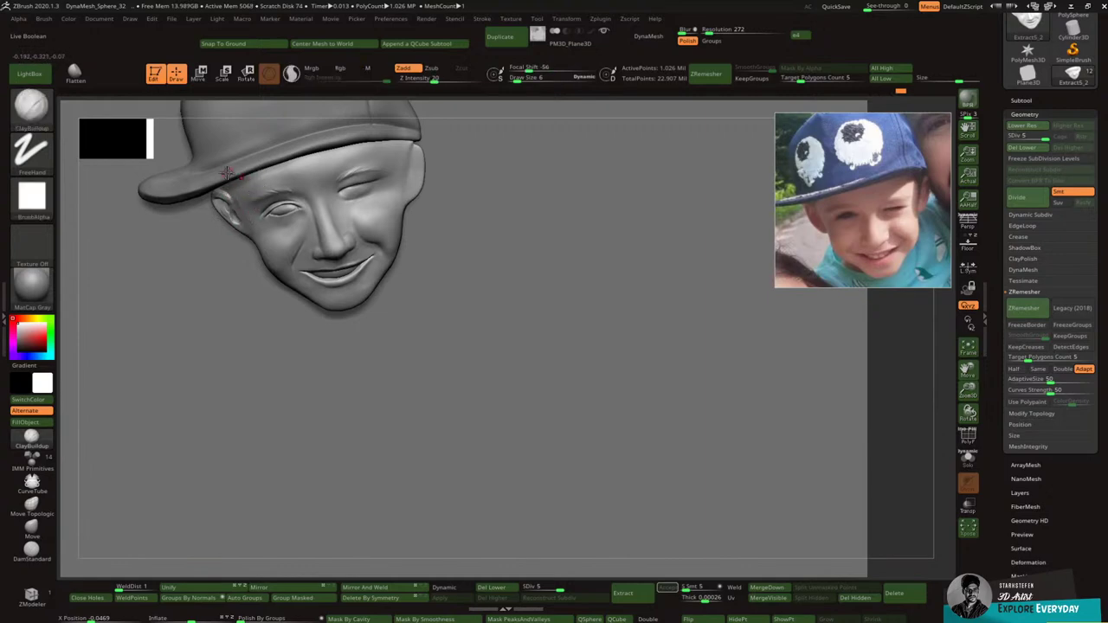
key("b")
left_click(232, 123)
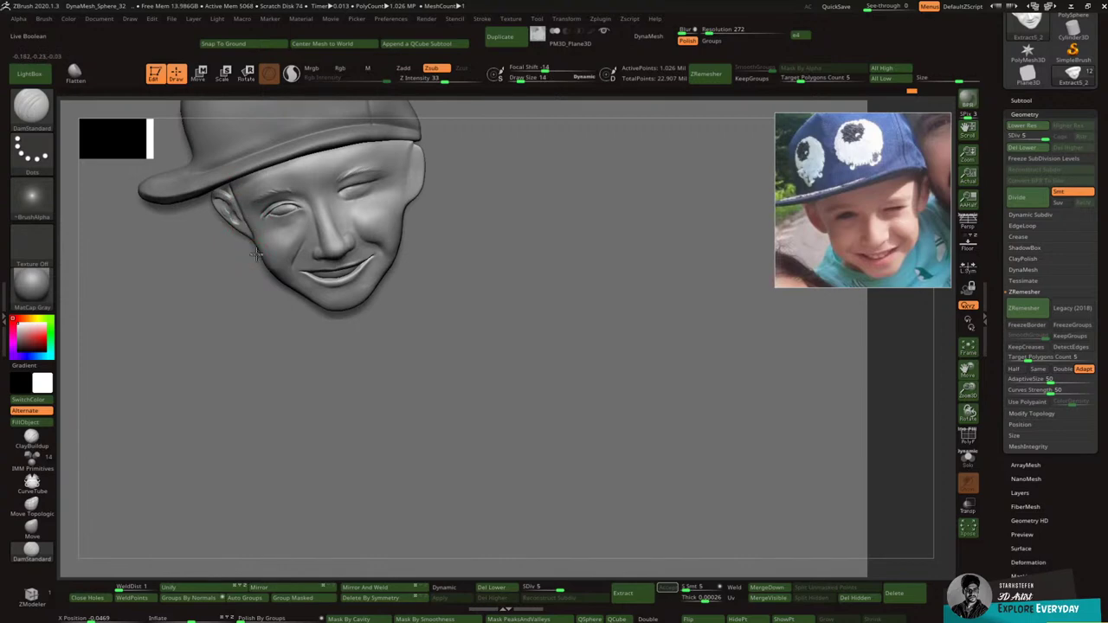
left_click_drag(248, 230, 233, 200)
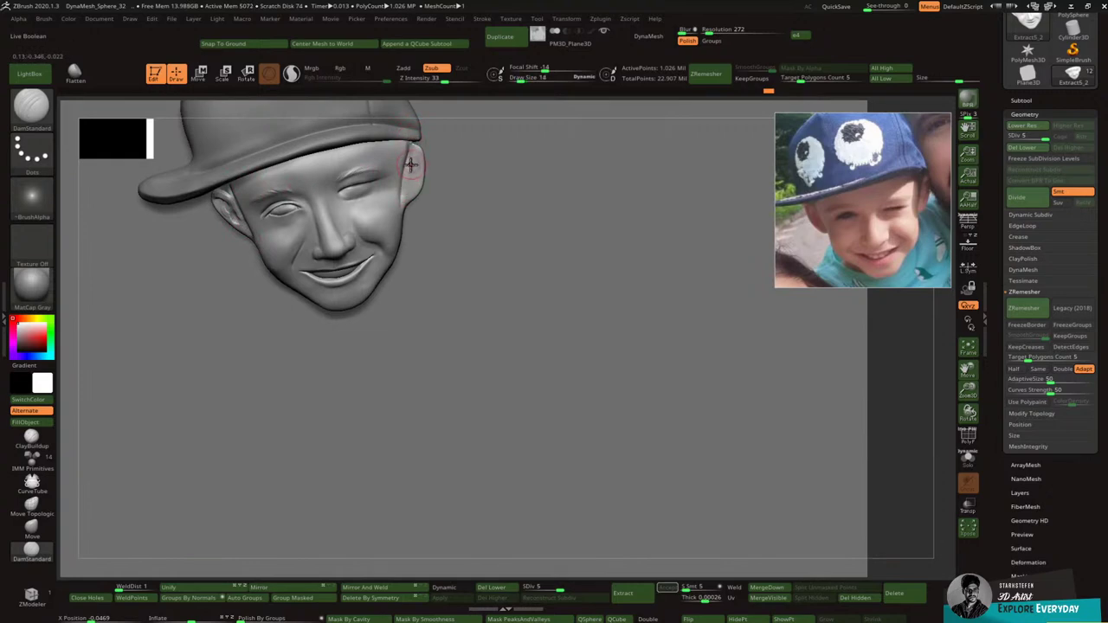
Step: Carve and smooth the groove where the ear beside the winking eye meets the face, using DamStandard at draw size 14
left_click_drag(408, 159, 404, 183, "shift")
key("ctrl")
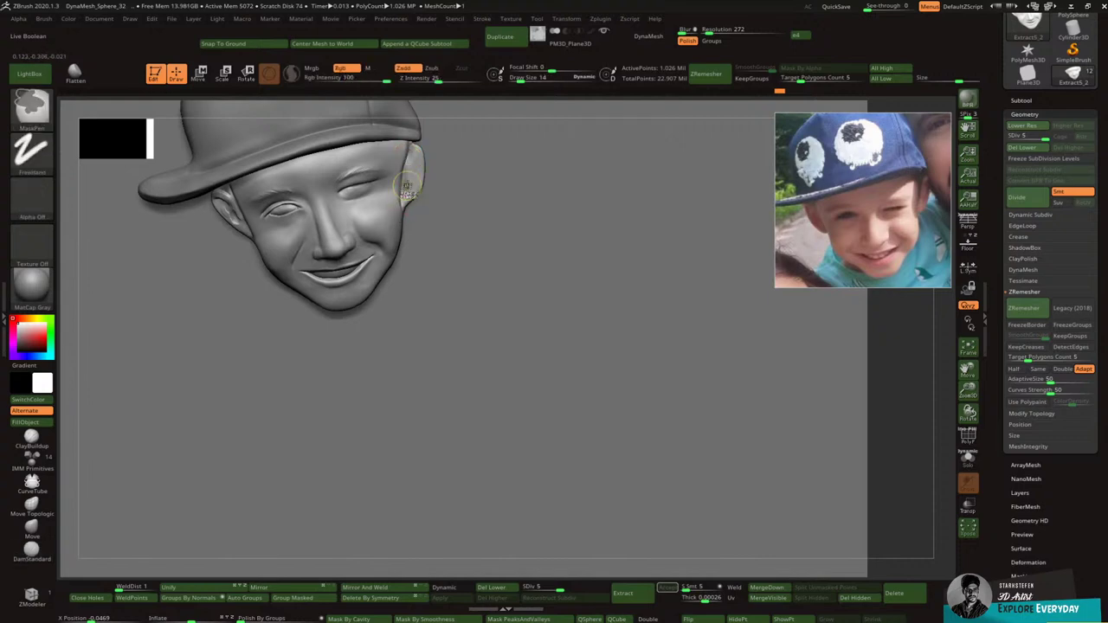
left_click_drag(408, 163, 403, 211)
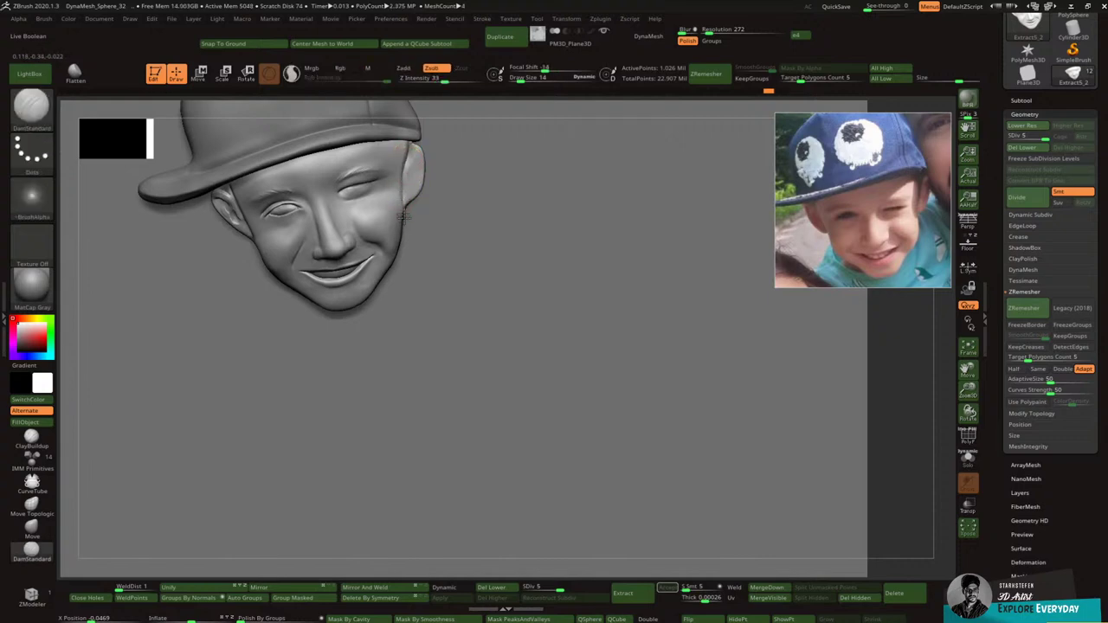
right_click_drag(404, 163, 392, 155)
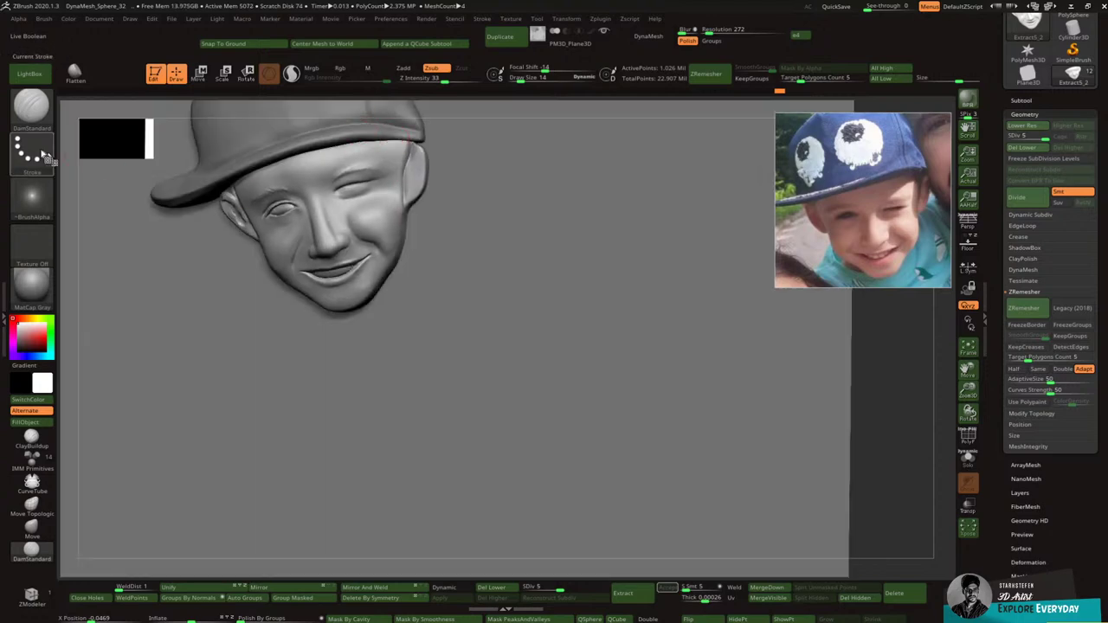
Step: Hollow out the ear beside the winking eye with ClayBuildup at draw size 9 and smooth its inner surface
left_click(49, 119)
left_click(138, 121)
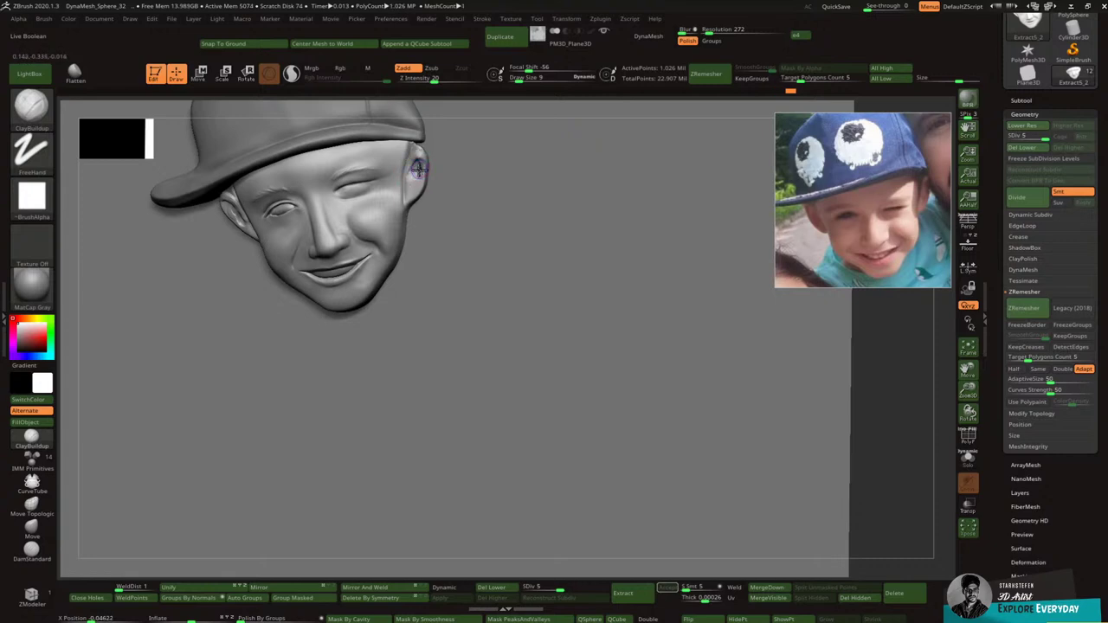
key("shift")
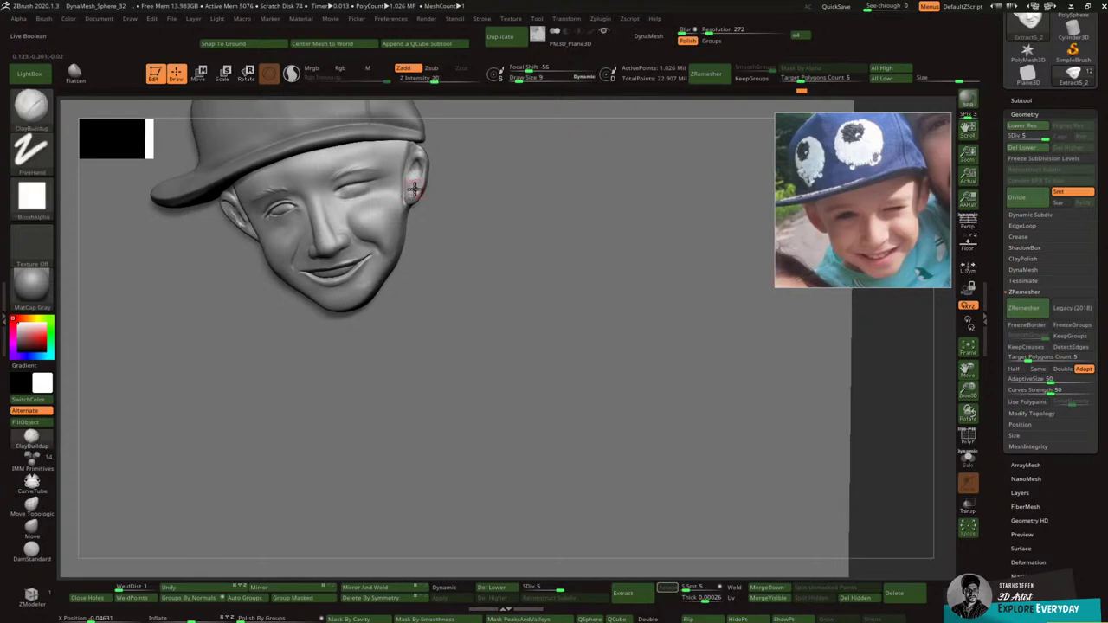
key("shift")
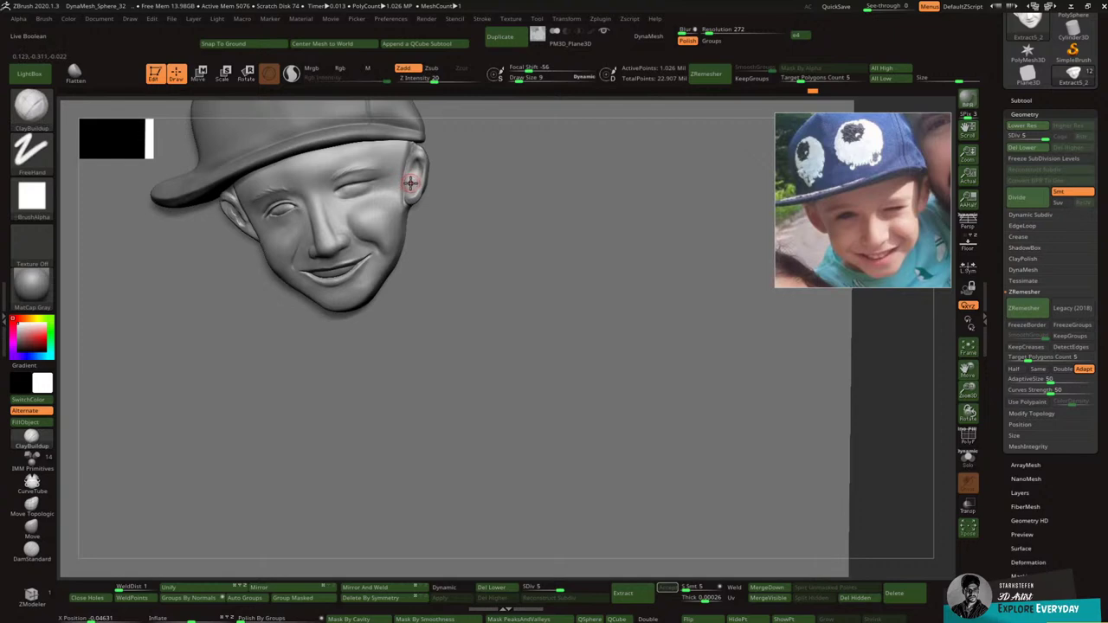
left_click_drag(413, 181, 411, 184)
key("shift")
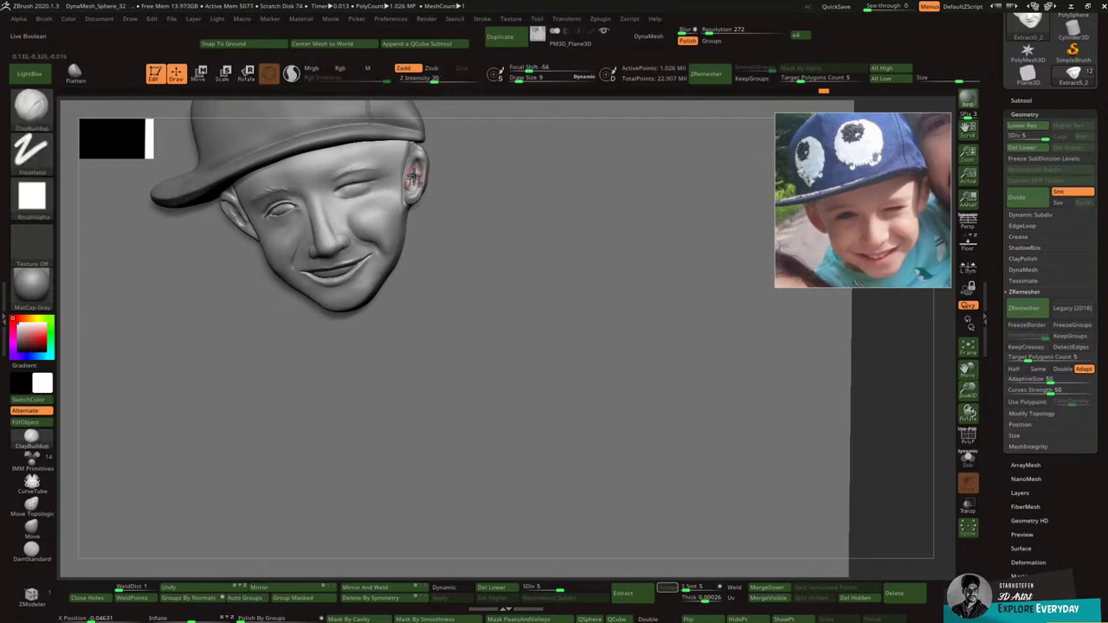
key("shift")
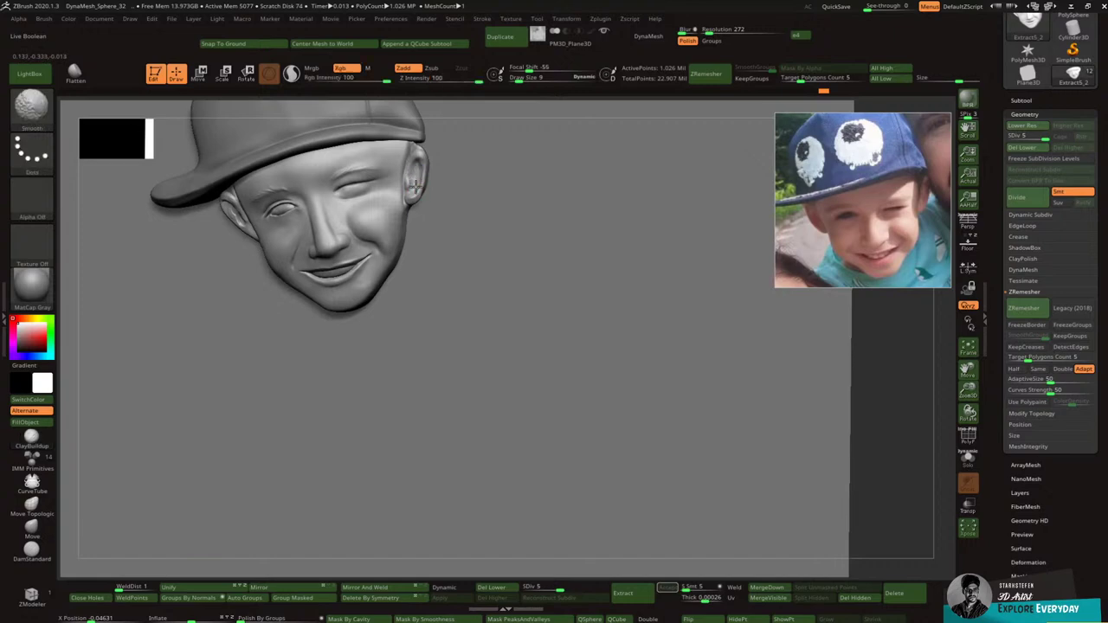
Step: Smooth the rim of the ear beside the winking eye and the surface of the opposite ear
mouse_move(420, 152)
left_mouse_down("shift")
mouse_move(421, 194)
mouse_move(428, 174)
left_mouse_up("shift")
left_click_drag(446, 163, 460, 154)
key("shift")
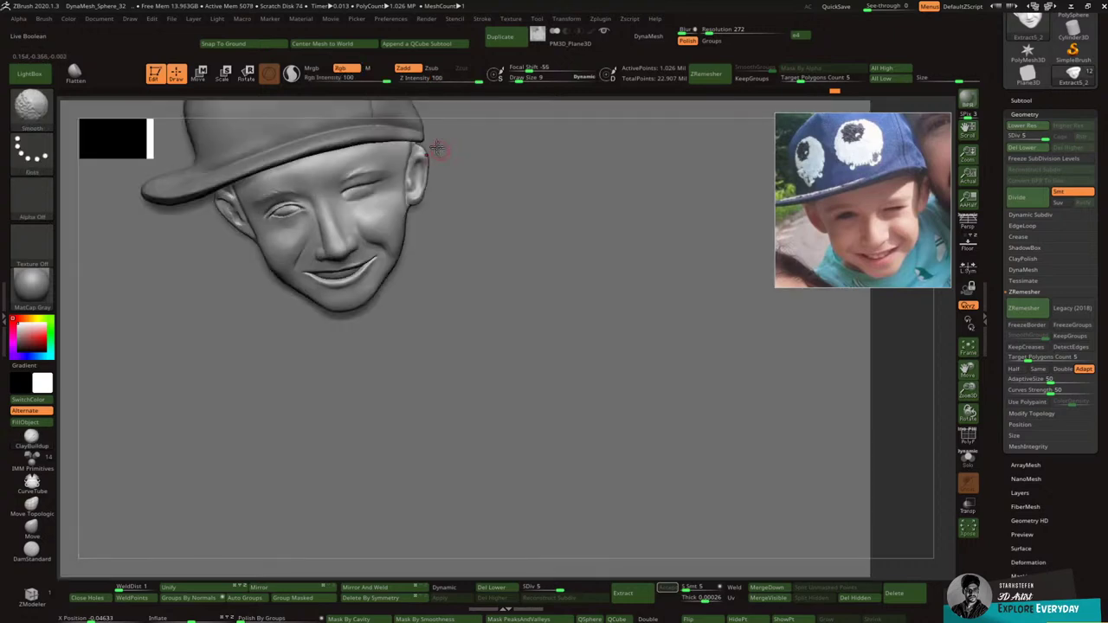
left_click(414, 81)
key("shift")
left_click_drag(229, 194, 248, 222, "shift")
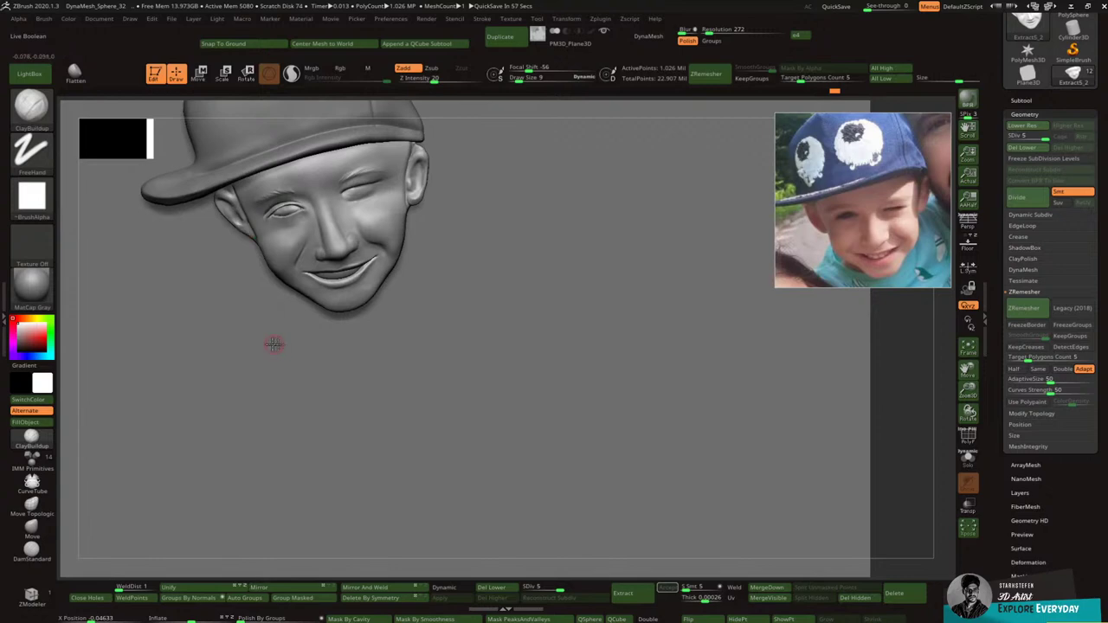
Step: Adjust the shape of the ears with the Move brush at draw size 18 and check the whole head against the photo
left_click(31, 105)
left_click(490, 127)
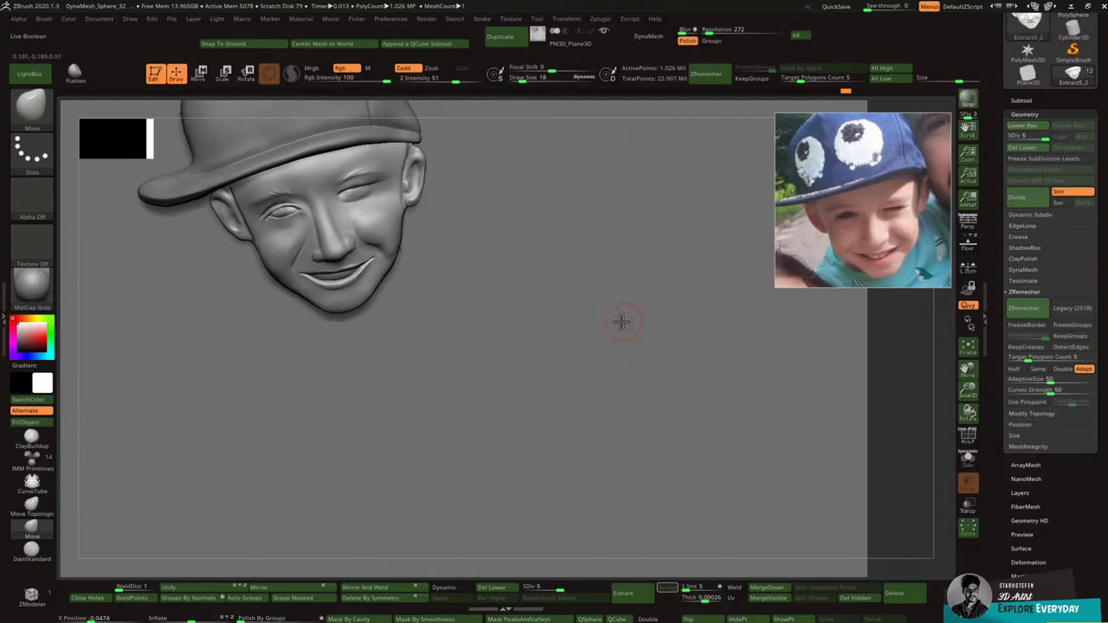
right_click_drag(502, 308, 616, 321, "ctrl")
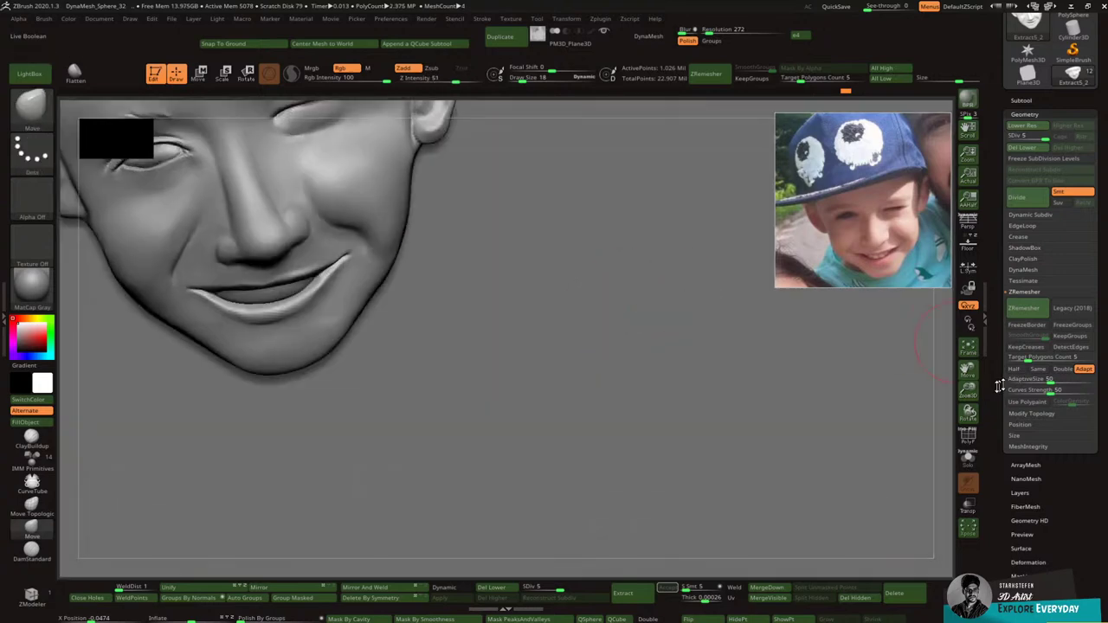
left_click_drag(969, 371, 1067, 450)
left_click_drag(980, 393, 992, 359)
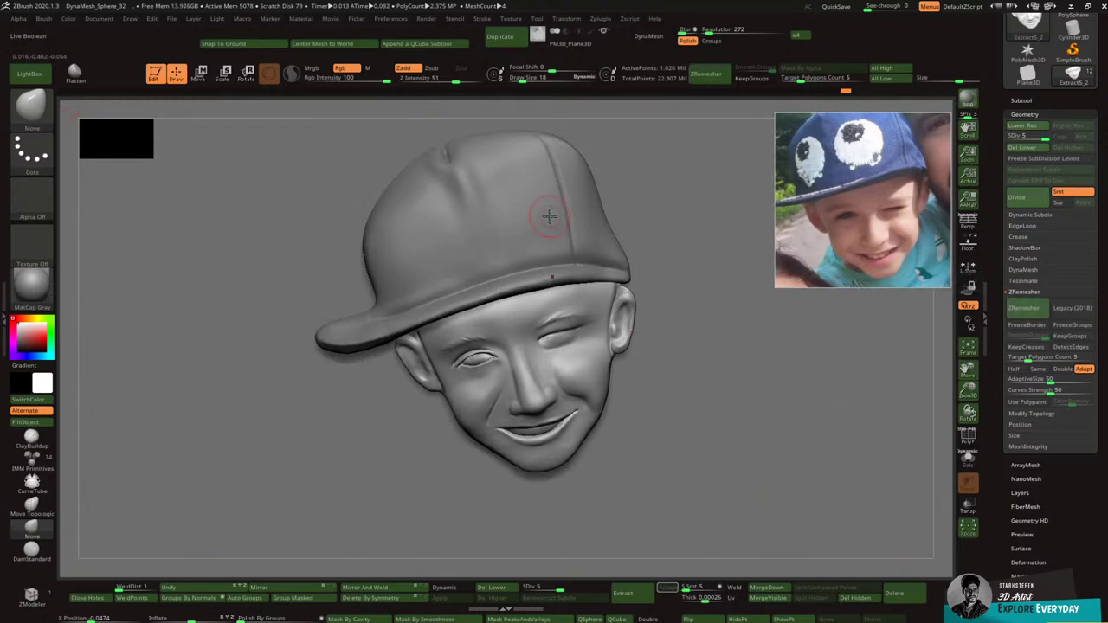
Step: Select the cap and carve a fabric crease just above the brim's base with DamStandard at draw size 18, then soften it
left_click(31, 107)
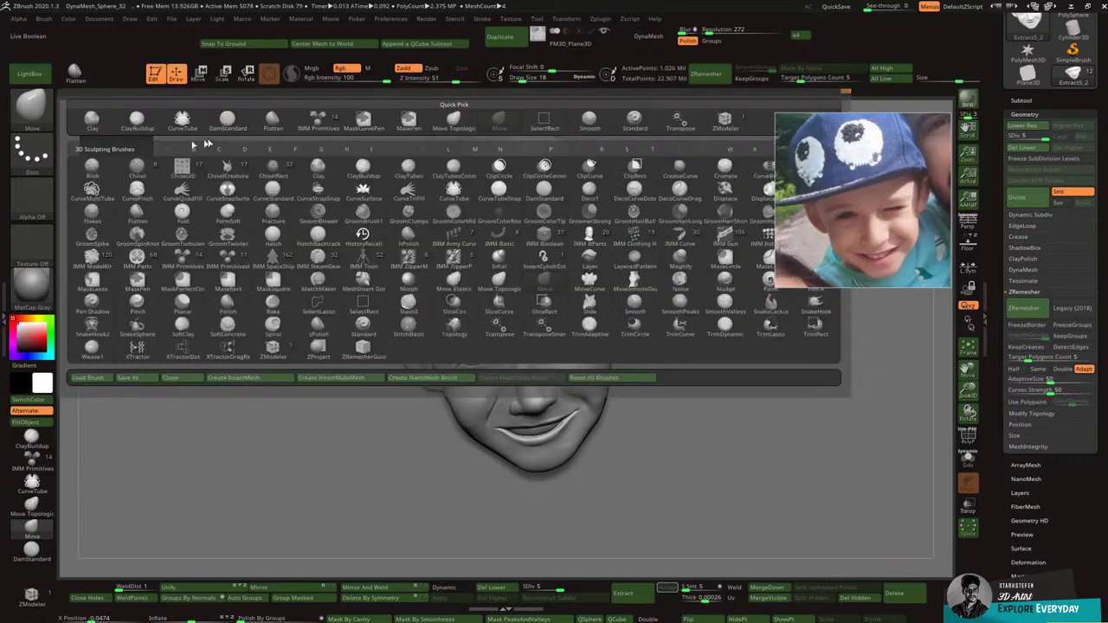
left_click(227, 119)
left_click(413, 300, "alt")
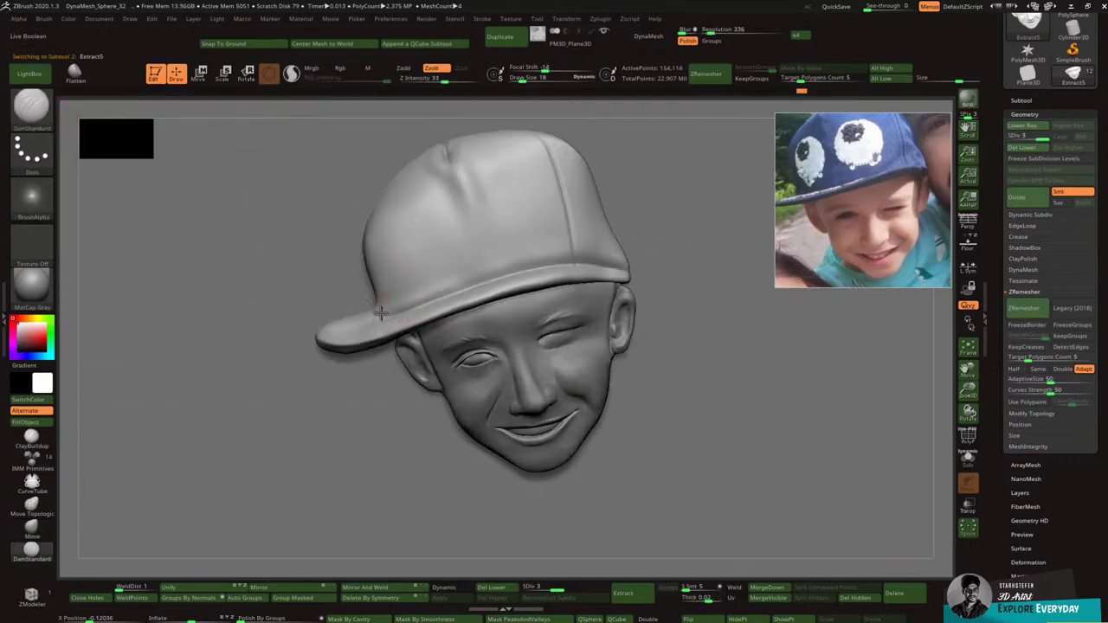
key("shift")
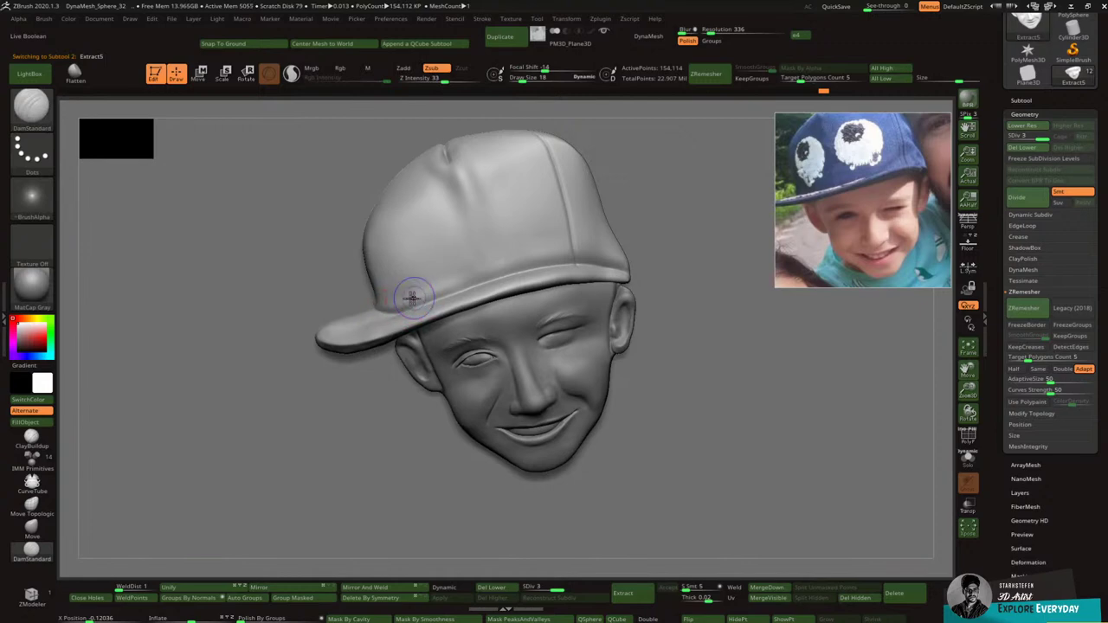
key("shift")
mouse_move(369, 214)
left_mouse_down()
mouse_move(397, 294)
mouse_move(396, 231)
left_mouse_up()
key("ctrl+z")
key("ctrl+z")
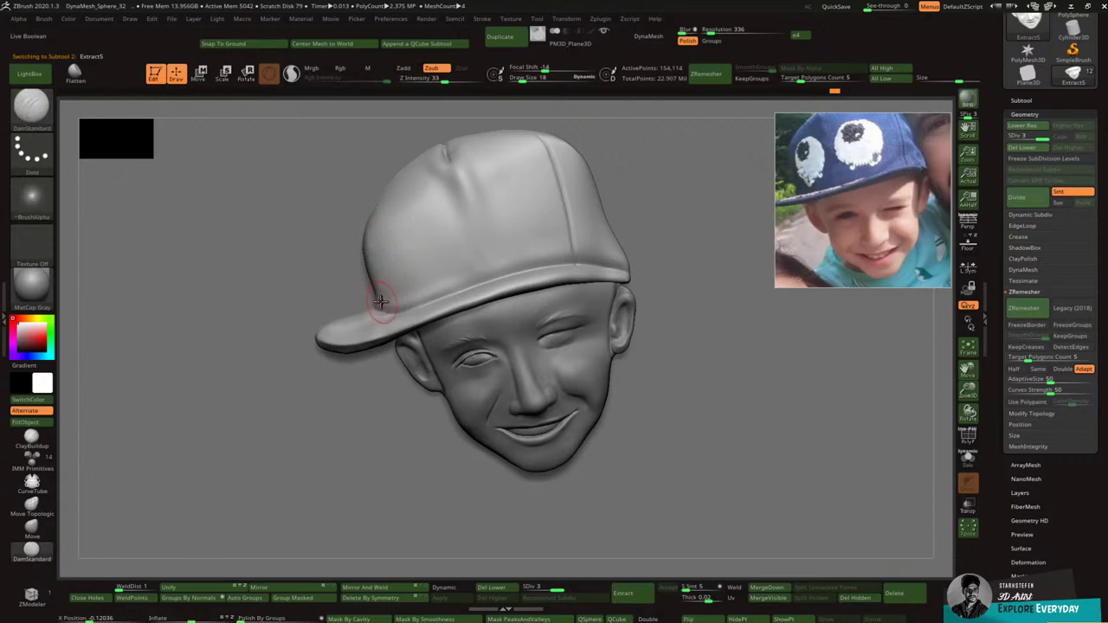
key("shift")
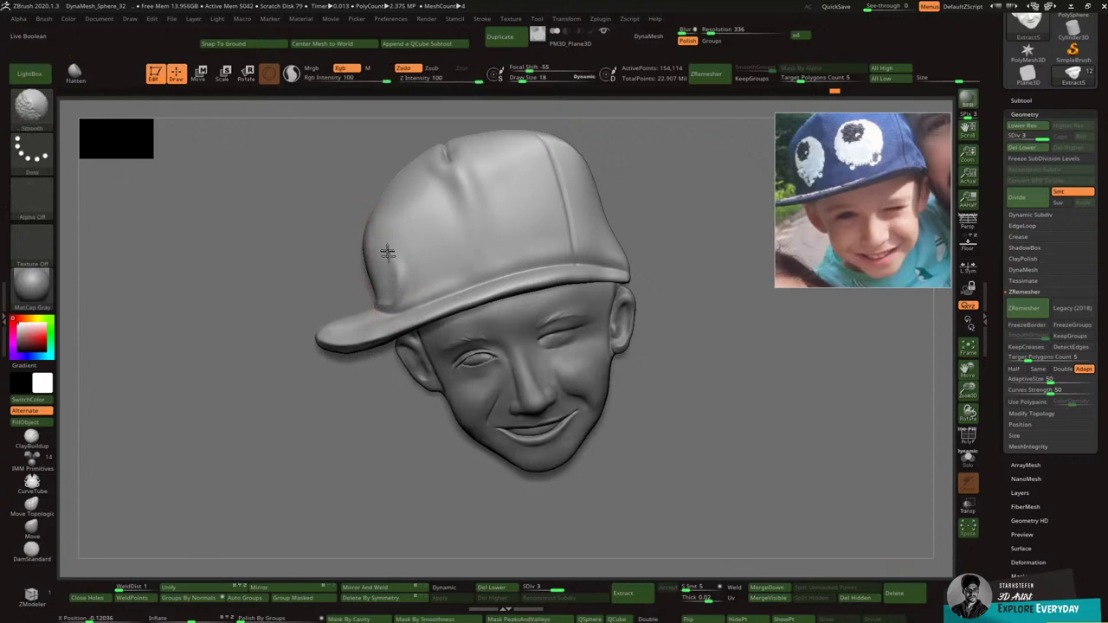
left_click_drag(388, 251, 387, 235, "shift")
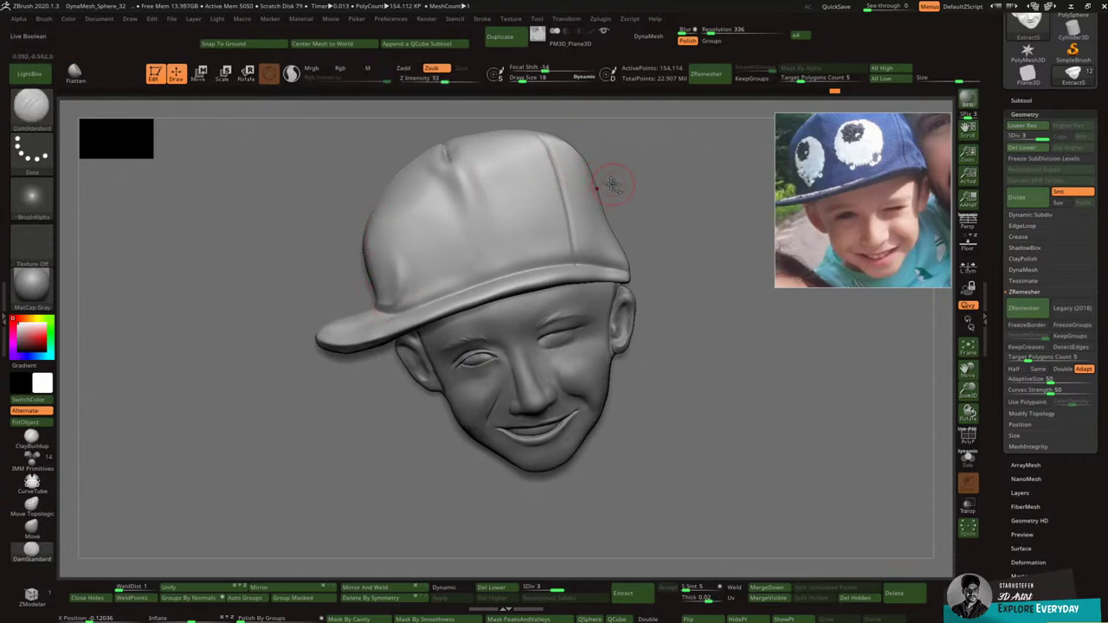
Step: Carve fabric folds into the cap's side panel above the winking eye's ear with DamStandard at draw size 18 and smooth them
left_click_drag(609, 222, 569, 214)
key("ctrl+z")
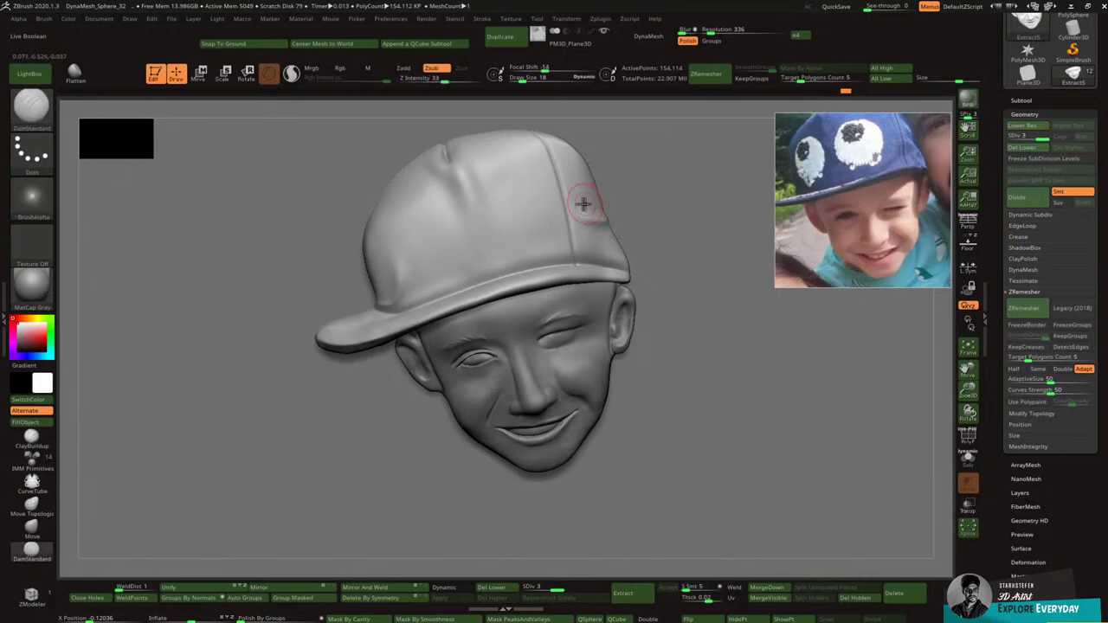
key("shift")
key("shift")
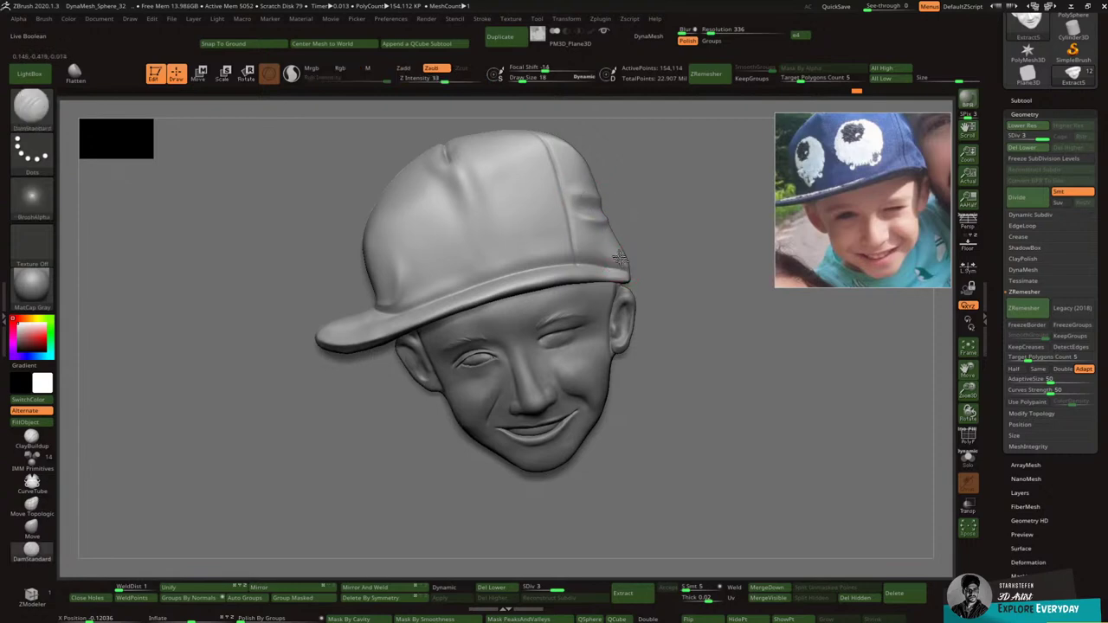
key("shift")
mouse_move(453, 164)
left_mouse_down()
mouse_move(476, 229)
mouse_move(436, 155)
mouse_move(465, 168)
left_mouse_up()
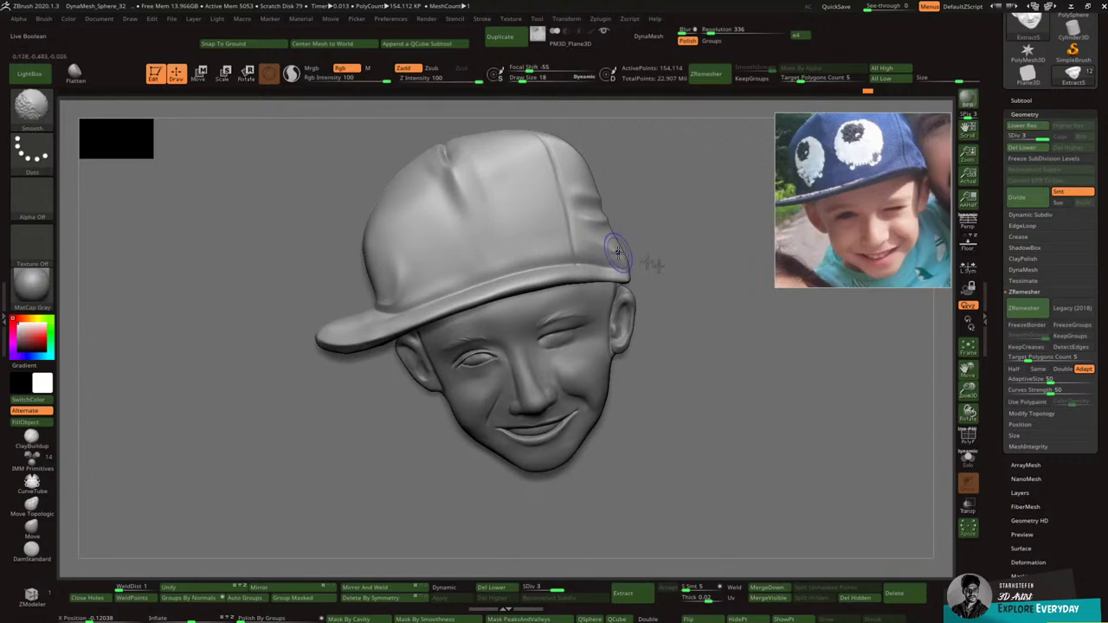
Step: Select the face subtool and reshape the ear under the cap's brim with the Move brush at draw sizes 22 and 18
left_click_drag(969, 391, 949, 353)
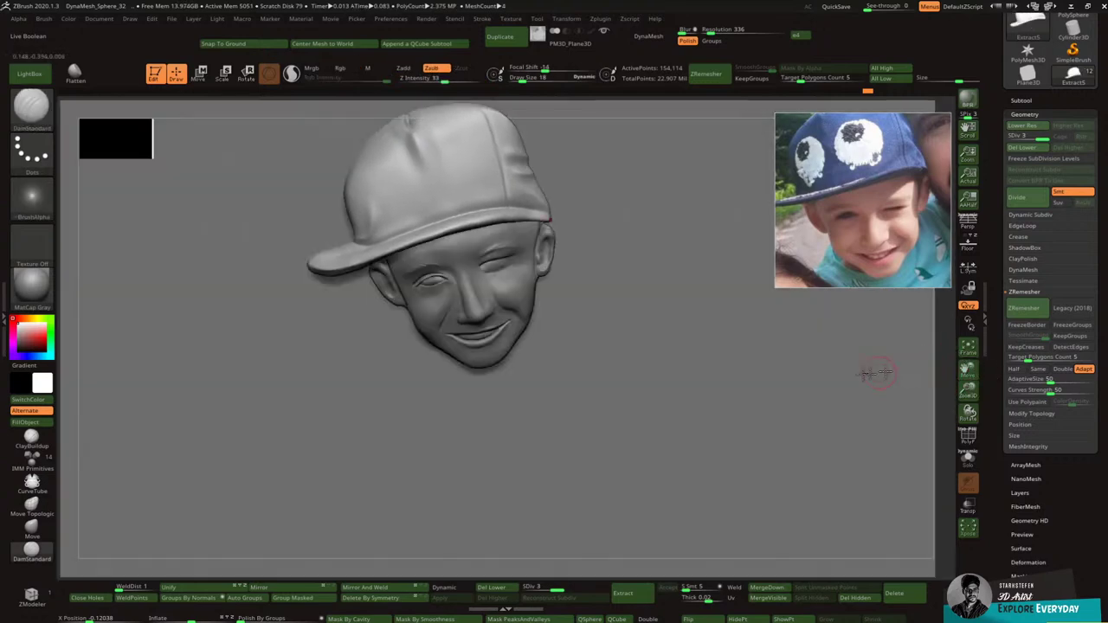
left_click(511, 294, "alt")
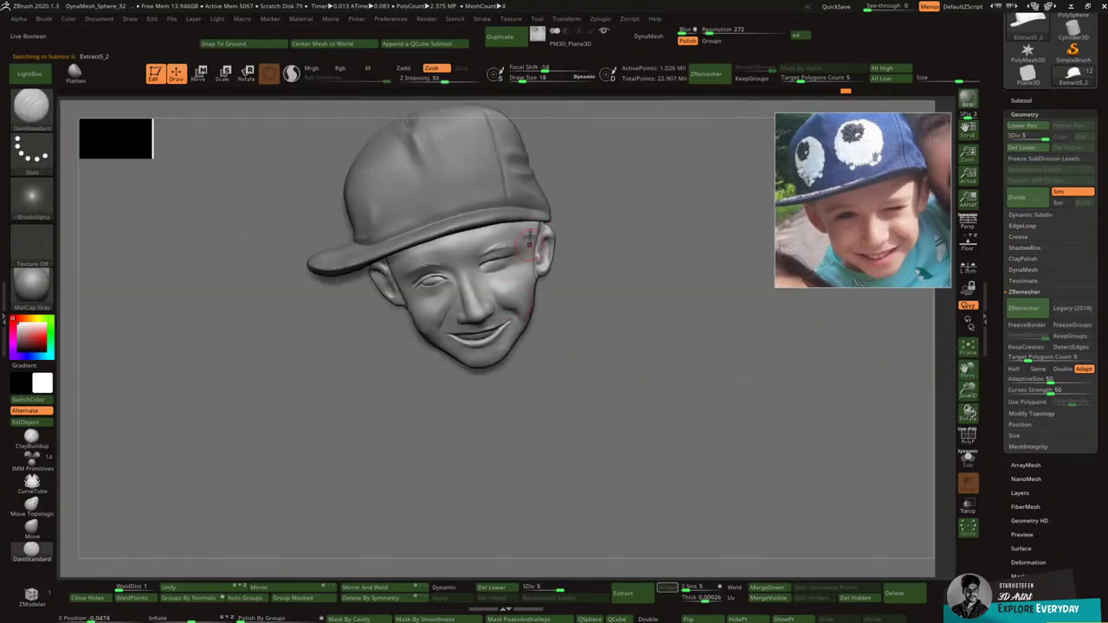
left_click(31, 105)
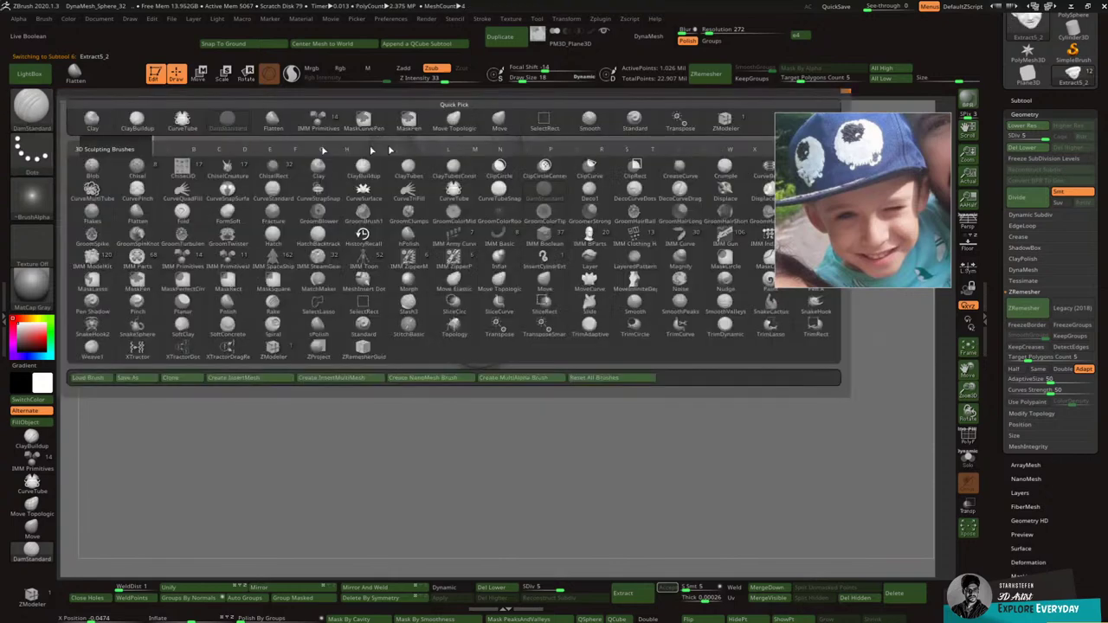
left_click(499, 118)
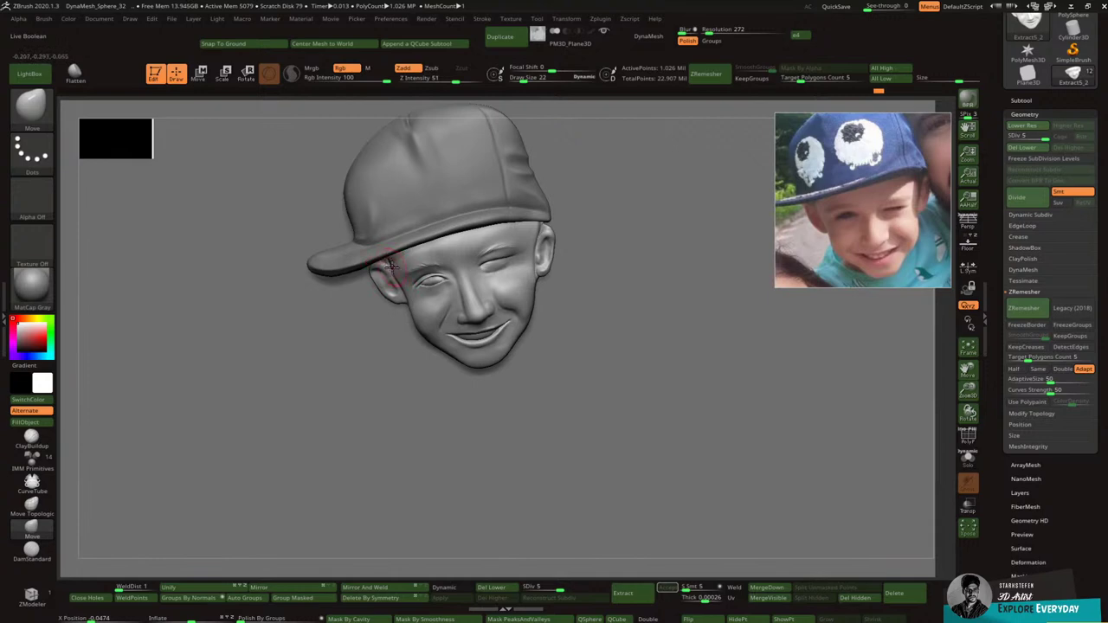
key("[")
right_click_drag(407, 290, 406, 304, "ctrl")
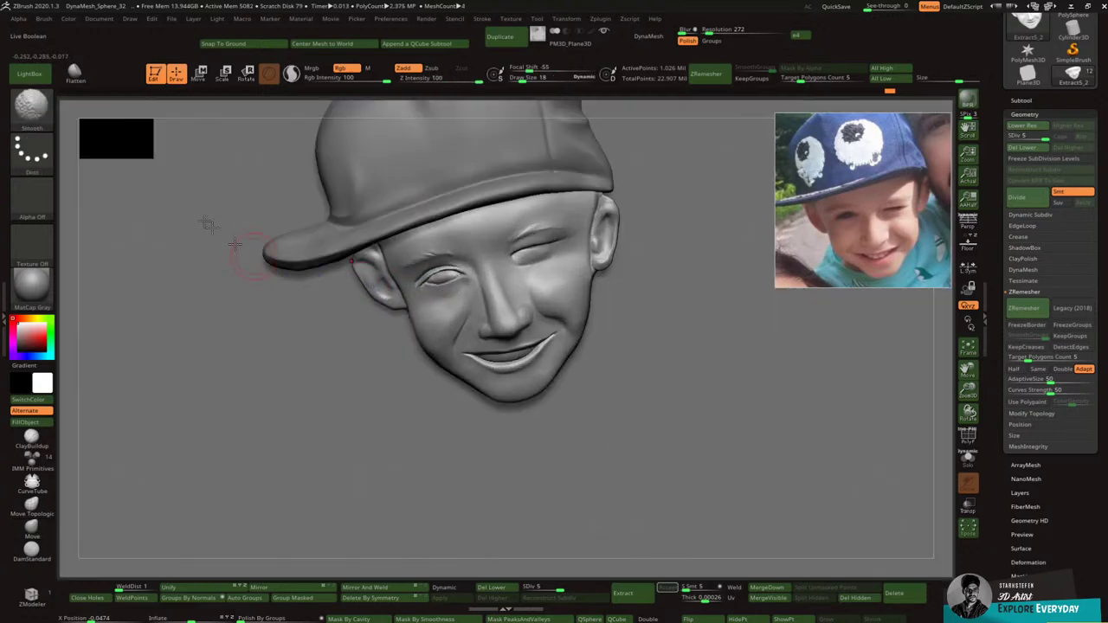
Step: Carve the inner folds of the ear under the cap's brim with DamStandard at draw size 8 and smooth them
key("b")
key("d")
key("s")
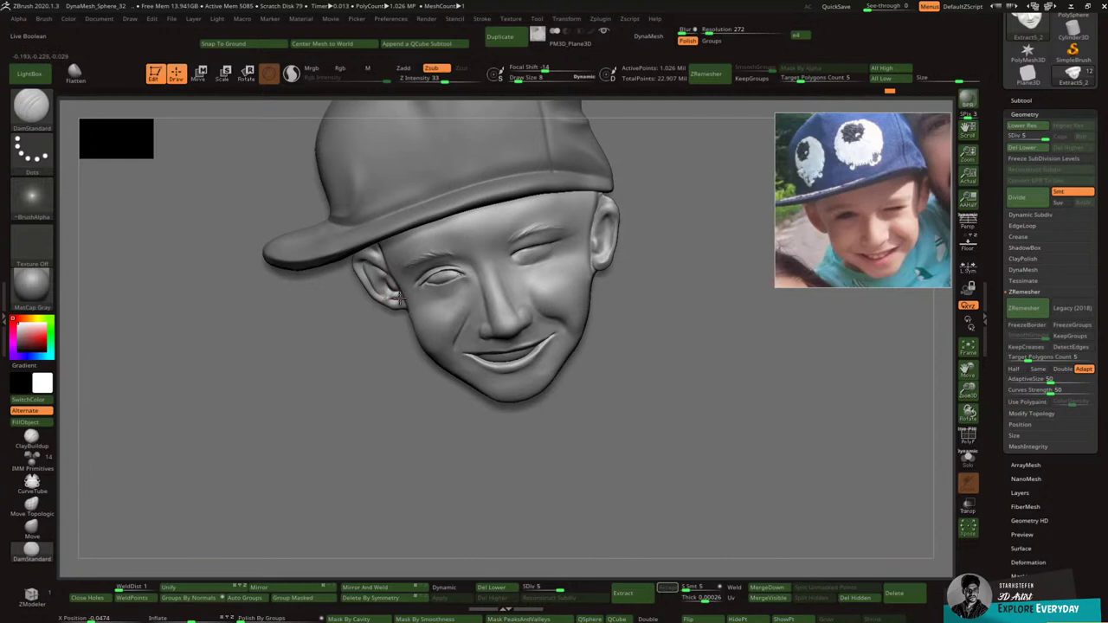
key("shift")
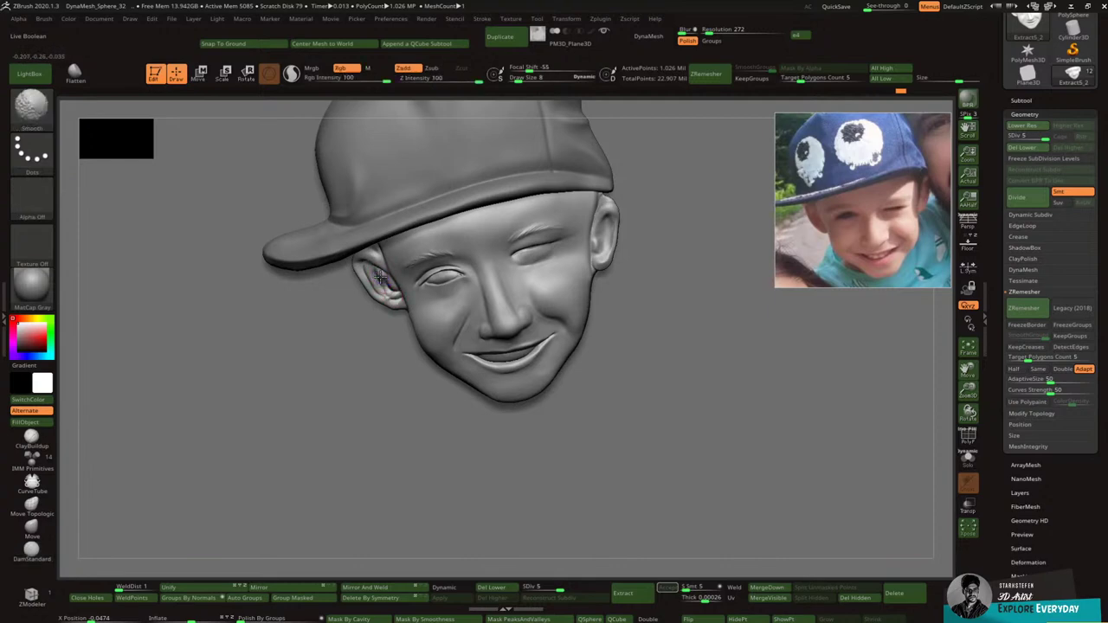
left_click_drag(387, 279, 389, 285, "shift")
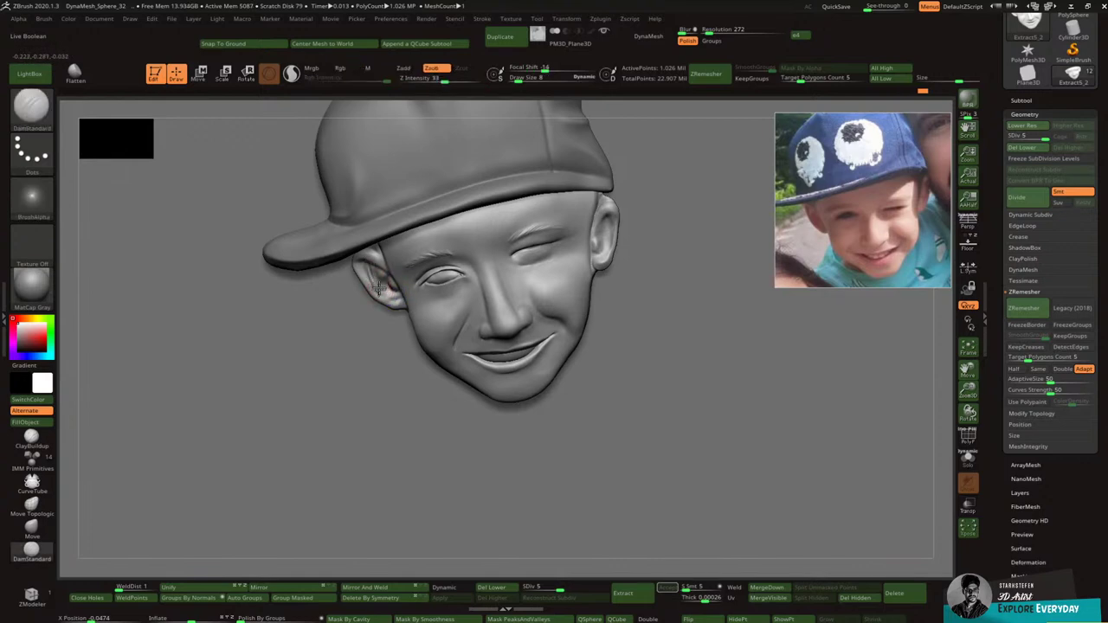
key("shift")
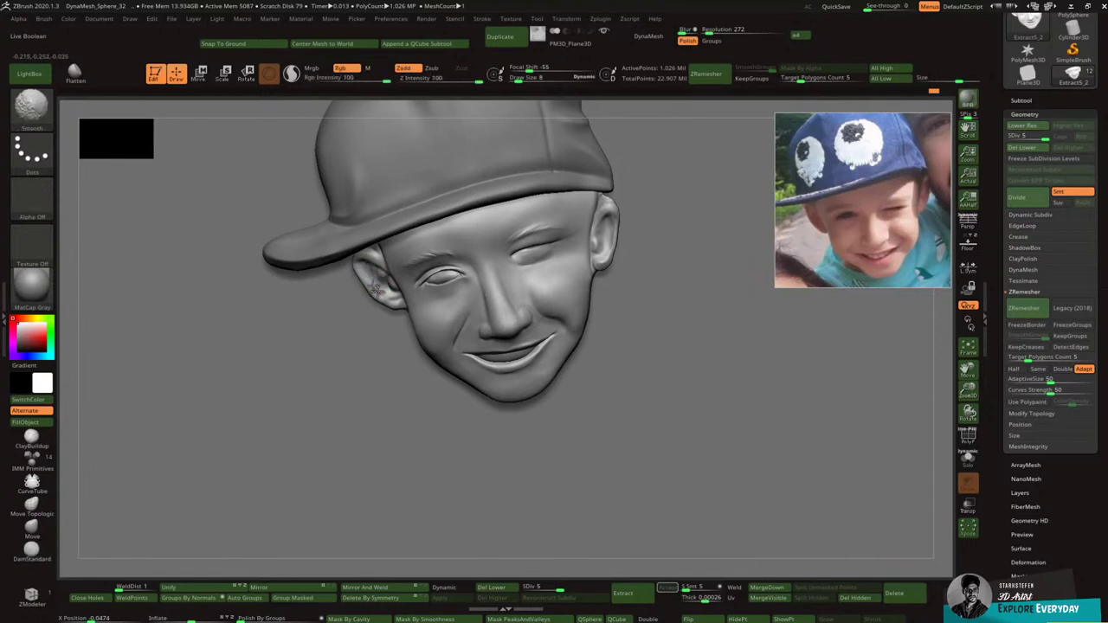
key("shift")
mouse_move(413, 251)
right_mouse_down()
mouse_move(453, 210)
mouse_move(370, 270)
right_mouse_up()
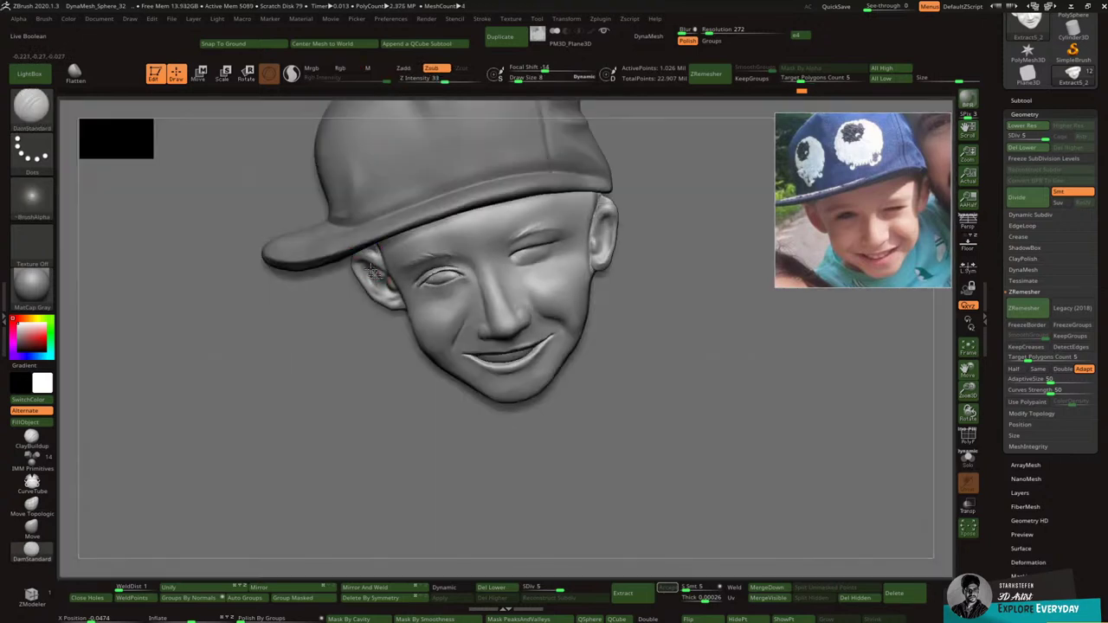
key("shift")
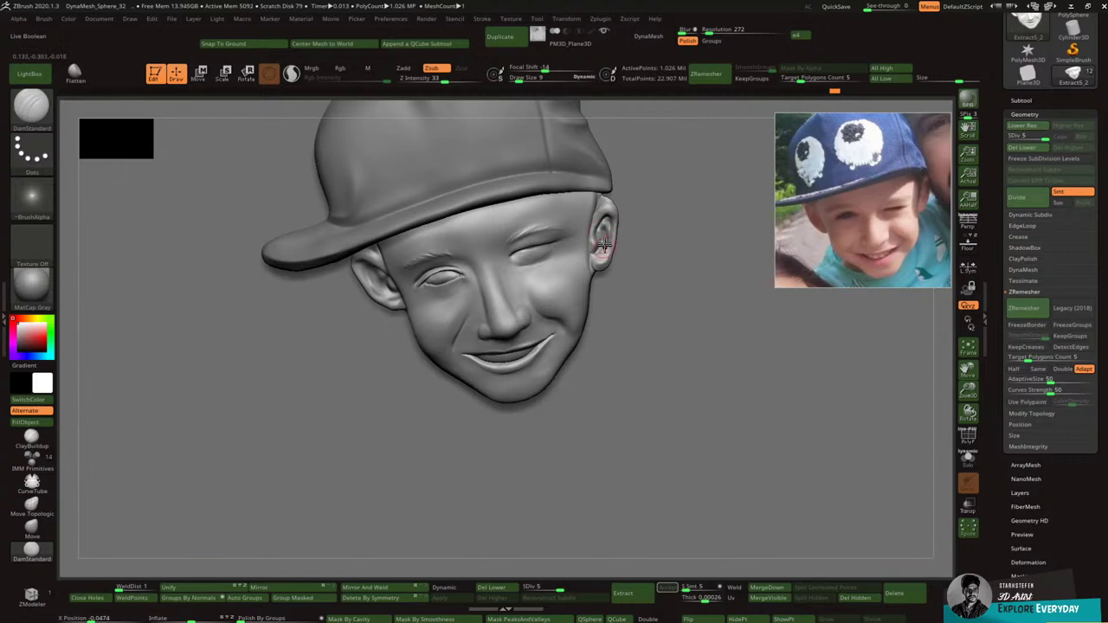
Step: Refine the inner folds of the ear beside the winking eye with DamStandard at draw size 9, undoing the unwanted stroke
left_click_drag(604, 224, 605, 240)
key("ctrl")
key("ctrl+z")
right_click_drag(555, 235, 549, 222)
left_click_drag(527, 253, 556, 238, "shift")
right_click_drag(558, 238, 573, 232)
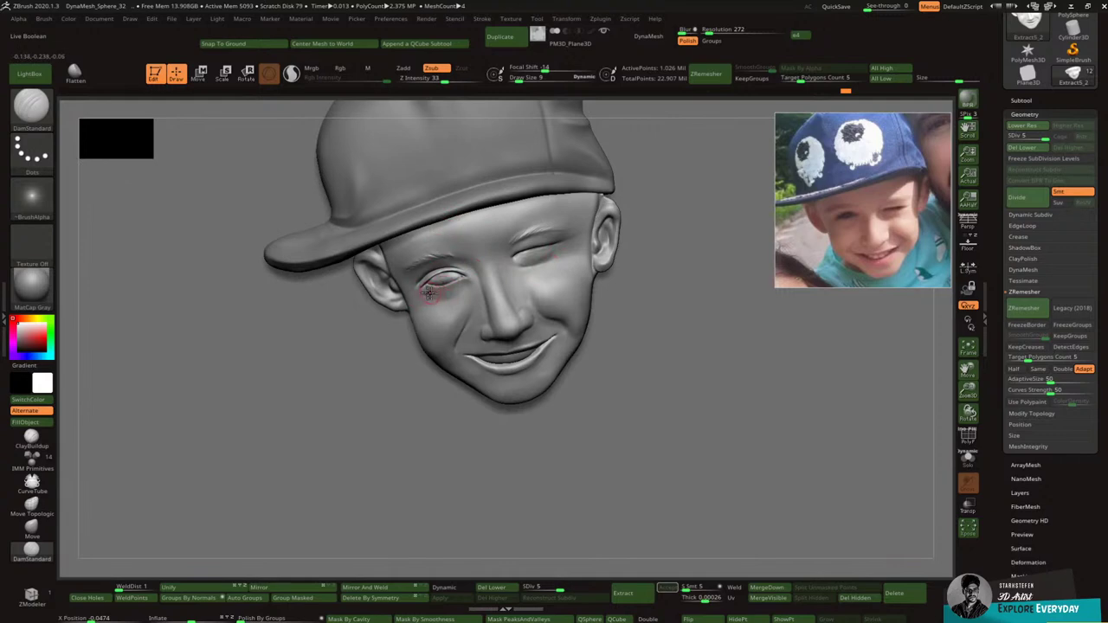
Step: Carve a crease below the open eye's lower lid with DamStandard at draw size 9 and soften it
left_click_drag(429, 292, 460, 287)
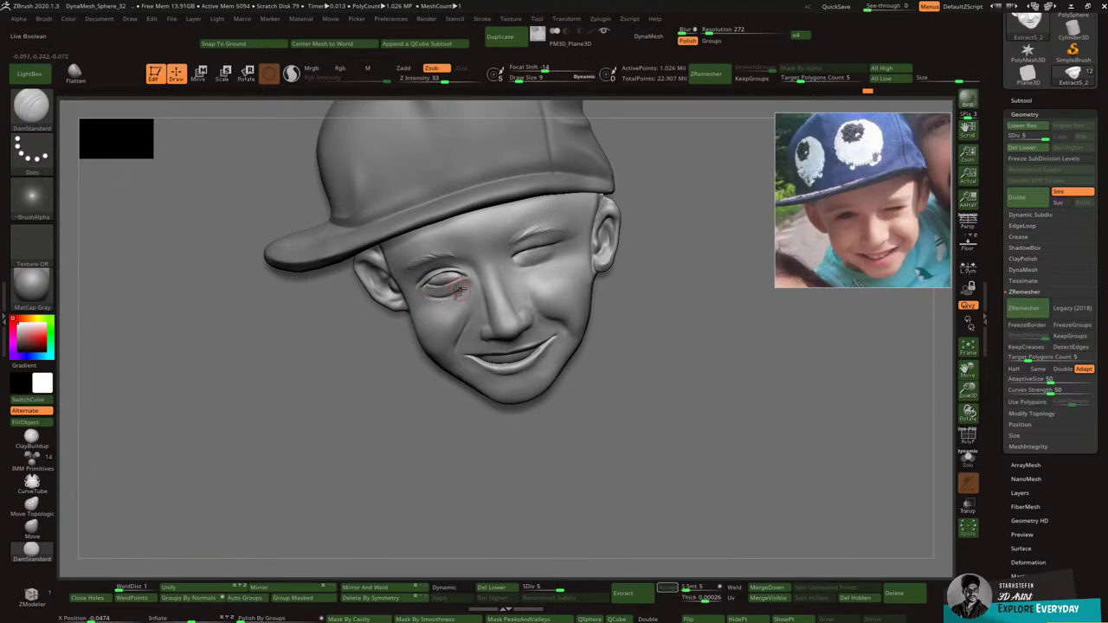
key("shift")
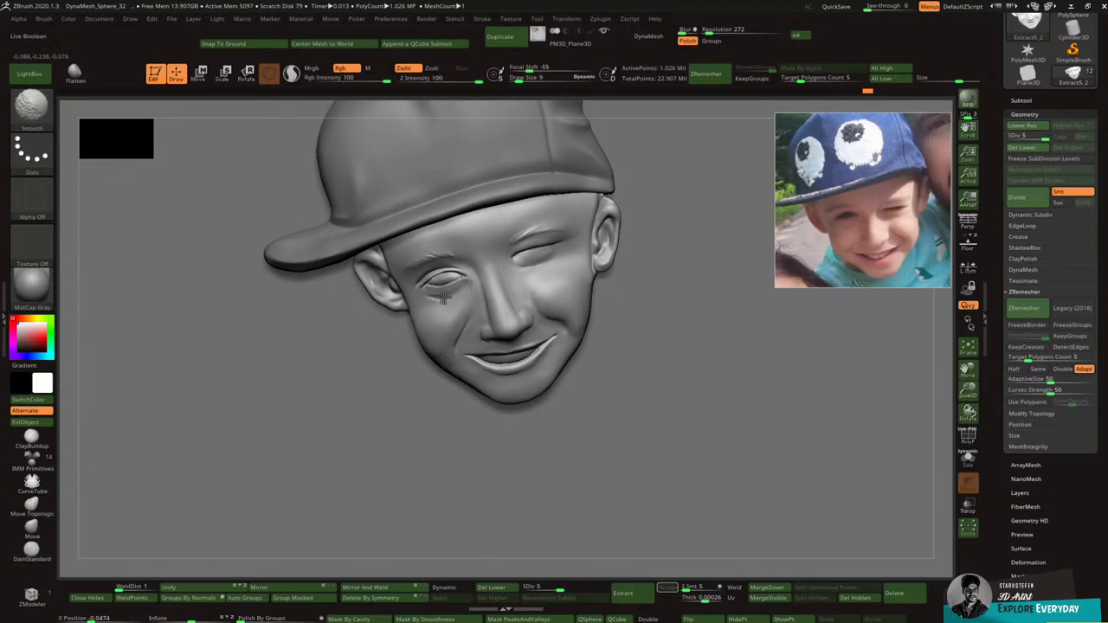
mouse_move(428, 296)
left_mouse_down("shift")
mouse_move(465, 284)
mouse_move(433, 291)
left_mouse_up("shift")
key("shift")
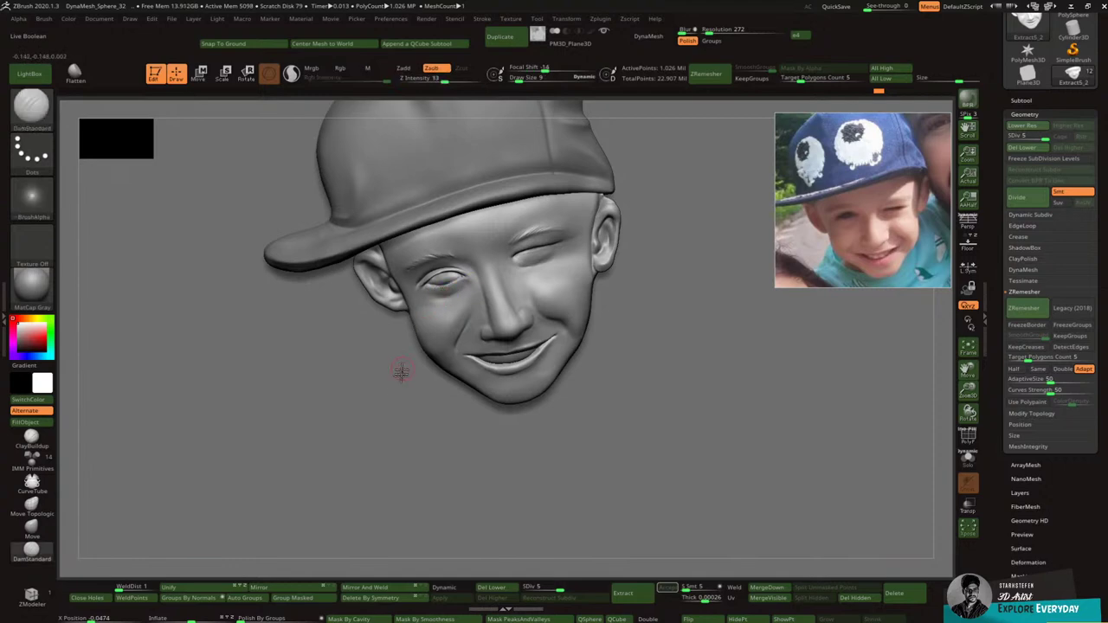
Step: Adjust the face outline below the ear on the open eye's side with the Move brush at draw size 26
left_click(35, 113)
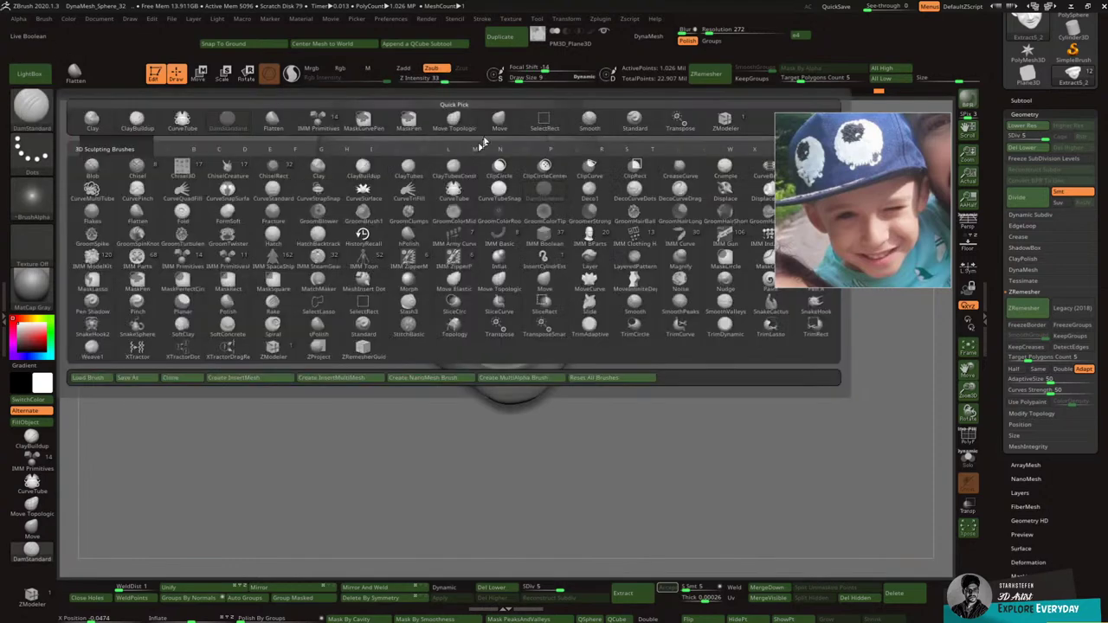
left_click(499, 123)
key("bracketright")
key("bracketright")
key("bracketright")
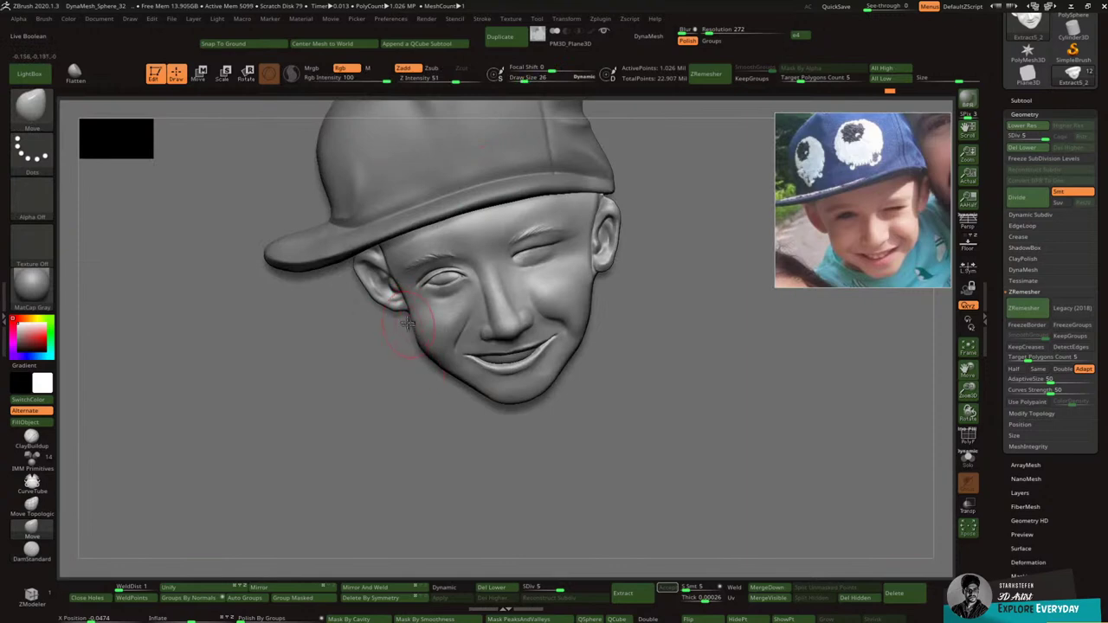
key("bracketleft")
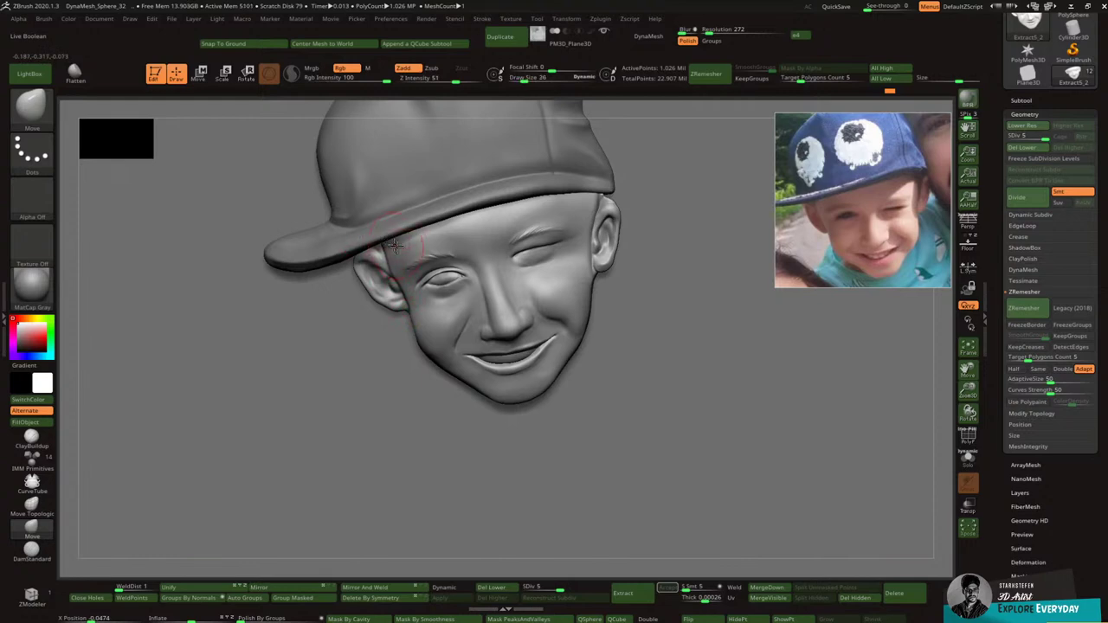
key("bracketleft")
Step: Build up short hair strands at the temple beside the winking eye with ClayBuildup at draw sizes 6 to 8
left_click(31, 106)
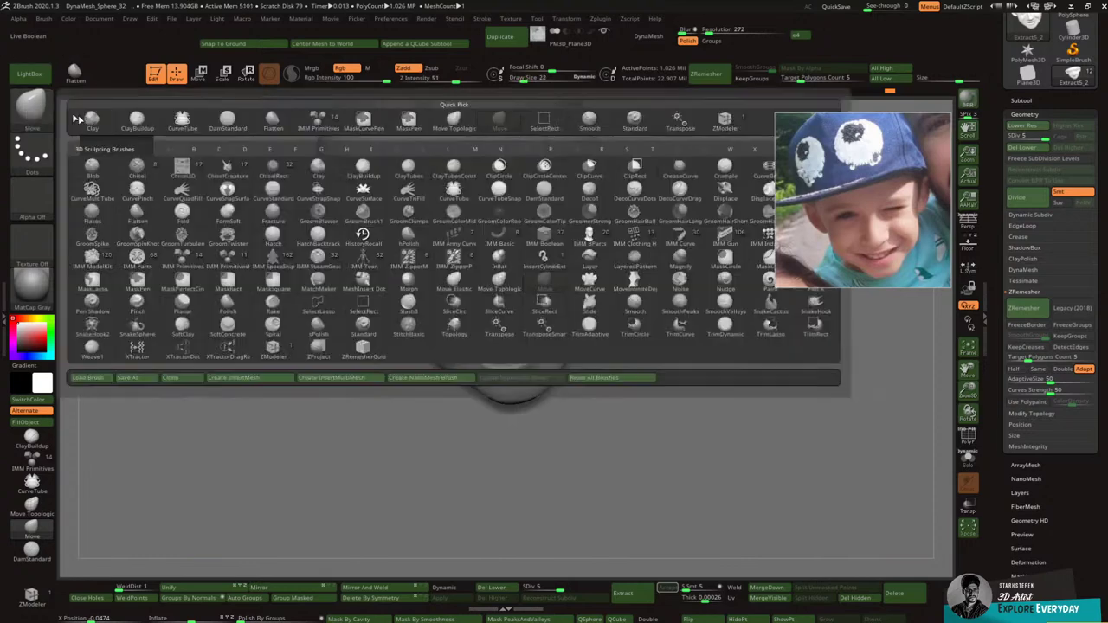
left_click(136, 119)
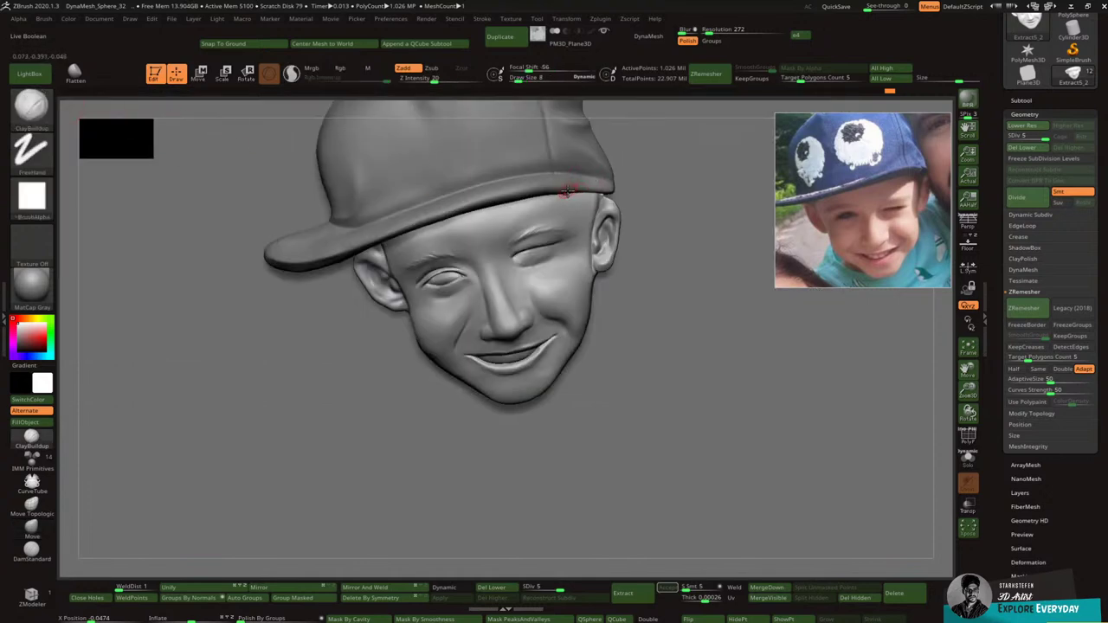
left_click_drag(579, 205, 592, 213)
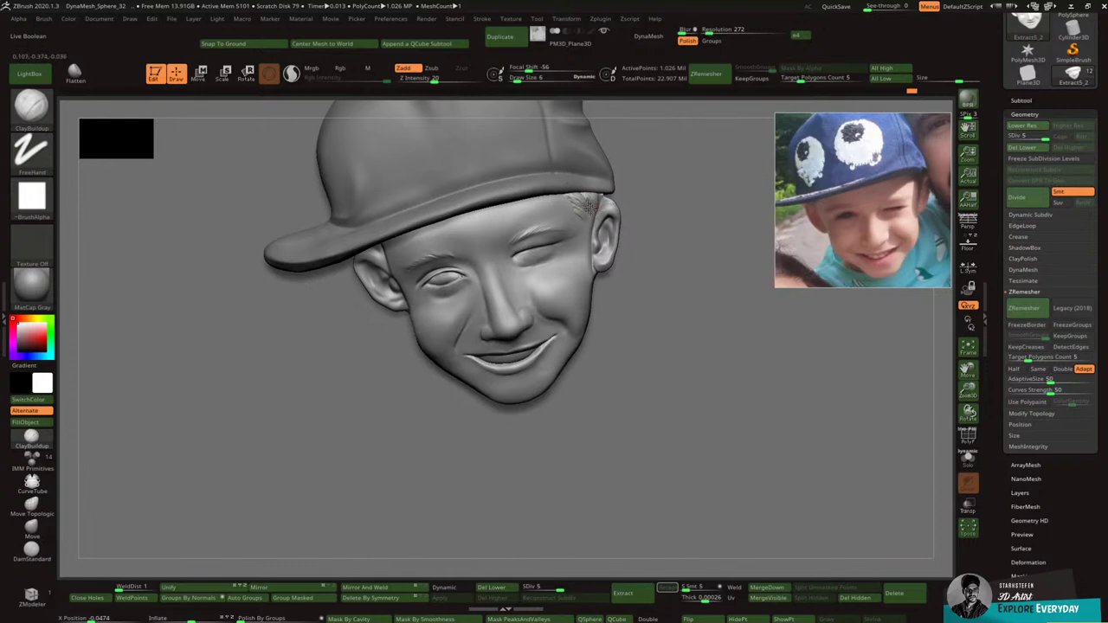
left_click_drag(583, 223, 593, 281)
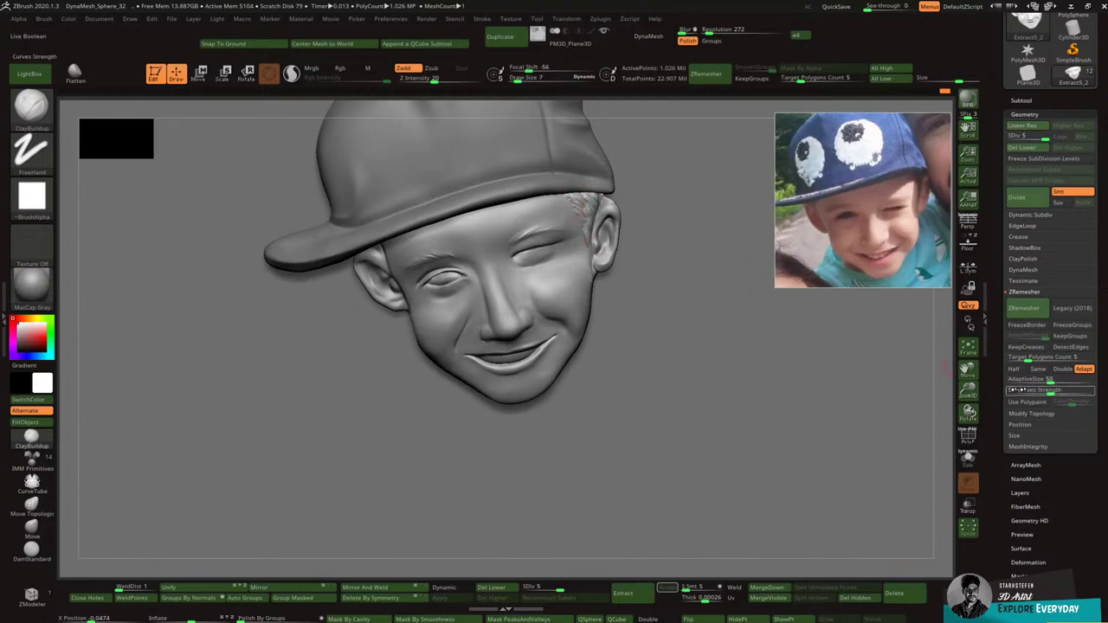
Step: Reshape the jaw and cheek outline and the ear area with the Move brush at draw sizes 30 and 18, checking the temple from the side
left_click_drag(970, 394, 975, 374)
left_click_drag(969, 371, 932, 356)
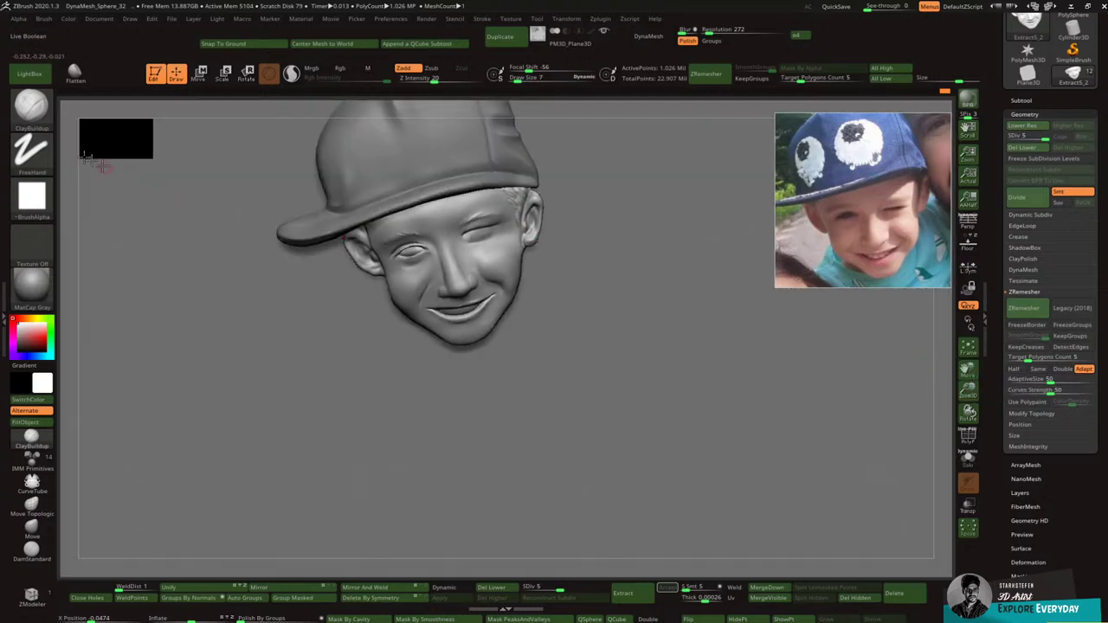
left_click(31, 106)
left_click(494, 125)
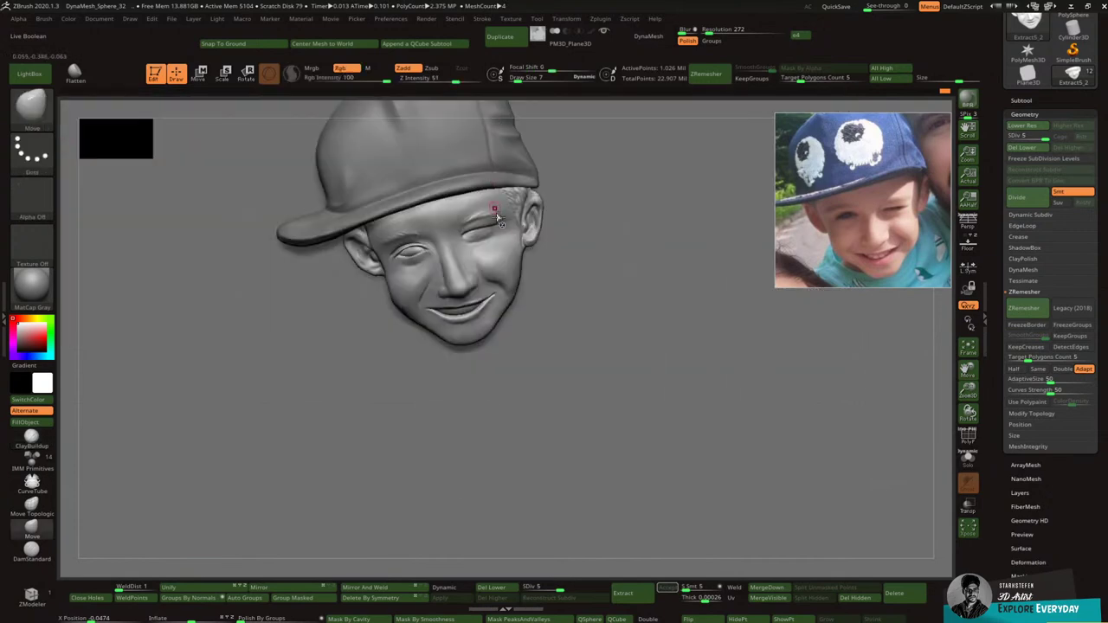
key("bracketright")
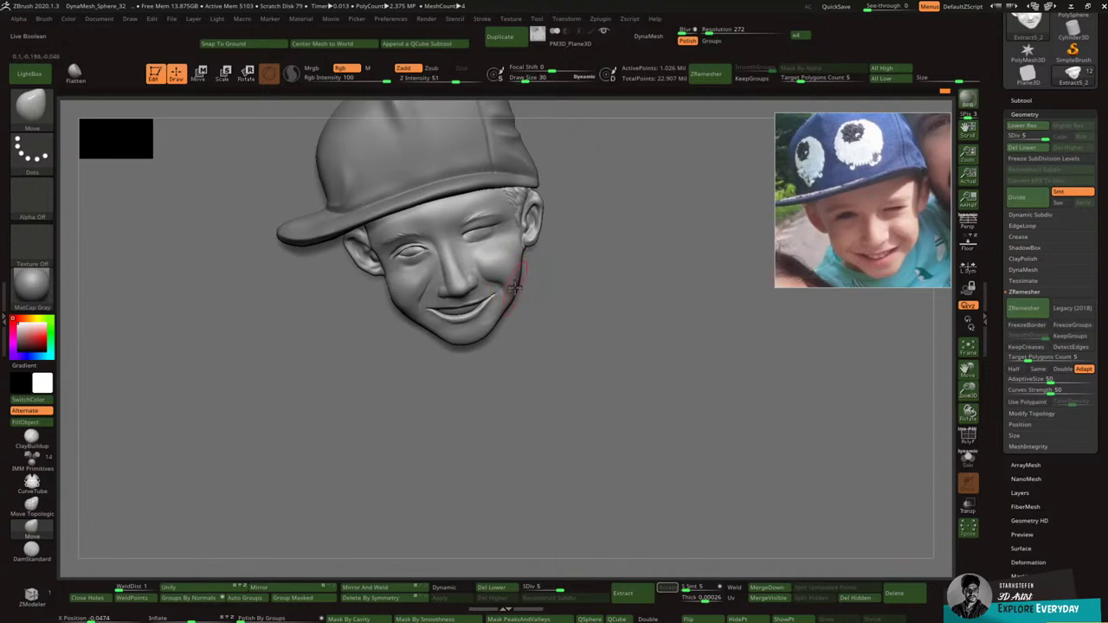
key("bracketleft")
left_click_drag(970, 390, 940, 366)
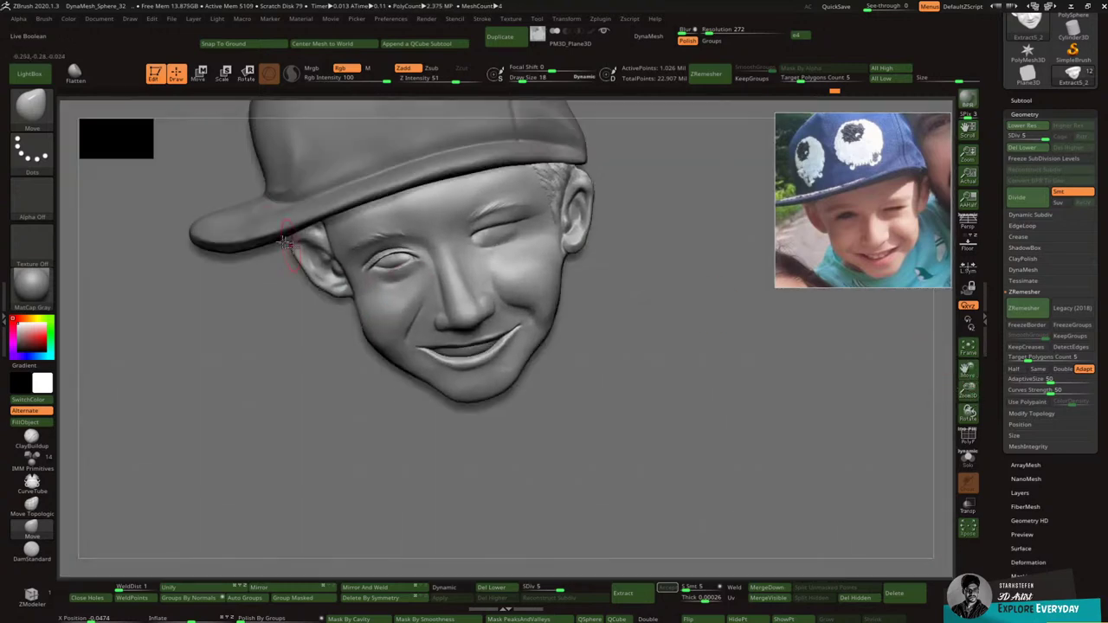
mouse_move(419, 234)
right_mouse_down()
mouse_move(394, 243)
mouse_move(431, 229)
right_mouse_up()
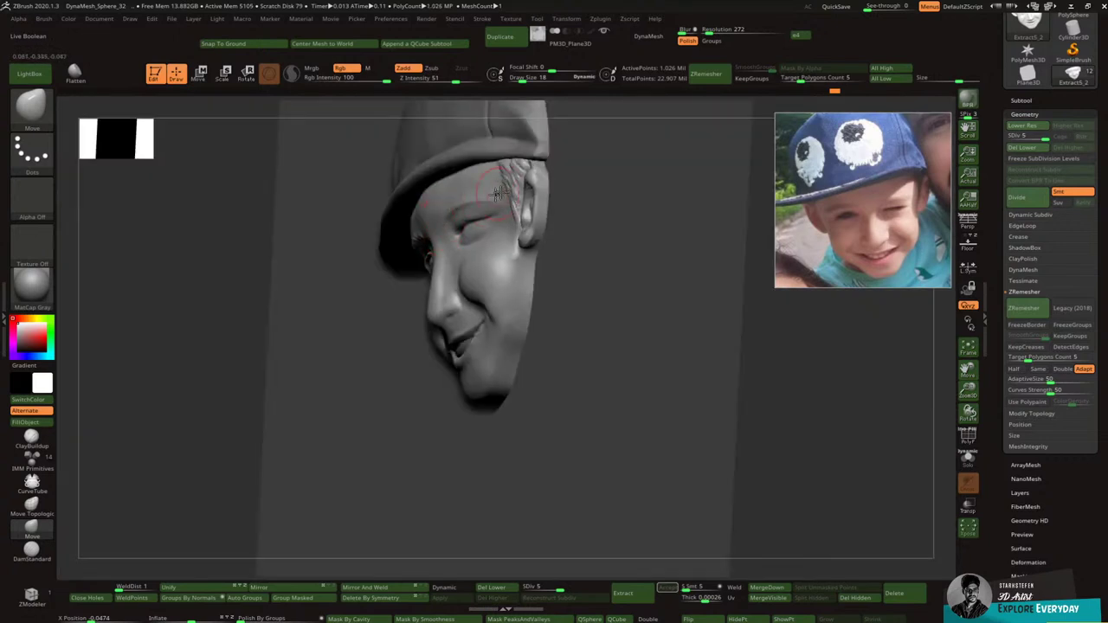
right_click_drag(498, 193, 534, 180)
left_click_drag(537, 185, 516, 191)
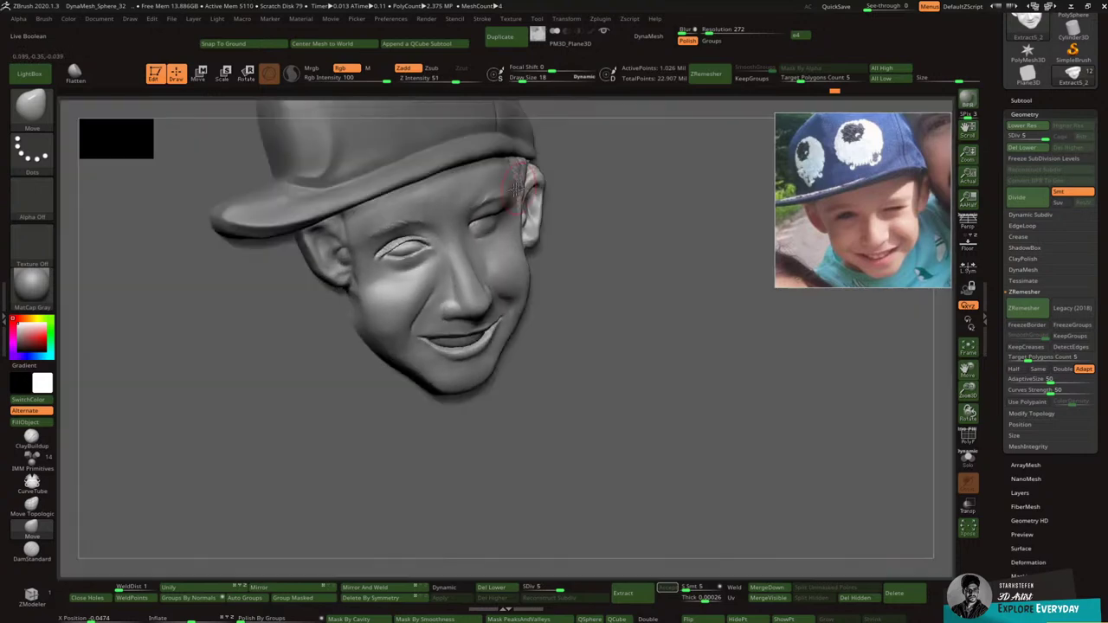
right_click_drag(519, 191, 495, 186)
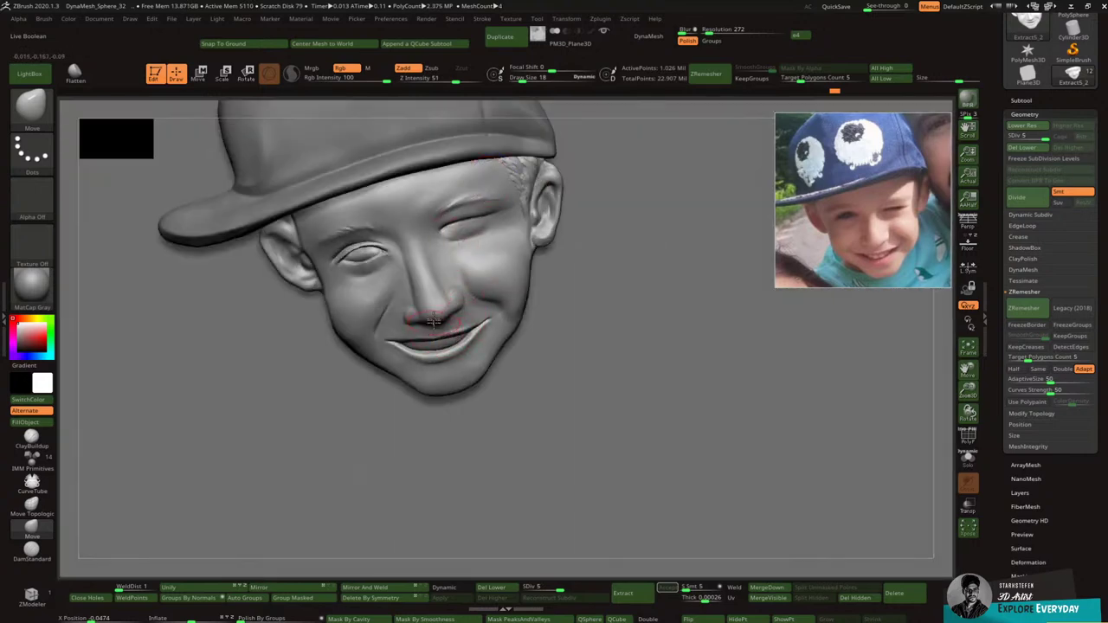
Step: Adjust the side of the nose and the cheek below the winking eye with the Move brush
left_click_drag(415, 303, 408, 289)
key("bracketright")
key("bracketleft")
left_click_drag(478, 257, 472, 241)
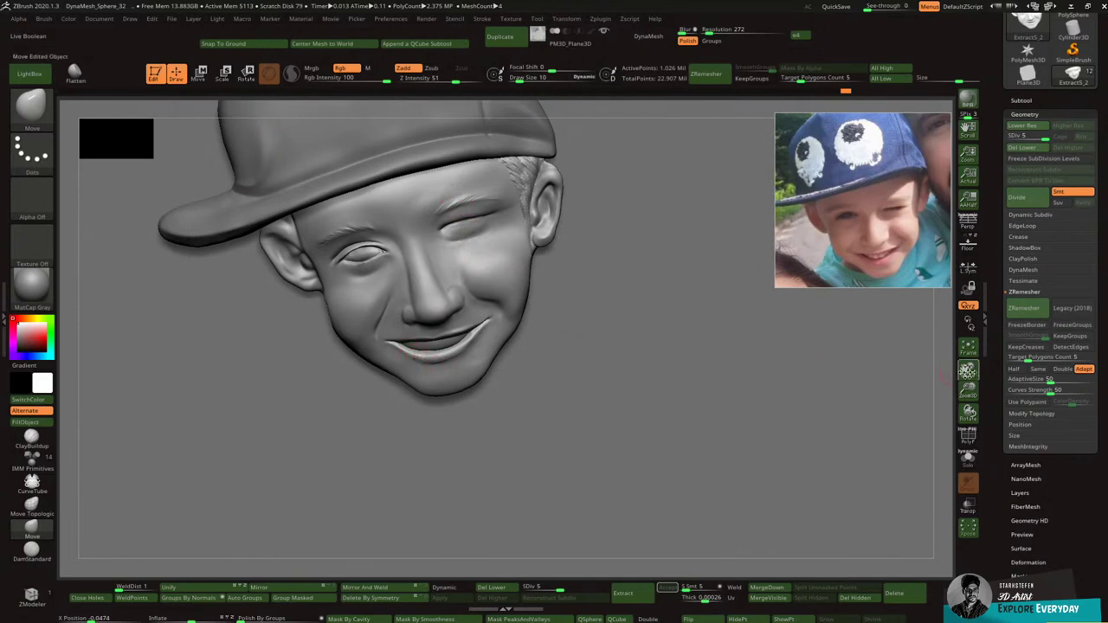
Step: Refine the nostrils, nose tip and bridge with the Move brush at draw sizes 10, 30 and 18
left_click_drag(970, 392, 972, 411)
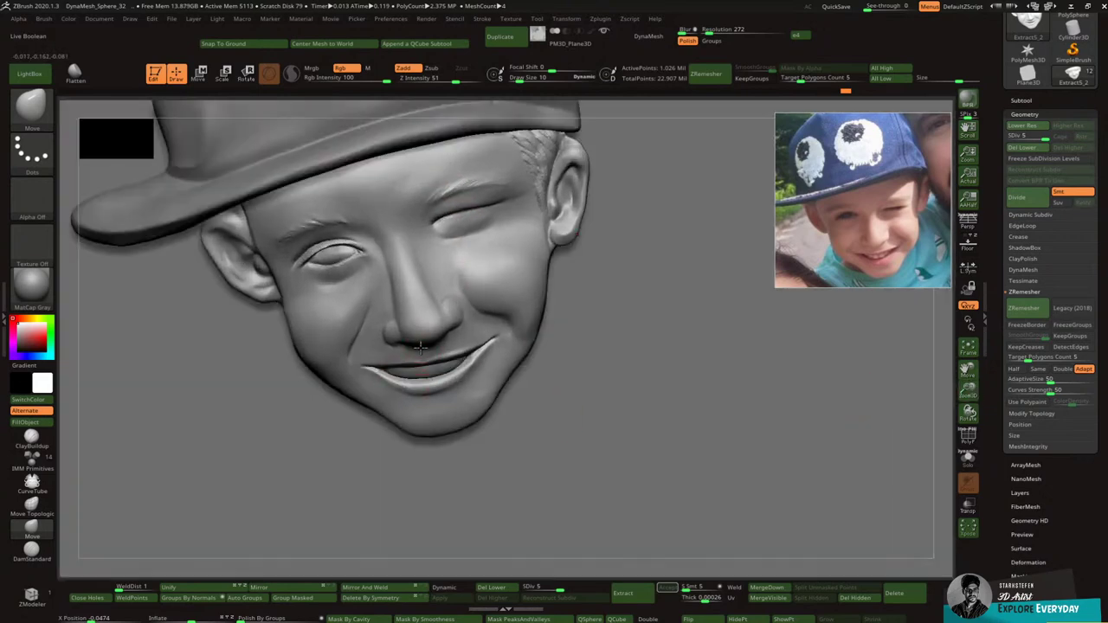
right_click_drag(444, 336, 451, 297)
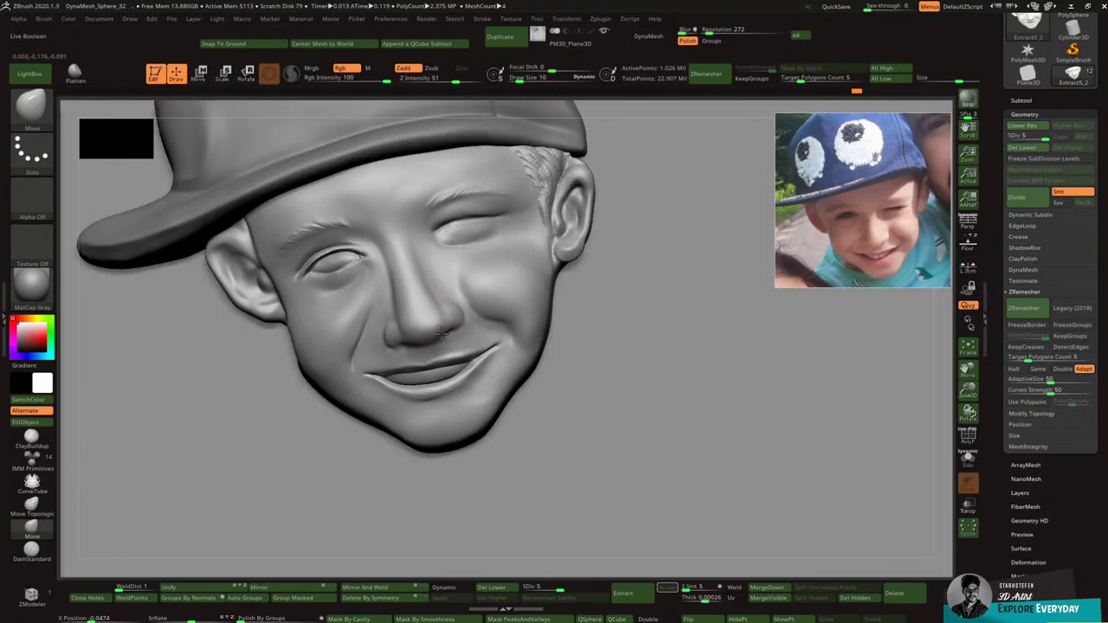
right_click_drag(423, 351, 408, 339)
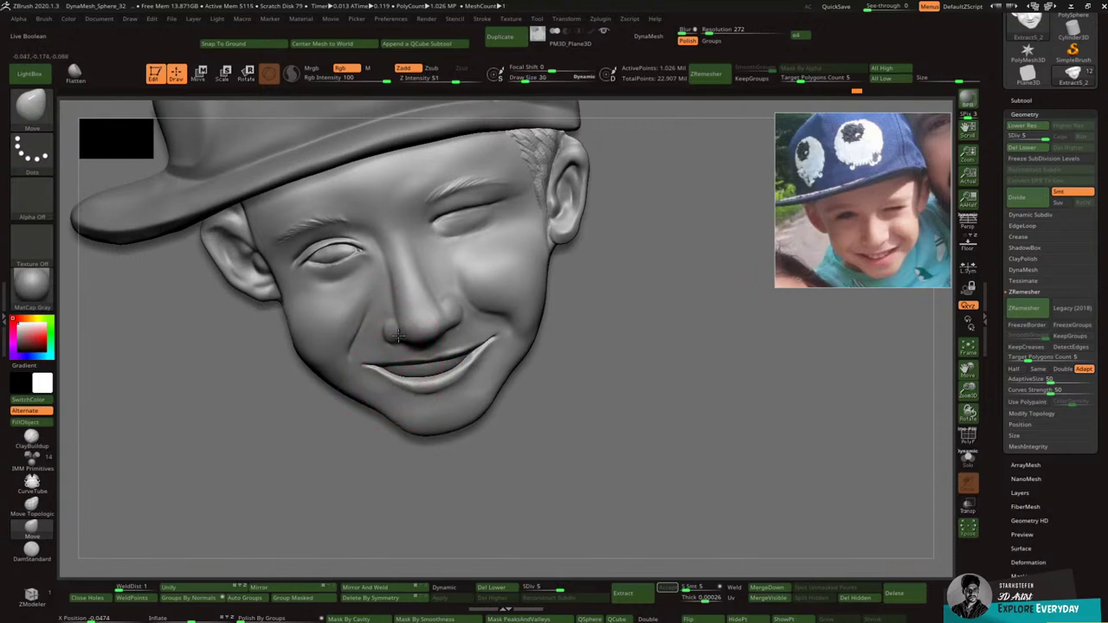
key("bracketright")
mouse_move(456, 314)
left_mouse_down()
mouse_move(451, 321)
mouse_move(405, 297)
mouse_move(395, 278)
left_mouse_up()
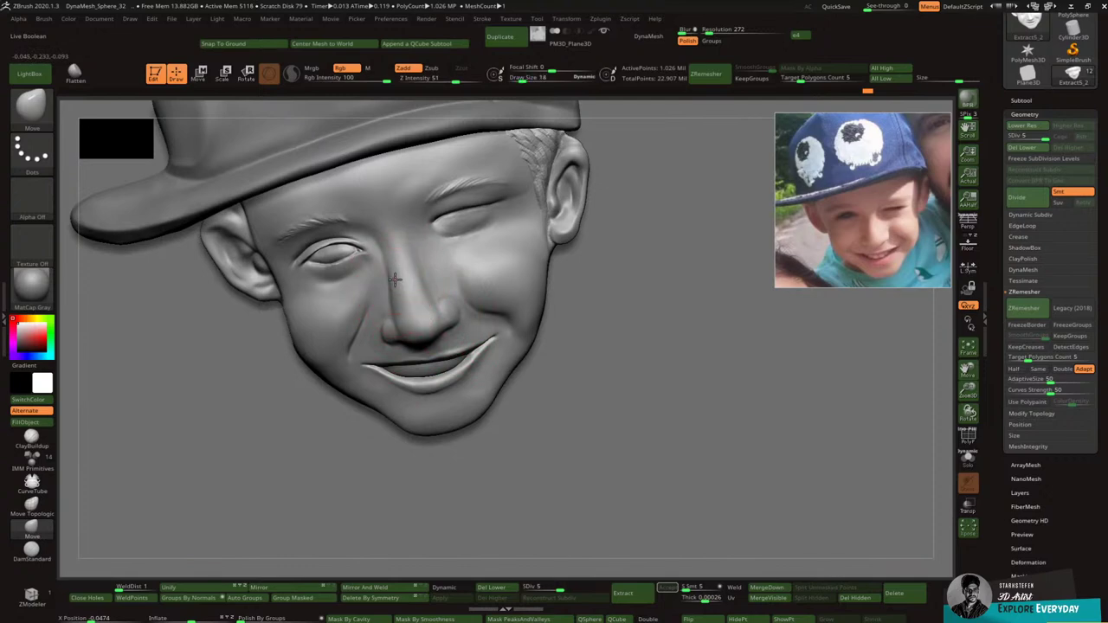
key("bracketleft")
key("bracketleft")
key("bracketleft")
key("bracketright")
key("bracketright")
key("bracketleft")
key("bracketleft")
Step: Build up the cheek between the nose and the winking eye with ClayBuildup at draw sizes 9 and 14, then smooth it
left_click(32, 107)
left_click(106, 126)
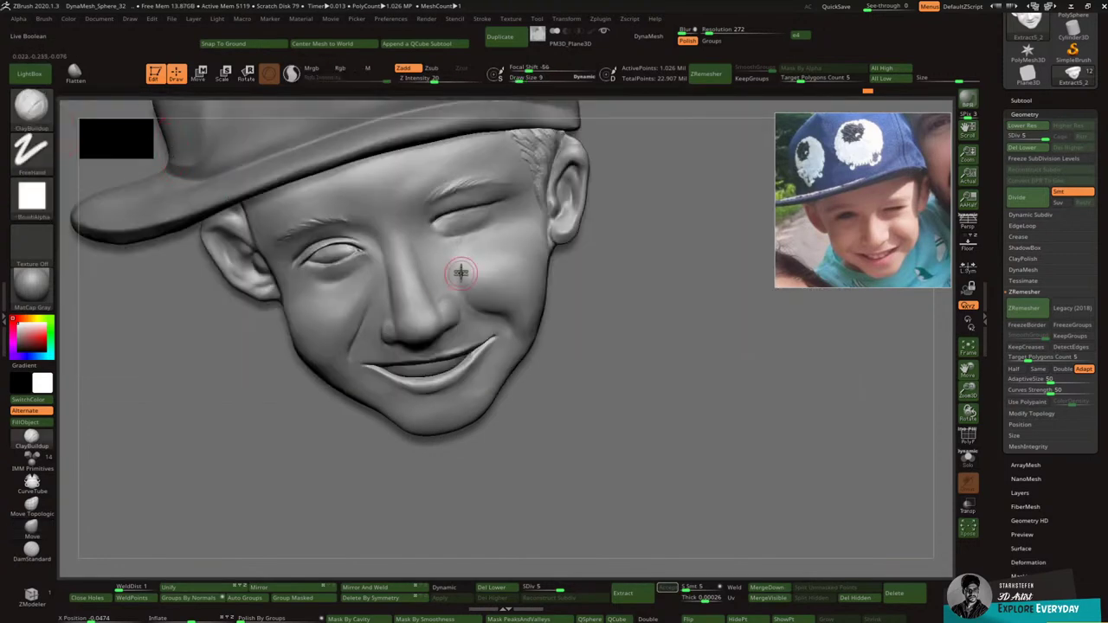
mouse_move(461, 286)
left_mouse_down()
mouse_move(465, 257)
mouse_move(494, 292)
mouse_move(472, 271)
mouse_move(490, 286)
mouse_move(468, 252)
mouse_move(483, 254)
mouse_move(476, 267)
mouse_move(464, 252)
mouse_move(470, 284)
mouse_move(477, 274)
mouse_move(495, 290)
mouse_move(462, 275)
mouse_move(481, 295)
mouse_move(476, 252)
left_mouse_up()
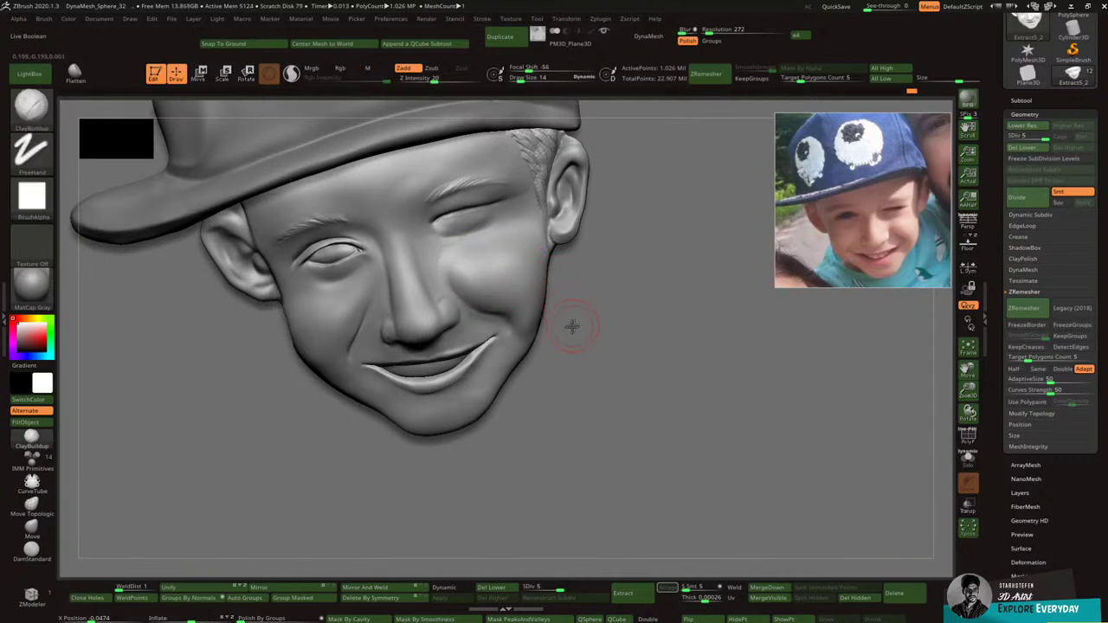
key("shift")
Step: Select the teeth mesh inside the mouth and carve the first tooth separations with DamStandard at draw size 4, smoothing one spot
left_click_drag(970, 402, 968, 384)
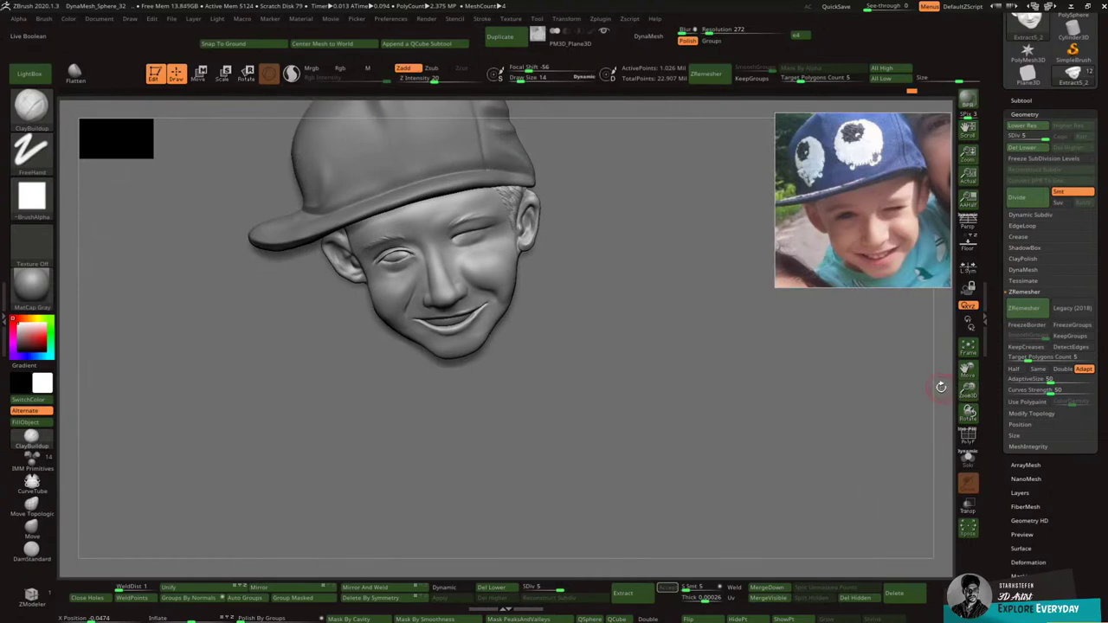
left_click_drag(968, 390, 969, 426)
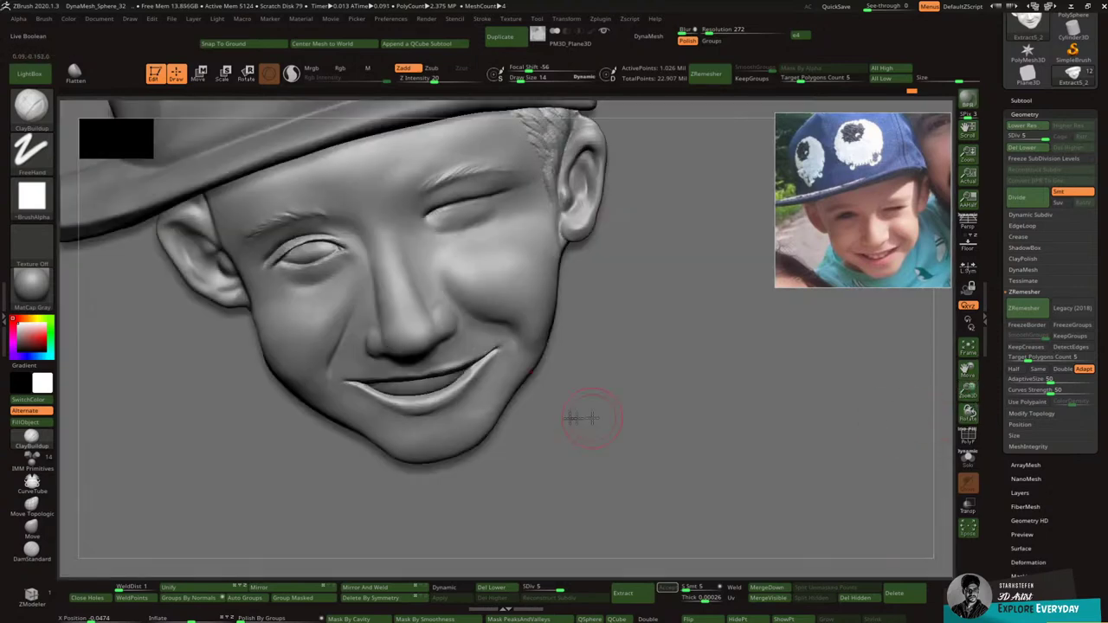
left_click(407, 387, "alt")
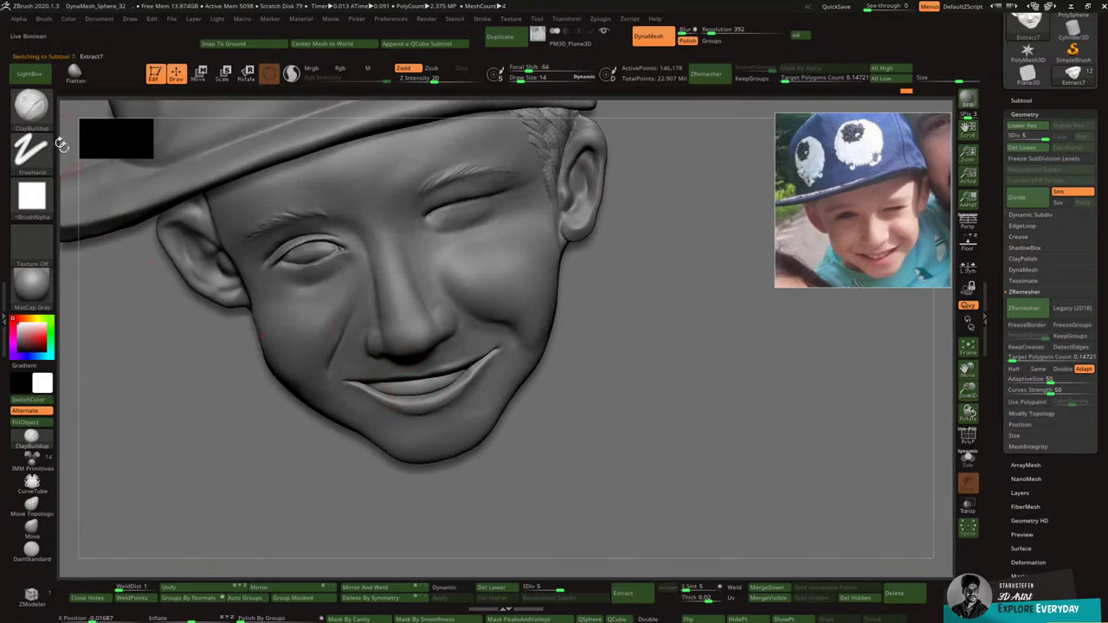
left_click(33, 110)
left_click(230, 120)
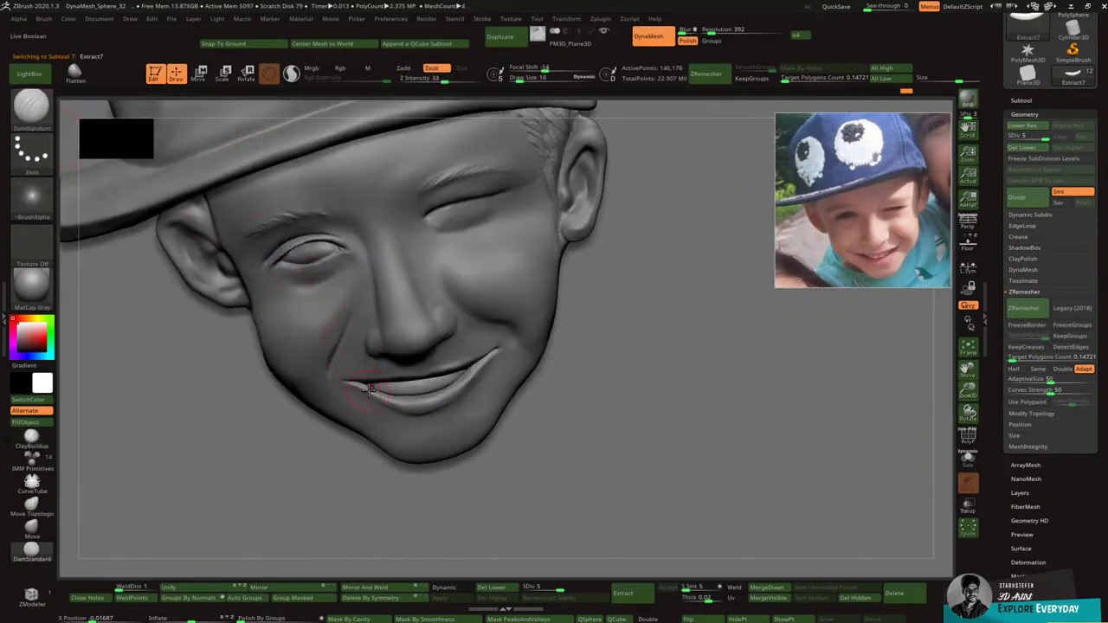
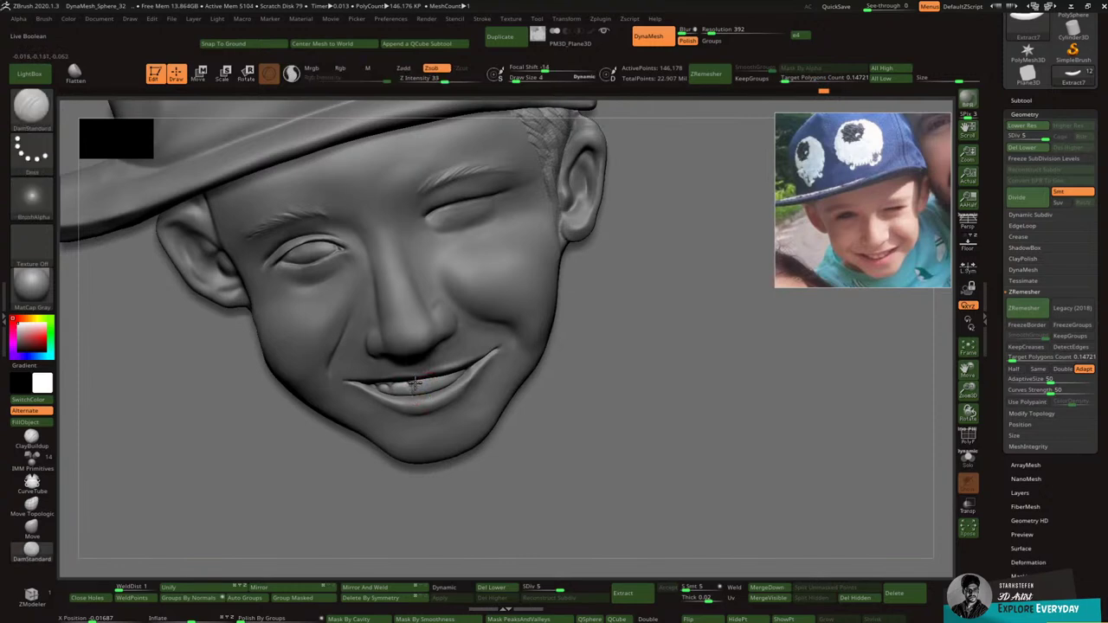
mouse_move(423, 381)
left_mouse_down()
mouse_move(427, 396)
mouse_move(440, 381)
left_mouse_up()
left_click_drag(433, 387, 432, 393, "shift")
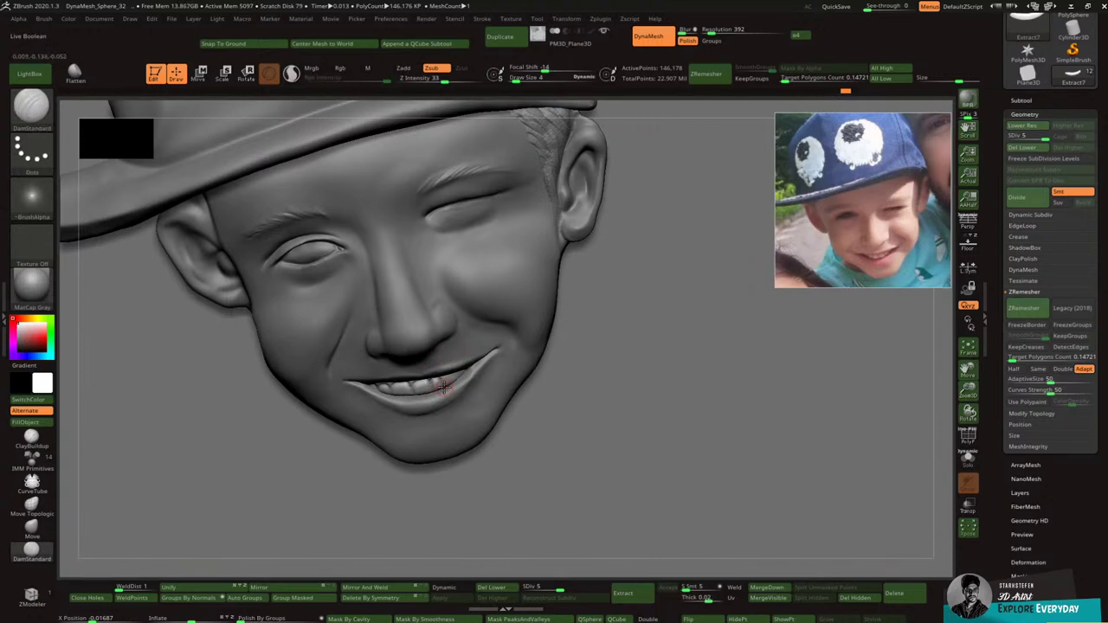
Step: Carve the remaining tooth separations toward the raised corner of the mouth with DamStandard, undoing unwanted strokes
key("ctrl")
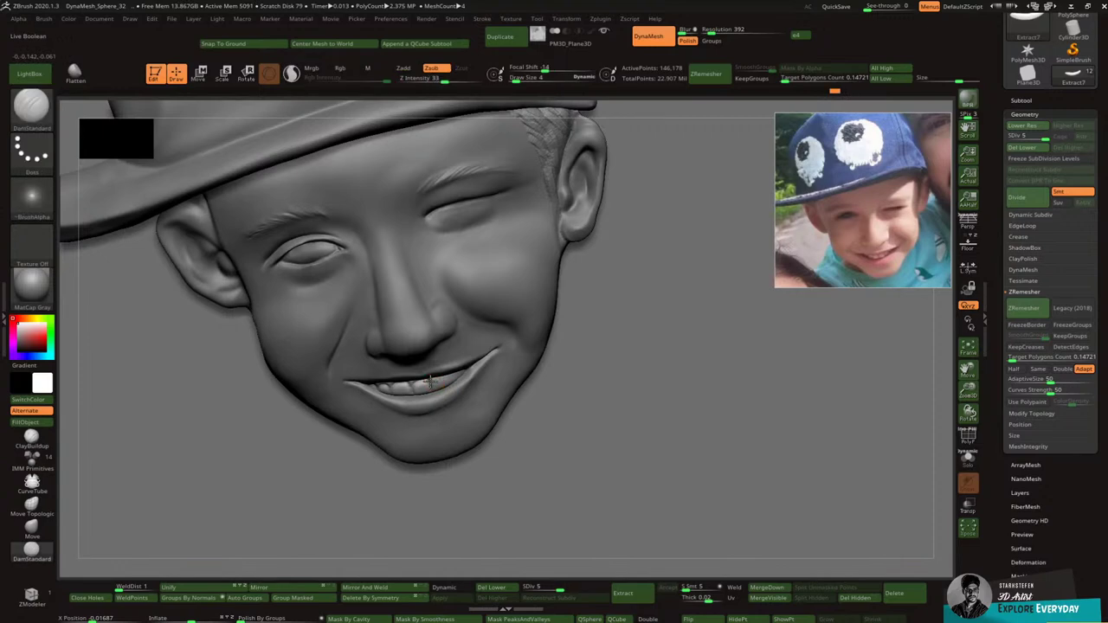
left_click_drag(443, 393, 443, 382)
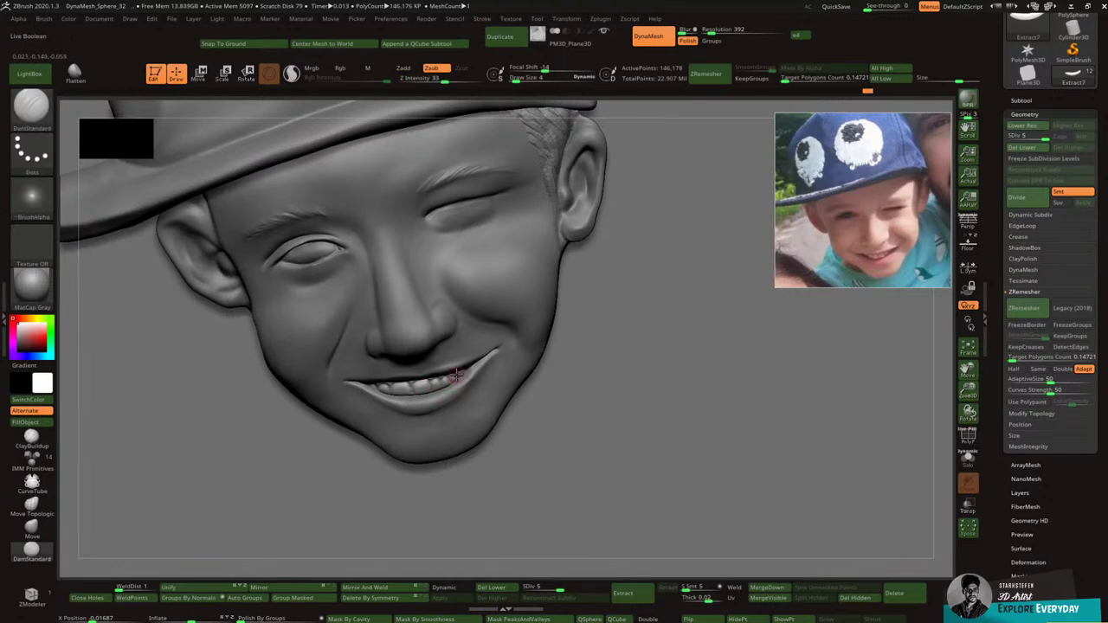
key("ctrl+z")
mouse_move(471, 374)
left_mouse_down()
mouse_move(481, 359)
mouse_move(443, 378)
left_mouse_up()
key("ctrl+z")
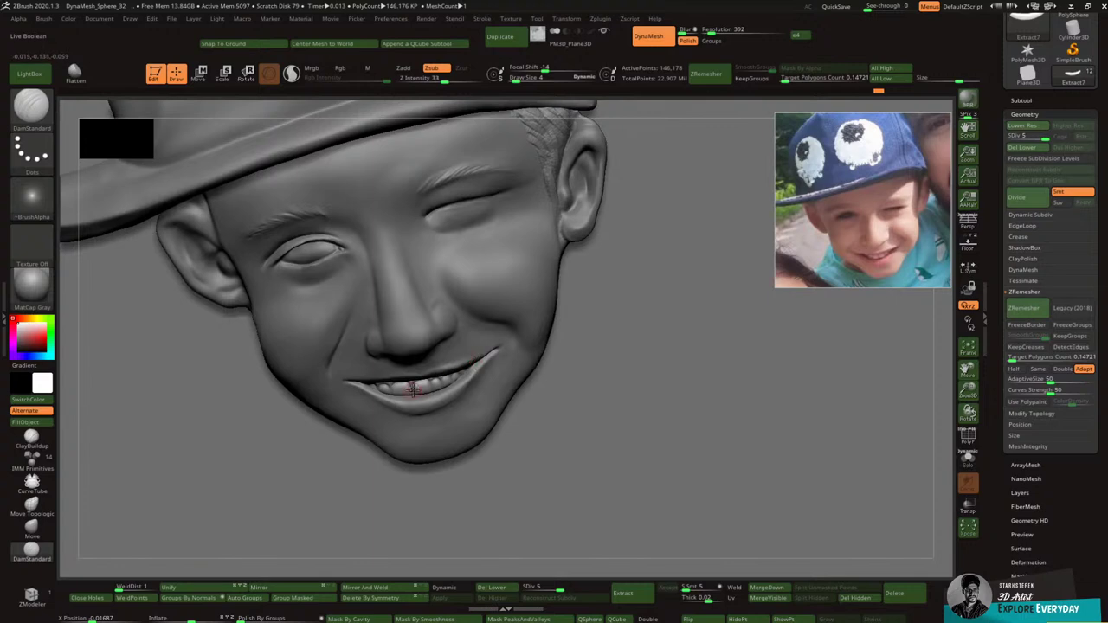
key("ctrl+z")
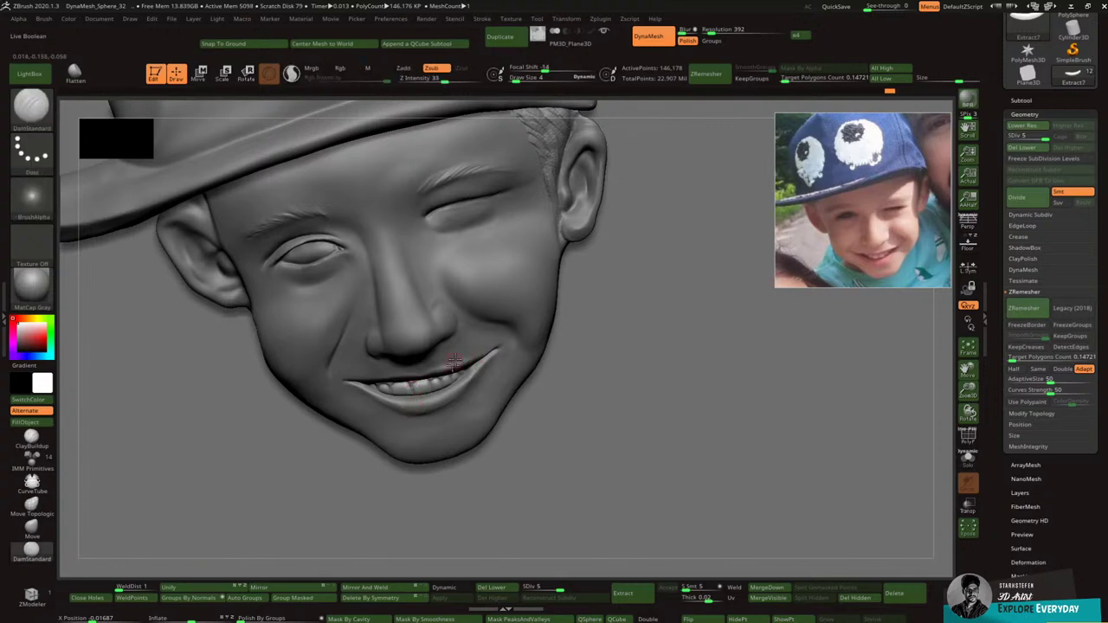
key("ctrl+z")
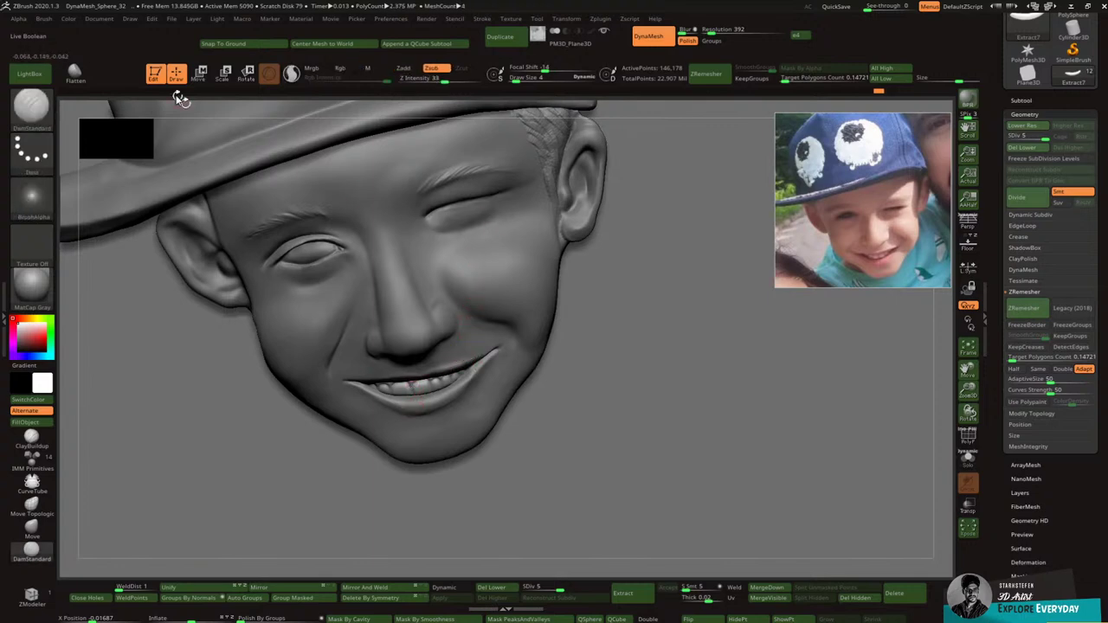
Step: Shift the teeth mesh slightly behind the lips with the transform gizmo and return to sculpting
left_click(199, 74)
left_click_drag(463, 336, 461, 357)
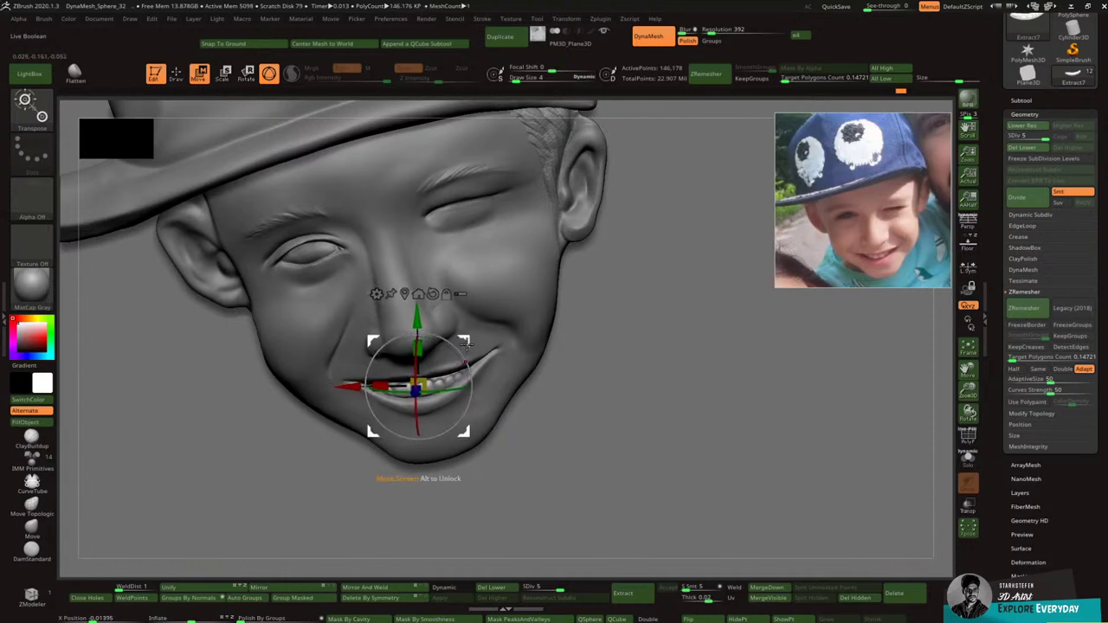
key("q")
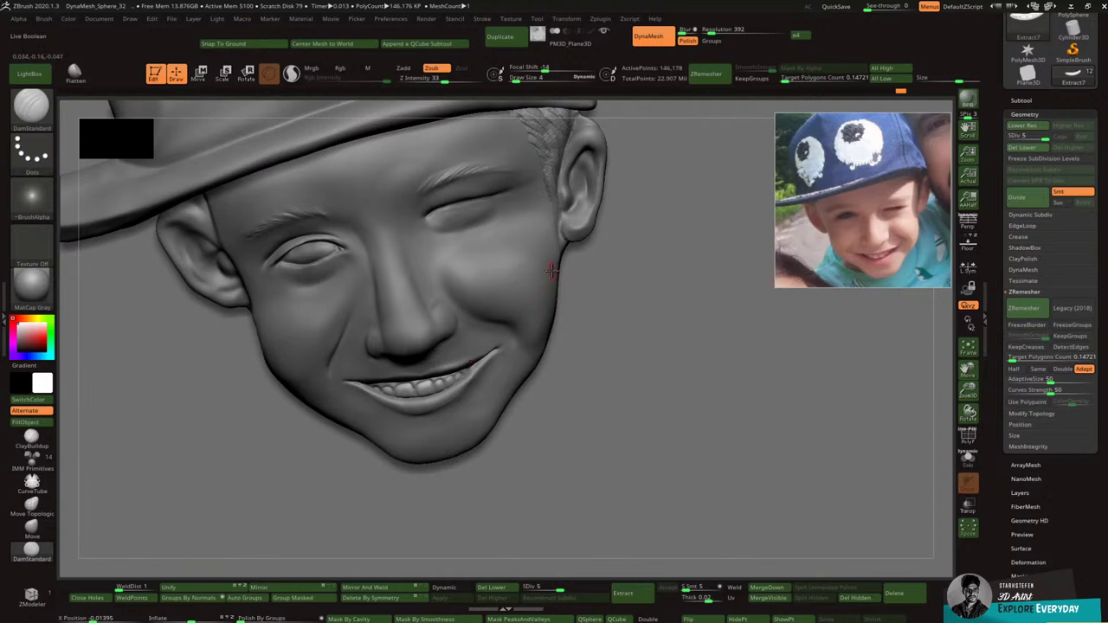
Step: Smooth the front teeth and recarve the gap between the two middle ones with DamStandard at draw size 2
key("shift")
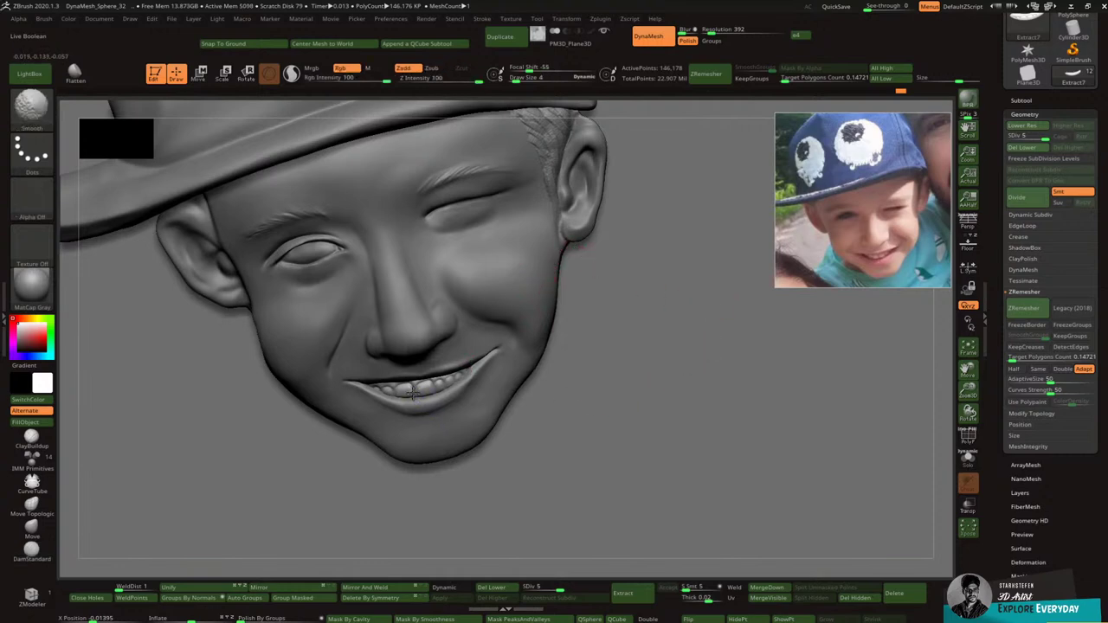
left_click_drag(413, 384, 415, 382, "shift")
right_click_drag(590, 415, 636, 423, "ctrl")
key("[")
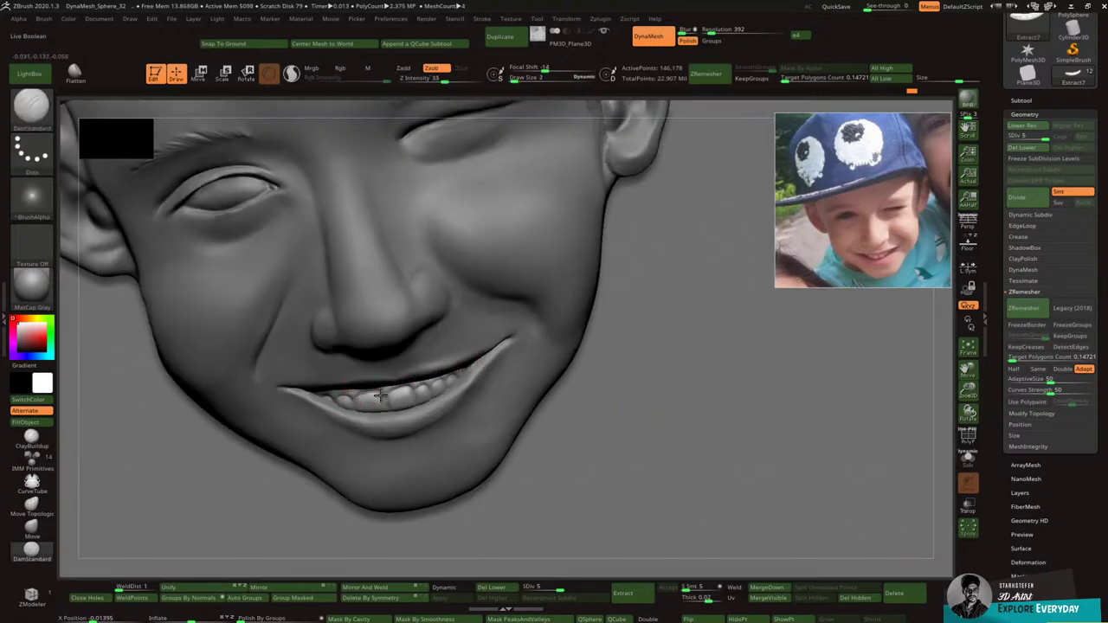
left_click_drag(382, 391, 384, 397)
left_click_drag(389, 406, 395, 389)
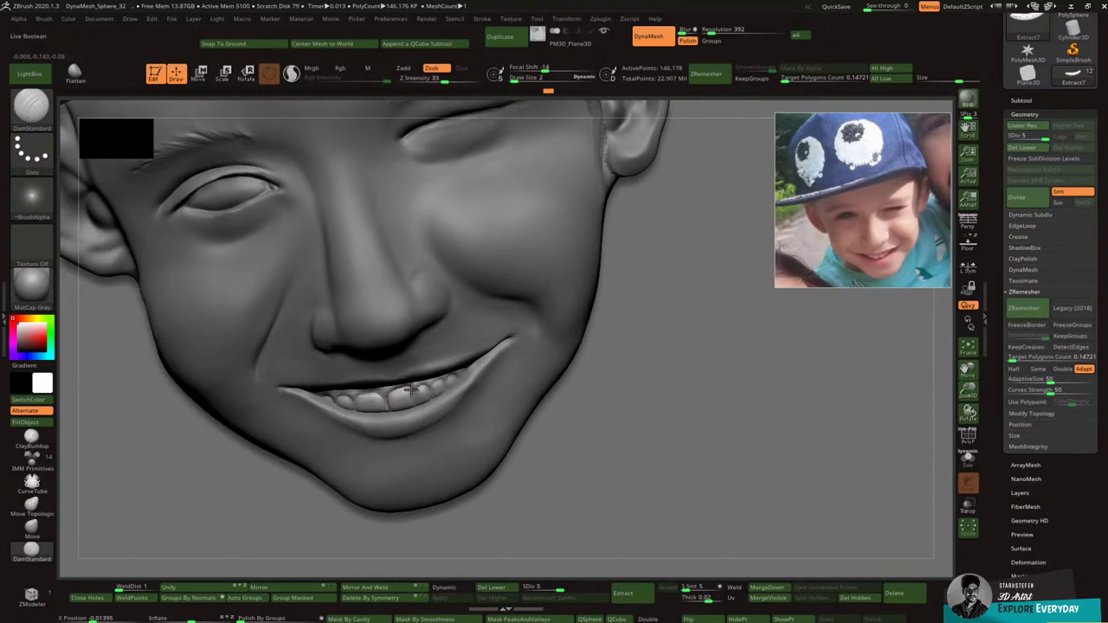
Step: Reshape the two large front teeth with the Move brush at draw size 4 and smooth their surface
left_click(40, 112)
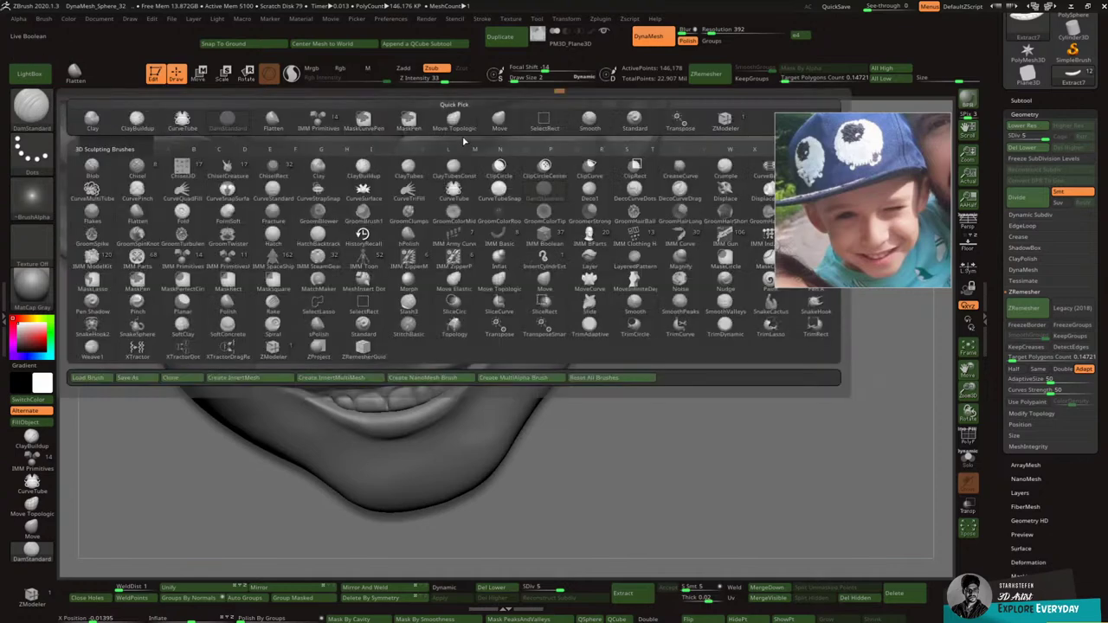
left_click(497, 128)
key("bracketright")
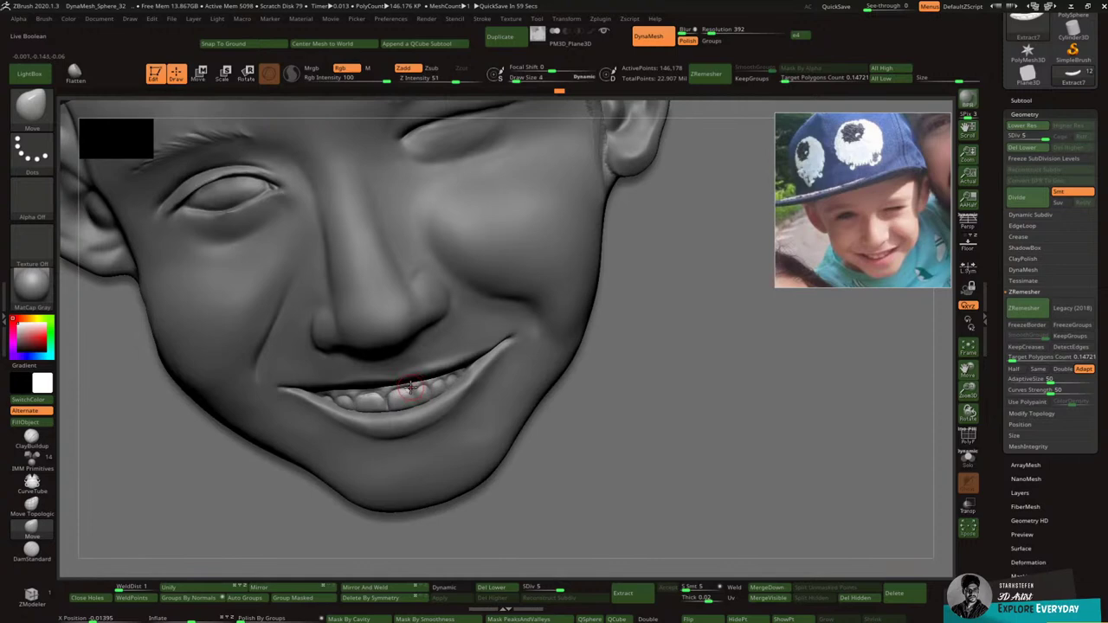
key("shift")
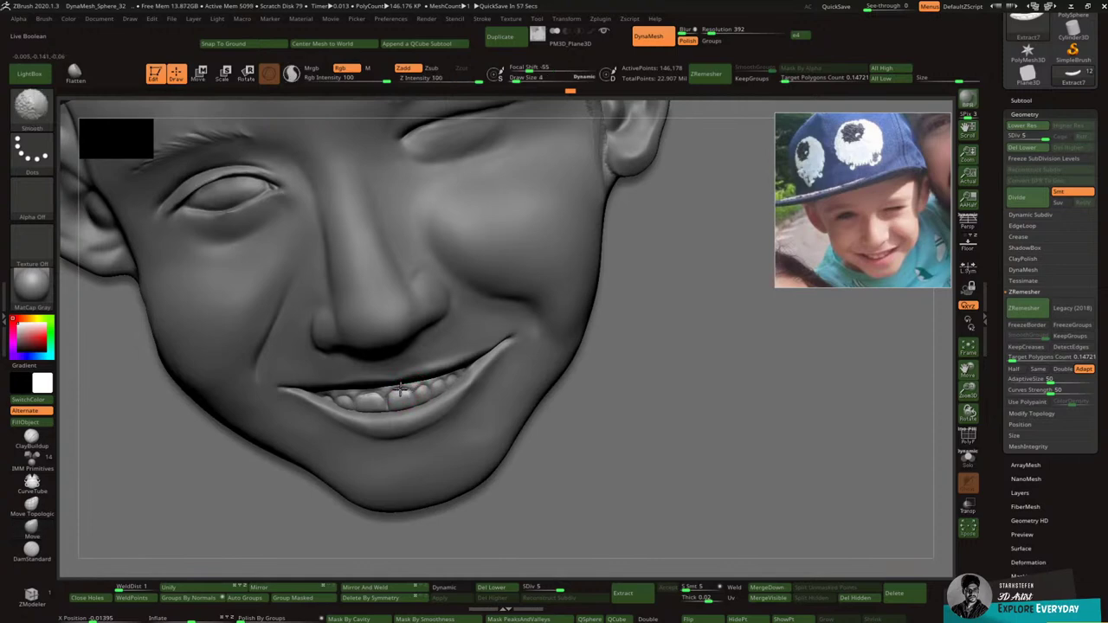
left_click_drag(412, 369, 436, 353)
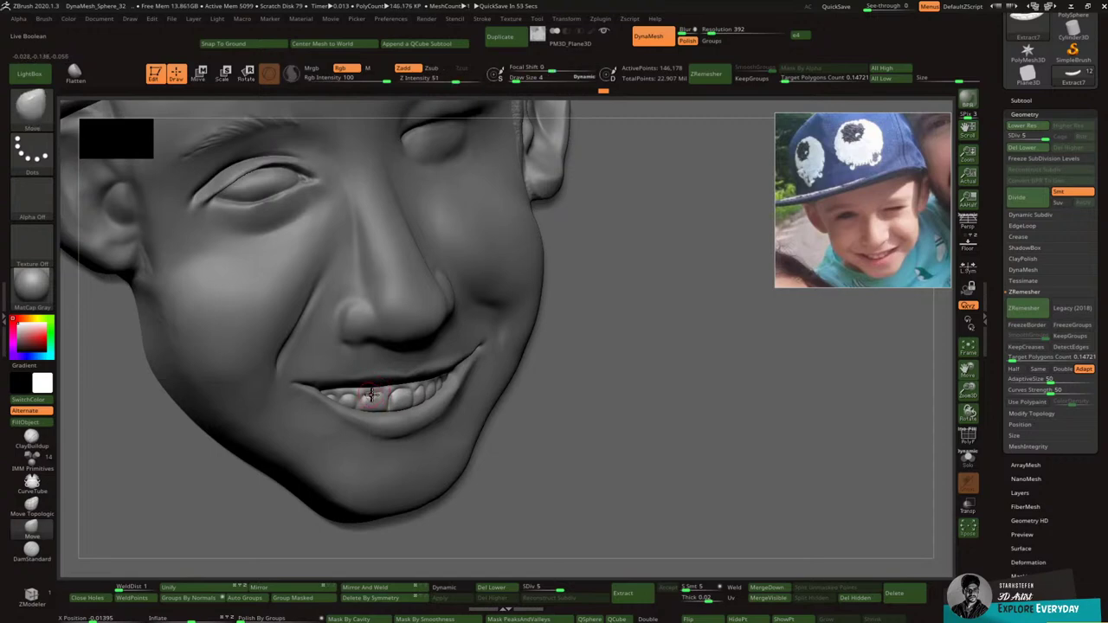
key("shift")
left_click_drag(371, 389, 382, 397, "shift")
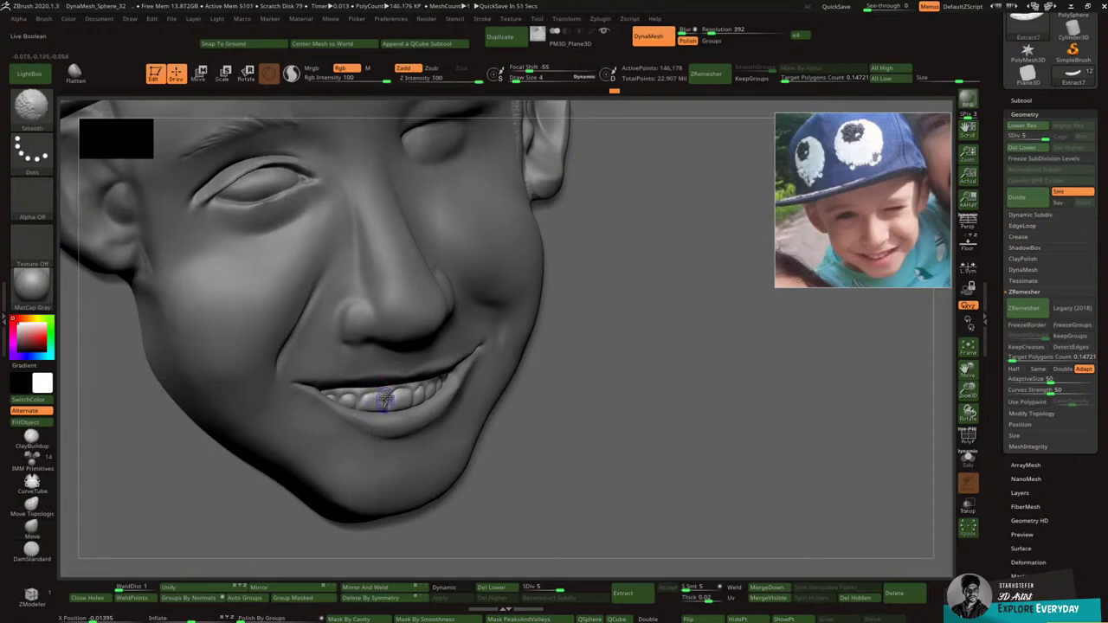
Step: Adjust the lower edges of the front teeth with the Move brush, then smooth the front and side teeth
right_click_drag(383, 363, 368, 317)
left_click_drag(380, 401, 371, 412)
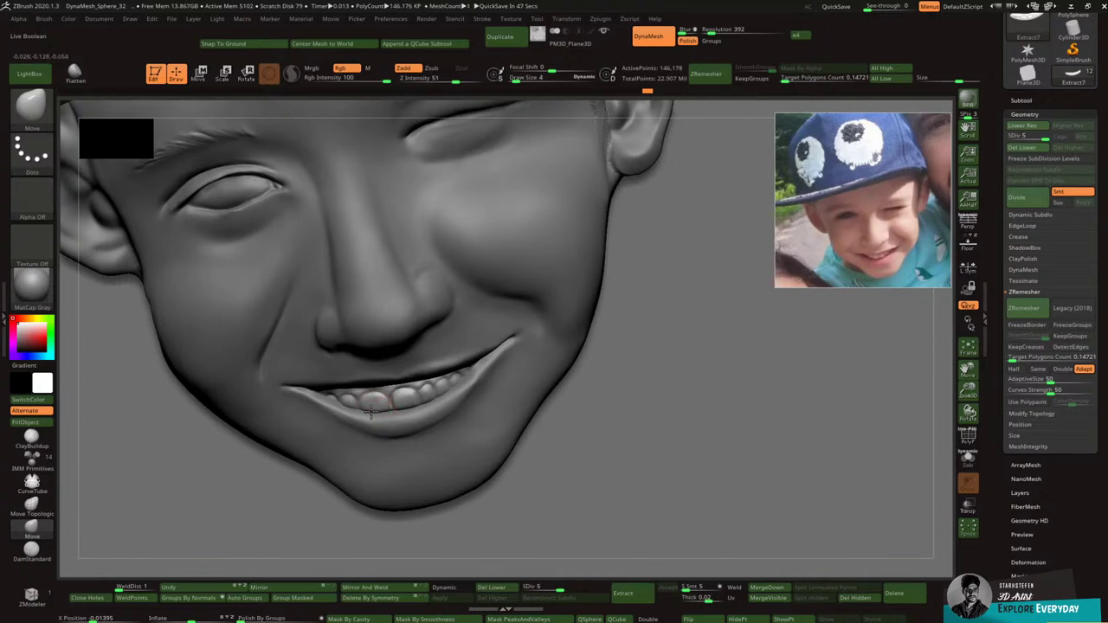
right_click_drag(383, 398, 379, 397)
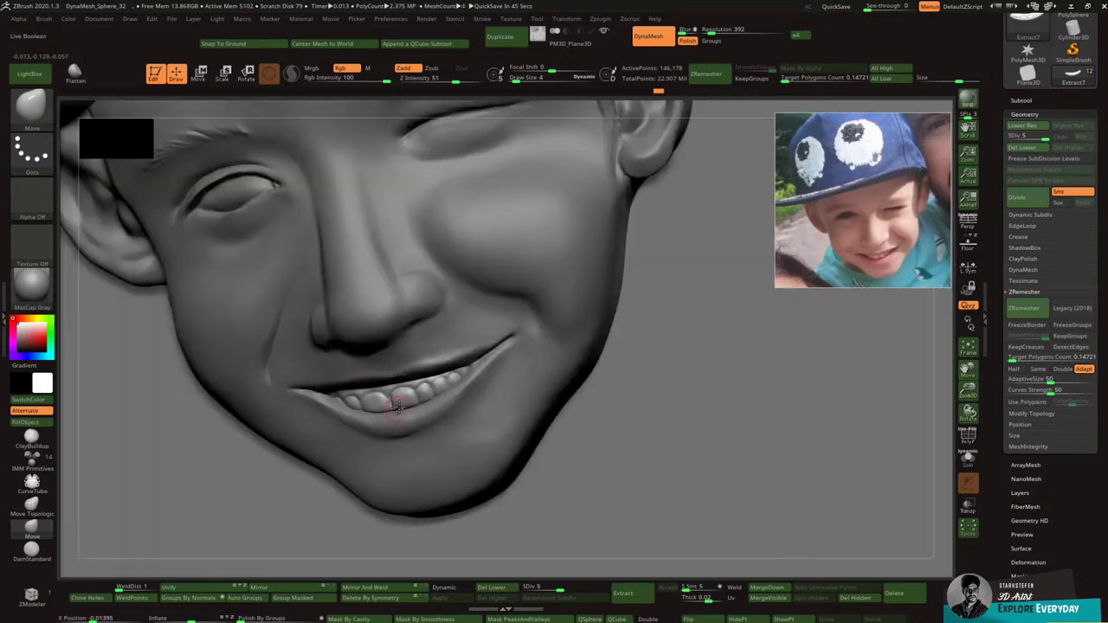
right_click_drag(444, 370, 455, 374)
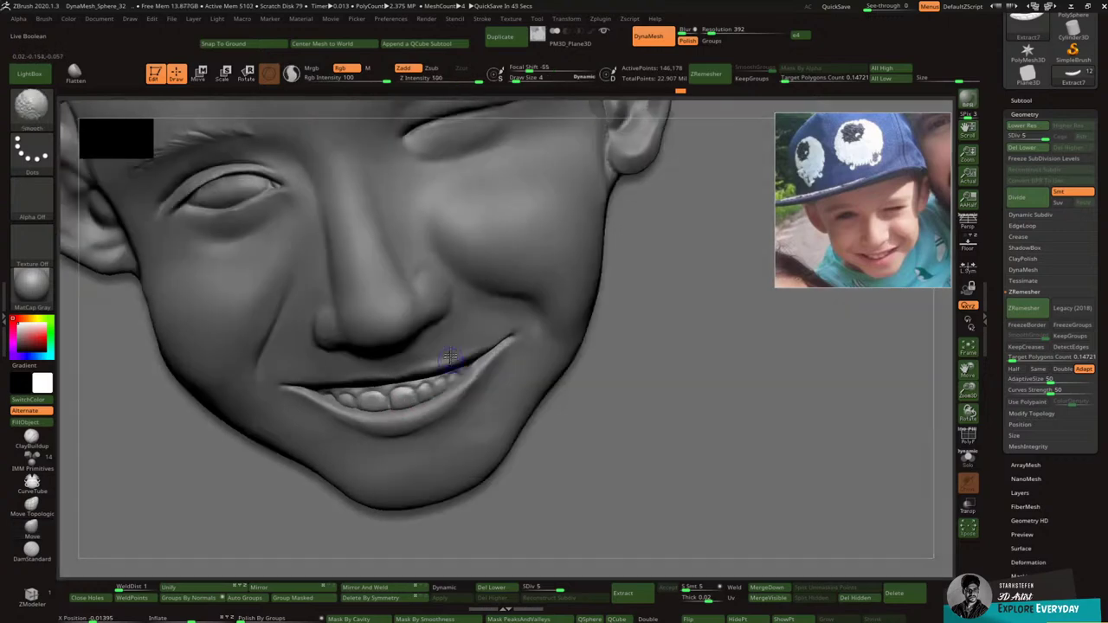
left_click_drag(450, 363, 445, 369, "shift")
mouse_move(374, 401)
left_mouse_down("shift")
mouse_move(409, 394)
mouse_move(378, 401)
left_mouse_up("shift")
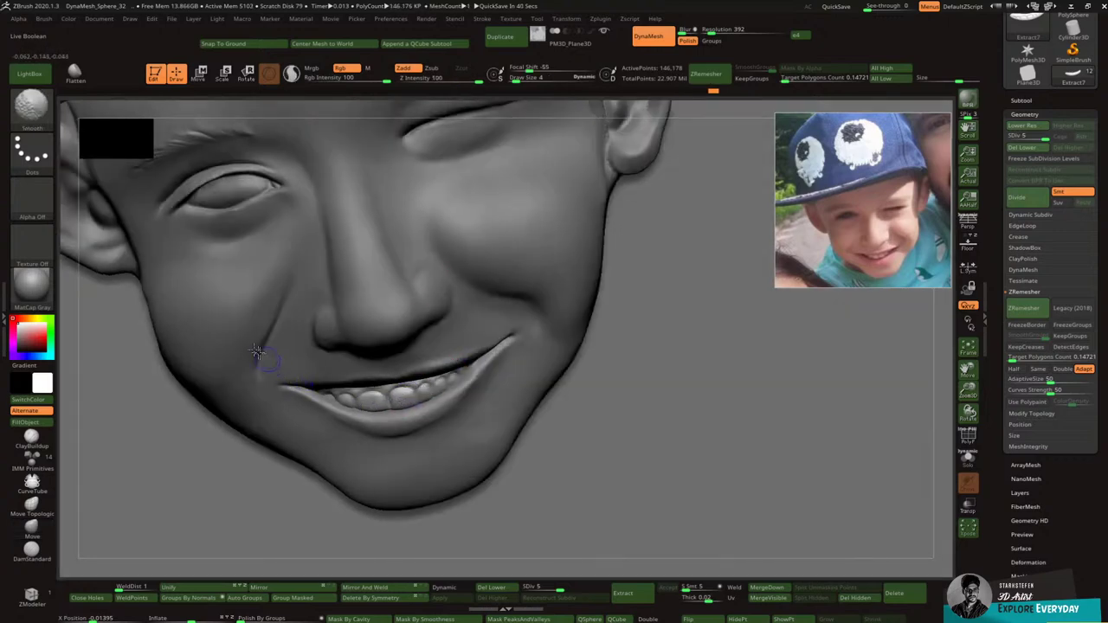
Step: Isolate the teeth in Solo mode and sharpen the gap between the two front teeth with DamStandard at draw size 1
key("b")
left_click(226, 122)
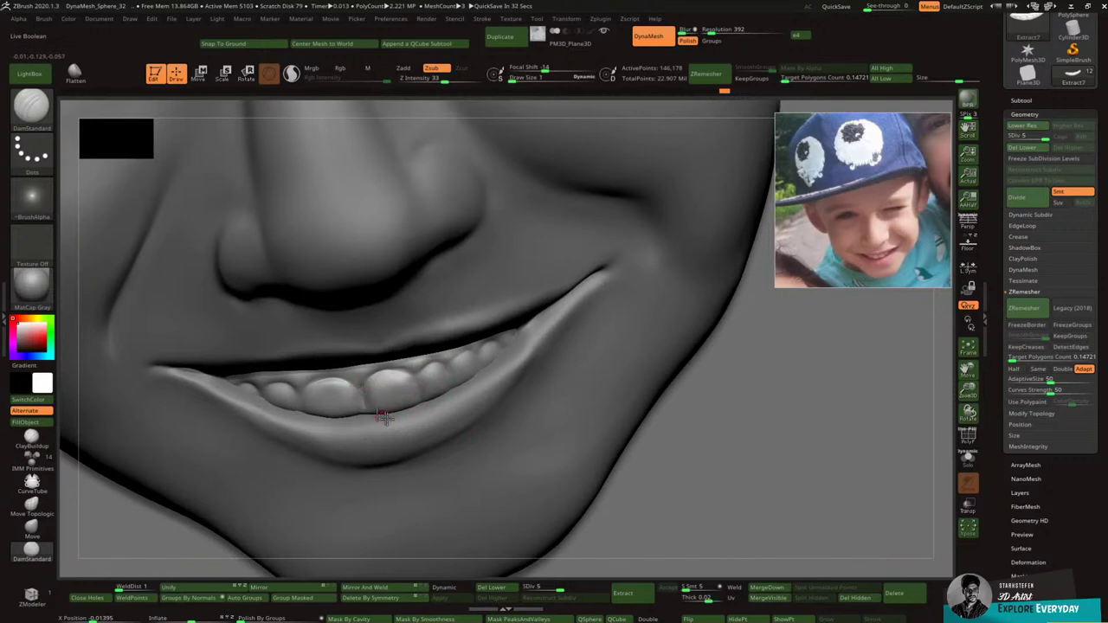
left_click(970, 460)
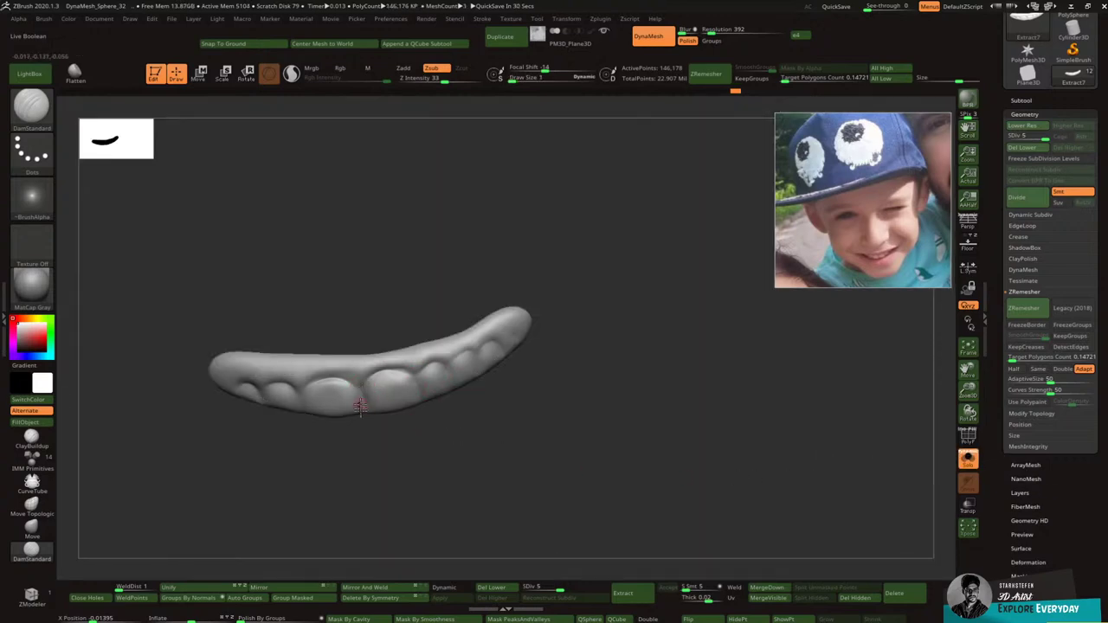
left_click_drag(364, 407, 357, 392)
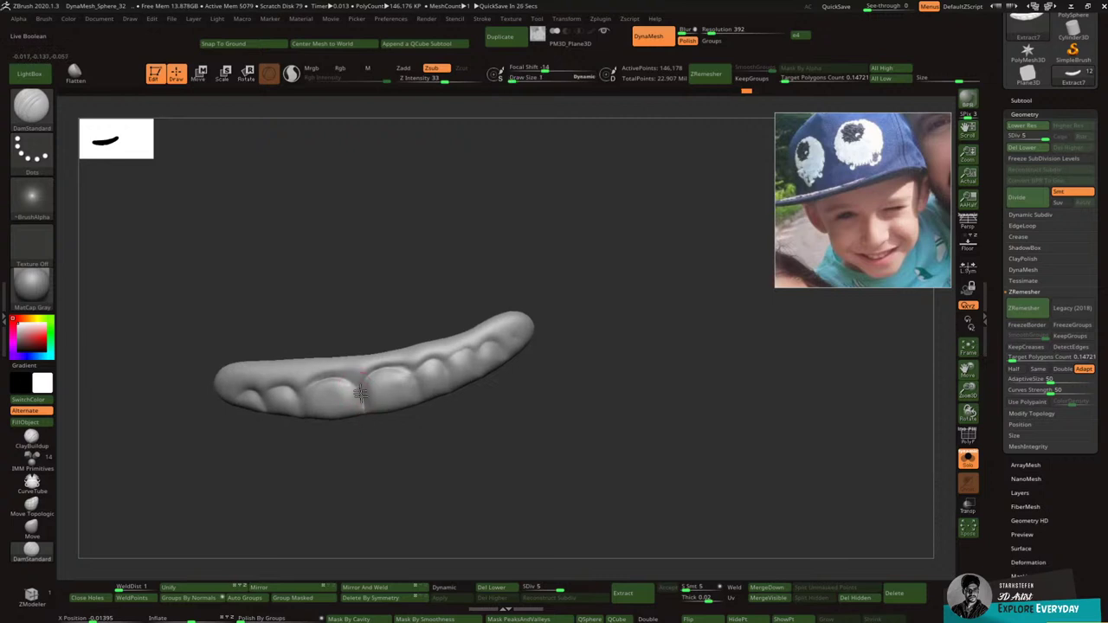
left_click_drag(368, 423, 386, 430)
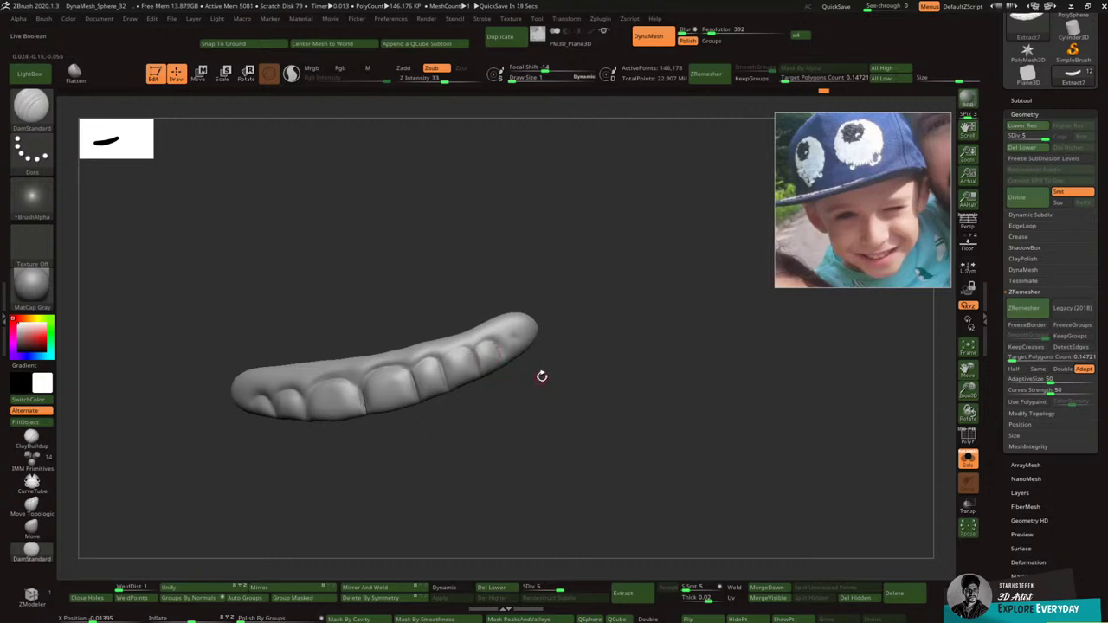
Step: Deepen the gaps between the smaller side teeth at both ends of the row with DamStandard at draw size 1
mouse_move(542, 376)
left_mouse_down()
mouse_move(537, 363)
mouse_move(491, 376)
left_mouse_up()
key("ctrl")
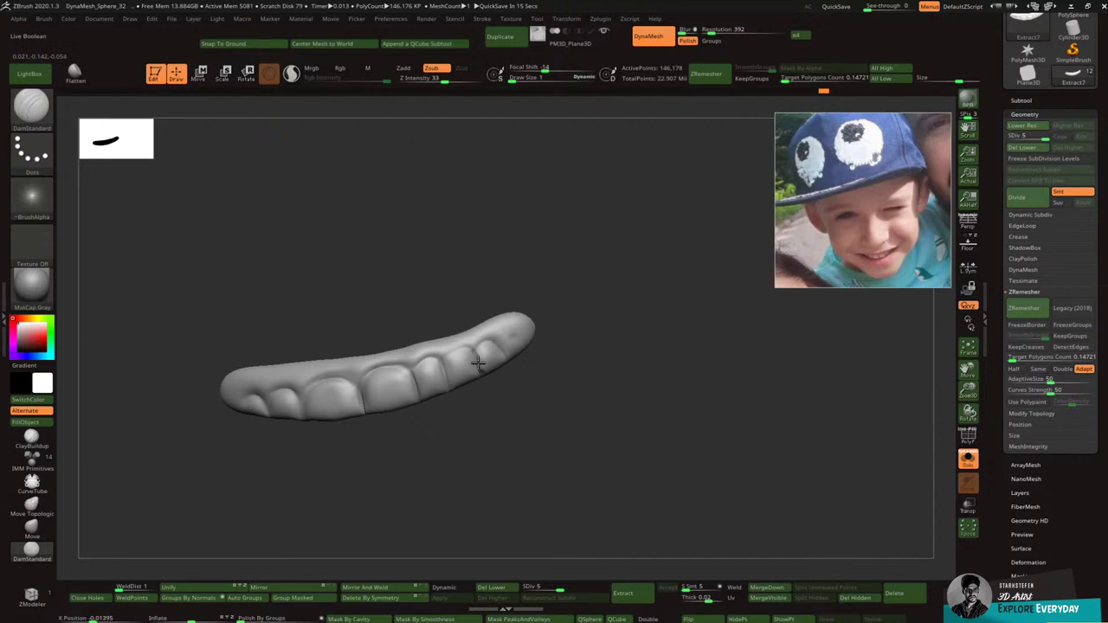
key("shift")
left_click_drag(482, 407, 495, 396)
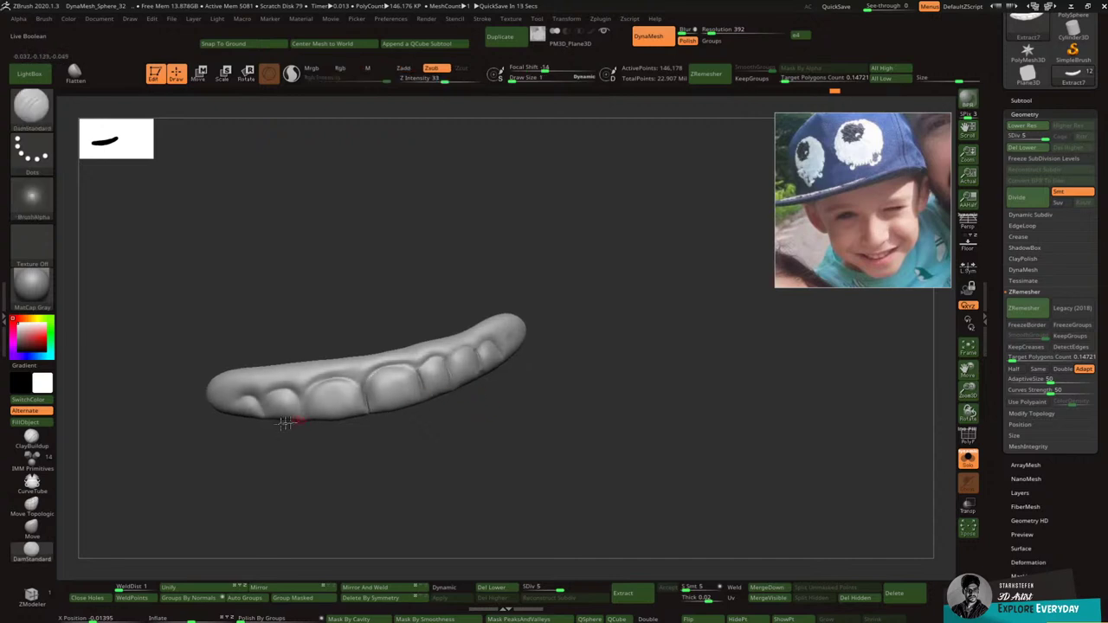
left_click_drag(305, 400, 313, 447)
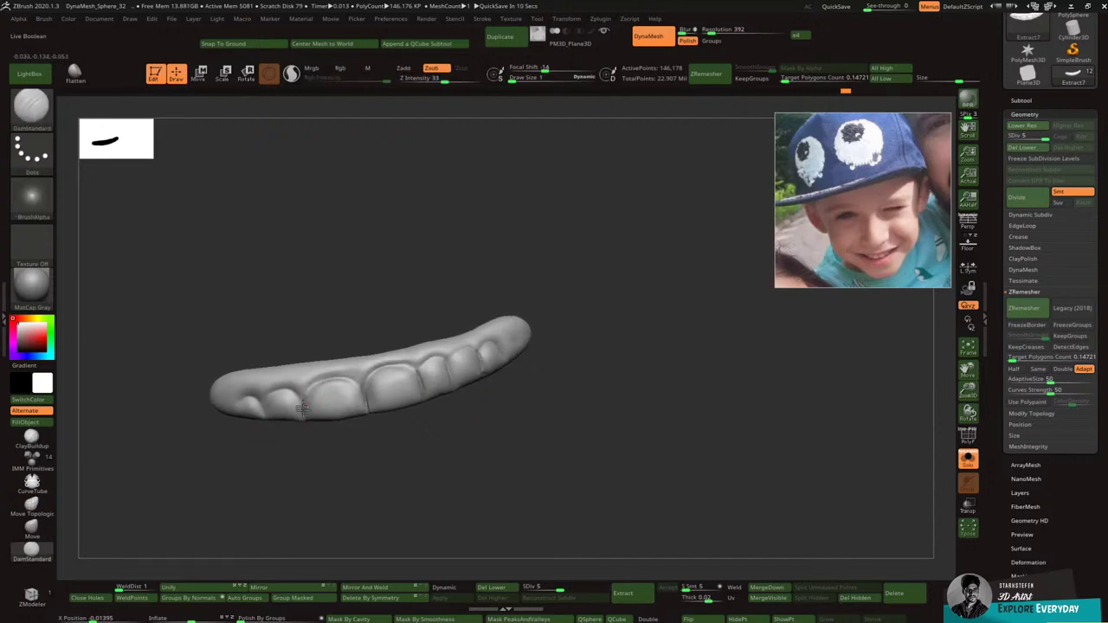
left_click_drag(303, 405, 308, 437)
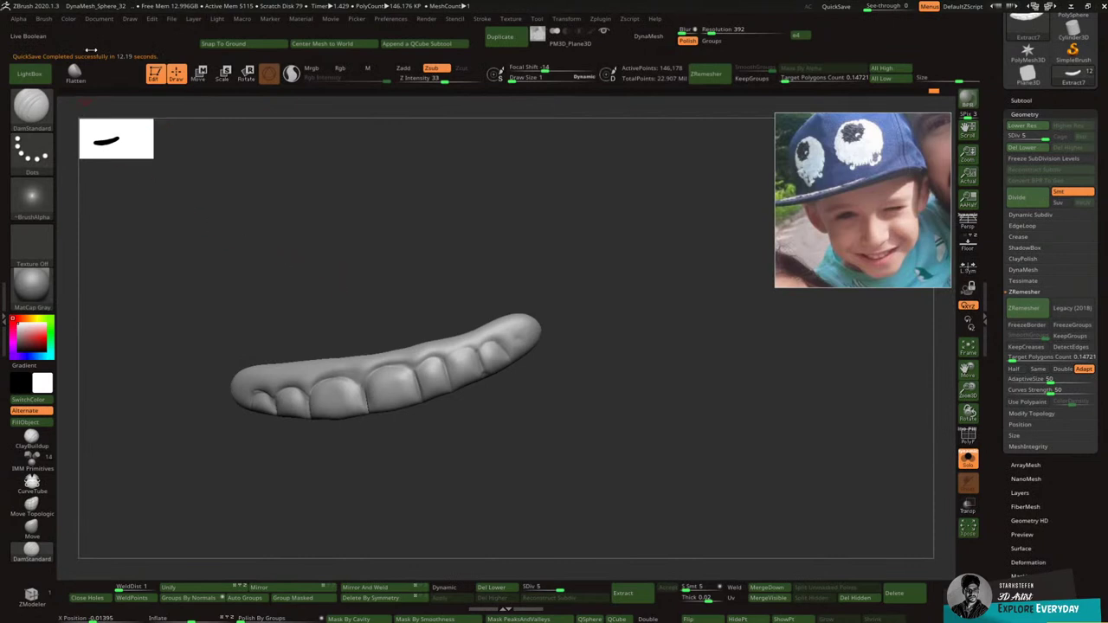
Step: Flatten the surfaces of the two large front teeth with the Flatten brush at draw size 2
left_click(75, 73)
left_click_drag(325, 305, 360, 322)
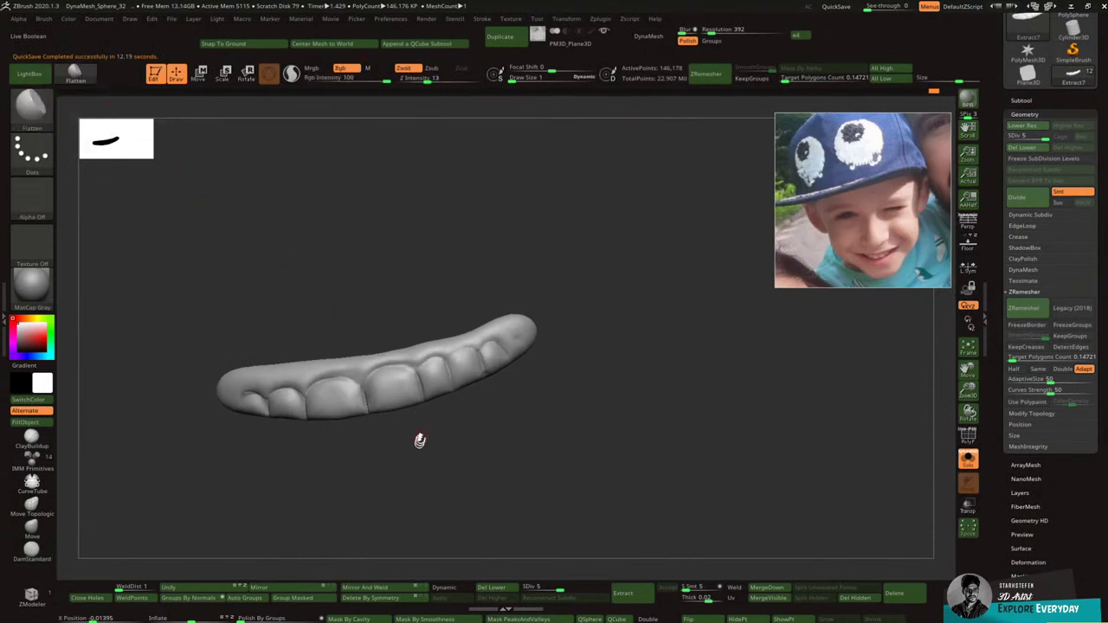
left_click_drag(419, 440, 394, 421)
left_click_drag(334, 460, 329, 446)
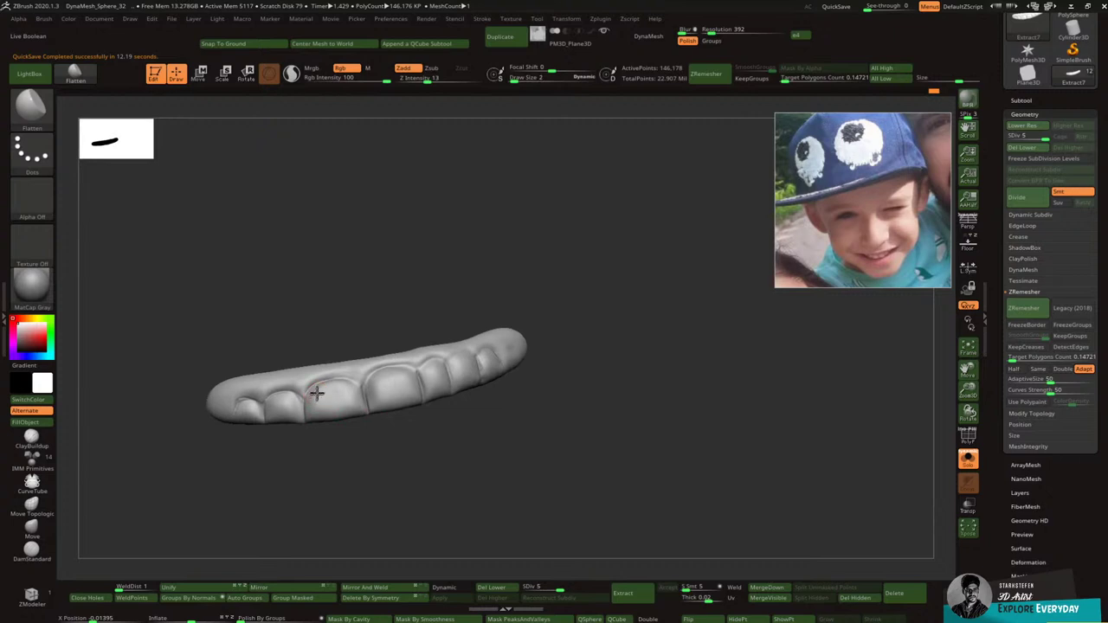
left_click_drag(358, 309, 313, 405)
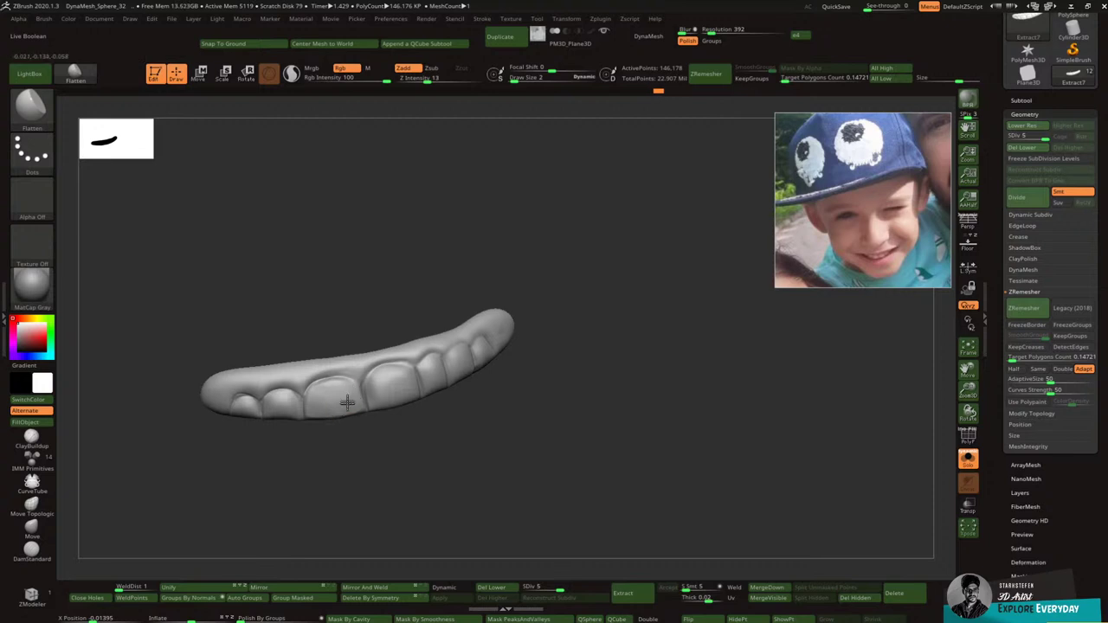
right_click_drag(352, 394, 377, 444)
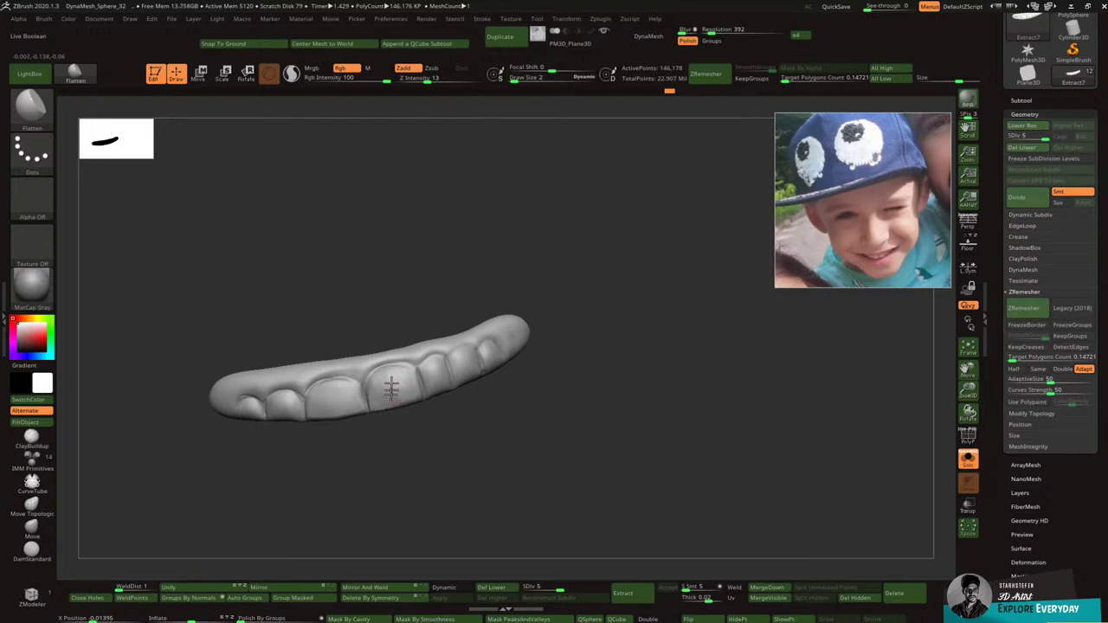
Step: Flatten the smaller side teeth on both sides of the front pair with the Flatten brush
mouse_move(388, 400)
left_mouse_down()
mouse_move(405, 390)
mouse_move(431, 419)
left_mouse_up()
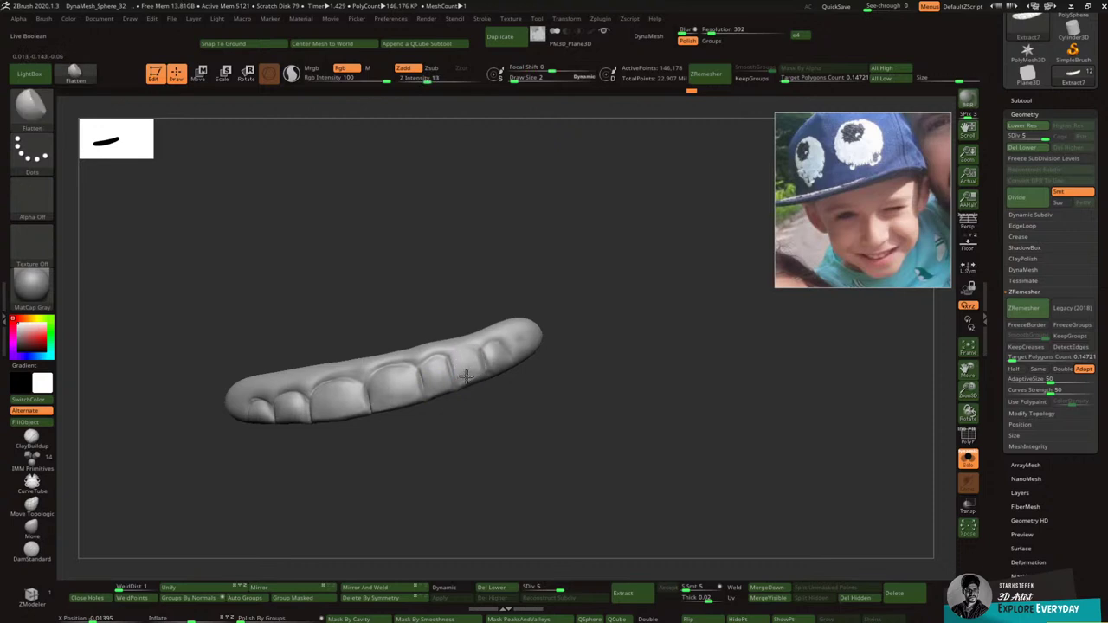
mouse_move(470, 401)
left_mouse_down()
mouse_move(508, 417)
mouse_move(497, 402)
left_mouse_up()
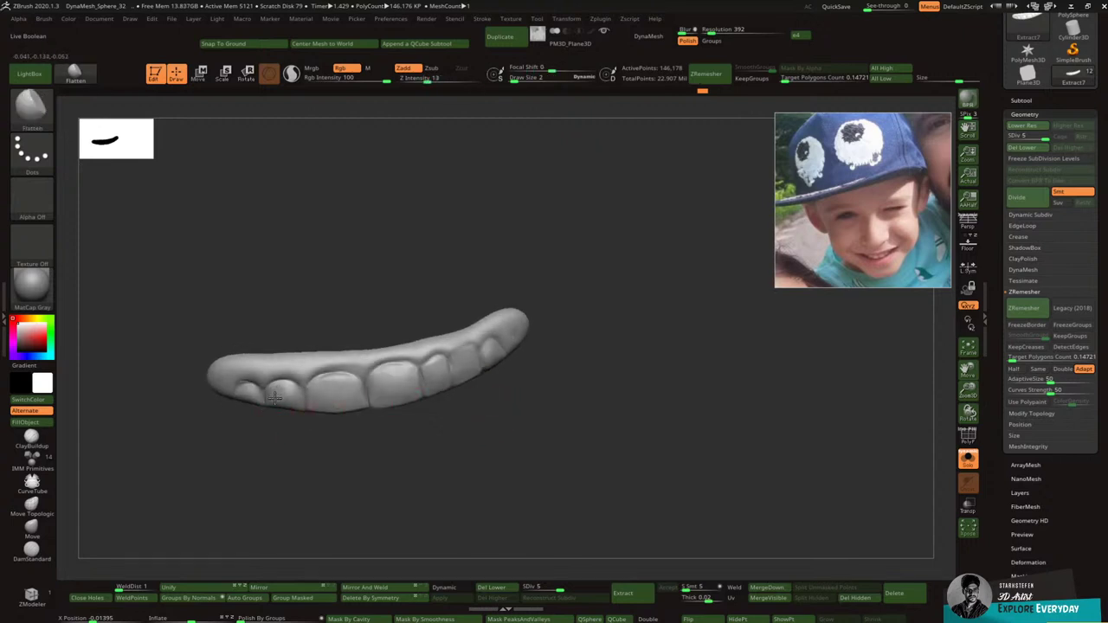
left_click_drag(280, 392, 288, 396)
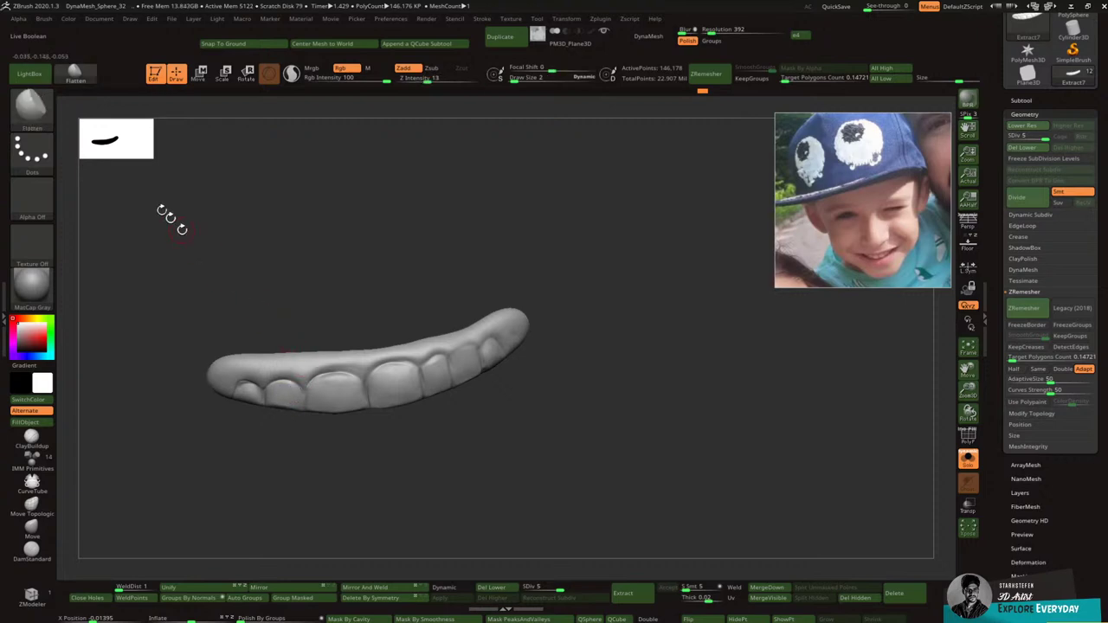
Step: Redefine the gaps around the two front teeth and the neighbouring tooth with DamStandard at draw size 2
key("b")
key("d")
key("s")
key("[")
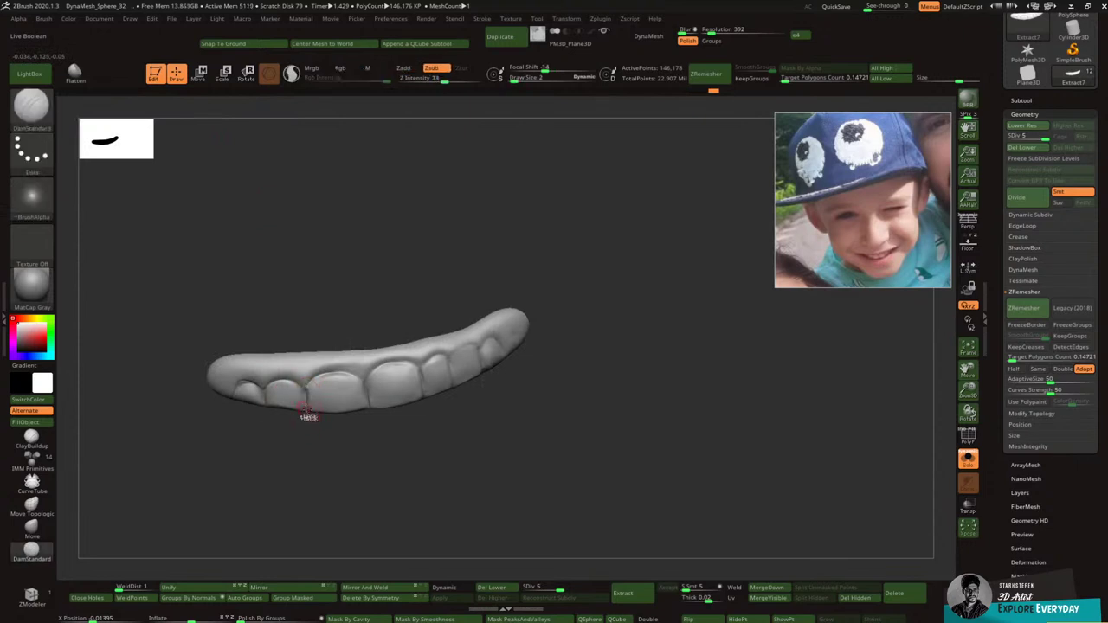
left_click_drag(365, 383, 370, 407)
mouse_move(374, 428)
left_mouse_down()
mouse_move(376, 443)
mouse_move(389, 444)
left_mouse_up()
mouse_move(419, 370)
left_mouse_down()
mouse_move(424, 396)
mouse_move(458, 391)
left_mouse_up()
key("ctrl")
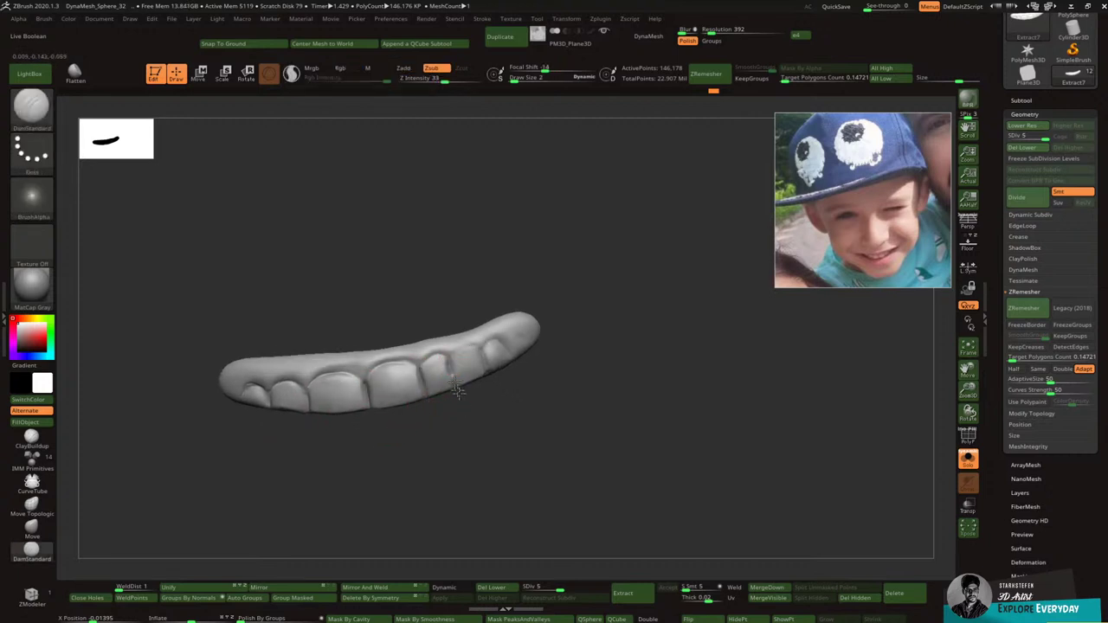
Step: Carve the remaining side-tooth gap, undo the misplaced strokes, and sharpen the gum line above the front teeth with DamStandard
left_click_drag(480, 346, 490, 386)
mouse_move(480, 348)
left_mouse_down()
mouse_move(512, 358)
mouse_move(477, 347)
mouse_move(367, 380)
mouse_move(414, 364)
mouse_move(371, 381)
mouse_move(402, 362)
left_mouse_up()
key("ctrl+z")
key("ctrl+z")
key("ctrl+z")
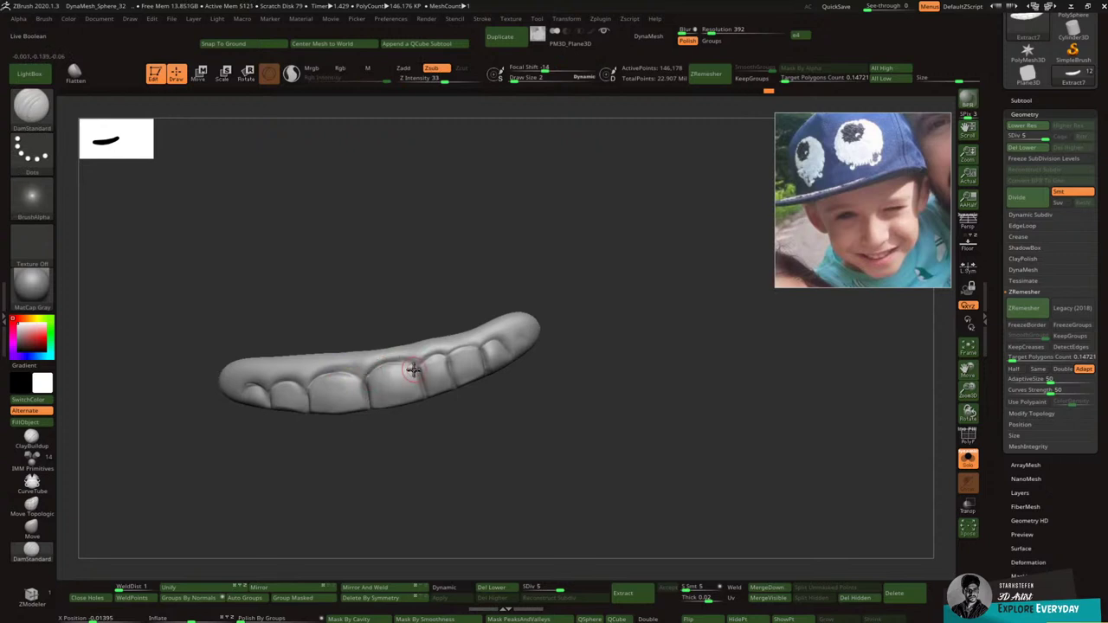
mouse_move(309, 387)
left_mouse_down()
mouse_move(338, 372)
mouse_move(365, 382)
left_mouse_up()
left_click_drag(409, 295, 424, 317)
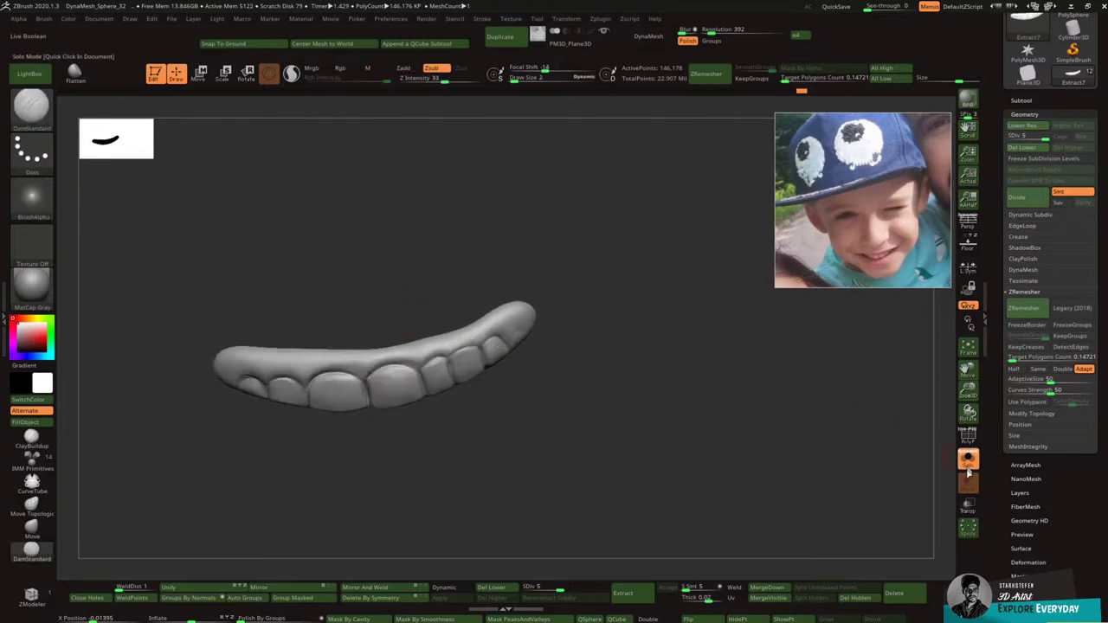
Step: Turn off Solo mode and nudge the teeth slightly into place inside the mouth with the Move gizmo
left_click(970, 459)
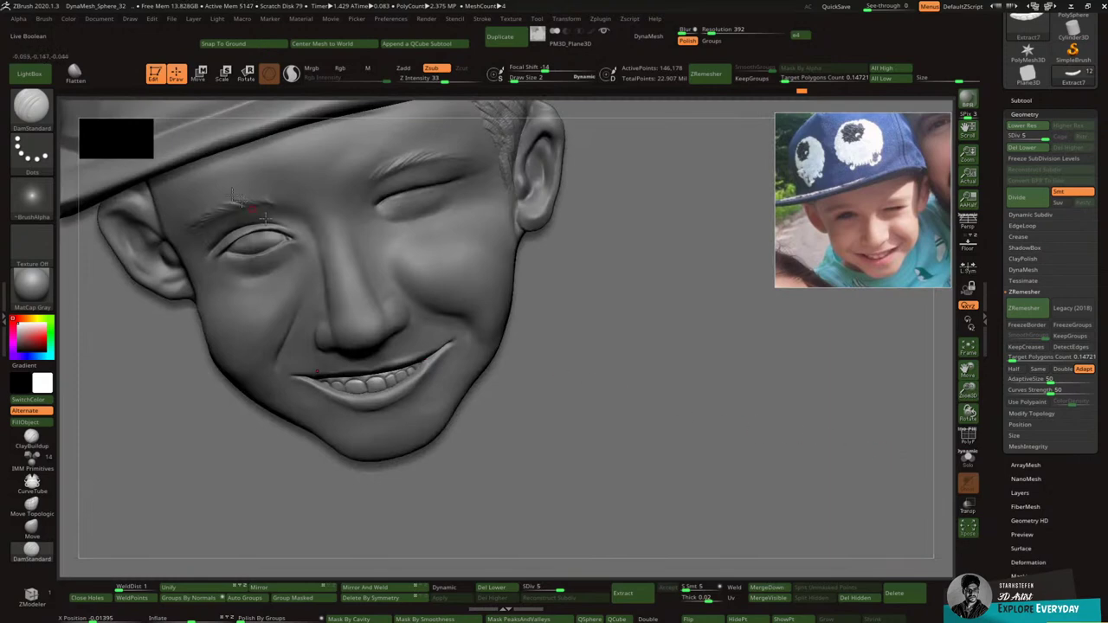
key("w")
left_click_drag(366, 305, 365, 300)
left_click(177, 75)
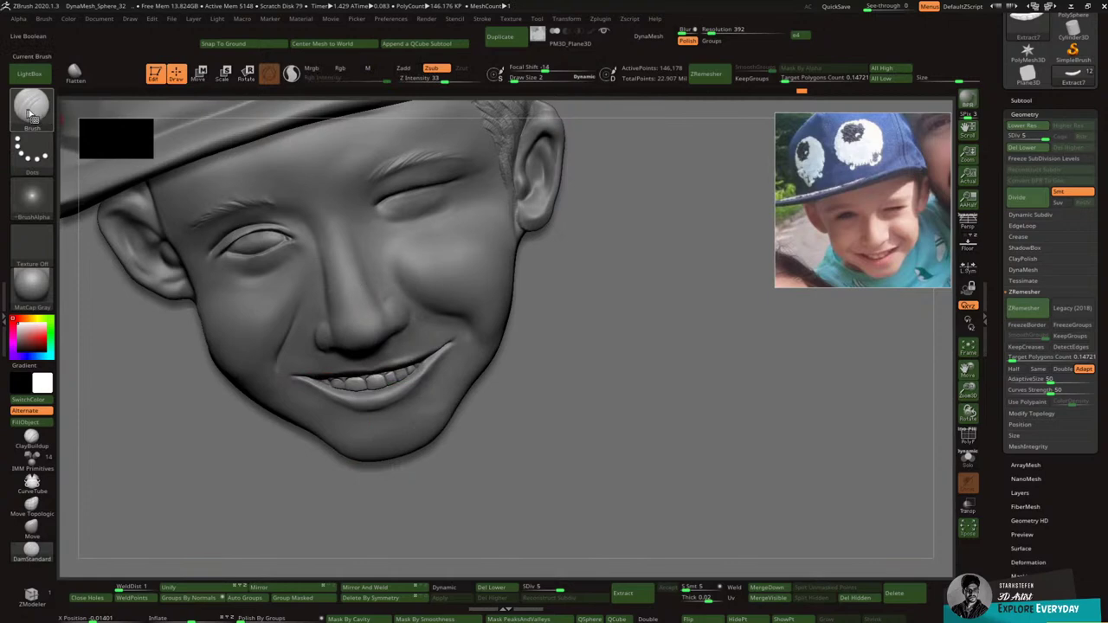
Step: Adjust the row of teeth between the lips with the Move brush at draw size 9
key("b")
left_click(501, 122)
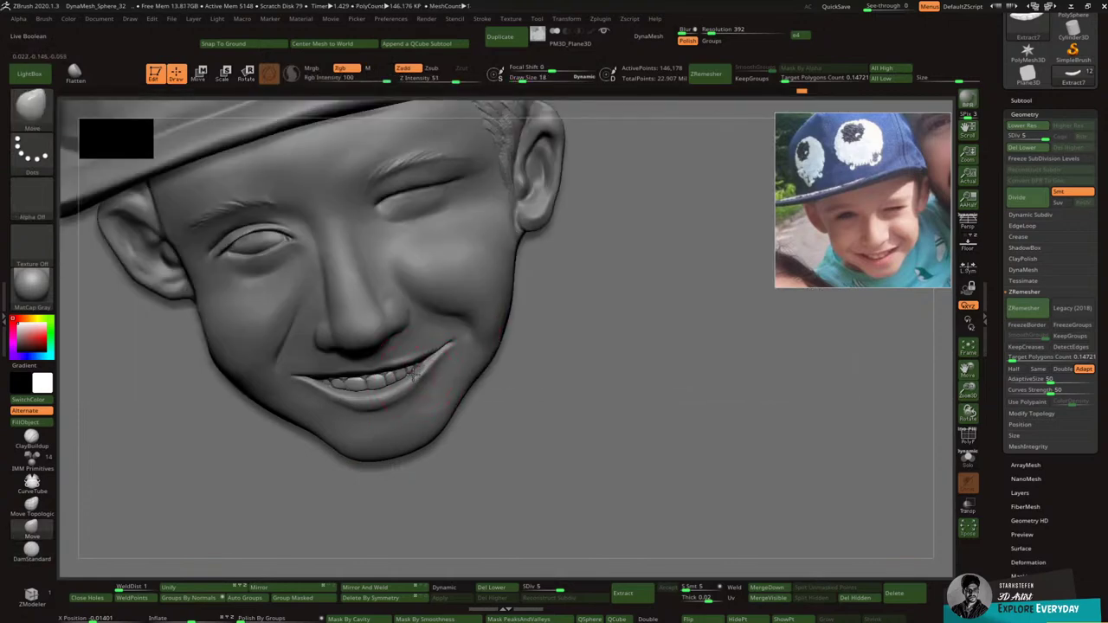
left_click_drag(349, 394, 351, 393)
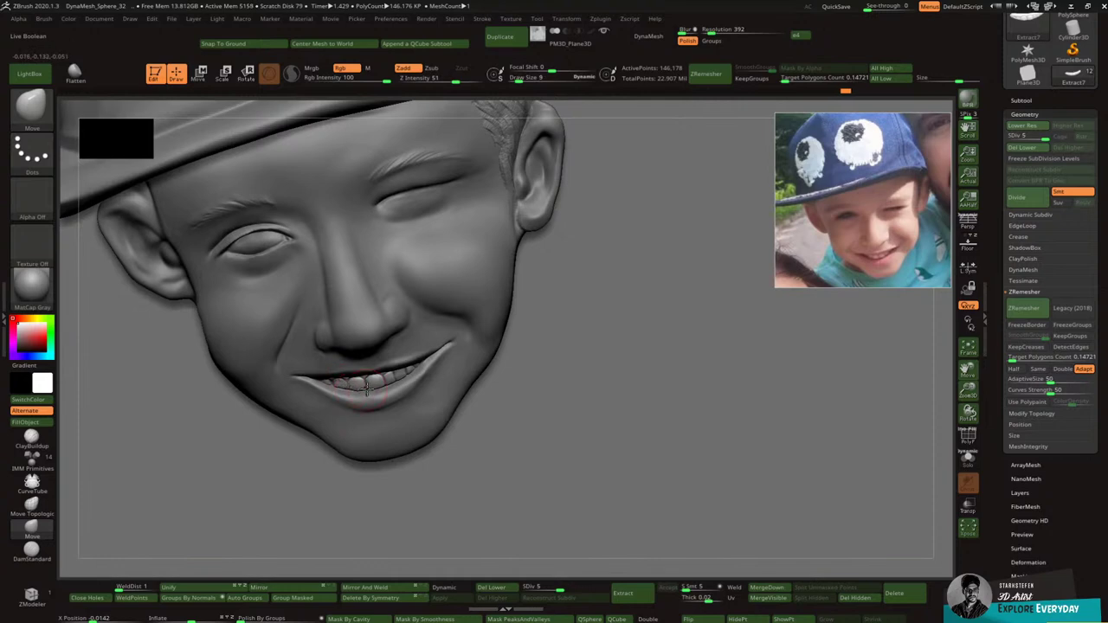
left_click_drag(400, 389, 401, 386)
left_click_drag(475, 338, 475, 336)
left_click_drag(969, 392, 958, 355)
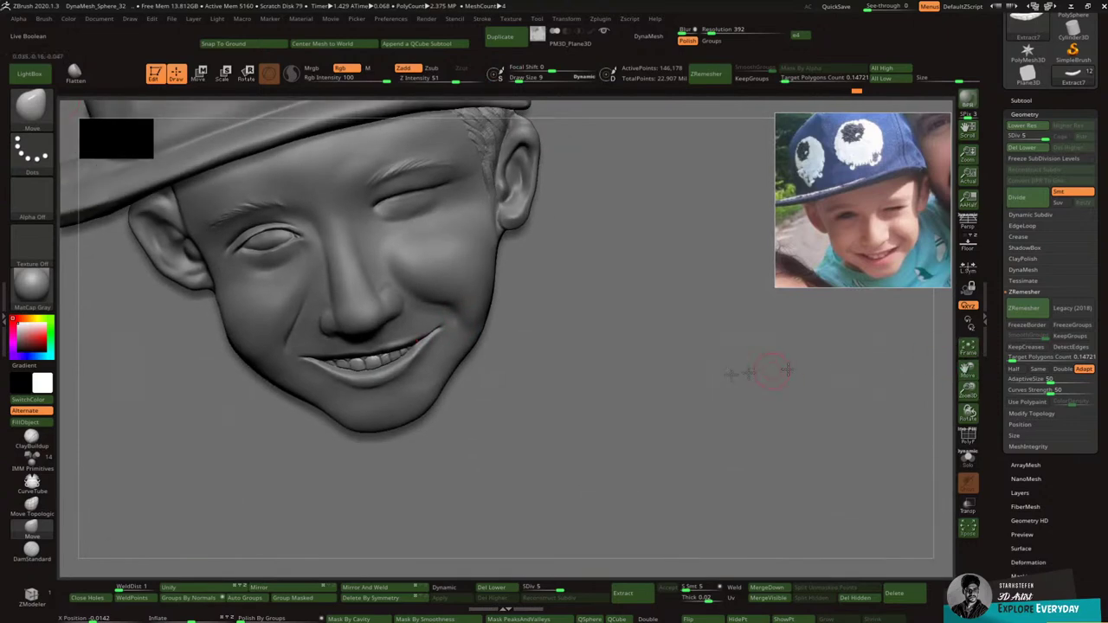
Step: Switch to the head subtool, build up the lower lip with ClayBuildup at draw size 6, and smooth it
left_click(362, 383, "alt")
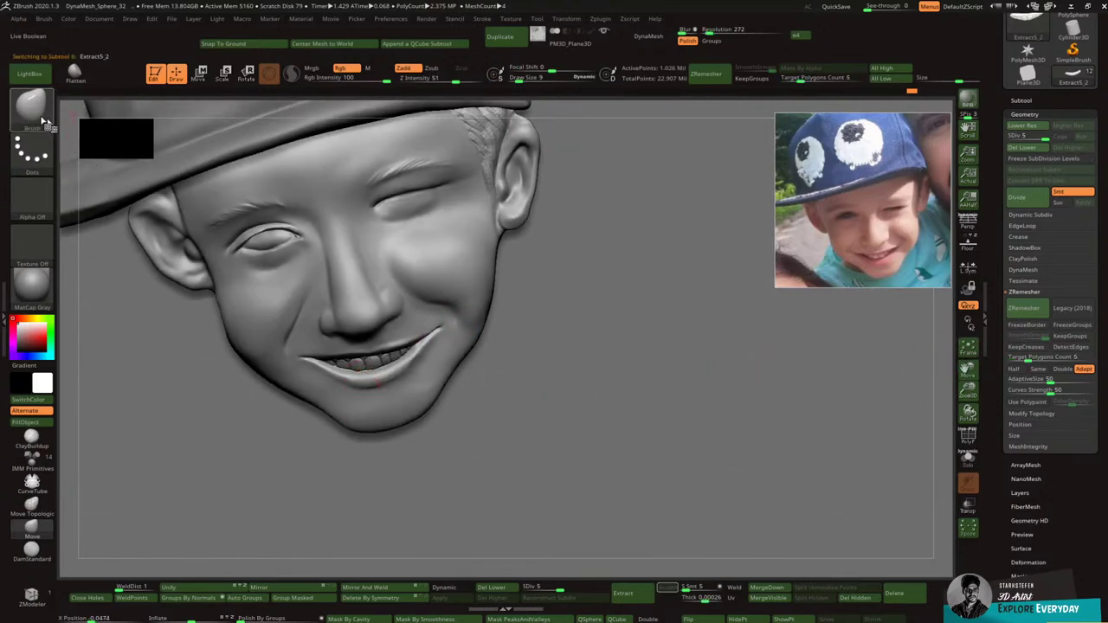
key("b")
left_click(136, 123)
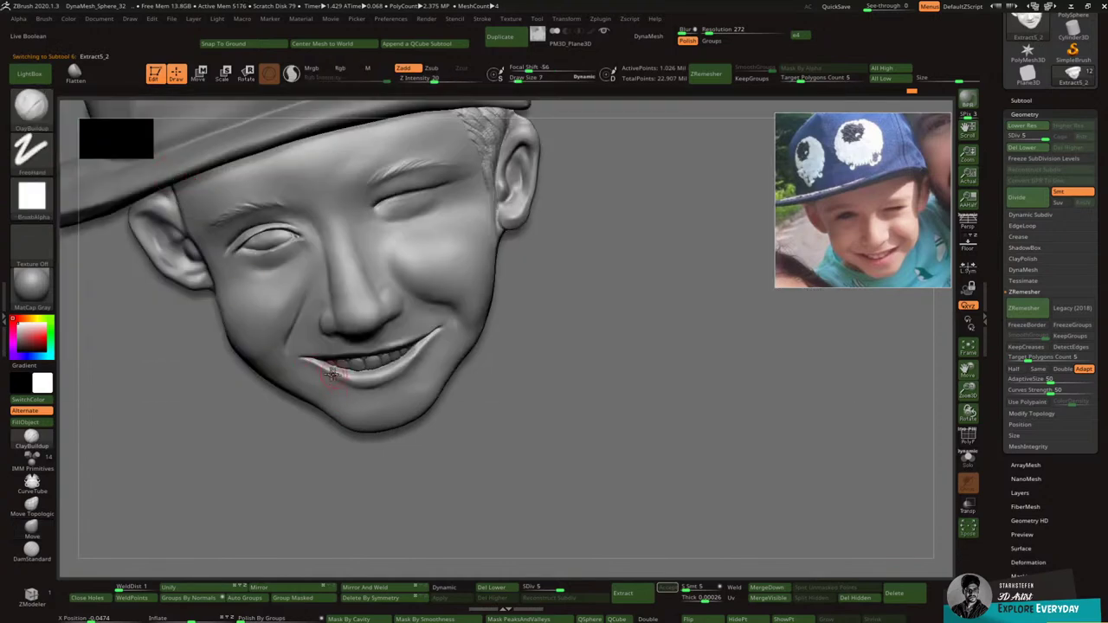
key("bracketleft")
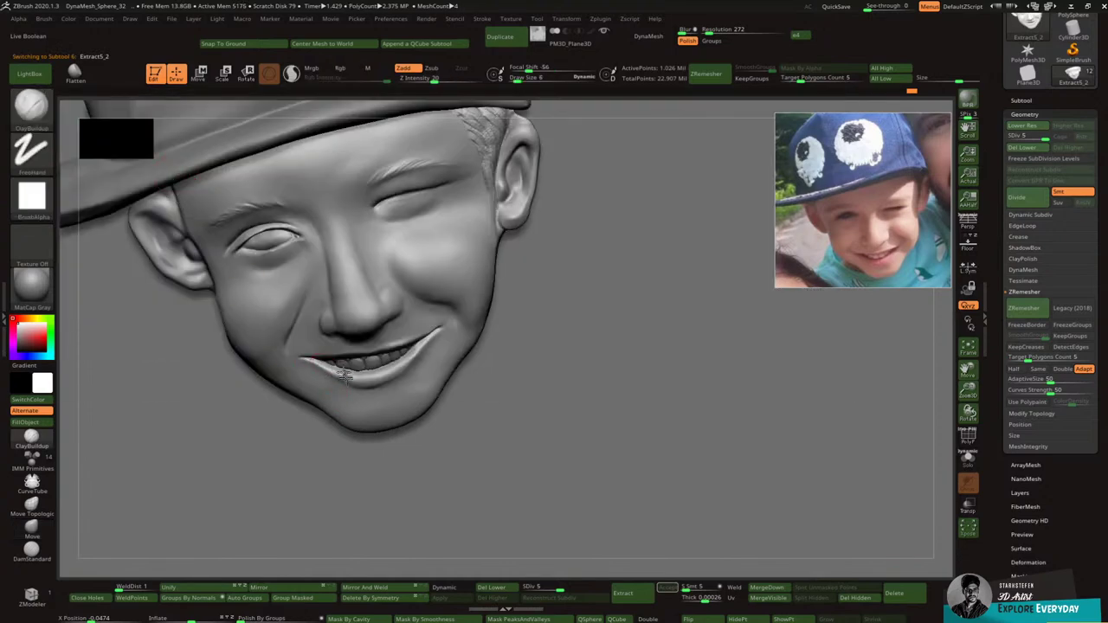
left_click_drag(367, 380, 369, 382)
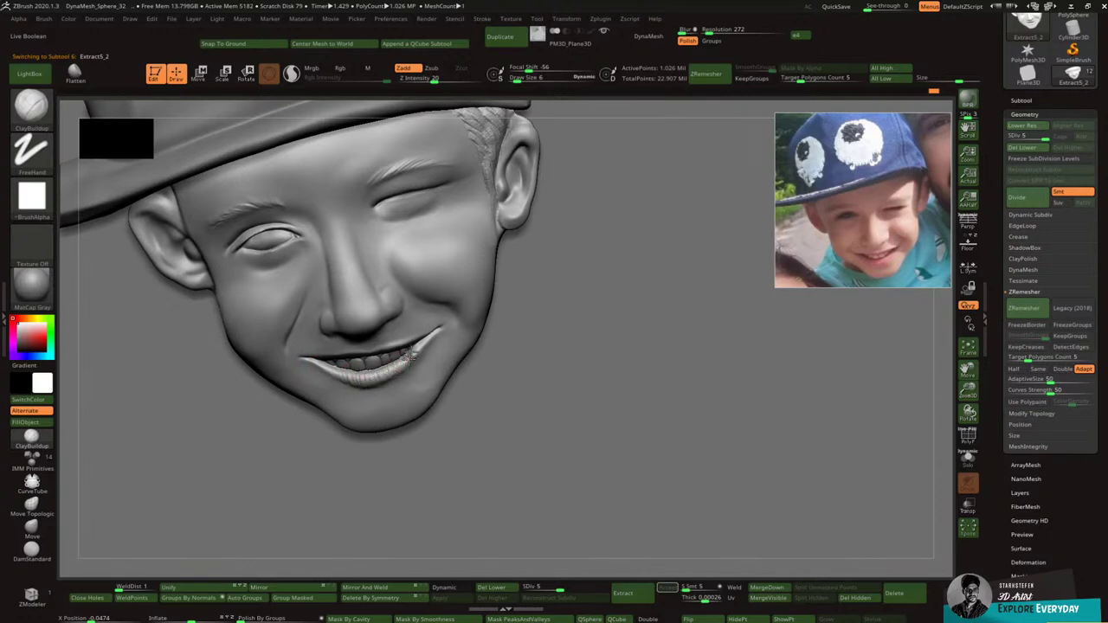
left_click_drag(409, 361, 420, 346, "shift")
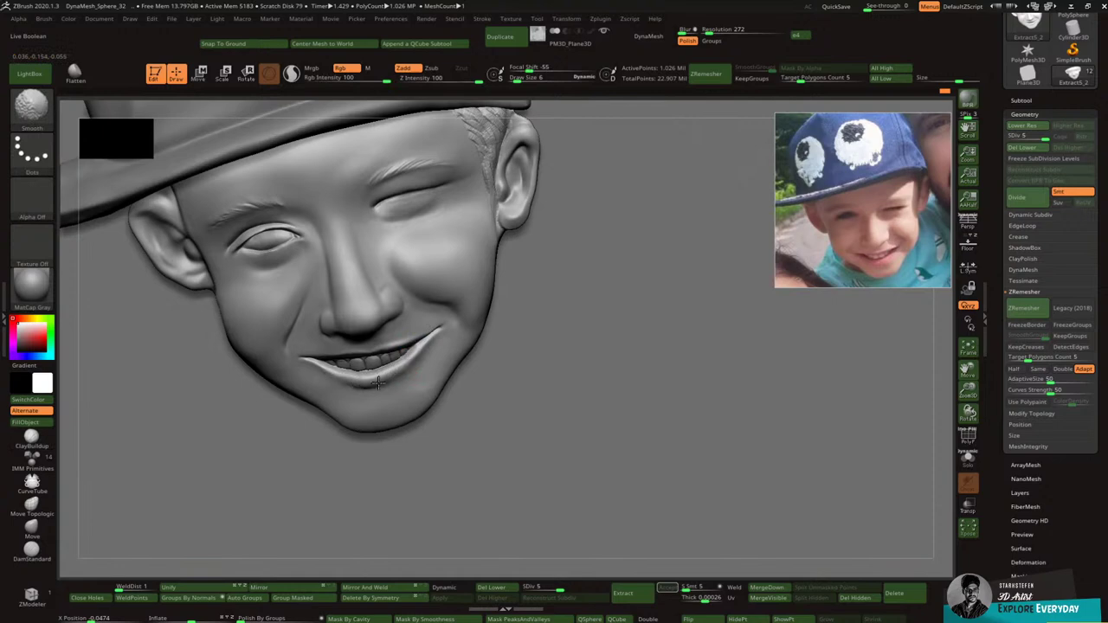
left_click_drag(369, 380, 399, 373, "shift")
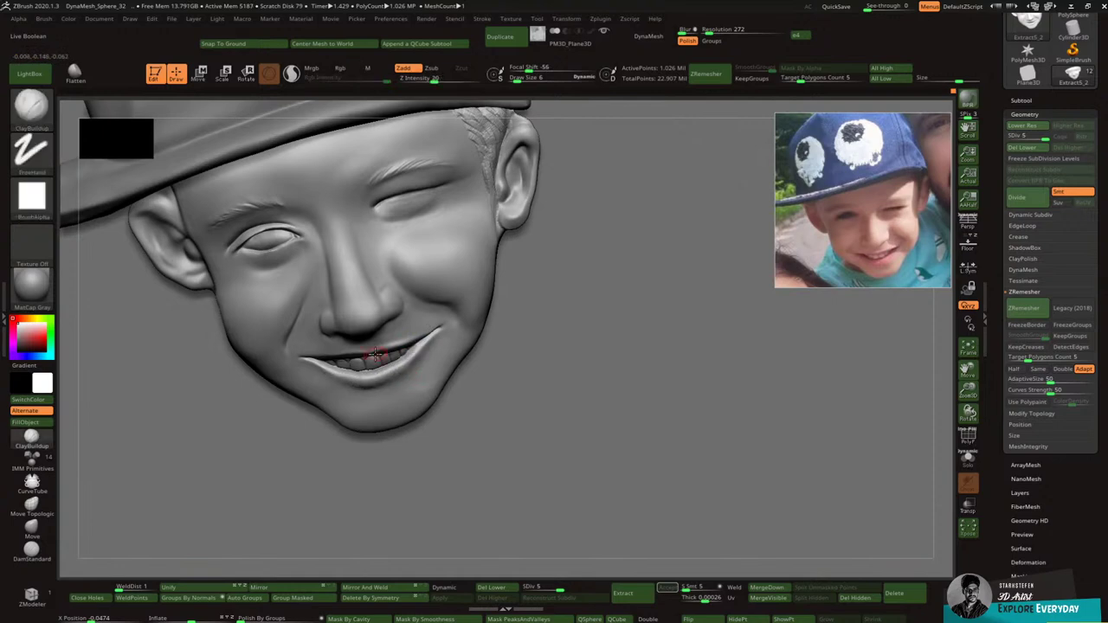
Step: Add more volume along the whole lower lip with ClayBuildup and smooth the strokes
mouse_move(713, 356)
right_mouse_down("ctrl")
mouse_move(493, 393)
mouse_move(472, 381)
right_mouse_up("ctrl")
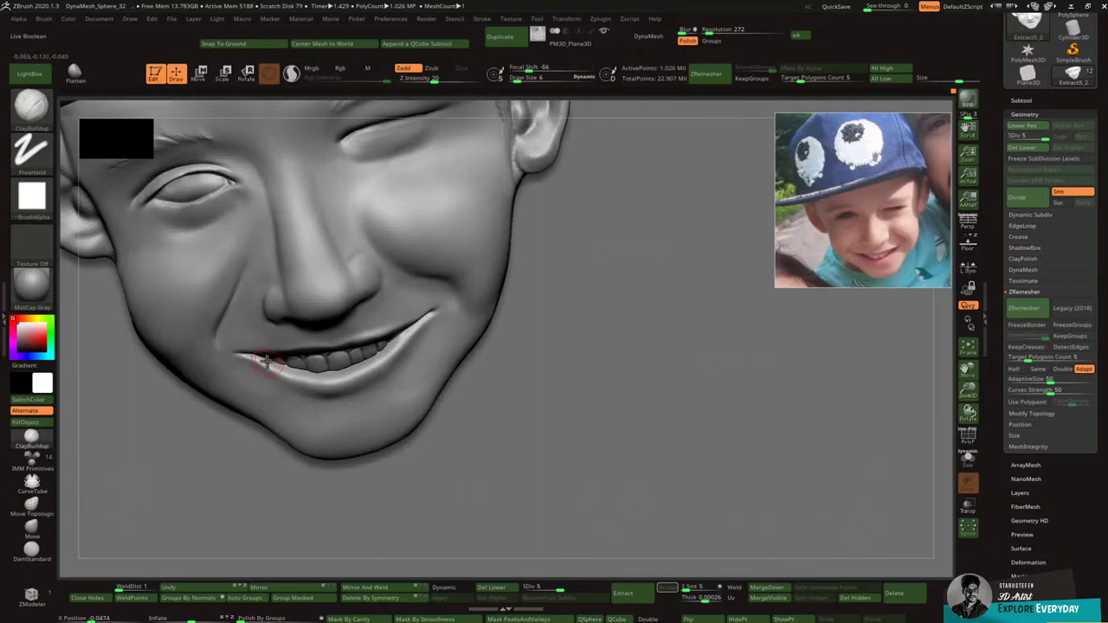
mouse_move(273, 366)
left_mouse_down()
mouse_move(328, 385)
mouse_move(391, 350)
mouse_move(388, 364)
mouse_move(413, 331)
left_mouse_up()
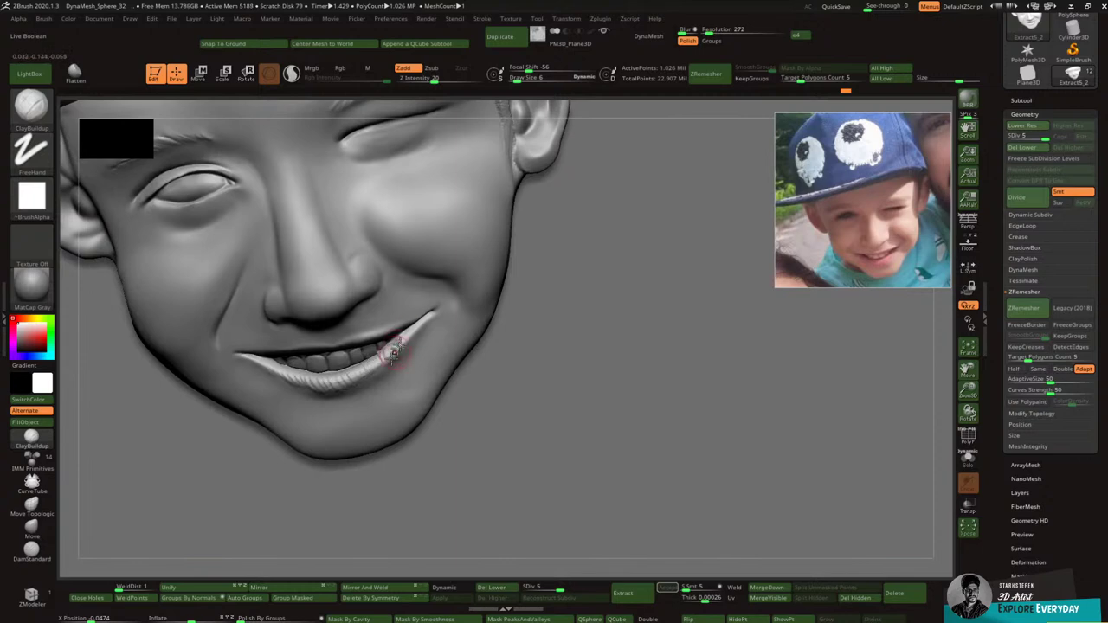
mouse_move(375, 381)
left_mouse_down()
mouse_move(382, 360)
mouse_move(366, 376)
mouse_move(411, 346)
mouse_move(396, 338)
mouse_move(381, 356)
mouse_move(305, 384)
mouse_move(267, 361)
mouse_move(296, 372)
left_mouse_up()
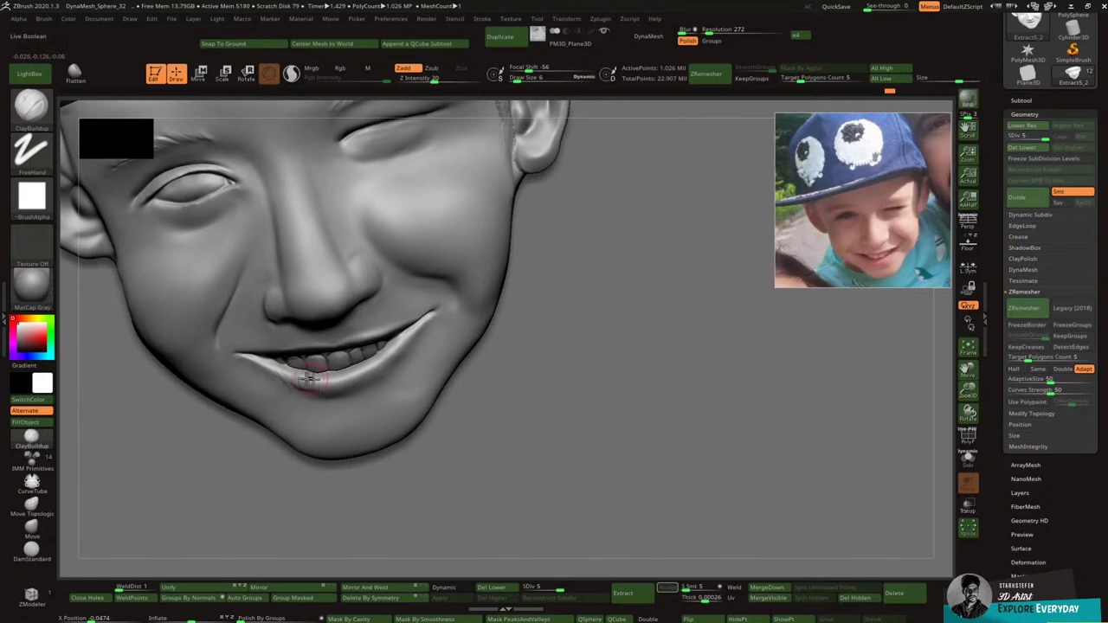
key("shift")
left_click_drag(313, 396, 281, 369, "shift")
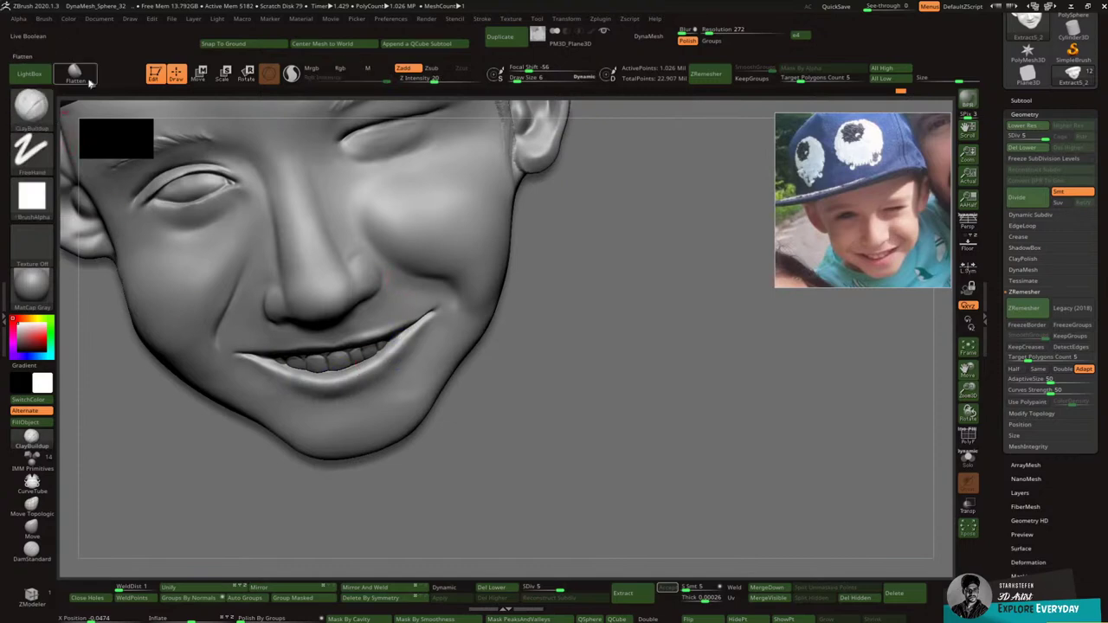
Step: Tighten the lower lip's edges toward both mouth corners with the Pinch brush at draw size 4, then smooth them
left_click(31, 105)
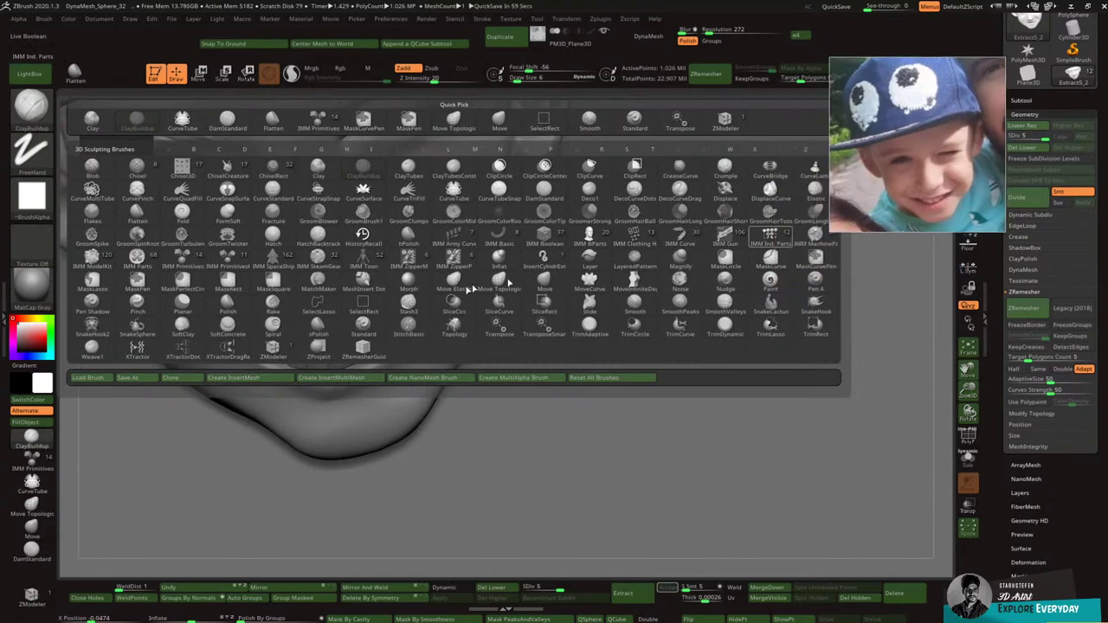
left_click(227, 303)
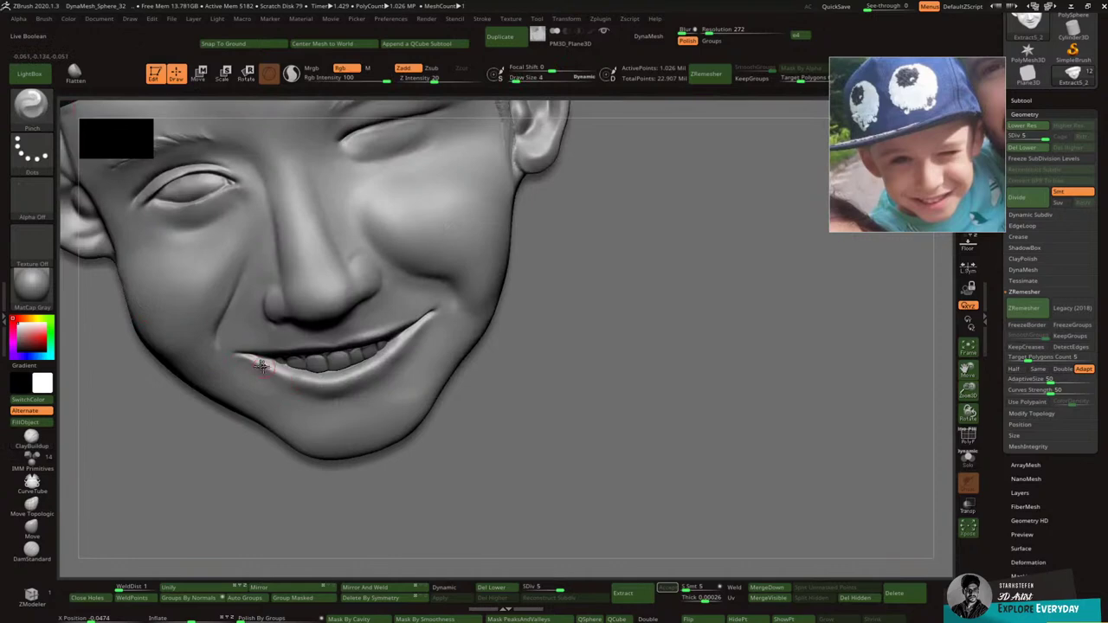
mouse_move(272, 374)
left_mouse_down()
mouse_move(259, 378)
mouse_move(251, 361)
mouse_move(270, 368)
mouse_move(258, 360)
left_mouse_up()
left_click_drag(280, 378, 260, 361, "shift")
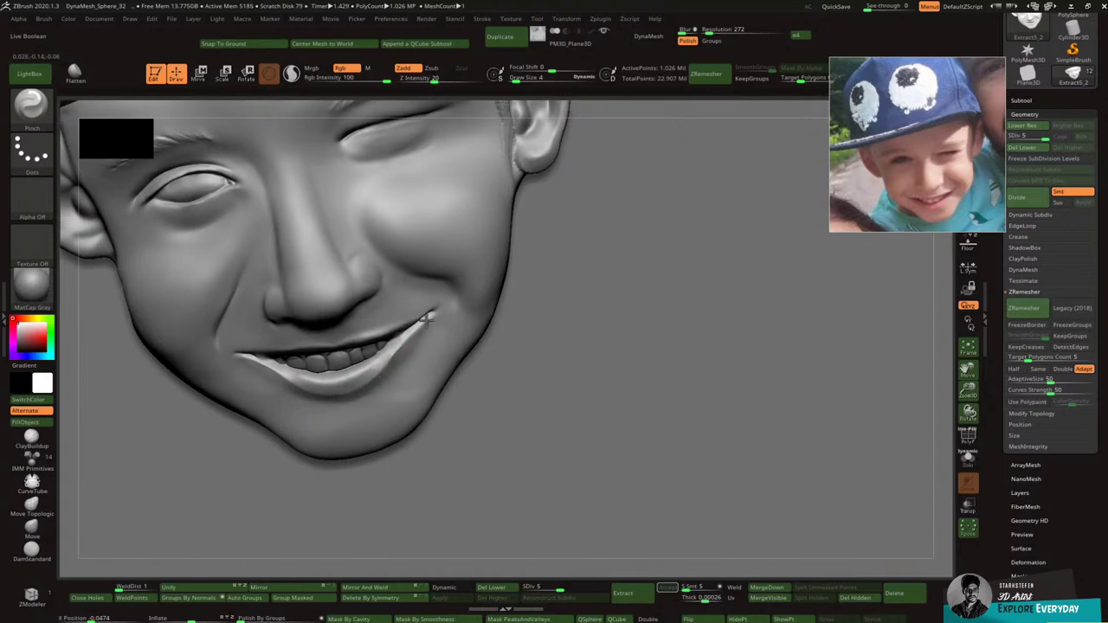
mouse_move(394, 343)
left_mouse_down()
mouse_move(428, 315)
mouse_move(379, 378)
left_mouse_up()
left_click_drag(425, 342, 360, 401, "shift")
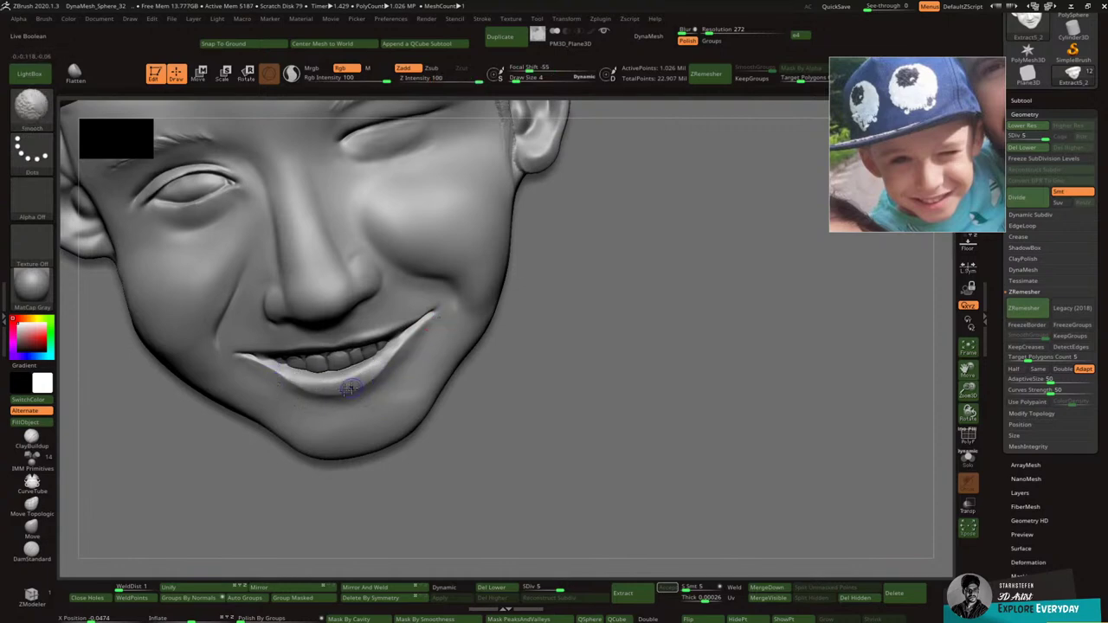
key("b")
key("p")
key("i")
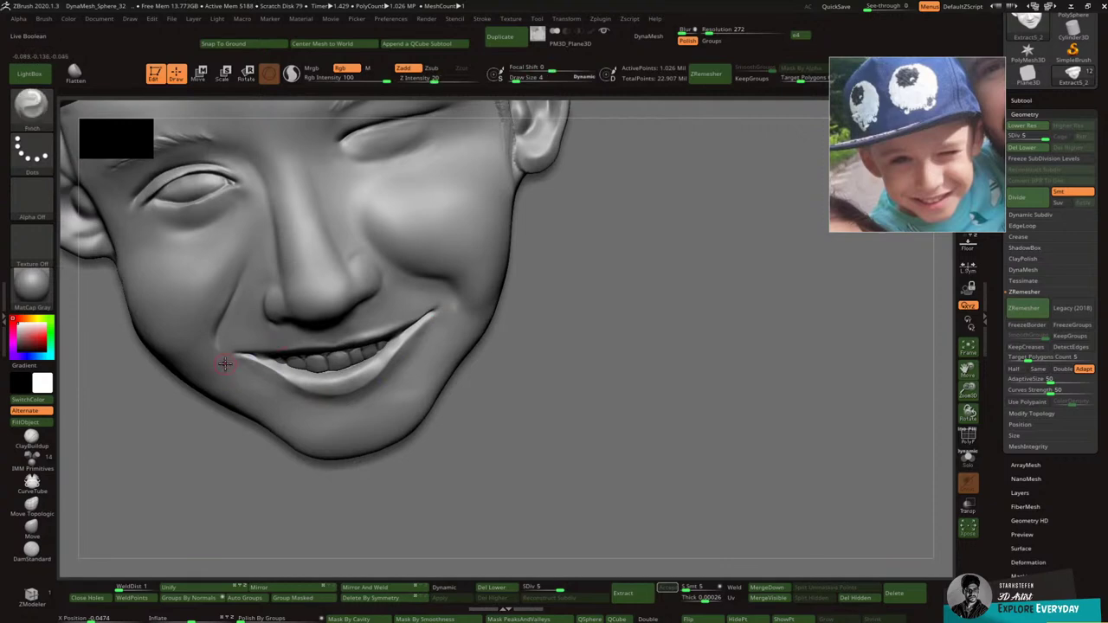
Step: Try building up the upper lip's edge with ClayBuildup at draw size 4 and undo the stroke
right_click_drag(226, 364, 230, 331)
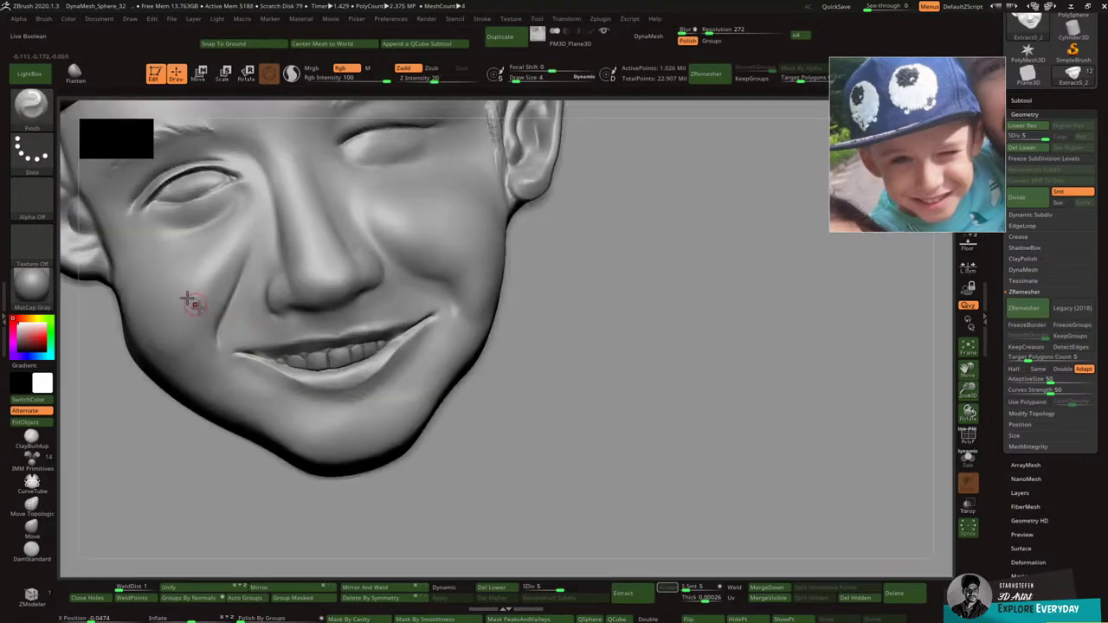
key("b")
key("c")
key("b")
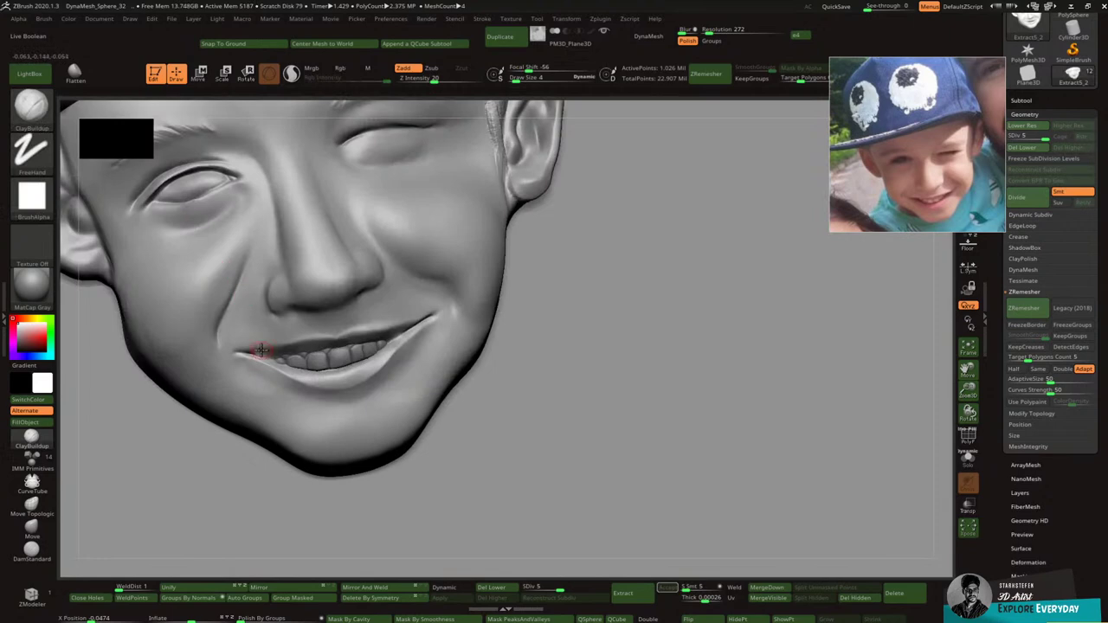
left_click_drag(257, 350, 317, 345)
key("ctrl+z")
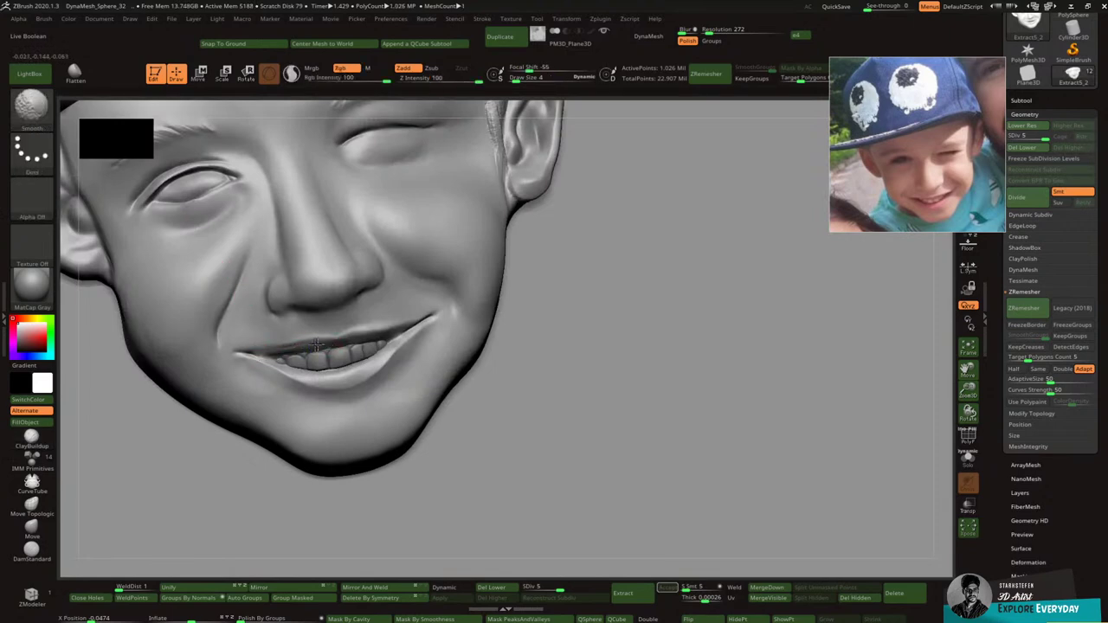
Step: Sharpen the upper lip's lower edge and the mouth corners with the DamStandard brush at draw size 4, smoothing where needed
key("b")
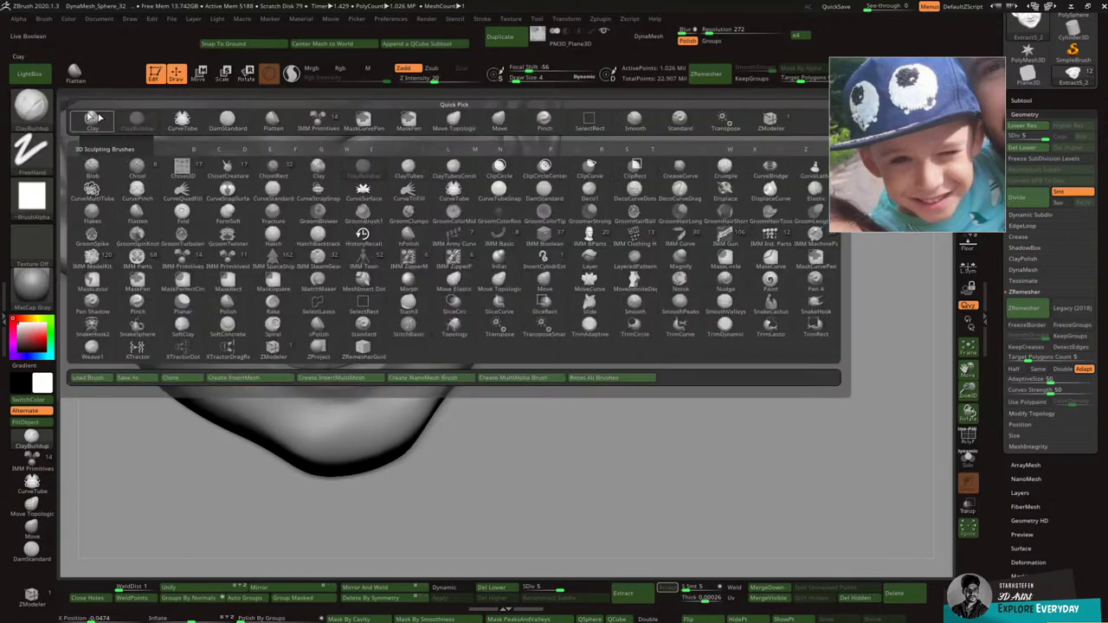
key("d")
key("s")
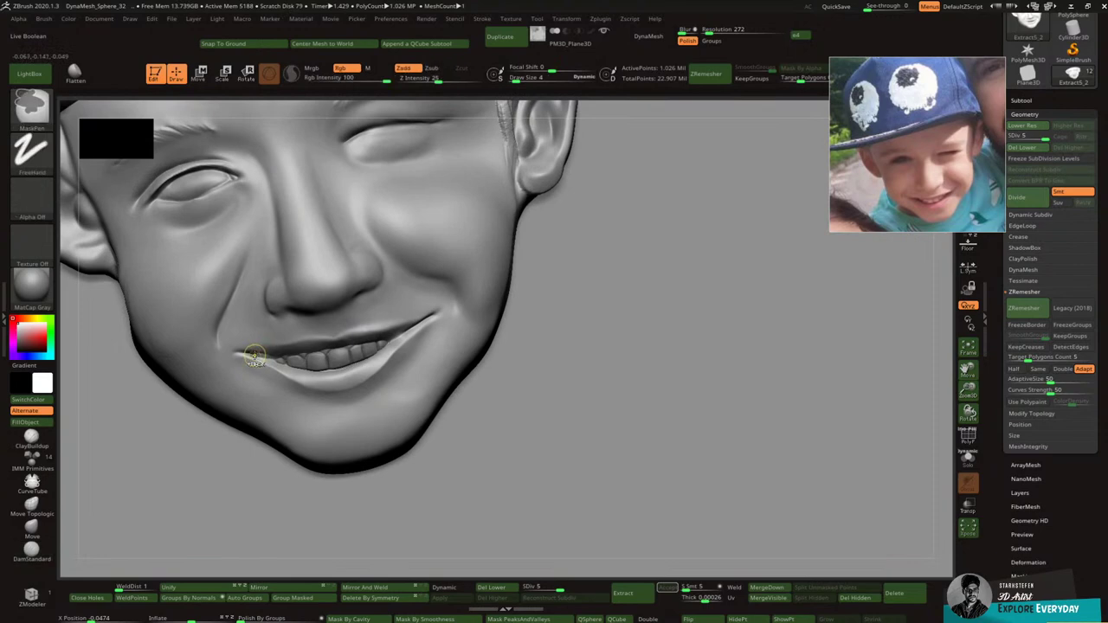
left_click_drag(254, 353, 279, 362, "shift")
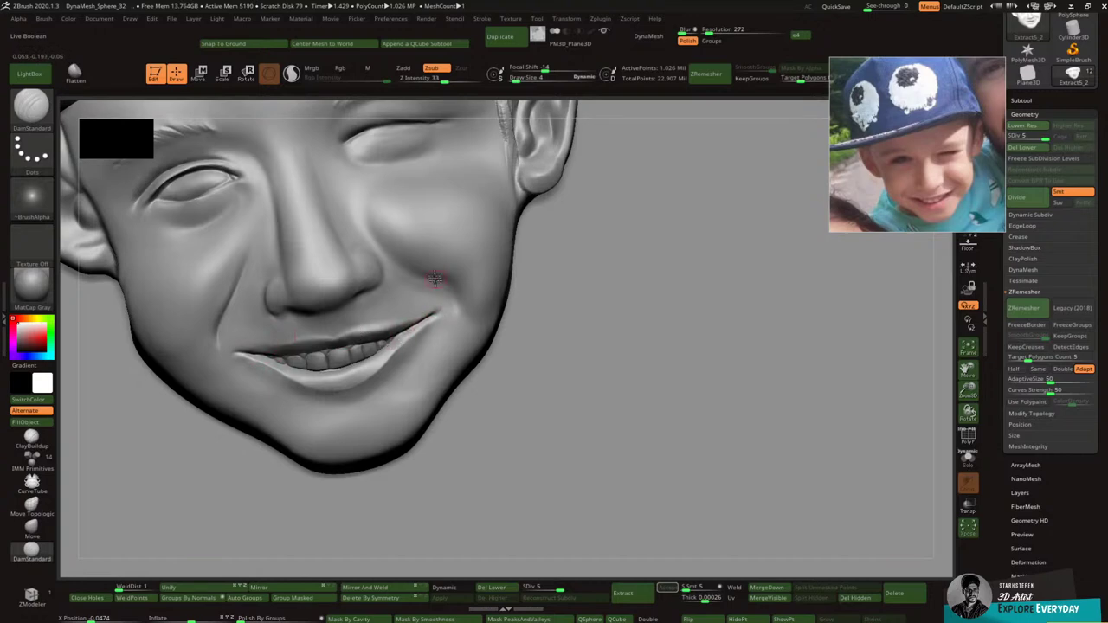
key("shift")
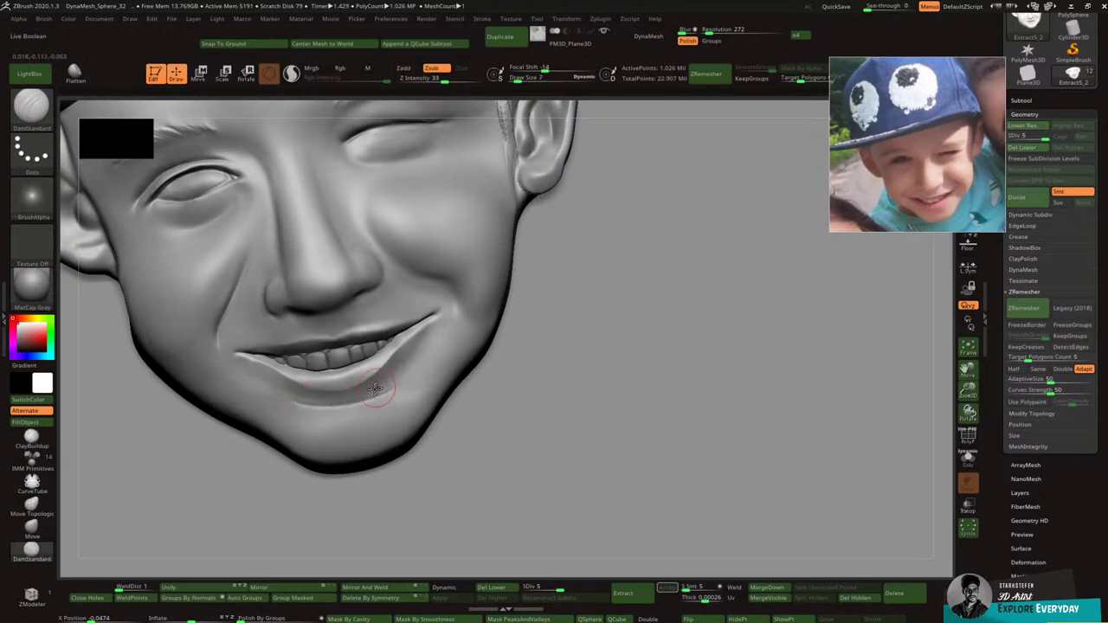
Step: Undo the crease stroke below the lower lip and carve it again with DamStandard at draw size 7
key("ctrl")
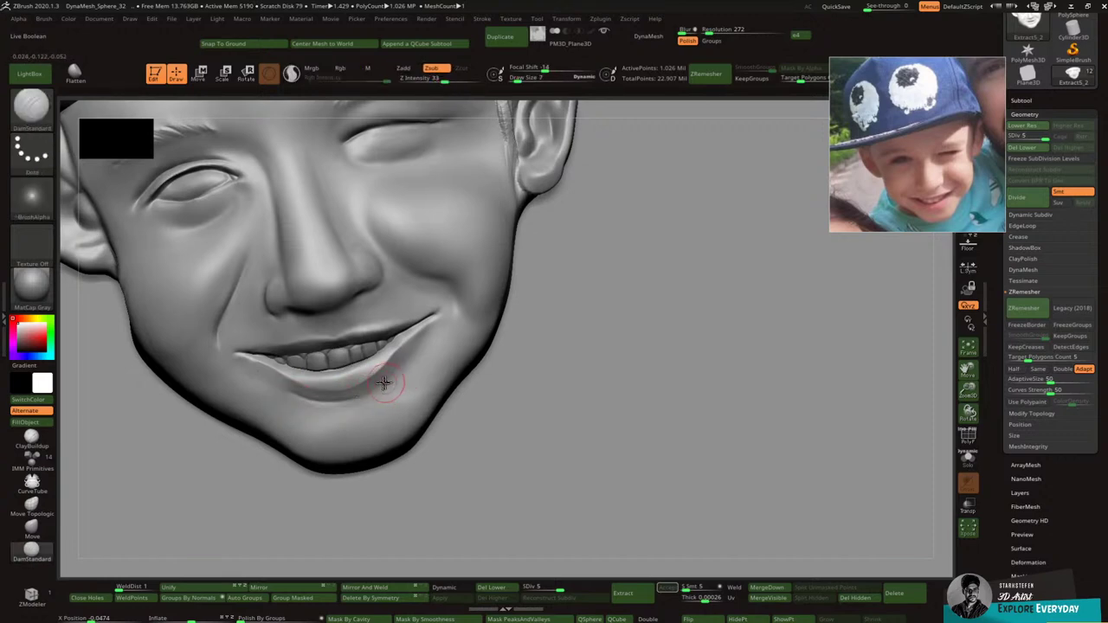
key("ctrl+z")
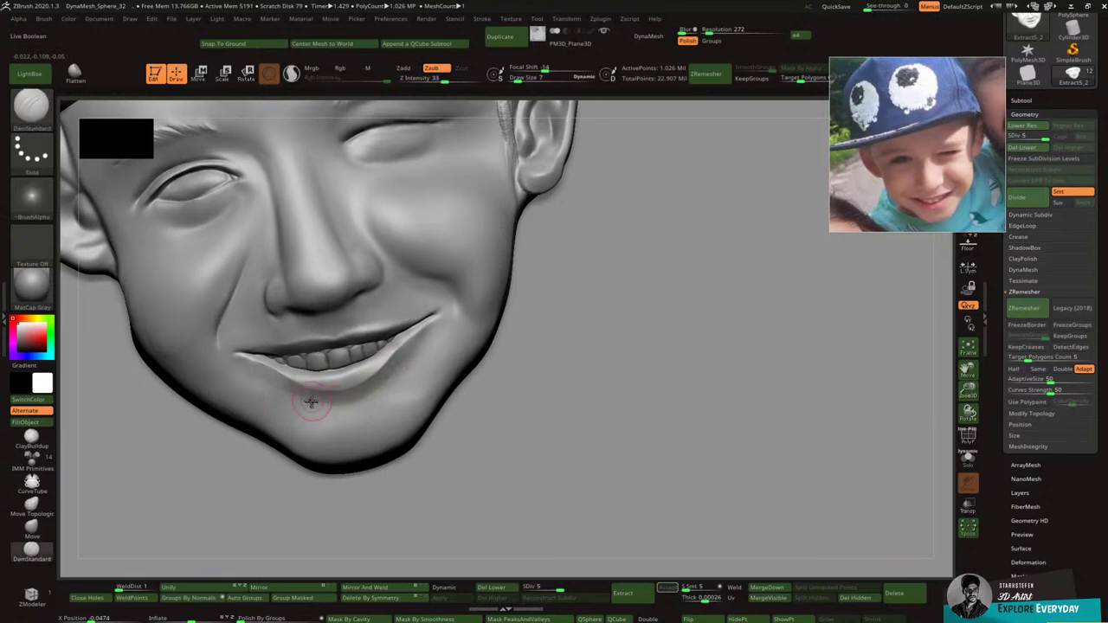
left_click_drag(299, 393, 364, 396)
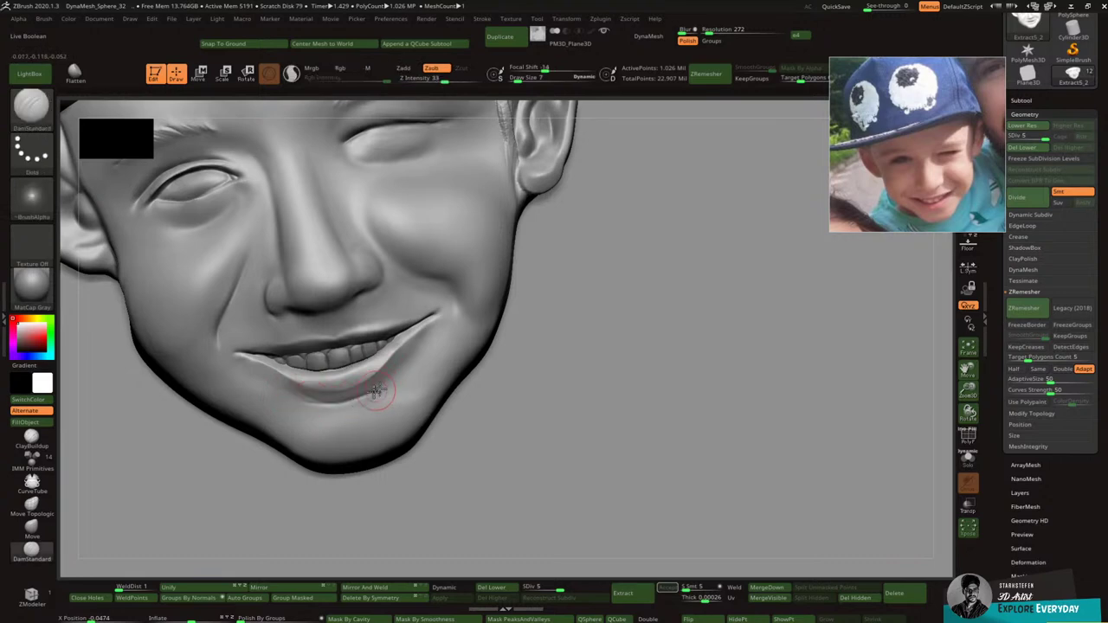
Step: Sharpen and smooth the upper lip's edge above the teeth with the Pinch brush at draw size 4
key("shift")
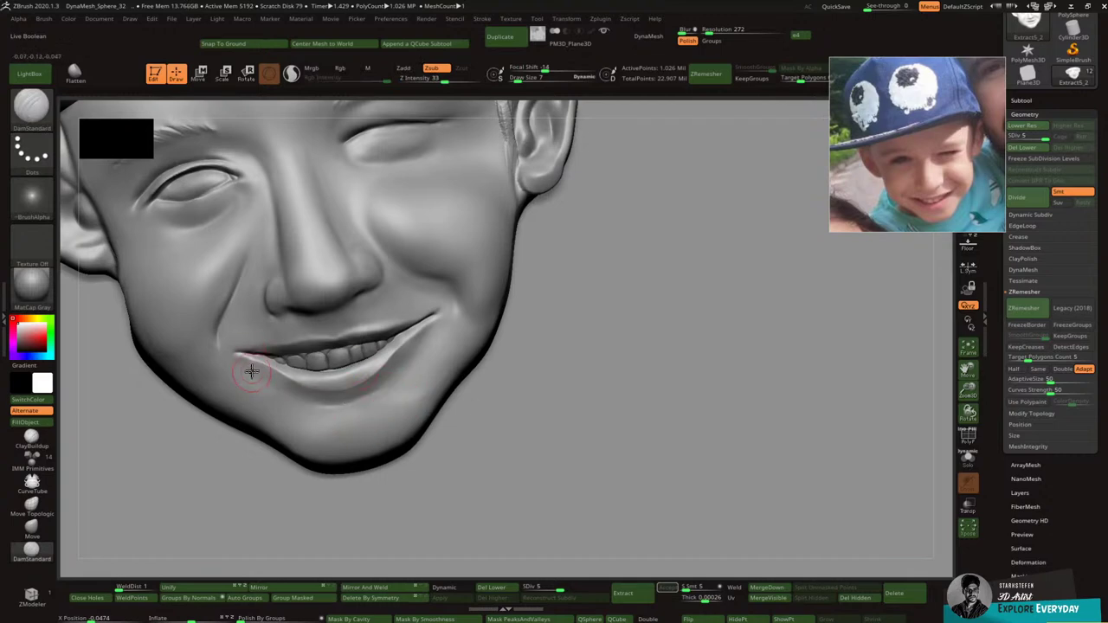
key("b")
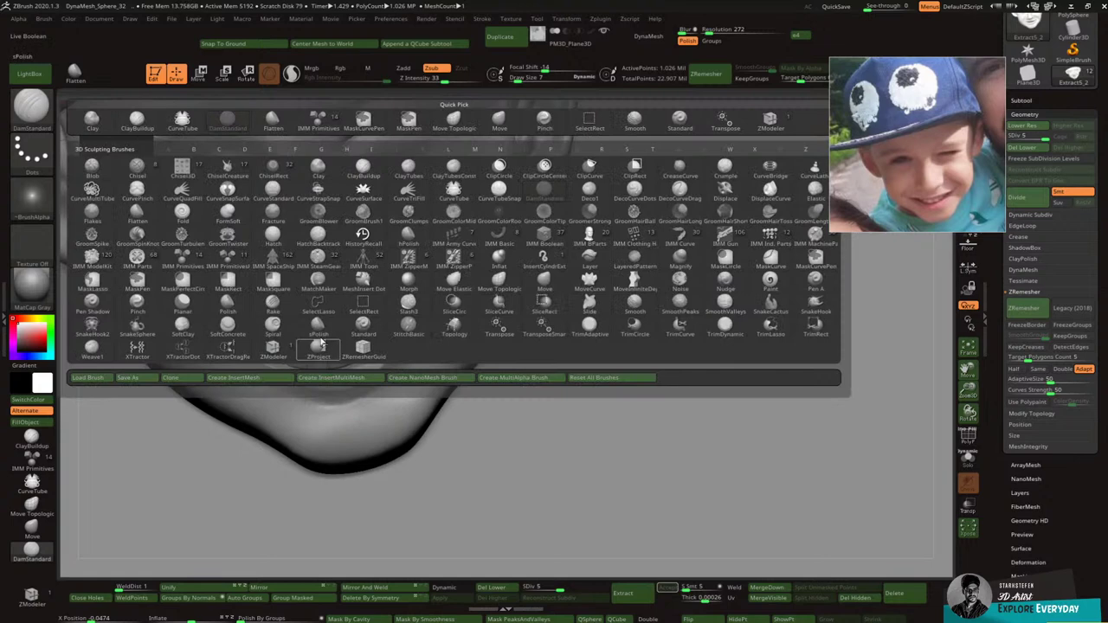
left_click(138, 302)
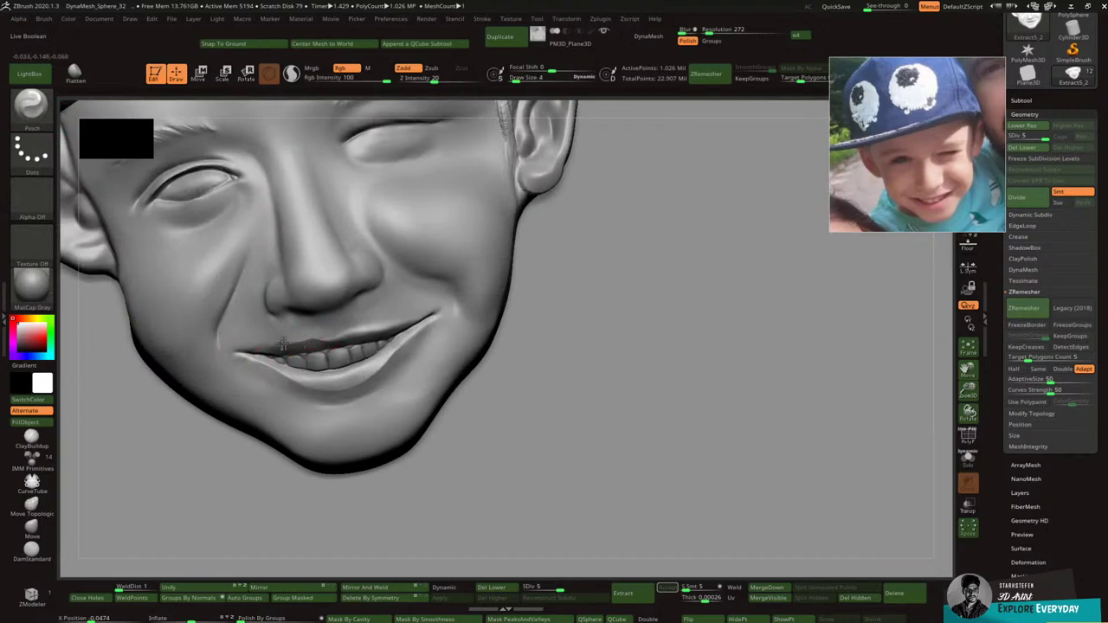
mouse_move(298, 346)
left_mouse_down("shift")
mouse_move(288, 349)
mouse_move(300, 345)
left_mouse_up("shift")
left_click_drag(291, 336, 325, 333, "shift")
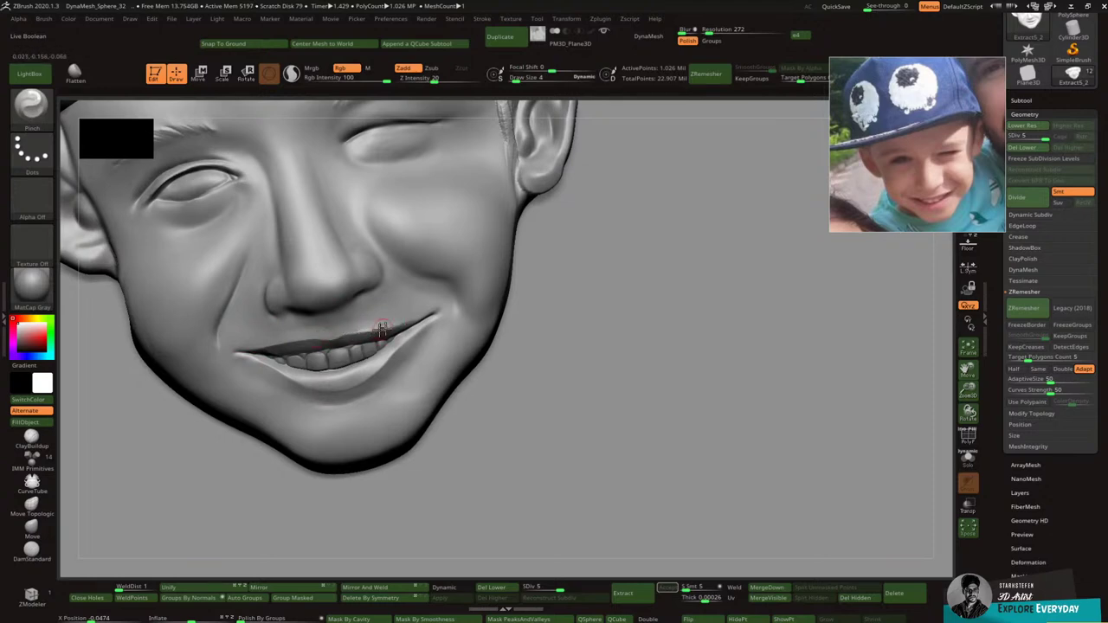
left_click_drag(323, 342, 425, 312)
key("shift")
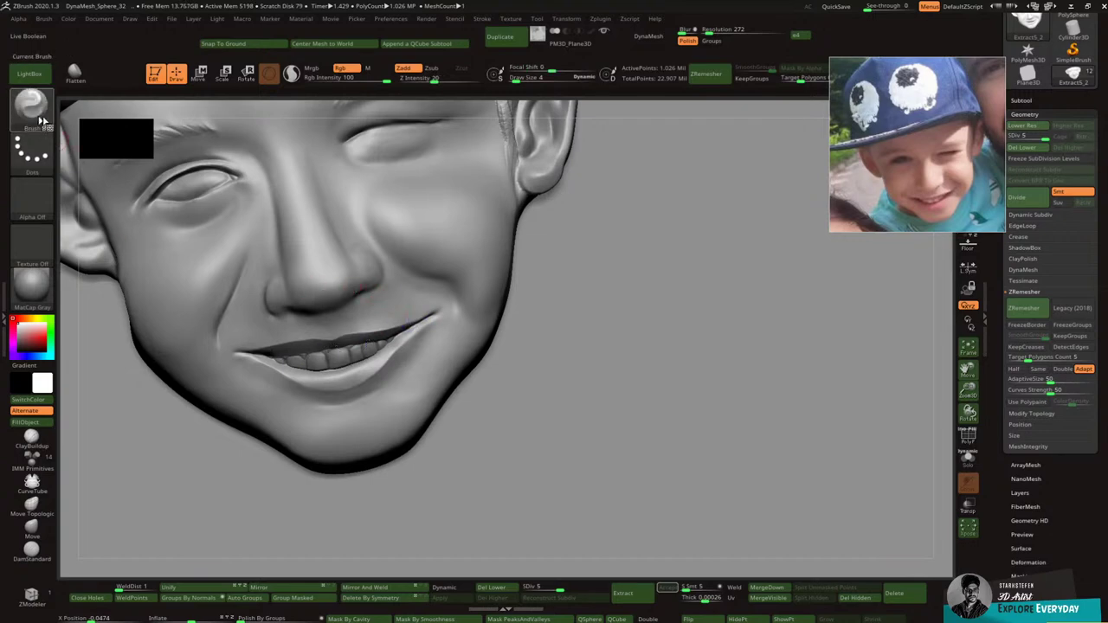
Step: Add first ClayBuildup strokes to the lower lip below the front teeth
key("b")
left_click(227, 127)
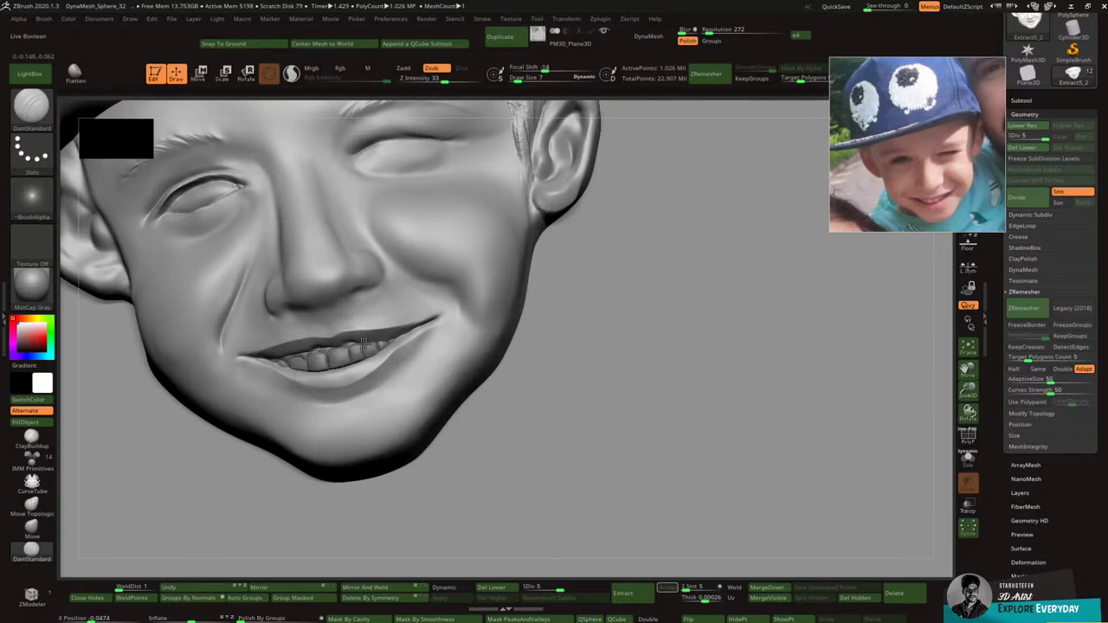
right_click_drag(442, 304, 436, 328)
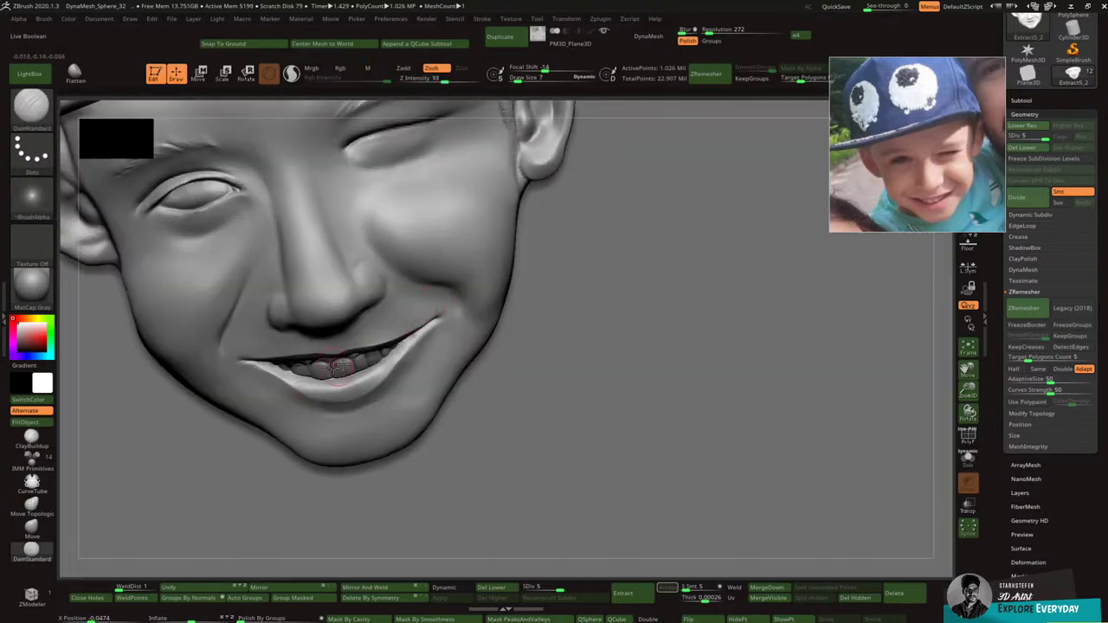
left_click(31, 123)
left_click(136, 119)
mouse_move(325, 366)
right_mouse_down("ctrl")
mouse_move(331, 393)
mouse_move(356, 401)
mouse_move(343, 369)
right_mouse_up("ctrl")
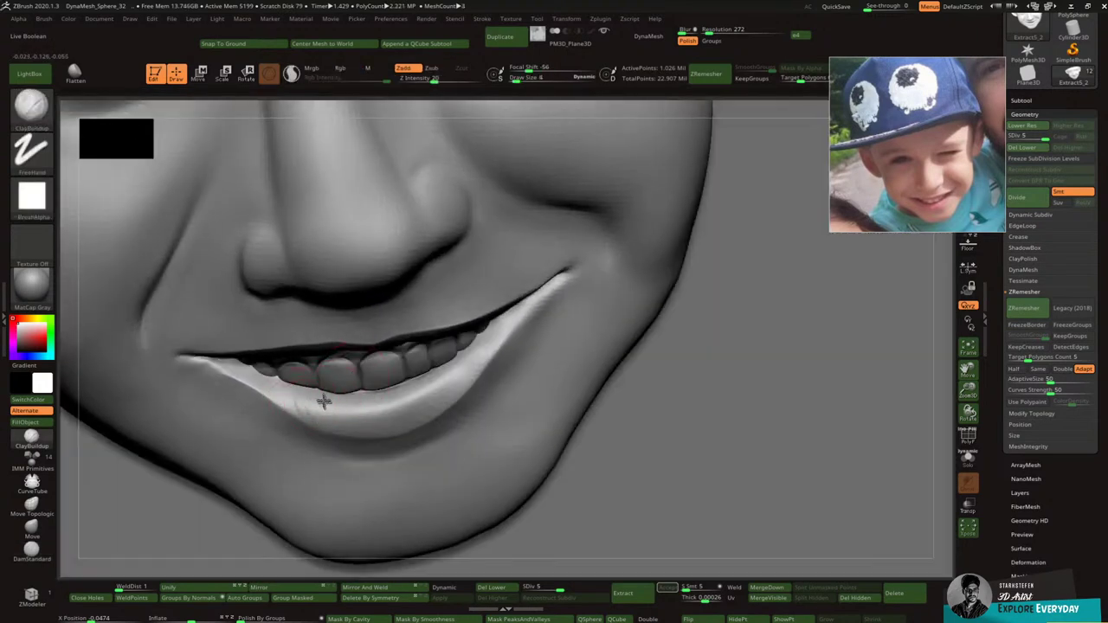
Step: Isolate the head in Solo mode and subdivide it to level 6, keeping ClayBuildup as the brush
key("ctrl+d")
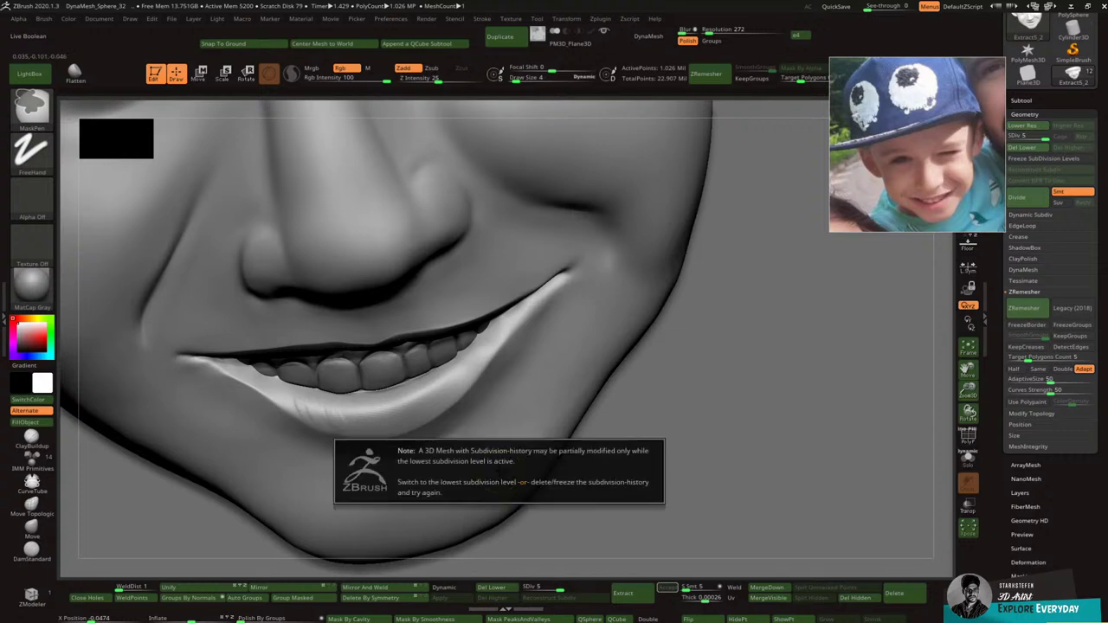
key("b")
key("c")
key("b")
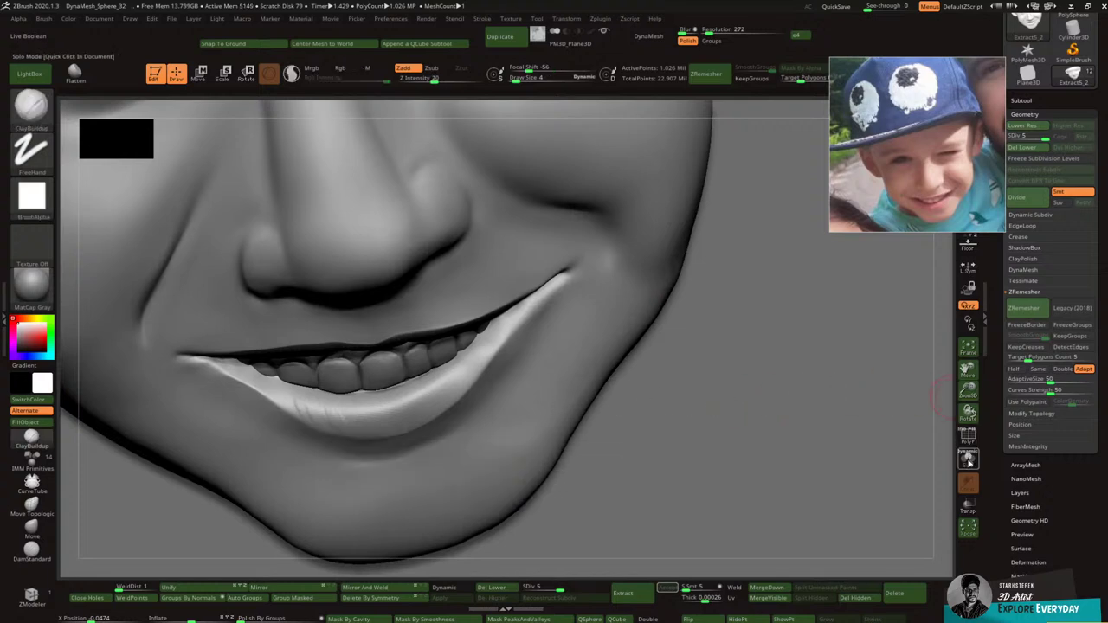
left_click(968, 457)
left_click_drag(968, 392, 916, 371)
left_click_drag(851, 401, 847, 407, "shift")
left_click_drag(968, 392, 963, 449)
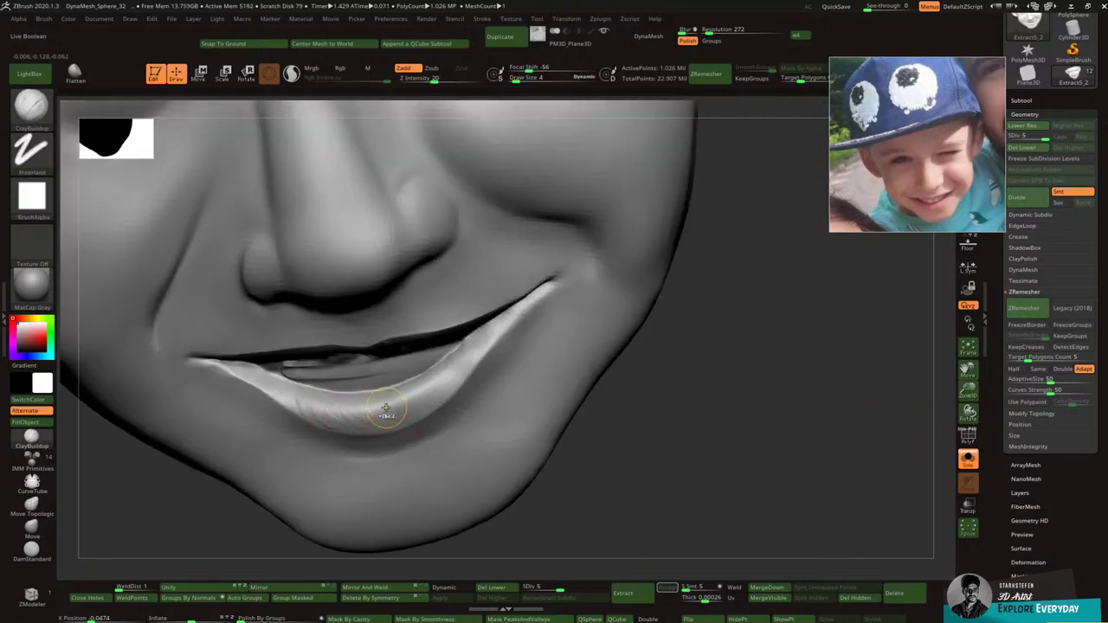
key("ctrl")
key("ctrl+d")
Step: Build up the lower lip's fullness with short ClayBuildup strokes at draw size 4 and smooth them out
key("shift")
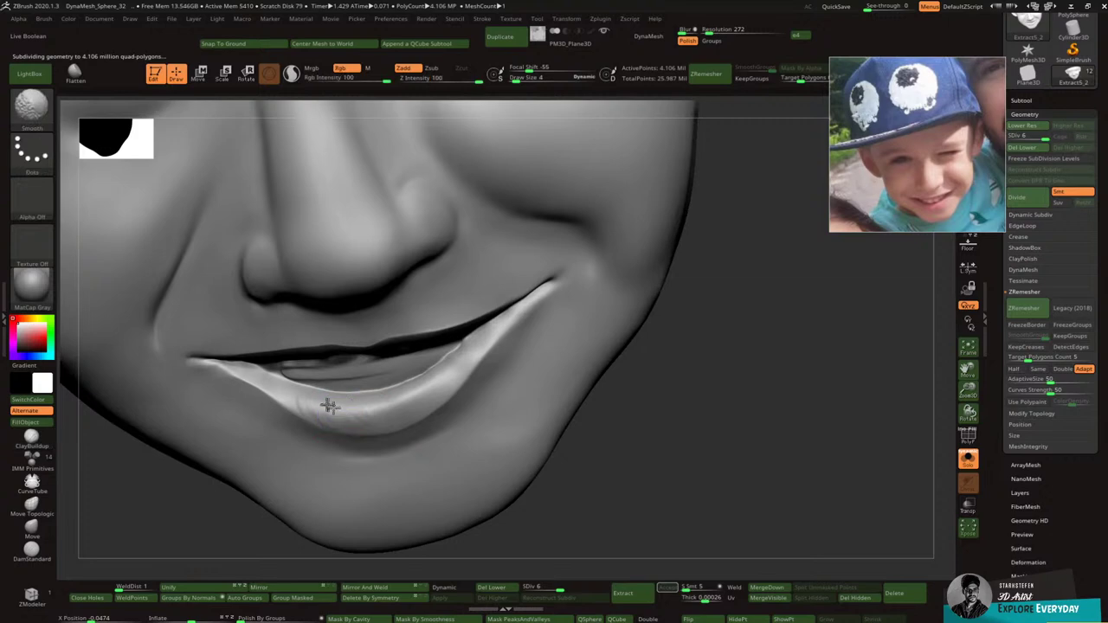
mouse_move(302, 402)
left_mouse_down()
mouse_move(317, 390)
mouse_move(324, 408)
mouse_move(342, 403)
mouse_move(366, 422)
mouse_move(448, 384)
left_mouse_up()
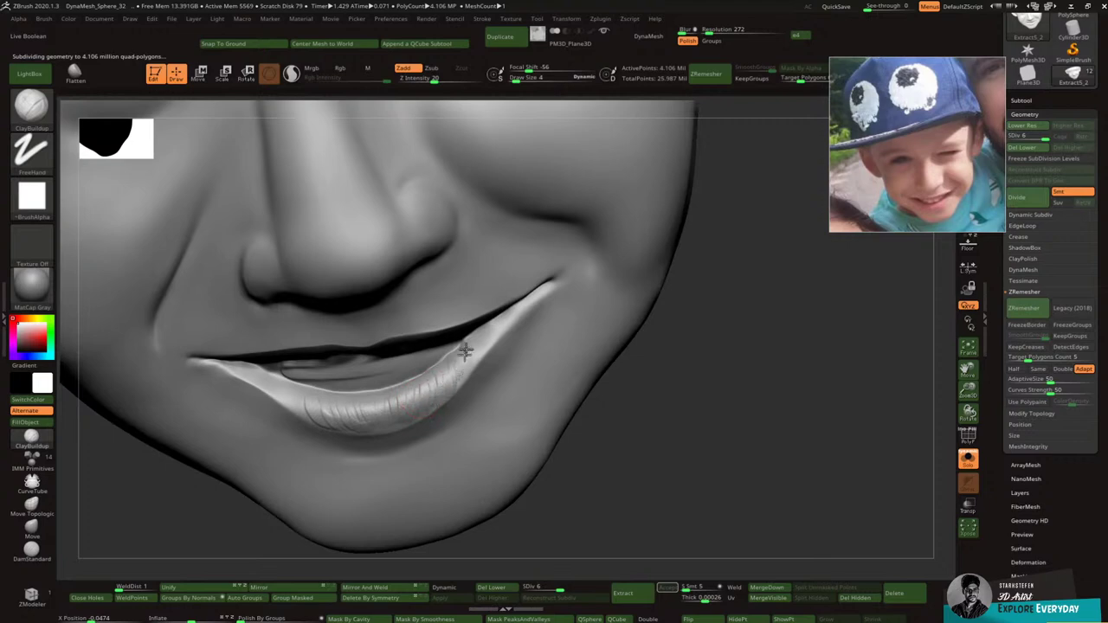
key("shift")
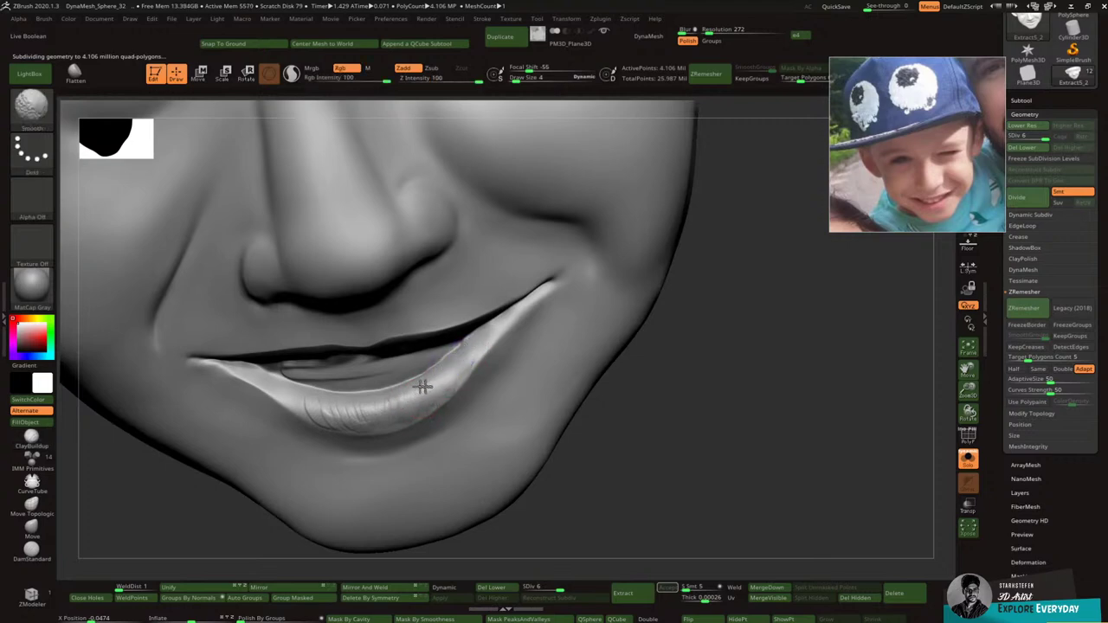
mouse_move(322, 413)
left_mouse_down("shift")
mouse_move(430, 400)
mouse_move(471, 358)
mouse_move(355, 421)
mouse_move(251, 381)
mouse_move(218, 381)
mouse_move(237, 391)
left_mouse_up("shift")
Step: Even out the lower lip's surface with the Flatten brush at draw size 4 and smooth it
left_click(75, 75)
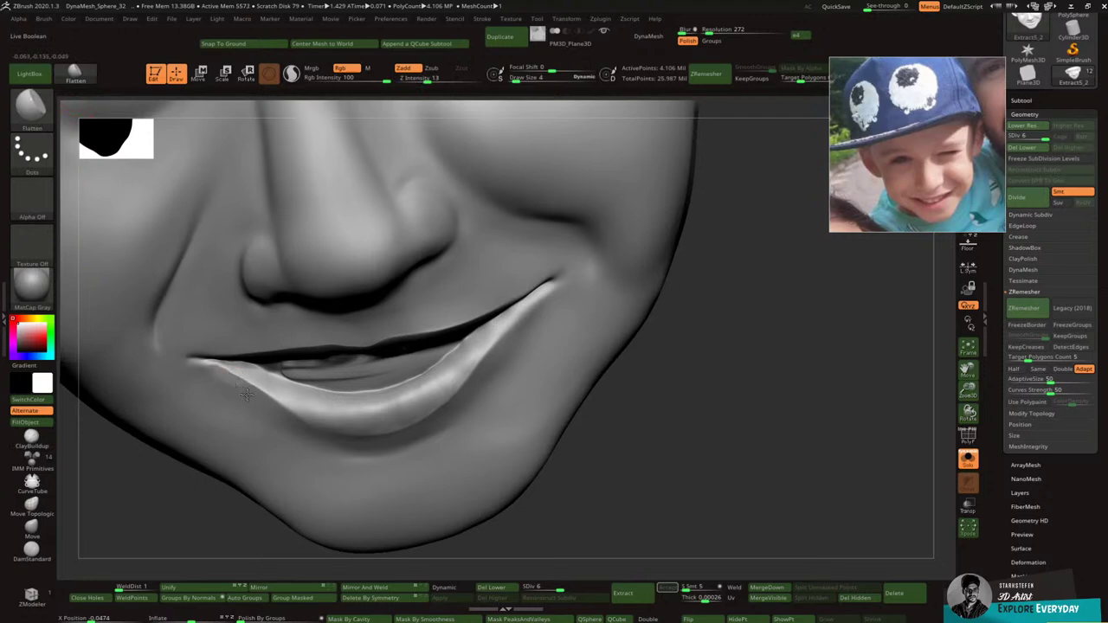
key("shift")
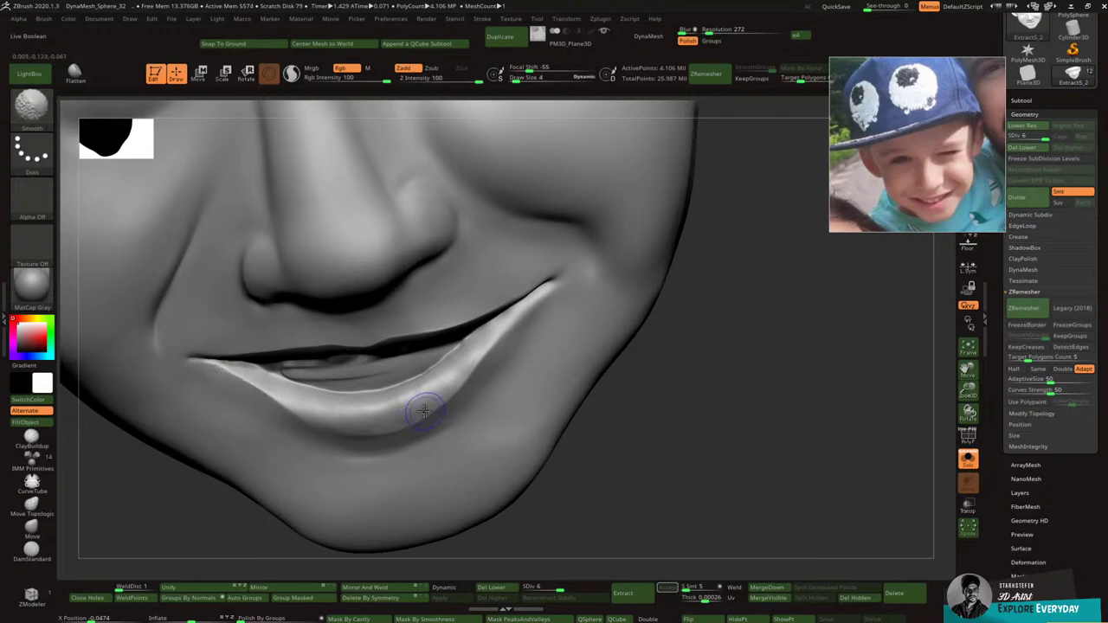
key("shift")
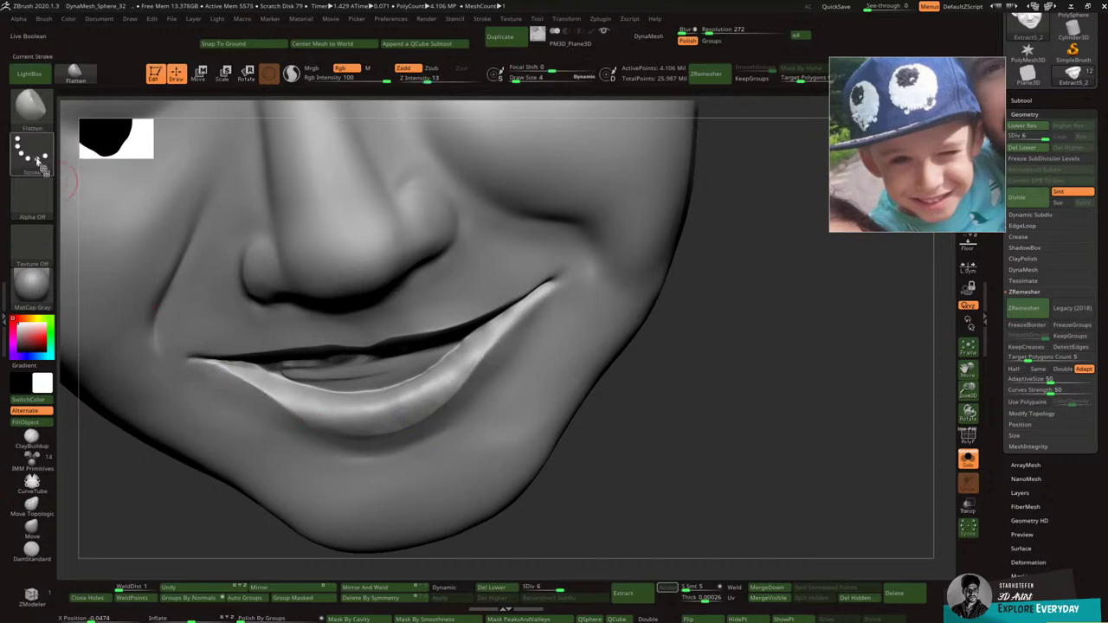
Step: Thicken the lower border of the lower lip with ClayBuildup strokes and blend them by smoothing
key("b")
key("c")
key("b")
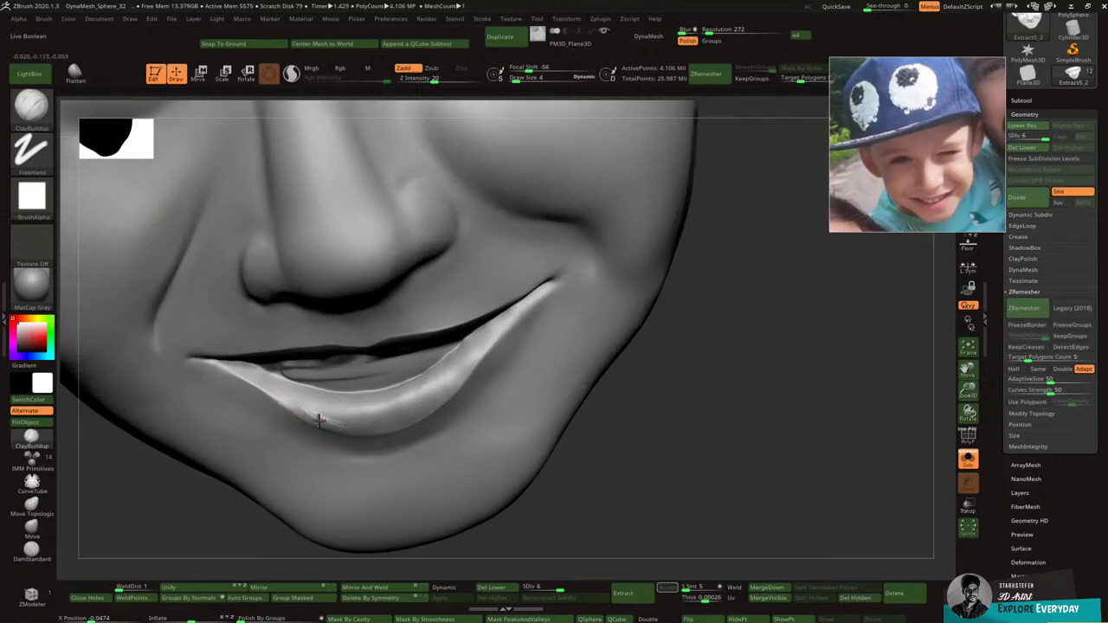
key("shift")
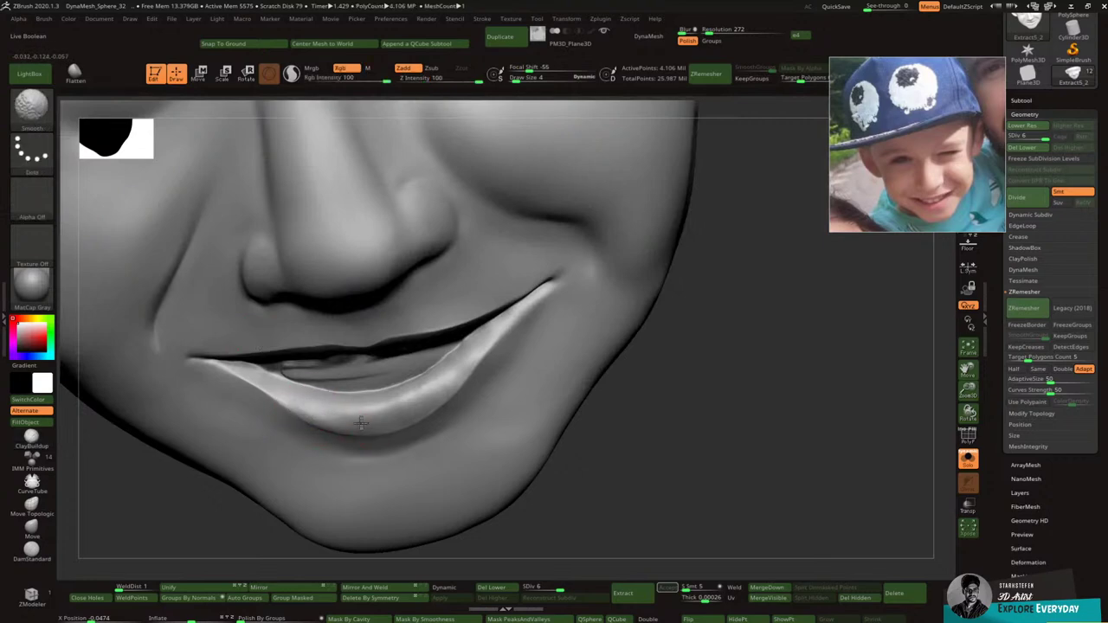
mouse_move(361, 424)
left_mouse_down("shift")
mouse_move(315, 412)
mouse_move(382, 440)
left_mouse_up("shift")
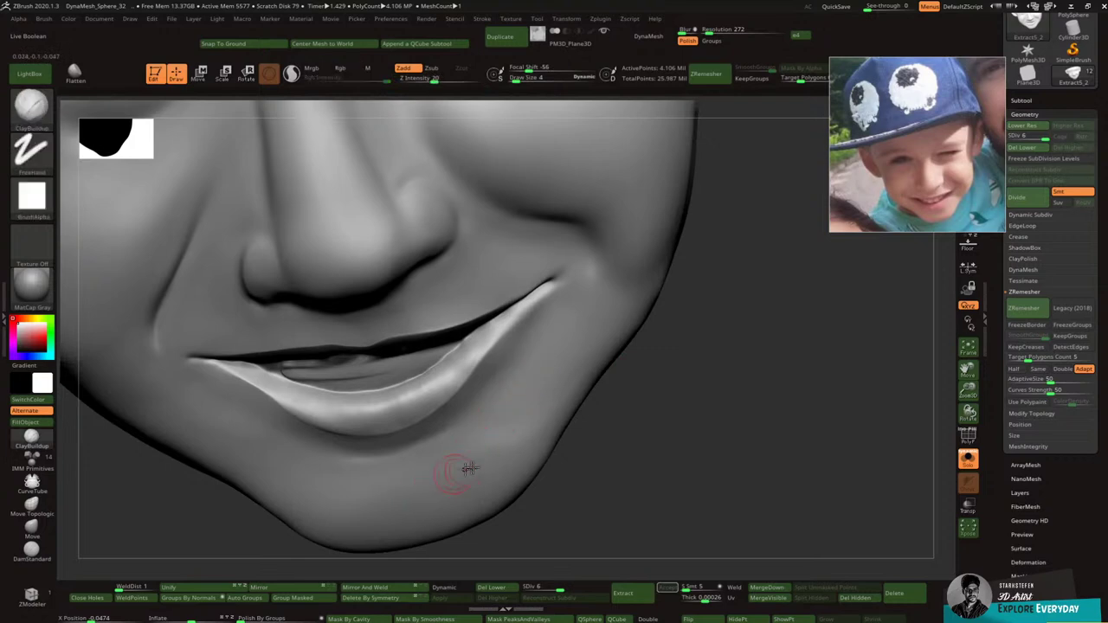
Step: Build up and smooth the chin with ClayBuildup at draw size 10 on subdivision level 4, finishing at level 6
left_click_drag(968, 390, 970, 371)
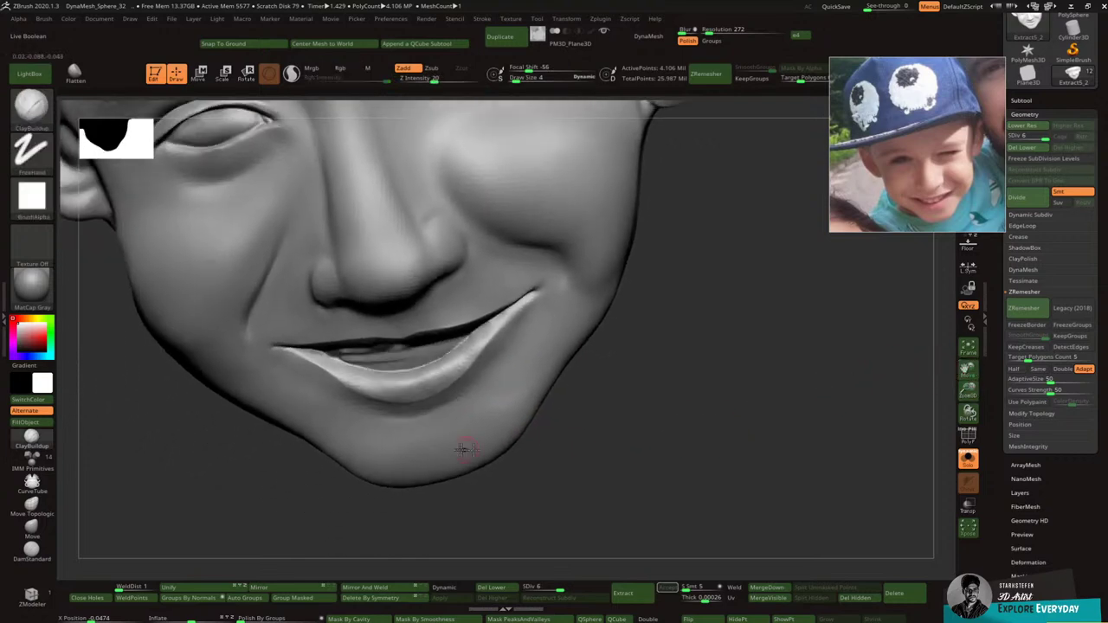
key("bracketright")
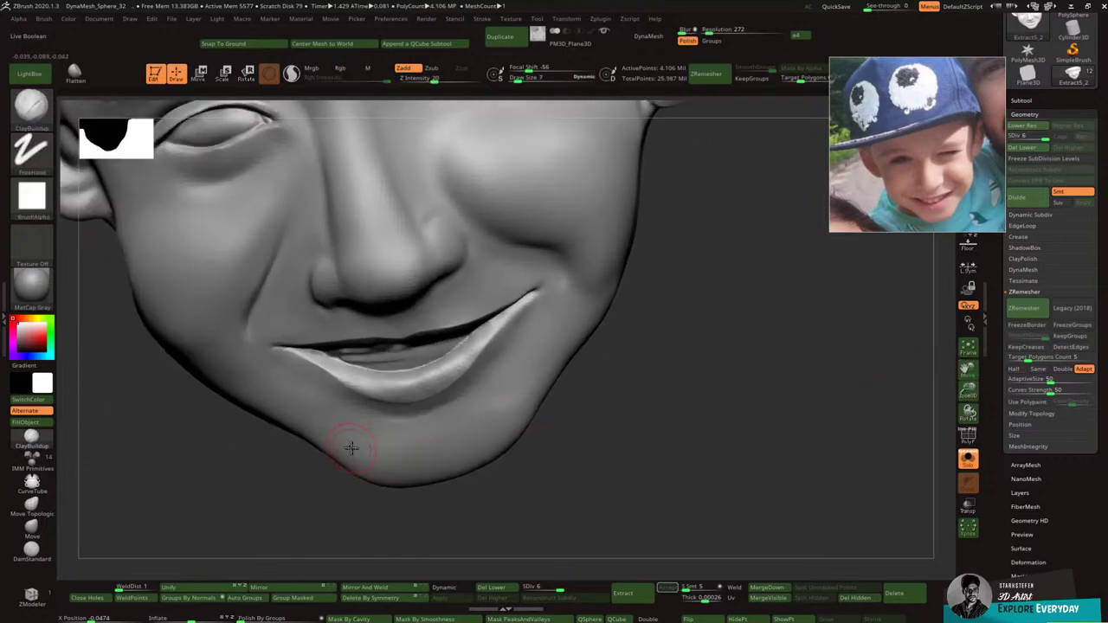
left_click(545, 590)
mouse_move(369, 433)
left_mouse_down()
mouse_move(395, 478)
mouse_move(459, 451)
mouse_move(485, 420)
mouse_move(500, 433)
mouse_move(428, 455)
mouse_move(459, 420)
mouse_move(506, 437)
left_mouse_up()
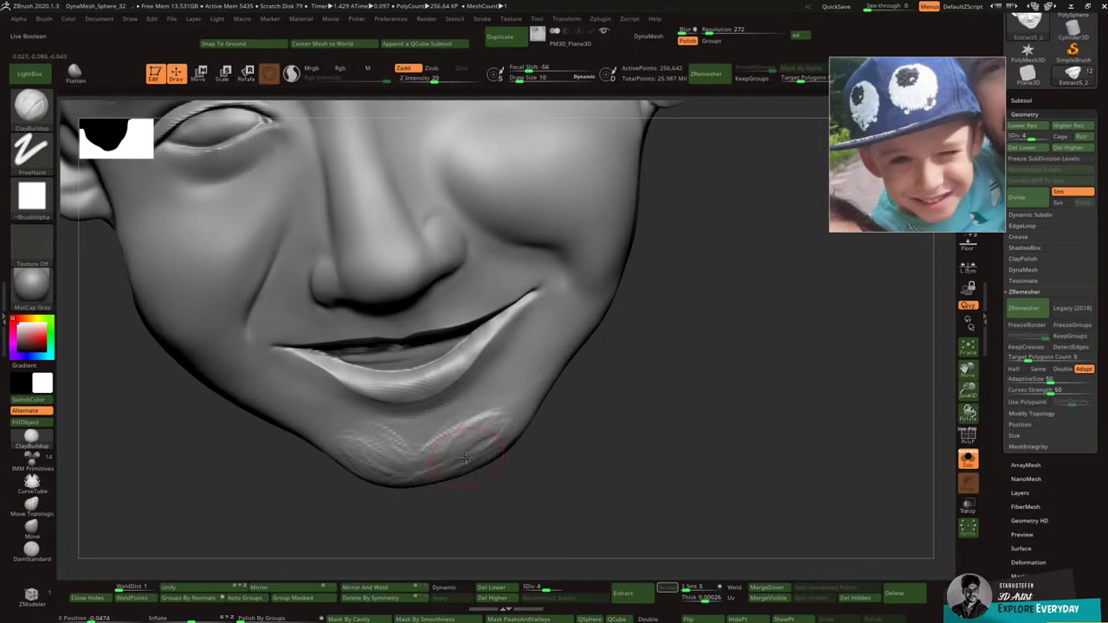
mouse_move(448, 455)
left_mouse_down()
mouse_move(506, 412)
mouse_move(443, 455)
mouse_move(375, 459)
mouse_move(400, 466)
mouse_move(389, 452)
mouse_move(405, 439)
mouse_move(396, 425)
mouse_move(446, 433)
mouse_move(412, 434)
mouse_move(421, 443)
mouse_move(406, 453)
left_mouse_up()
key("shift")
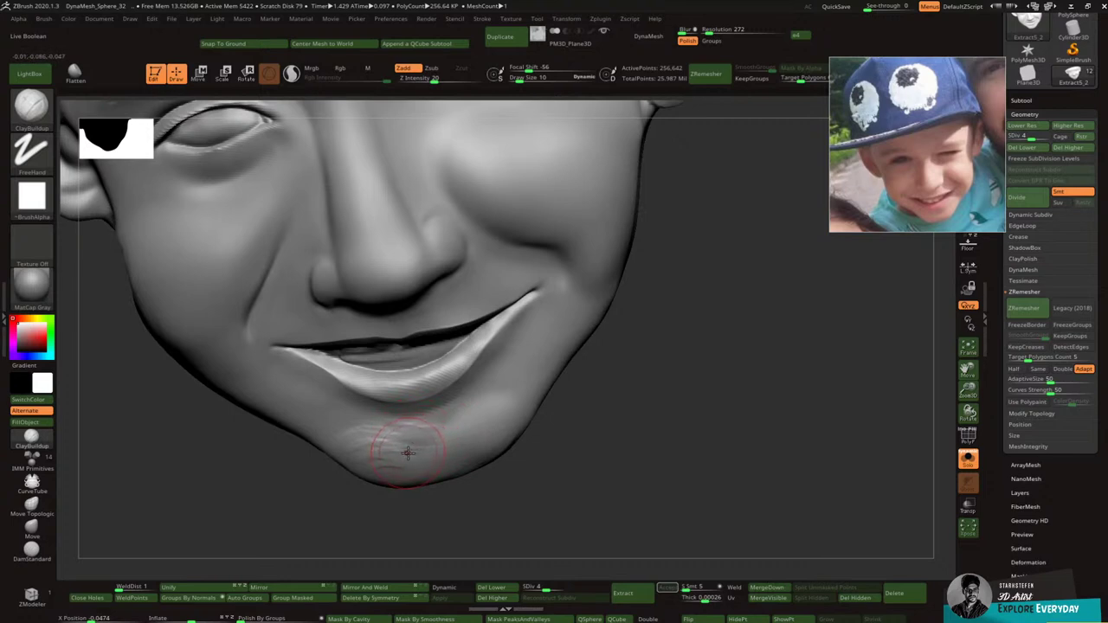
mouse_move(396, 451)
left_mouse_down("shift")
mouse_move(379, 441)
mouse_move(456, 423)
left_mouse_up("shift")
key("ctrl+d")
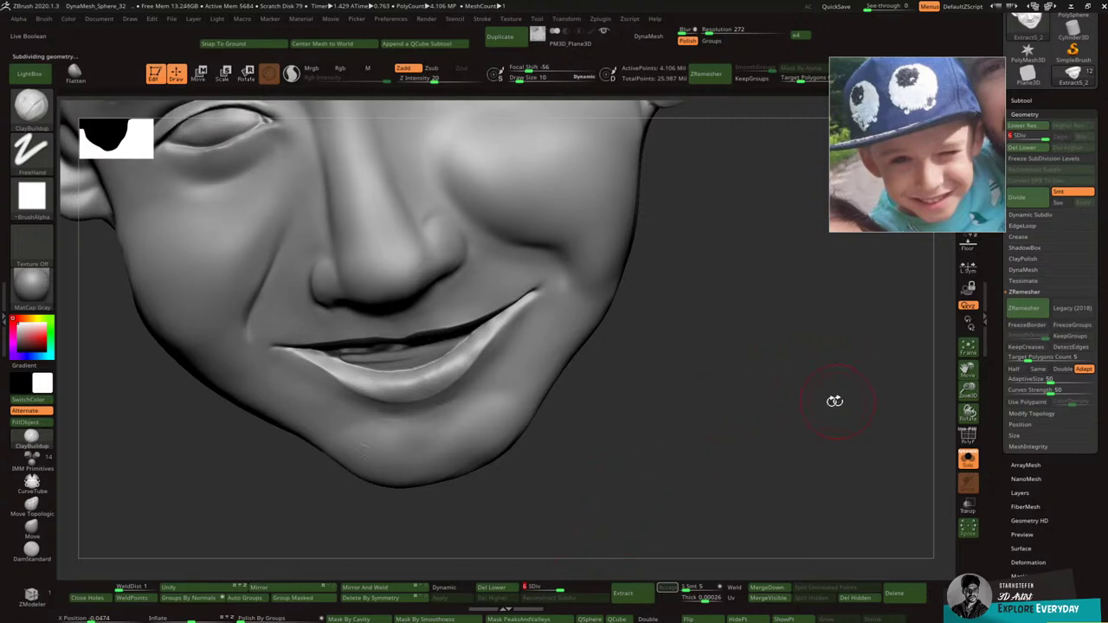
mouse_move(368, 455)
left_mouse_down("shift")
mouse_move(349, 440)
mouse_move(352, 459)
mouse_move(389, 463)
left_mouse_up("shift")
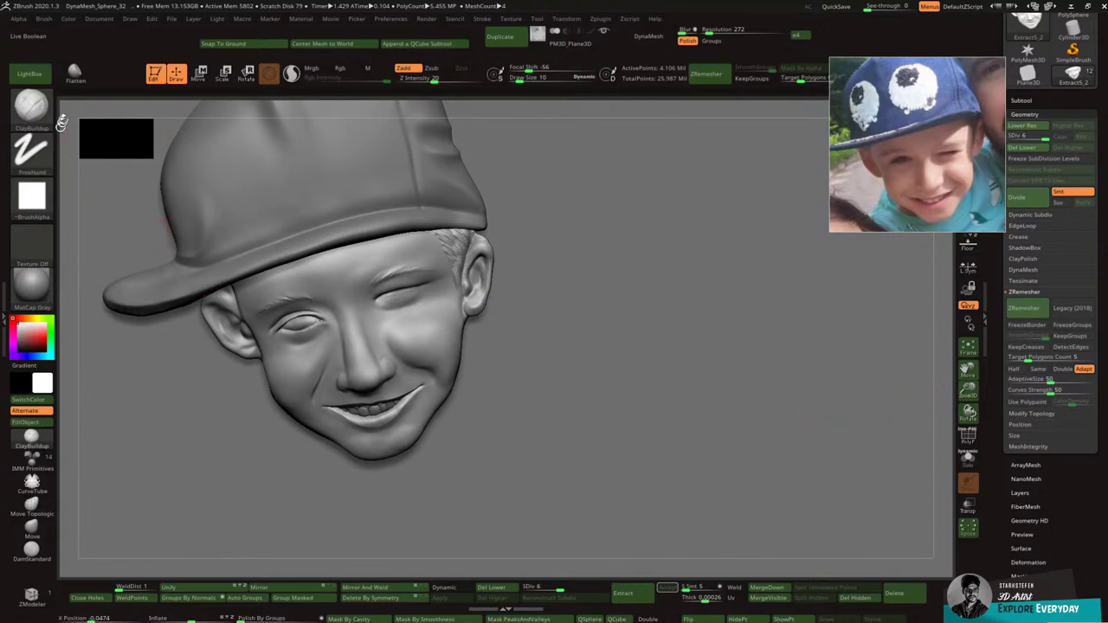
Step: Carve the crease beside the nostril on the winking side with DamStandard at draw size 7 and soften it
left_click(32, 104)
left_click(227, 119)
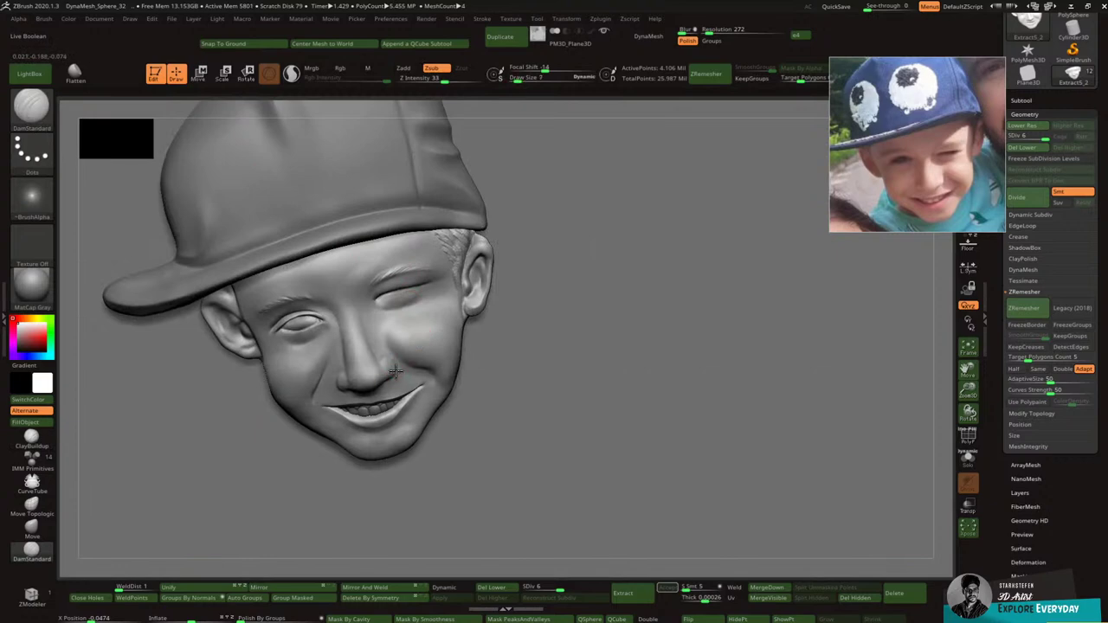
right_click_drag(393, 345, 371, 338)
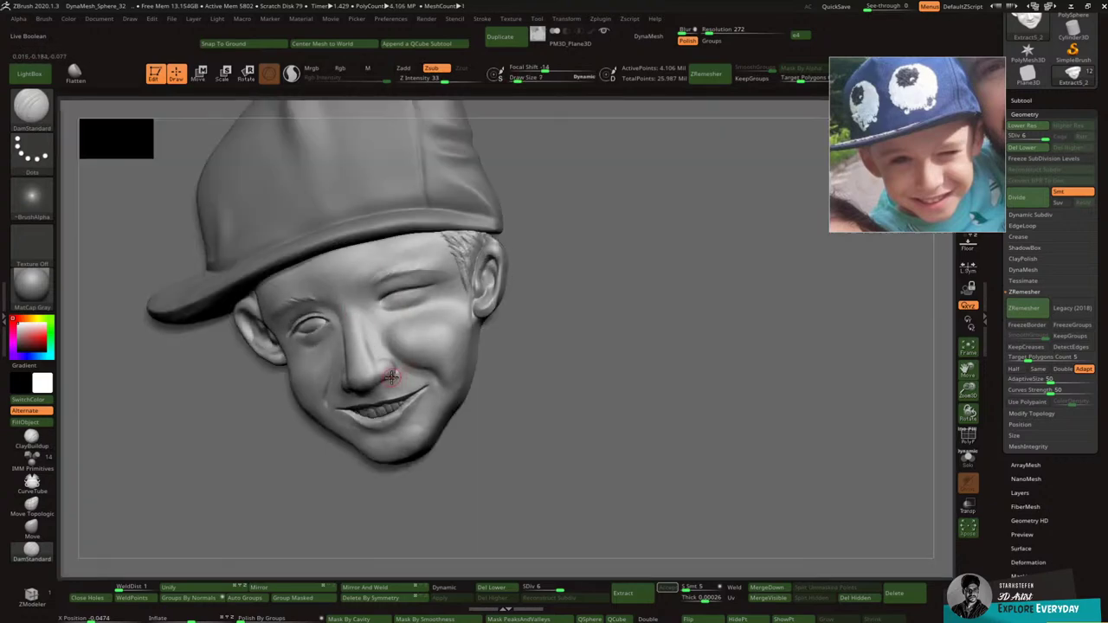
left_click_drag(390, 365, 398, 378)
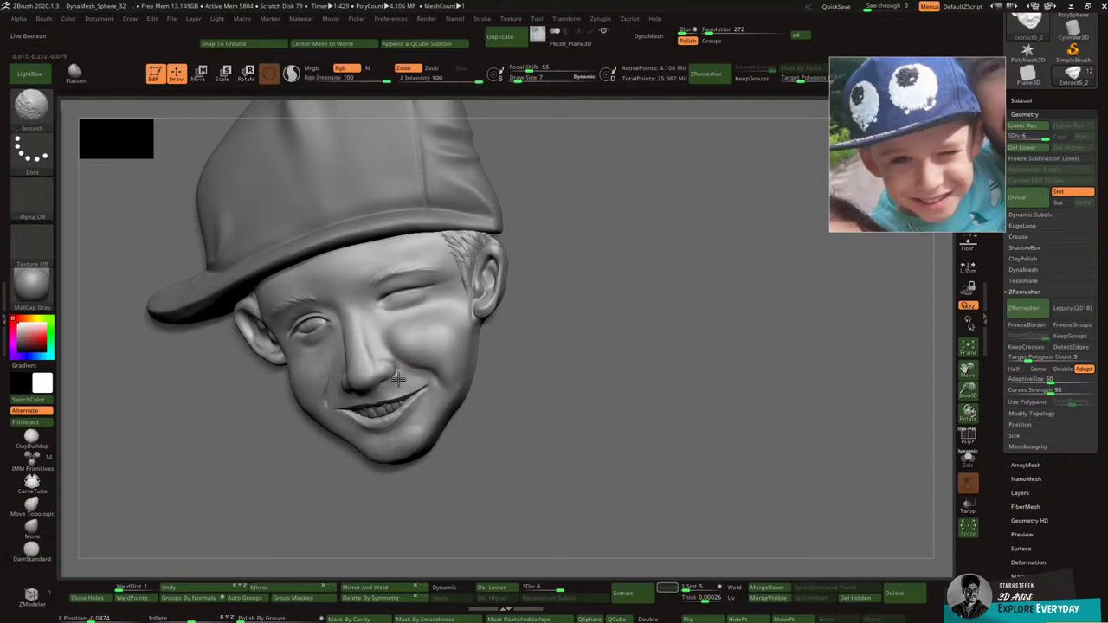
Step: Carve and soften the cheek crease beside the mouth corner on the winking side with DamStandard at draw size 9, undoing unwanted strokes
right_click_drag(428, 305, 408, 324)
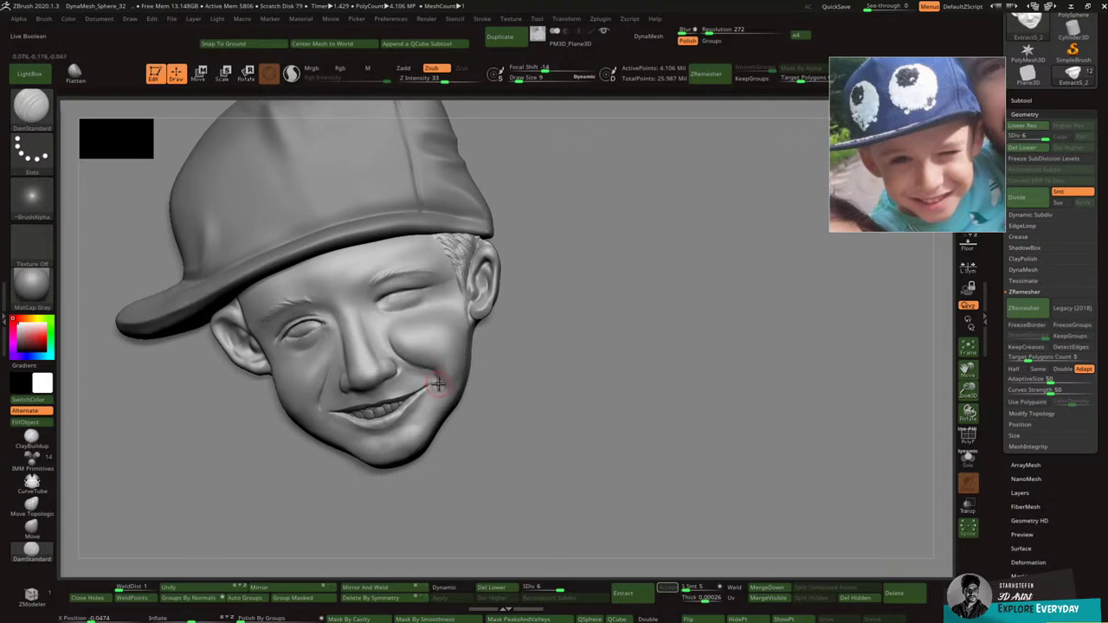
key("shift")
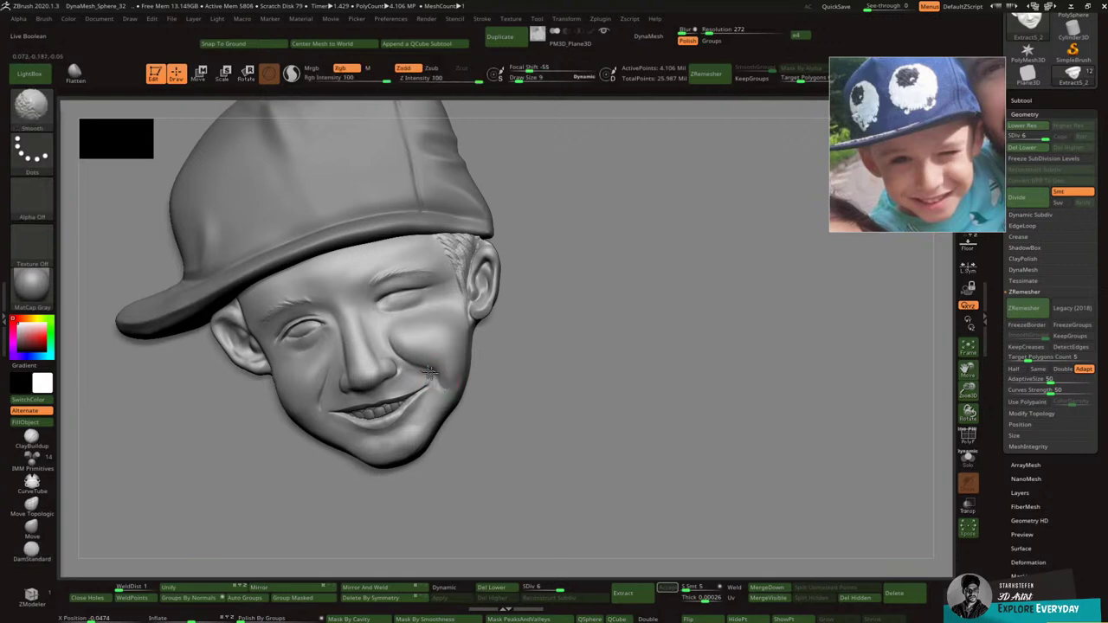
right_click_drag(414, 371, 411, 355)
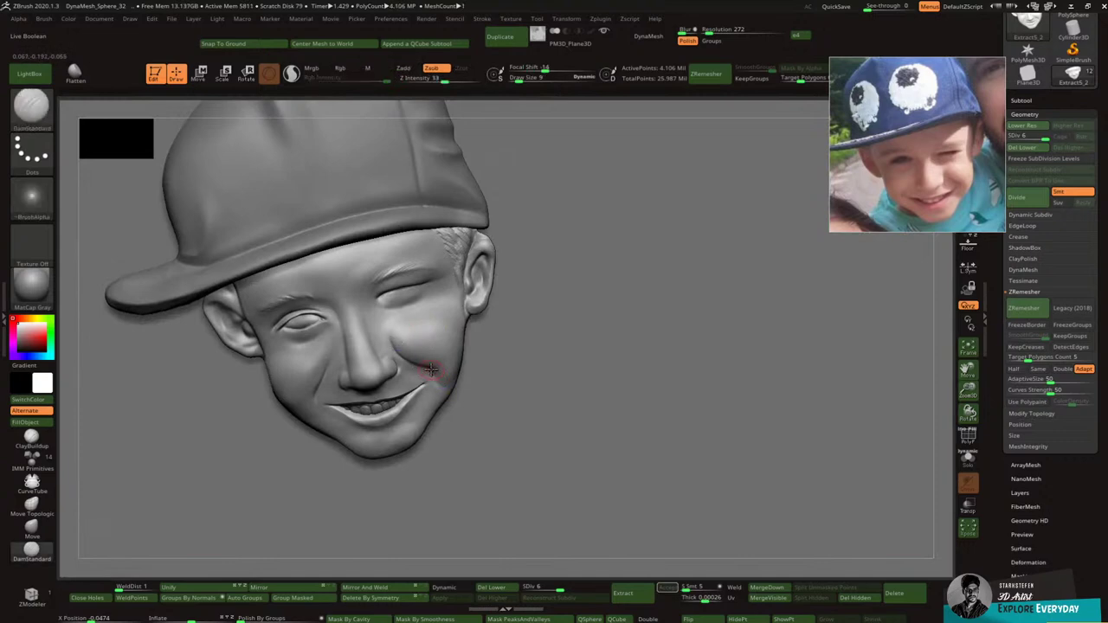
key("ctrl+z")
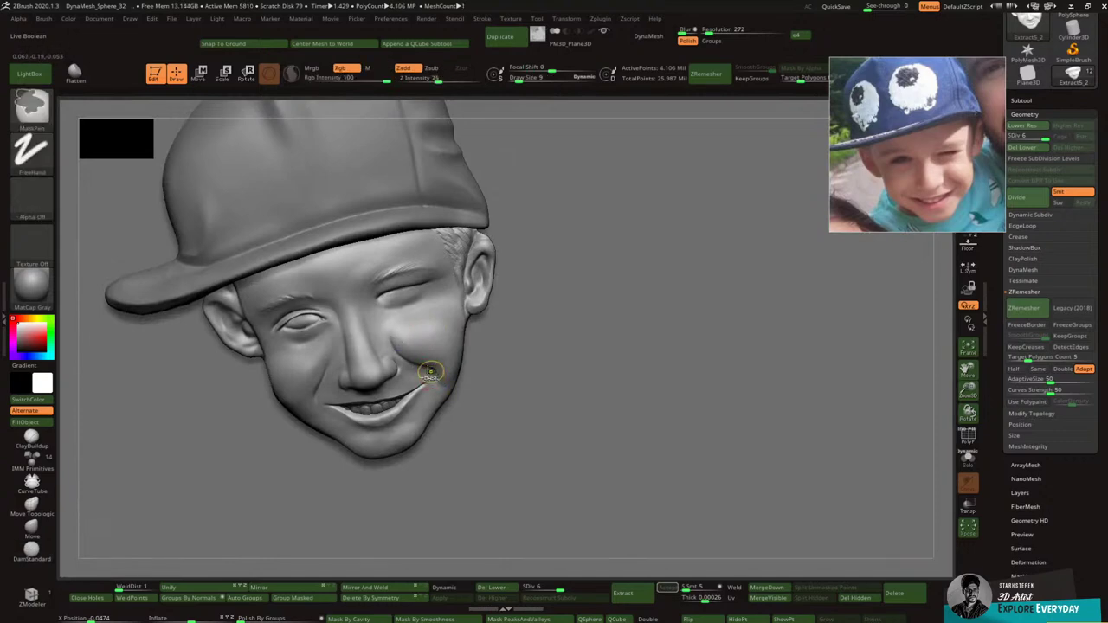
key("shift")
right_click_drag(424, 363, 420, 354)
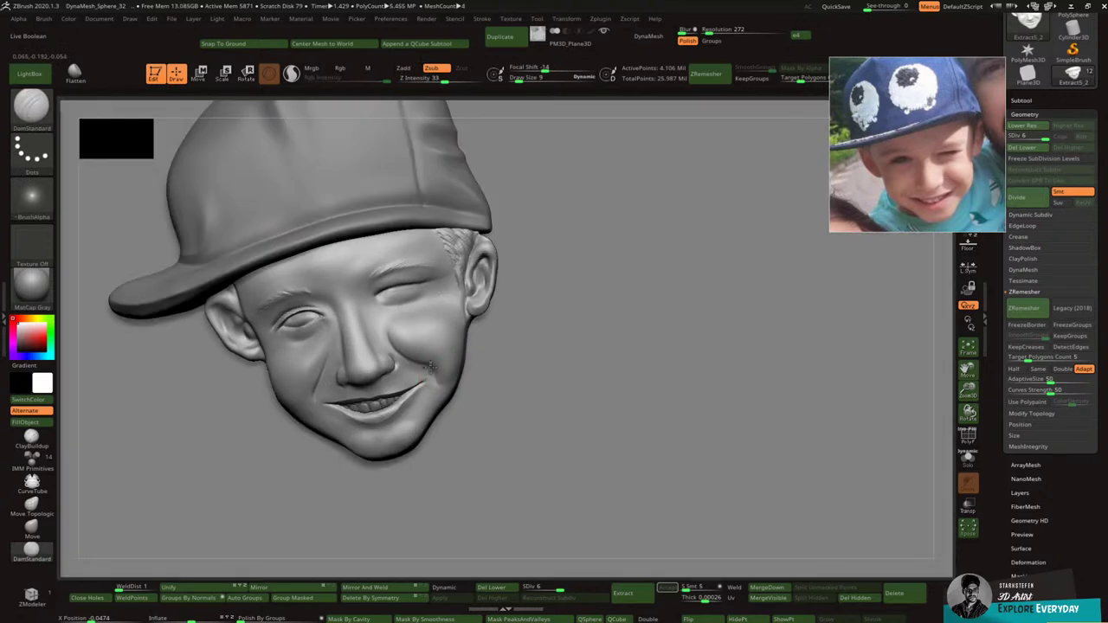
key("ctrl+z")
left_click_drag(439, 372, 440, 385, "shift")
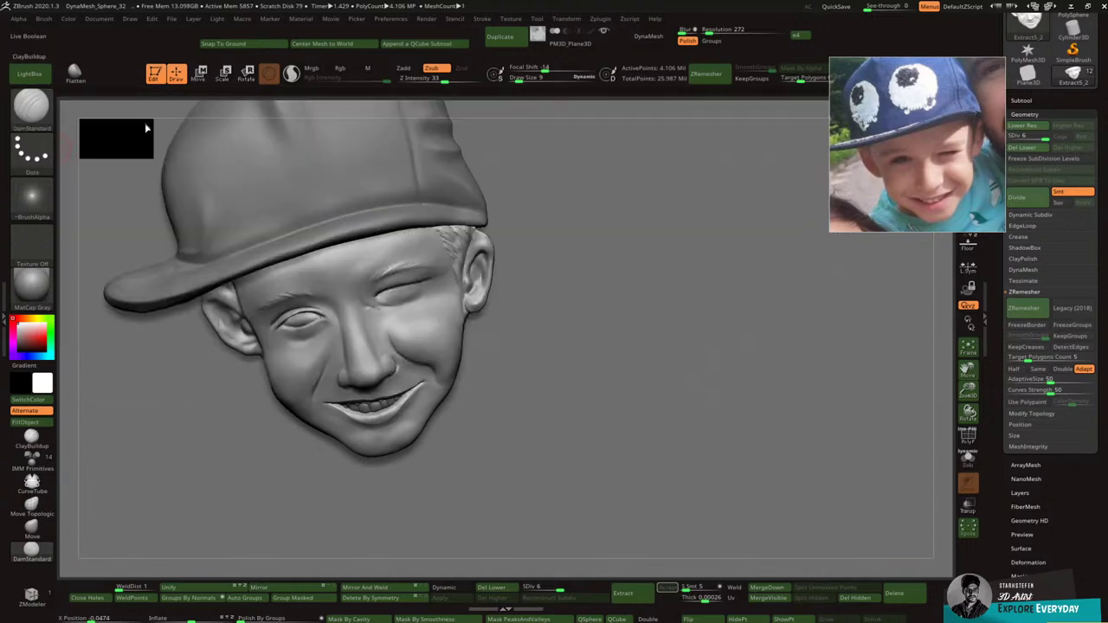
Step: Build up the area between the nose bridge and the winking eye's inner corner with ClayBuildup at draw size 7, and smooth it
left_click(145, 128)
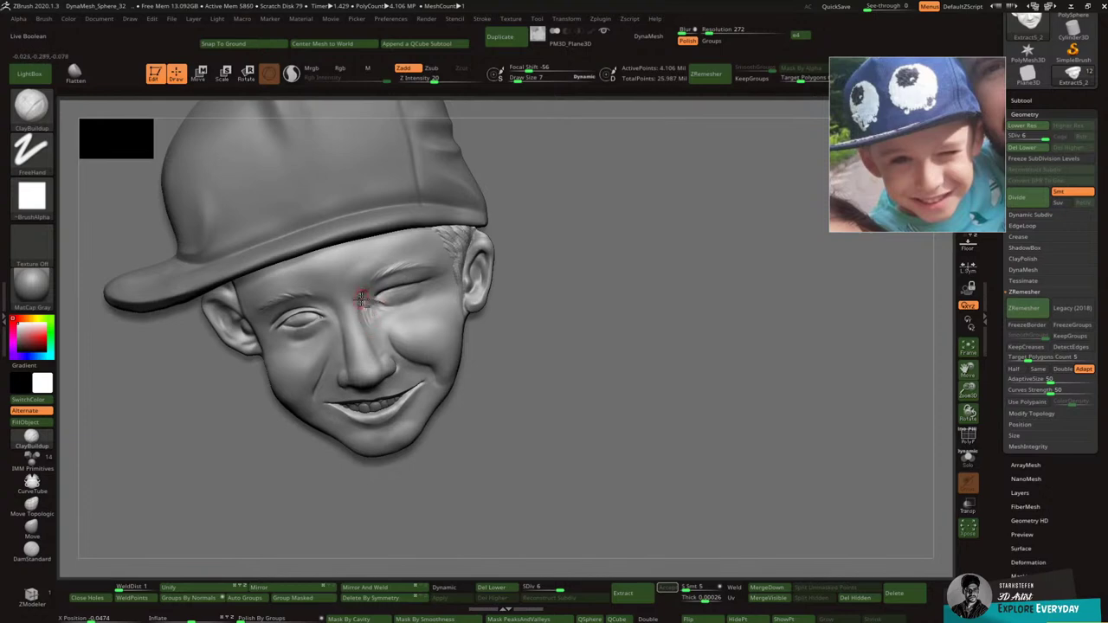
key("shift")
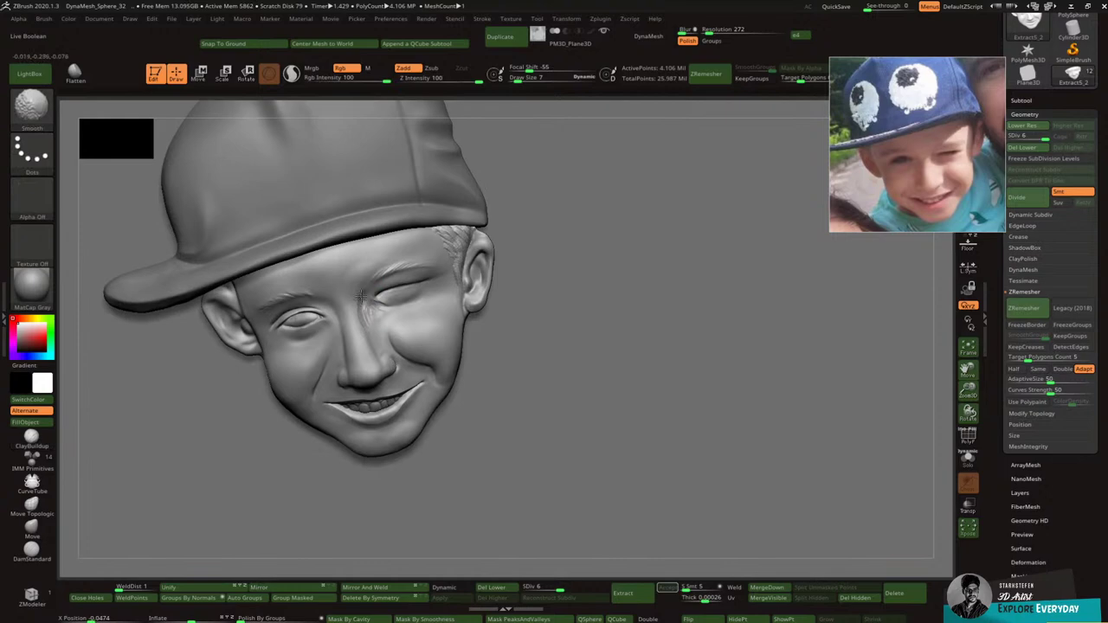
left_click_drag(365, 326, 368, 312, "shift")
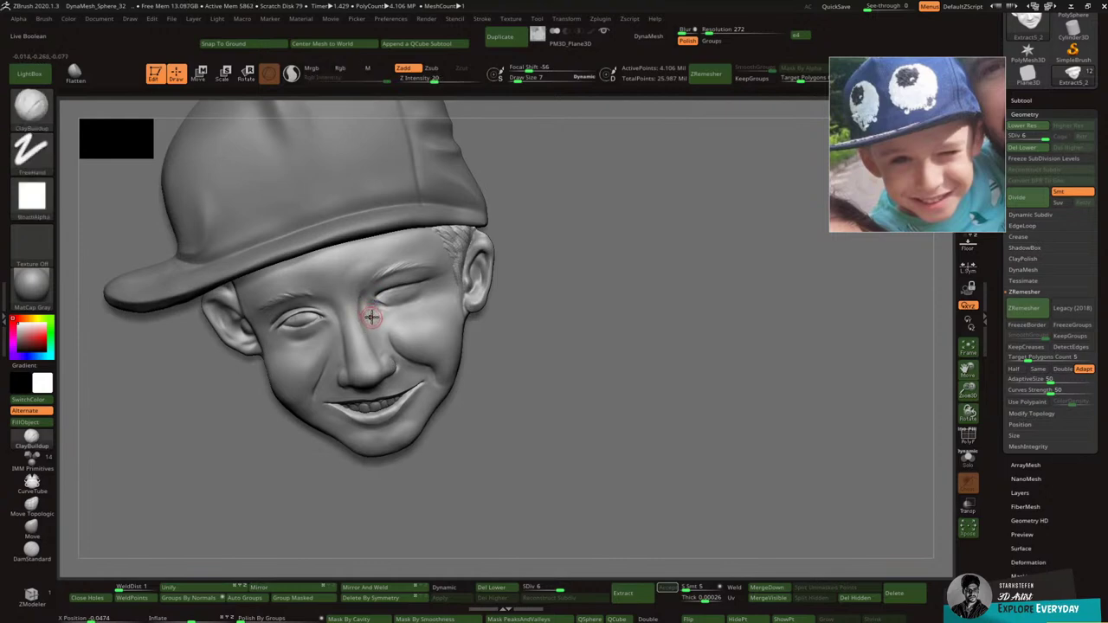
key("shift")
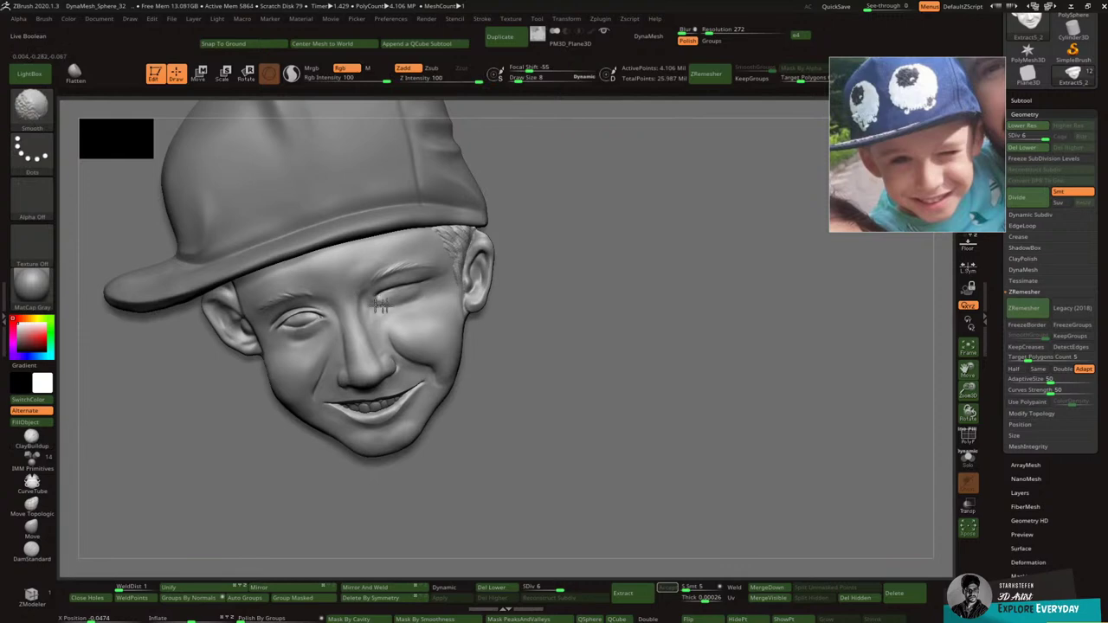
left_click_drag(417, 292, 383, 301, "shift")
Step: Refine the inner corner and lids of the winking eye at subdivision level 5 with ClayBuildup at draw size 8 and smoothing
key("shift+d")
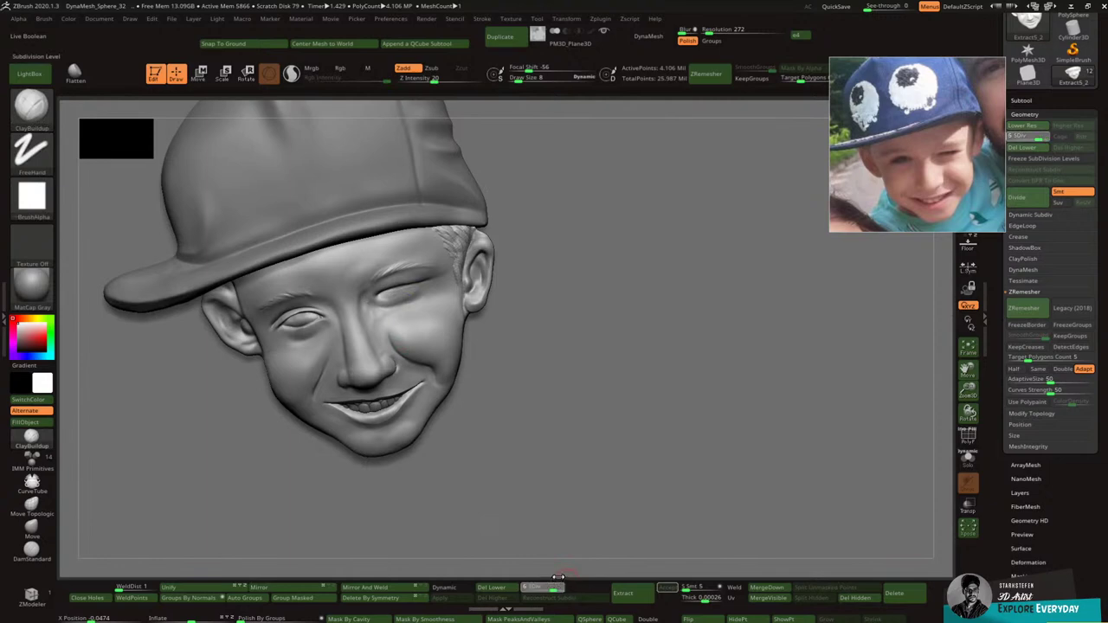
key("shift")
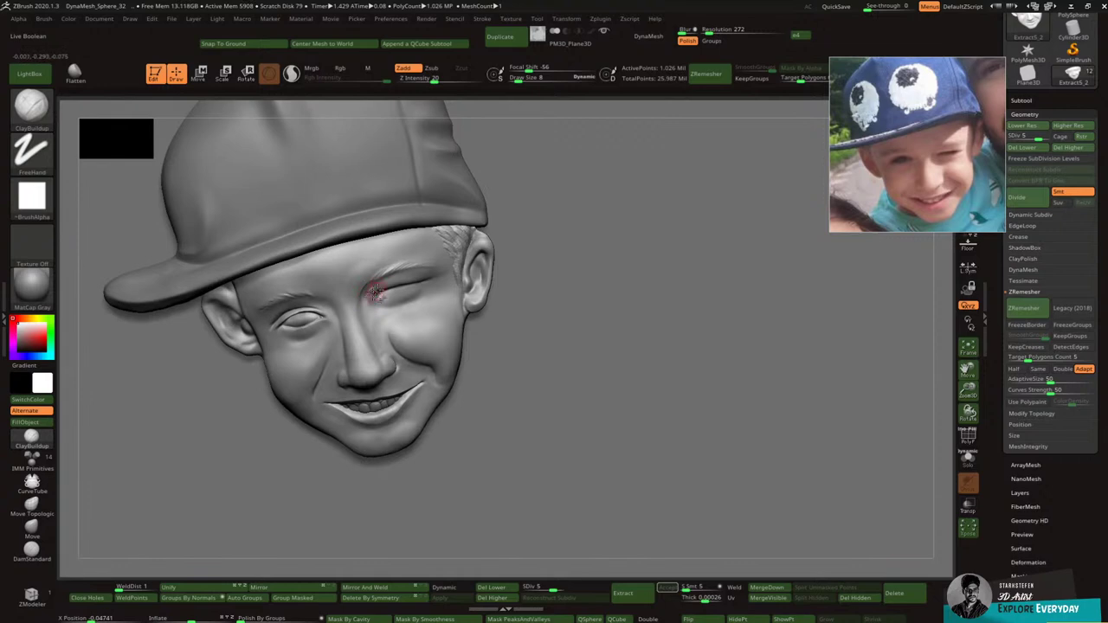
key("shift")
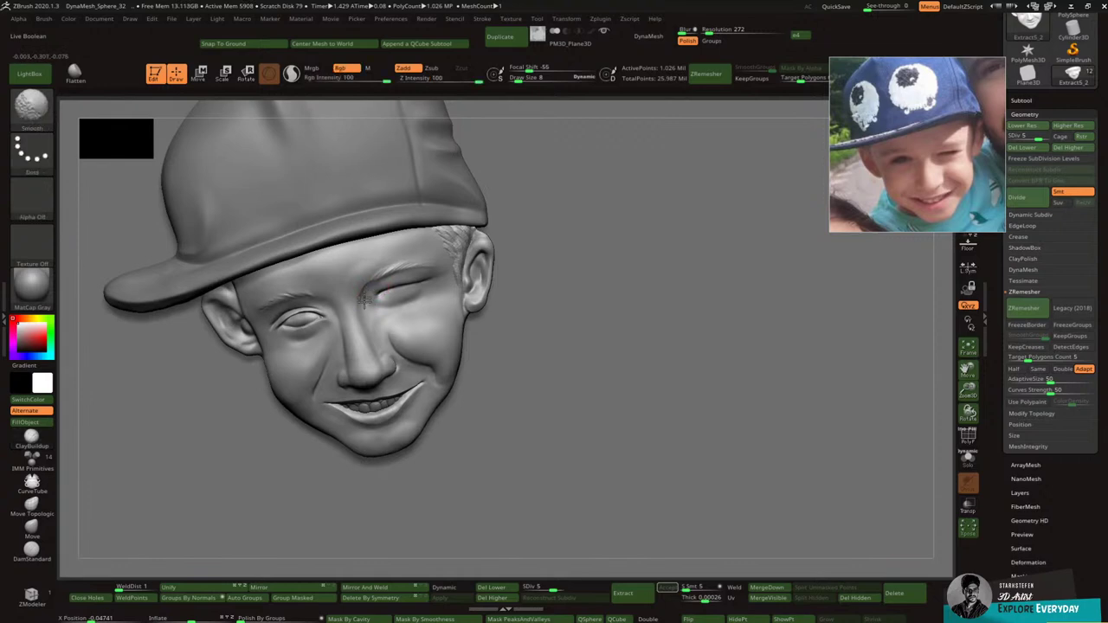
left_click_drag(390, 304, 438, 280, "shift")
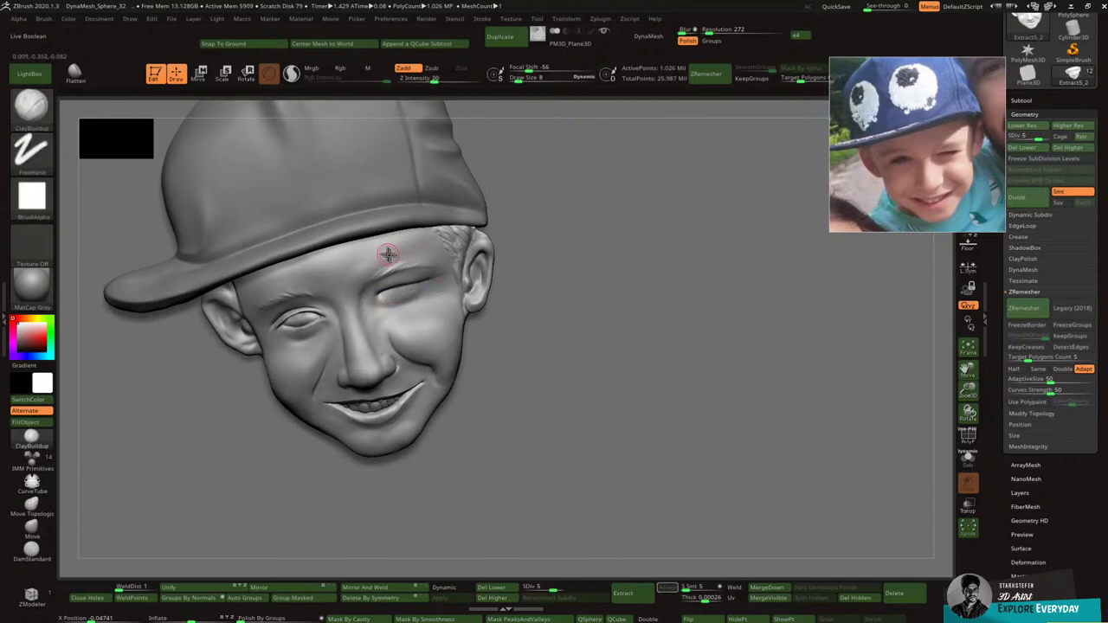
Step: Carve the folds around and below the winking eye with DamStandard at draw size 14 and soften them
left_click(29, 110)
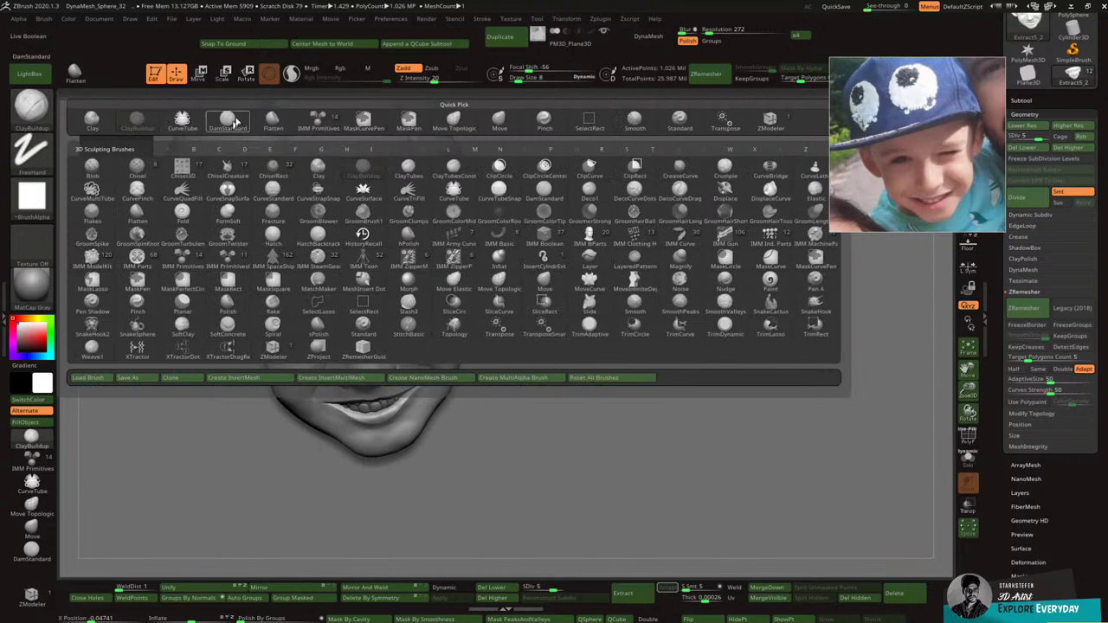
left_click(376, 240)
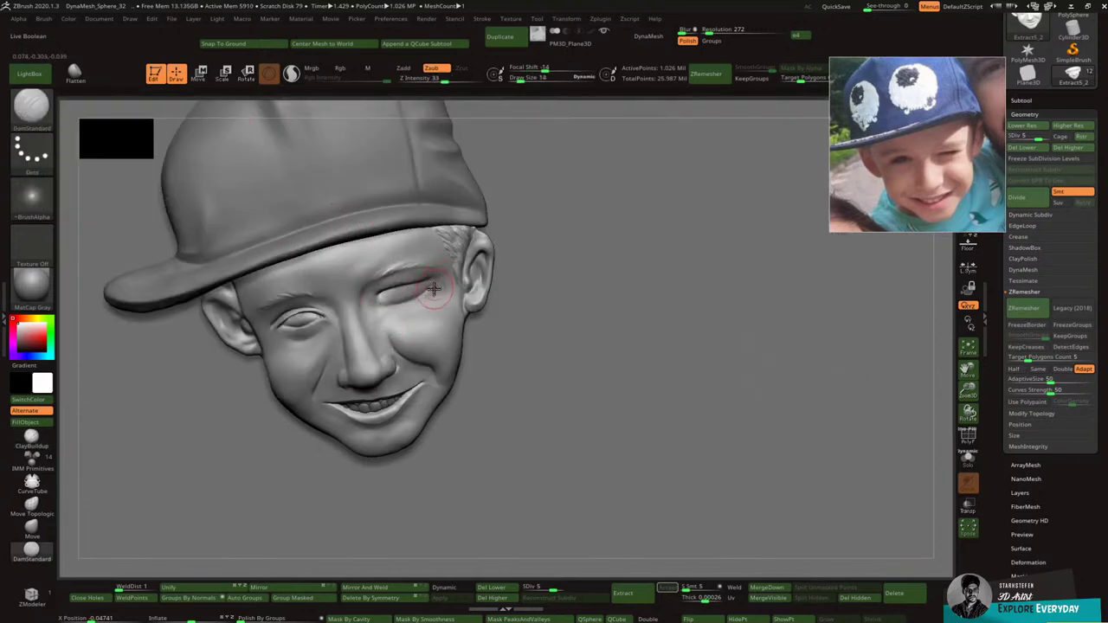
left_click_drag(426, 280, 405, 302, "shift")
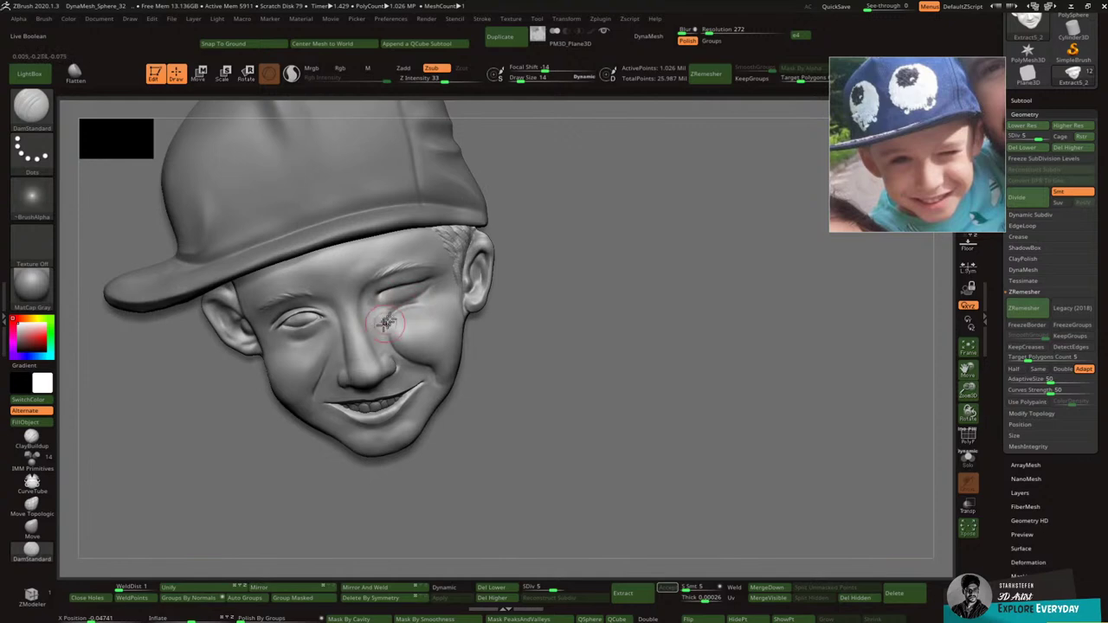
key("shift")
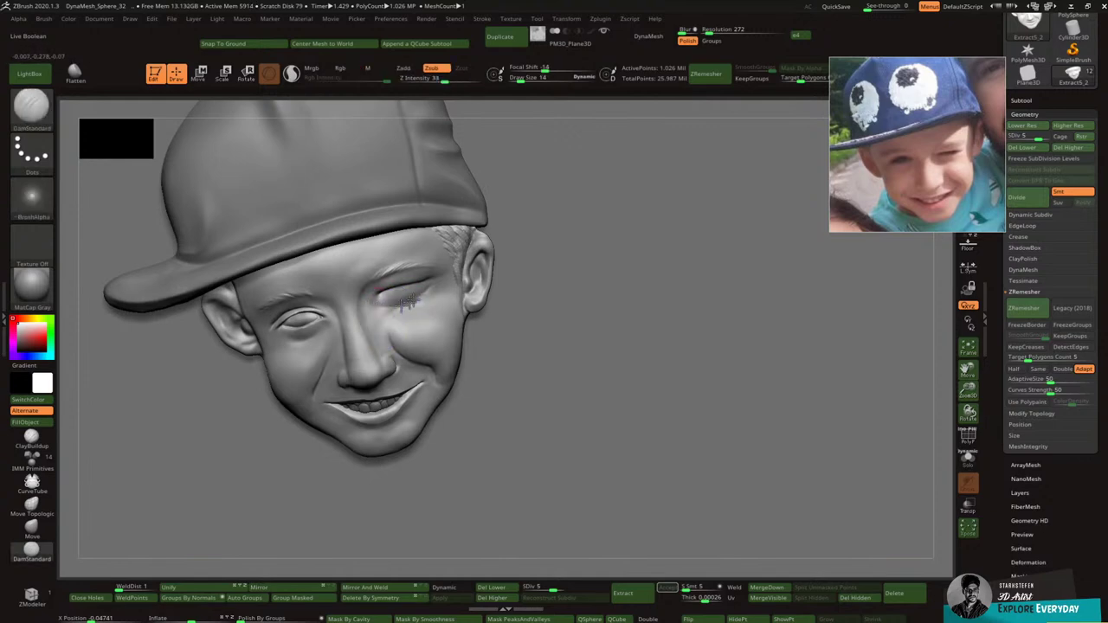
mouse_move(388, 300)
left_mouse_down()
mouse_move(425, 291)
mouse_move(395, 310)
left_mouse_up()
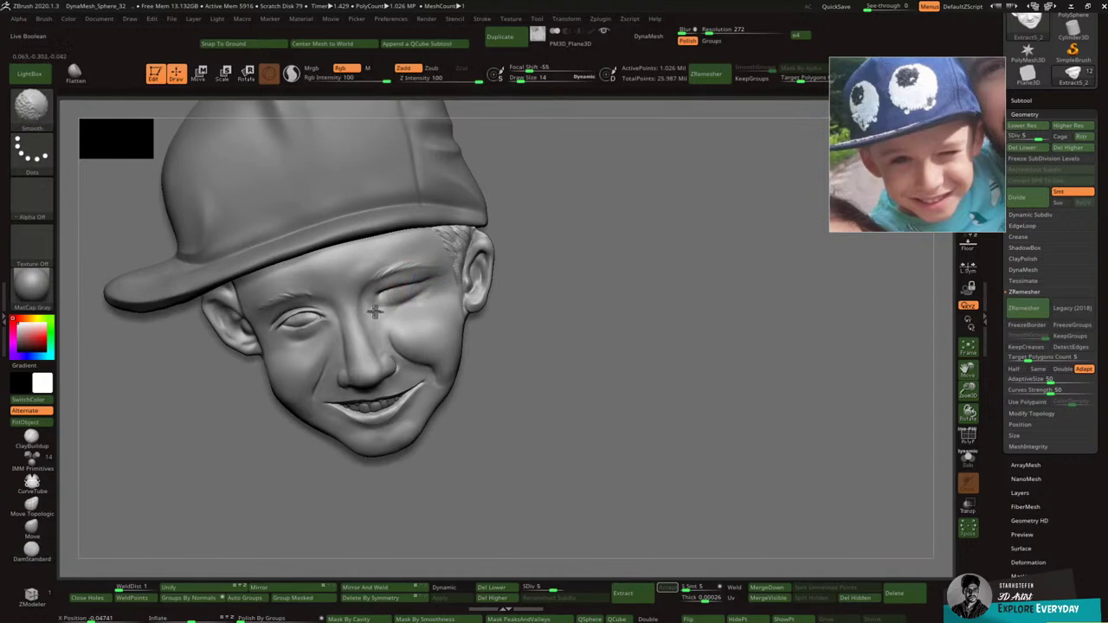
key("shift")
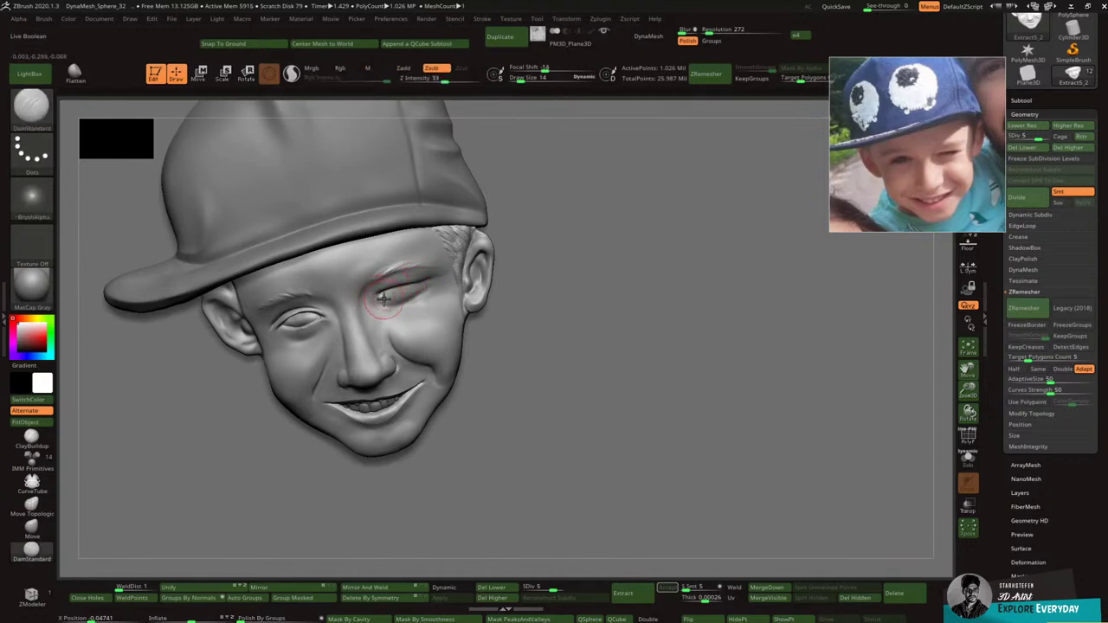
Step: Refine the winking eye's lid line and inner corner by smoothing, reducing the draw size to 7
left_click_drag(413, 279, 389, 269, "shift")
key("shift")
left_click_drag(381, 310, 381, 301, "shift")
right_click_drag(394, 285, 373, 312, "ctrl")
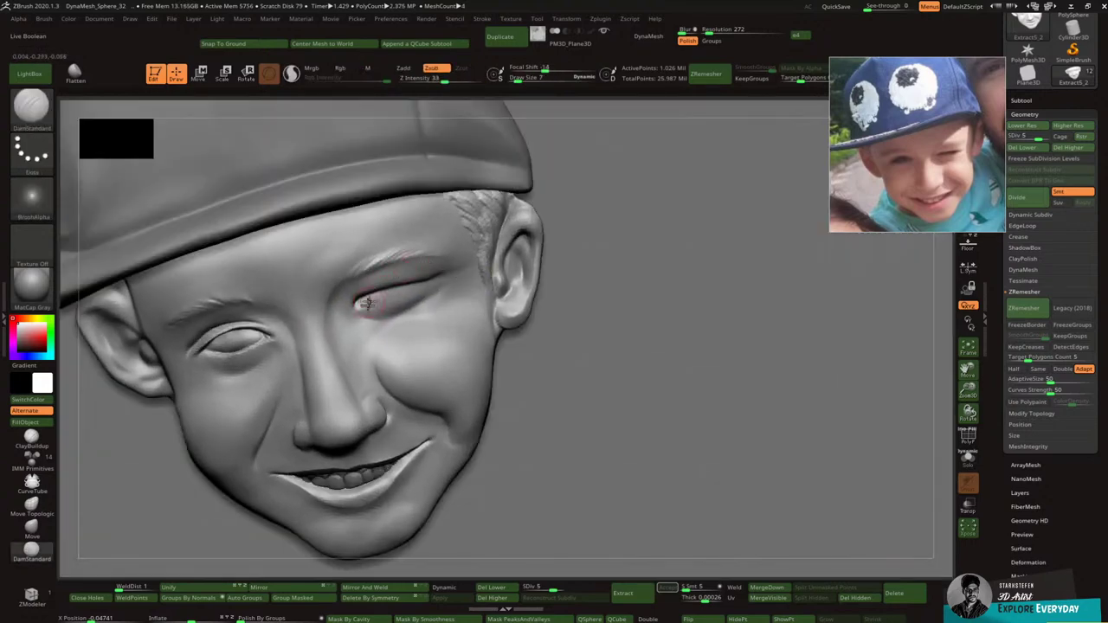
left_click_drag(363, 320, 369, 307, "shift")
left_click_drag(360, 307, 361, 303, "shift")
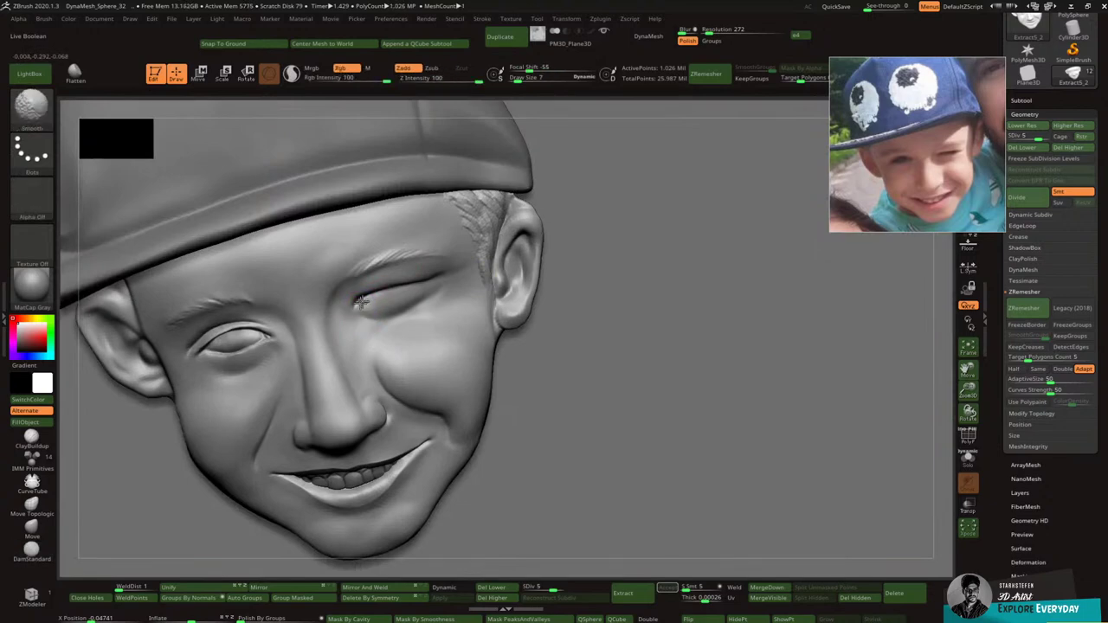
mouse_move(420, 278)
left_mouse_down()
mouse_move(378, 291)
mouse_move(441, 274)
mouse_move(413, 280)
left_mouse_up()
key("ctrl+z")
key("ctrl+z")
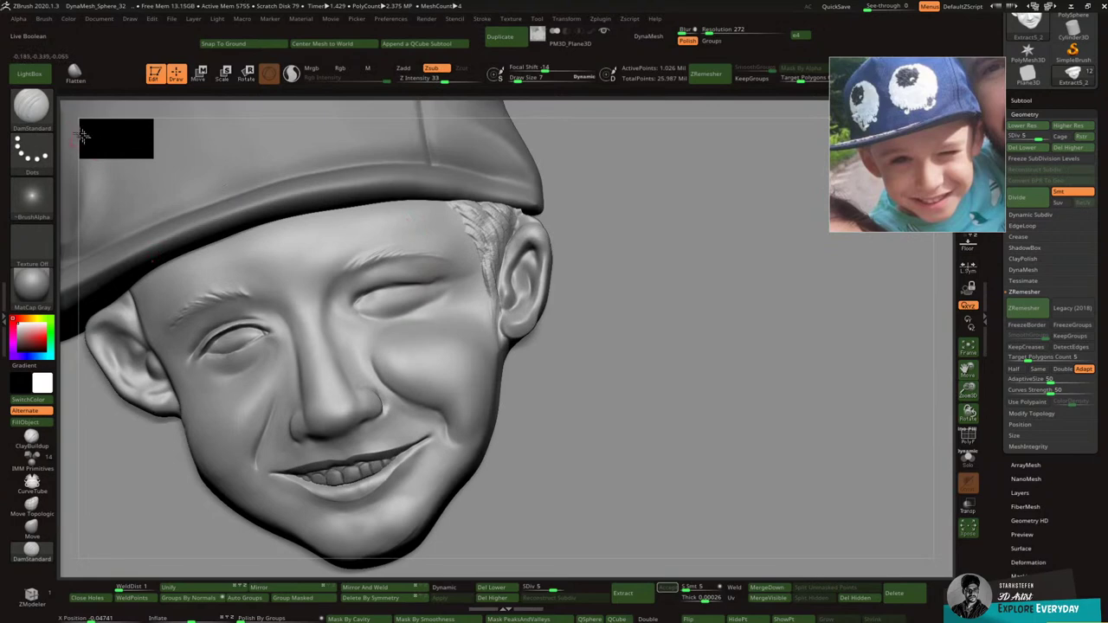
Step: Build up the upper lid edge along the winking eye's closing line with ClayBuildup at draw size 3, and smooth it
left_click(32, 104)
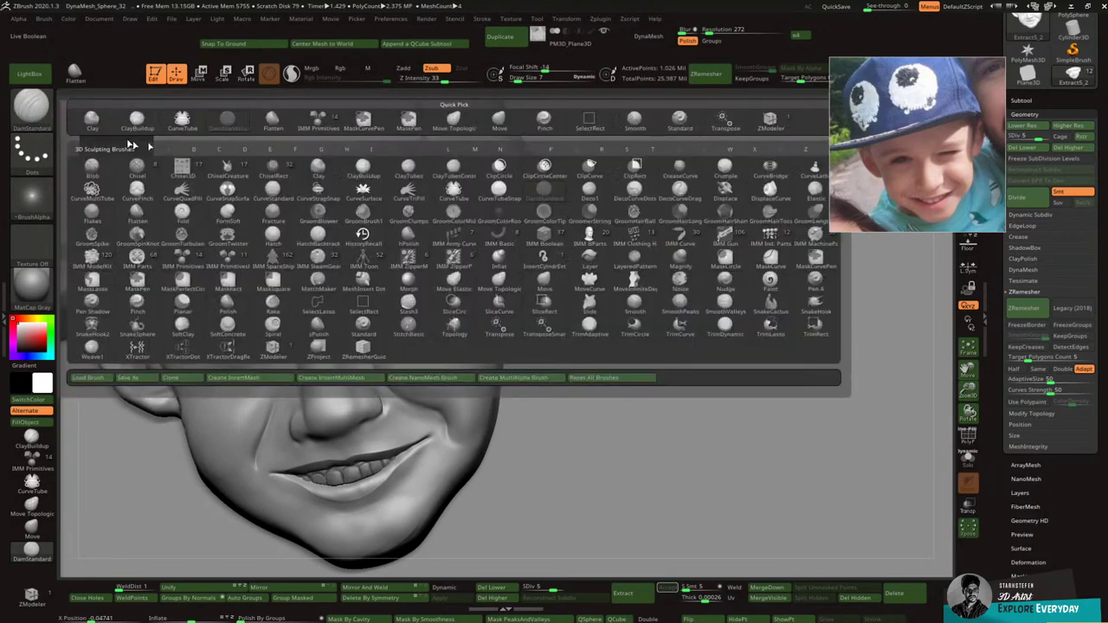
left_click(138, 121)
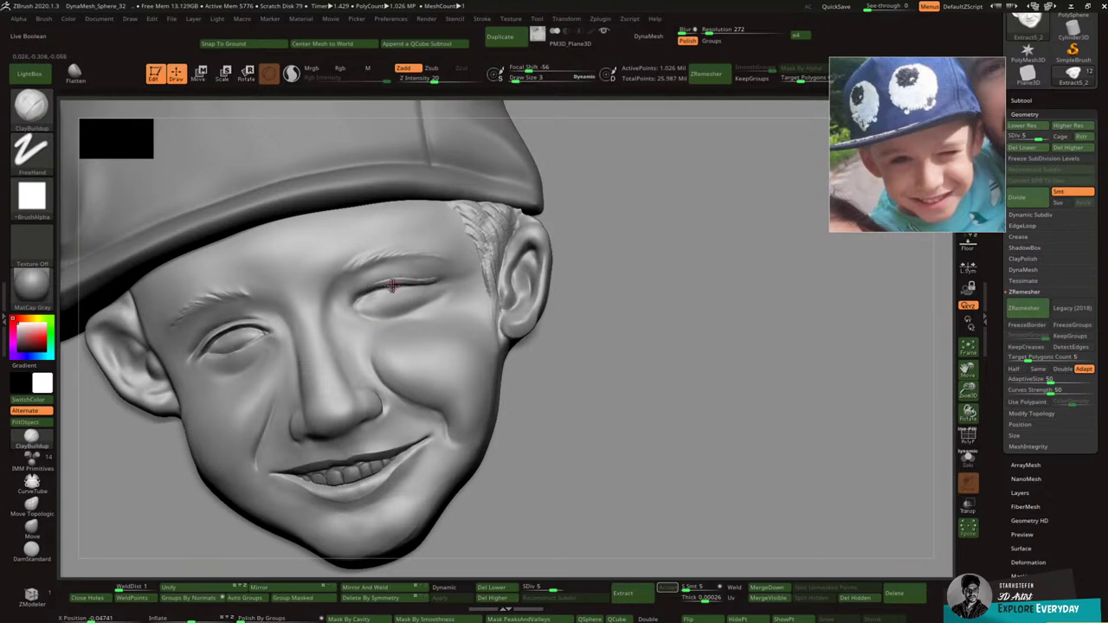
key("shift")
left_click_drag(448, 278, 368, 288, "shift")
key("ctrl")
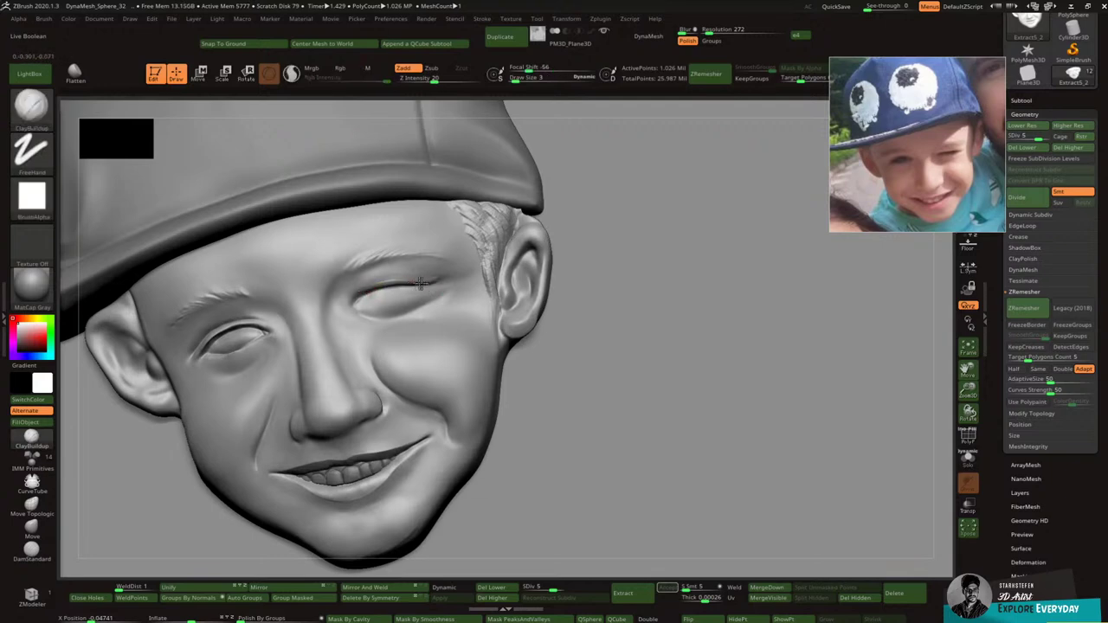
key("shift")
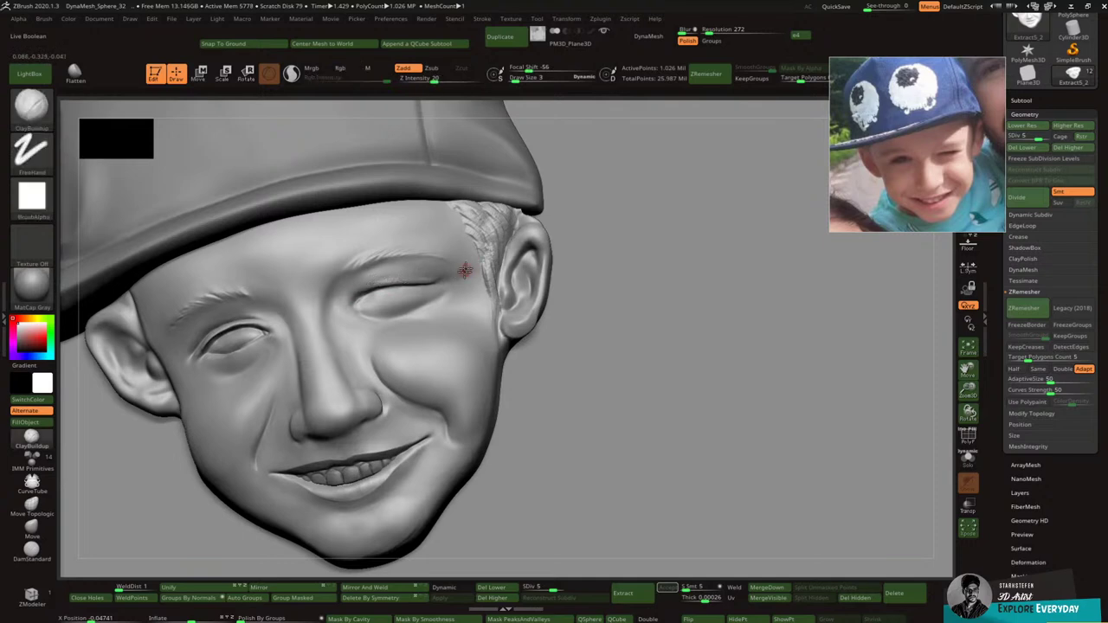
Step: Fill the area between the winking eye's upper lid and eyebrow with ClayBuildup at draw size 6, and smooth it
right_click_drag(463, 267, 448, 281)
key("shift")
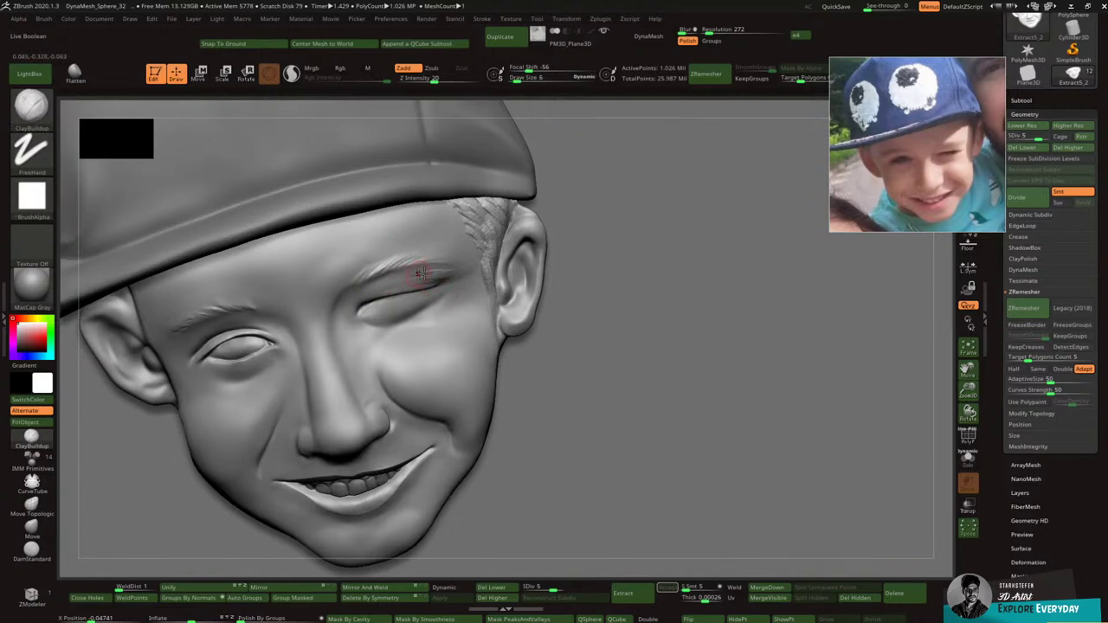
key("shift")
left_click_drag(407, 281, 429, 280, "shift")
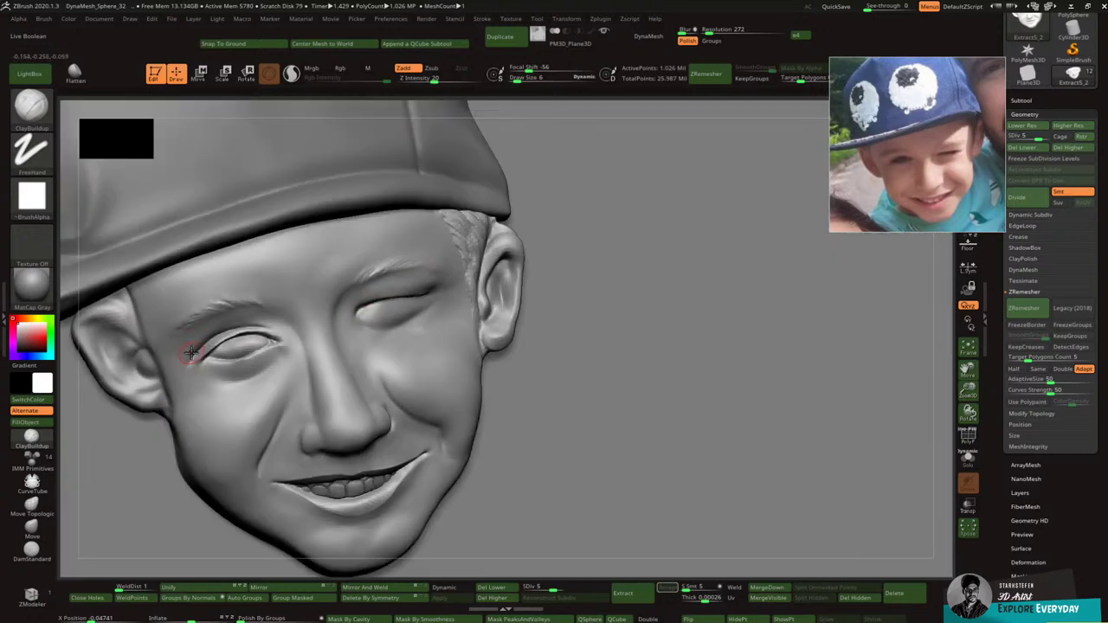
Step: Smooth the open eye's outer corner and sharpen its upper lid crease with DamStandard at draw size 3
mouse_move(191, 352)
left_mouse_down("shift")
mouse_move(205, 344)
mouse_move(193, 354)
left_mouse_up("shift")
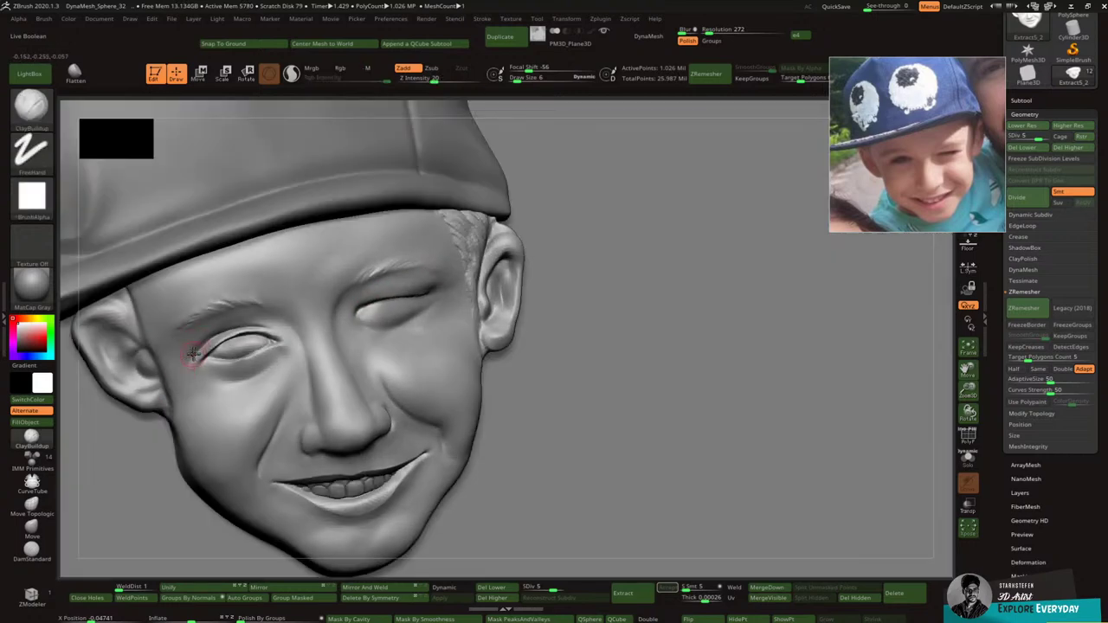
left_click(32, 106)
left_click(236, 121)
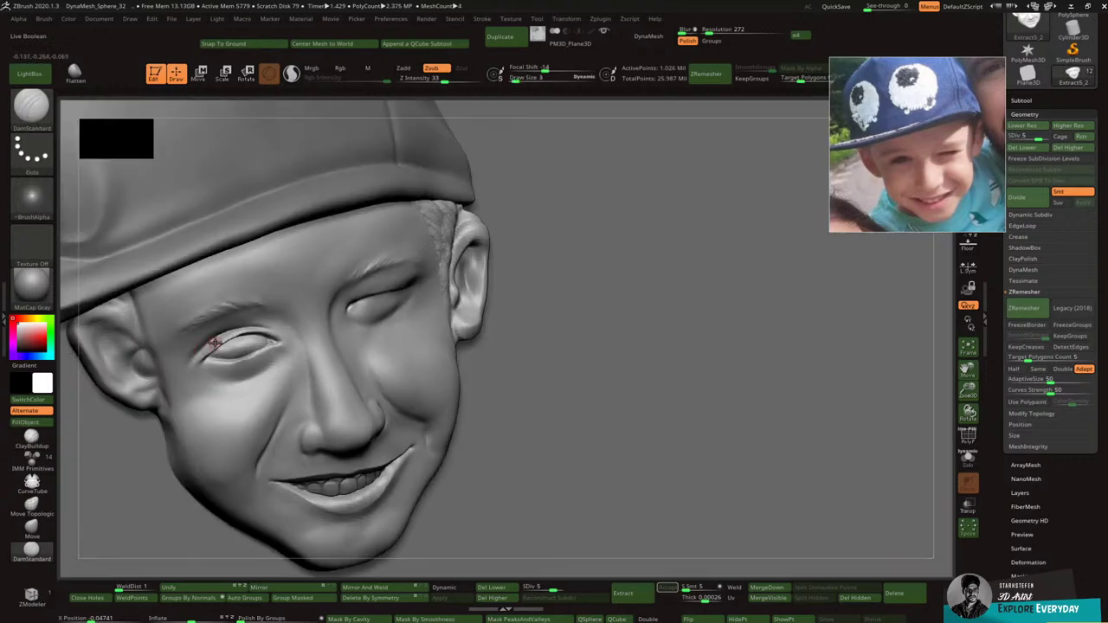
key("bracketleft")
mouse_move(213, 341)
left_mouse_down()
mouse_move(198, 353)
mouse_move(227, 338)
left_mouse_up()
key("shift")
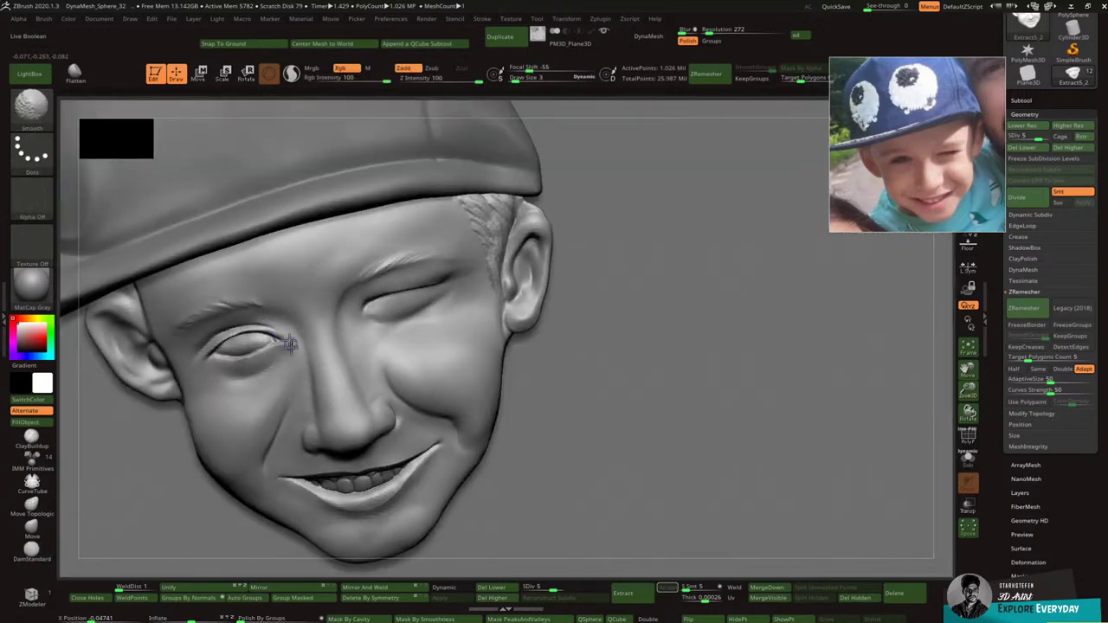
Step: Refine the open eye's lower lid and inner corner with smoothing and DamStandard at draw size 5
left_click_drag(279, 352, 246, 365)
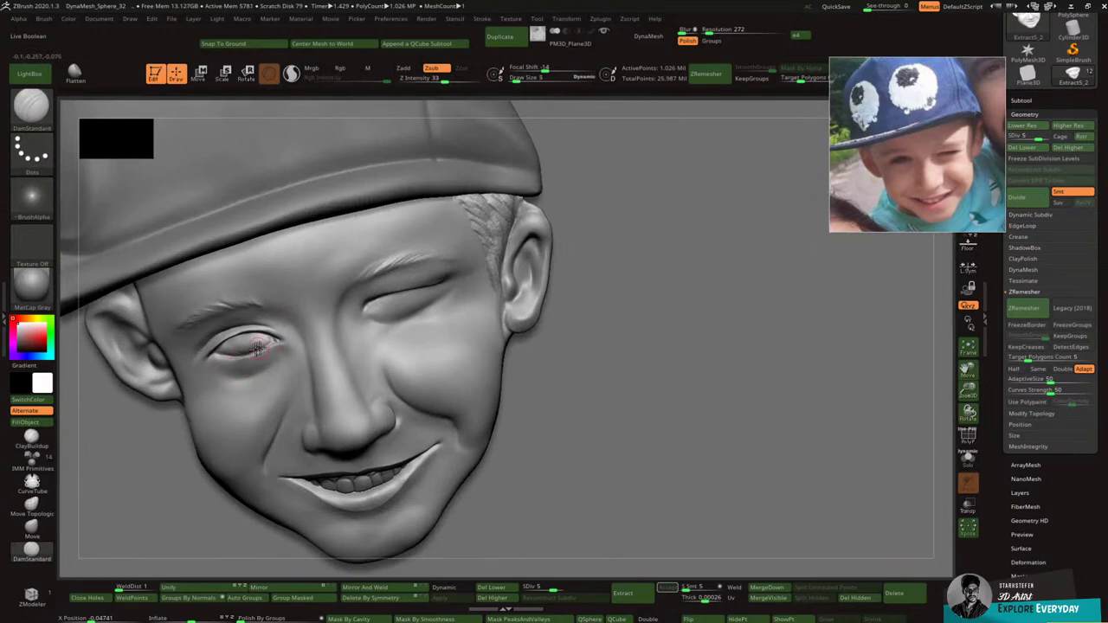
key("ctrl")
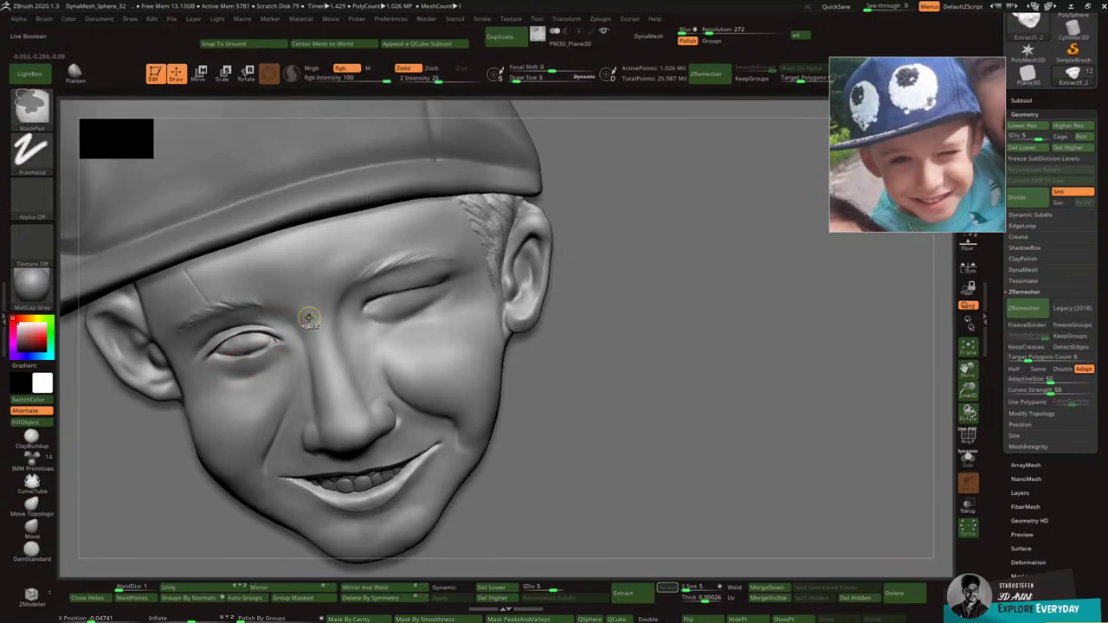
key("shift")
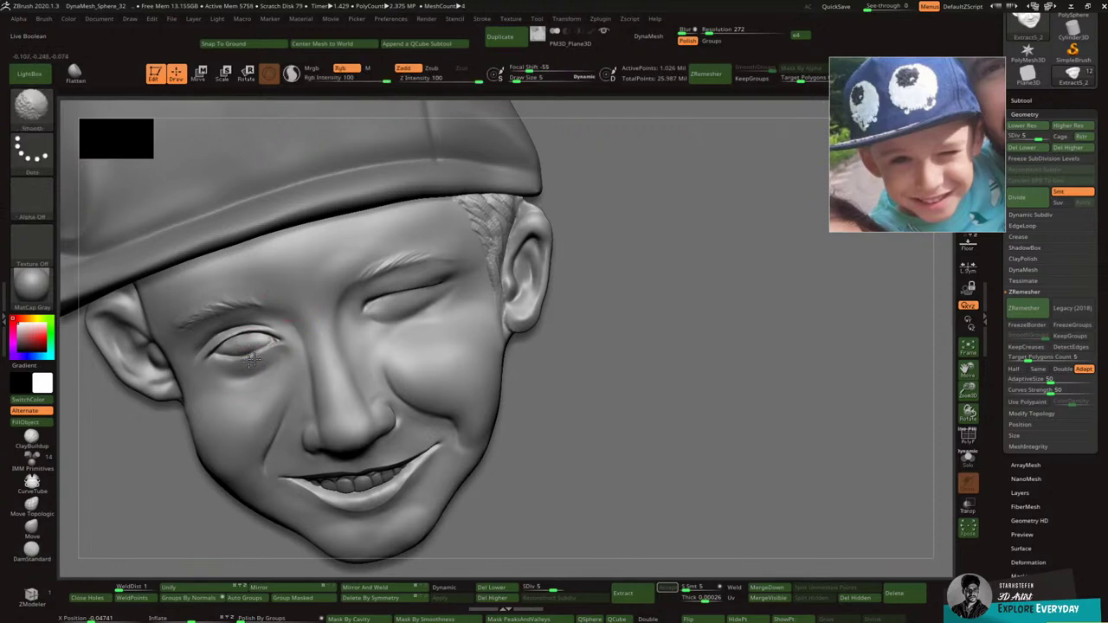
key("alt")
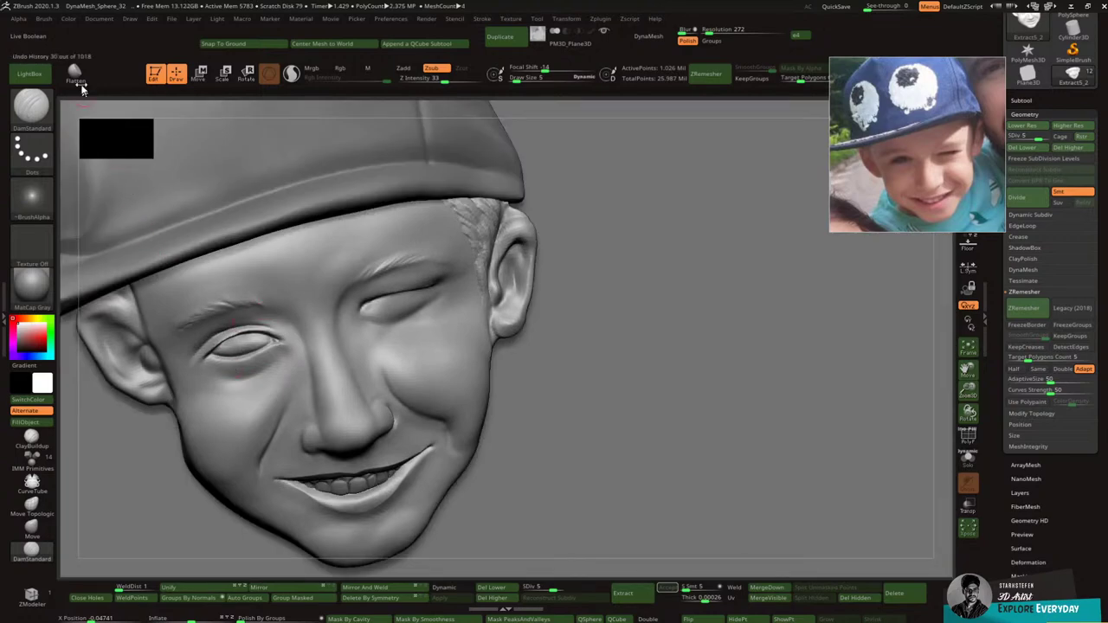
Step: Flatten the open eye's lower lid rim with the Flatten brush at draw size 5, undoing an unwanted stroke, and smooth the inner corner
left_click(76, 72)
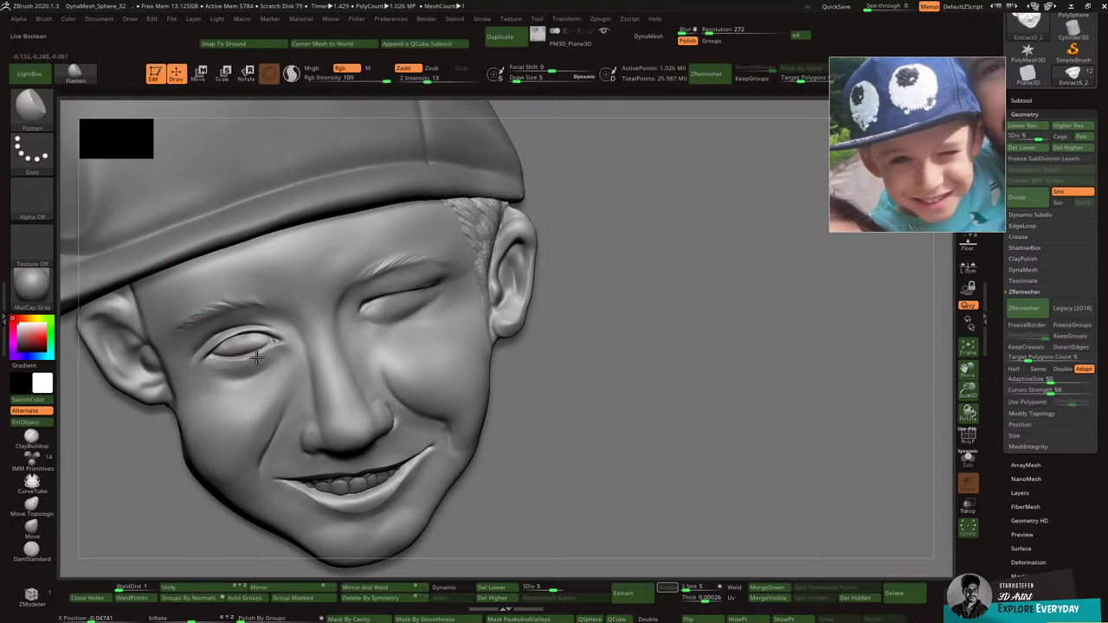
key("ctrl")
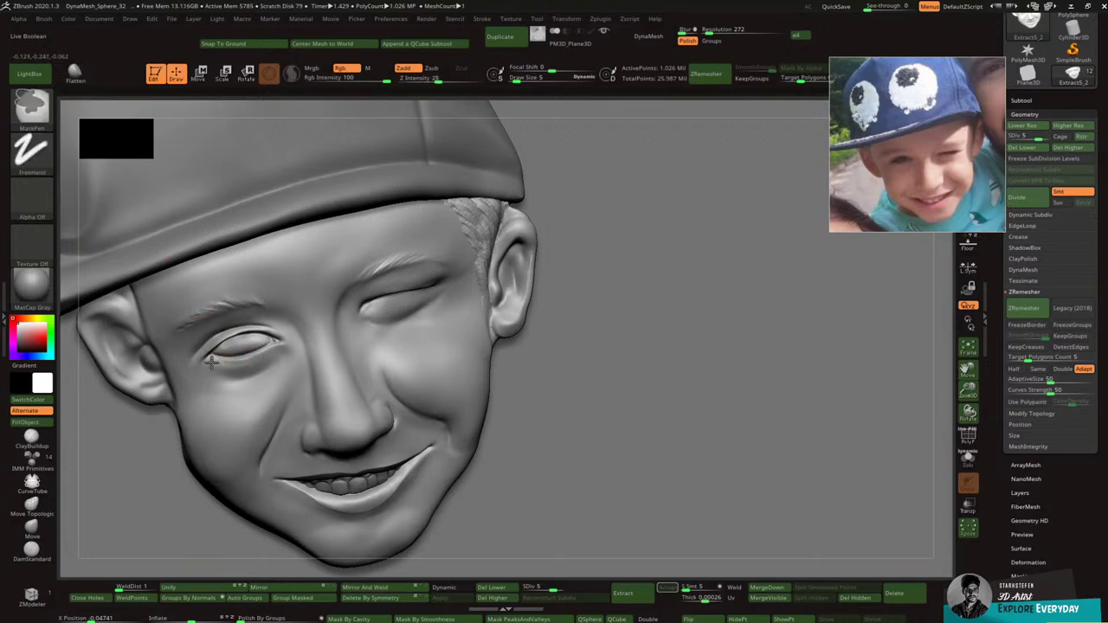
left_click_drag(225, 367, 214, 361)
key("ctrl+z")
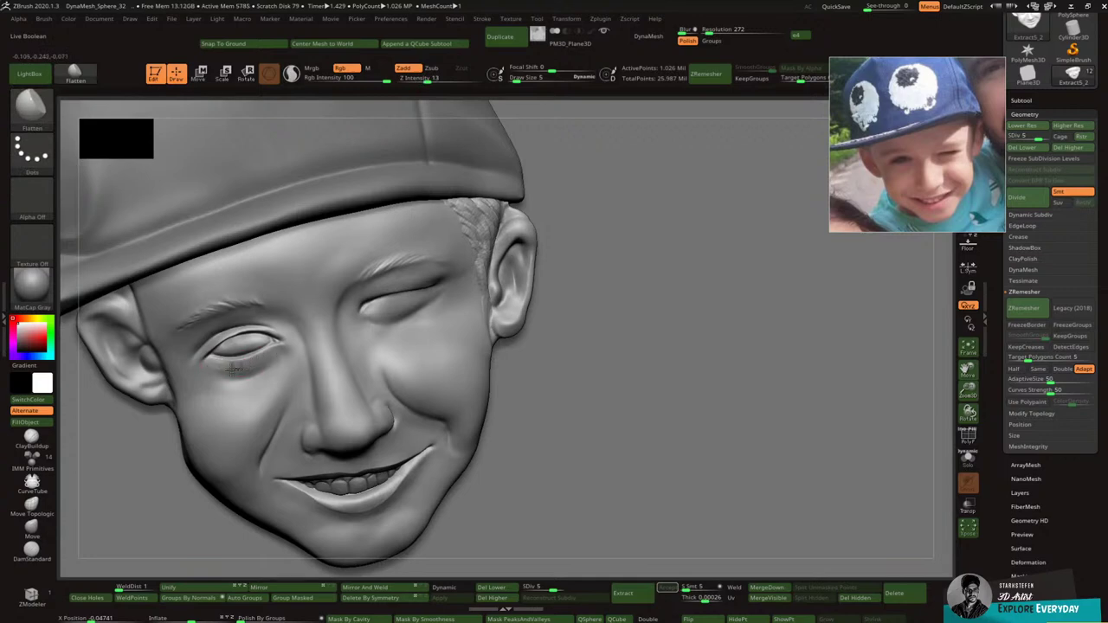
key("shift")
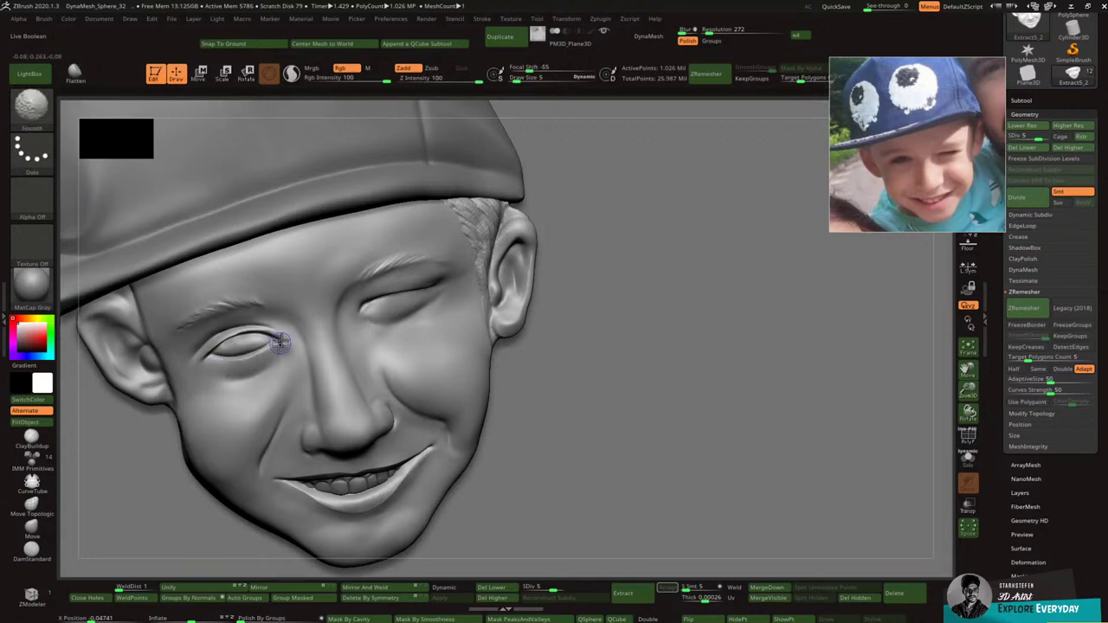
right_click_drag(280, 345, 262, 352)
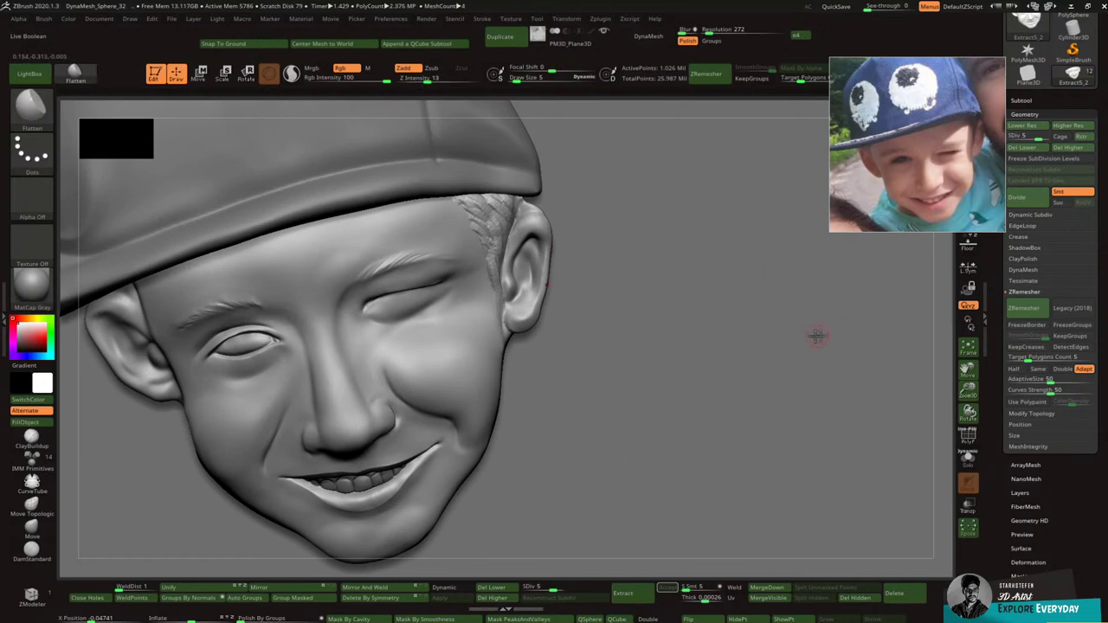
Step: Blend the sideburn hair into the temple beside the ear with DamStandard strokes at draw size 5 and smoothing
left_click(21, 98)
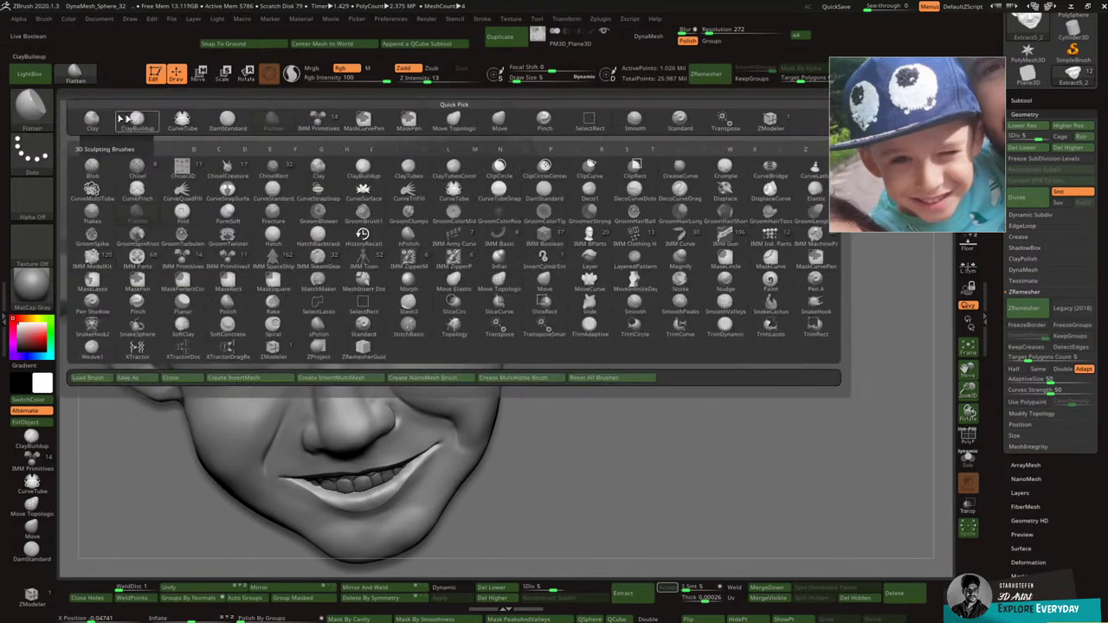
left_click(422, 419)
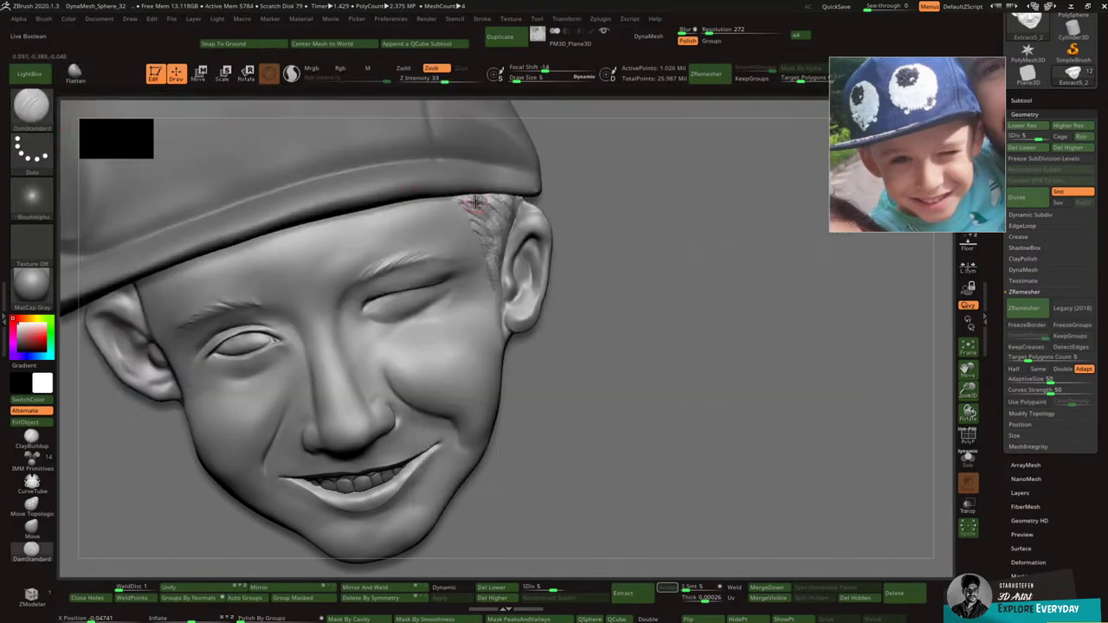
left_click_drag(457, 204, 471, 223)
key("shift")
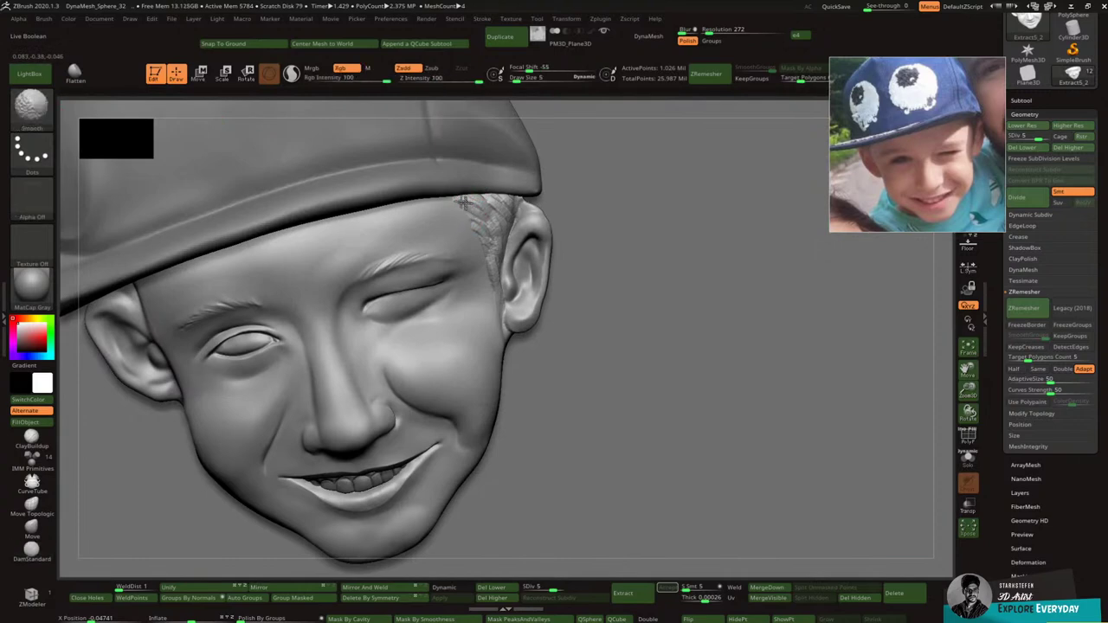
mouse_move(459, 201)
left_mouse_down()
mouse_move(486, 234)
mouse_move(500, 321)
left_mouse_up()
key("shift")
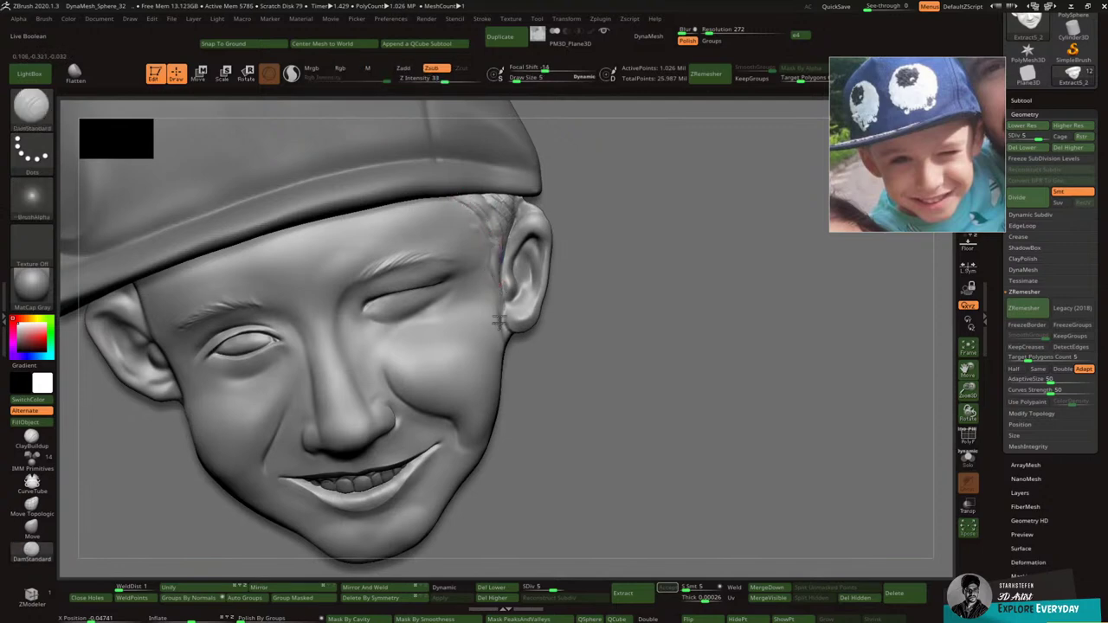
mouse_move(495, 255)
left_mouse_down()
mouse_move(500, 322)
mouse_move(501, 261)
left_mouse_up()
key("shift")
left_click_drag(508, 210, 505, 222, "shift")
Step: Show the floor grid, isolate the PM3D_Plane3D sketch plane and clear the cap mask from it
left_click_drag(964, 390, 931, 360)
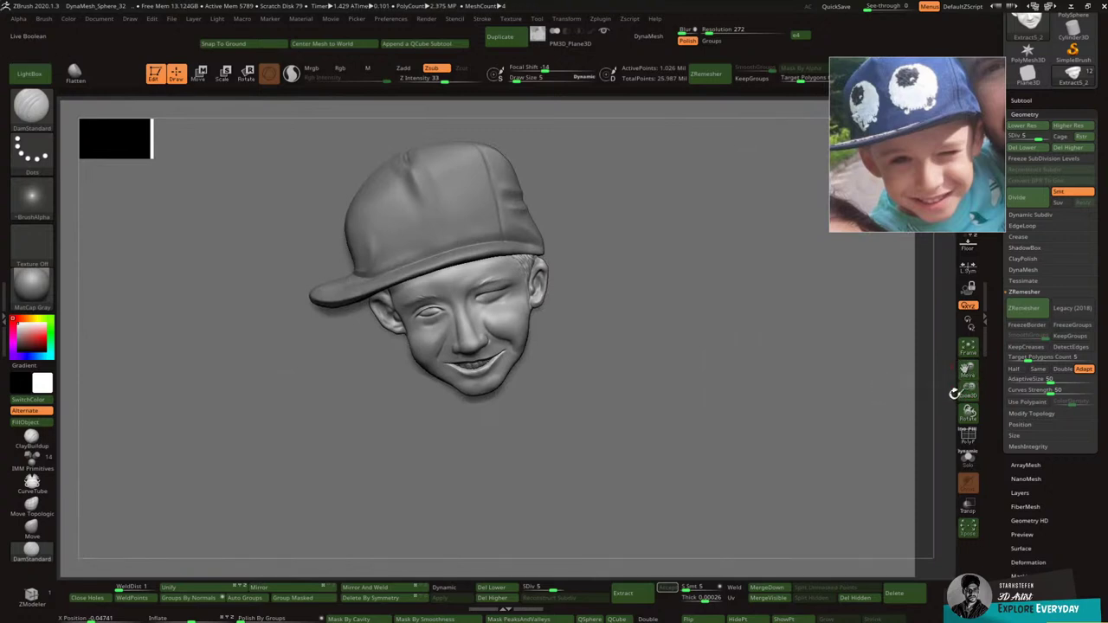
left_click_drag(967, 392, 928, 345)
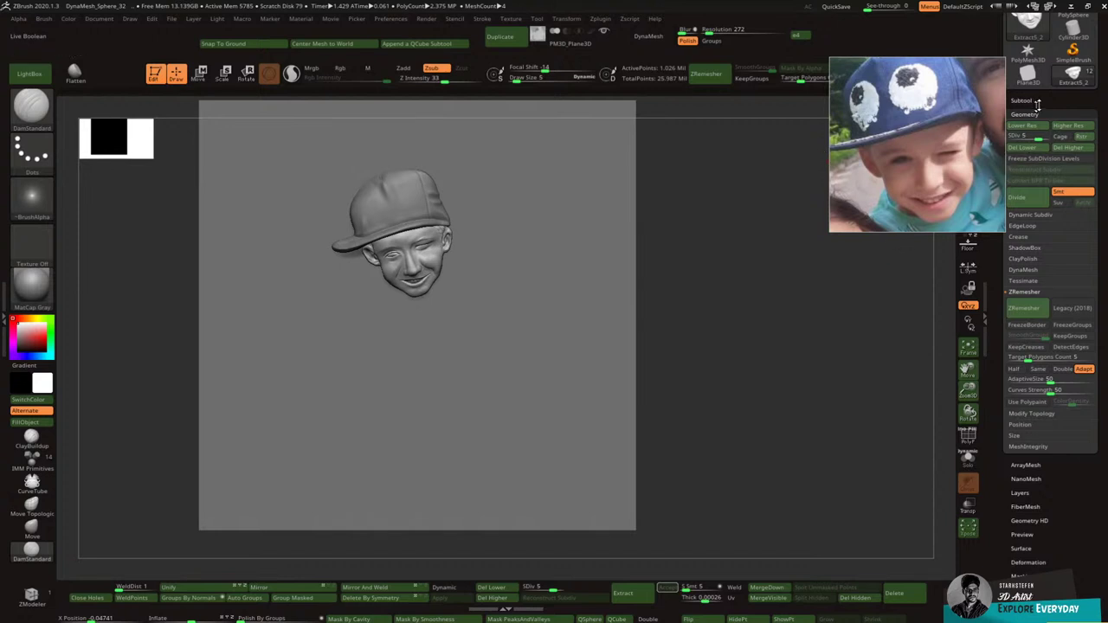
left_click(1022, 100)
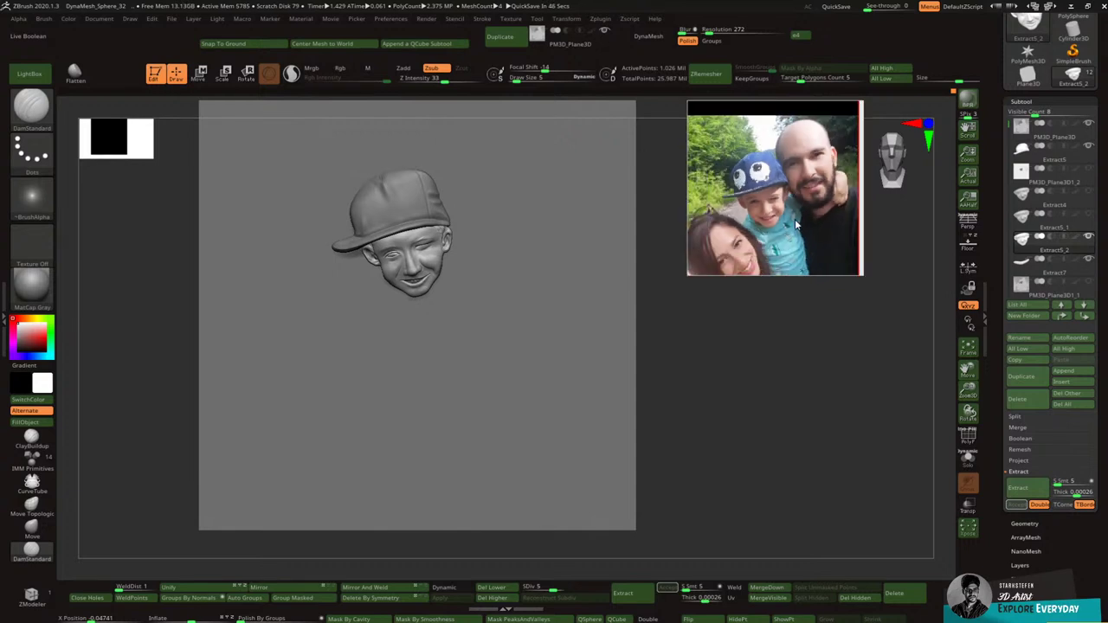
left_click(969, 246)
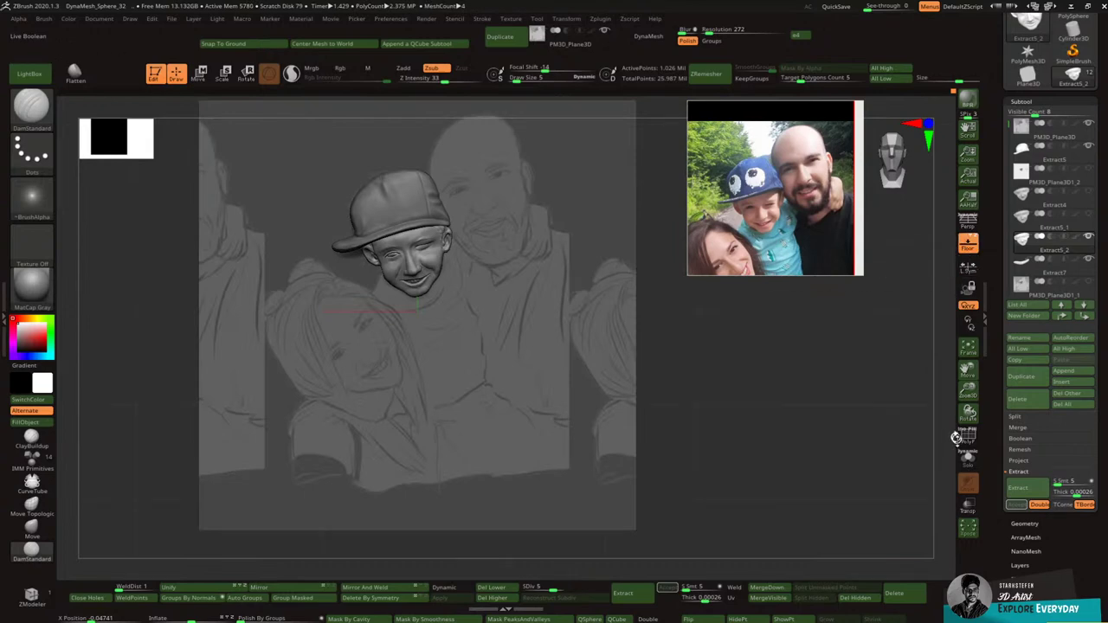
left_click_drag(968, 388, 953, 379)
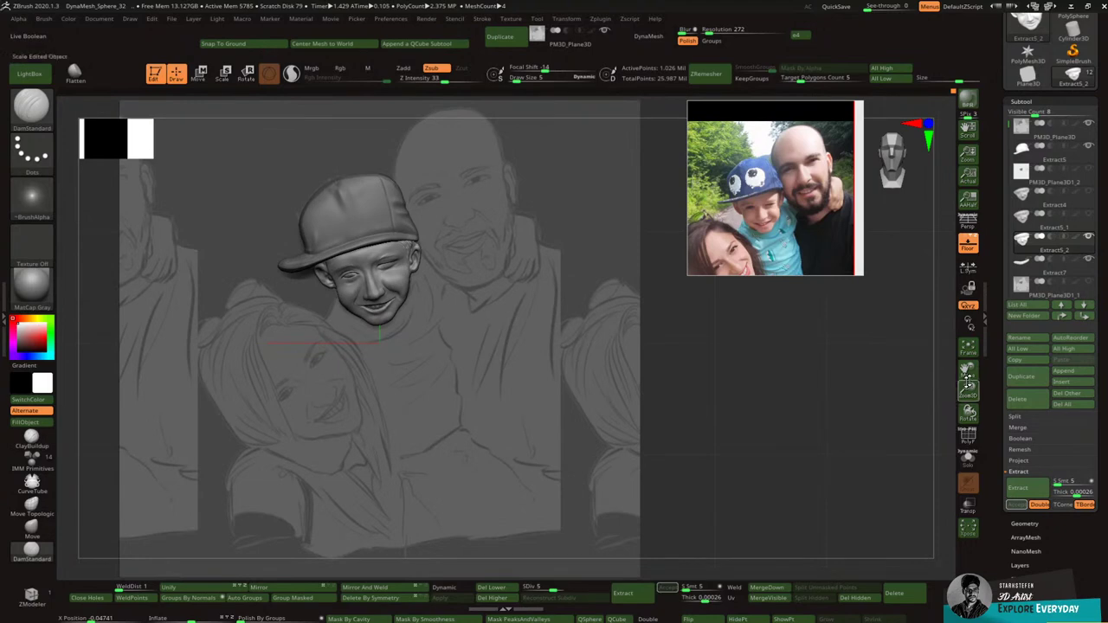
left_click(1042, 141)
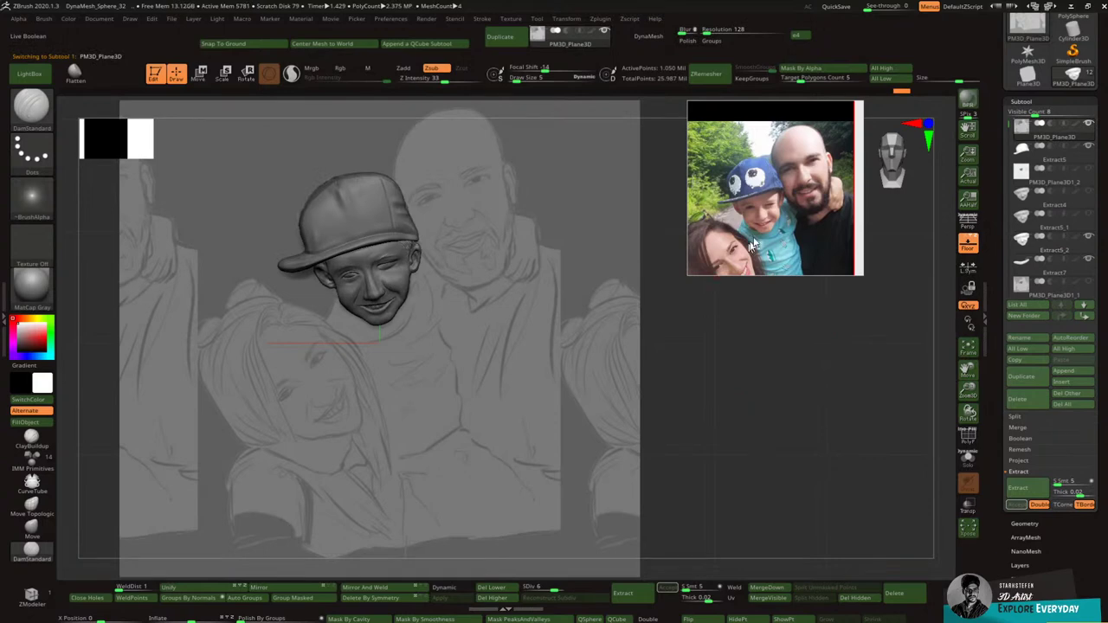
left_click(969, 459)
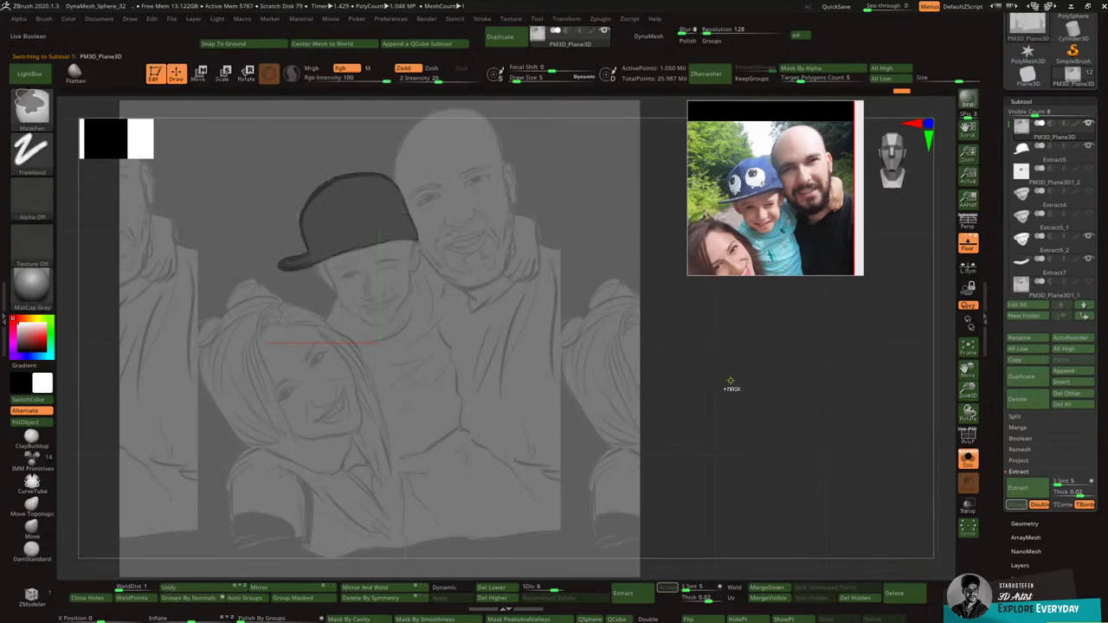
left_click_drag(730, 382, 743, 383, "ctrl")
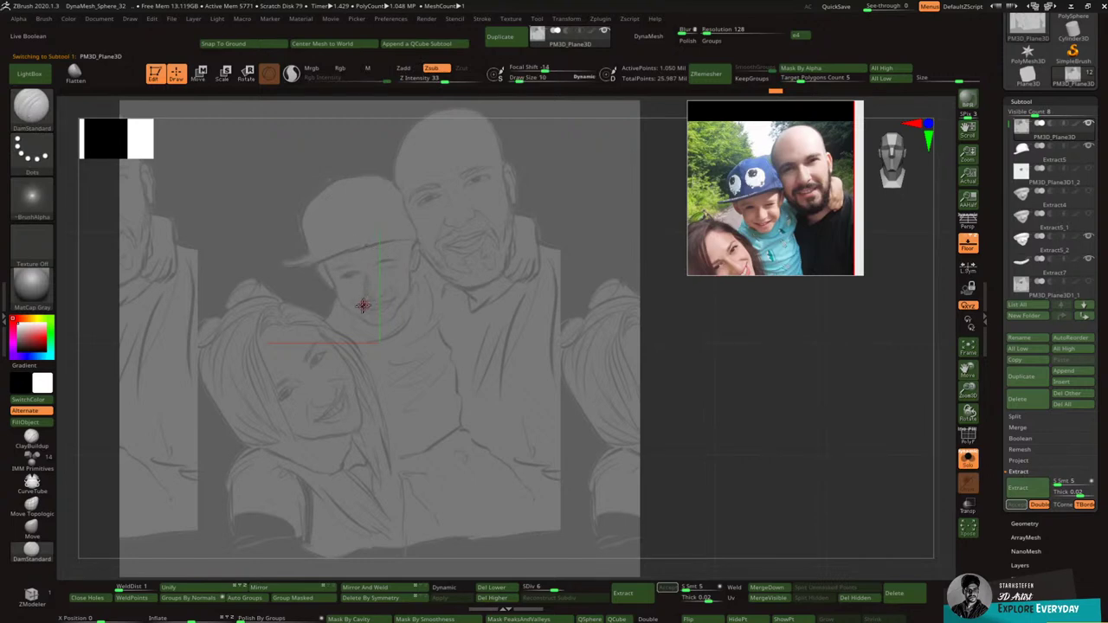
Step: Mask the boy's shoulder line and the start of both shirt sides on the sketch plane with MaskPen at draw size 10
mouse_move(347, 298)
left_mouse_down("ctrl")
mouse_move(327, 333)
mouse_move(344, 298)
left_mouse_up("ctrl")
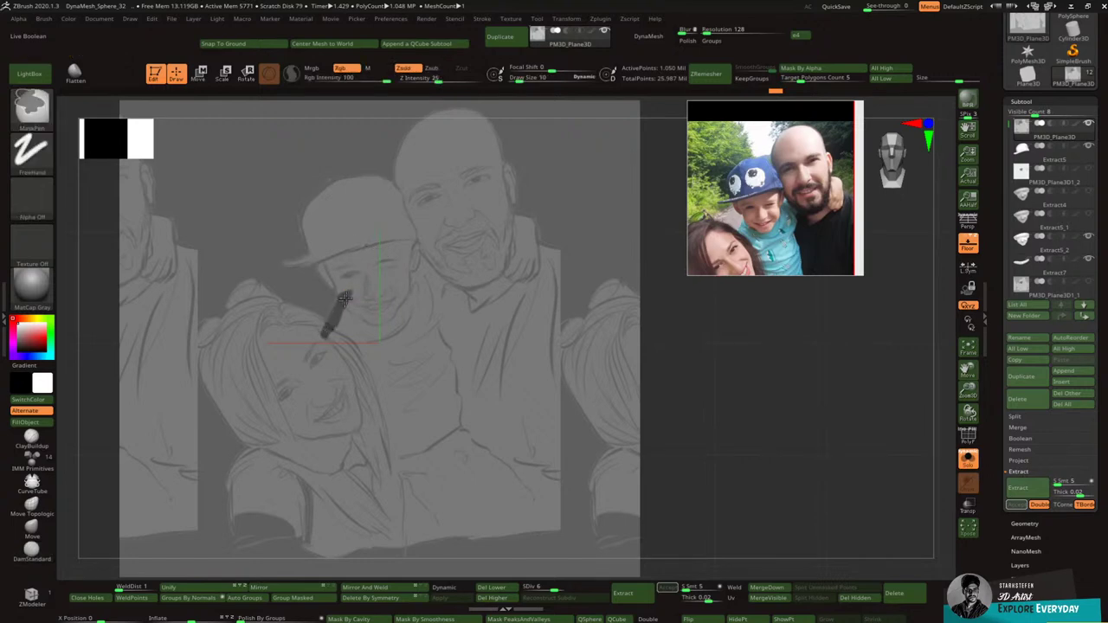
mouse_move(316, 340)
left_mouse_down("ctrl")
mouse_move(337, 374)
mouse_move(349, 305)
mouse_move(374, 282)
mouse_move(359, 289)
mouse_move(433, 252)
mouse_move(462, 275)
mouse_move(397, 266)
mouse_move(437, 258)
mouse_move(455, 290)
mouse_move(443, 342)
mouse_move(464, 378)
left_mouse_up("ctrl")
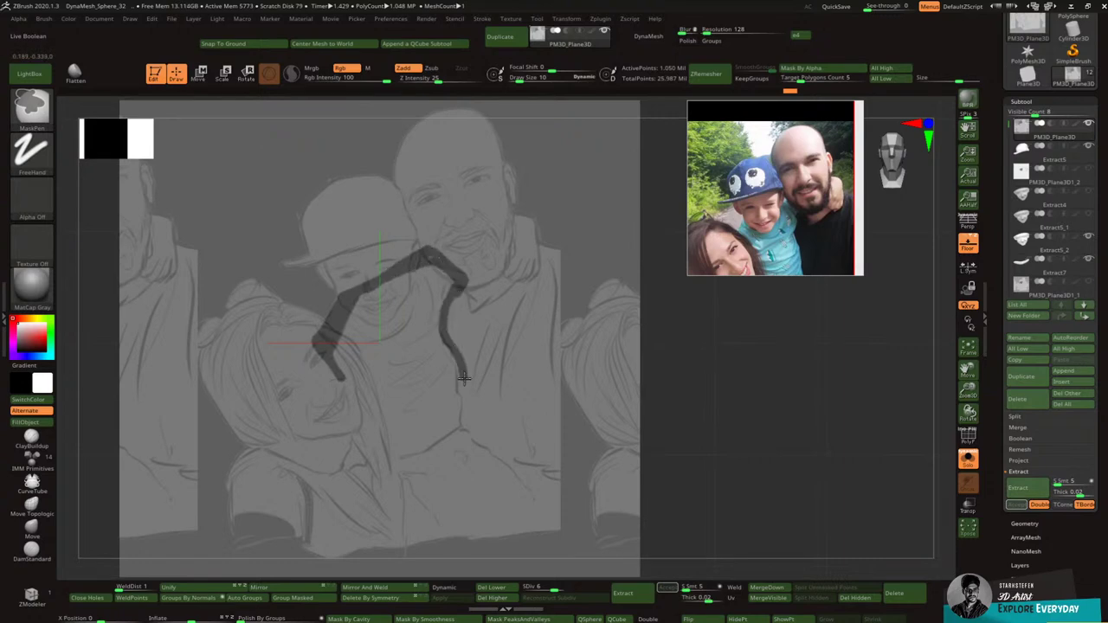
key("ctrl")
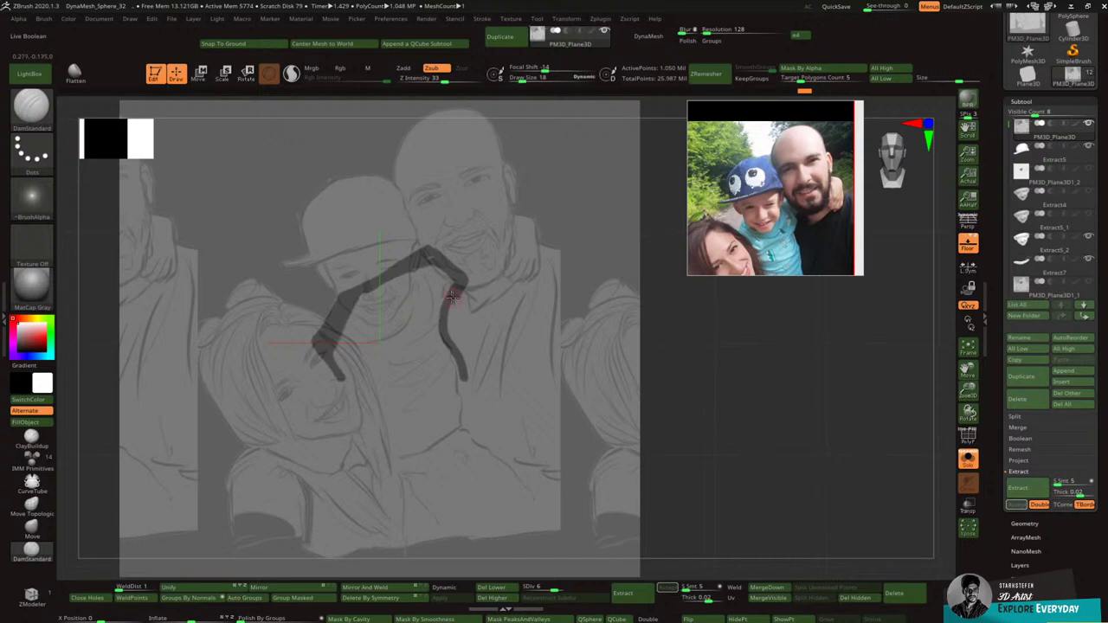
Step: Rework the mask along the shoulder and shirt side next to the father at draw size 22, unmasking the misplaced side line
key("bracketright")
key("ctrl")
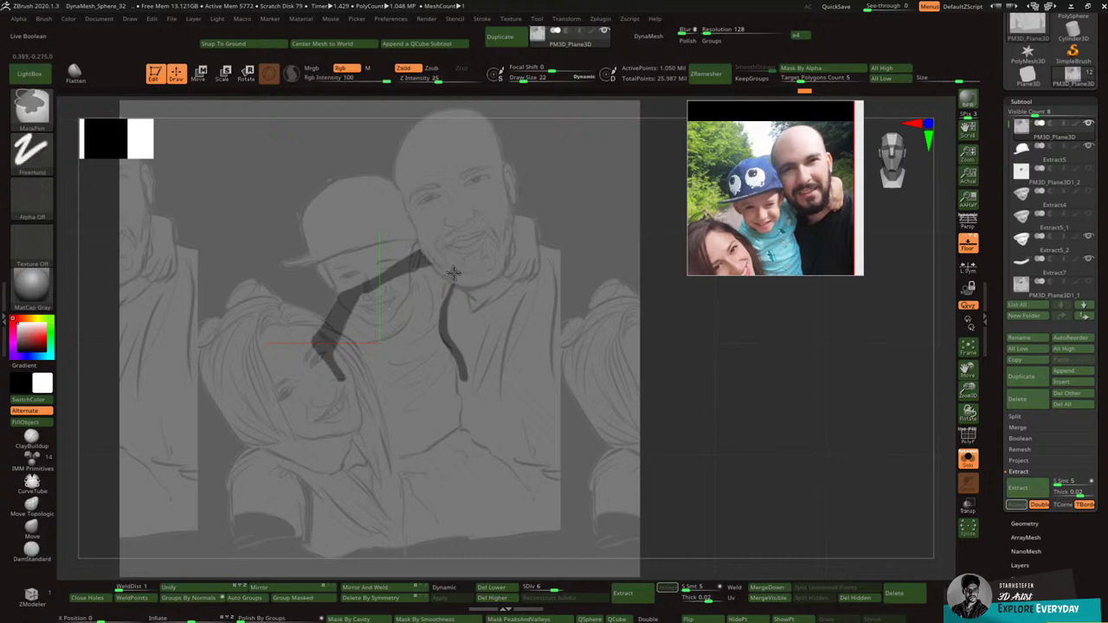
left_click_drag(437, 284, 465, 286, "ctrl")
key("ctrl")
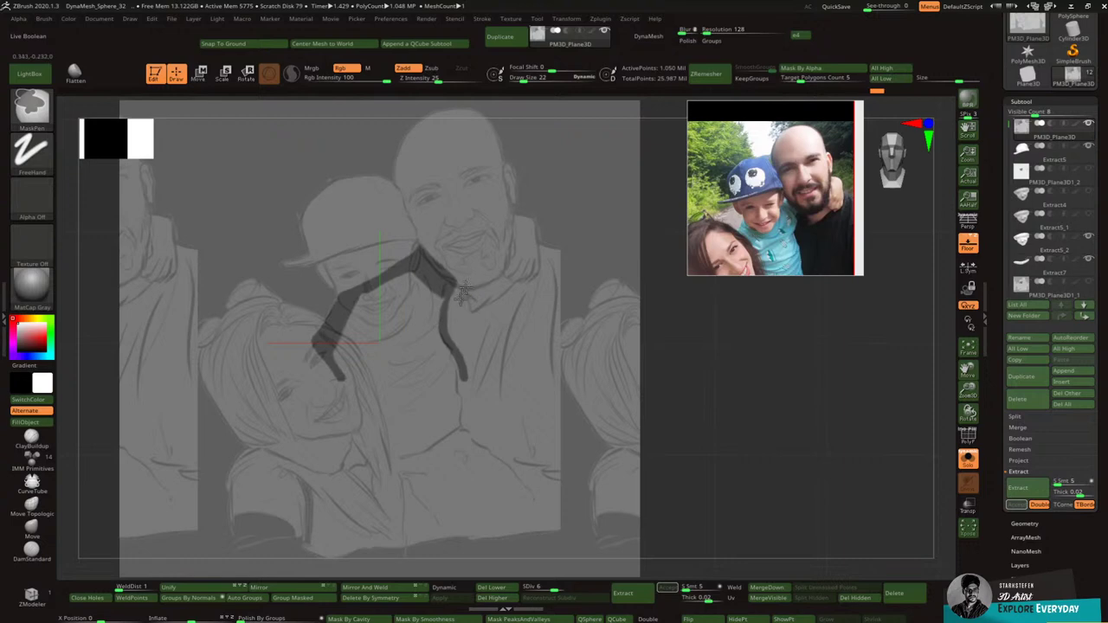
left_click_drag(449, 290, 463, 399, "ctrl+alt")
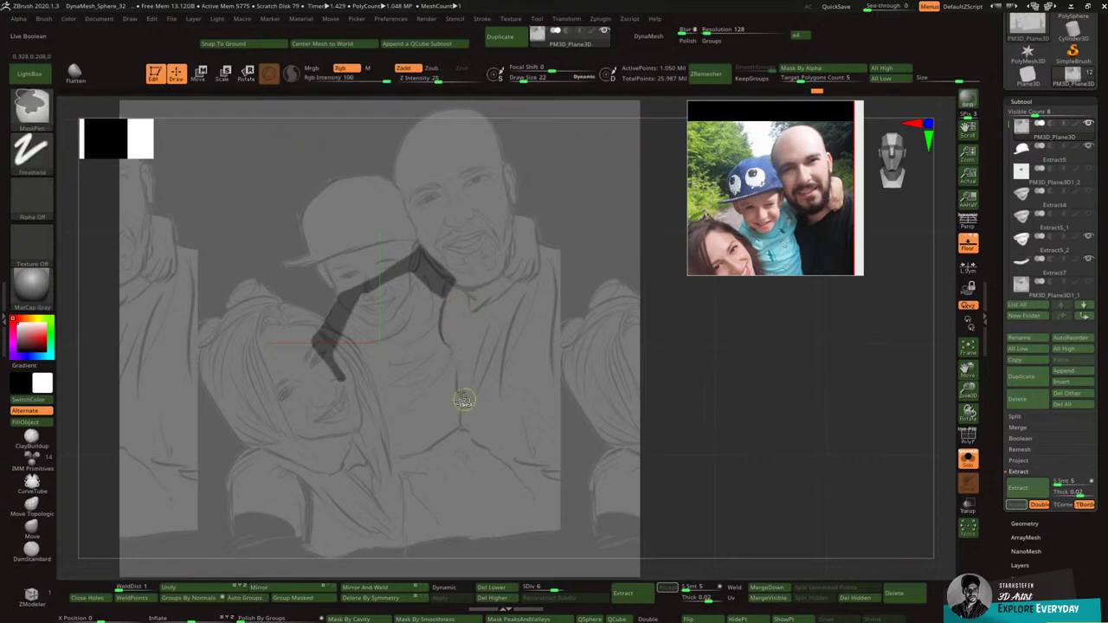
mouse_move(440, 278)
left_mouse_down("ctrl")
mouse_move(428, 327)
mouse_move(450, 404)
left_mouse_up("ctrl")
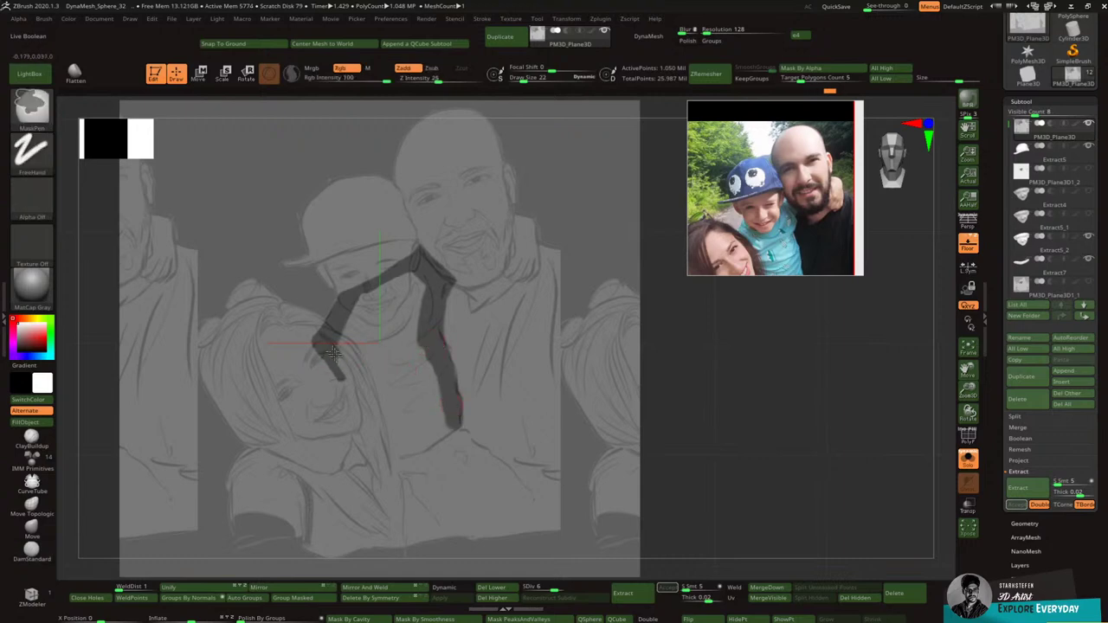
Step: Fill the boy's whole shirt and neck area with the mask, and tidy its edges at draw size 10
mouse_move(331, 346)
left_mouse_down("ctrl")
mouse_move(391, 445)
mouse_move(413, 438)
mouse_move(425, 455)
mouse_move(414, 316)
mouse_move(405, 342)
mouse_move(374, 294)
mouse_move(357, 307)
mouse_move(350, 342)
mouse_move(387, 321)
mouse_move(374, 293)
mouse_move(369, 381)
mouse_move(394, 340)
mouse_move(409, 364)
left_mouse_up("ctrl")
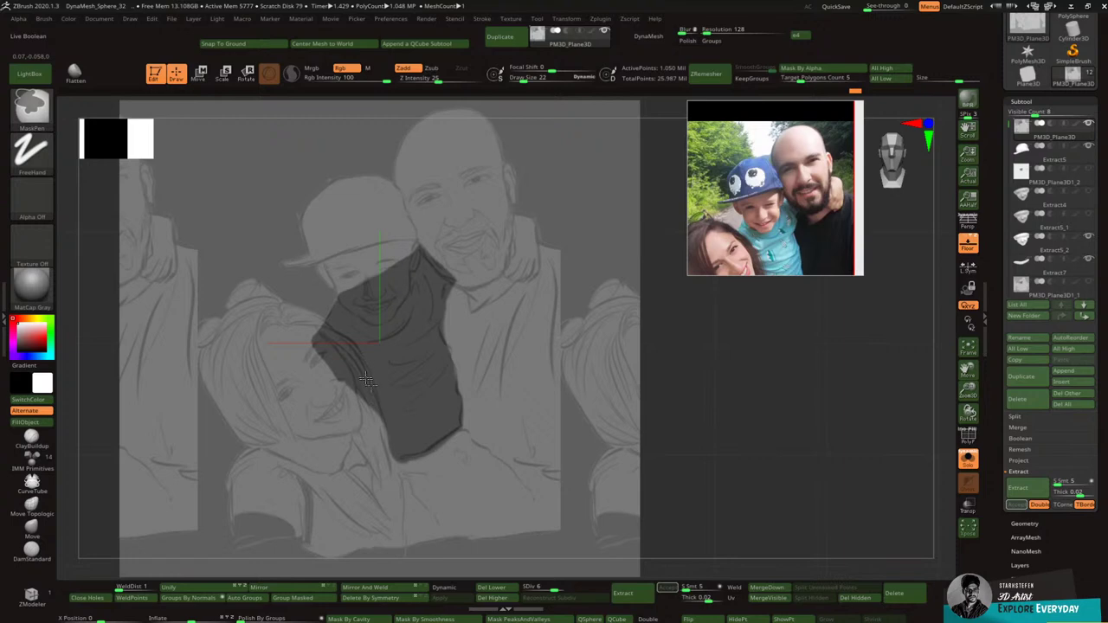
left_click_drag(365, 379, 399, 456, "ctrl")
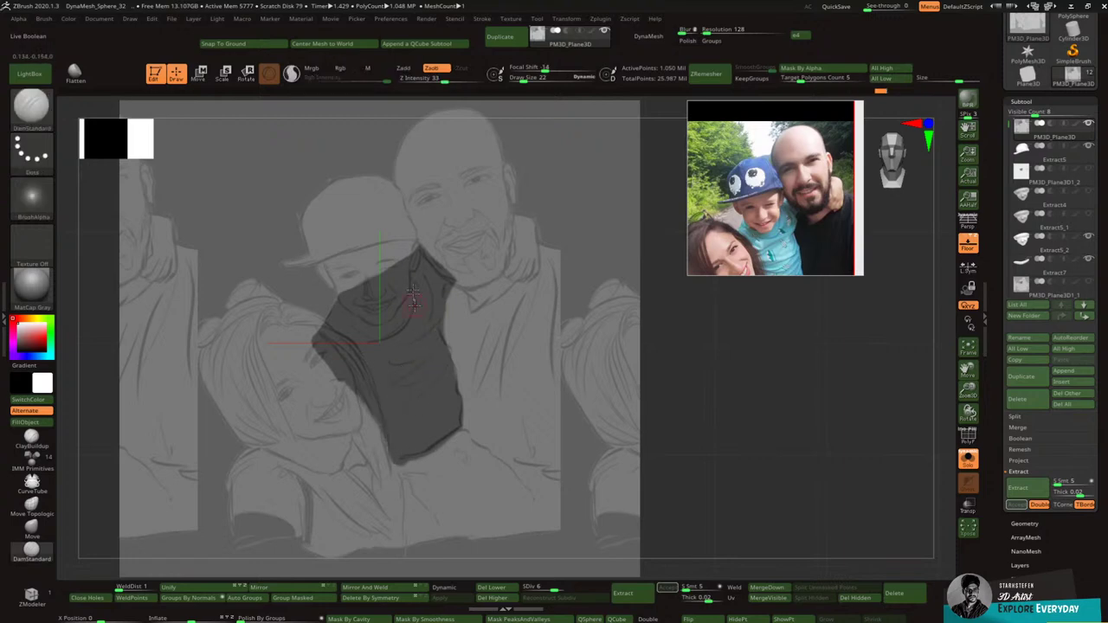
key("ctrl")
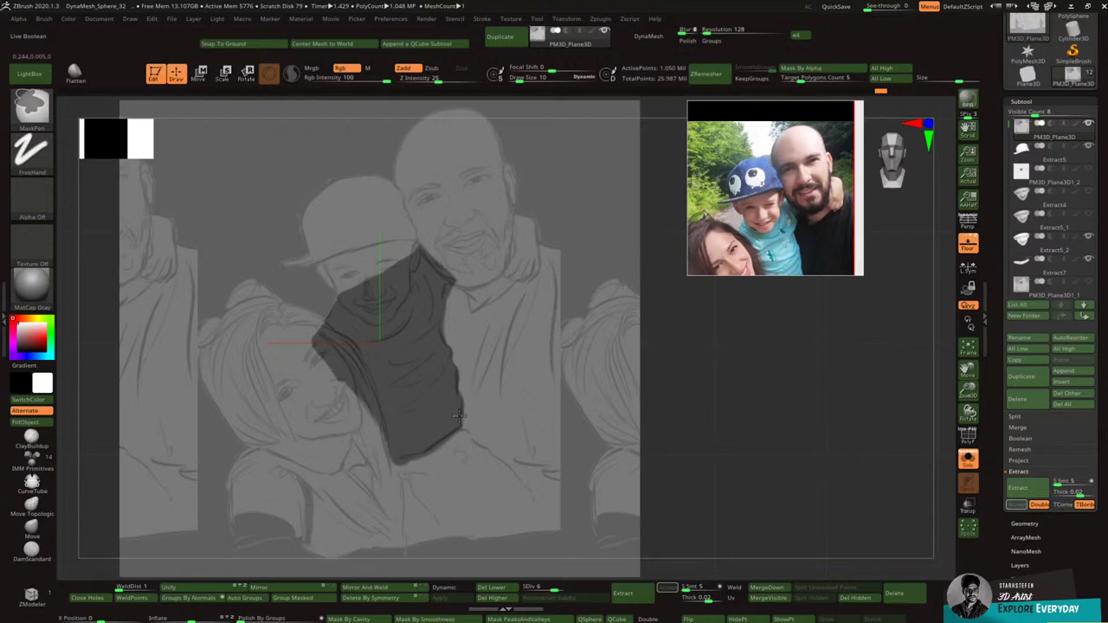
left_click_drag(459, 416, 463, 428, "ctrl")
left_click_drag(446, 310, 448, 327, "ctrl")
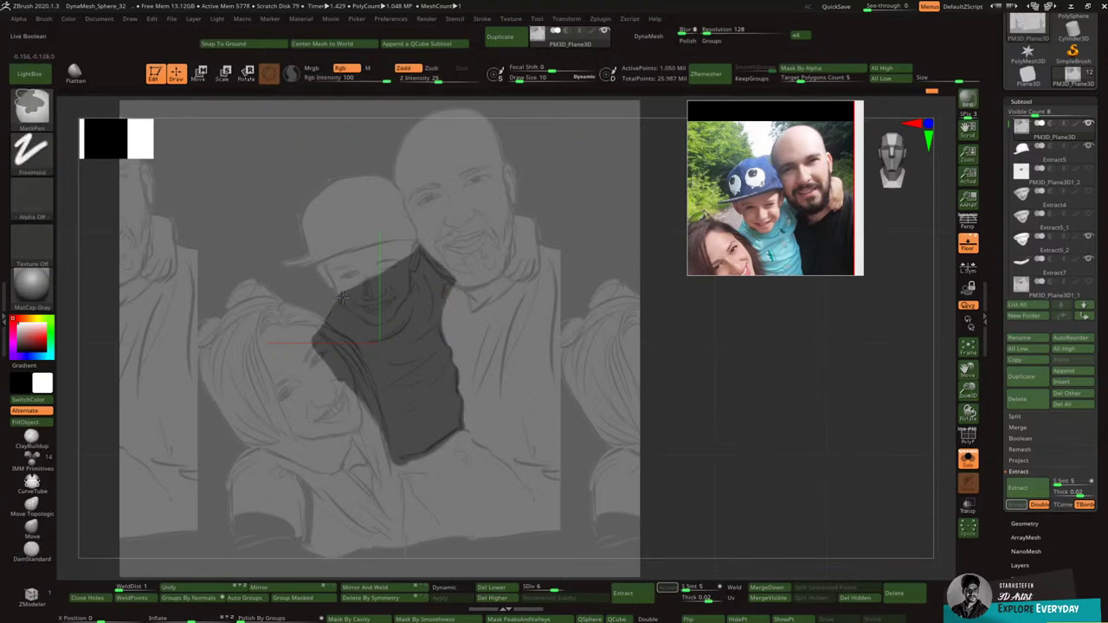
left_click_drag(341, 299, 321, 345, "ctrl")
key("ctrl")
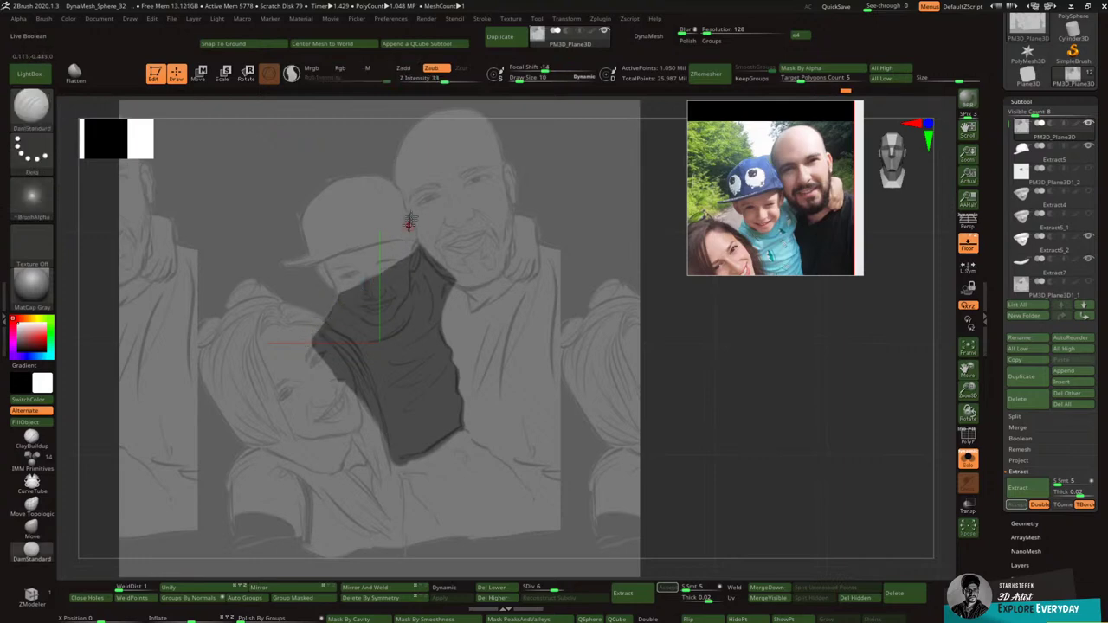
Step: Try to extract the masked shirt with the quickextractmesh macro, and reselect the PM3D_Plane3D sketch plane
left_click(246, 19)
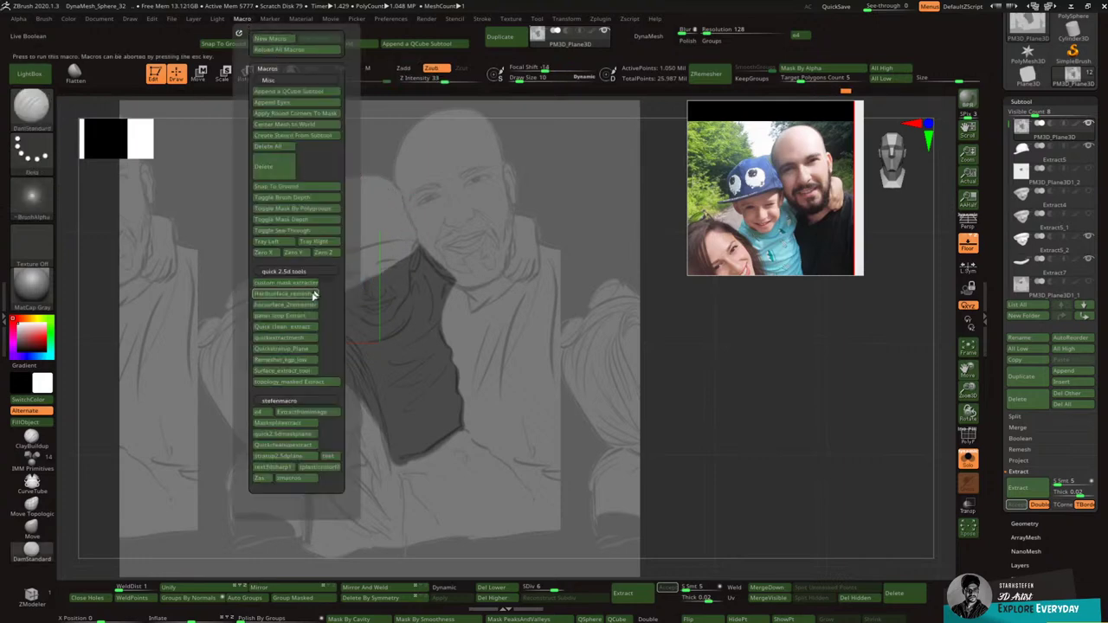
left_click(299, 339)
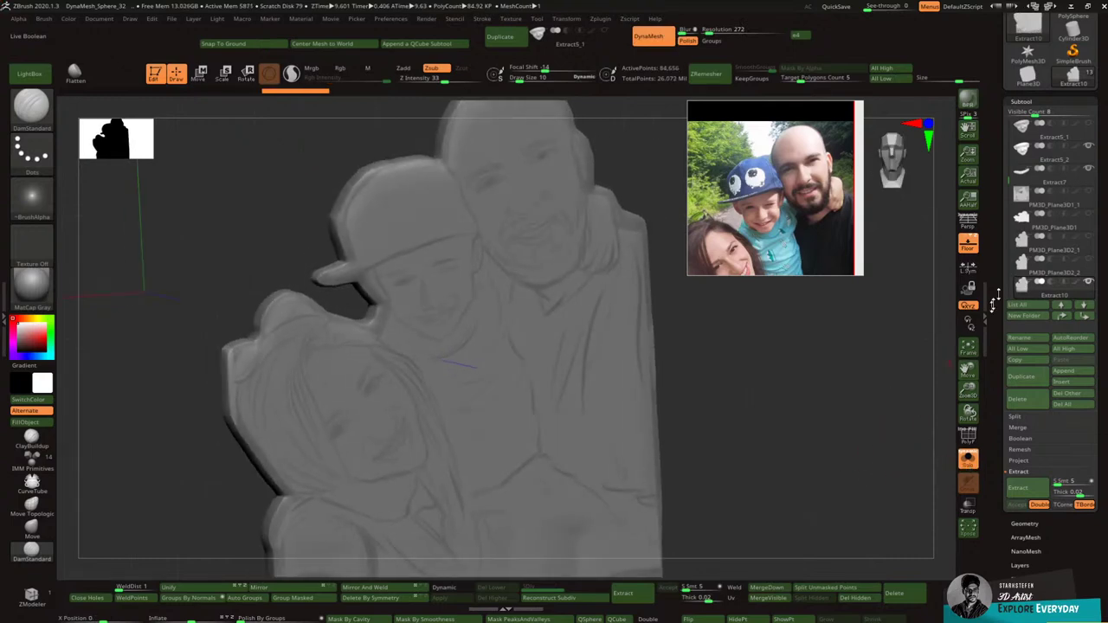
mouse_move(1041, 296)
mouse_move(1065, 249)
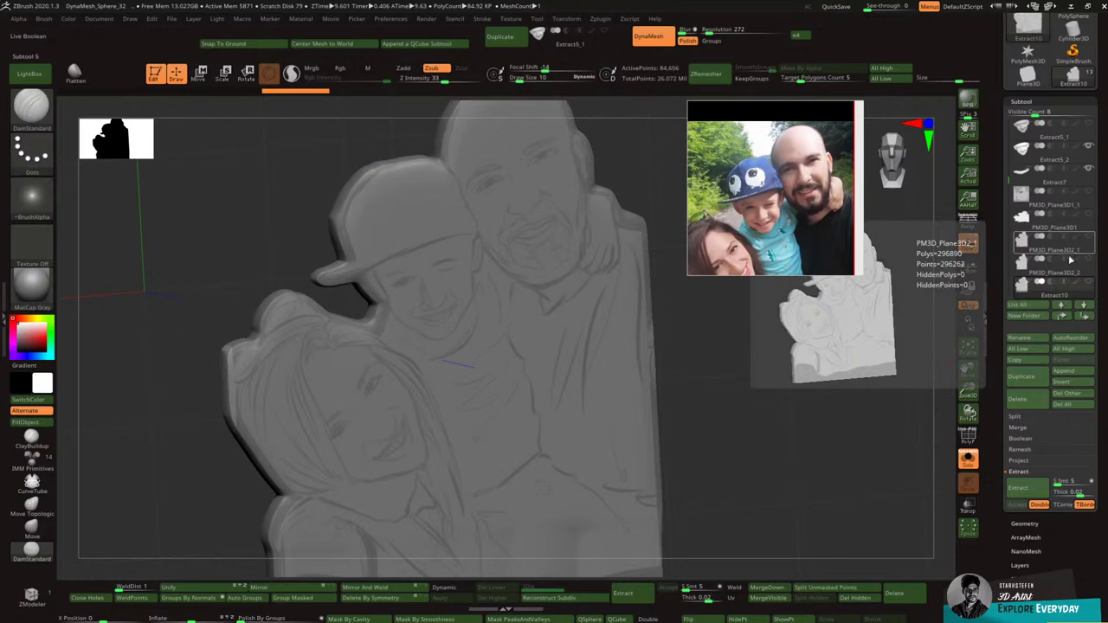
mouse_move(1071, 227)
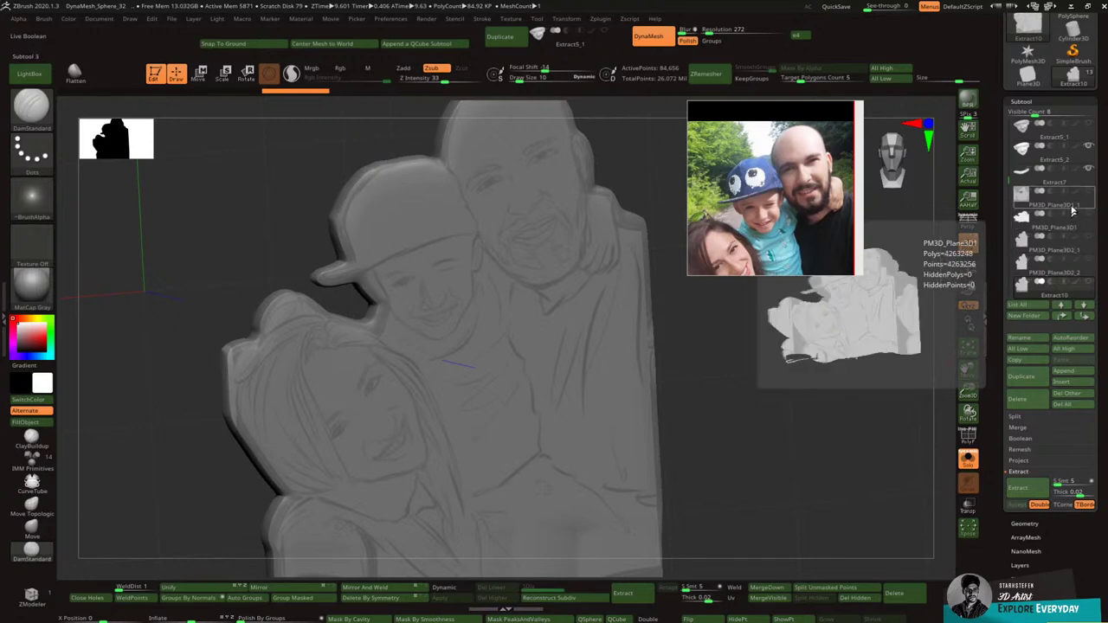
left_click(1062, 161)
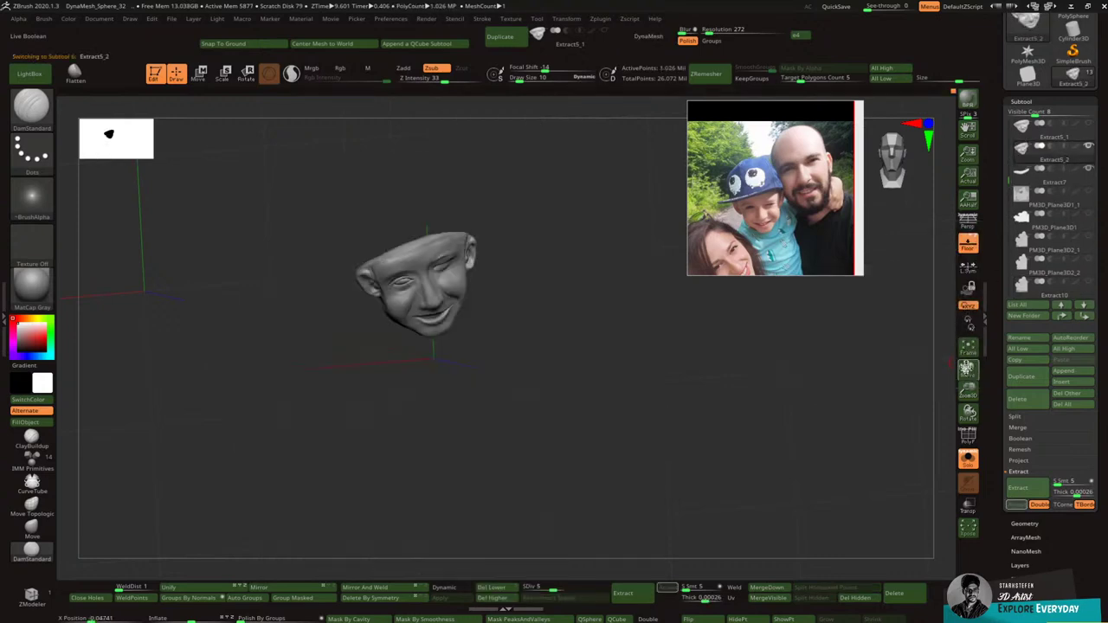
left_click_drag(1006, 176, 1008, 121)
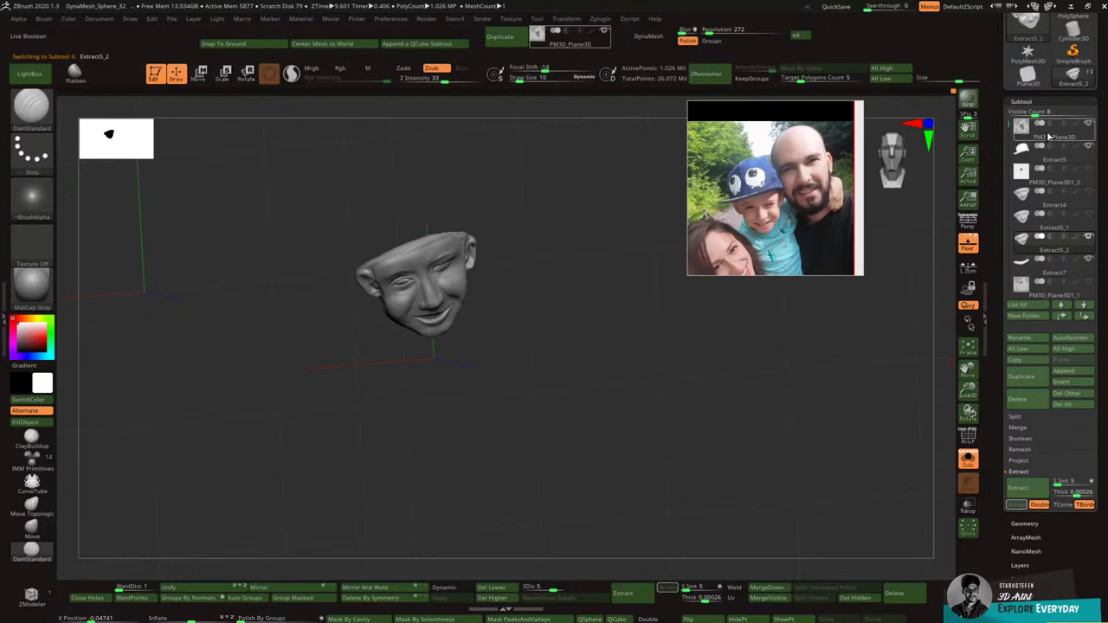
left_click(1052, 137)
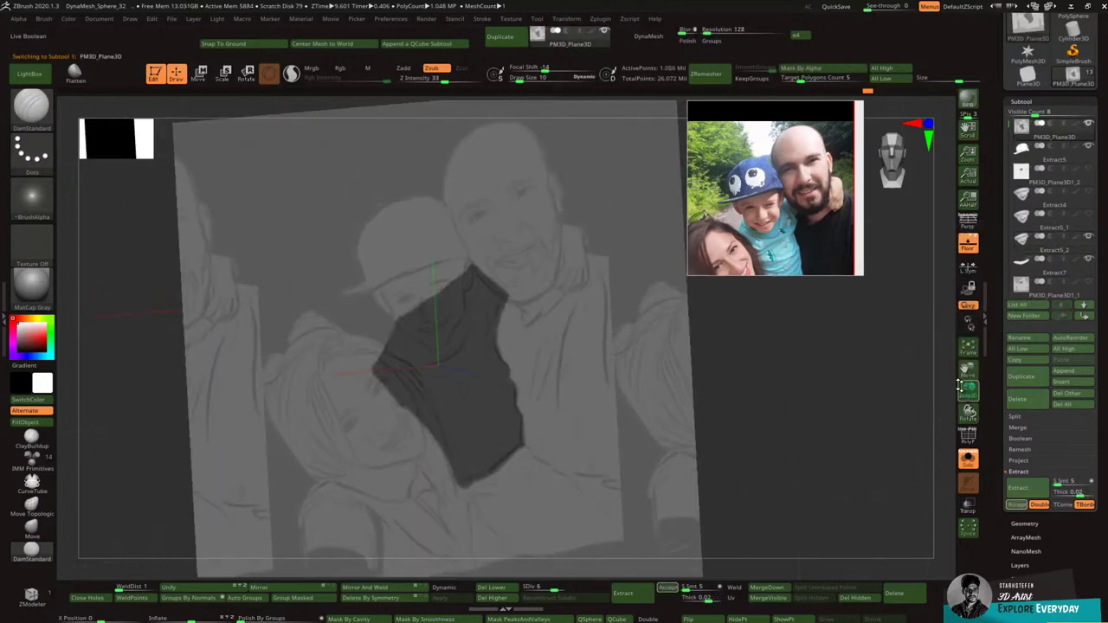
Step: Extract the masked shirt as a separate subtool with thickness 0.02 and DynaMesh it at resolution 512
left_click_drag(961, 388, 905, 387)
left_click_drag(866, 345, 897, 309)
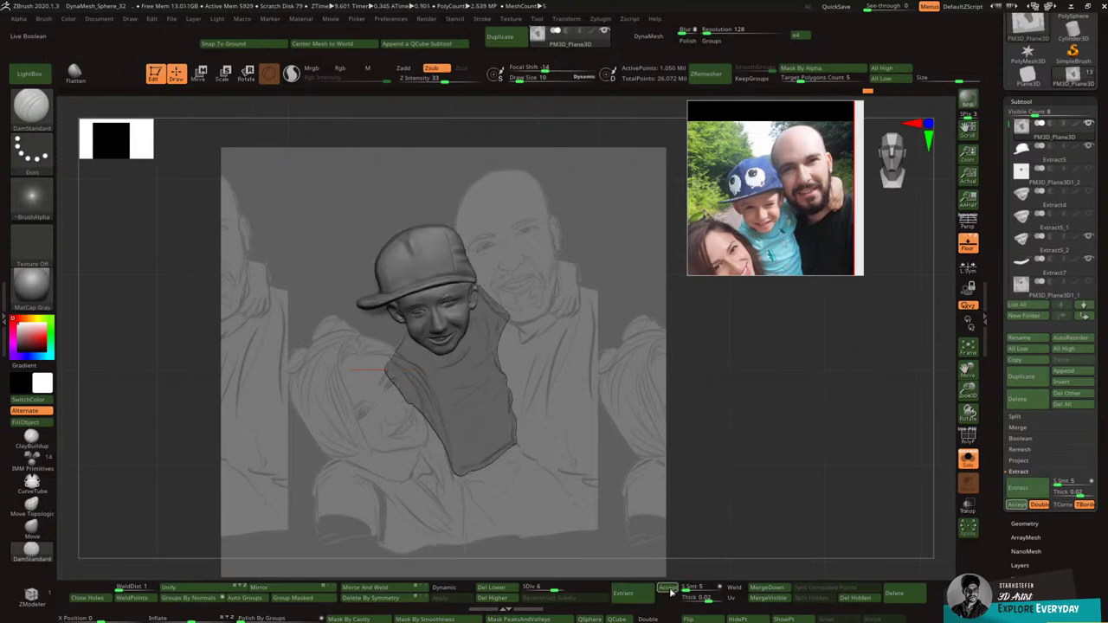
left_click(668, 589)
left_click_drag(702, 522, 715, 445)
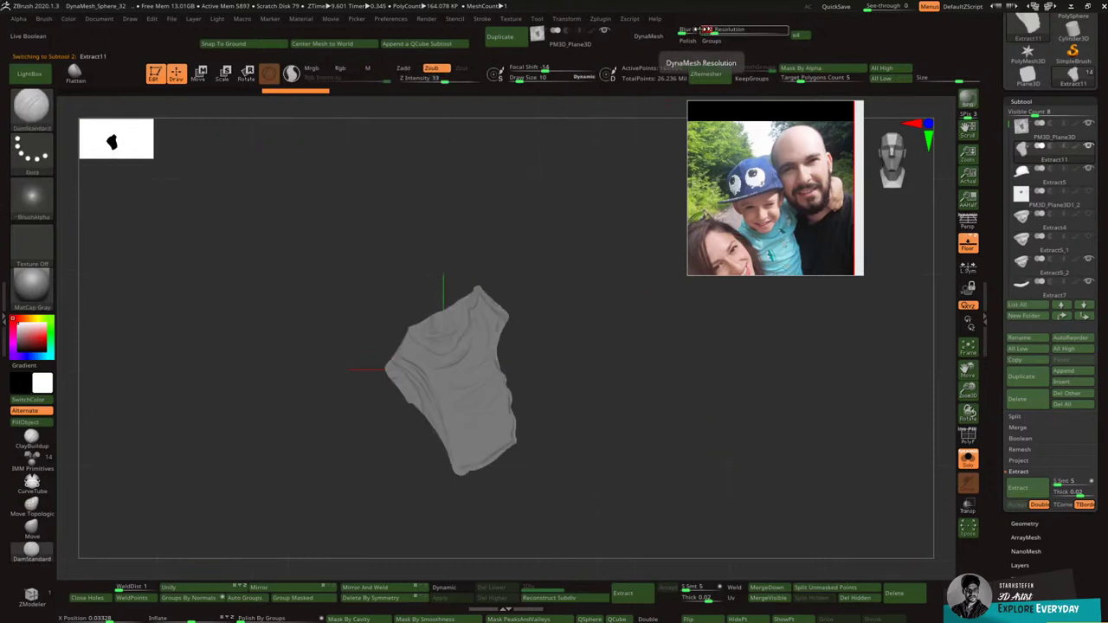
left_click(652, 35)
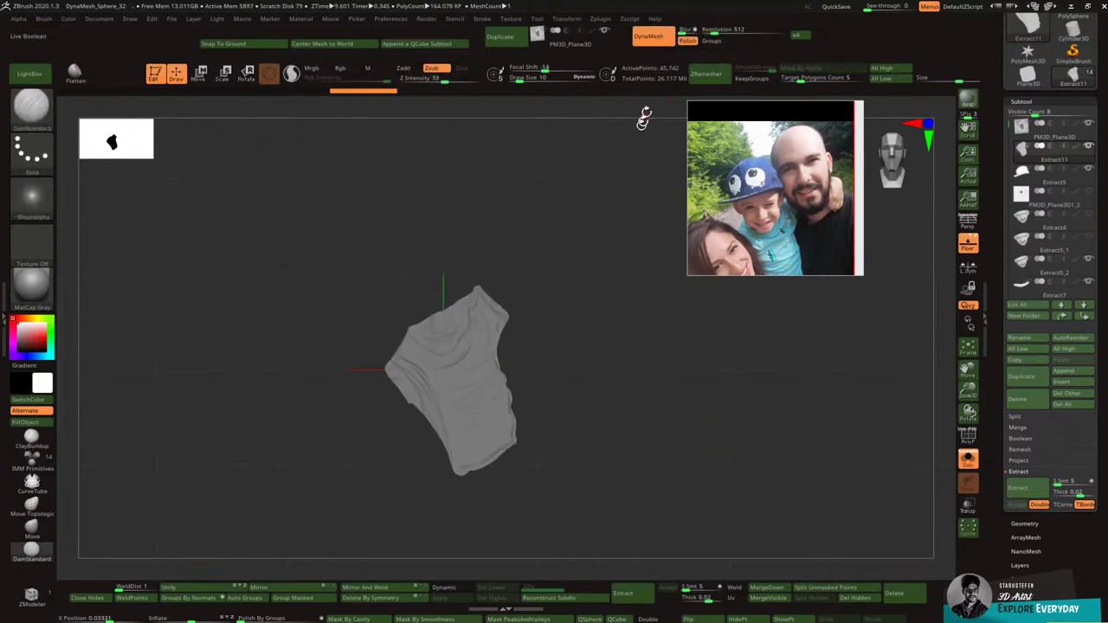
left_click_drag(974, 394, 974, 417)
left_click_drag(968, 371, 941, 356)
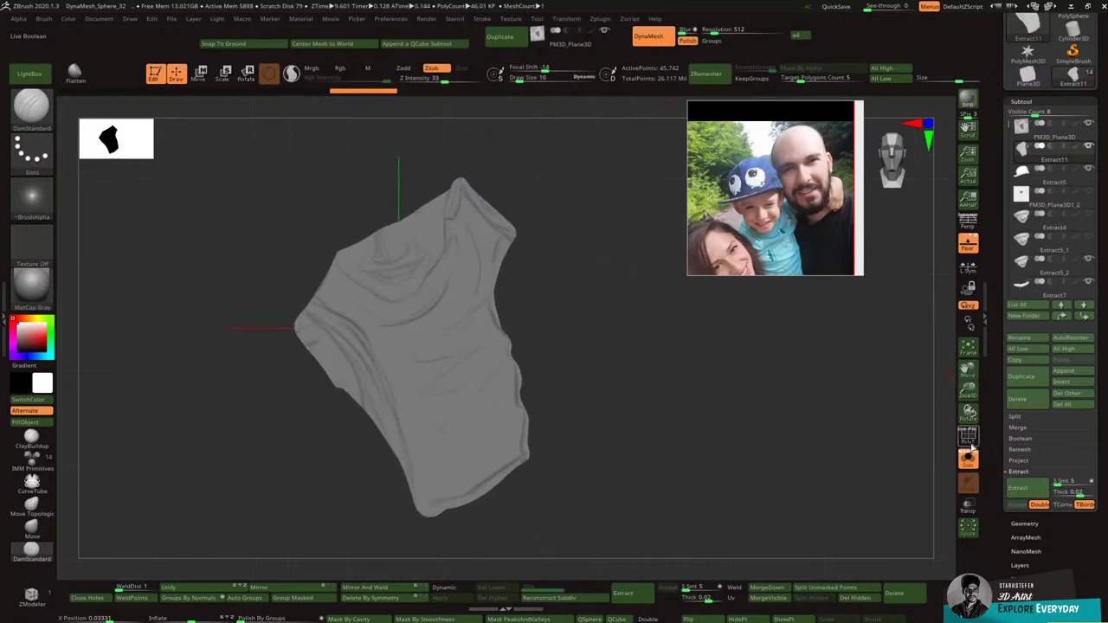
left_click(971, 441)
left_click(969, 439)
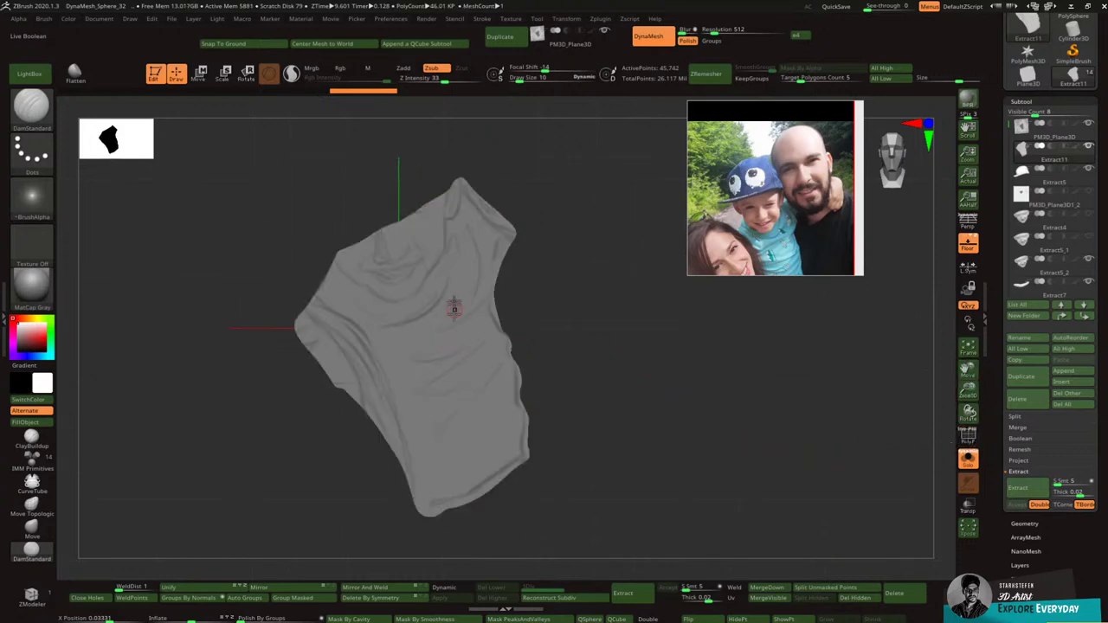
left_click_drag(531, 351, 573, 334)
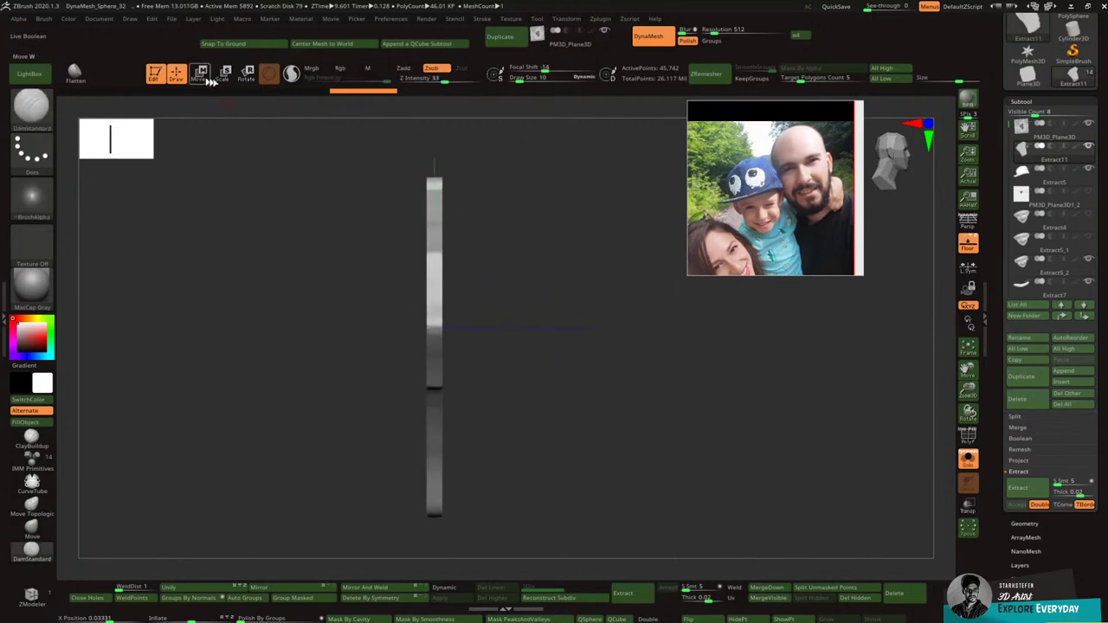
left_click(203, 75)
left_click(392, 240)
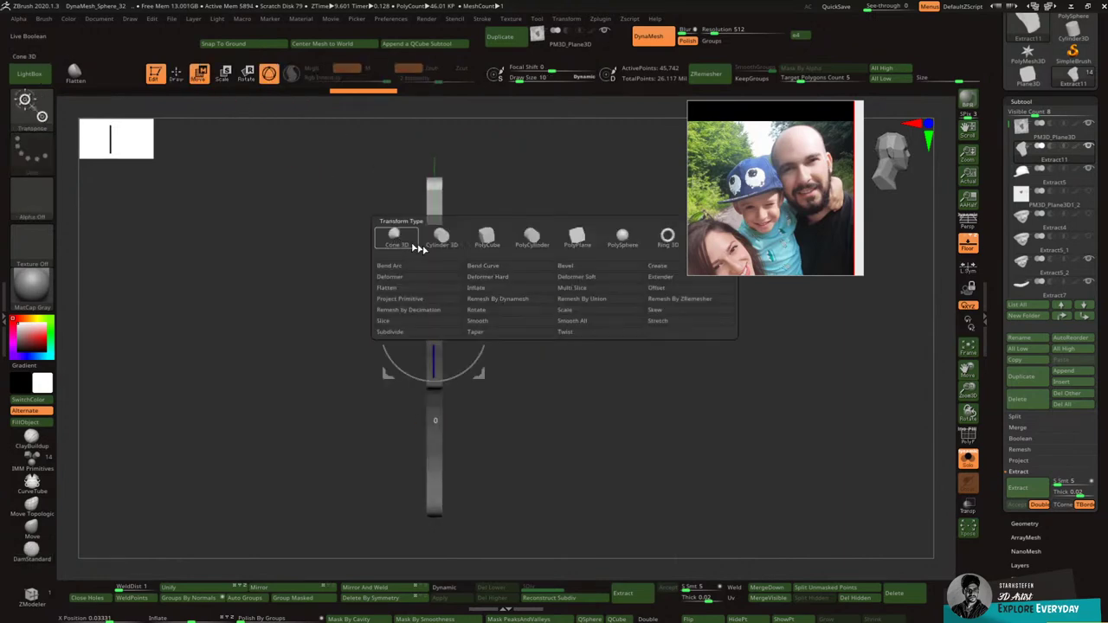
left_click(573, 288)
left_click_drag(584, 267, 502, 294)
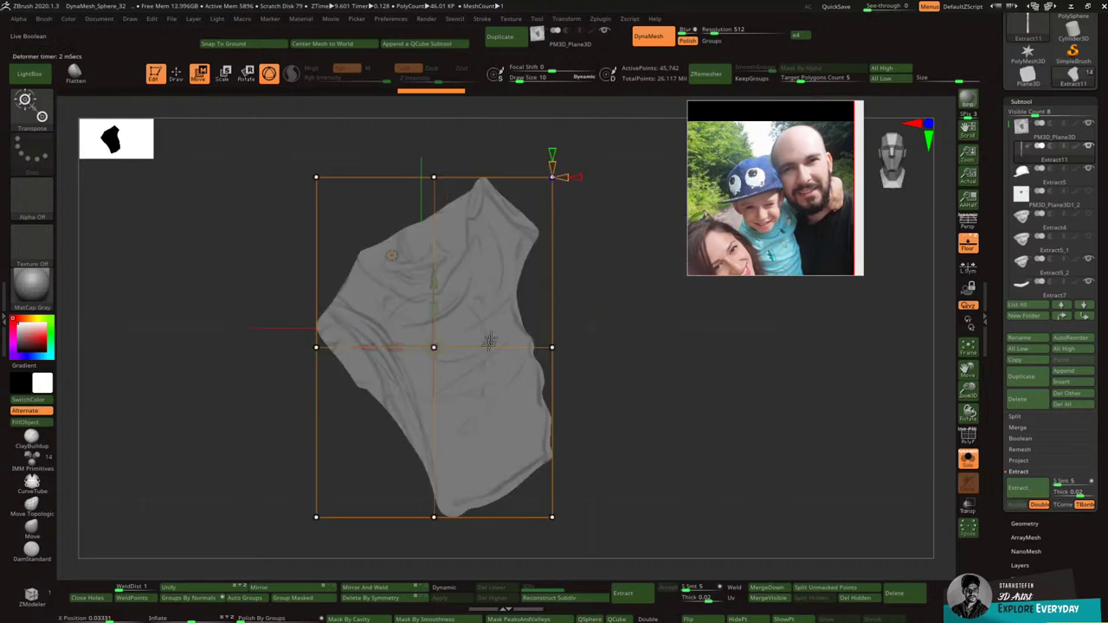
left_click(394, 256)
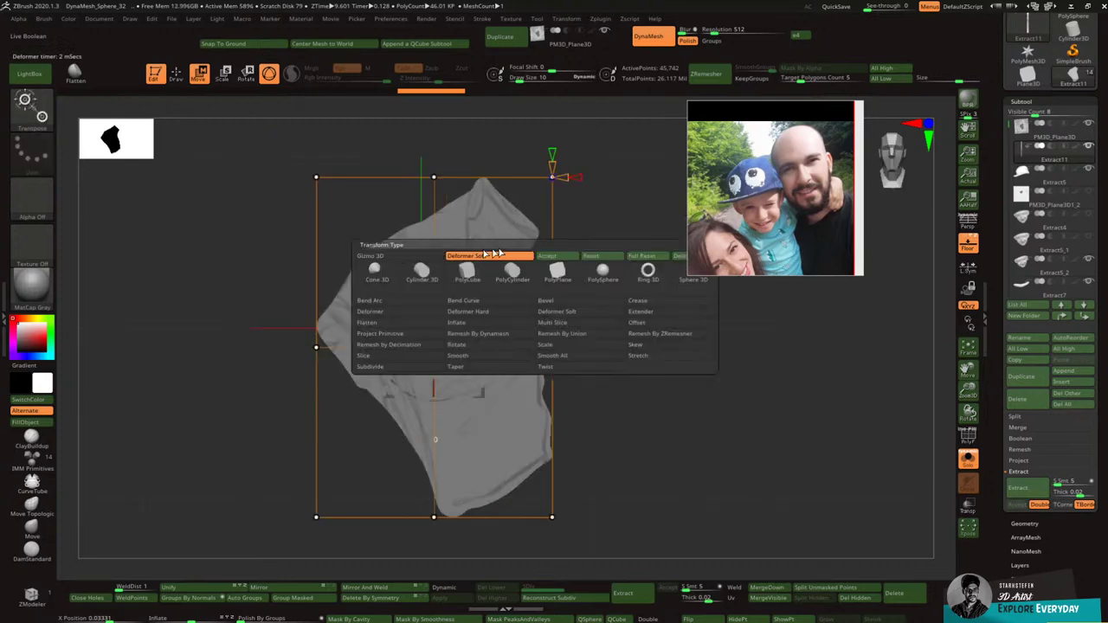
left_click(456, 303)
Step: Hide the floor grid and rotate the unlocked gizmo so its axes follow the slant of the shirt
left_click(463, 259)
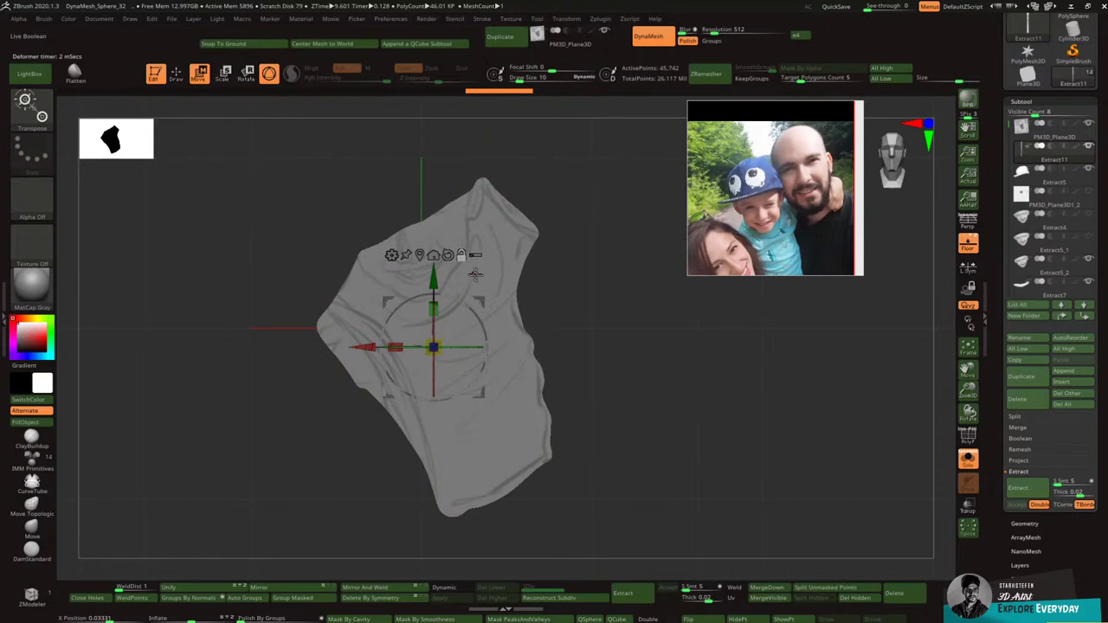
left_click(968, 246)
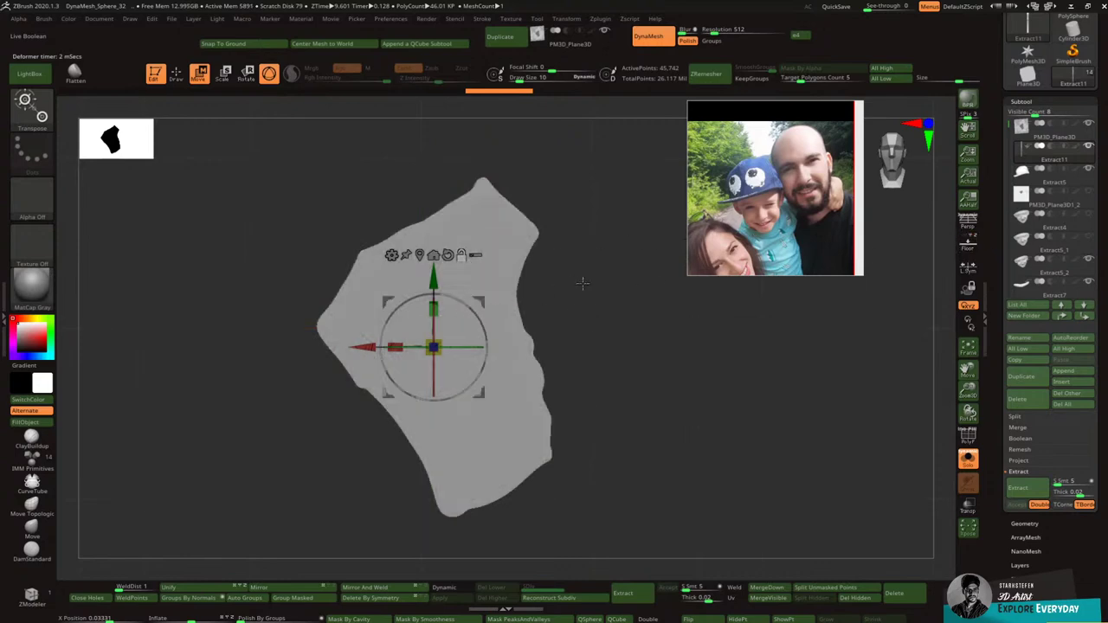
left_click_drag(477, 319, 518, 311)
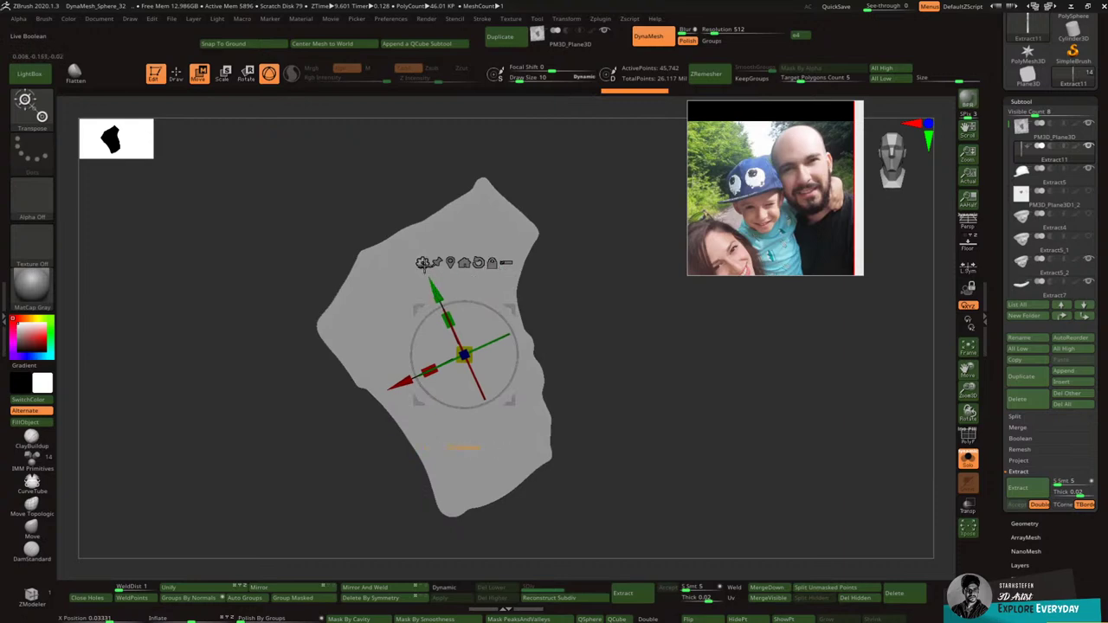
Step: Apply Deformer Soft to the shirt and subdivide its cage to four control points along both width and length
left_click(422, 263)
left_click(603, 307)
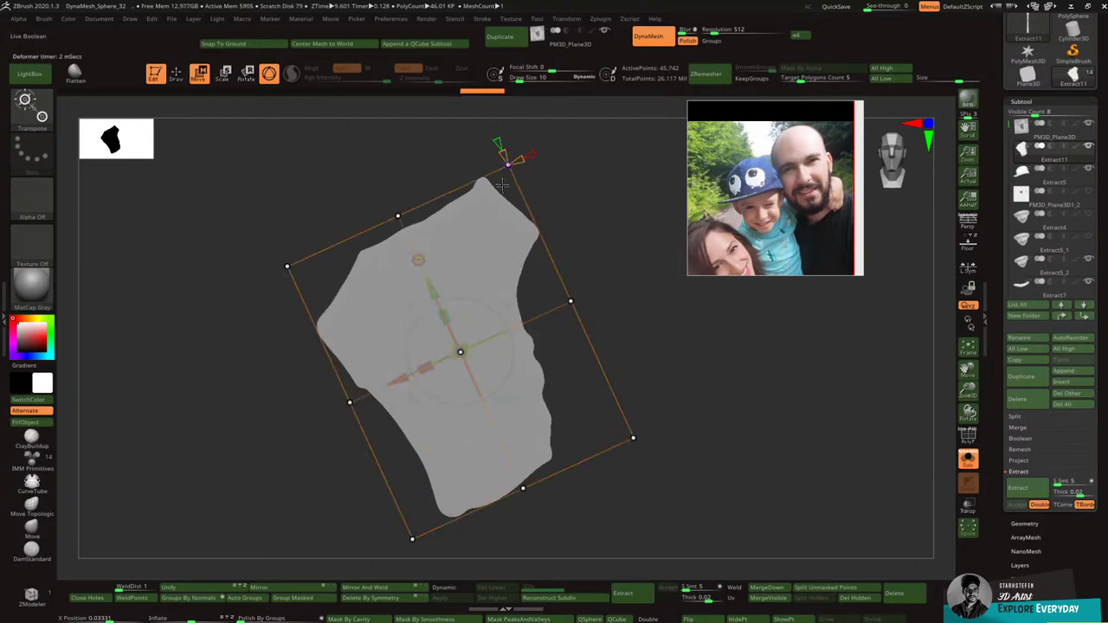
left_click_drag(517, 162, 526, 158)
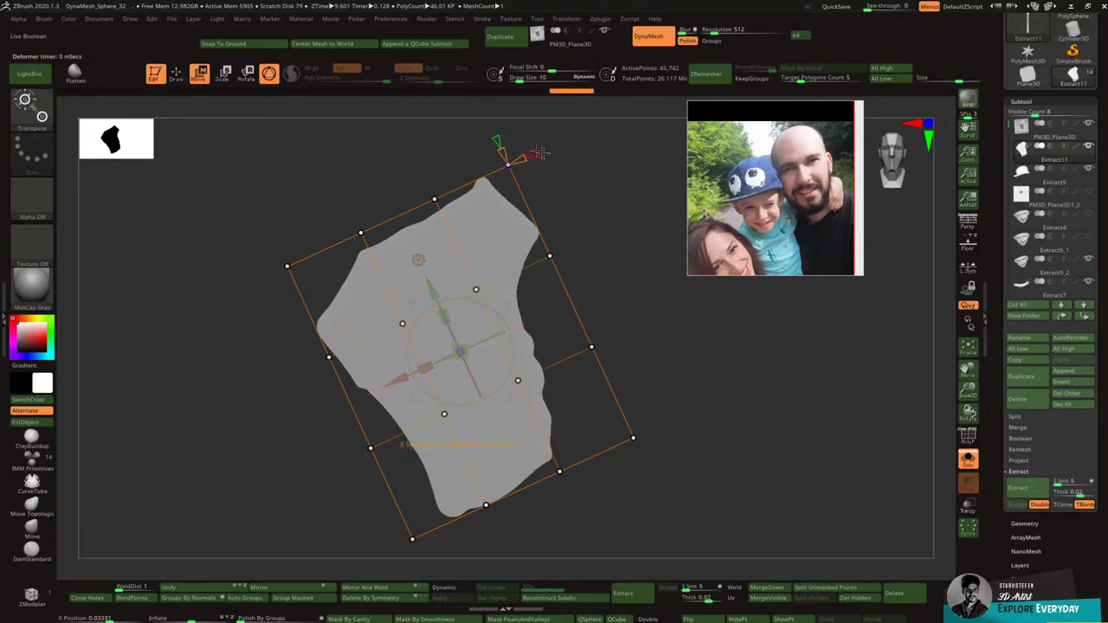
Step: Try to select the deformer cage's inner control points one at a time
left_click(476, 290, "ctrl")
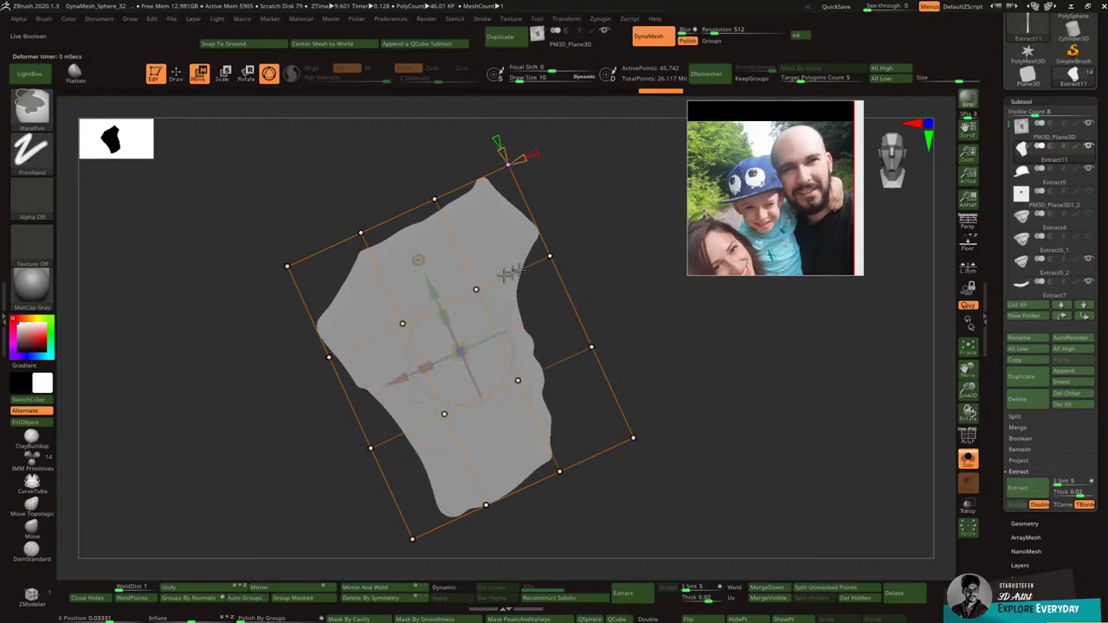
left_click_drag(549, 259, 595, 265)
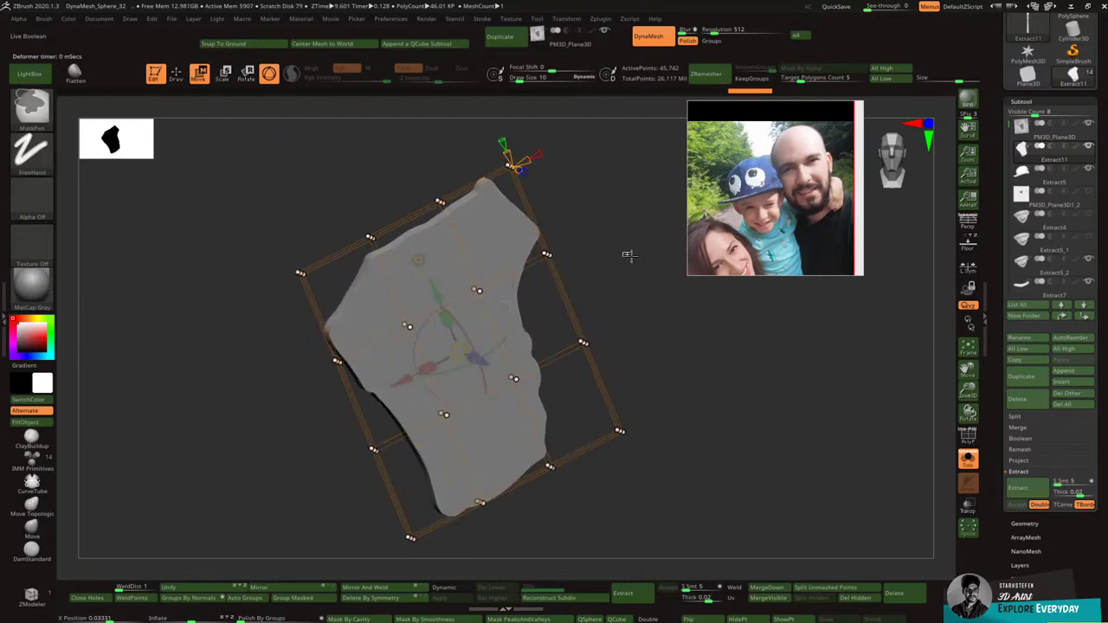
left_click(482, 292)
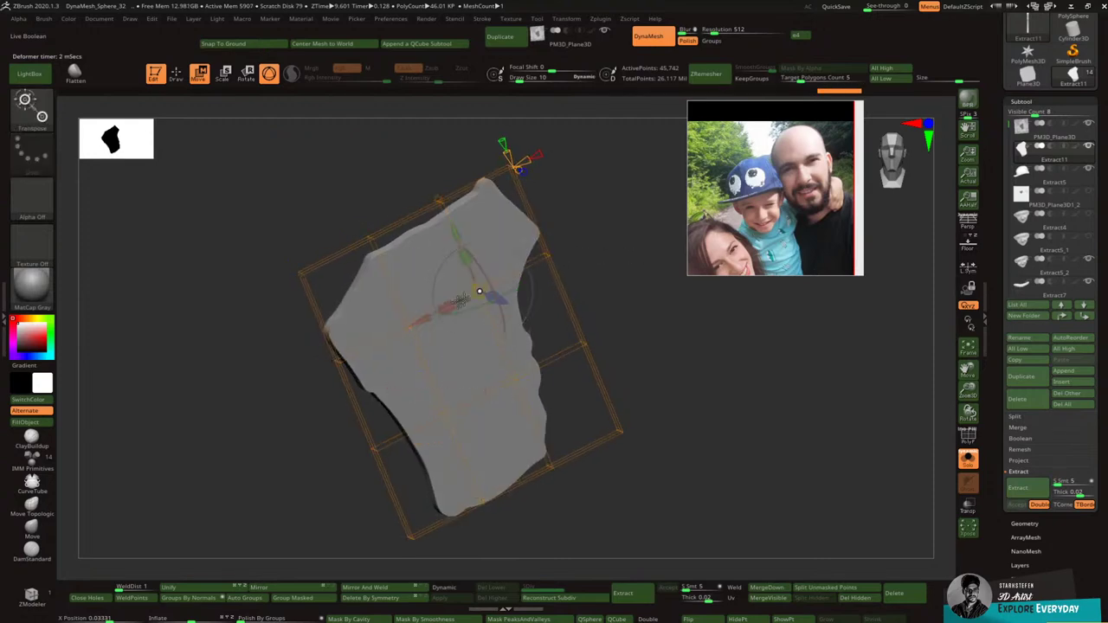
left_click(413, 330, "ctrl")
left_click_drag(644, 257, 632, 269)
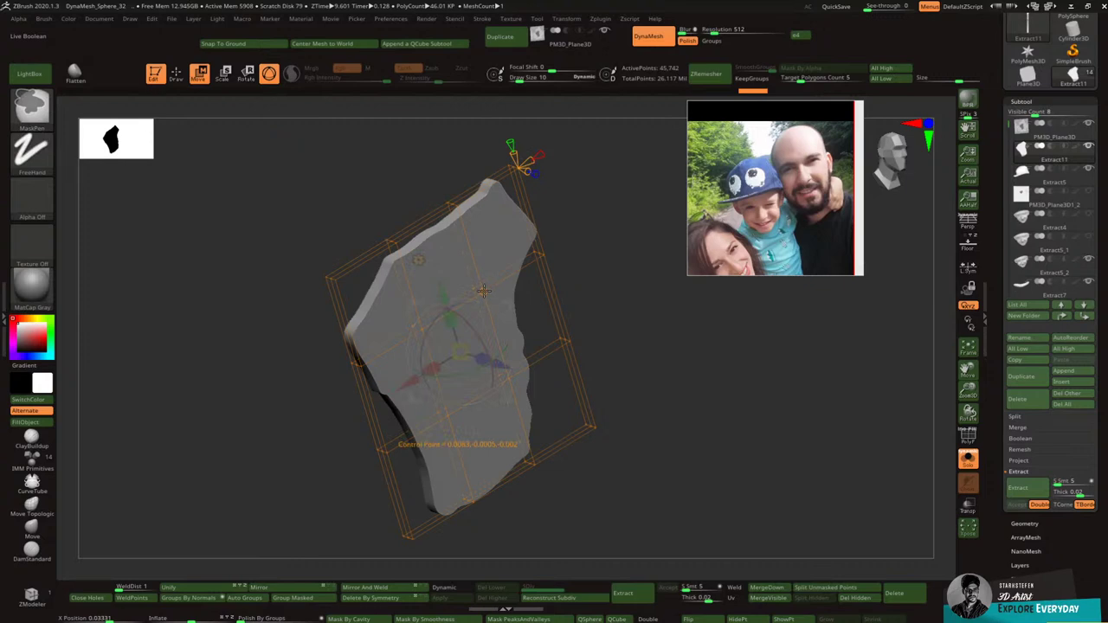
left_click_drag(562, 275, 546, 292)
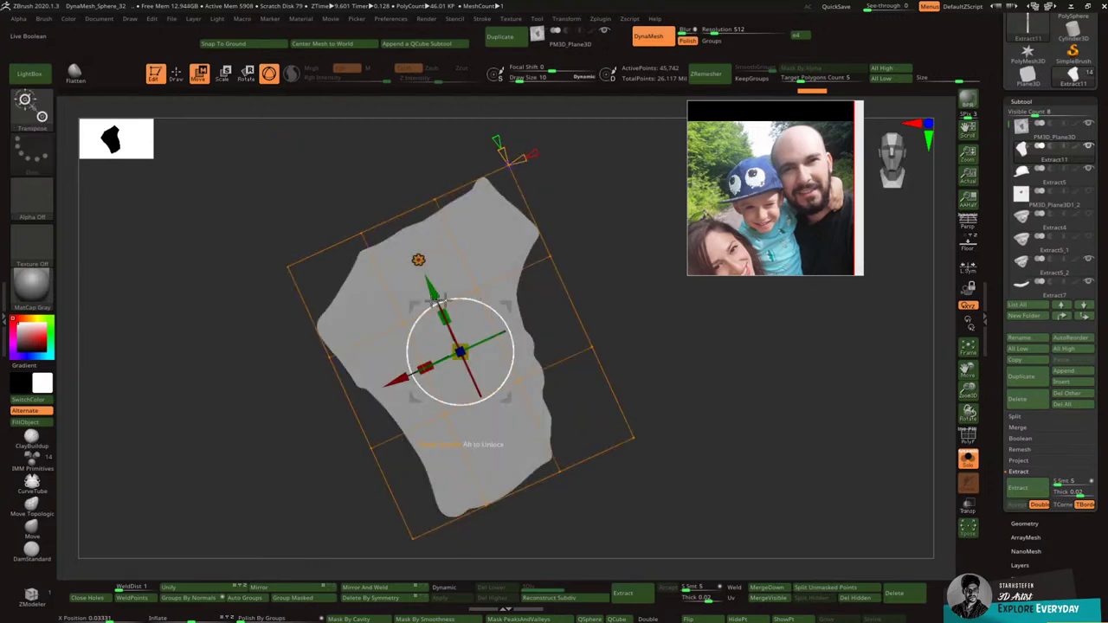
Step: Select the cage's four inner control points, spread them in depth to bulge the shirt's middle, and accept the deformation
left_click_drag(326, 279, 528, 334, "ctrl")
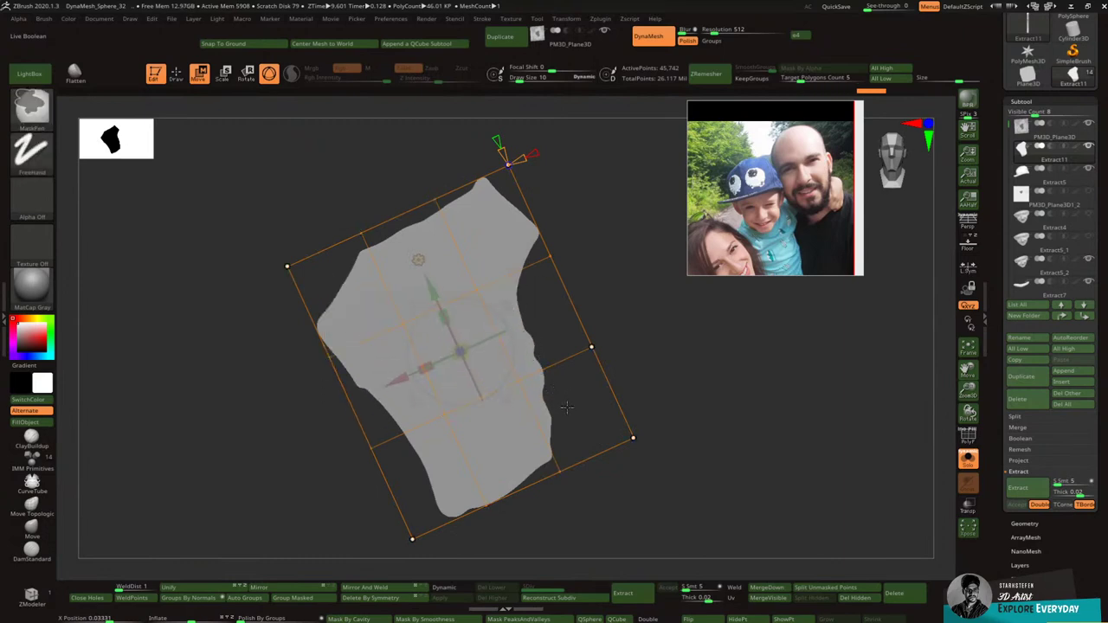
left_click_drag(568, 408, 388, 313, "ctrl")
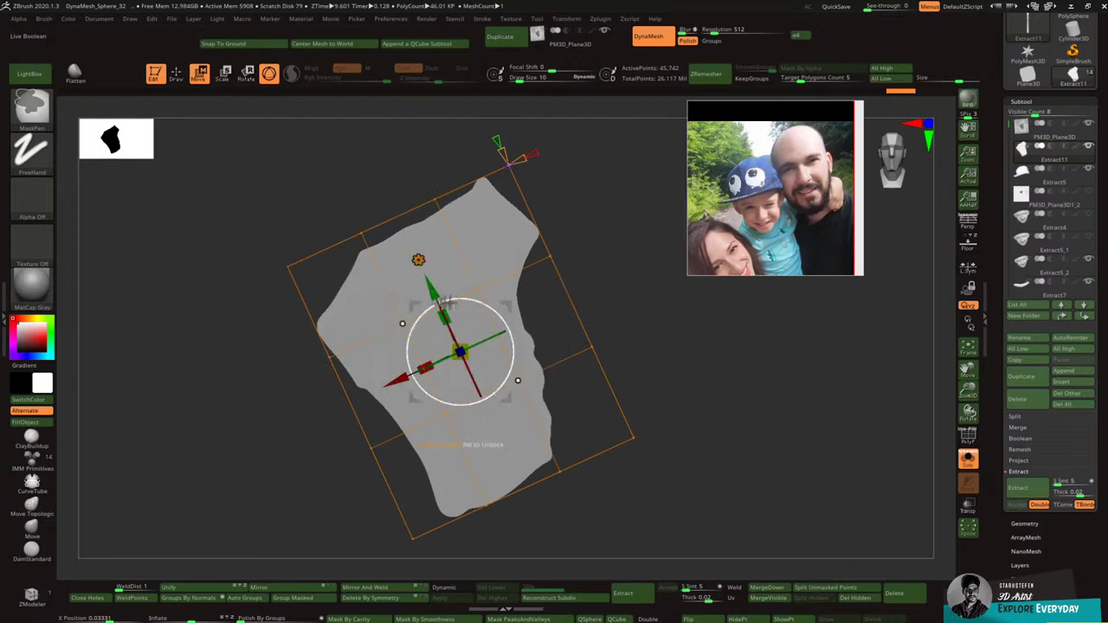
left_click_drag(533, 301, 447, 279, "ctrl")
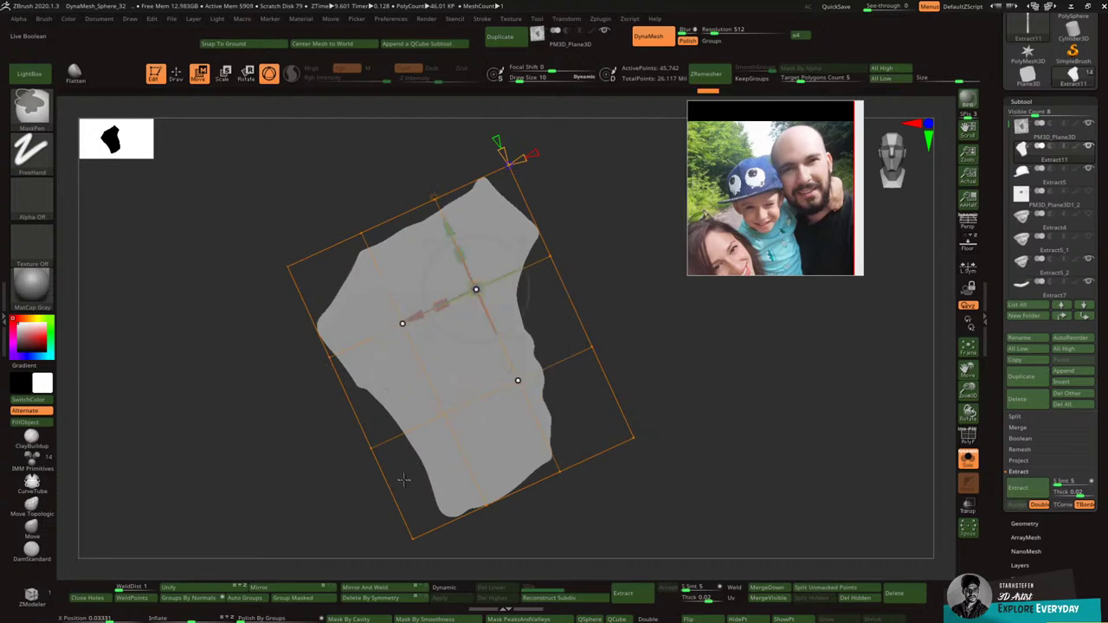
left_click_drag(404, 480, 465, 378, "ctrl+alt")
left_click_drag(586, 339, 705, 301)
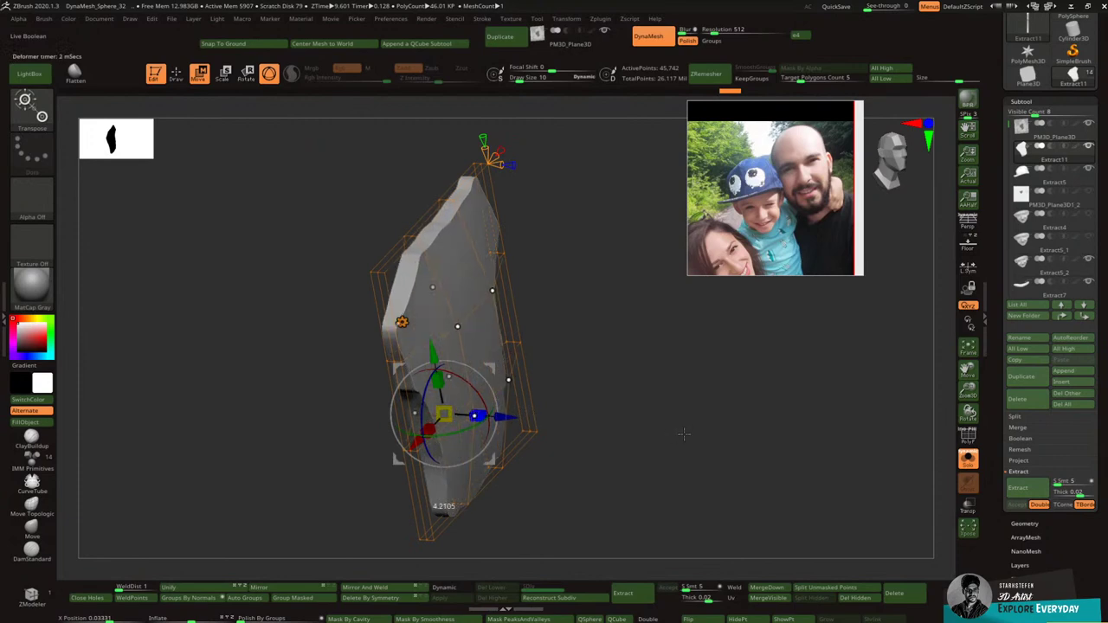
left_click_drag(684, 434, 456, 327, "shift")
left_click(403, 321)
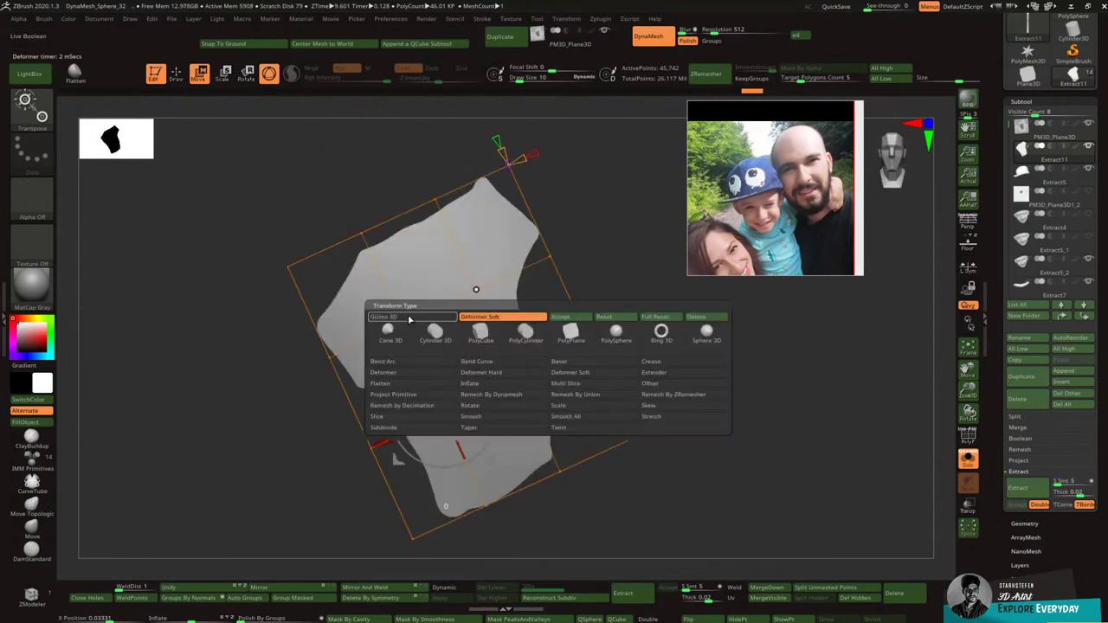
left_click(561, 316)
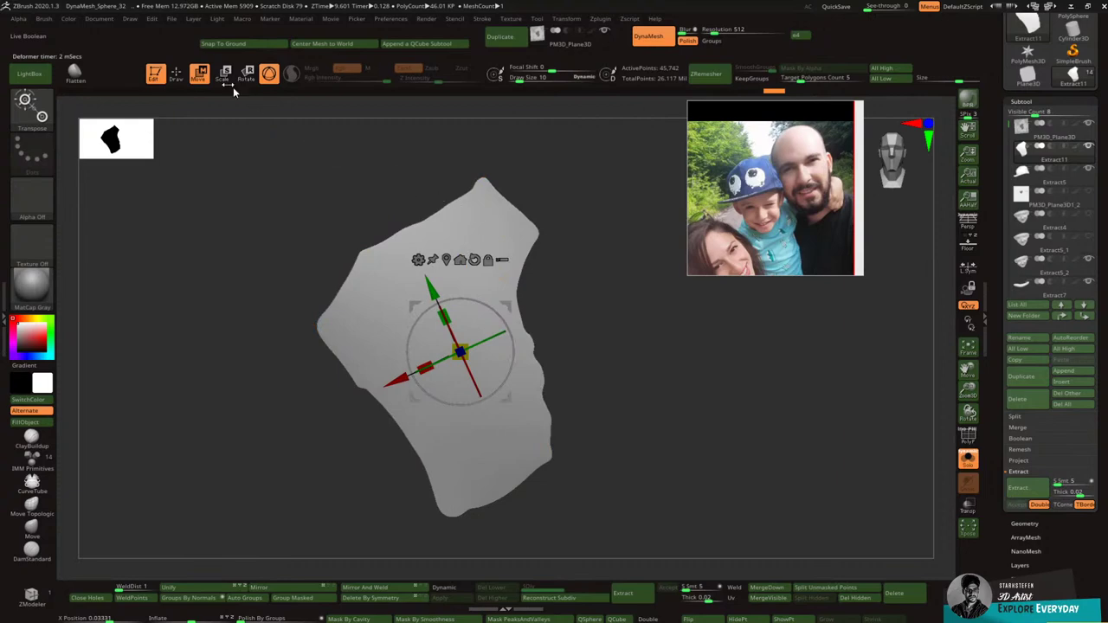
Step: Show all the subtools again and flatten the back of the bulged shirt along the depth axis in side view
key("q")
left_click(966, 459)
left_click_drag(841, 468, 804, 398, "shift")
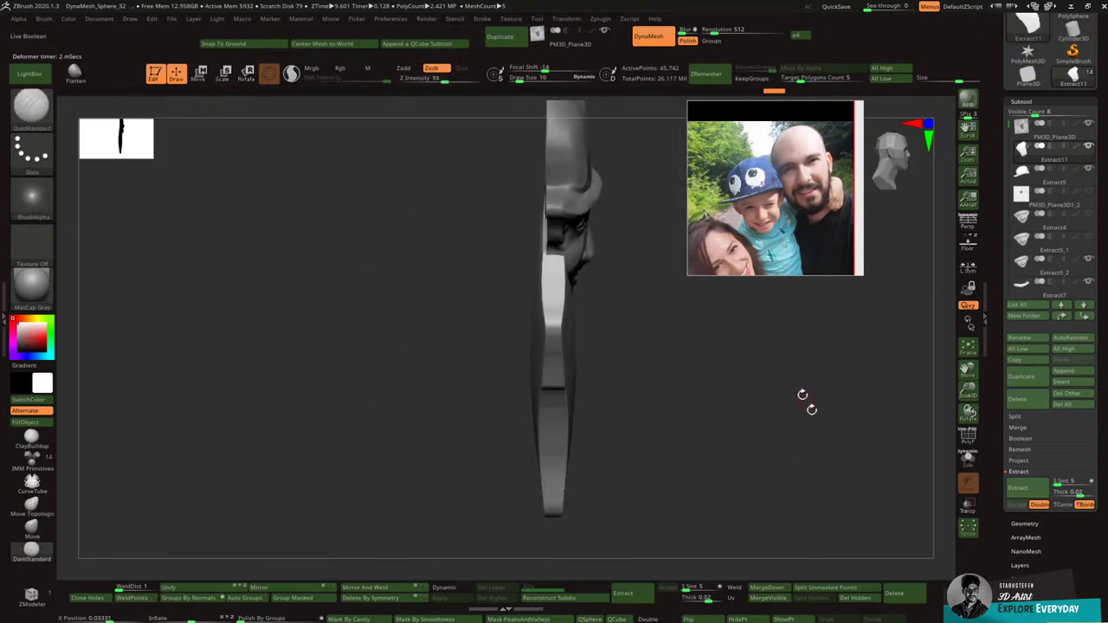
left_click(199, 73)
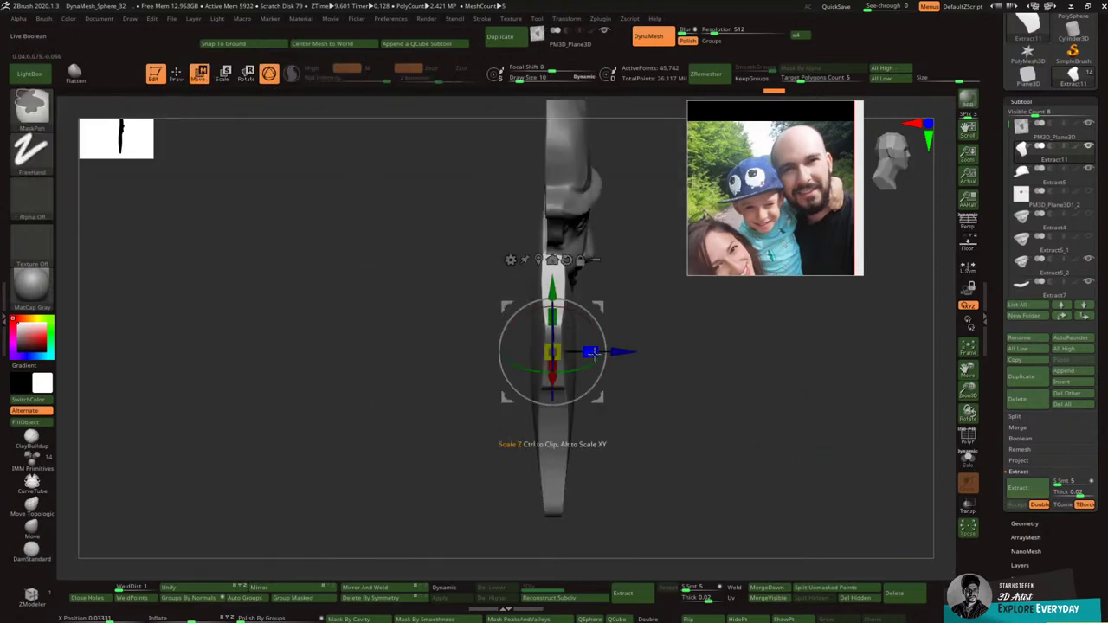
left_click_drag(624, 352, 840, 322)
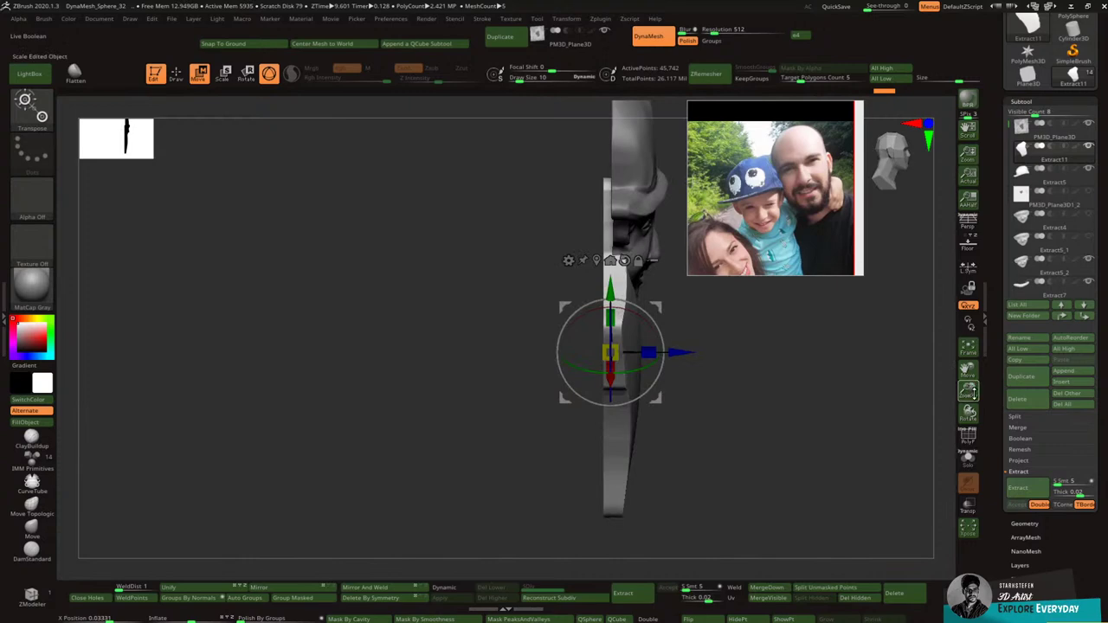
left_click_drag(974, 394, 973, 376)
left_click_drag(970, 371, 854, 341)
left_click(177, 76)
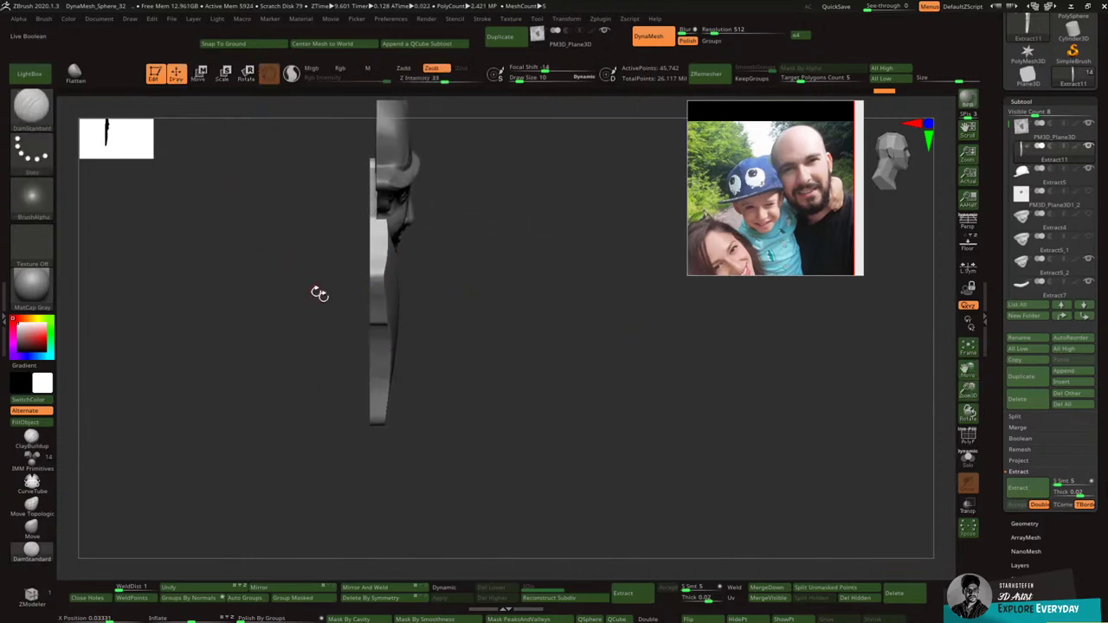
key("b")
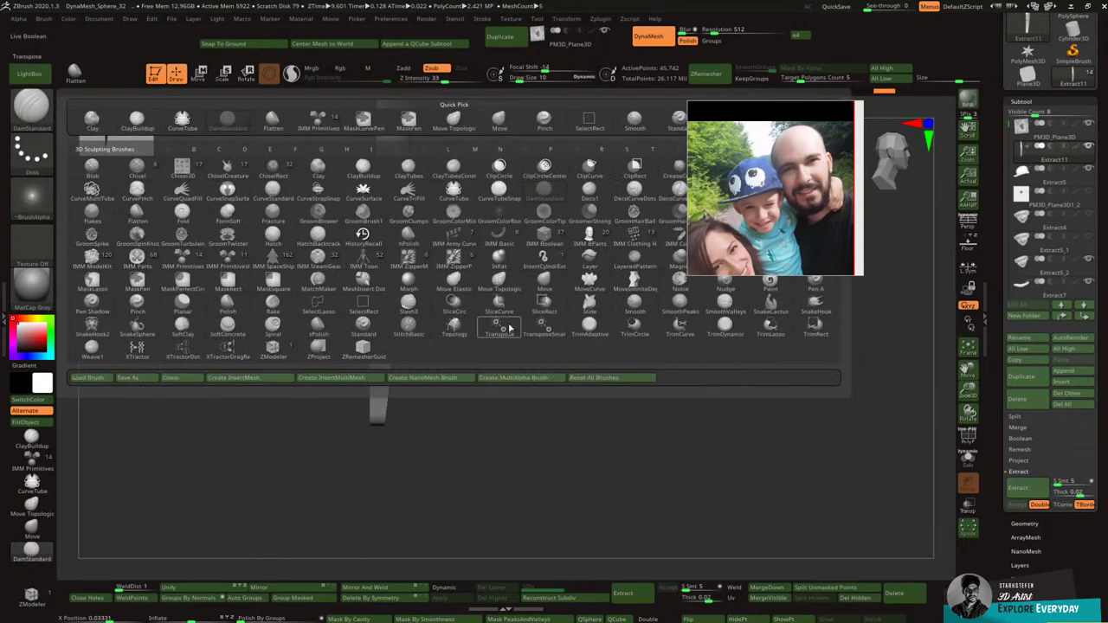
left_click(505, 327)
left_click_drag(460, 361, 446, 378)
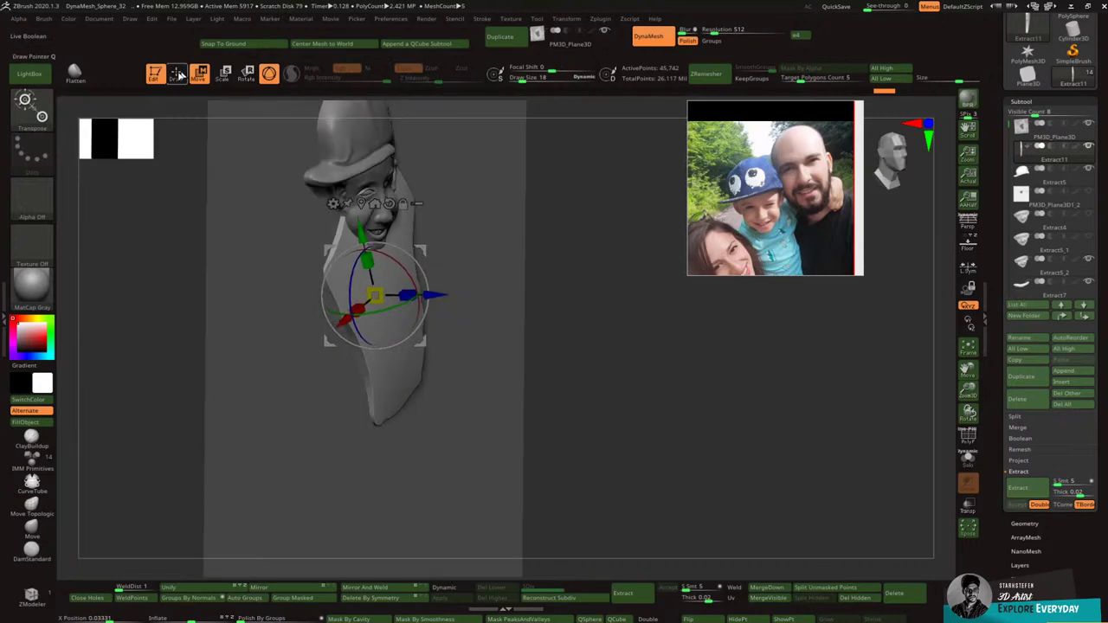
left_click(178, 74)
Step: Reshape the lower shirt and the area below the boy's chin with the Move brush at draw size 138
key("b")
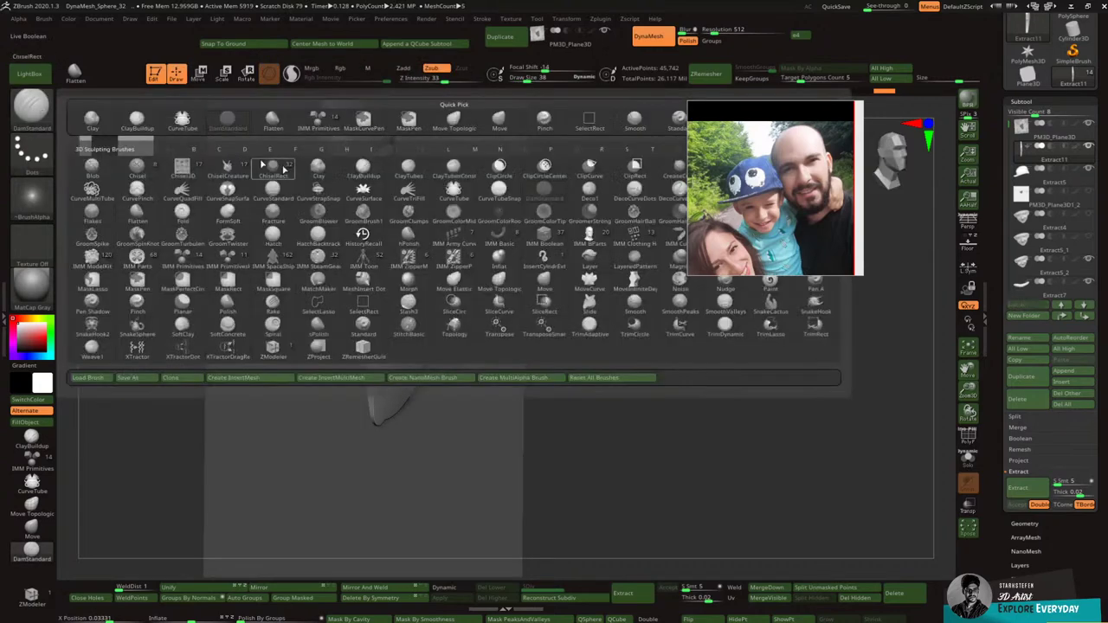
left_click(502, 120)
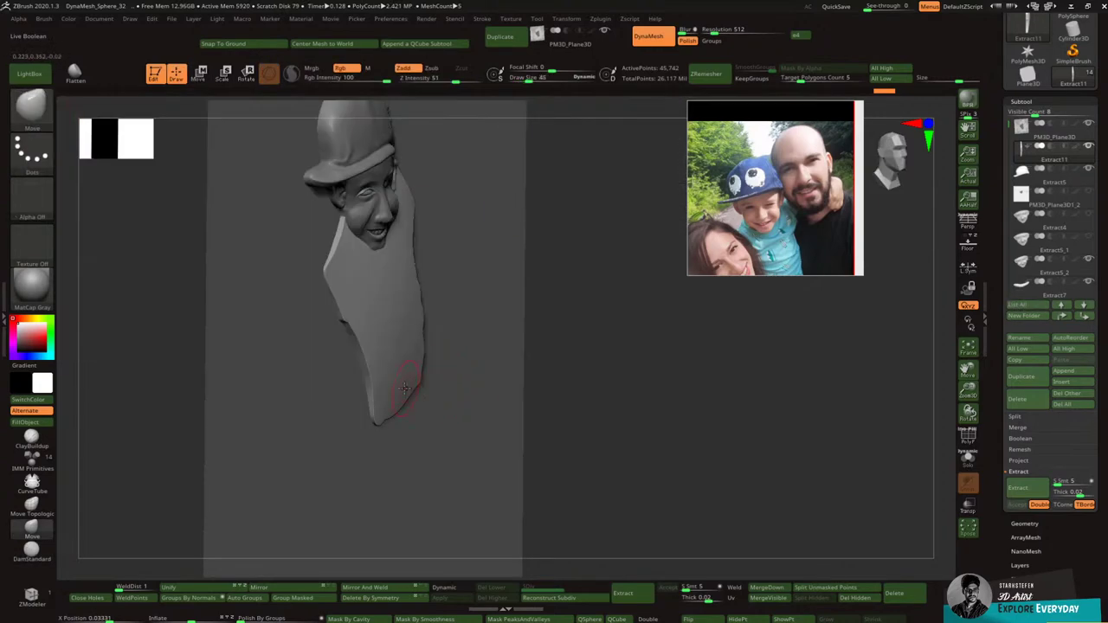
mouse_move(485, 370)
left_mouse_down()
mouse_move(594, 356)
mouse_move(572, 354)
left_mouse_up()
key("bracketright")
mouse_move(447, 400)
left_mouse_down()
mouse_move(414, 401)
mouse_move(405, 354)
left_mouse_up()
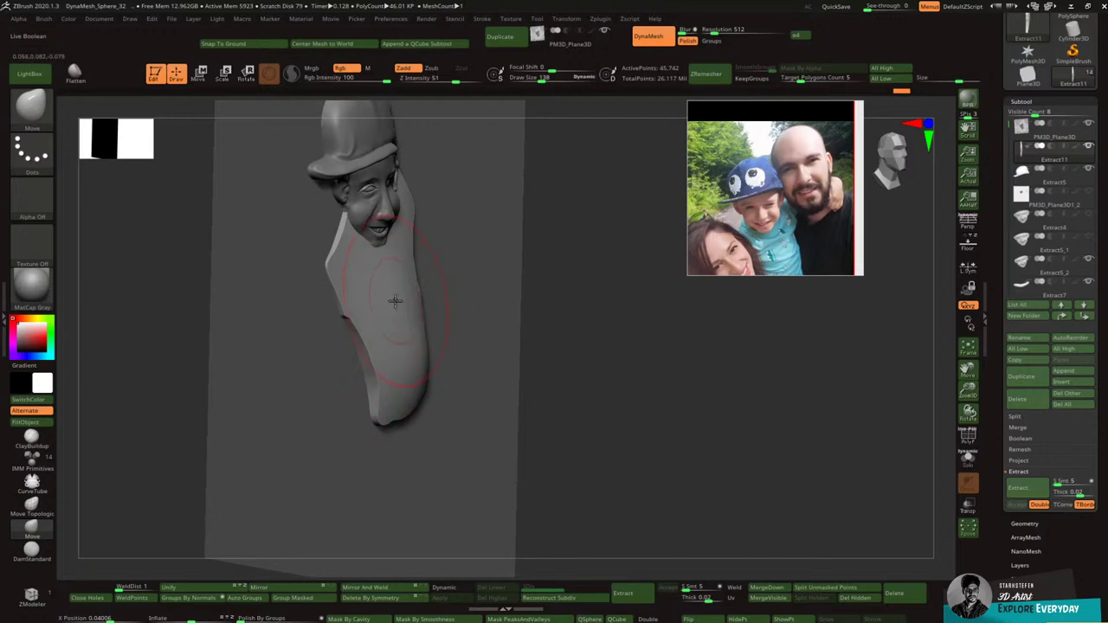
left_click_drag(598, 288, 564, 257)
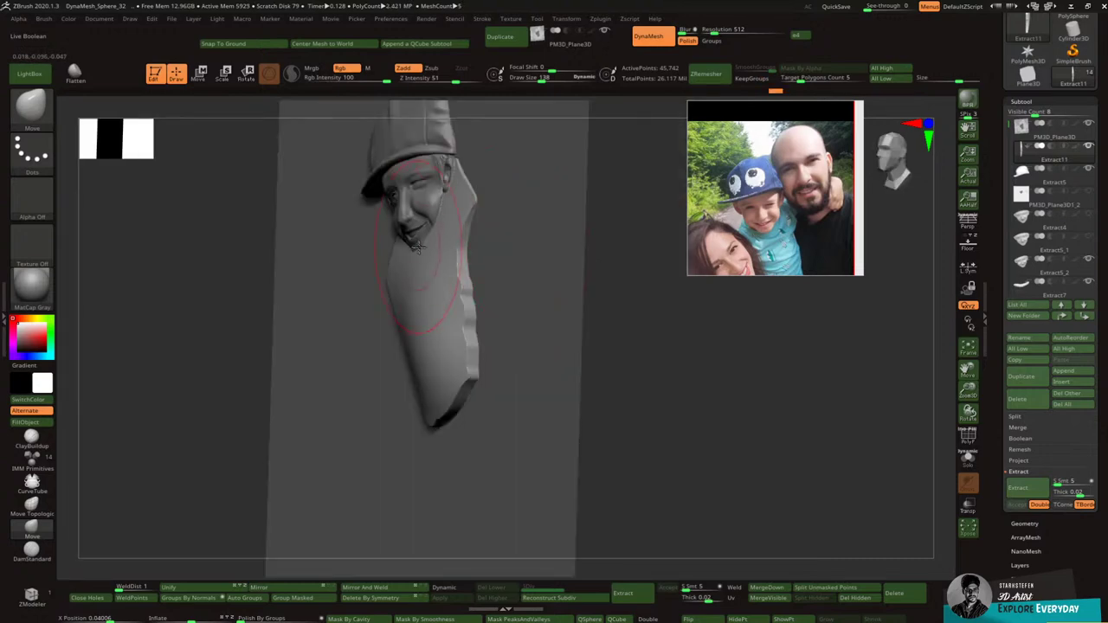
mouse_move(416, 261)
left_mouse_down()
mouse_move(439, 242)
mouse_move(408, 258)
left_mouse_up()
mouse_move(381, 256)
right_mouse_down()
mouse_move(394, 260)
mouse_move(383, 285)
right_mouse_up()
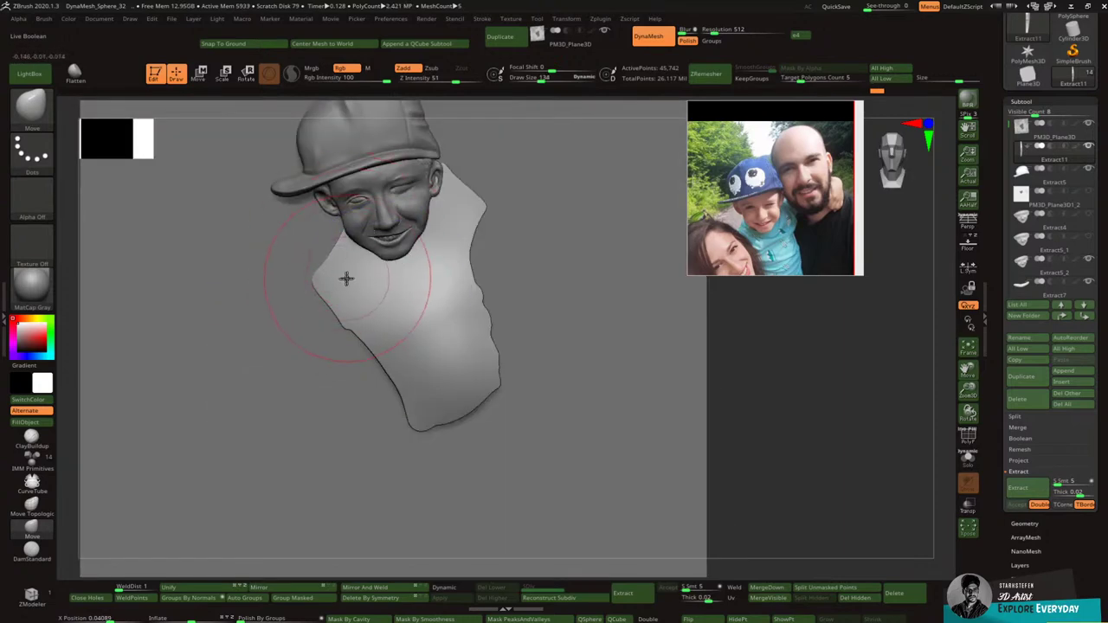
Step: Smooth the shirt's shoulder edge and the opposite side down to the lower corner at draw size 58
key("shift")
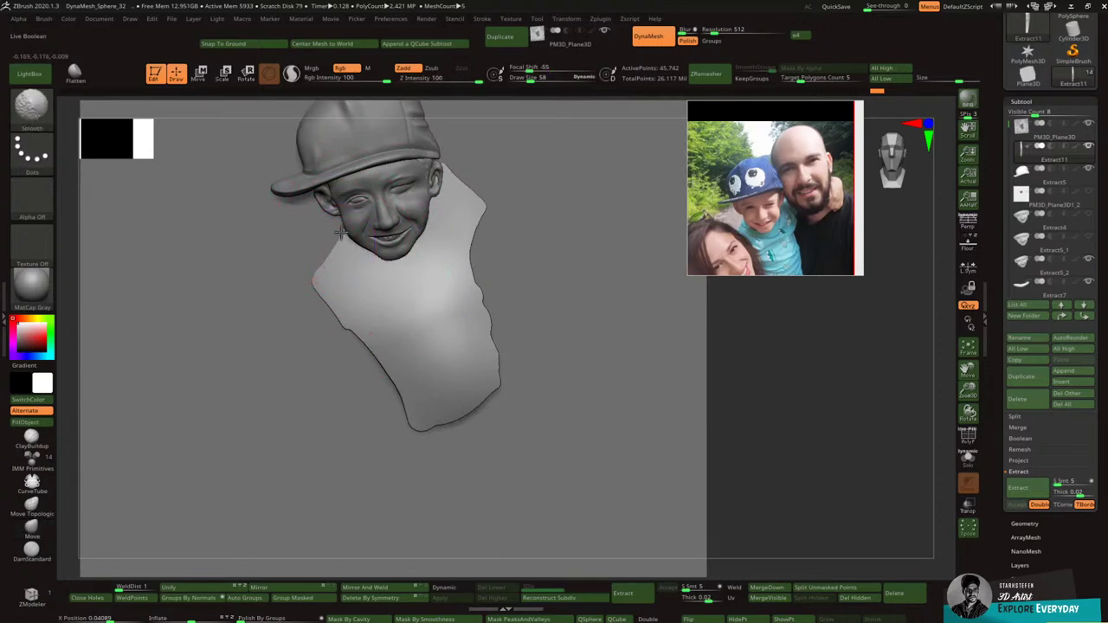
mouse_move(347, 264)
left_mouse_down("shift")
mouse_move(383, 329)
mouse_move(477, 252)
mouse_move(479, 272)
left_mouse_up("shift")
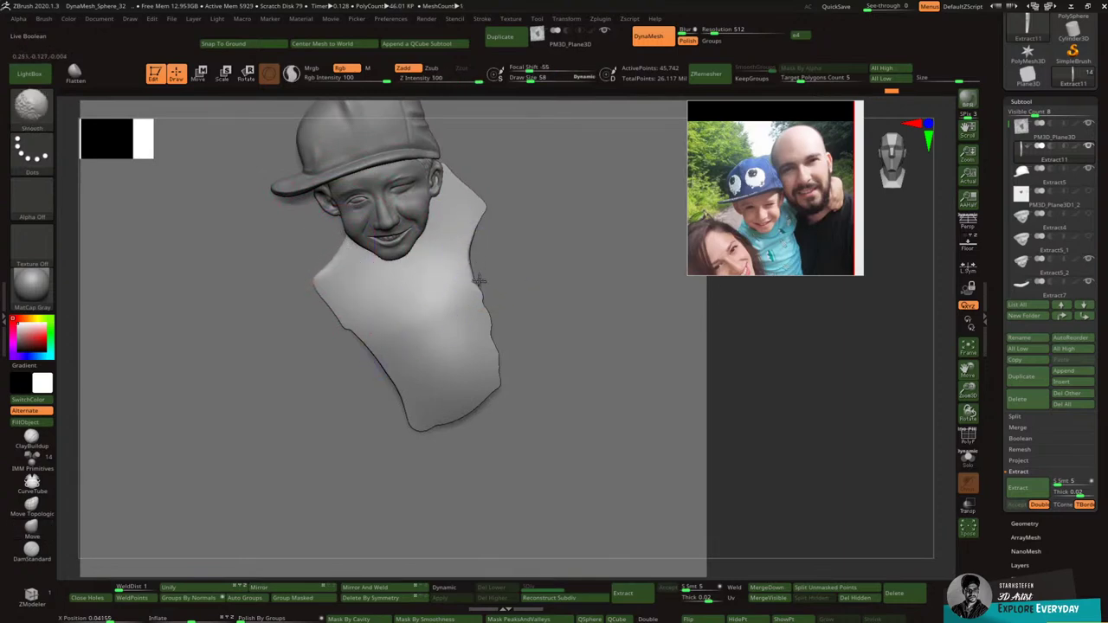
left_click_drag(490, 377, 494, 393, "shift")
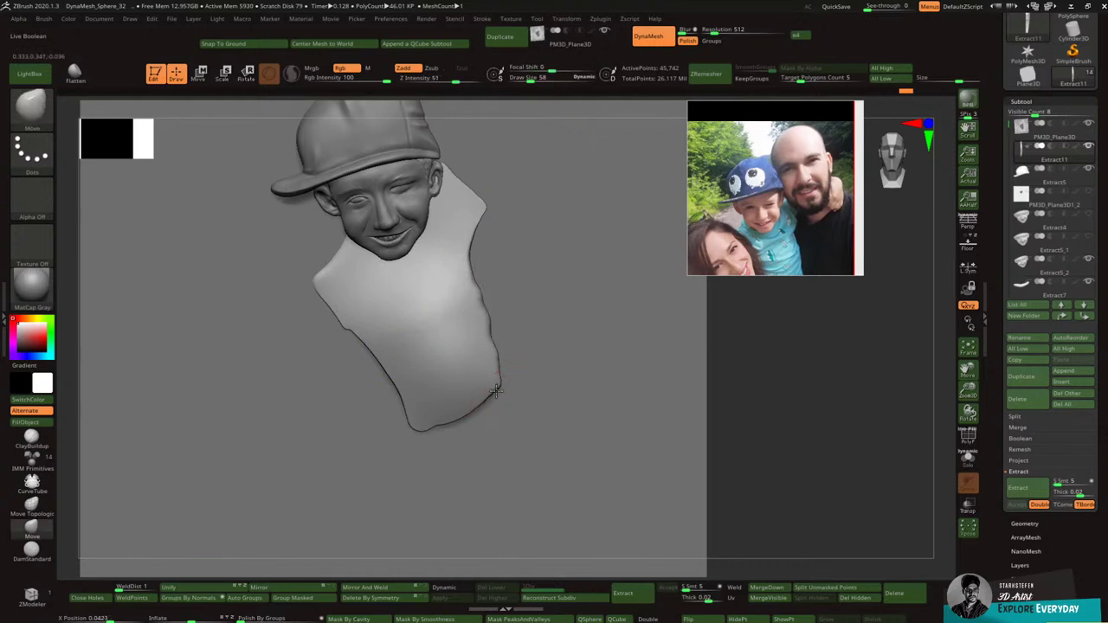
Step: Compare the shirt's outline with the family sketch, hide the sketch again, and choose the ClayBuildup brush
right_click_drag(465, 277, 537, 260)
left_click(969, 246)
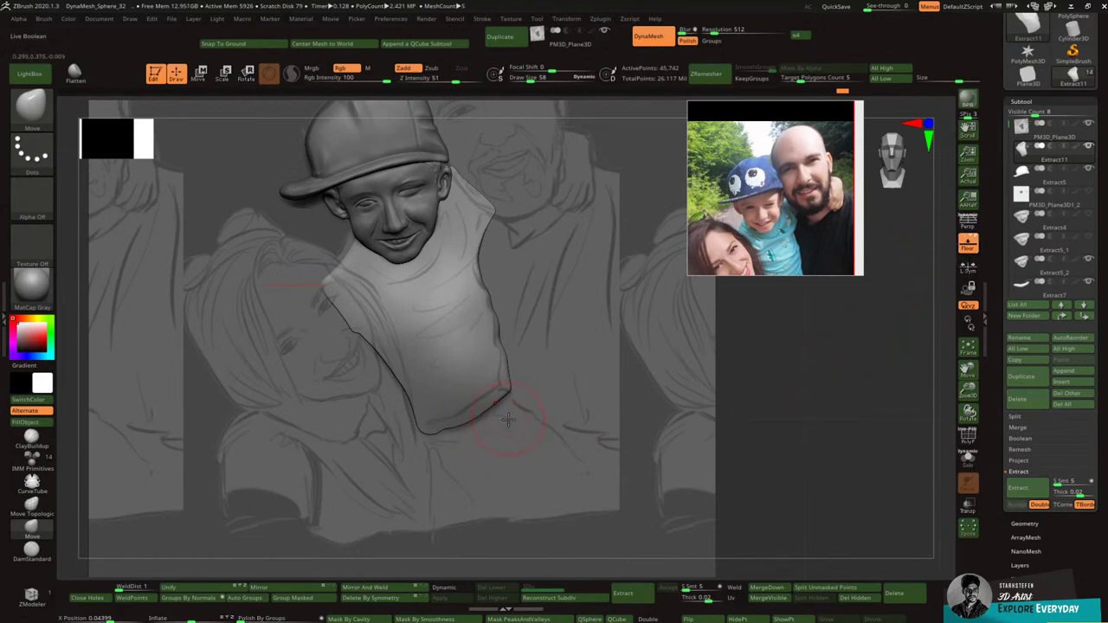
left_click(969, 246)
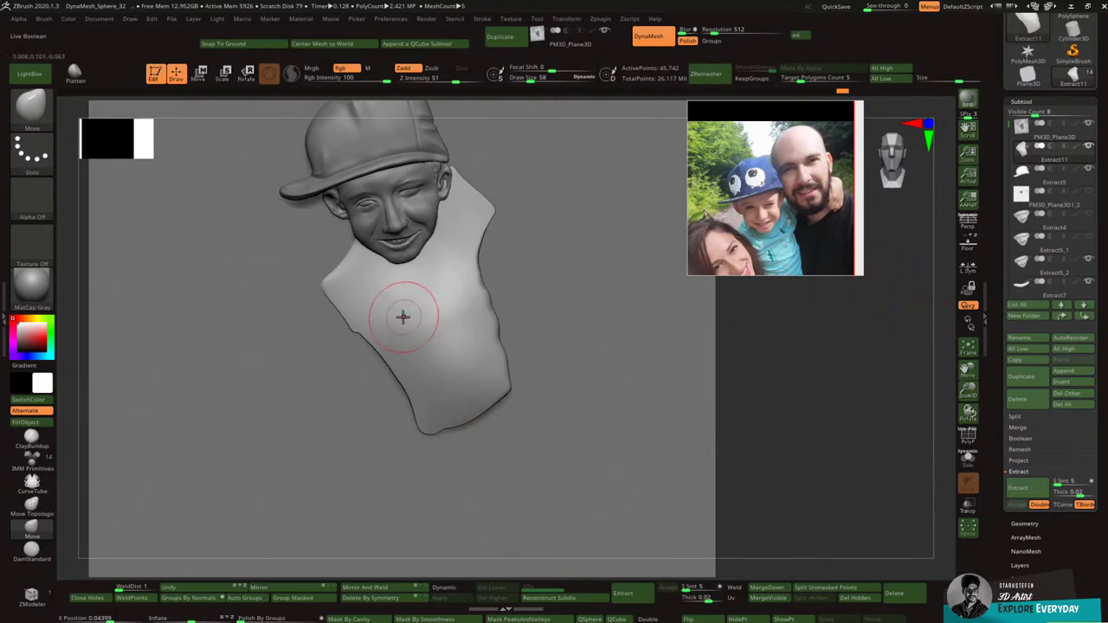
left_click(32, 120)
left_click(142, 125)
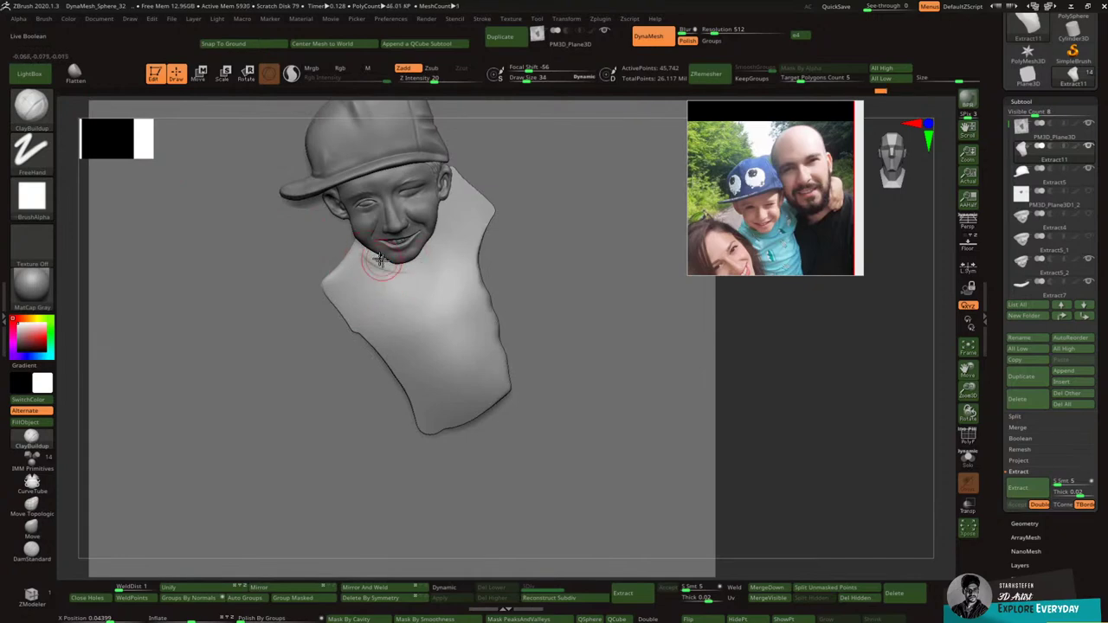
left_click_drag(376, 248, 396, 260)
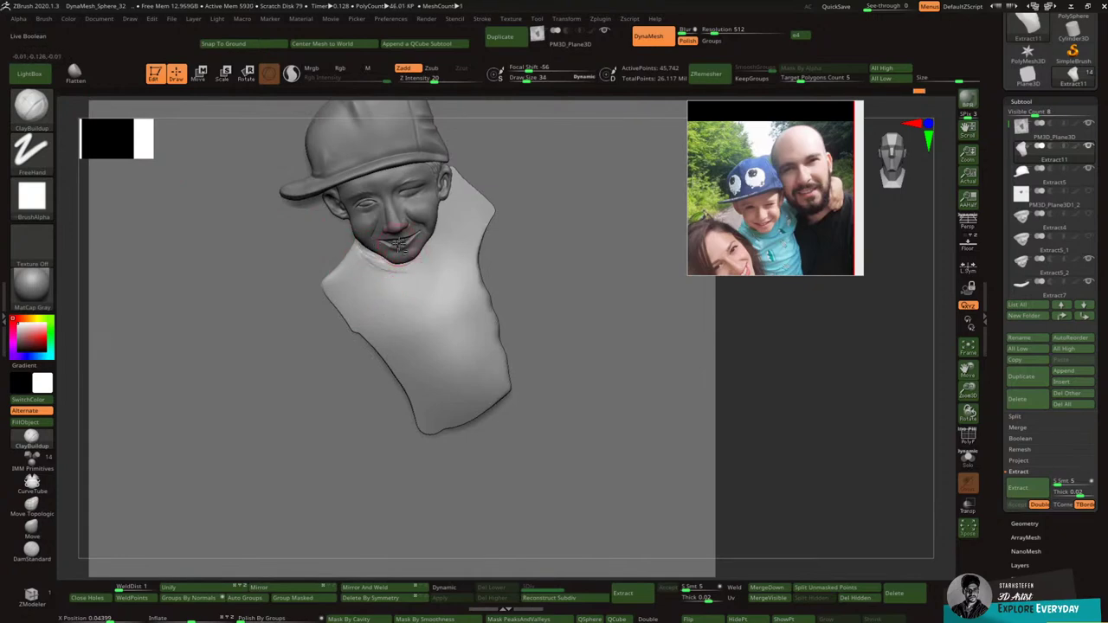
mouse_move(423, 222)
right_mouse_down()
mouse_move(435, 193)
mouse_move(417, 200)
right_mouse_up()
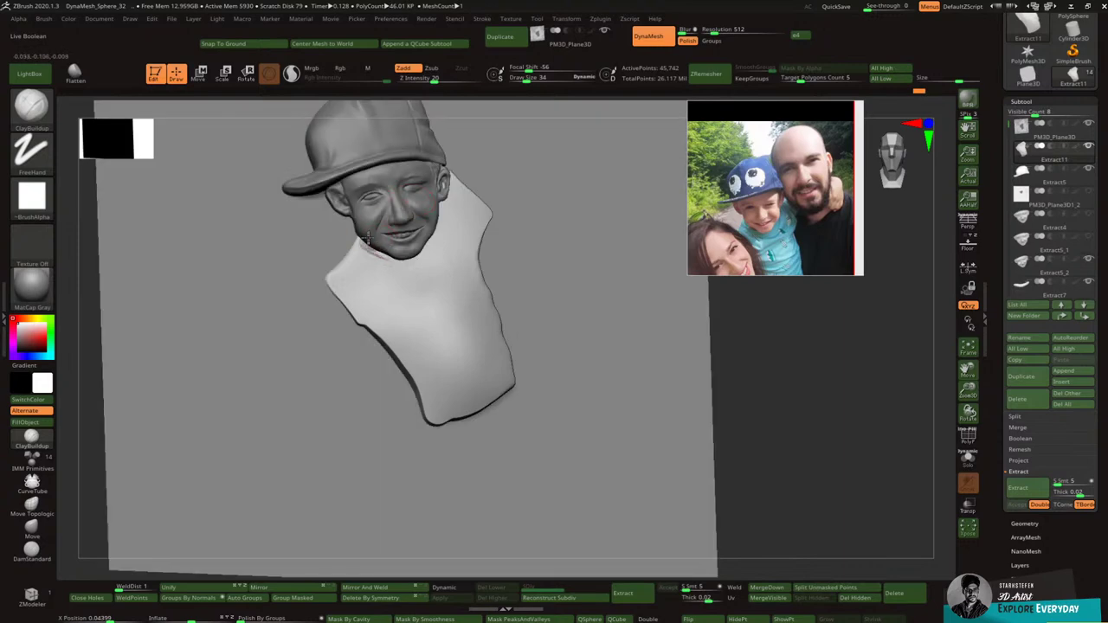
key("ctrl+z")
key("ctrl+z")
key("ctrl+z")
key("shift")
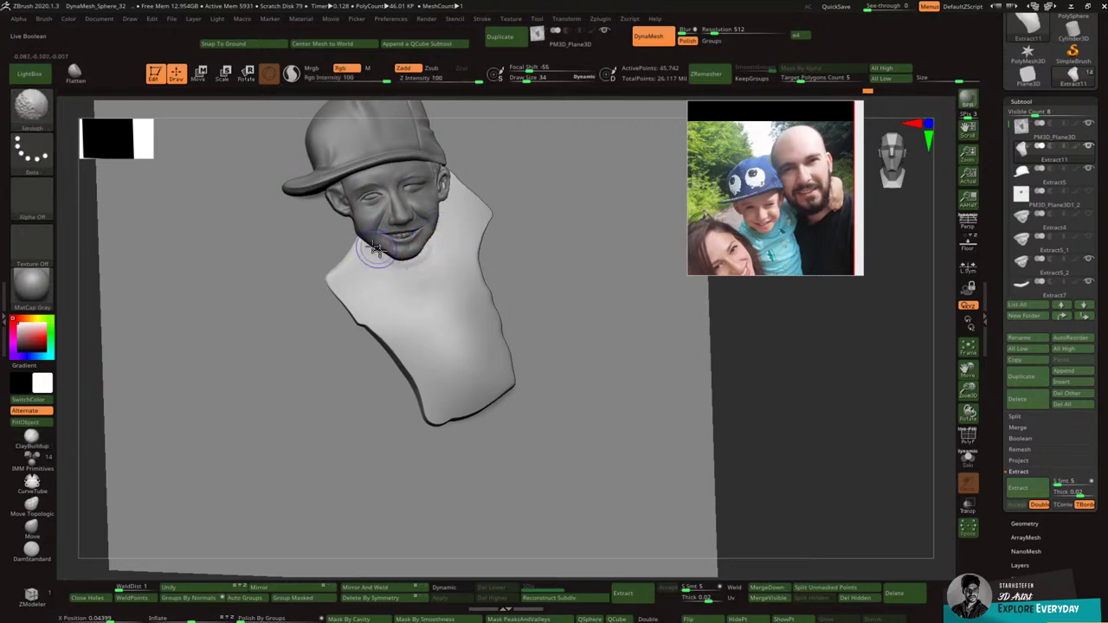
Step: Build up curved fabric folds across the shirt's collar area and upper chest with ClayBuildup at draw size 34
mouse_move(381, 260)
right_mouse_down()
mouse_move(381, 277)
mouse_move(365, 239)
right_mouse_up()
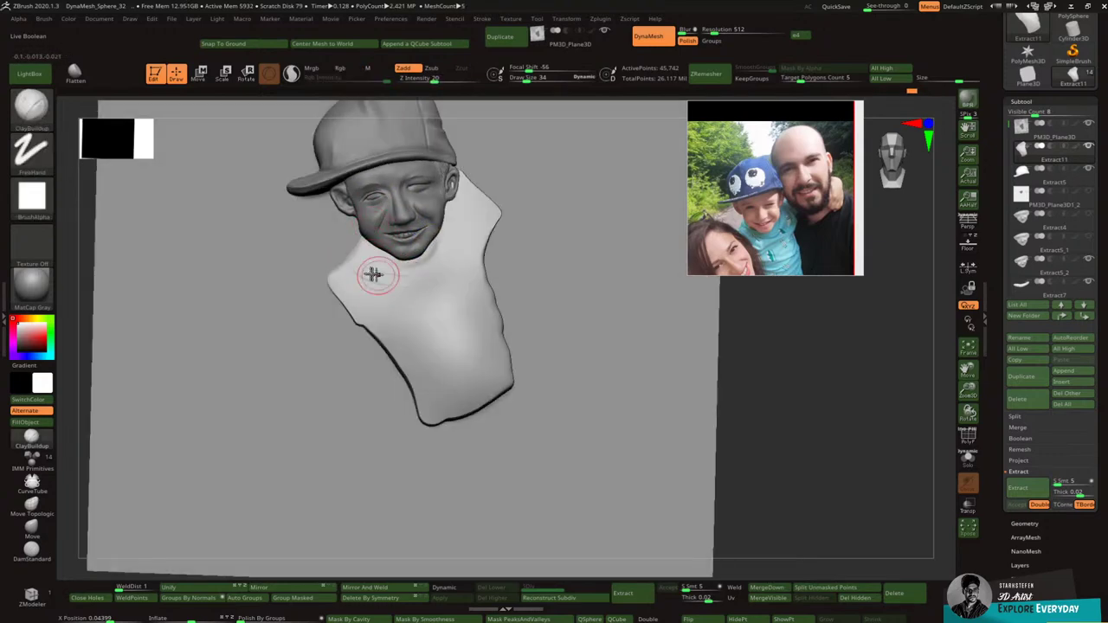
mouse_move(373, 274)
left_mouse_down()
mouse_move(435, 272)
mouse_move(383, 283)
mouse_move(453, 265)
left_mouse_up()
mouse_move(453, 267)
left_mouse_down()
mouse_move(372, 313)
mouse_move(349, 297)
mouse_move(375, 278)
mouse_move(446, 275)
left_mouse_up()
right_click_drag(467, 243, 433, 282)
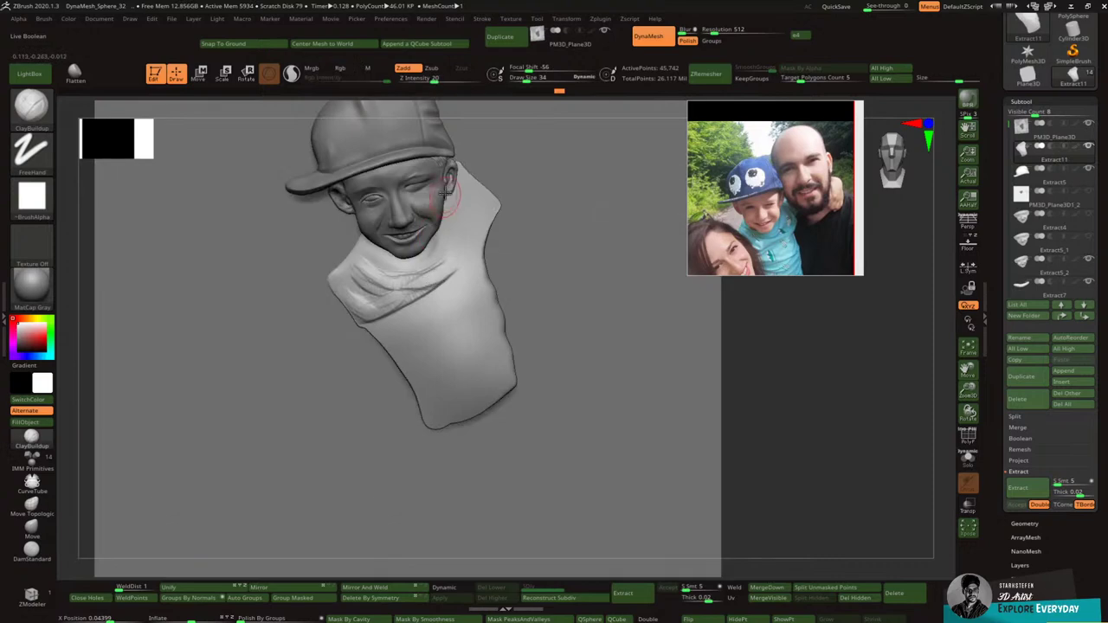
Step: Build up folds from beside the boy's neck along the shoulder and down across the lower shirt to the hem
left_click_drag(452, 213, 441, 270)
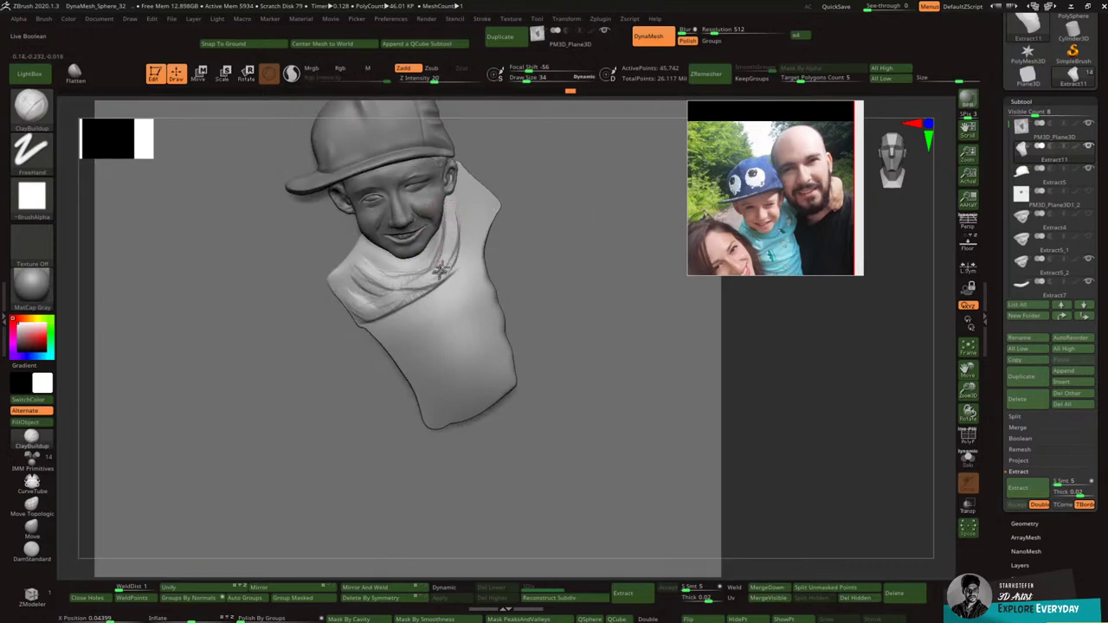
mouse_move(454, 179)
left_mouse_down()
mouse_move(475, 234)
mouse_move(469, 268)
mouse_move(451, 278)
left_mouse_up()
left_click_drag(477, 218, 441, 284)
mouse_move(478, 247)
left_mouse_down()
mouse_move(436, 279)
mouse_move(399, 333)
mouse_move(441, 310)
mouse_move(450, 314)
mouse_move(411, 335)
mouse_move(467, 322)
mouse_move(392, 355)
mouse_move(444, 372)
mouse_move(493, 343)
mouse_move(424, 414)
mouse_move(437, 422)
left_mouse_up()
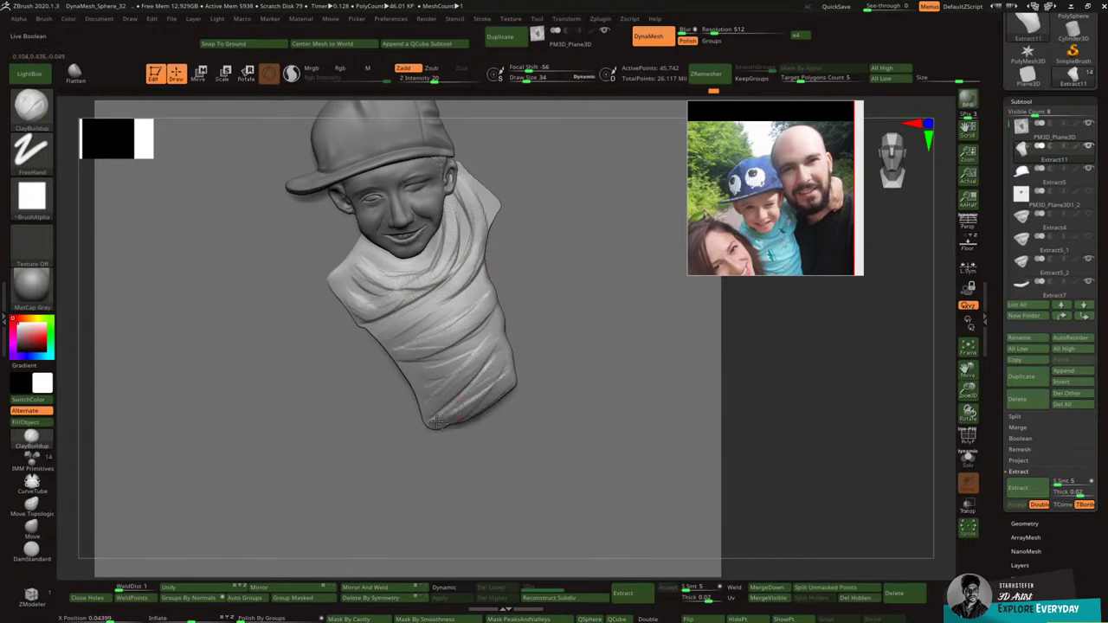
left_click_drag(452, 331, 482, 318)
Step: Smooth the folds on the lower shirt, and blend those across the chest and shoulder at draw size 62
right_click_drag(482, 318, 474, 280)
mouse_move(464, 342)
left_mouse_down("shift")
mouse_move(405, 375)
mouse_move(459, 347)
mouse_move(476, 281)
mouse_move(484, 396)
left_mouse_up("shift")
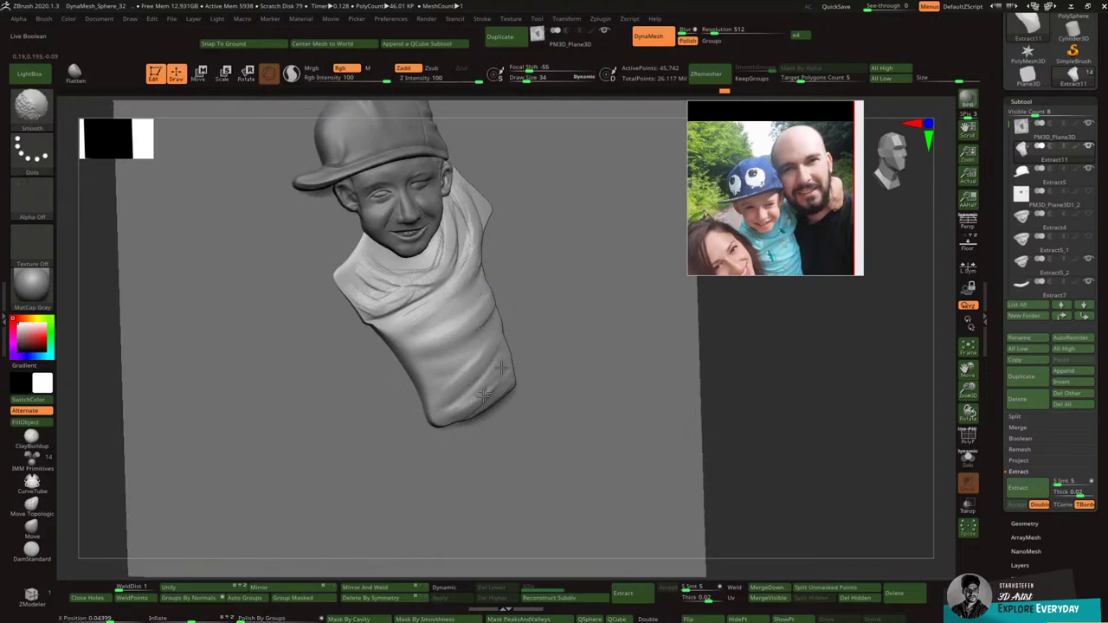
right_click_drag(494, 291, 473, 300, "shift")
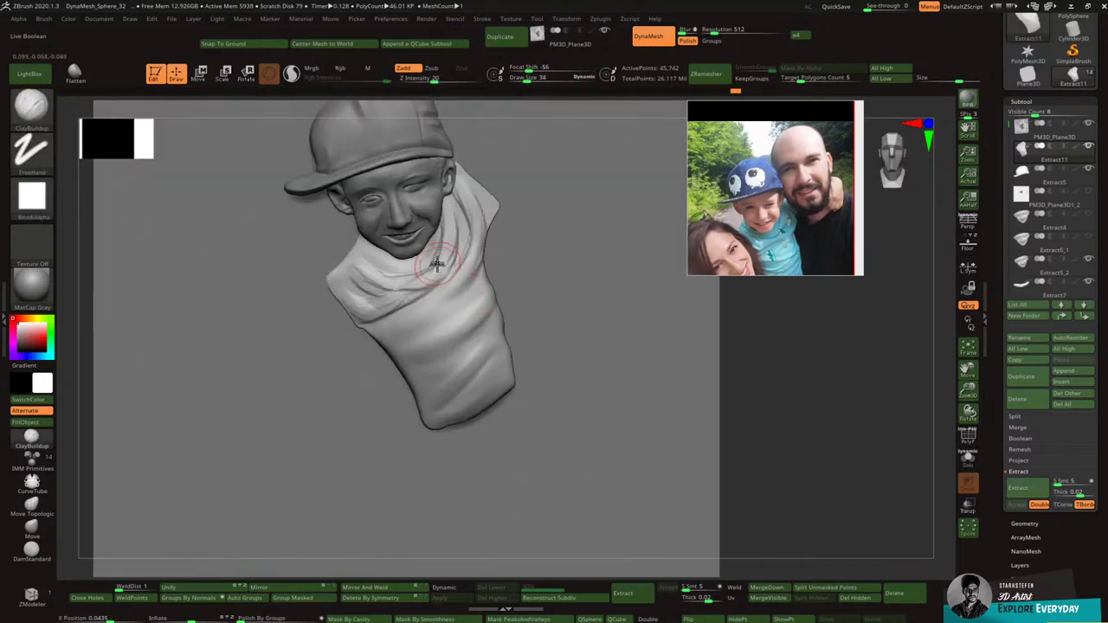
left_click_drag(447, 267, 355, 316, "shift")
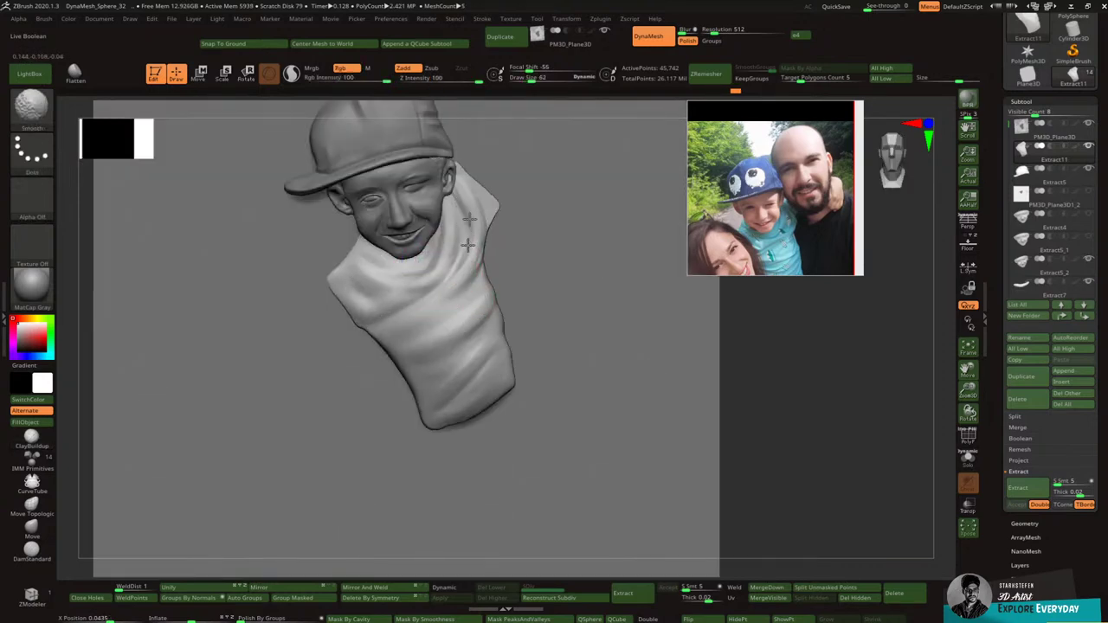
left_click_drag(468, 245, 461, 264, "shift")
right_click_drag(530, 259, 518, 234)
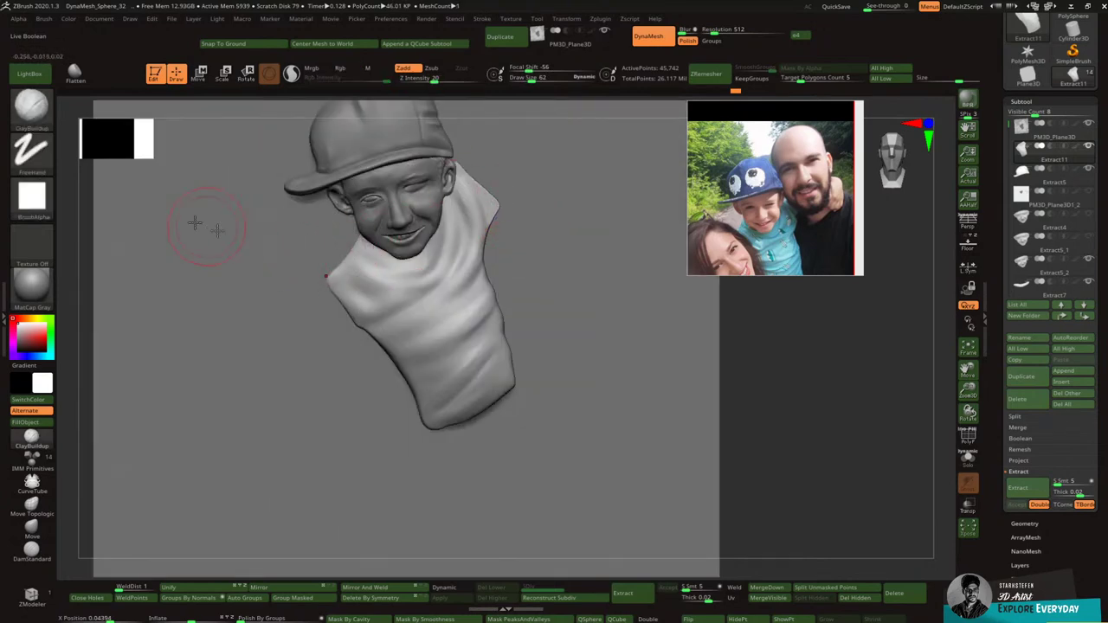
Step: Switch to the DamStandard brush at draw size 30 and subdivide the shirt to subdivision level 2
left_click(32, 110)
left_click(32, 110)
left_click(32, 110)
left_click(240, 124)
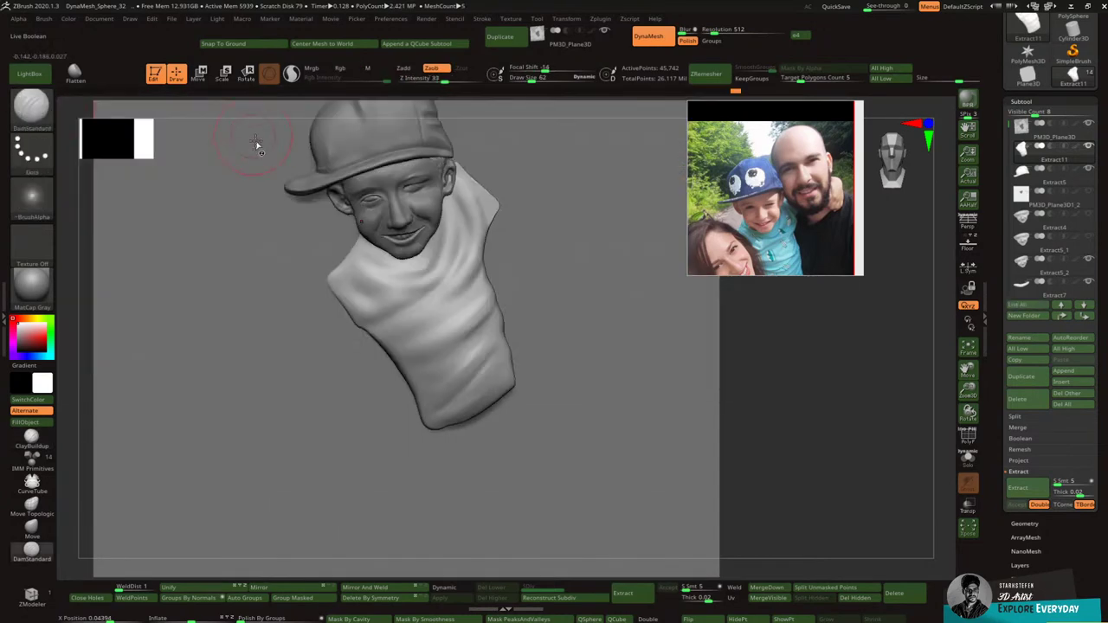
key("bracketleft")
key("bracketleft")
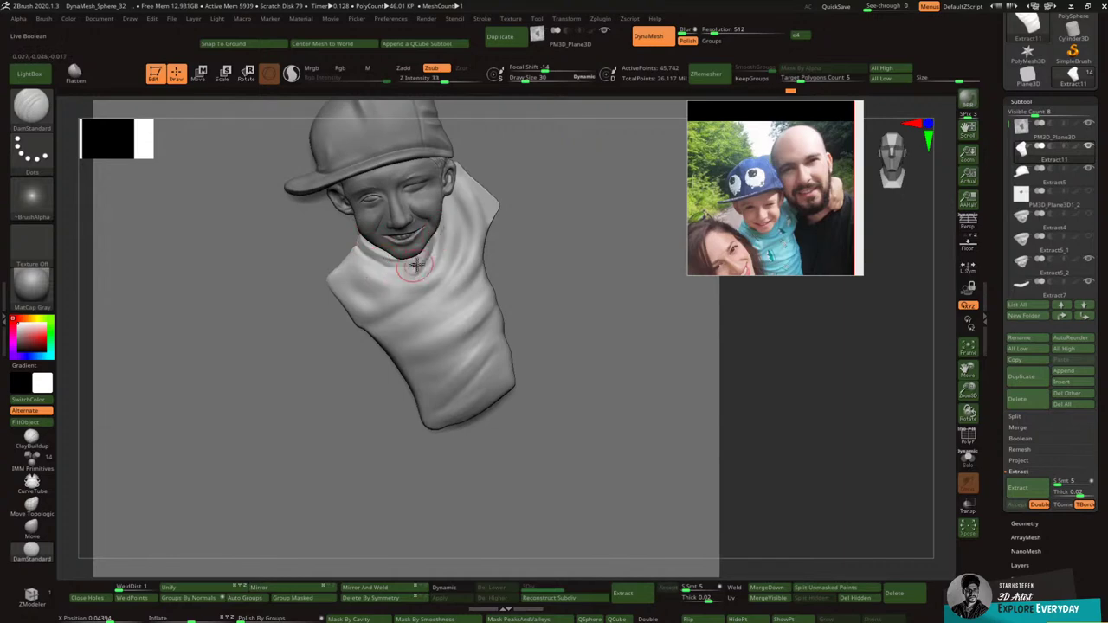
key("ctrl")
key("ctrl")
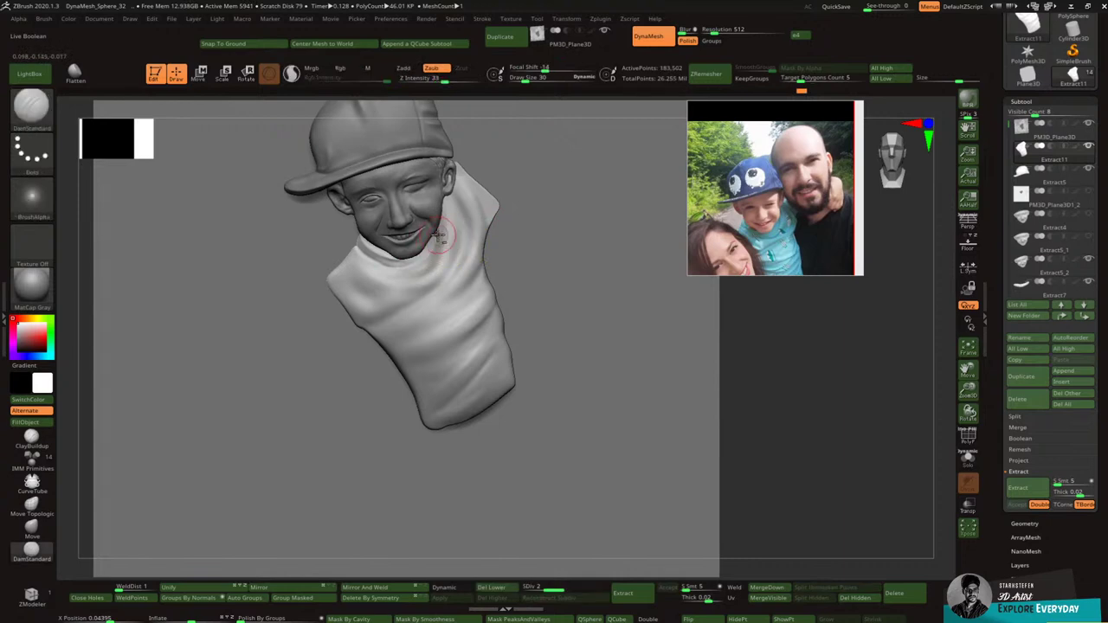
Step: Carve creases down the shirt beside the boy's neck and ear with DamStandard and soften them with smoothing
mouse_move(440, 232)
left_mouse_down()
mouse_move(412, 284)
mouse_move(443, 227)
left_mouse_up()
key("ctrl+z")
key("ctrl+z")
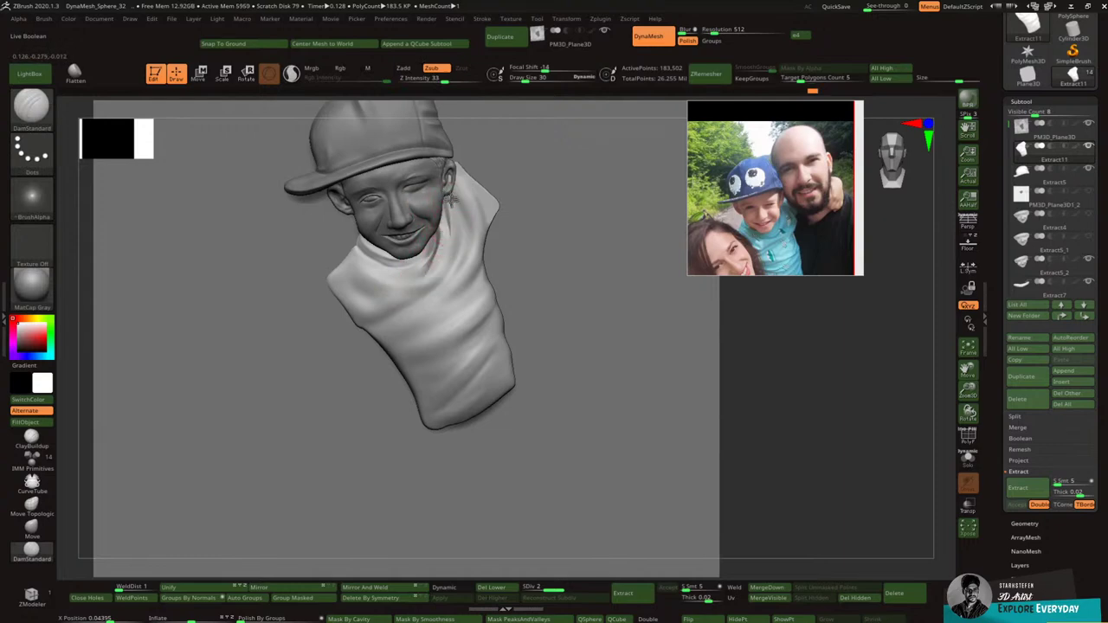
key("shift")
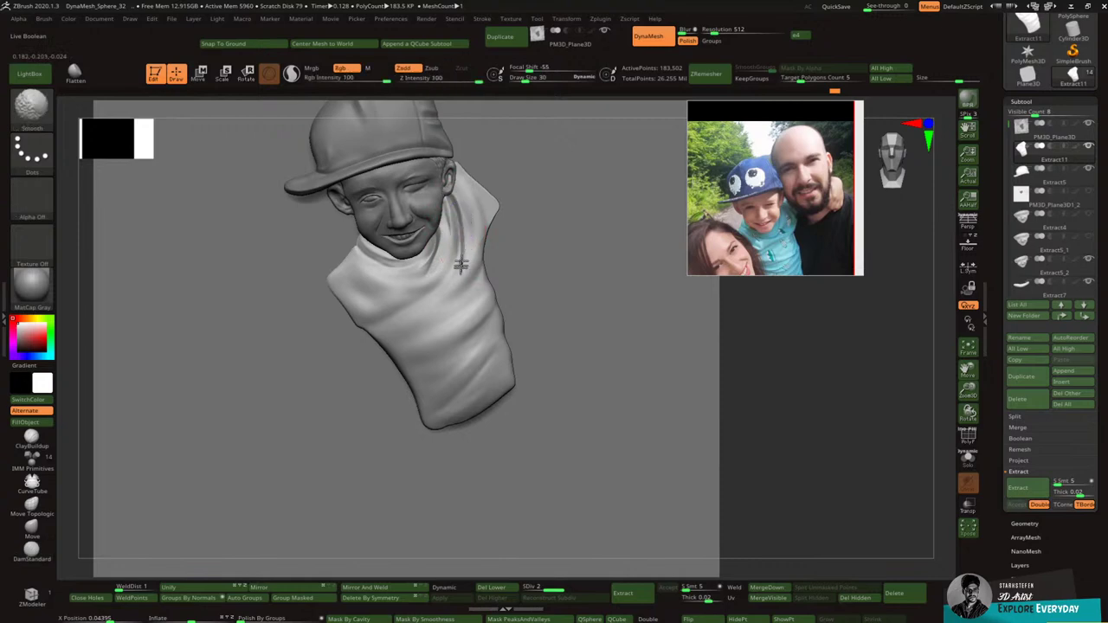
left_click_drag(461, 265, 469, 225, "shift")
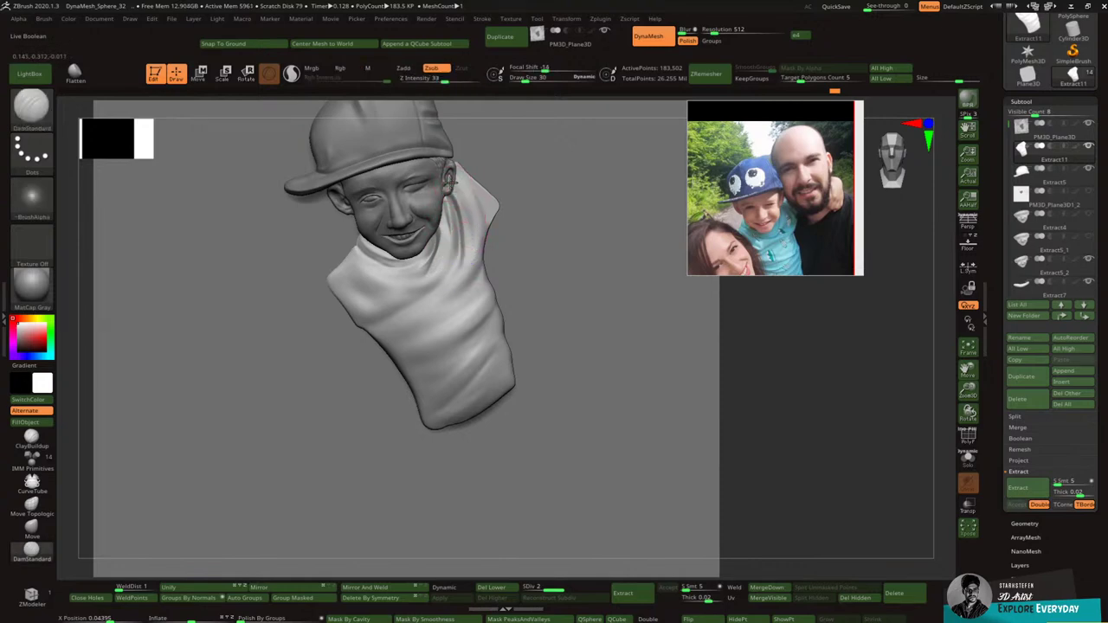
left_click(450, 187, "alt")
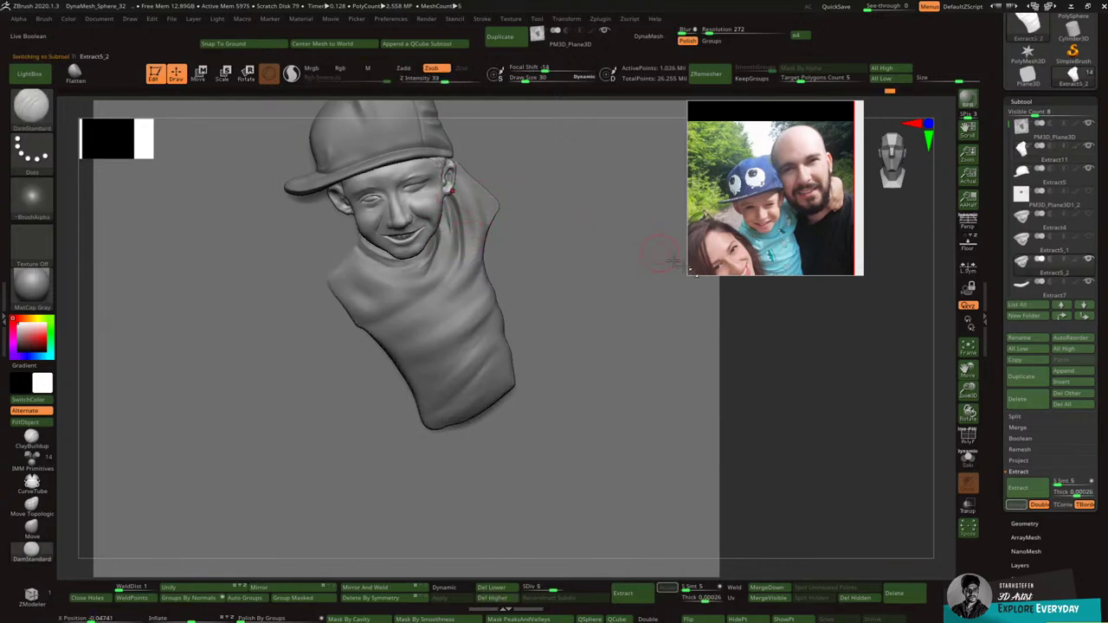
left_click(468, 192, "alt")
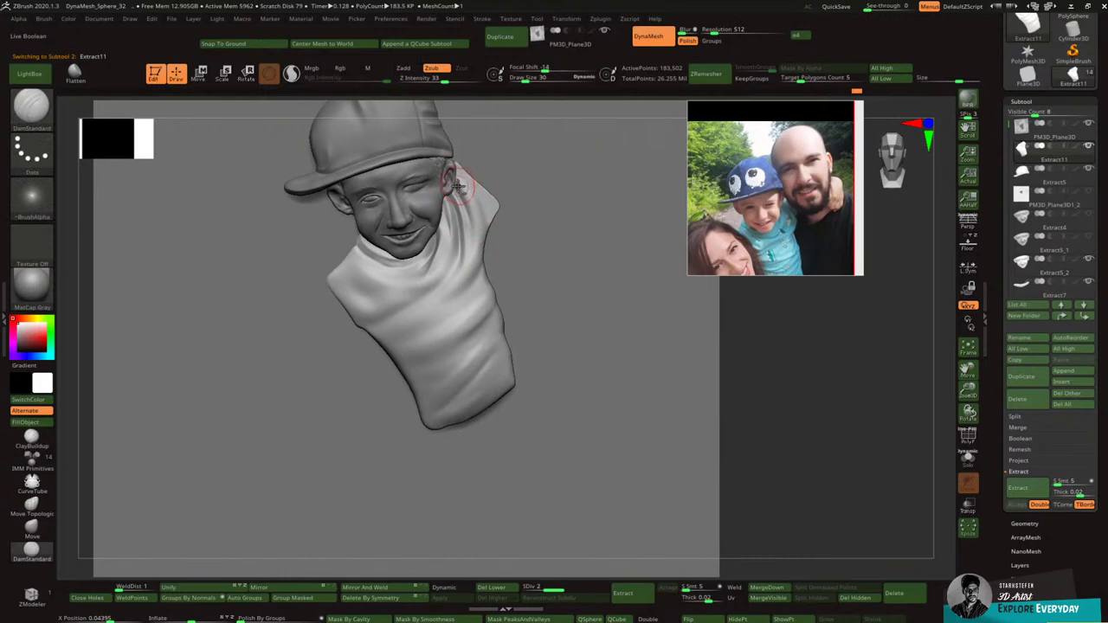
key("ctrl+z")
Step: Carve sharper creases along the shoulder edge, in from the shirt's side, and across the fold below the chest
mouse_move(473, 217)
left_mouse_down()
mouse_move(465, 277)
mouse_move(482, 237)
left_mouse_up()
mouse_move(458, 193)
left_mouse_down()
mouse_move(478, 233)
mouse_move(466, 185)
mouse_move(496, 232)
left_mouse_up()
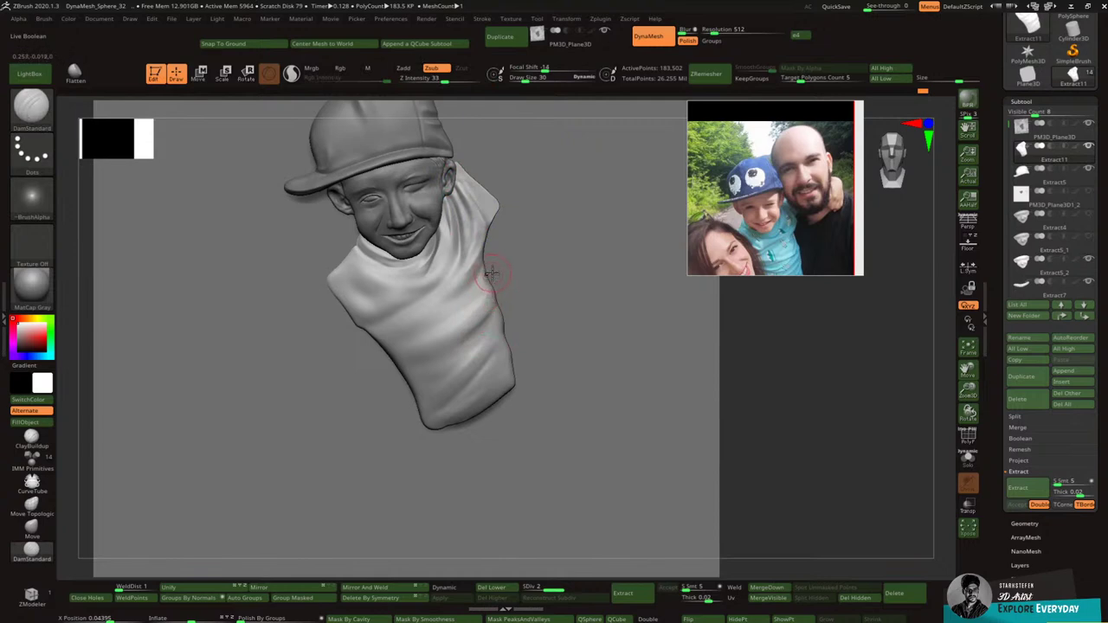
left_click_drag(484, 244, 446, 301)
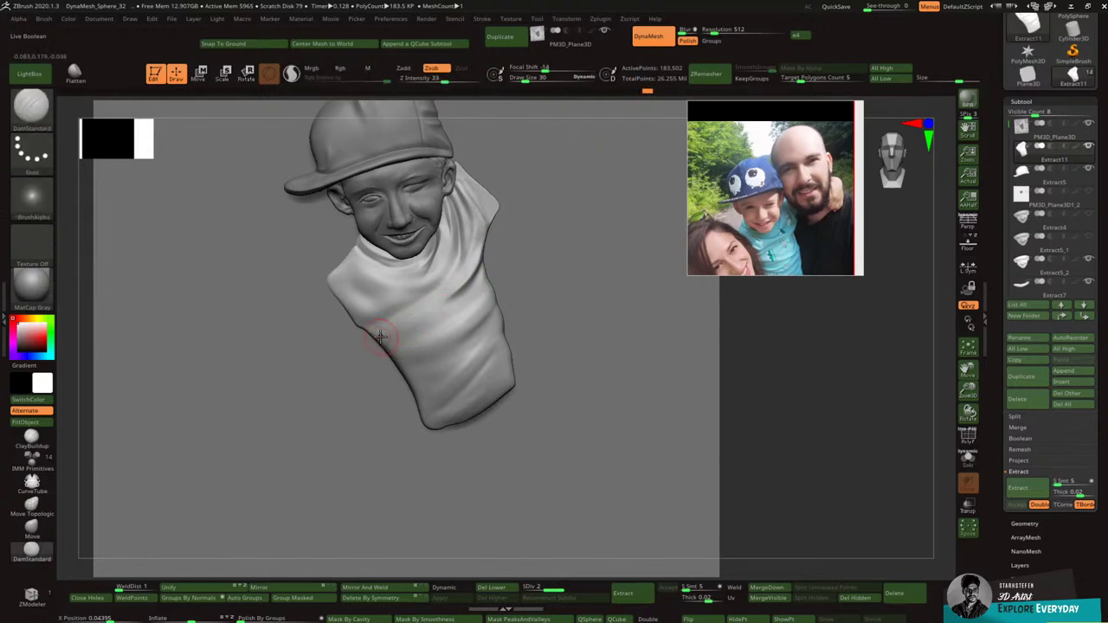
mouse_move(368, 336)
left_mouse_down()
mouse_move(443, 304)
mouse_move(424, 315)
left_mouse_up()
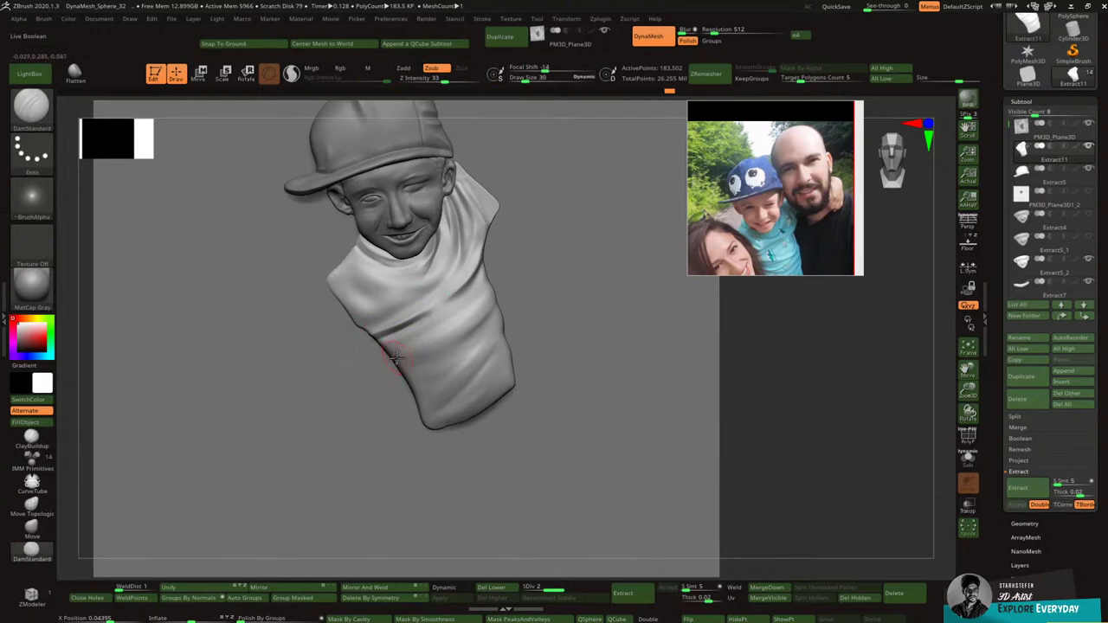
Step: Build up raised folds across the waist and lower shirt using ClayBuildup with Alpha 27 at draw size 18, and smooth them
left_click(32, 106)
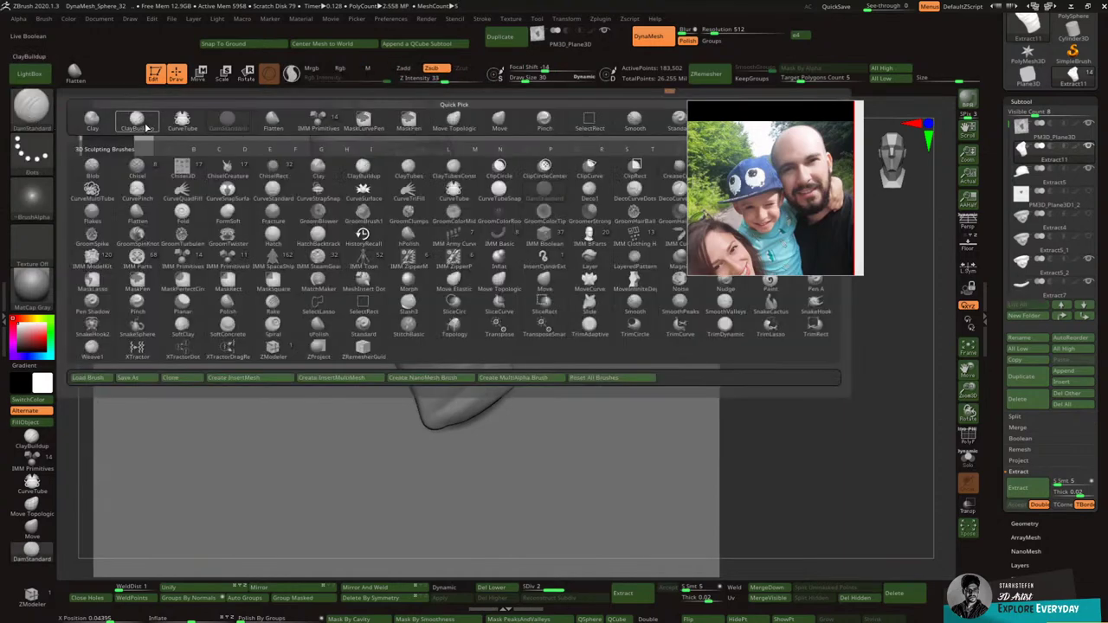
left_click(31, 108)
left_click(137, 122)
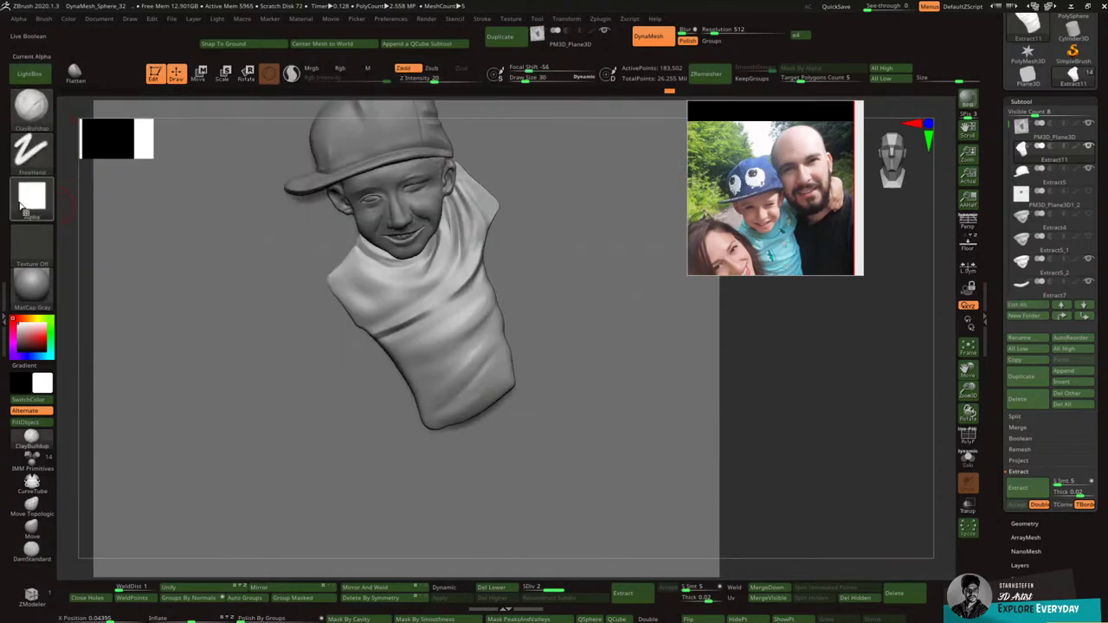
left_click(23, 204)
left_click(193, 215)
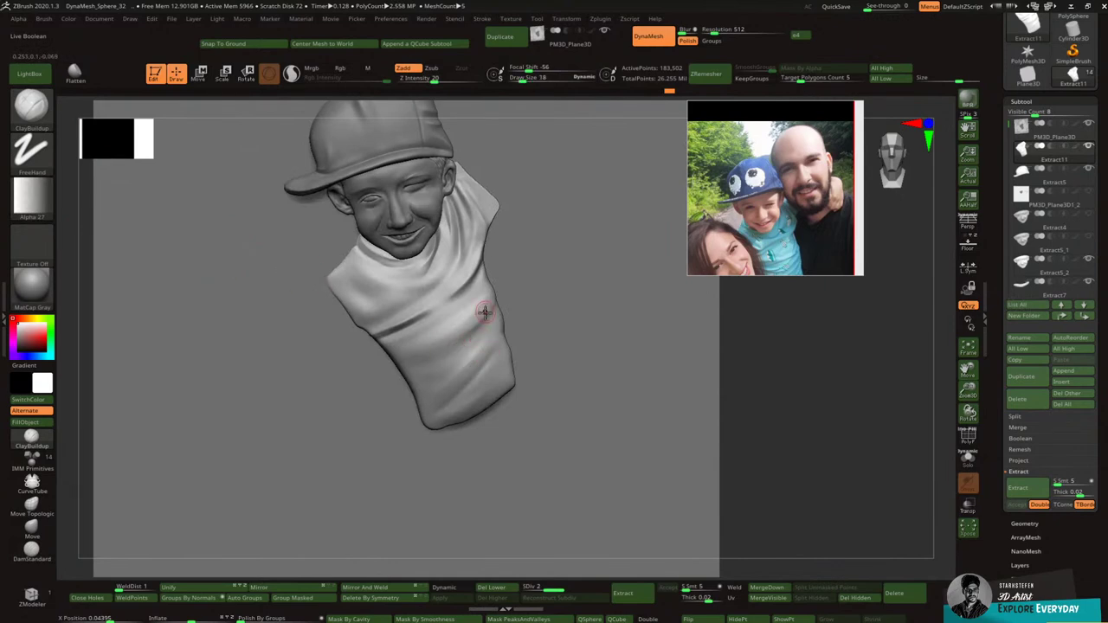
left_click_drag(484, 311, 381, 345)
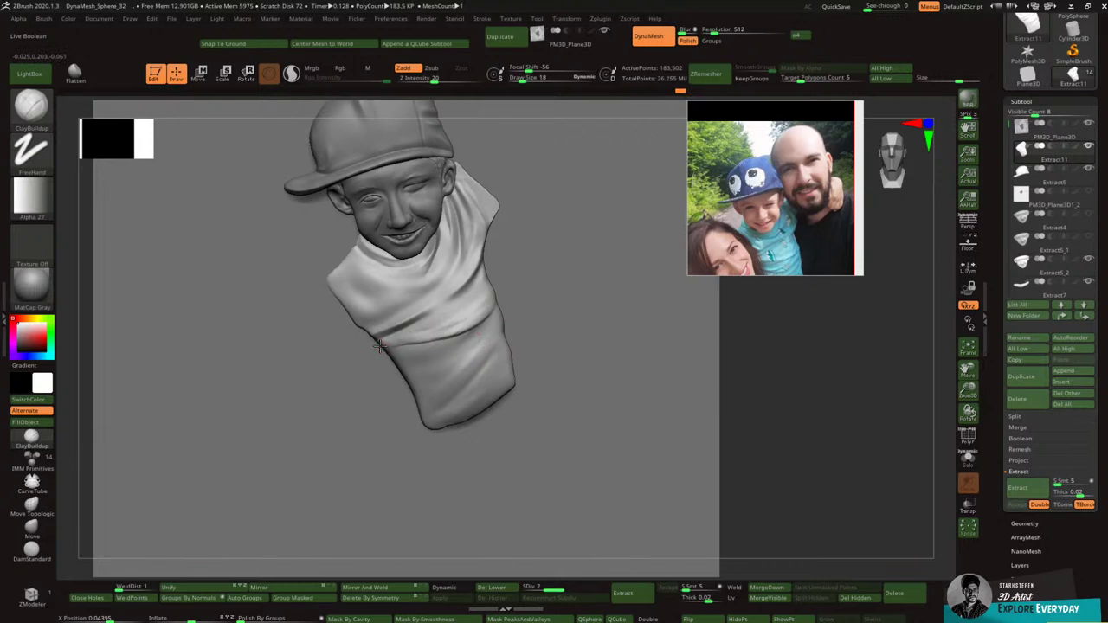
left_click_drag(482, 316, 494, 324)
mouse_move(448, 358)
left_mouse_down()
mouse_move(426, 370)
mouse_move(483, 355)
mouse_move(427, 419)
left_mouse_up()
mouse_move(496, 369)
left_mouse_down()
mouse_move(468, 399)
mouse_move(507, 362)
mouse_move(499, 314)
mouse_move(425, 357)
left_mouse_up()
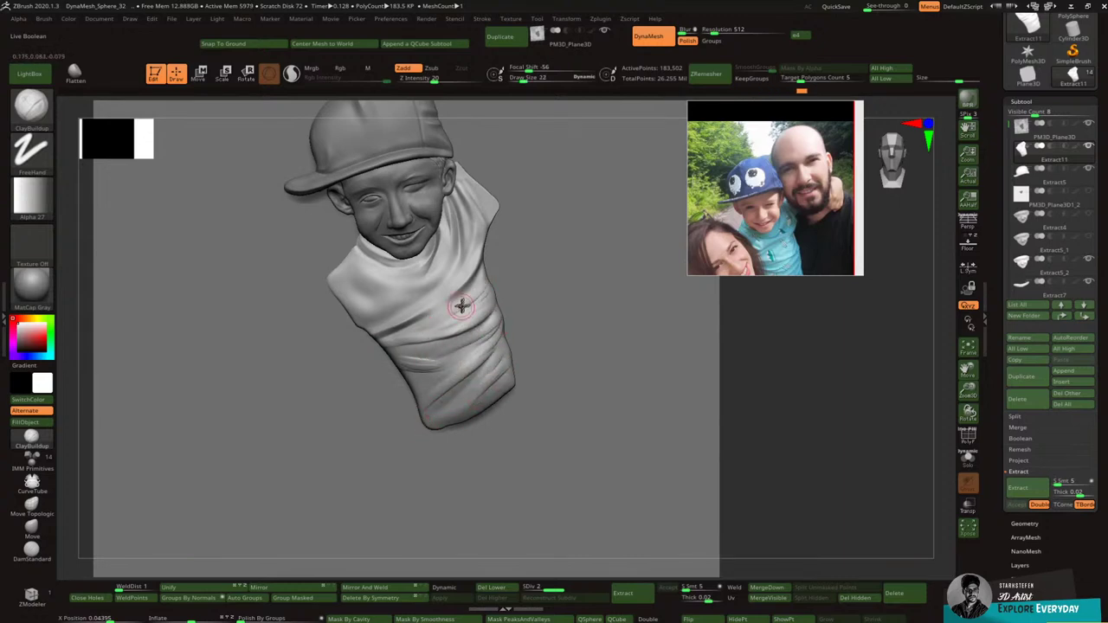
key("shift")
mouse_move(403, 348)
left_mouse_down("shift")
mouse_move(498, 296)
mouse_move(474, 363)
mouse_move(498, 374)
left_mouse_up("shift")
Step: Carve sharp creases between the waist and lower shirt folds with DamStandard, starting at draw size 34 and reducing it to 18
key("b")
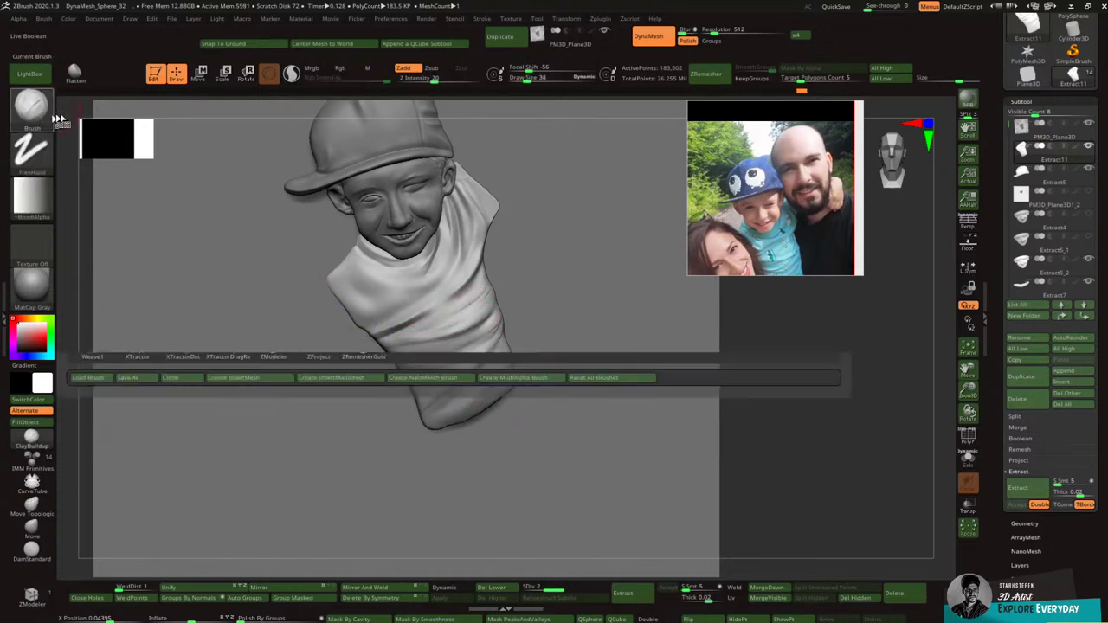
key("d")
key("s")
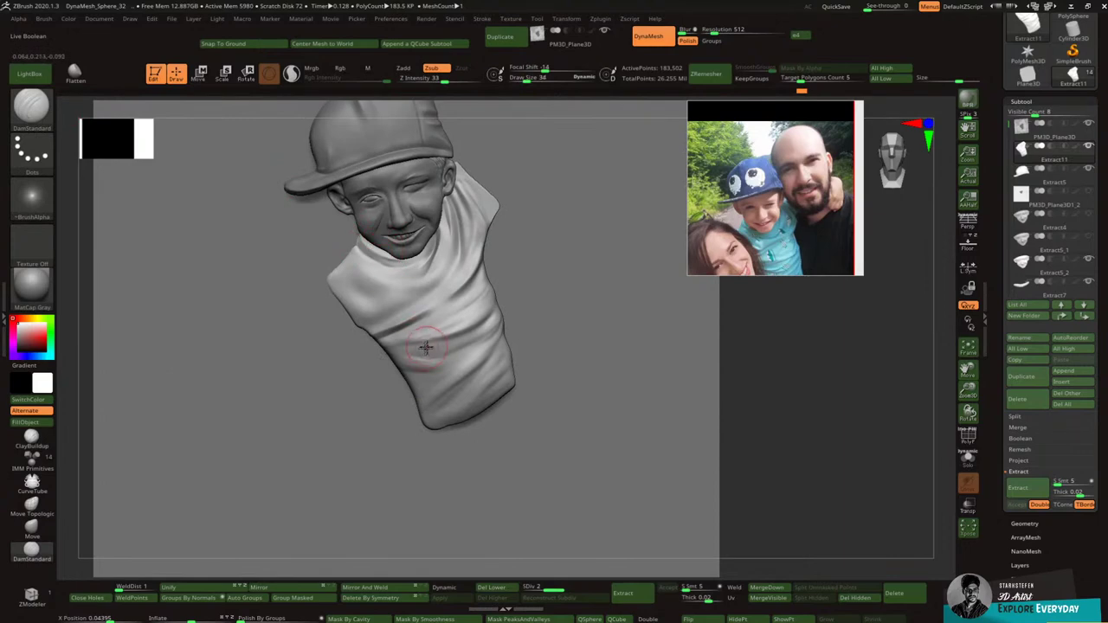
mouse_move(424, 341)
left_mouse_down()
mouse_move(465, 337)
mouse_move(483, 318)
left_mouse_up()
key("ctrl+z")
left_click_drag(426, 343, 502, 317)
mouse_move(462, 351)
left_mouse_down()
mouse_move(496, 322)
mouse_move(453, 386)
mouse_move(489, 345)
left_mouse_up()
left_click_drag(439, 394, 467, 371, "shift")
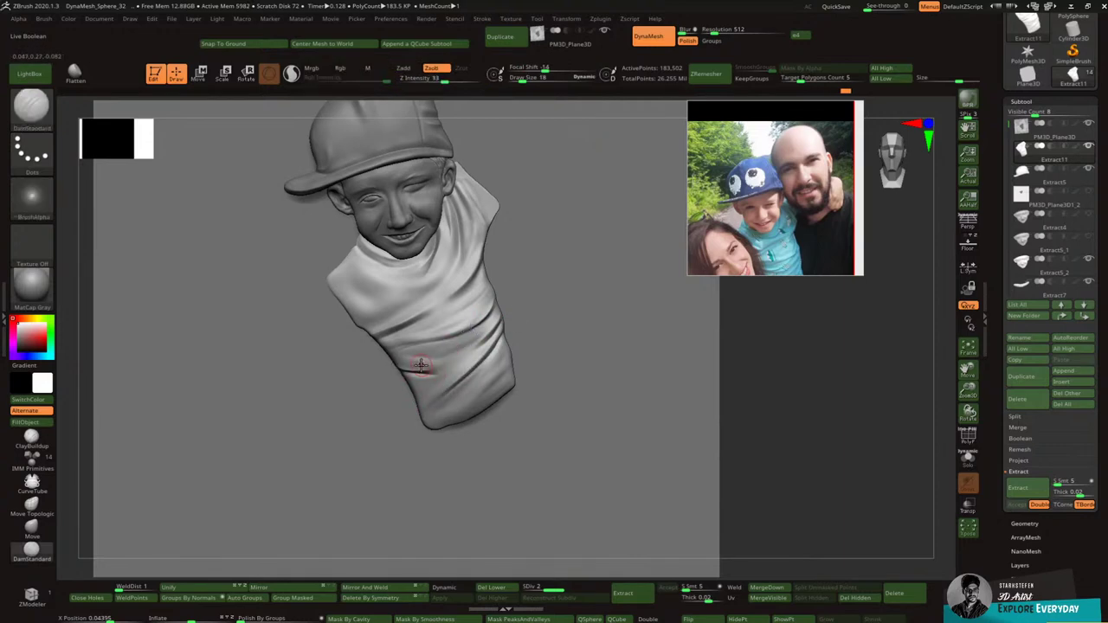
key("shift")
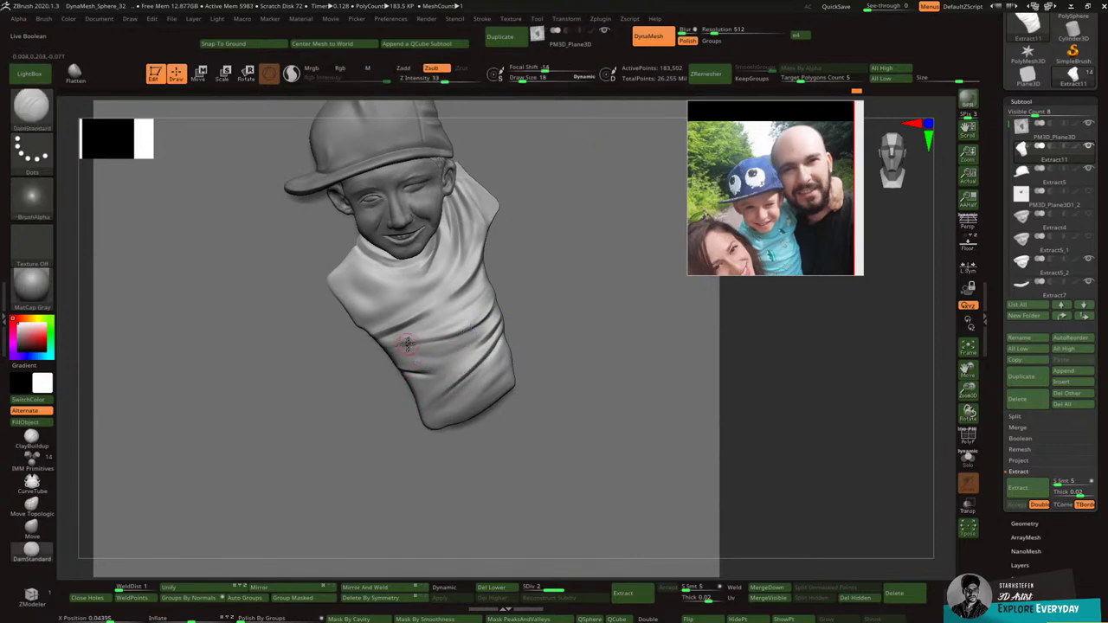
left_click_drag(385, 341, 451, 309)
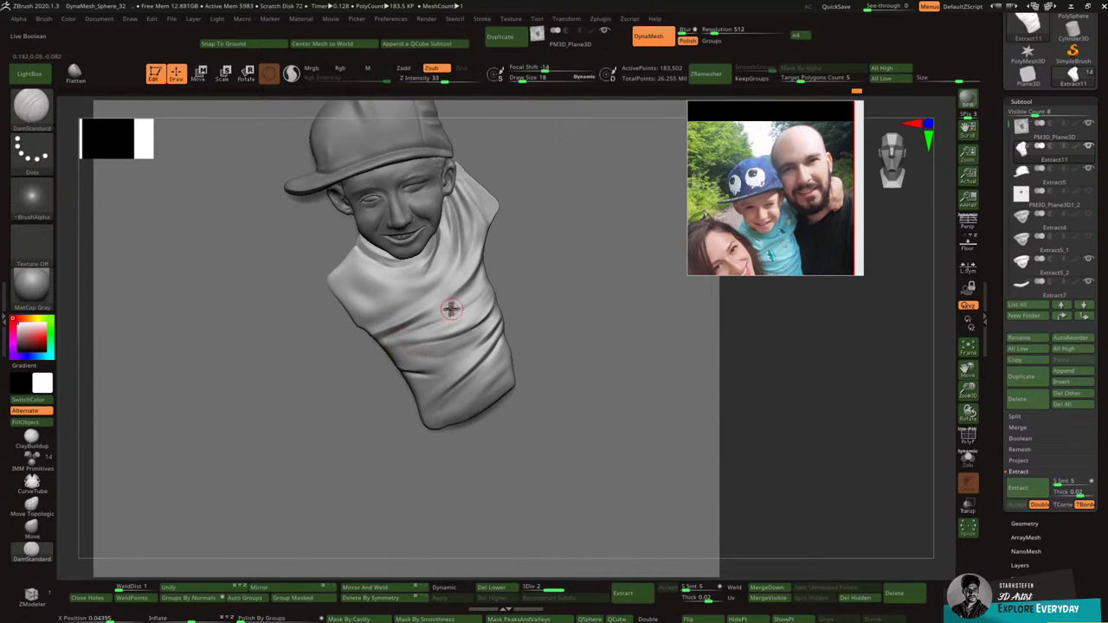
Step: Undo the last crease, carve a new one across the chest, and add short creases along the shirt's side with DamStandard at draw size 18
key("ctrl+z")
left_click_drag(386, 339, 440, 319)
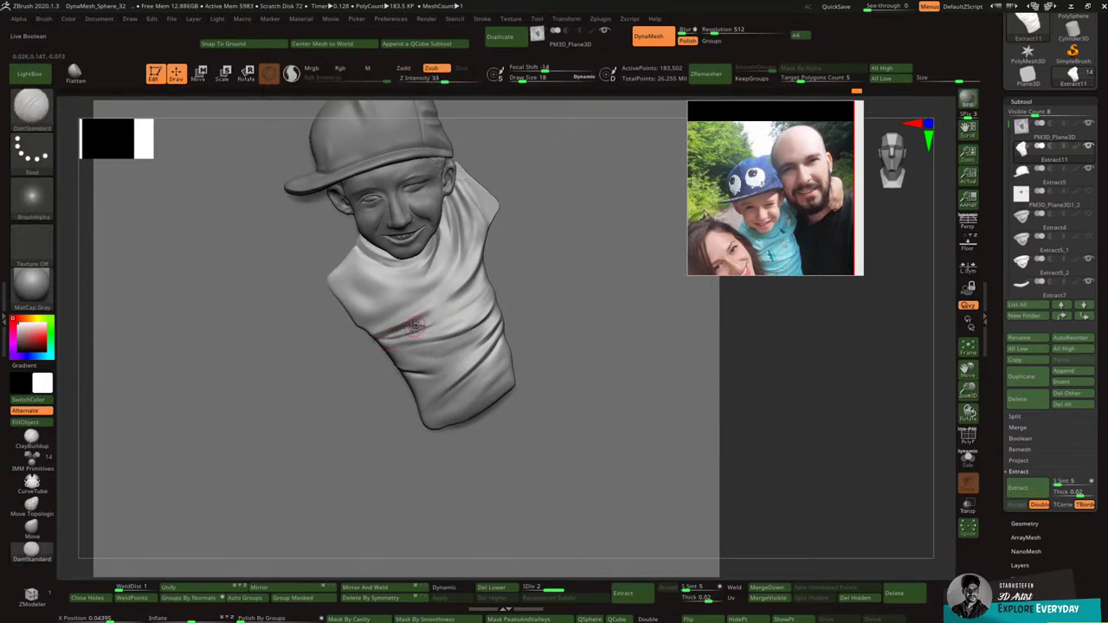
key("shift")
key("shift")
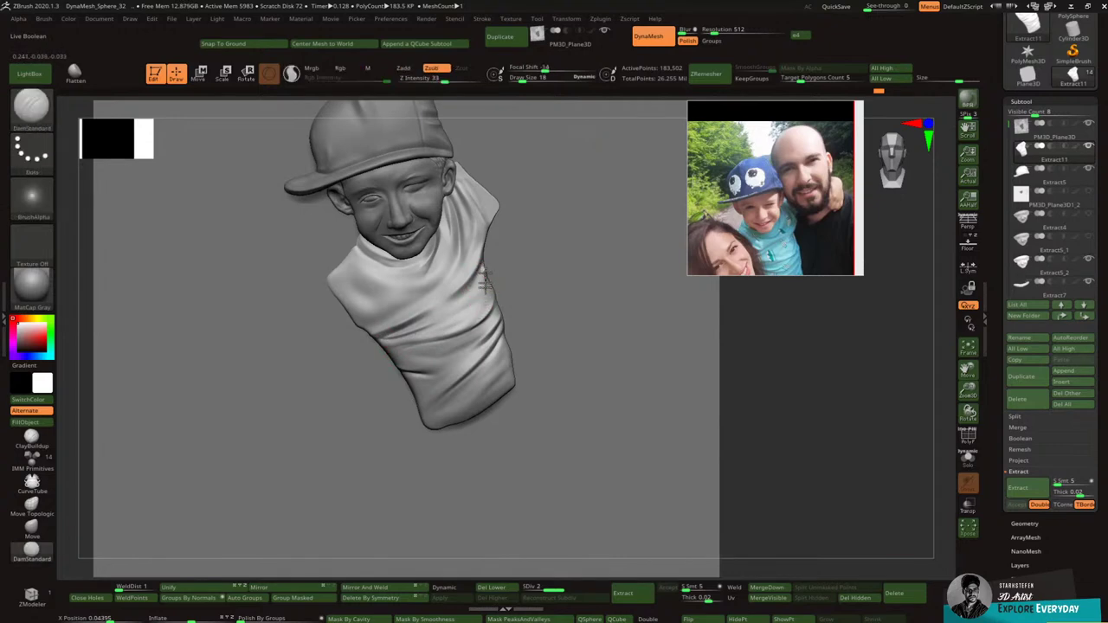
key("shift")
left_click_drag(485, 305, 472, 323)
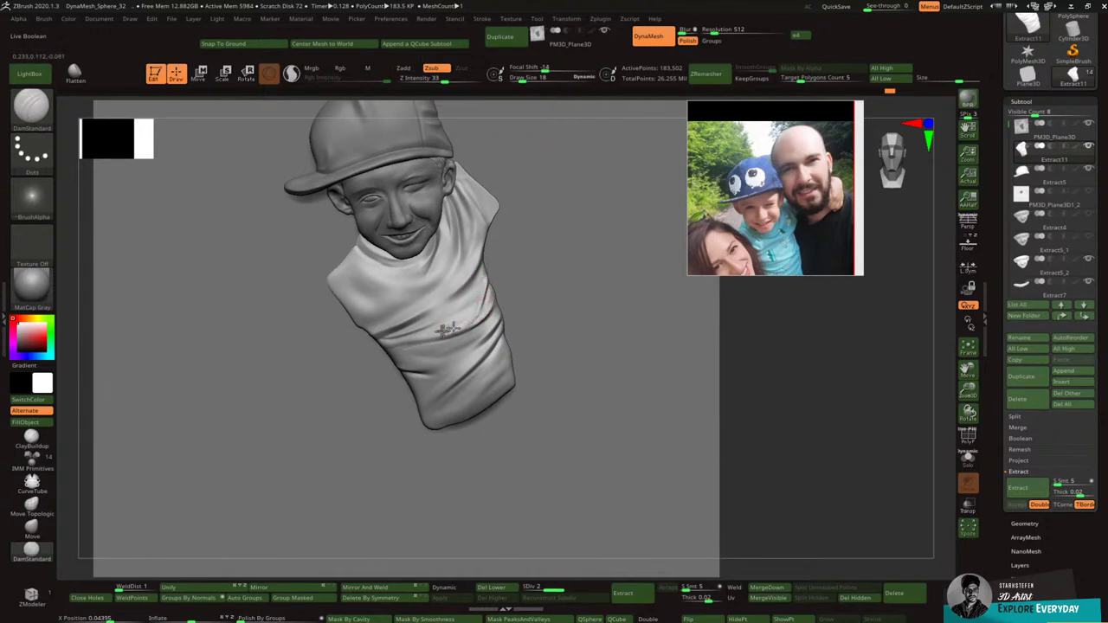
left_click_drag(485, 223, 482, 242)
Step: Smooth the folds below the collar and carve broader creases across the chest and waist with DamStandard at draw size 34
mouse_move(327, 286)
left_mouse_down()
mouse_move(386, 290)
mouse_move(384, 303)
mouse_move(351, 263)
mouse_move(415, 286)
left_mouse_up()
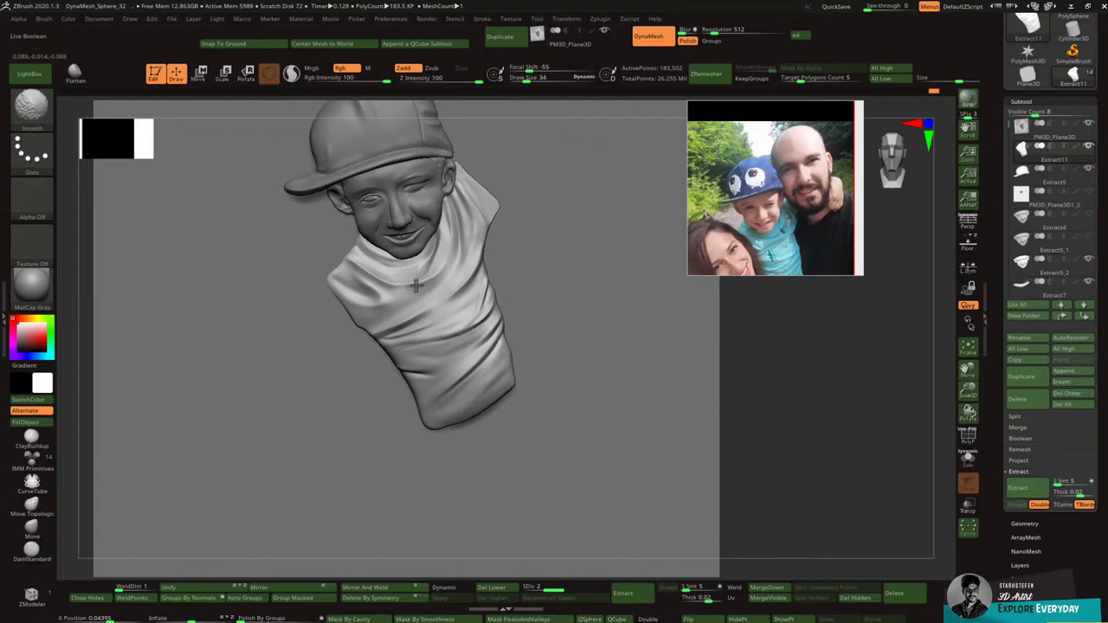
left_click_drag(351, 264, 418, 288, "shift")
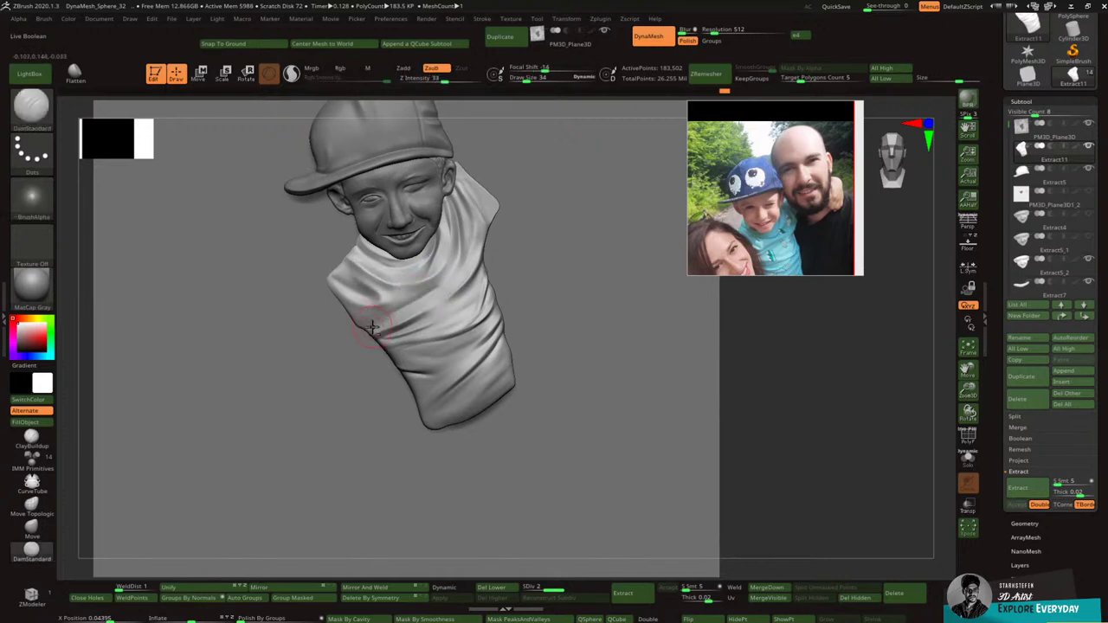
left_click_drag(374, 323, 447, 281)
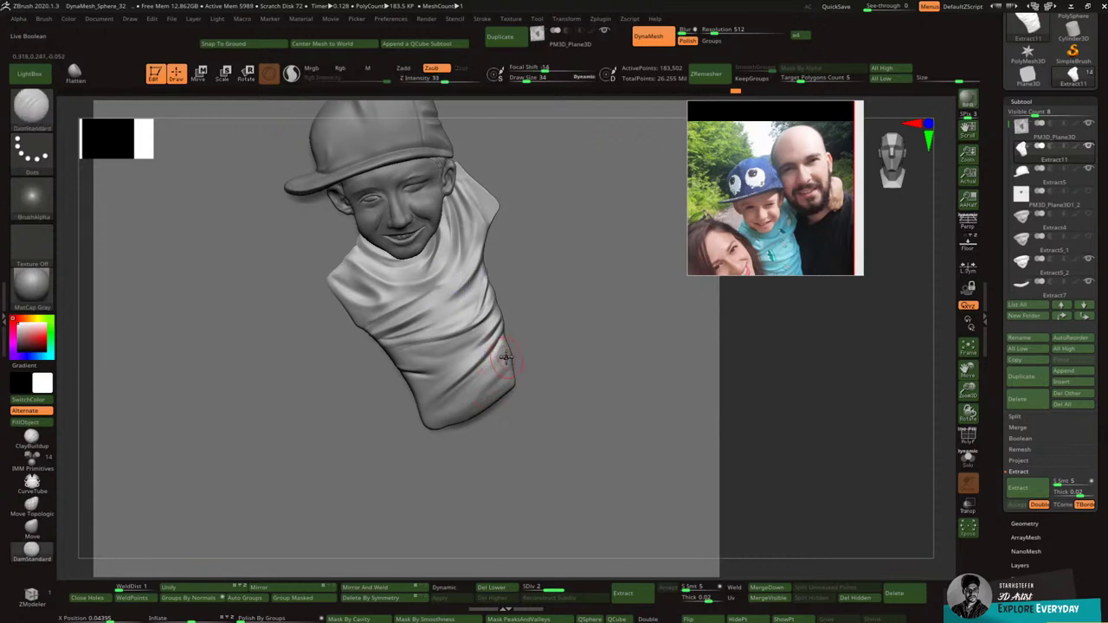
left_click_drag(432, 360, 482, 324)
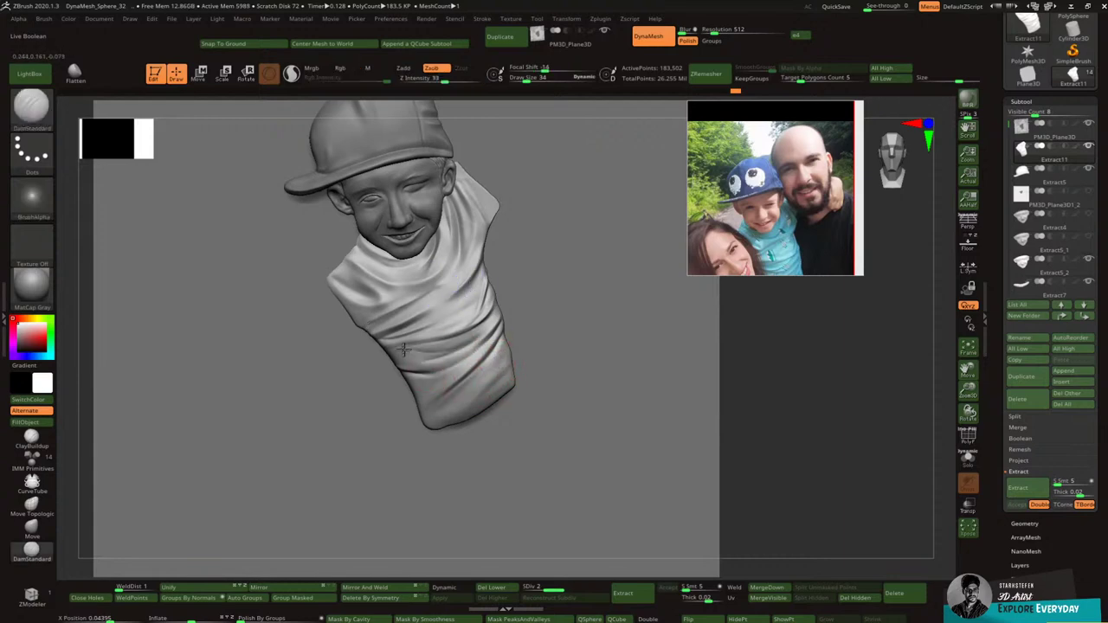
key("ctrl+z")
mouse_move(407, 359)
left_mouse_down()
mouse_move(490, 334)
mouse_move(456, 351)
mouse_move(482, 283)
left_mouse_up()
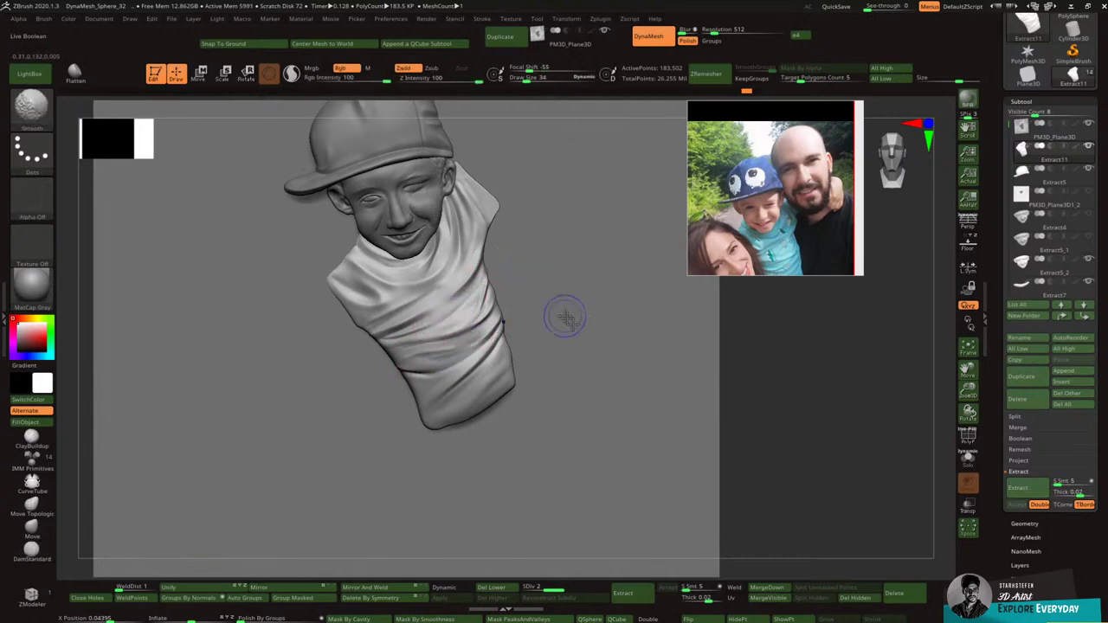
Step: Show the floor grid's reference sketch and reshape the shirt's outline to match it using the Move brush, reducing the draw size from 90 to 50
left_click_drag(969, 395, 967, 377)
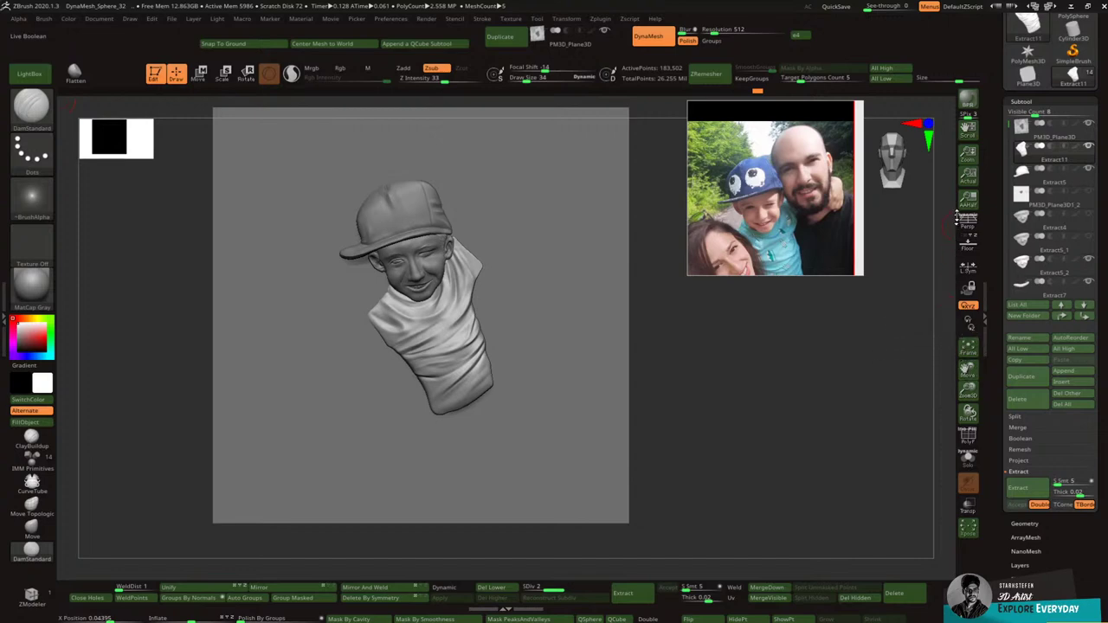
left_click(968, 246)
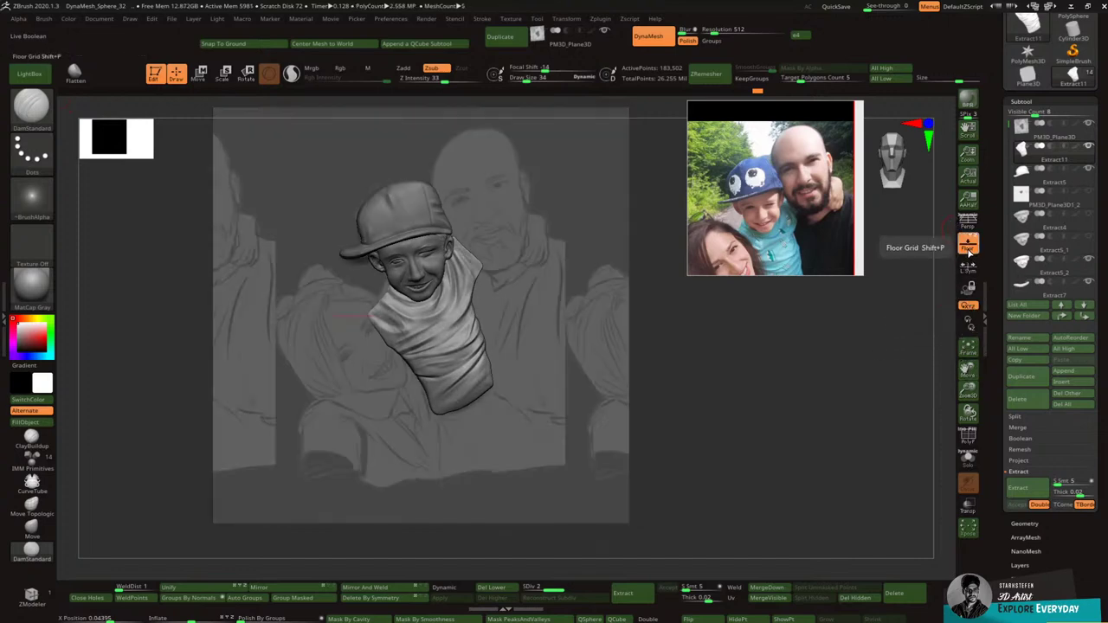
key("b")
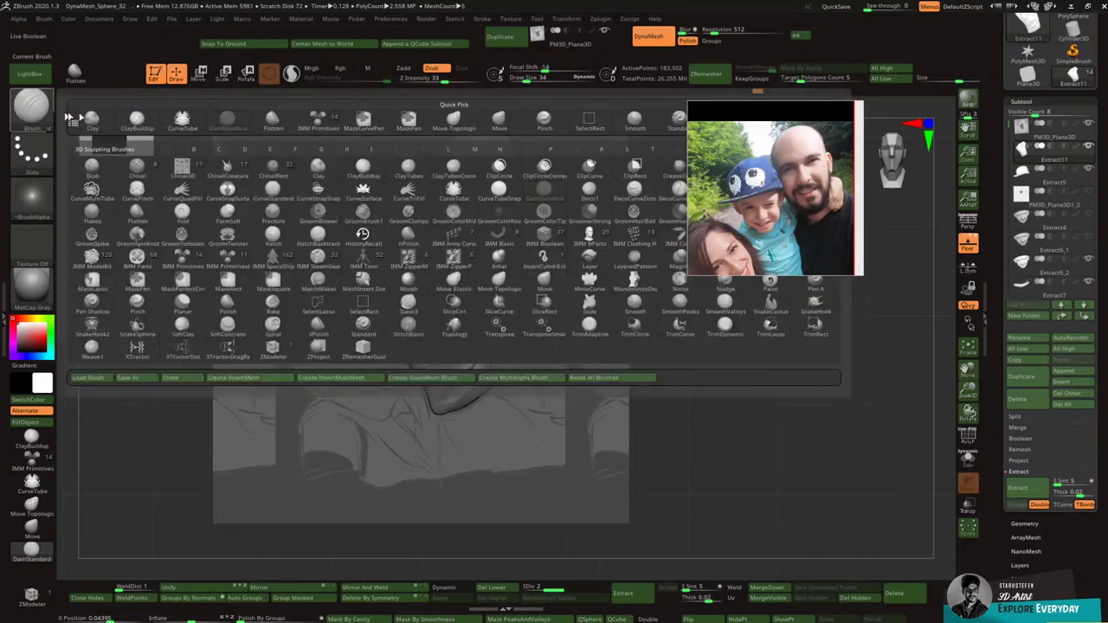
left_click(465, 126)
left_click_drag(431, 214, 519, 183)
left_click_drag(520, 273, 505, 273)
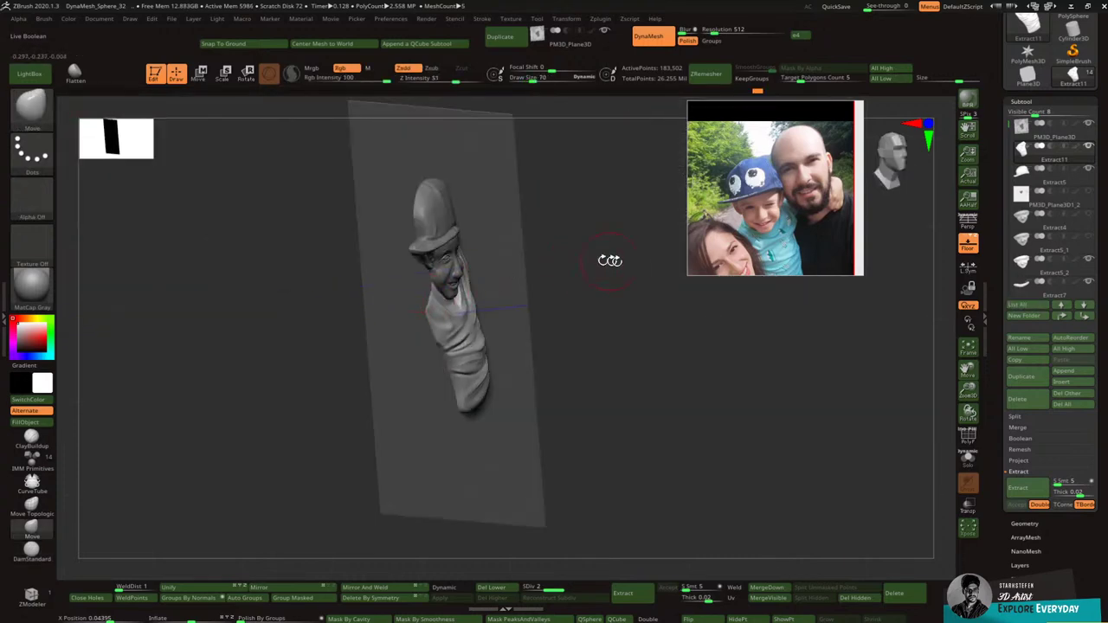
left_click_drag(610, 261, 573, 273, "shift")
left_click_drag(451, 302, 414, 281)
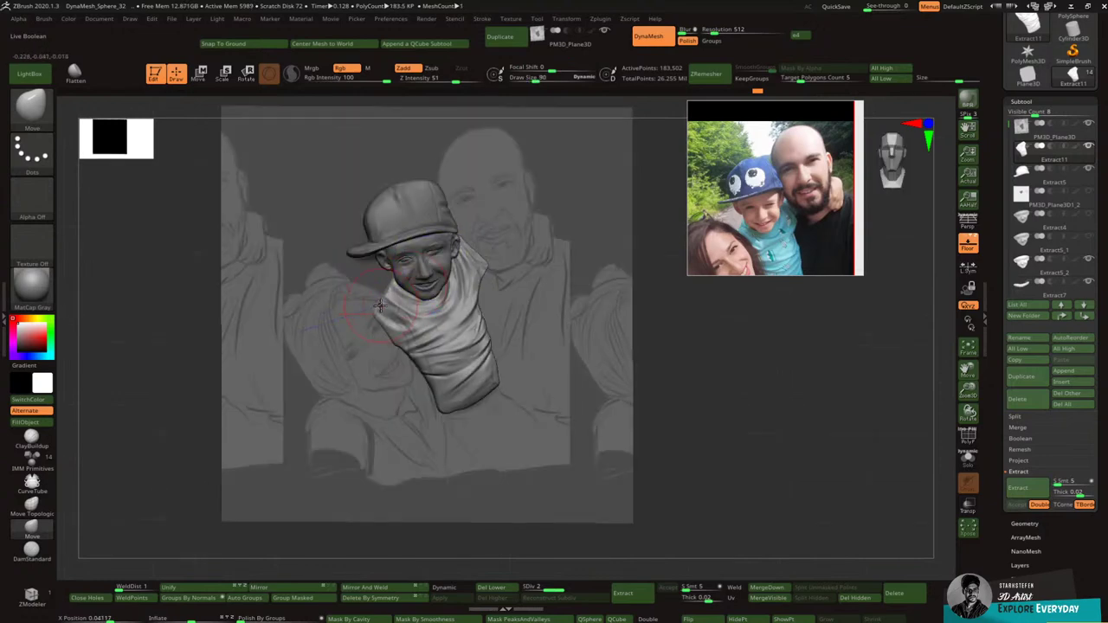
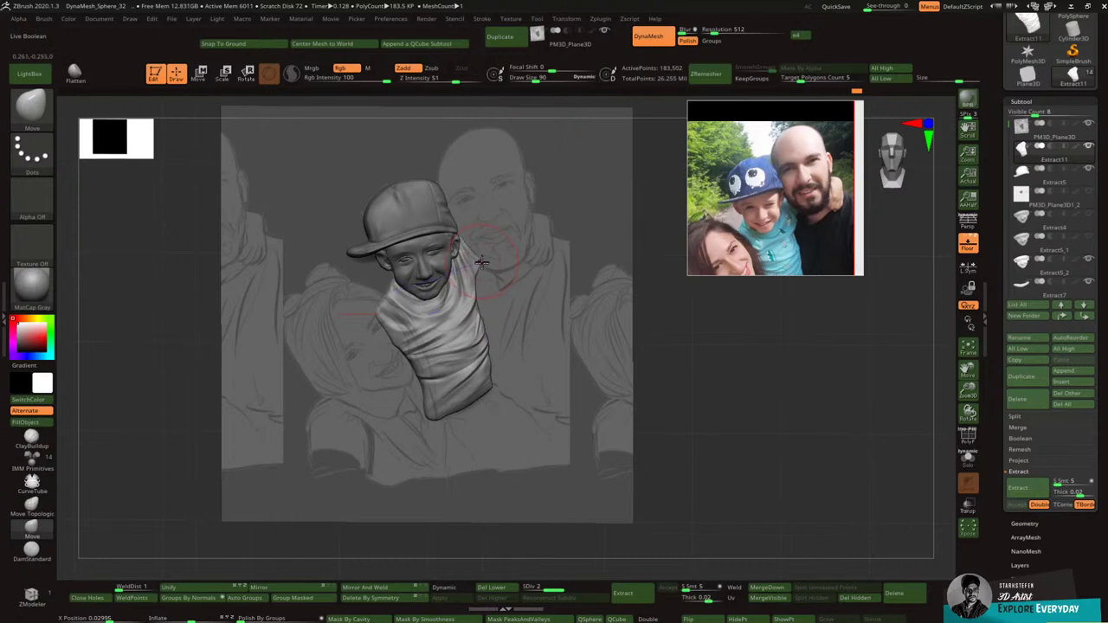
key("ctrl+z")
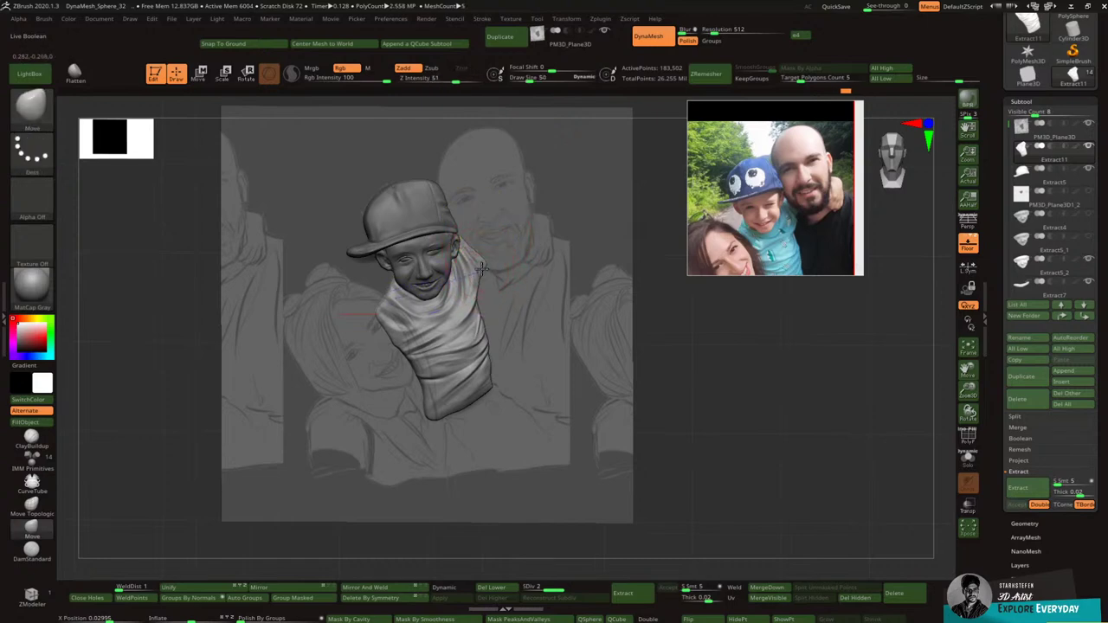
left_click_drag(477, 277, 480, 288)
Step: Compare the boy's reshaped shirt against the family sketch by toggling the floor grid, leaving it hidden
left_click(969, 244)
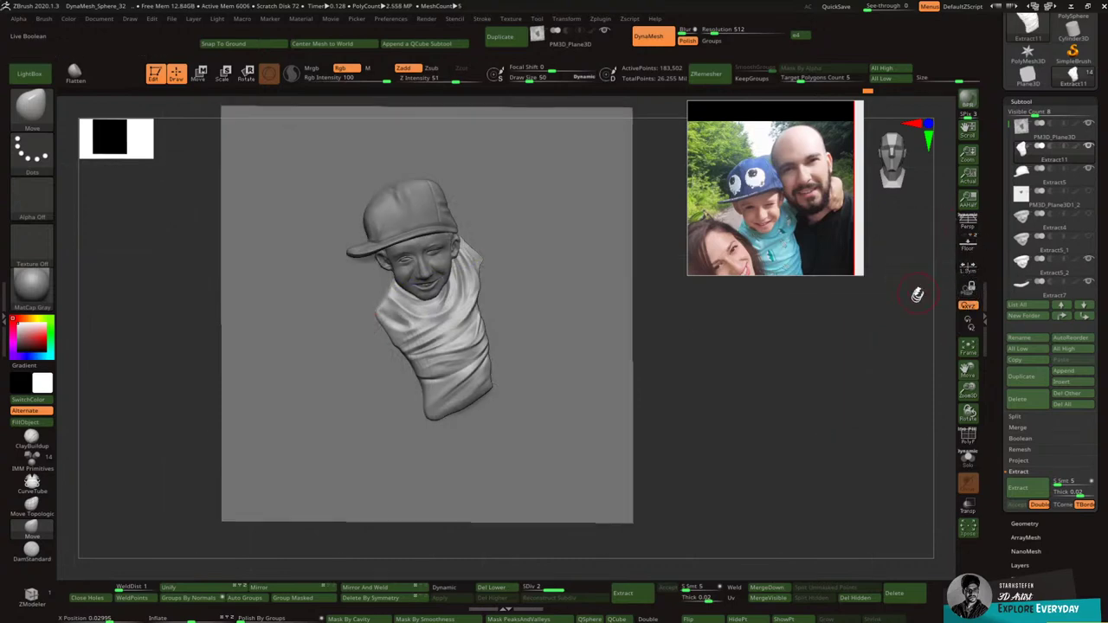
left_click(969, 246)
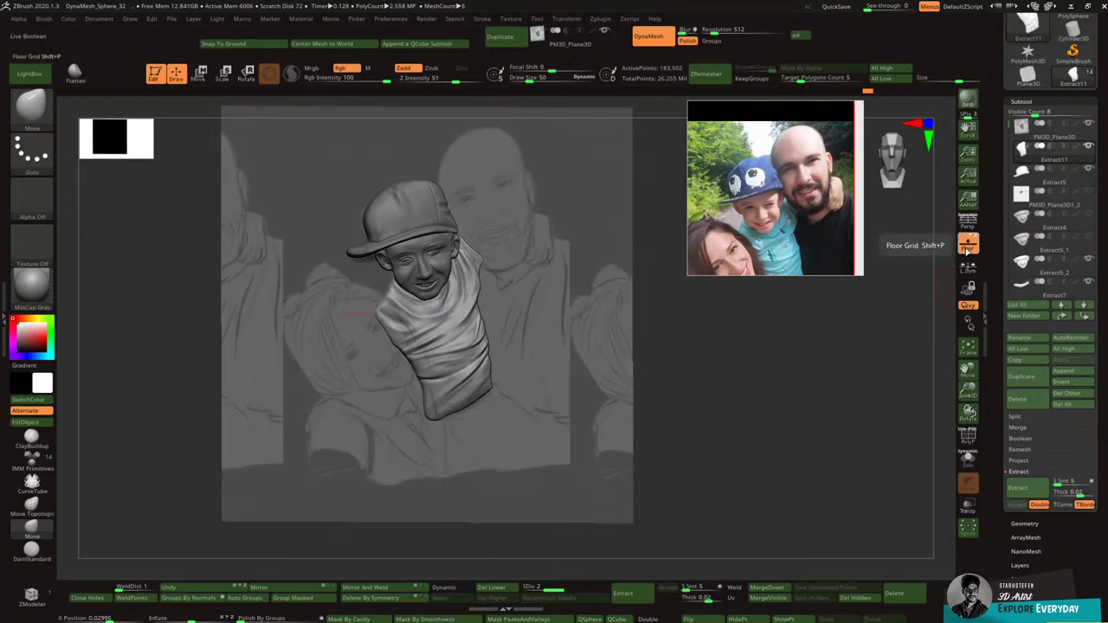
mouse_move(903, 339)
left_mouse_down()
mouse_move(906, 385)
mouse_move(892, 343)
left_mouse_up()
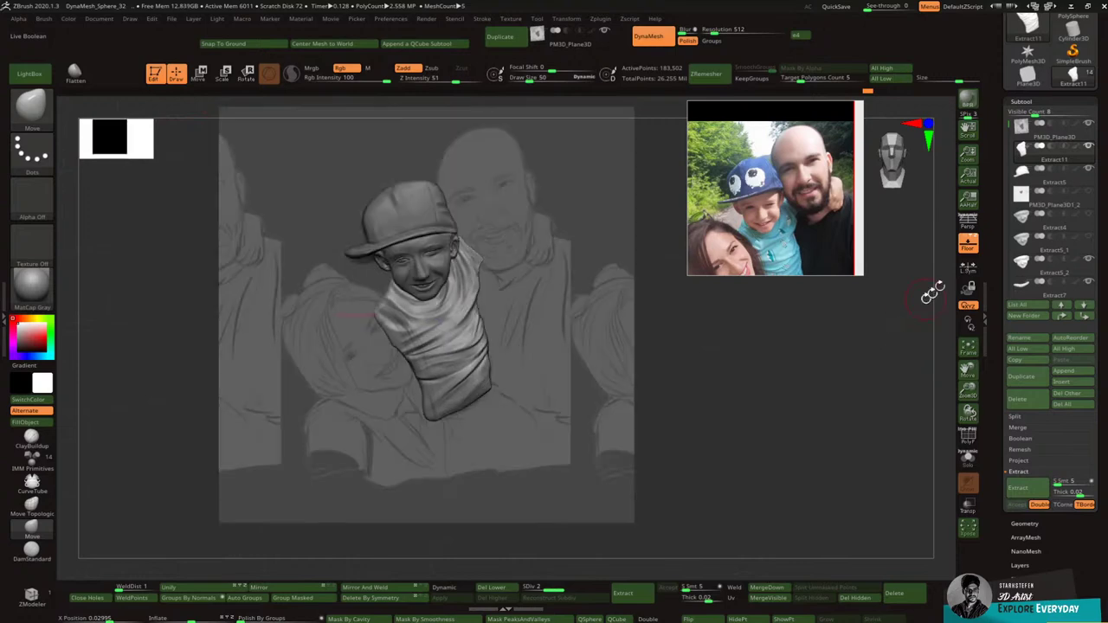
left_click(969, 246)
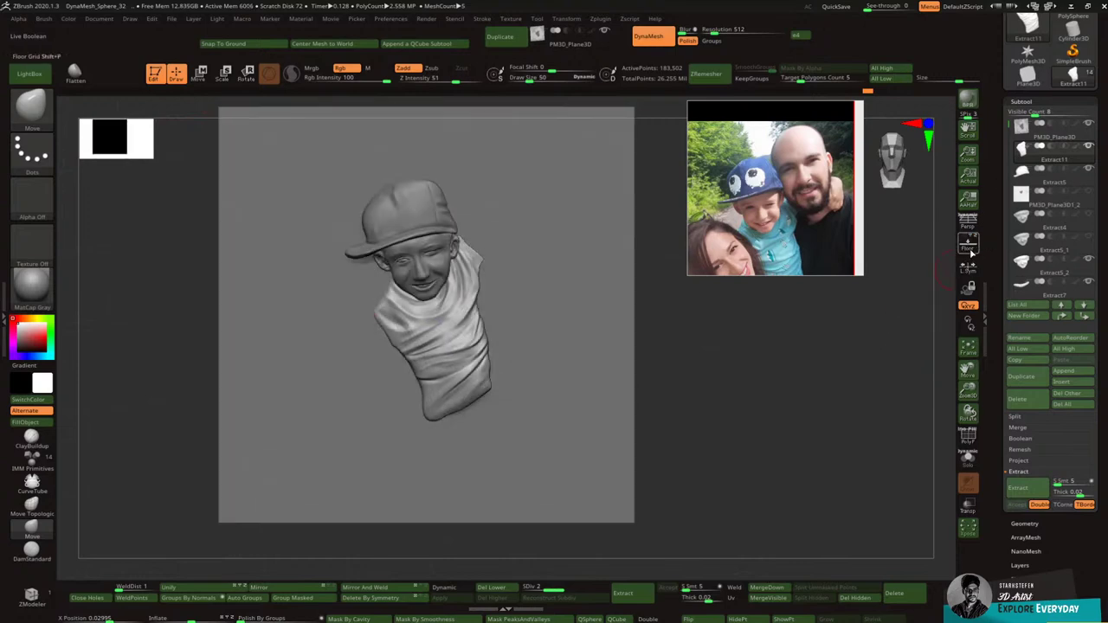
Step: Start saving the tool to New Volume (F:) as a ZTool file named 2.5DFAMILY
scroll(1073, 52, "up", 3)
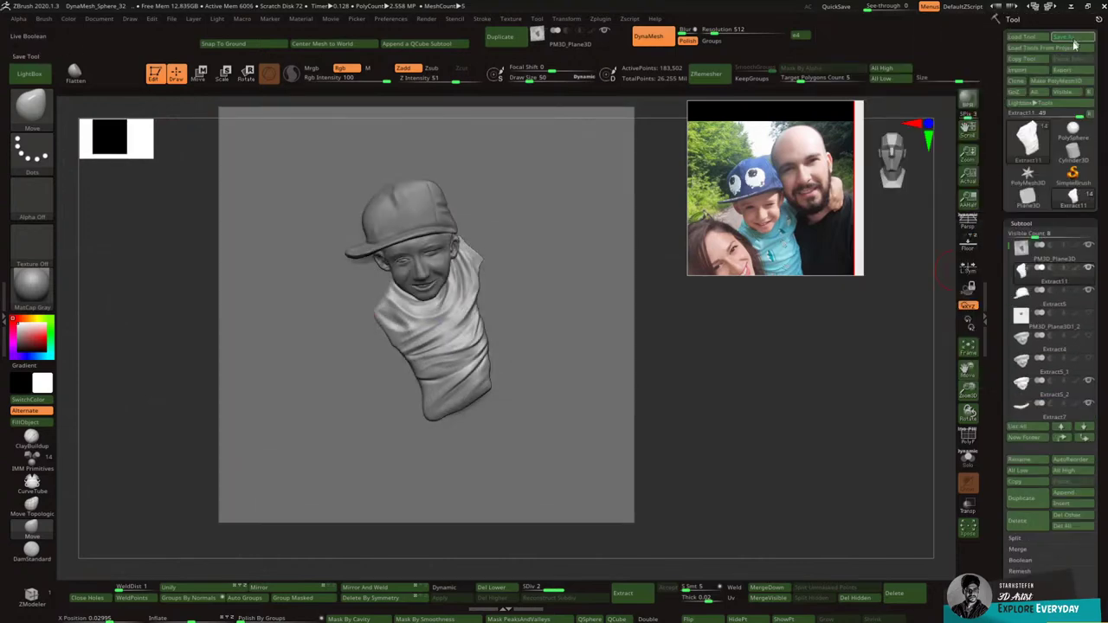
left_click(1064, 37)
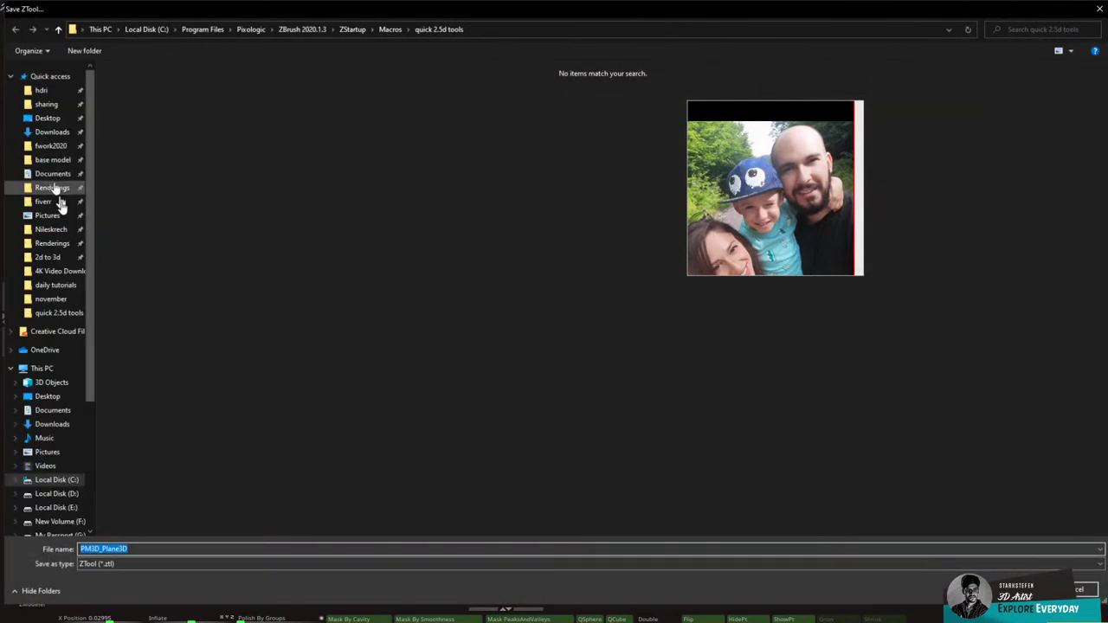
left_click(48, 369)
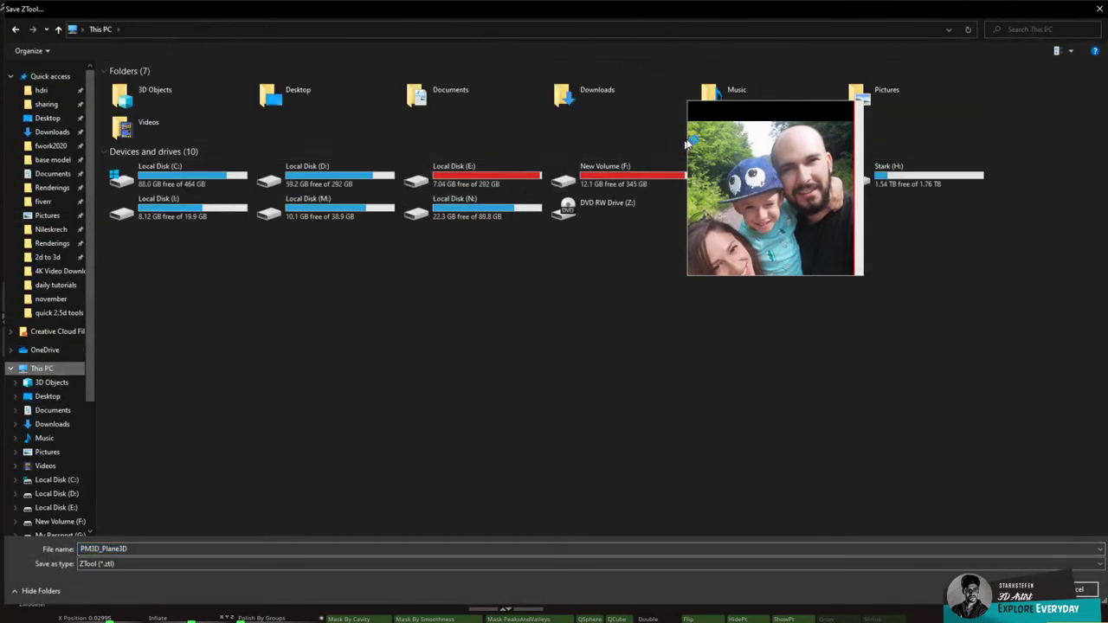
double_click(680, 185)
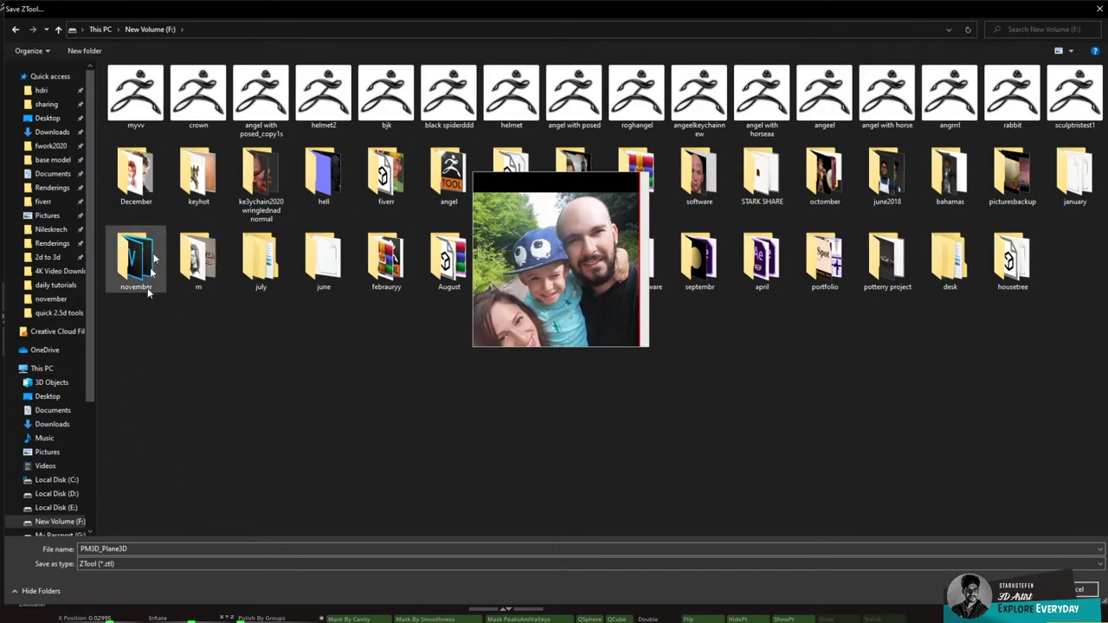
left_click(151, 551)
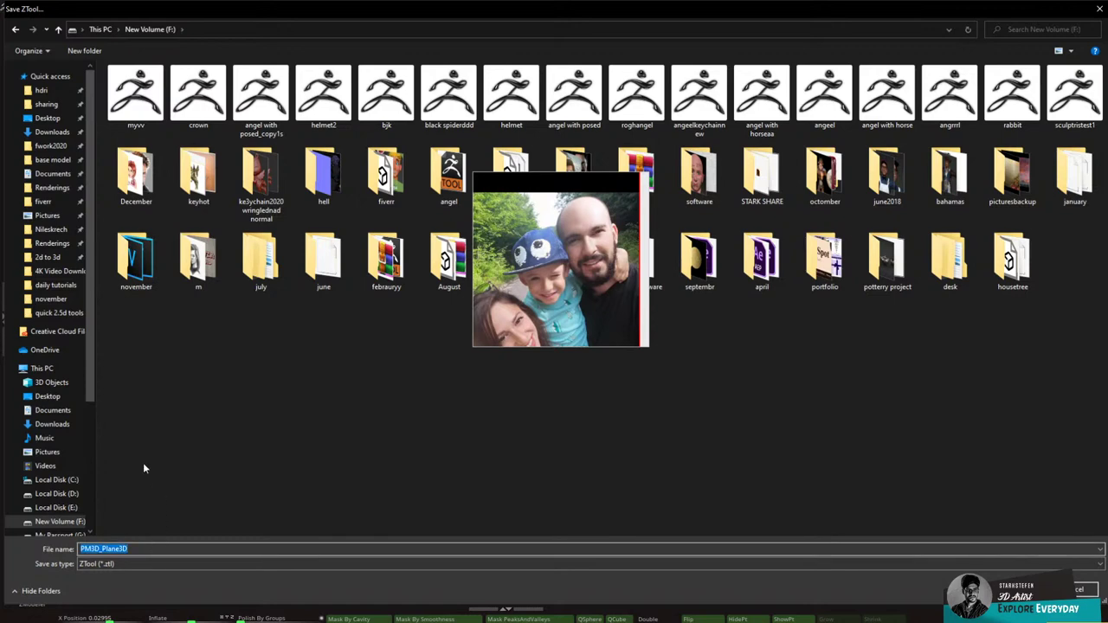
type("2.5DFAMILY")
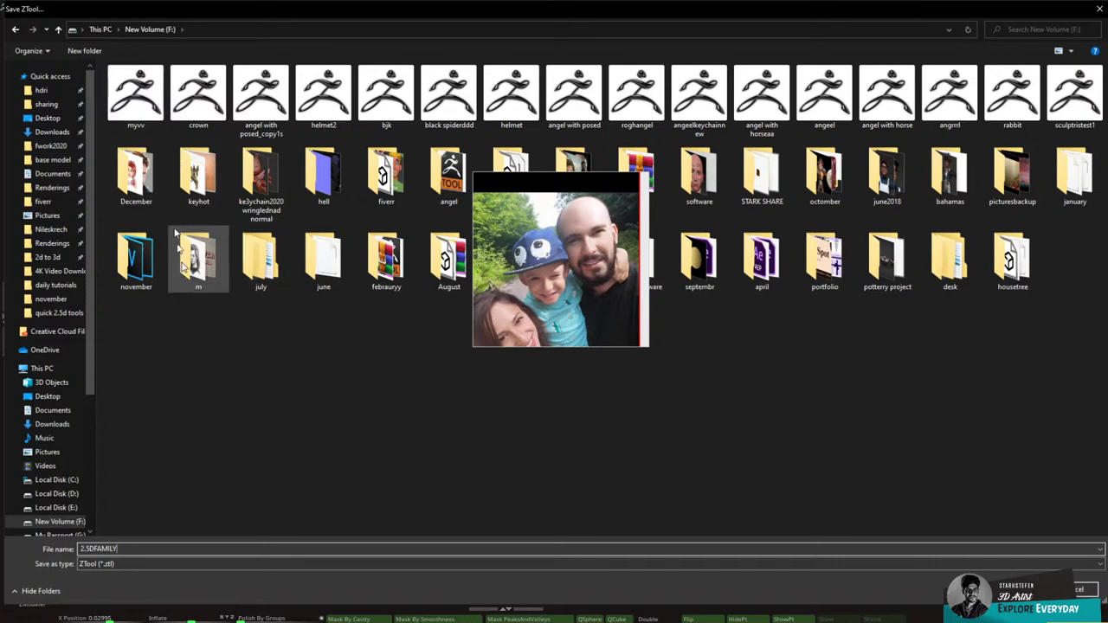
Step: Create a folder named FAMILYSCULPT on the F: drive and save the tool inside it
left_click(84, 50)
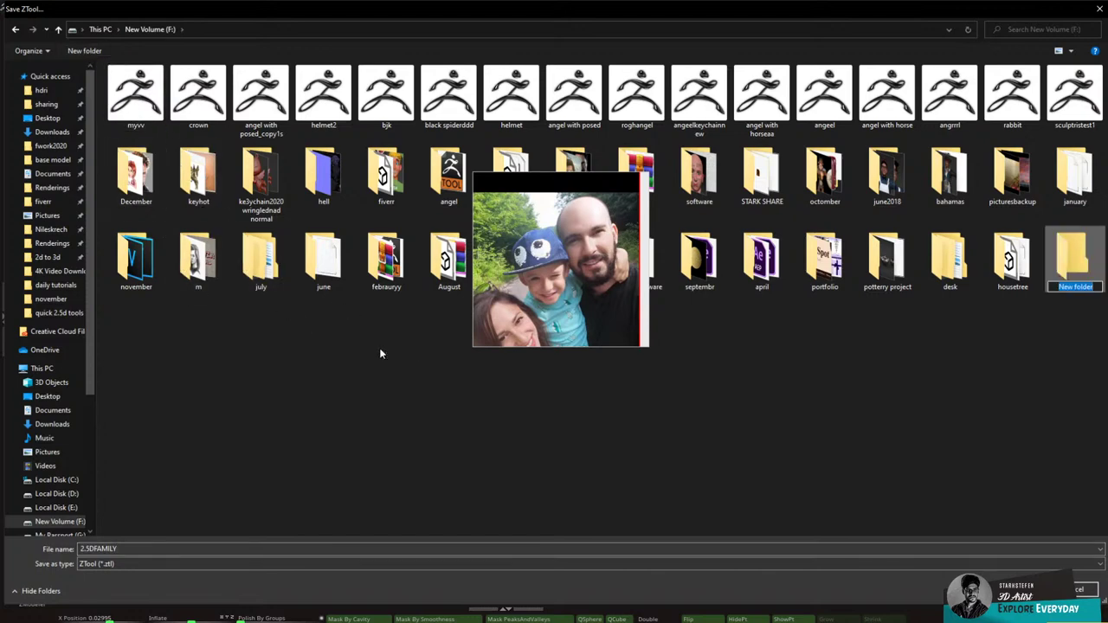
type("FAMILYSCULPT")
key("Return")
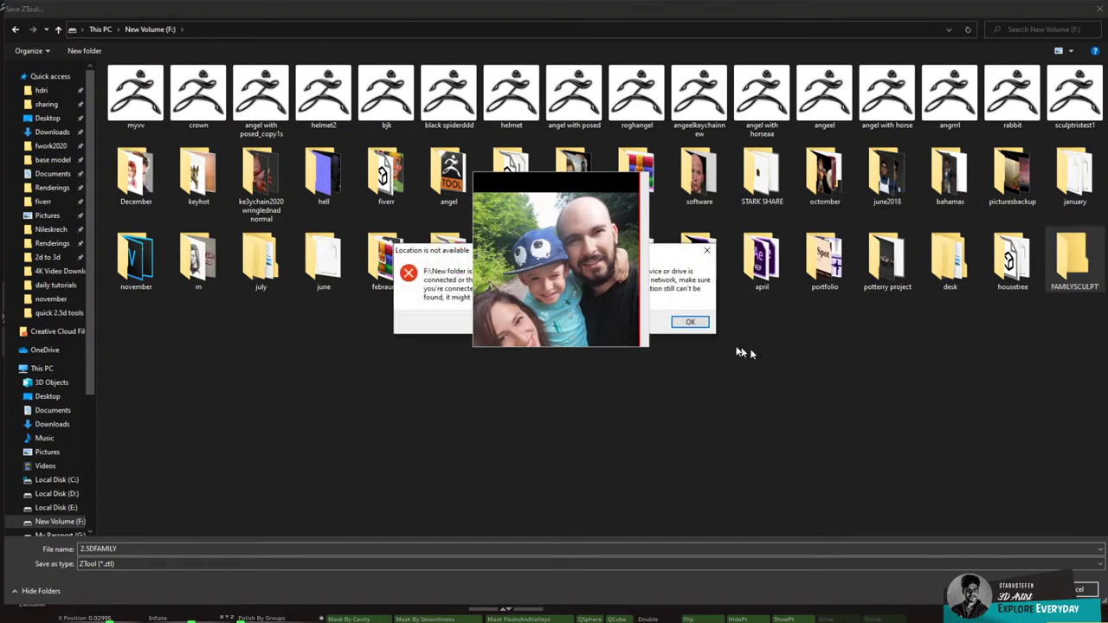
left_click(700, 320)
double_click(1070, 273)
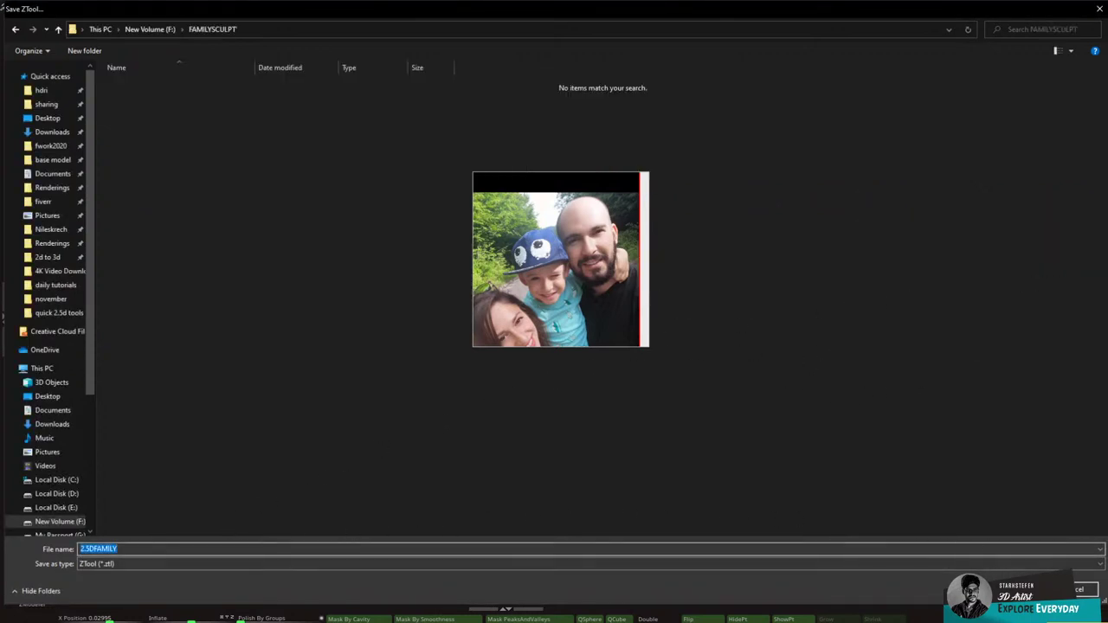
left_click(1031, 590)
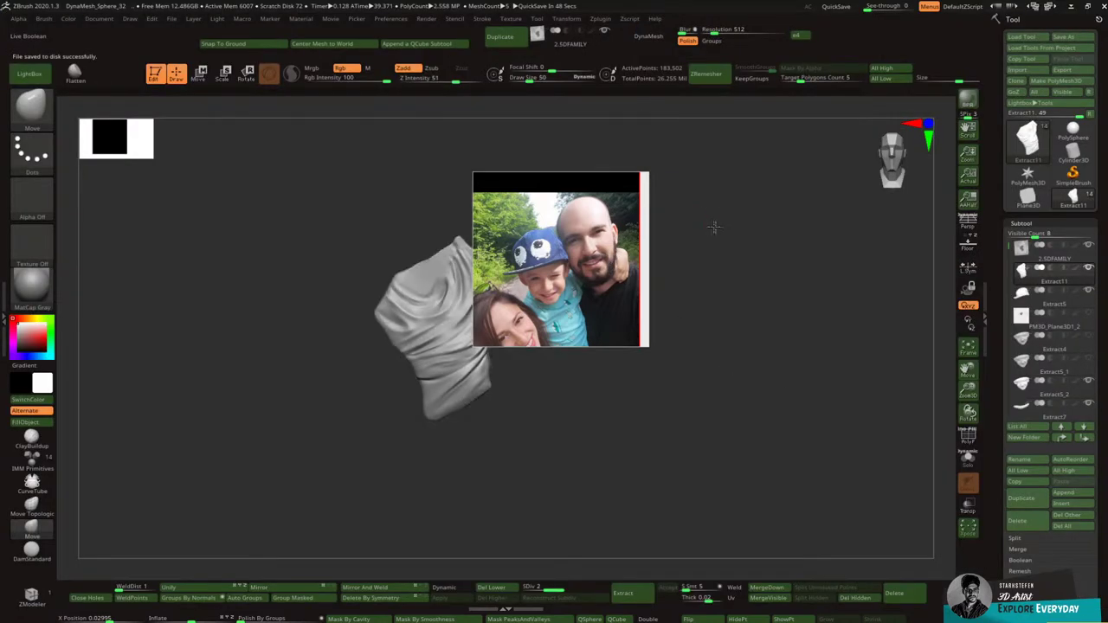
Step: Make the 2.5DFAMILY plane the active subtool, show the floor grid sketch again, and move the reference photo clear of the father's head
left_click(1076, 253)
left_click(970, 459)
left_click_drag(968, 392, 968, 443)
left_click_drag(968, 370, 920, 455)
left_click_drag(968, 397, 968, 381)
left_click_drag(969, 371, 926, 494)
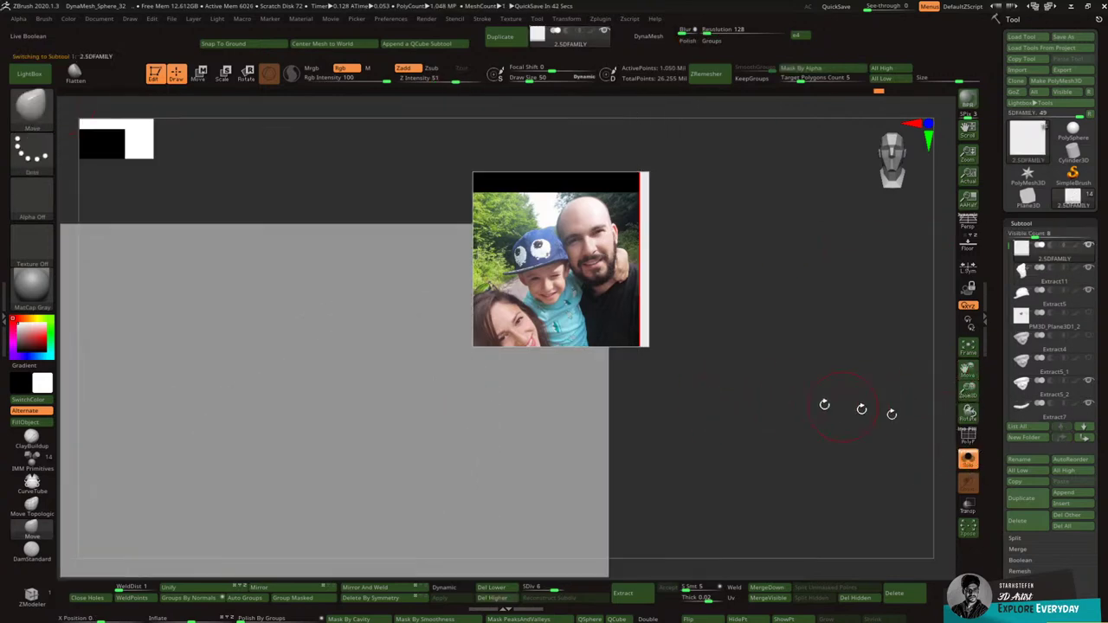
left_click(967, 461)
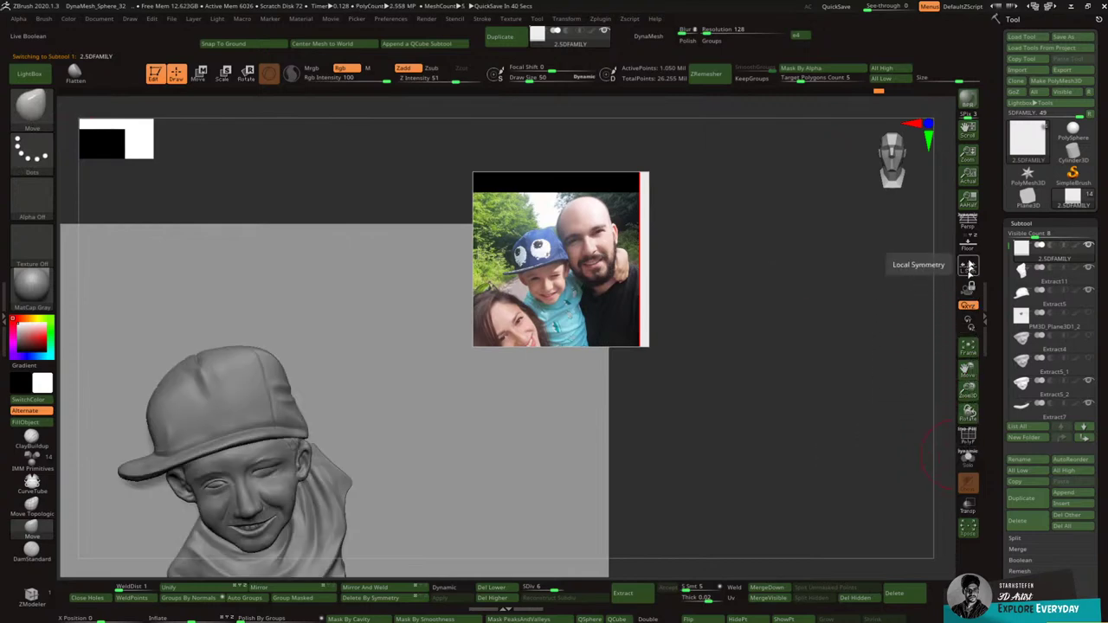
left_click(968, 245)
left_click_drag(555, 286, 785, 198)
left_click(647, 314)
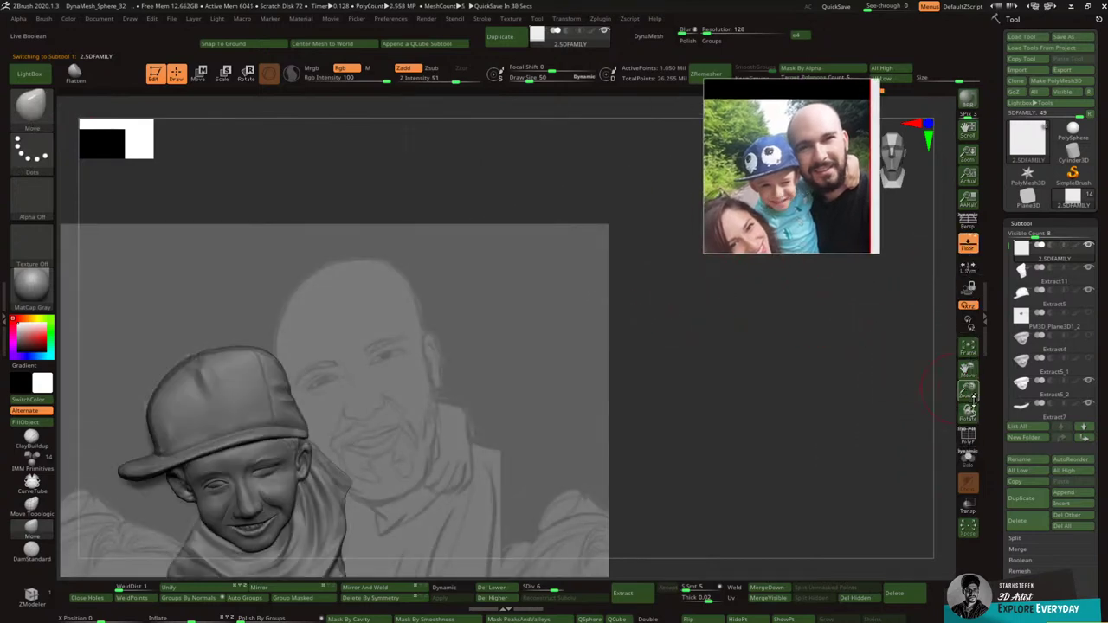
left_click_drag(968, 393, 968, 426)
Step: Mask the father's head freehand on the sketch plane, filling it from the skull down to the beard
mouse_move(384, 248)
left_mouse_down("ctrl")
mouse_move(374, 294)
mouse_move(358, 270)
left_mouse_up("ctrl")
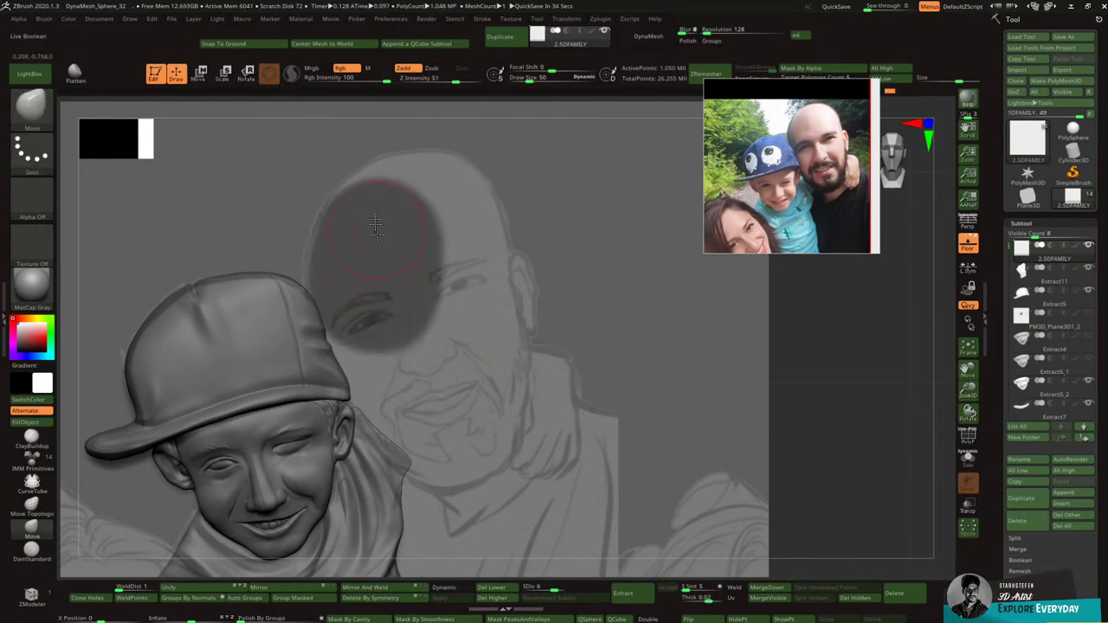
key("p")
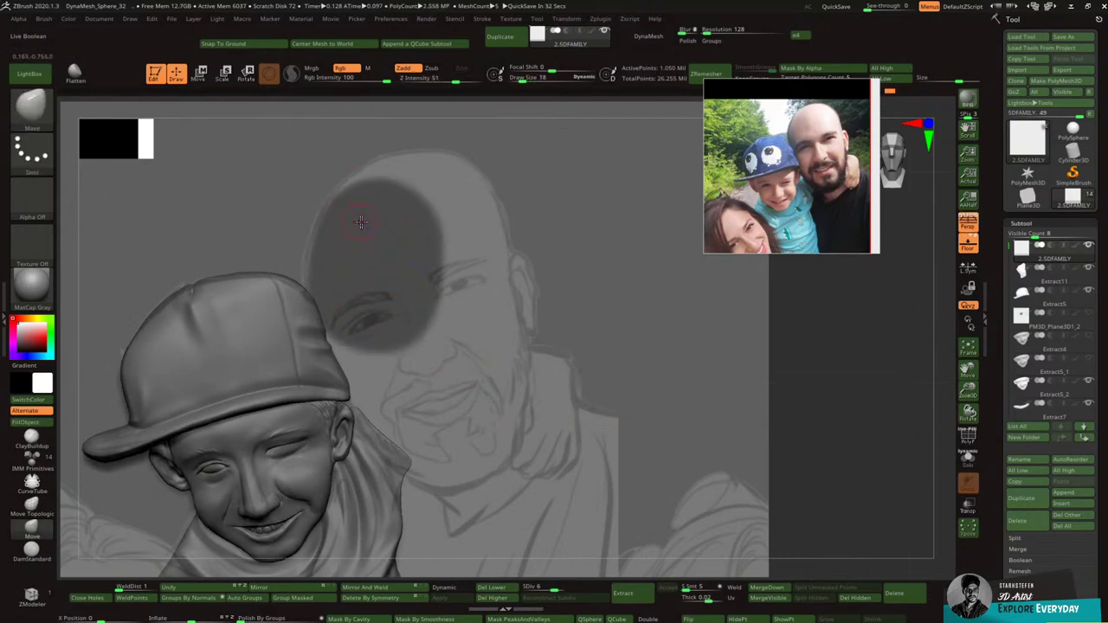
key("p")
mouse_move(356, 220)
left_mouse_down("ctrl")
mouse_move(347, 199)
mouse_move(433, 168)
mouse_move(426, 176)
left_mouse_up("ctrl")
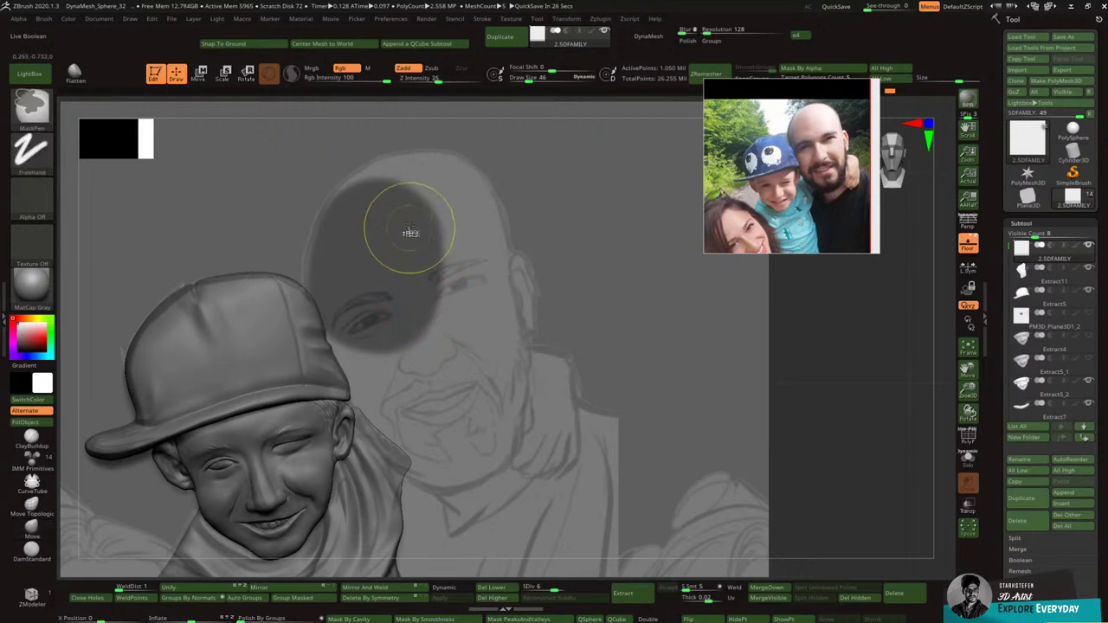
mouse_move(408, 235)
left_mouse_down("ctrl")
mouse_move(472, 424)
mouse_move(433, 437)
mouse_move(367, 322)
mouse_move(333, 355)
mouse_move(472, 217)
mouse_move(477, 265)
mouse_move(451, 205)
mouse_move(413, 194)
mouse_move(379, 212)
mouse_move(391, 199)
left_mouse_up("ctrl")
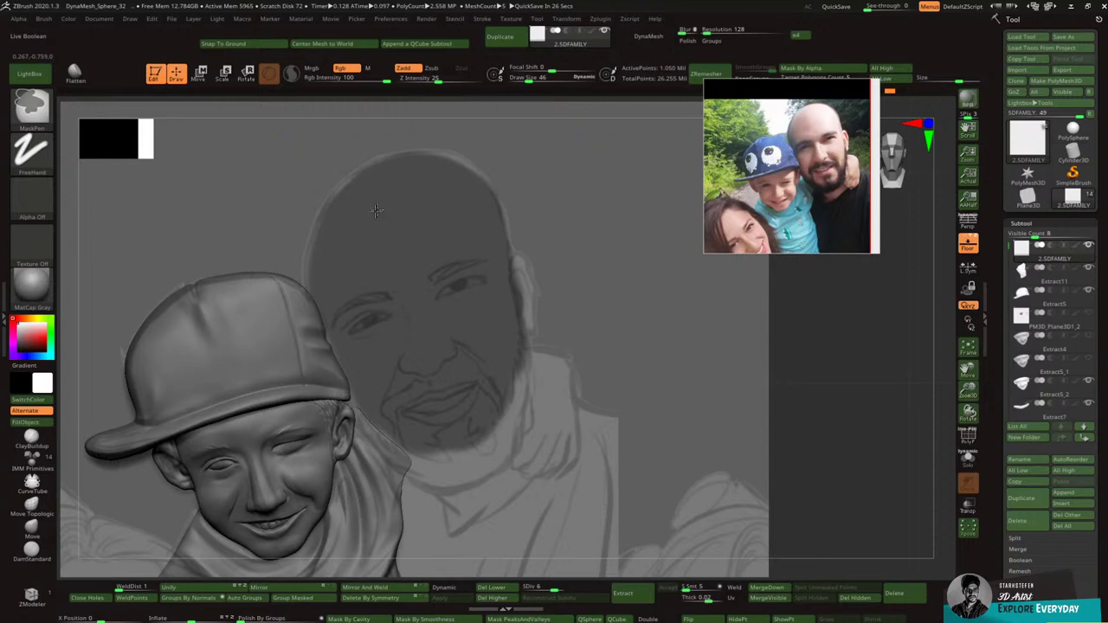
mouse_move(404, 194)
left_mouse_down("ctrl")
mouse_move(435, 191)
mouse_move(463, 217)
mouse_move(485, 316)
mouse_move(471, 435)
mouse_move(443, 444)
mouse_move(433, 435)
left_mouse_up("ctrl")
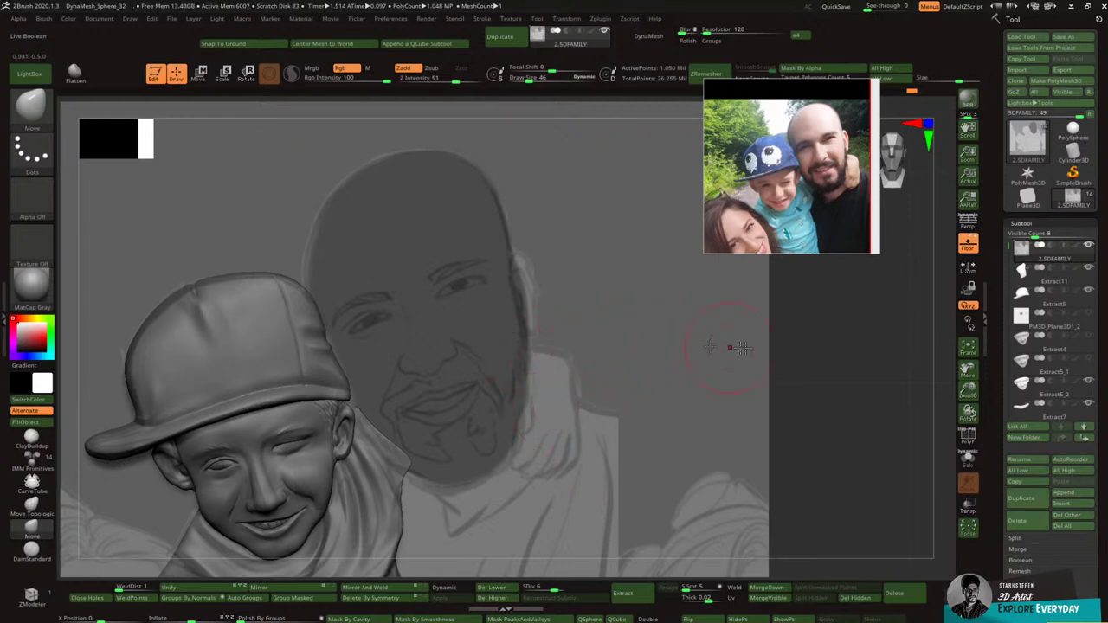
Step: Add the father's ear to the mask and tidy the mask edge around the skull with a finer brush of size 10
right_click_drag(878, 386, 866, 423, "ctrl")
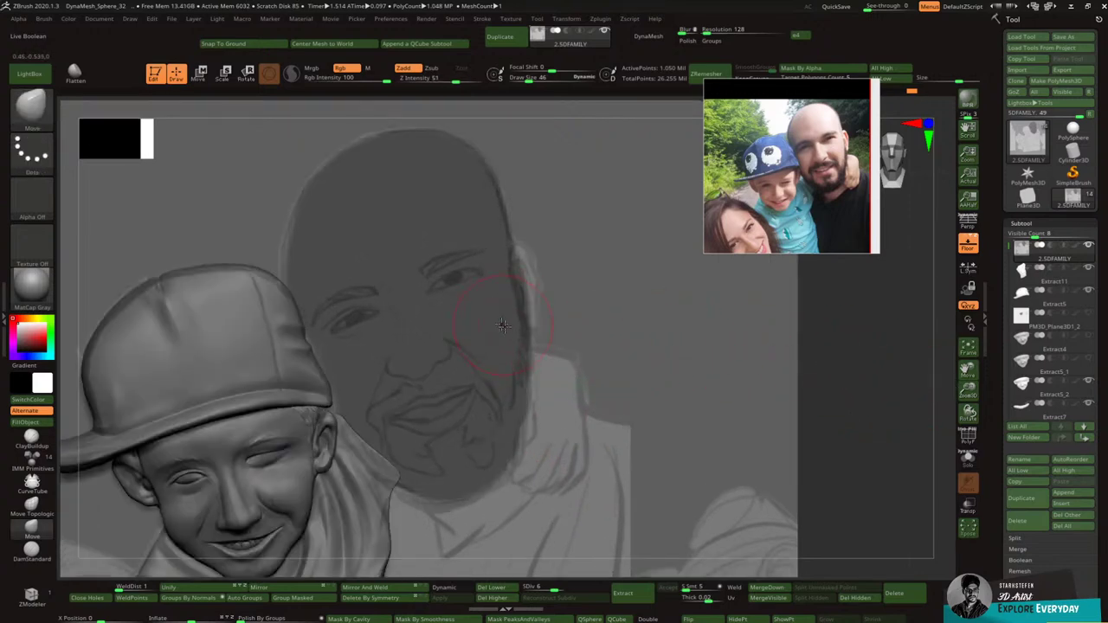
key("ctrl")
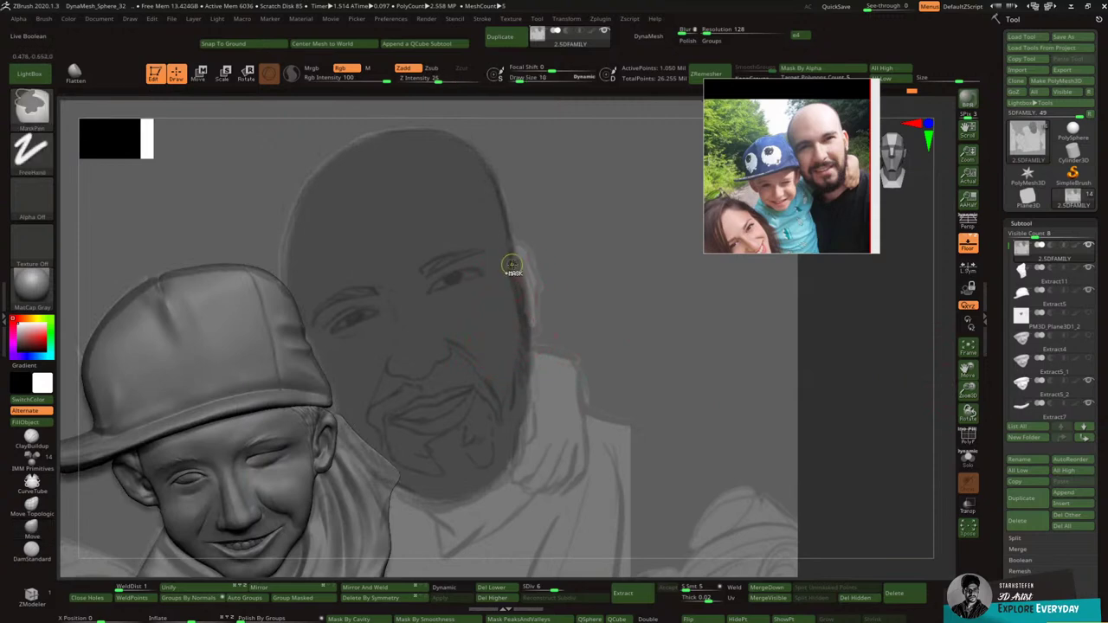
mouse_move(512, 264)
left_mouse_down("ctrl")
mouse_move(532, 270)
mouse_move(531, 332)
left_mouse_up("ctrl")
left_click_drag(323, 194, 290, 281, "ctrl")
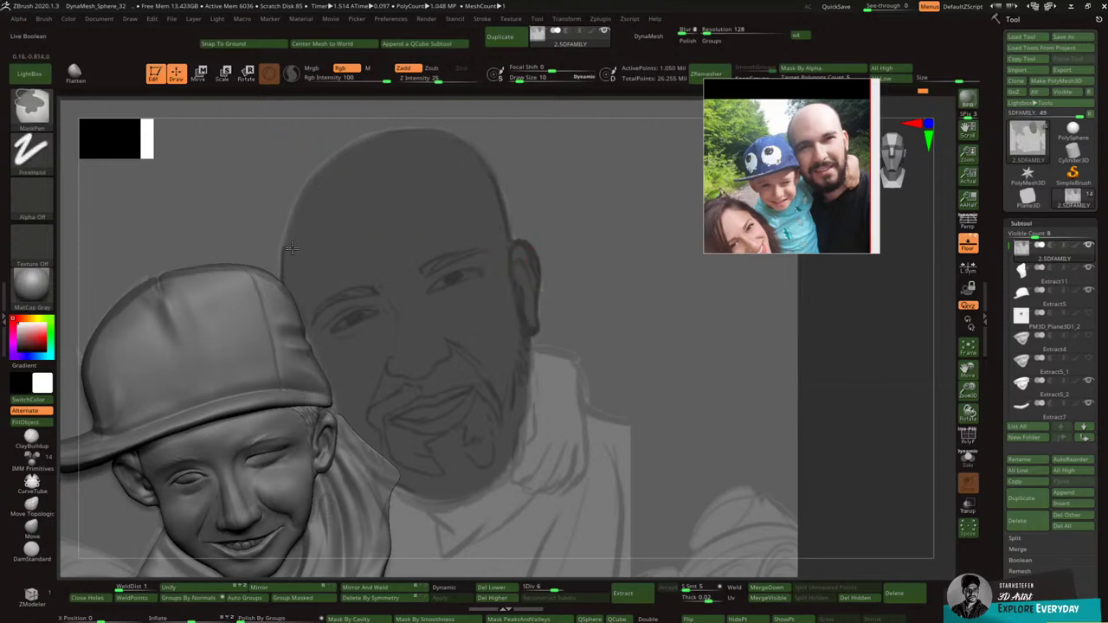
mouse_move(303, 208)
left_mouse_down("ctrl")
mouse_move(318, 179)
mouse_move(372, 144)
left_mouse_up("ctrl")
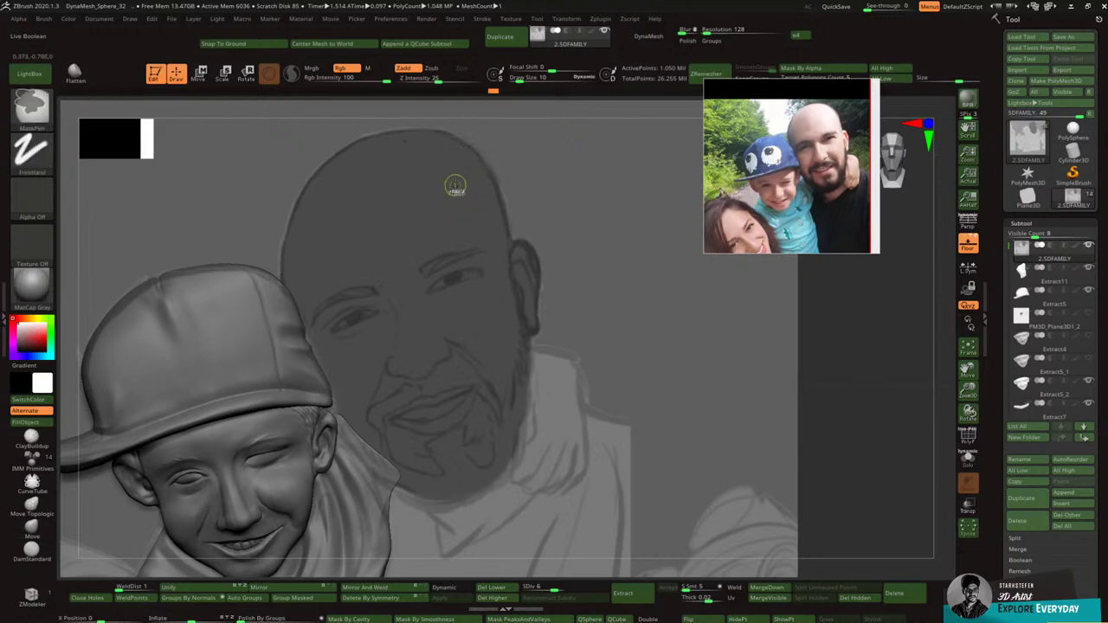
left_click_drag(500, 184, 506, 246, "ctrl")
Step: Isolate the sketch plane and refine the head mask along the side of the face behind the boy's cap
mouse_move(971, 391)
left_mouse_down()
mouse_move(970, 371)
mouse_move(1004, 363)
left_mouse_up()
left_click(968, 459)
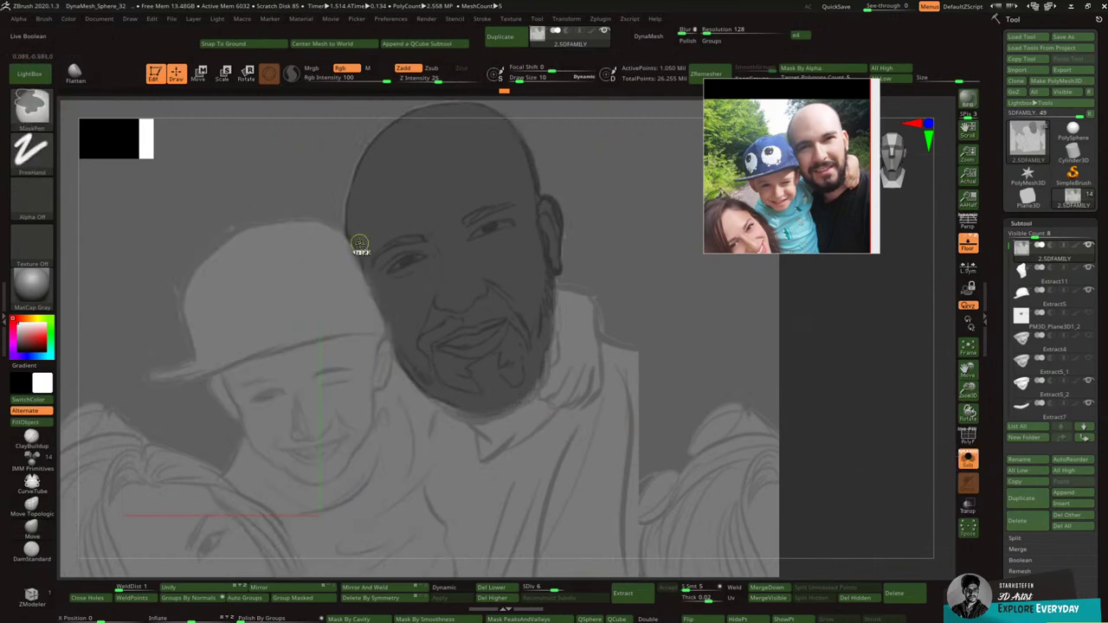
left_click_drag(364, 249, 382, 318, "ctrl")
left_click_drag(353, 230, 391, 350, "ctrl")
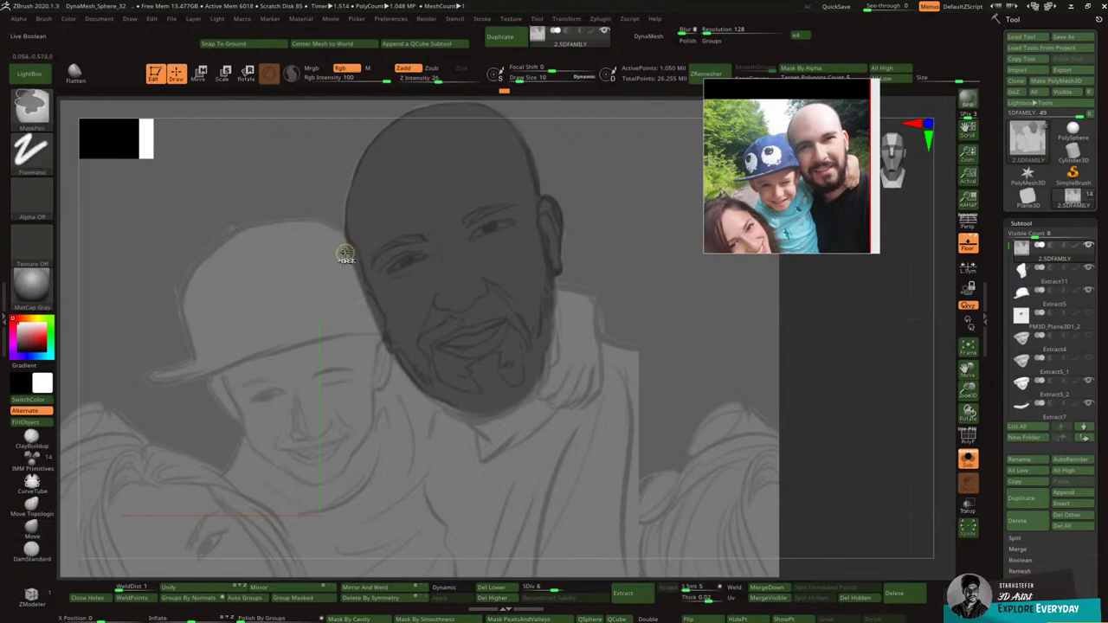
key("ctrl")
Step: Complete the head mask along the cheek, the chin and the lower edge of the beard
mouse_move(353, 258)
left_mouse_down("ctrl")
mouse_move(382, 346)
mouse_move(496, 416)
left_mouse_up("ctrl")
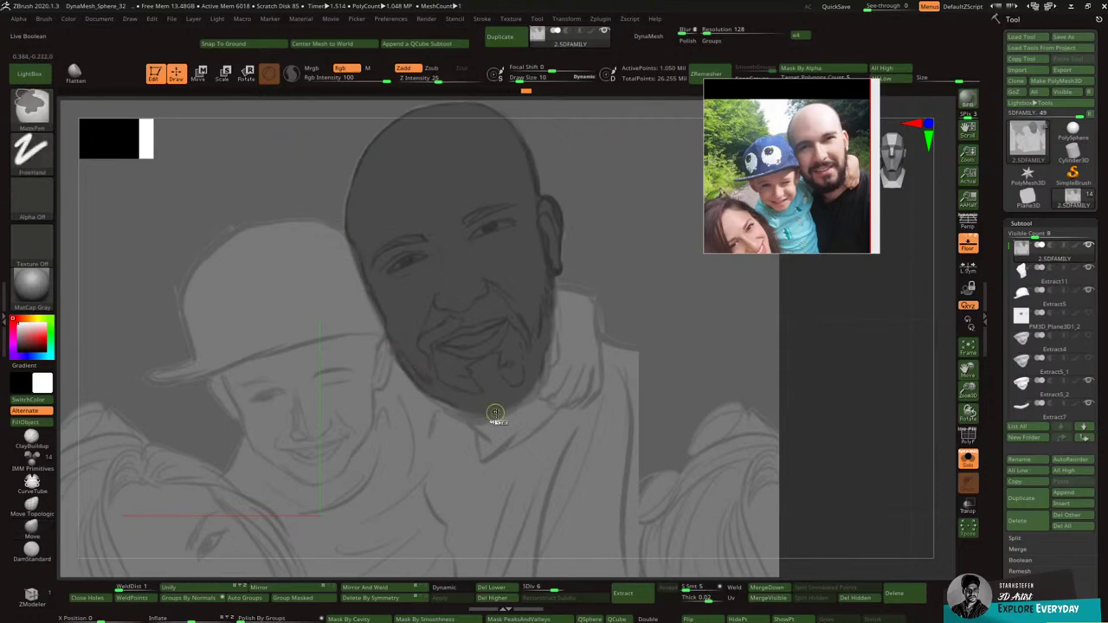
left_click_drag(532, 350, 524, 389, "ctrl")
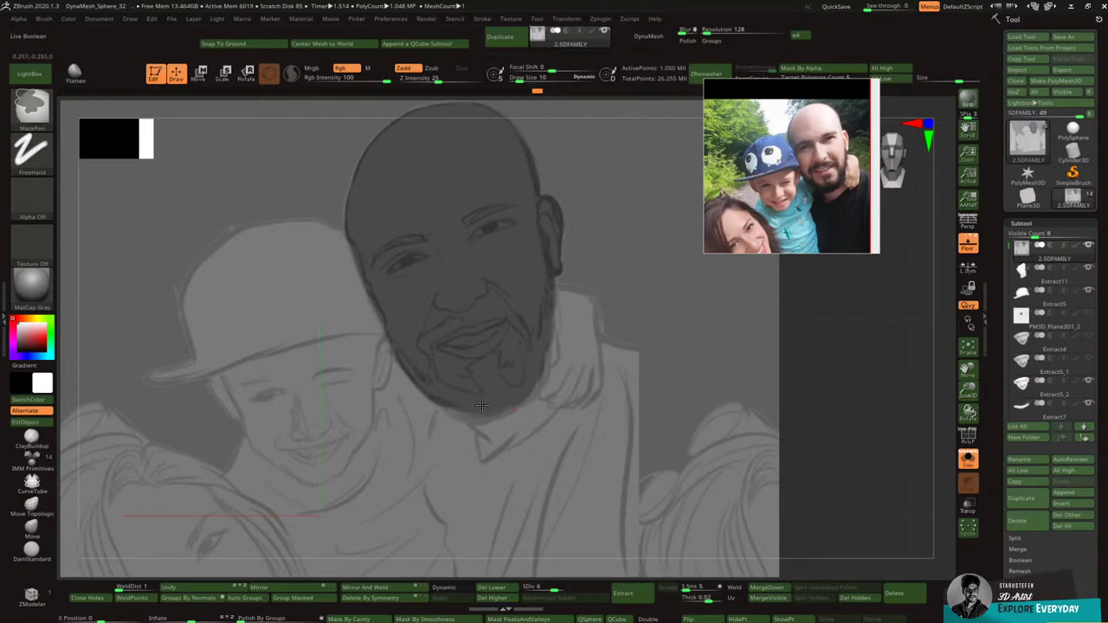
left_click_drag(520, 393, 533, 370, "ctrl")
left_click_drag(546, 295, 537, 350, "ctrl")
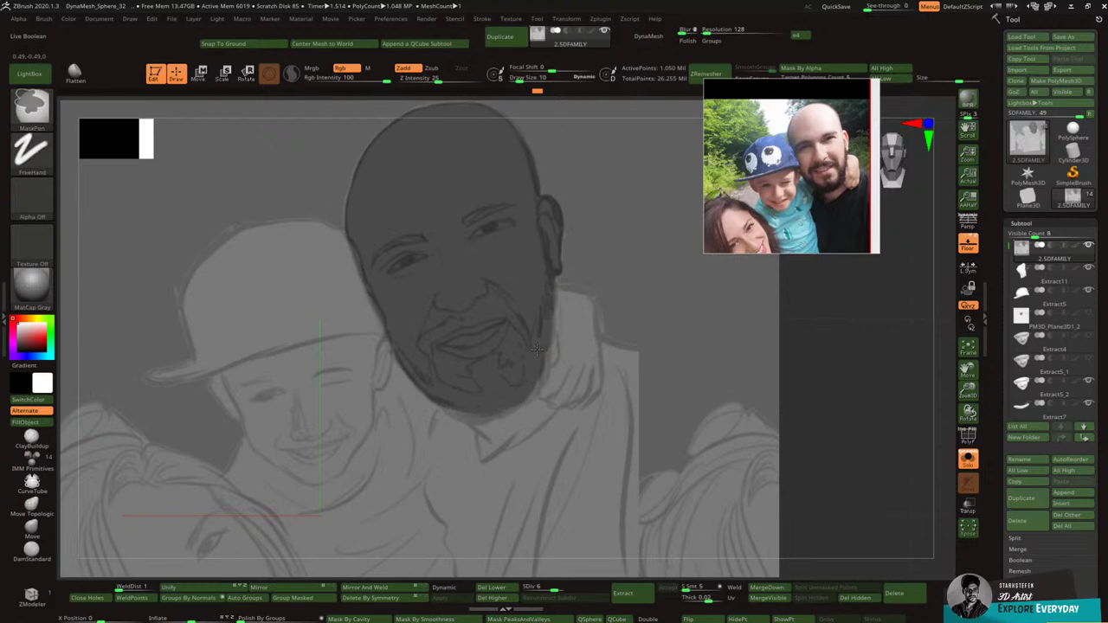
Step: Remove the ear from the mask and extract the father's head as a new subtool with a thickness of 0.02
key("ctrl")
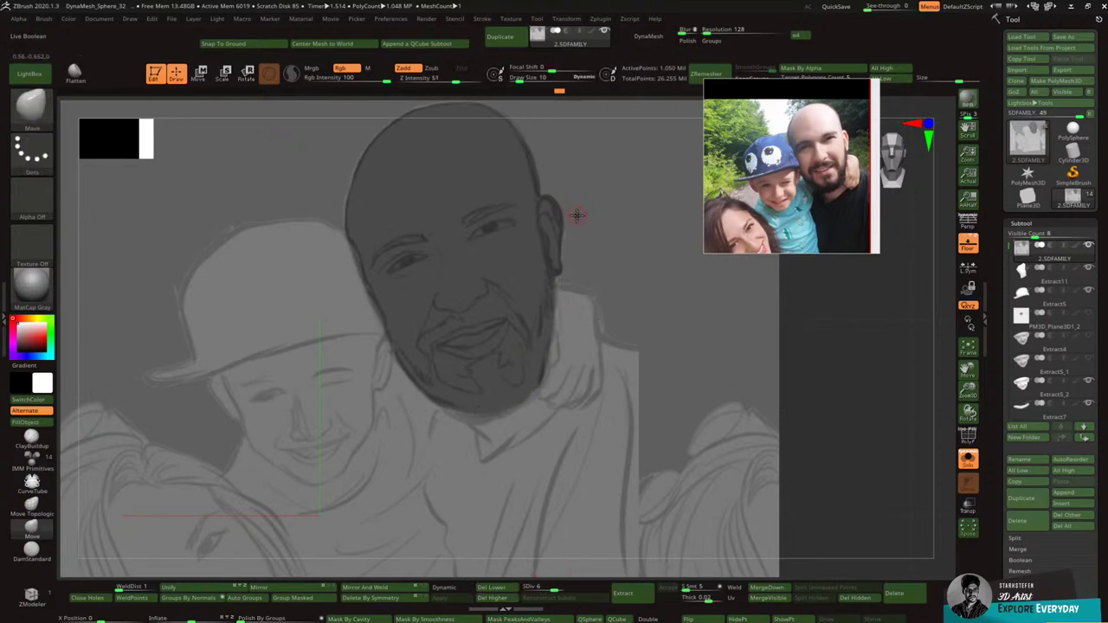
key("ctrl")
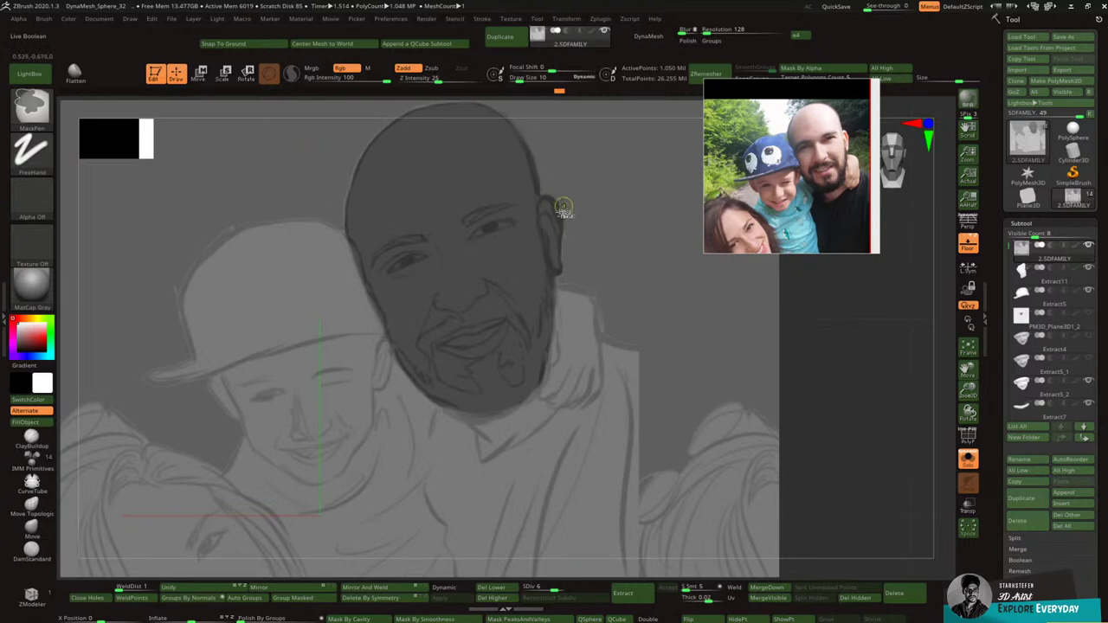
key("ctrl")
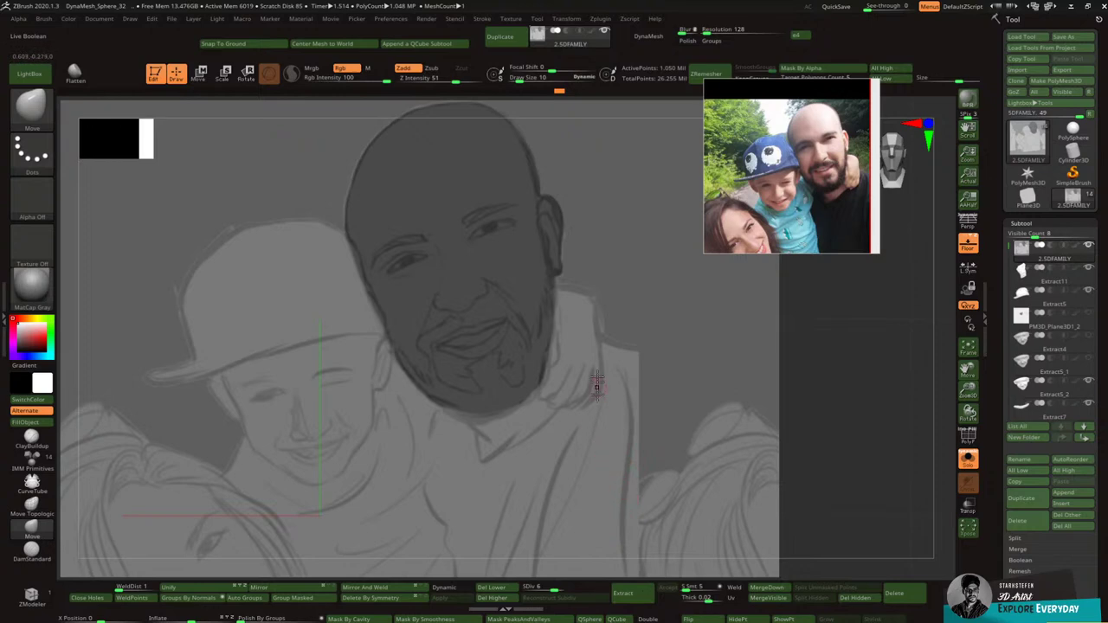
key("ctrl")
mouse_move(553, 196)
left_mouse_down("ctrl+alt")
mouse_move(569, 243)
mouse_move(563, 265)
left_mouse_up("ctrl+alt")
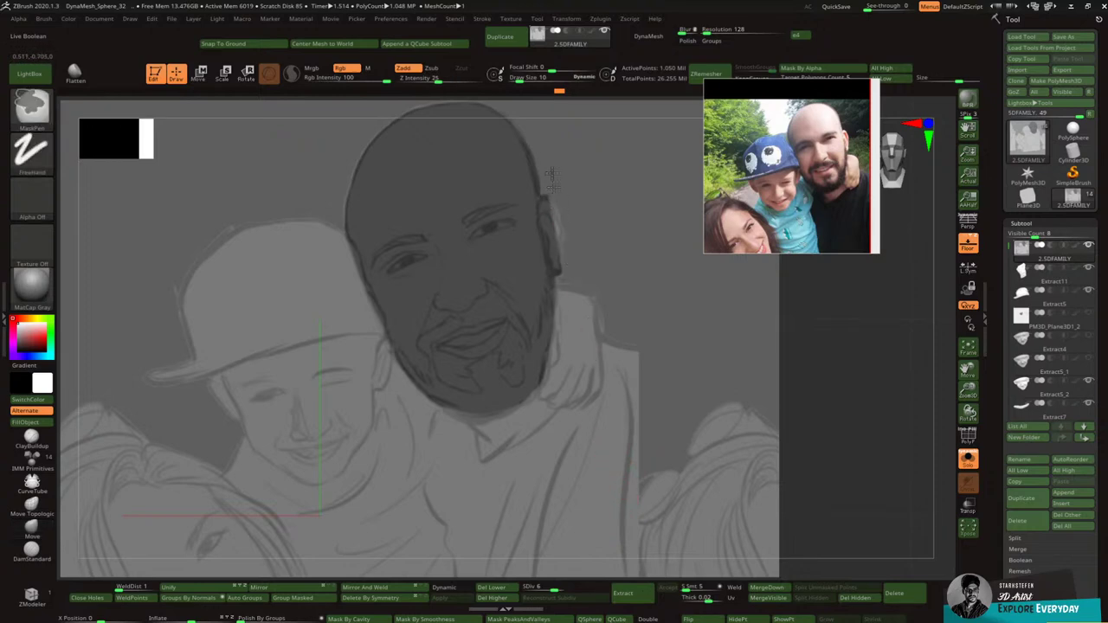
left_click_drag(552, 175, 567, 314, "ctrl+alt")
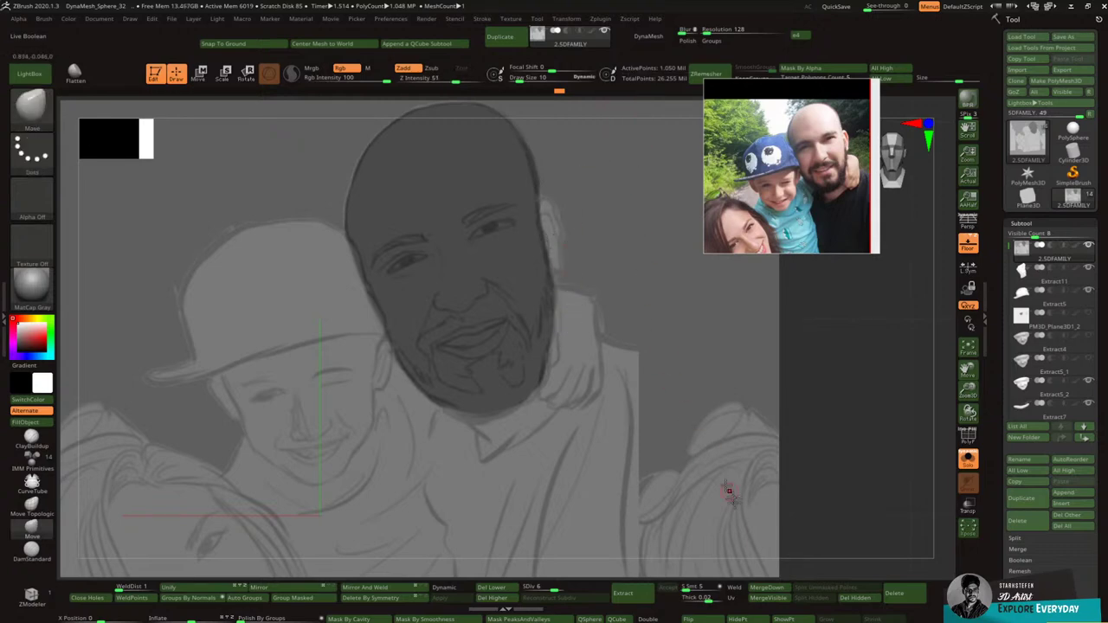
left_click(643, 594)
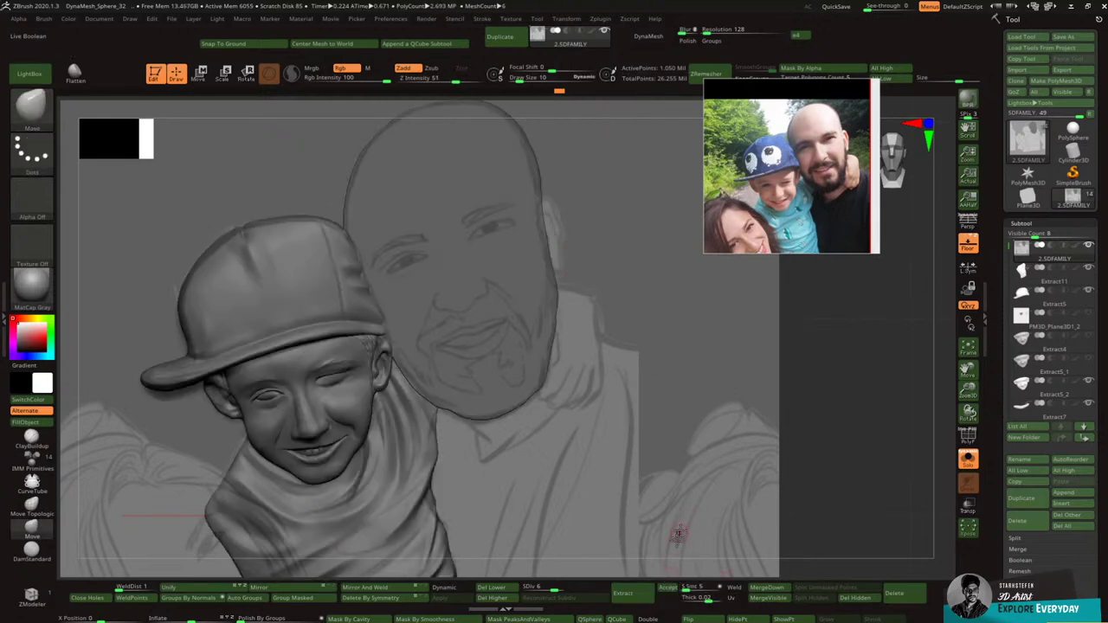
left_click(668, 589)
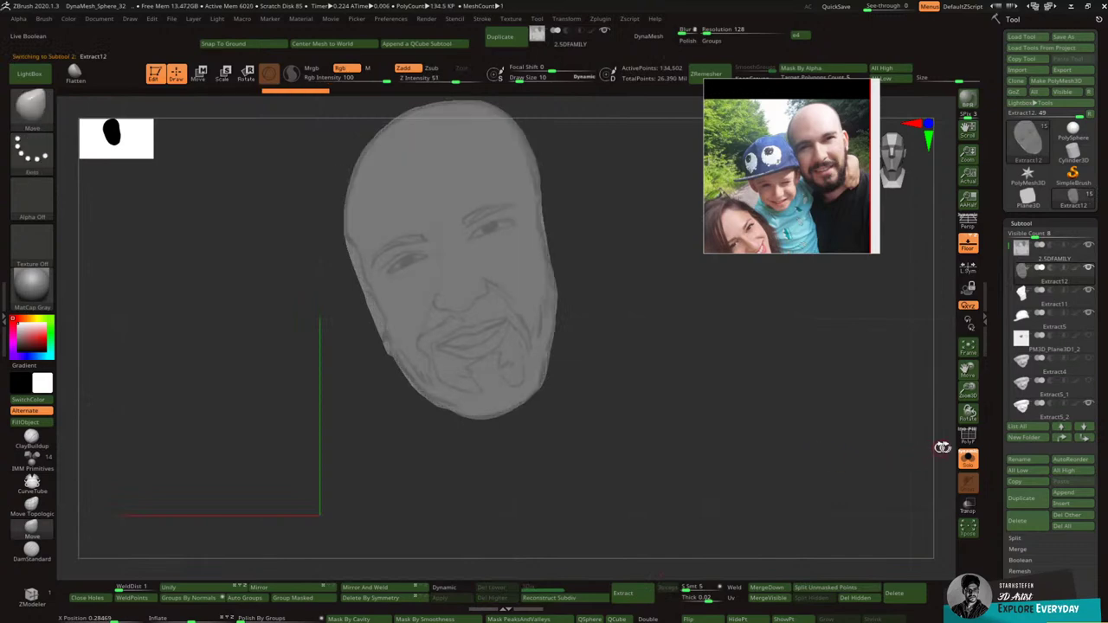
Step: Return to the isolated sketch plane, replace the head mask with one over the father's ear, and extract the ear as a subtool
left_click(969, 458)
left_click(574, 253, "alt")
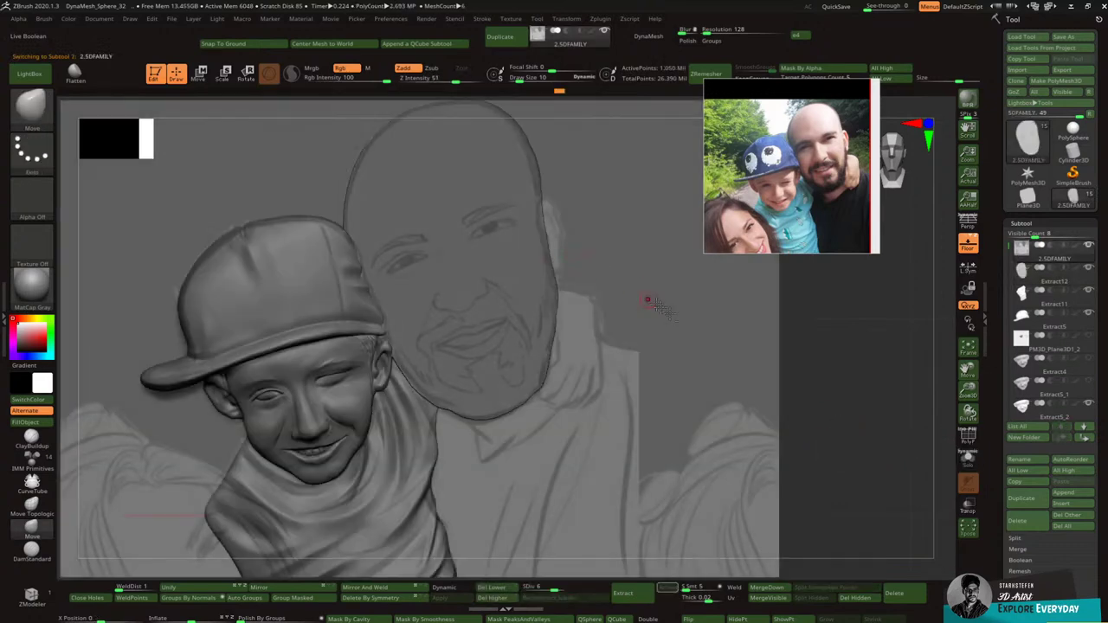
left_click(968, 459)
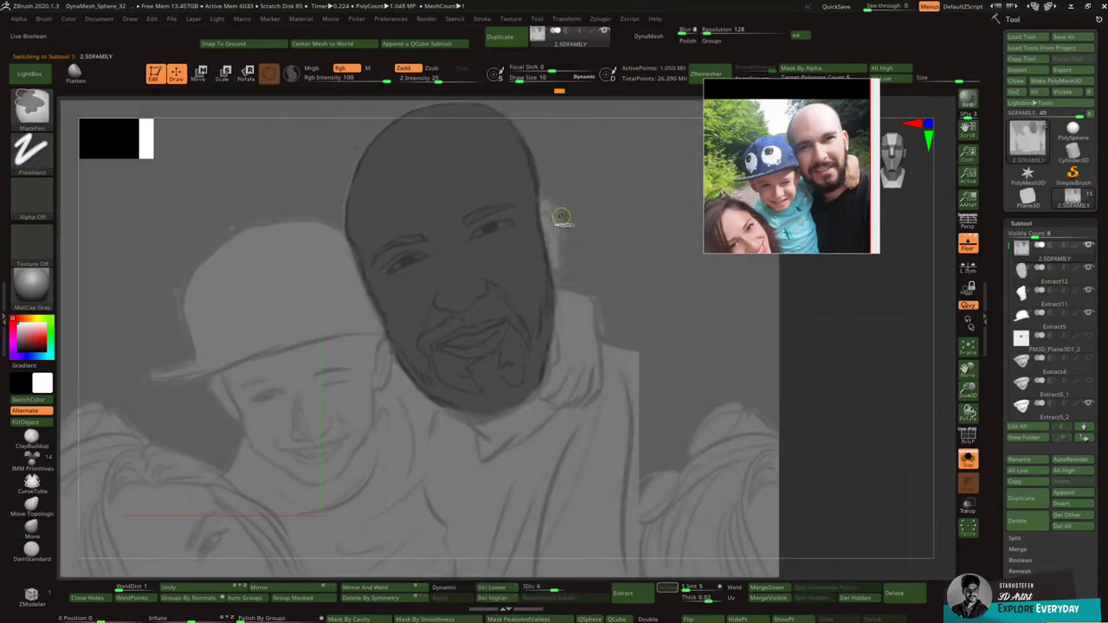
left_click_drag(823, 318, 794, 310, "ctrl")
mouse_move(543, 205)
left_mouse_down("ctrl")
mouse_move(540, 234)
mouse_move(548, 209)
mouse_move(557, 270)
mouse_move(542, 241)
mouse_move(546, 258)
left_mouse_up("ctrl")
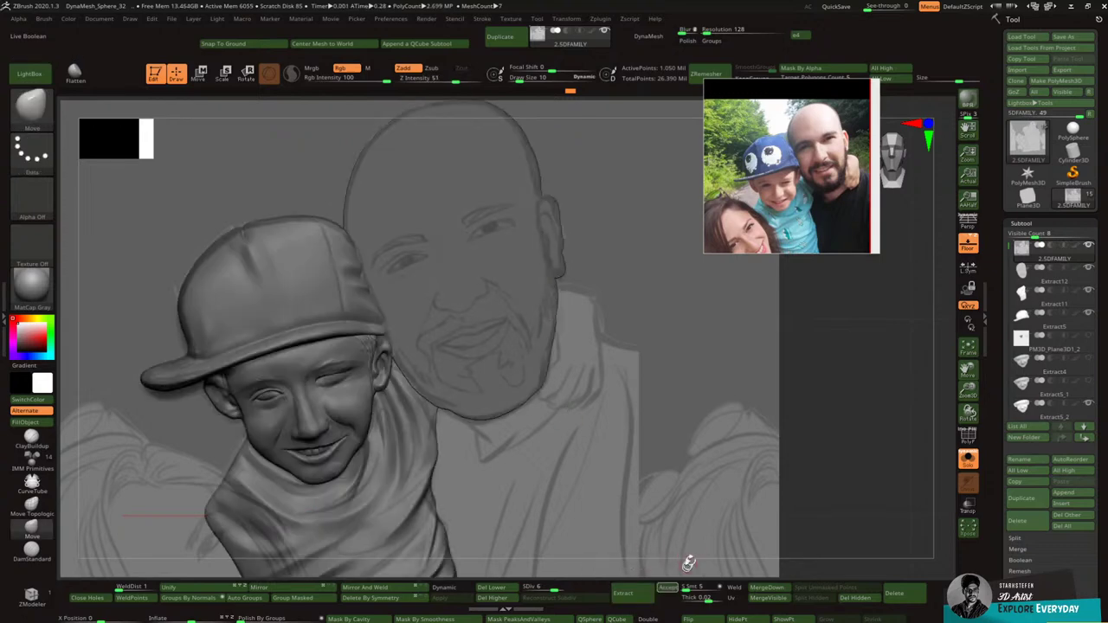
left_click(668, 588)
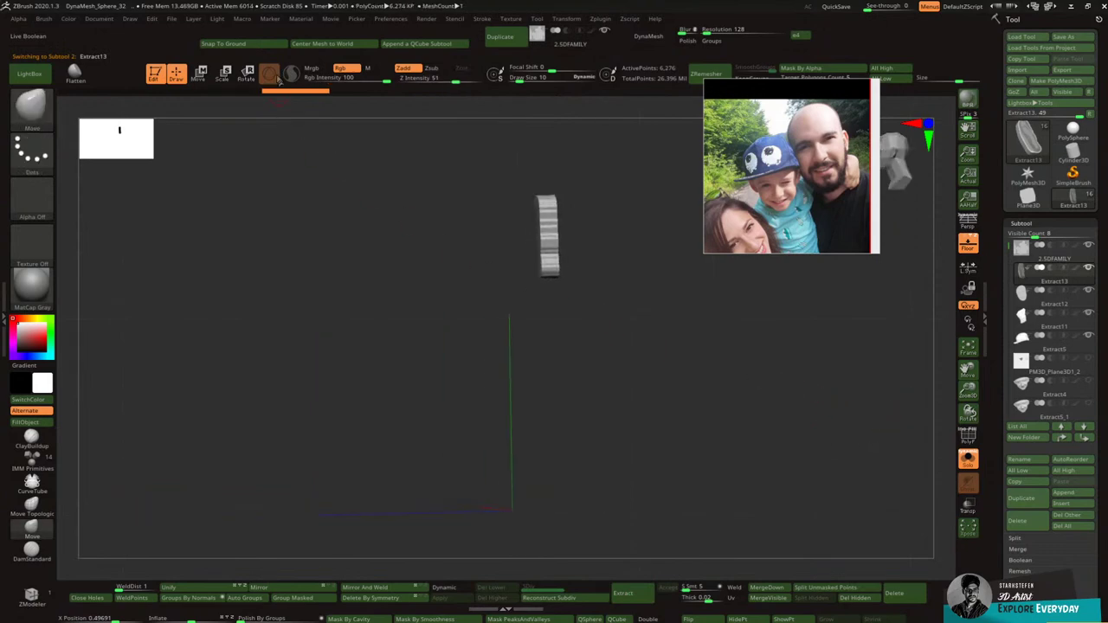
Step: Show all subtools again, centre the transform gizmo on the father's extracted ear, and hide the floor grid
key("w")
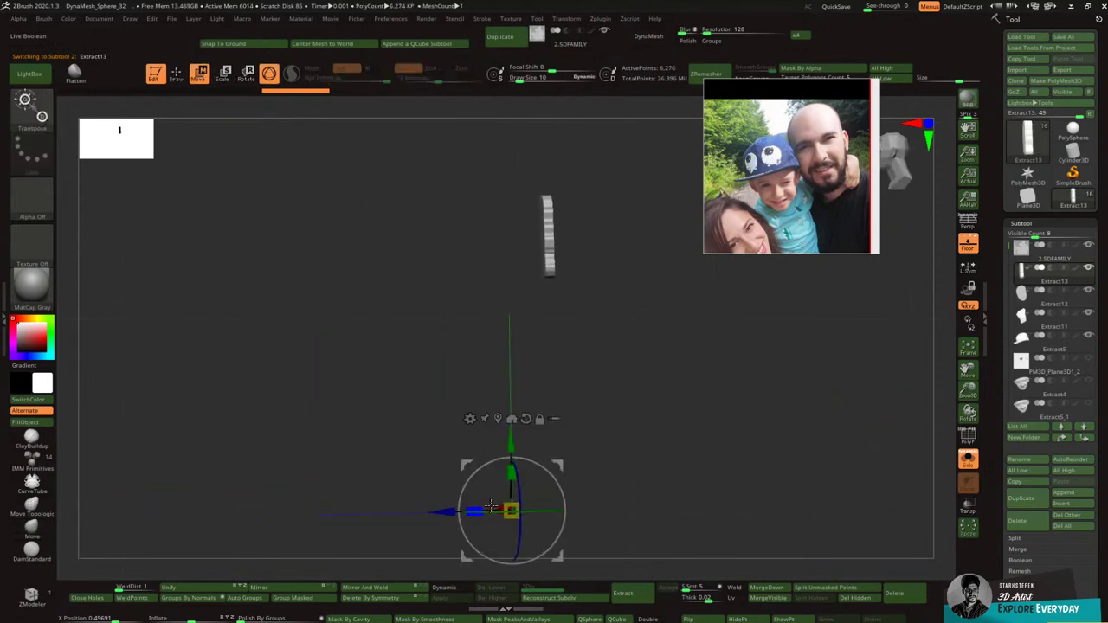
left_click(969, 459)
left_click_drag(878, 469, 895, 448, "shift")
left_click_drag(968, 374, 725, 417)
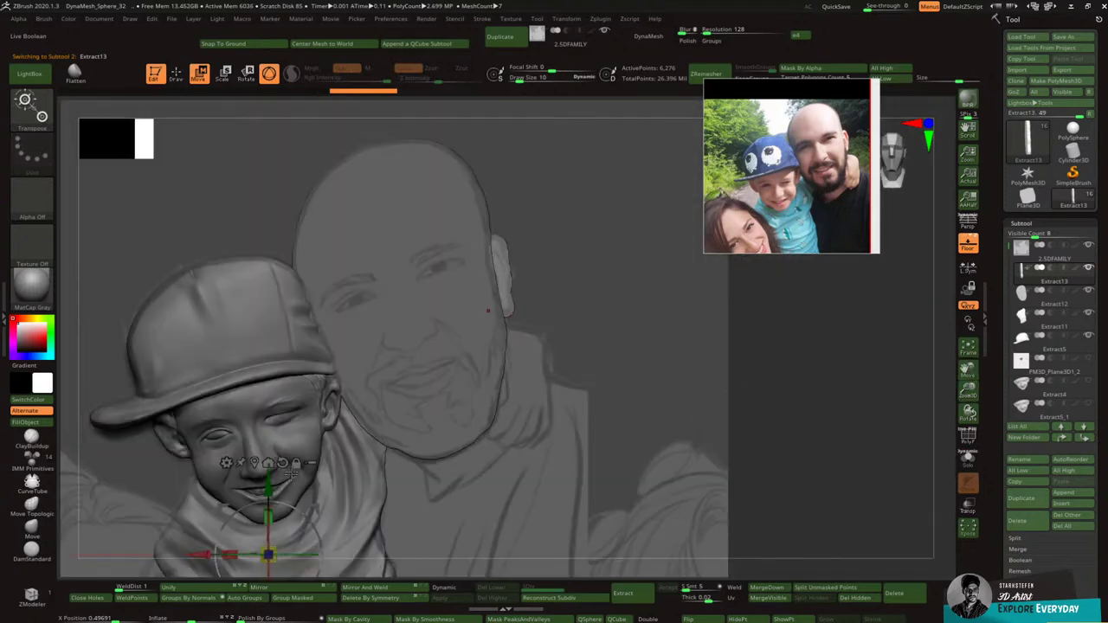
left_click(496, 275)
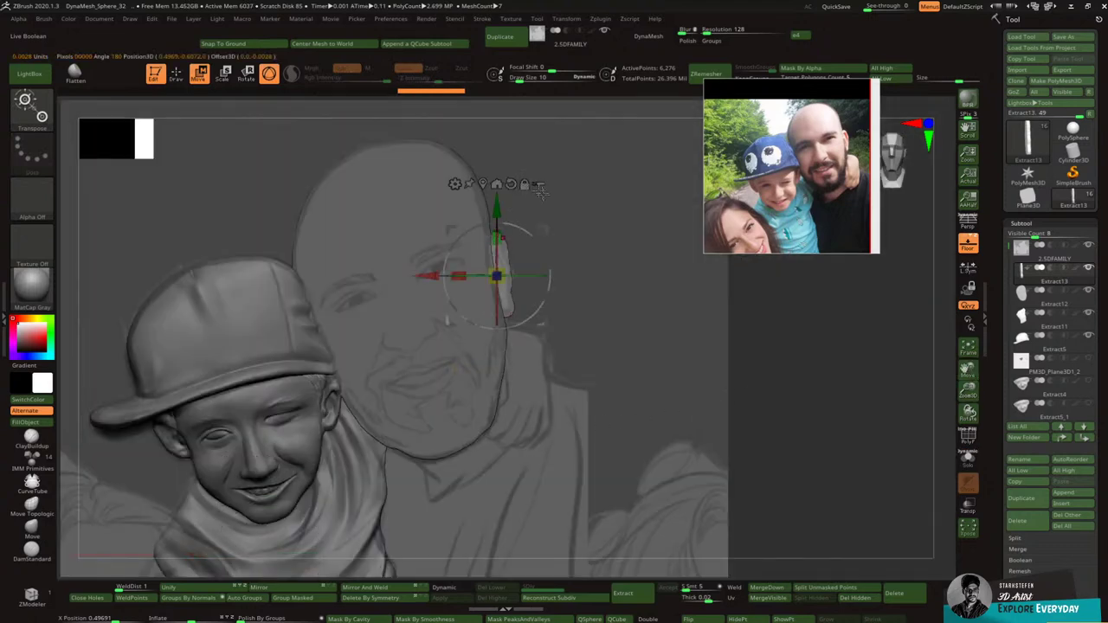
left_click_drag(944, 395, 955, 301)
left_click(967, 246)
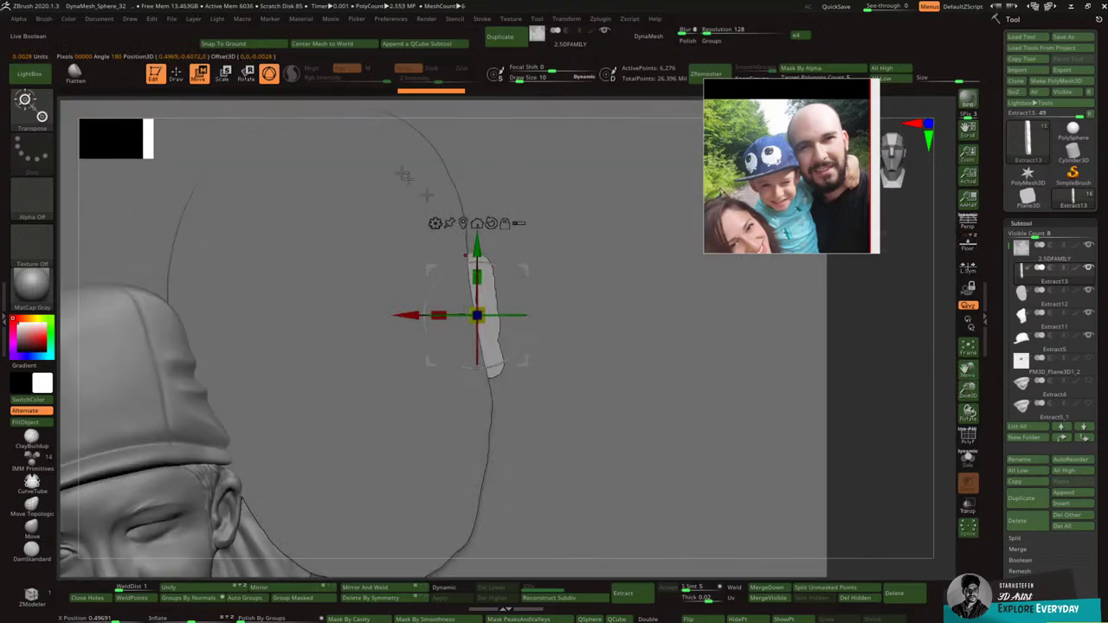
Step: Return to draw mode with the ClayBuildup brush and toggle the wireframe to check the ear's mesh
left_click(176, 73)
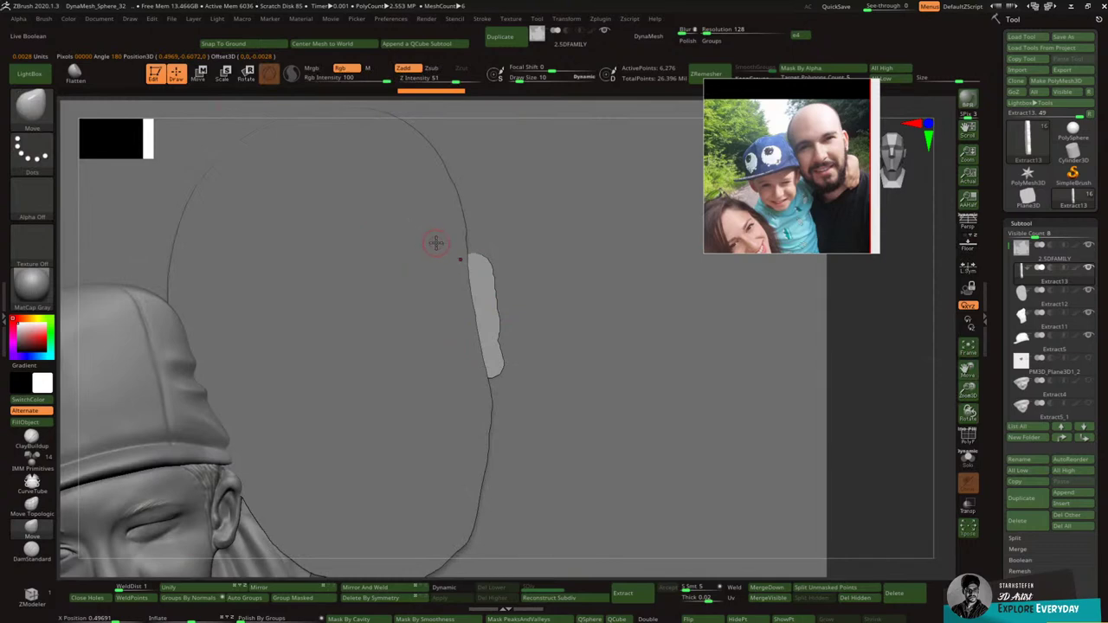
left_click(31, 106)
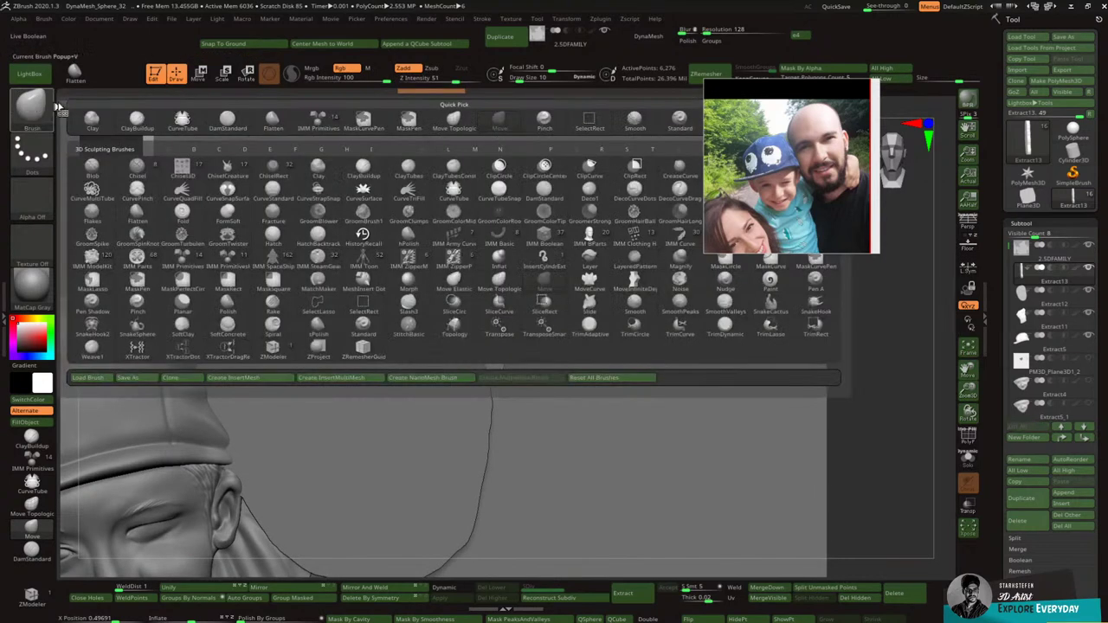
left_click(142, 120)
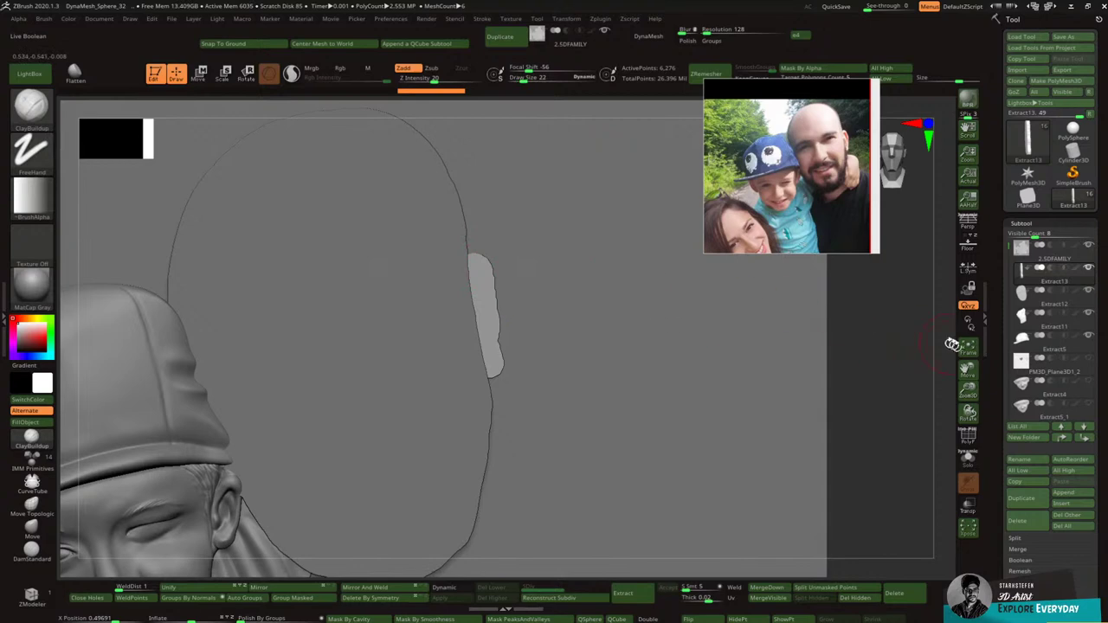
left_click(969, 439)
left_click(968, 439)
left_click_drag(541, 298, 549, 239)
Step: DynaMesh the ear at resolution 392 with Polish enabled, and check it in isolation before showing all subtools
left_click(688, 41)
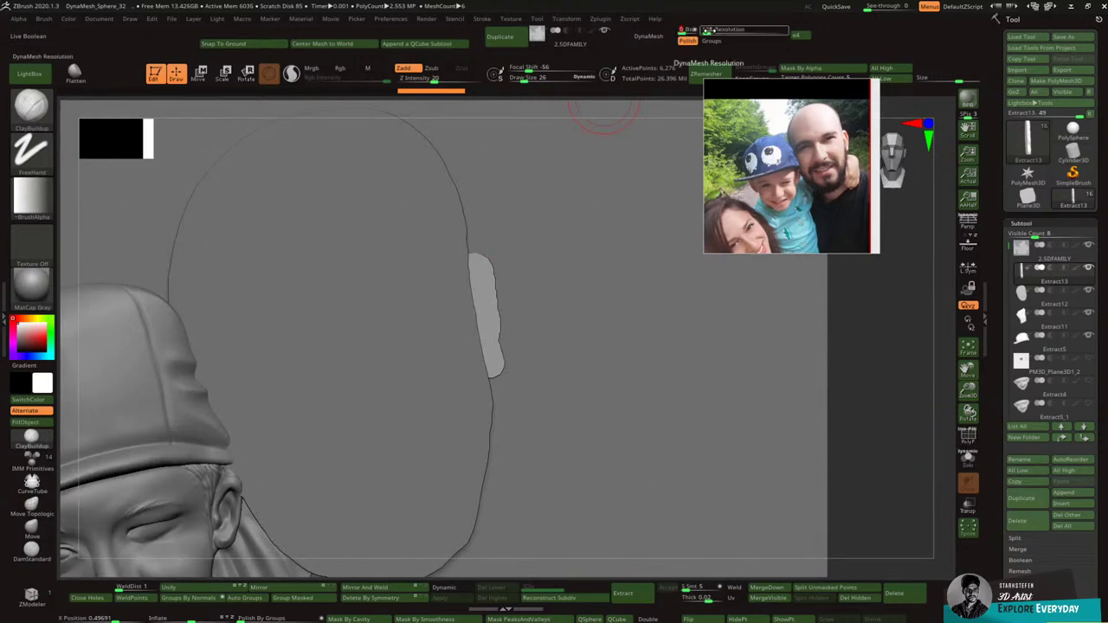
left_click(710, 32)
left_click(664, 39)
key("shift+alt+s")
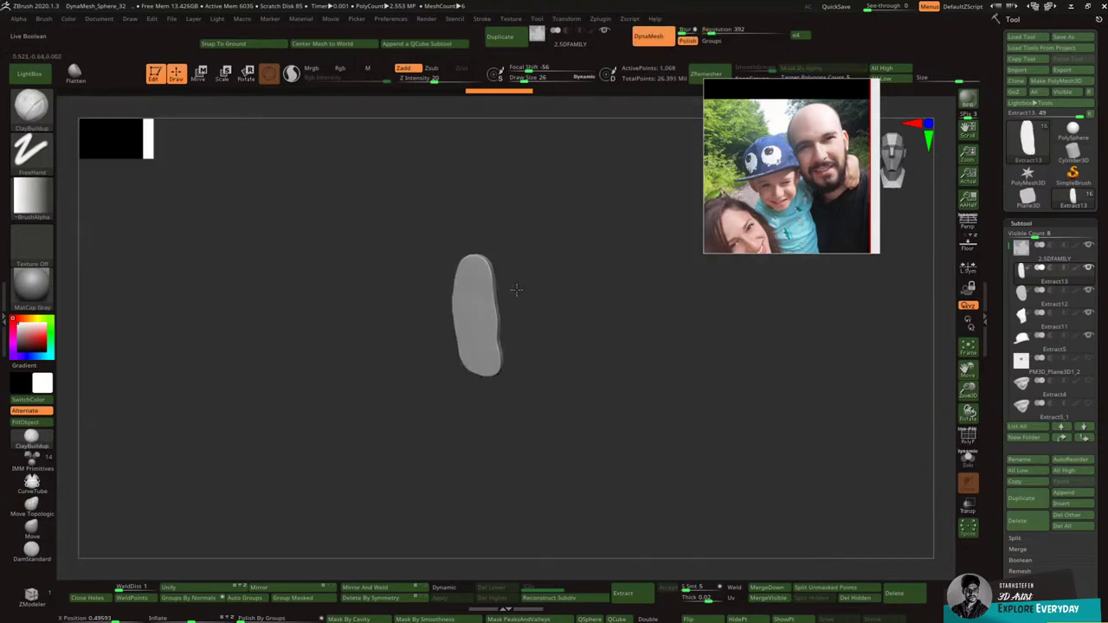
key("shift+alt+s")
left_click(968, 459)
left_click(968, 459)
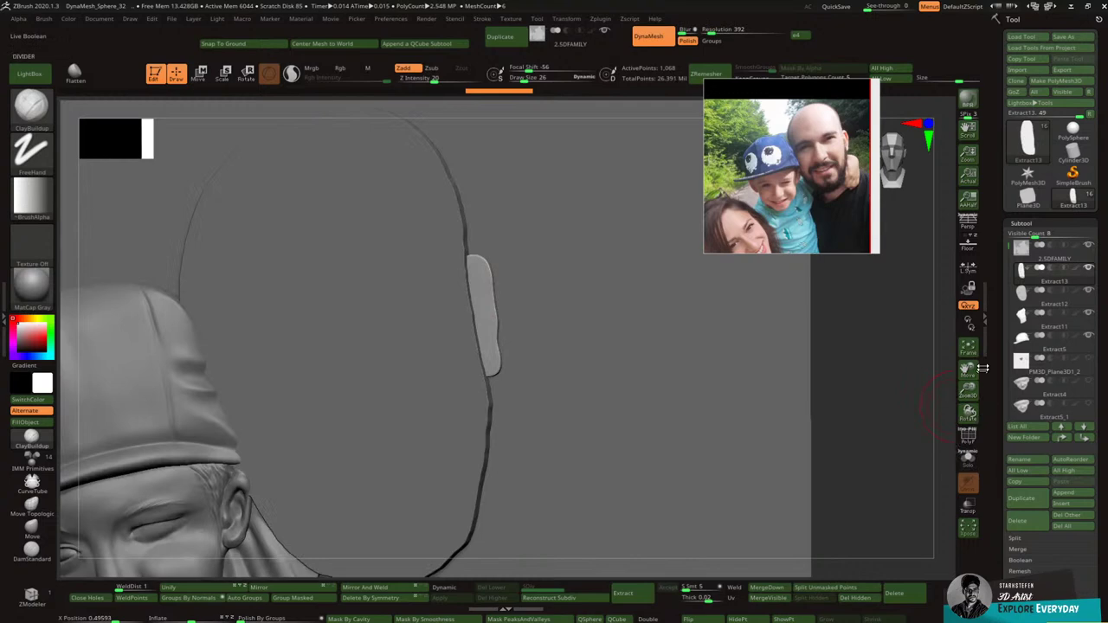
Step: Show the floor reference sketch again, try a ClayBuildup stroke on the father's upper ear, and undo it
left_click(968, 245)
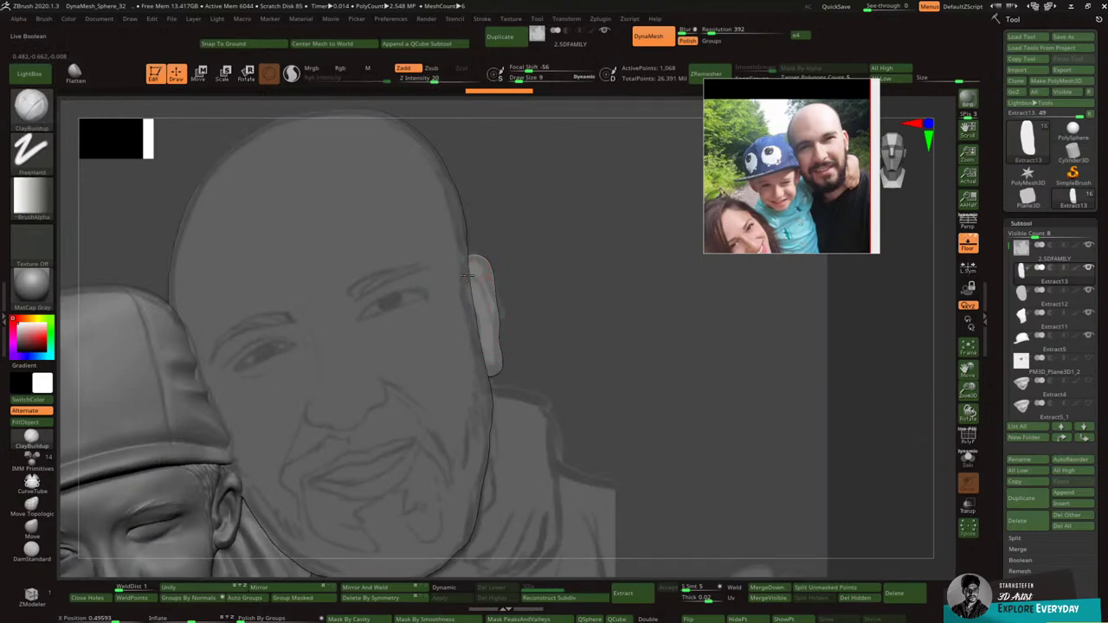
left_click_drag(469, 271, 483, 268)
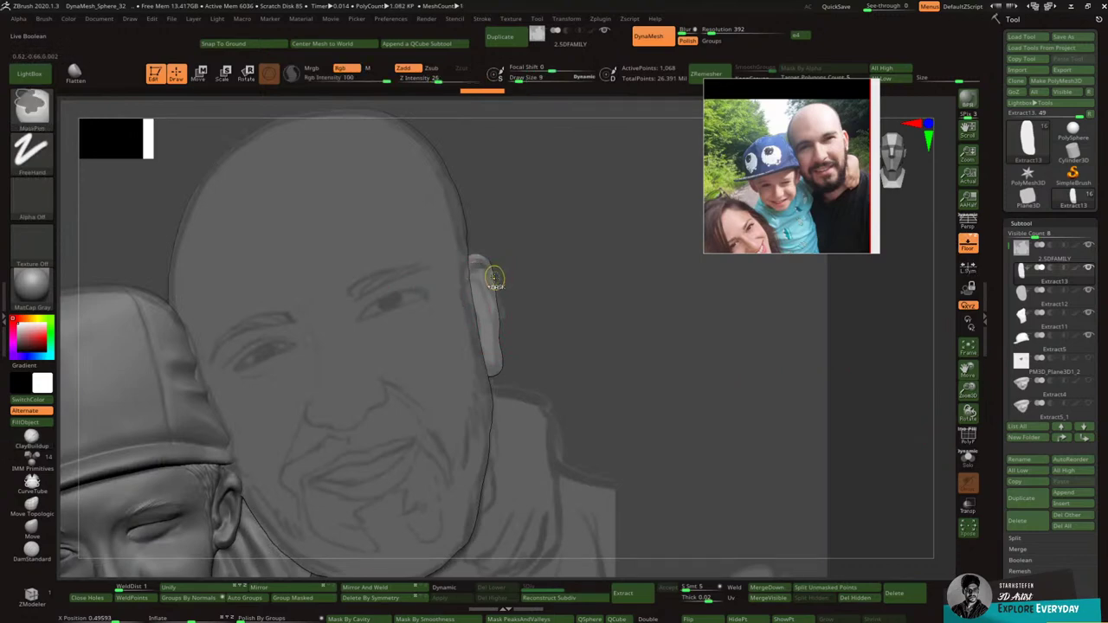
key("ctrl+z")
key("ctrl+z")
Step: Subdivide the father's ear up to subdivision level 4, smoothing its surface along the way
key("ctrl+d")
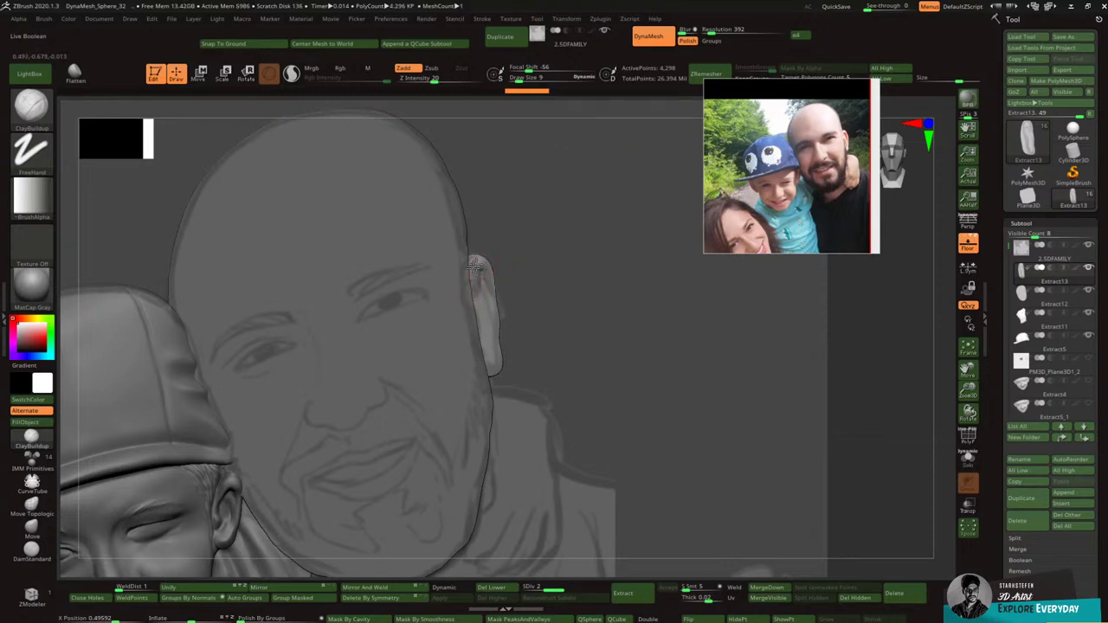
key("shift")
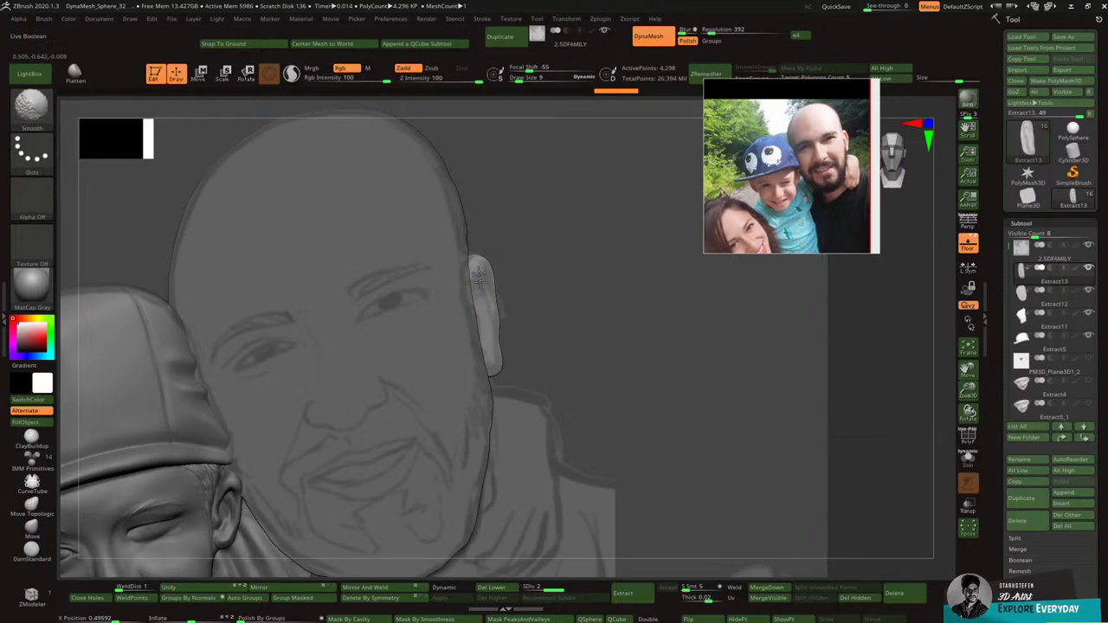
left_click_drag(480, 277, 495, 307, "shift")
key("ctrl")
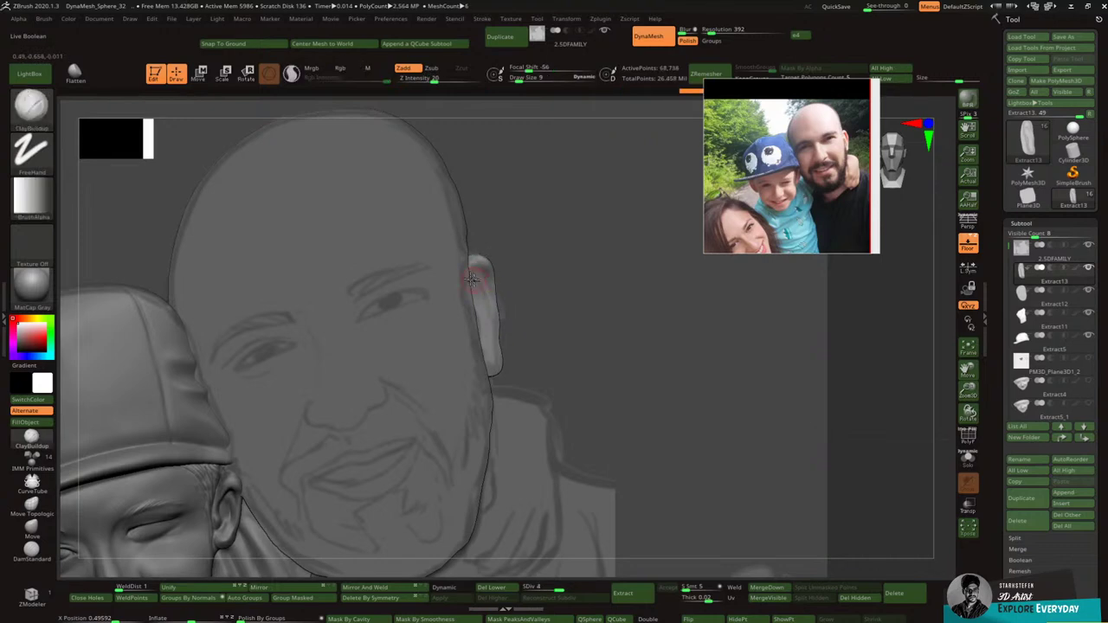
Step: Build up the ear's upper rim and outer edge with ClayBuildup and smooth the strokes
left_click_drag(472, 278, 486, 267)
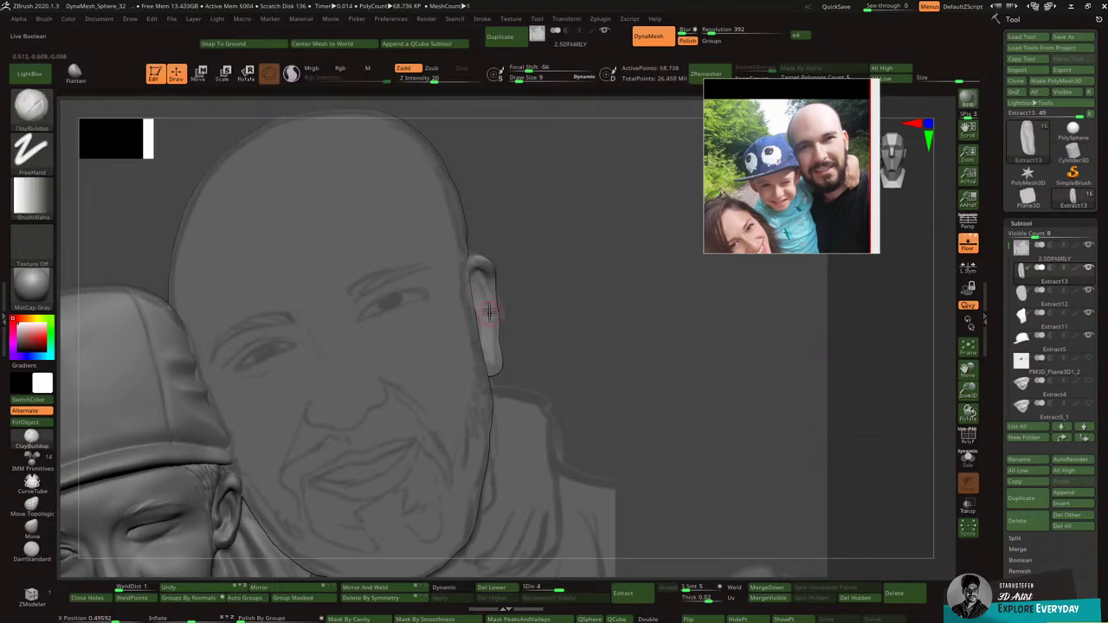
left_click_drag(491, 312, 493, 334)
key("shift")
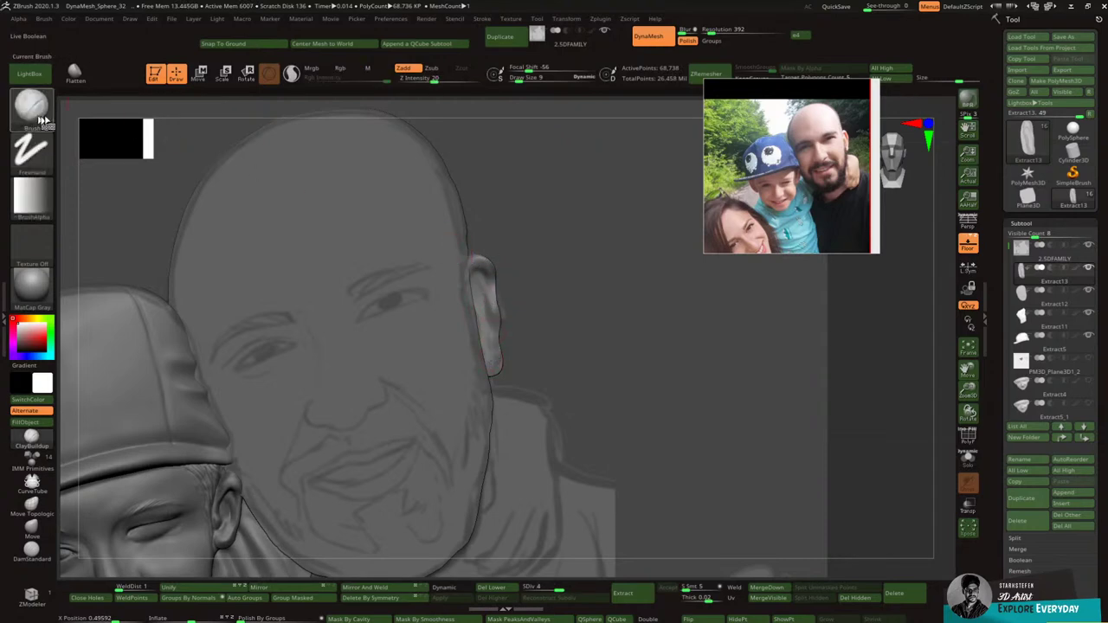
Step: Reshape the ear's outer contour to follow the sketch with the Move brush, varying its draw size
key("b")
key("m")
key("v")
key("]")
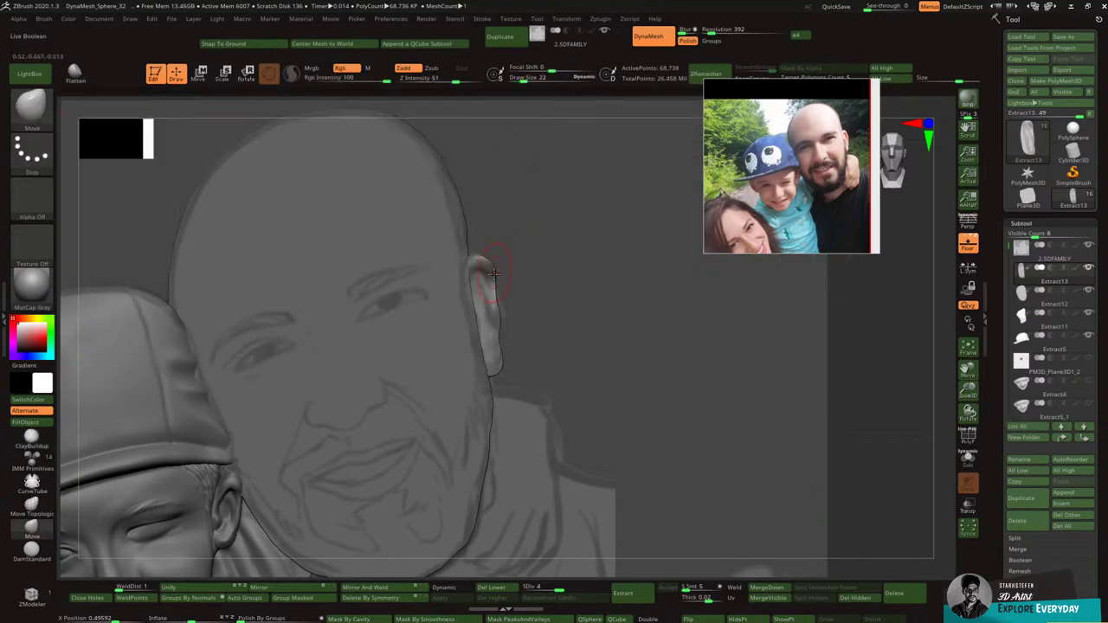
key("bracketleft")
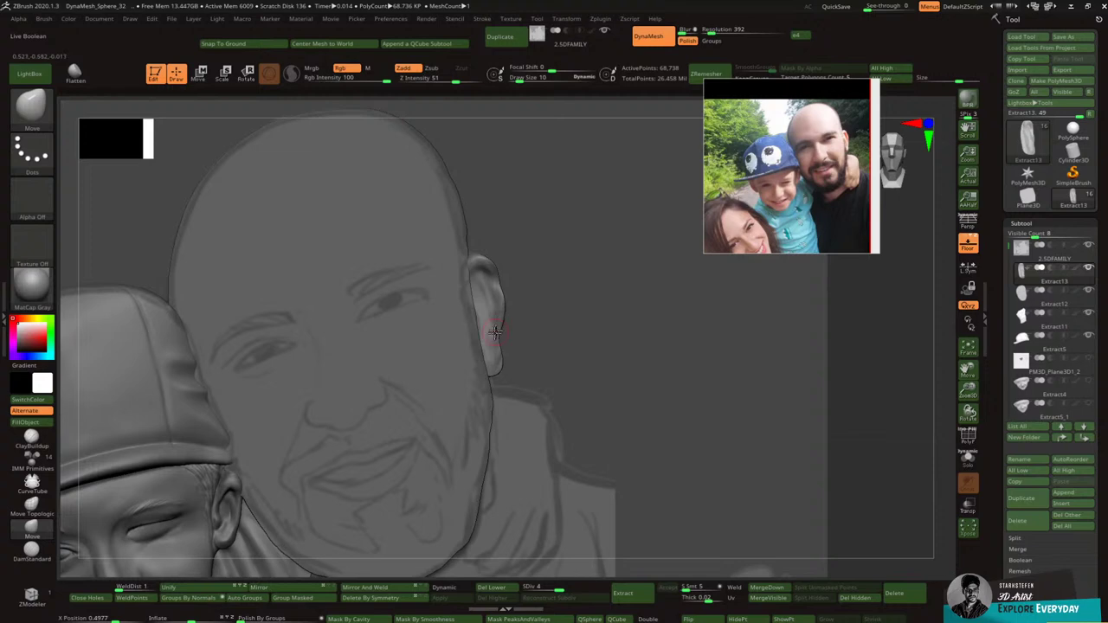
mouse_move(501, 269)
right_mouse_down()
mouse_move(485, 271)
mouse_move(491, 262)
mouse_move(527, 277)
mouse_move(509, 296)
right_mouse_up()
key("bracketright")
key("alt+s")
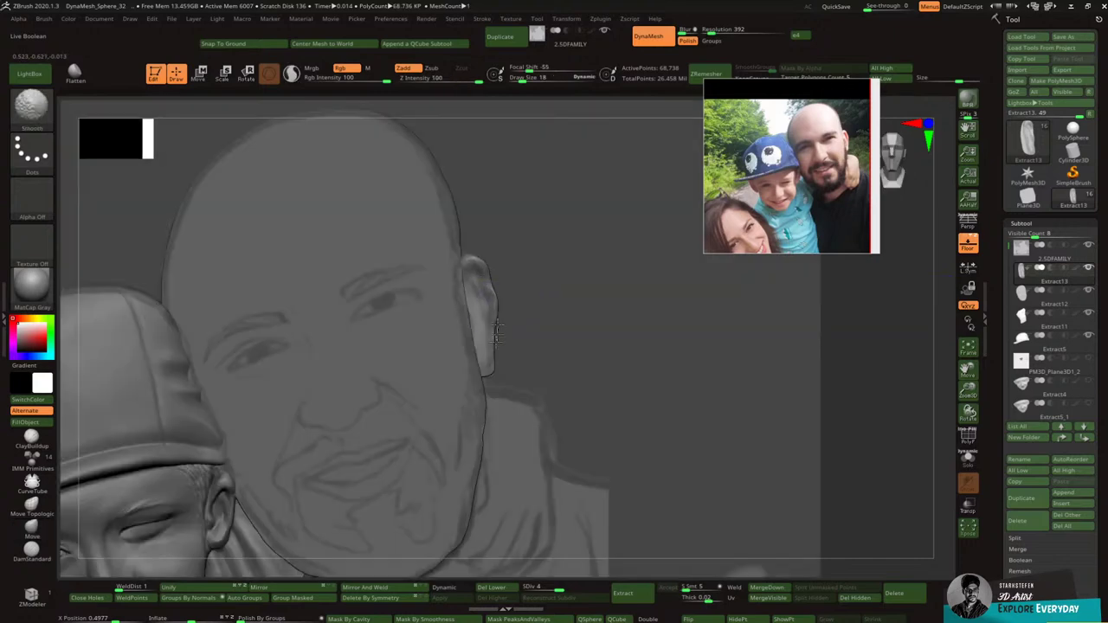
key("alt+s")
key("alt+s")
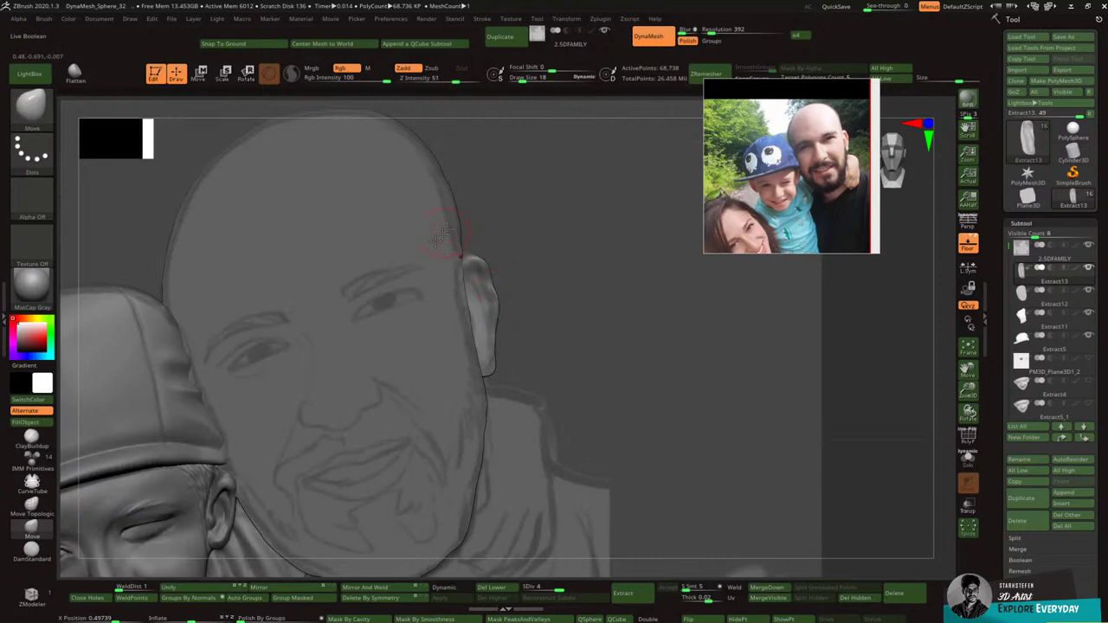
Step: Sculpt the inner ear beside the head with ClayBuildup at draw size 10 and smooth the strokes
left_click(35, 113)
left_click(137, 121)
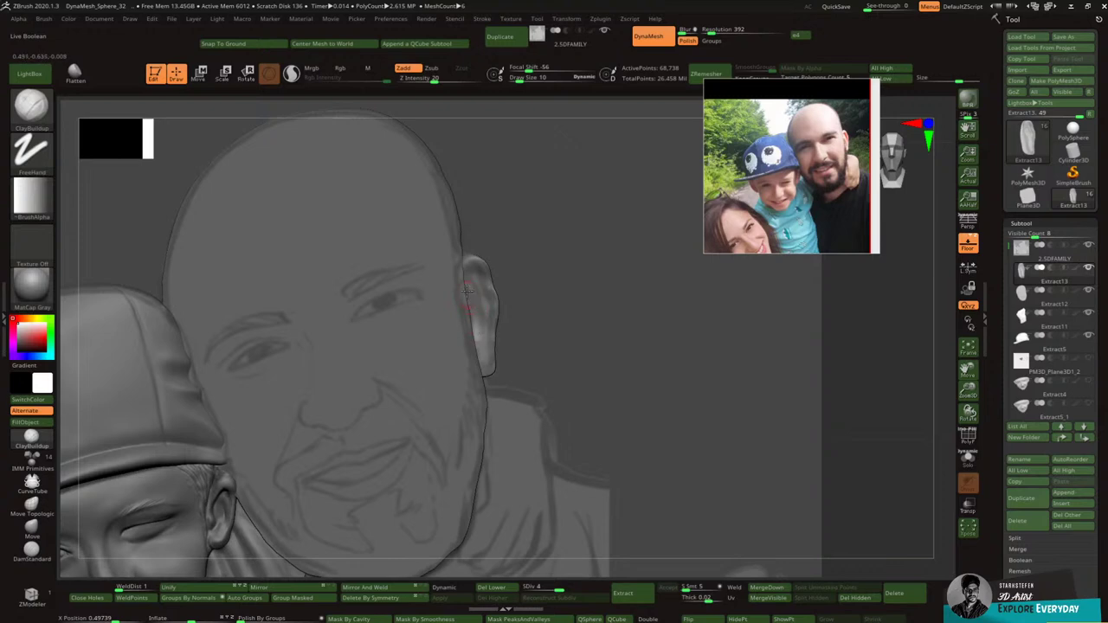
left_click_drag(474, 309, 474, 327)
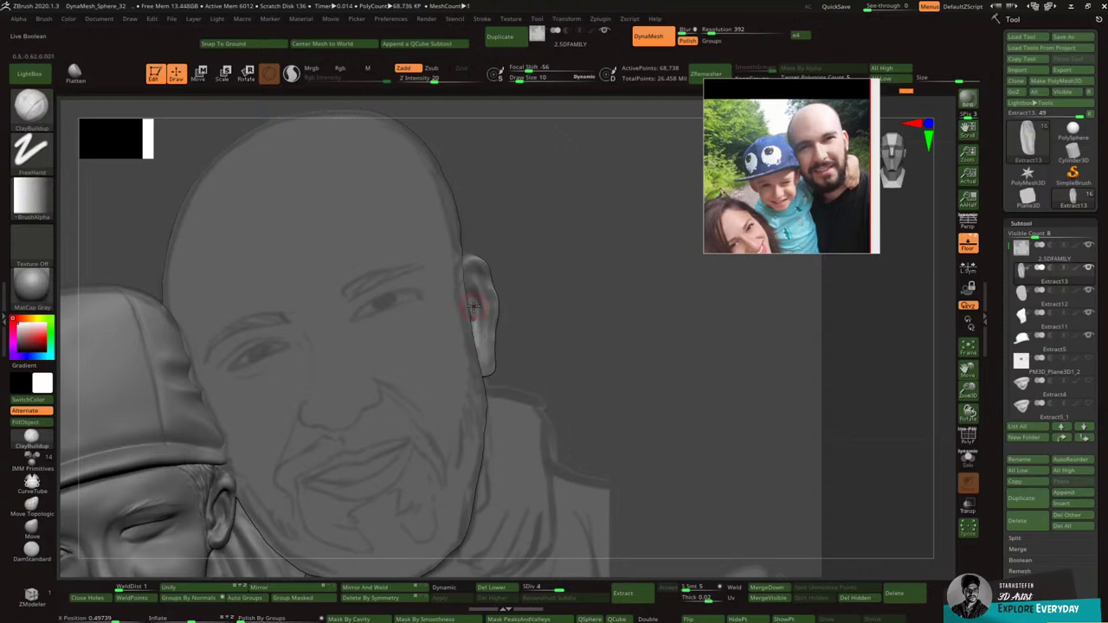
key("ctrl")
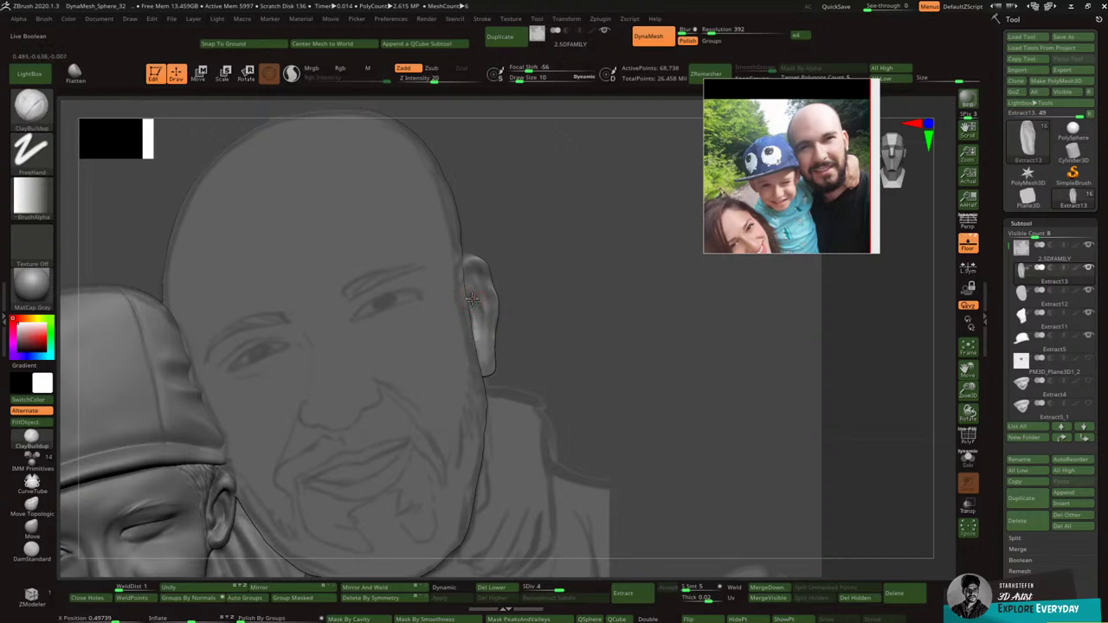
left_click_drag(470, 300, 480, 310)
key("shift")
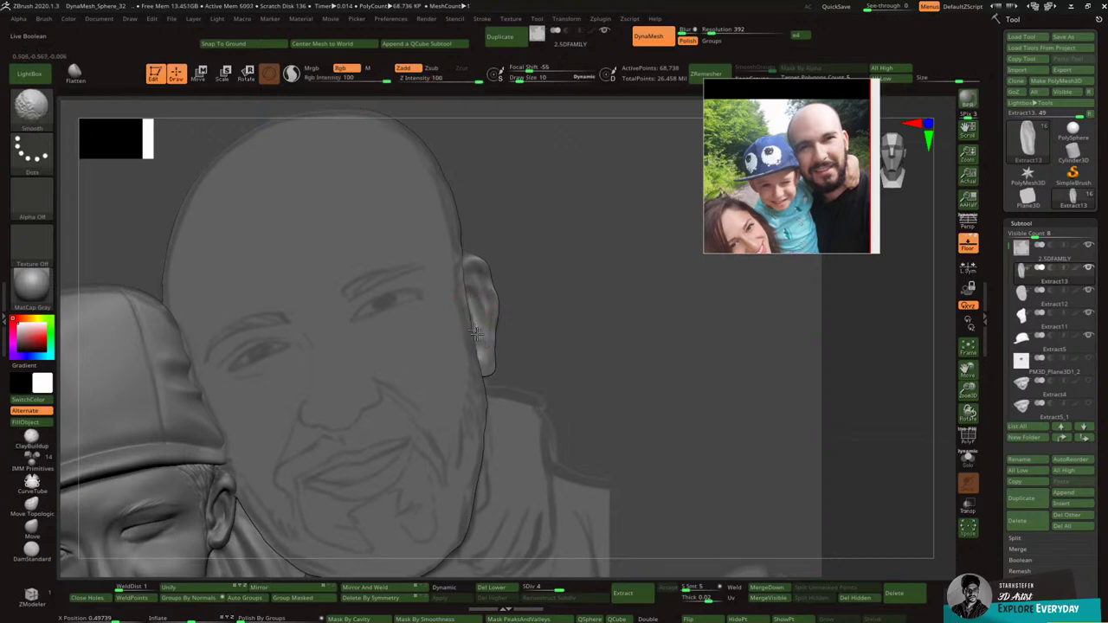
left_click_drag(476, 332, 478, 323, "shift")
Step: Carve the ear's inner folds with the DamStandard brush and smooth the rim and lobe
left_click(31, 104)
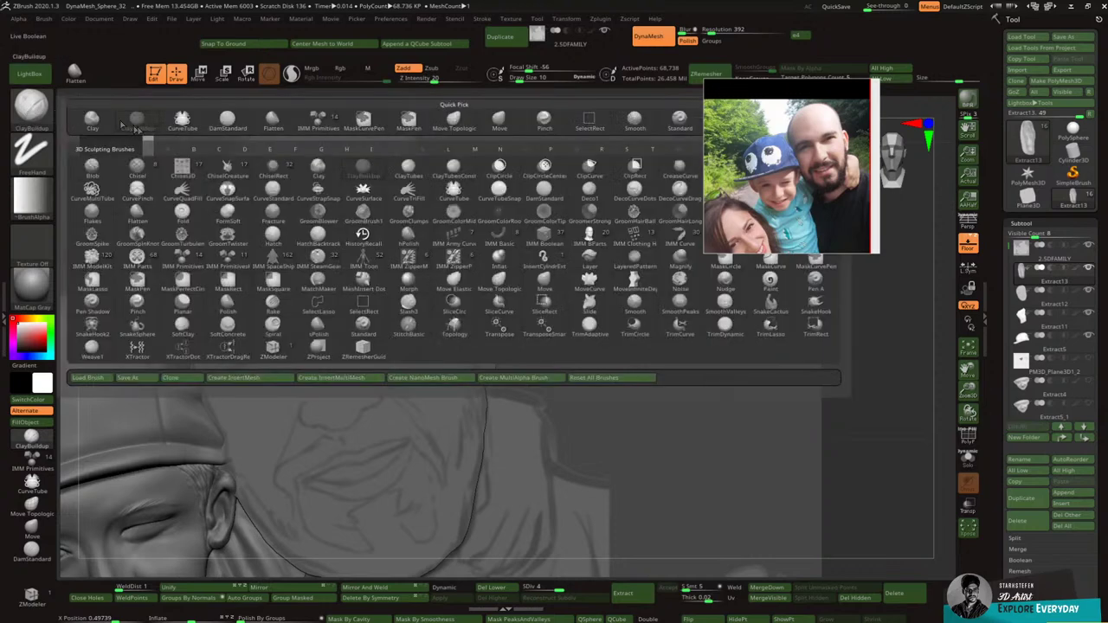
left_click(223, 124)
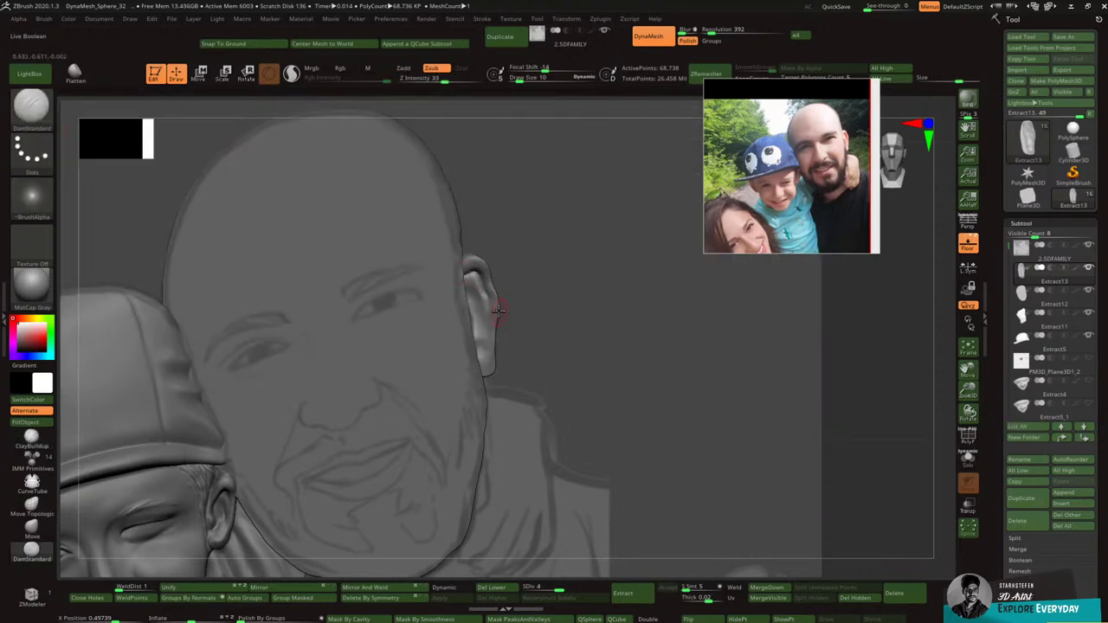
left_click_drag(462, 276, 465, 283)
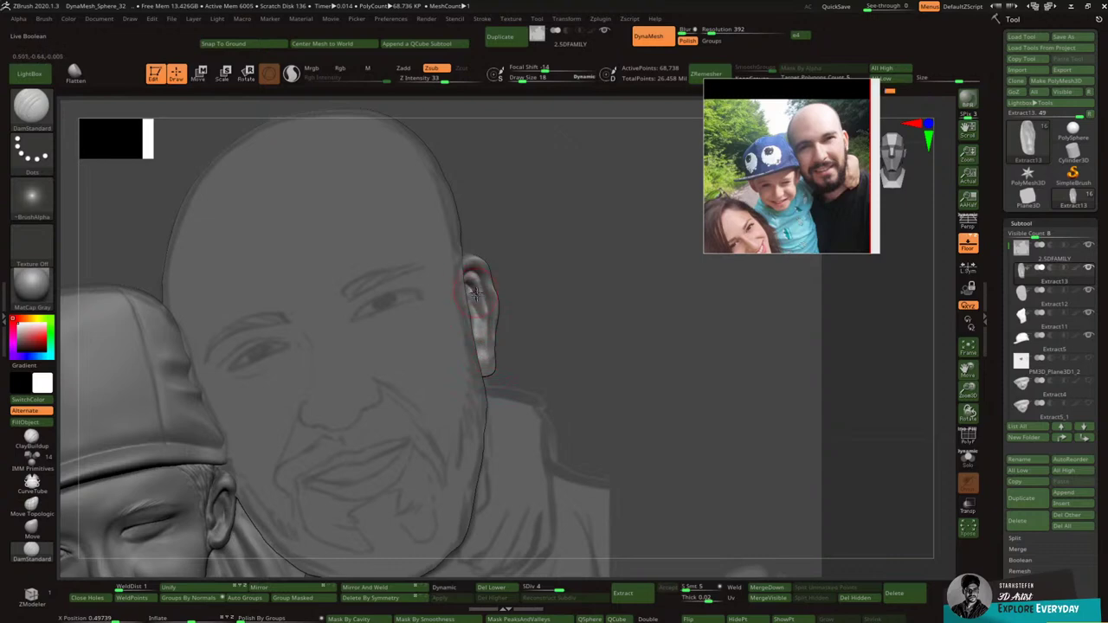
key("shift")
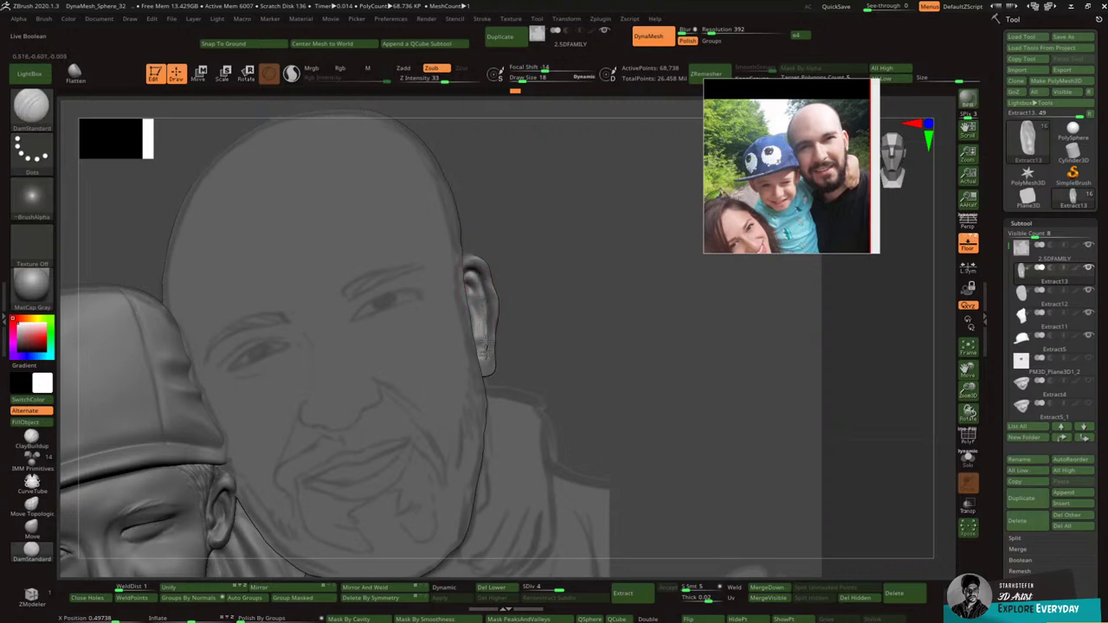
mouse_move(485, 349)
left_mouse_down()
mouse_move(485, 381)
mouse_move(529, 381)
left_mouse_up()
key("shift")
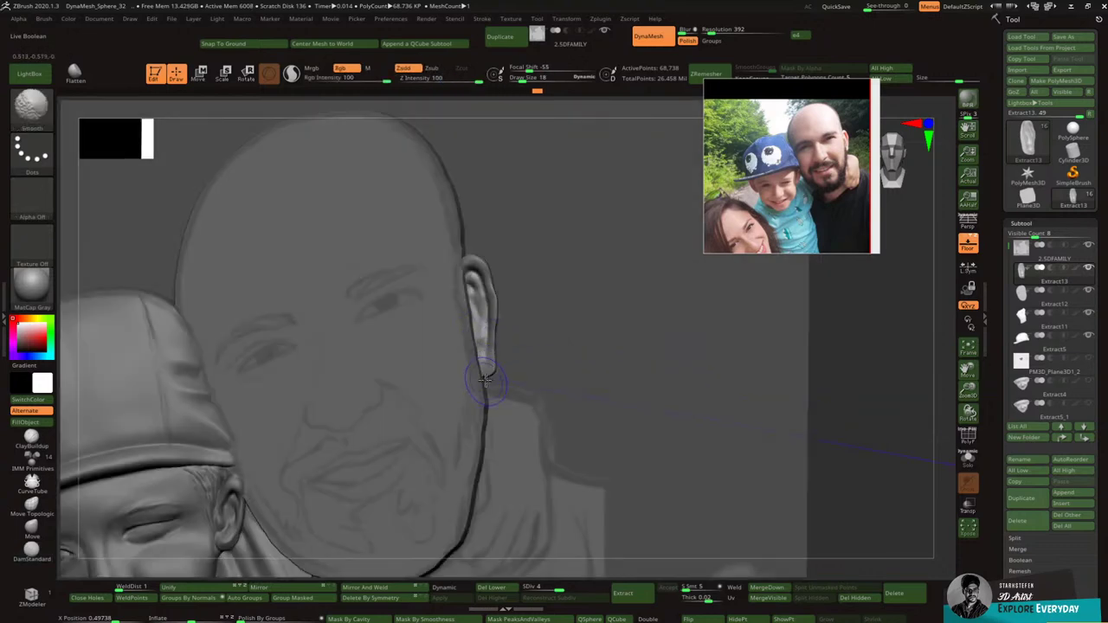
left_click_drag(495, 345, 483, 380, "shift")
mouse_move(498, 293)
left_mouse_down("shift")
mouse_move(490, 270)
mouse_move(548, 262)
left_mouse_up("shift")
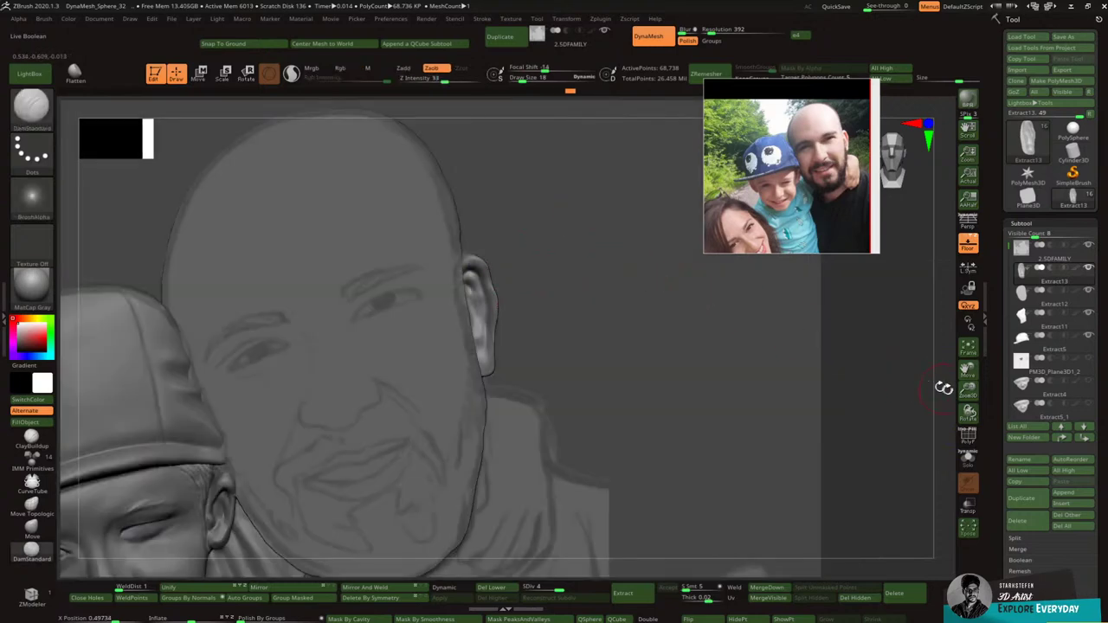
Step: Hide the floor sketch, stay in draw mode, and inspect the sculpted ear
left_click(968, 244)
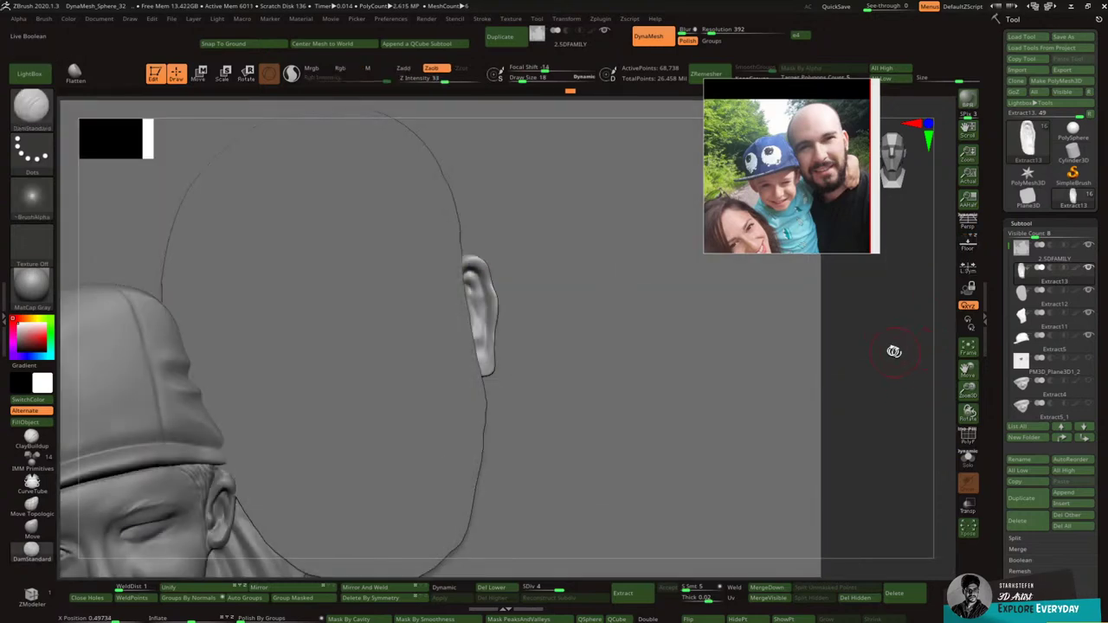
key("e")
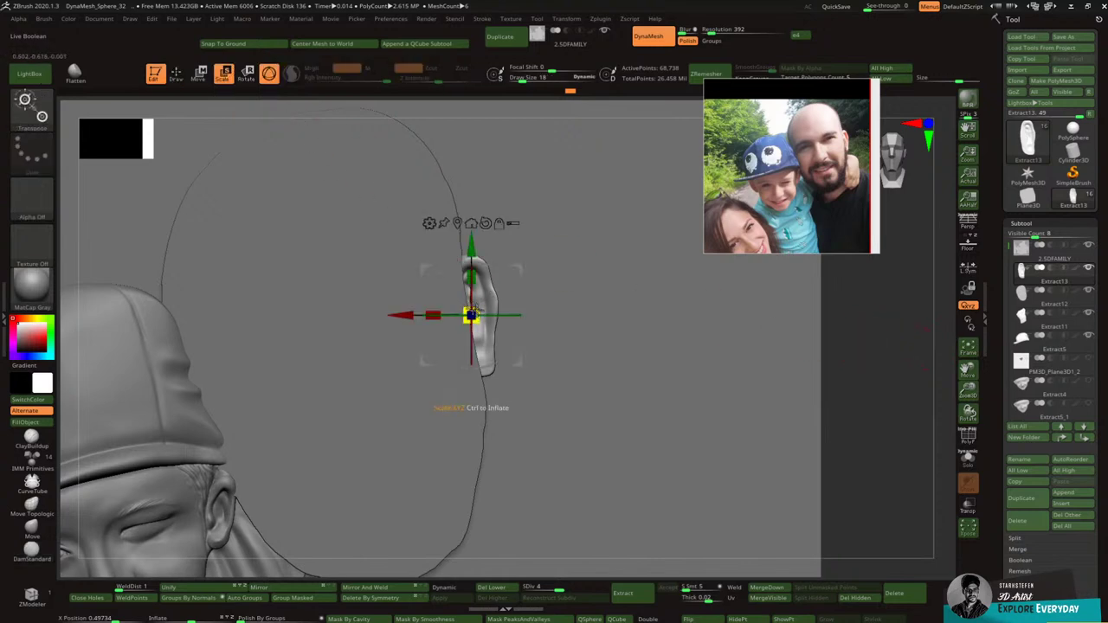
left_click(176, 77)
left_click_drag(967, 393, 968, 370)
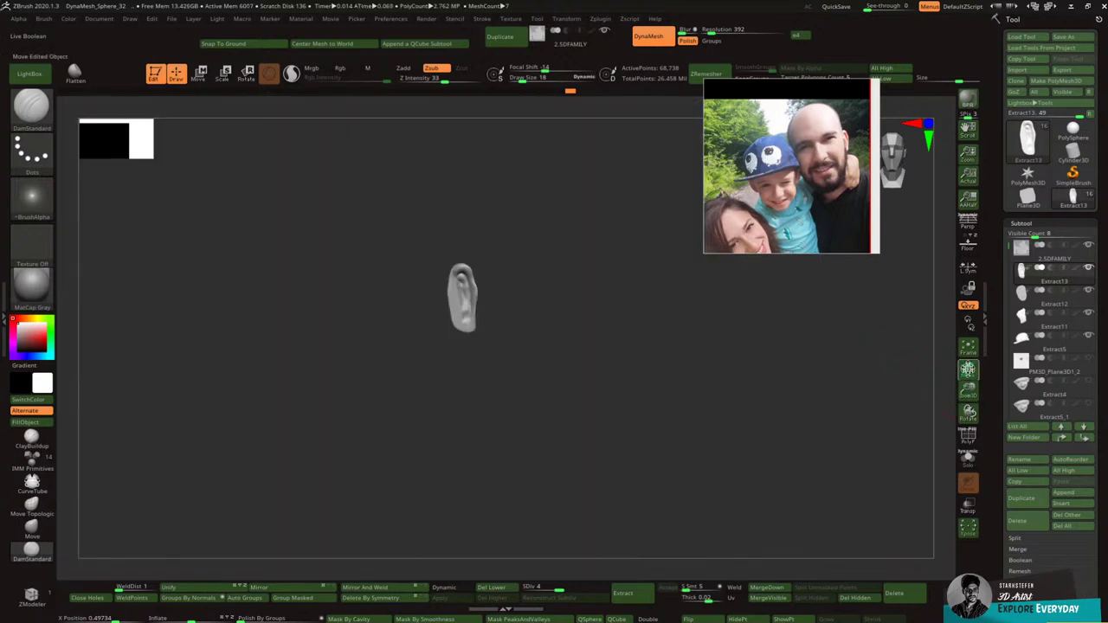
Step: Select the father's head and DynaMesh it at resolution 128 with Polish enabled, checking the result in wireframe
left_click(435, 364, "alt")
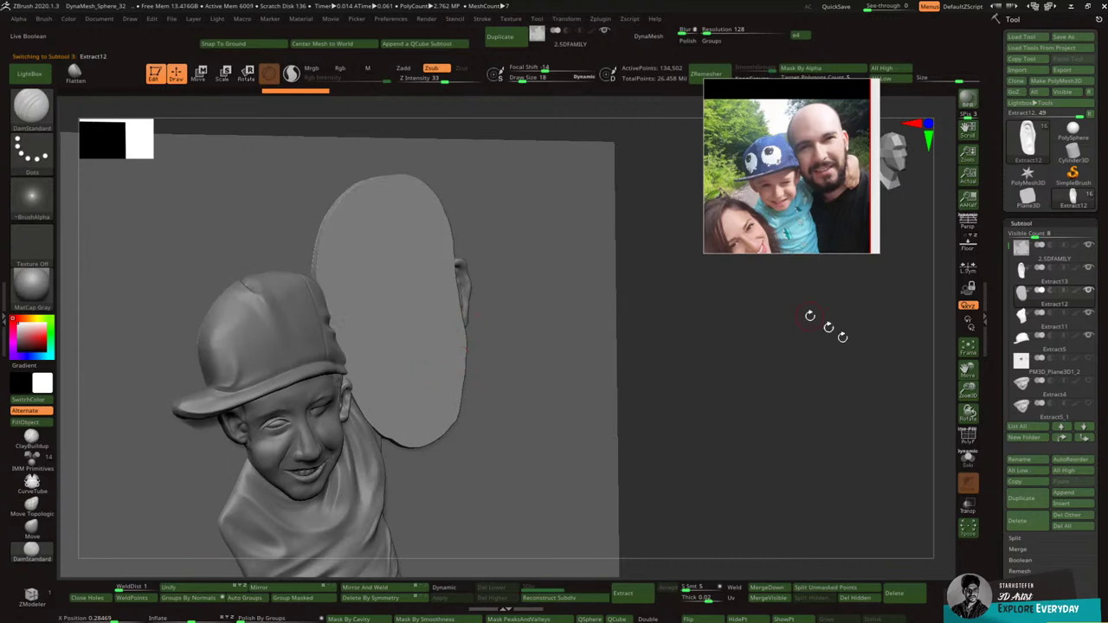
left_click(968, 437)
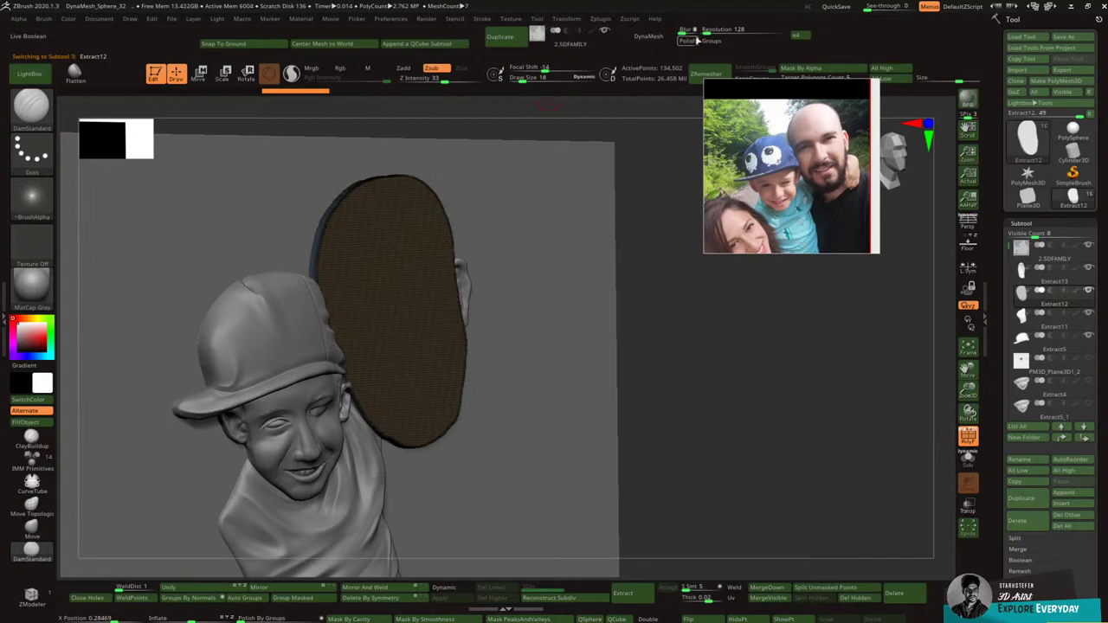
left_click(649, 36)
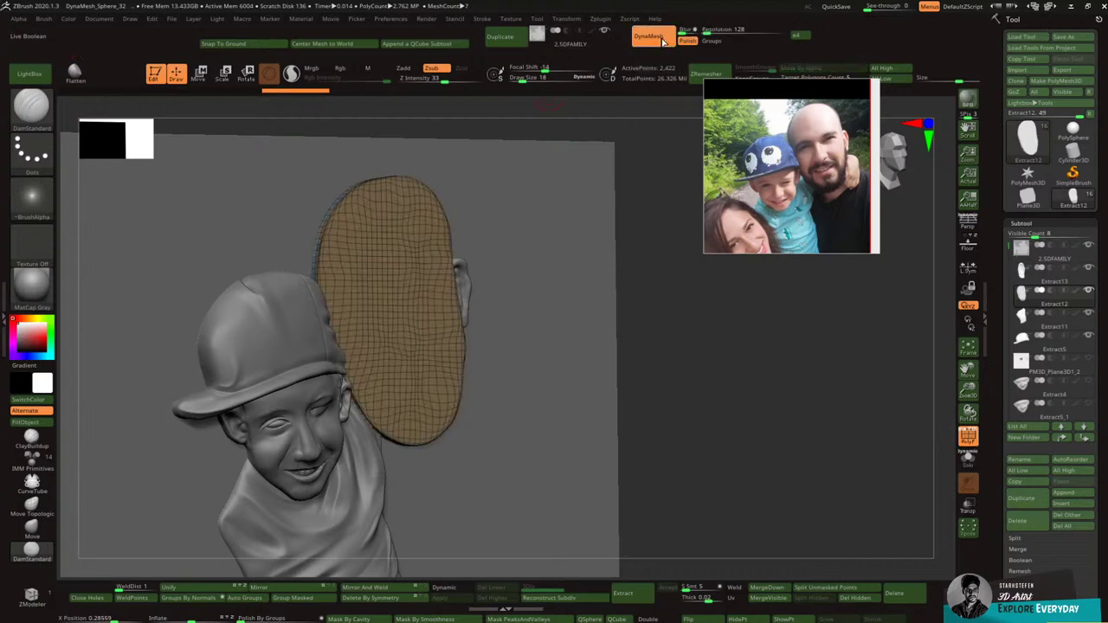
key("shift")
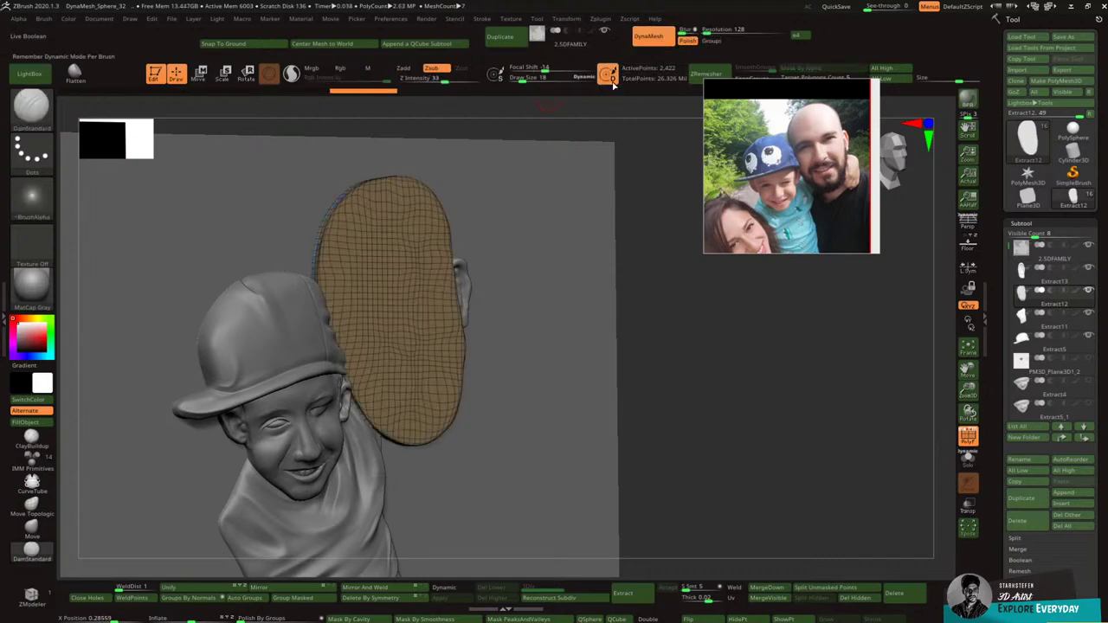
left_click_drag(627, 192, 614, 220, "shift")
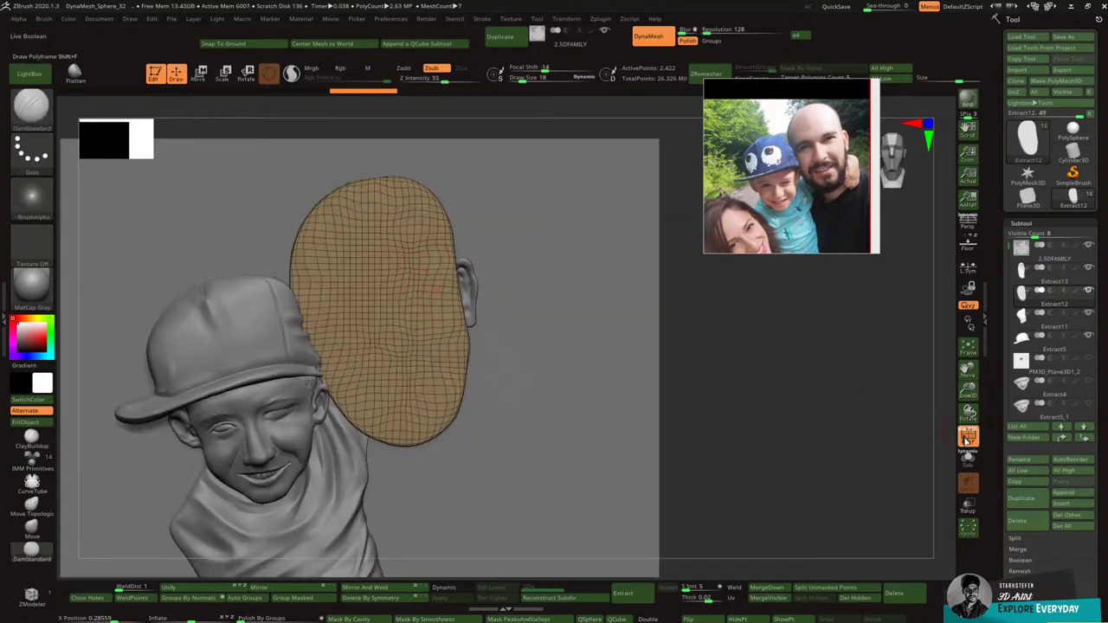
left_click(968, 437)
Step: From the side view, centre the transform gizmo on the father's head and shift it slightly along the depth axis
left_click_drag(767, 425, 685, 407)
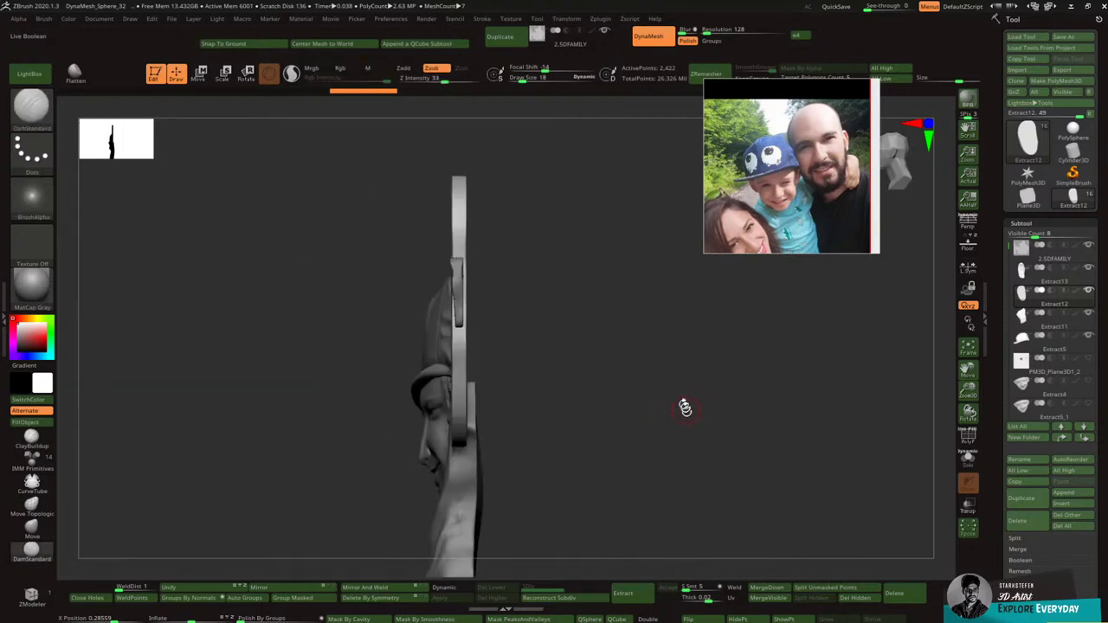
left_click(198, 73)
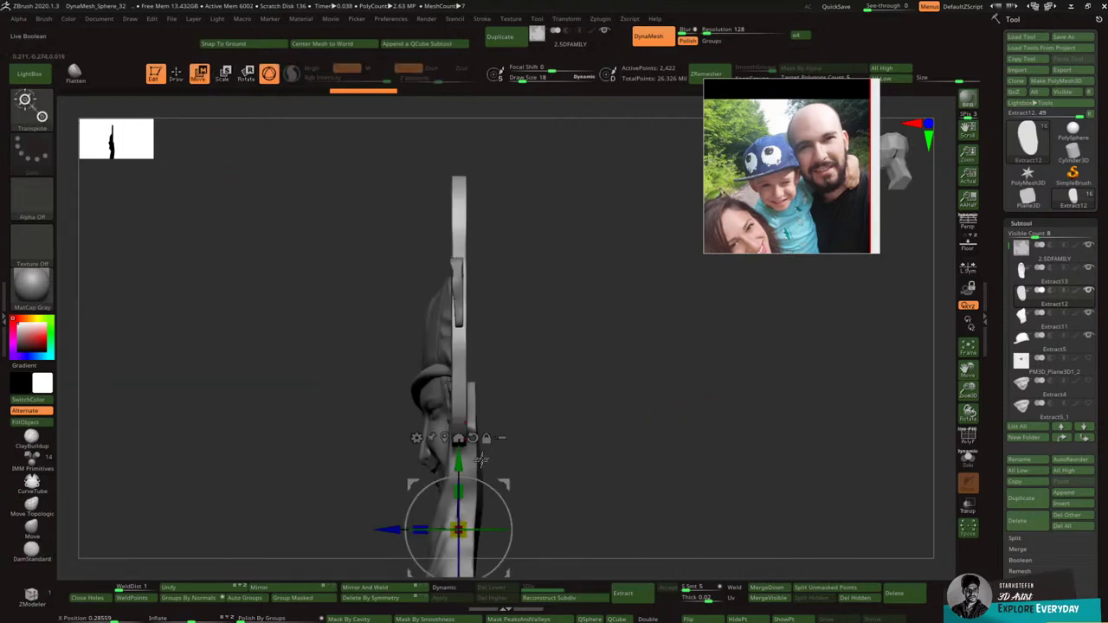
left_click_drag(486, 439, 487, 218)
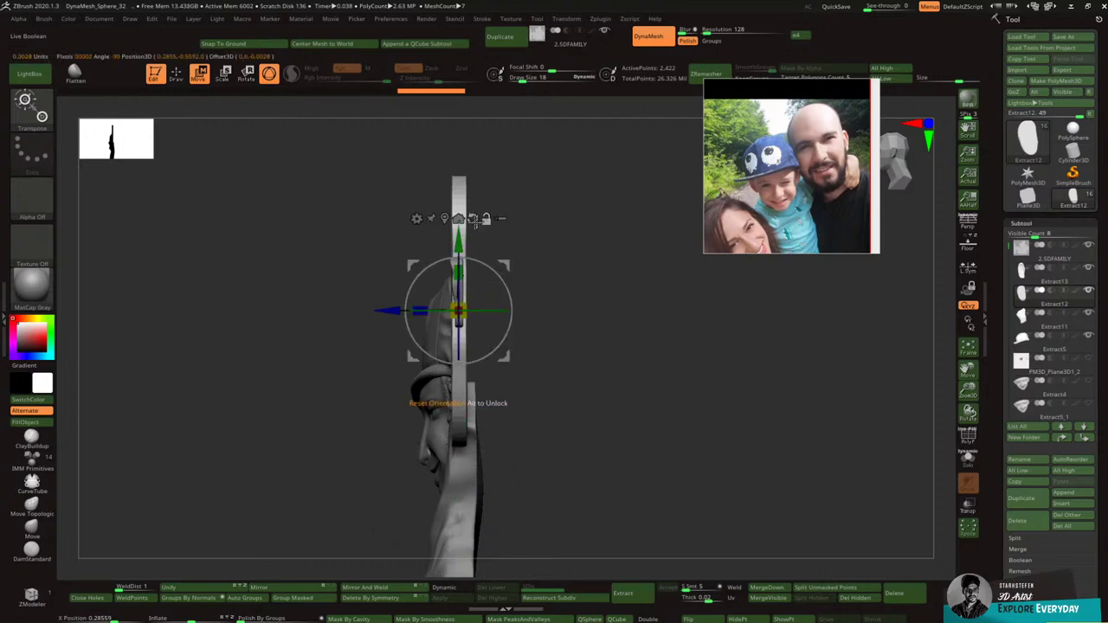
left_click_drag(422, 308, 383, 306)
left_click_drag(495, 239, 593, 251)
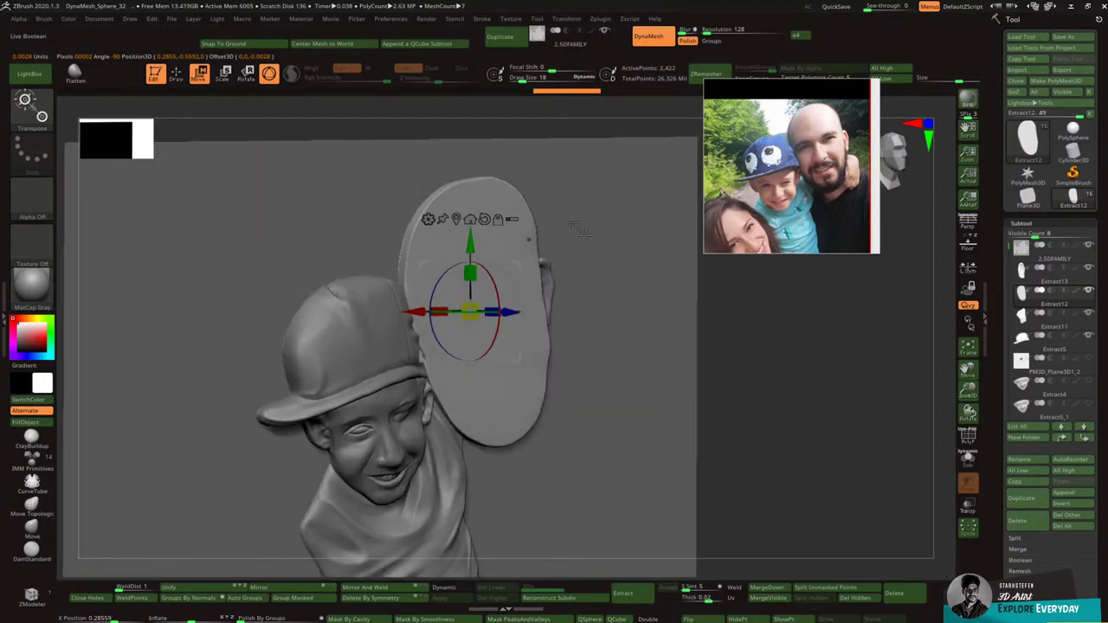
Step: Reposition the transform gizmo on the head's front surface, face the relief frontally, and return to draw mode
left_click(444, 251, "alt")
right_click_drag(470, 259, 547, 277)
left_click(552, 358, "alt")
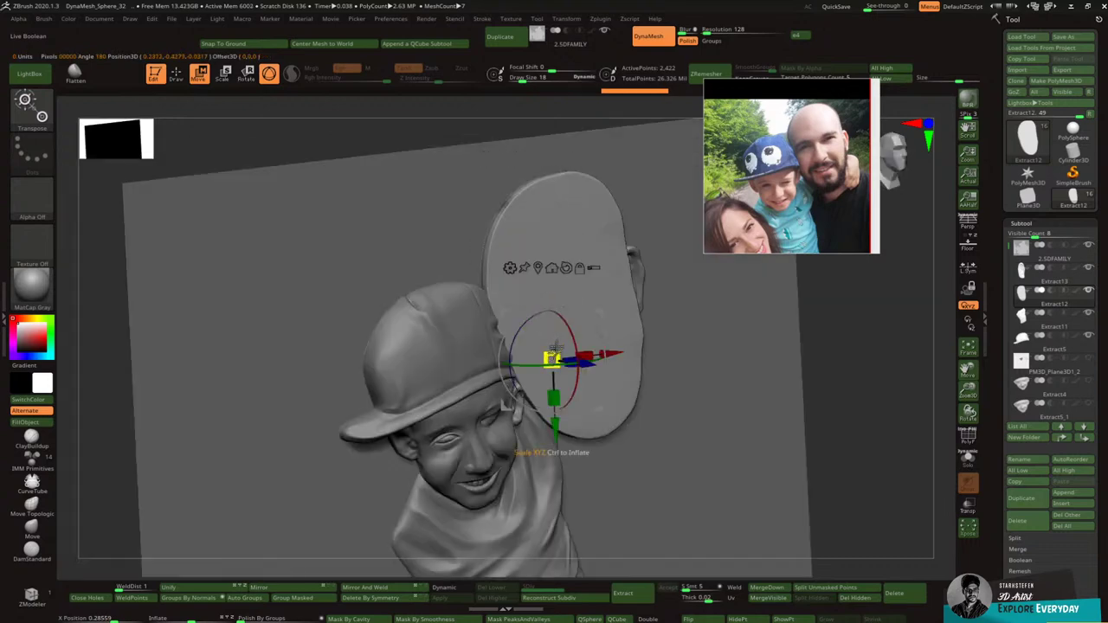
right_click_drag(554, 348, 543, 293, "shift")
left_click(175, 74)
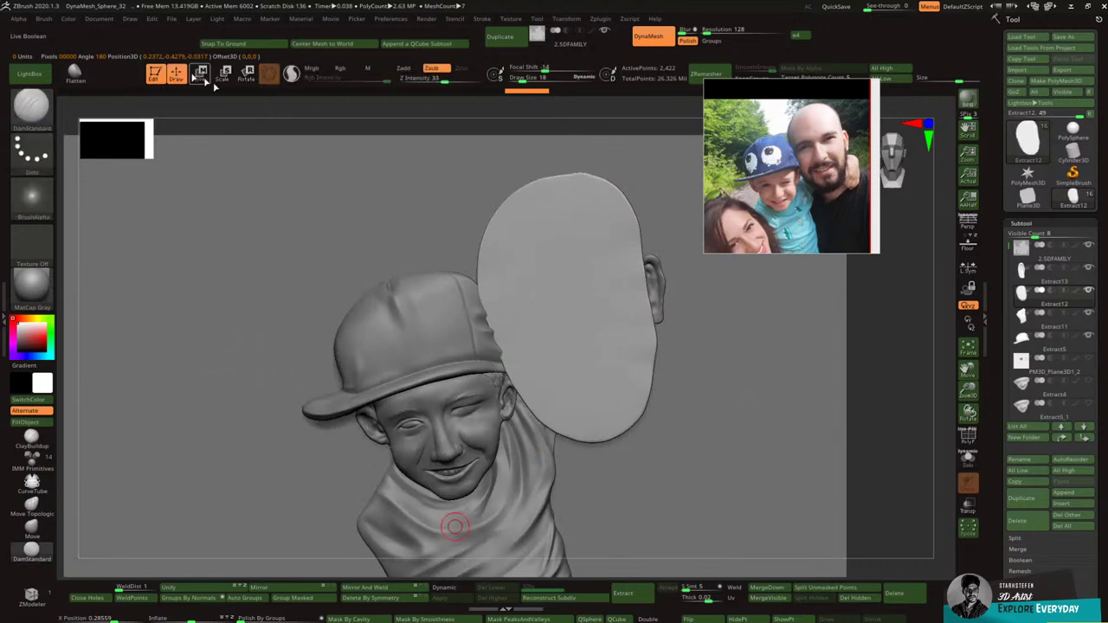
Step: Face the relief from the side, reset the transform gizmo on the father's head and apply the Deformer Soft lattice
left_click(968, 390)
right_click_drag(973, 388, 888, 376, "alt")
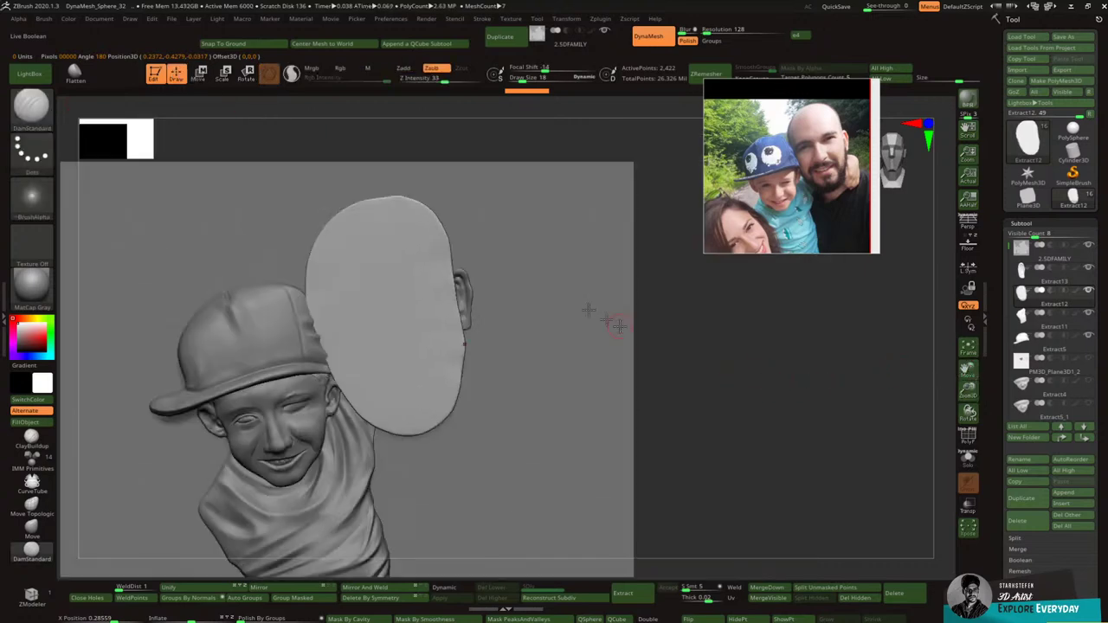
key("bracketright")
key("bracketright")
key("bracketright")
key("bracketright")
key("bracketright")
left_click_drag(468, 253, 522, 260)
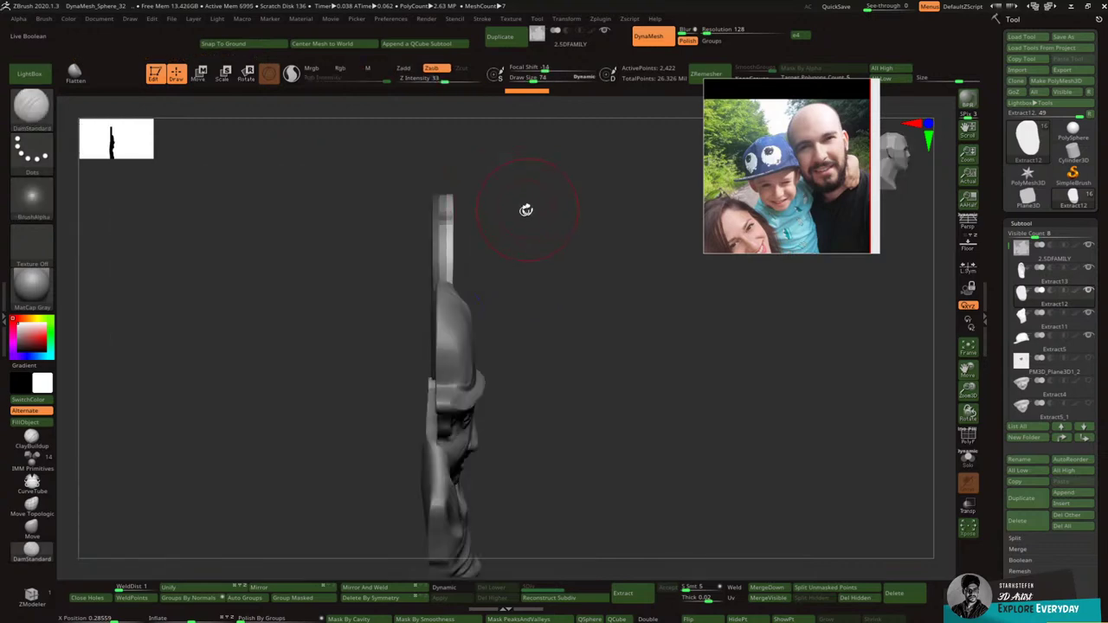
left_click(198, 73)
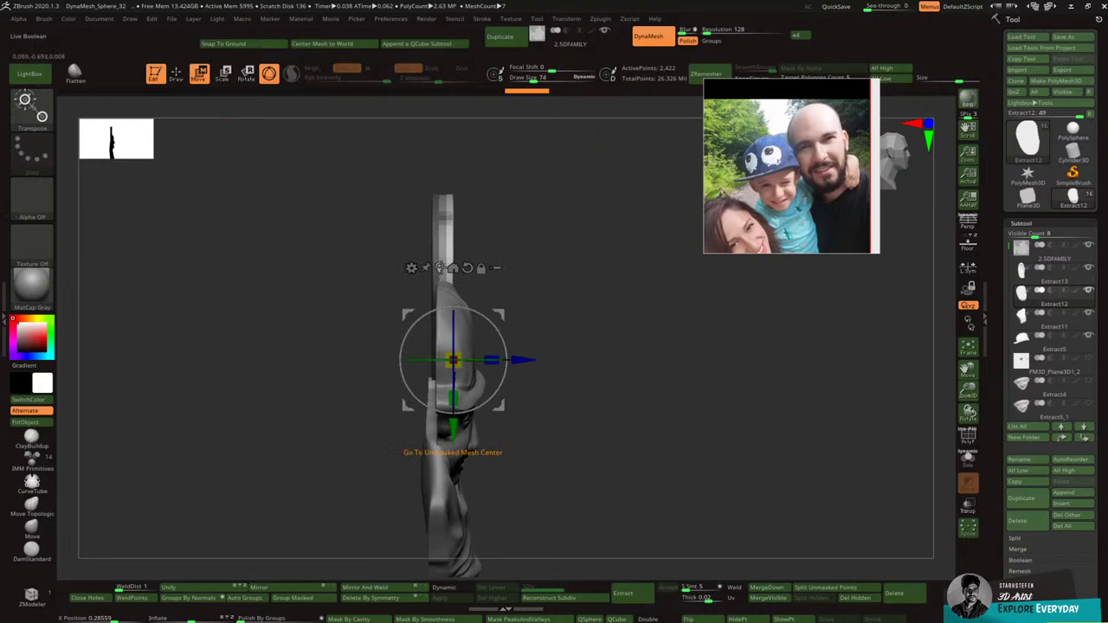
left_click(469, 269)
left_click(411, 268)
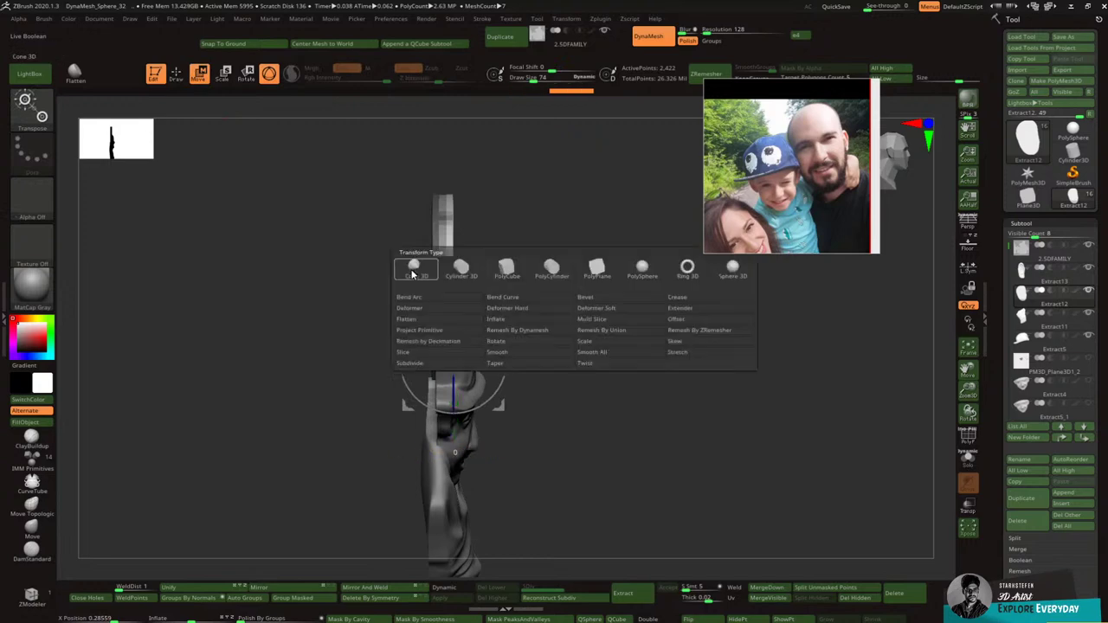
left_click(592, 310)
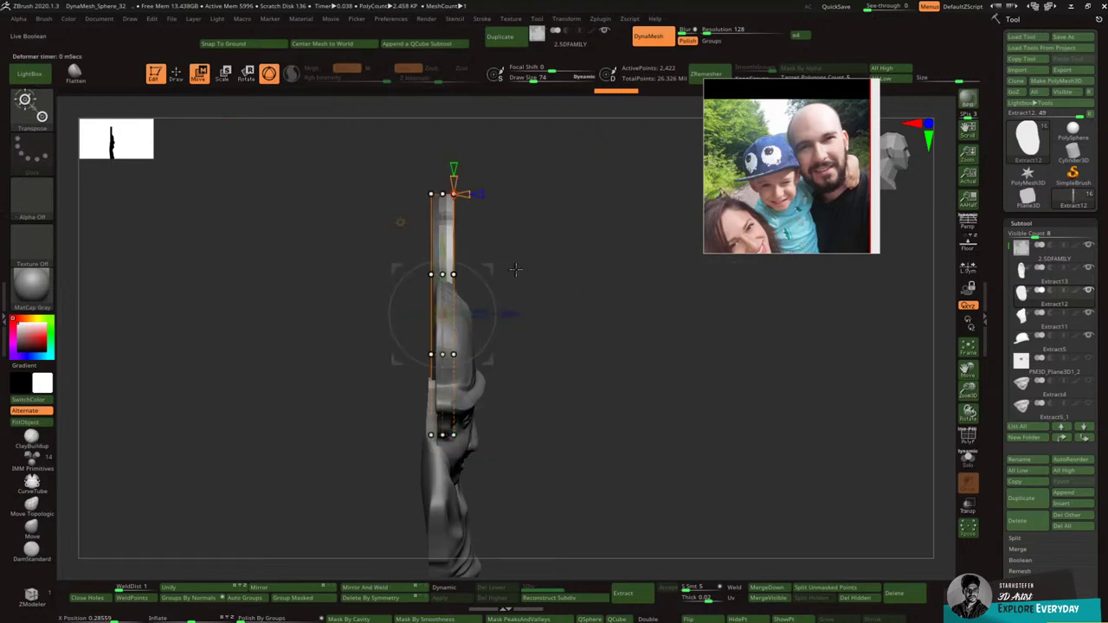
Step: Pull the lattice's inner front points forward along the depth axis to bulge the face, accept the deformation and return to draw mode
left_click_drag(458, 367, 450, 367, "ctrl")
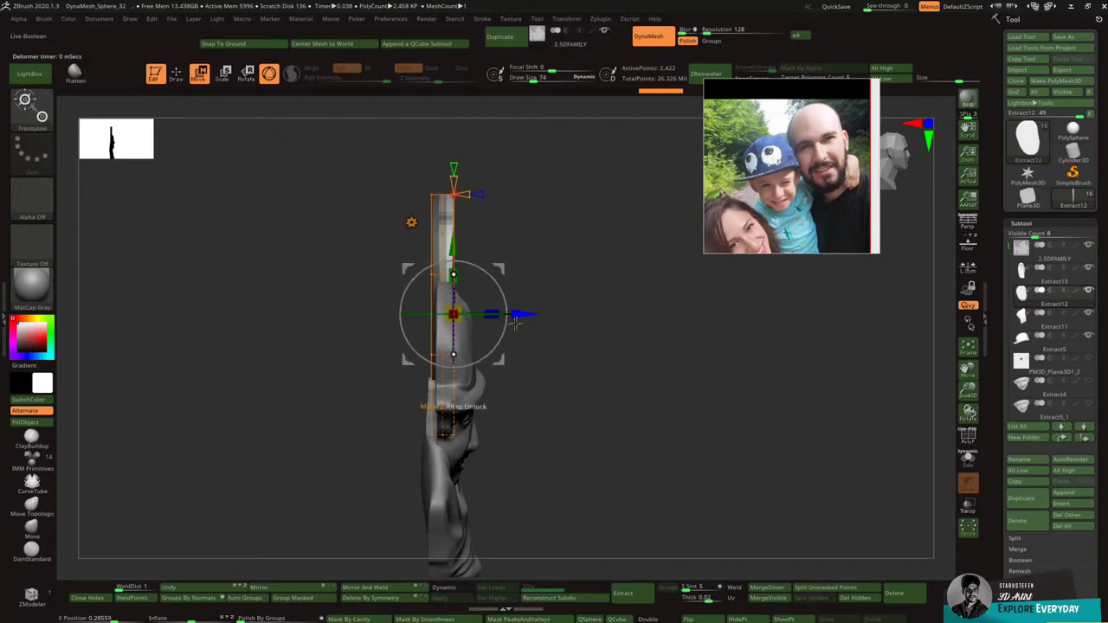
left_click_drag(528, 317, 559, 310)
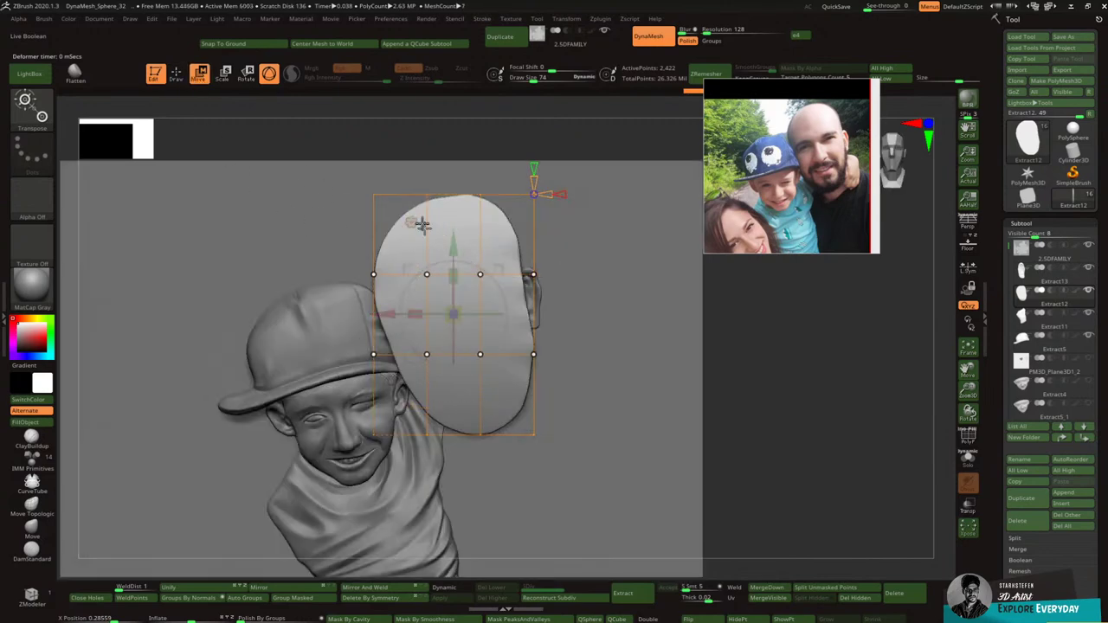
left_click(414, 223)
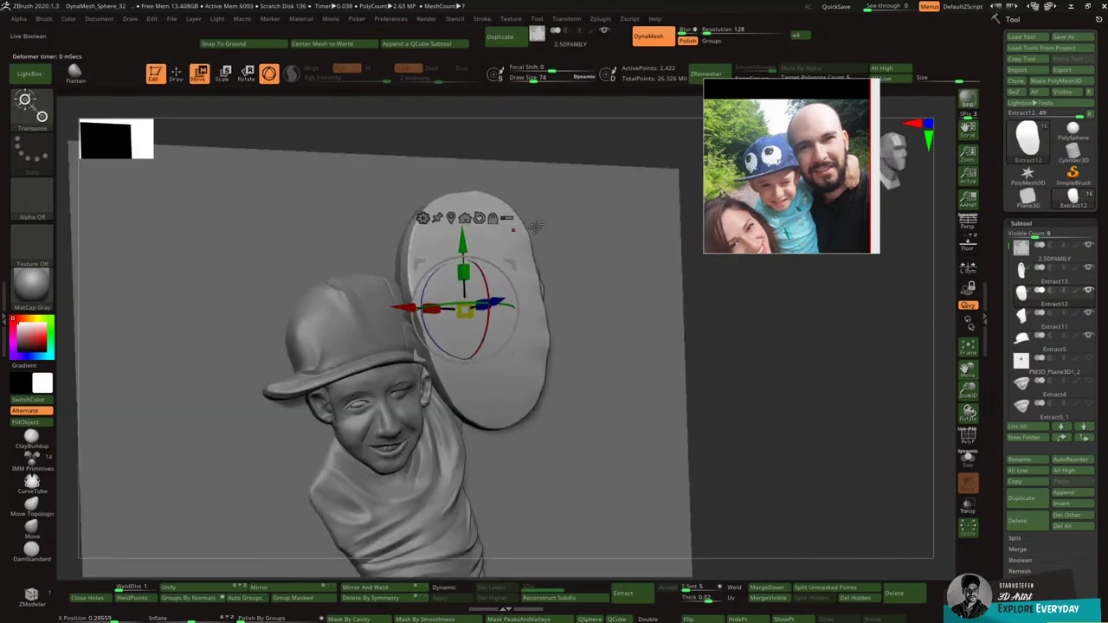
left_click(177, 76)
left_click_drag(793, 361, 770, 361)
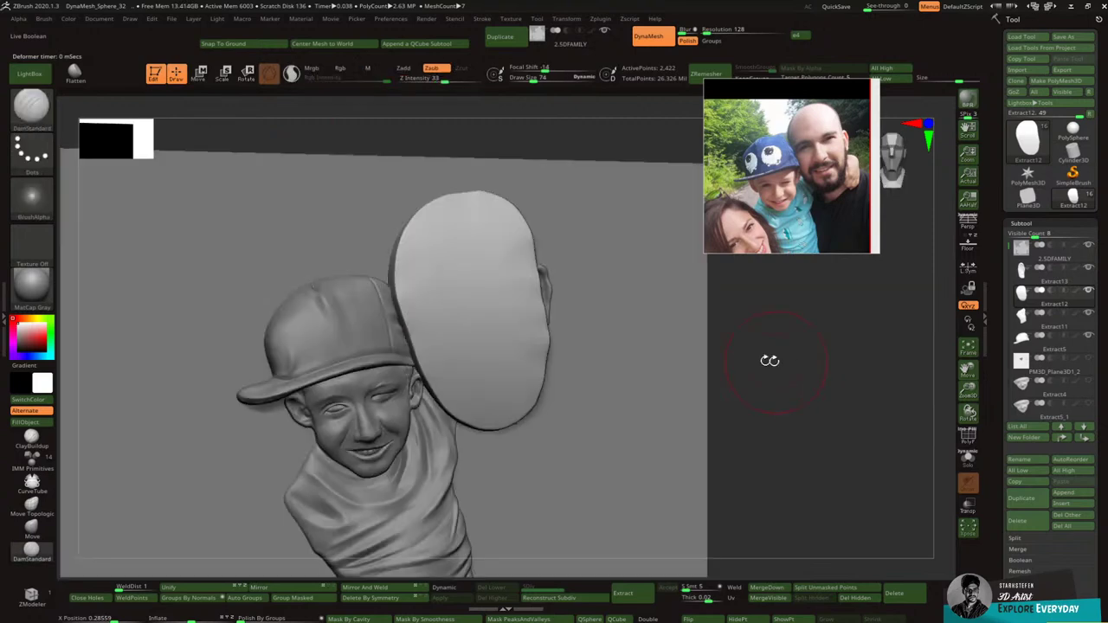
Step: Smooth the surface and rim of the father's head all around with a draw size of 54
key("bracketleft")
key("bracketleft")
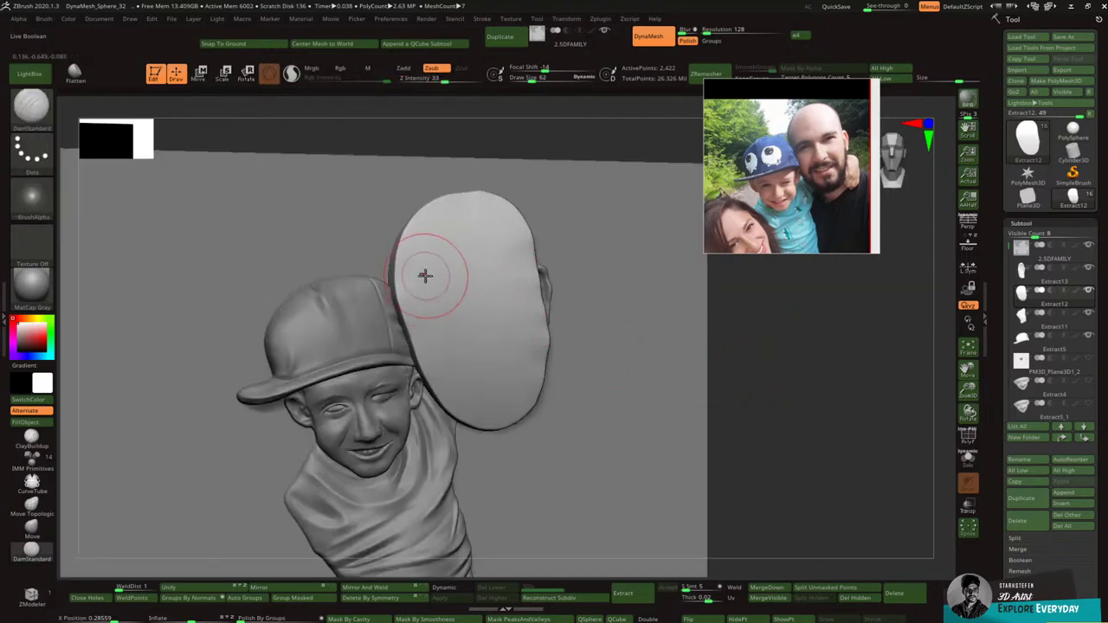
key("shift")
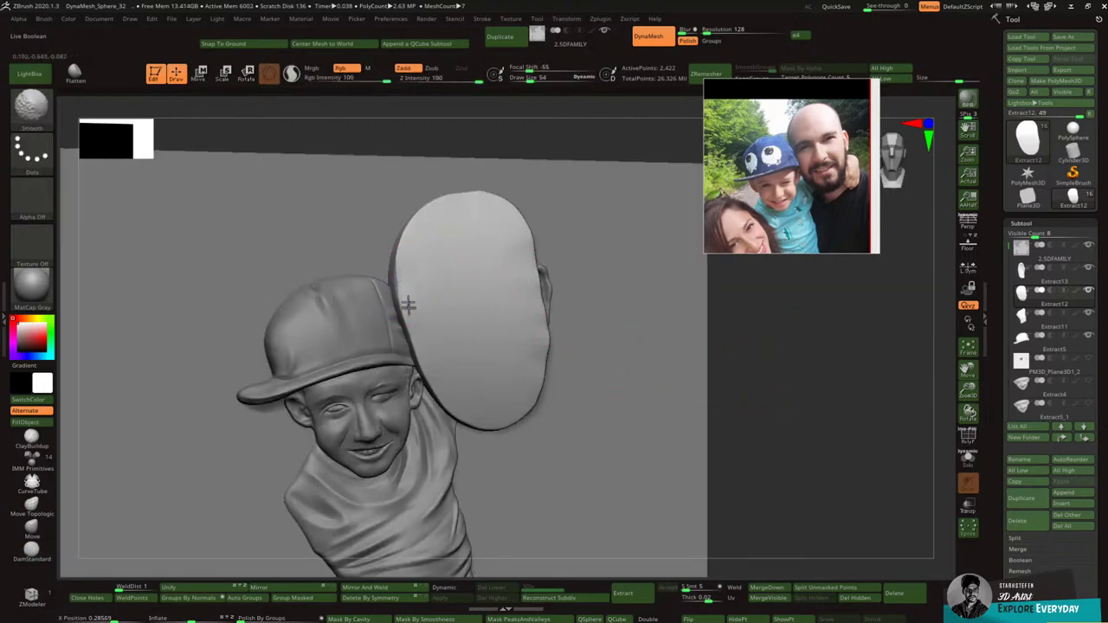
mouse_move(410, 270)
left_mouse_down("shift")
mouse_move(406, 285)
mouse_move(423, 234)
mouse_move(408, 259)
mouse_move(438, 218)
mouse_move(465, 208)
mouse_move(470, 228)
mouse_move(495, 201)
mouse_move(524, 228)
mouse_move(516, 206)
mouse_move(544, 326)
mouse_move(532, 389)
left_mouse_up("shift")
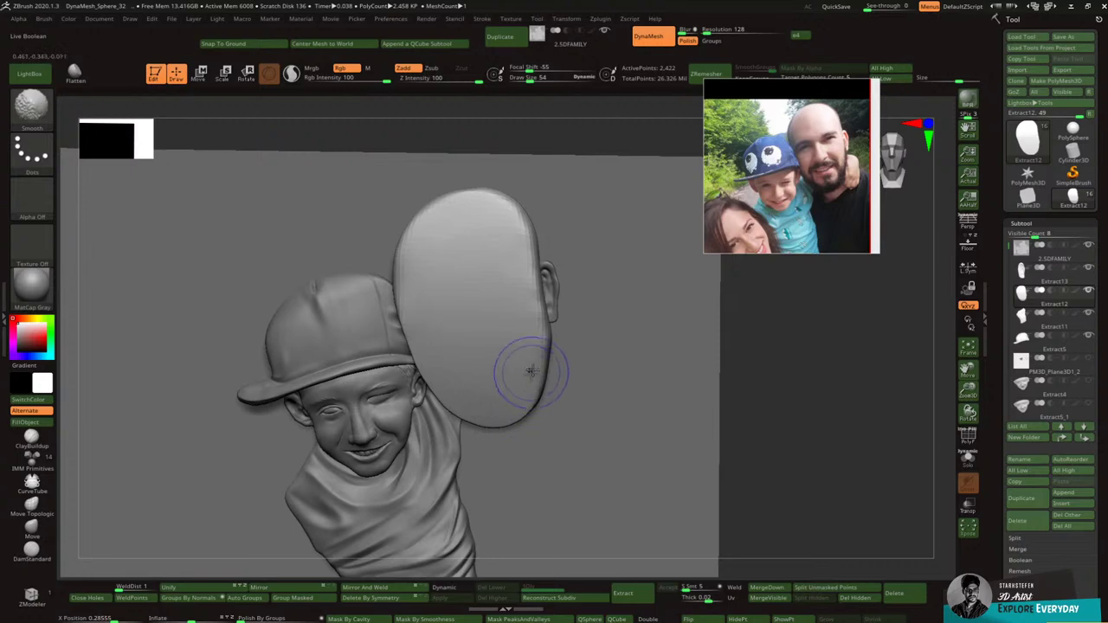
left_click_drag(590, 275, 610, 270)
mouse_move(434, 322)
left_mouse_down("shift")
mouse_move(429, 304)
mouse_move(456, 396)
mouse_move(470, 398)
left_mouse_up("shift")
right_click_drag(465, 365, 464, 323)
mouse_move(496, 416)
left_mouse_down("shift")
mouse_move(524, 366)
mouse_move(525, 433)
mouse_move(545, 400)
left_mouse_up("shift")
mouse_move(598, 335)
left_mouse_down()
mouse_move(554, 416)
mouse_move(541, 307)
left_mouse_up()
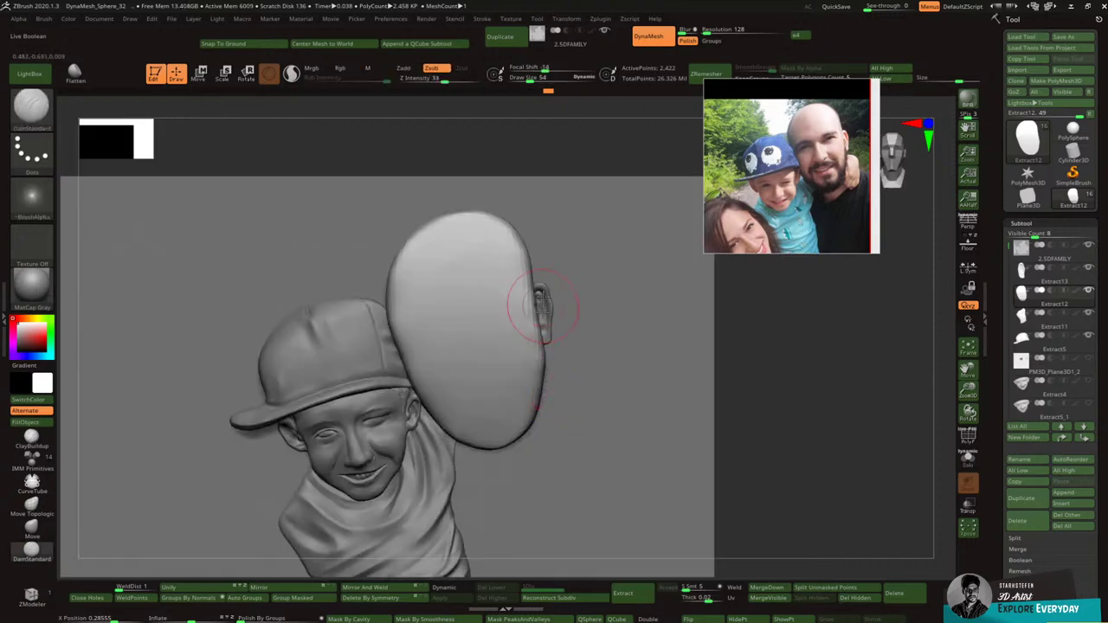
Step: Subdivide the father's head to level 2 and show the floor sketch, enlarging the face with the draw size set to 22
key("ctrl+d")
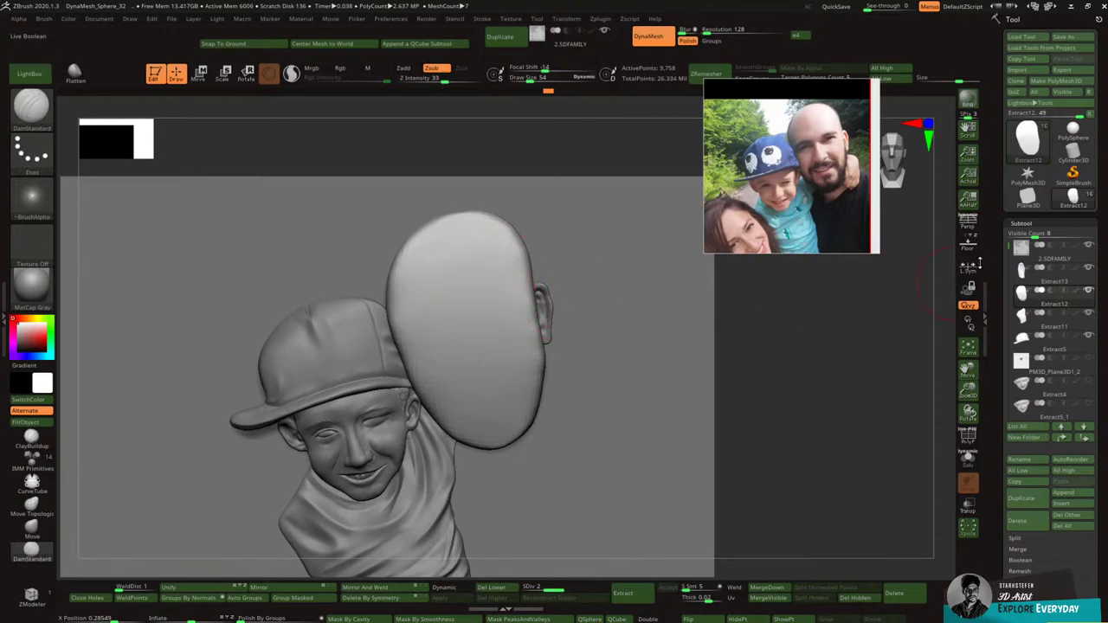
left_click(973, 247)
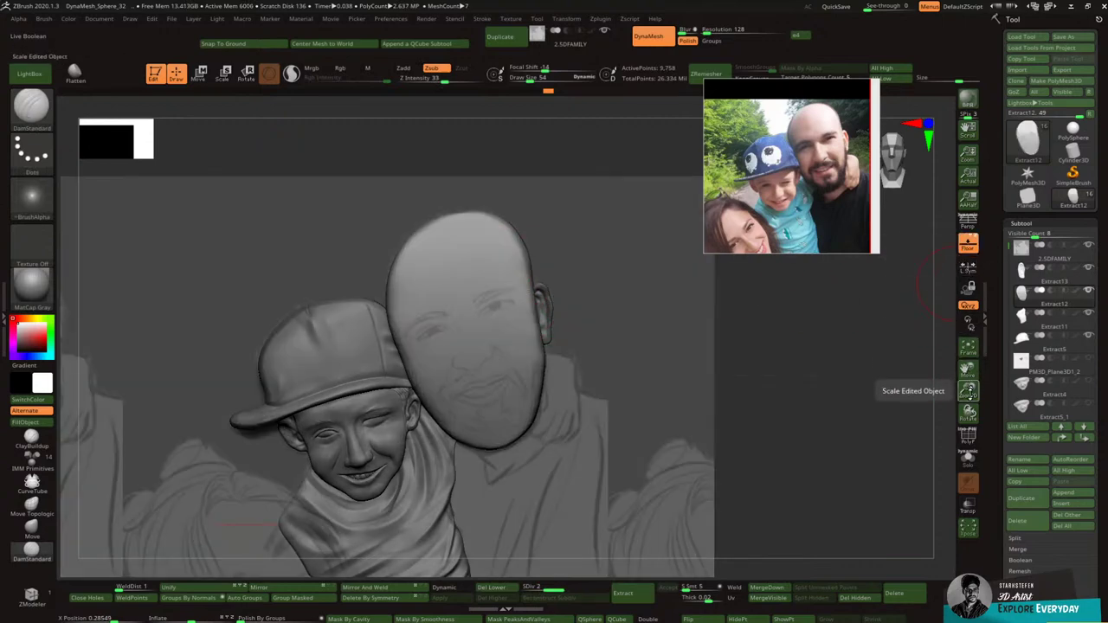
left_click_drag(969, 392, 972, 410)
left_click(970, 410)
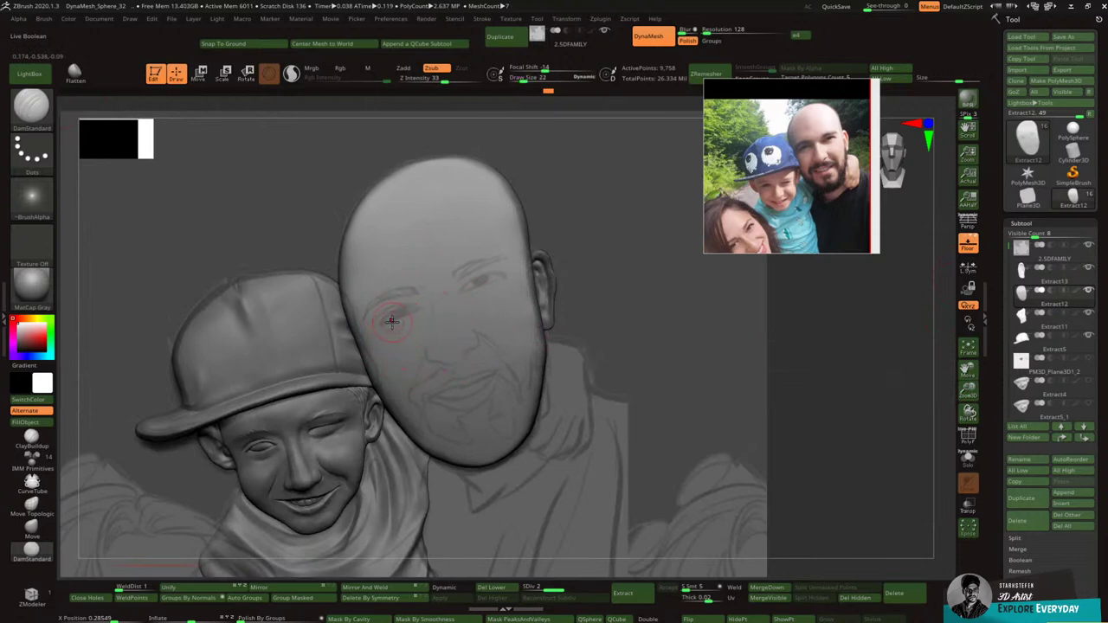
mouse_move(814, 341)
left_mouse_down()
mouse_move(880, 358)
mouse_move(854, 361)
left_mouse_up()
Step: Mask both of the father's eye areas over the sketch, clean up the mask near the nose and invert it
right_click_drag(421, 317, 414, 272)
mouse_move(403, 326)
left_mouse_down("ctrl")
mouse_move(405, 314)
mouse_move(383, 322)
mouse_move(426, 299)
left_mouse_up("ctrl")
left_click_drag(493, 281, 471, 287, "ctrl")
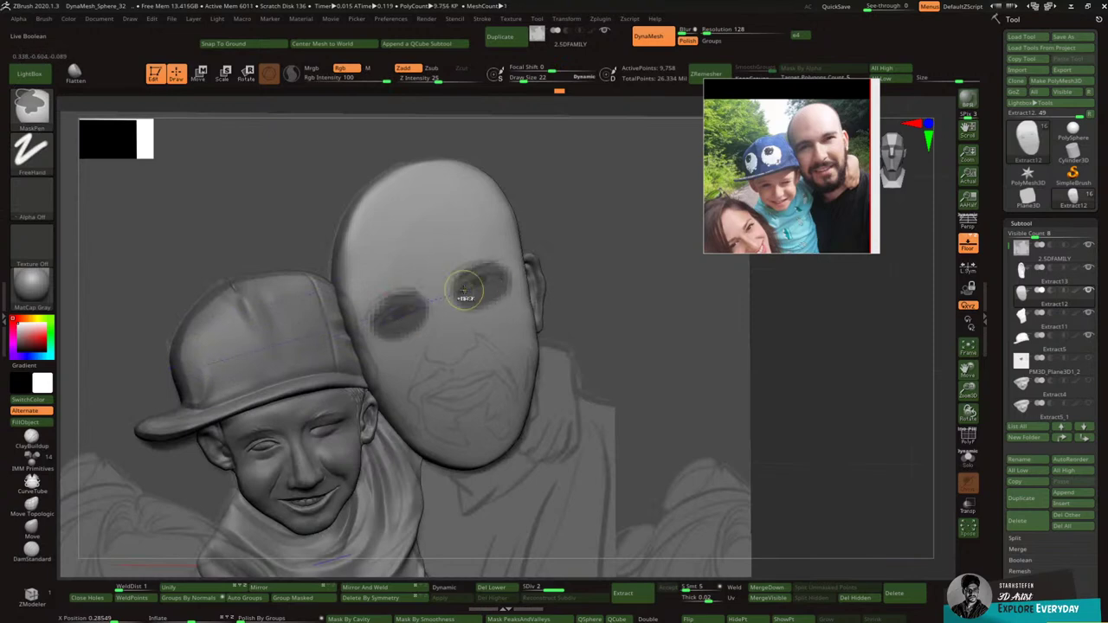
right_click_drag(496, 278, 511, 270)
left_click(519, 249, "ctrl+shift")
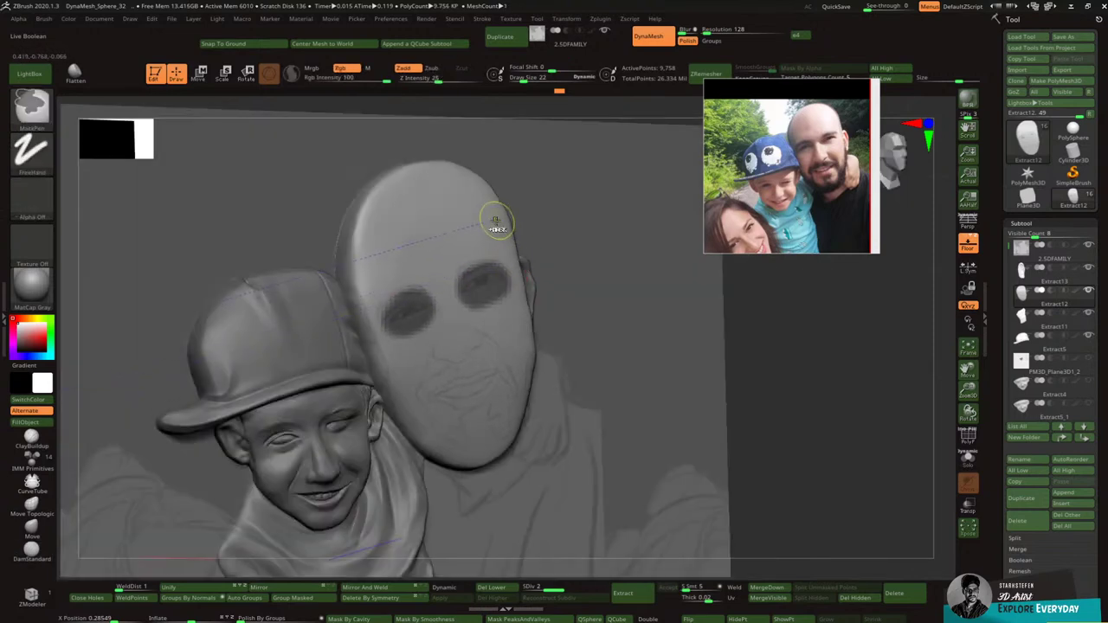
key("ctrl")
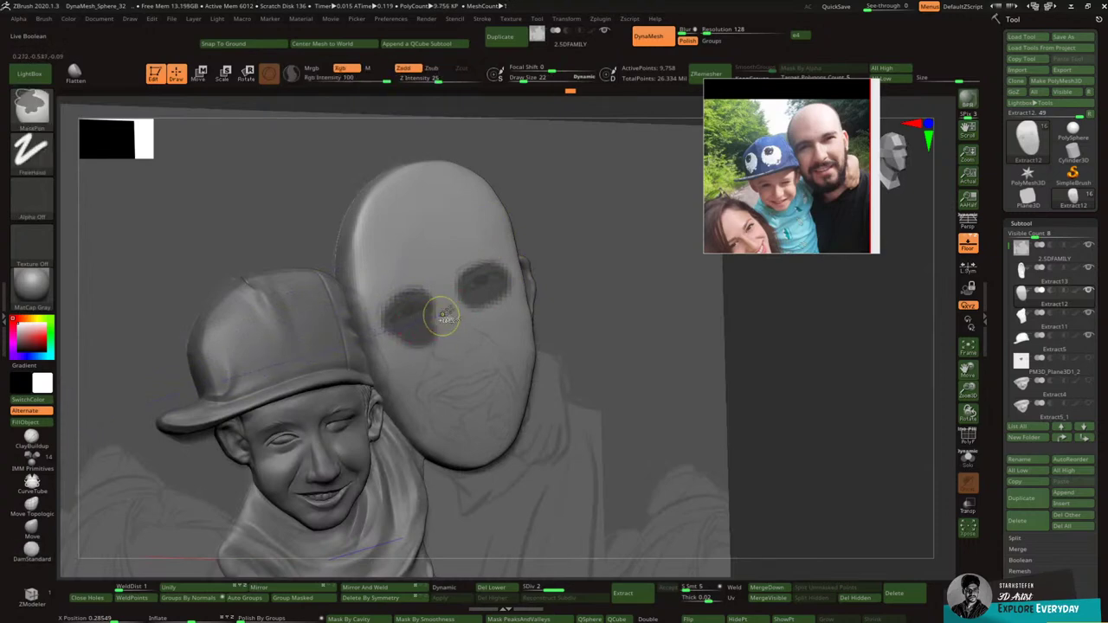
left_click_drag(441, 322, 415, 336, "ctrl+alt")
key("ctrl+i")
right_click_drag(501, 271, 526, 260)
left_click(525, 259, "ctrl+shift")
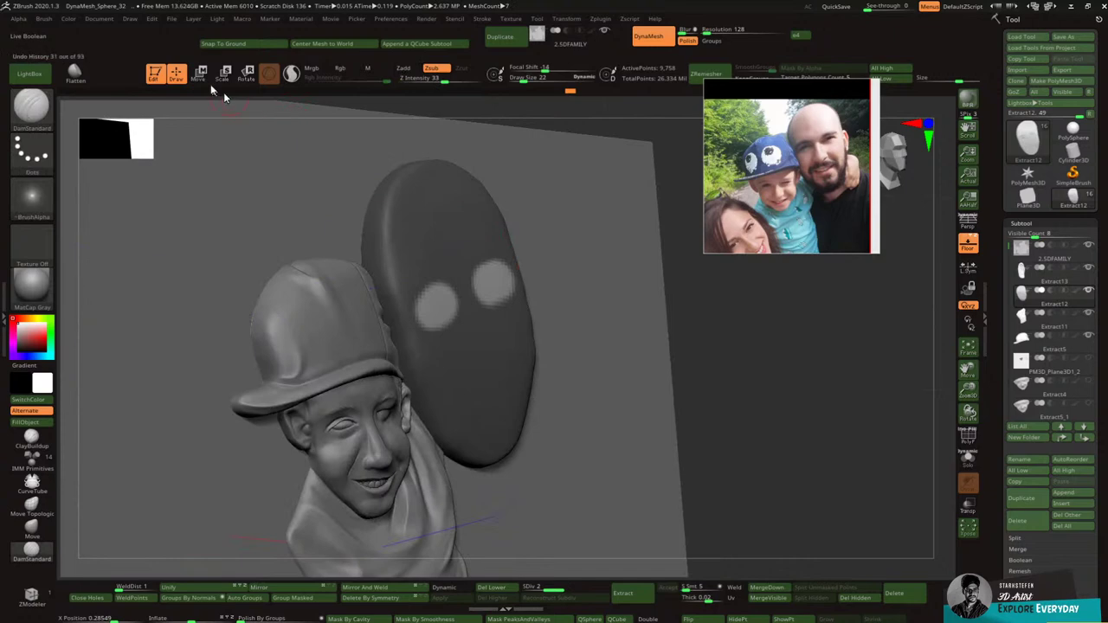
Step: Push the unmasked eye sockets about 0.0123 back into the head along the depth axis and return to draw mode
left_click(200, 73)
left_click_drag(485, 299, 478, 302)
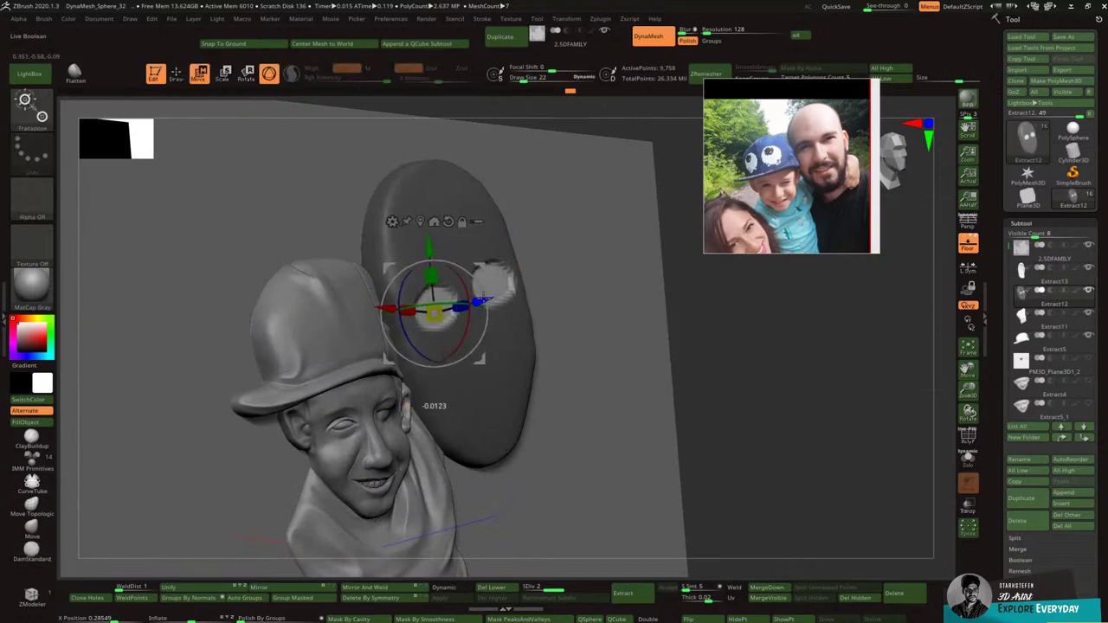
right_click_drag(500, 267, 451, 241, "shift")
left_click(176, 73)
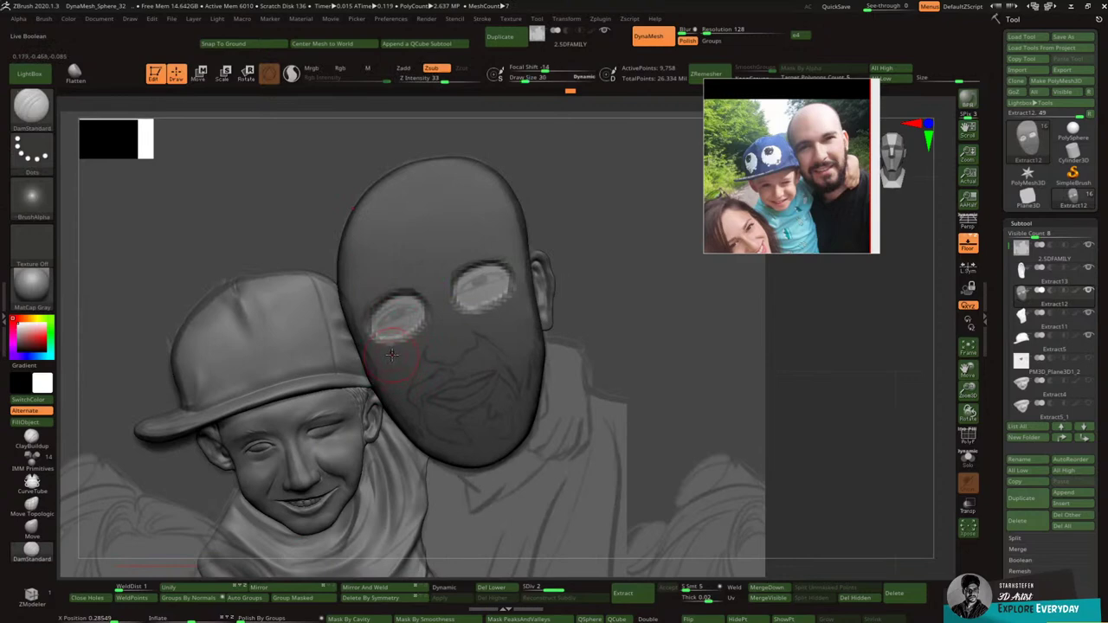
Step: Clear the mask and smooth the edges of both recessed eye sockets with a draw size of 30
key("shift")
key("ctrl+z")
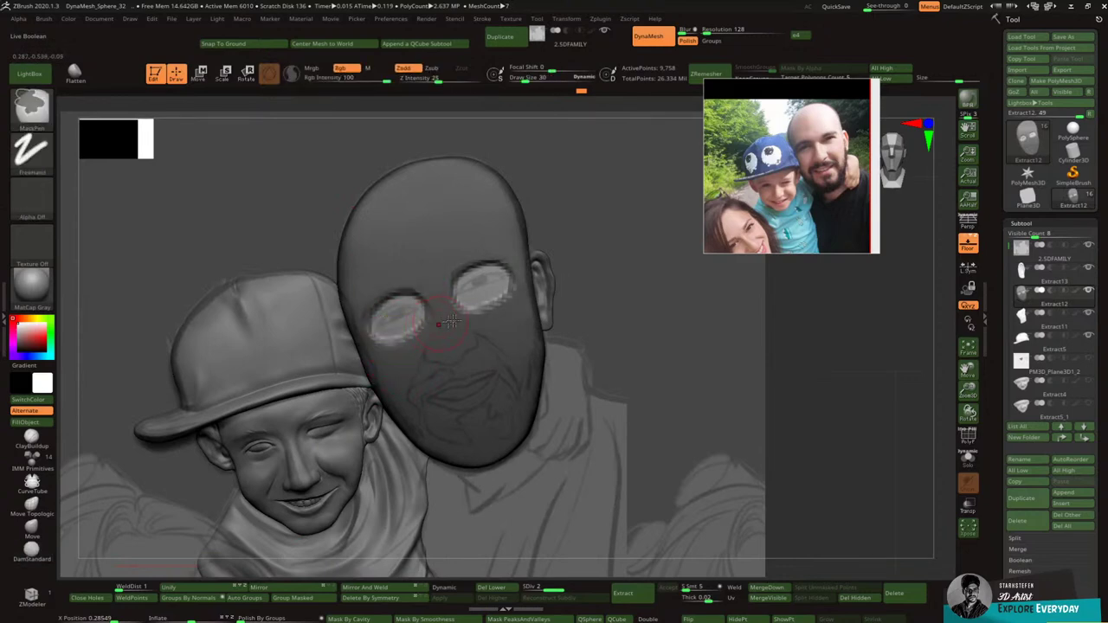
left_click_drag(861, 341, 883, 348, "ctrl")
mouse_move(403, 333)
left_mouse_down("shift")
mouse_move(396, 348)
mouse_move(381, 338)
mouse_move(477, 303)
mouse_move(503, 271)
left_mouse_up("shift")
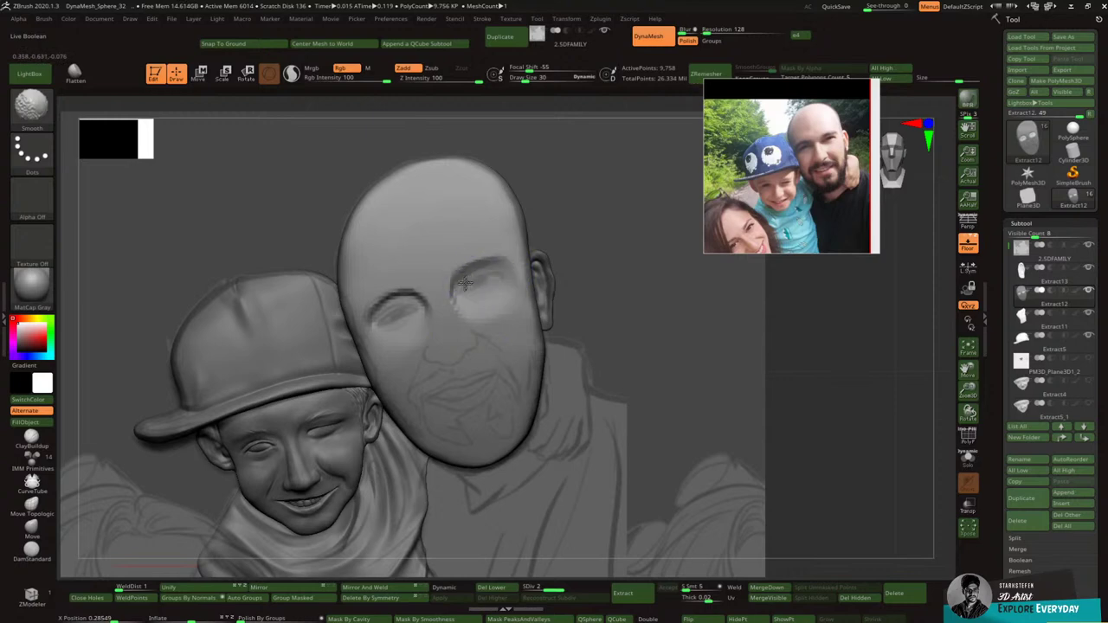
left_click_drag(403, 314, 374, 331, "shift")
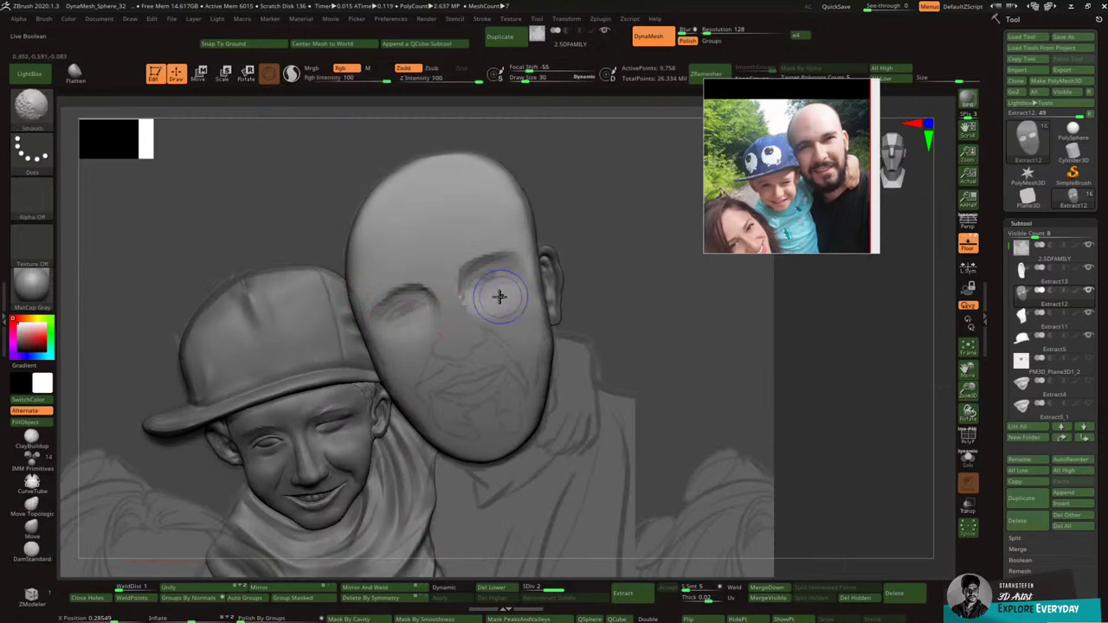
left_click_drag(495, 297, 477, 303, "shift")
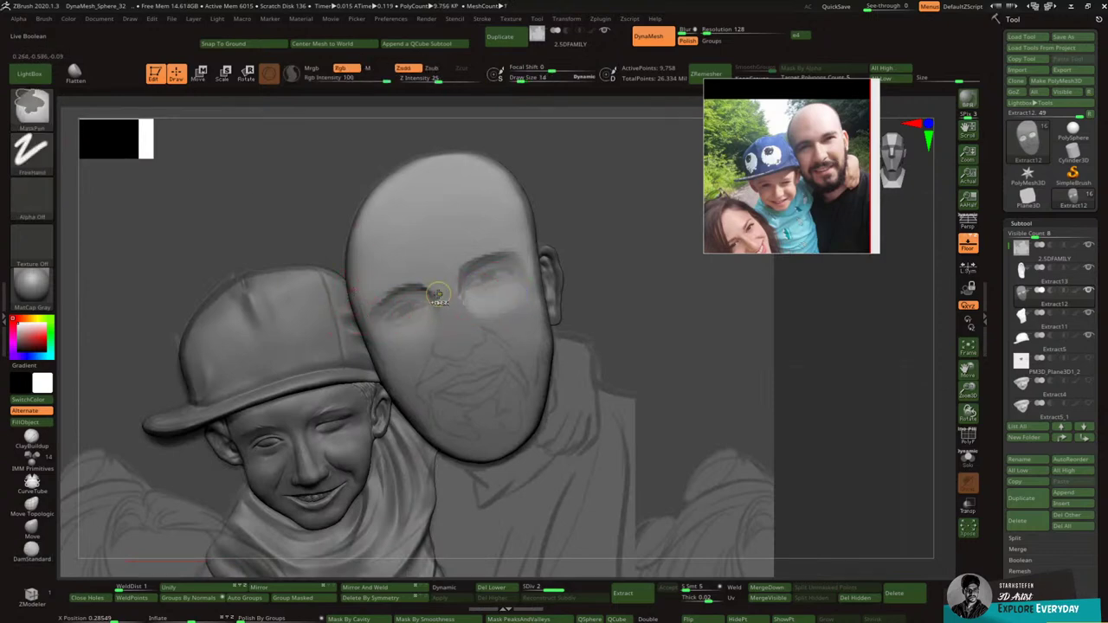
Step: Mask the father's nose from bridge to tip with a draw size of 14, refine its outline and invert the mask
left_click_drag(439, 296, 451, 347, "ctrl")
left_click_drag(434, 286, 455, 349, "ctrl")
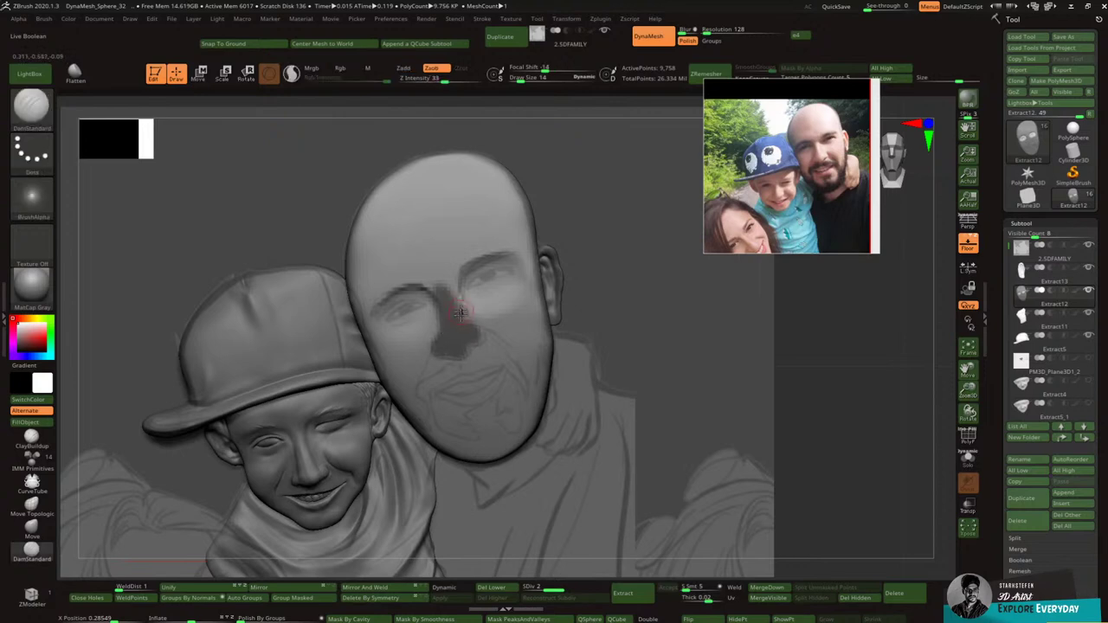
left_click_drag(435, 332, 465, 345, "ctrl")
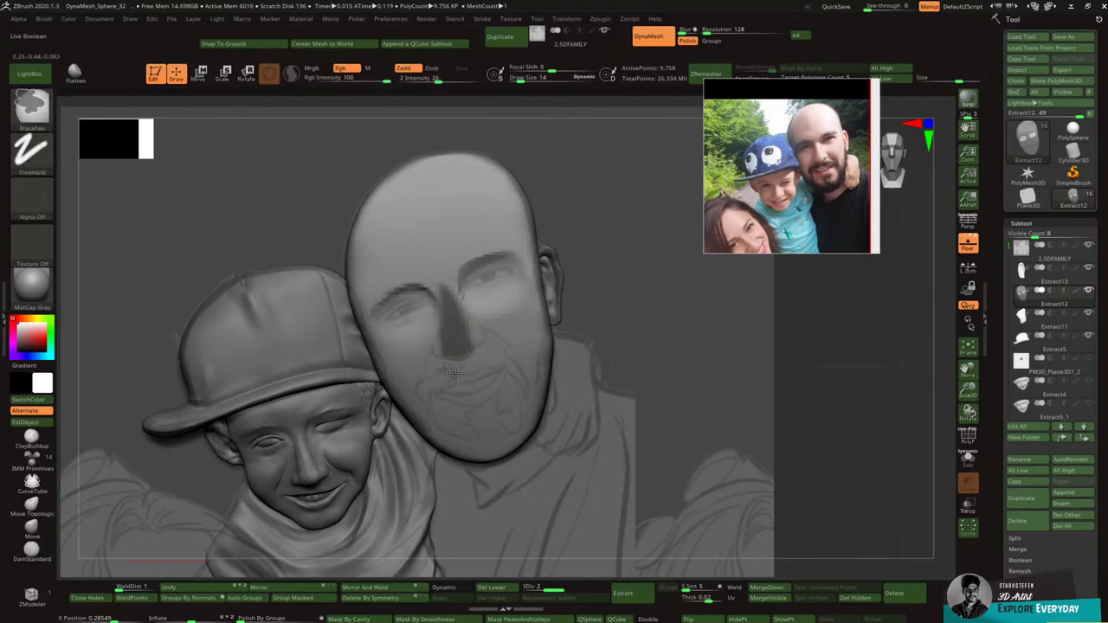
right_click_drag(498, 322, 530, 268)
left_click(526, 181, "ctrl")
right_click_drag(527, 181, 556, 234)
Step: From the side view, rotate the unmasked nose so its tip projects forward, and return to draw mode facing the front
left_click(247, 75)
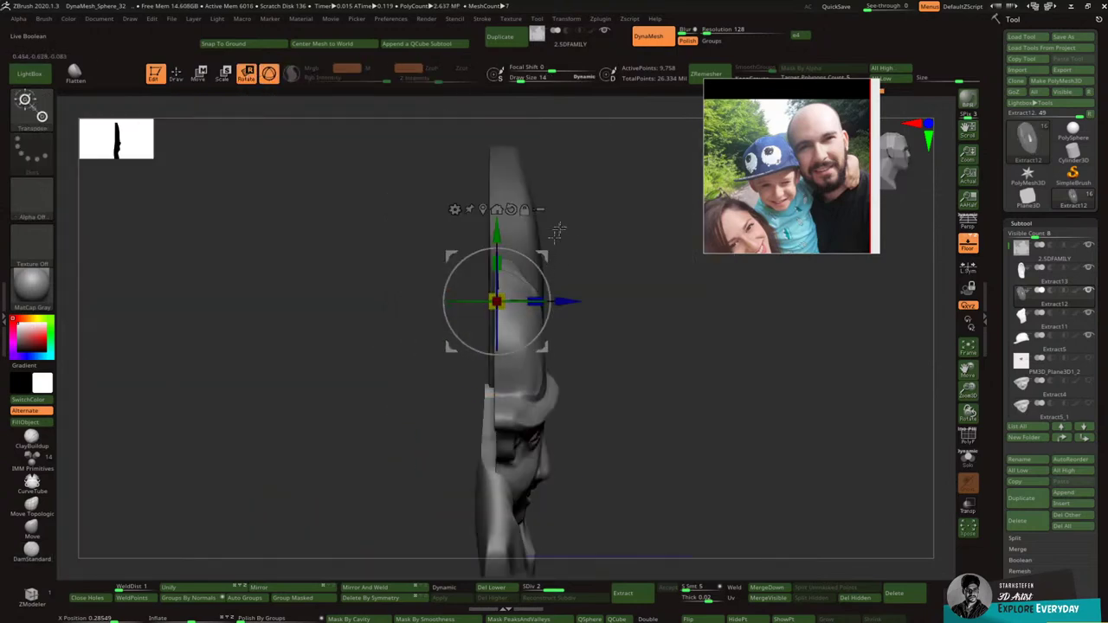
left_click_drag(541, 271, 551, 262)
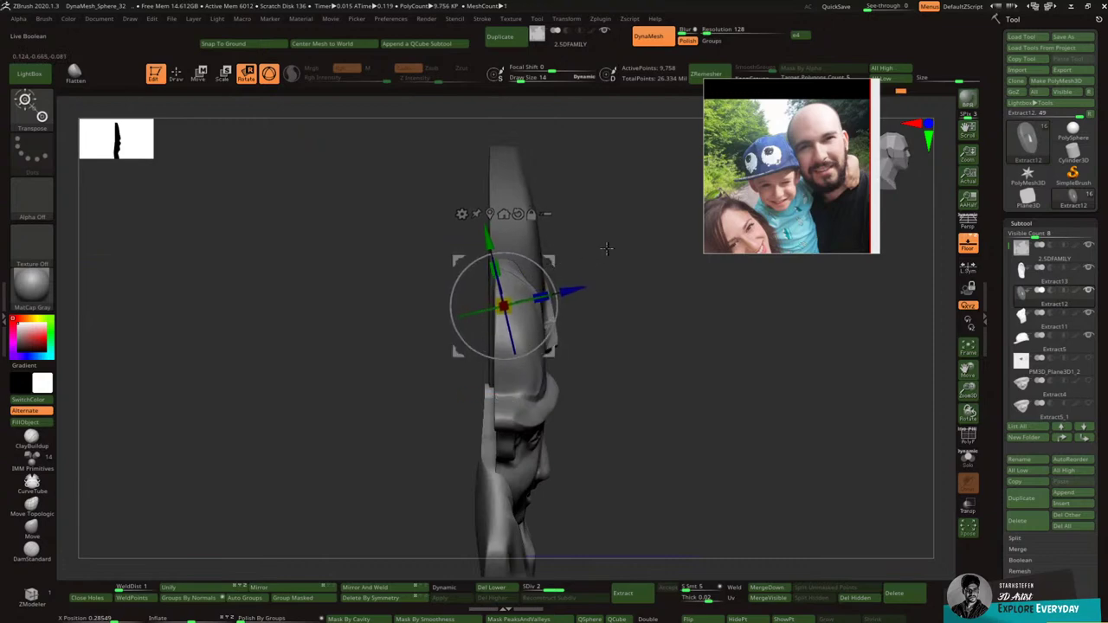
right_click_drag(606, 243, 541, 252, "shift")
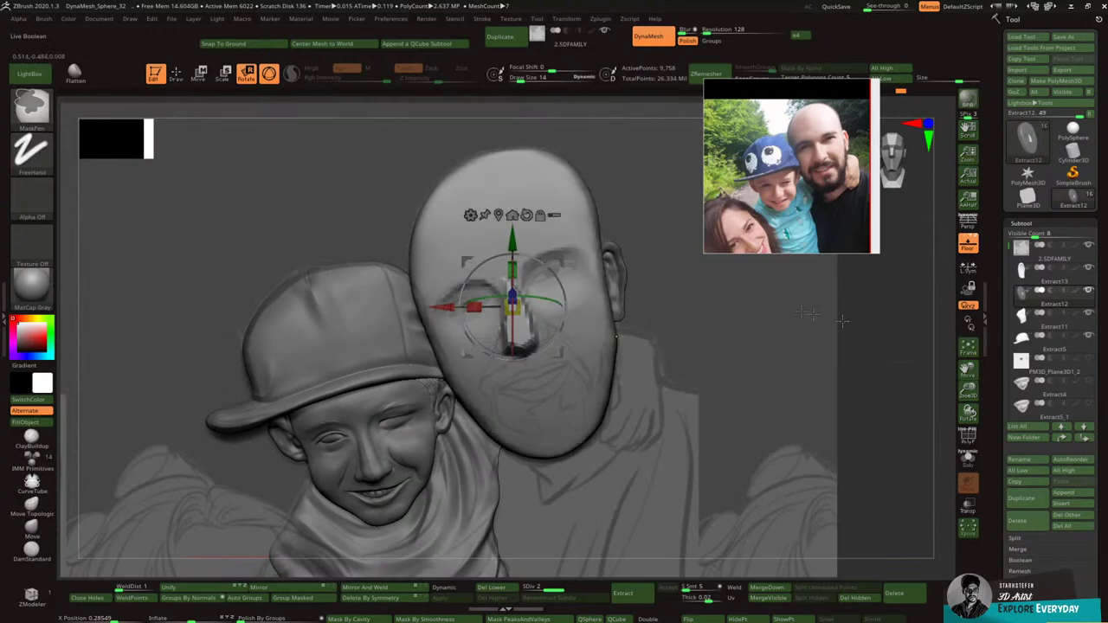
key("q")
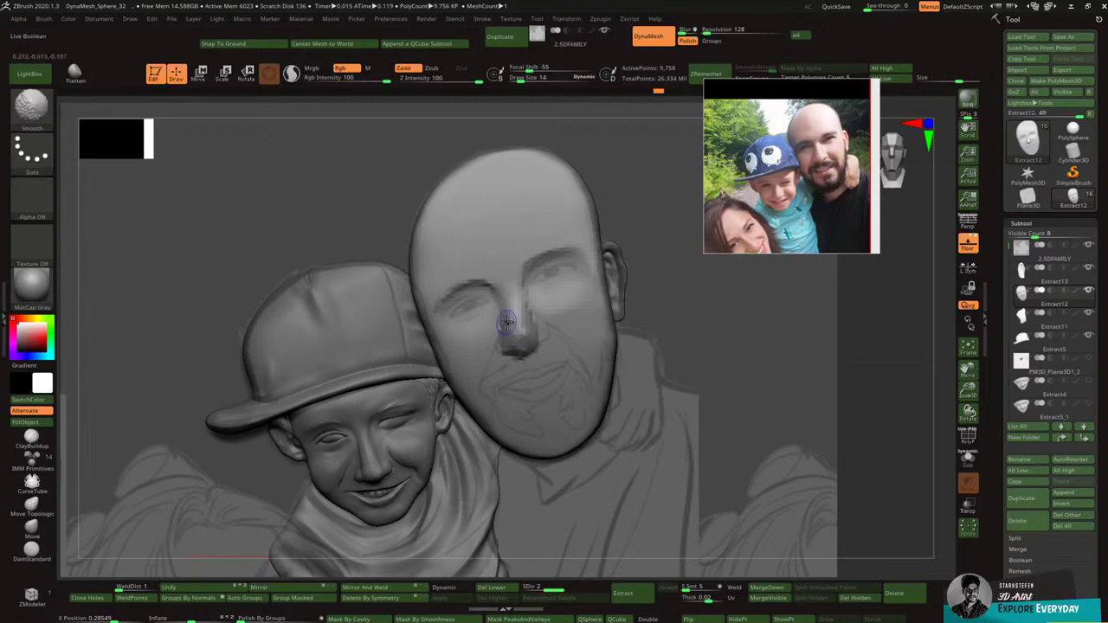
Step: Build up the sides of the father's nose tip with the ClayBuildup brush at draw size 14 and smooth them
key("b")
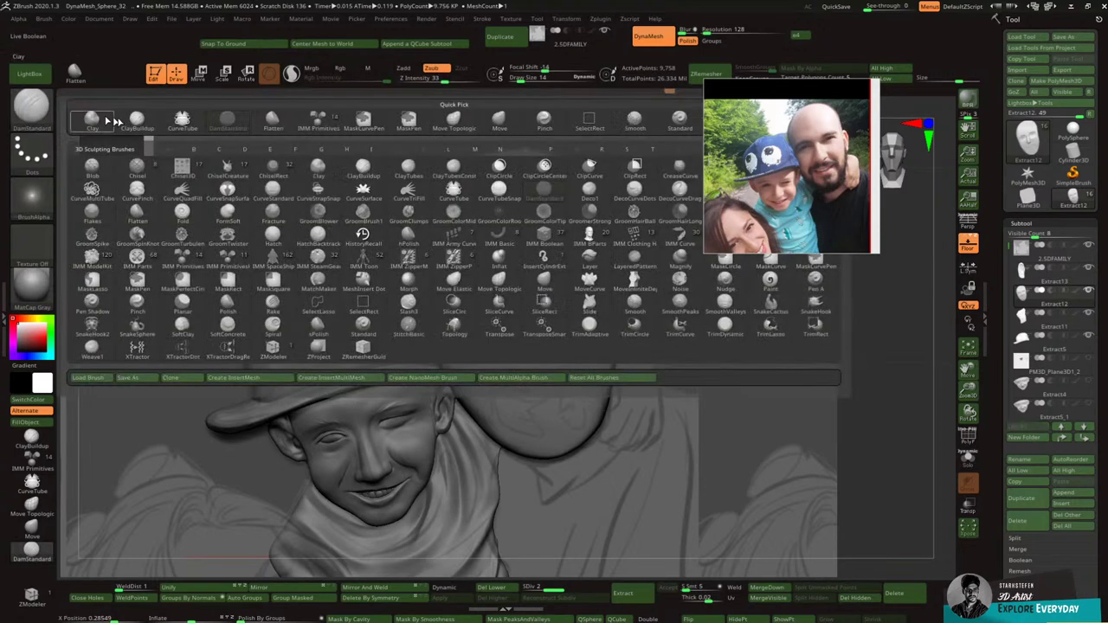
key("c")
key("b")
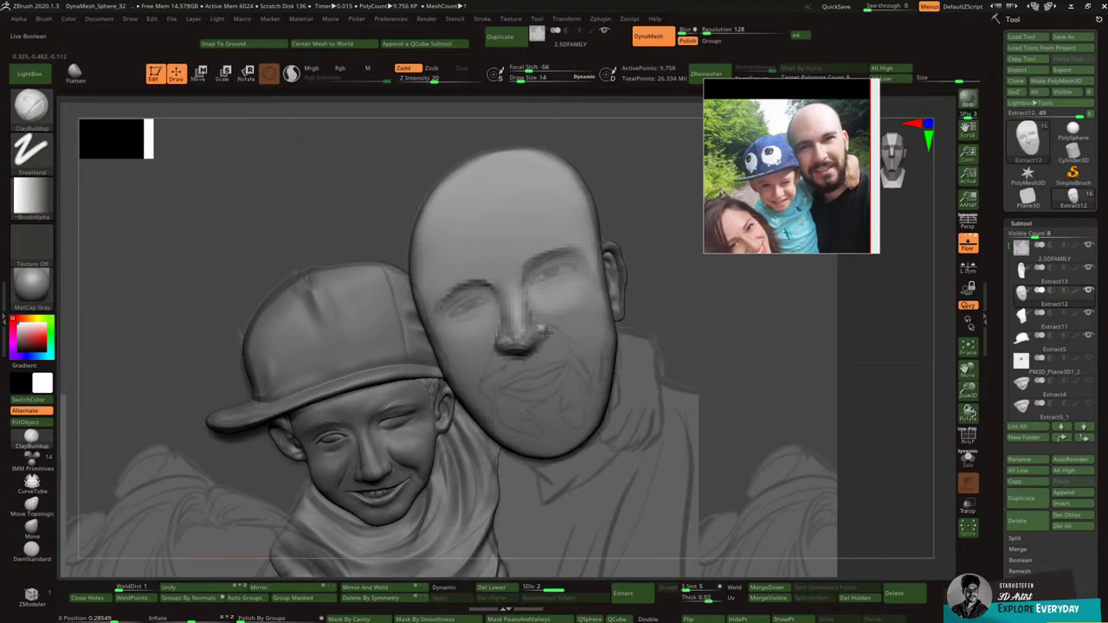
key("shift")
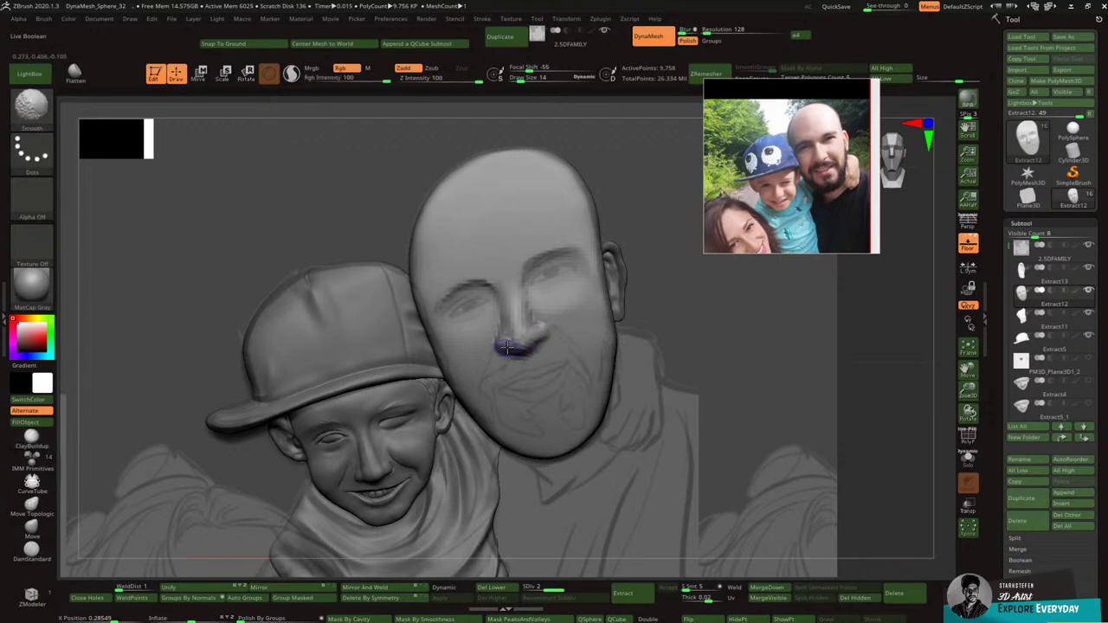
key("ctrl")
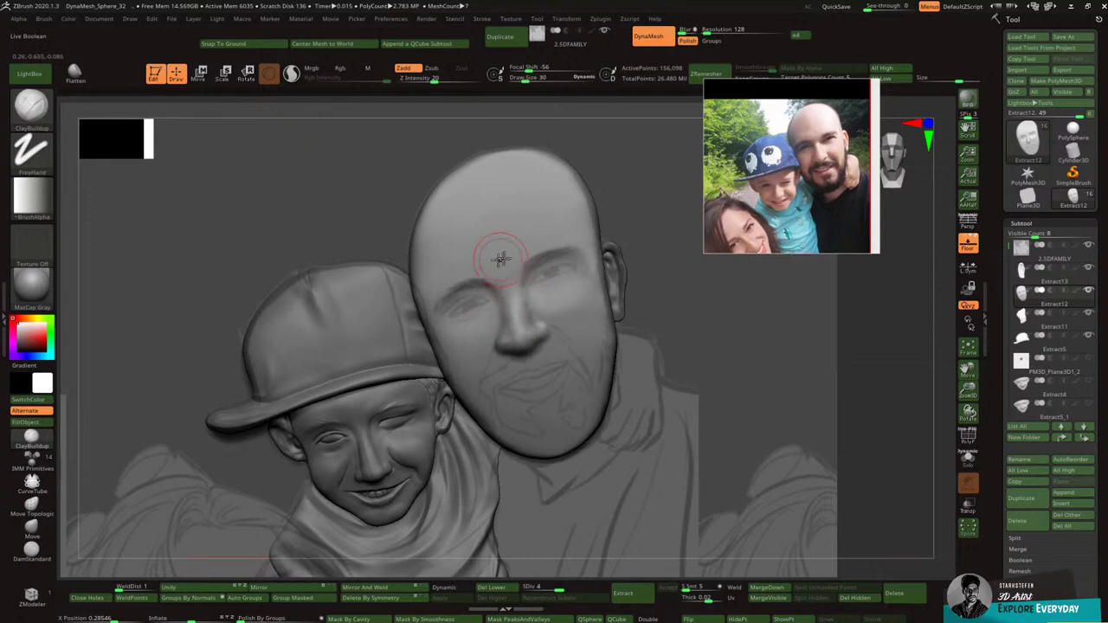
Step: Build up the father's brow ridges and lower forehead with draw size 30, continuing at subdivision level 2
mouse_move(501, 260)
right_mouse_down()
mouse_move(519, 225)
mouse_move(476, 182)
right_mouse_up()
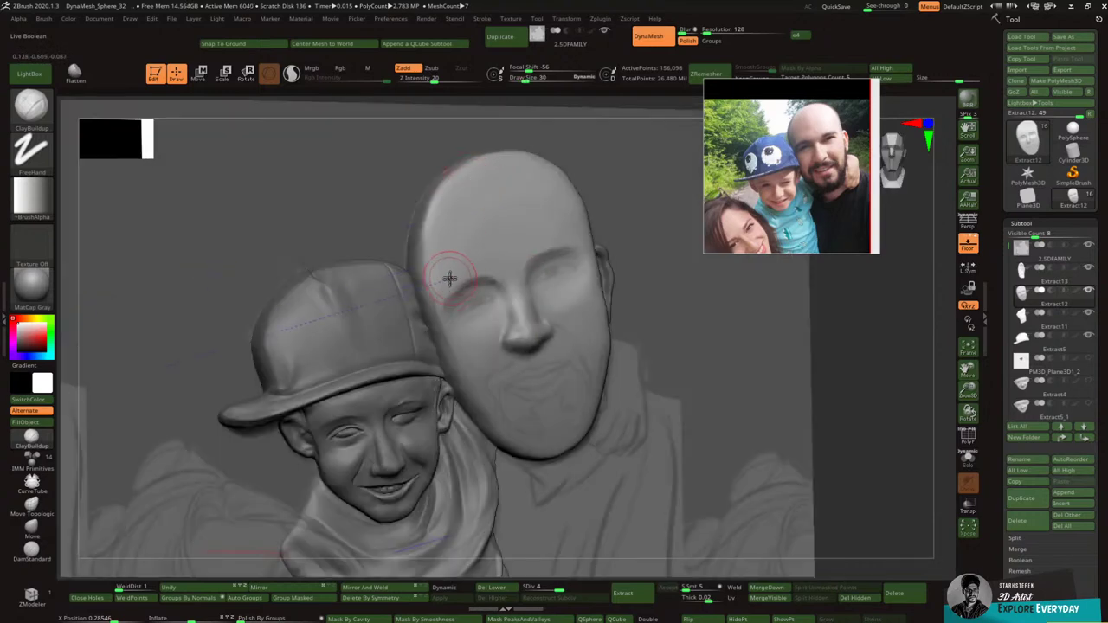
left_click_drag(447, 286, 490, 274)
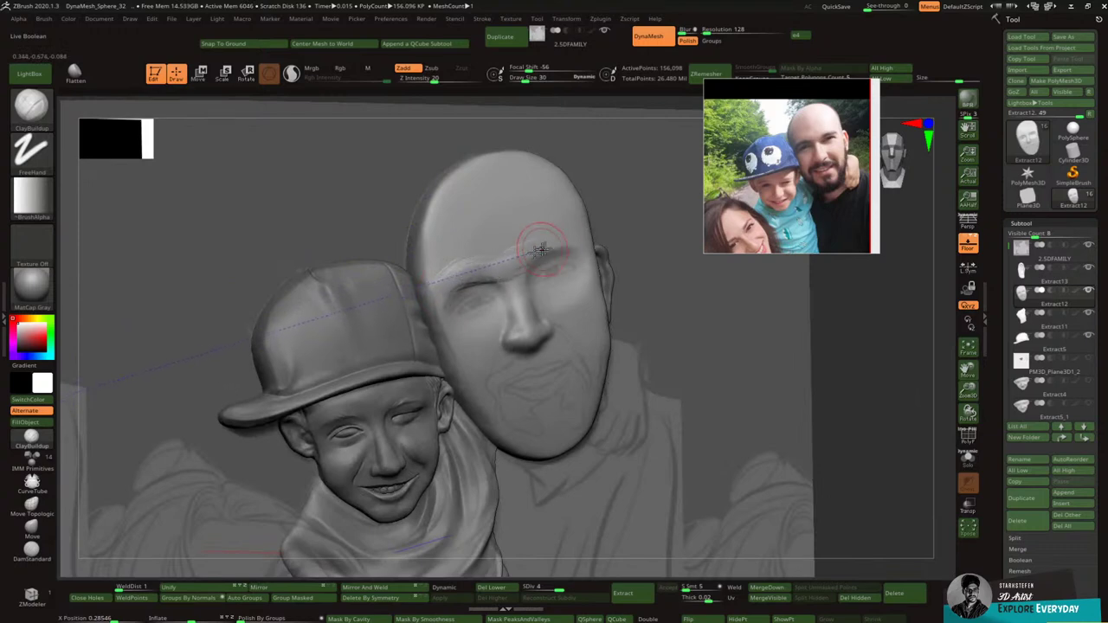
left_click_drag(540, 250, 498, 271)
left_click(537, 589)
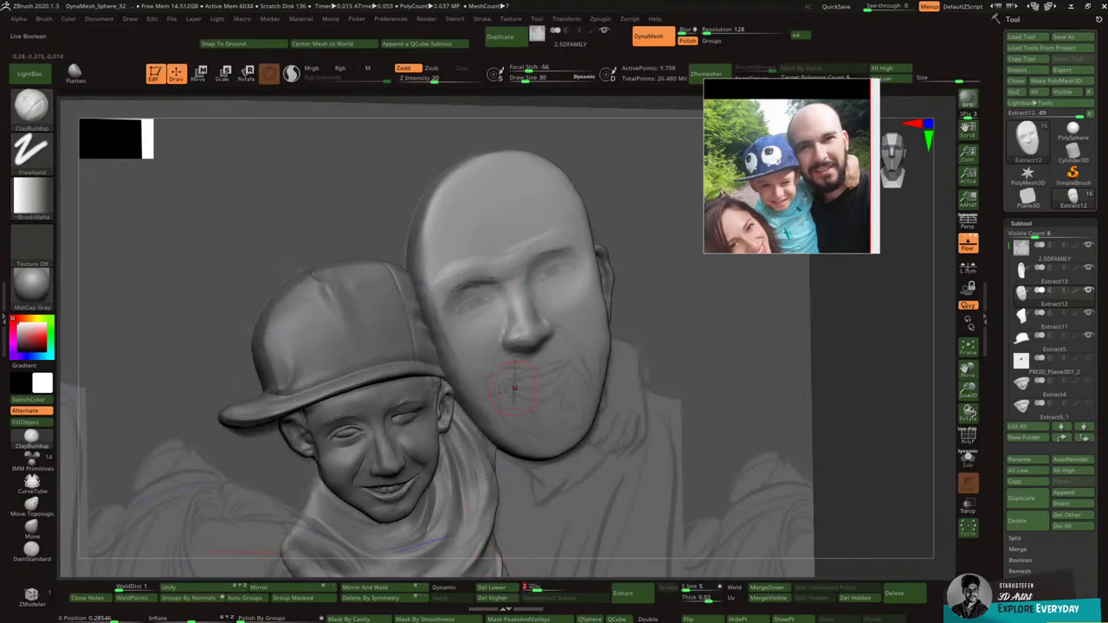
mouse_move(551, 229)
left_mouse_down()
mouse_move(449, 262)
mouse_move(484, 197)
mouse_move(462, 235)
left_mouse_up()
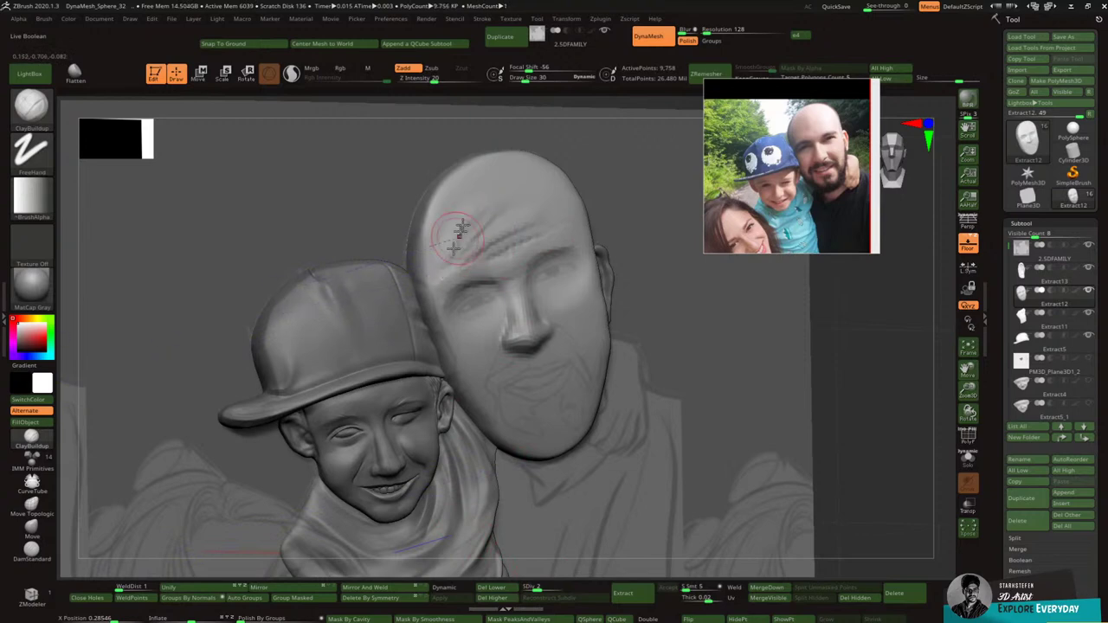
mouse_move(439, 284)
left_mouse_down()
mouse_move(472, 243)
mouse_move(476, 254)
mouse_move(455, 262)
mouse_move(569, 229)
mouse_move(443, 278)
mouse_move(539, 223)
left_mouse_up()
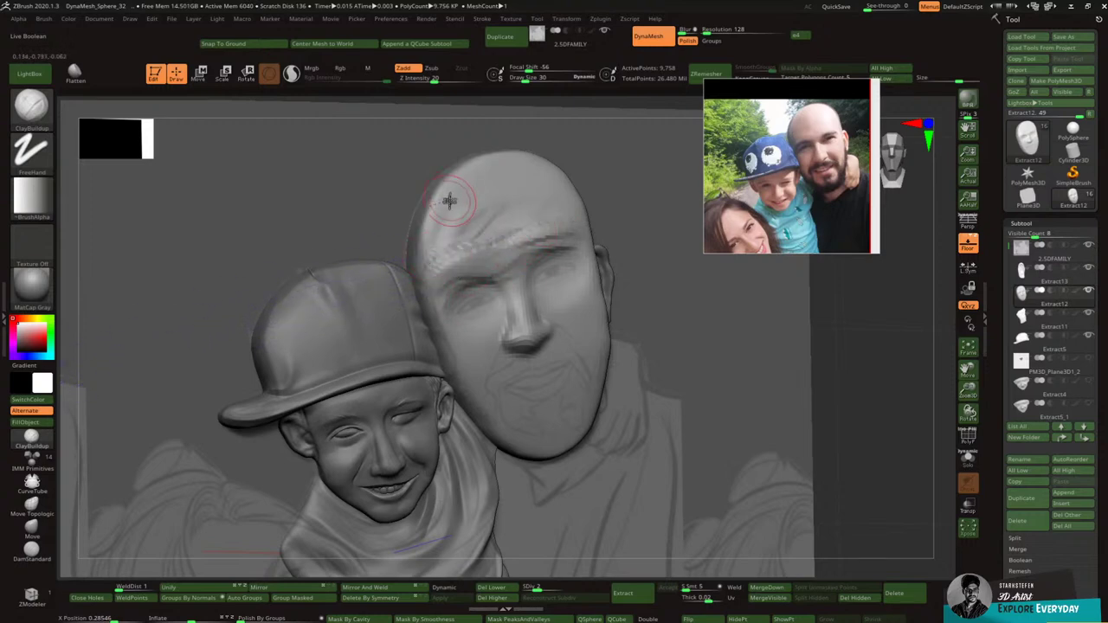
Step: Smooth the clay strokes over the father's forehead and crown from several angles
key("shift")
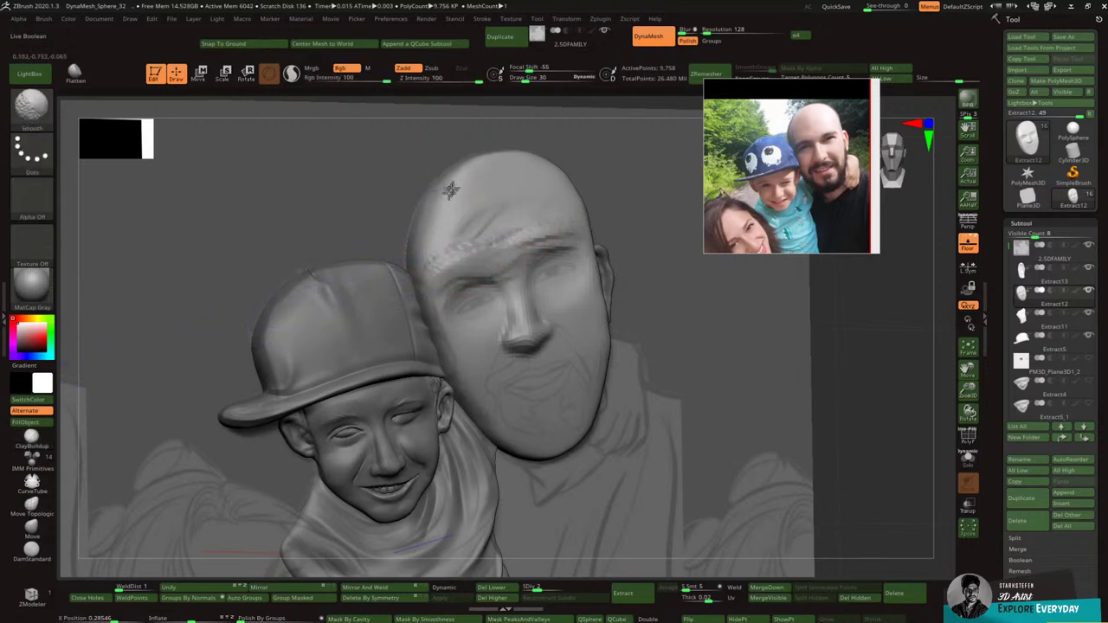
left_click_drag(521, 165, 486, 172, "shift")
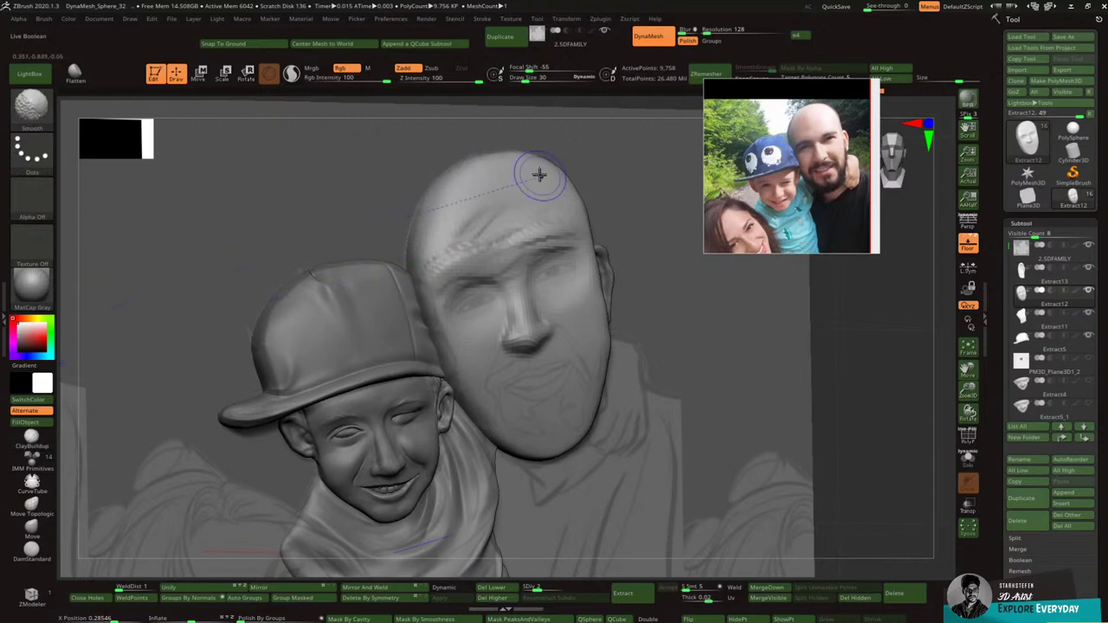
right_click_drag(540, 176, 497, 185)
left_click_drag(499, 171, 541, 174, "shift")
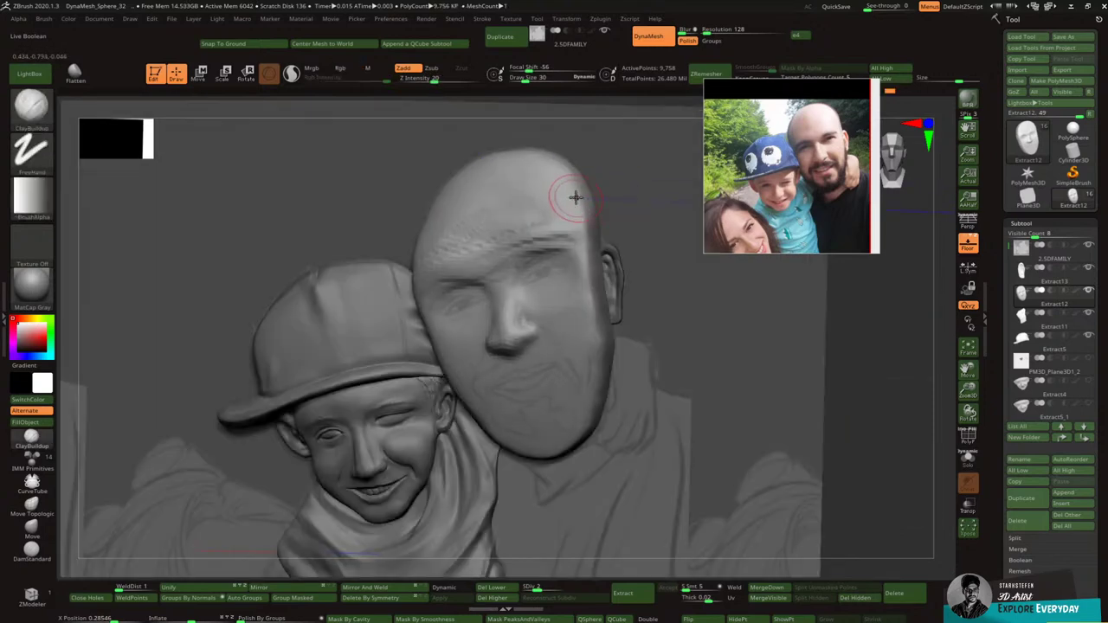
key("shift")
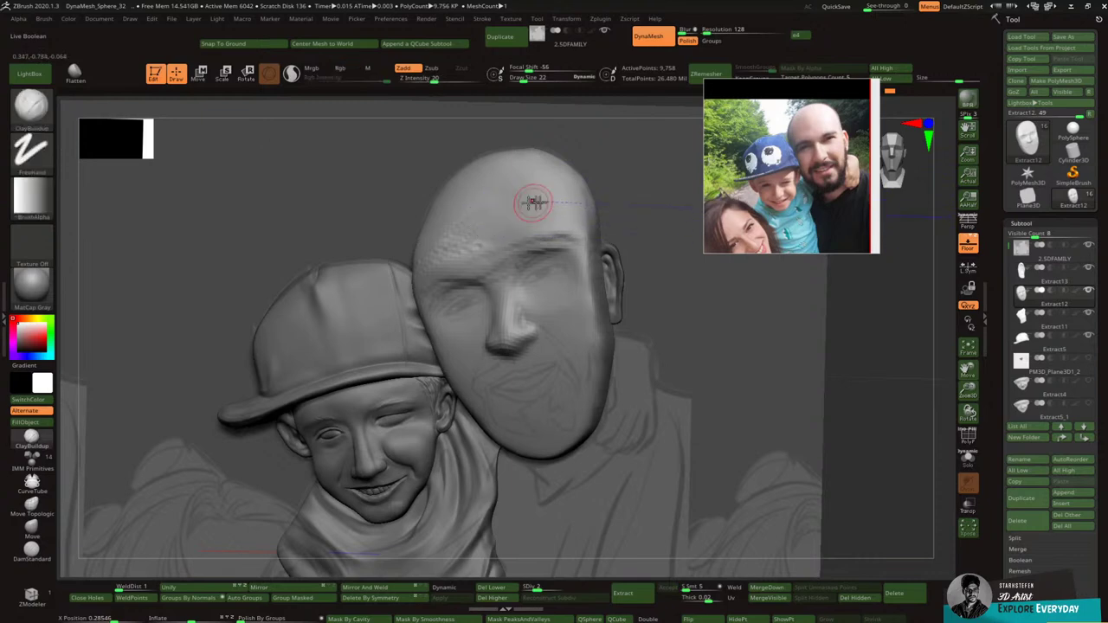
Step: Add clay across the father's forehead and above both eyes, refine the brows at draw size 22, and smooth the crown
mouse_move(527, 199)
right_mouse_down()
mouse_move(507, 235)
mouse_move(488, 188)
right_mouse_up()
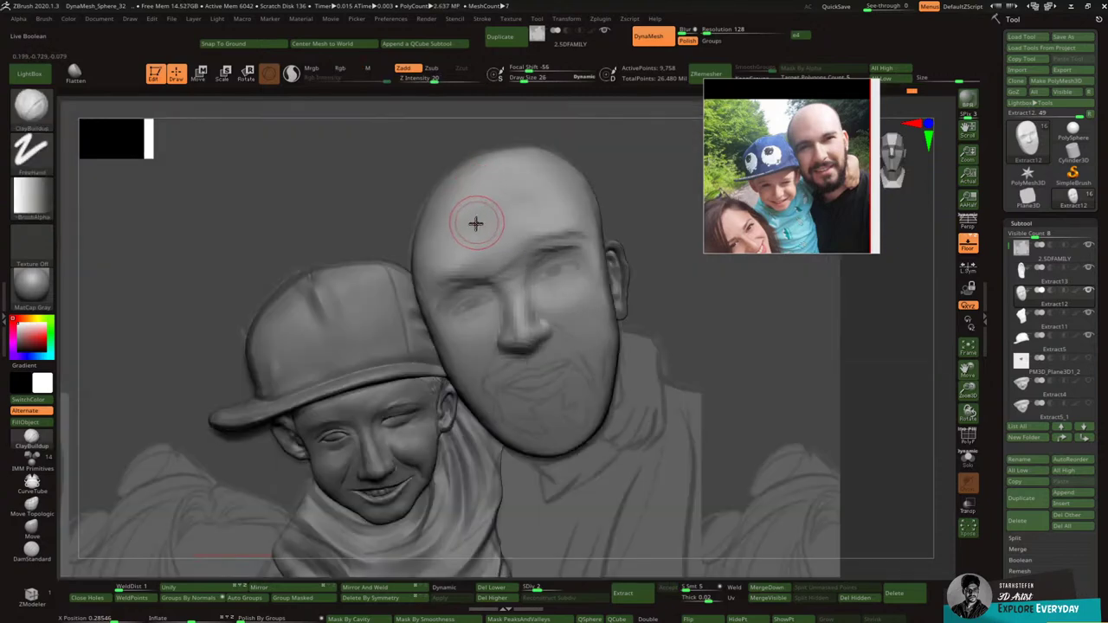
key("]")
mouse_move(513, 205)
left_mouse_down()
mouse_move(468, 245)
mouse_move(542, 210)
mouse_move(470, 198)
mouse_move(518, 173)
mouse_move(542, 183)
mouse_move(494, 223)
mouse_move(508, 179)
mouse_move(545, 198)
mouse_move(446, 266)
mouse_move(494, 272)
mouse_move(537, 260)
mouse_move(440, 280)
left_mouse_up()
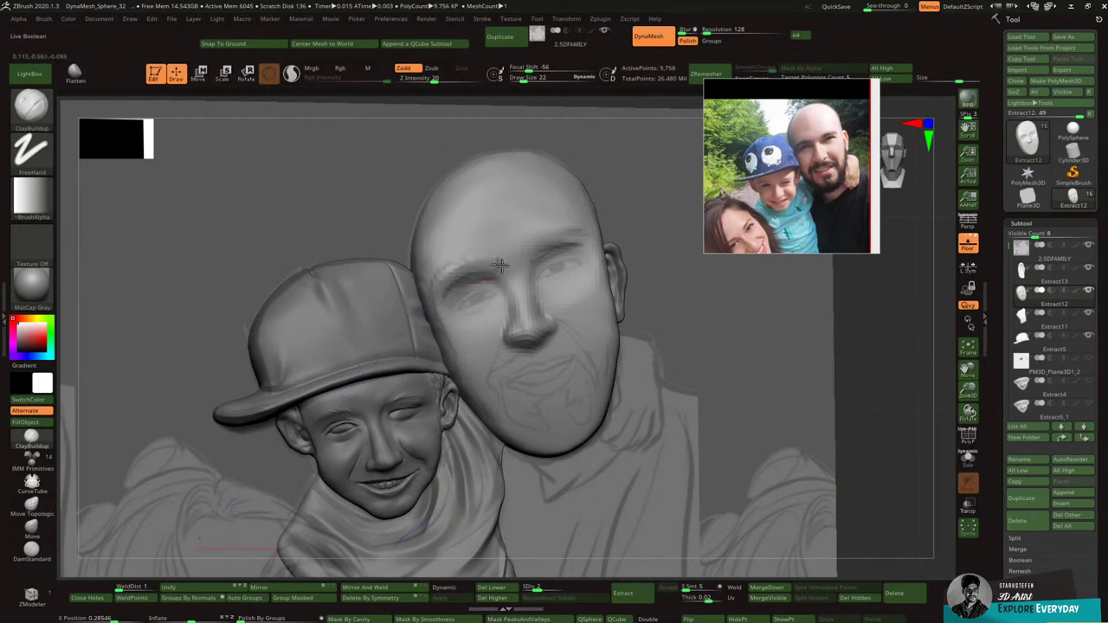
mouse_move(502, 266)
left_mouse_down()
mouse_move(435, 274)
mouse_move(457, 267)
left_mouse_up()
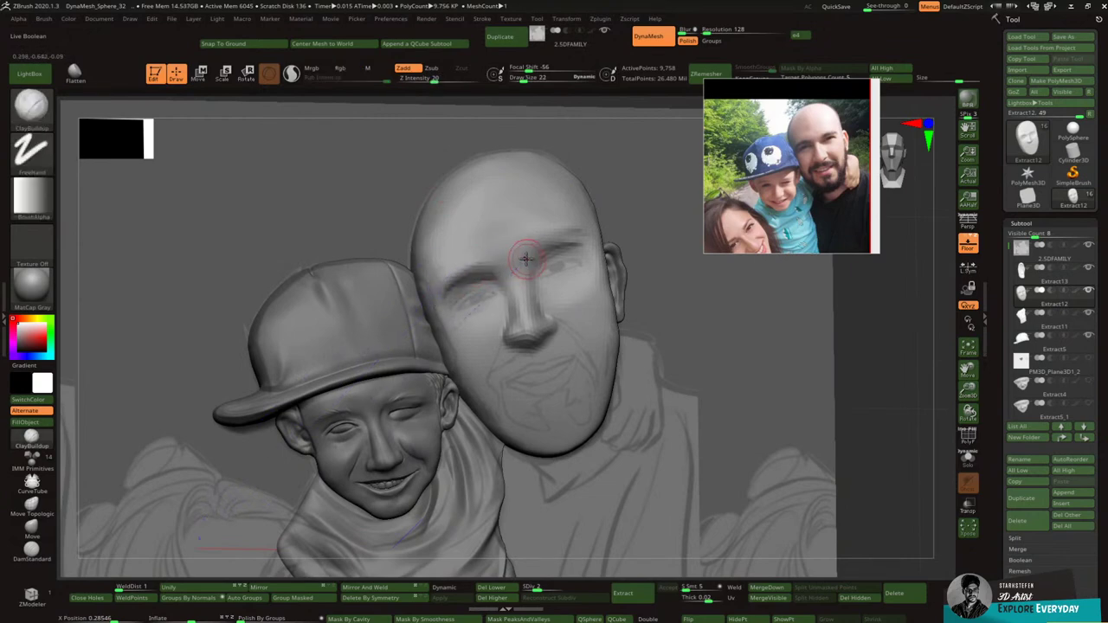
mouse_move(573, 234)
left_mouse_down()
mouse_move(517, 243)
mouse_move(599, 254)
left_mouse_up()
right_click_drag(599, 254, 567, 265)
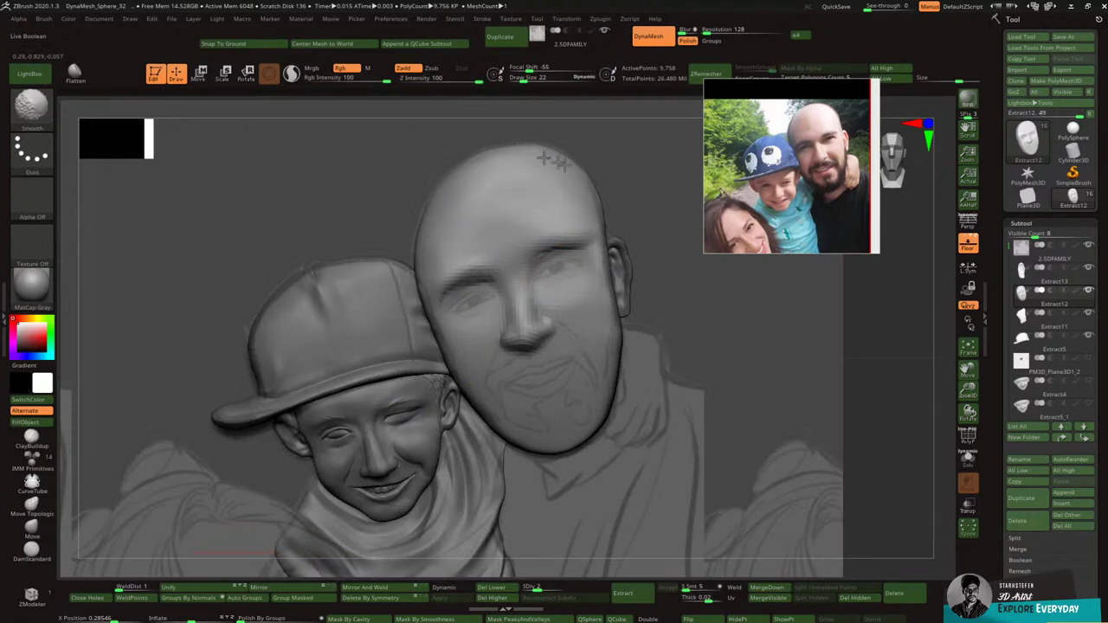
key("shift")
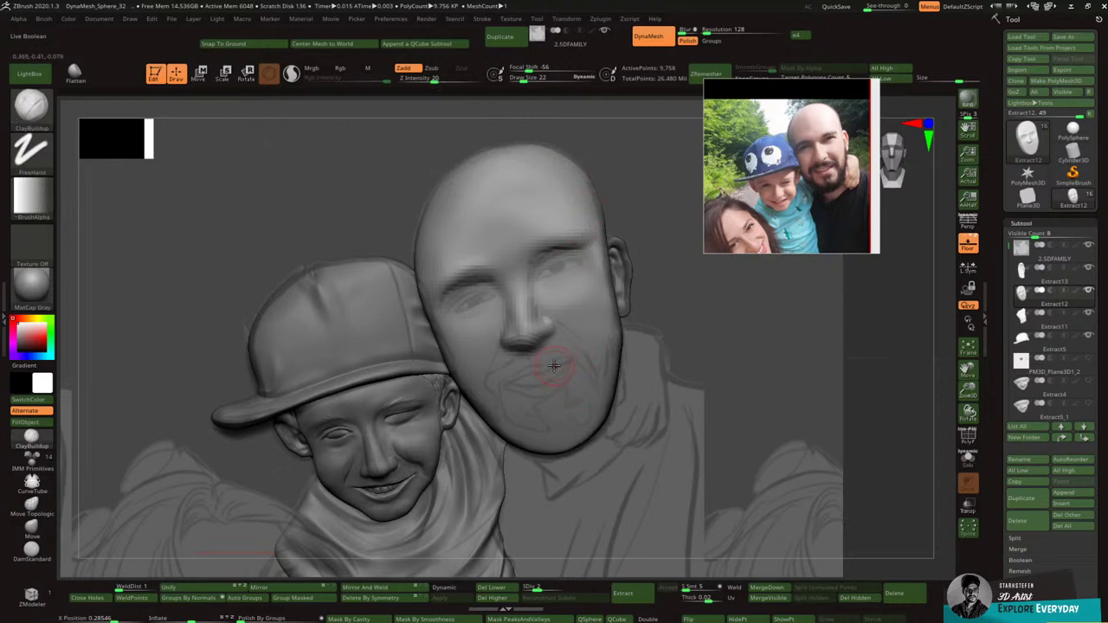
Step: At subdivision level 3, define the brow ridge between the father's eyes with ClayBuildup strokes and smooth the bridge area
mouse_move(555, 367)
right_mouse_down()
mouse_move(535, 358)
mouse_move(567, 351)
right_mouse_up()
key("ctrl")
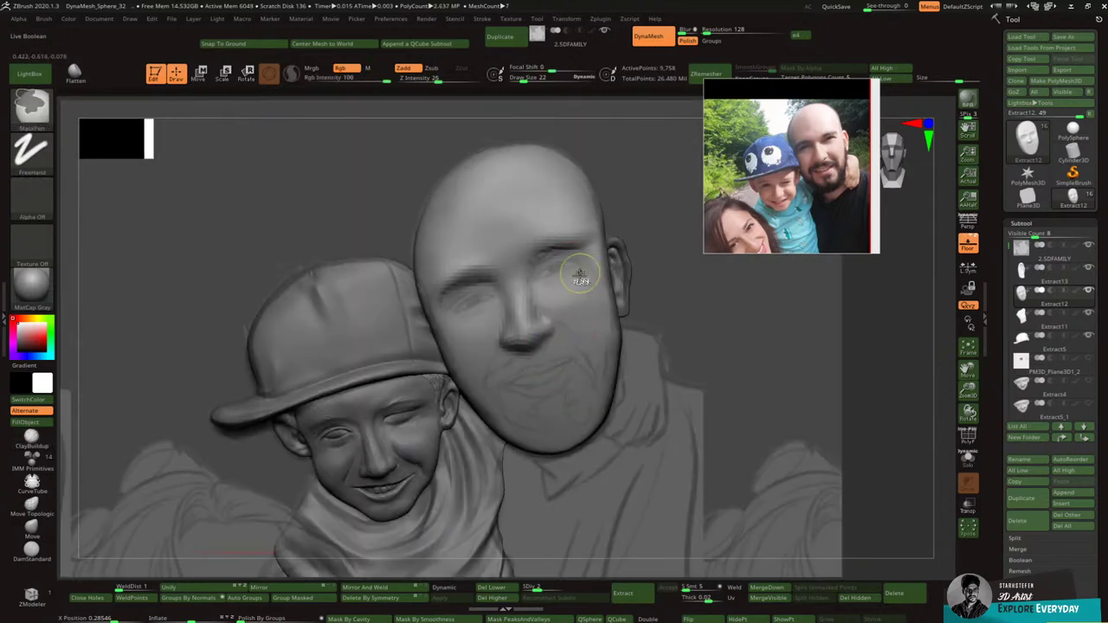
key("ctrl")
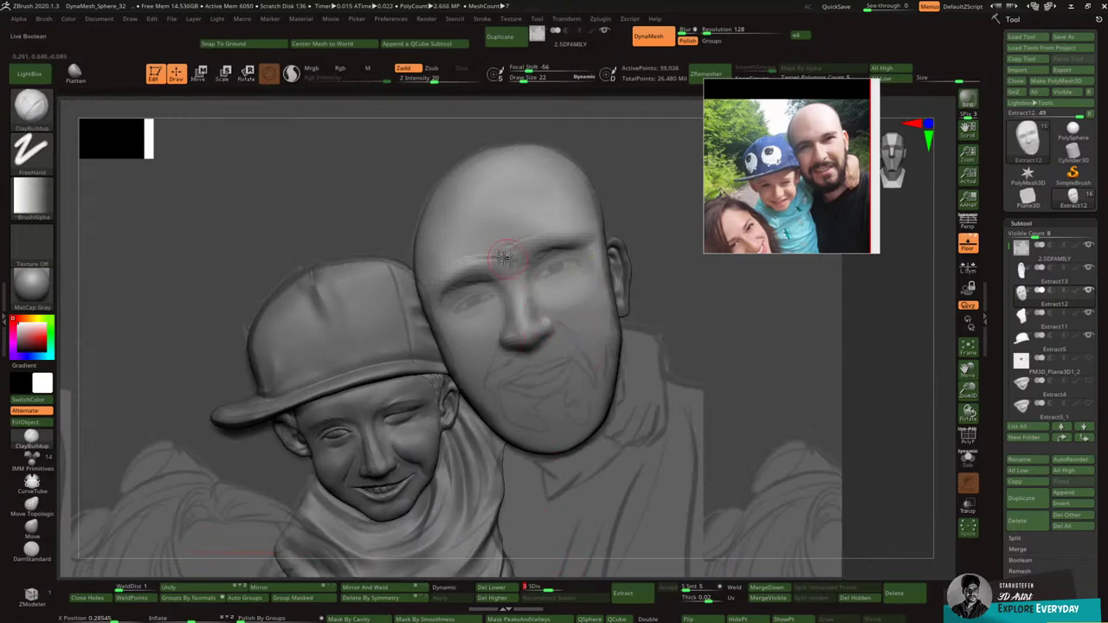
key("shift")
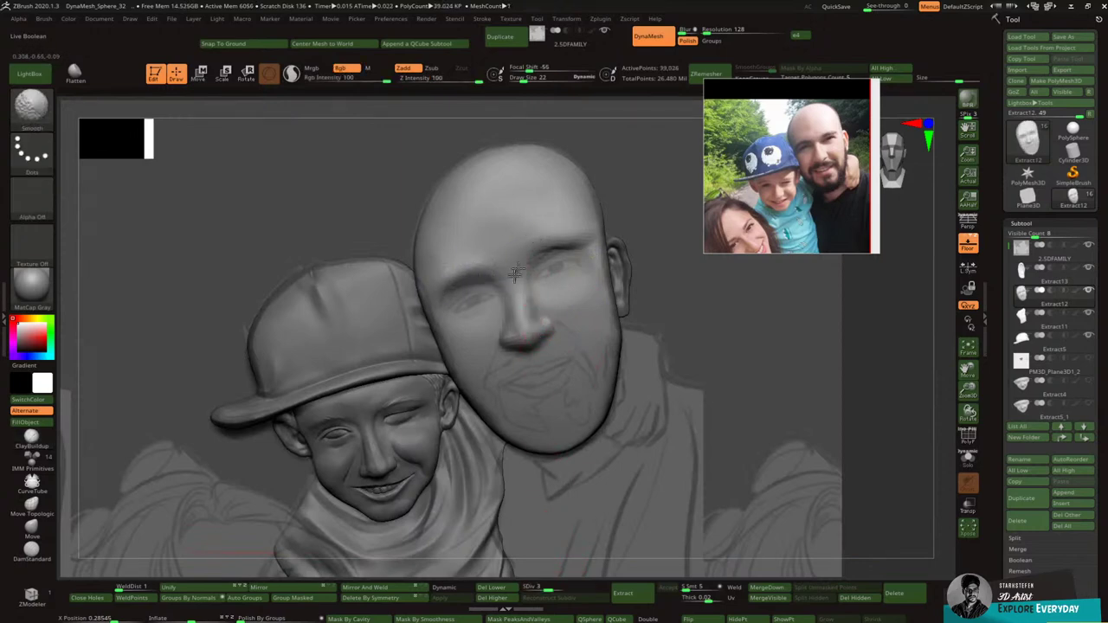
left_click_drag(514, 274, 535, 256, "shift")
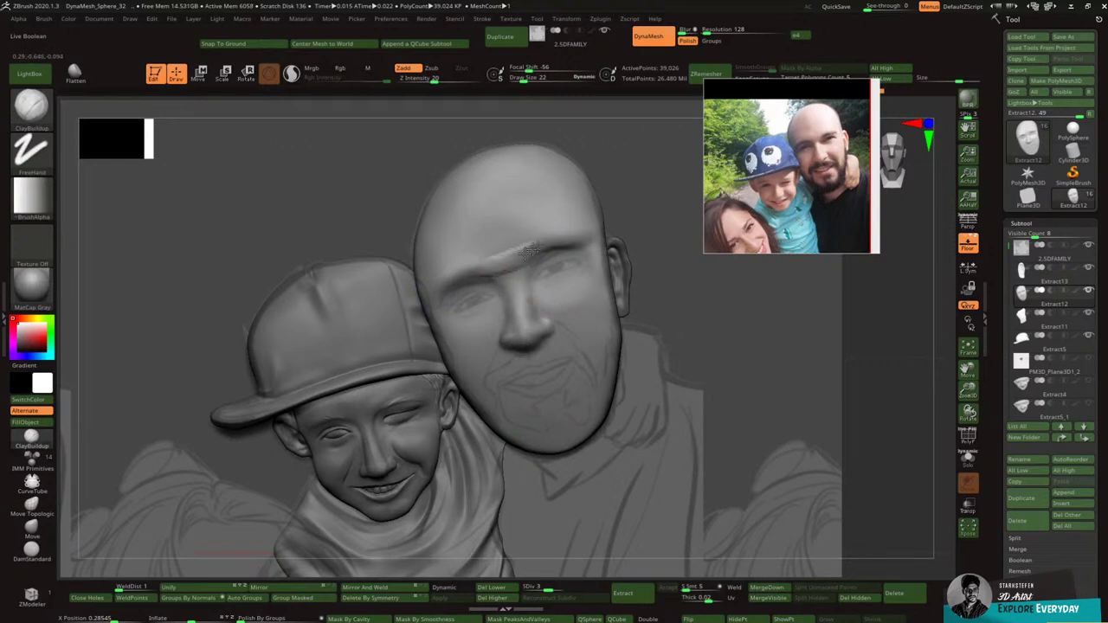
mouse_move(530, 251)
left_mouse_down()
mouse_move(542, 238)
mouse_move(550, 251)
mouse_move(563, 243)
mouse_move(530, 239)
mouse_move(479, 259)
mouse_move(496, 241)
mouse_move(510, 252)
mouse_move(462, 270)
mouse_move(541, 244)
mouse_move(507, 240)
mouse_move(506, 253)
left_mouse_up()
left_click_drag(480, 291, 548, 273, "shift")
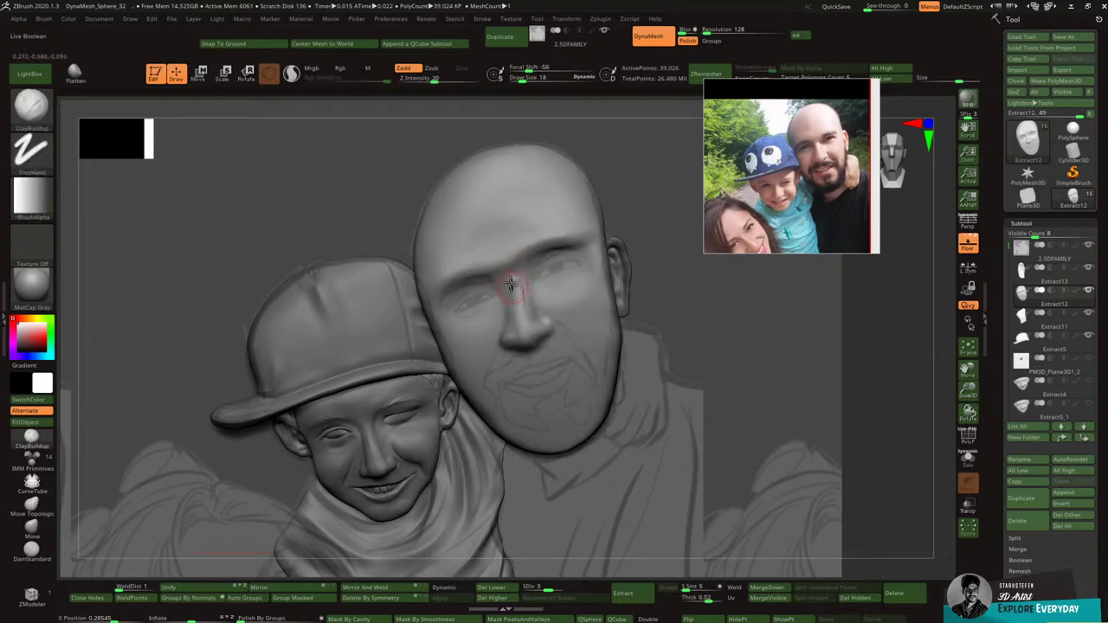
Step: Switch the brush alpha to Alpha 28, build up the father's nose bridge at draw size 18, and smooth it
left_click(31, 197)
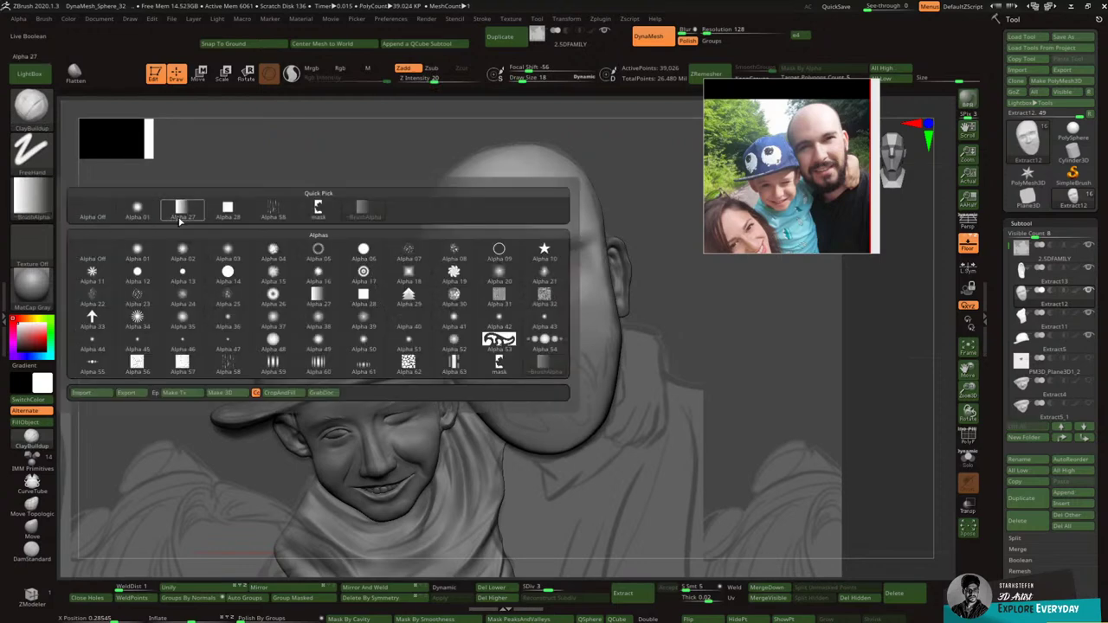
left_click(31, 199)
left_click(223, 213)
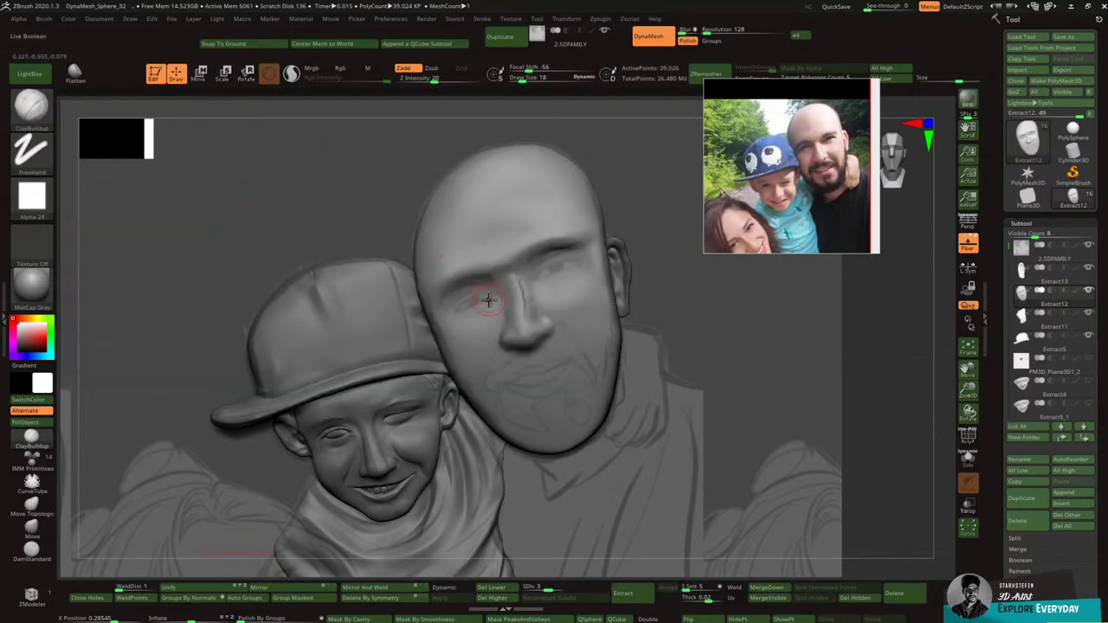
left_click_drag(506, 283, 521, 331)
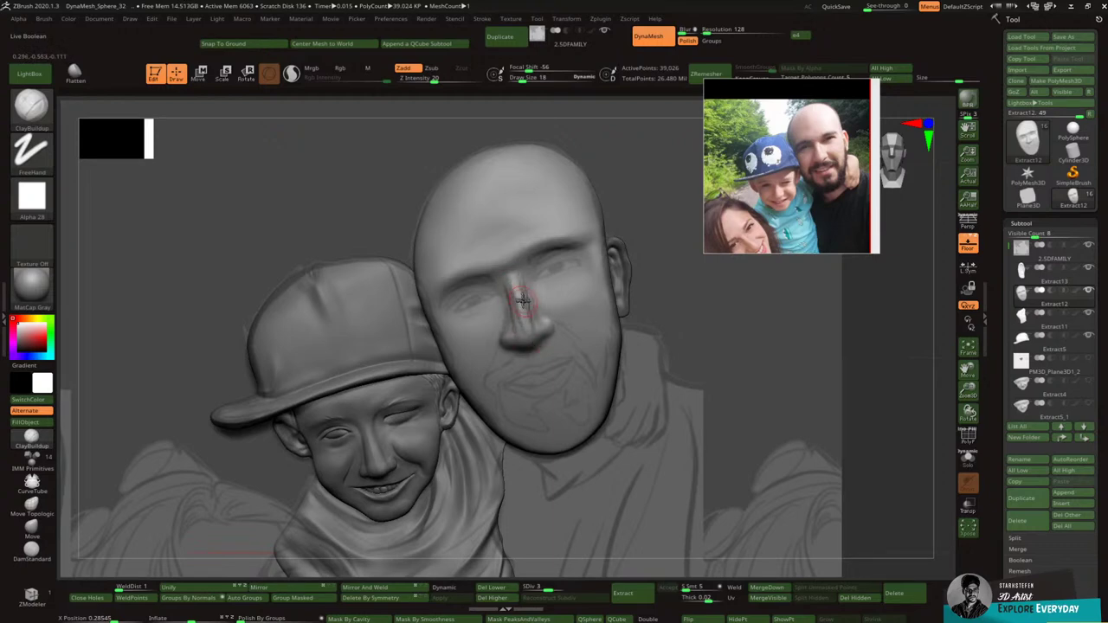
key("shift")
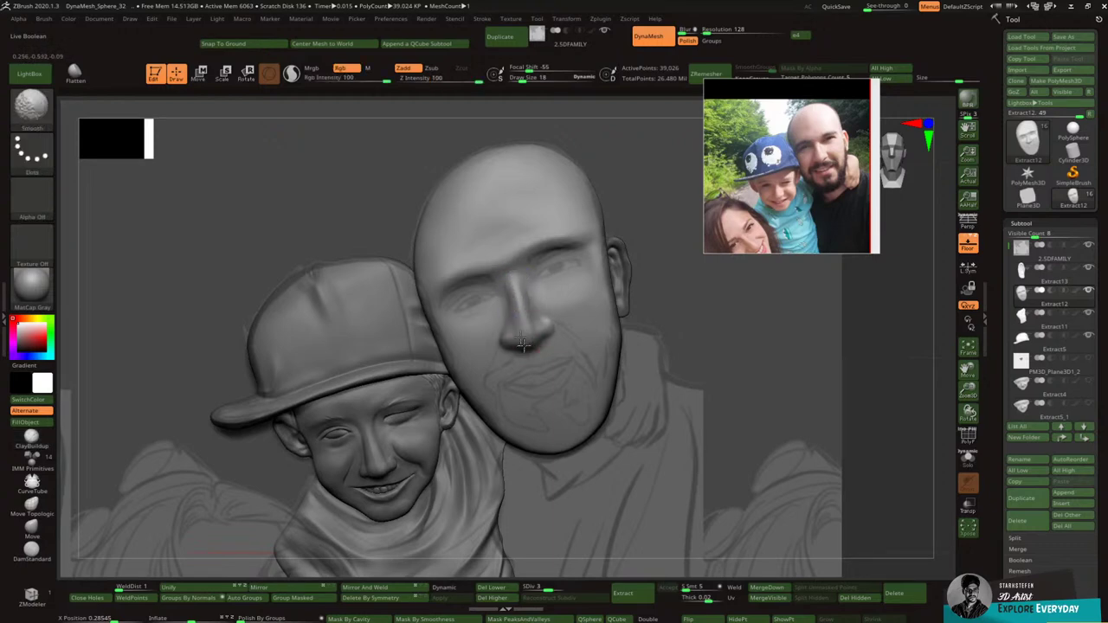
left_click_drag(522, 343, 513, 291, "shift")
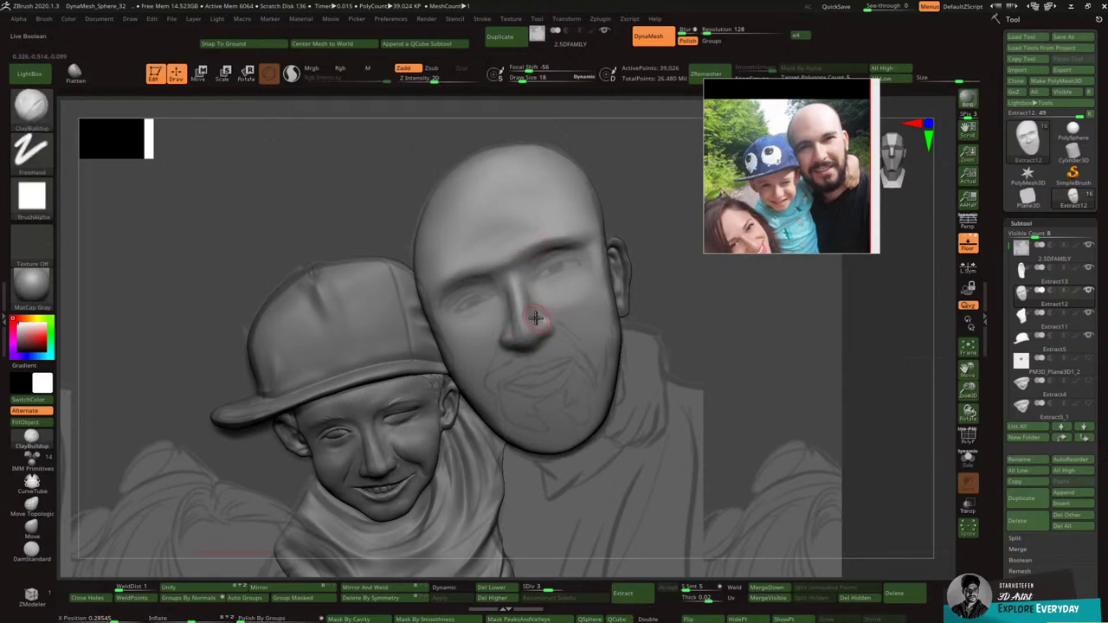
Step: Shape the nostril wings on both sides of the father's nose, reducing the draw size to 9
left_click_drag(537, 318, 554, 337)
left_click_drag(551, 333, 556, 333, "shift")
left_click_drag(623, 297, 633, 290)
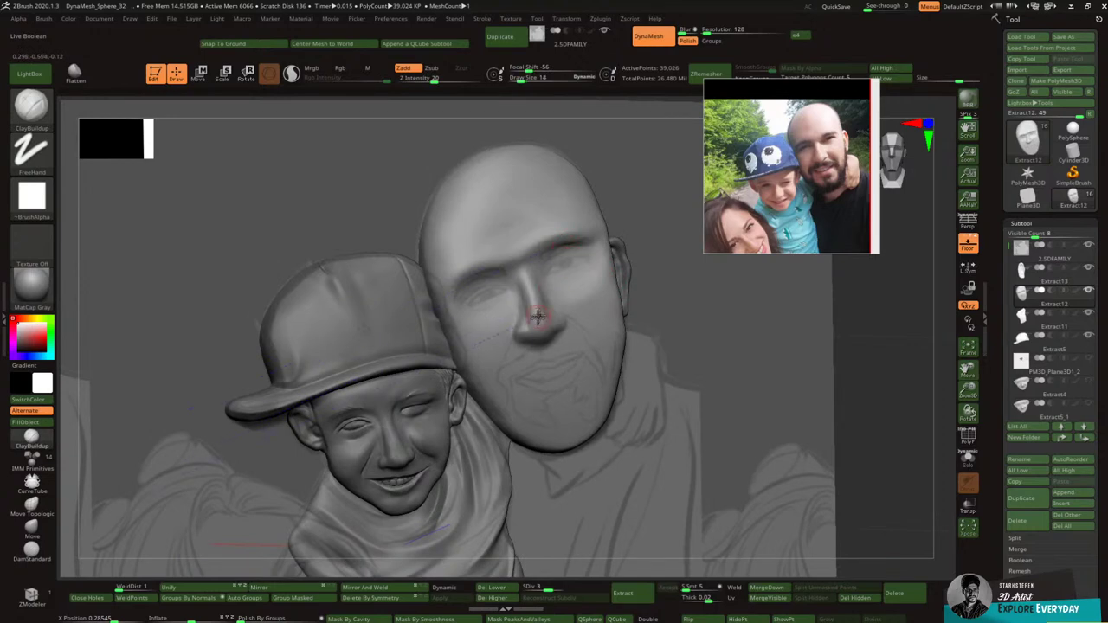
mouse_move(526, 322)
right_mouse_down()
mouse_move(577, 302)
mouse_move(525, 333)
right_mouse_up()
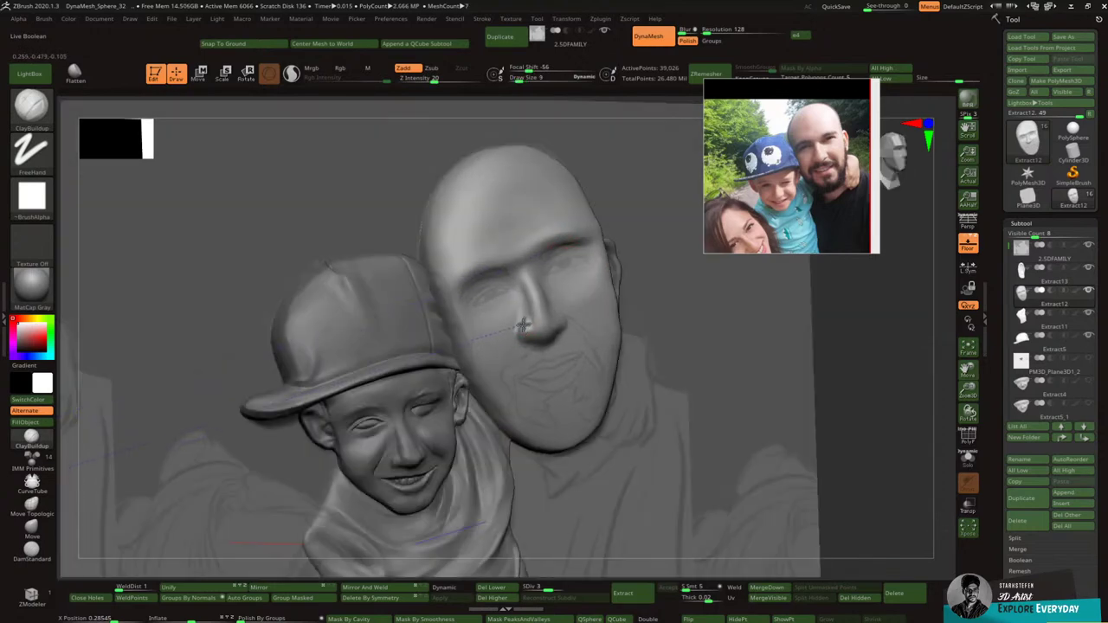
left_click_drag(523, 326, 542, 344)
right_click_drag(578, 266, 554, 225)
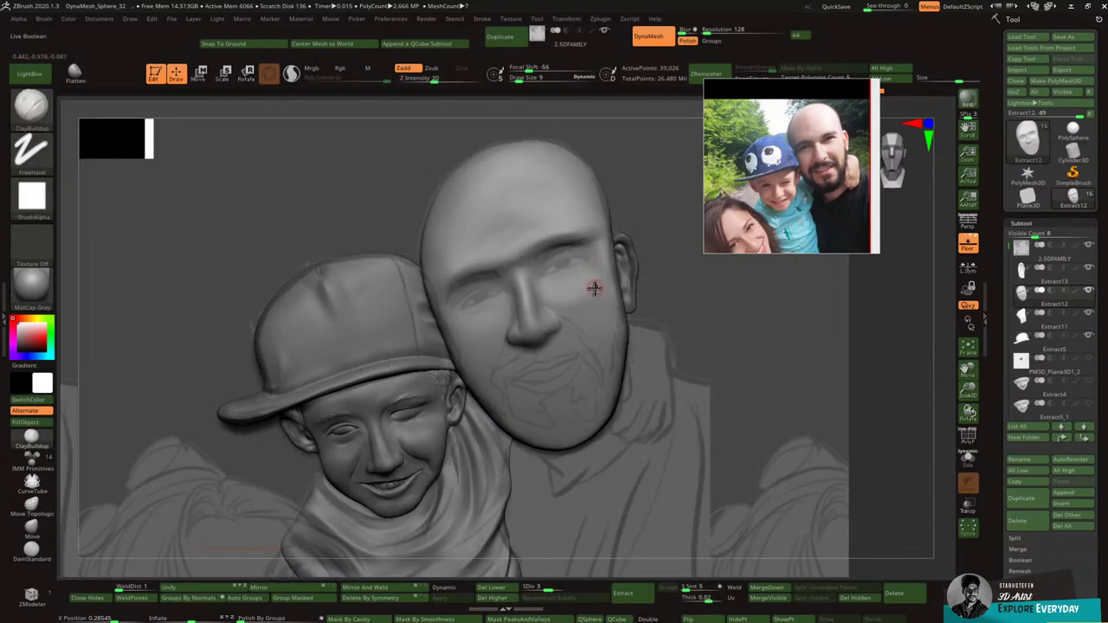
Step: Form the smile fold beside the father's nose at draw size 22, then fill and smooth the cheek at draw size 30
key("bracketright")
left_click_drag(562, 293, 594, 357)
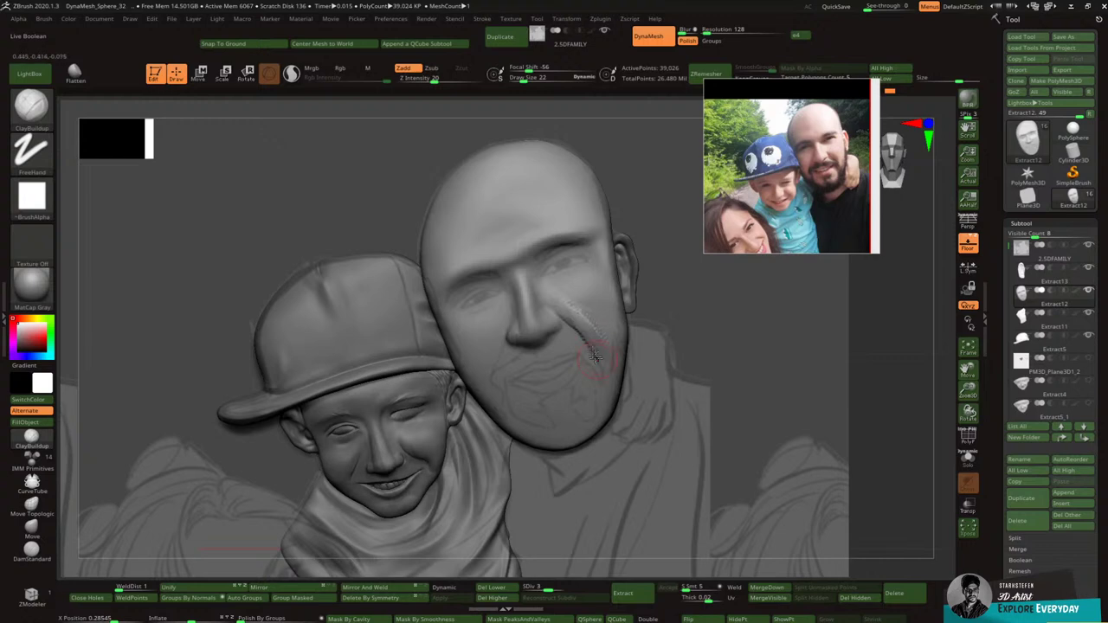
right_click_drag(574, 302, 605, 305)
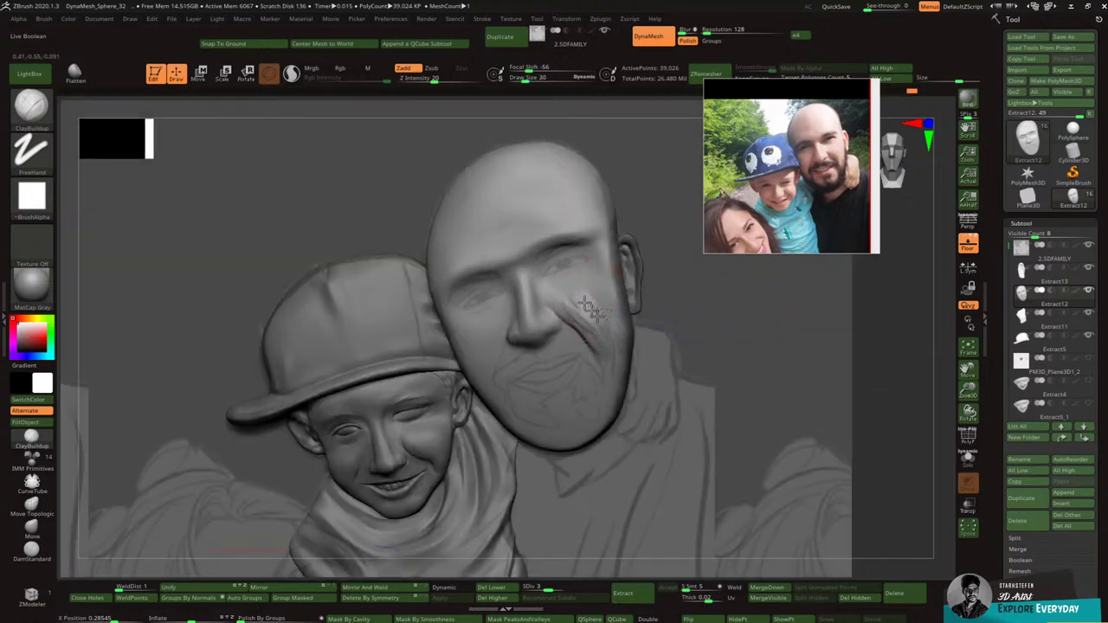
mouse_move(598, 314)
left_mouse_down()
mouse_move(566, 299)
mouse_move(596, 289)
mouse_move(564, 291)
mouse_move(606, 285)
left_mouse_up()
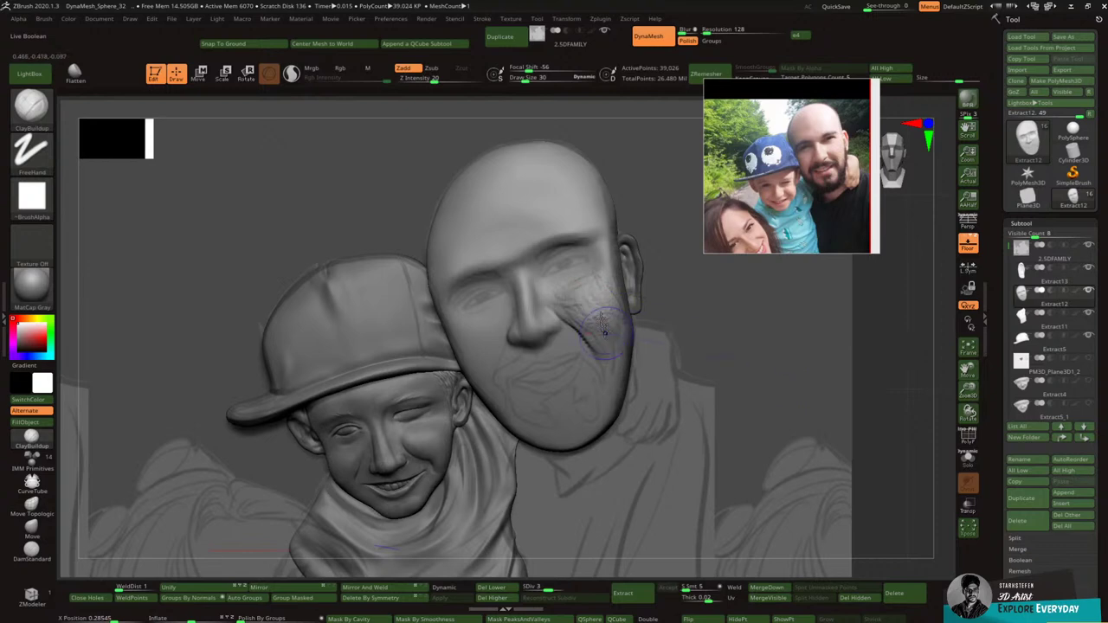
key("shift")
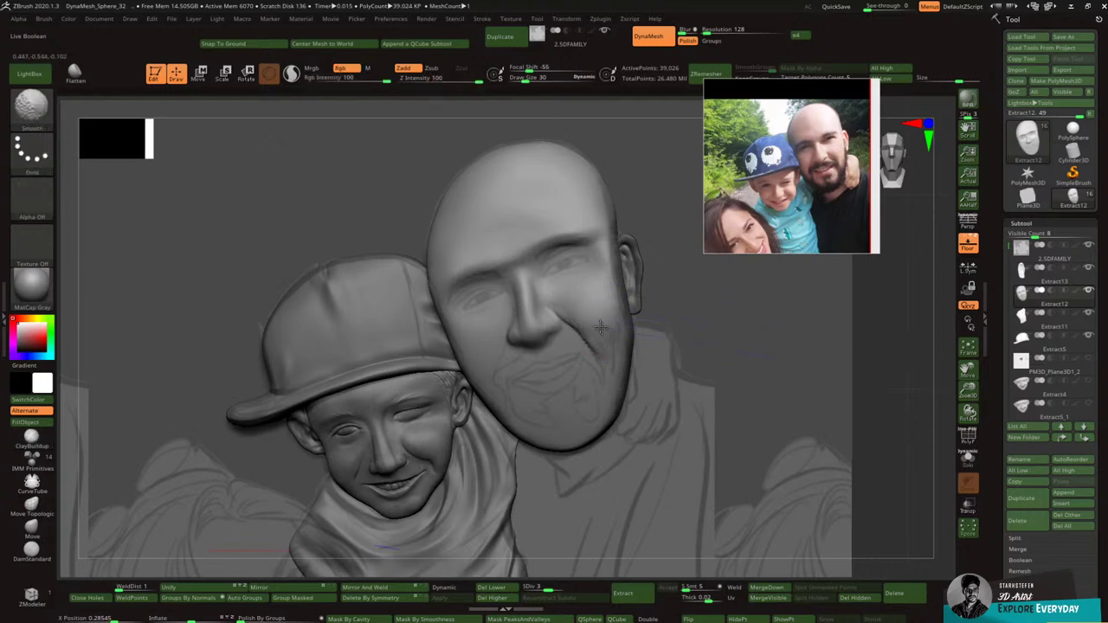
Step: Build up the father's ear-side cheek and temple with ClayBuildup at draw size 30, and smooth the transitions toward the eye
left_click(605, 308, "ctrl+shift")
left_click(655, 273, "ctrl+shift")
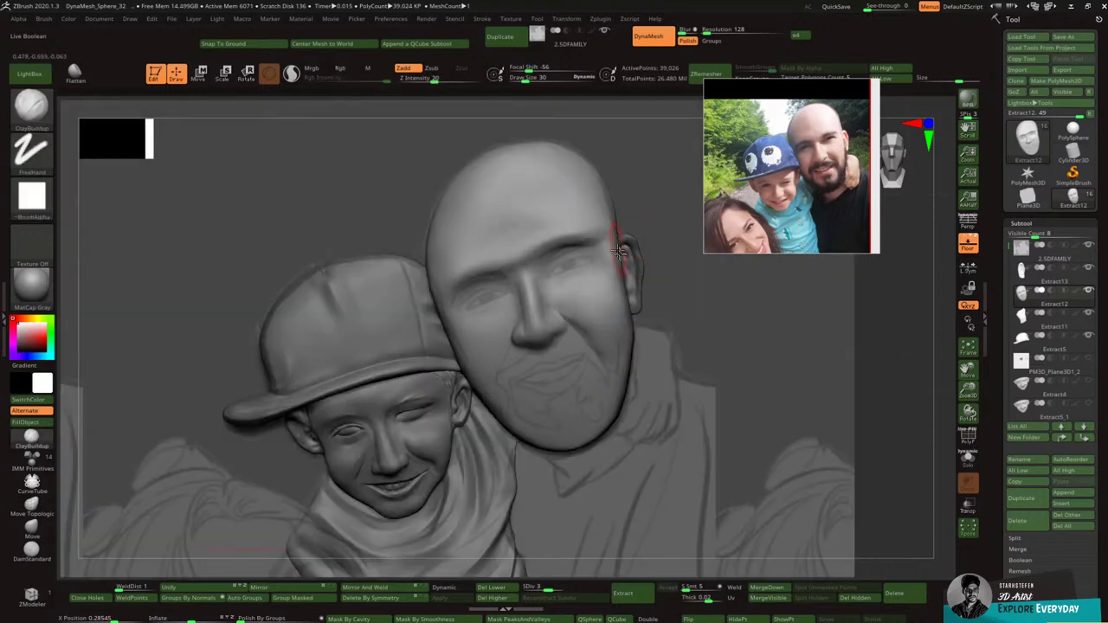
left_click(583, 218, "ctrl+shift")
left_click(616, 340, "ctrl+shift")
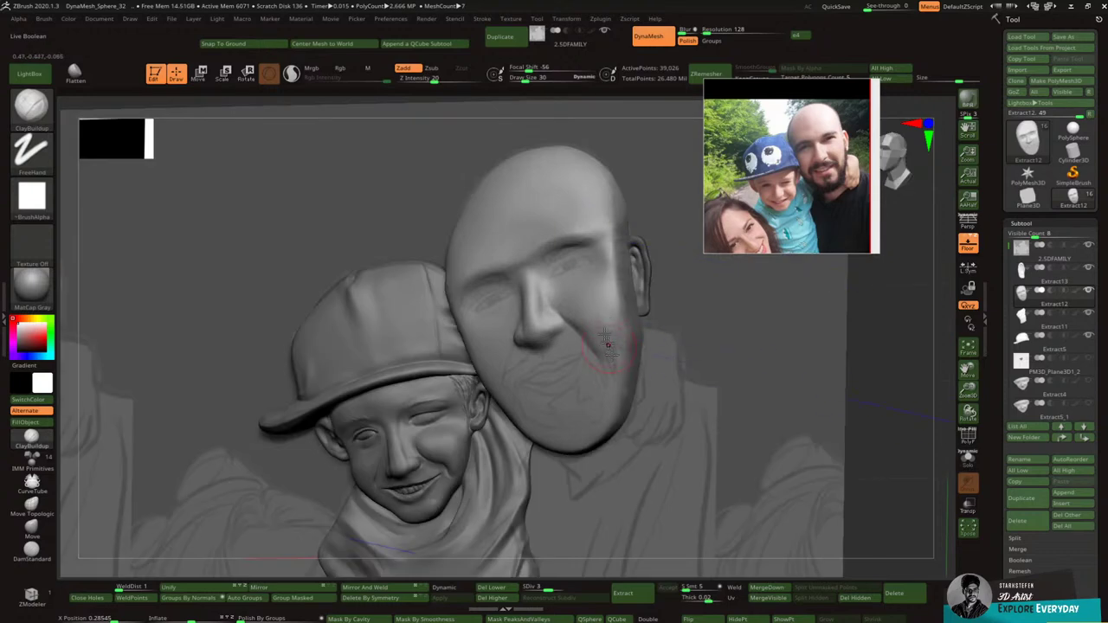
key("shift")
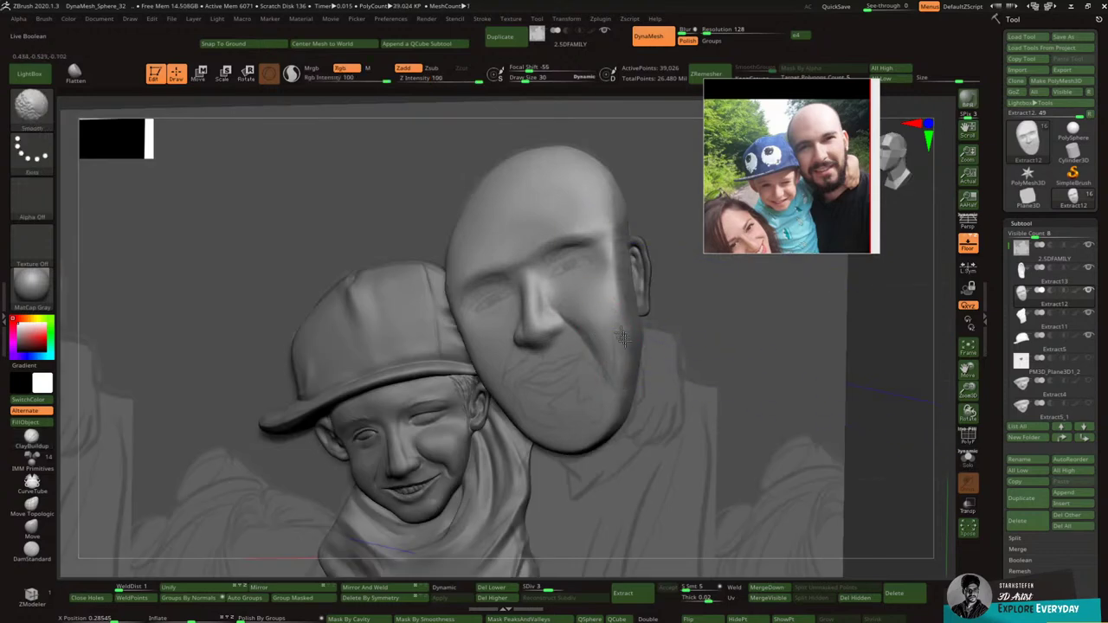
left_click_drag(615, 242, 613, 209, "shift")
left_click_drag(632, 162, 671, 185)
mouse_move(617, 254)
left_mouse_down("shift")
mouse_move(581, 260)
mouse_move(586, 284)
left_mouse_up("shift")
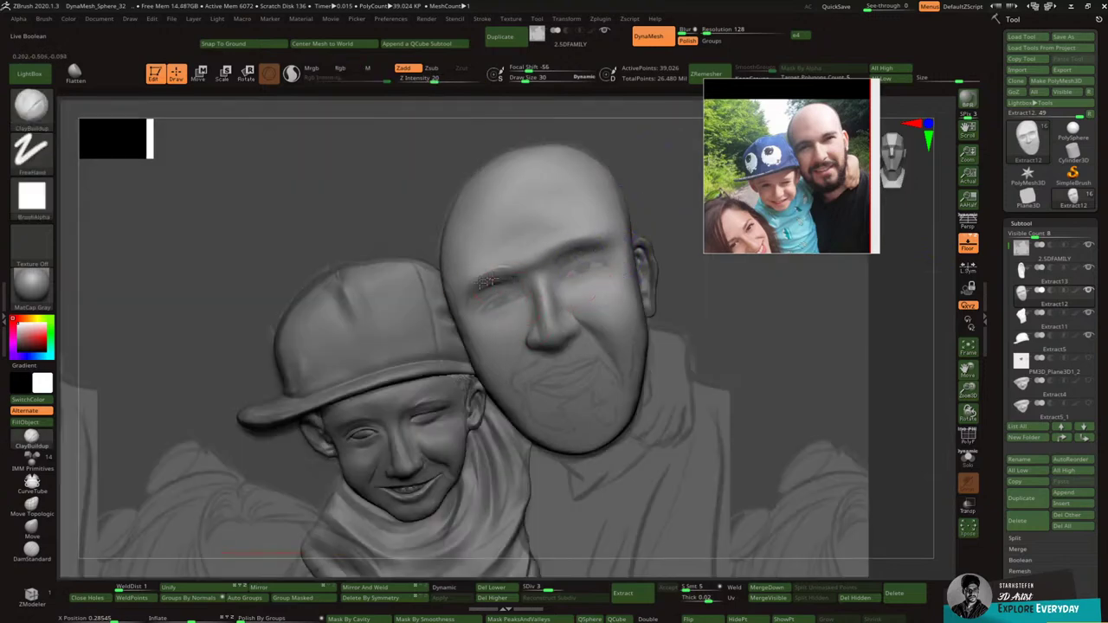
Step: Define the hollows under both of the father's brows, smooth them, and build up the cheek beside the boy's cap
mouse_move(469, 297)
left_mouse_down()
mouse_move(585, 250)
mouse_move(561, 262)
mouse_move(582, 248)
mouse_move(571, 232)
mouse_move(565, 260)
mouse_move(584, 247)
left_mouse_up()
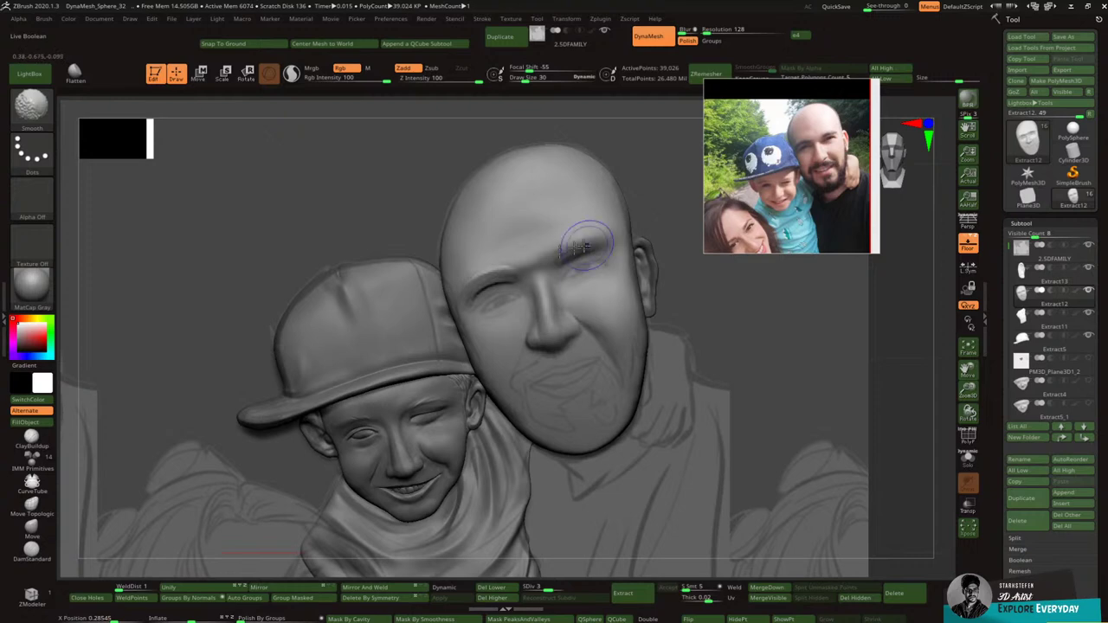
mouse_move(496, 279)
left_mouse_down("shift")
mouse_move(472, 290)
mouse_move(504, 282)
left_mouse_up("shift")
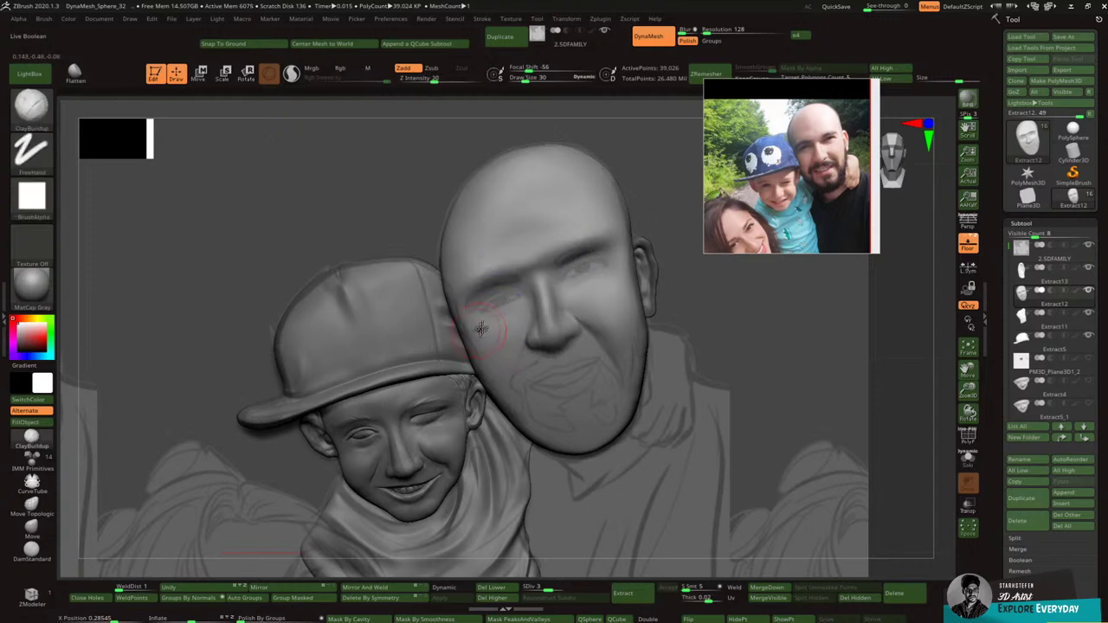
mouse_move(515, 323)
left_mouse_down()
mouse_move(502, 351)
mouse_move(502, 327)
mouse_move(514, 322)
left_mouse_up()
mouse_move(517, 329)
left_mouse_down()
mouse_move(495, 363)
mouse_move(513, 330)
mouse_move(502, 329)
mouse_move(499, 364)
mouse_move(489, 362)
mouse_move(497, 372)
mouse_move(507, 346)
mouse_move(514, 393)
mouse_move(547, 393)
left_mouse_up()
right_click_drag(581, 372, 558, 361)
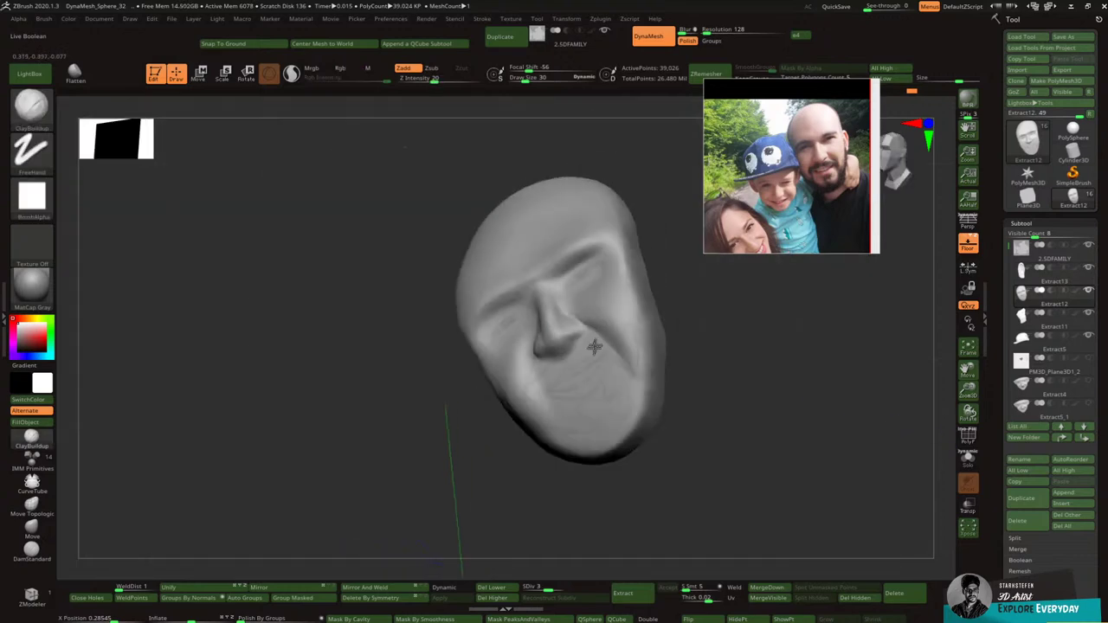
right_click_drag(594, 347, 611, 329)
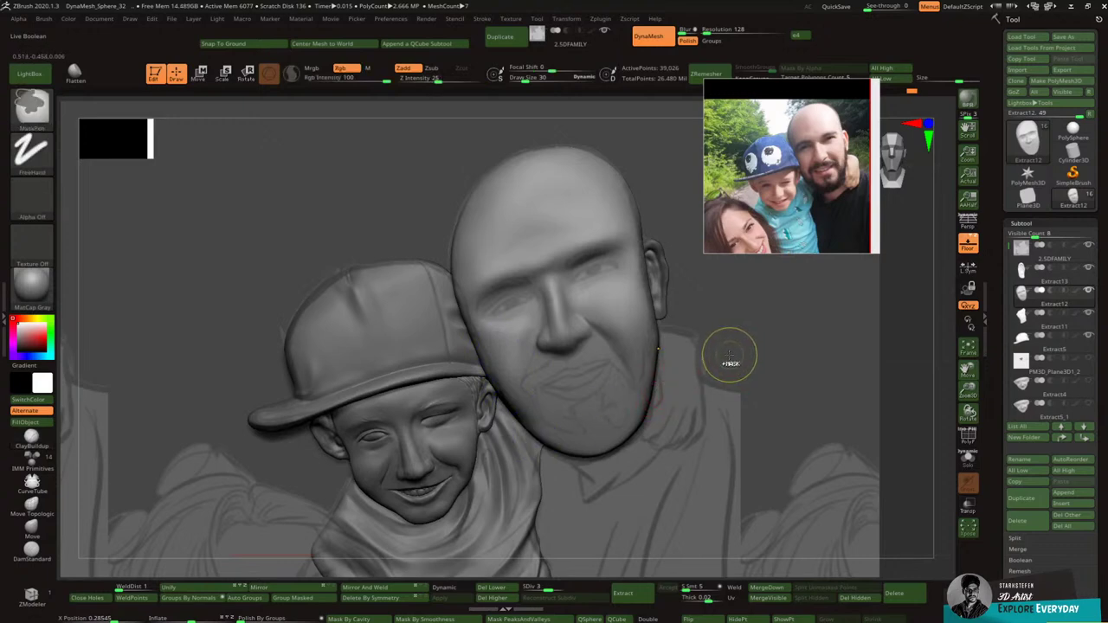
Step: Raise the father's head to subdivision level 4 and smooth the brow area
left_click_drag(558, 587, 573, 587)
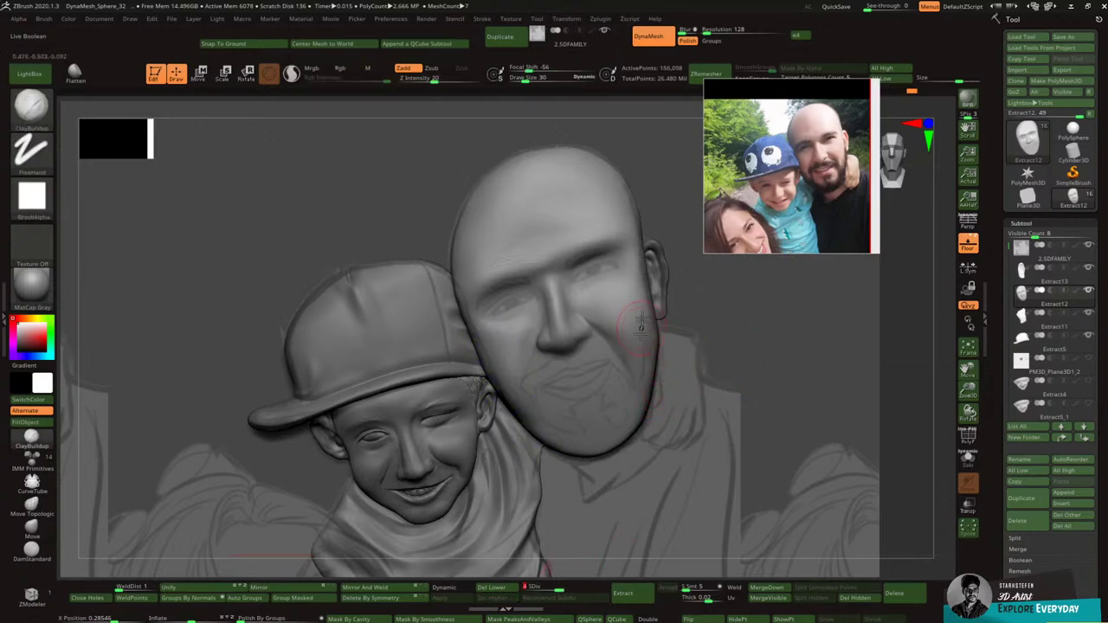
key("shift")
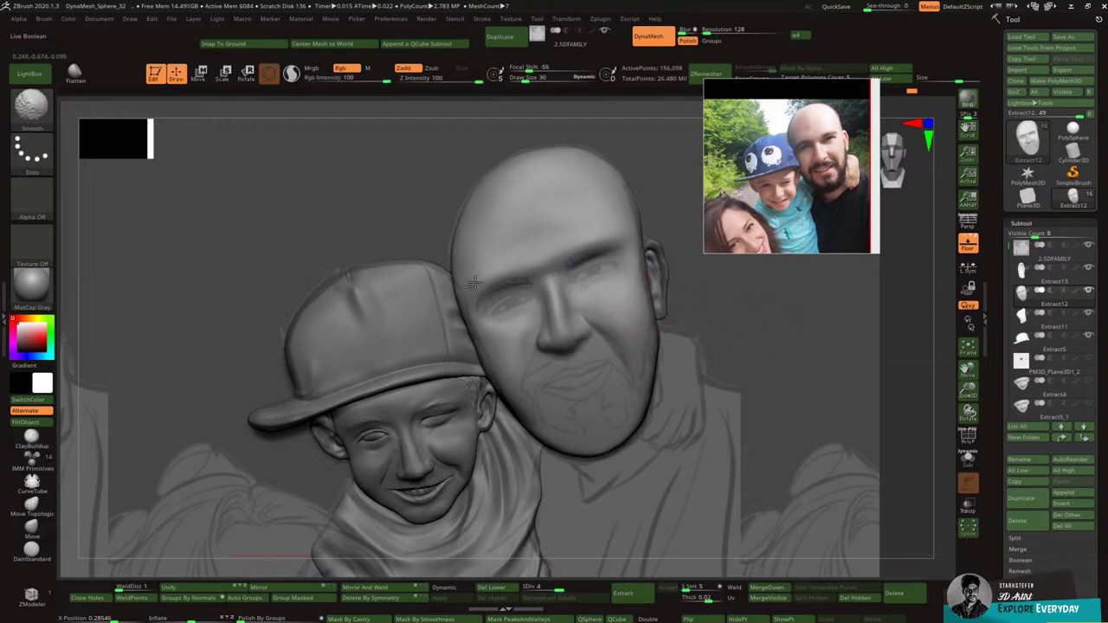
left_click_drag(601, 234, 613, 219, "shift")
Step: Sculpt the upper rims of both of the father's eye sockets at draw size 9, and shape the eyelids beneath them at draw size 10
right_click_drag(634, 226, 616, 304, "ctrl")
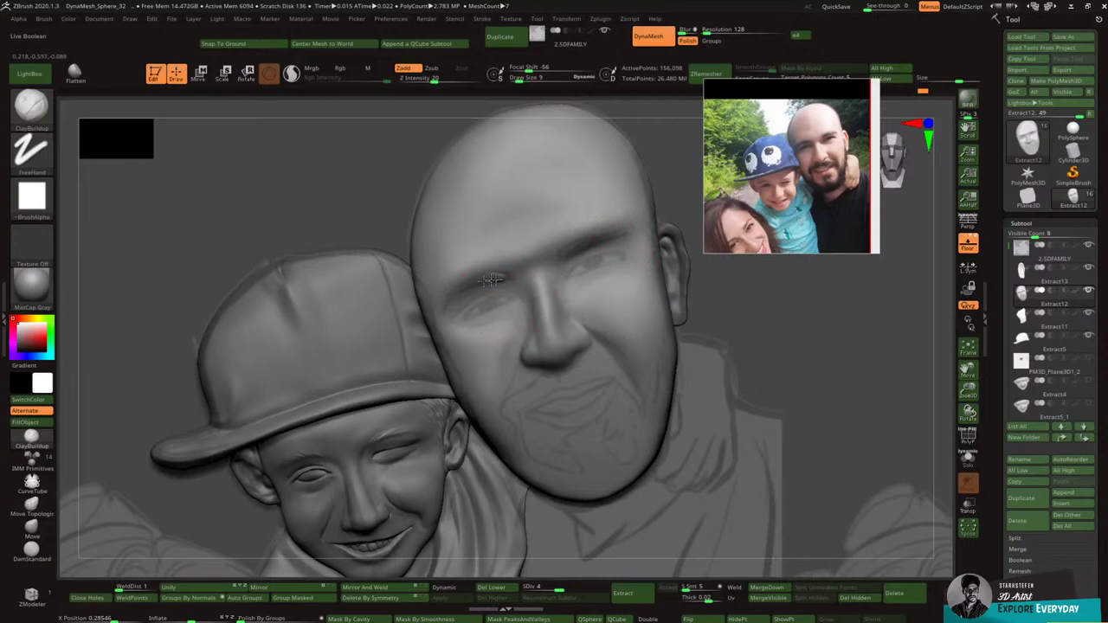
mouse_move(461, 292)
left_mouse_down()
mouse_move(506, 276)
mouse_move(448, 300)
left_mouse_up()
left_click_drag(571, 247, 634, 236)
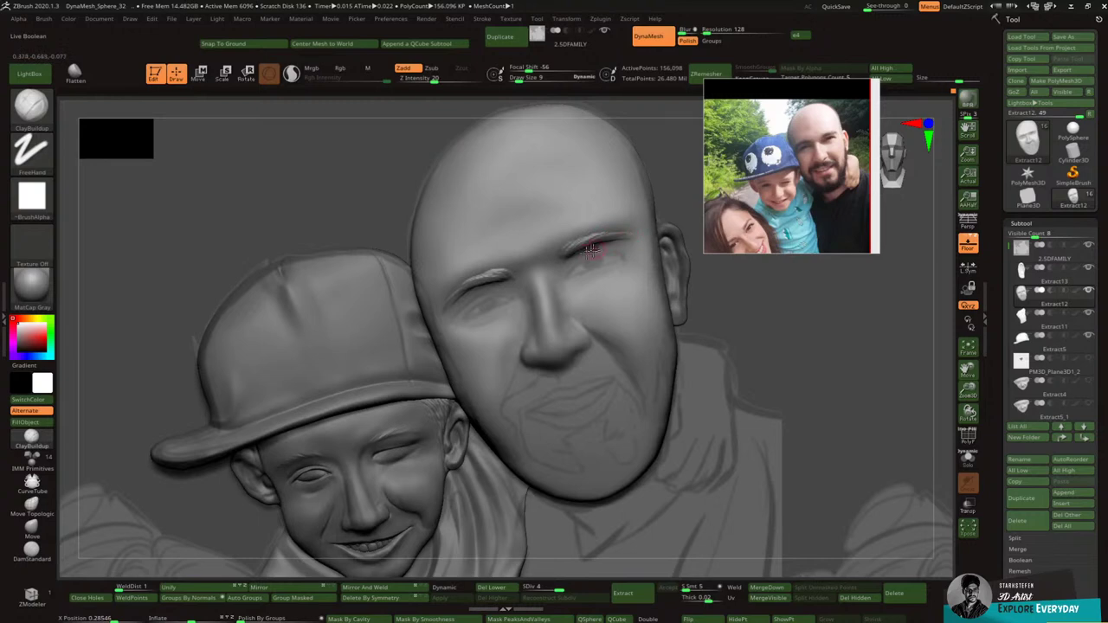
key("bracketleft")
mouse_move(568, 269)
left_mouse_down()
mouse_move(625, 261)
mouse_move(554, 278)
mouse_move(622, 261)
left_mouse_up()
left_click_drag(462, 320, 512, 290)
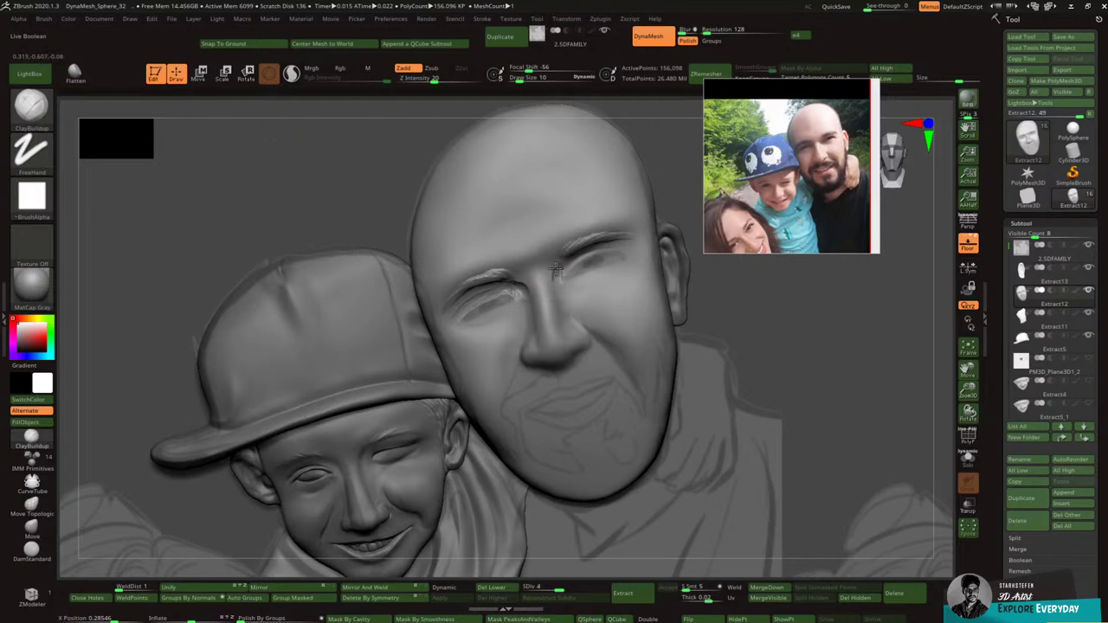
Step: Refine the inner eye corners and the sides of the father's nose bridge at draw size 10, smoothing the strokes
key("shift")
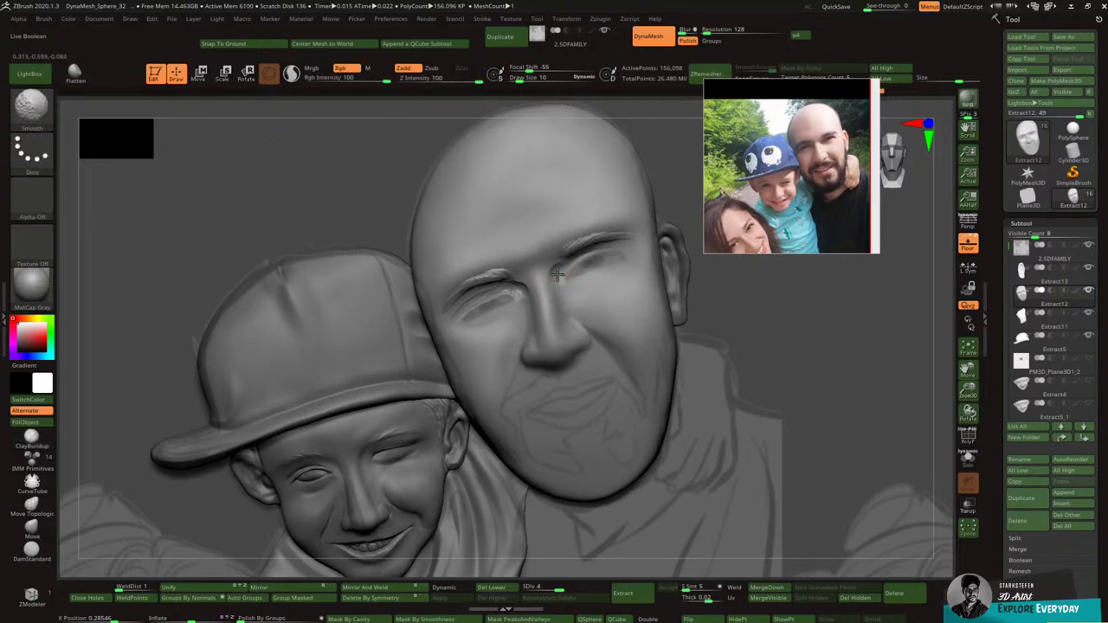
mouse_move(556, 274)
left_mouse_down("shift")
mouse_move(502, 299)
mouse_move(524, 304)
mouse_move(521, 294)
left_mouse_up("shift")
key("shift")
key("shift")
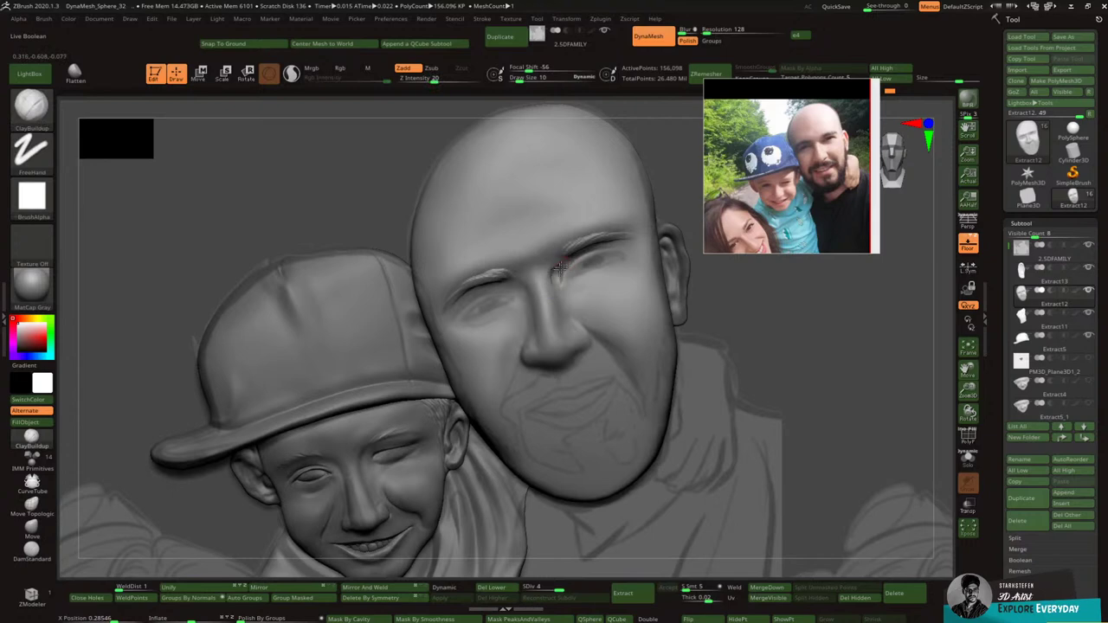
key("shift")
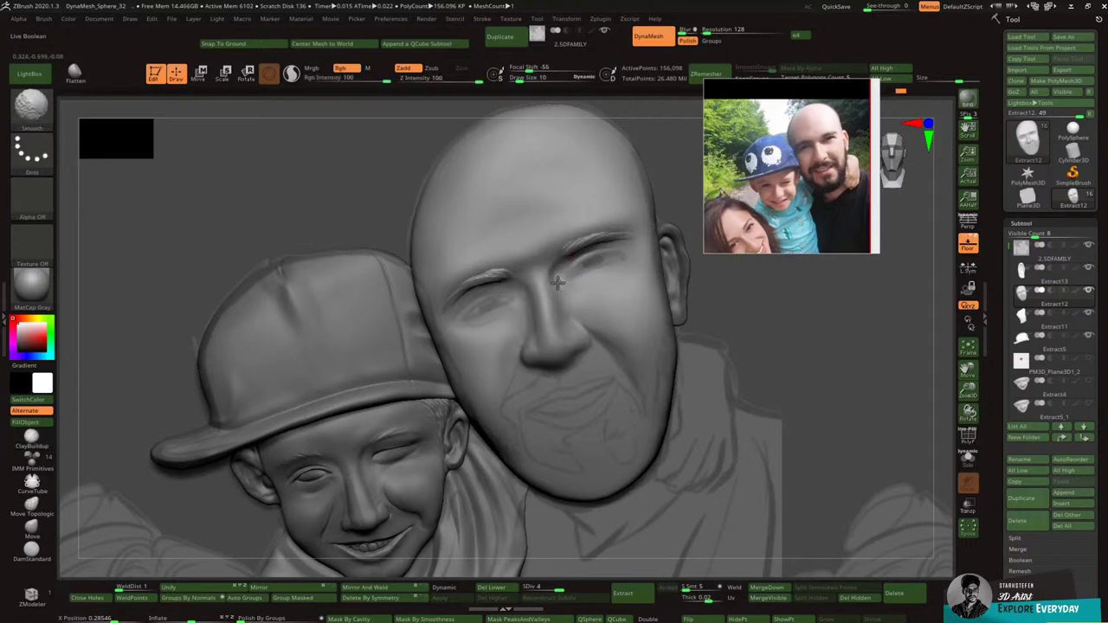
key("shift")
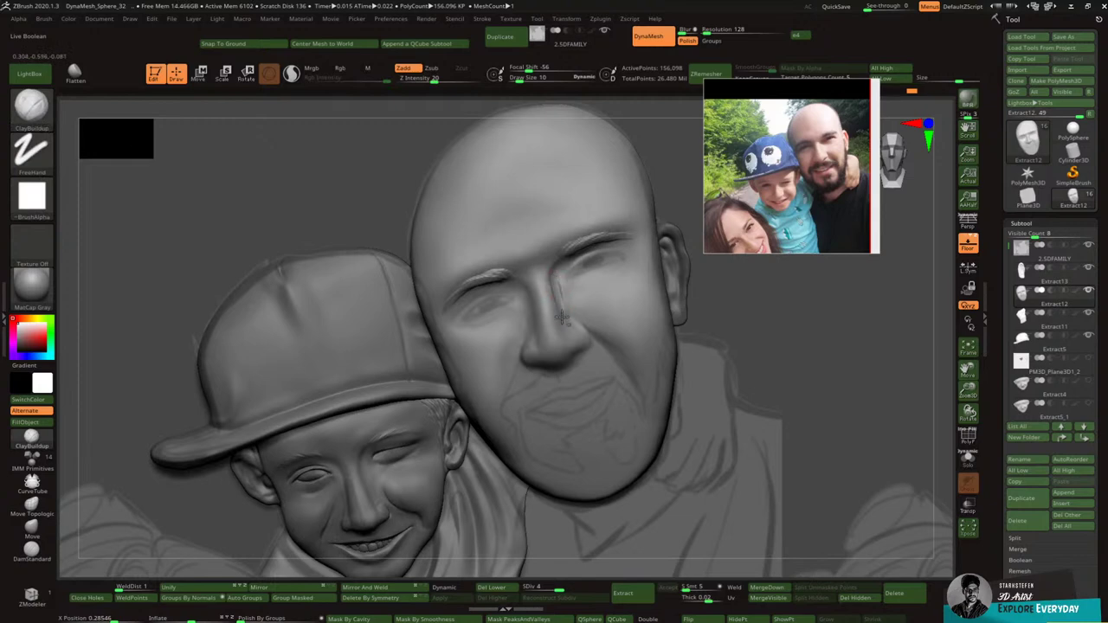
key("shift")
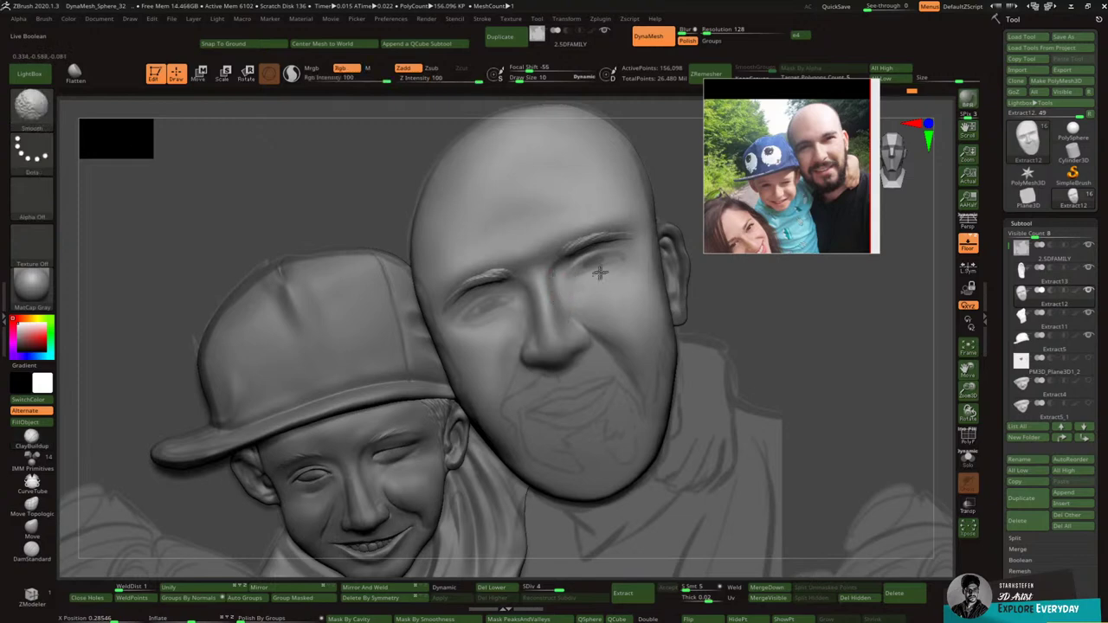
Step: Form the lower eyelids and eye bags under both of the father's eyes at draw size 10, smoothing their edges
key("shift")
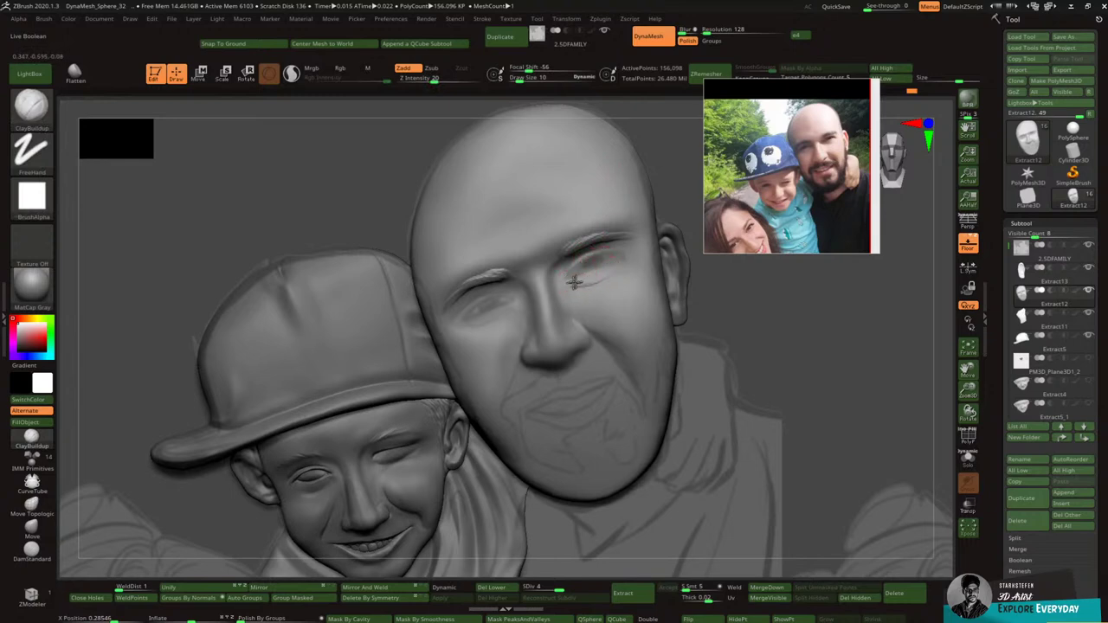
key("shift")
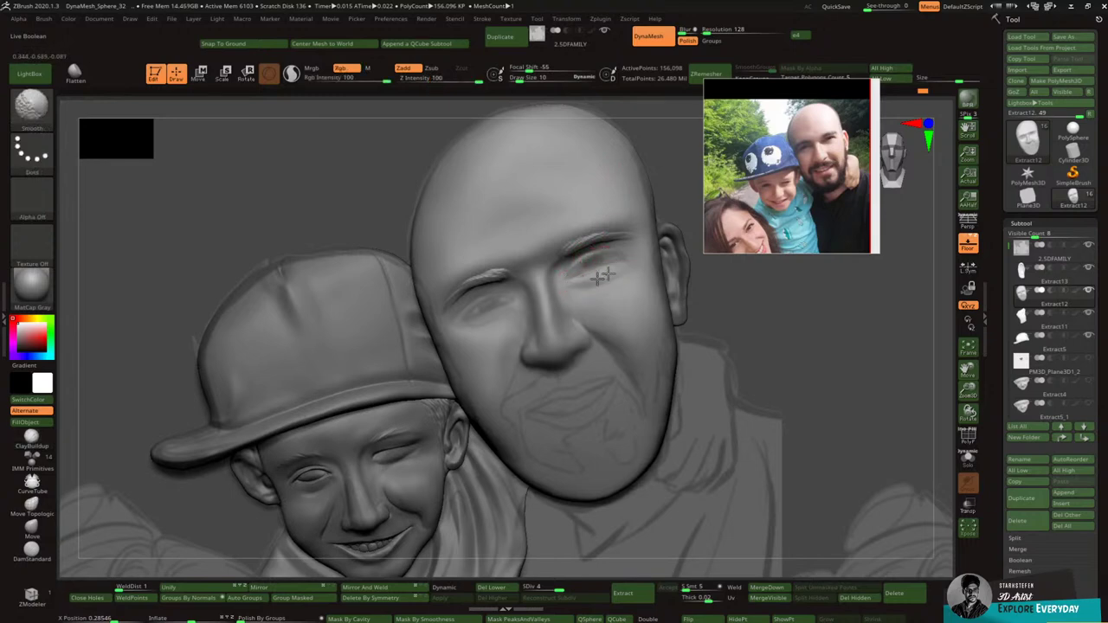
key("shift")
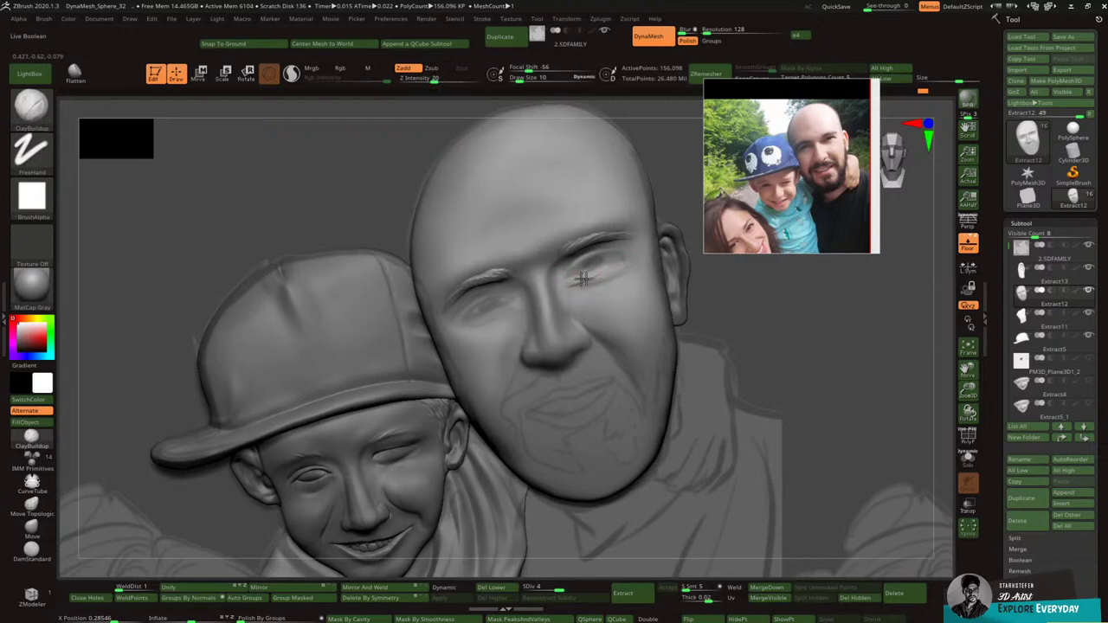
key("shift")
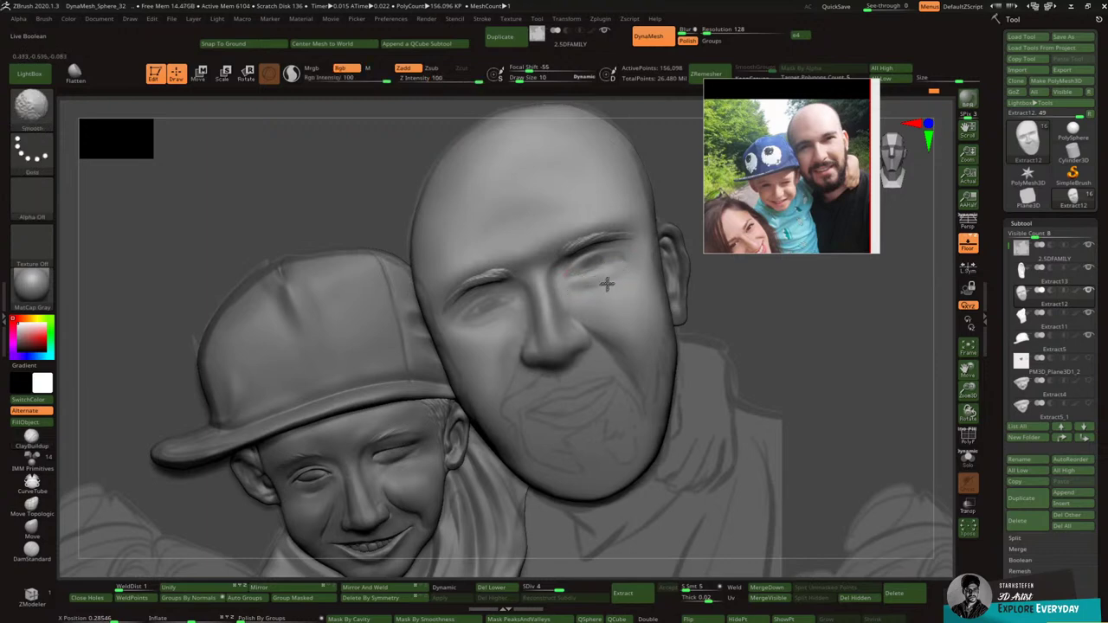
key("shift")
mouse_move(472, 326)
left_mouse_down()
mouse_move(495, 317)
mouse_move(470, 323)
left_mouse_up()
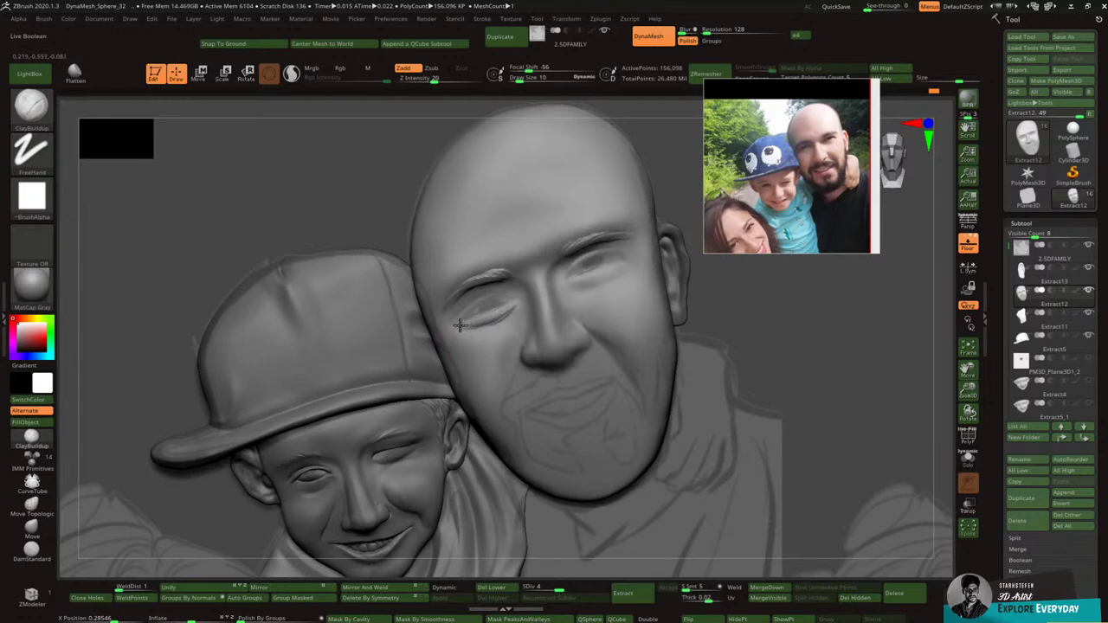
key("shift")
key("shift")
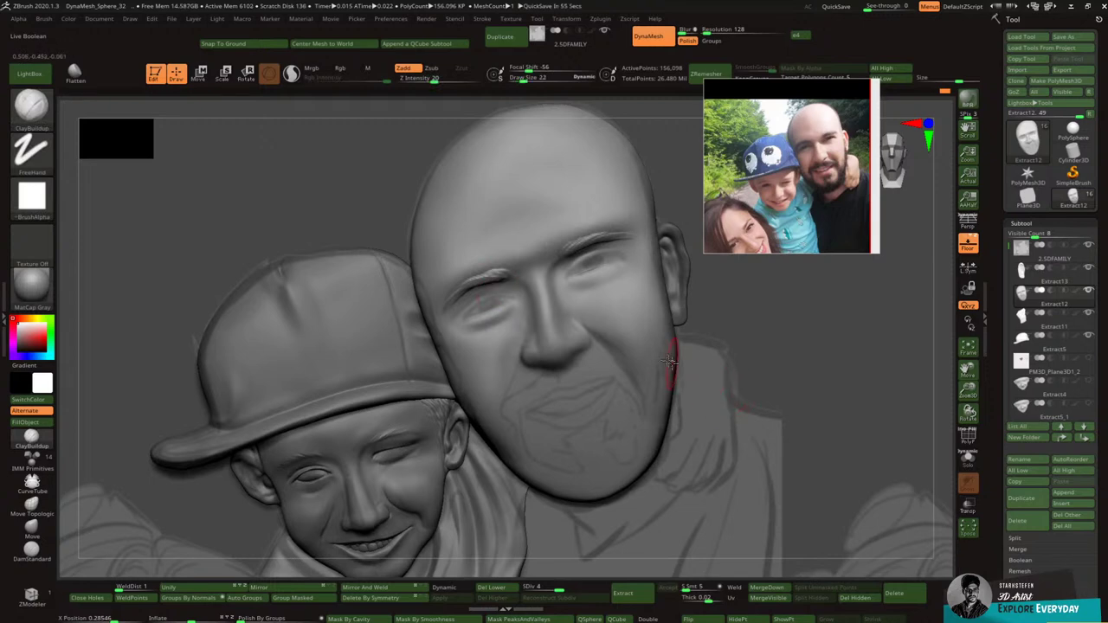
Step: Strengthen the ear-side smile fold and cheek at draw size 26, smooth them, and shape the cap-side cheek at draw size 18
key("bracketright")
left_click_drag(602, 329, 621, 334)
mouse_move(606, 326)
left_mouse_down()
mouse_move(640, 362)
mouse_move(615, 336)
mouse_move(636, 330)
mouse_move(627, 336)
mouse_move(620, 321)
mouse_move(632, 302)
mouse_move(606, 327)
left_mouse_up()
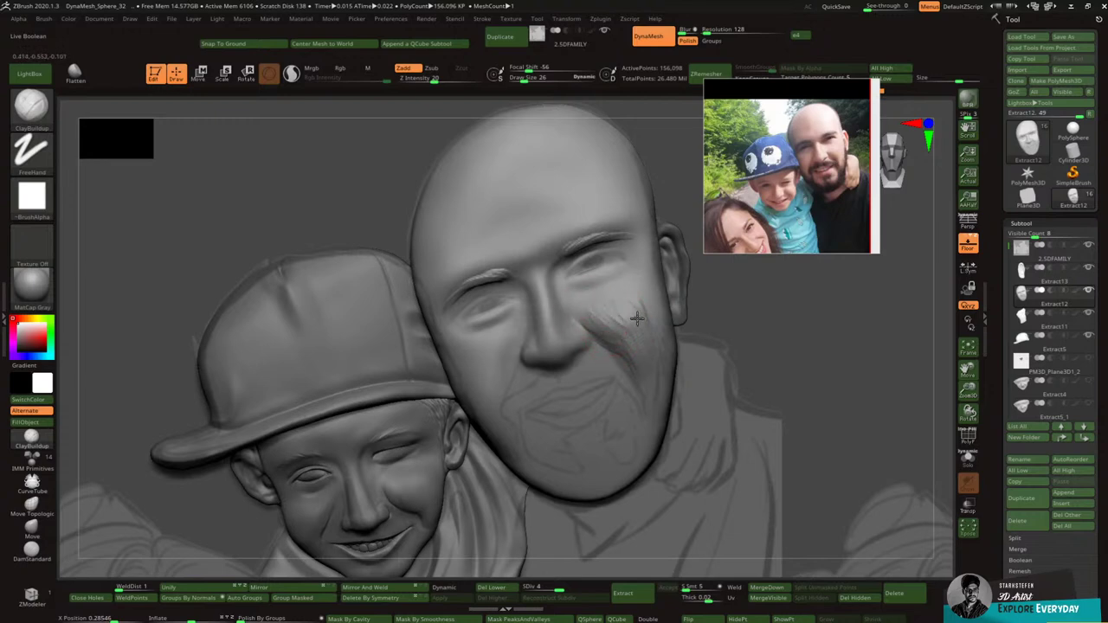
key("shift")
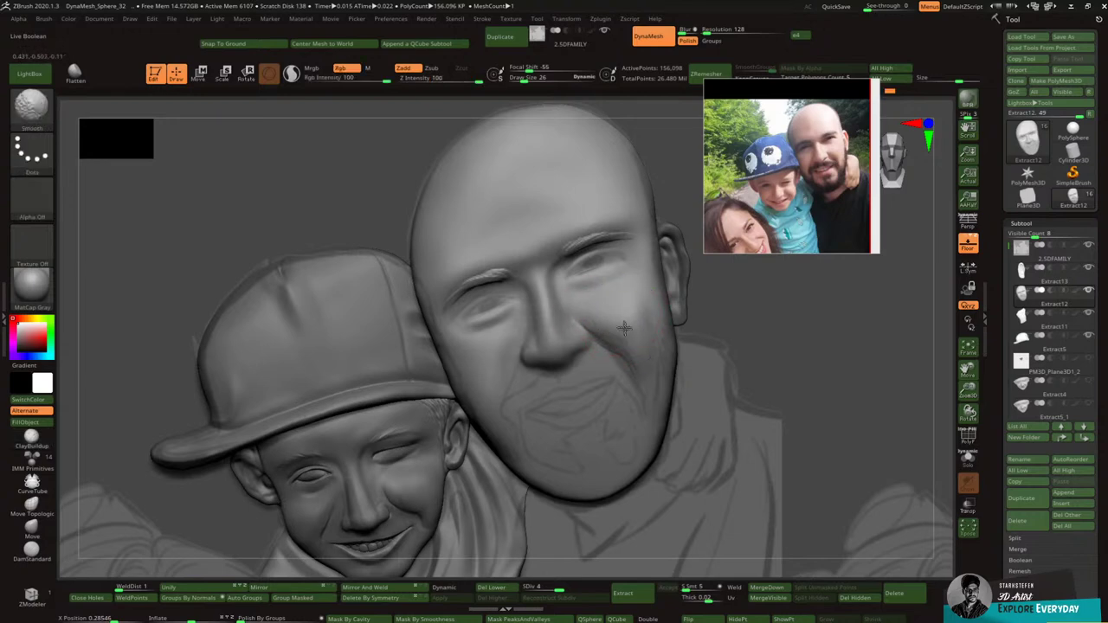
left_click_drag(634, 359, 646, 378, "shift")
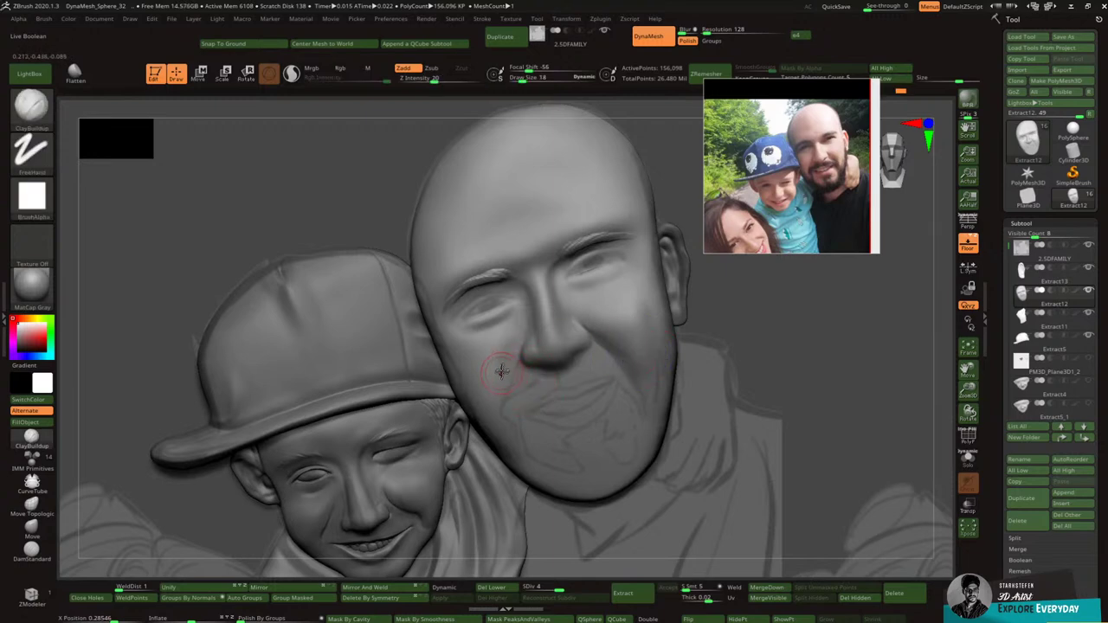
mouse_move(512, 343)
left_mouse_down()
mouse_move(502, 399)
mouse_move(488, 386)
mouse_move(501, 435)
mouse_move(492, 349)
mouse_move(498, 364)
mouse_move(478, 399)
mouse_move(502, 338)
mouse_move(477, 376)
mouse_move(487, 389)
left_mouse_up()
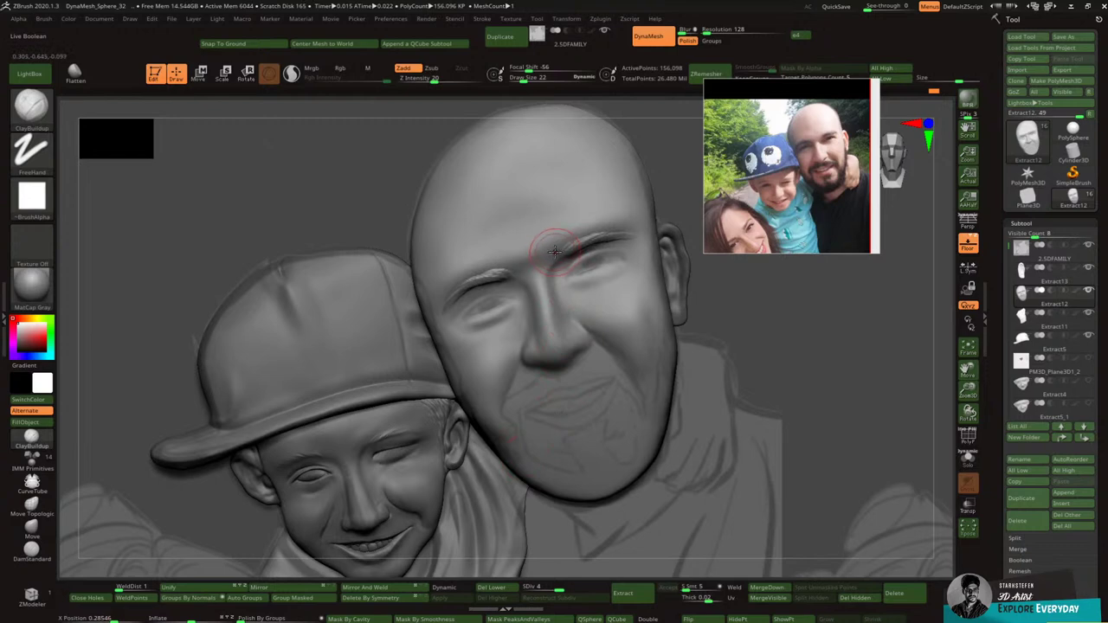
Step: Smooth the man's brow near the bridge of the nose
key("shift")
mouse_move(511, 274)
left_mouse_down("shift")
mouse_move(478, 278)
mouse_move(496, 279)
left_mouse_up("shift")
right_click_drag(570, 271, 557, 230)
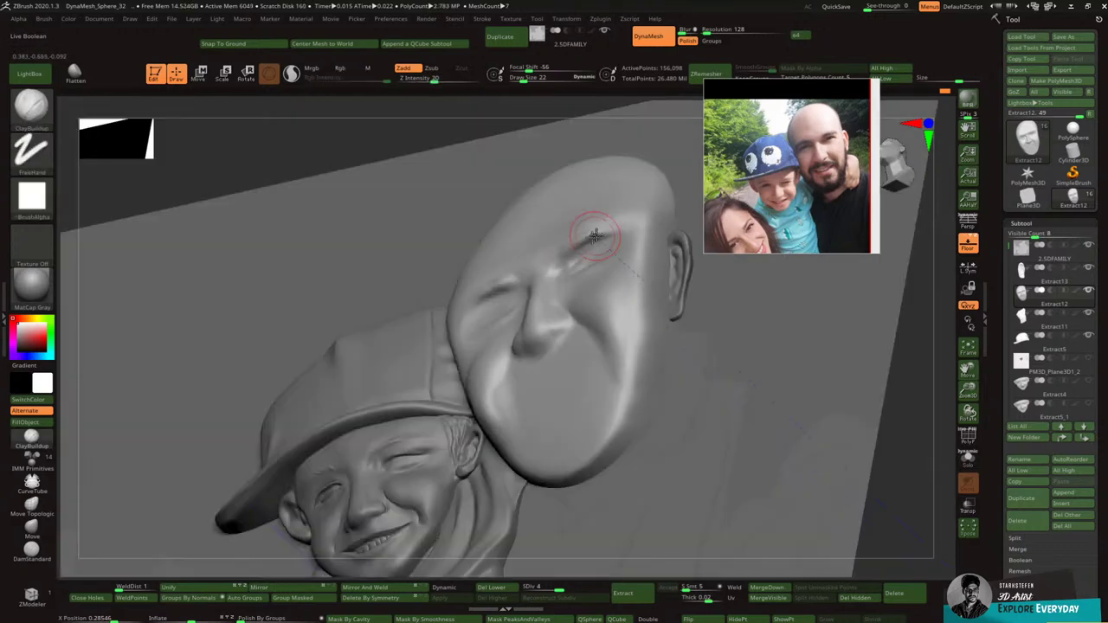
mouse_move(620, 218)
right_mouse_down()
mouse_move(669, 192)
mouse_move(589, 275)
mouse_move(645, 274)
mouse_move(586, 285)
right_mouse_up()
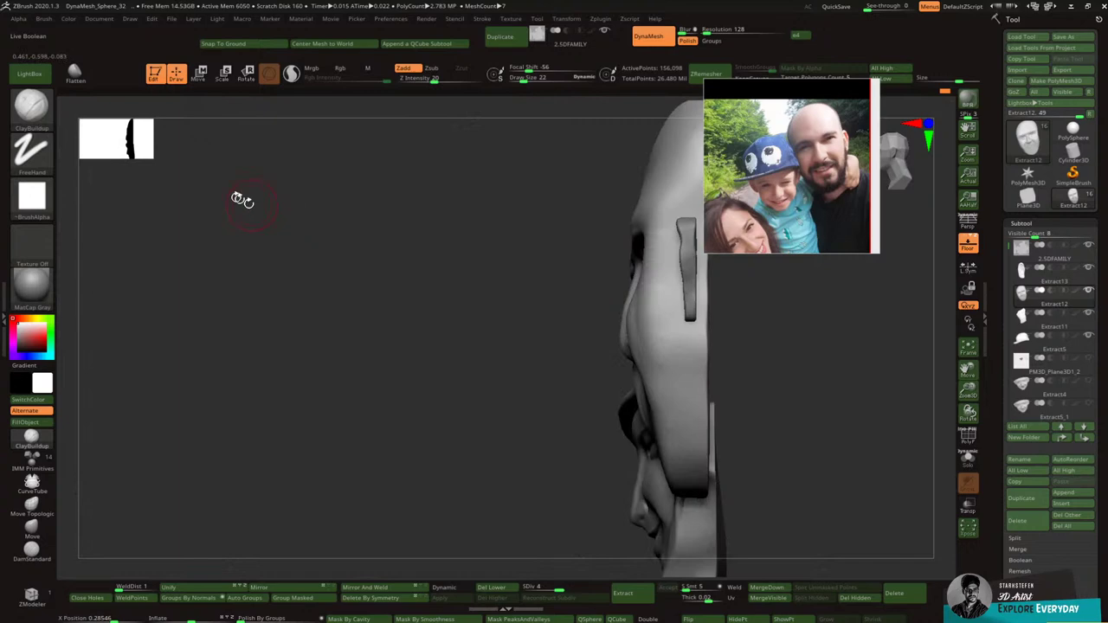
Step: Select the Move brush and check the man's face in profile and from the front
left_click(31, 106)
left_click(499, 121)
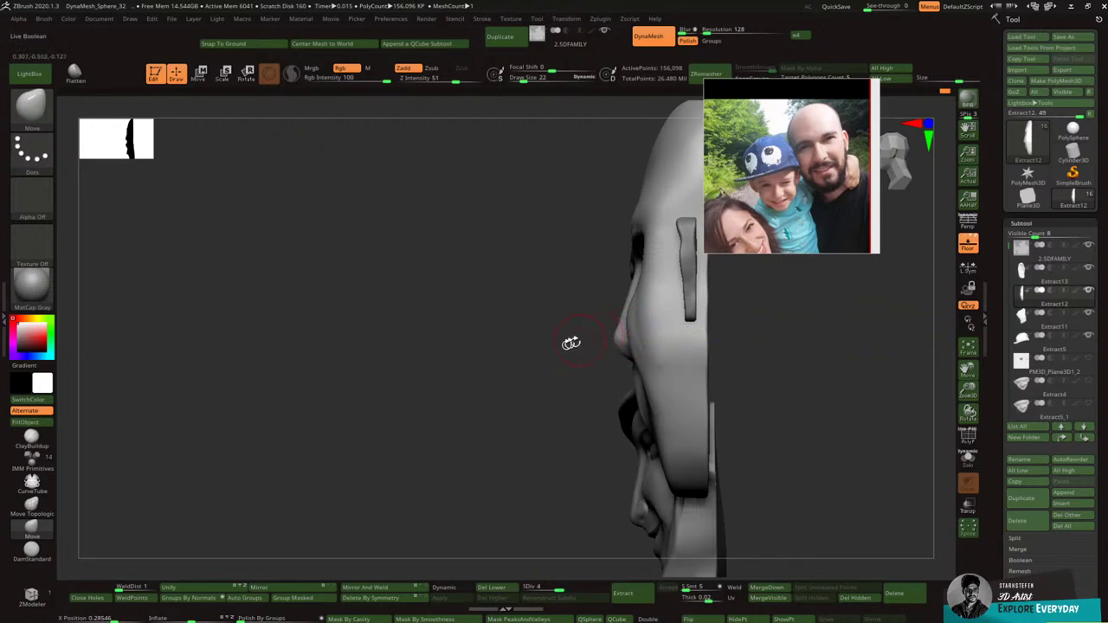
left_click_drag(527, 375, 687, 325)
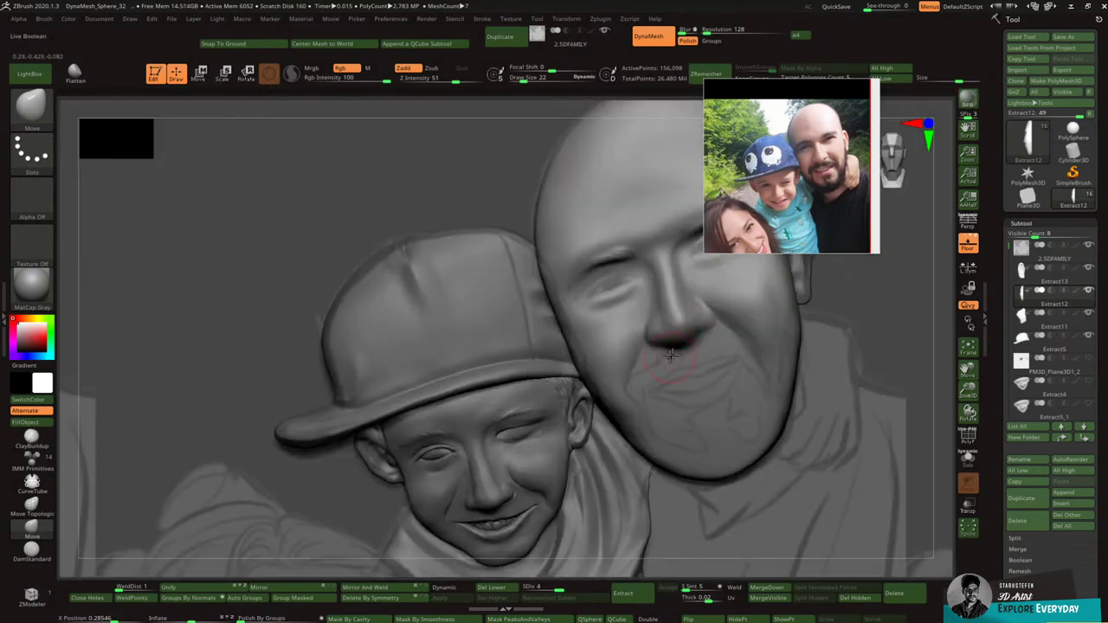
right_click_drag(722, 337, 772, 342, "ctrl")
left_click_drag(970, 371, 843, 437)
left_click(969, 243)
left_click(969, 243)
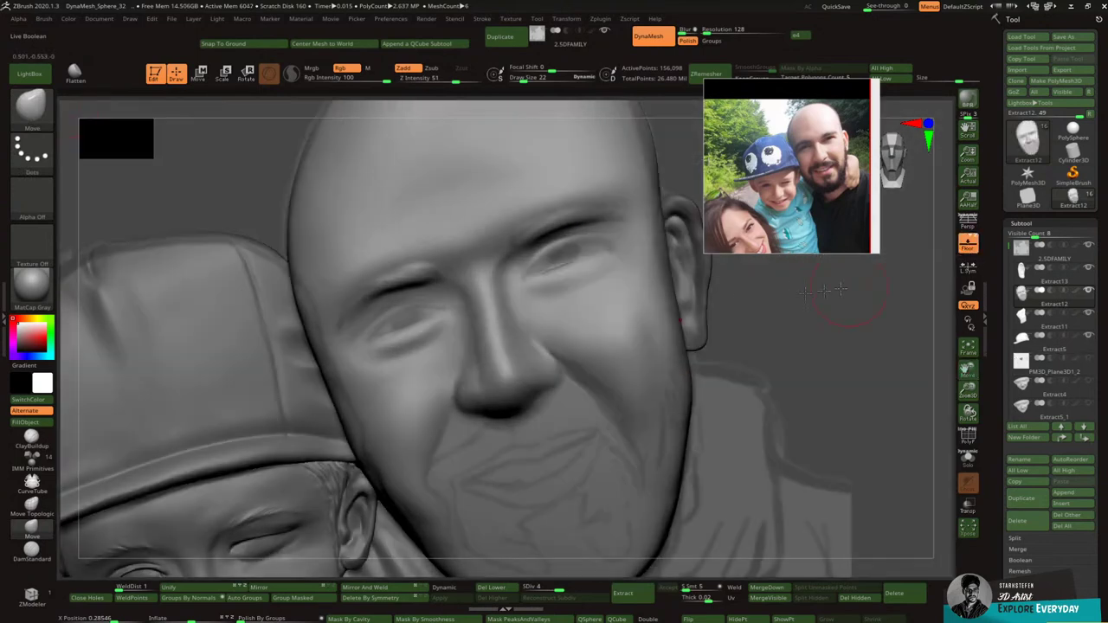
Step: Carve the lower edges of both of the man's nostrils with the DamStandard brush and smooth around them
left_click(30, 106)
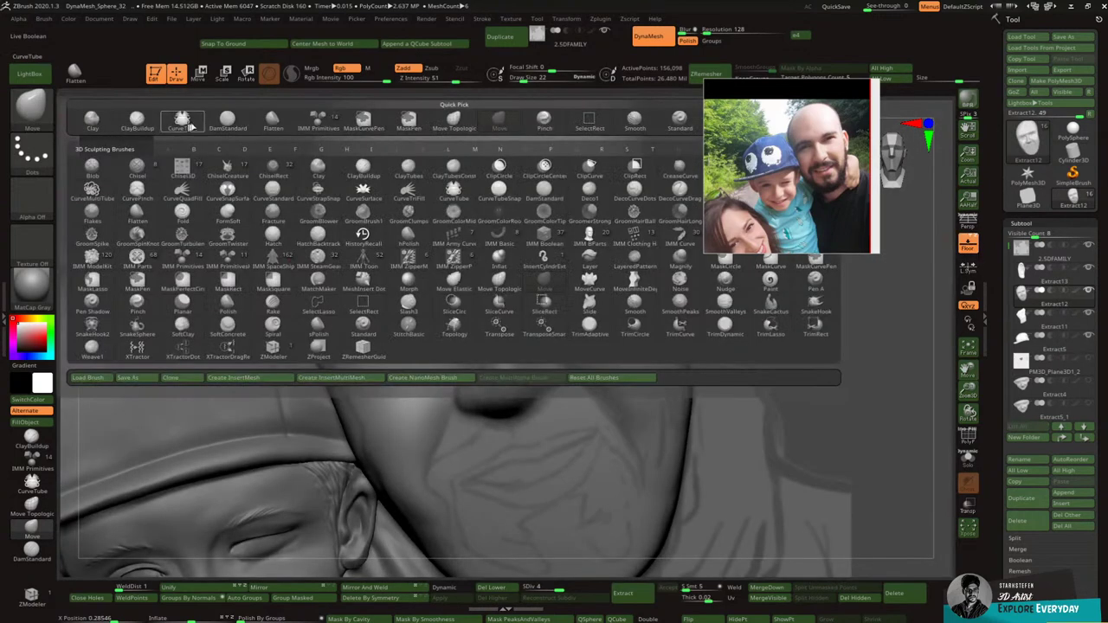
left_click(227, 119)
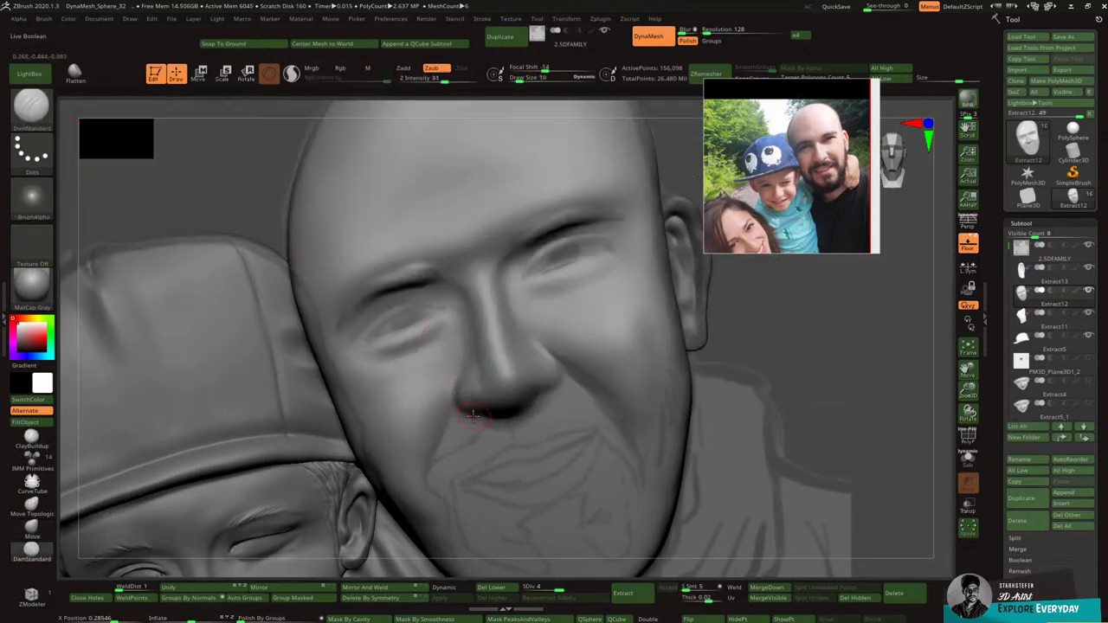
left_click_drag(483, 407, 500, 418)
mouse_move(529, 360)
right_mouse_down()
mouse_move(522, 331)
mouse_move(495, 353)
right_mouse_up()
left_click_drag(479, 416, 494, 425)
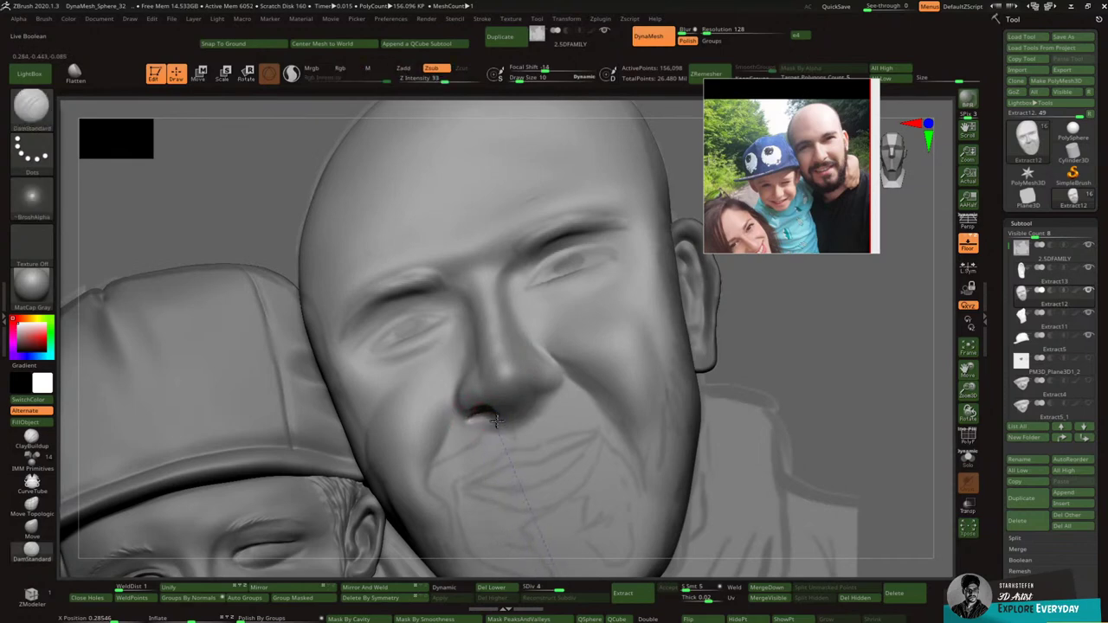
right_click_drag(510, 399, 489, 388)
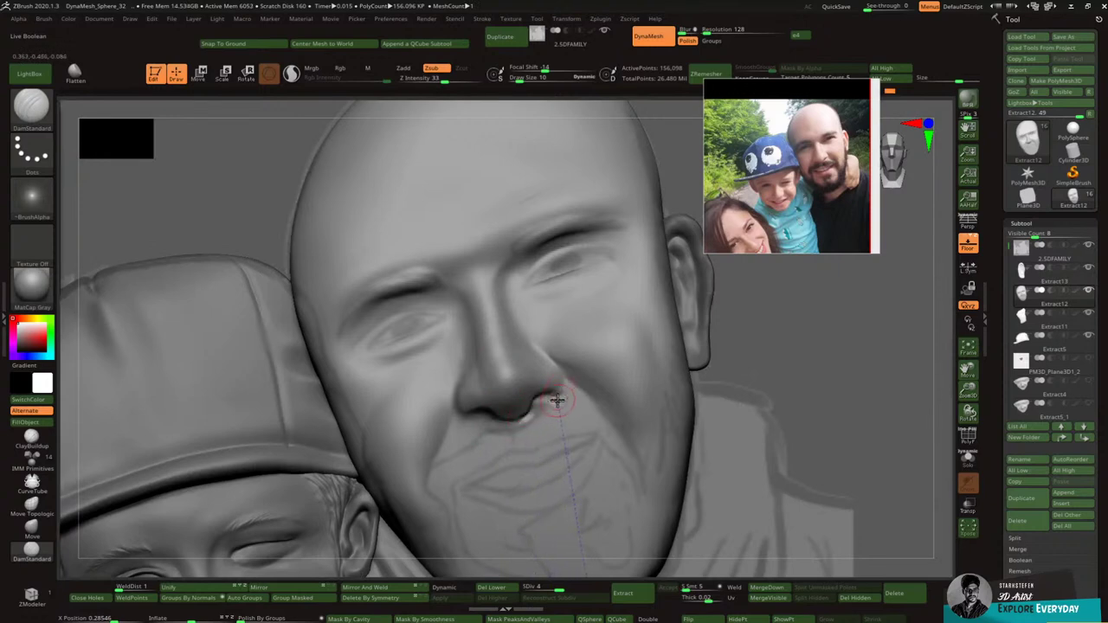
key("shift")
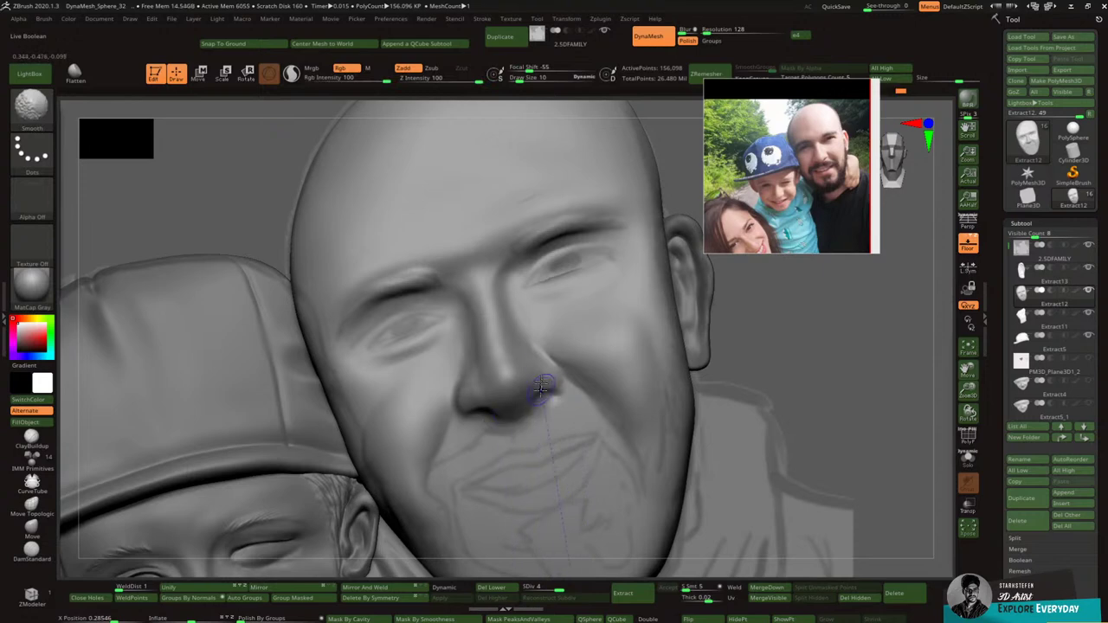
right_click_drag(542, 390, 539, 346)
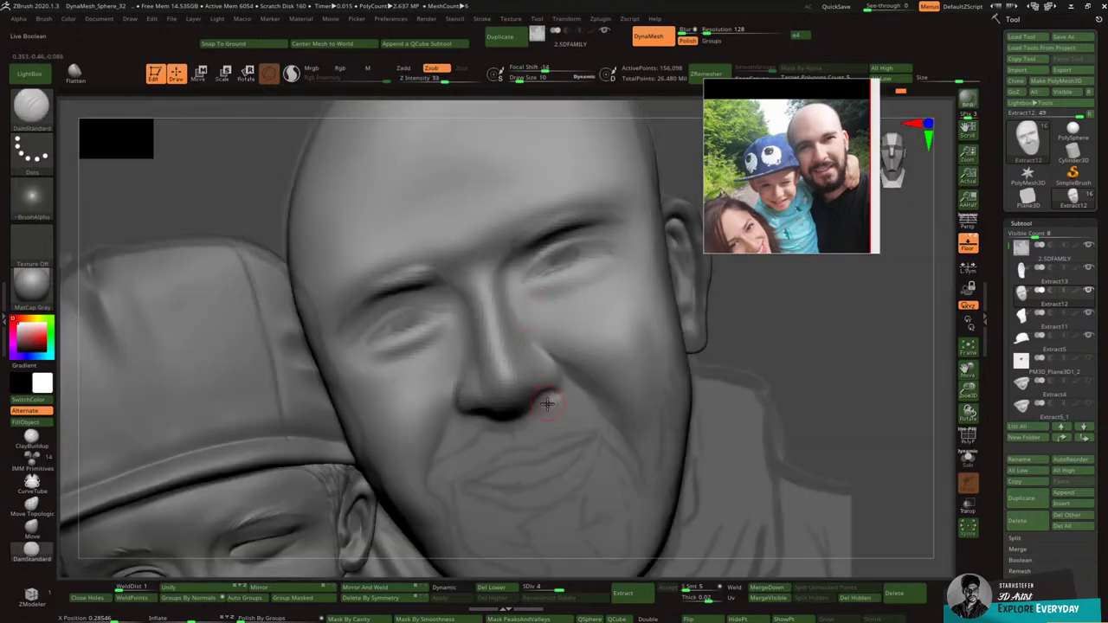
left_click_drag(559, 391, 562, 385)
left_click_drag(547, 357, 589, 392)
key("ctrl+z")
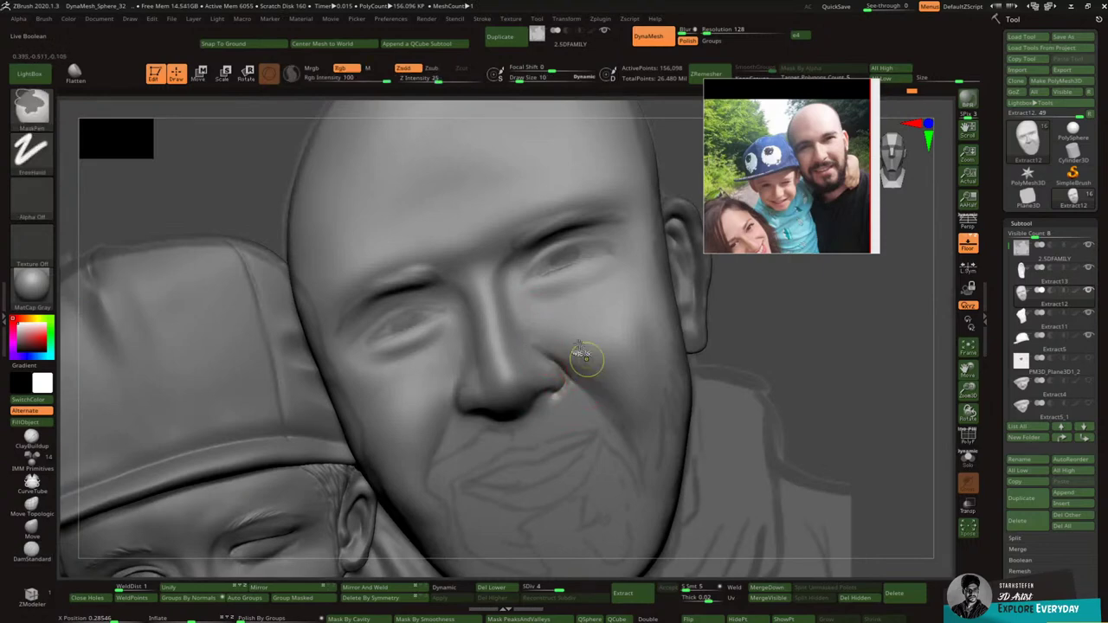
key("ctrl+z")
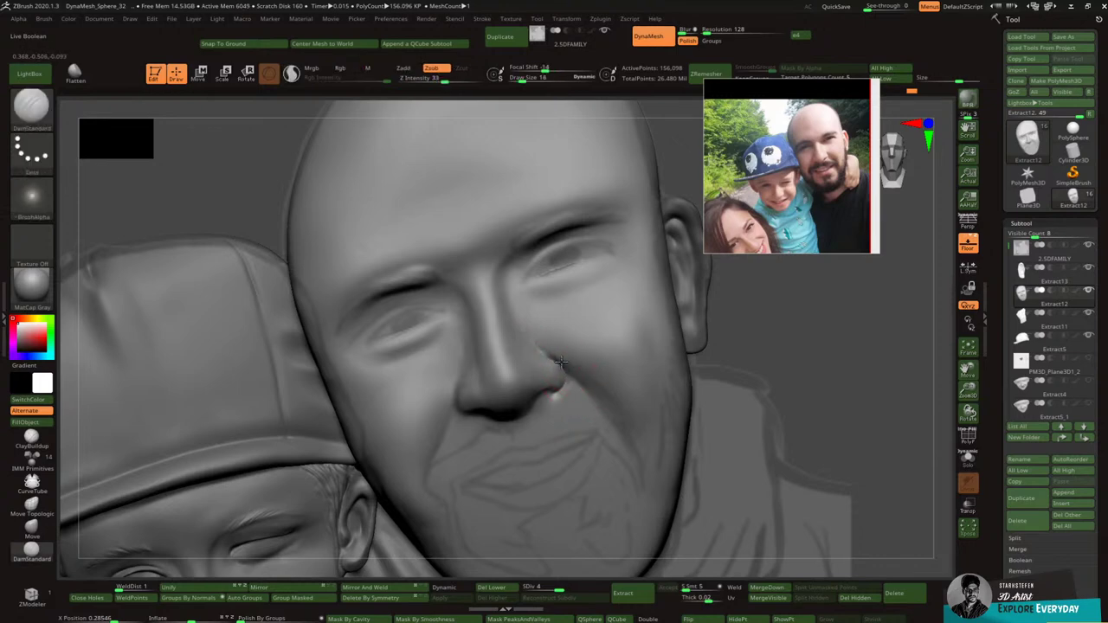
left_click_drag(561, 363, 609, 426)
key("ctrl+z")
left_click_drag(558, 363, 627, 450)
key("ctrl+z")
Step: Carve the smile line from the man's left nostril down past the mouth corner and soften it
left_click_drag(559, 366, 629, 452)
mouse_move(601, 405)
left_mouse_down("shift")
mouse_move(634, 455)
mouse_move(575, 372)
left_mouse_up("shift")
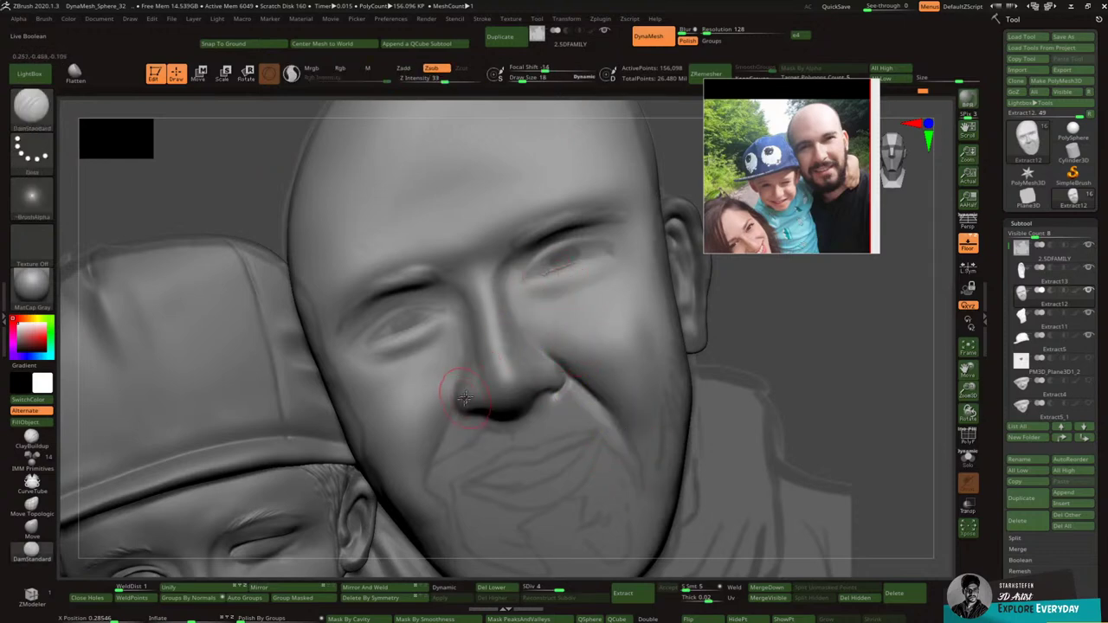
Step: Carve the smile line beside the man's right nostril with a smaller DamStandard brush and smooth the cheek next to it
key("bracketleft")
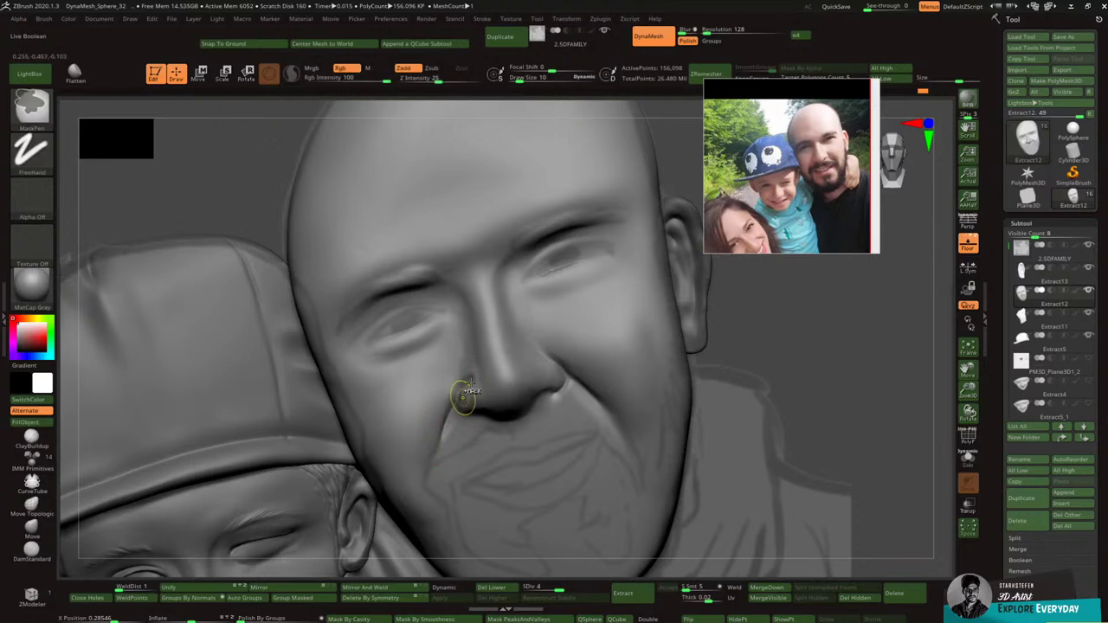
key("ctrl+z")
mouse_move(446, 414)
left_mouse_down()
mouse_move(429, 466)
mouse_move(458, 383)
left_mouse_up()
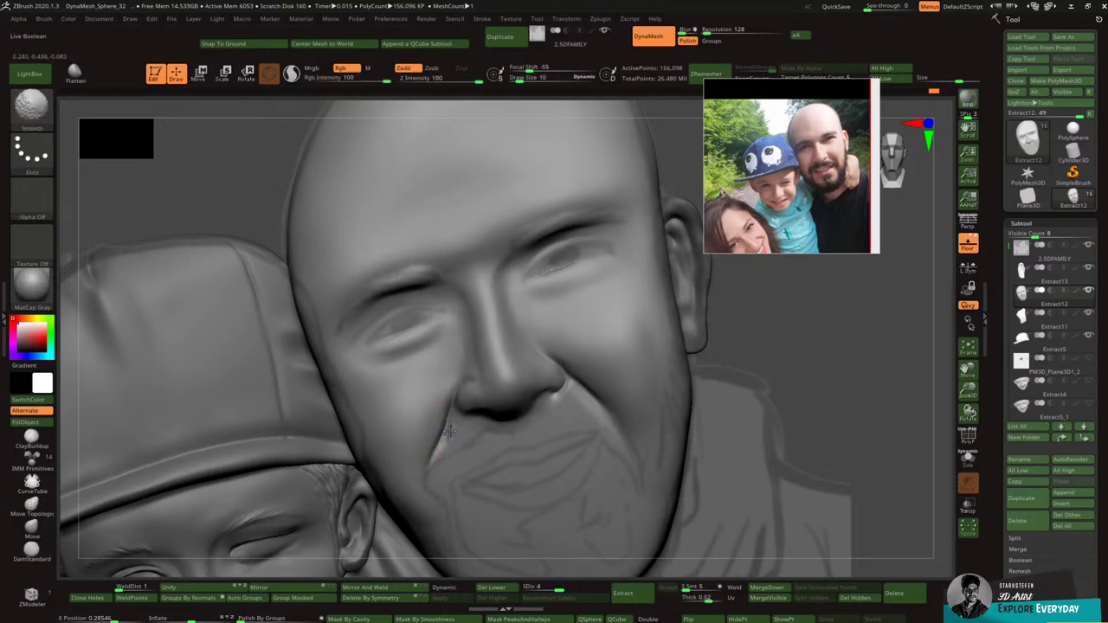
mouse_move(447, 424)
left_mouse_down("shift")
mouse_move(438, 447)
mouse_move(453, 414)
left_mouse_up("shift")
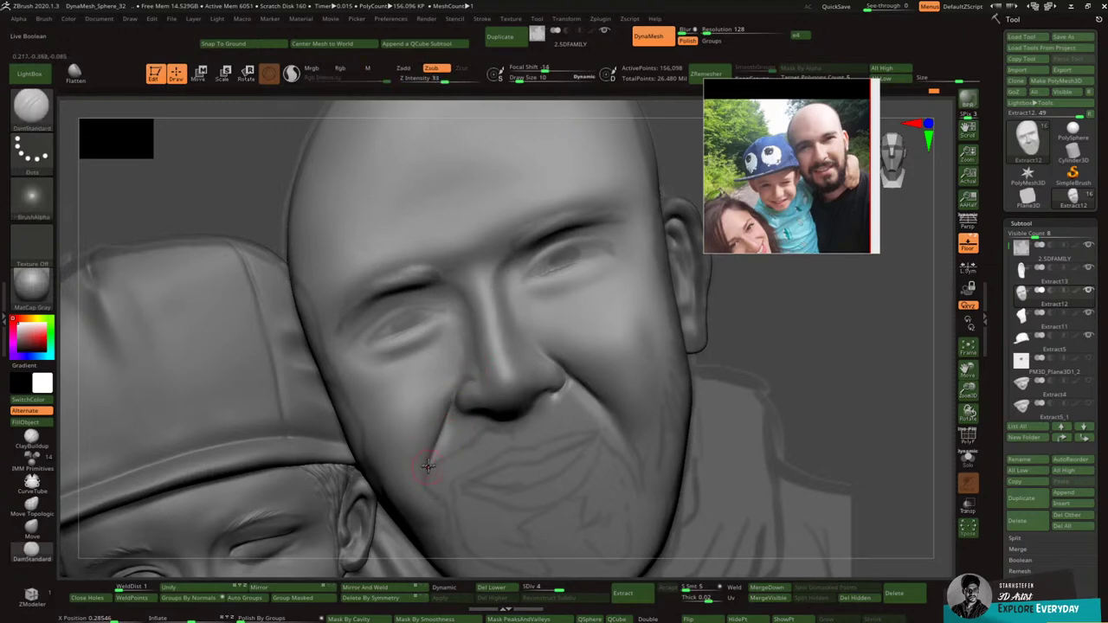
key("shift")
left_click_drag(439, 417, 455, 370, "shift")
left_click_drag(394, 316, 451, 305)
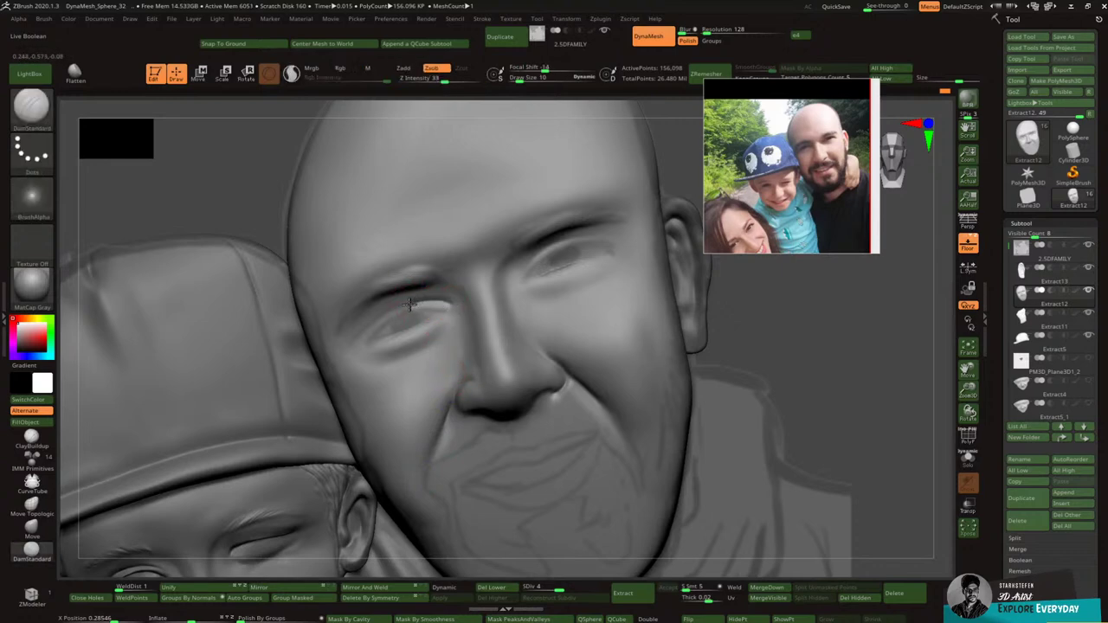
key("ctrl")
key("ctrl")
key("ctrl+z")
mouse_move(355, 345)
left_mouse_down()
mouse_move(369, 327)
mouse_move(452, 304)
left_mouse_up()
key("ctrl+z")
Step: Carve the upper eyelid creases above both of the man's eyes with the DamStandard brush
left_click_drag(355, 343, 460, 302)
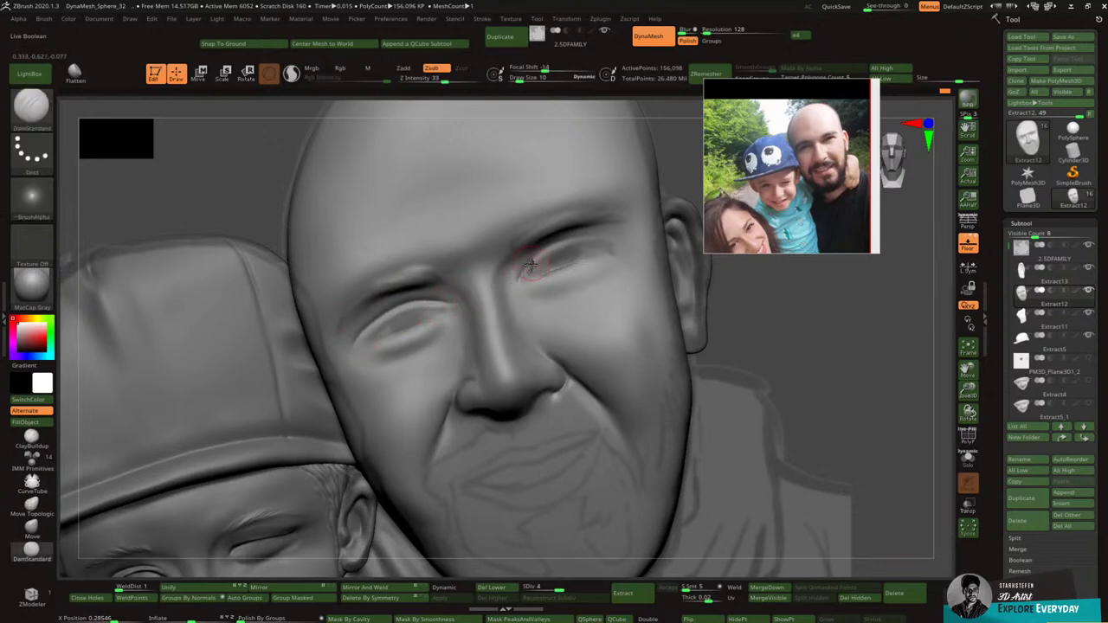
mouse_move(540, 254)
left_mouse_down()
mouse_move(591, 239)
mouse_move(621, 245)
left_mouse_up()
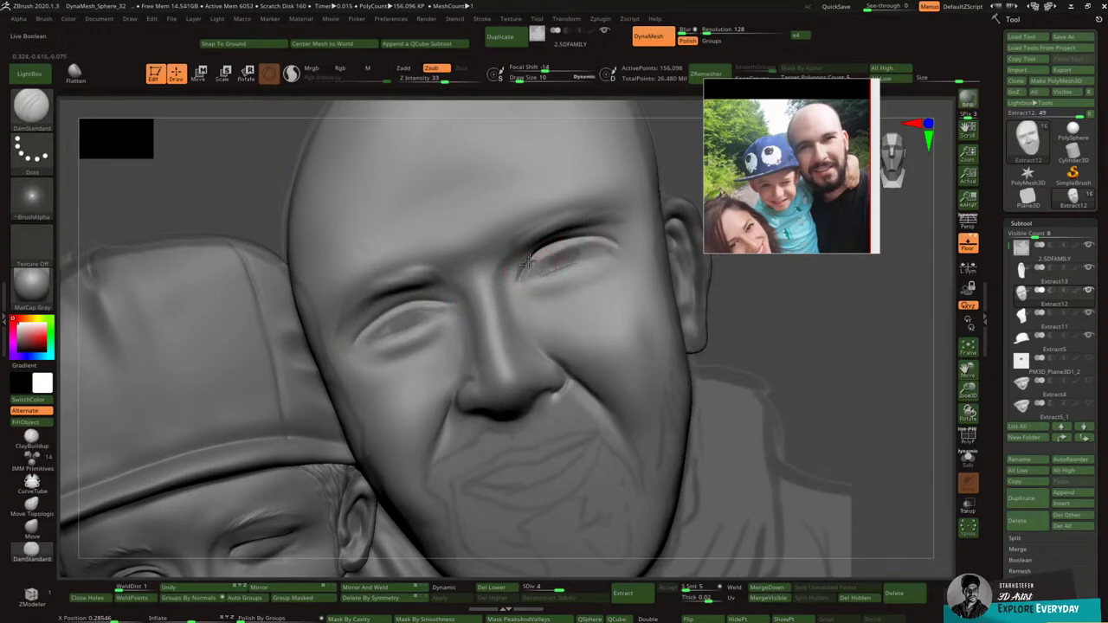
mouse_move(528, 262)
left_mouse_down()
mouse_move(597, 238)
mouse_move(633, 252)
left_mouse_up()
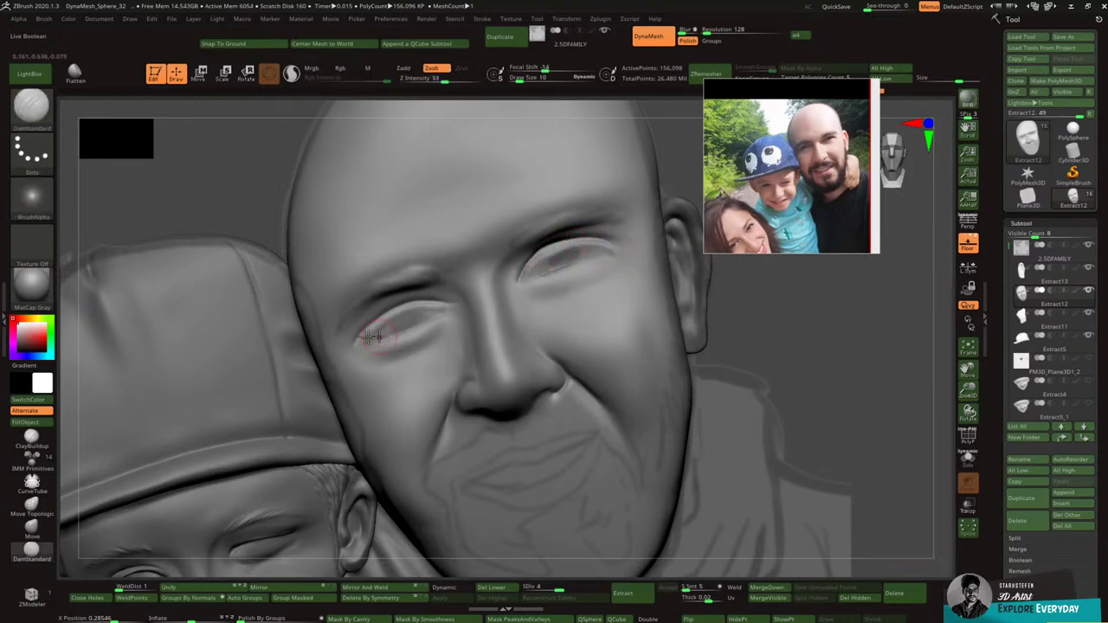
Step: Reduce the draw size to 7, carve a finer lid line on the man's right eye, and smooth the left eye
key("[")
mouse_move(370, 347)
left_mouse_down()
mouse_move(382, 331)
mouse_move(371, 345)
mouse_move(440, 316)
mouse_move(364, 347)
mouse_move(446, 313)
left_mouse_up()
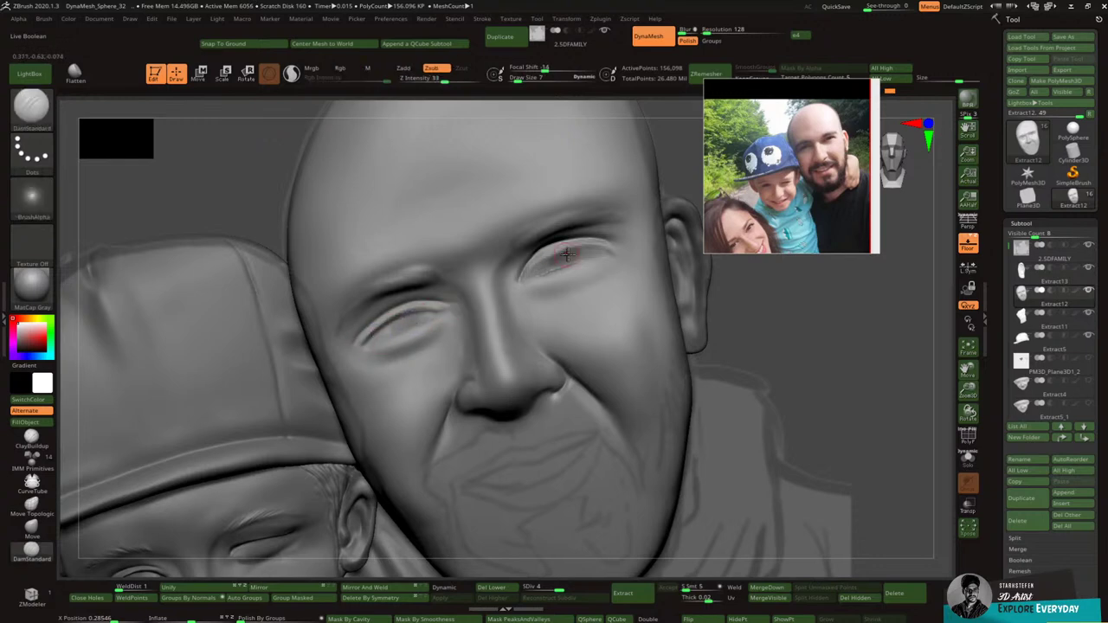
left_click_drag(579, 261, 619, 240, "shift")
Step: Build up the first volume of the beard on the man's chin with the ClayBuildup brush
left_click_drag(969, 392, 969, 368)
left_click_drag(969, 370, 969, 354)
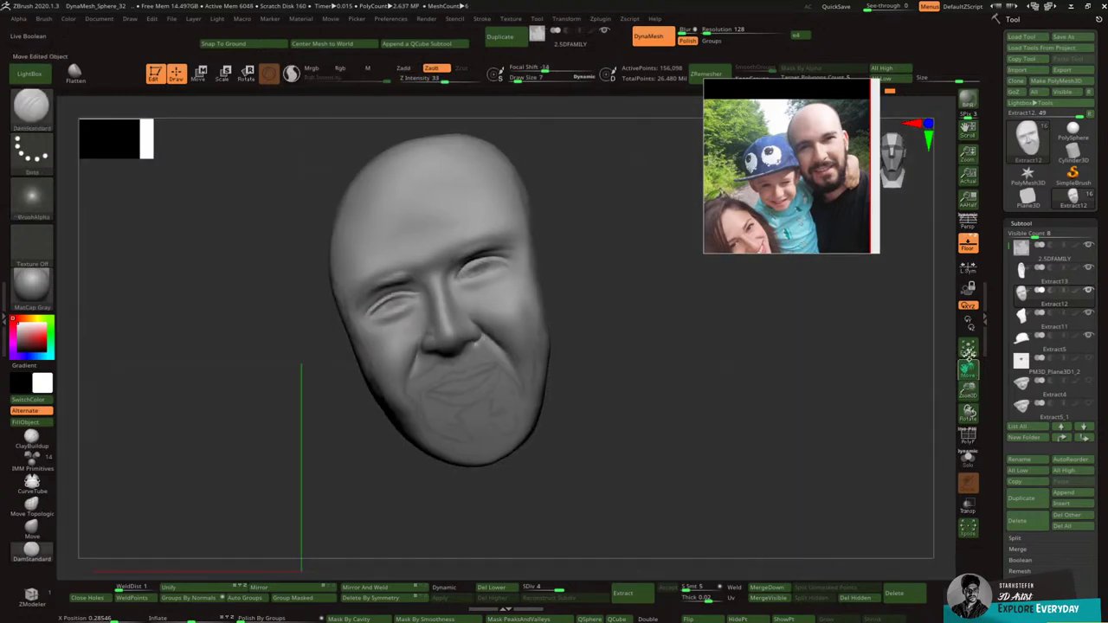
left_click(968, 364)
left_click(969, 247)
left_click(968, 247)
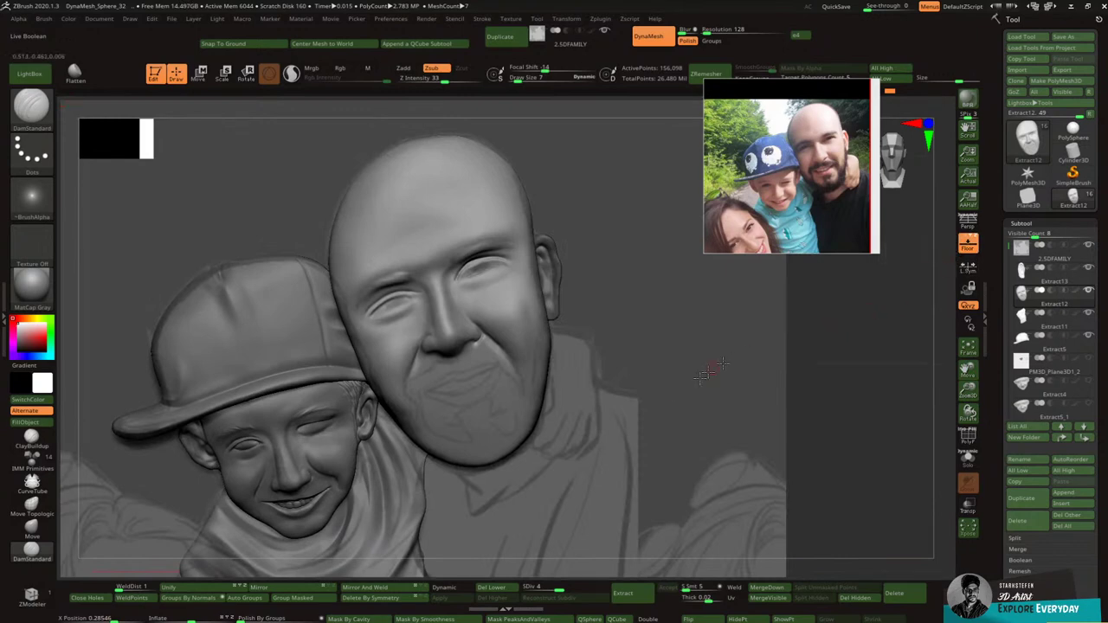
left_click_drag(860, 316, 675, 397)
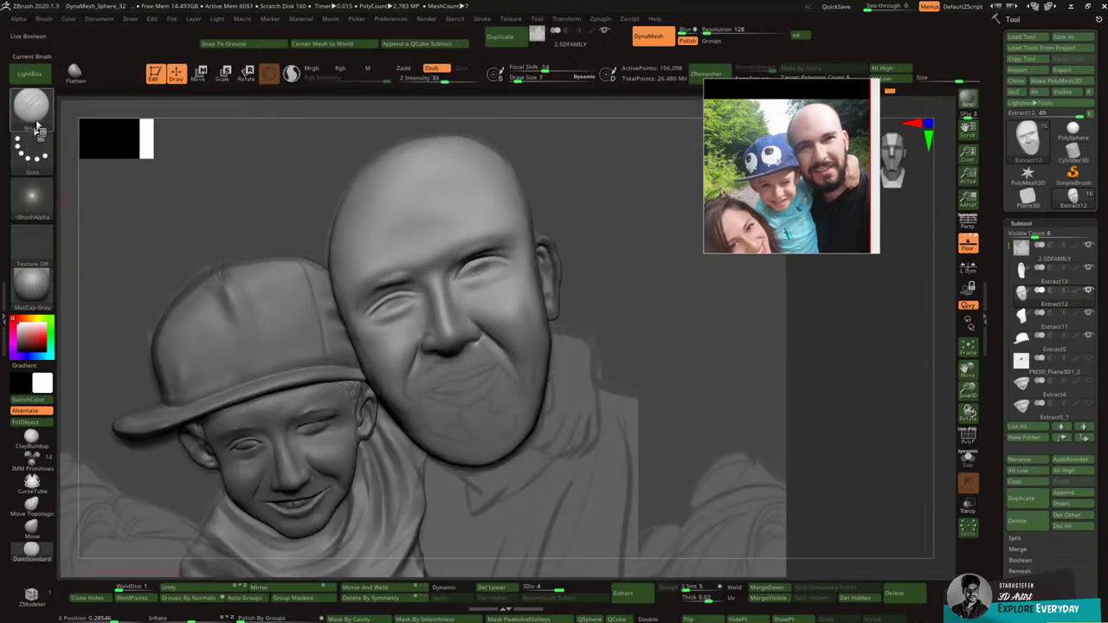
key("b")
key("c")
key("b")
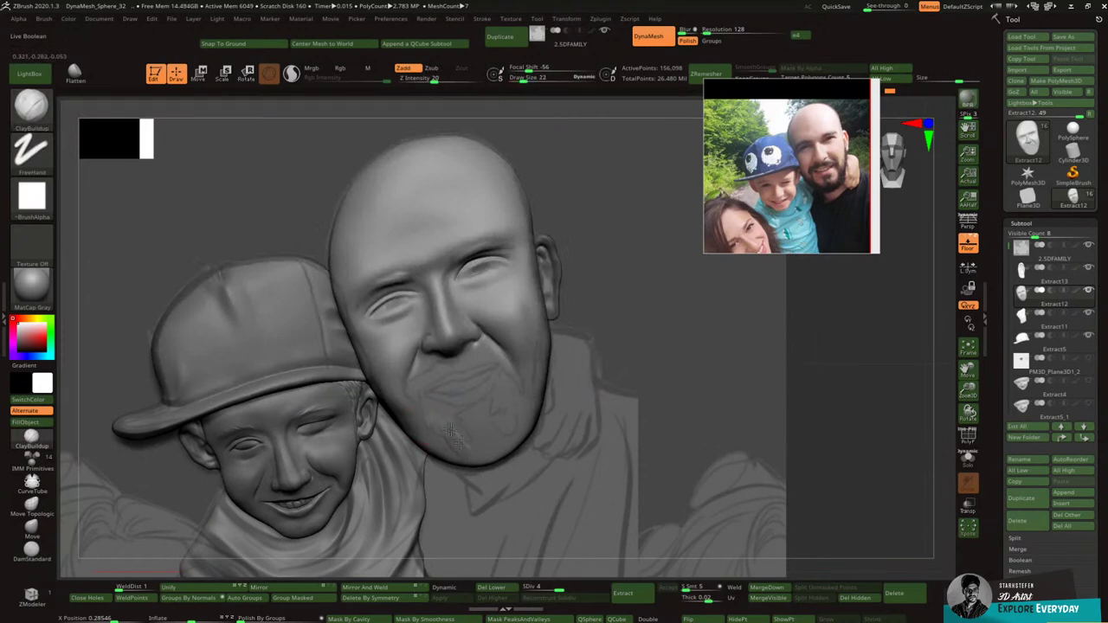
mouse_move(451, 436)
left_mouse_down()
mouse_move(456, 446)
mouse_move(478, 429)
left_mouse_up()
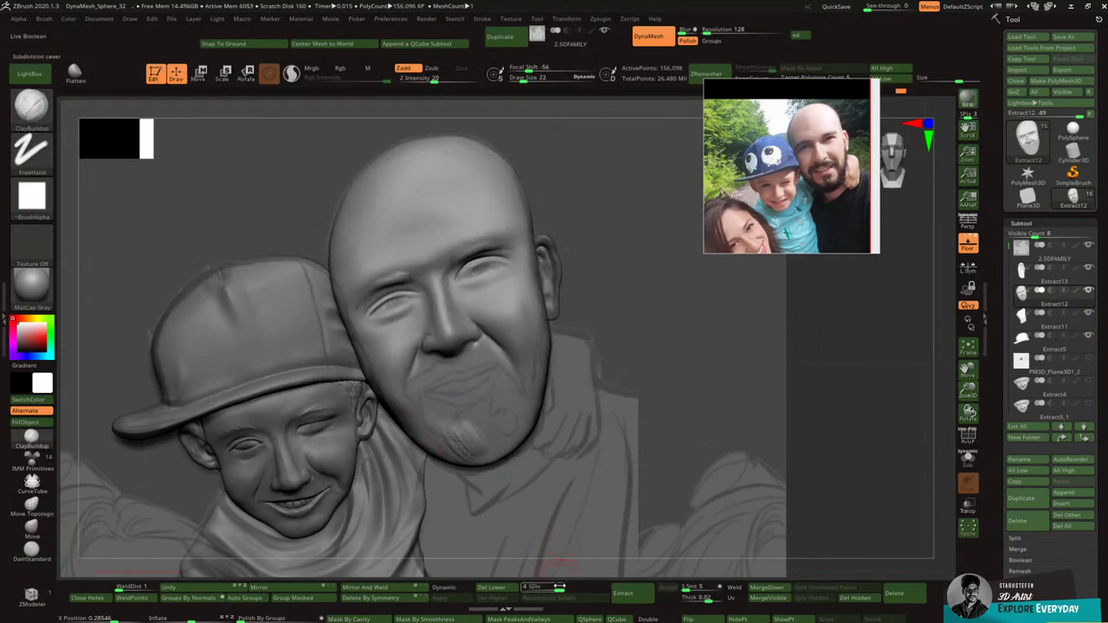
Step: At subdivision level 3, build up the man's beard and moustache around the lips and smooth the added clay
left_click_drag(560, 587, 544, 588)
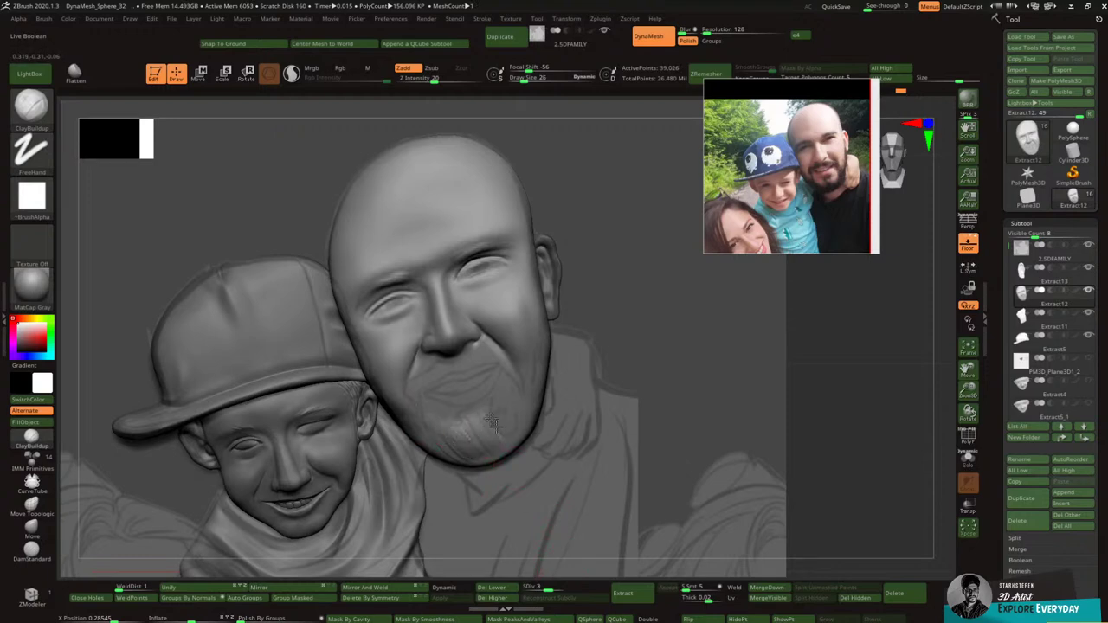
mouse_move(492, 421)
left_mouse_down()
mouse_move(482, 459)
mouse_move(511, 440)
mouse_move(485, 467)
left_mouse_up()
mouse_move(430, 444)
left_mouse_down()
mouse_move(467, 459)
mouse_move(509, 402)
mouse_move(523, 427)
left_mouse_up()
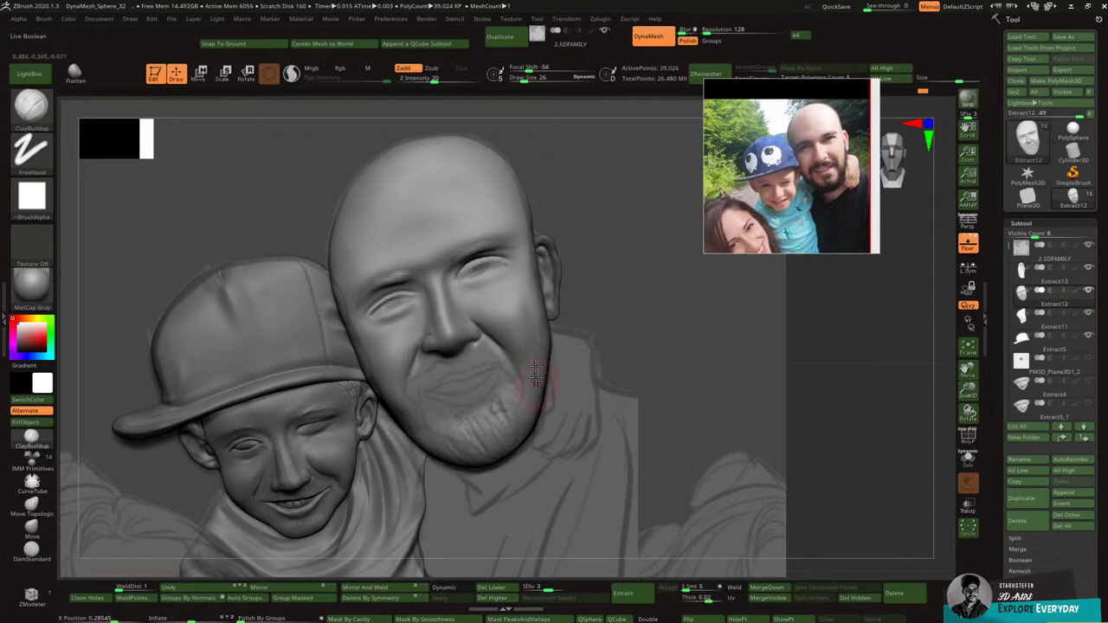
mouse_move(514, 378)
left_mouse_down()
mouse_move(480, 423)
mouse_move(445, 422)
mouse_move(498, 372)
mouse_move(446, 392)
mouse_move(425, 381)
mouse_move(457, 364)
mouse_move(452, 372)
mouse_move(482, 362)
mouse_move(461, 371)
mouse_move(494, 371)
mouse_move(420, 374)
left_mouse_up()
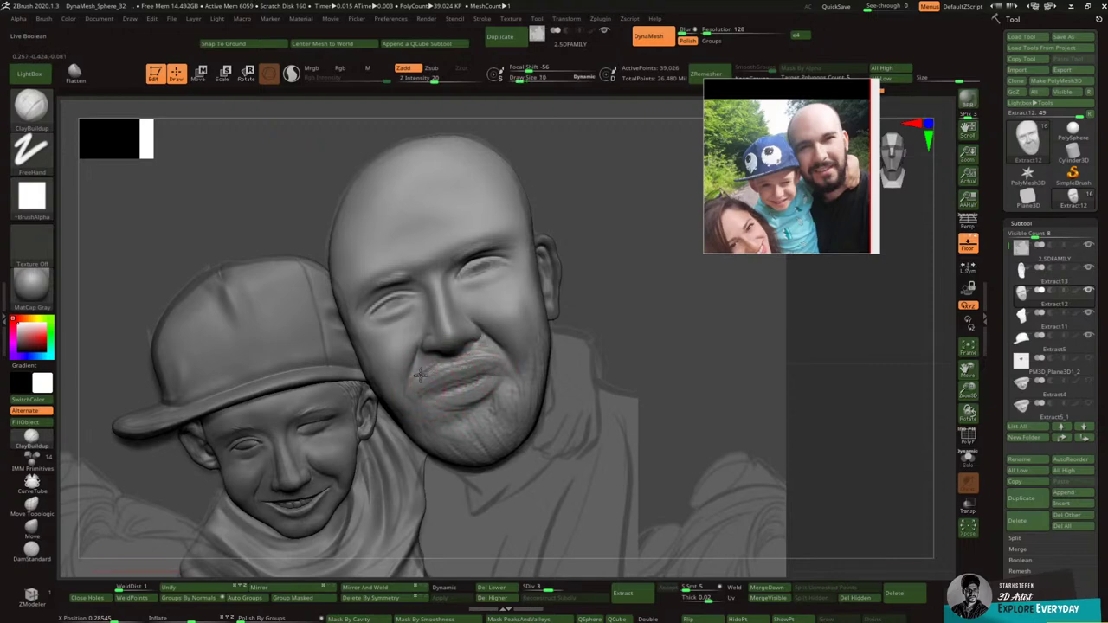
key("shift")
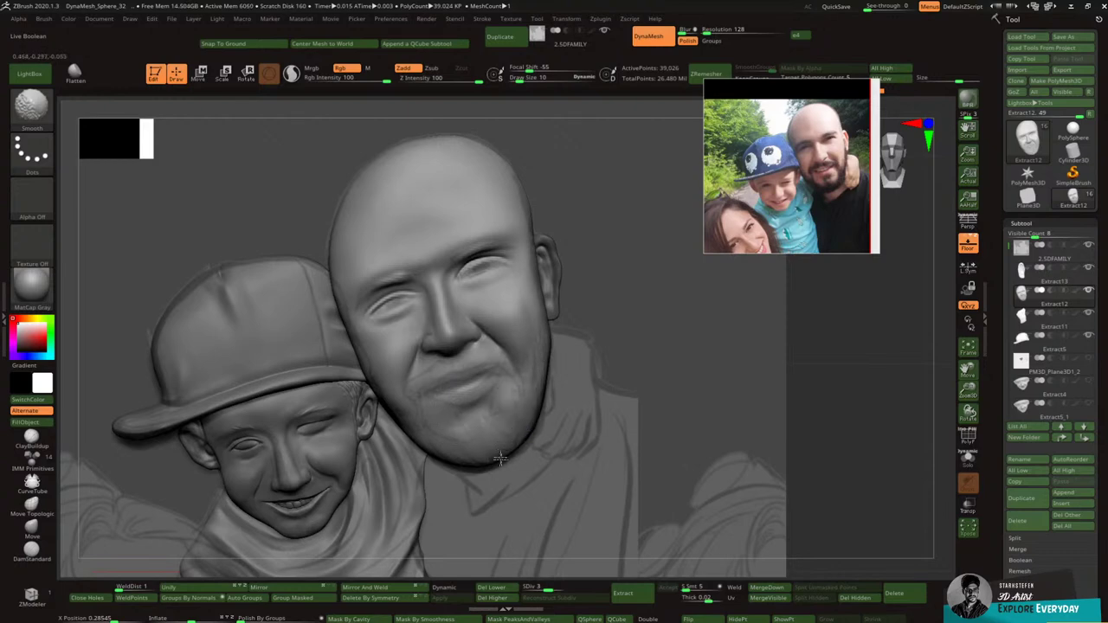
Step: Carve the line between the man's lips with DamStandard, then smooth the mouth corner at subdivision level 4
mouse_move(559, 255)
left_mouse_down("alt")
mouse_move(527, 290)
mouse_move(542, 352)
mouse_move(529, 296)
left_mouse_up("alt")
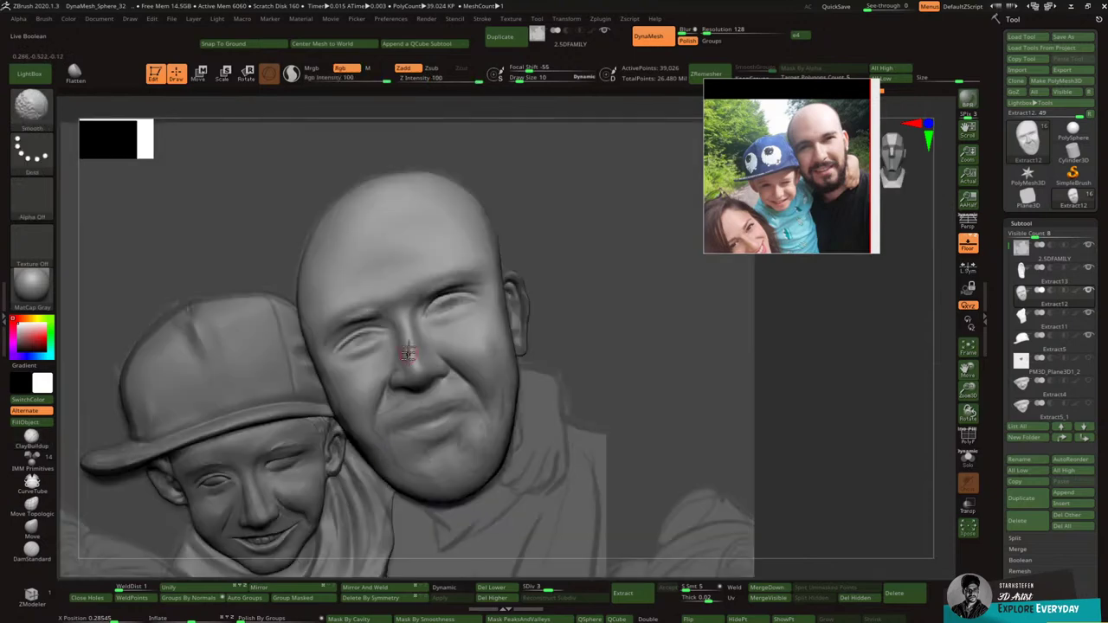
left_click(35, 117)
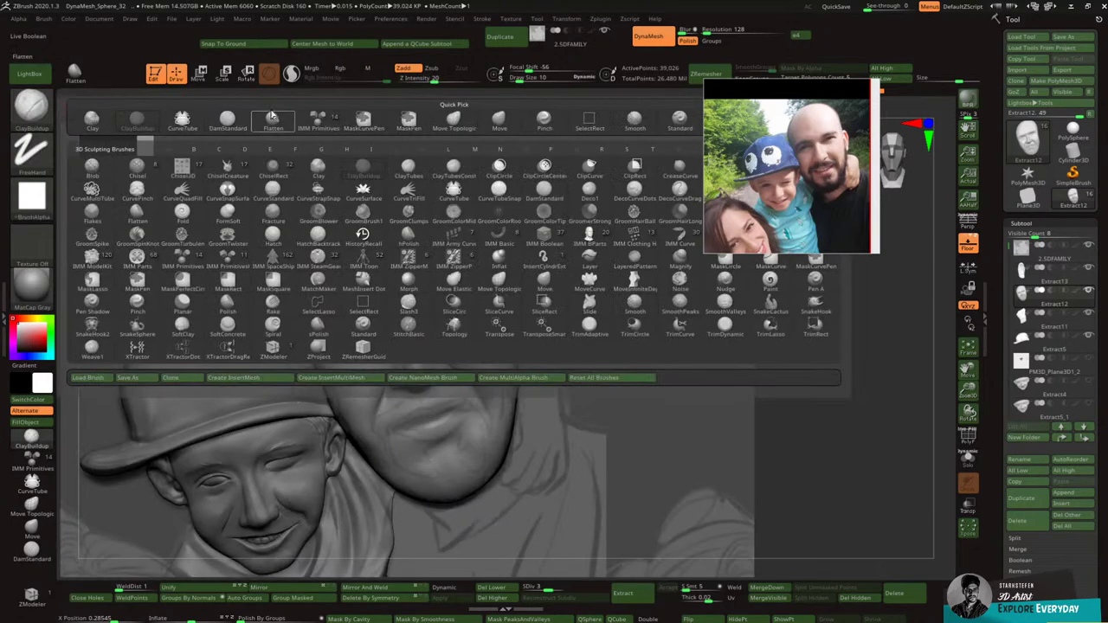
left_click(273, 118)
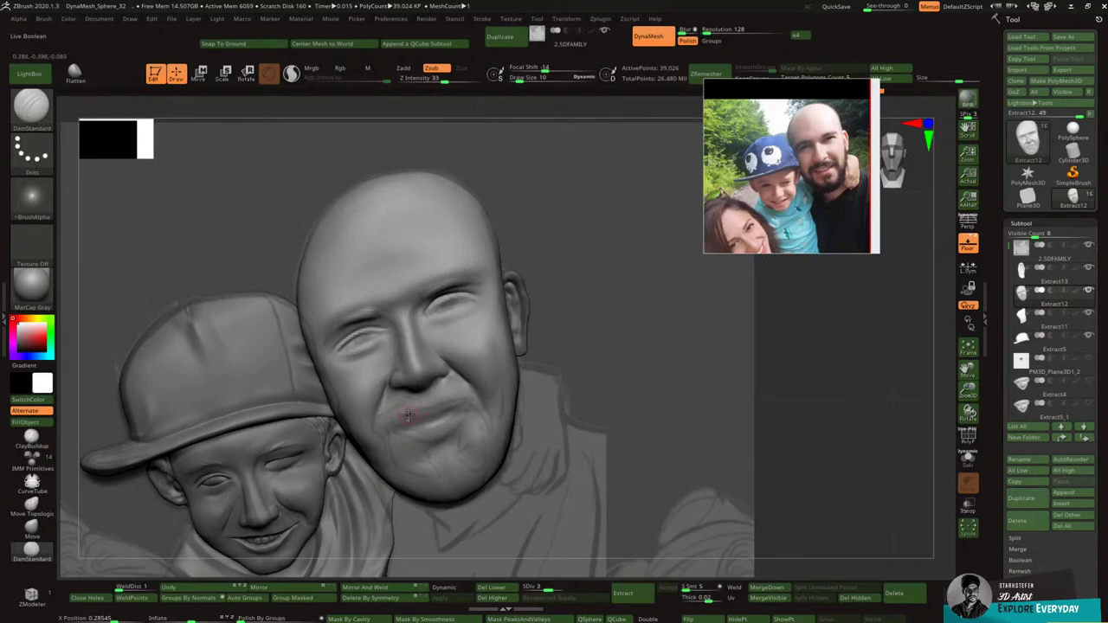
left_click_drag(390, 428, 453, 410)
key("d")
left_click_drag(377, 416, 371, 438, "shift")
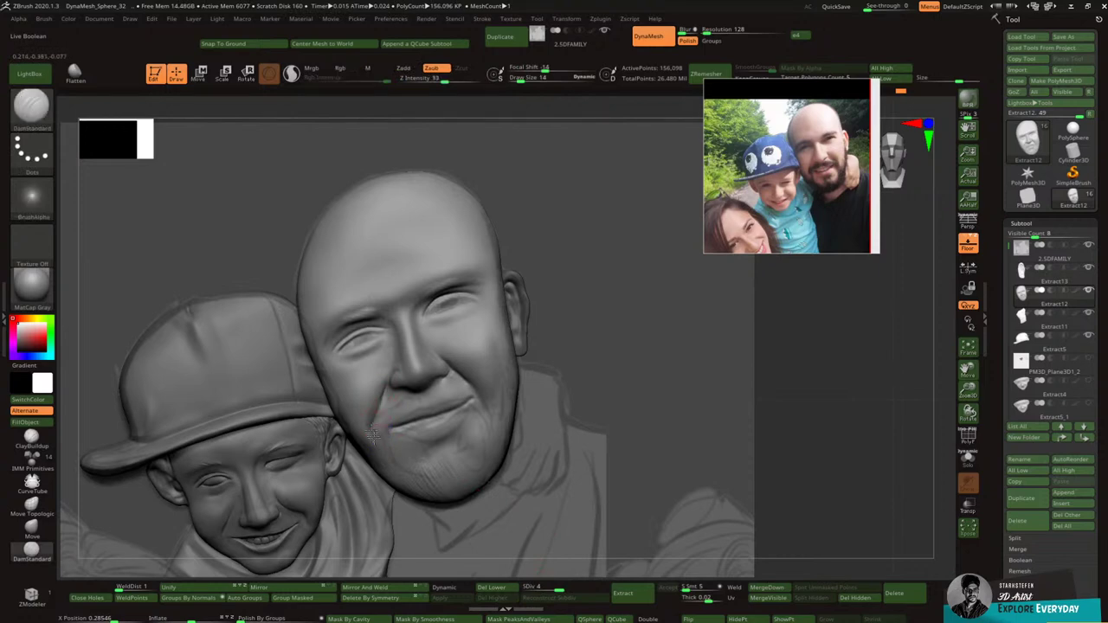
Step: Carve the smile lines beside the man's mouth and a cheek crease under his eye with DamStandard, smoothing the strokes
left_click_drag(384, 414, 386, 440, "shift")
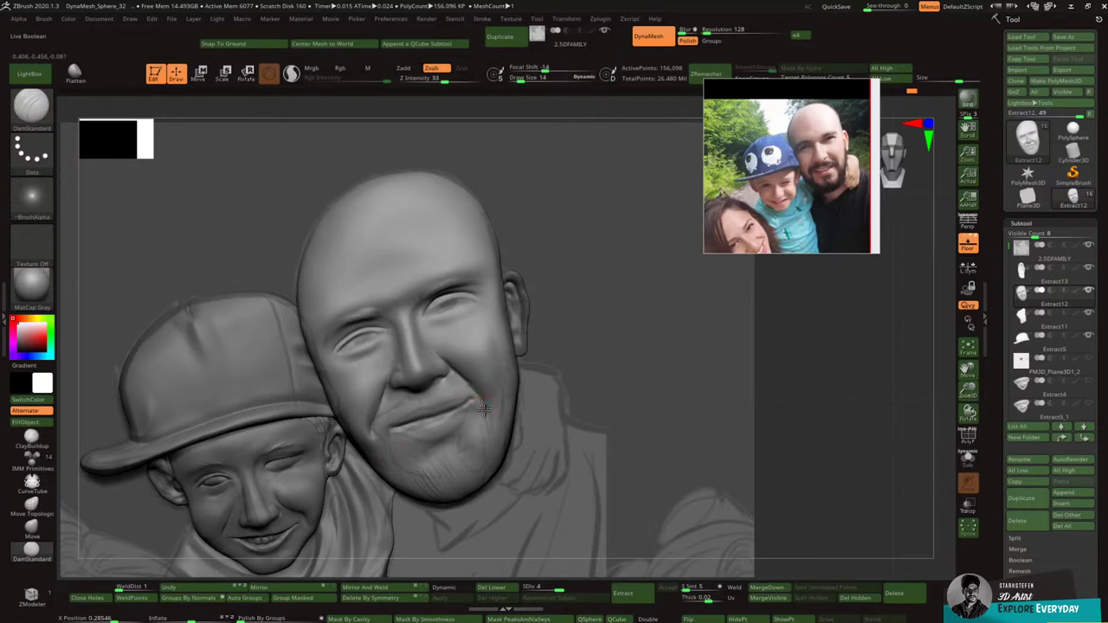
left_click_drag(469, 384, 491, 424)
left_click_drag(433, 330, 473, 315)
left_click_drag(469, 316, 435, 332, "shift")
Step: Try to carve a crease under the man's eye next to the boy's cap
mouse_move(339, 357)
left_mouse_down()
mouse_move(377, 348)
mouse_move(365, 359)
mouse_move(347, 352)
mouse_move(386, 334)
left_mouse_up()
key("ctrl+z")
key("ctrl+z")
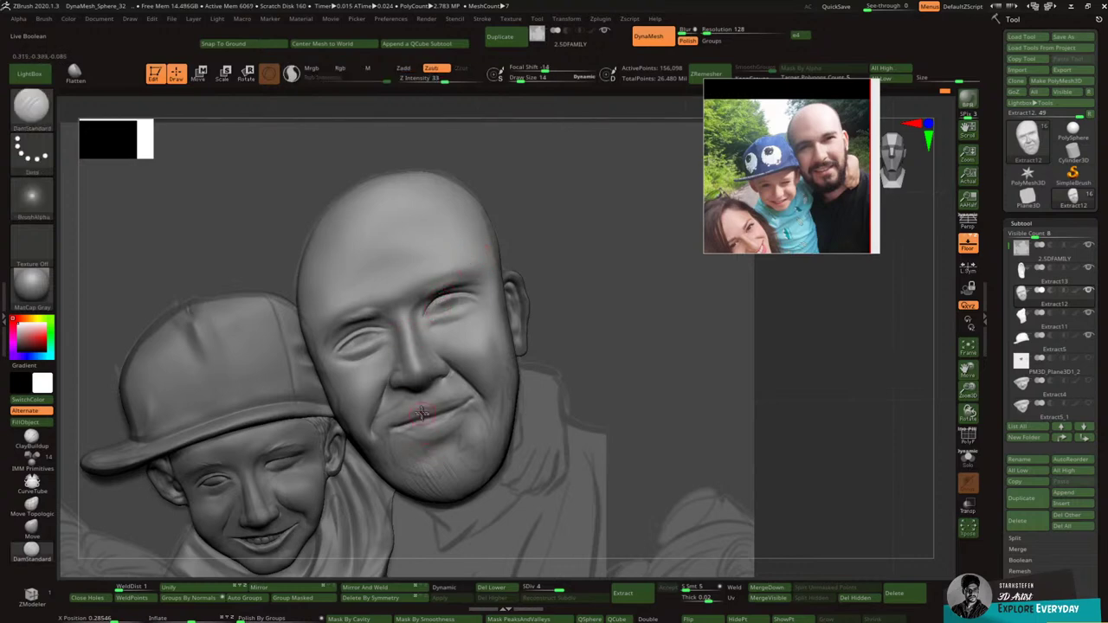
Step: Carve the lower edge of the man's bottom lip with DamStandard, undo the last stroke, and smooth his chin
left_click_drag(398, 427, 432, 426)
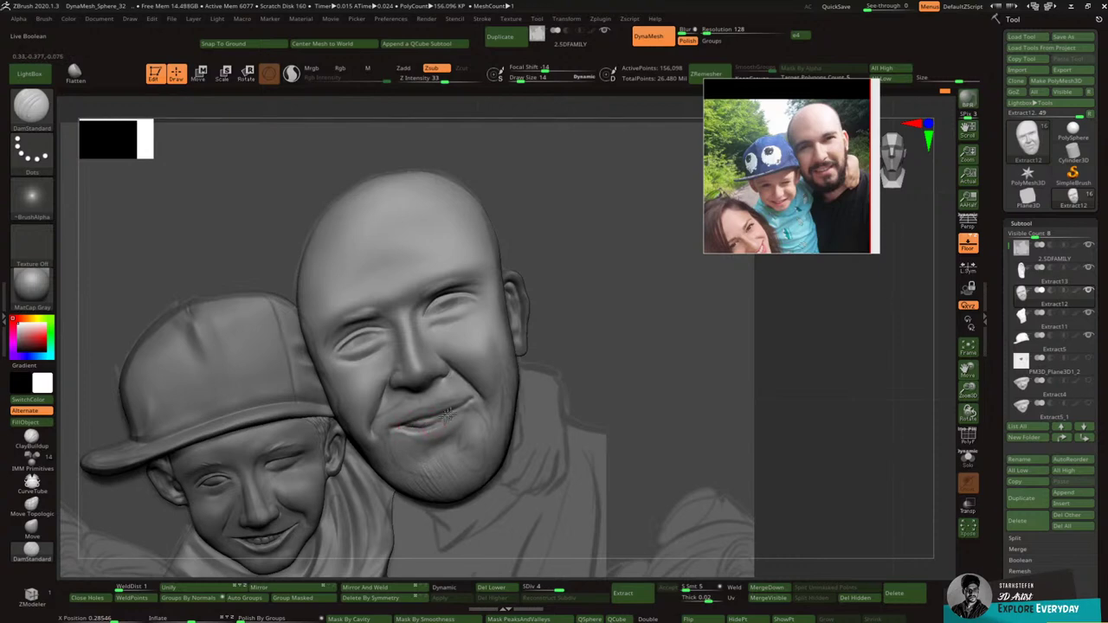
key("ctrl+z")
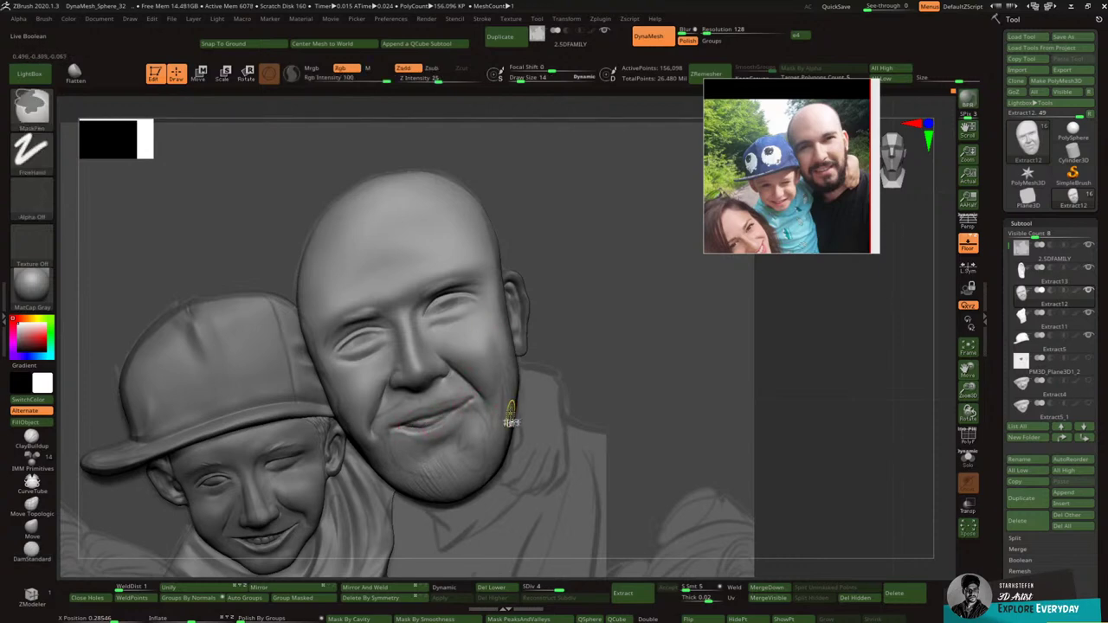
key("shift")
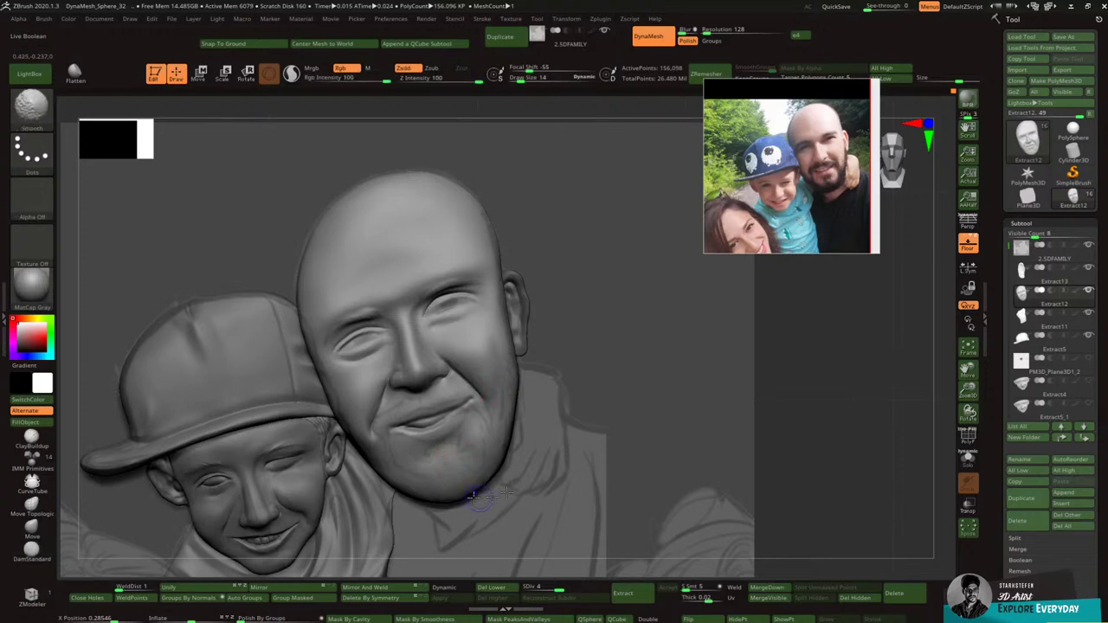
Step: Hide the floor reference image, review the whole relief from a distance, and show the reference image again
left_click_drag(968, 392, 974, 336)
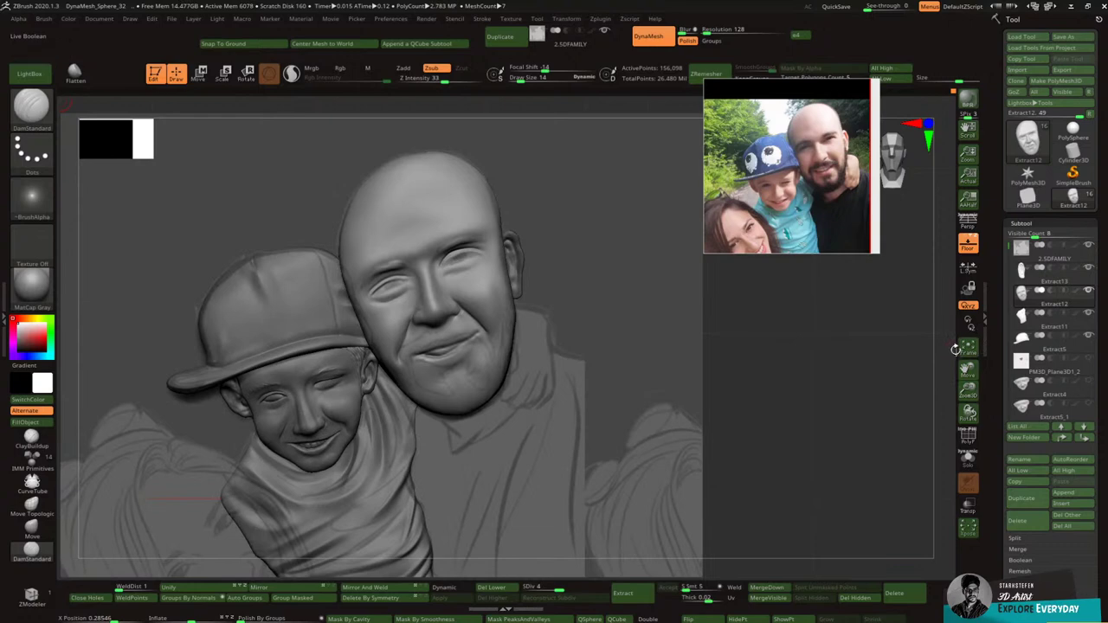
left_click_drag(968, 391, 965, 344)
left_click(969, 245)
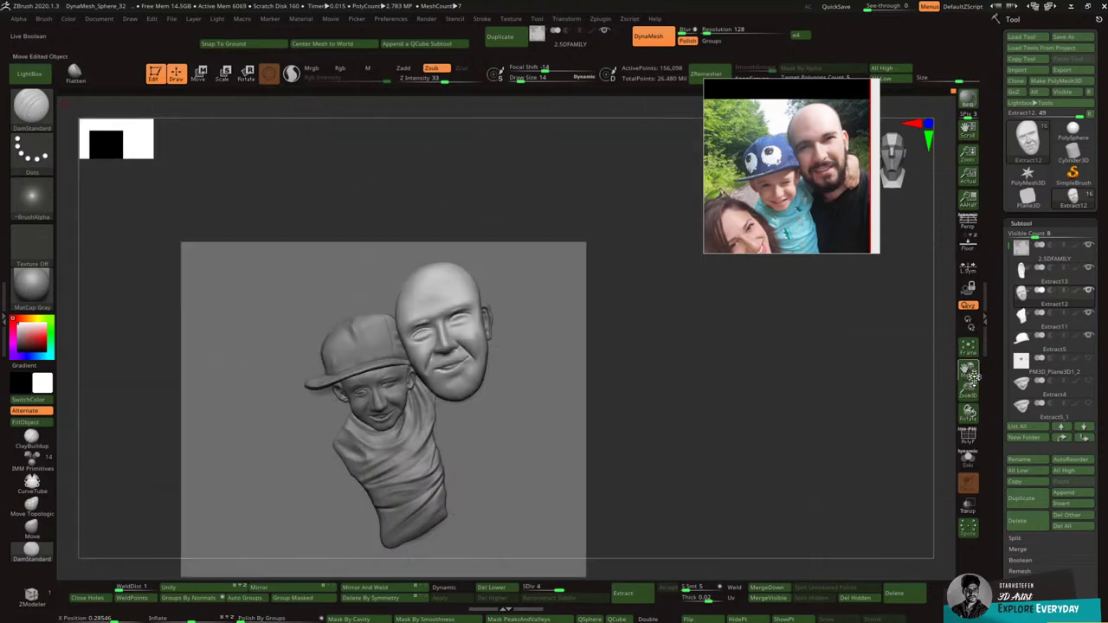
left_click_drag(969, 393, 977, 326)
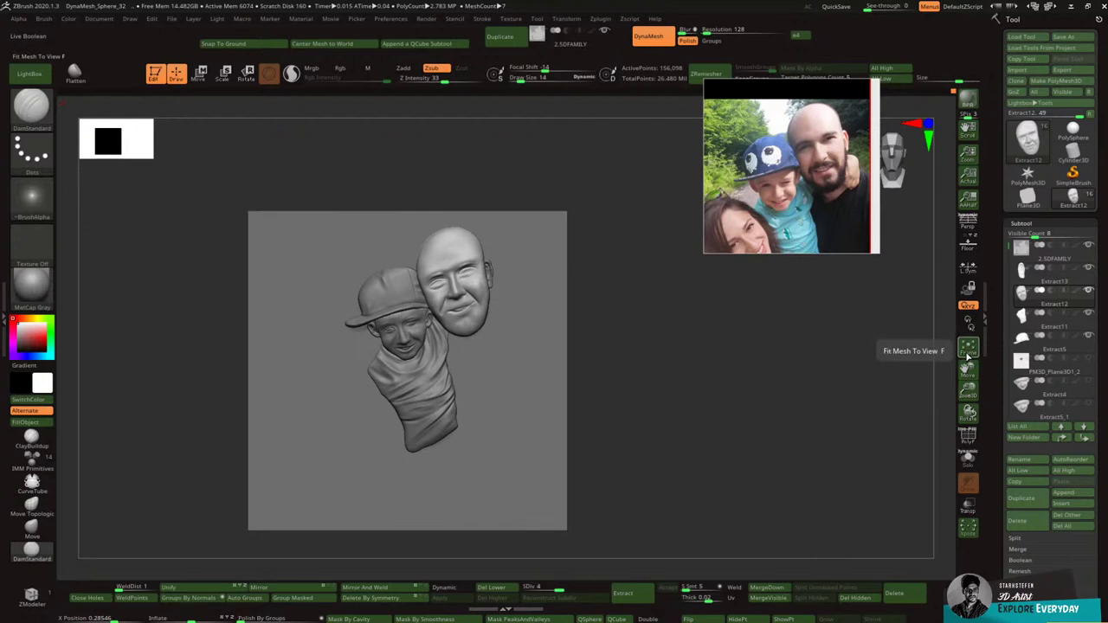
mouse_move(968, 388)
left_mouse_down()
mouse_move(968, 374)
mouse_move(968, 399)
mouse_move(970, 378)
left_mouse_up()
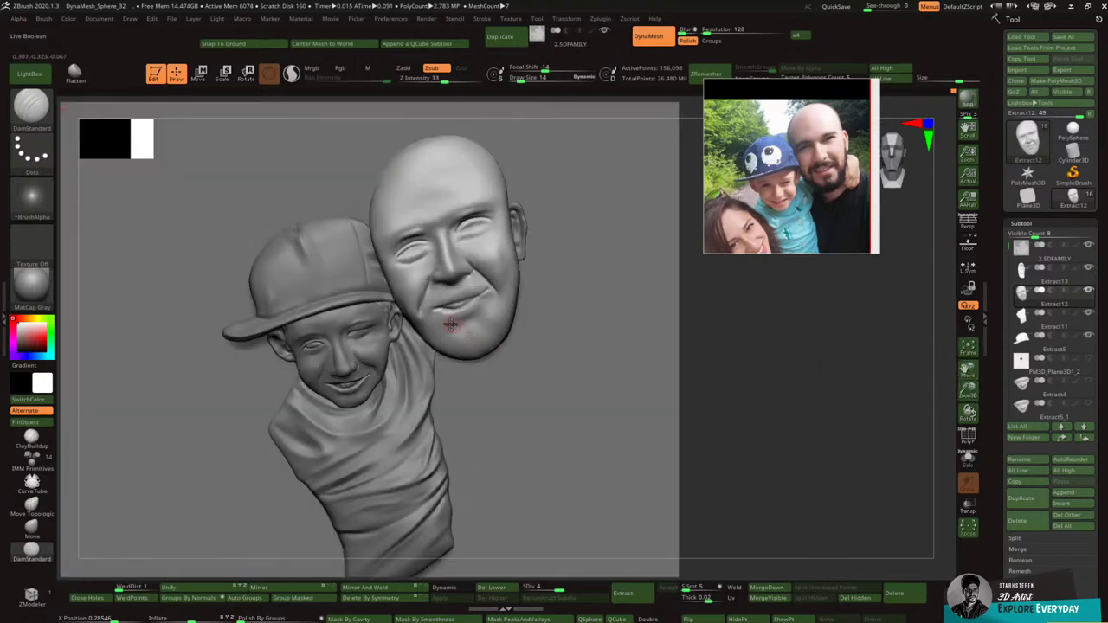
key("shift")
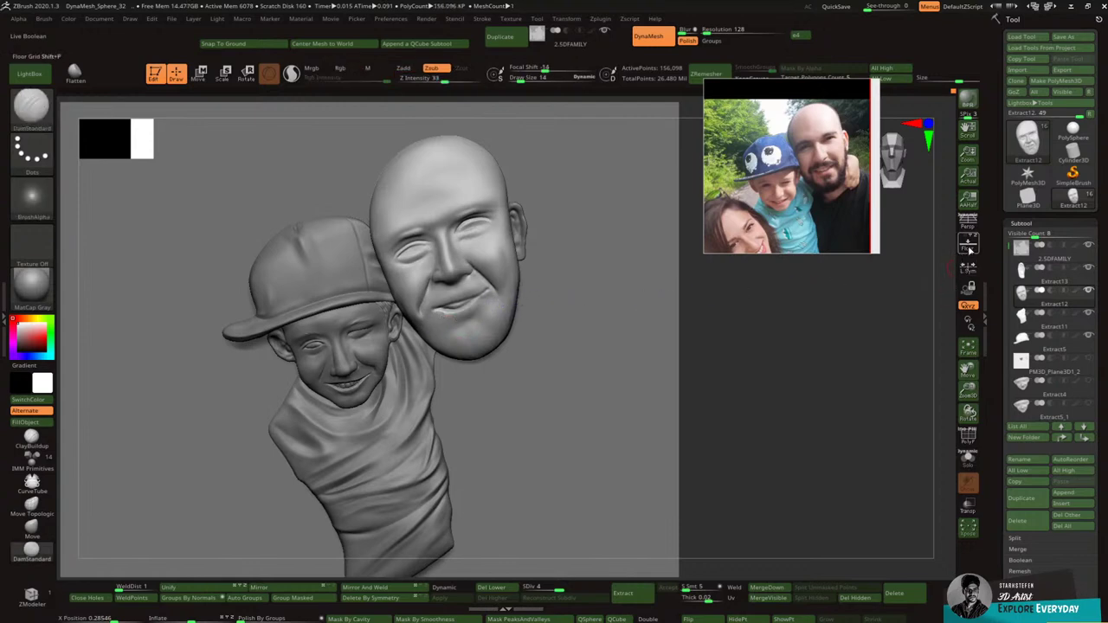
left_click(968, 245)
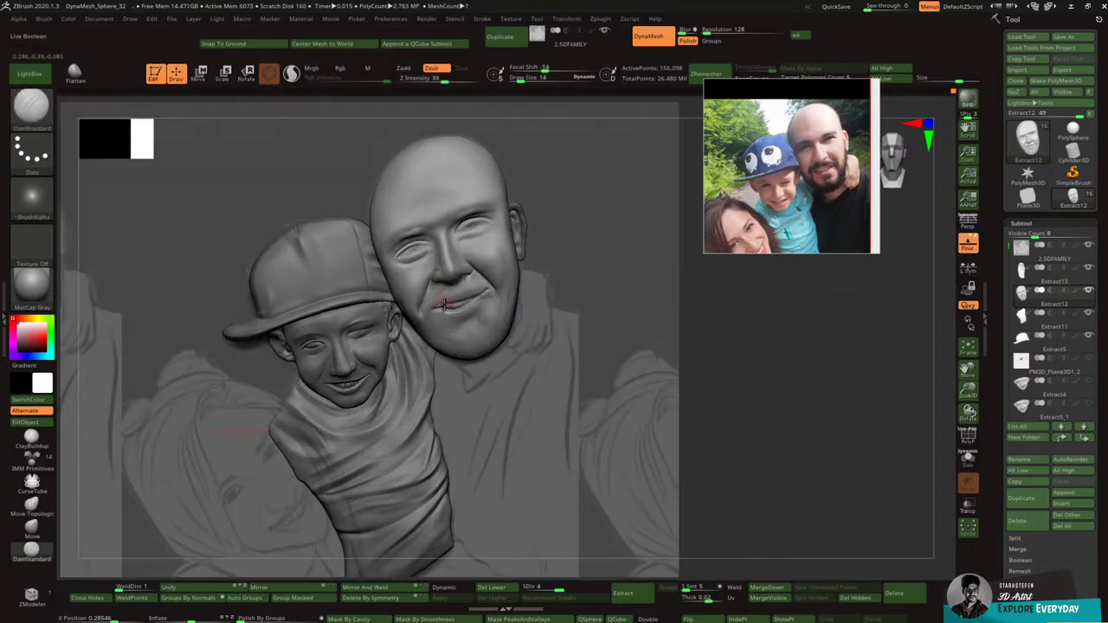
Step: Build up the moustache area and mouth corners of the man with ClayBuildup at draw size 18, smoothing the added clay
left_click(31, 105)
left_click(137, 120)
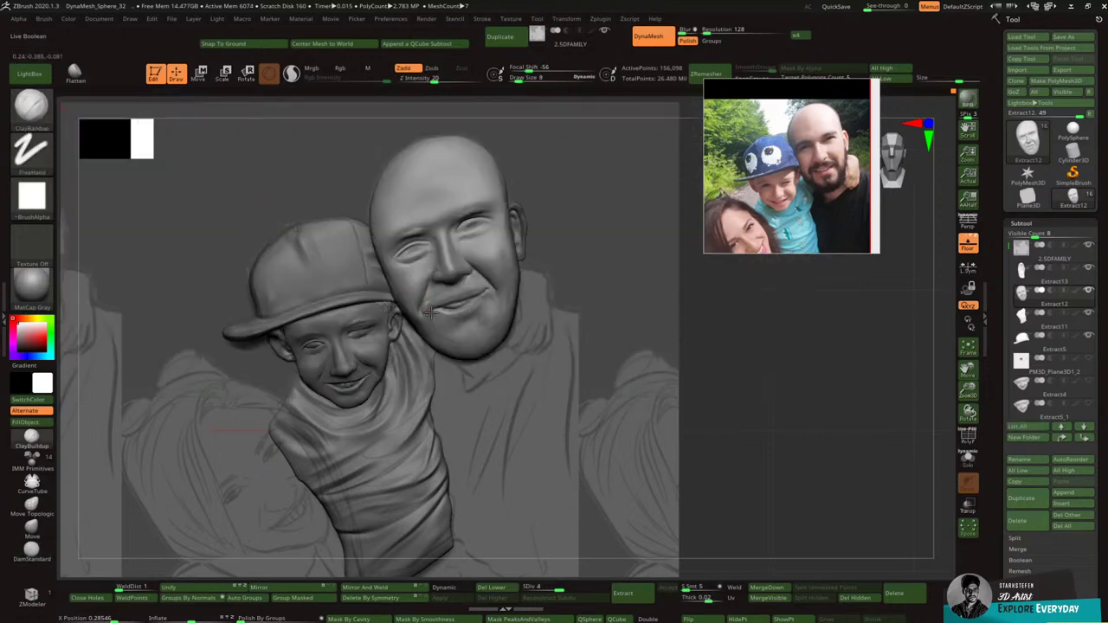
key("shift")
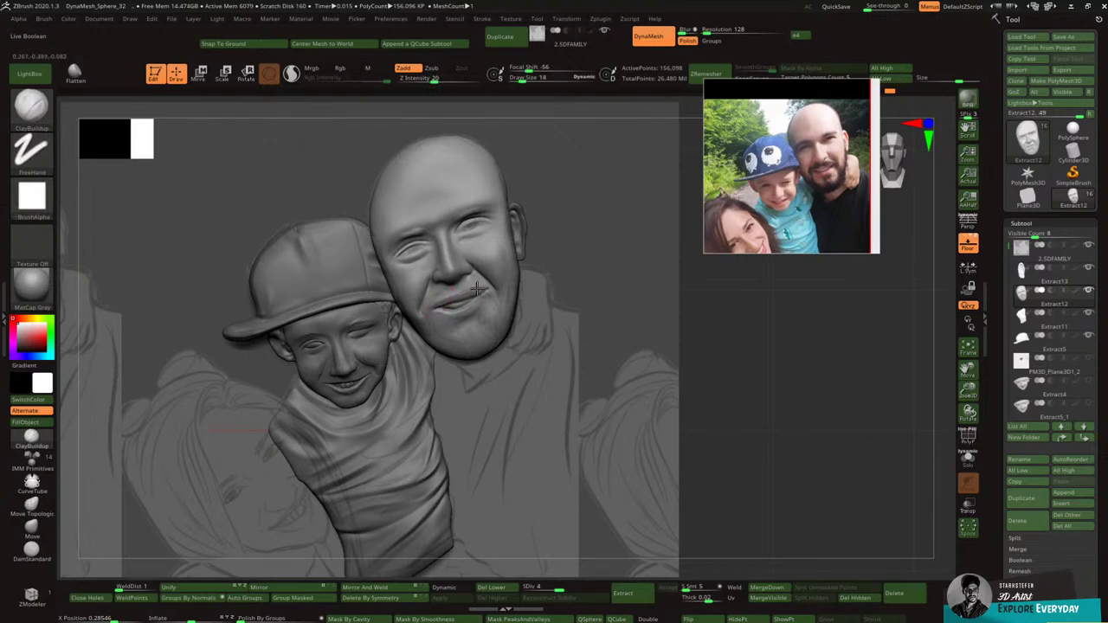
left_click_drag(447, 296, 449, 295)
key("shift")
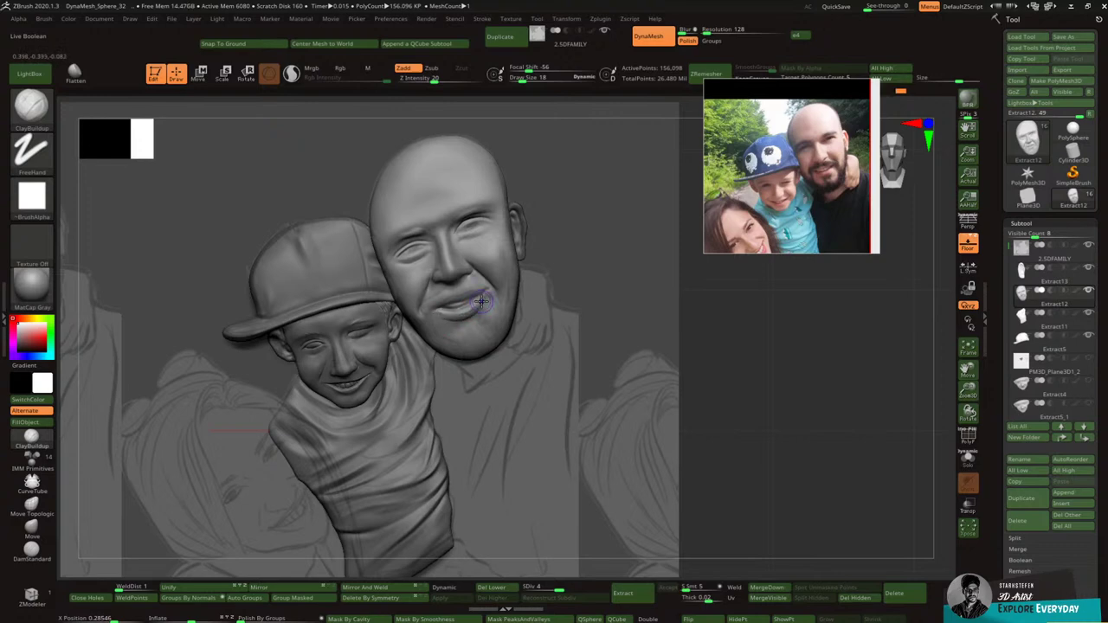
key("shift")
left_click_drag(462, 317, 477, 308, "shift")
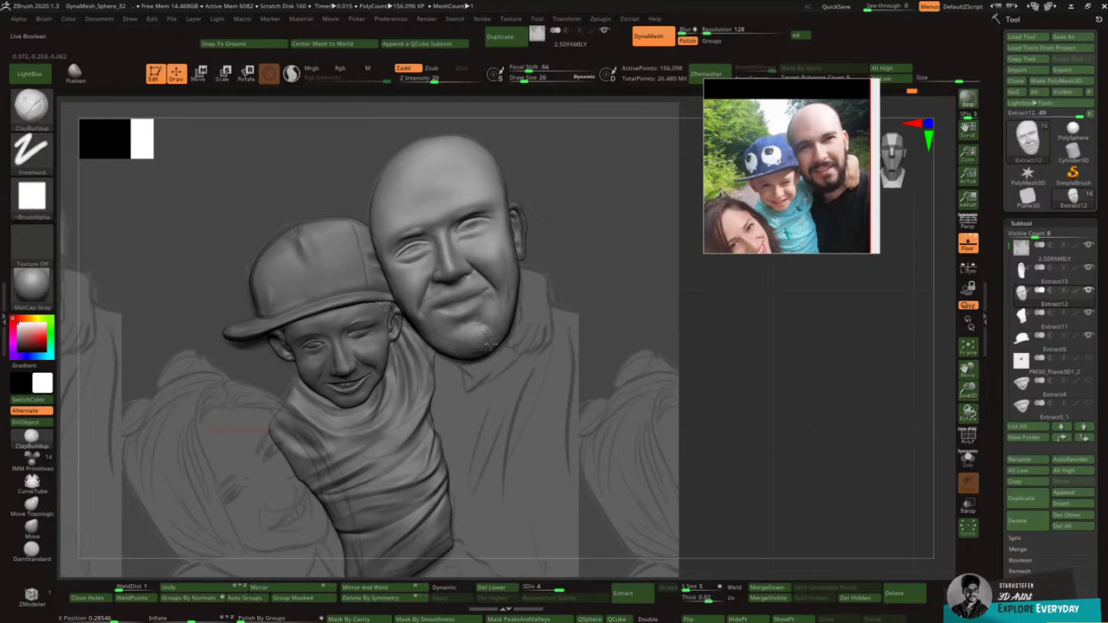
Step: Build up the beard volume along the man's chin and jaw with ClayBuildup at draw size 26, smoothing between strokes
key("shift")
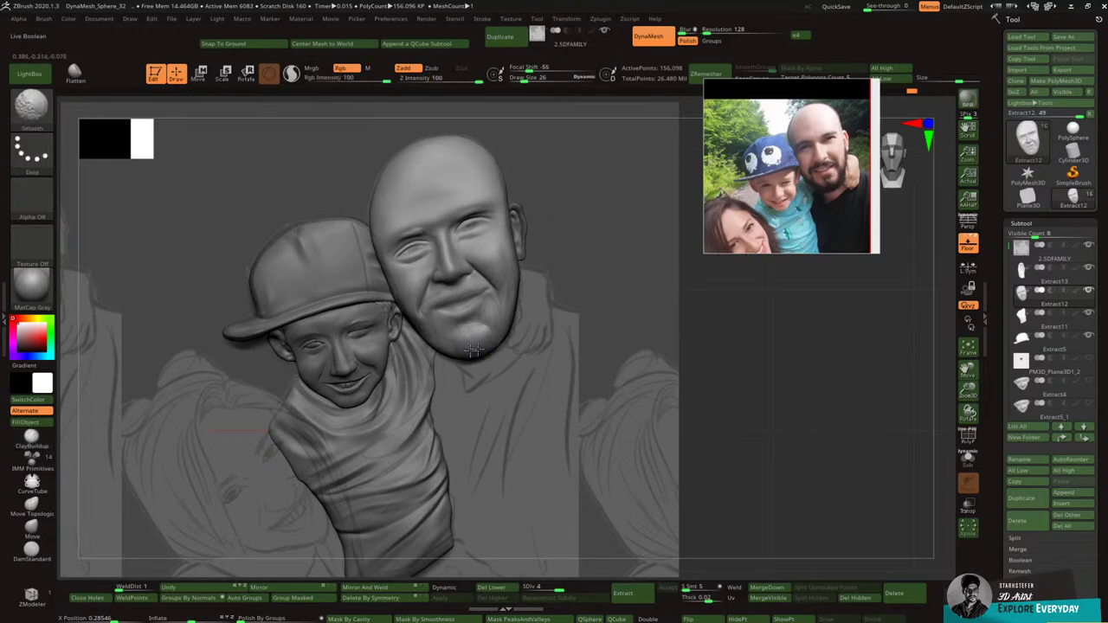
key("shift")
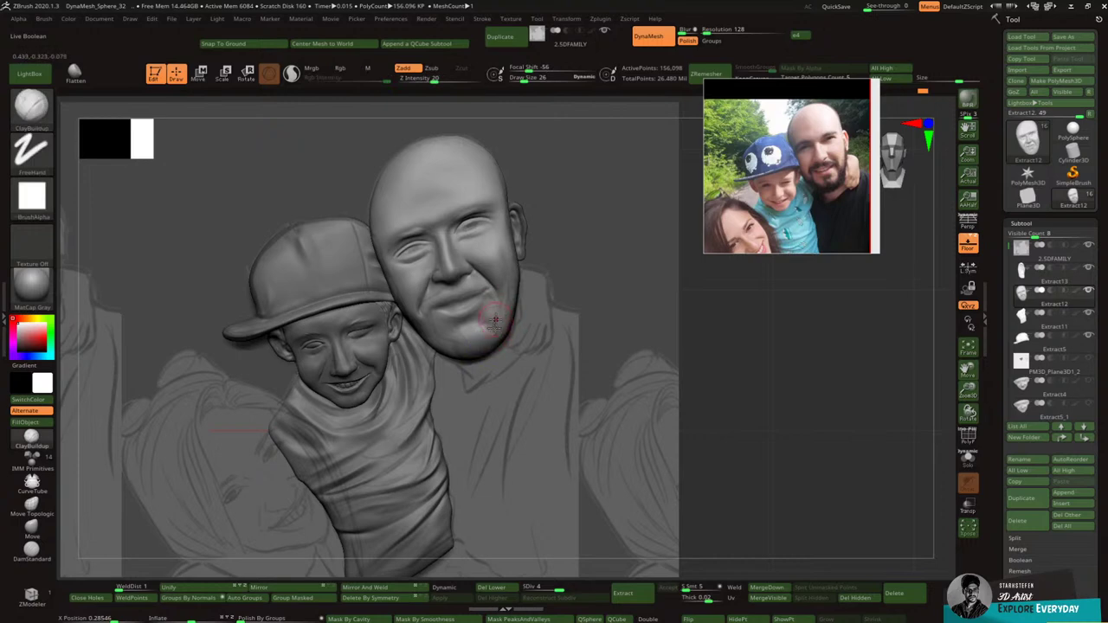
key("shift")
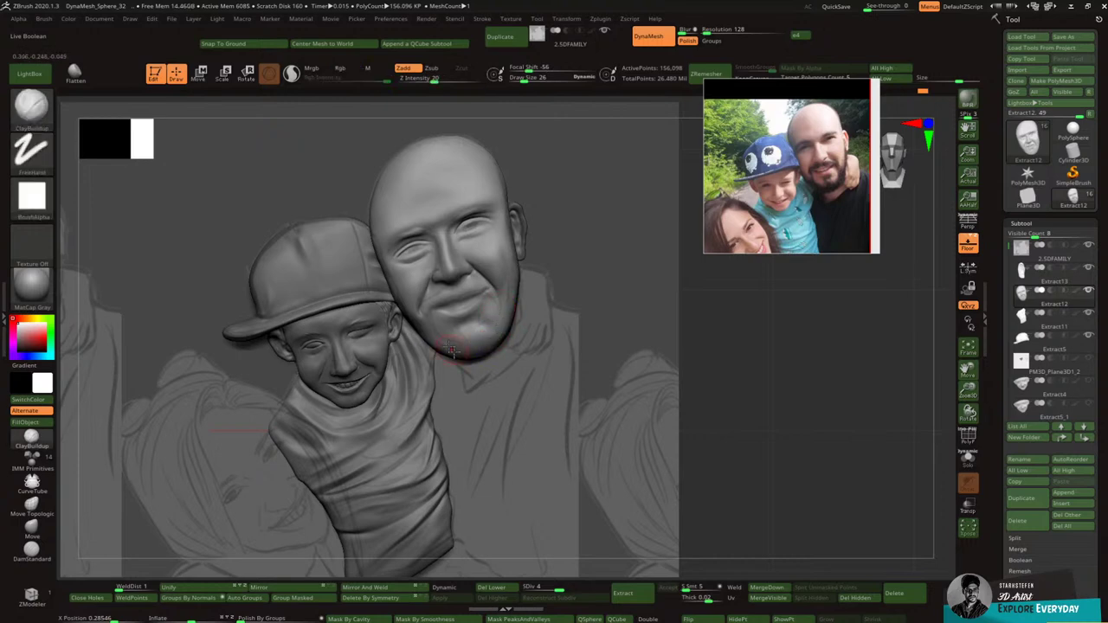
key("shift")
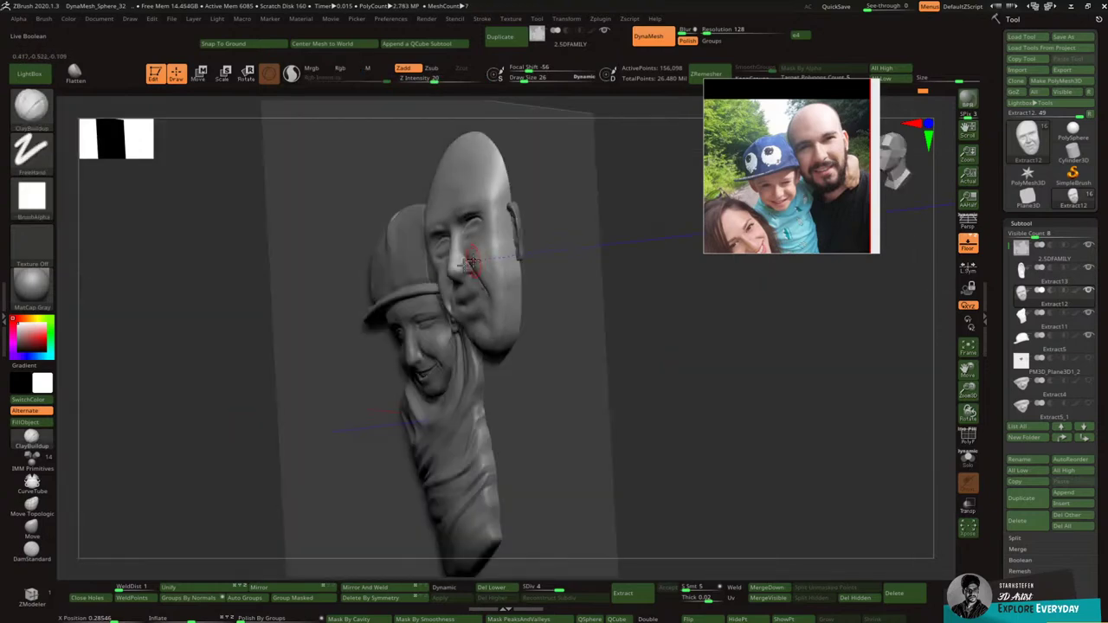
Step: Flatten the side of the man's cheek near the ear with the Flatten brush, then smooth it at draw size 30
left_click_drag(467, 264, 465, 254)
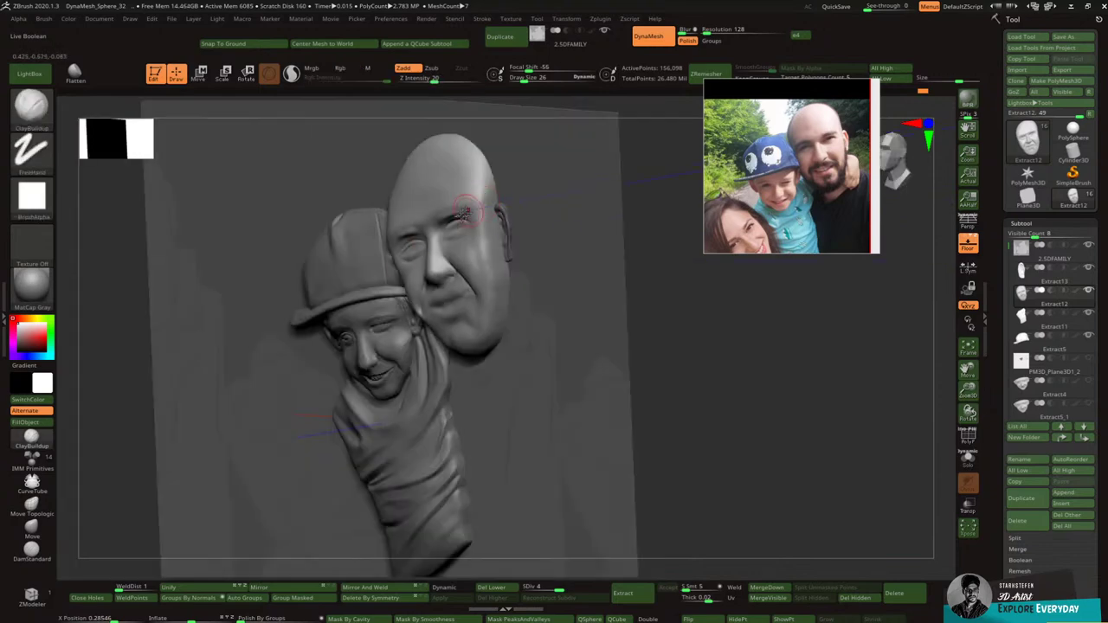
left_click(77, 75)
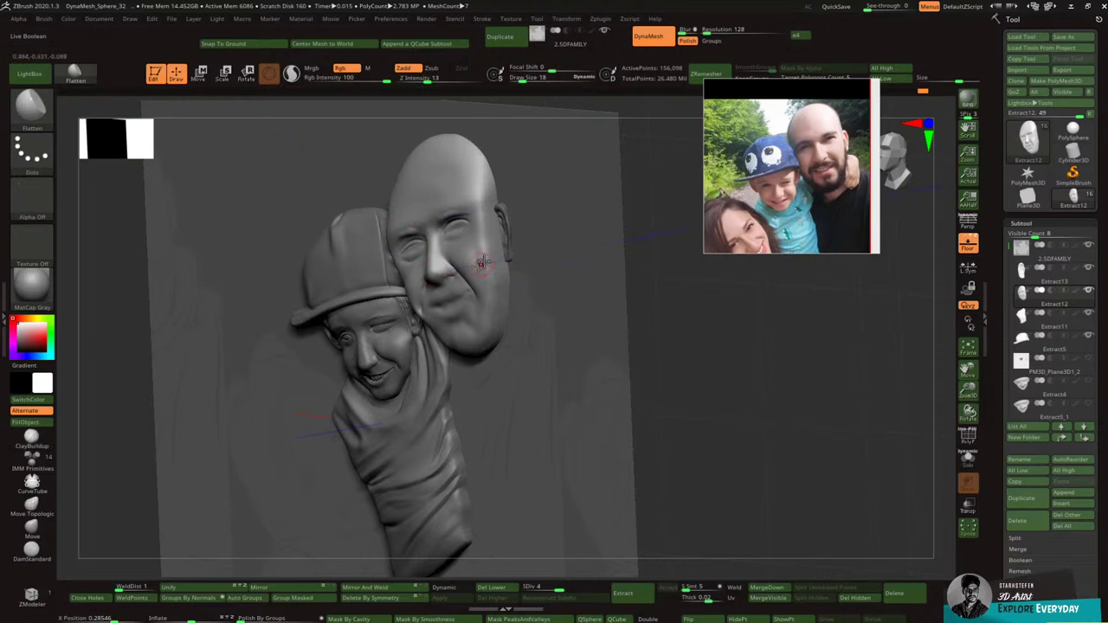
key("[")
left_click_drag(488, 251, 489, 293)
key("shift")
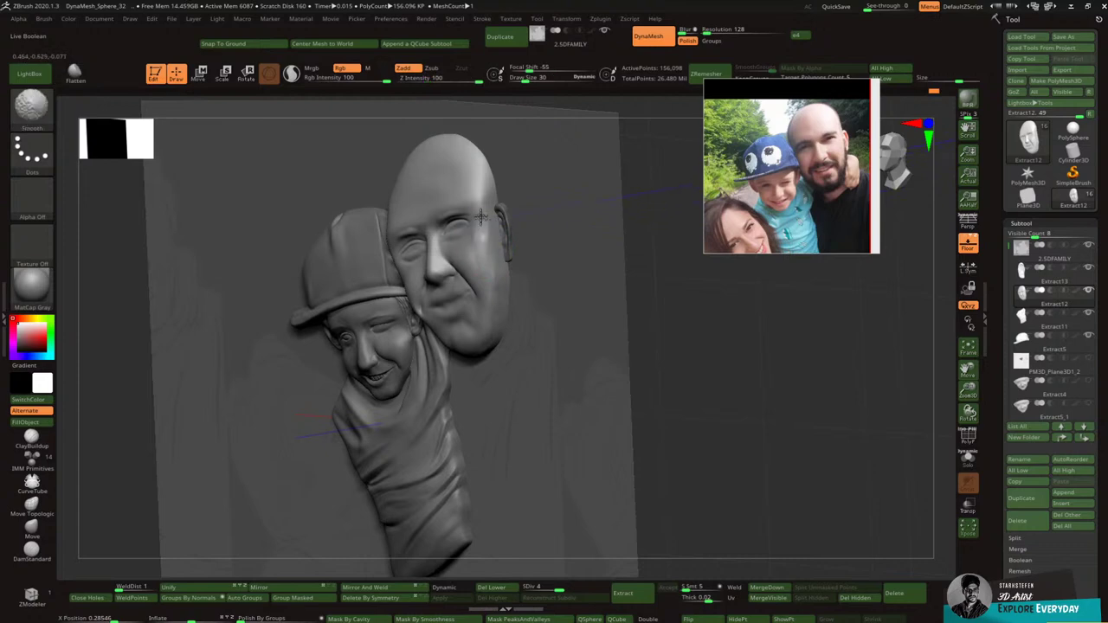
left_click_drag(485, 232, 493, 258, "shift")
left_click_drag(532, 216, 527, 142)
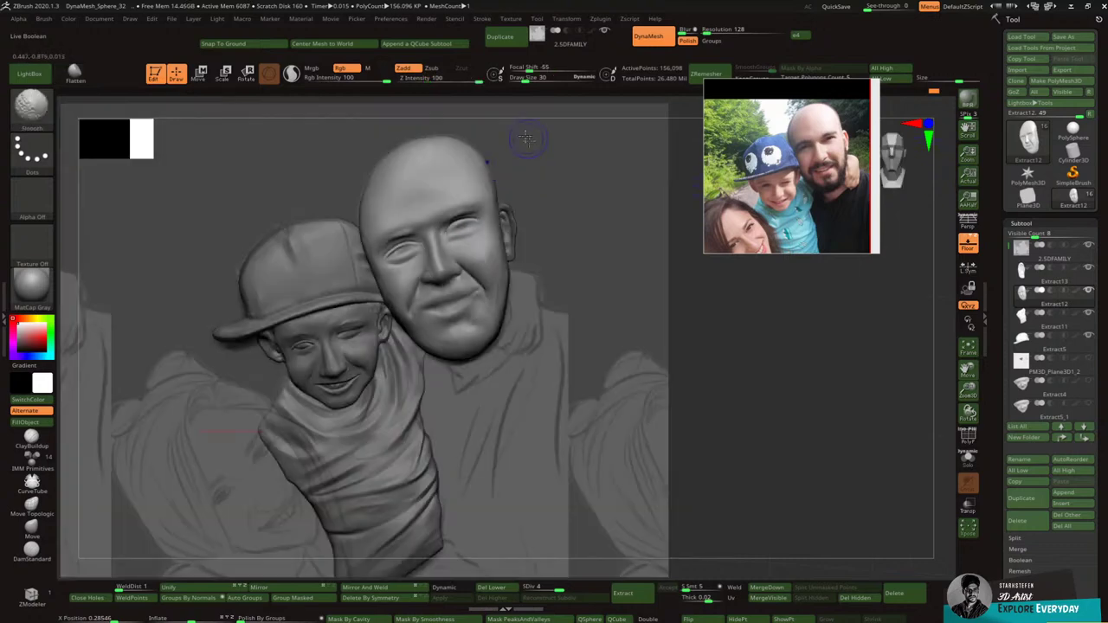
left_click_drag(490, 228, 503, 235, "shift")
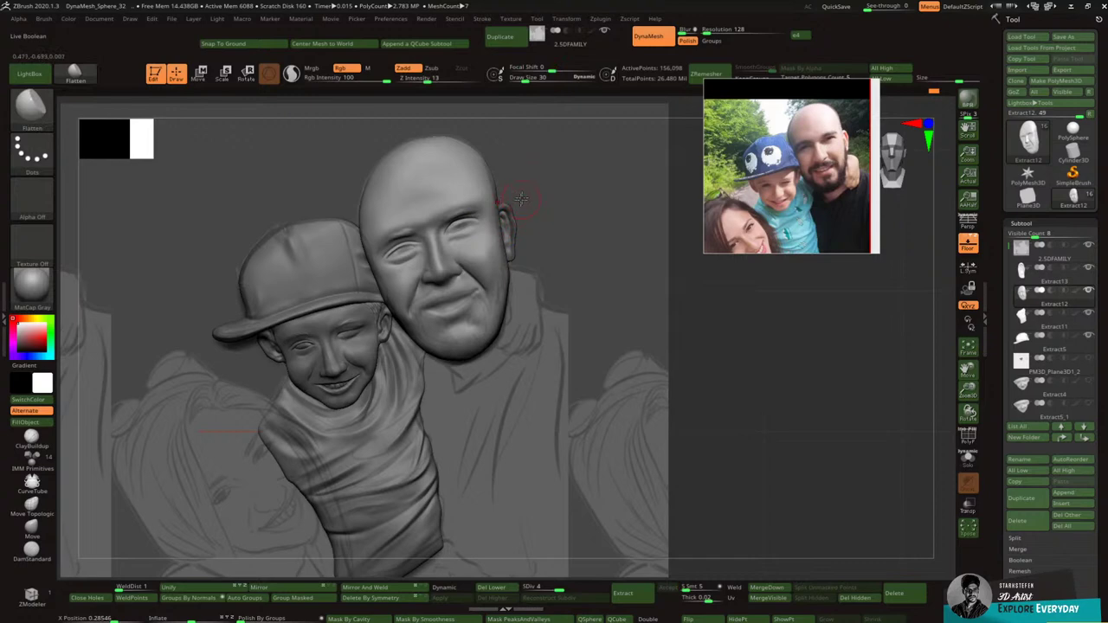
Step: Flatten the side of the man's forehead and temple above the ear, and smooth the transition
mouse_move(371, 146)
left_mouse_down()
mouse_move(334, 165)
mouse_move(314, 161)
left_mouse_up()
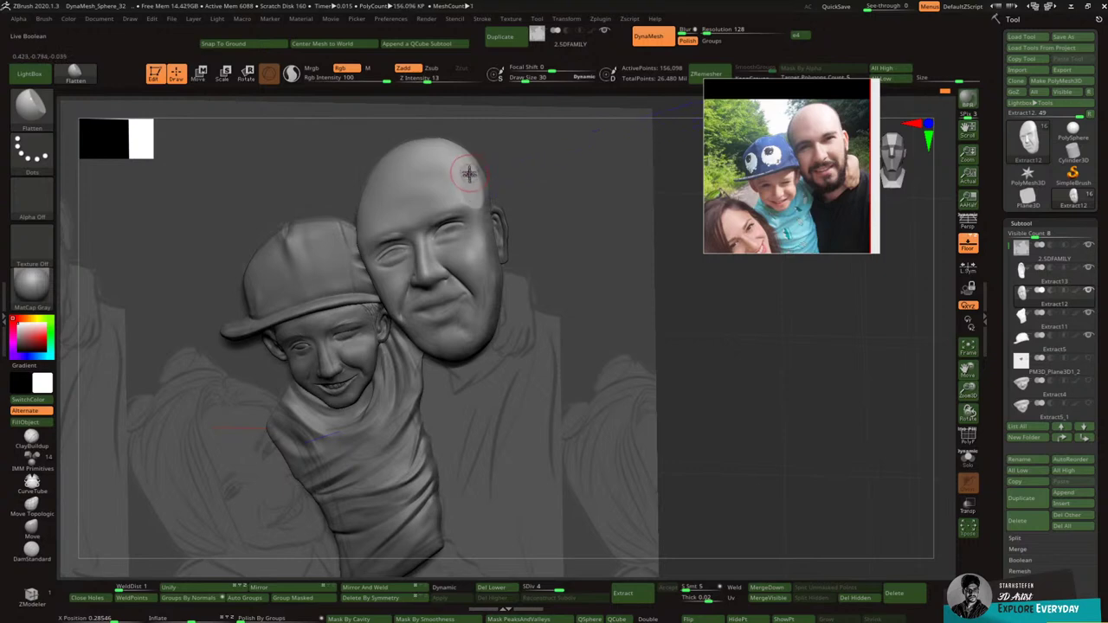
key("shift")
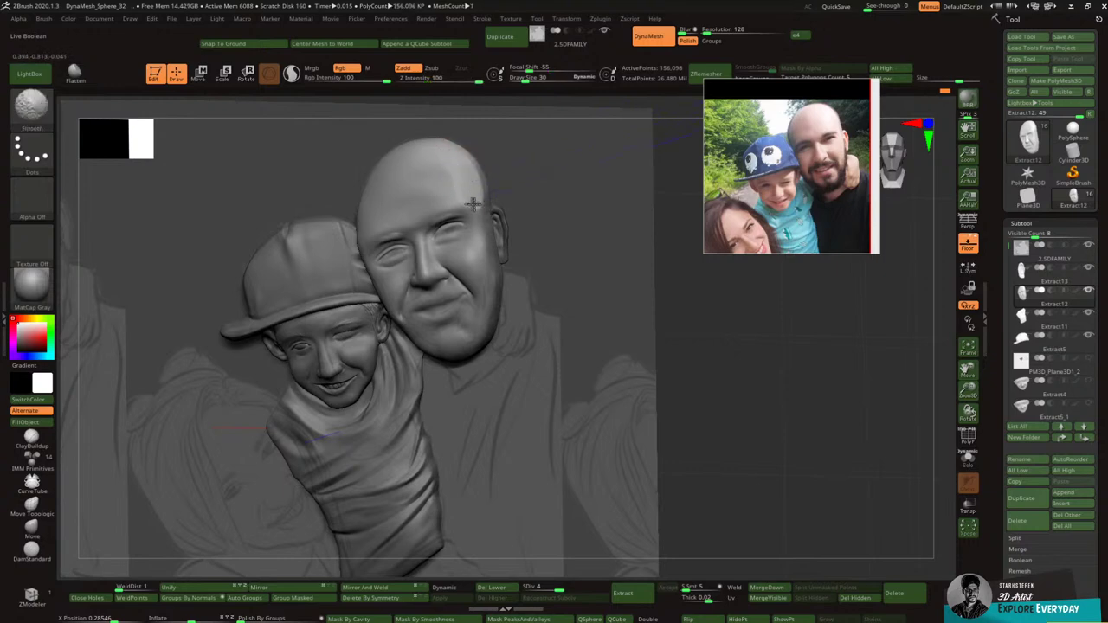
left_click_drag(479, 197, 470, 179, "shift")
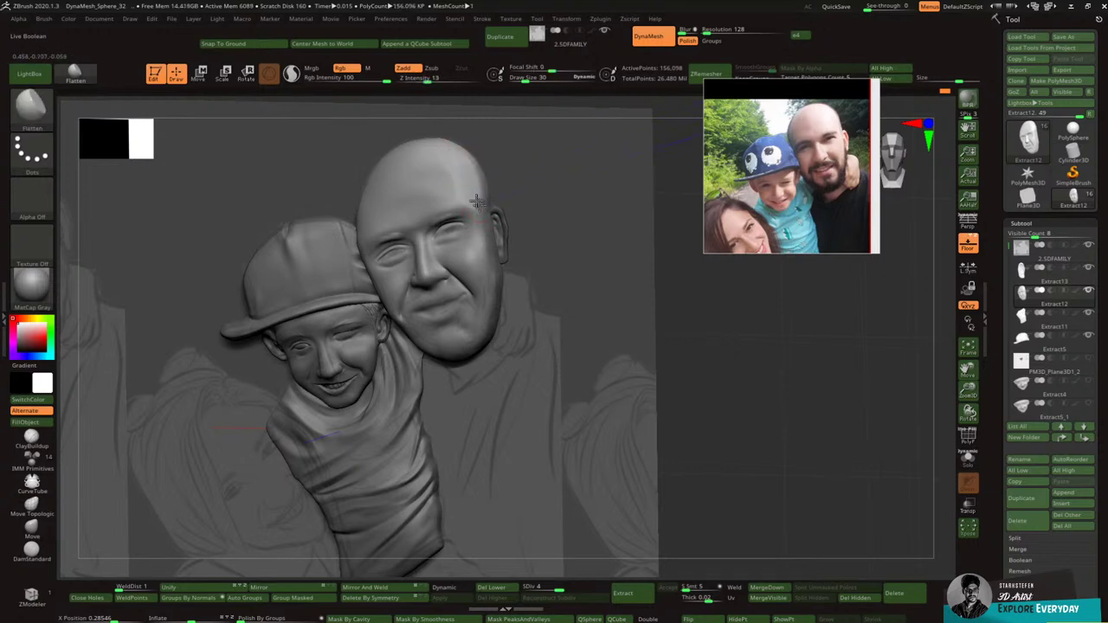
key("shift")
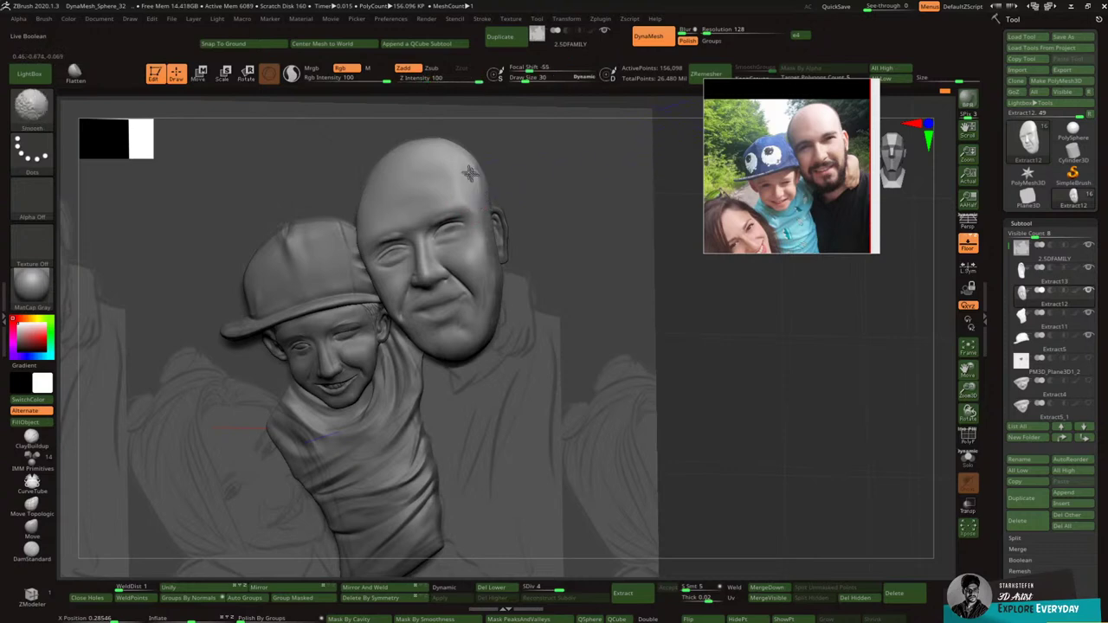
mouse_move(470, 173)
left_mouse_down("shift")
mouse_move(461, 157)
mouse_move(491, 148)
mouse_move(472, 159)
left_mouse_up("shift")
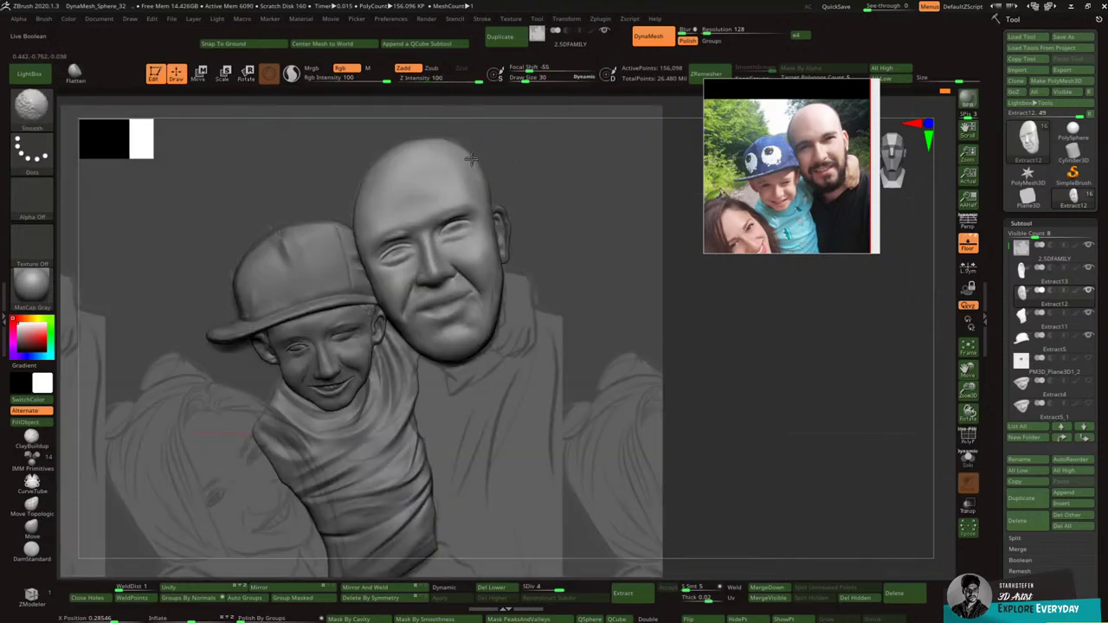
Step: Add volume between the man's outer eye corner and temple with ClayBuildup at draw size 22, smoothing the strokes
key("b")
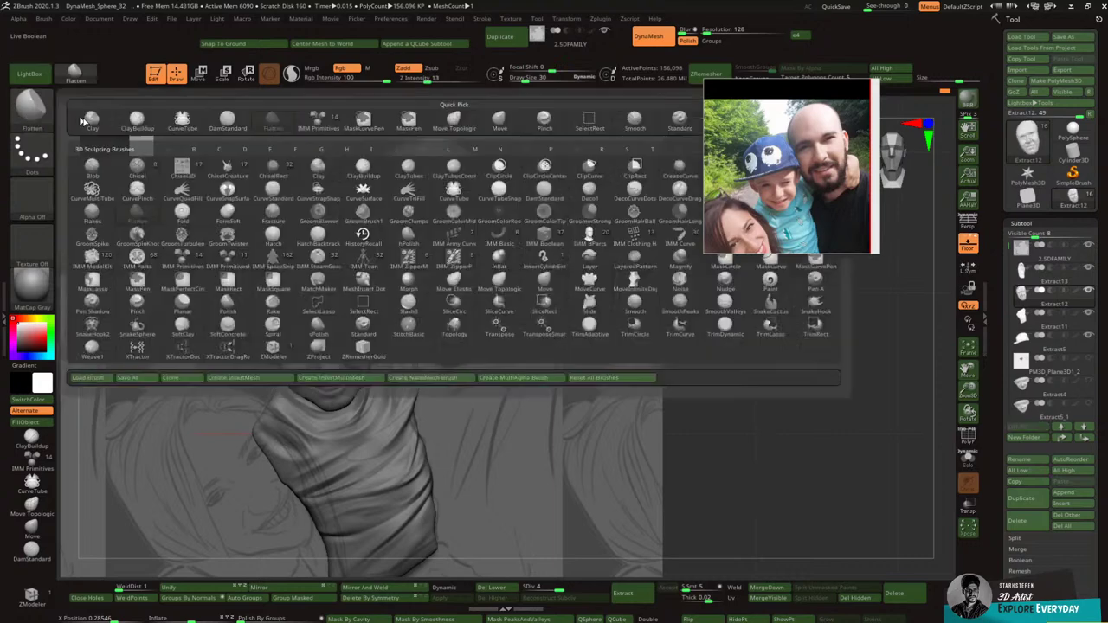
left_click(136, 121)
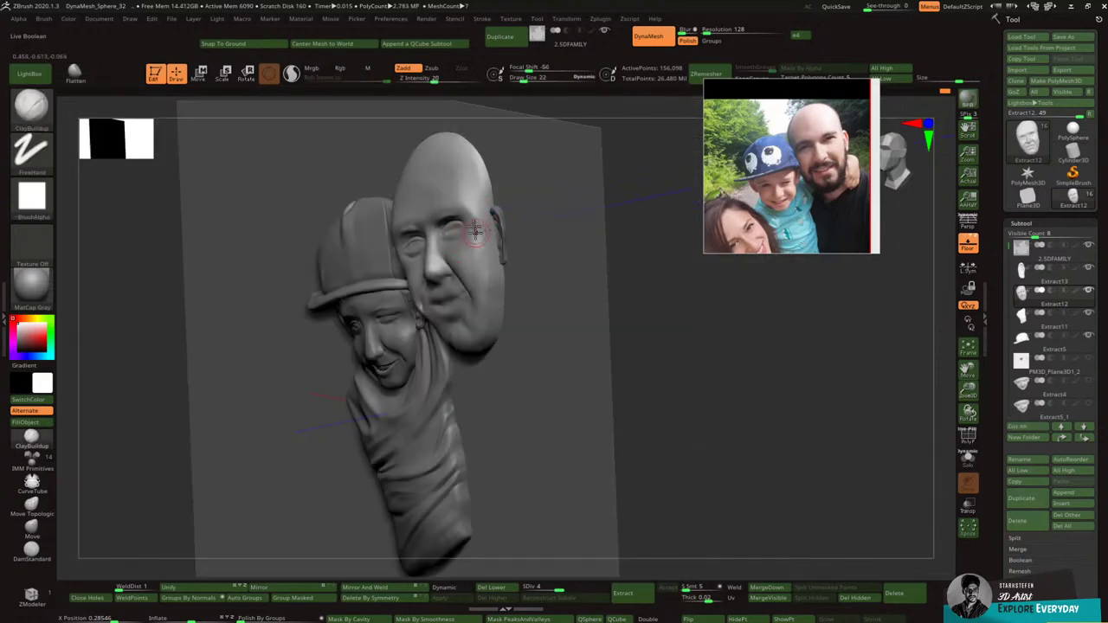
key("shift")
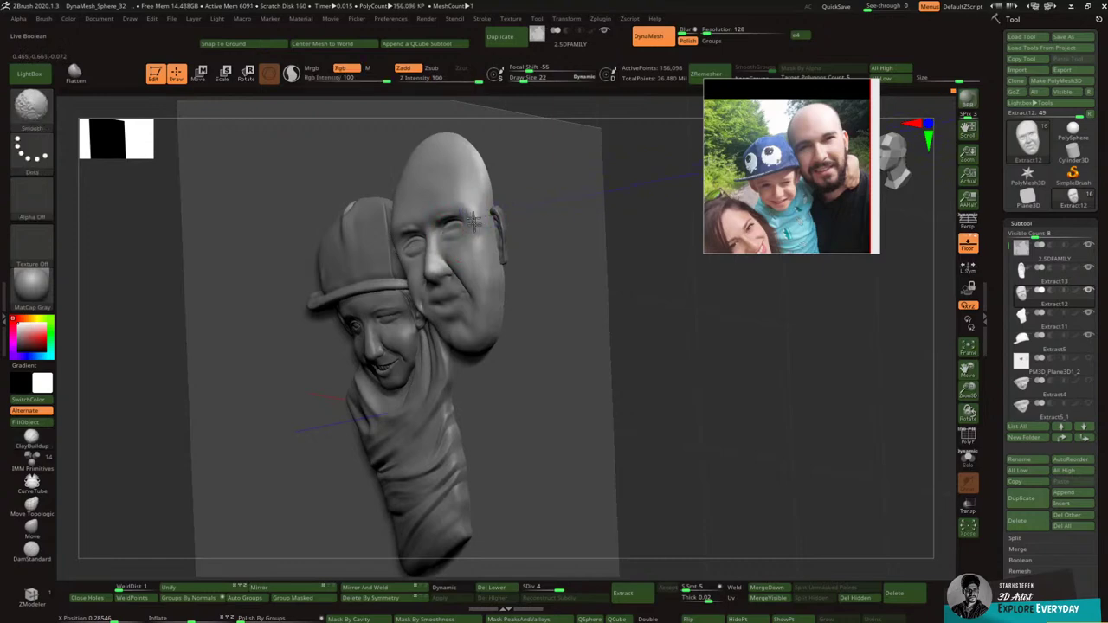
mouse_move(502, 217)
left_mouse_down("shift")
mouse_move(526, 188)
mouse_move(516, 201)
left_mouse_up("shift")
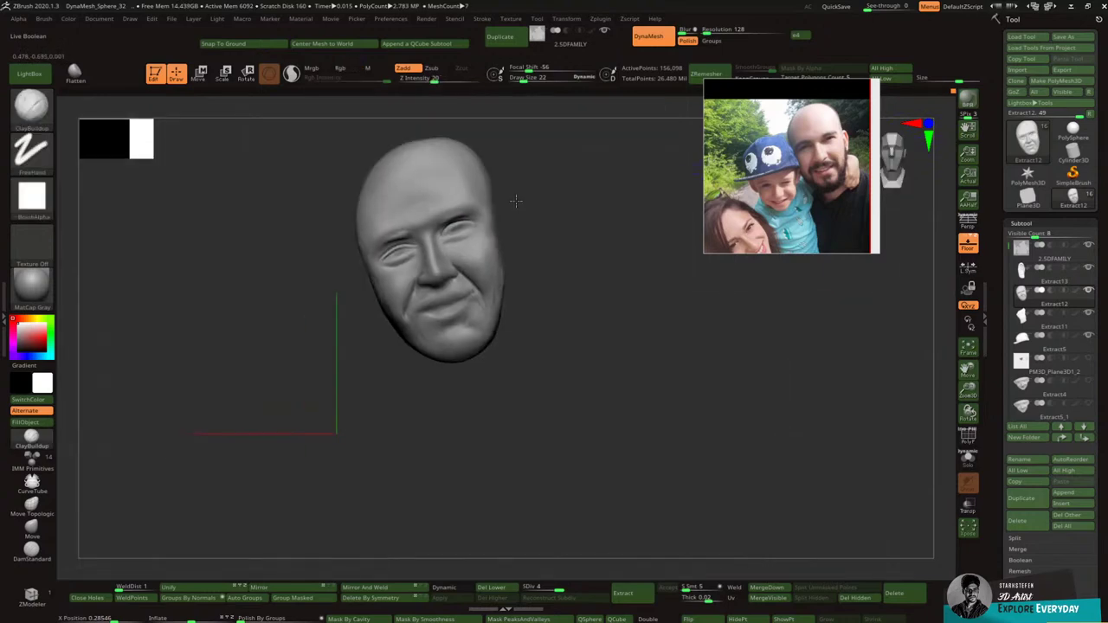
left_click(507, 189, "ctrl+shift")
left_click(478, 181, "ctrl+shift")
left_click(477, 186, "ctrl+shift")
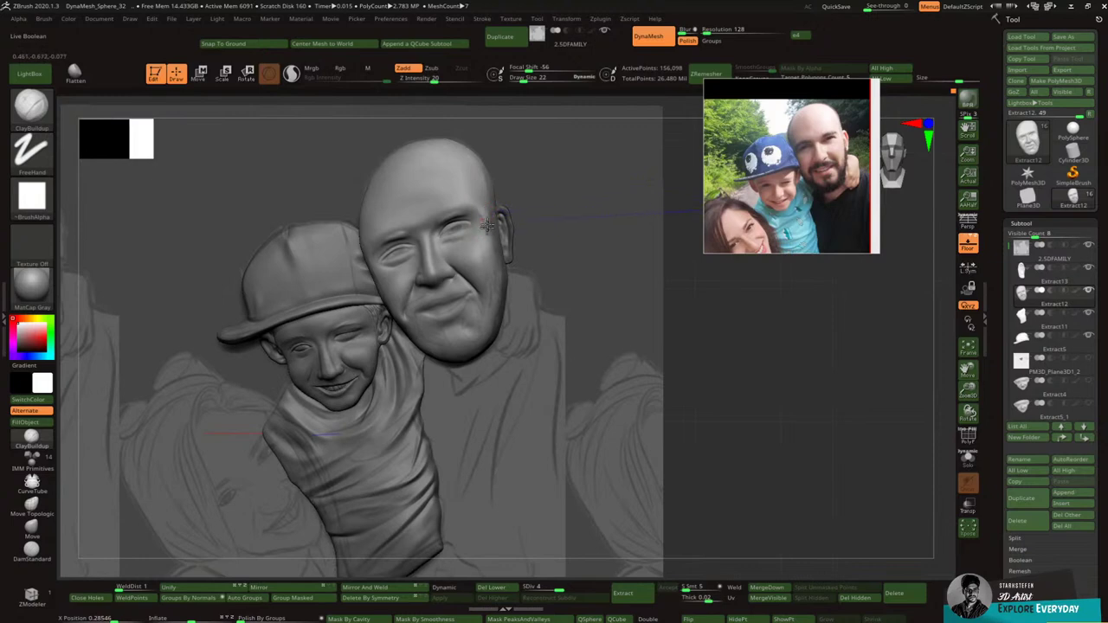
mouse_move(484, 225)
left_mouse_down()
mouse_move(482, 234)
mouse_move(484, 218)
left_mouse_up()
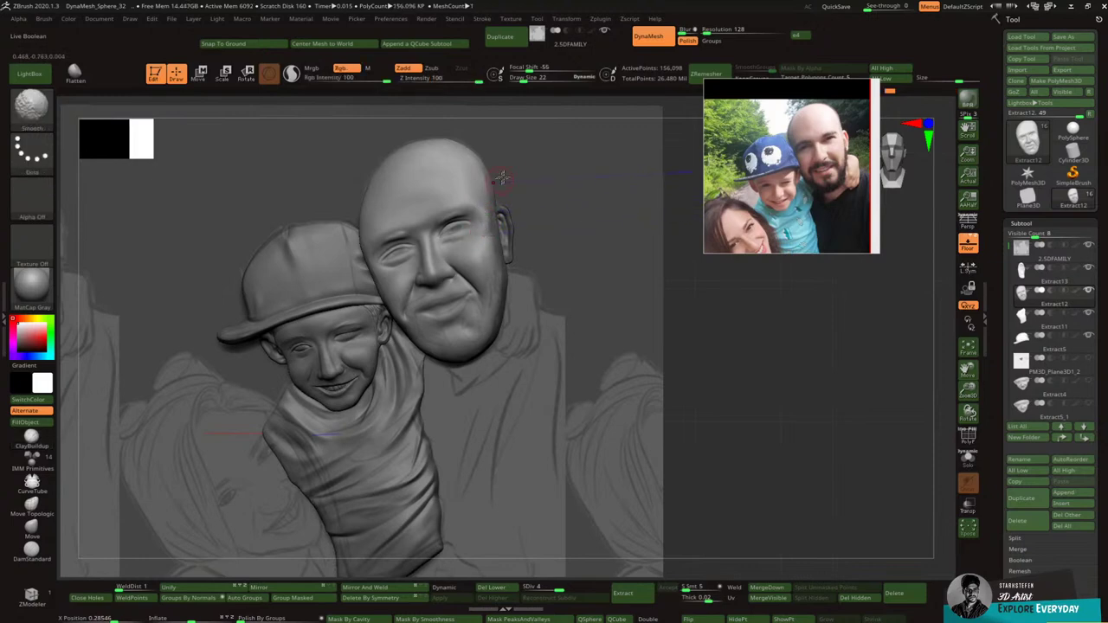
Step: Refine the man's jawline and chin beside the boy's shoulder with ClayBuildup at draw size 22, smoothing the strokes
mouse_move(503, 175)
left_mouse_down()
mouse_move(523, 163)
mouse_move(497, 152)
left_mouse_up()
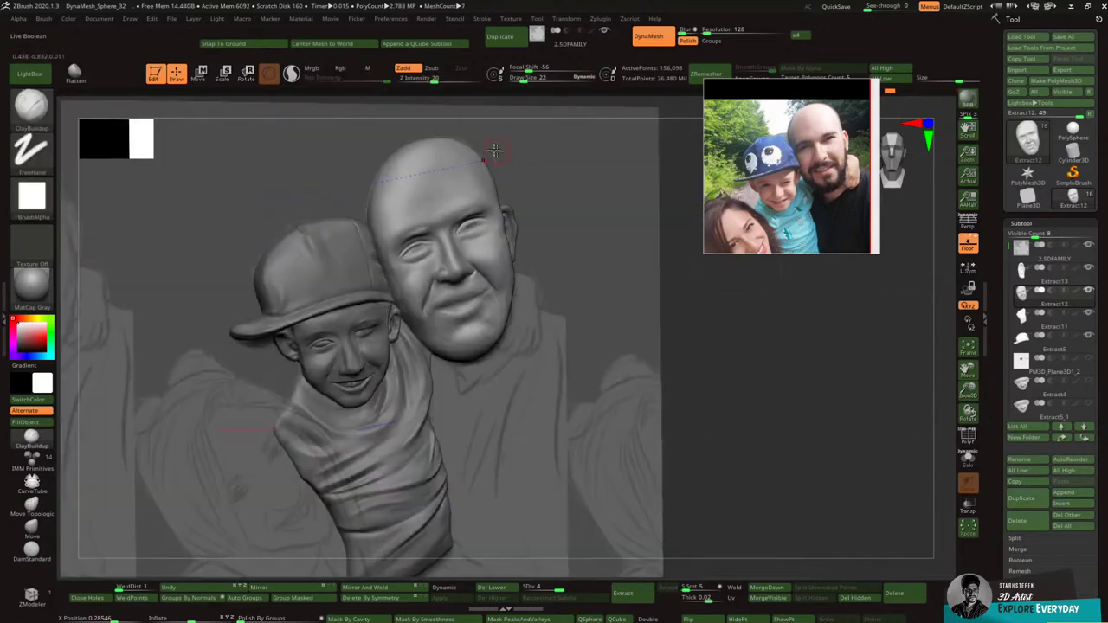
left_click_drag(380, 242, 379, 251)
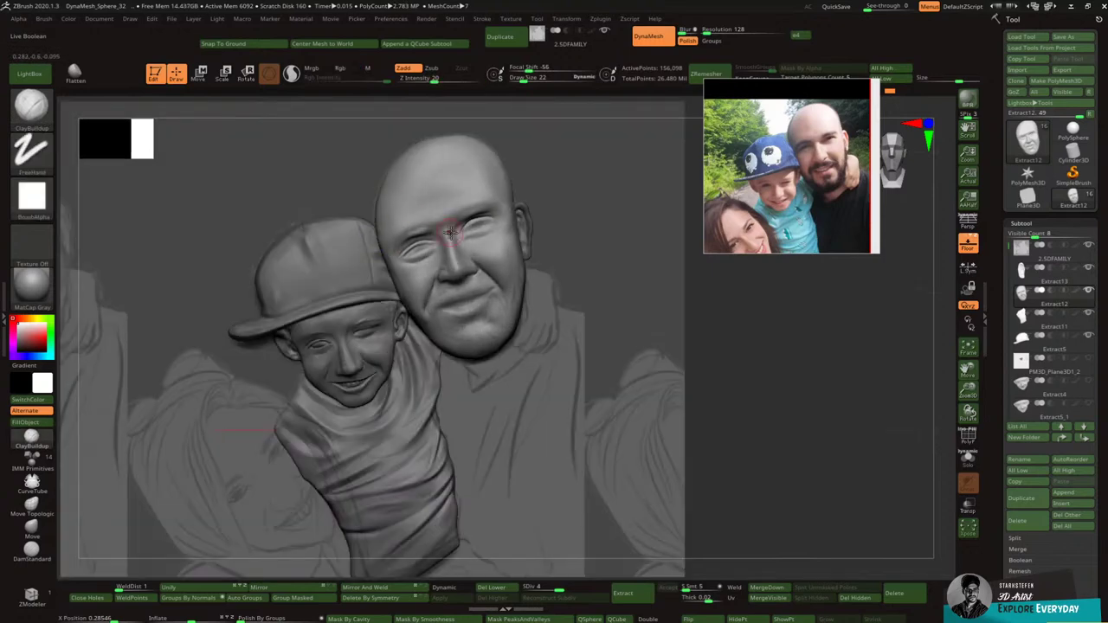
mouse_move(447, 232)
left_mouse_down()
mouse_move(481, 224)
mouse_move(467, 216)
mouse_move(395, 252)
mouse_move(425, 262)
mouse_move(408, 277)
mouse_move(433, 342)
mouse_move(487, 370)
left_mouse_up()
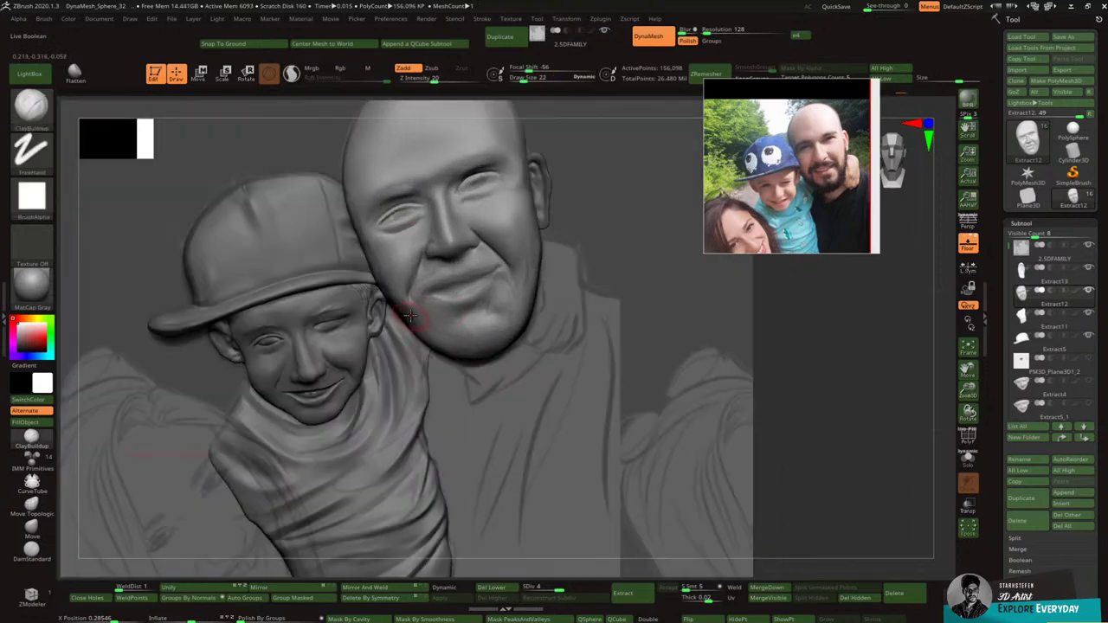
key("shift")
key("shift")
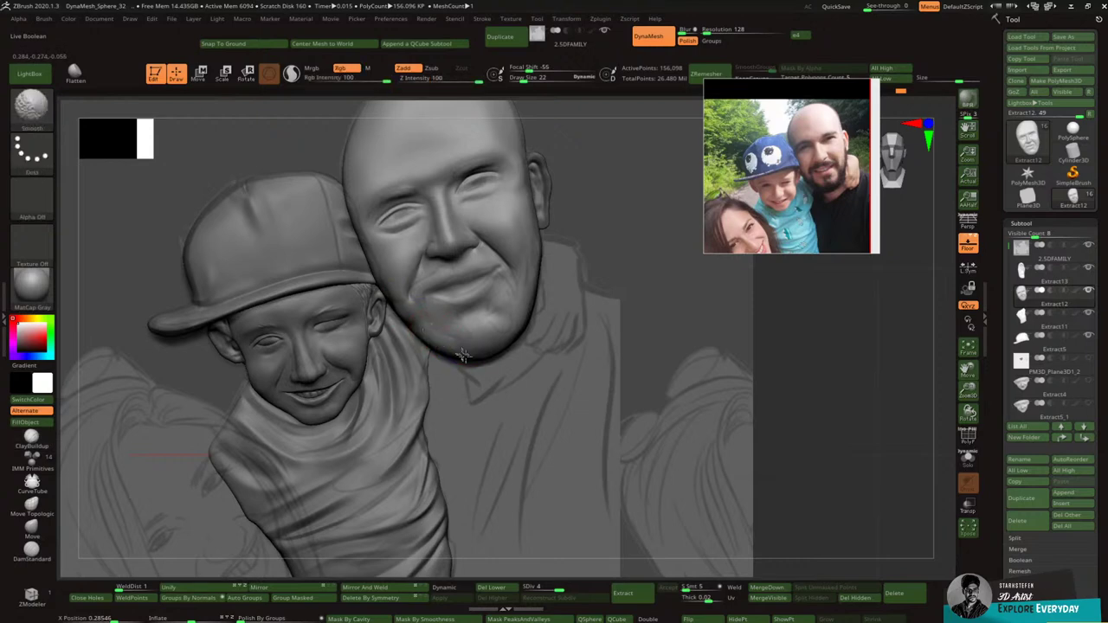
Step: Mask the man's moustache, chin patch and jaw beard at draw size 9, following the reference photo
right_click_drag(590, 365, 545, 378, "ctrl")
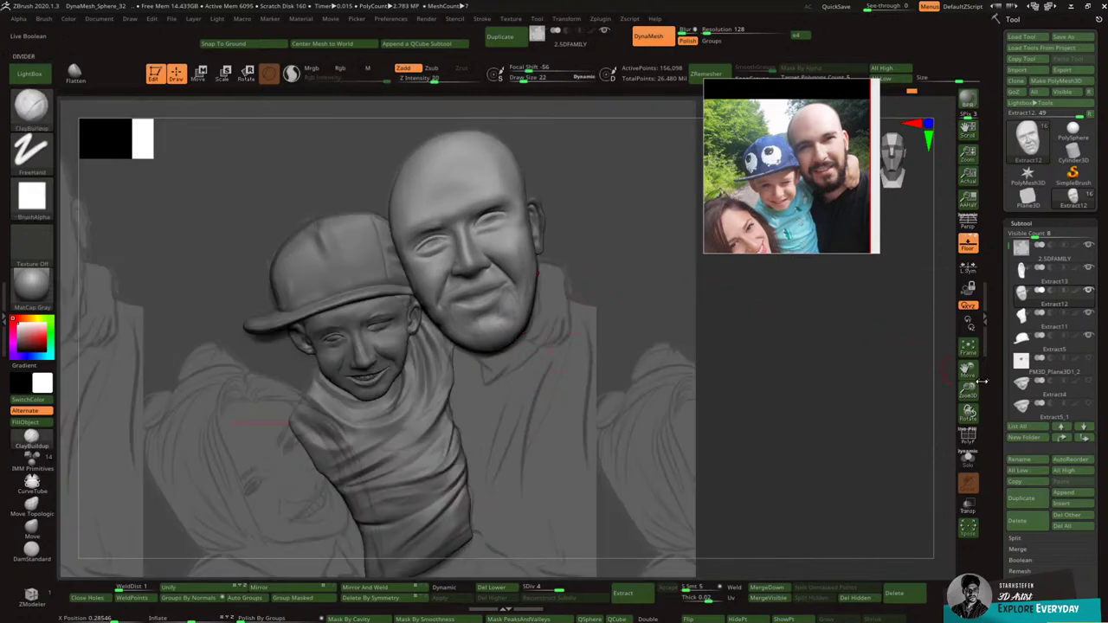
left_click(966, 346)
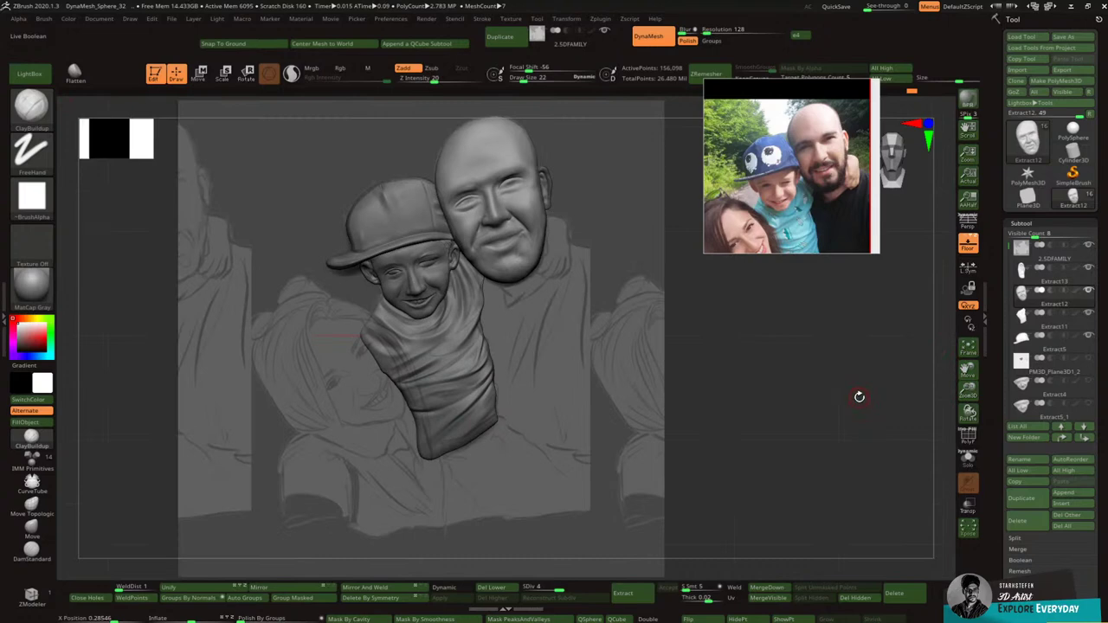
left_click_drag(846, 386, 780, 429)
left_click_drag(754, 433, 798, 400, "shift")
left_click_drag(969, 391, 976, 442)
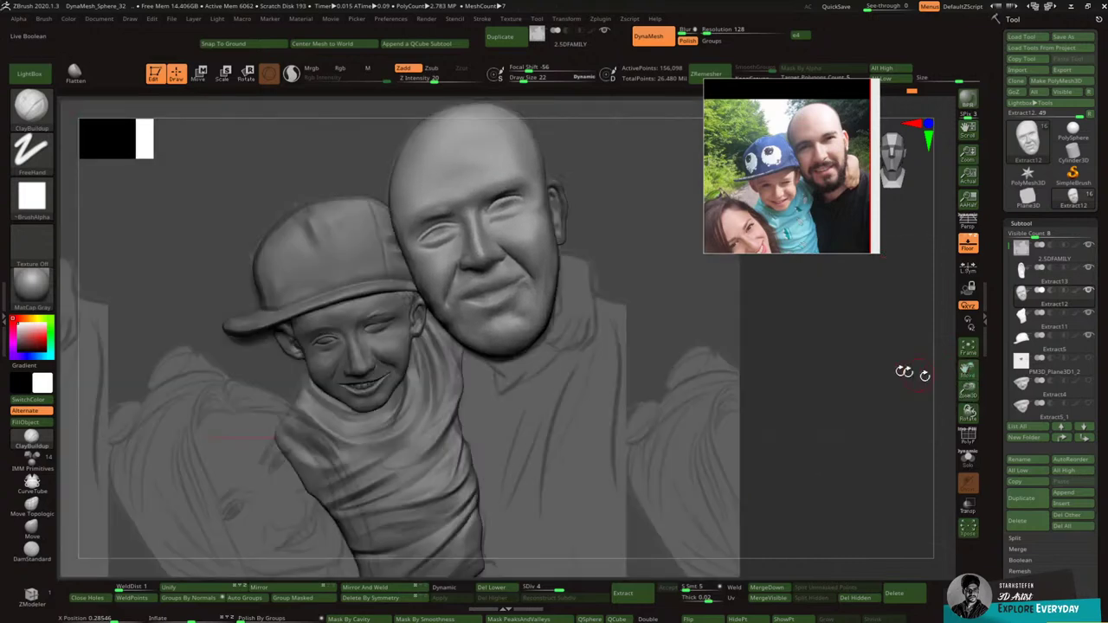
key("[")
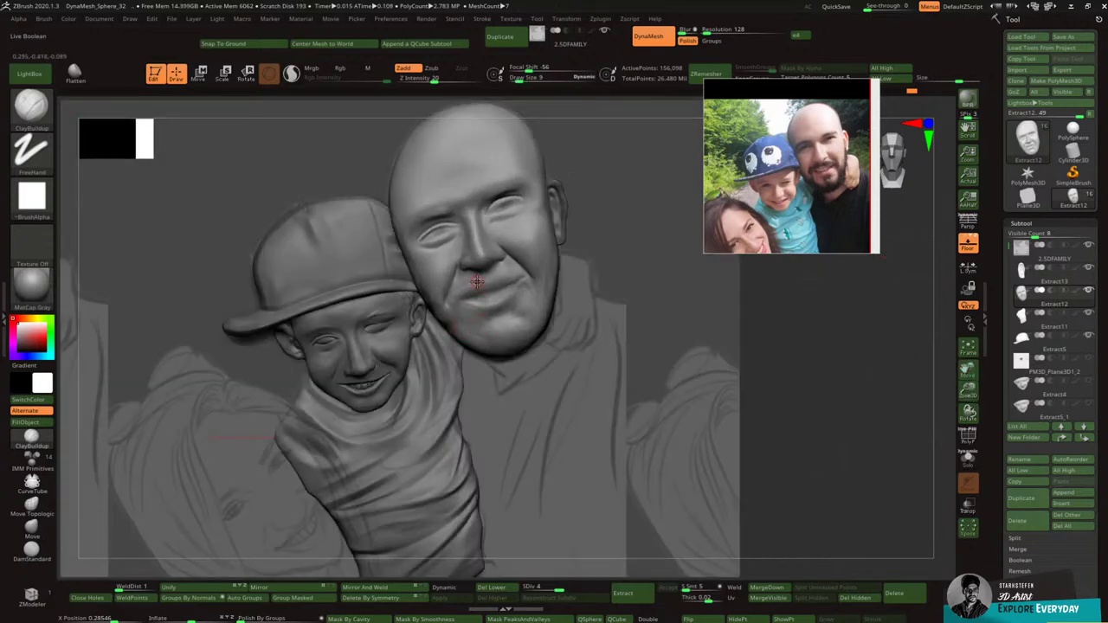
key("ctrl")
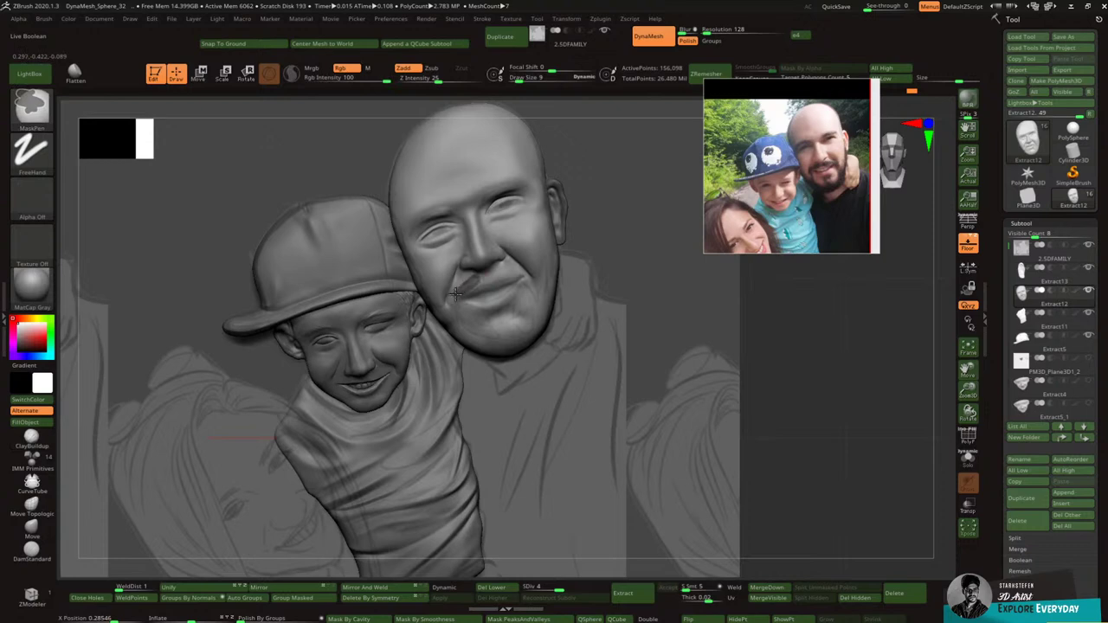
left_click_drag(453, 300, 453, 304, "ctrl")
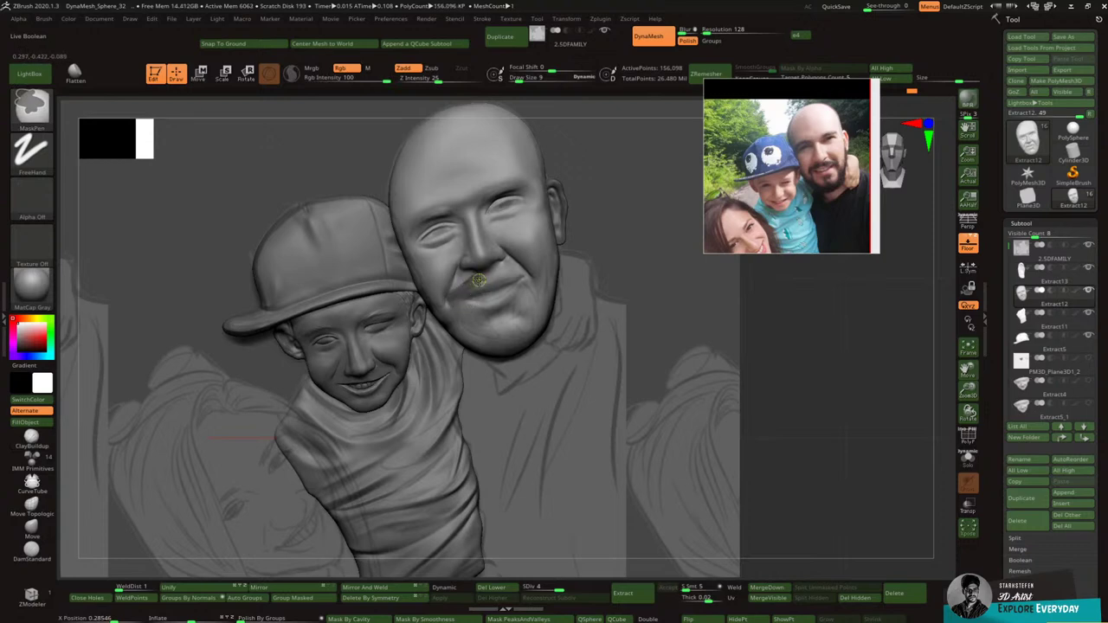
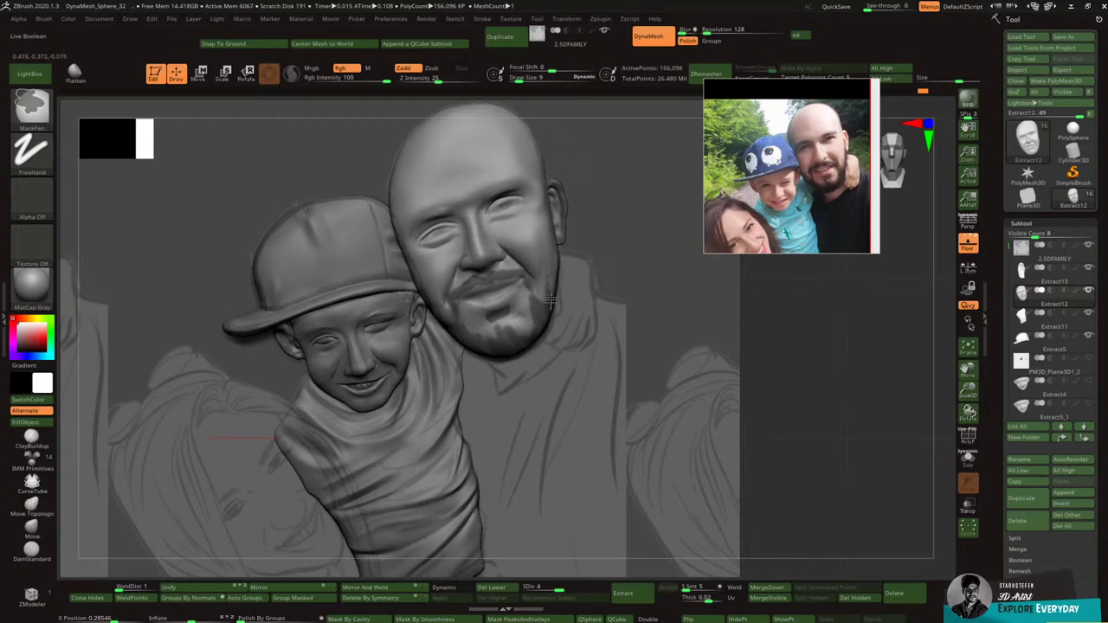
left_click_drag(557, 282, 547, 306, "ctrl")
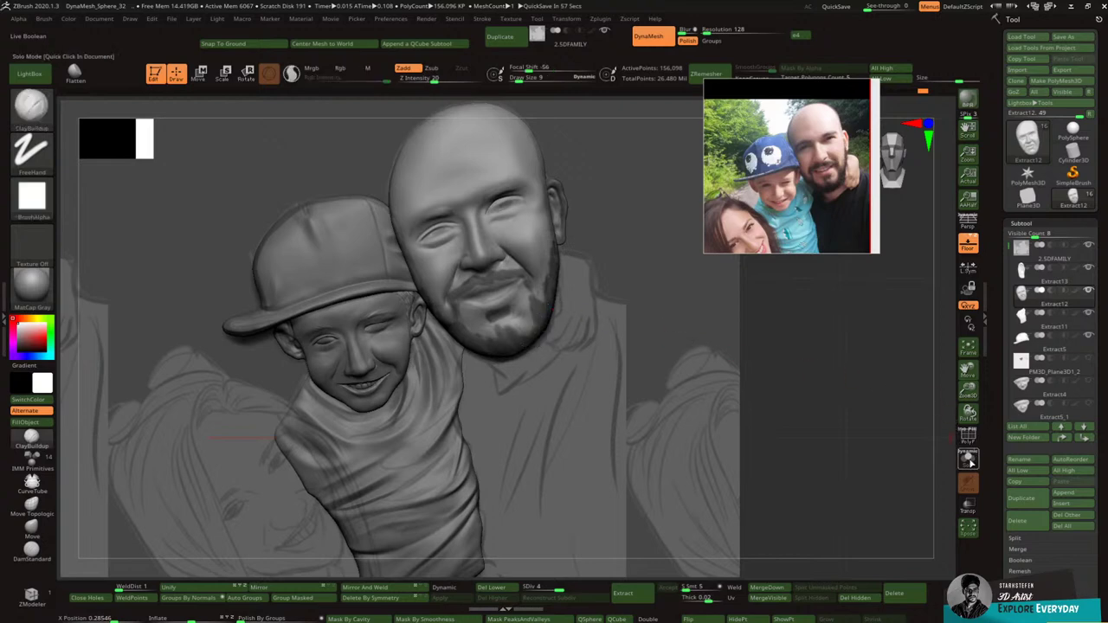
Step: Isolate the man's head and extend the beard mask under the chin and along both sides of the jaw
left_click(968, 456)
mouse_move(910, 441)
left_mouse_down()
mouse_move(817, 321)
mouse_move(571, 368)
mouse_move(565, 386)
left_mouse_up()
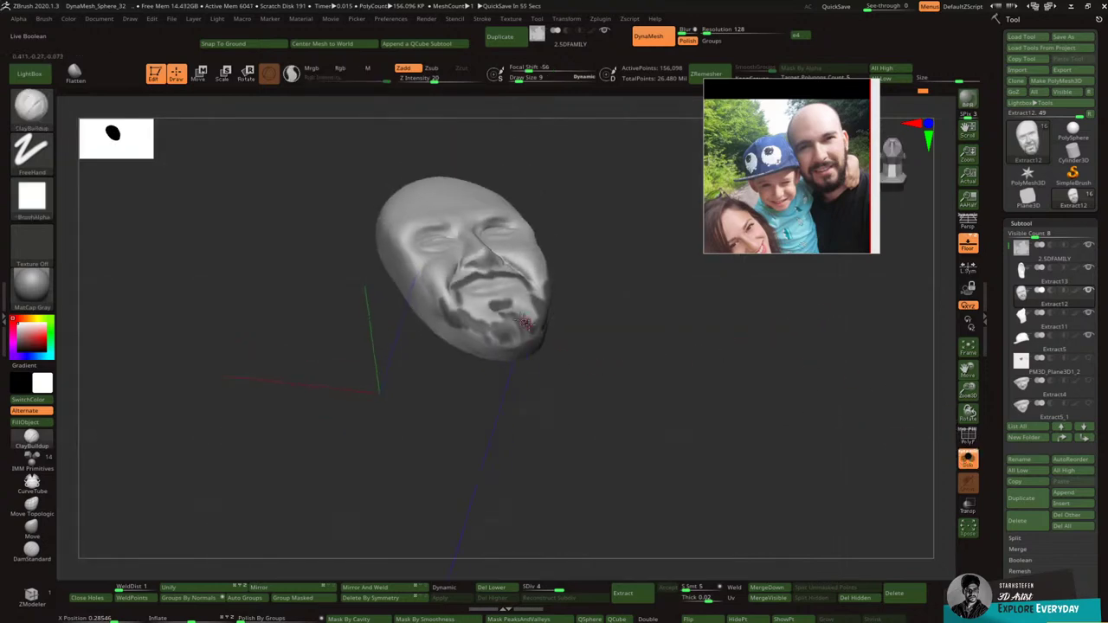
mouse_move(449, 324)
left_mouse_down("ctrl")
mouse_move(505, 346)
mouse_move(523, 338)
mouse_move(518, 322)
mouse_move(587, 305)
left_mouse_up("ctrl")
left_click_drag(520, 339, 613, 261, "ctrl")
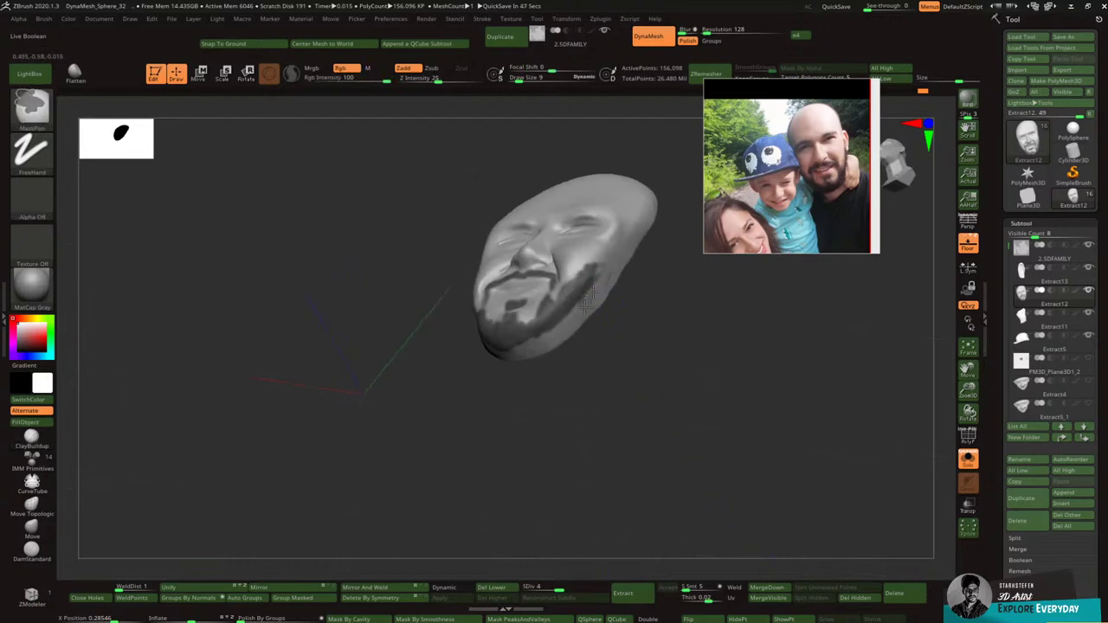
left_click_drag(489, 372, 517, 370)
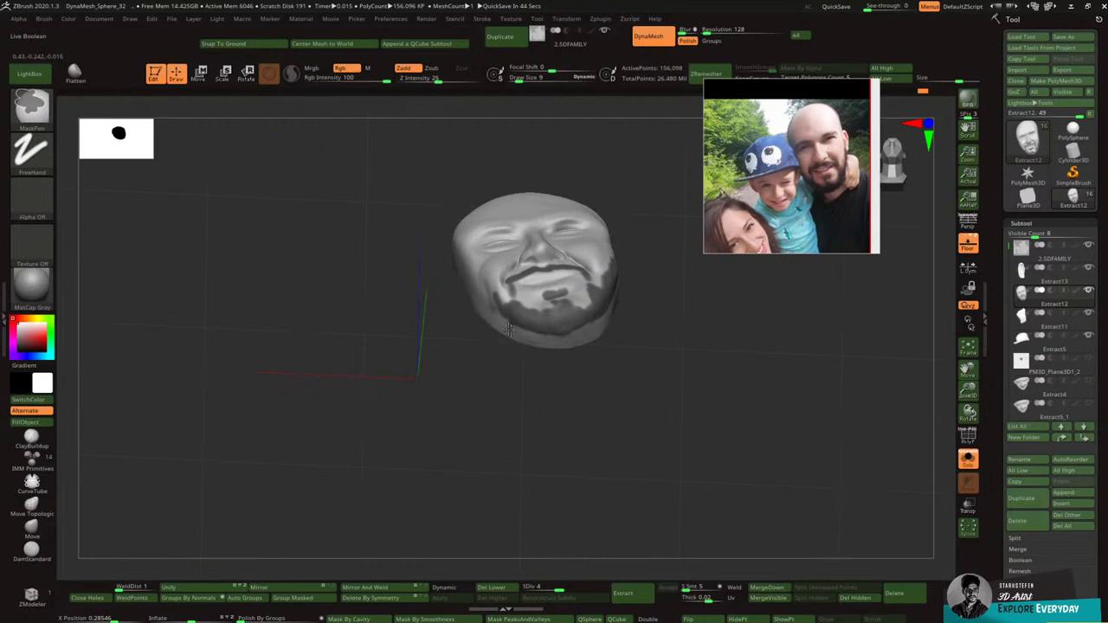
left_click_drag(477, 321, 493, 393)
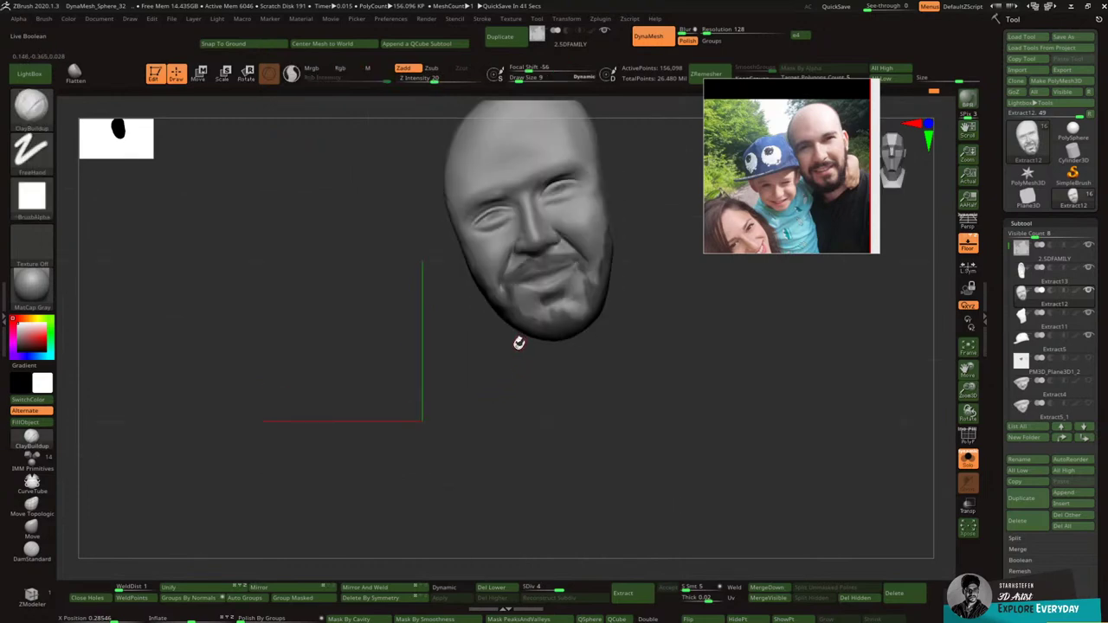
left_click(967, 348)
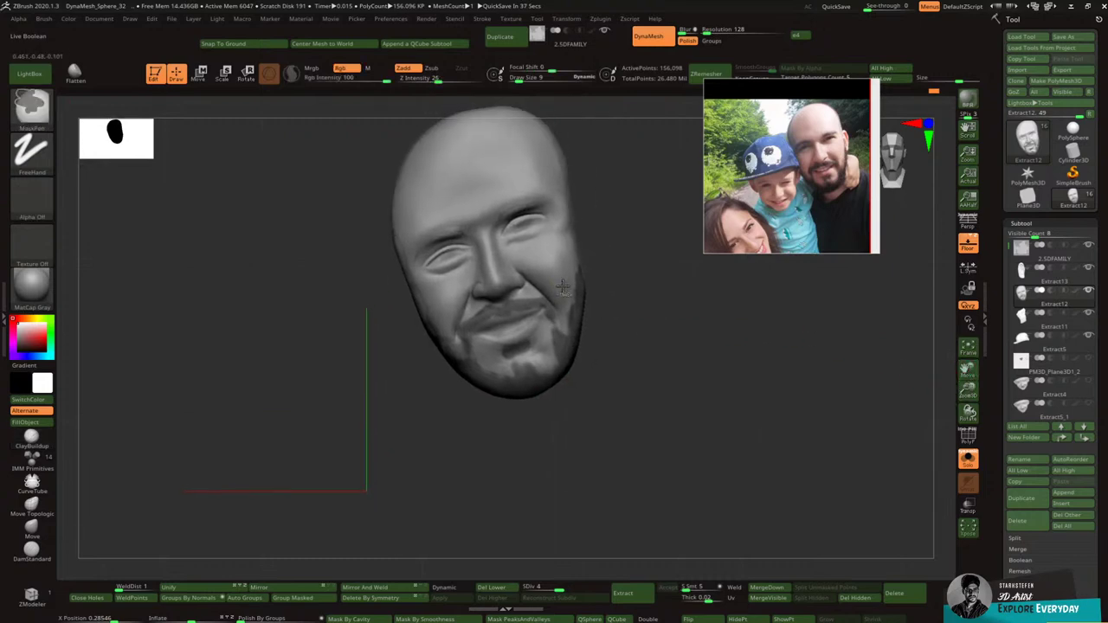
Step: Preview extracting the masked beard at various thicknesses, including 0.02, 0.00071, 0.00312 and 0.00006
left_click(625, 587)
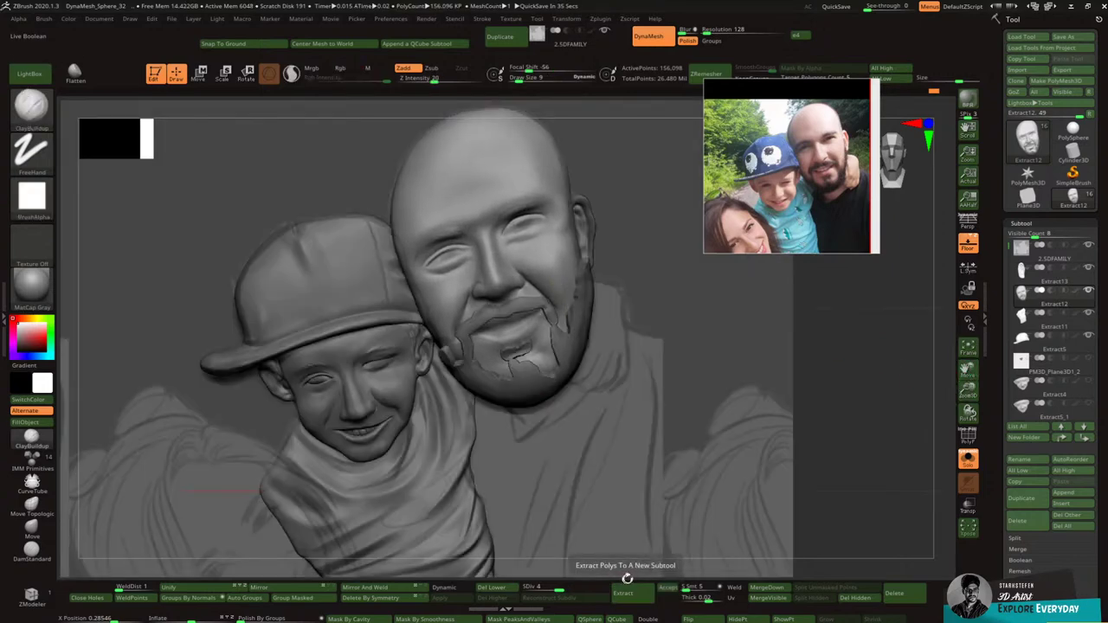
left_click(667, 587)
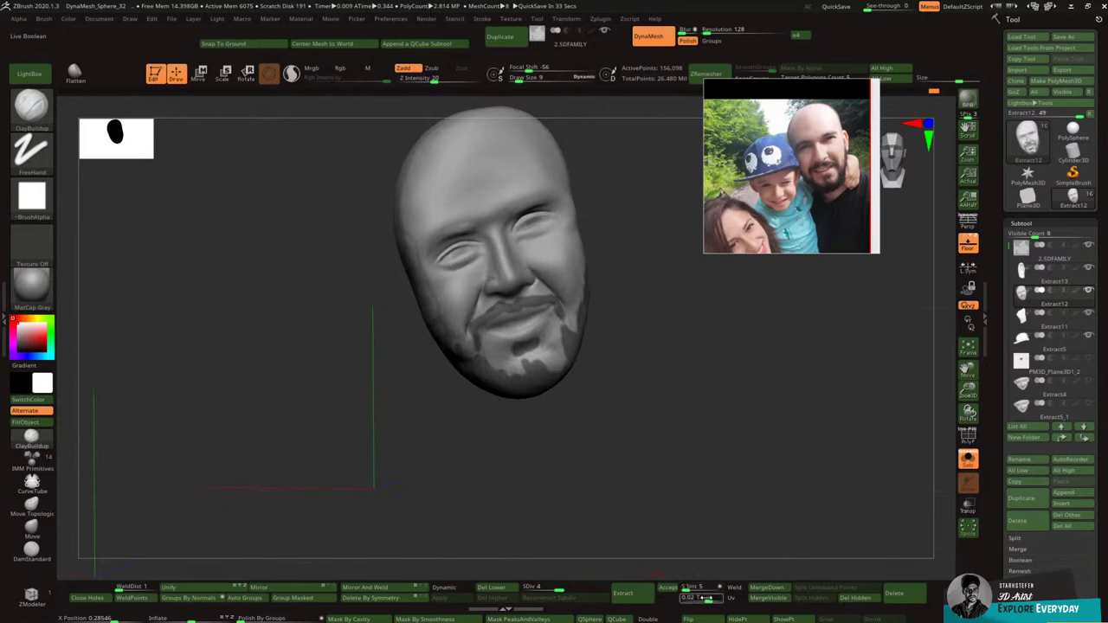
left_click_drag(707, 598, 703, 599)
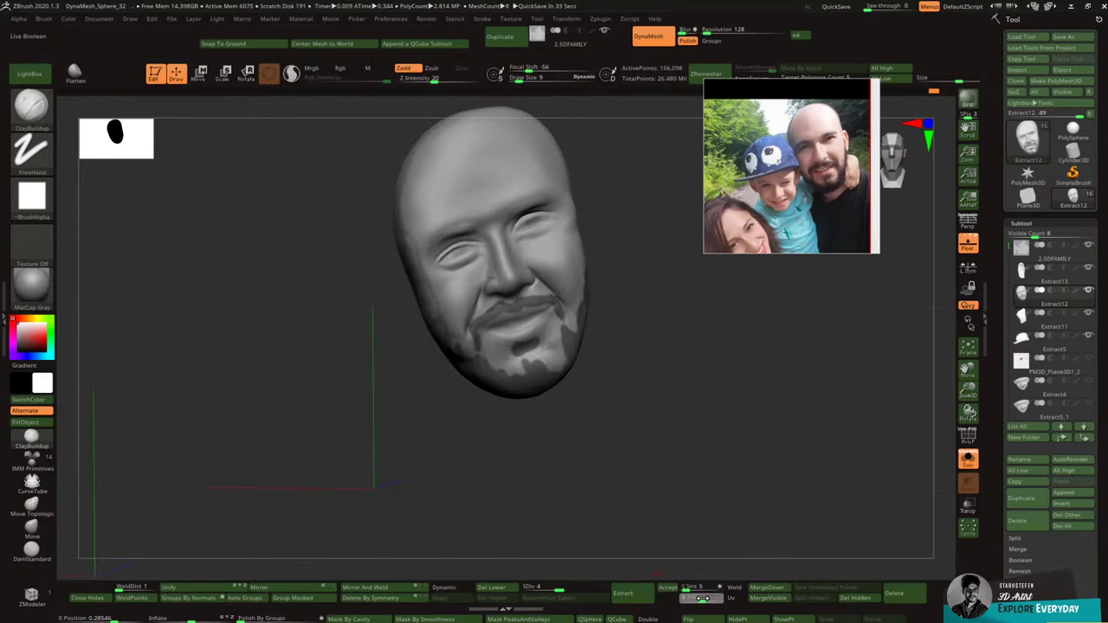
left_click(635, 592)
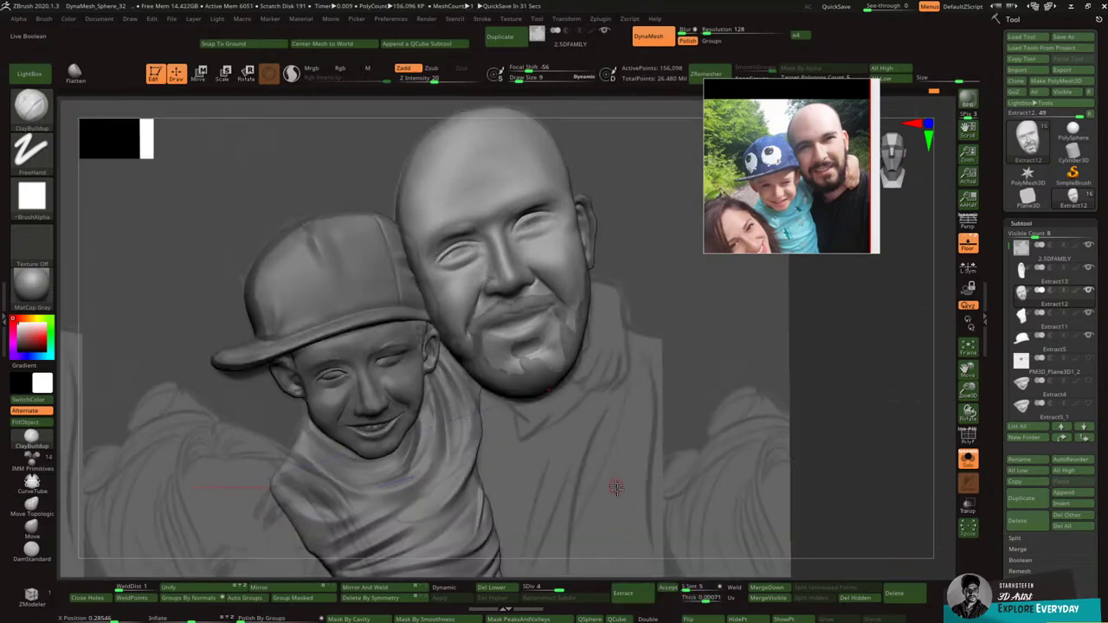
left_click(706, 599)
left_click(622, 593)
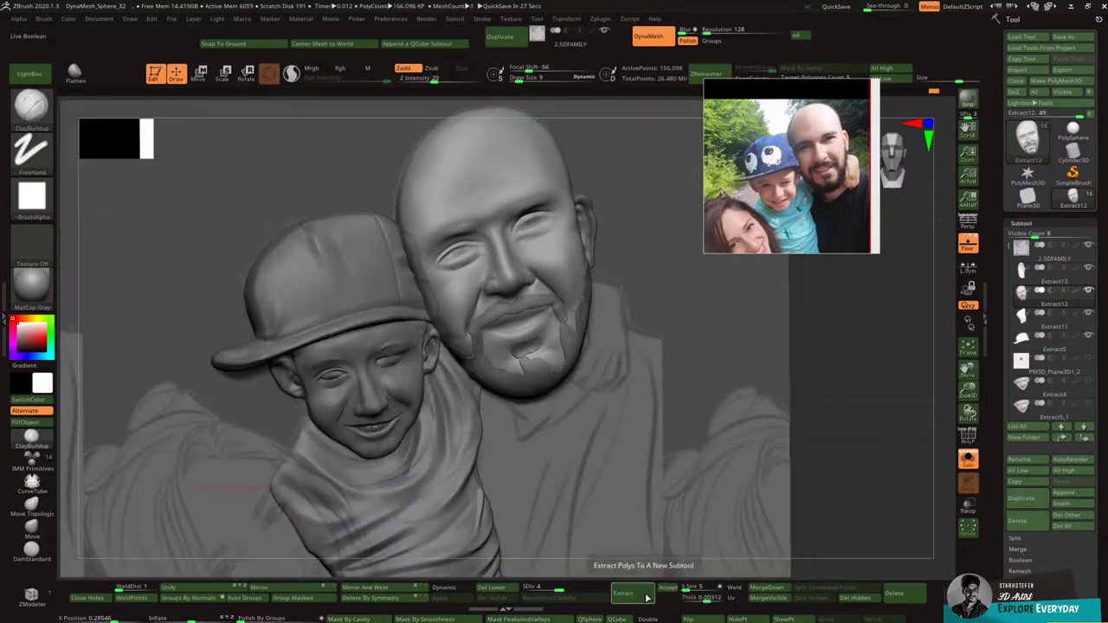
left_click(698, 601)
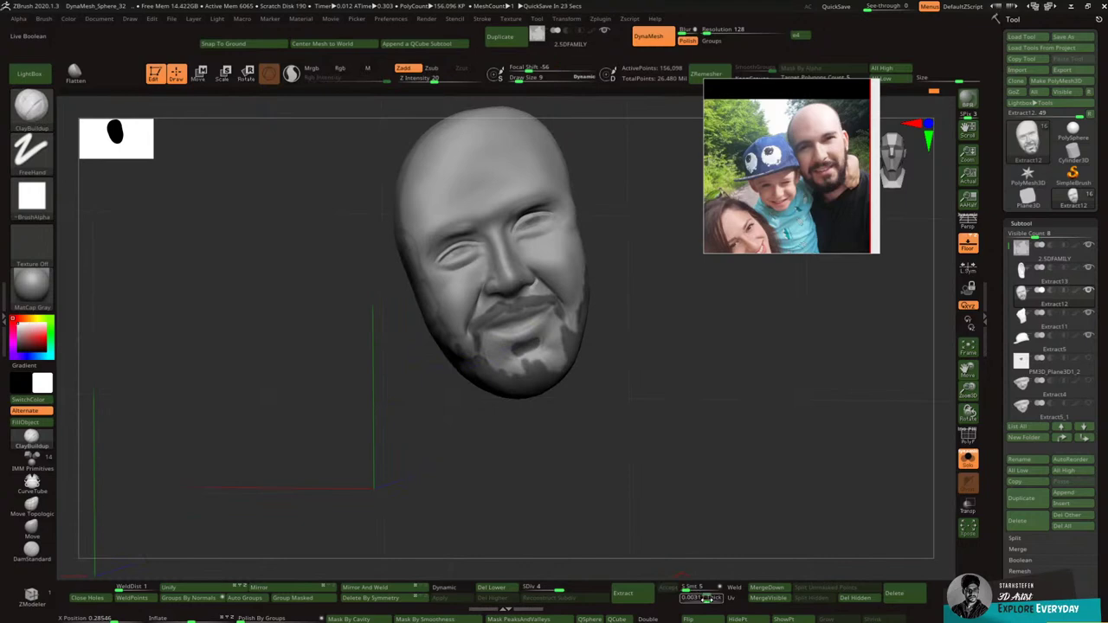
left_click(712, 598)
left_click(641, 594)
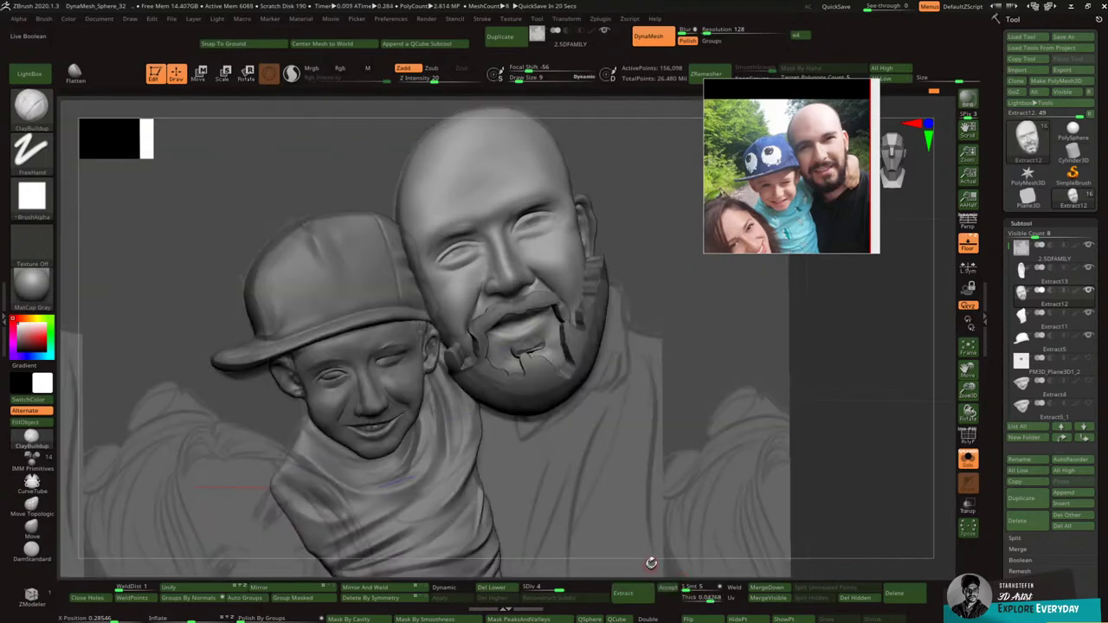
left_click(705, 599, "ctrl")
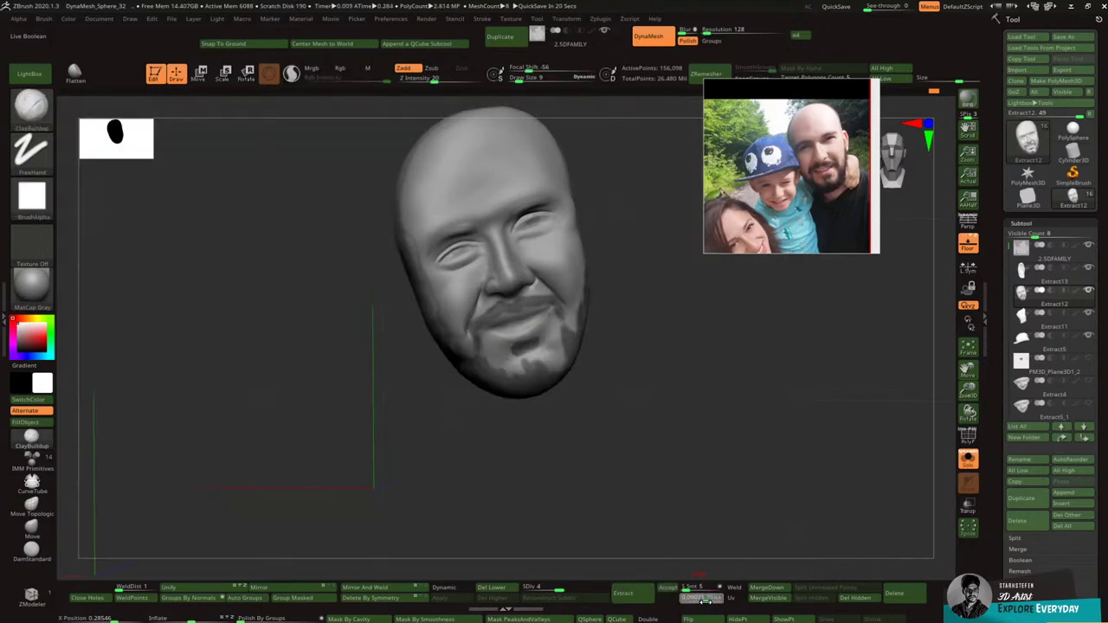
left_click(639, 594)
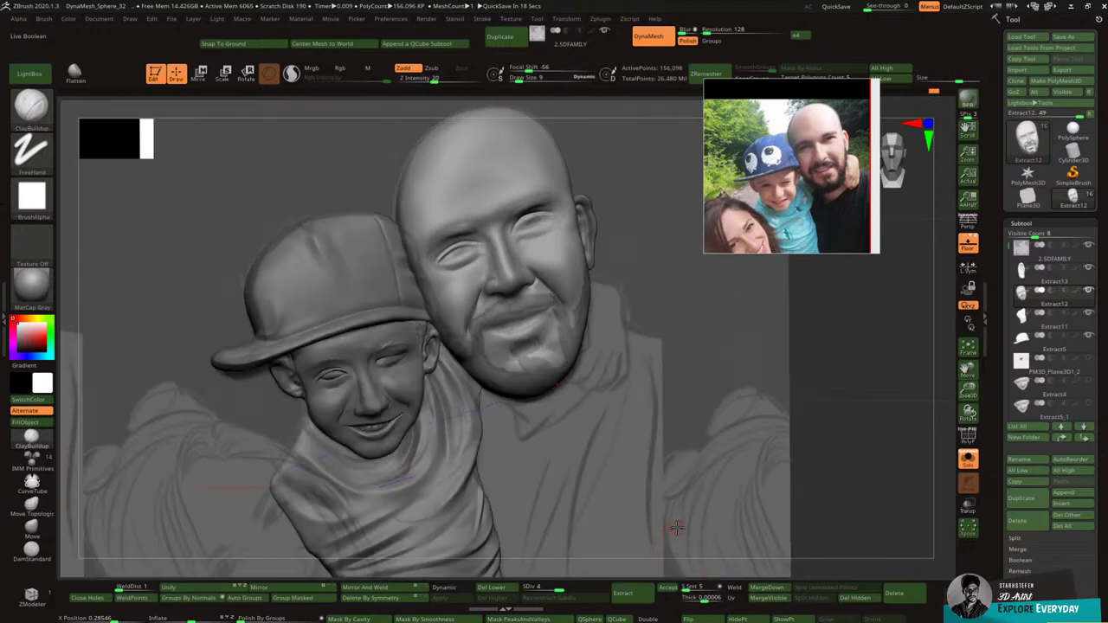
Step: Set the extraction thickness to 0.00553 and preview the beard, turning off solo display and restoring the cleared beard mask
left_click_drag(684, 530, 665, 518, "shift")
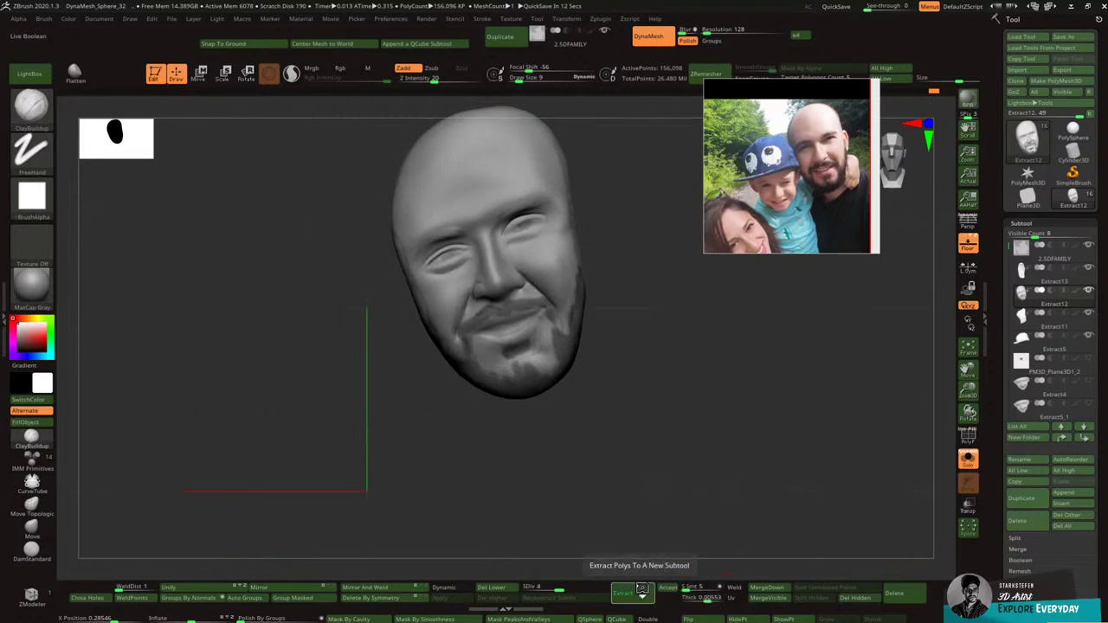
left_click(622, 593)
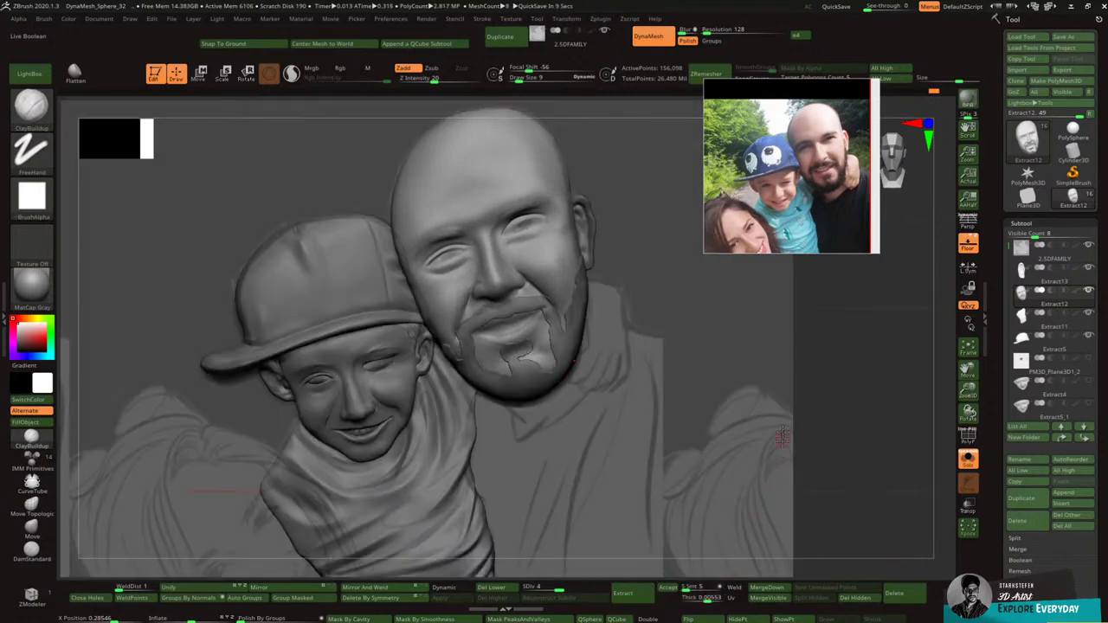
left_click_drag(853, 442, 875, 450, "ctrl")
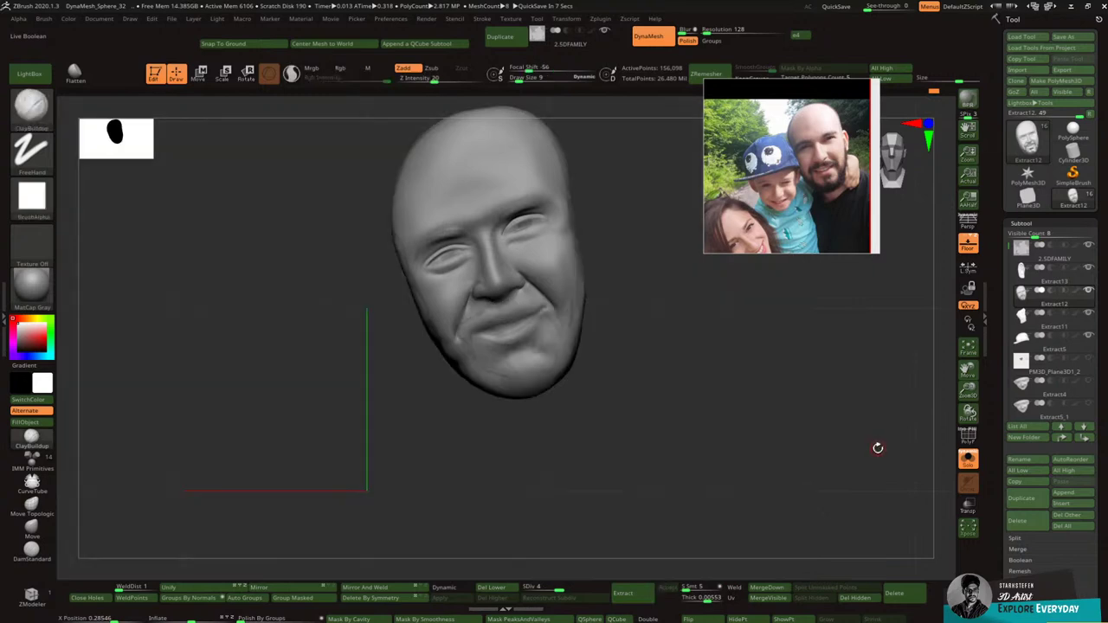
left_click(968, 460)
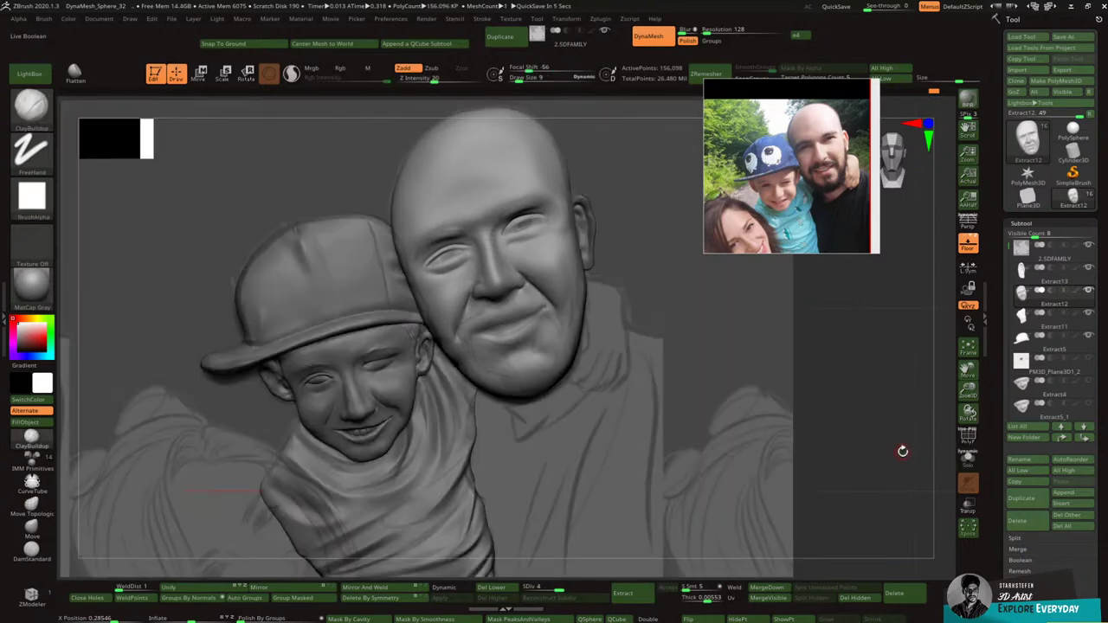
key("ctrl+z")
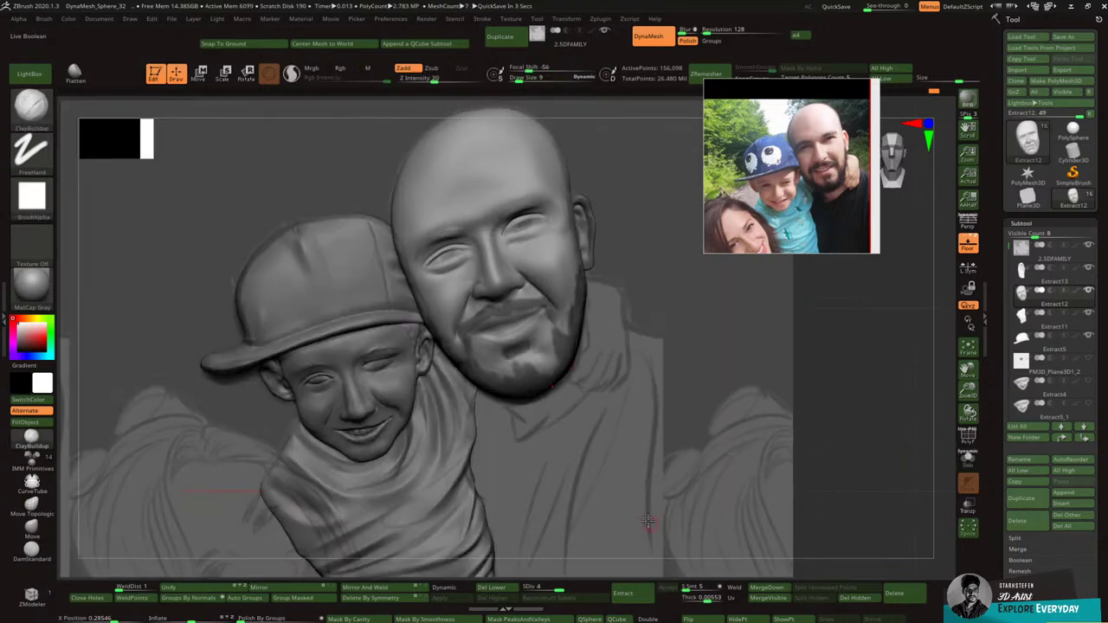
Step: Extract the masked beard from the man's face at thickness 0.00553 and accept it as a new subtool
left_click(634, 600)
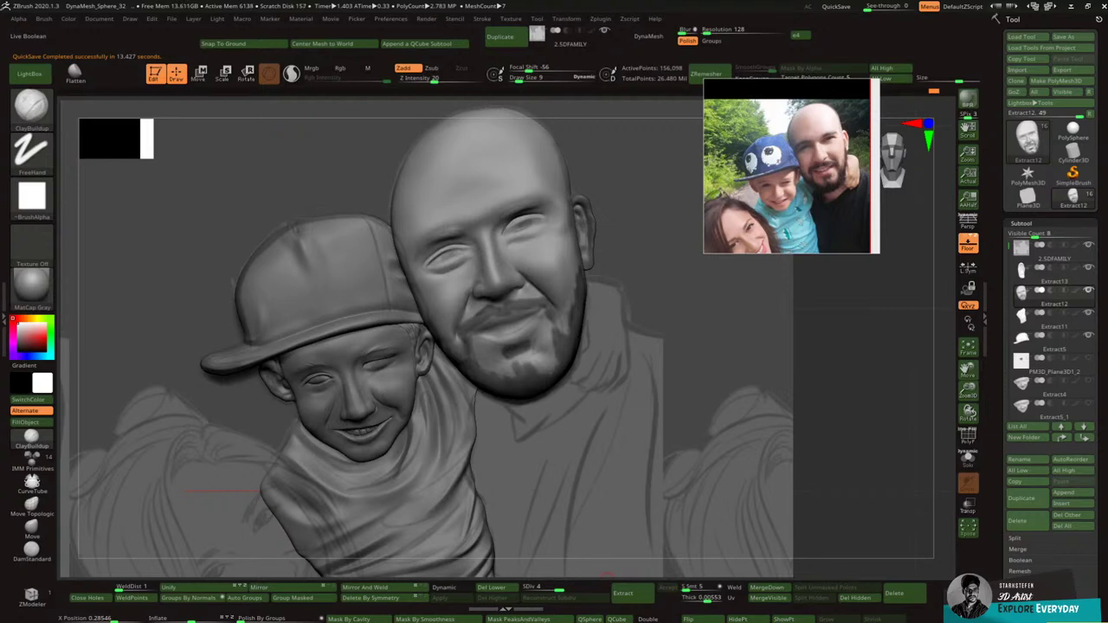
left_click_drag(797, 317, 836, 327)
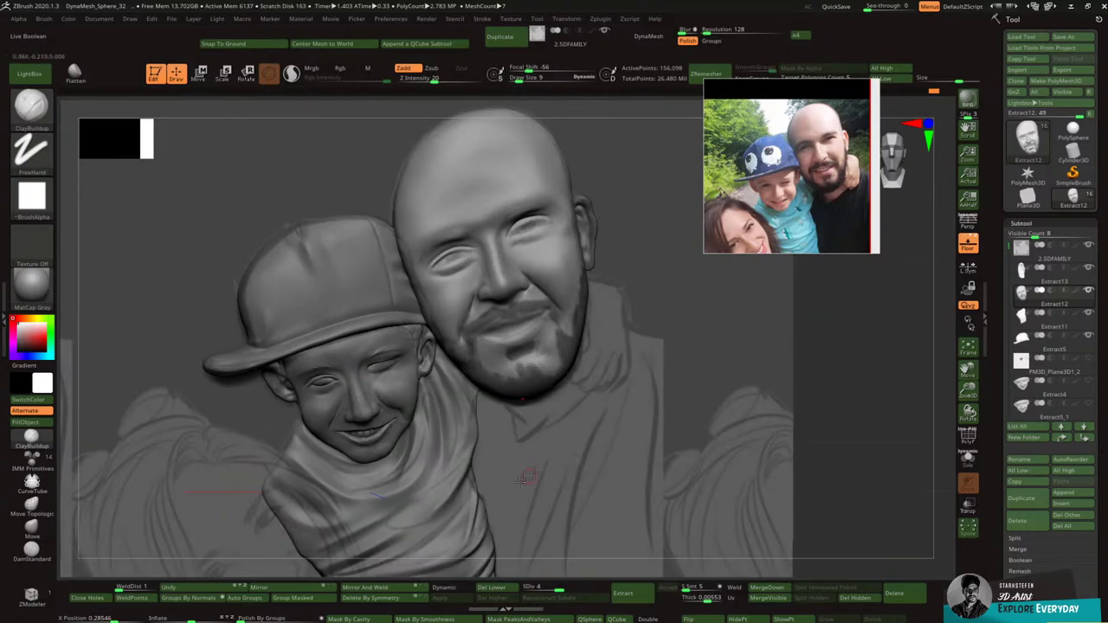
left_click(624, 594)
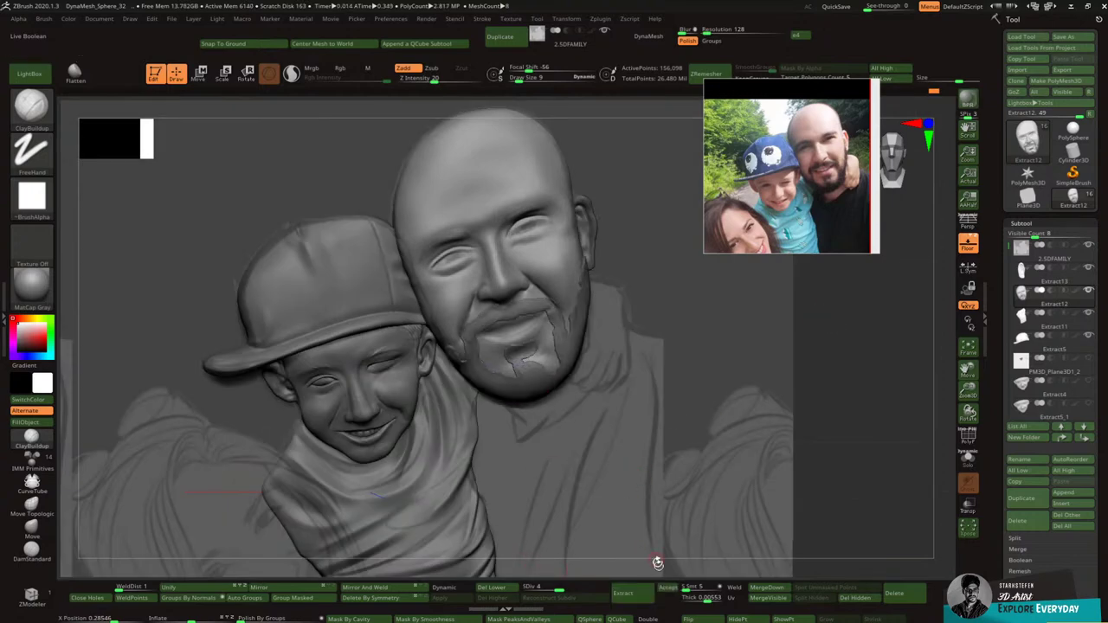
left_click(666, 589)
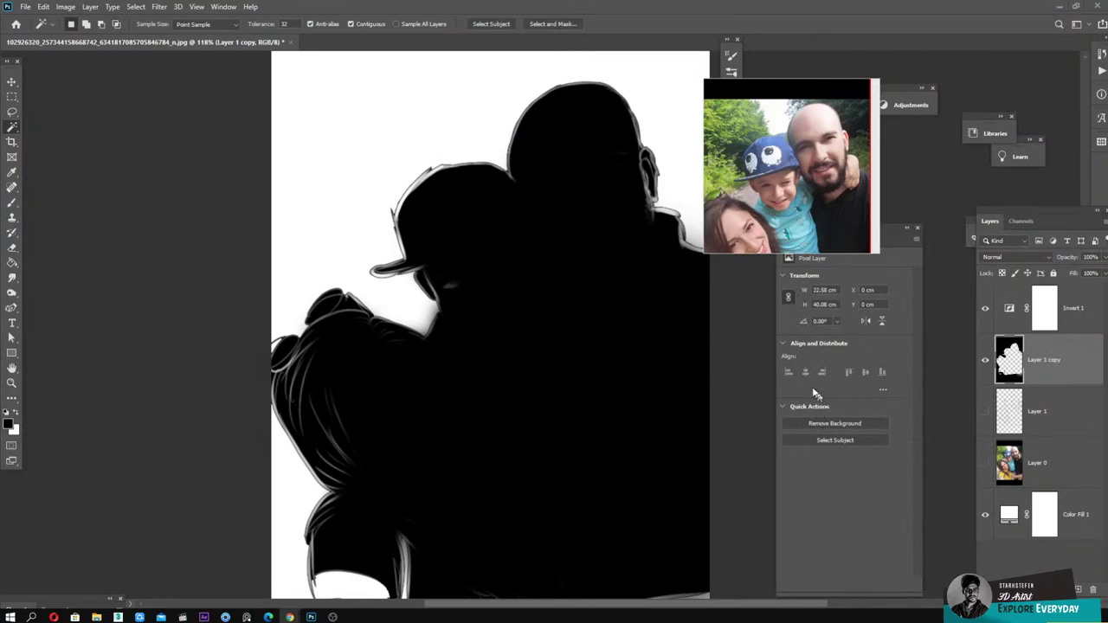
Step: Switch to ZBrush 2020.1.3, dismiss the crash note and reopen the latest QuickSave of the relief, QS_3430_UH
left_click(11, 616)
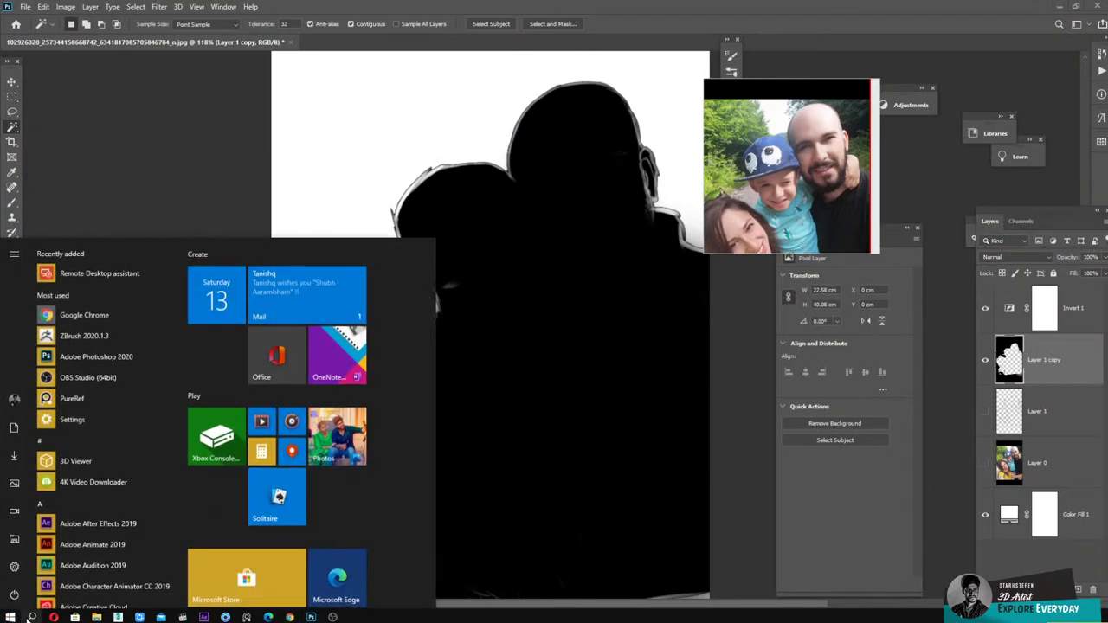
type("ZBR")
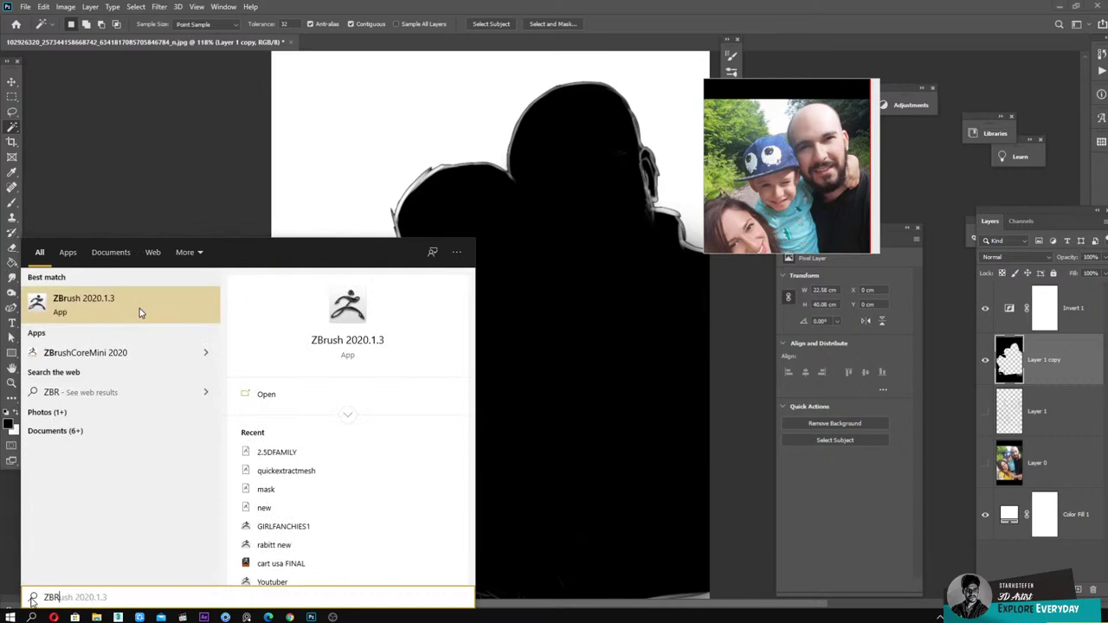
left_click(142, 311)
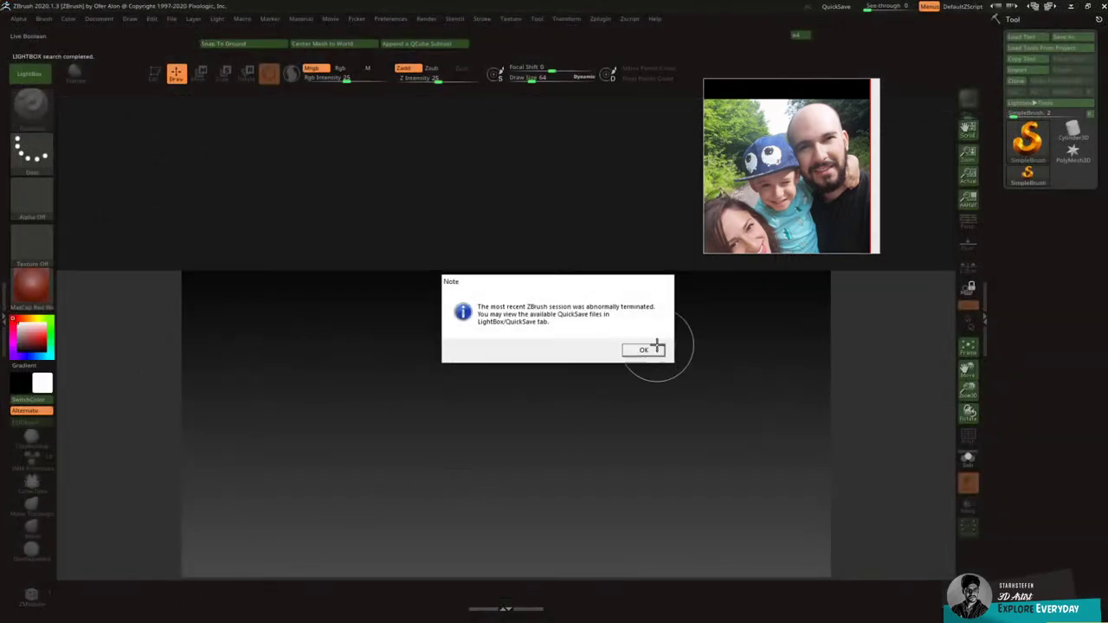
left_click(644, 349)
left_click(113, 106)
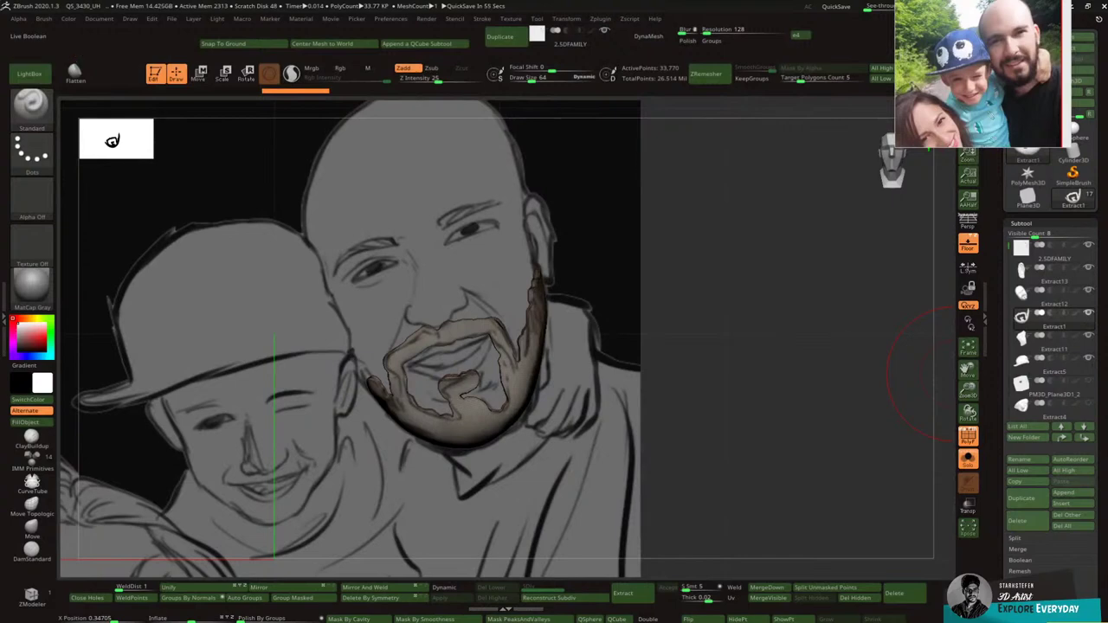
Step: Check the extracted beard on its own, turn off solo display to bring back the other subtools, and show its polyframe
left_click(969, 436)
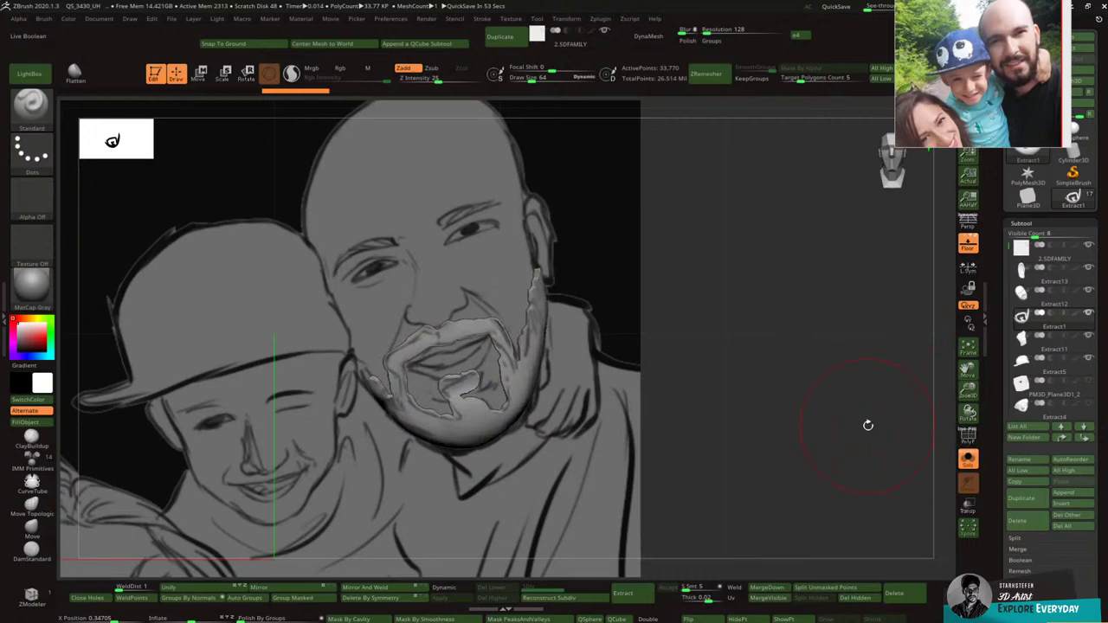
left_click_drag(716, 356, 728, 352)
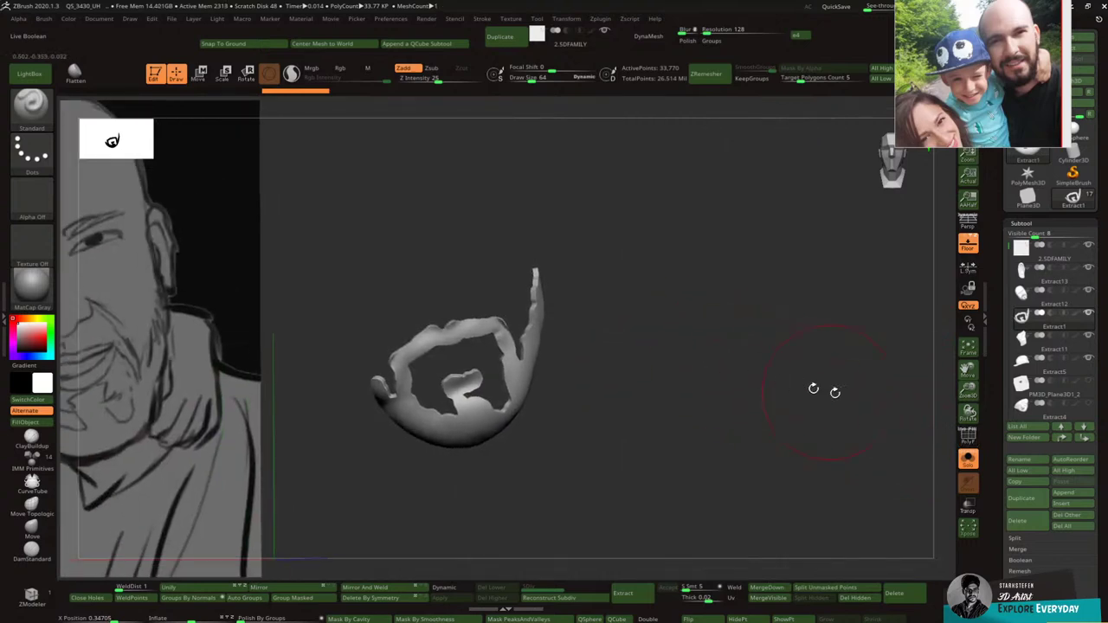
left_click(968, 459)
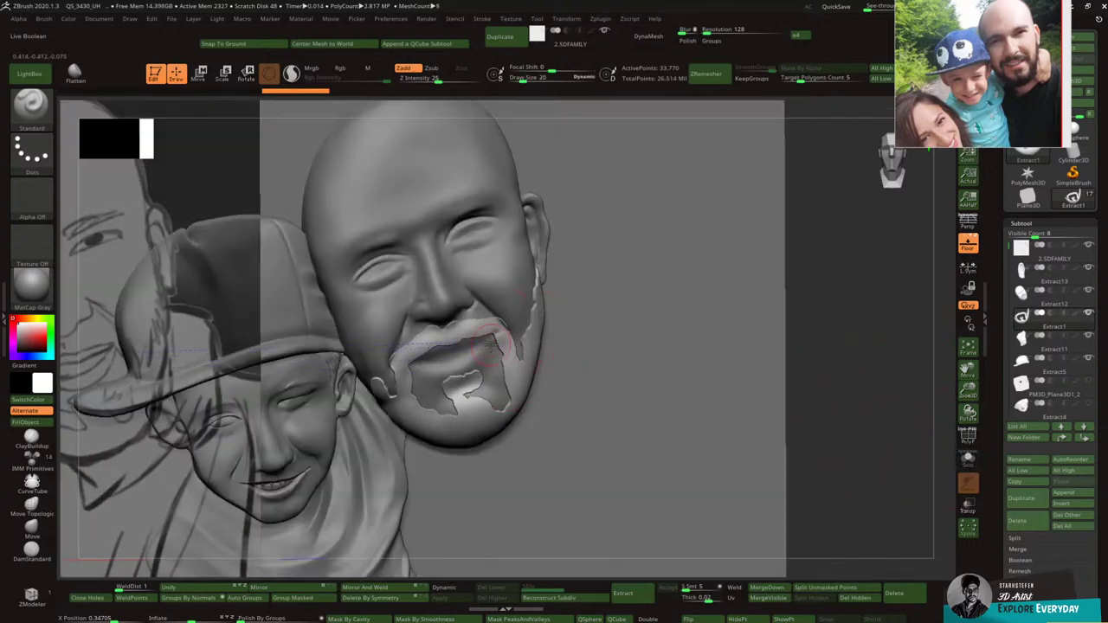
left_click(968, 435)
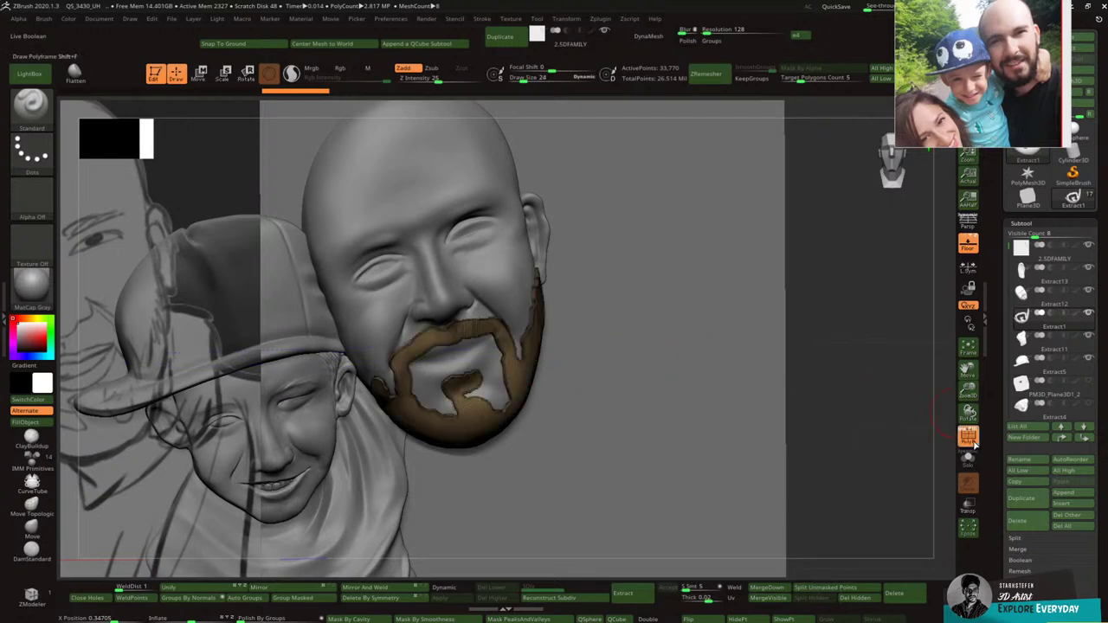
Step: DynaMesh the beard with Polish on, trying resolution 360 before settling on 656, and turn off the polyframe
left_click(711, 32)
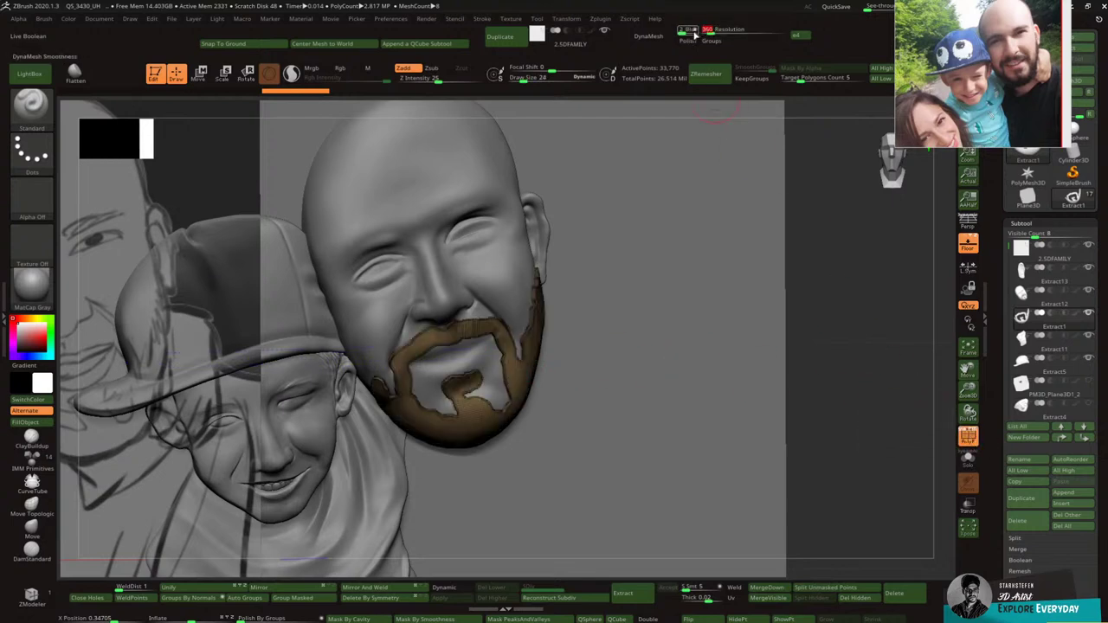
left_click(682, 41)
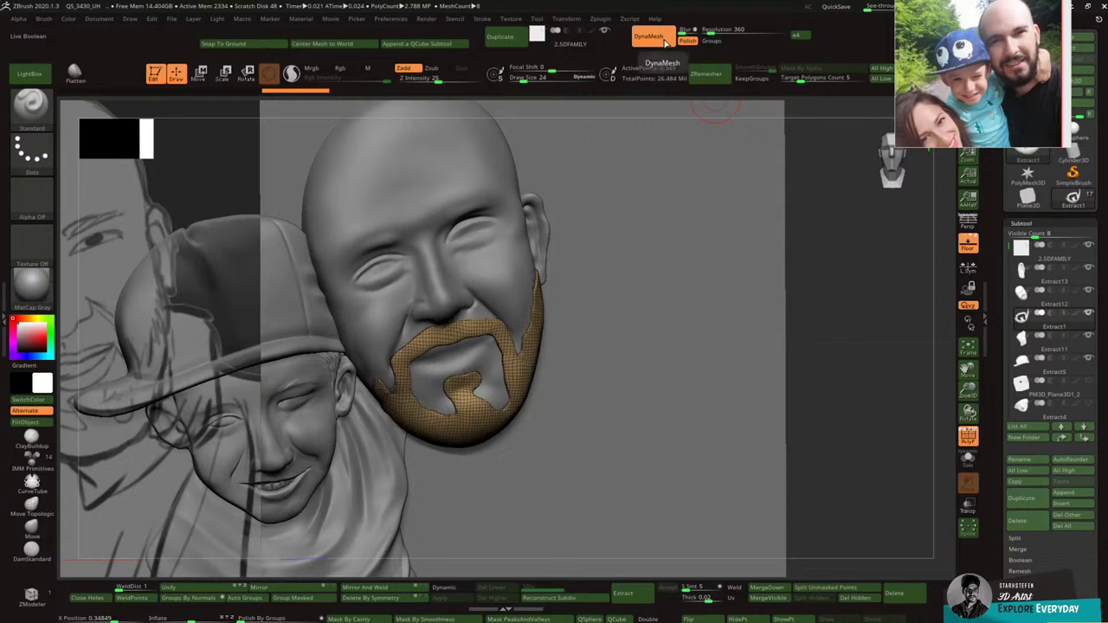
left_click(717, 32)
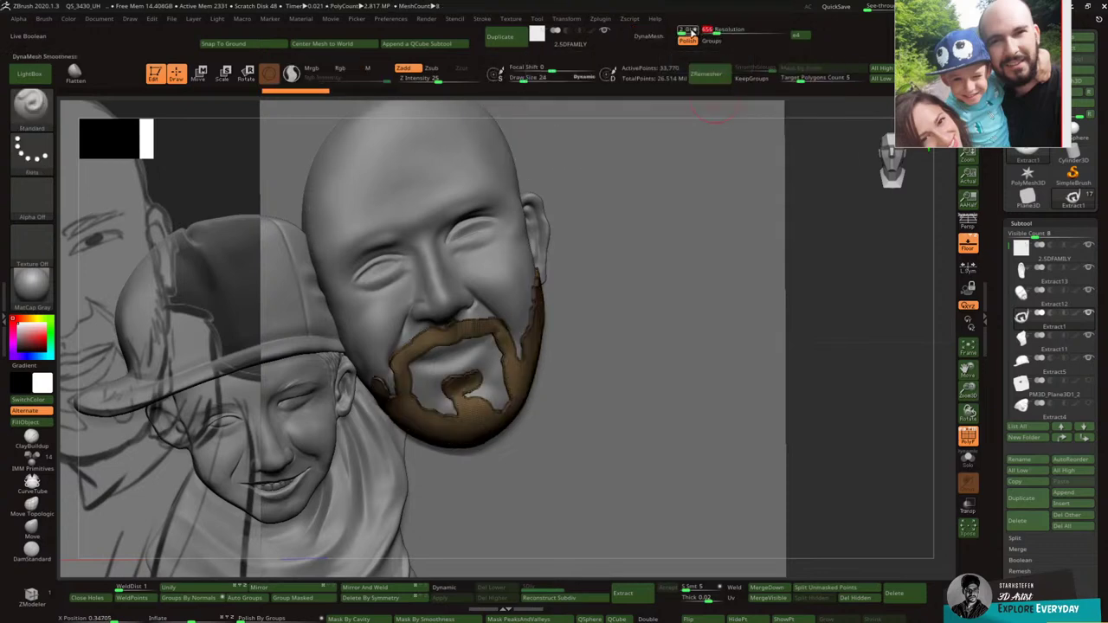
left_click(663, 38)
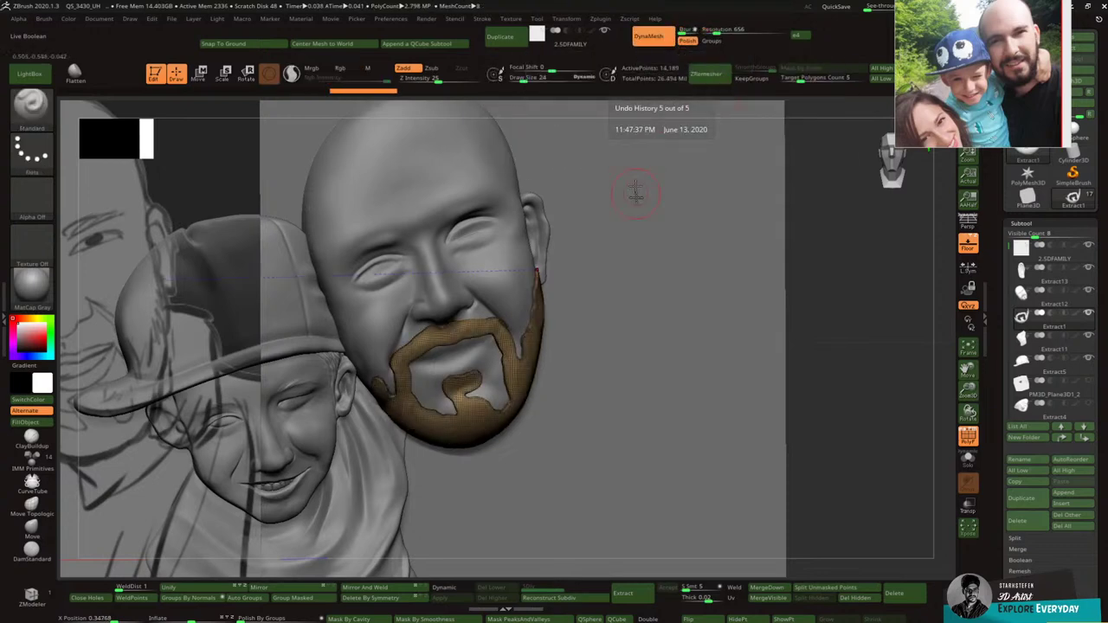
left_click(969, 438)
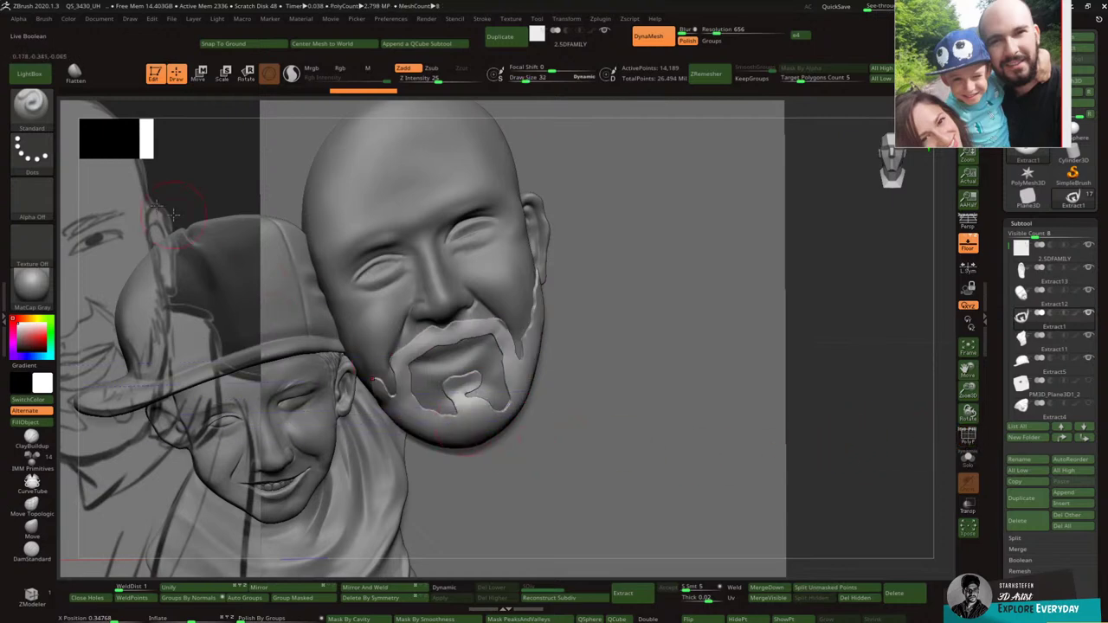
Step: Duplicate the beard subtool, work on the copy with the original hidden, and subdivide the copy to level 3
left_click(31, 104)
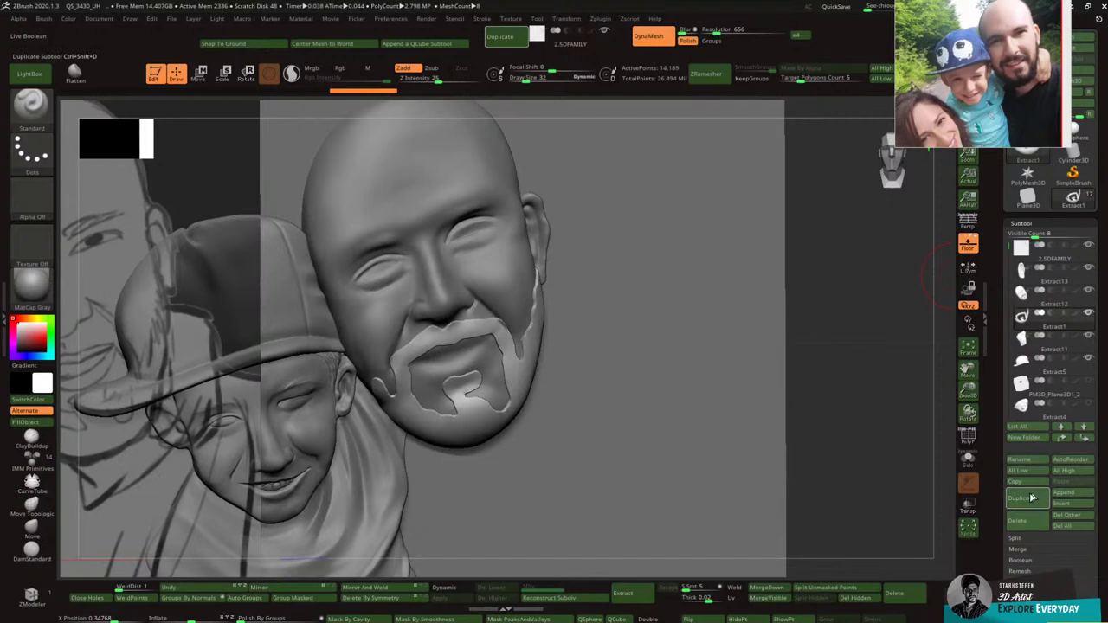
left_click(1022, 498)
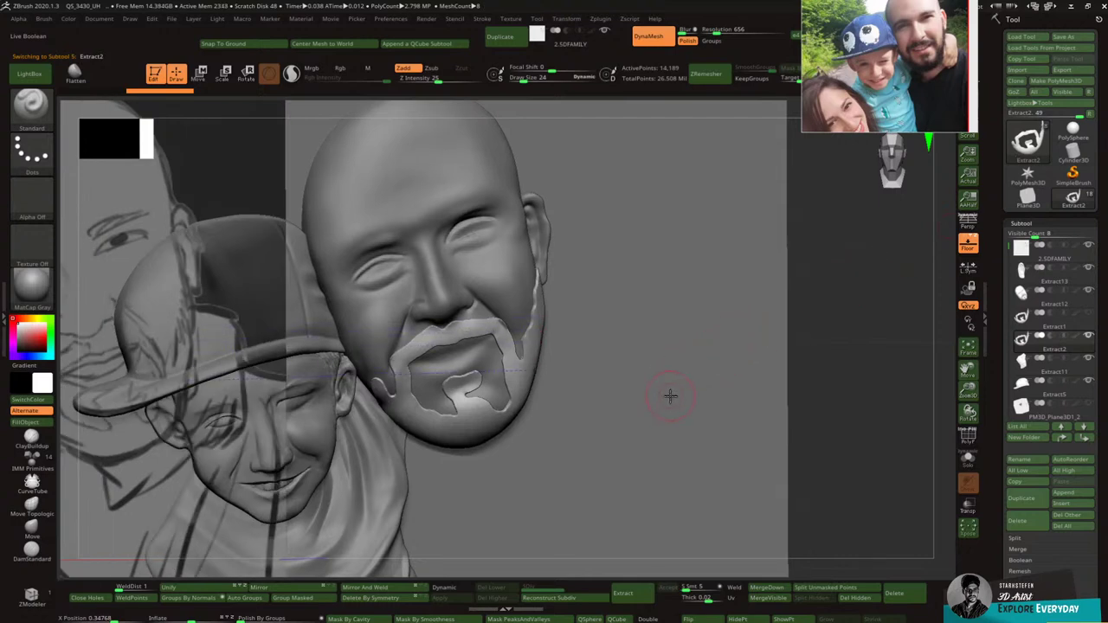
key("ctrl")
key("ctrl+d")
key("ctrl+d")
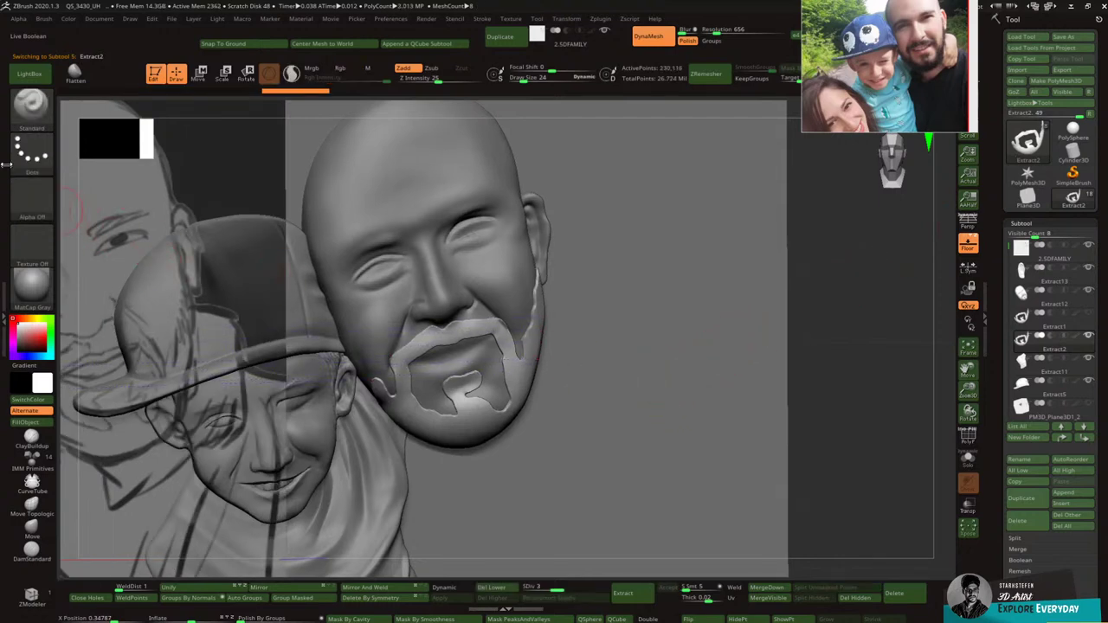
Step: Carve hair strands with the DamStandard brush into the patch under the lower lip and the beard's inner chin edge
key("b")
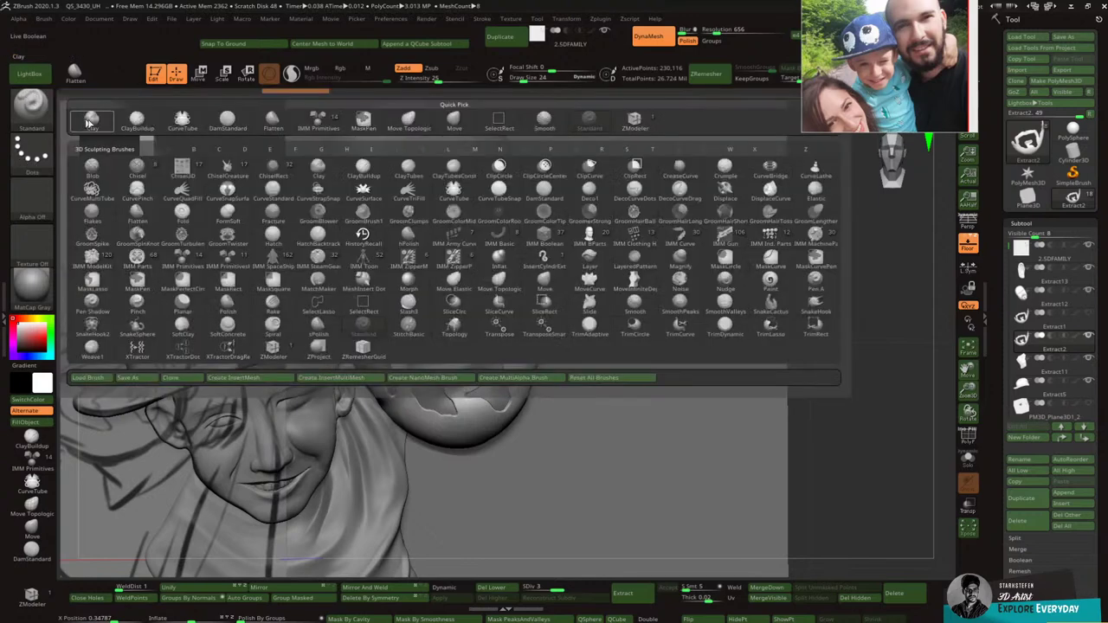
key("d")
key("s")
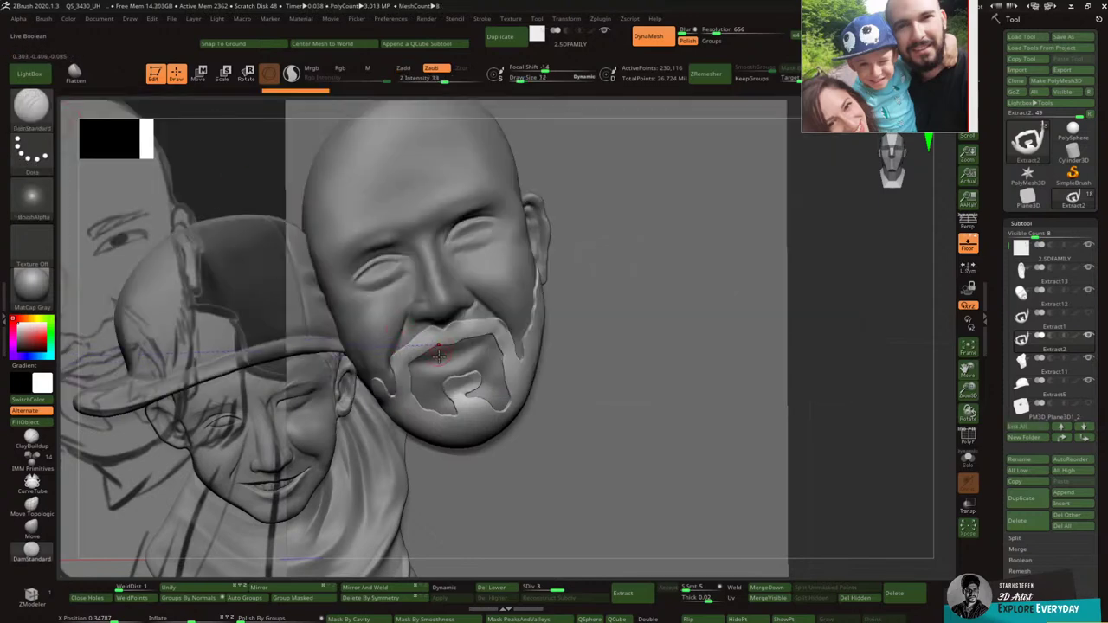
mouse_move(439, 391)
left_mouse_down()
mouse_move(460, 398)
mouse_move(447, 388)
left_mouse_up()
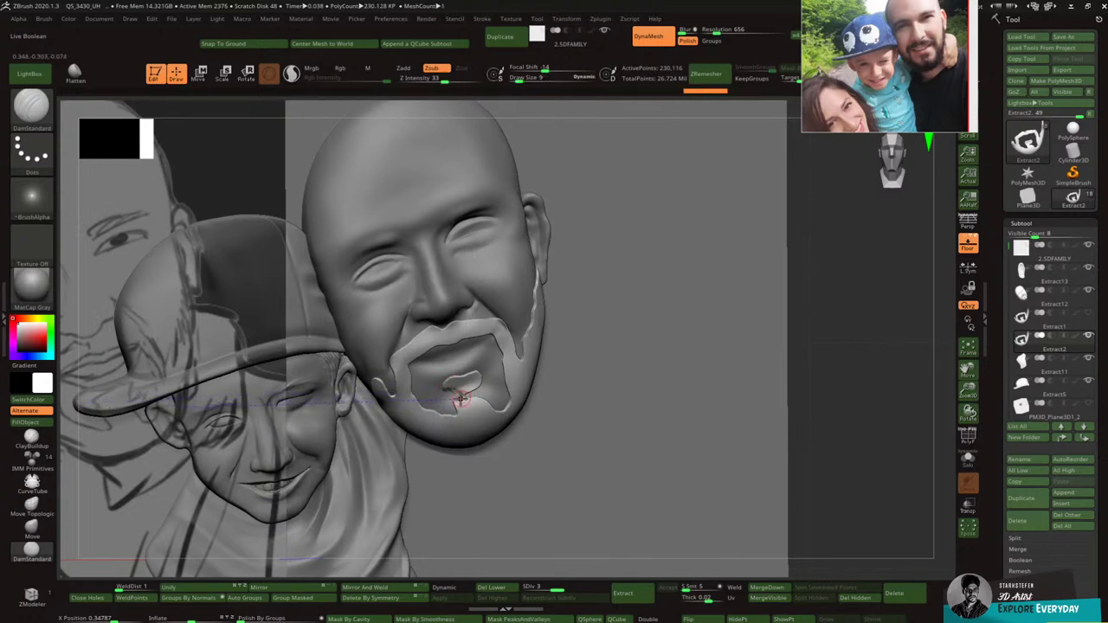
right_click_drag(495, 371, 477, 347)
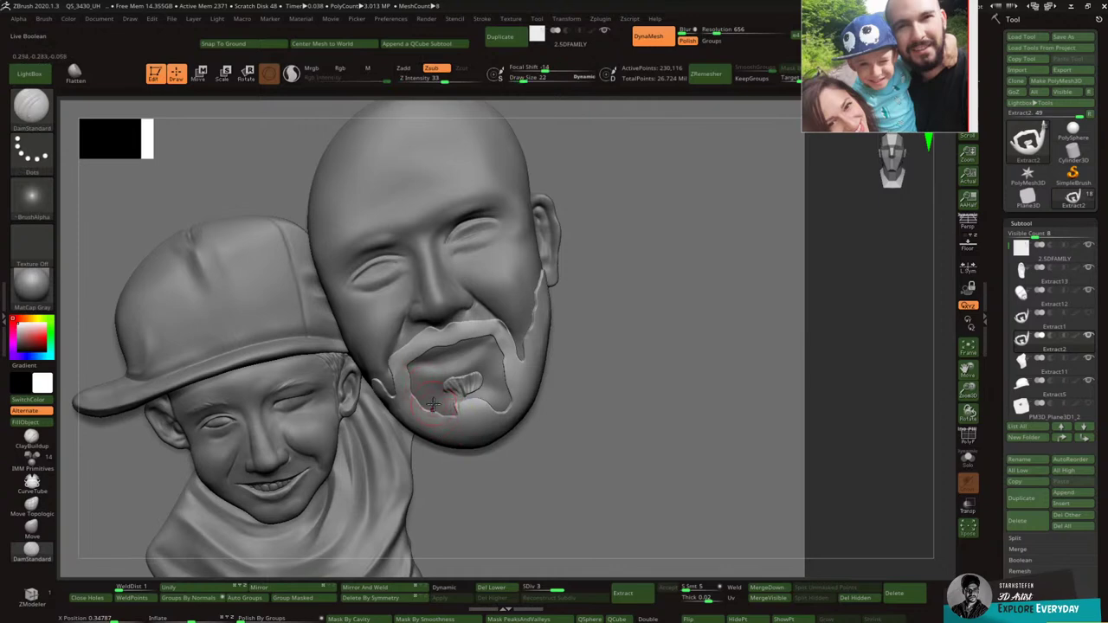
left_click_drag(434, 412, 428, 394, "shift")
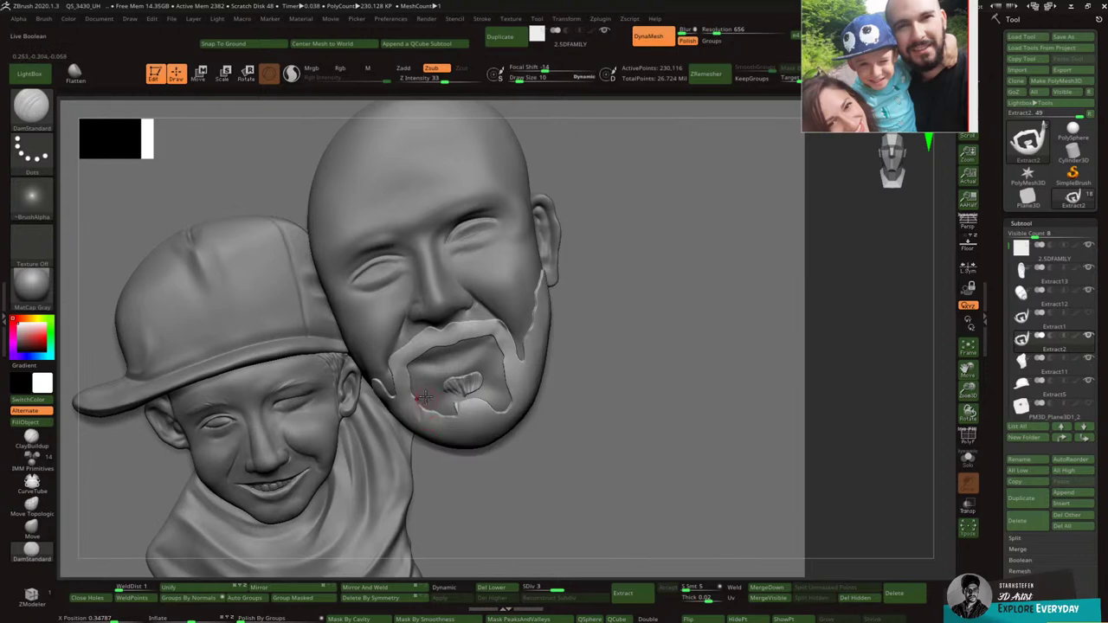
left_click_drag(428, 407, 443, 424)
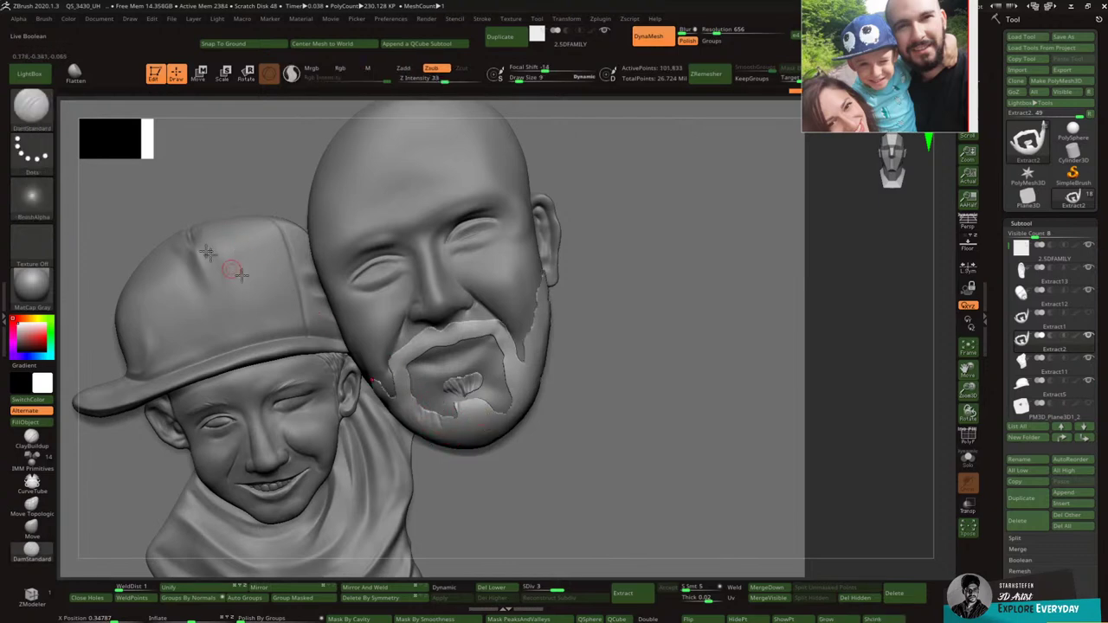
Step: Build up hair strands across the whole moustache with the ClayBuildup brush at a draw size of 7
left_click(31, 104)
left_click(149, 127)
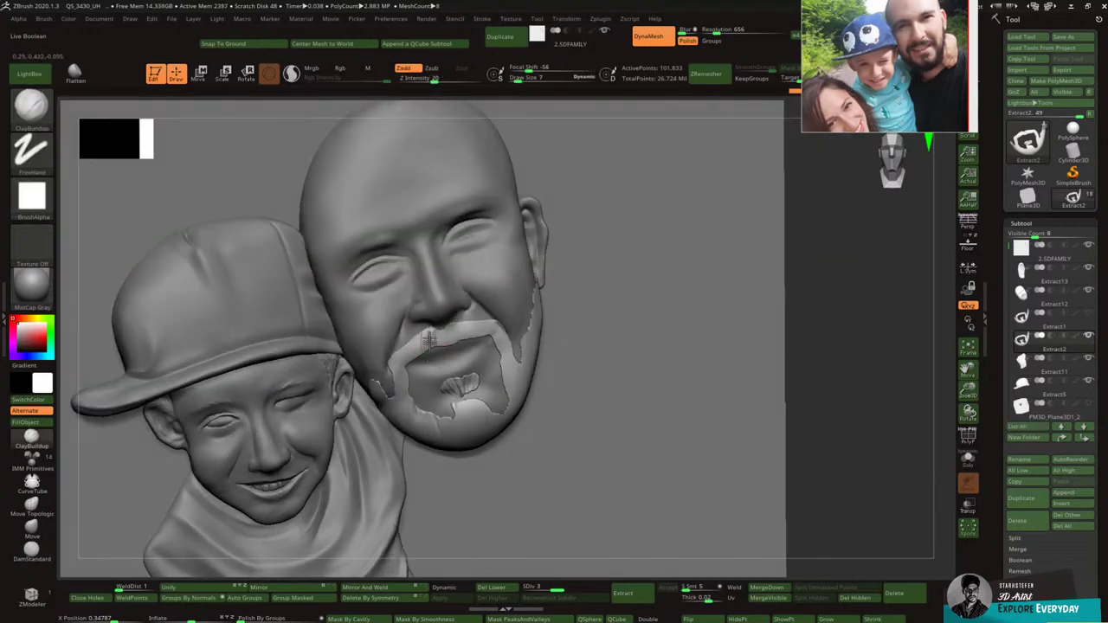
left_click_drag(430, 341, 398, 355)
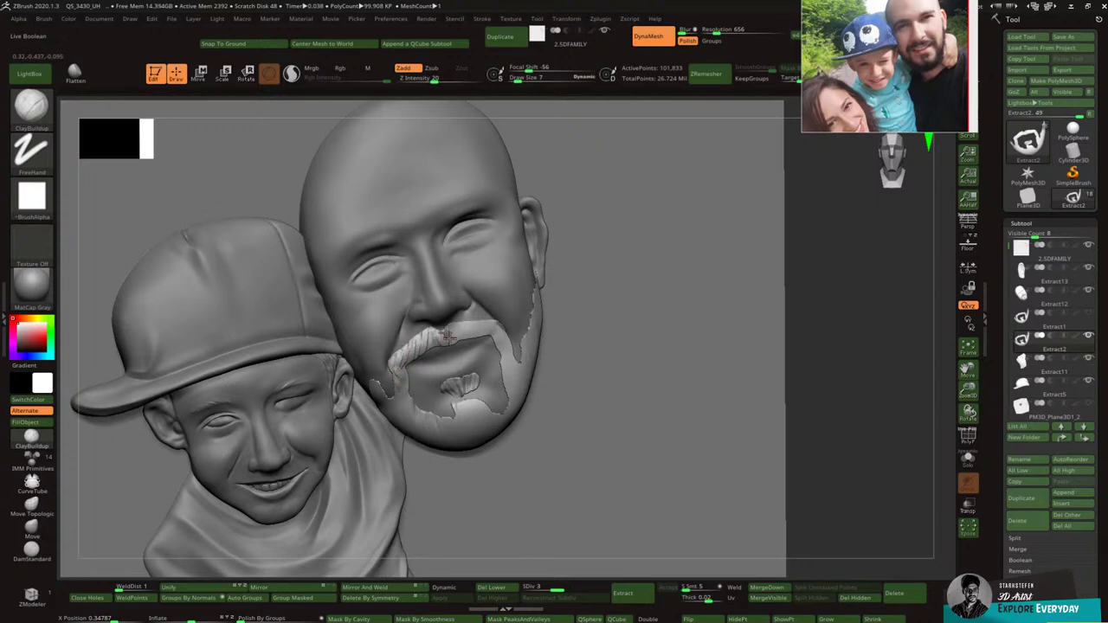
left_click_drag(487, 324, 501, 353)
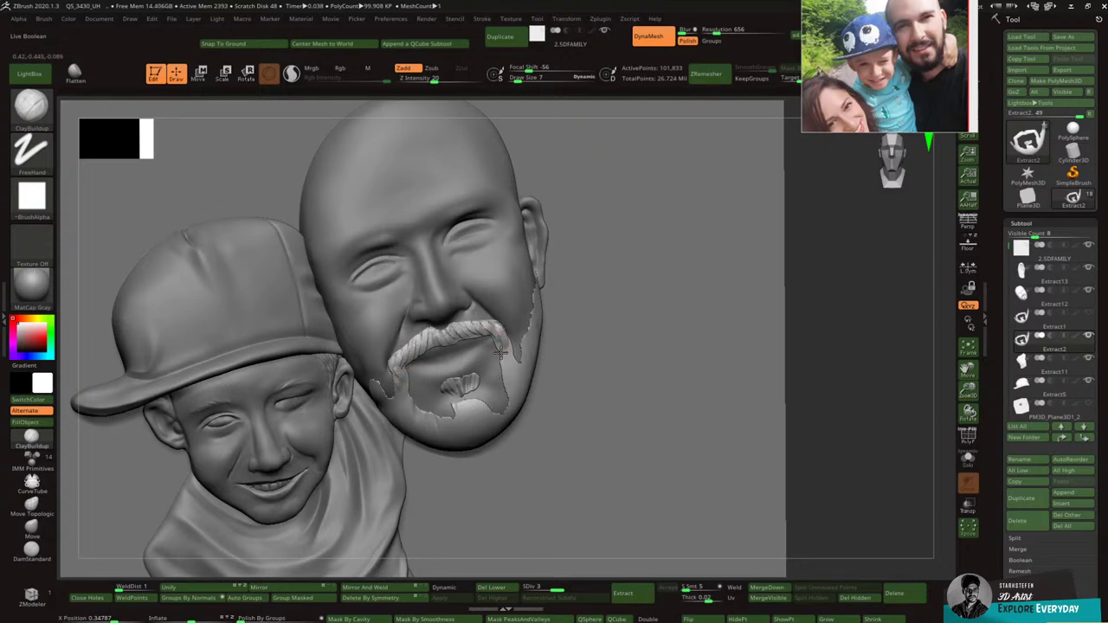
Step: Build up hair strands on the beard from the man's visible ear down the cheek and jaw to the moustache end
left_click_drag(583, 360, 561, 344)
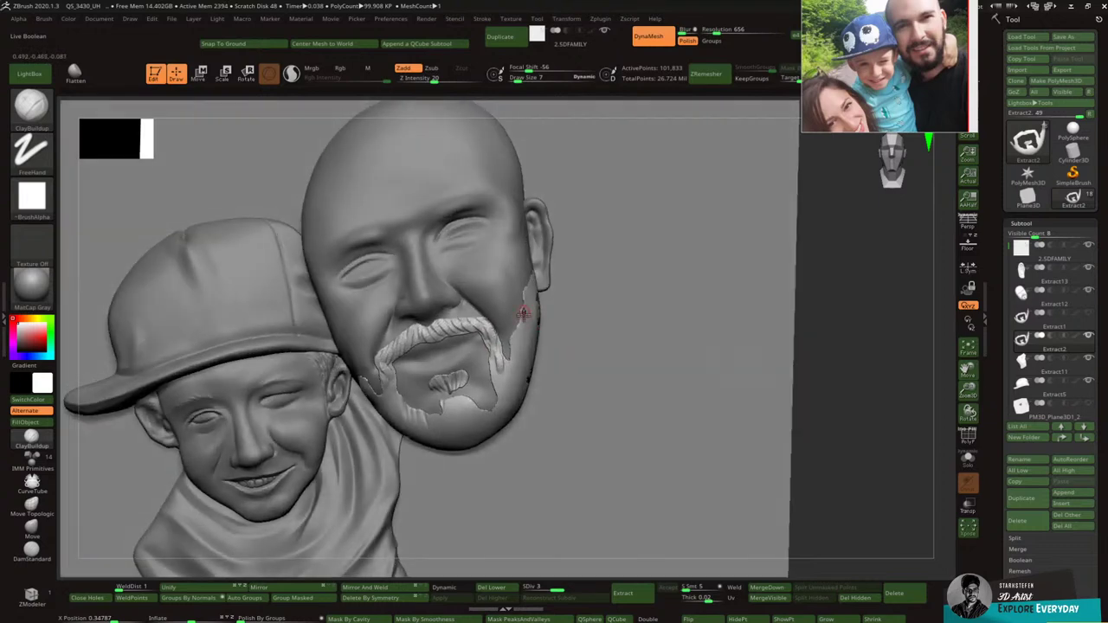
right_click(491, 385)
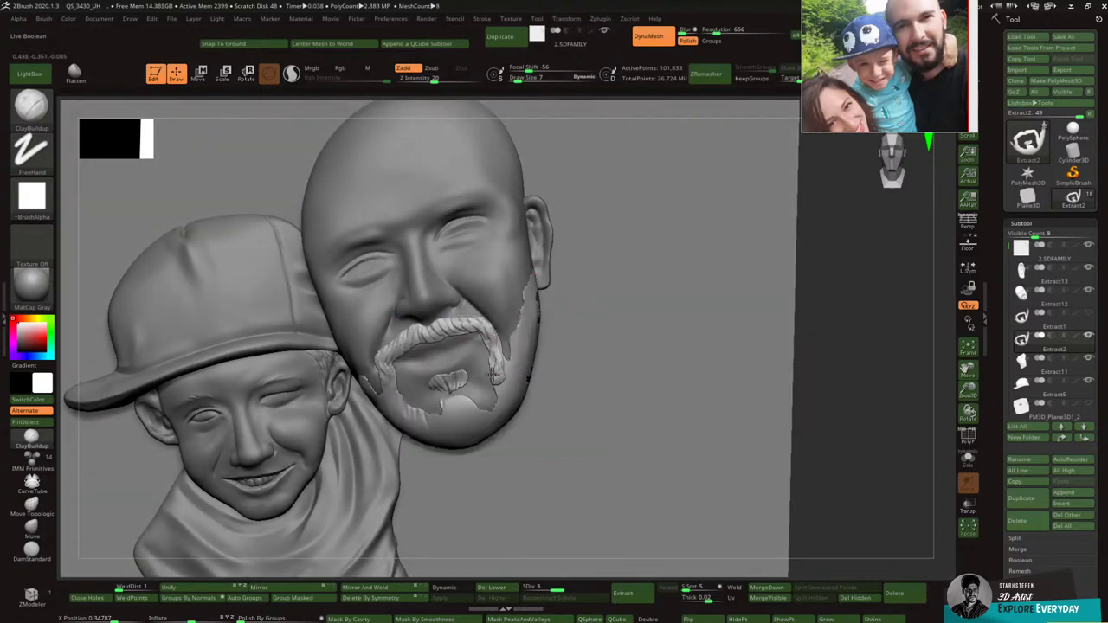
left_click_drag(510, 376, 498, 392)
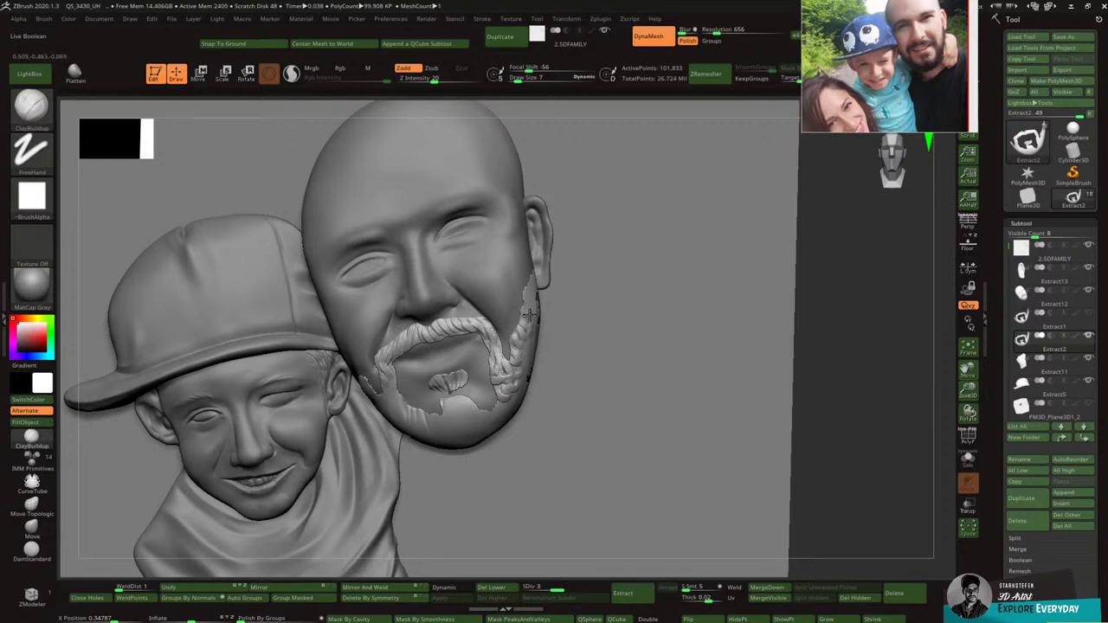
left_click_drag(536, 308, 531, 352)
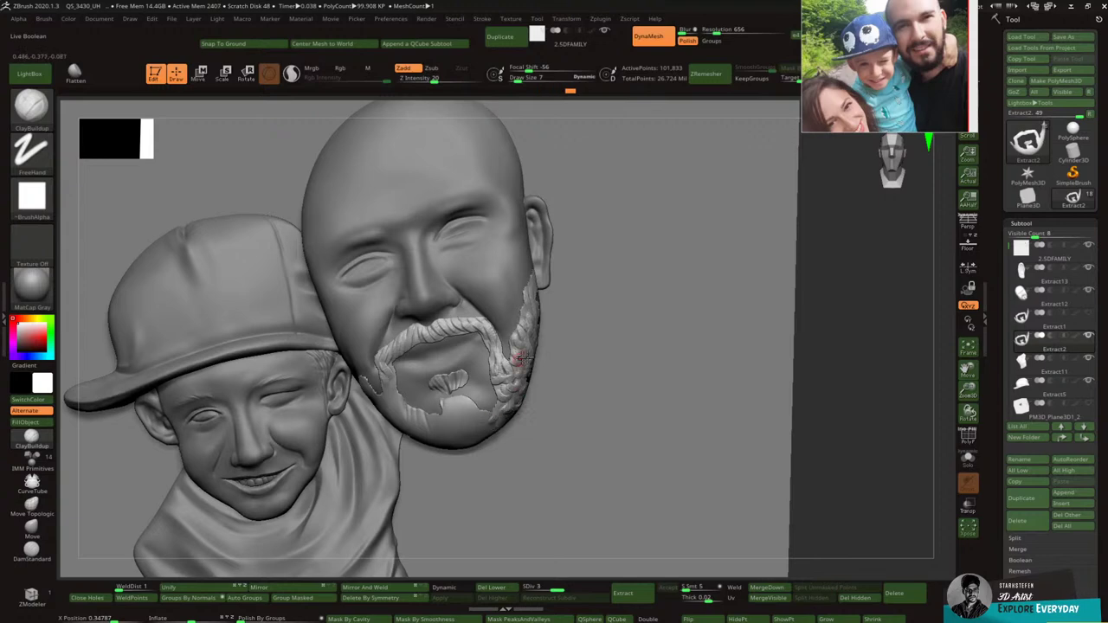
Step: Build up hair strands over the beard on the boy's side of the jaw and across the chin
right_click_drag(520, 356, 467, 355)
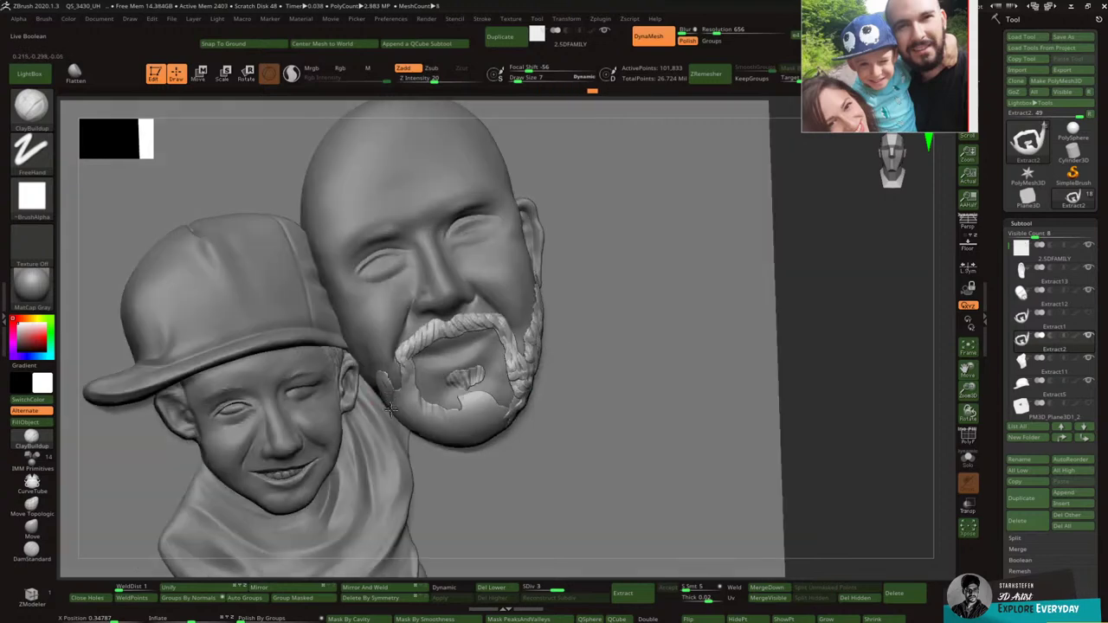
mouse_move(406, 418)
left_mouse_down()
mouse_move(403, 393)
mouse_move(418, 410)
mouse_move(424, 403)
left_mouse_up()
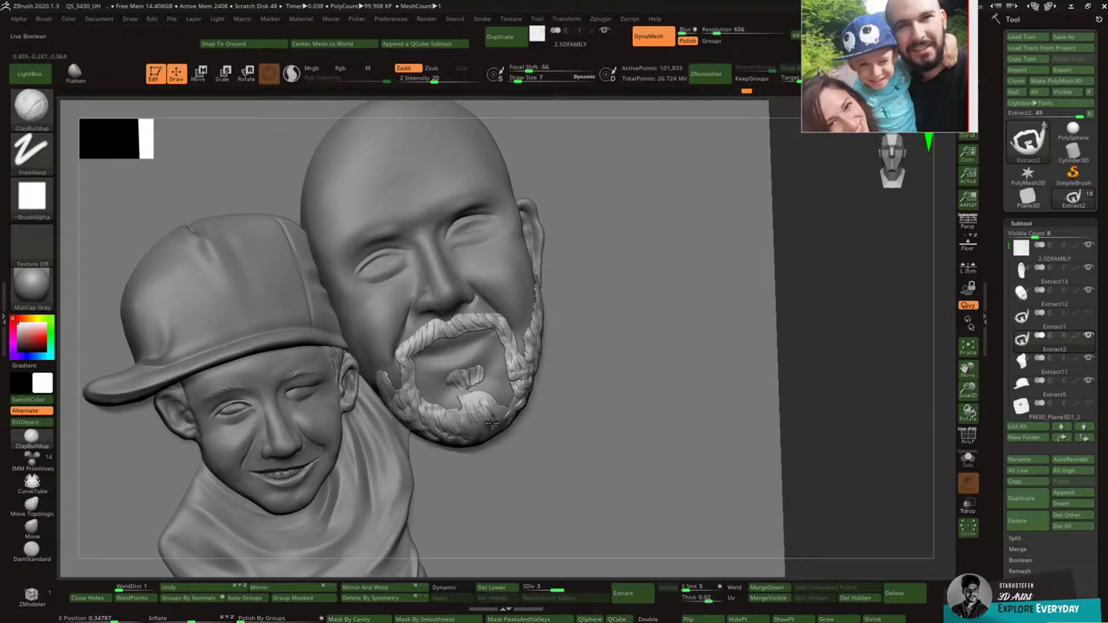
left_click_drag(492, 423, 493, 432)
right_click_drag(474, 397, 455, 391)
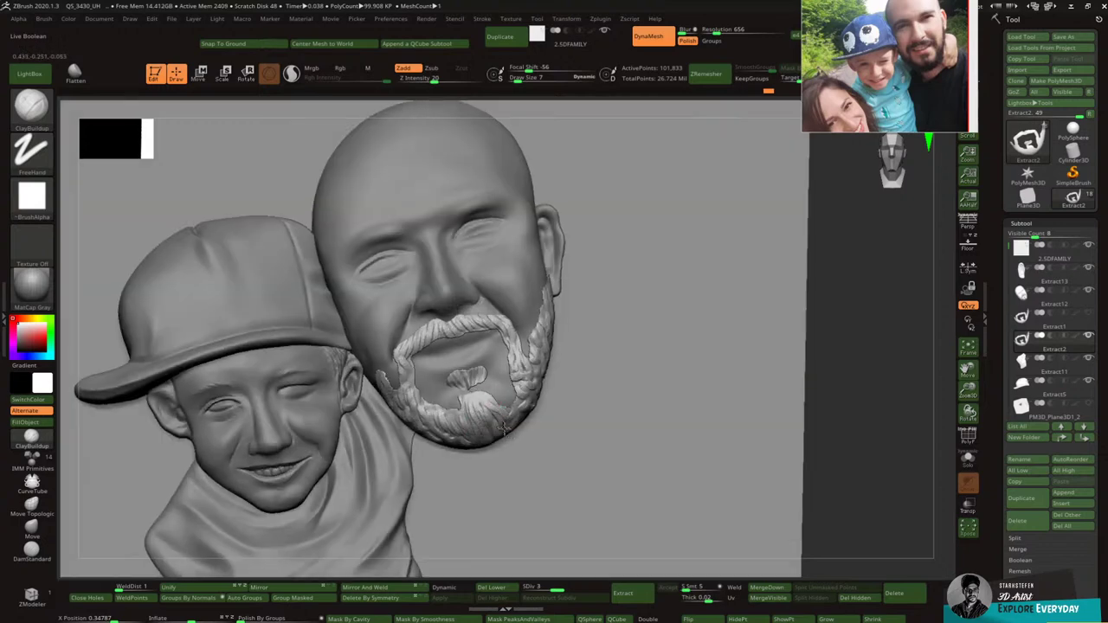
right_click_drag(464, 451, 501, 378)
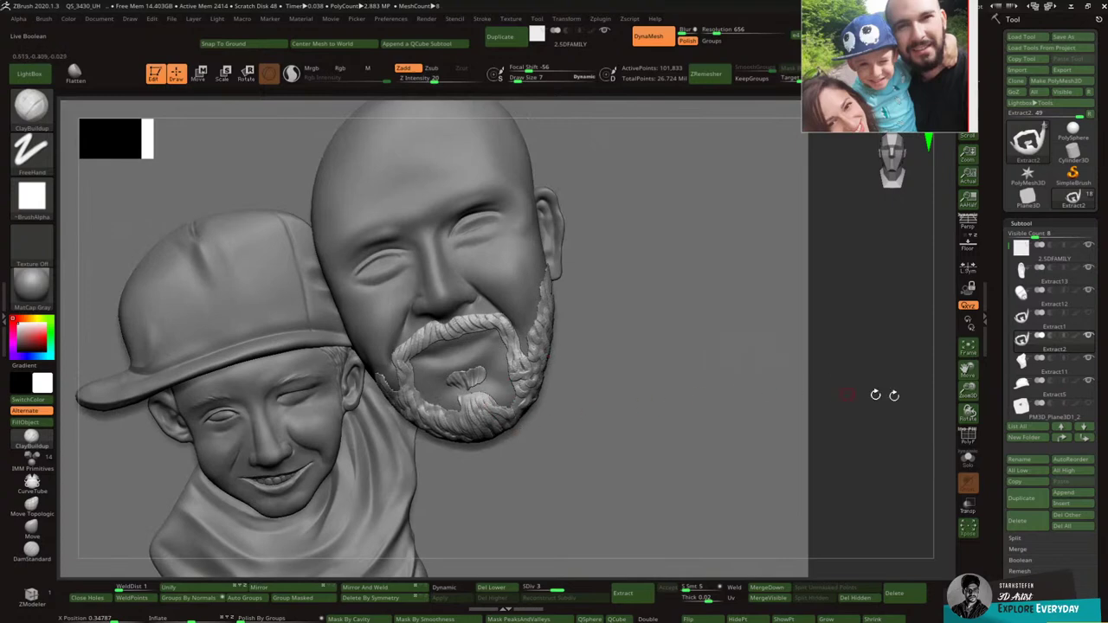
Step: Duplicate the sculpted beard subtool, hide the source version and unhide all of the new copy's geometry
left_click(1030, 495)
left_click(1090, 336)
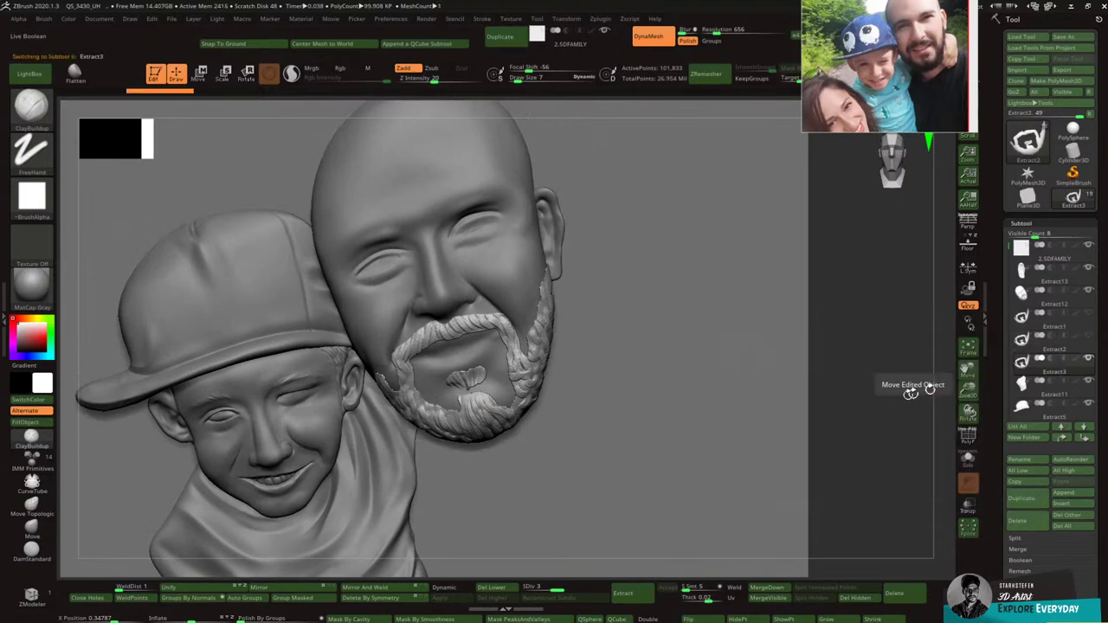
key("ctrl+shift")
left_click(854, 389, "ctrl+shift")
left_click_drag(851, 376, 844, 365)
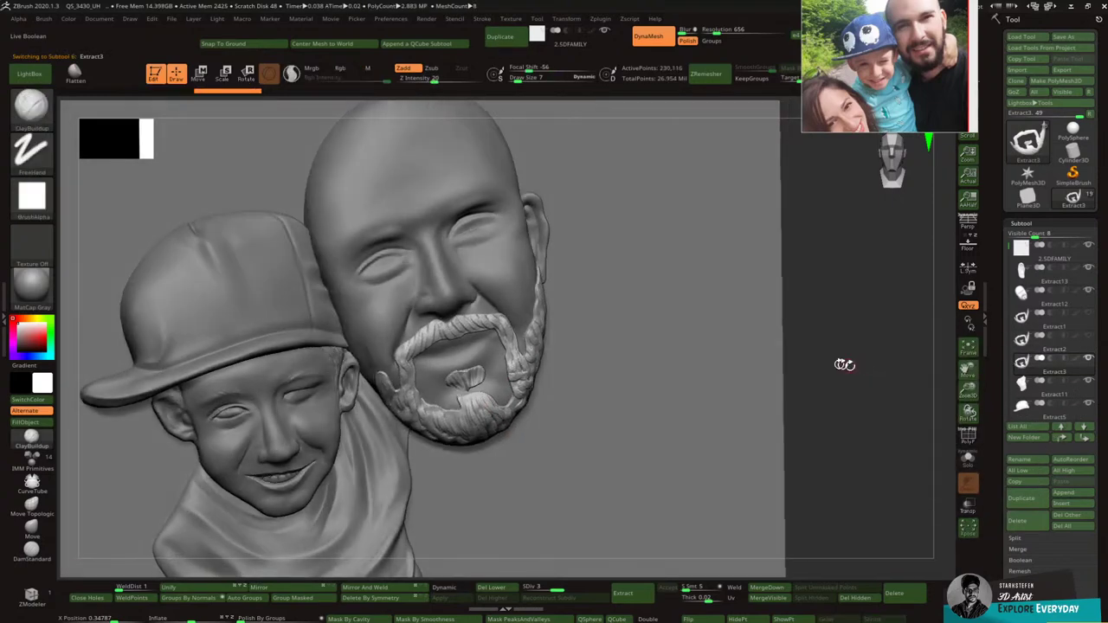
left_click(31, 105)
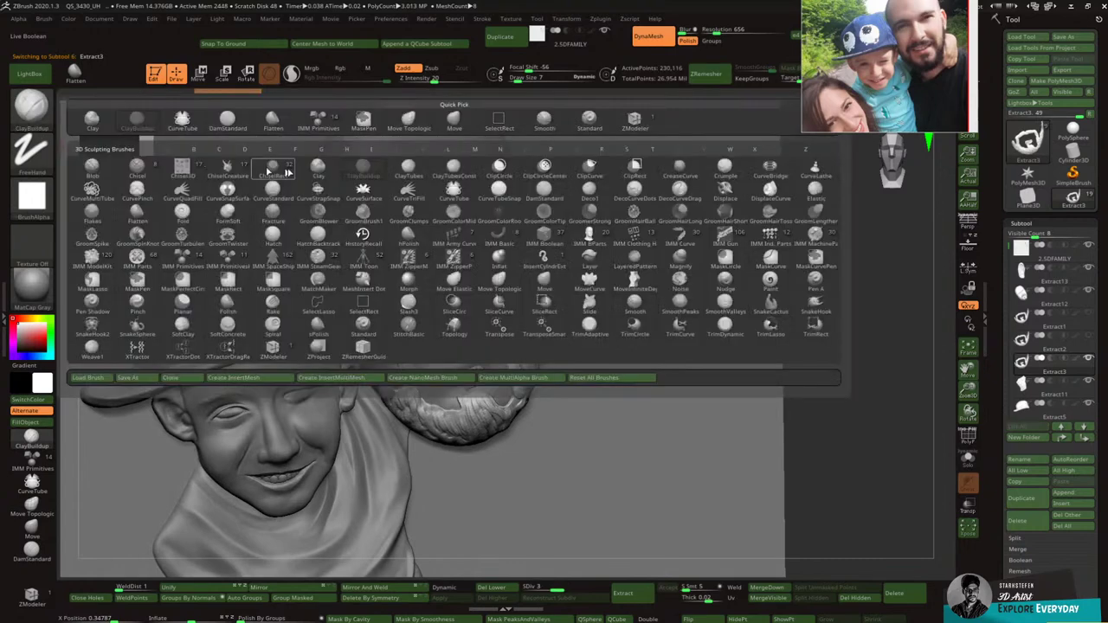
left_click(240, 127)
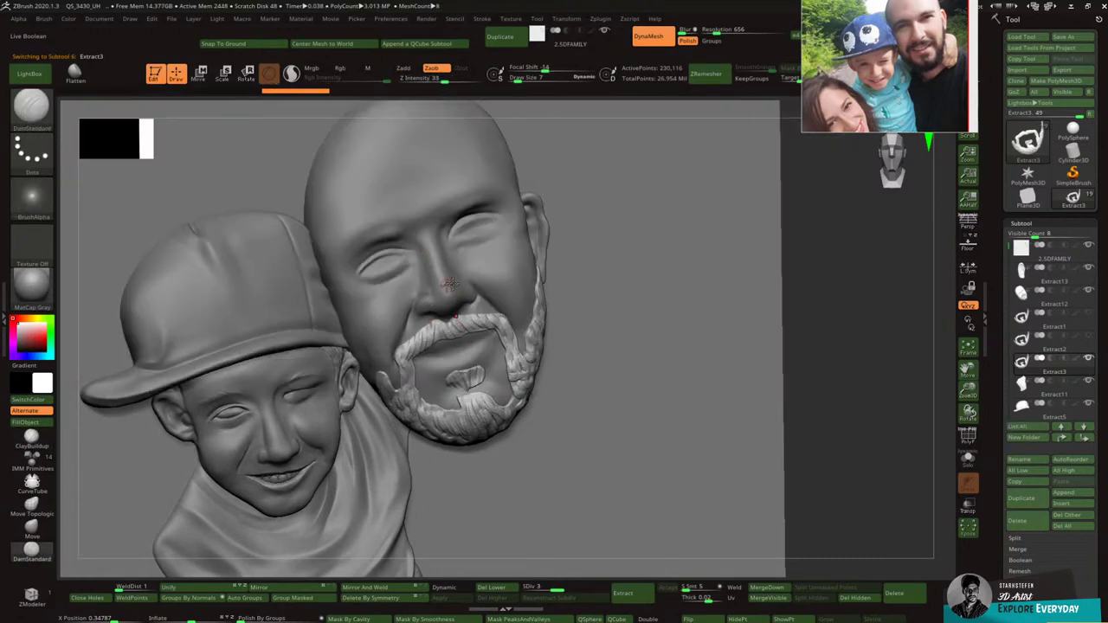
right_click_drag(430, 330, 470, 266)
Step: Texture the moustache with fine hair lines using the ClayBuildup brush with Alpha 58 at a draw size of 10
left_click(46, 117)
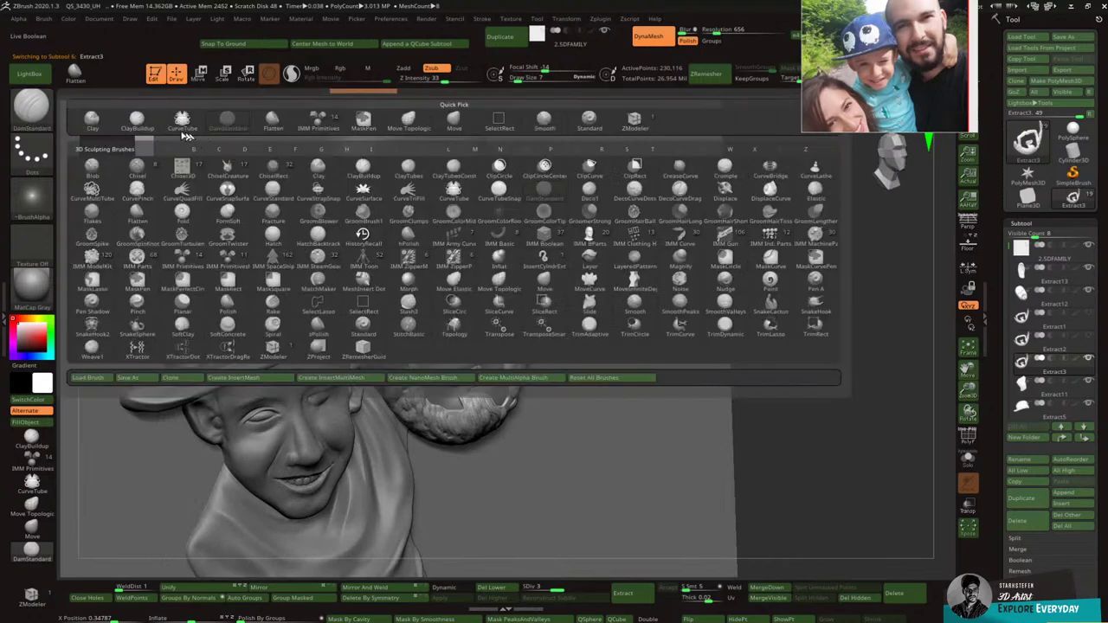
left_click(139, 127)
left_click(48, 206)
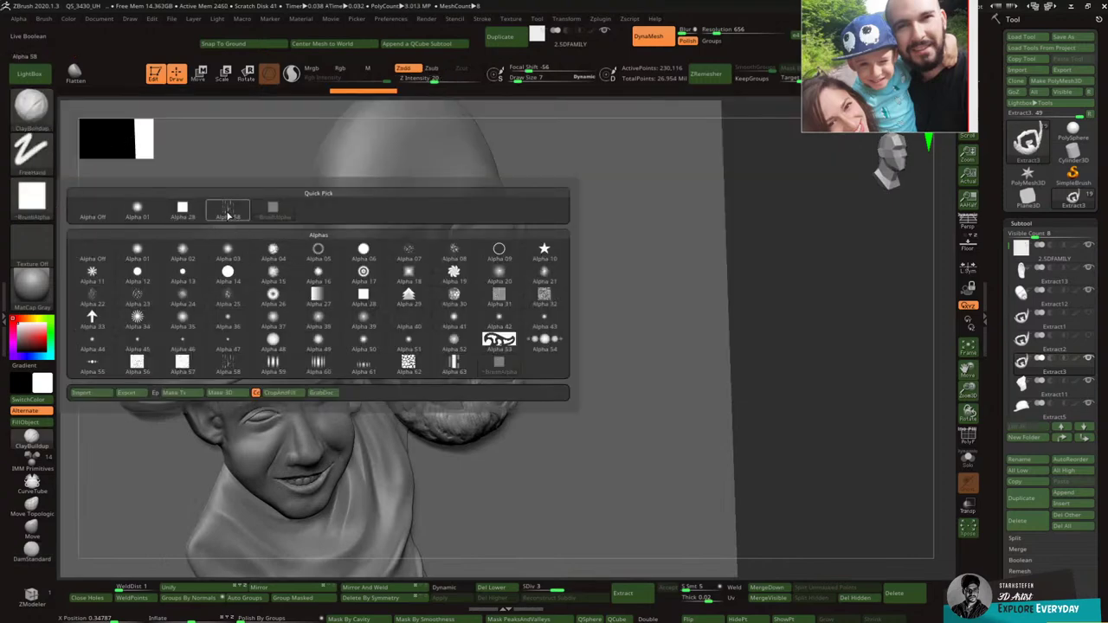
left_click(227, 210)
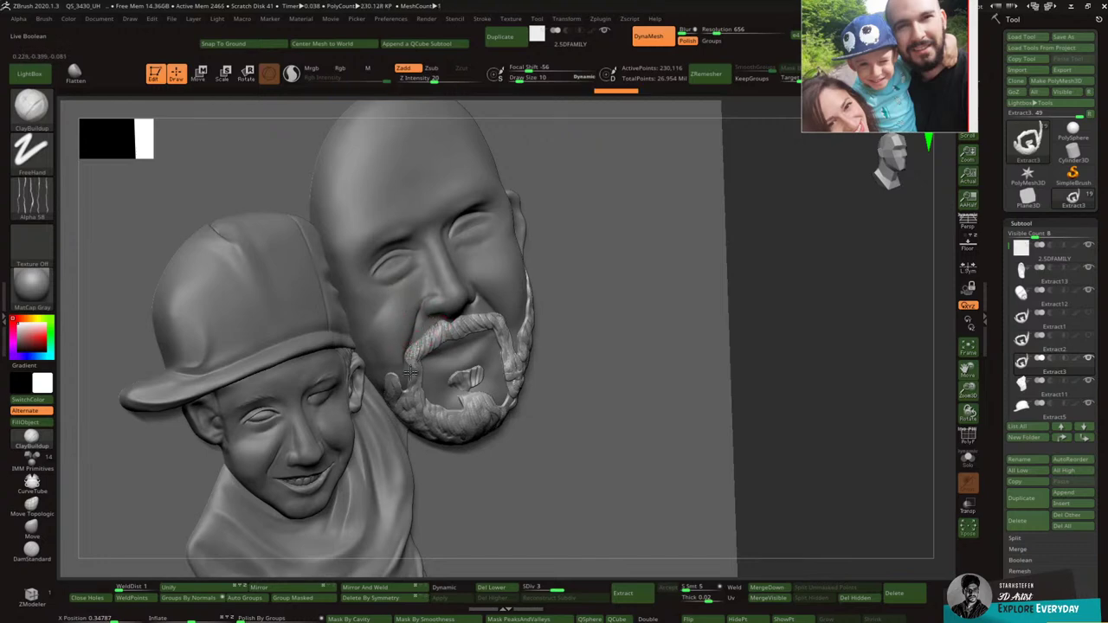
key("shift")
mouse_move(453, 375)
right_mouse_down()
mouse_move(503, 353)
mouse_move(562, 356)
right_mouse_up()
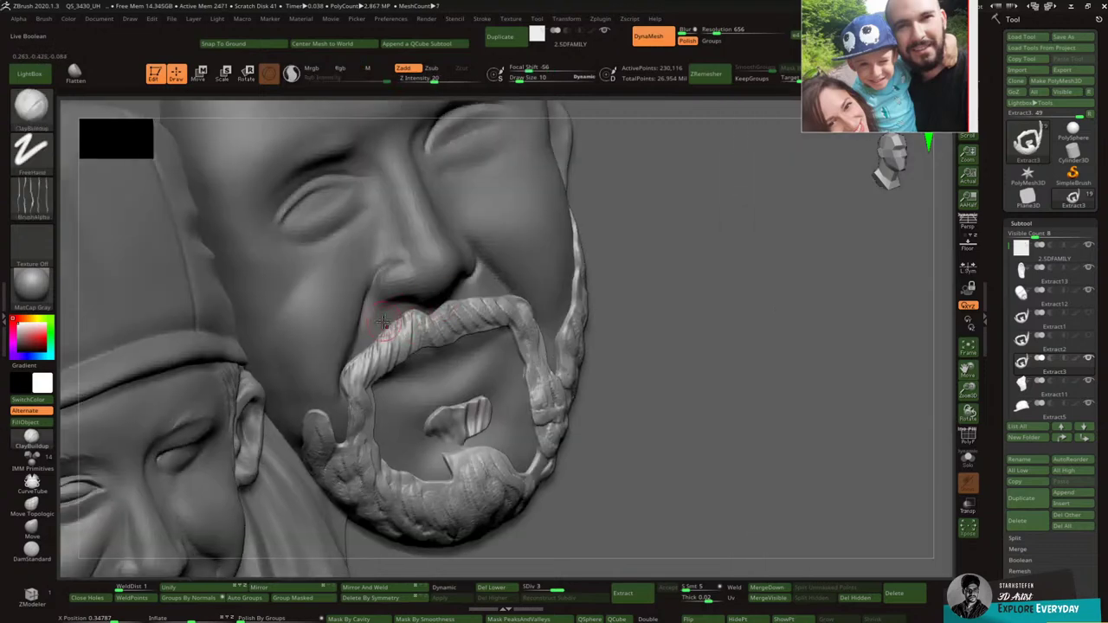
mouse_move(386, 324)
left_mouse_down()
mouse_move(352, 382)
mouse_move(377, 330)
mouse_move(405, 357)
left_mouse_up()
mouse_move(414, 308)
left_mouse_down()
mouse_move(415, 321)
mouse_move(440, 317)
left_mouse_up()
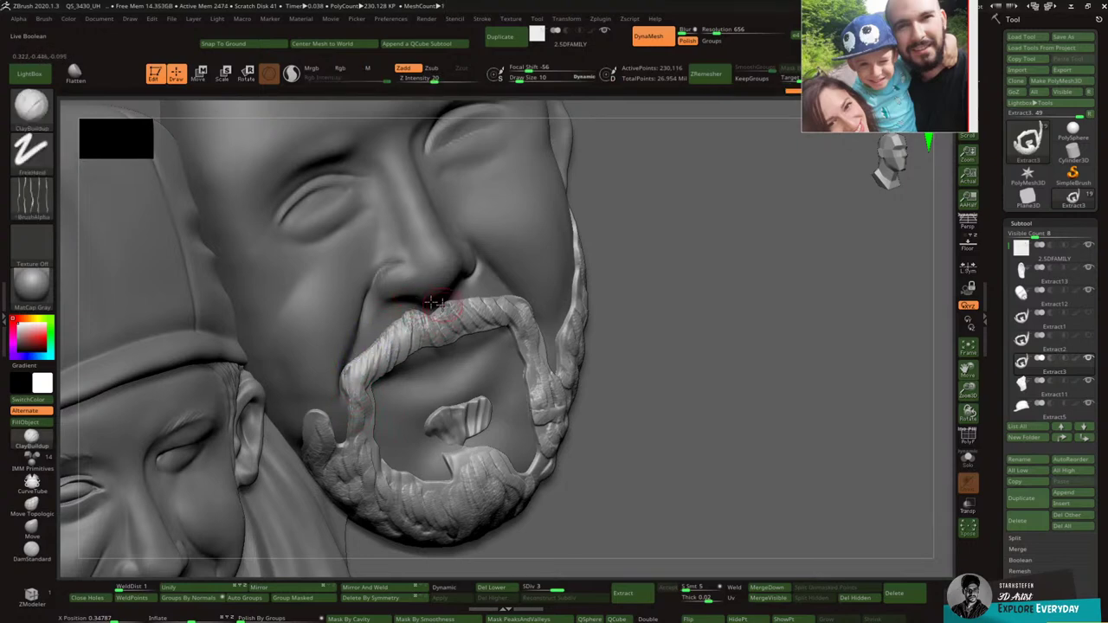
right_click_drag(443, 313, 412, 270)
mouse_move(422, 312)
left_mouse_down()
mouse_move(430, 333)
mouse_move(464, 334)
left_mouse_up()
Step: Switch the brush to Alpha 59 and lay parallel strands across the middle of the moustache at draw sizes 7 and 8
left_click(31, 199)
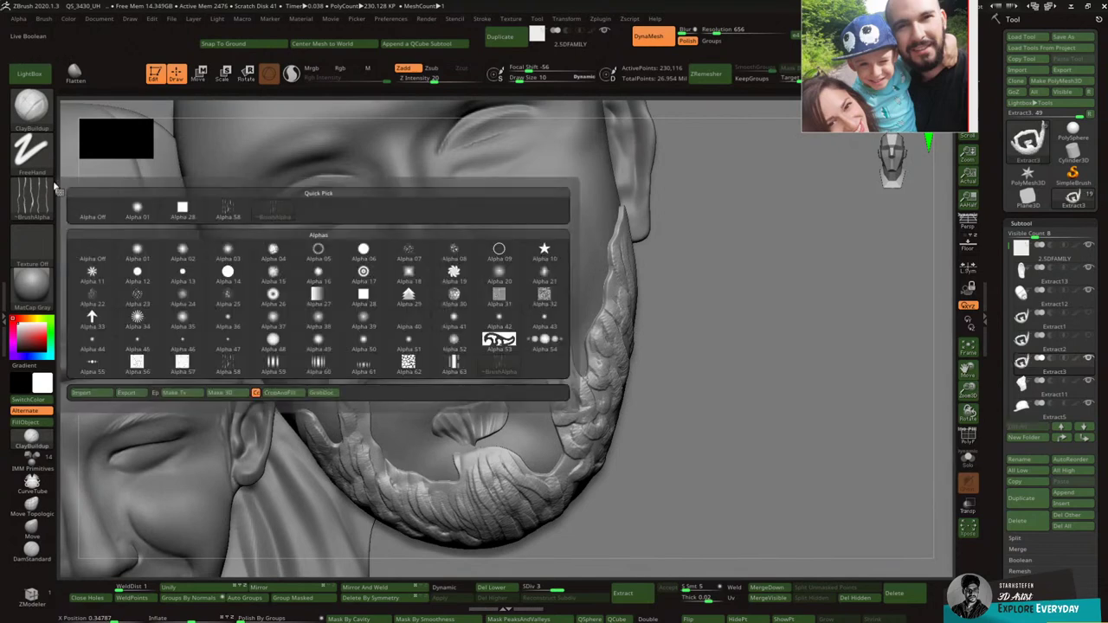
left_click(228, 210)
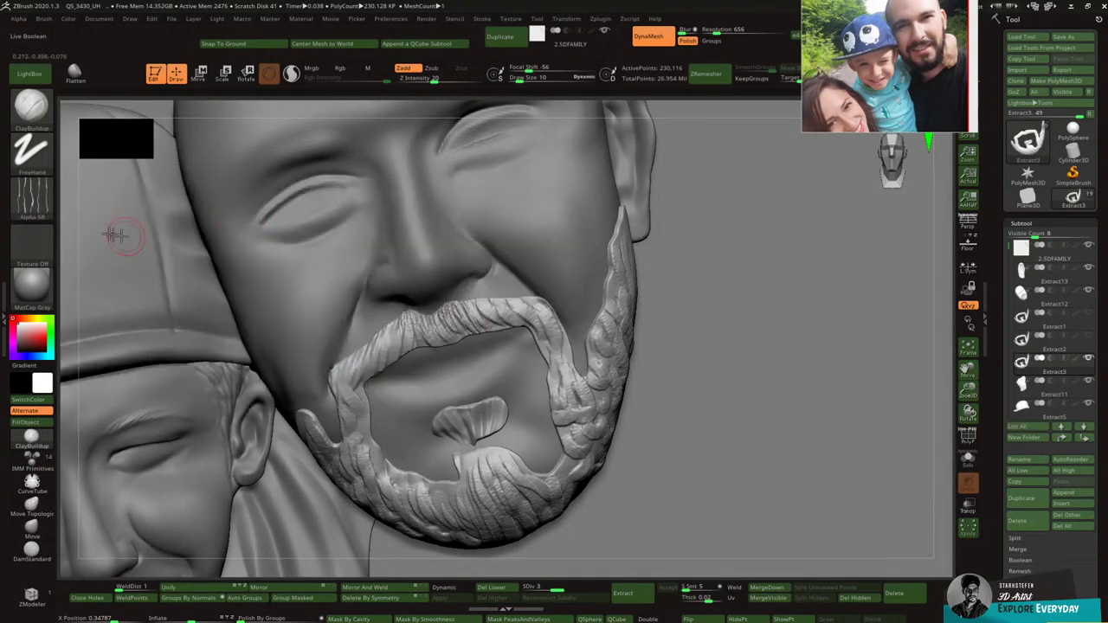
left_click(31, 199)
left_click(274, 364)
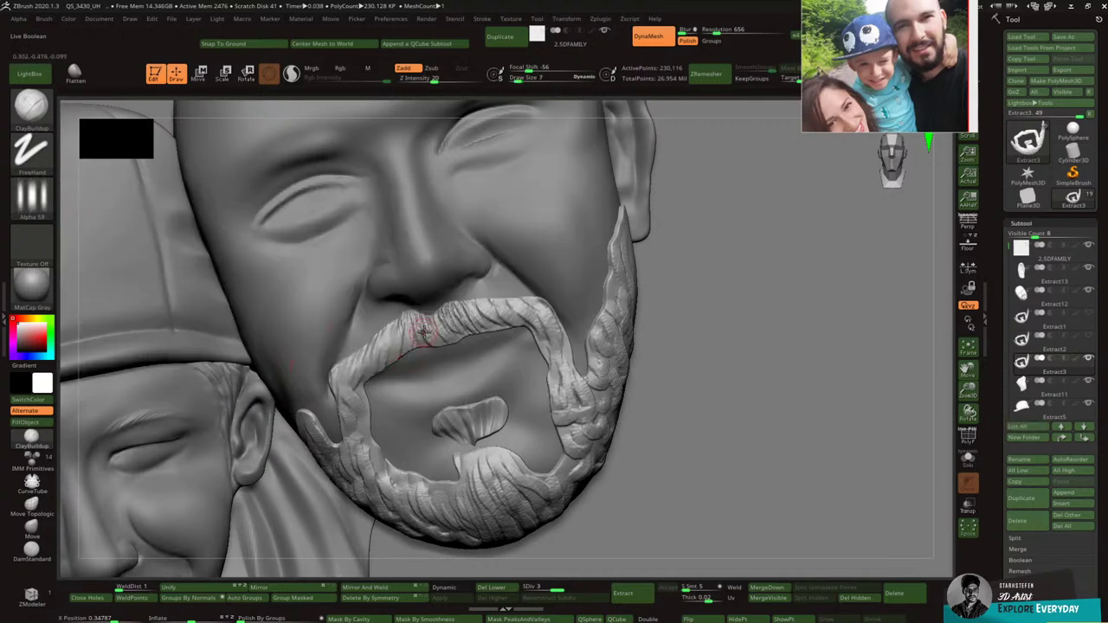
mouse_move(451, 303)
left_mouse_down()
mouse_move(468, 315)
mouse_move(464, 325)
left_mouse_up()
key("ctrl+z")
right_click_drag(488, 295, 479, 282)
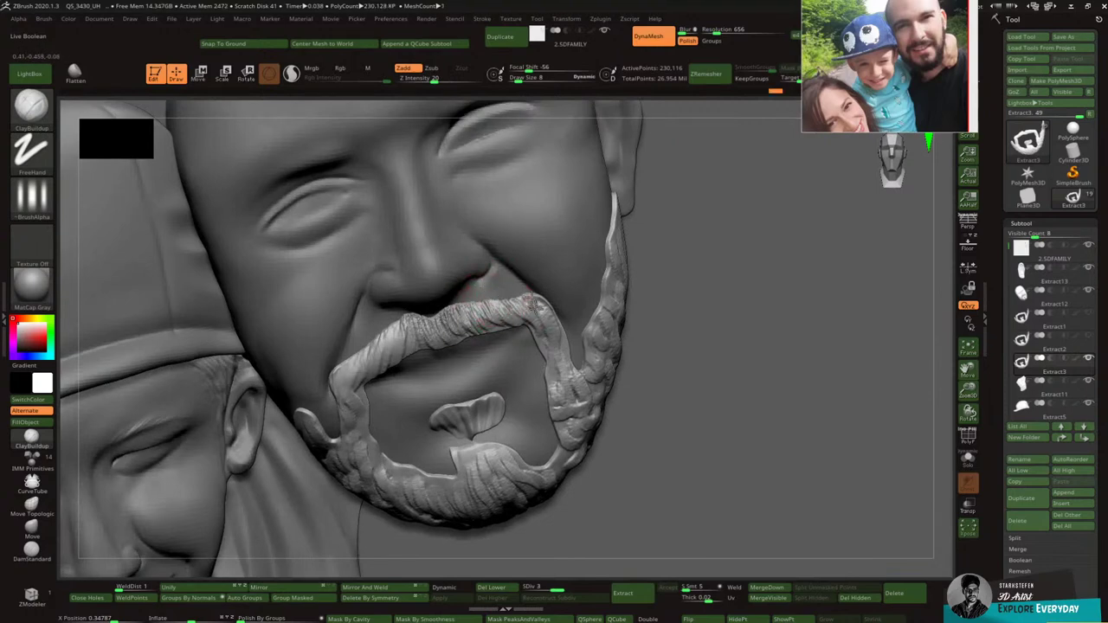
key("shift")
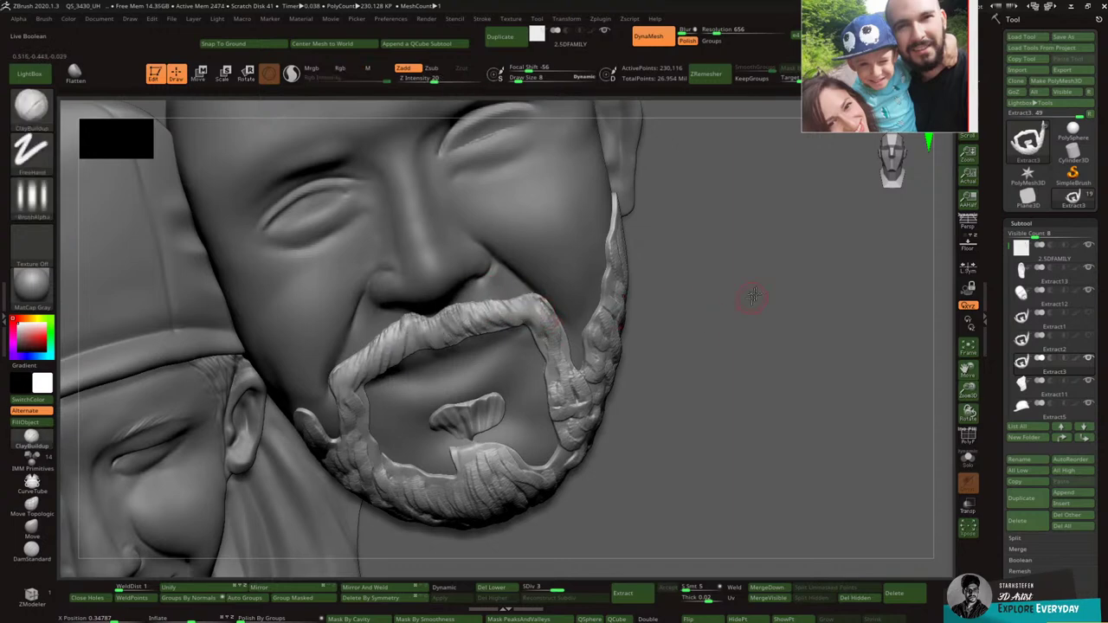
Step: Continue the Alpha 59 strands along the whole moustache and down toward both ends at a draw size of 8
left_click_drag(749, 292, 782, 296)
left_click_drag(969, 392, 979, 438)
key("f")
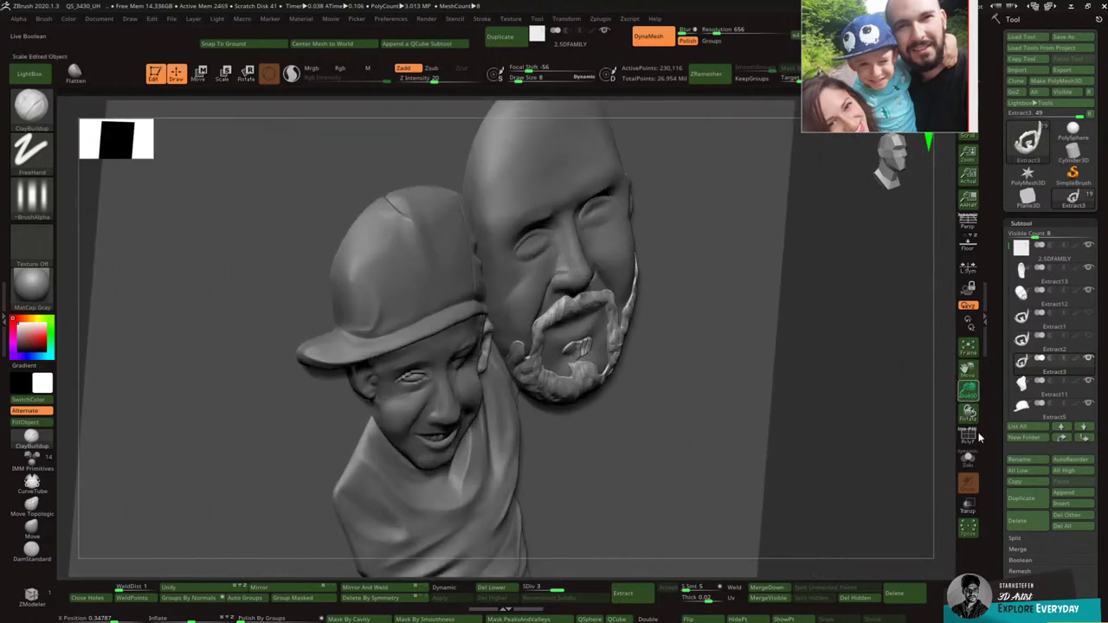
key("f")
left_click_drag(968, 391, 969, 435)
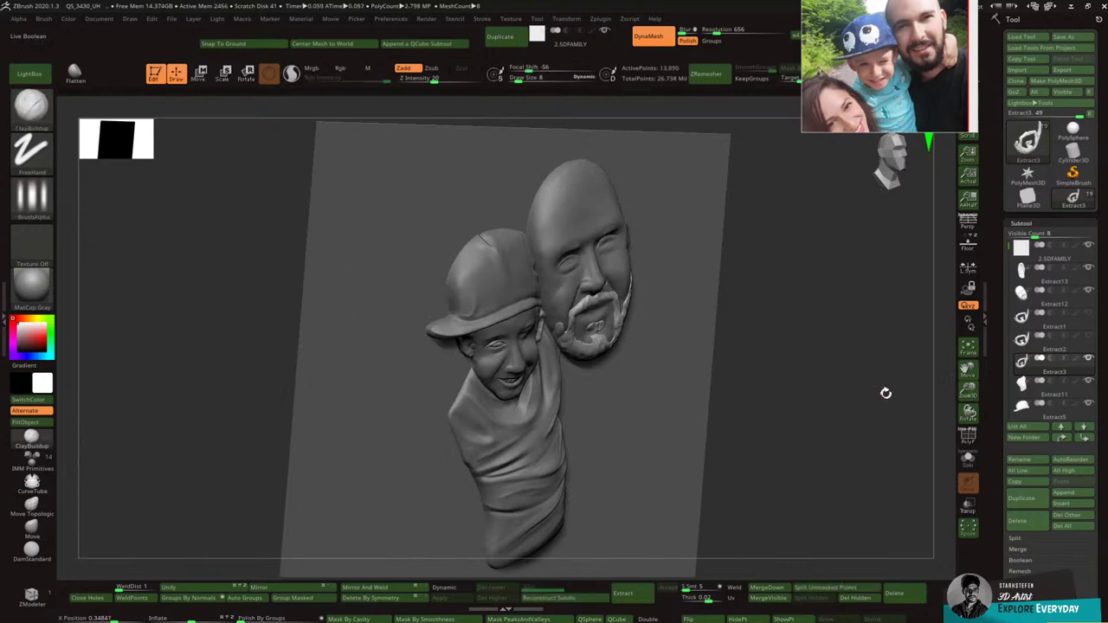
left_click_drag(883, 391, 836, 385)
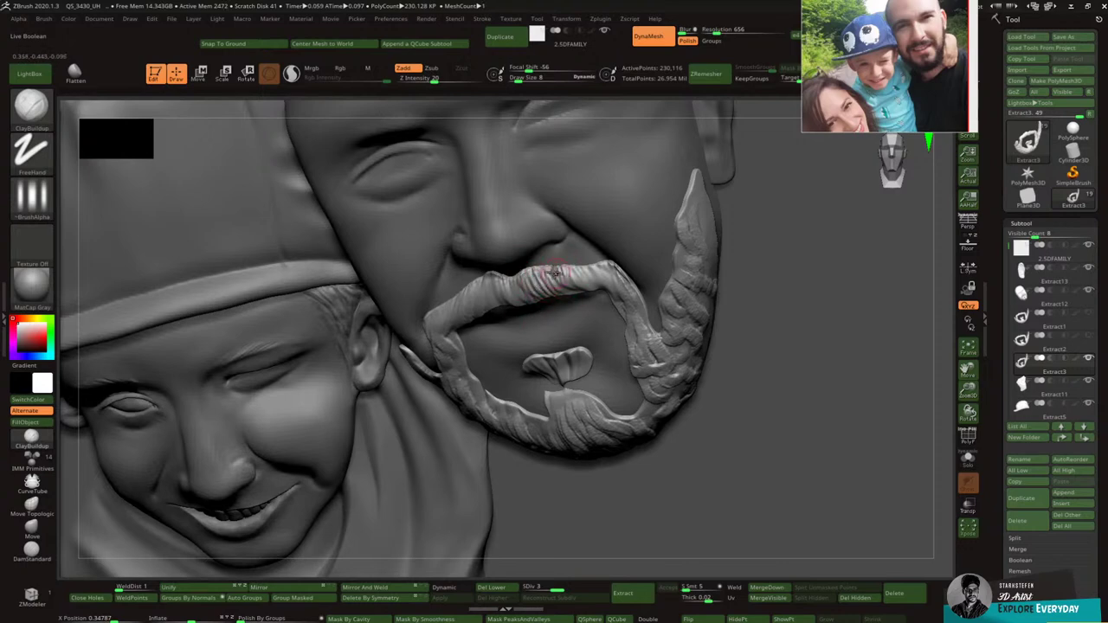
mouse_move(555, 271)
left_mouse_down()
mouse_move(565, 297)
mouse_move(588, 285)
mouse_move(585, 272)
mouse_move(611, 282)
mouse_move(645, 327)
mouse_move(654, 305)
left_mouse_up()
right_click_drag(664, 220, 630, 245)
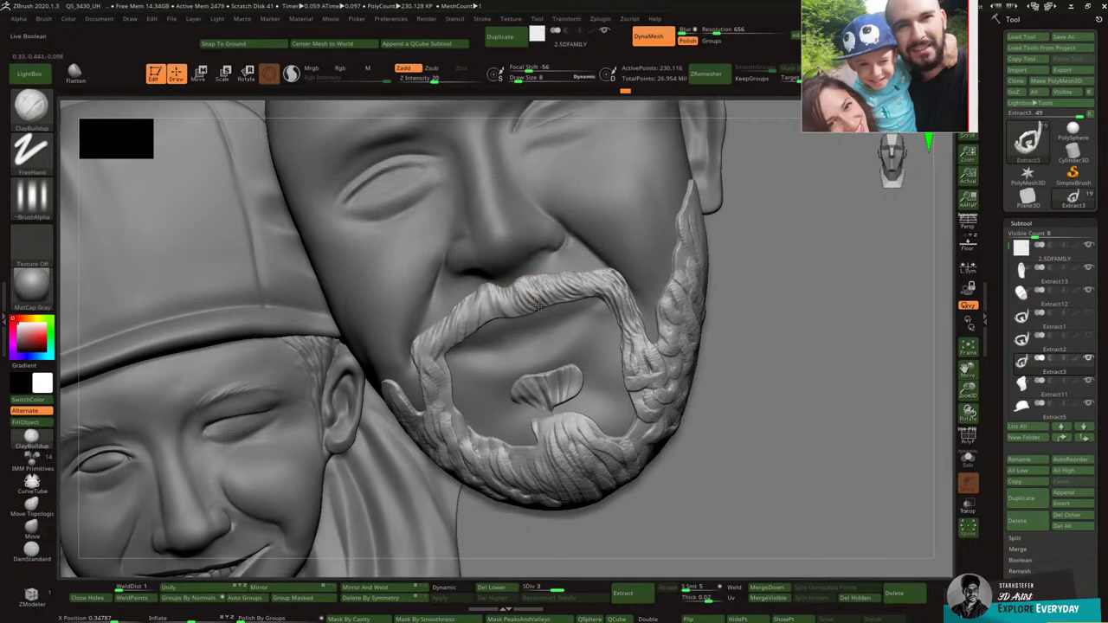
right_click_drag(552, 285, 496, 312)
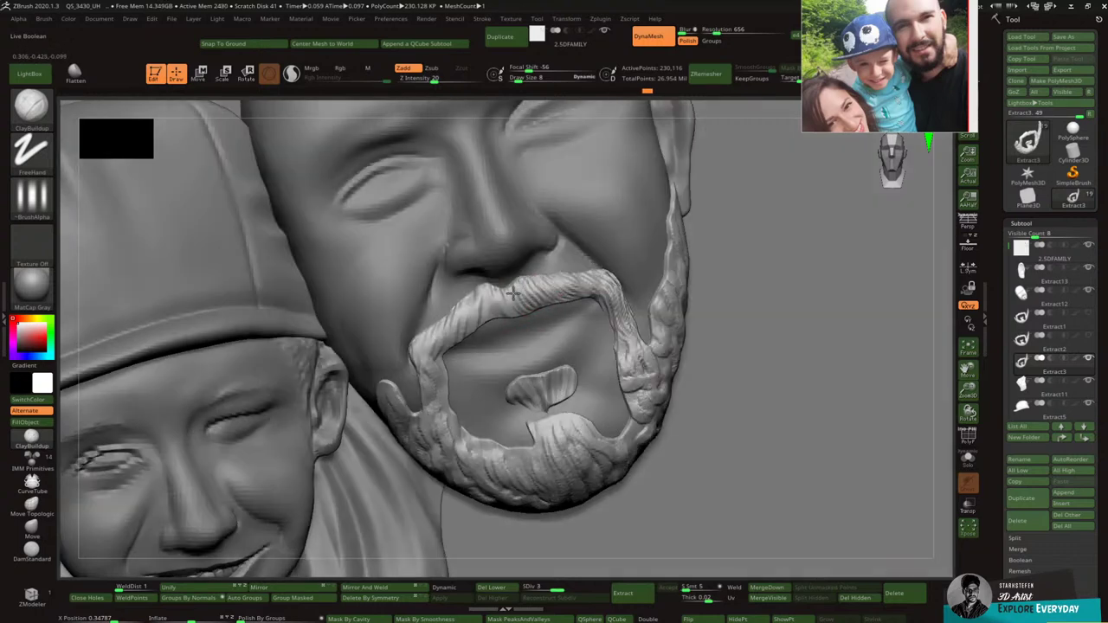
mouse_move(494, 314)
left_mouse_down()
mouse_move(487, 288)
mouse_move(469, 290)
left_mouse_up()
mouse_move(472, 331)
left_mouse_down()
mouse_move(464, 288)
mouse_move(430, 314)
left_mouse_up()
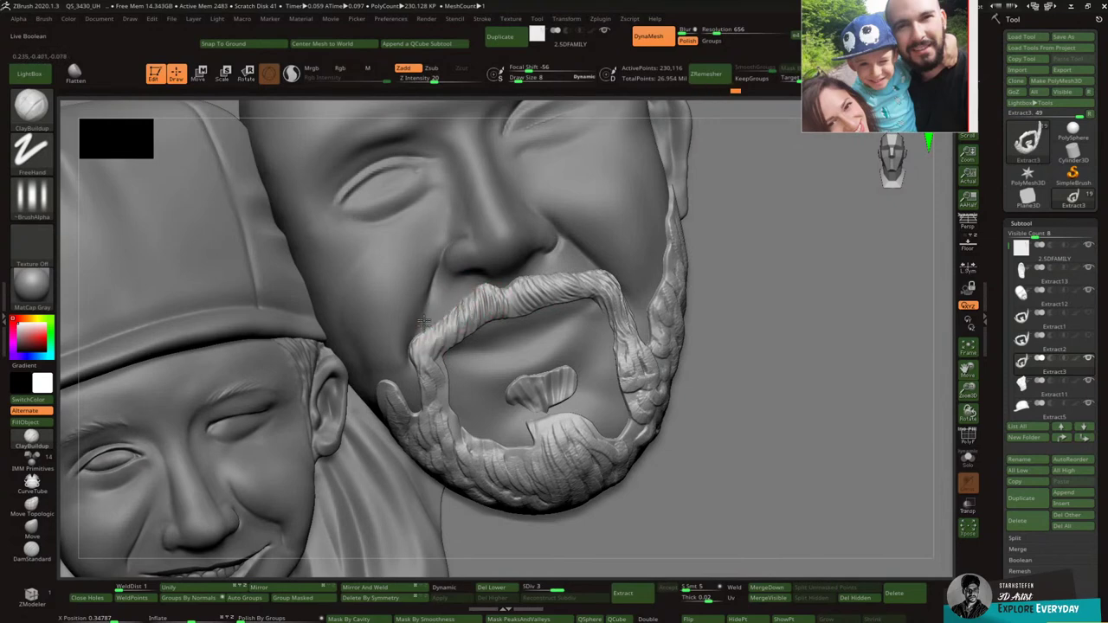
left_click_drag(422, 381, 420, 303)
Step: Increase the alpha's horizontal tiling and lay denser, finer strands over the moustache at draw sizes 8 to 14
left_click(19, 18)
left_click(43, 236)
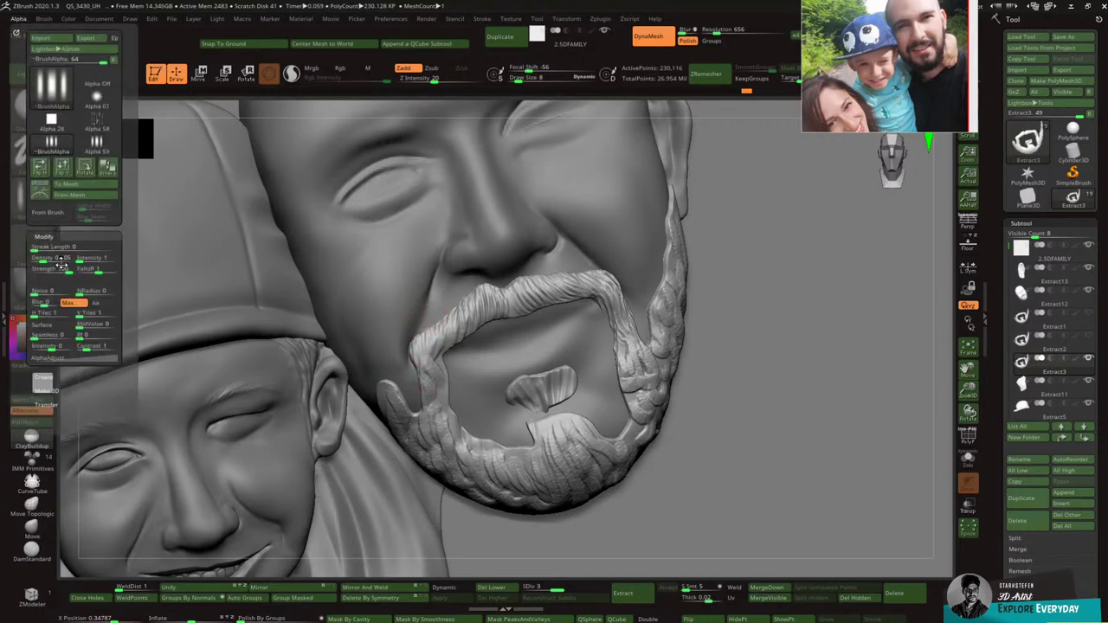
left_click_drag(42, 314, 52, 313)
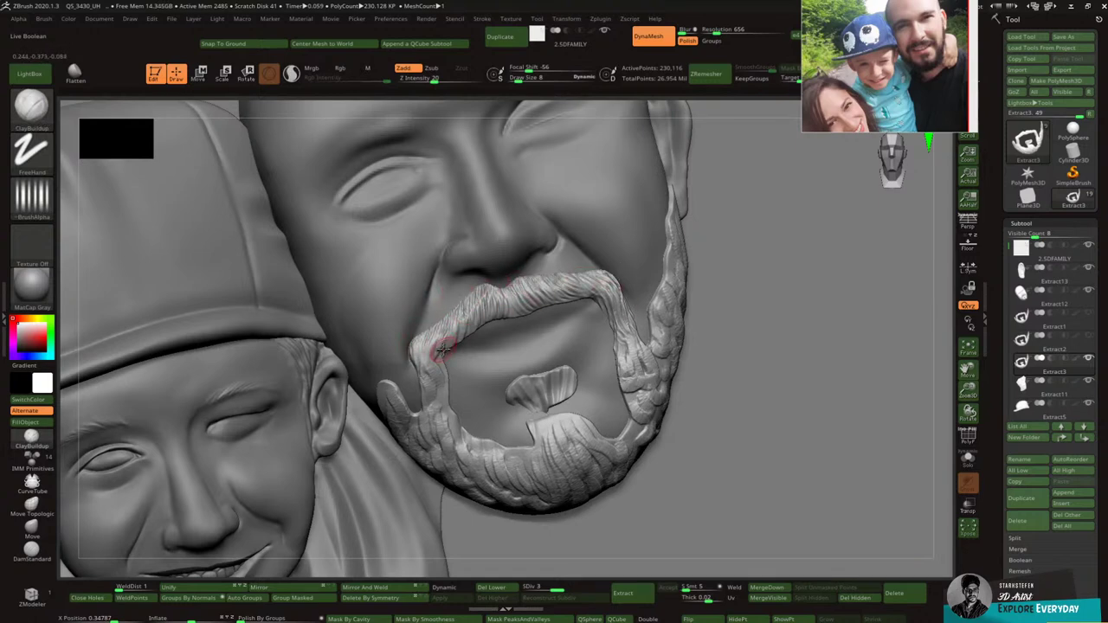
left_click_drag(453, 316, 420, 353)
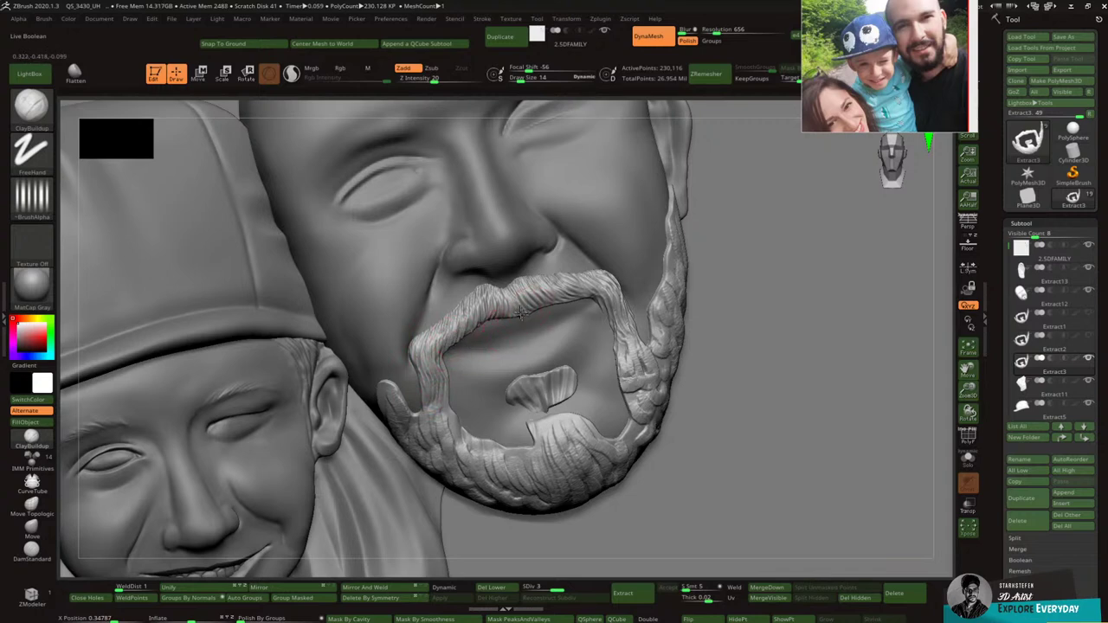
mouse_move(548, 304)
left_mouse_down()
mouse_move(576, 290)
mouse_move(630, 334)
mouse_move(613, 341)
left_mouse_up()
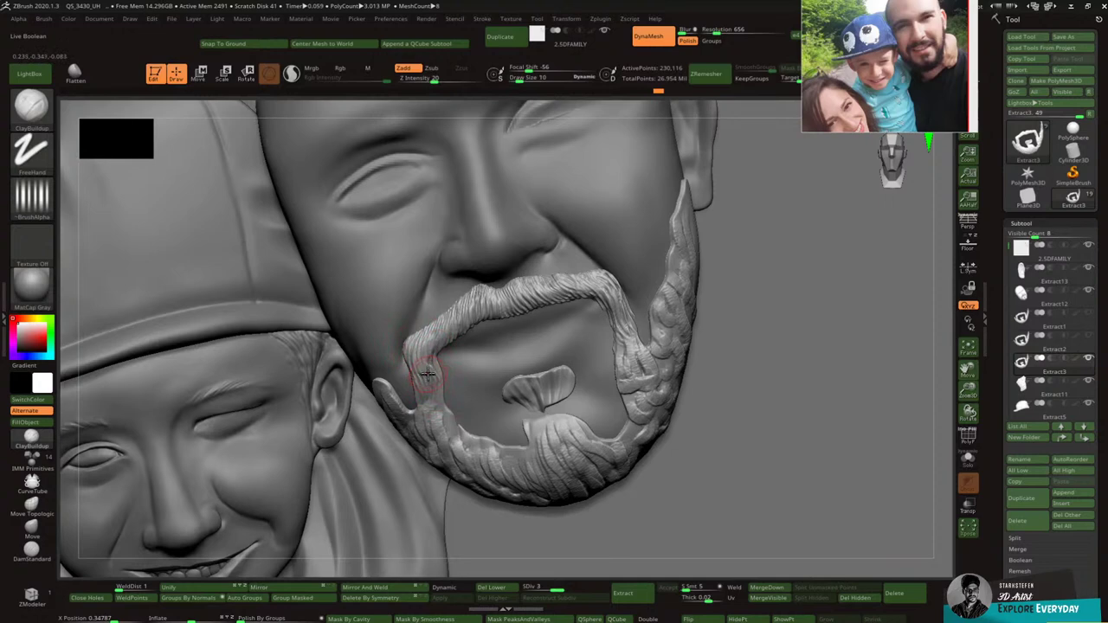
Step: Lay fine strands from the moustache end on the boy's side along the lower beard, over the chin tuft and its neighbouring inner edge
left_click_drag(427, 374, 443, 380)
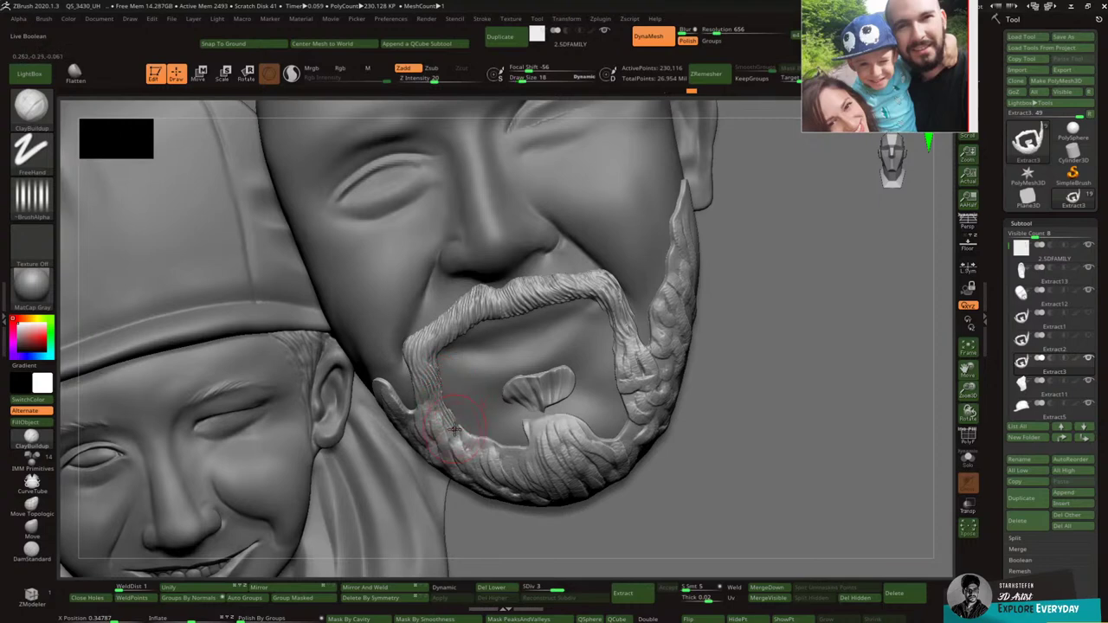
mouse_move(474, 445)
left_mouse_down()
mouse_move(477, 433)
mouse_move(491, 439)
mouse_move(500, 407)
left_mouse_up()
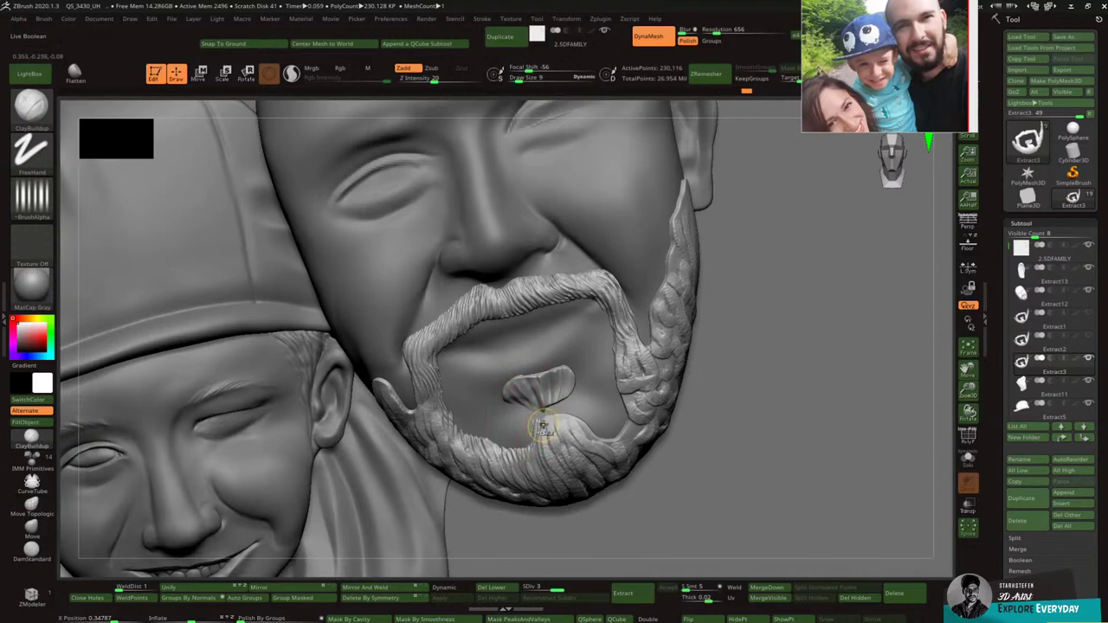
scroll(609, 439, "up", 3)
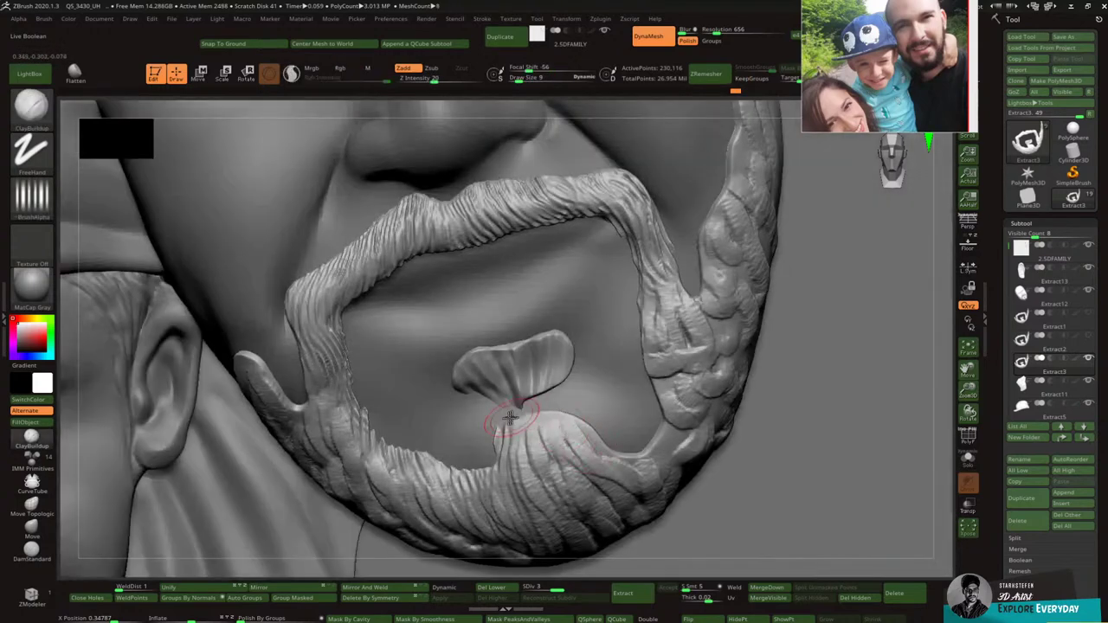
mouse_move(495, 465)
left_mouse_down()
mouse_move(511, 426)
mouse_move(541, 407)
mouse_move(529, 409)
mouse_move(515, 441)
mouse_move(544, 438)
left_mouse_up()
key("ctrl+z")
key("ctrl+z")
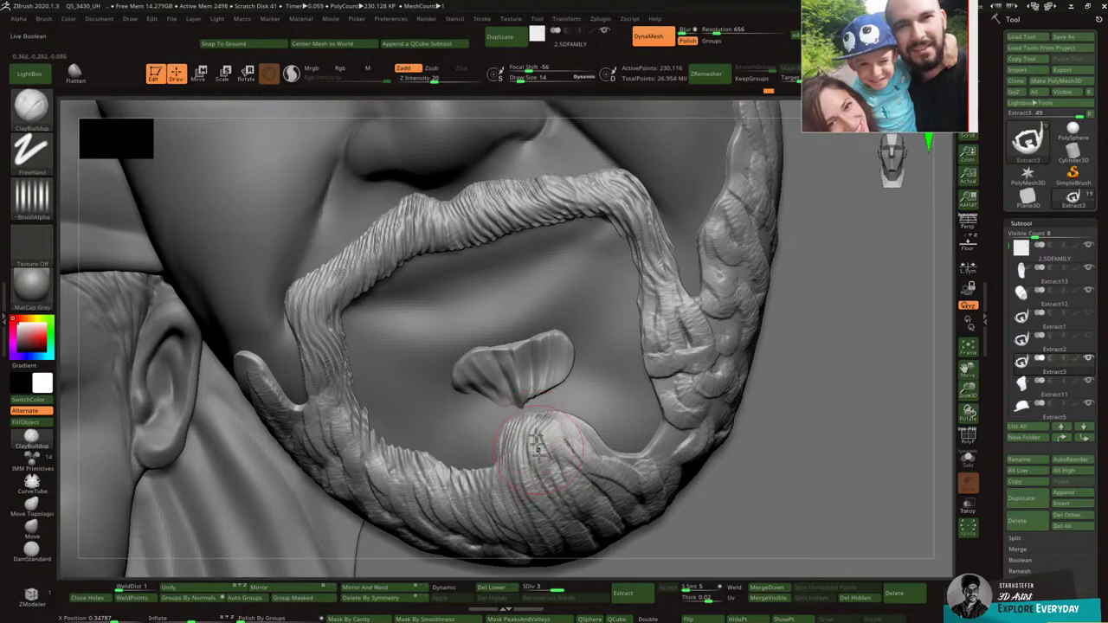
mouse_move(538, 441)
left_mouse_down()
mouse_move(535, 459)
mouse_move(572, 407)
mouse_move(554, 381)
mouse_move(584, 400)
mouse_move(573, 403)
mouse_move(599, 459)
left_mouse_up()
mouse_move(573, 418)
left_mouse_down()
mouse_move(576, 452)
mouse_move(597, 404)
left_mouse_up()
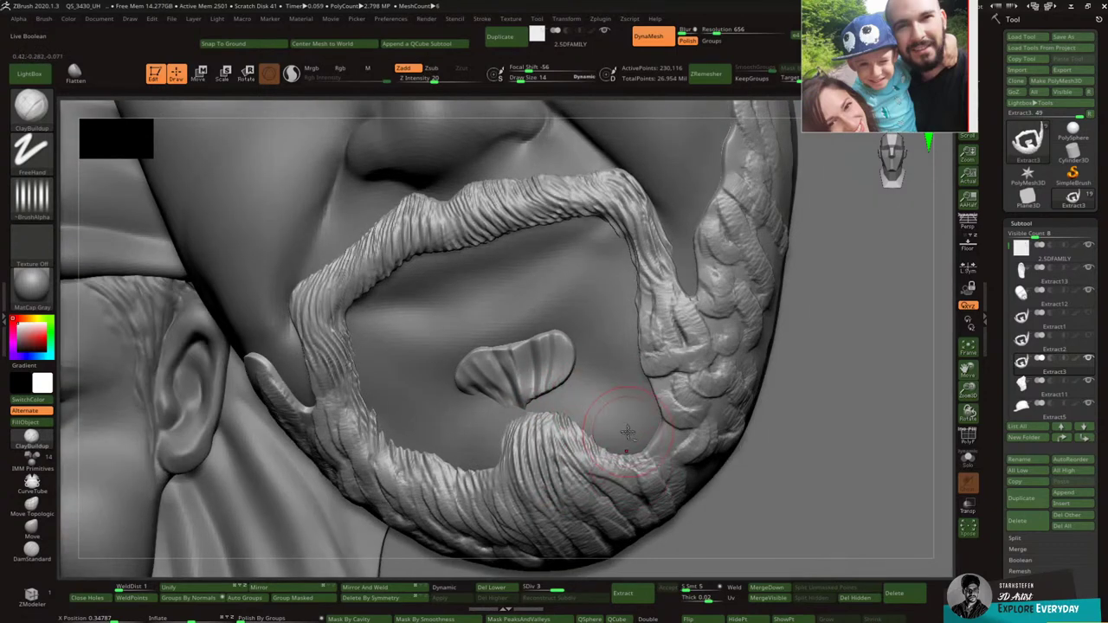
key("bracketleft")
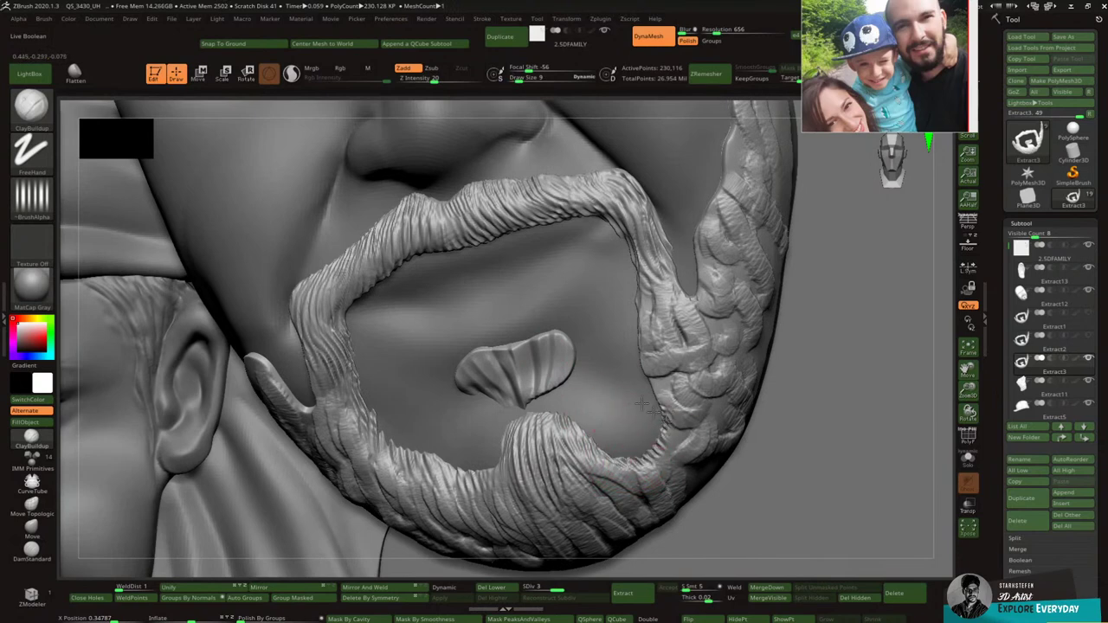
Step: Turn off dynamic brush sizing and set the draw size to 46
right_click_drag(661, 381, 641, 407)
key("space")
left_click(690, 373)
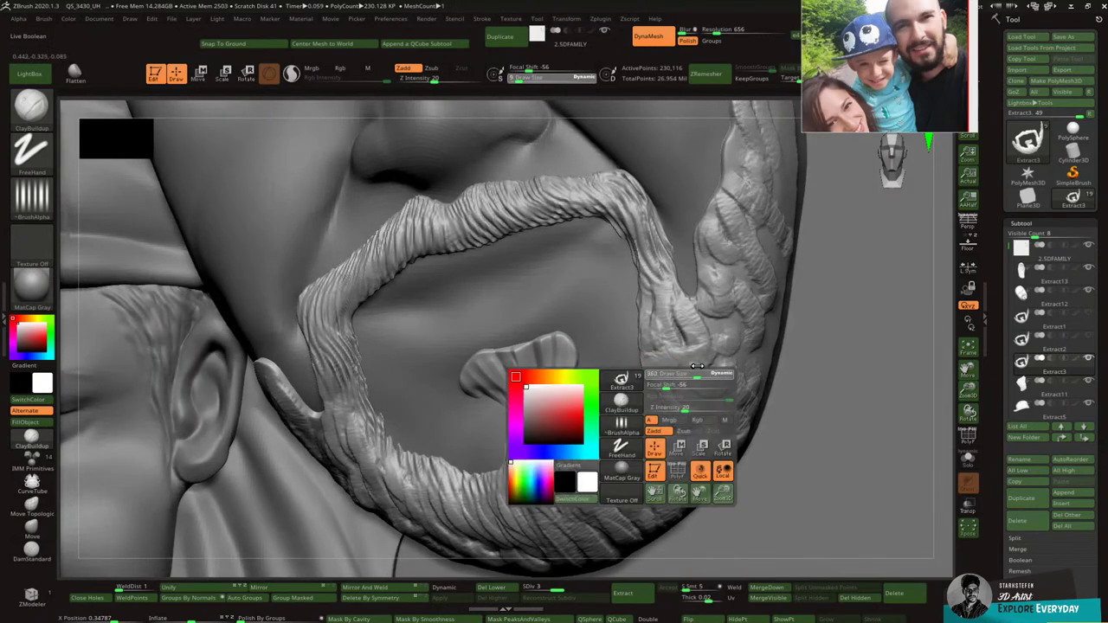
mouse_move(693, 368)
right_mouse_down()
mouse_move(705, 341)
mouse_move(671, 373)
right_mouse_up()
key("space")
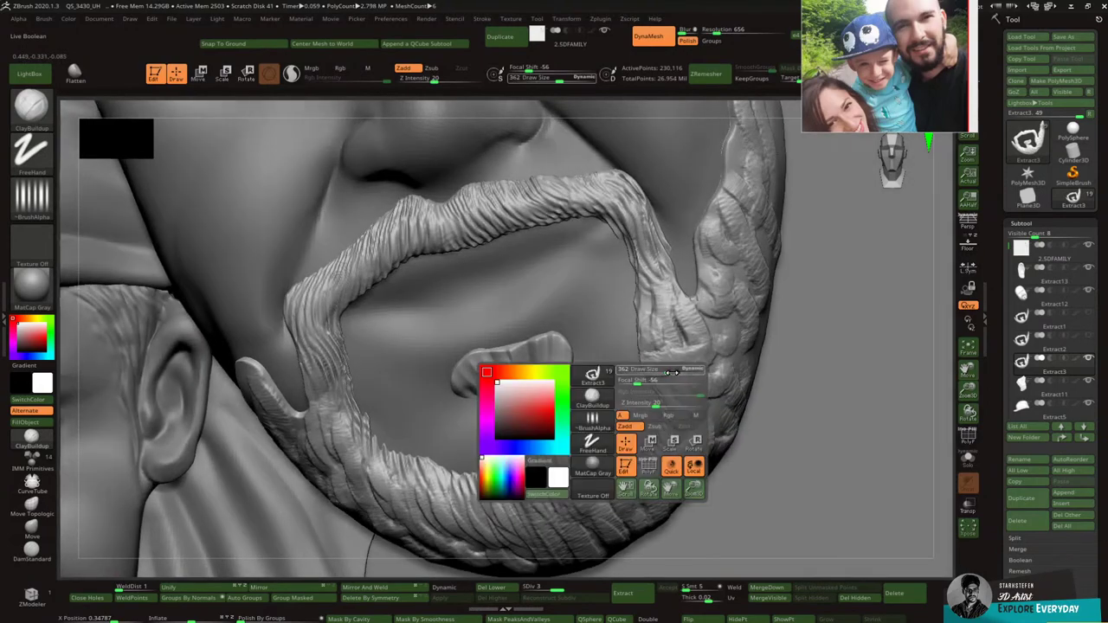
left_click_drag(665, 372, 632, 327)
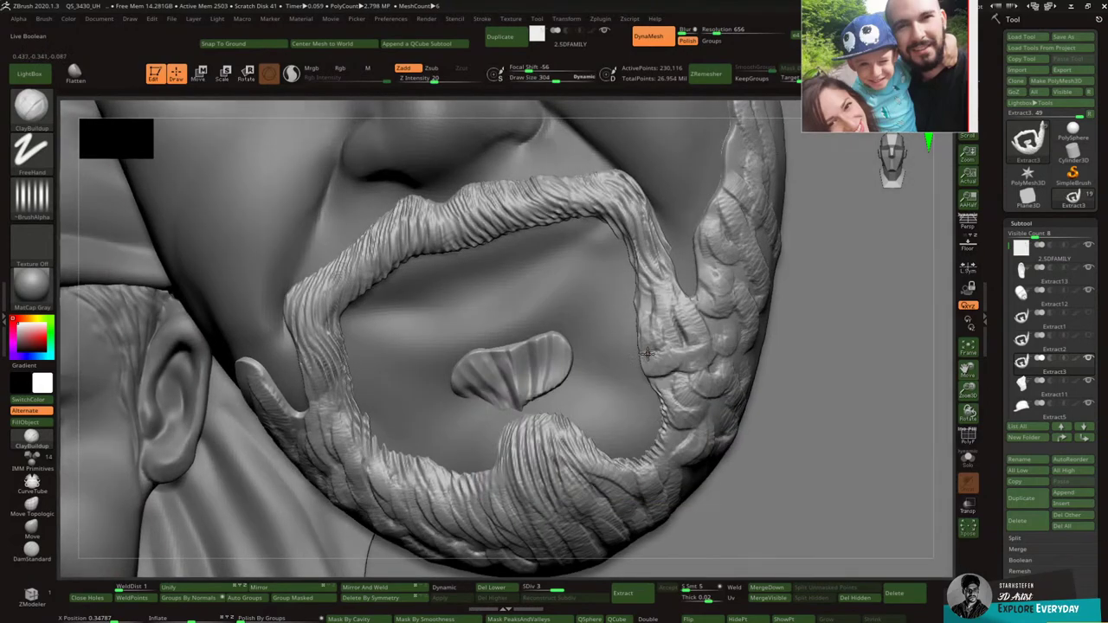
mouse_move(556, 79)
left_mouse_down()
mouse_move(570, 79)
mouse_move(532, 79)
left_mouse_up()
left_click(582, 79)
key("bracketleft")
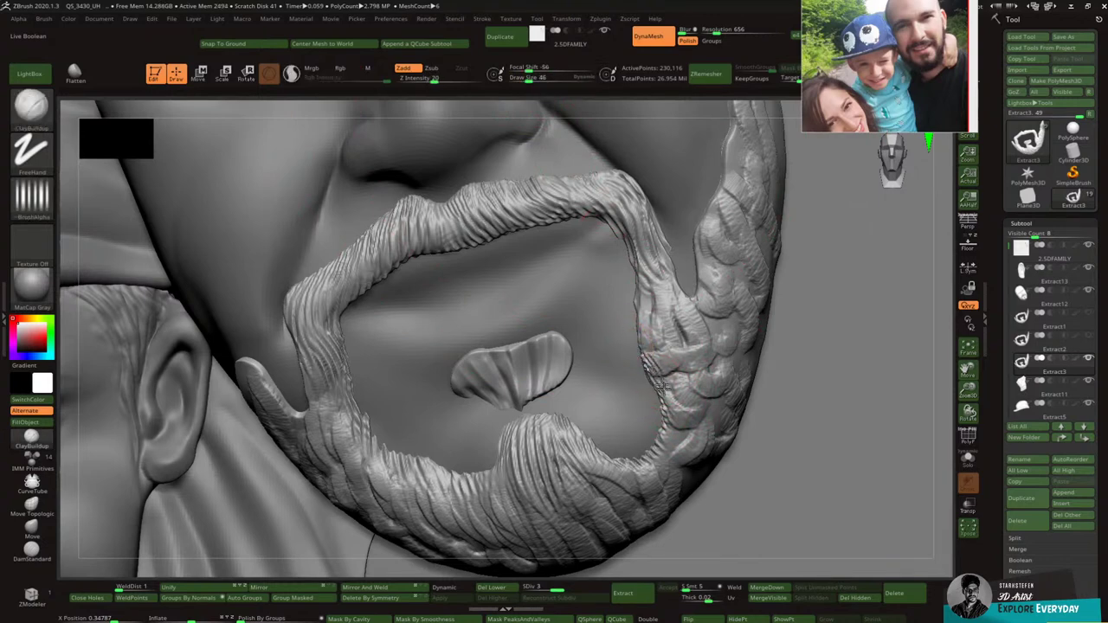
Step: Lay flowing strands down the moustache end on the visible-ear side and into the jaw beard at draw sizes 46 and 58
left_click_drag(639, 322, 666, 348)
mouse_move(646, 301)
left_mouse_down()
mouse_move(666, 342)
mouse_move(643, 333)
mouse_move(650, 376)
left_mouse_up()
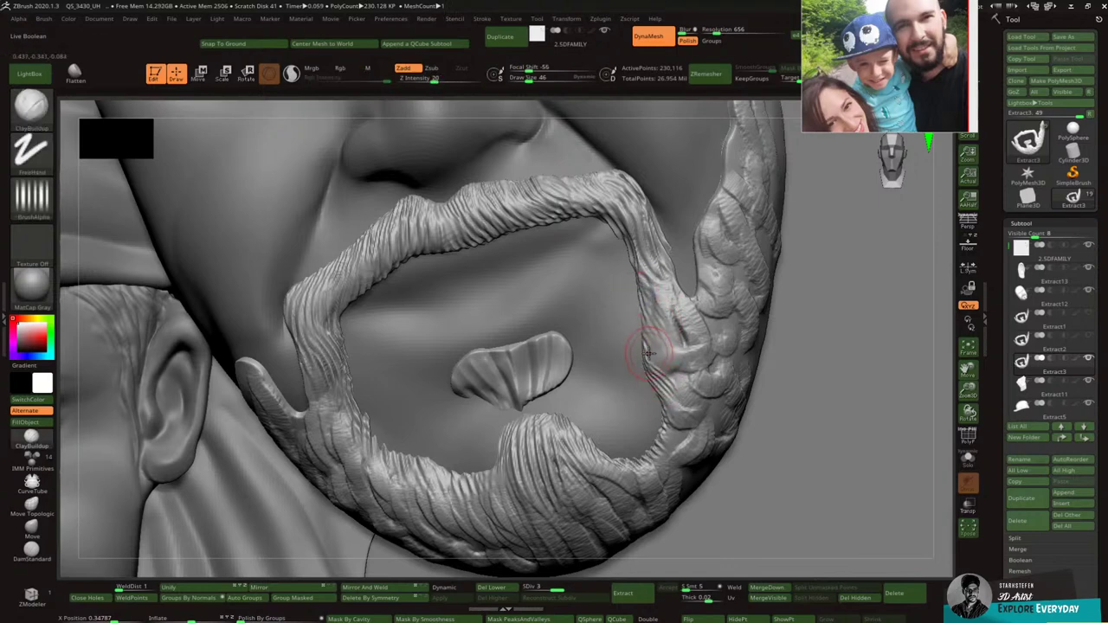
left_click_drag(642, 335, 668, 360)
left_click_drag(634, 308, 666, 343)
left_click_drag(637, 272, 678, 381)
left_click_drag(655, 305, 676, 387, "shift")
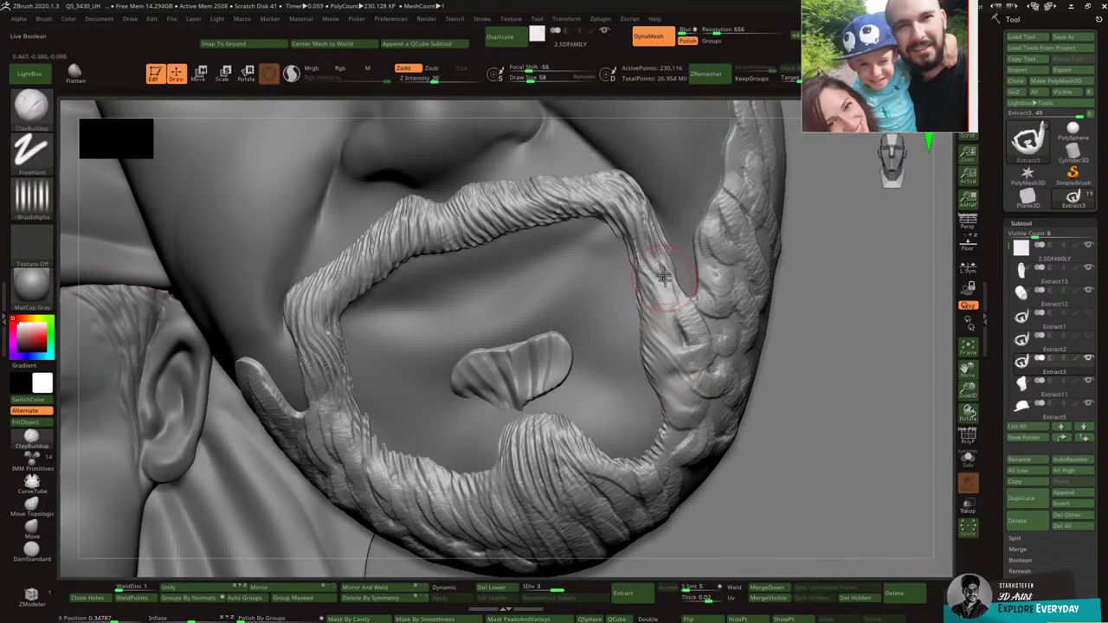
left_click_drag(675, 344, 705, 391)
left_click_drag(664, 373, 695, 422)
right_click_drag(655, 386, 668, 375)
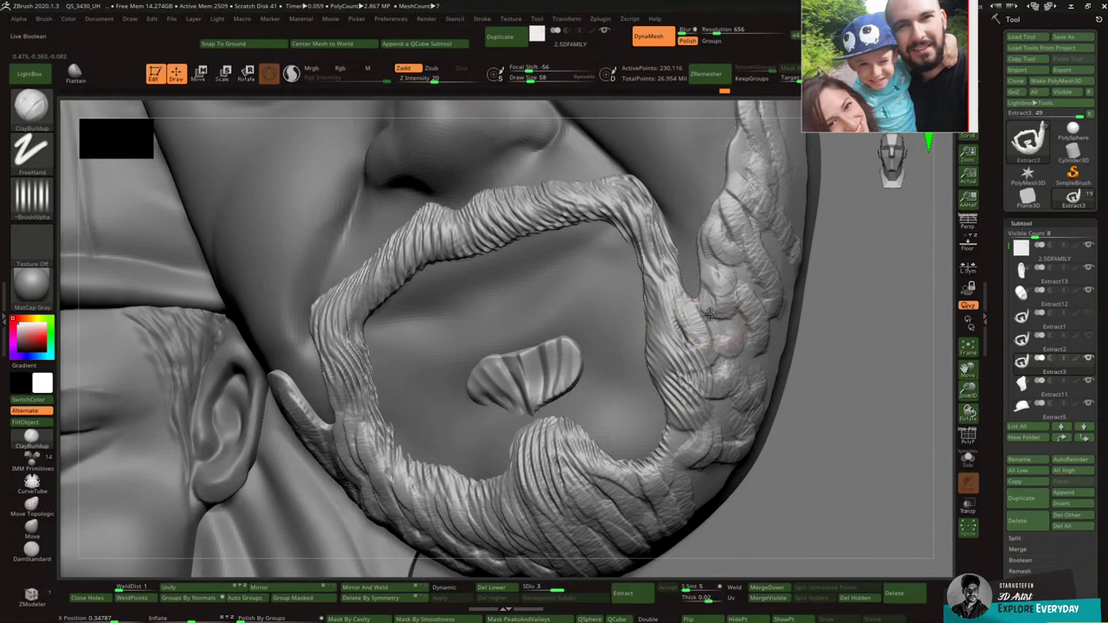
Step: Reduce the alpha's horizontal tiling for broader strands and change the brush stroke to Color Spray
left_click(41, 181)
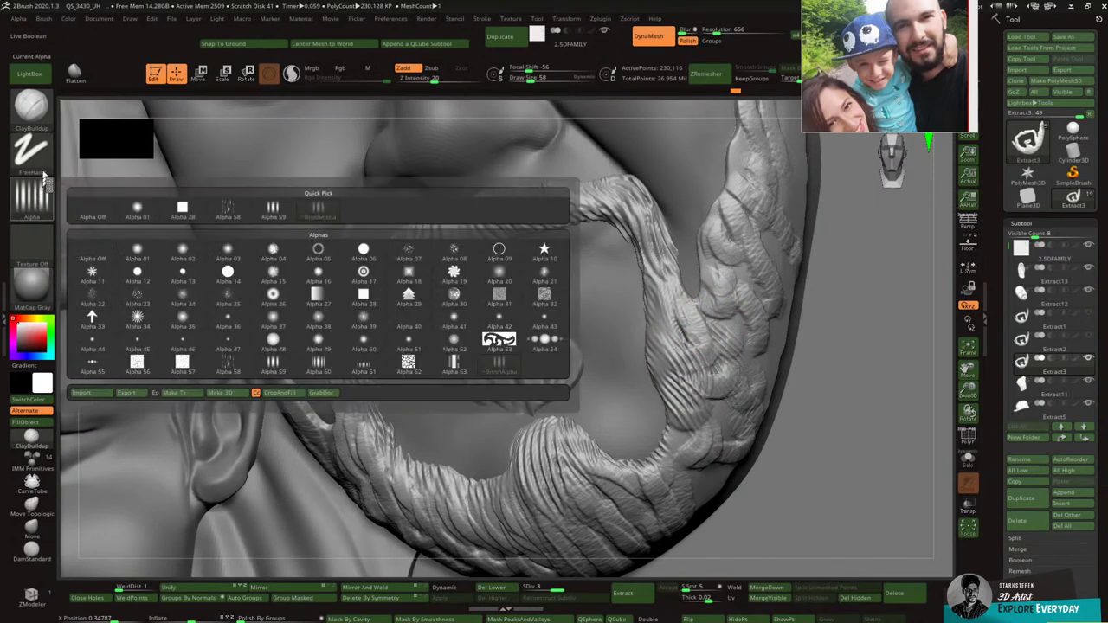
left_click(19, 18)
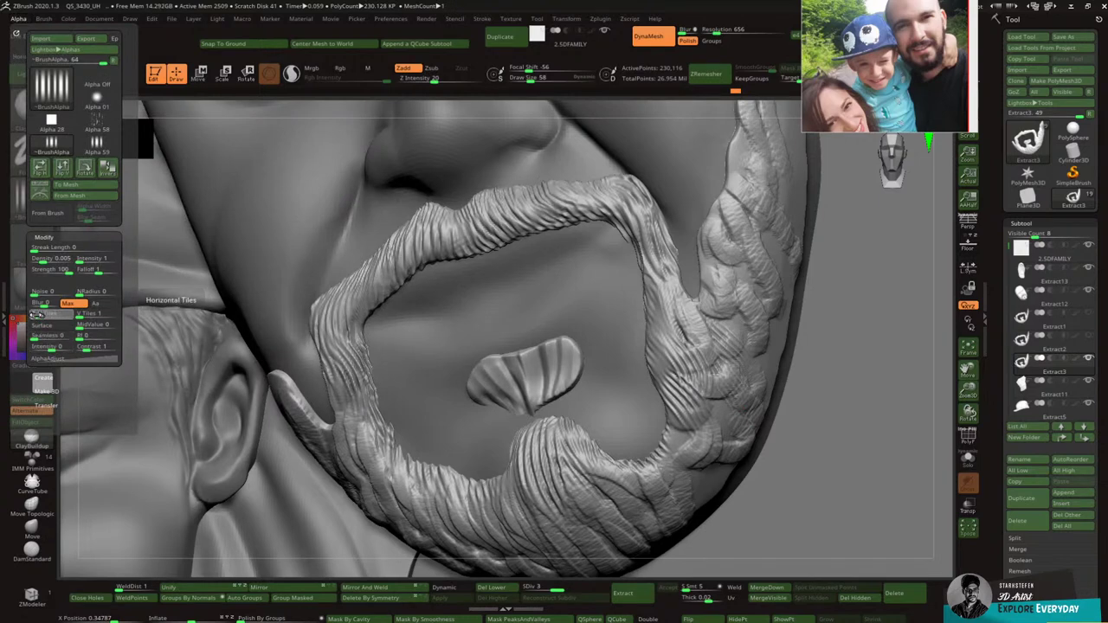
left_click(20, 19)
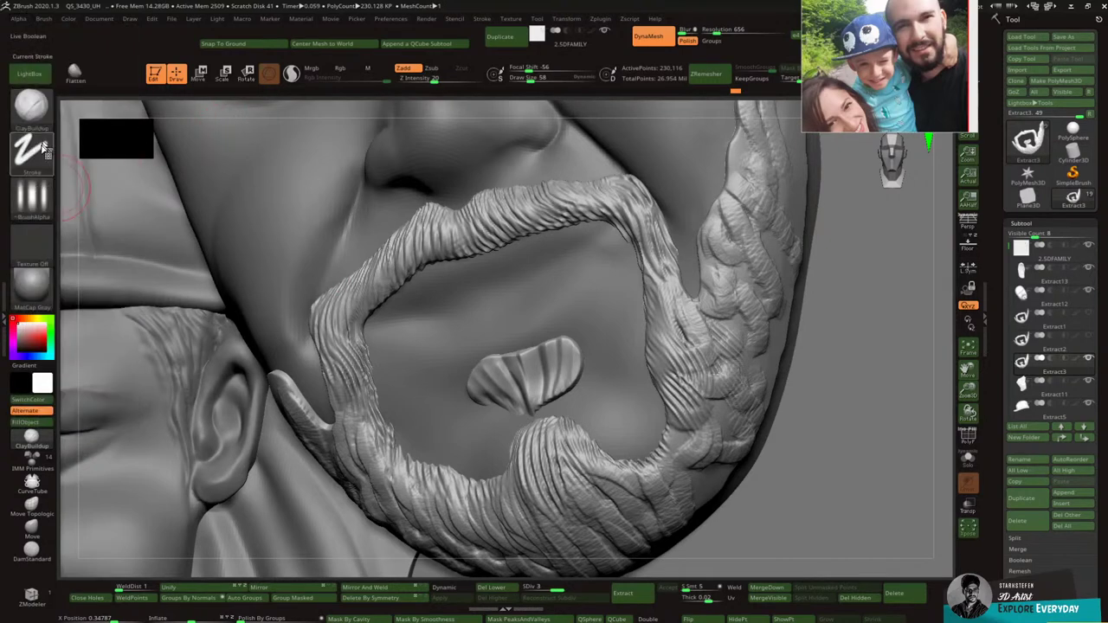
left_click(30, 149)
left_click(228, 166)
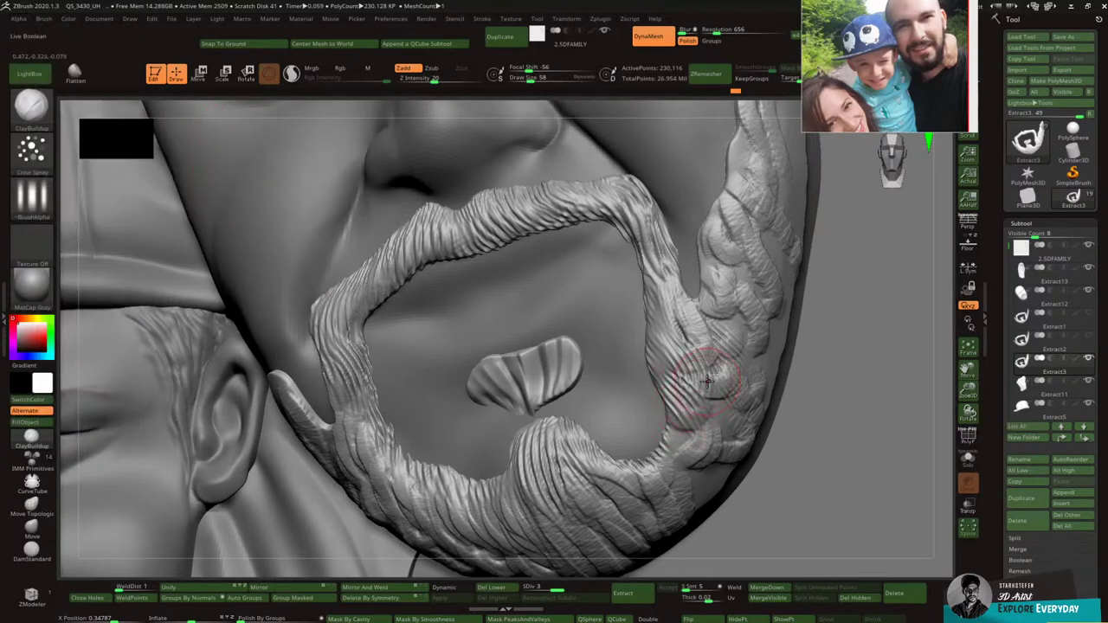
Step: Spray strand texture over the jaw beard and sideburn on the visible-ear side at draw sizes 58 and 50
mouse_move(718, 379)
left_mouse_down()
mouse_move(762, 303)
mouse_move(805, 277)
left_mouse_up()
mouse_move(875, 288)
left_mouse_down()
mouse_move(833, 282)
mouse_move(785, 215)
mouse_move(787, 177)
left_mouse_up()
right_click_drag(751, 210, 724, 210)
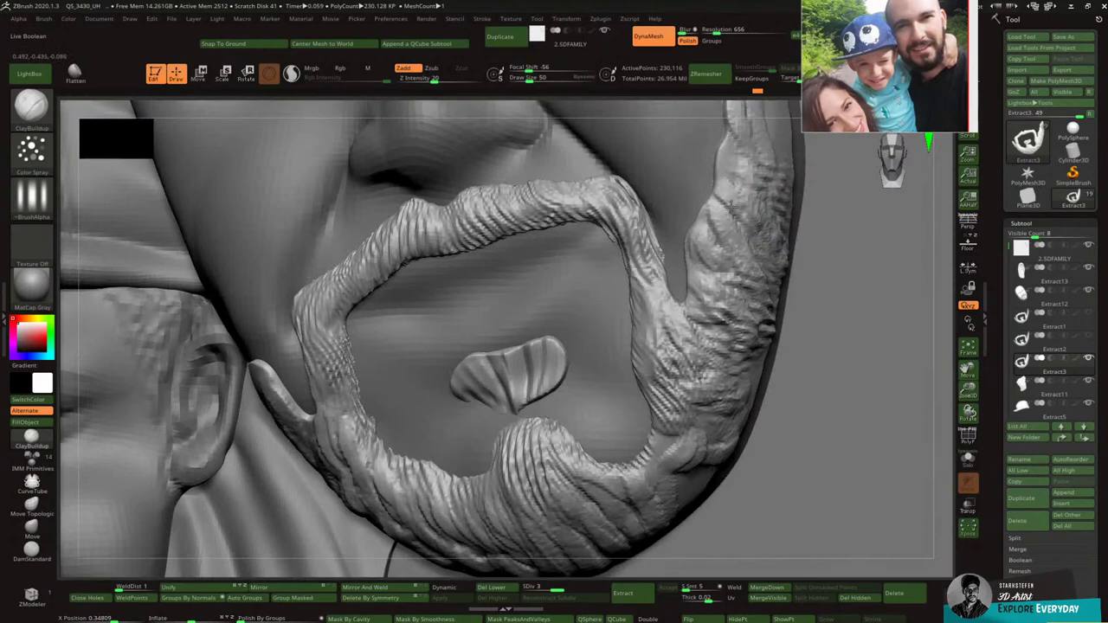
mouse_move(716, 227)
left_mouse_down()
mouse_move(669, 182)
mouse_move(673, 235)
left_mouse_up()
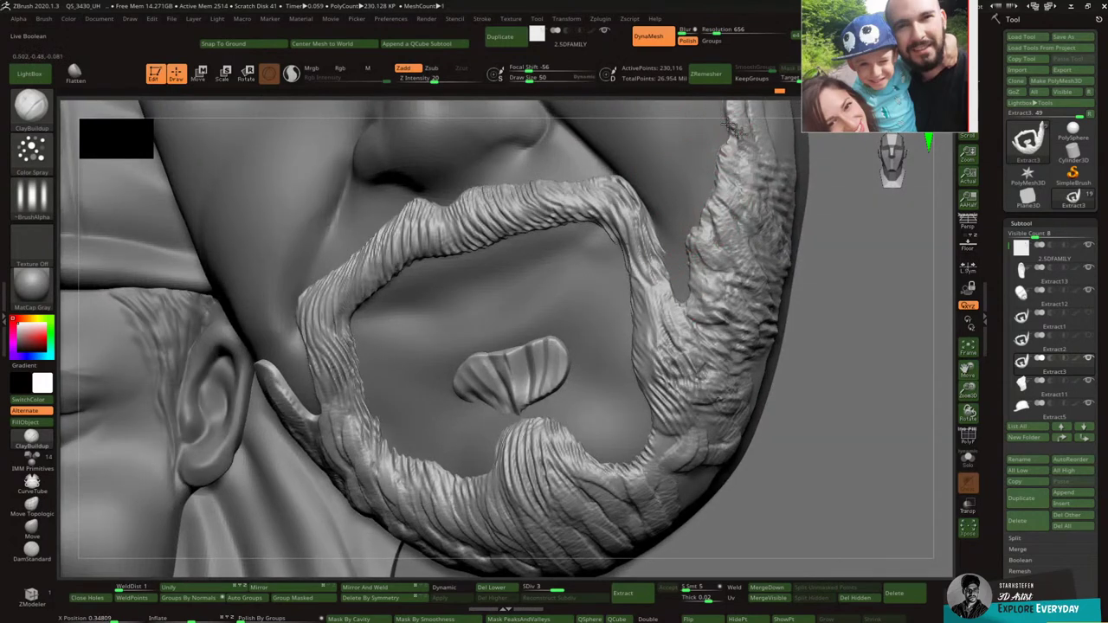
mouse_move(969, 391)
left_mouse_down()
mouse_move(992, 367)
mouse_move(937, 400)
mouse_move(972, 372)
mouse_move(970, 390)
mouse_move(966, 373)
left_mouse_up()
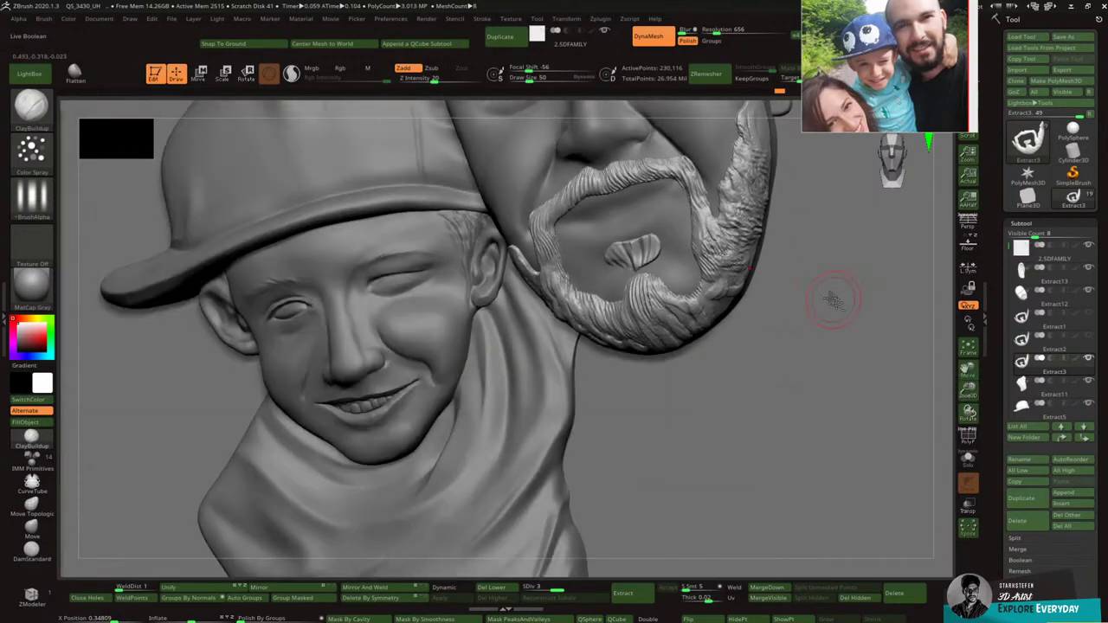
mouse_move(831, 299)
left_mouse_down()
mouse_move(735, 395)
mouse_move(626, 257)
mouse_move(617, 227)
left_mouse_up()
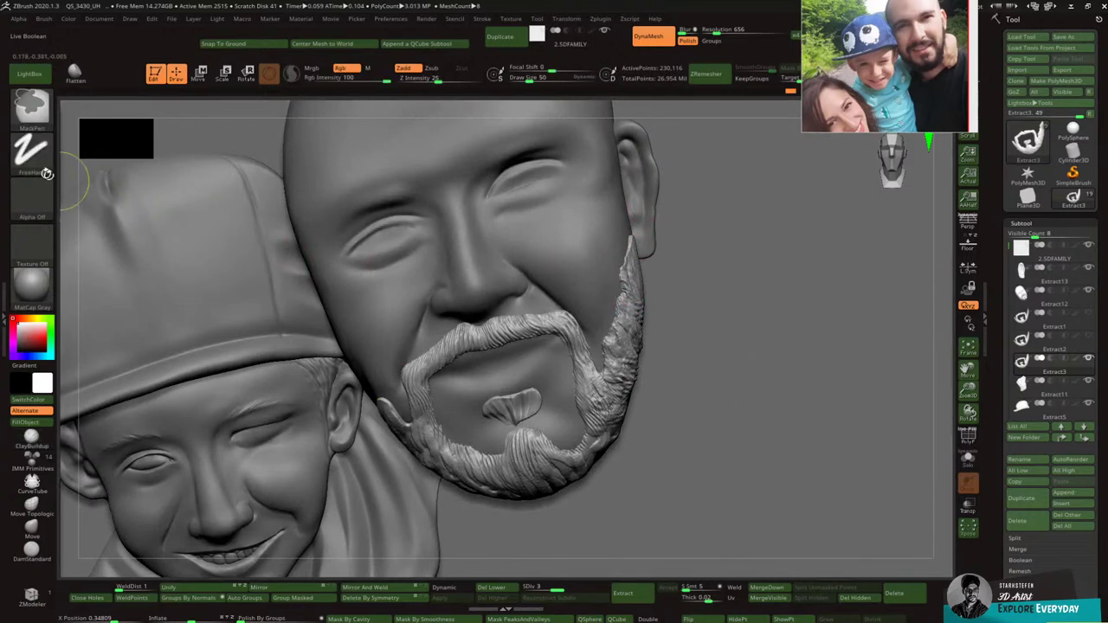
Step: Change the stroke to FreeHand and lay directional strands along the sideburn and jaw beard on the visible-ear side at draw size 50
left_click(32, 149)
left_click(190, 160)
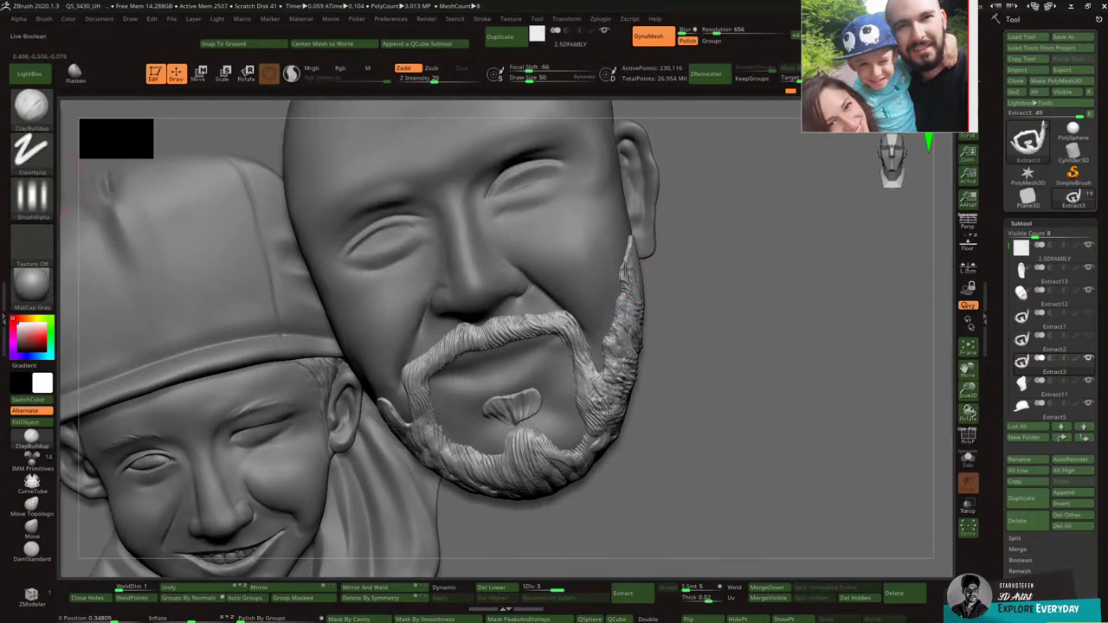
left_click_drag(625, 271, 625, 215)
right_click_drag(625, 214, 612, 216)
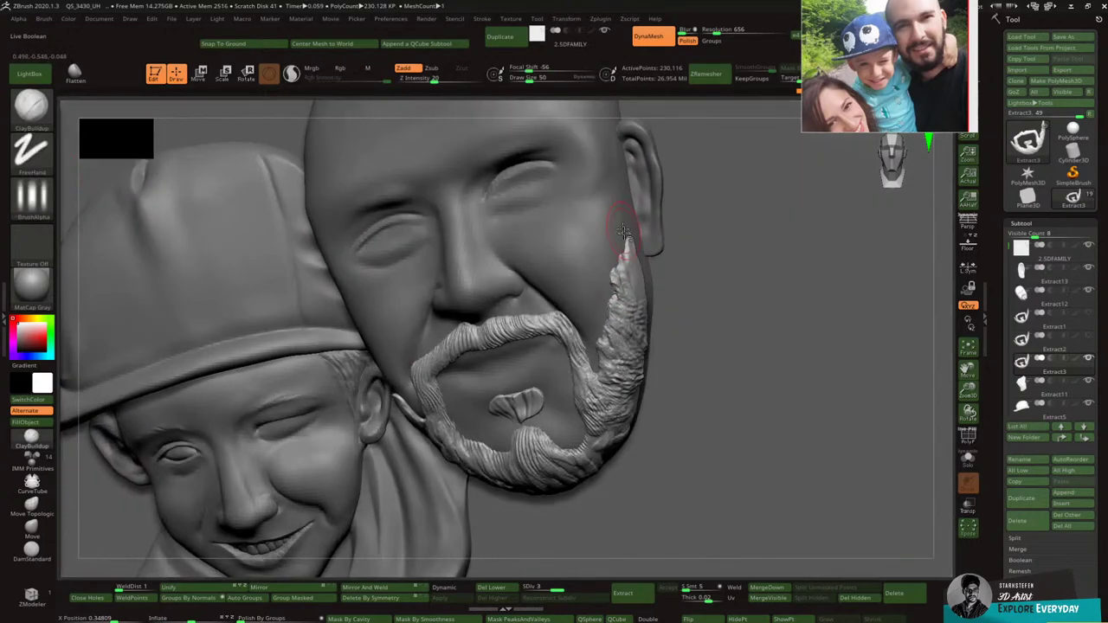
mouse_move(627, 281)
left_mouse_down()
mouse_move(638, 275)
mouse_move(621, 334)
mouse_move(641, 355)
mouse_move(625, 362)
mouse_move(631, 405)
left_mouse_up()
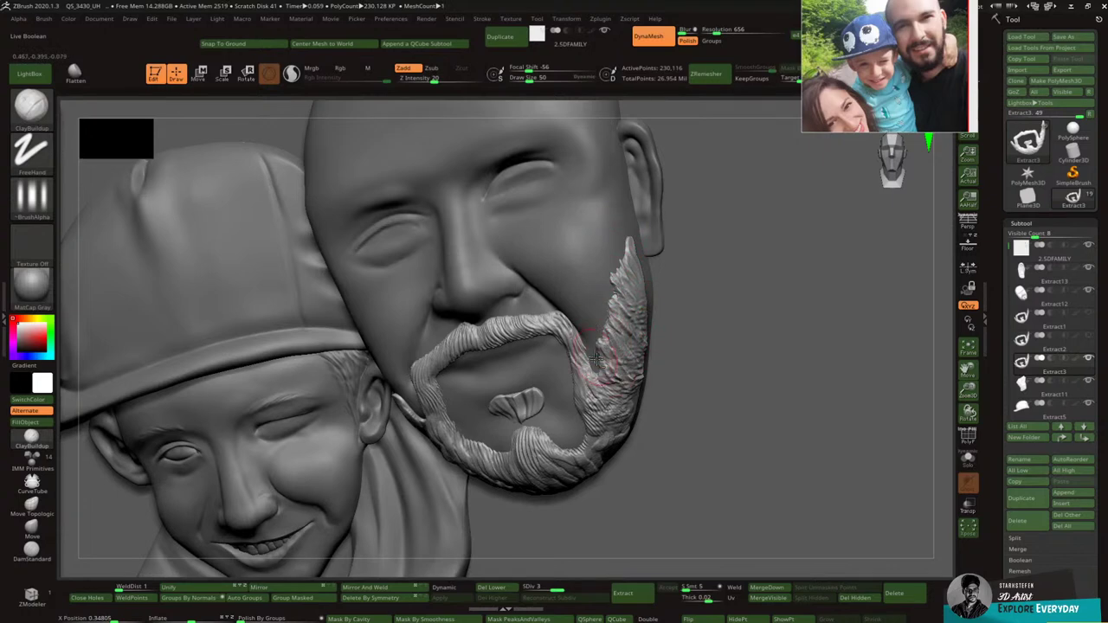
left_click_drag(679, 351, 714, 351)
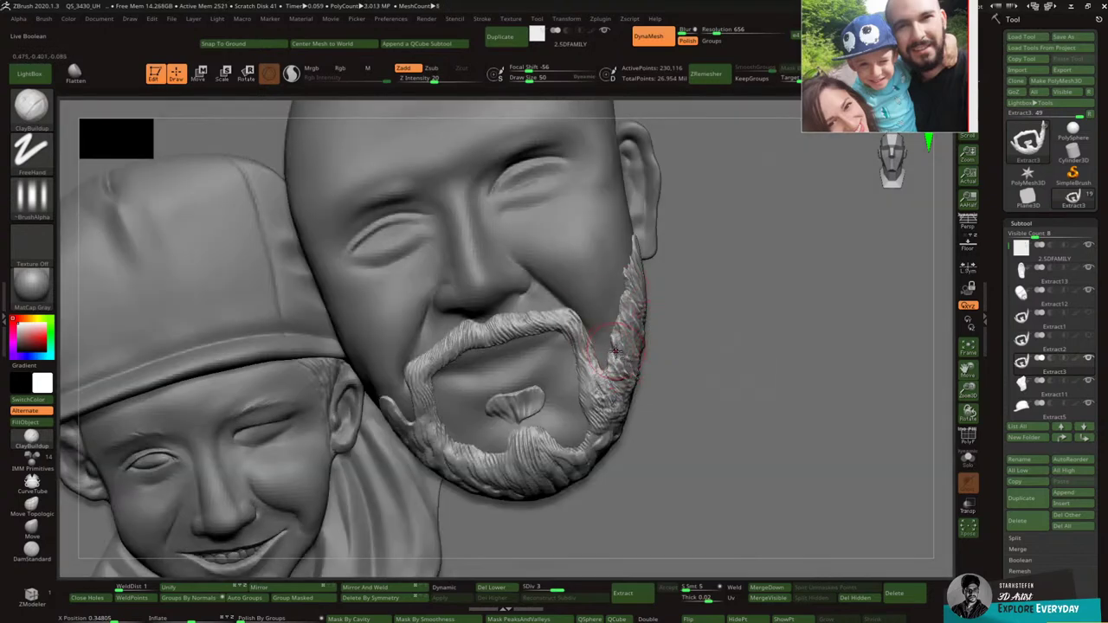
left_click_drag(616, 351, 620, 329)
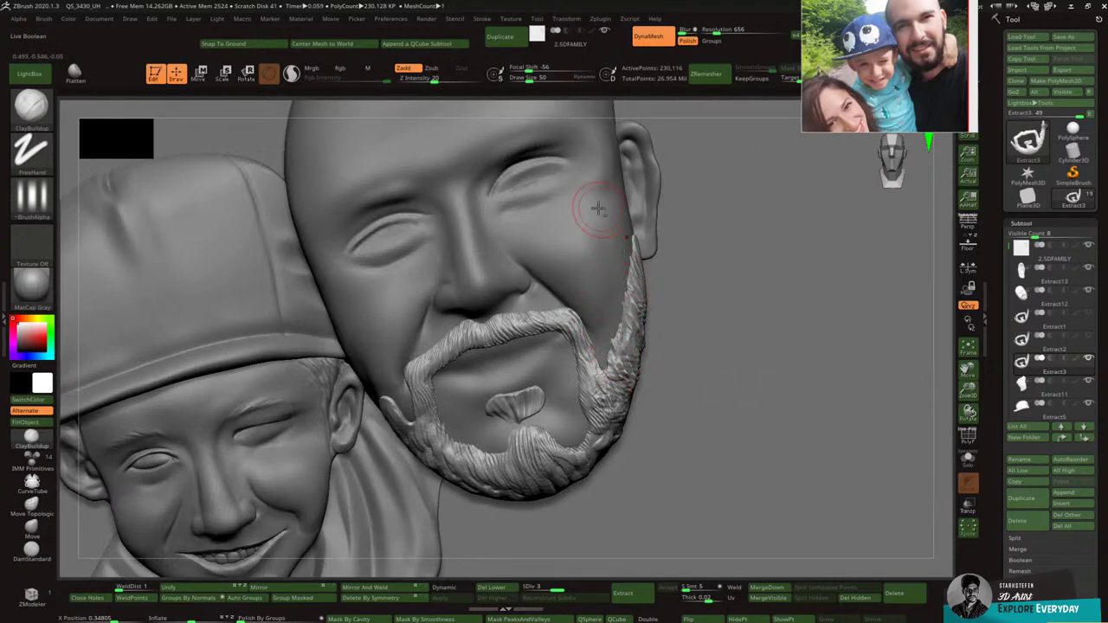
left_click_drag(967, 389, 949, 387)
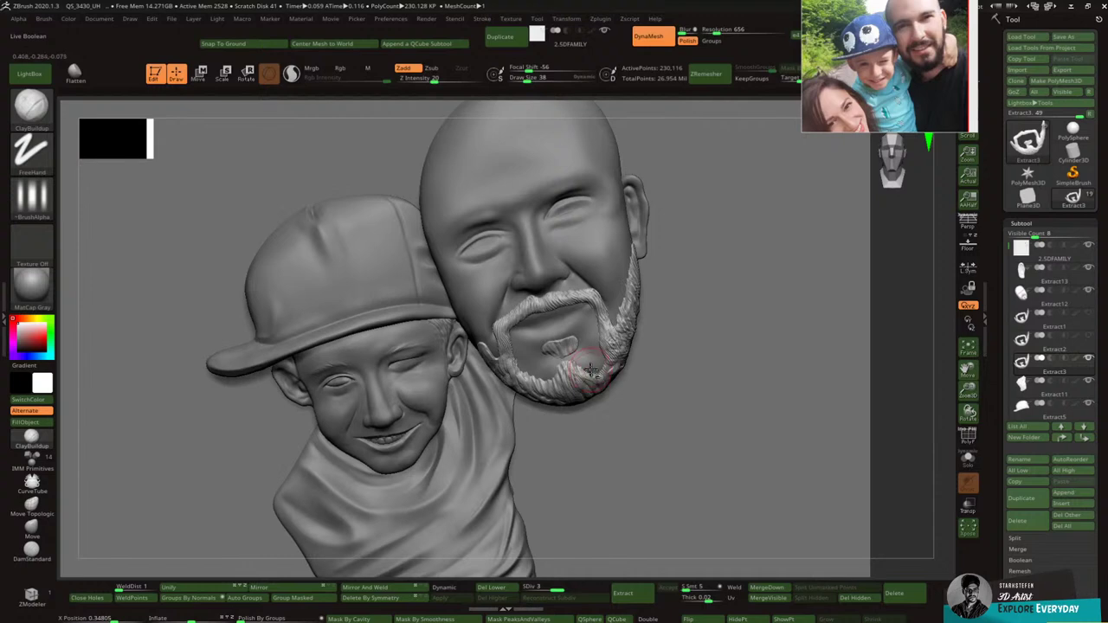
Step: Reshape the moustache ends, chin beard and soul patch with the Move brush at draw size 38
left_click(30, 106)
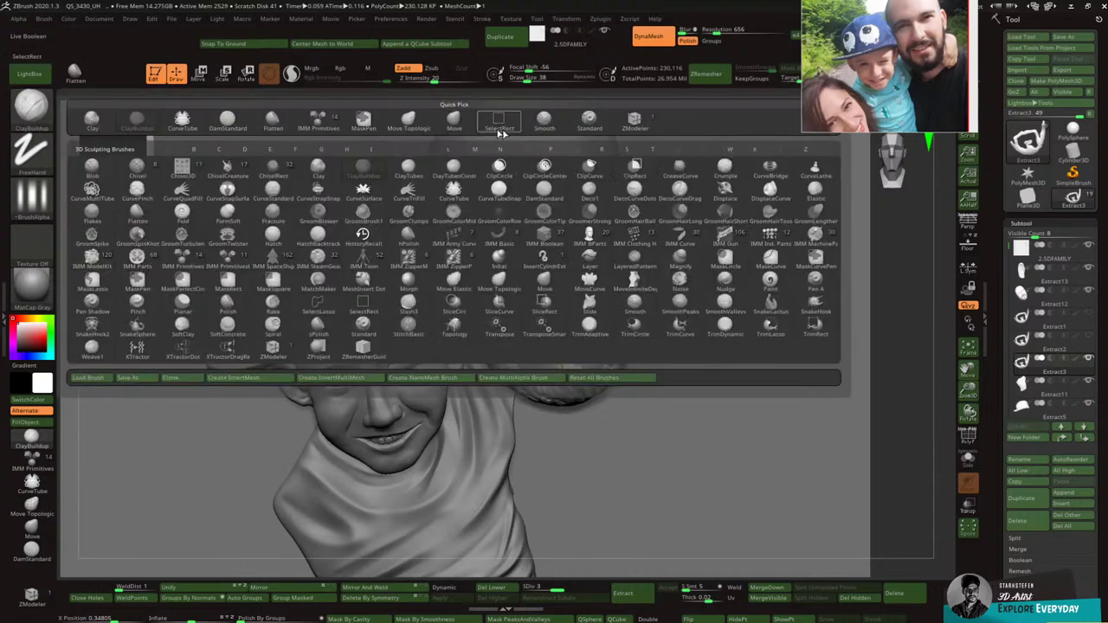
left_click(455, 123)
right_click_drag(575, 292, 606, 372)
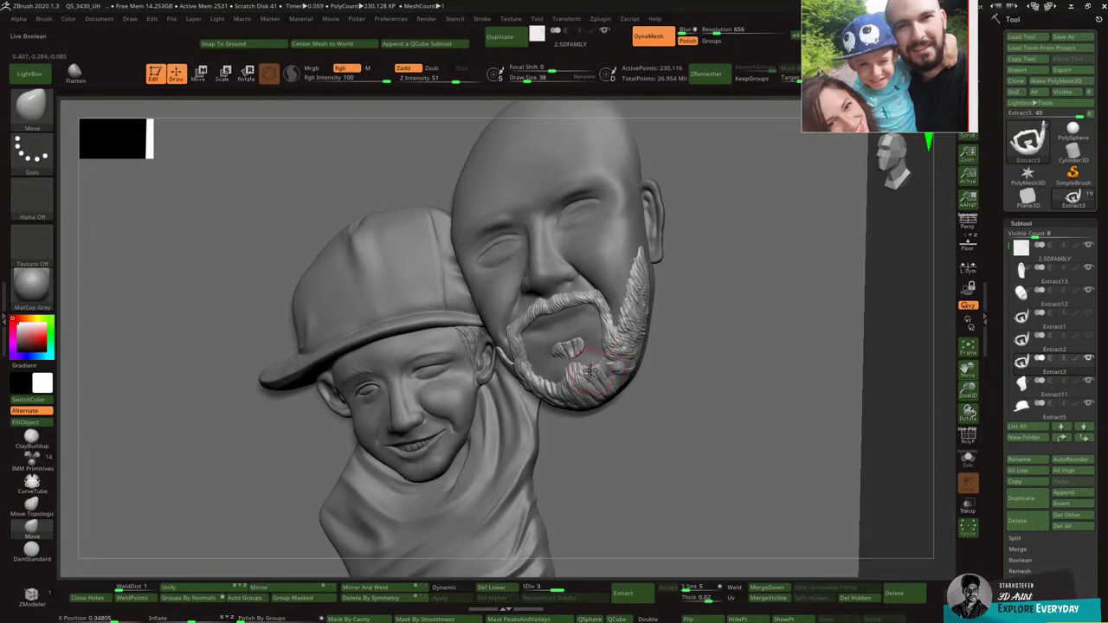
right_click_drag(616, 360, 625, 372)
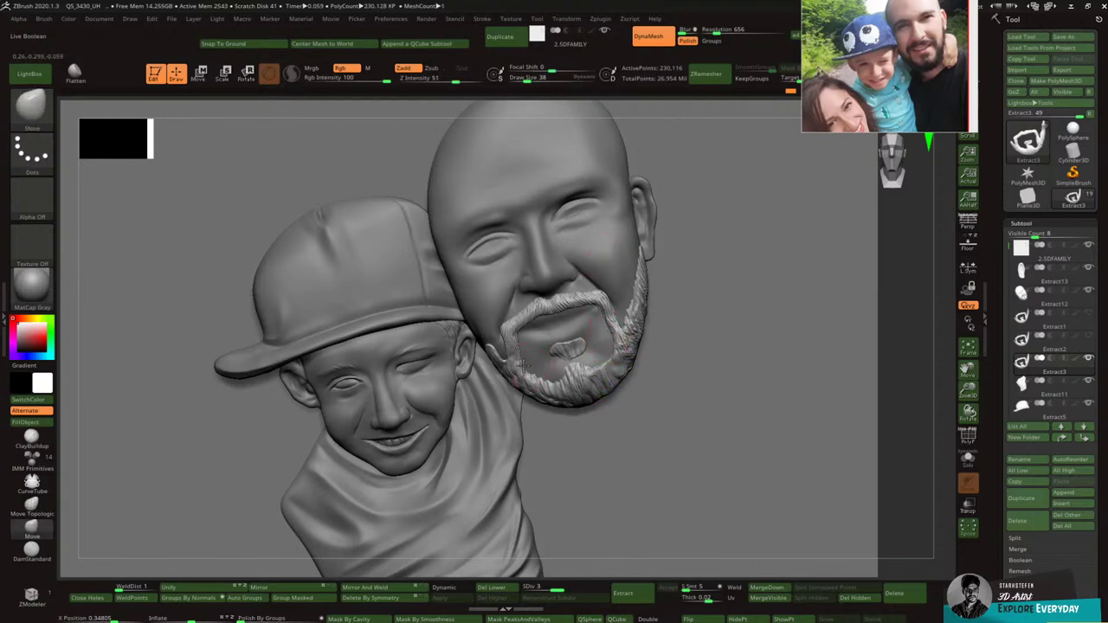
mouse_move(560, 361)
left_mouse_down()
mouse_move(575, 336)
mouse_move(619, 347)
left_mouse_up()
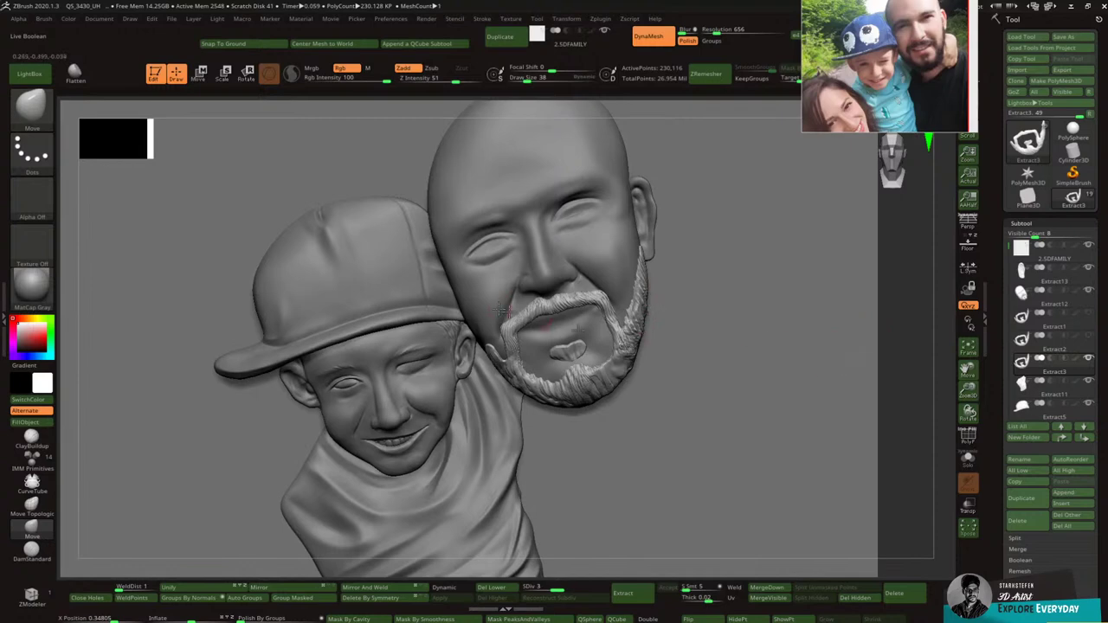
Step: Lay ClayBuildup strands over the chin, jaw and boy's-side beard edge at draw sizes 38, 26 and 22
left_click(31, 108)
left_click(138, 120)
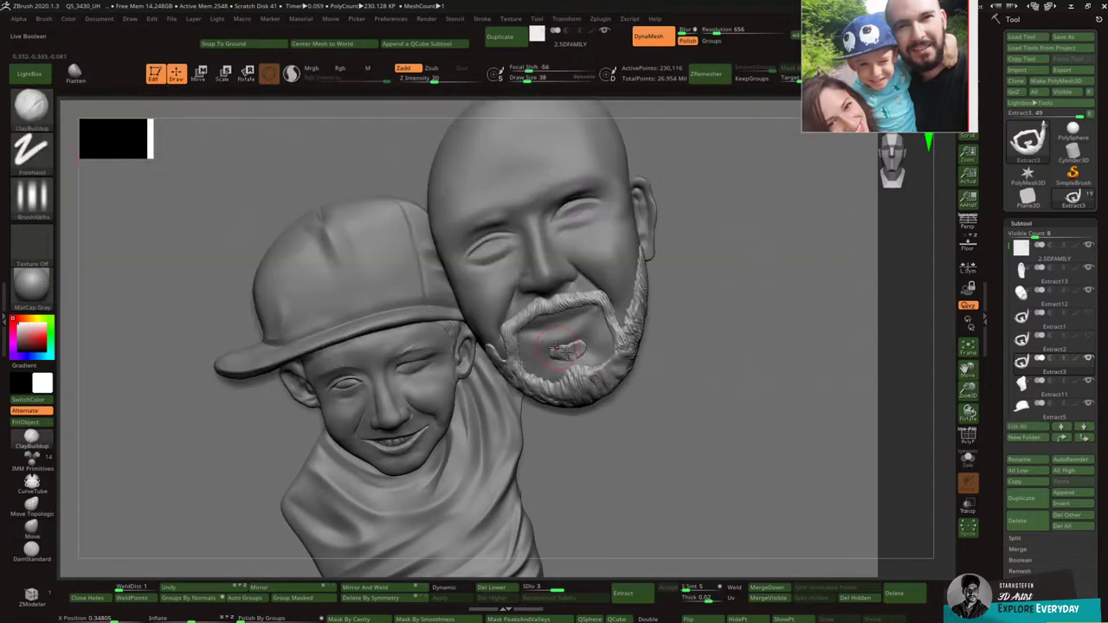
mouse_move(600, 368)
left_mouse_down()
mouse_move(617, 370)
mouse_move(624, 349)
mouse_move(609, 370)
left_mouse_up()
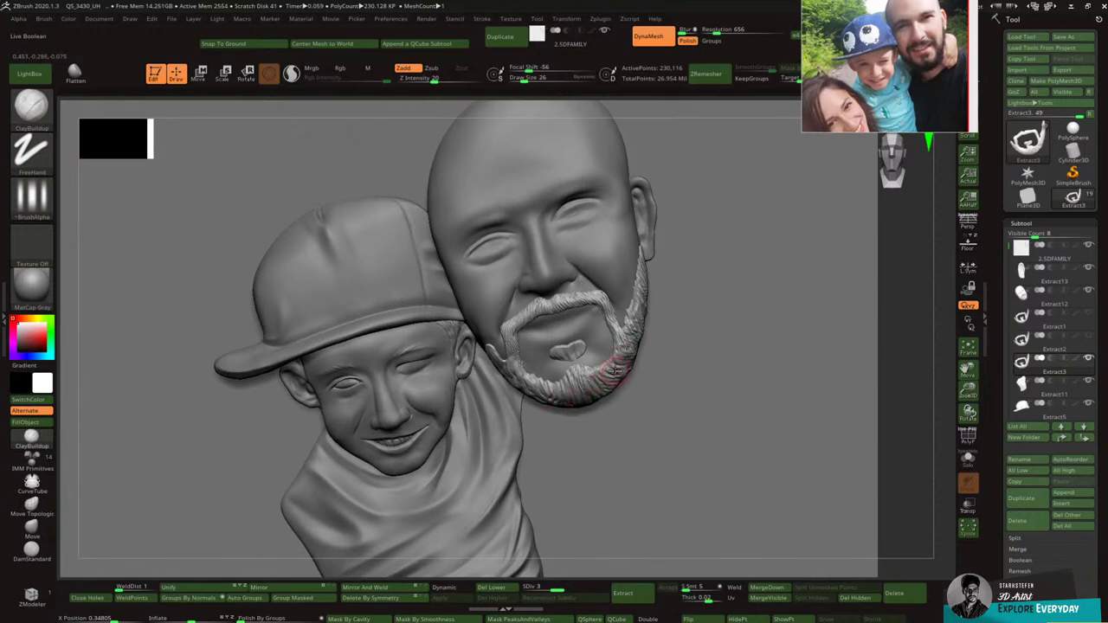
key("bracketleft")
right_click_drag(503, 331, 489, 303)
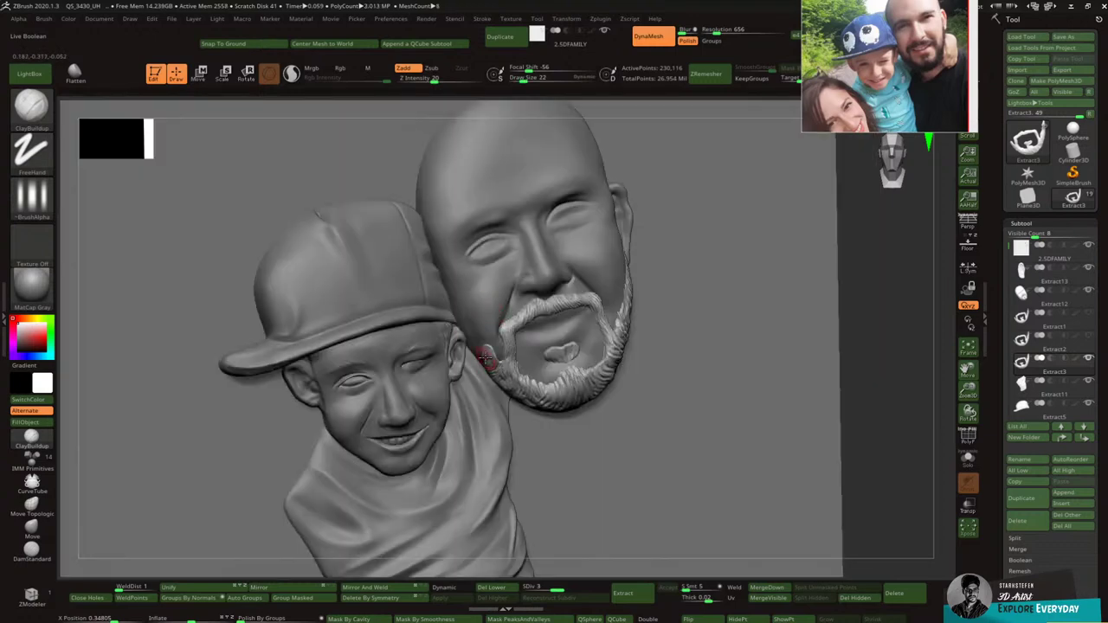
key("bracketright")
Step: Use the Move brush at draw sizes 38 to 58 to fit the beard's boy's-side end, underside and ear-side edge to the face
left_click(32, 109)
left_click(454, 119)
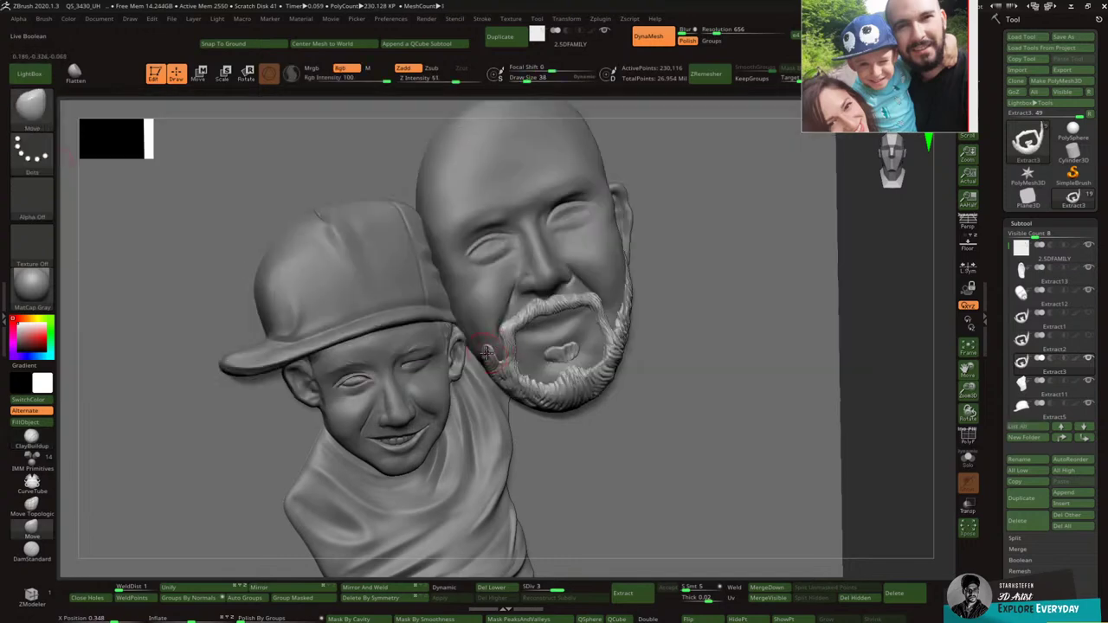
mouse_move(466, 344)
right_mouse_down()
mouse_move(450, 348)
mouse_move(464, 345)
right_mouse_up()
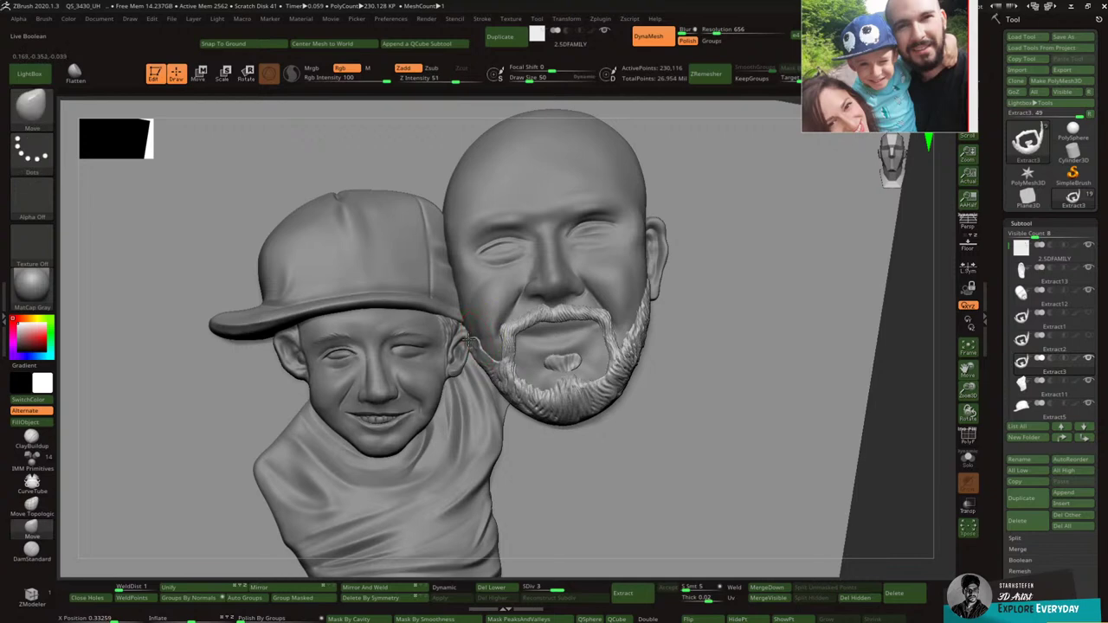
right_click_drag(467, 342, 478, 381)
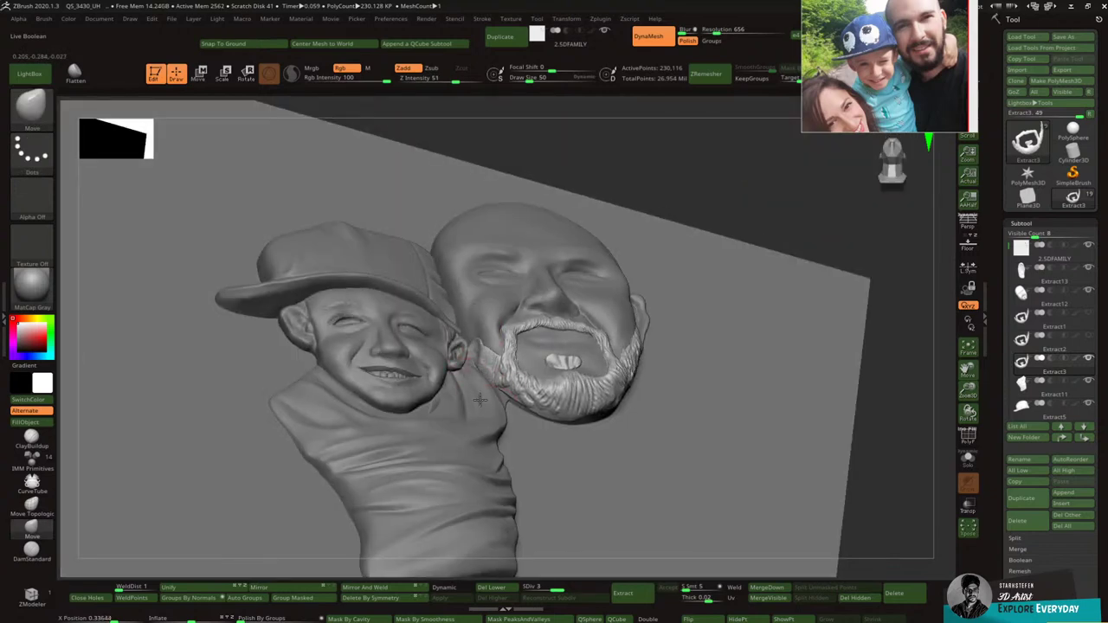
right_click_drag(561, 388, 526, 381)
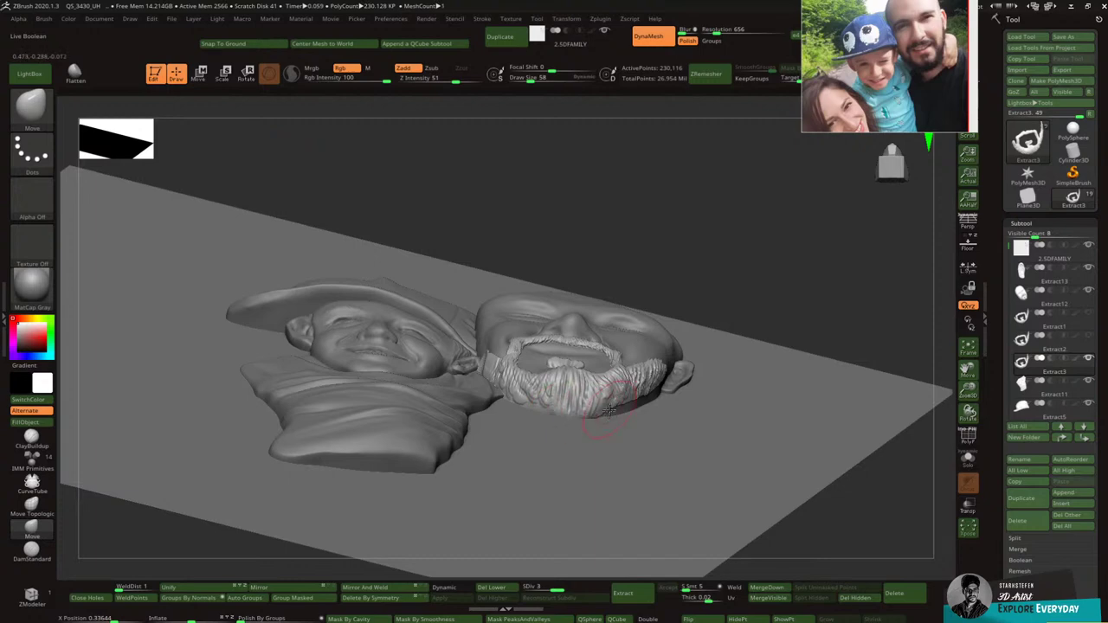
right_click_drag(620, 402, 594, 411)
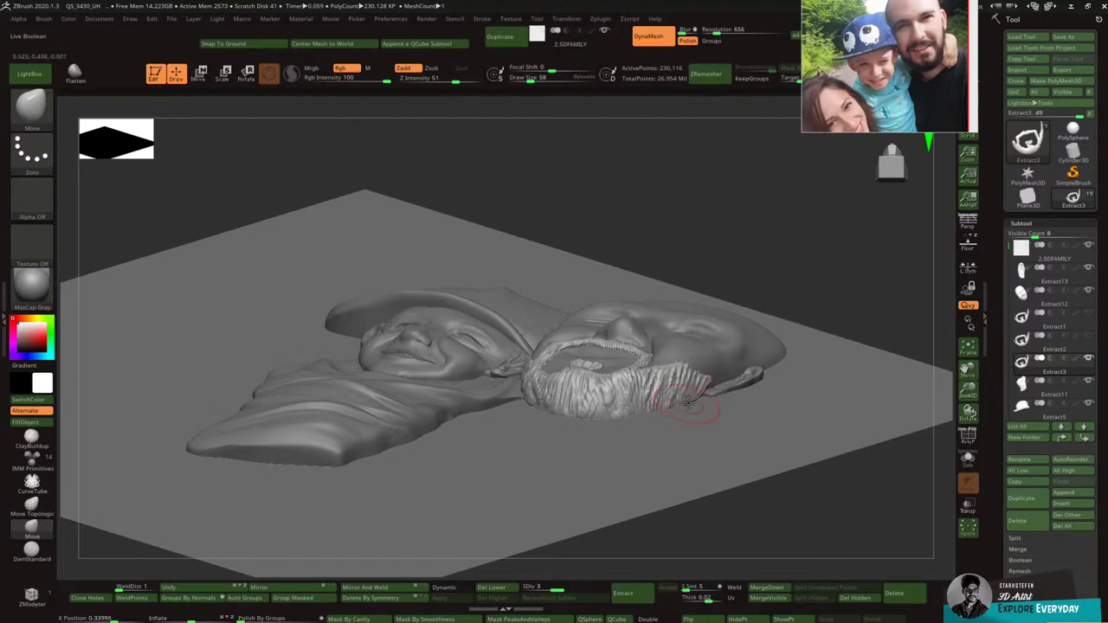
right_click_drag(710, 403, 733, 413)
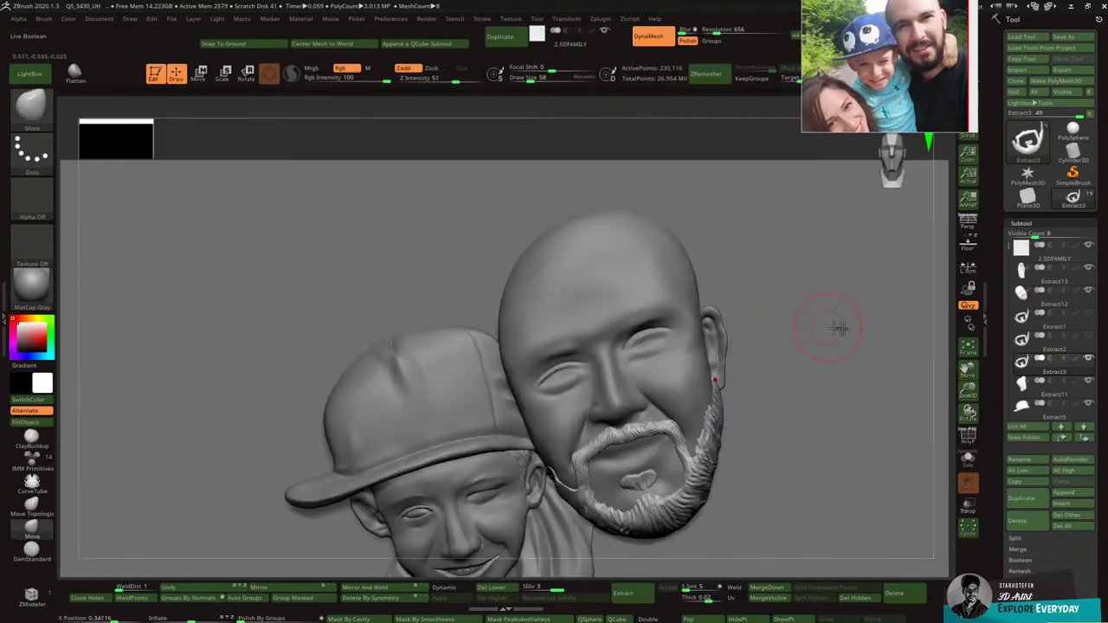
Step: Select the man's face subtool and show the floor with the reference sketch through the relief
left_click_drag(968, 392, 966, 339)
left_click_drag(968, 370, 928, 340)
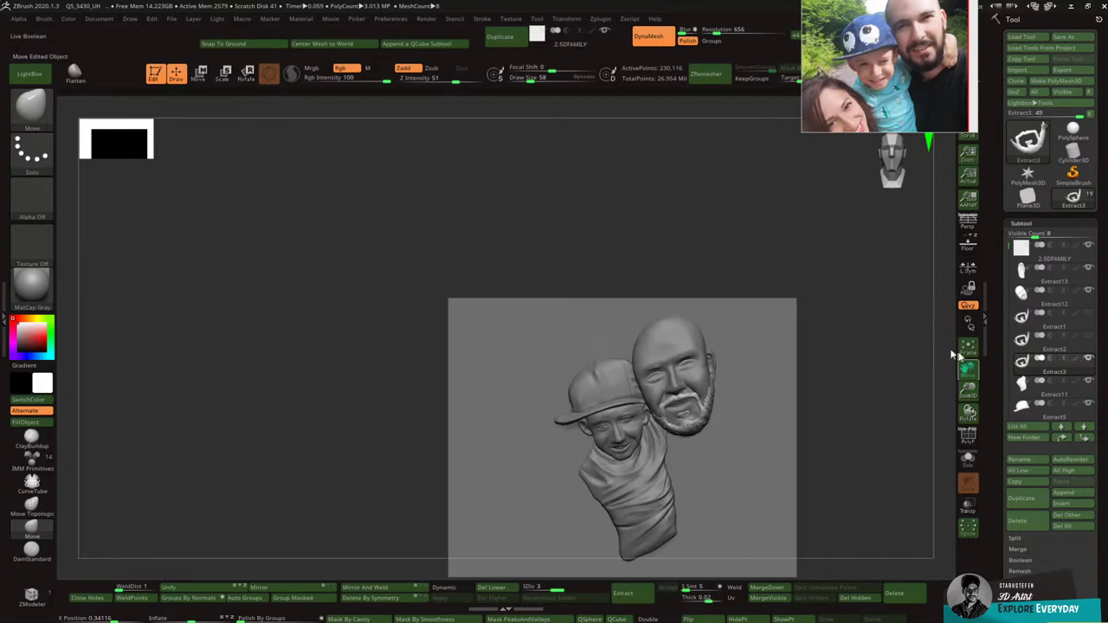
left_click_drag(972, 371, 970, 387)
left_click_drag(969, 370, 909, 308)
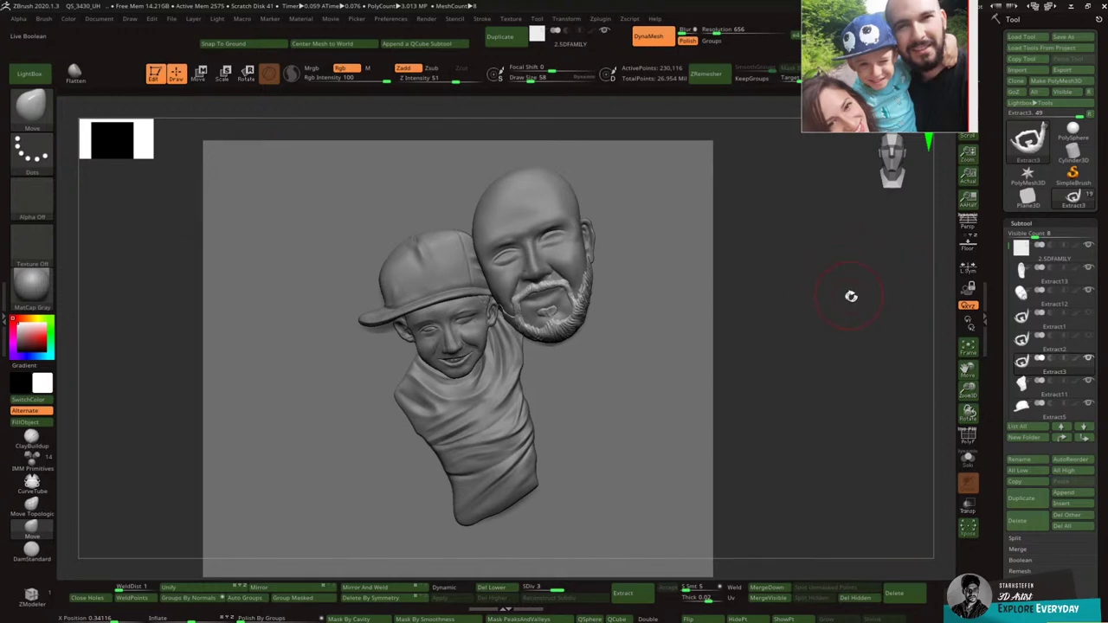
left_click(963, 347)
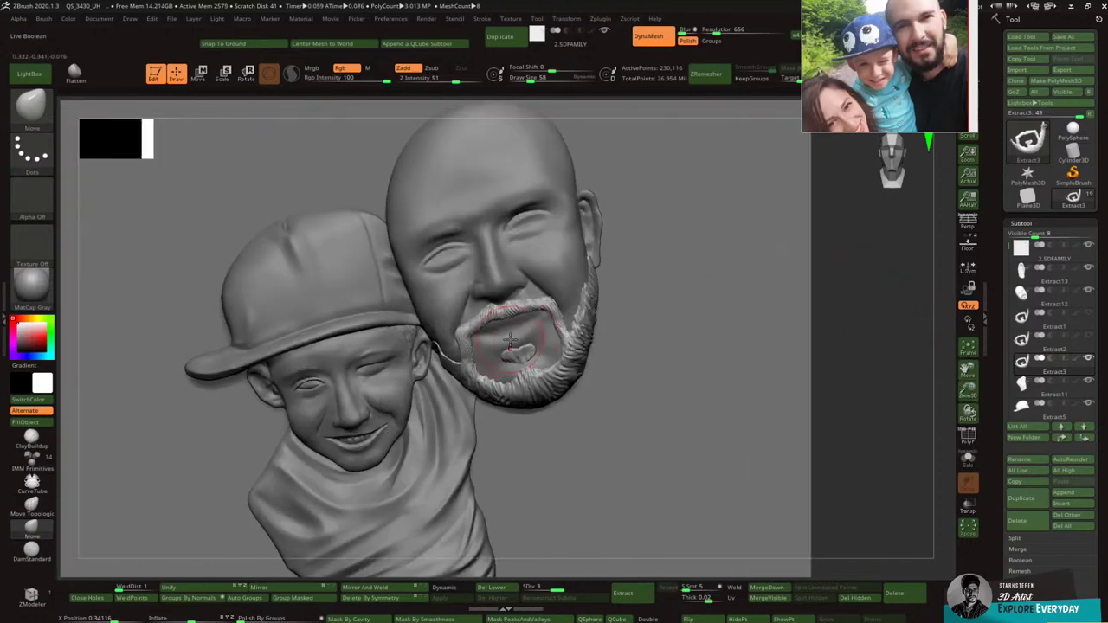
left_click(509, 338, "alt")
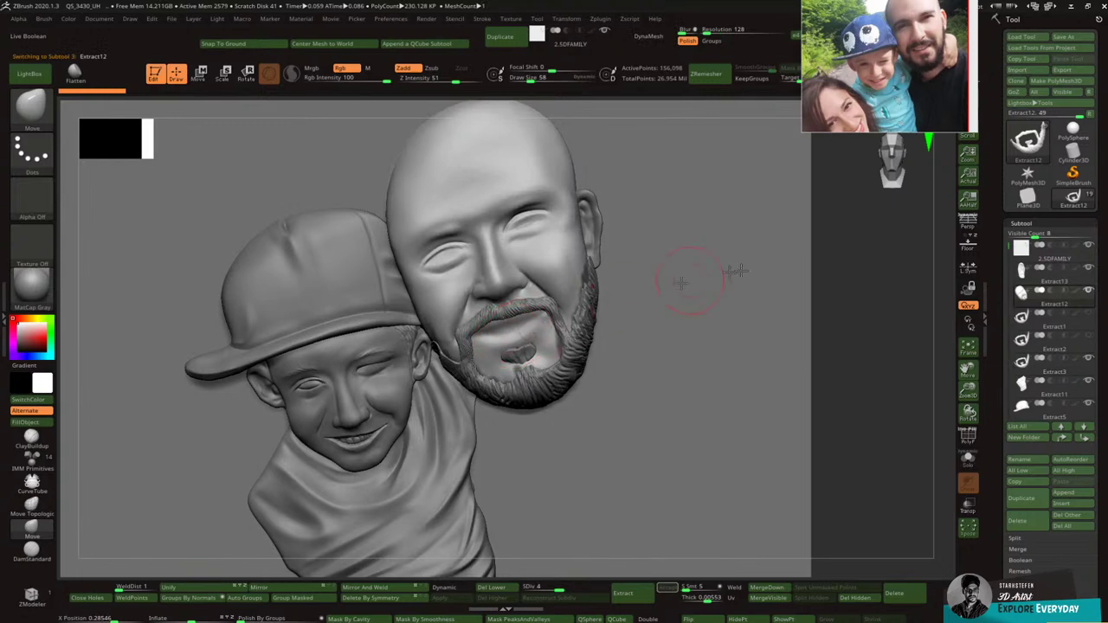
left_click(969, 243)
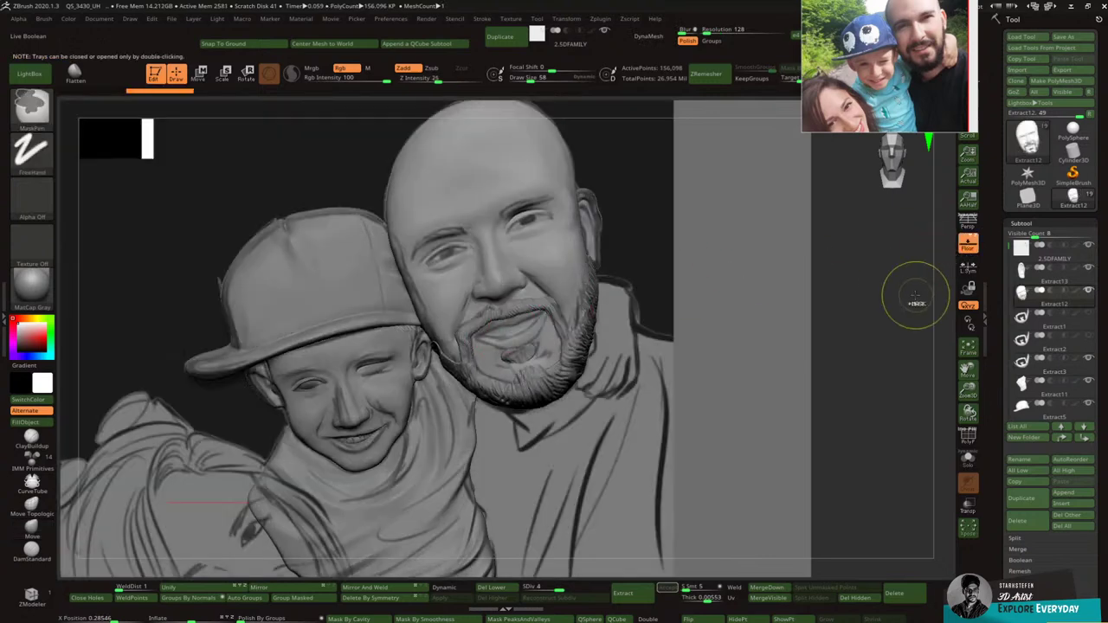
left_click(35, 109)
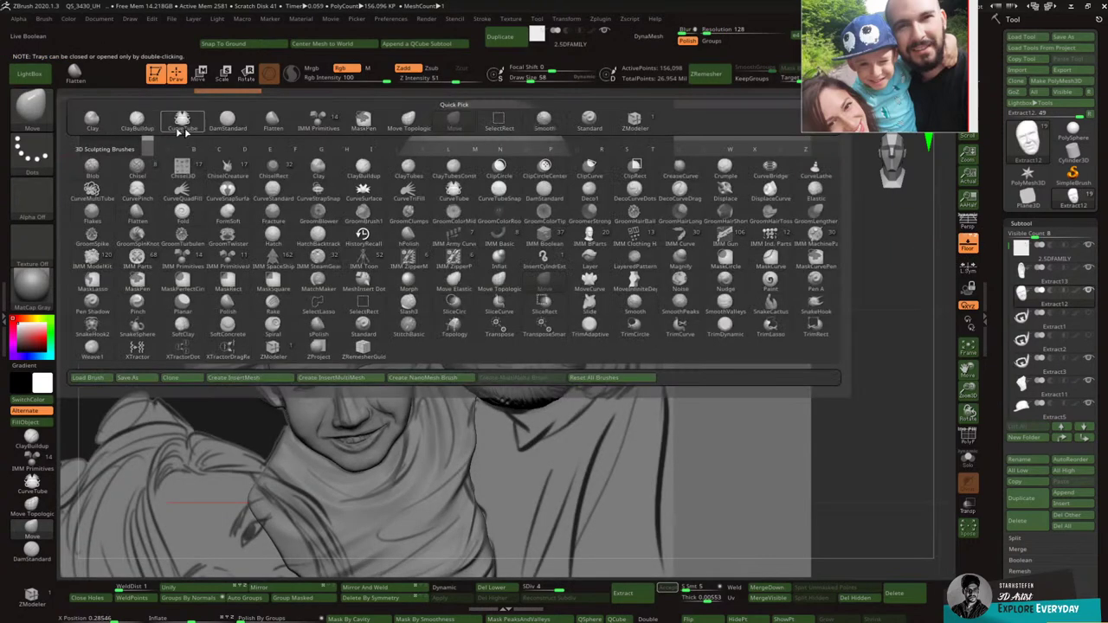
left_click(91, 260)
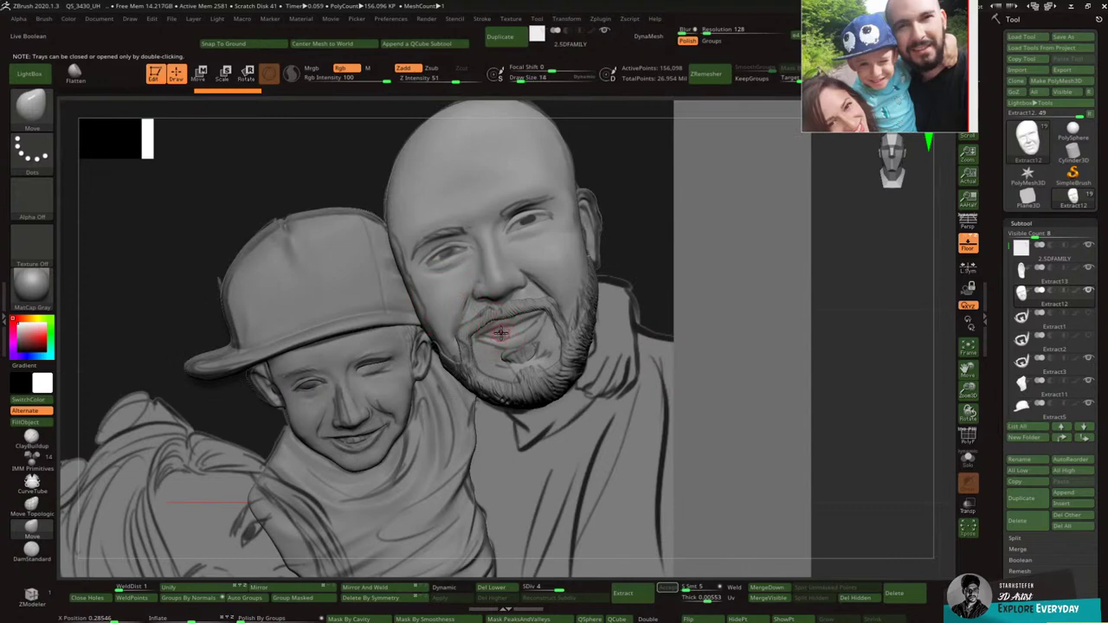
key("ctrl")
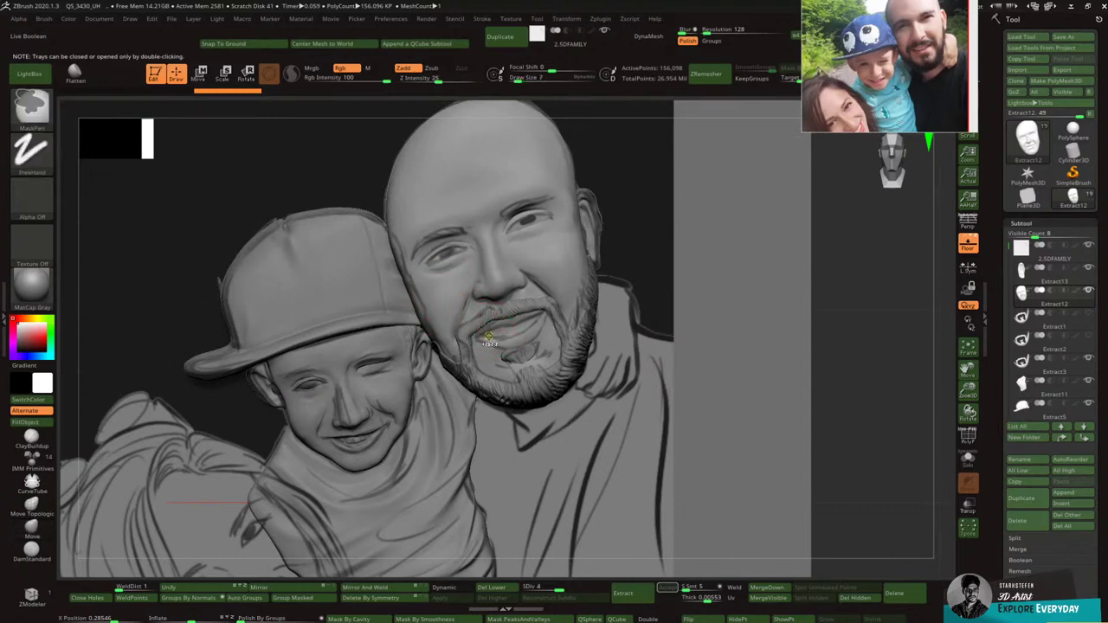
left_click_drag(499, 332, 518, 323, "ctrl")
key("ctrl+z")
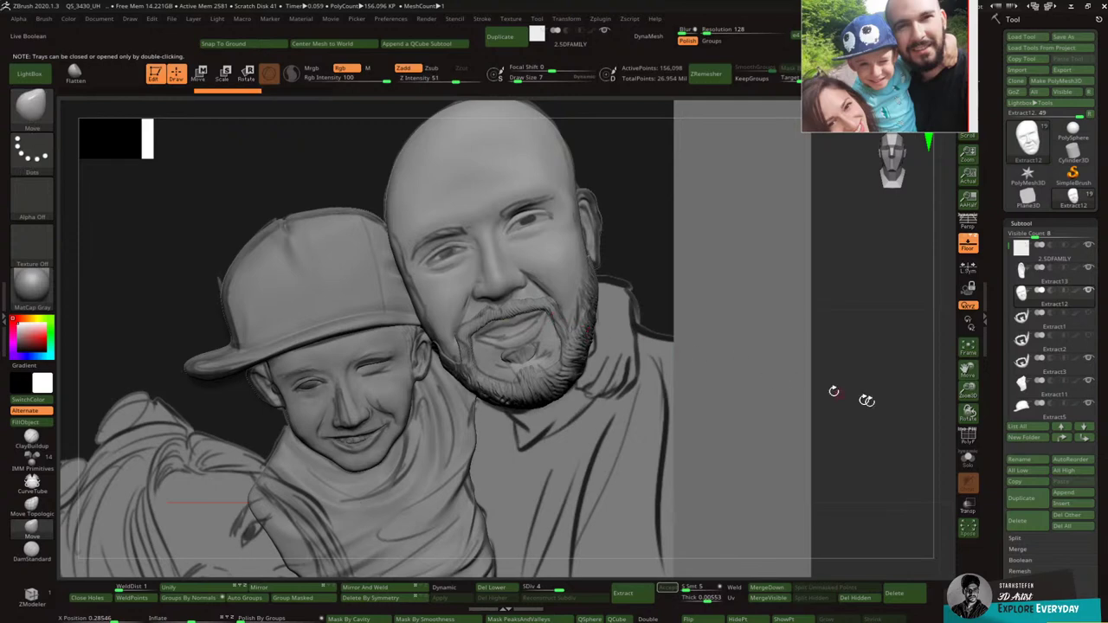
Step: Isolate the man's face, mask the mouth opening between his lips at draw size 7, and invert the mask
left_click(970, 461)
key("ctrl")
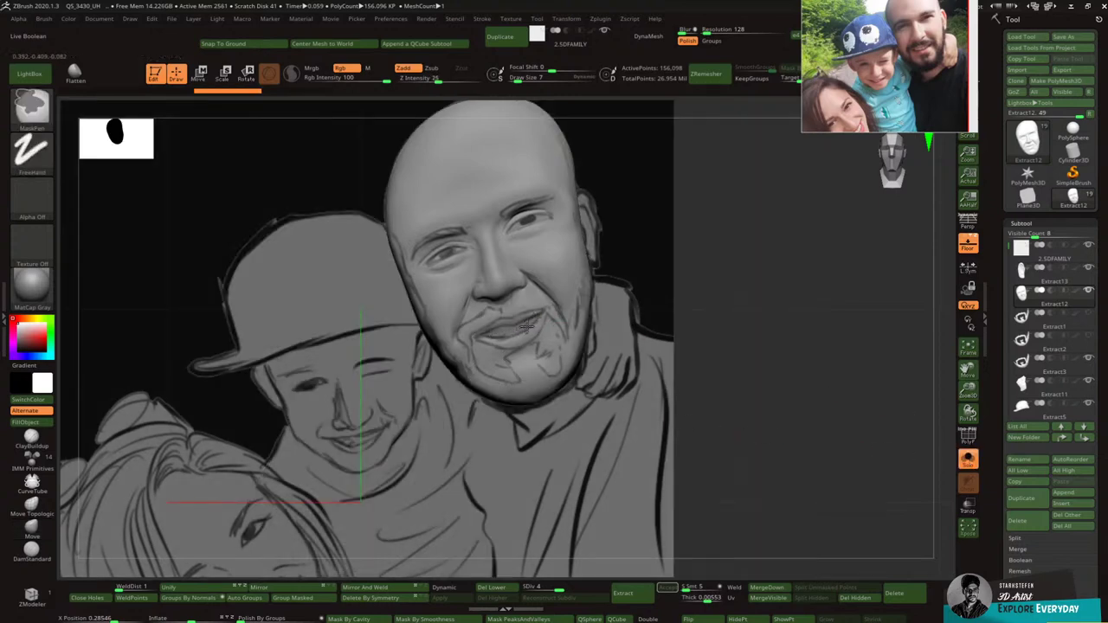
mouse_move(527, 326)
left_mouse_down("ctrl")
mouse_move(545, 317)
mouse_move(521, 331)
left_mouse_up("ctrl")
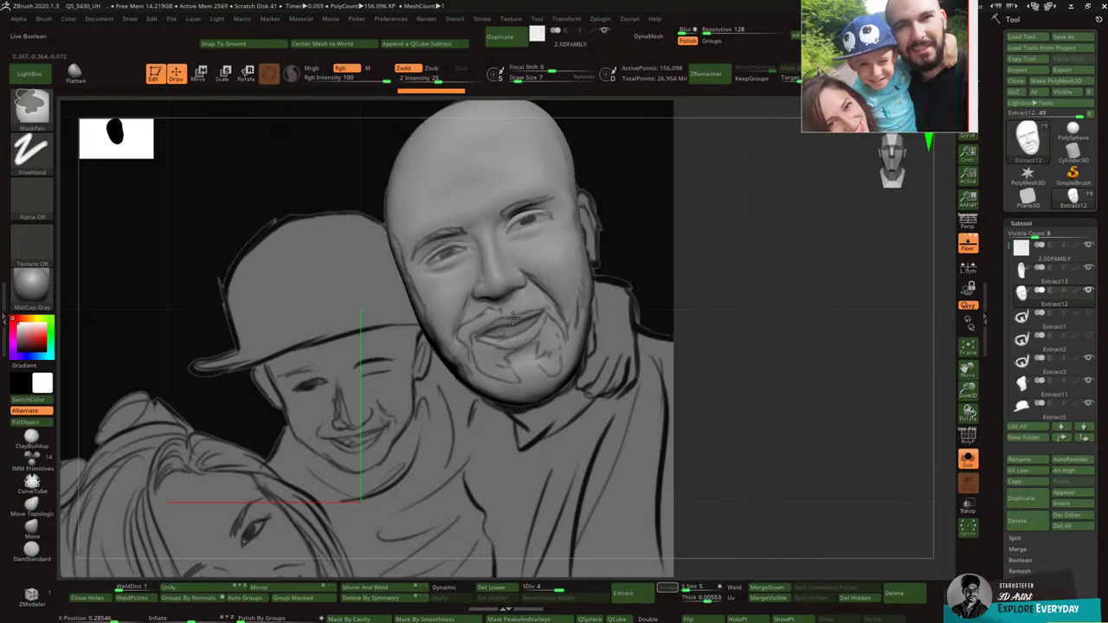
left_click_drag(484, 330, 492, 324, "ctrl")
mouse_move(495, 321)
right_mouse_down()
mouse_move(582, 304)
mouse_move(593, 276)
right_mouse_up()
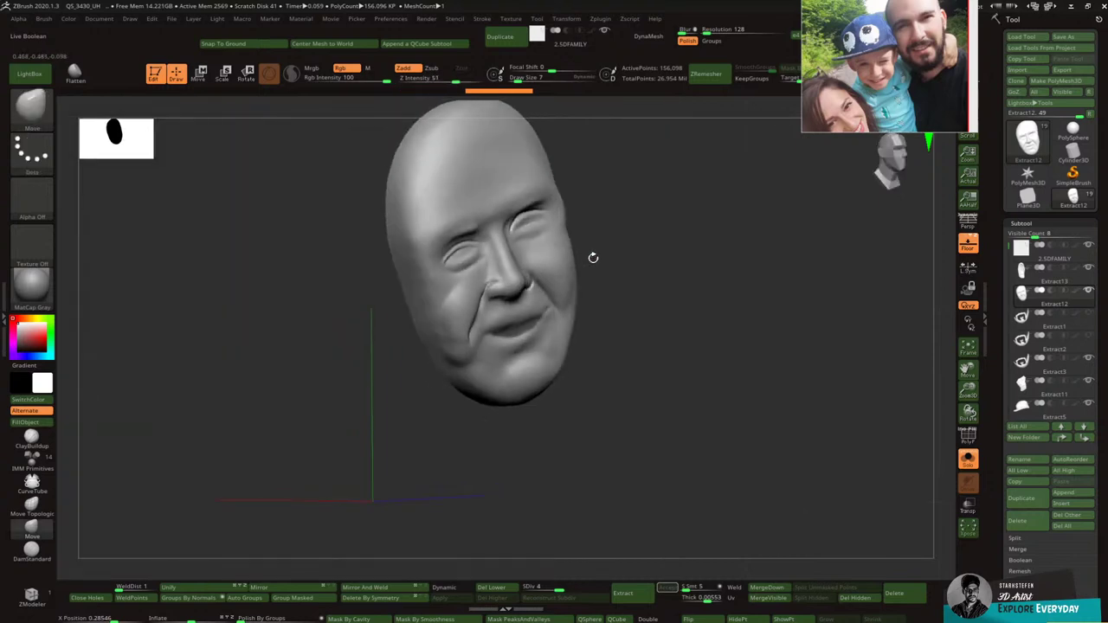
left_click(582, 284, "ctrl")
Step: Push the unmasked mouth opening back into the man's face with the move gizmo and bring the other subtools back into view
key("w")
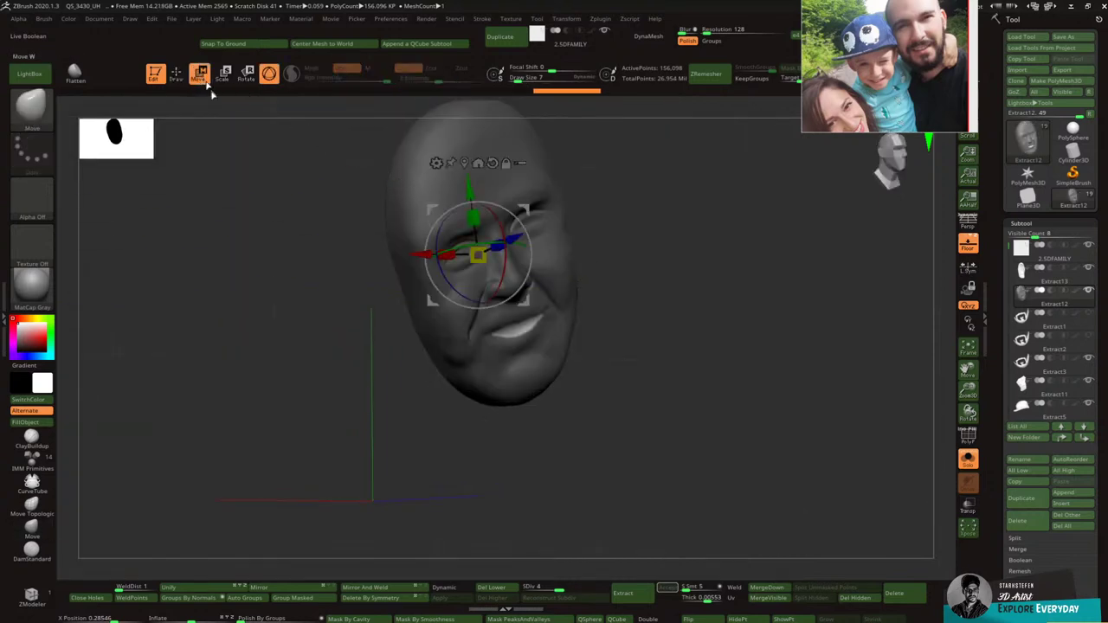
mouse_move(573, 285)
left_mouse_down("shift")
mouse_move(614, 225)
mouse_move(546, 255)
left_mouse_up("shift")
mouse_move(606, 238)
left_mouse_down()
mouse_move(523, 253)
mouse_move(725, 227)
left_mouse_up()
left_click_drag(541, 255, 537, 255)
left_click_drag(609, 239, 520, 251)
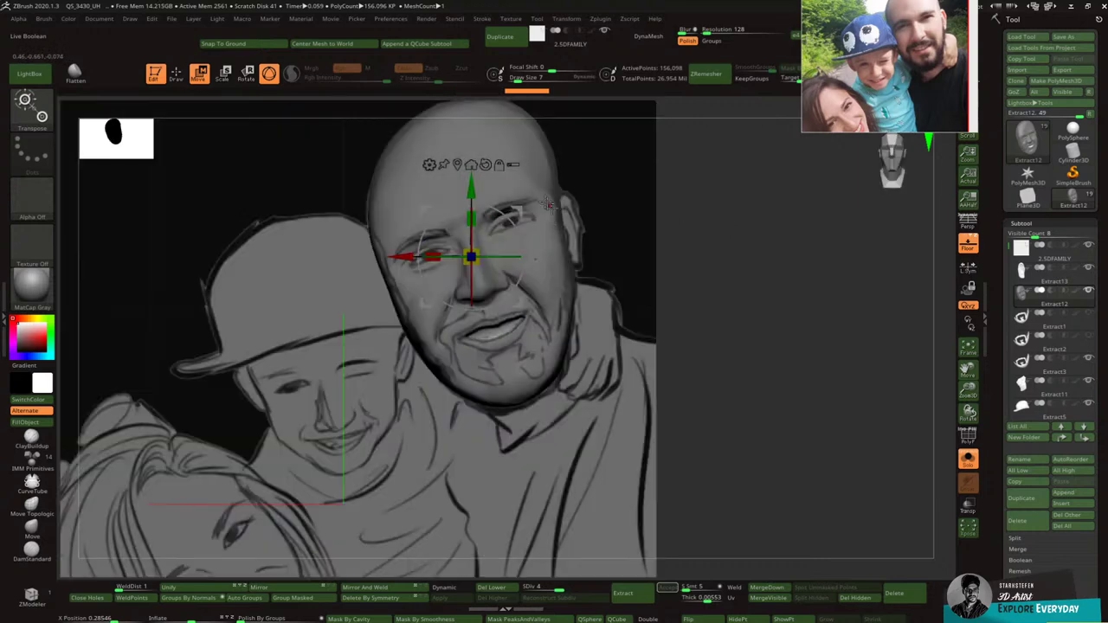
key("q")
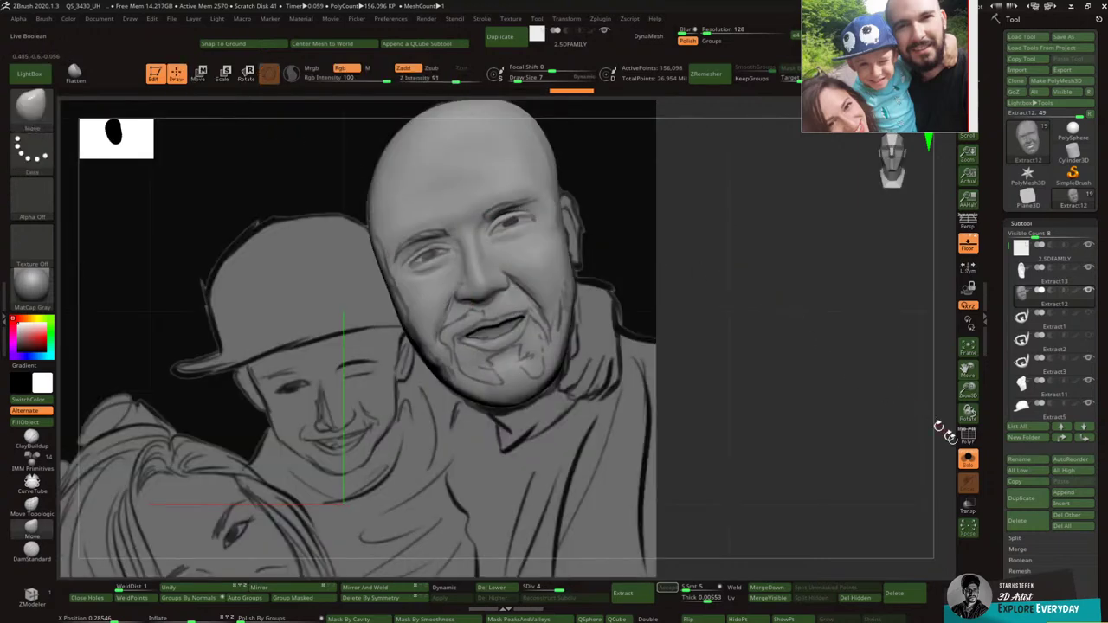
left_click(968, 461)
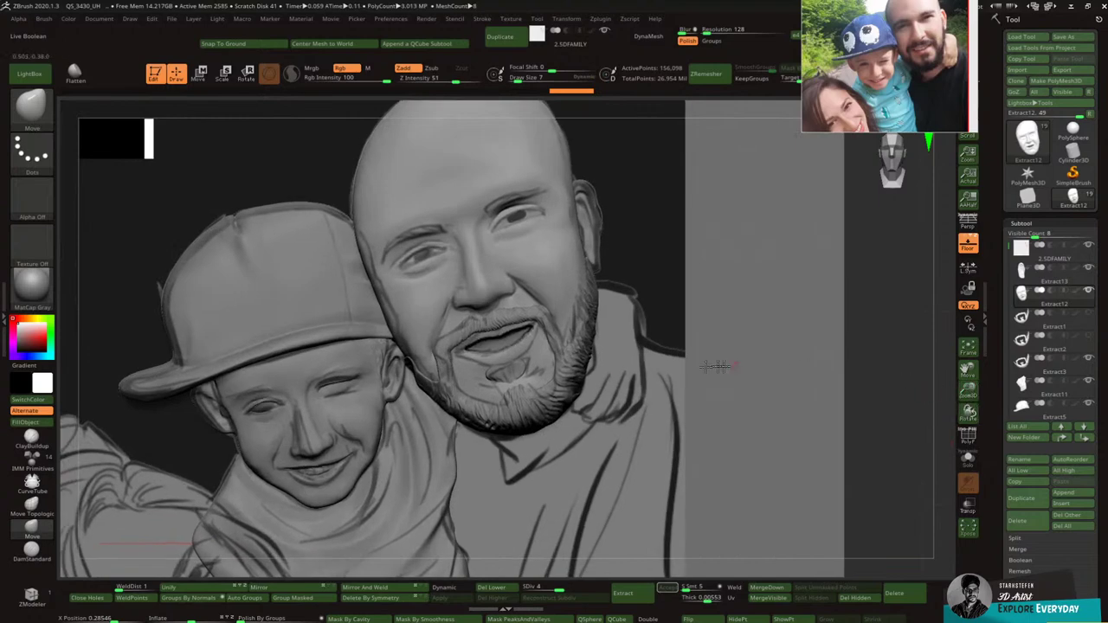
Step: Carve the man's mouth line and lip corners with the DamStandard brush at draw size 10
left_click(31, 104)
left_click(228, 125)
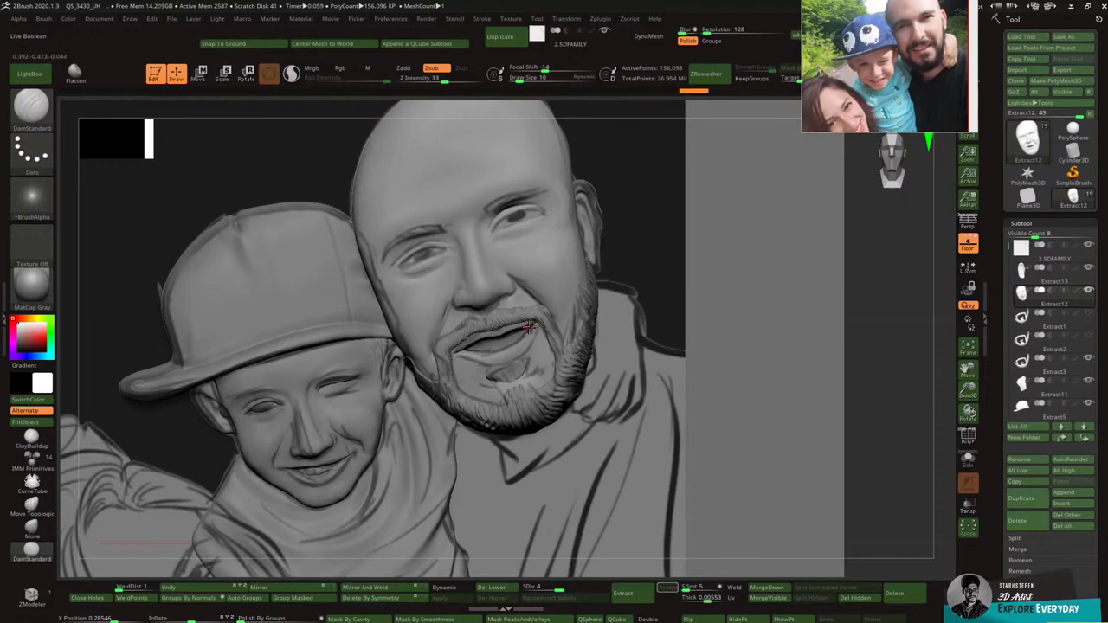
key("shift")
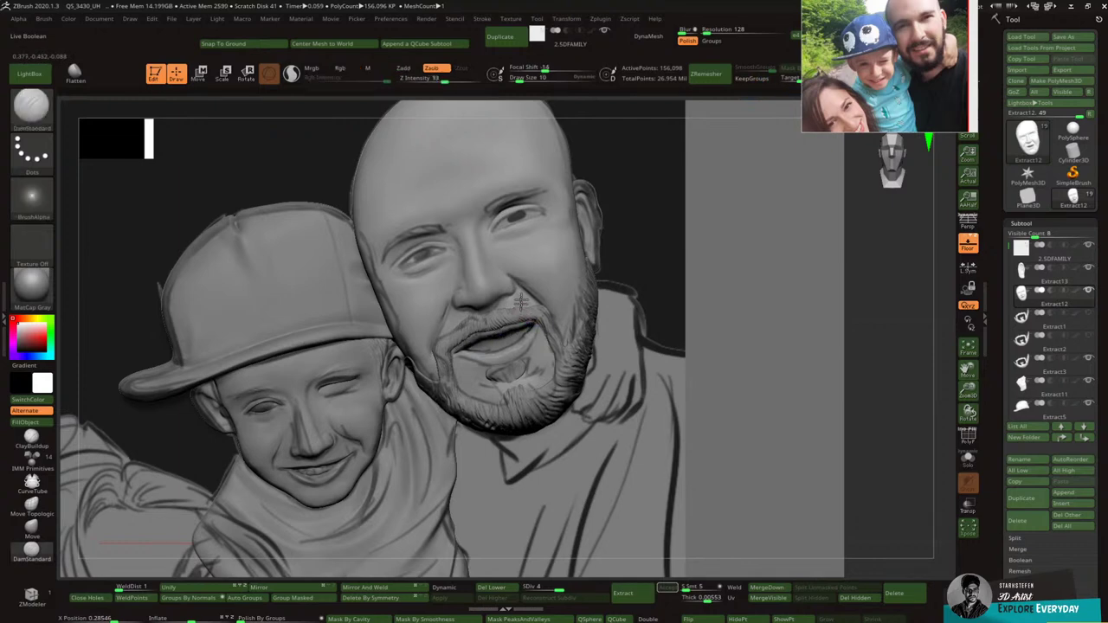
mouse_move(525, 315)
right_mouse_down()
mouse_move(524, 268)
mouse_move(509, 321)
mouse_move(523, 310)
right_mouse_up()
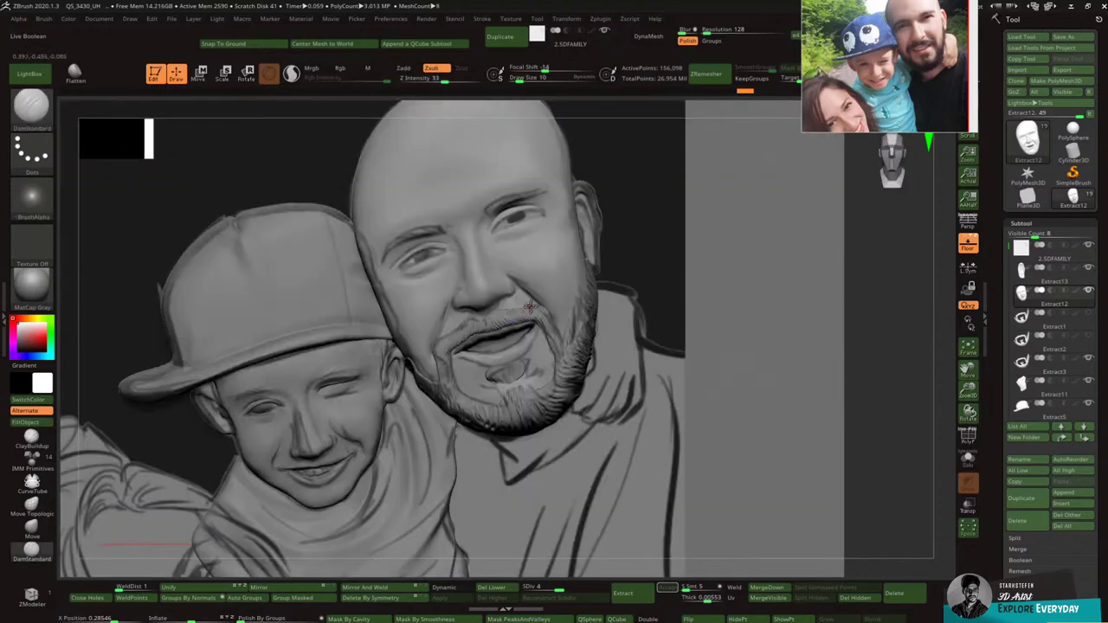
mouse_move(874, 398)
left_mouse_down()
mouse_move(892, 401)
mouse_move(881, 387)
left_mouse_up()
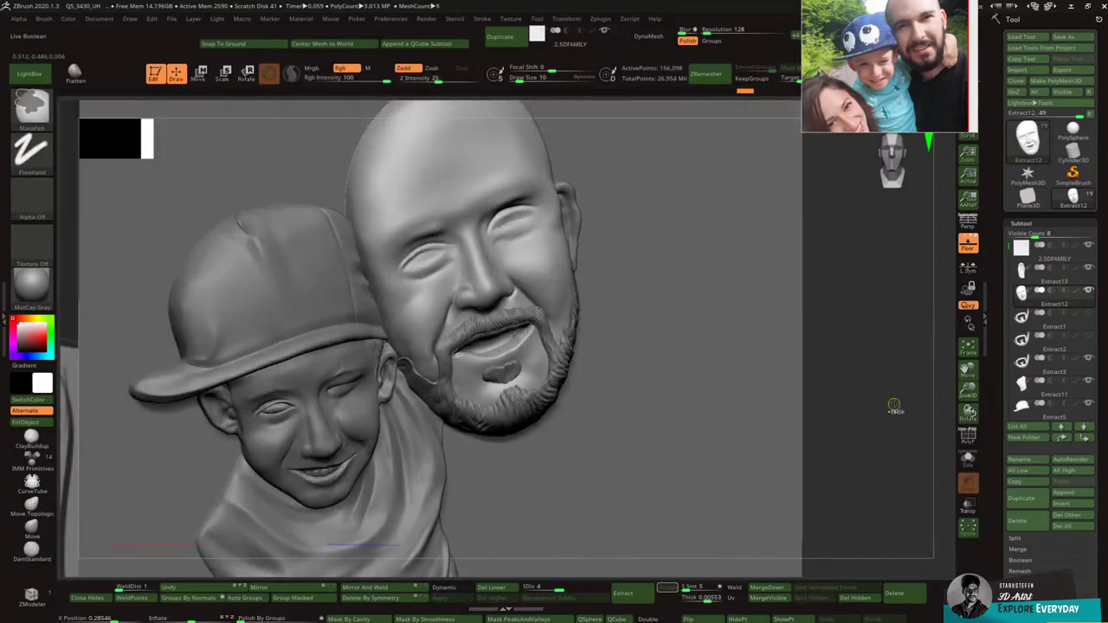
key("shift+z")
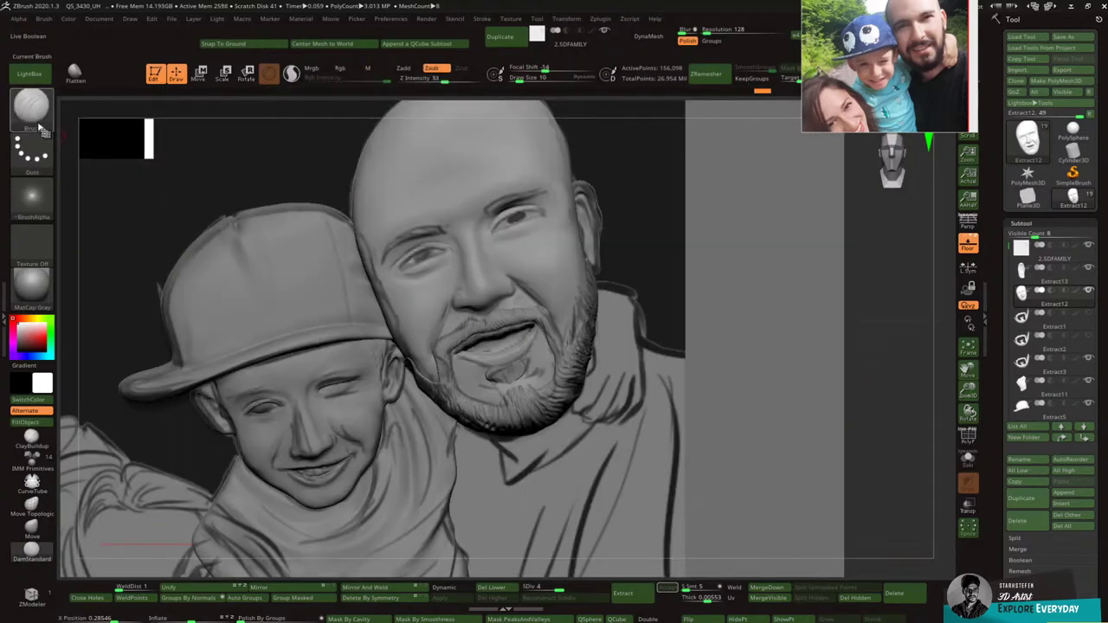
Step: Switch to the ClayBuildup brush at draw size 10 and smooth the boy's-side half of the man's lower lip
key("b")
key("c")
key("b")
key("shift+z")
left_click_drag(818, 386, 842, 391)
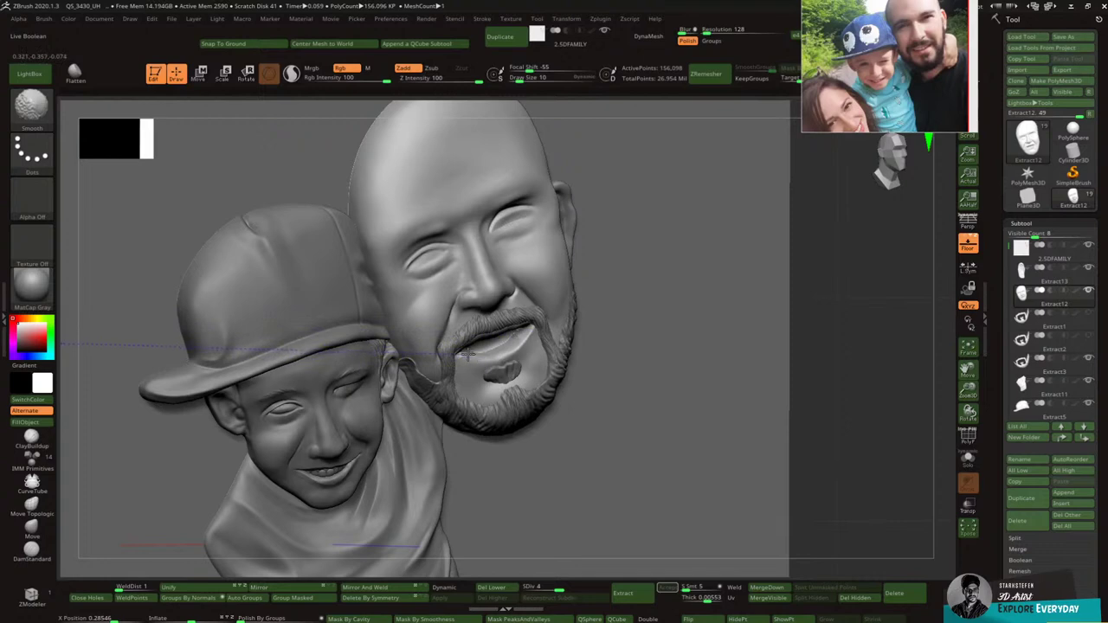
mouse_move(469, 353)
left_mouse_down("shift")
mouse_move(510, 353)
mouse_move(528, 336)
mouse_move(492, 350)
left_mouse_up("shift")
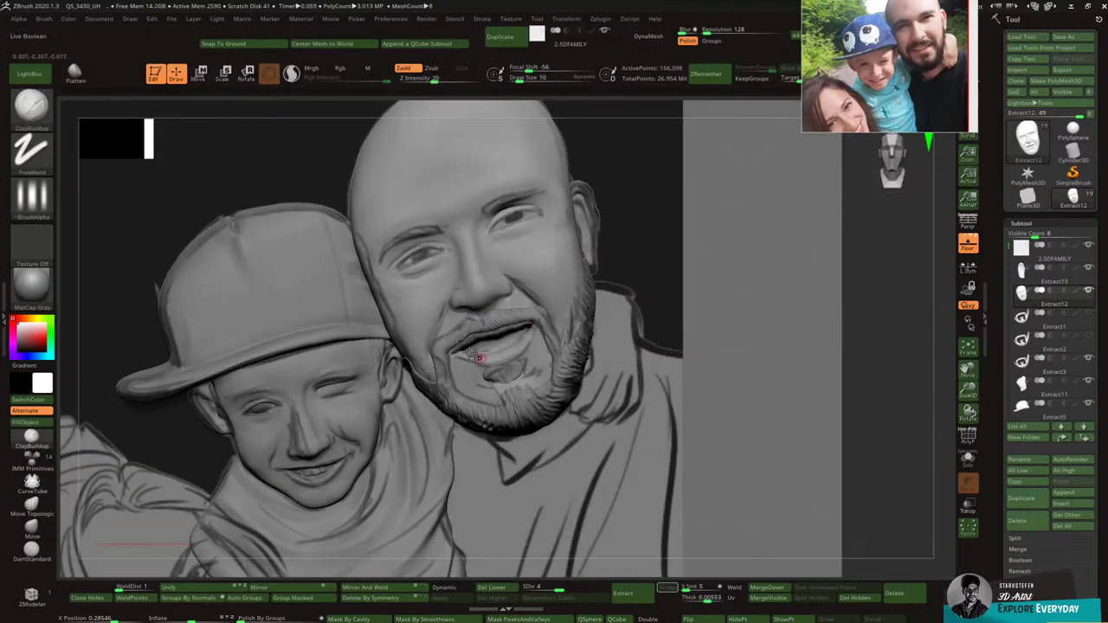
Step: Give the ClayBuildup brush the square Alpha 28 and subdivide the man's face to level 5
left_click(31, 197)
left_click(88, 207)
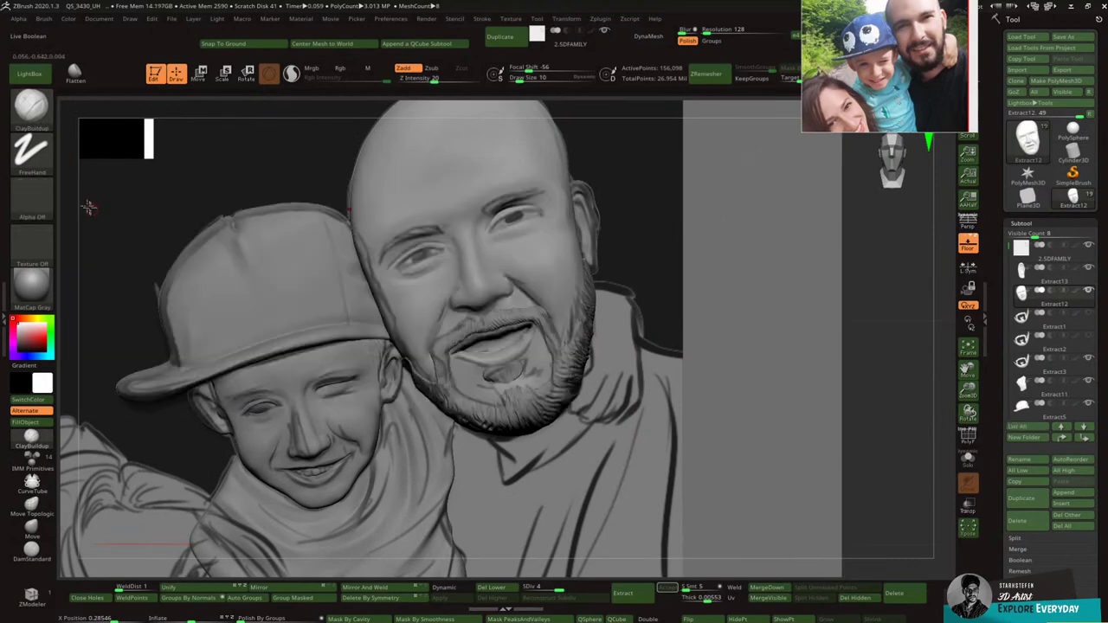
left_click(40, 199)
left_click(183, 213)
right_click_drag(517, 349, 563, 360)
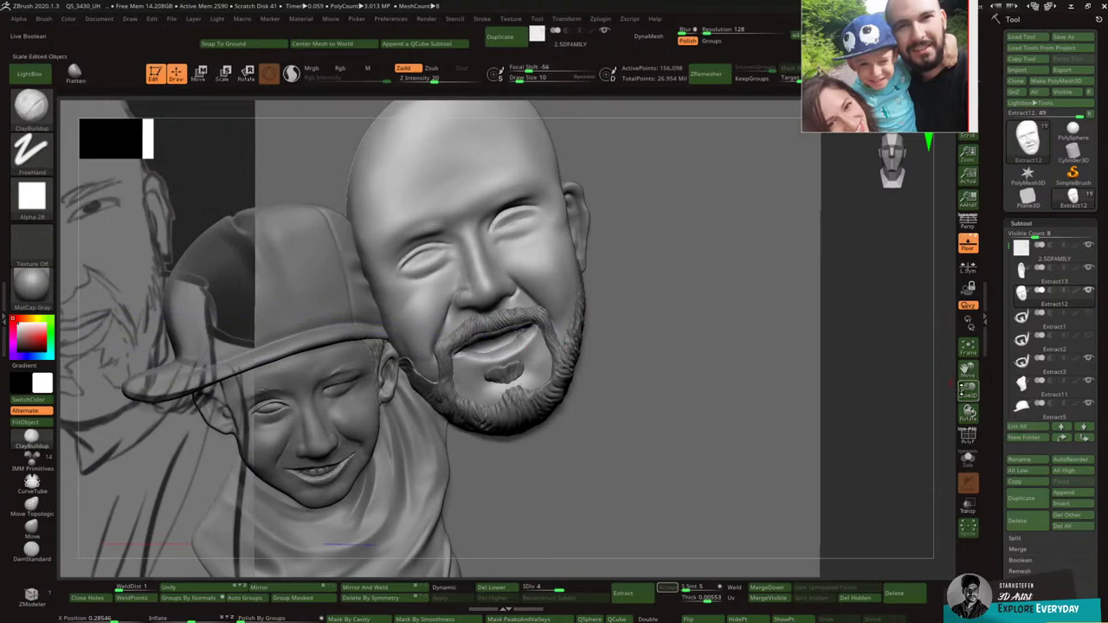
left_click_drag(967, 391, 963, 410)
key("ctrl")
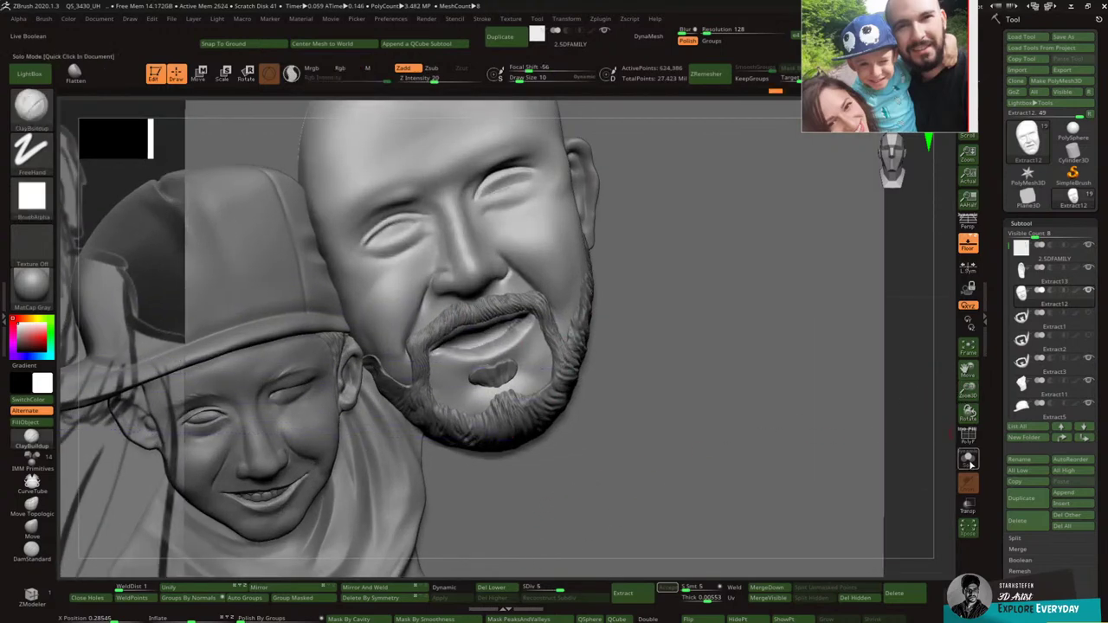
Step: Isolate the man's face and build up and smooth his lower lip with ClayBuildup at draw size 30
left_click(968, 454)
left_click_drag(951, 305, 920, 294)
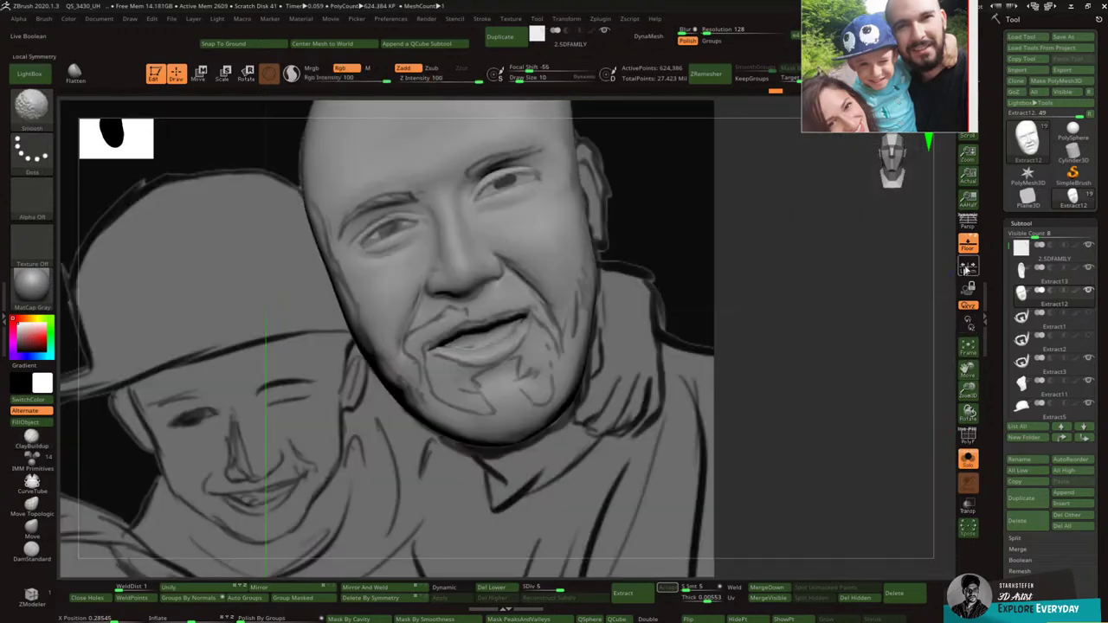
left_click(968, 246)
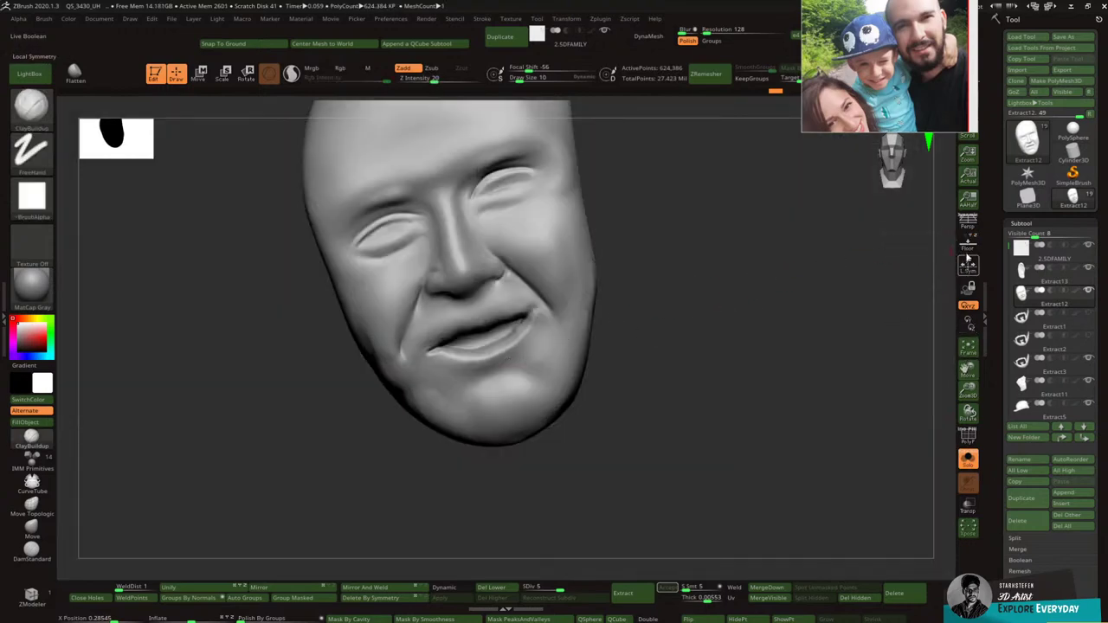
left_click(969, 245)
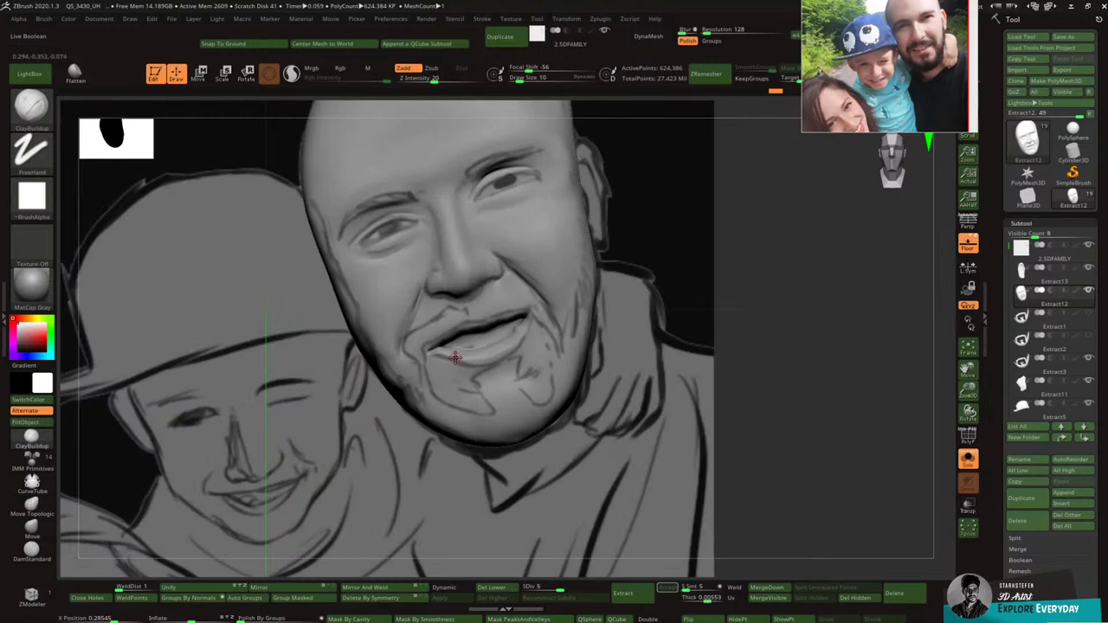
key("bracketright")
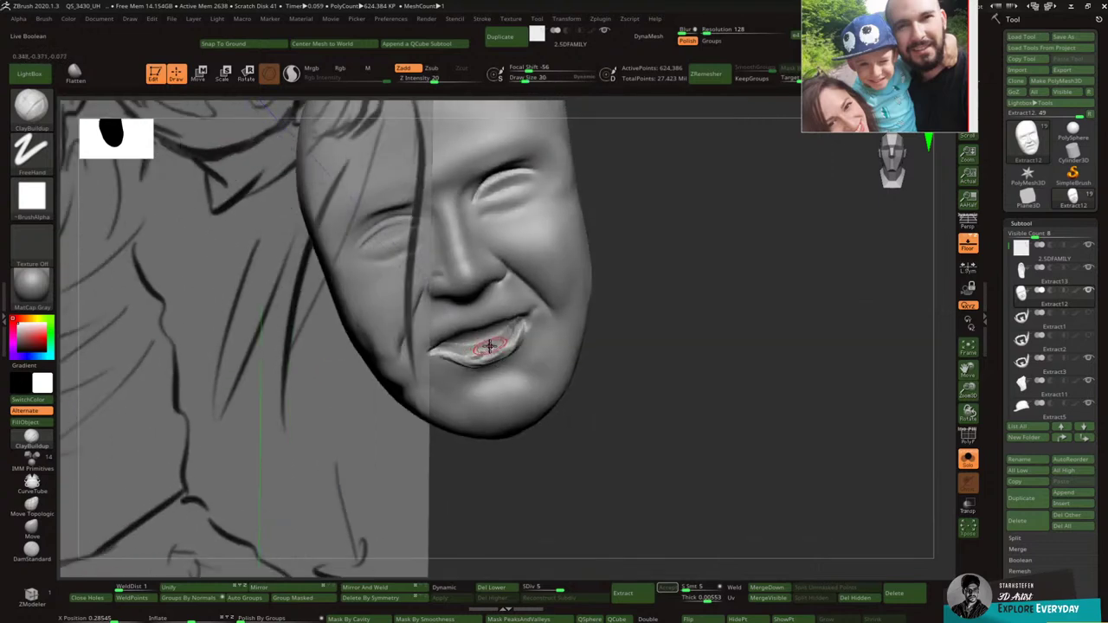
key("shift")
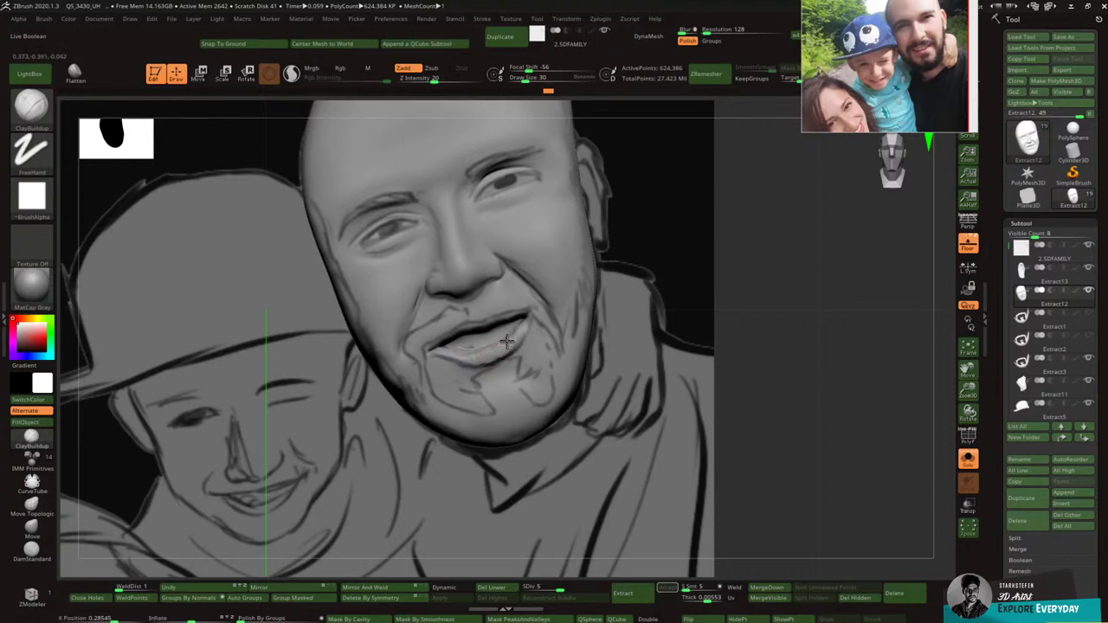
Step: Refine the lower lip's inner edge with ClayBuildup, then smooth the lip and its underside, checking it with the beard visible
right_click_drag(530, 329, 555, 321)
left_click_drag(530, 323, 502, 333)
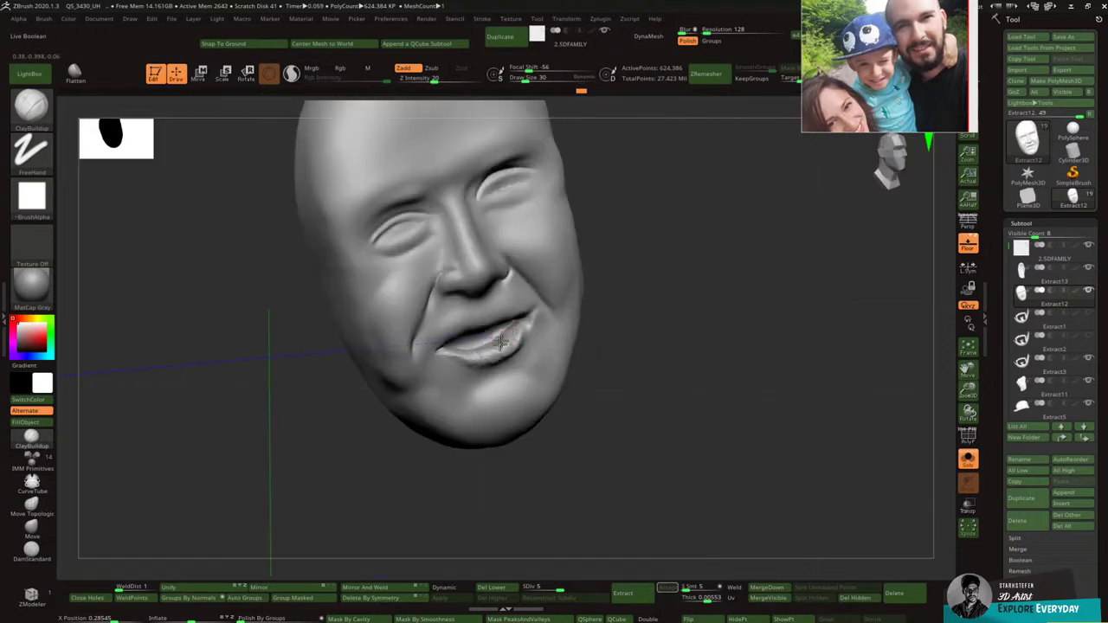
key("shift")
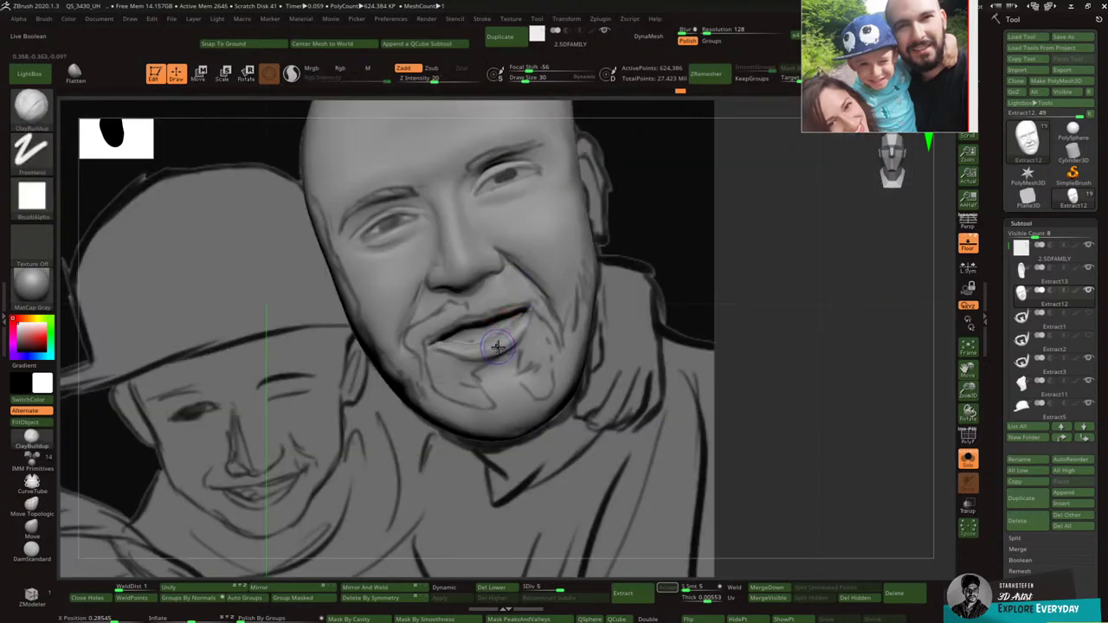
left_click_drag(466, 353, 509, 340, "shift")
left_click(966, 463)
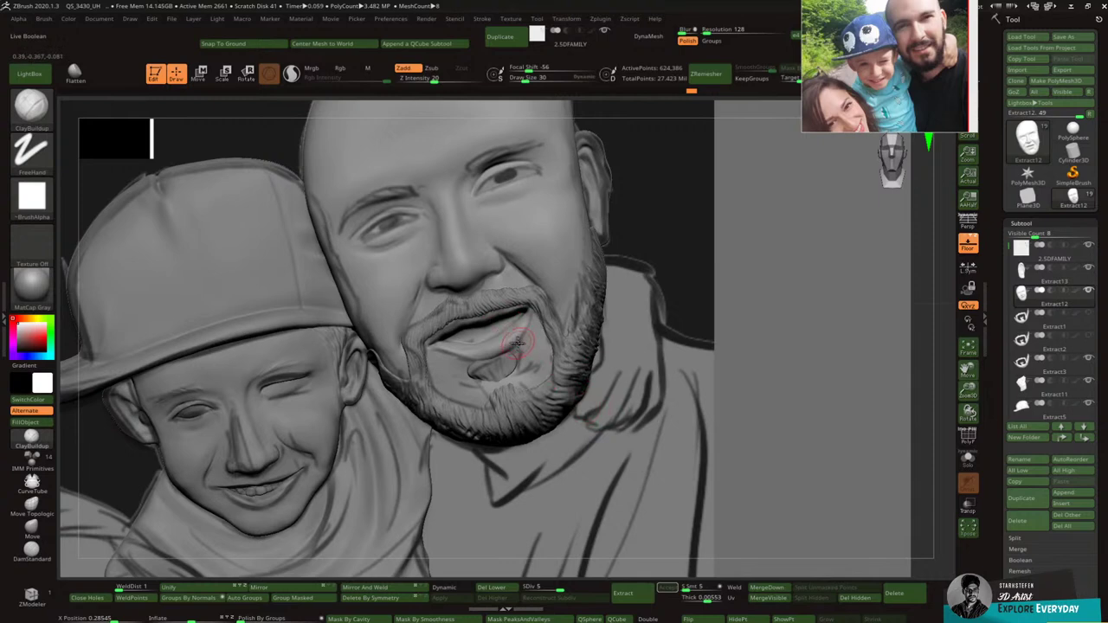
mouse_move(487, 361)
left_mouse_down("shift")
mouse_move(453, 361)
mouse_move(461, 346)
left_mouse_up("shift")
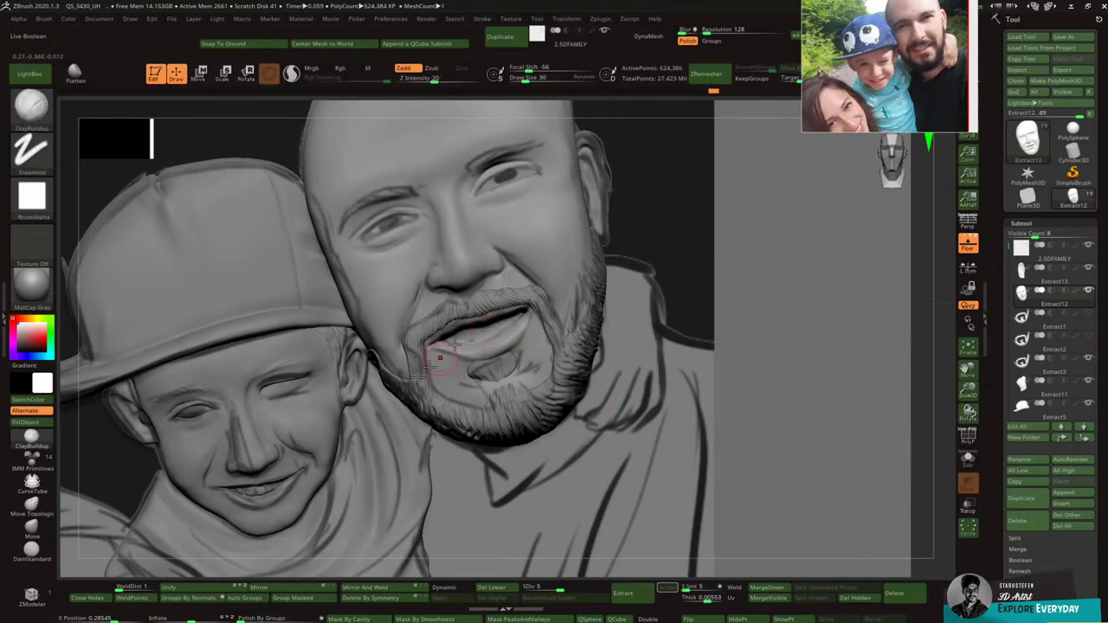
Step: Duplicate the boy's teeth subtool and reset the move gizmo's orientation on the copy
left_click(260, 489, "alt")
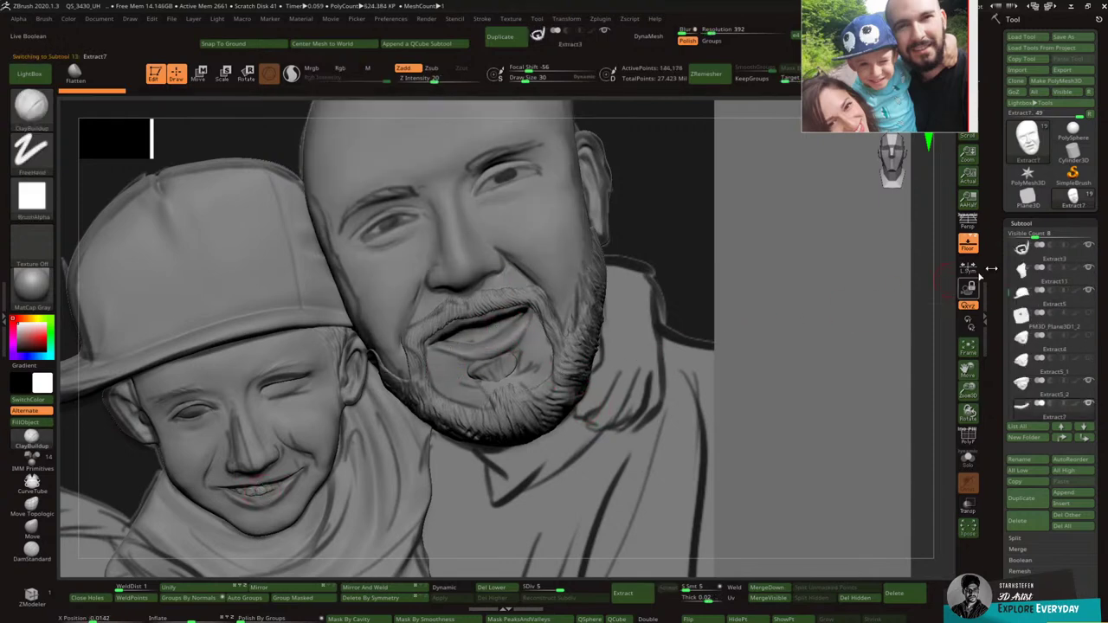
left_click(1031, 497)
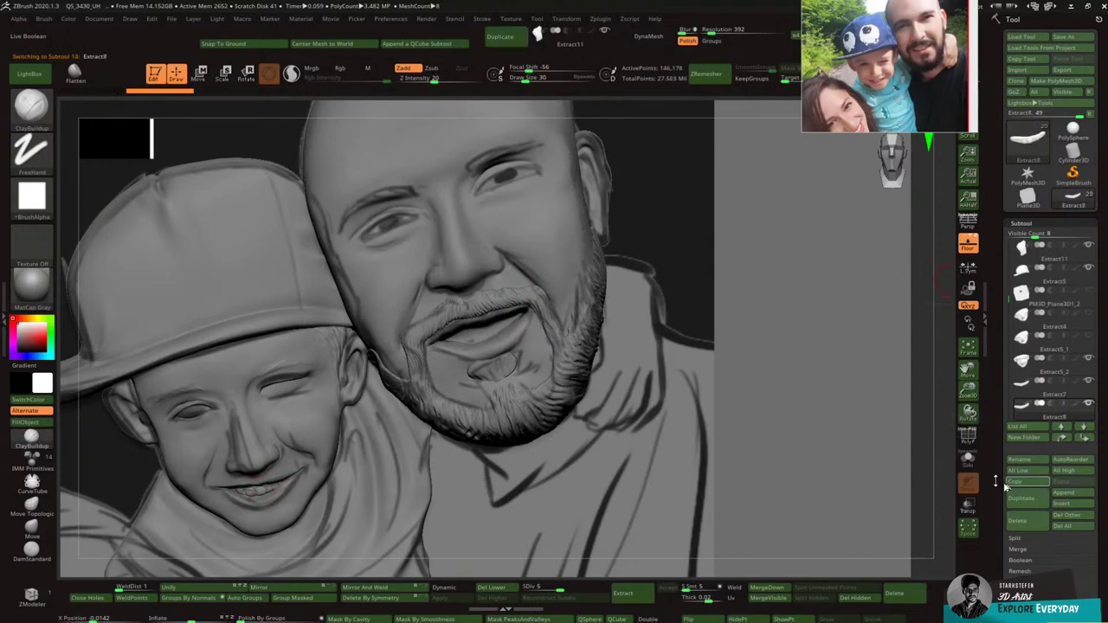
left_click(201, 75)
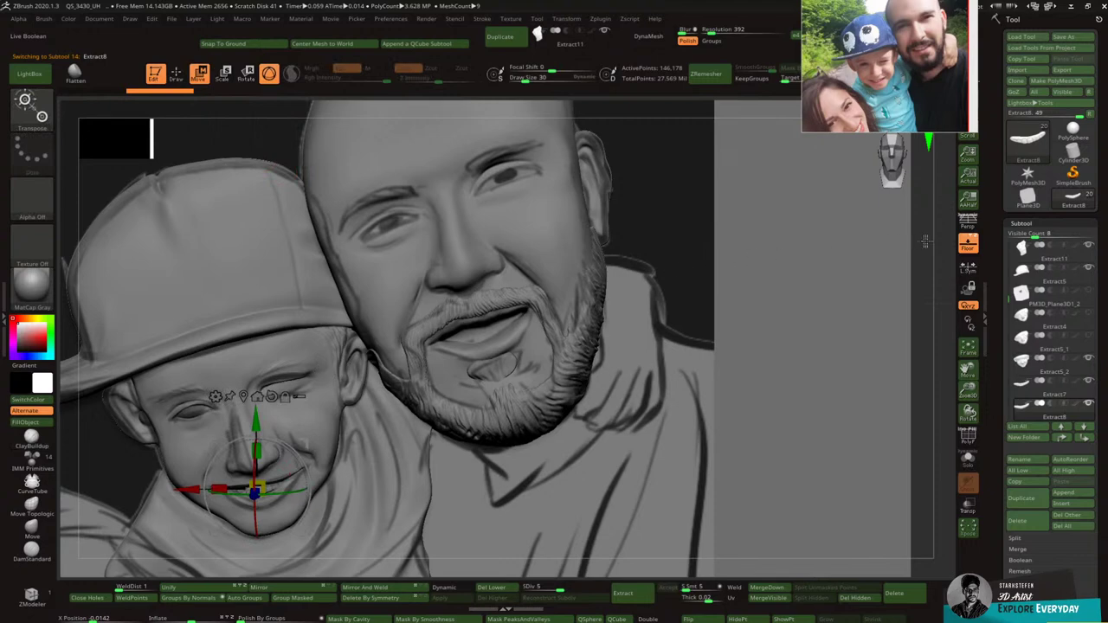
left_click(968, 249)
left_click(969, 248)
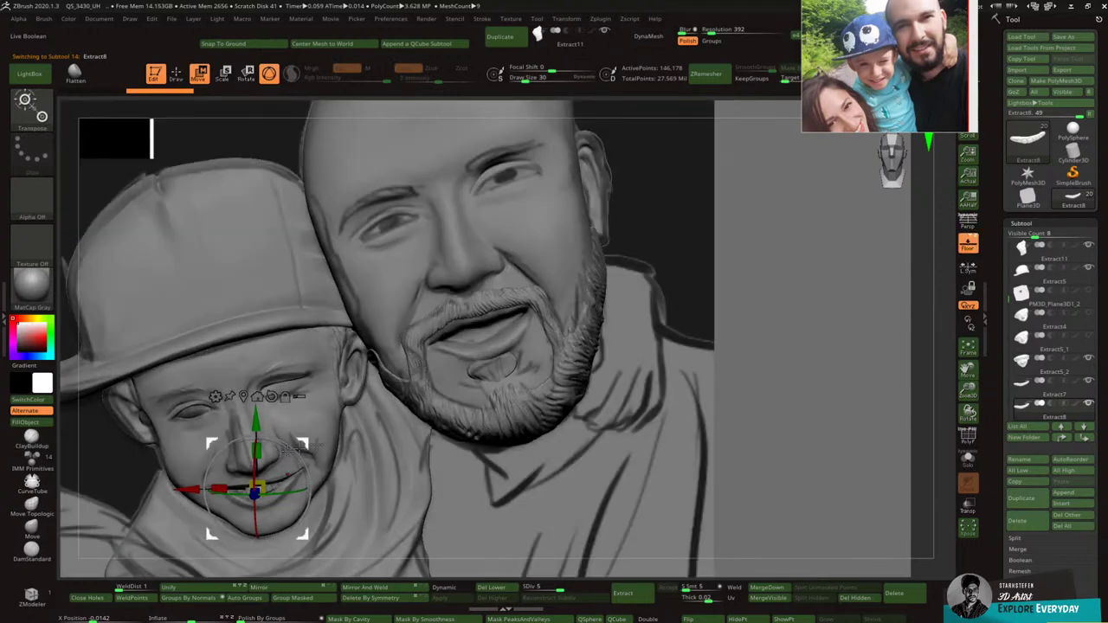
left_click(285, 397)
left_click(271, 397)
left_click(286, 398)
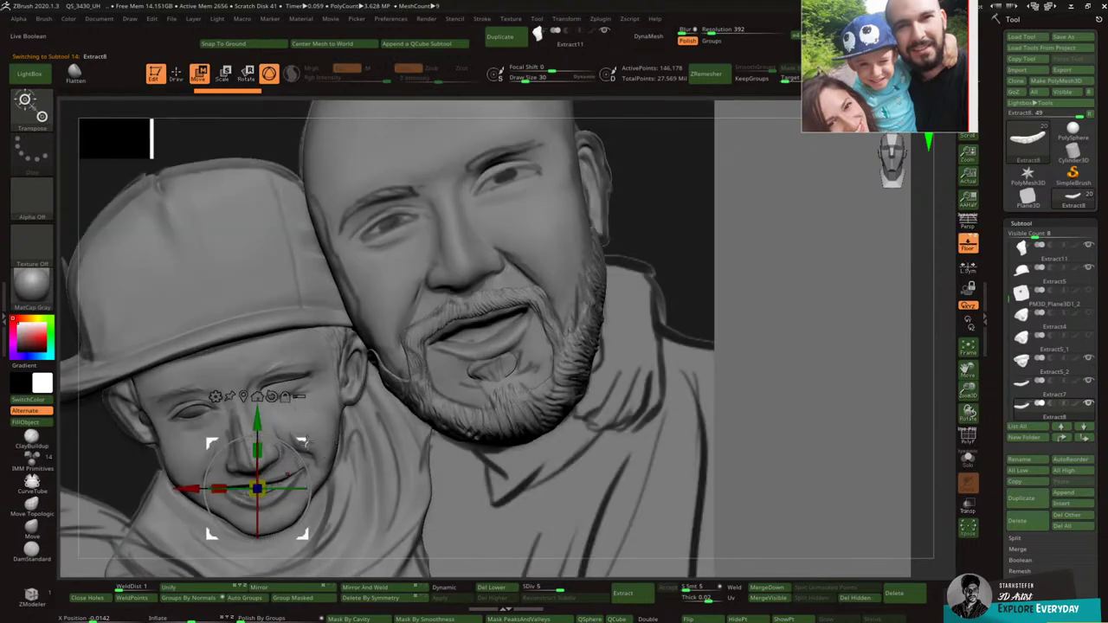
Step: Move the duplicated teeth from the boy's face into the man's open mouth and rotate them to match its tilt
left_click_drag(308, 440, 500, 322)
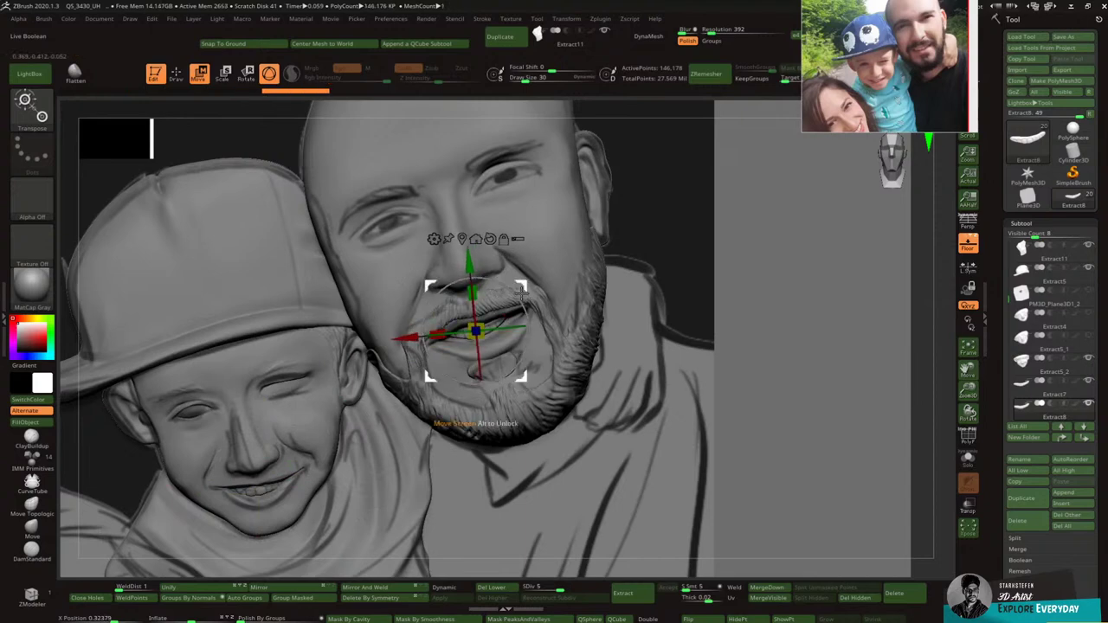
left_click(495, 327)
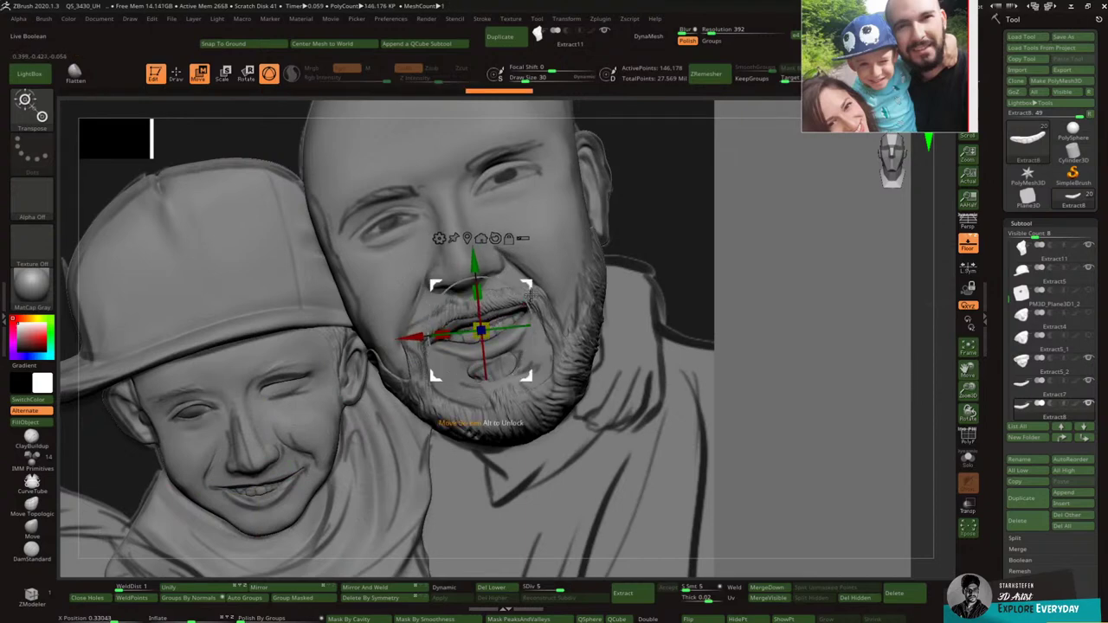
left_click_drag(527, 297, 530, 293)
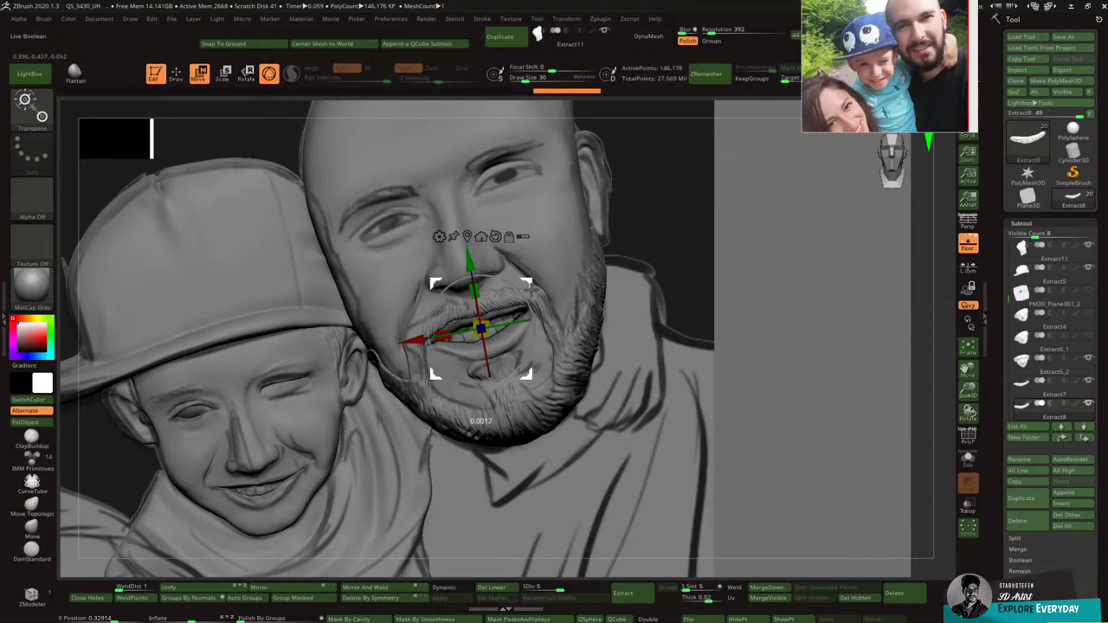
Step: Adjust the copied teeth's depth and fine-tune their sideways and vertical position between the man's lips
right_click_drag(530, 293, 447, 287)
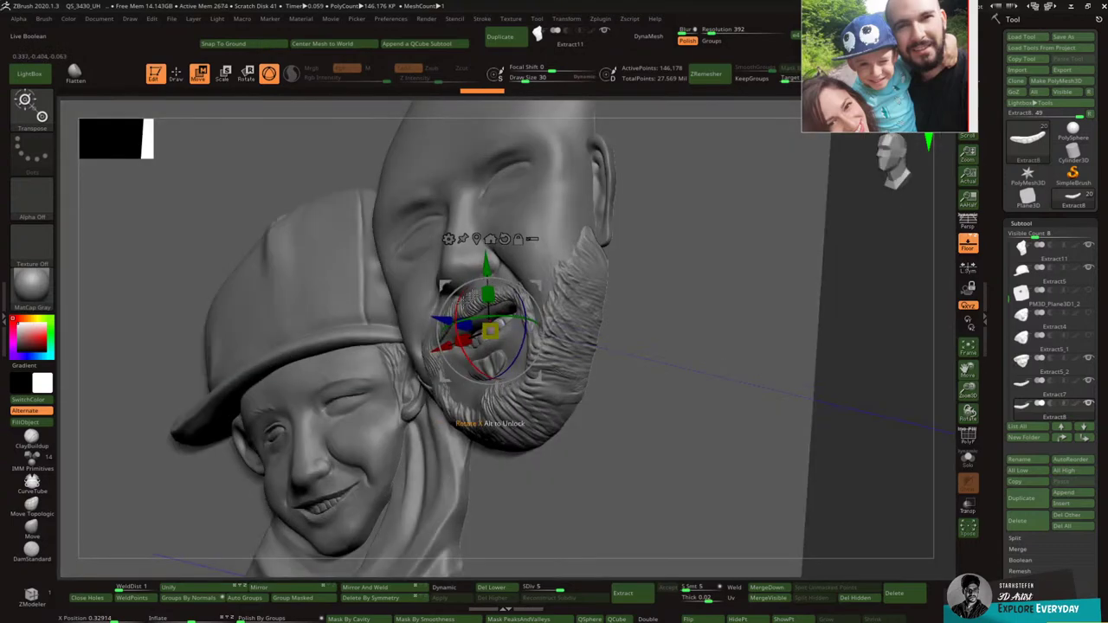
left_click_drag(445, 319, 435, 317)
right_click_drag(441, 293, 489, 276)
left_click_drag(474, 326, 478, 327)
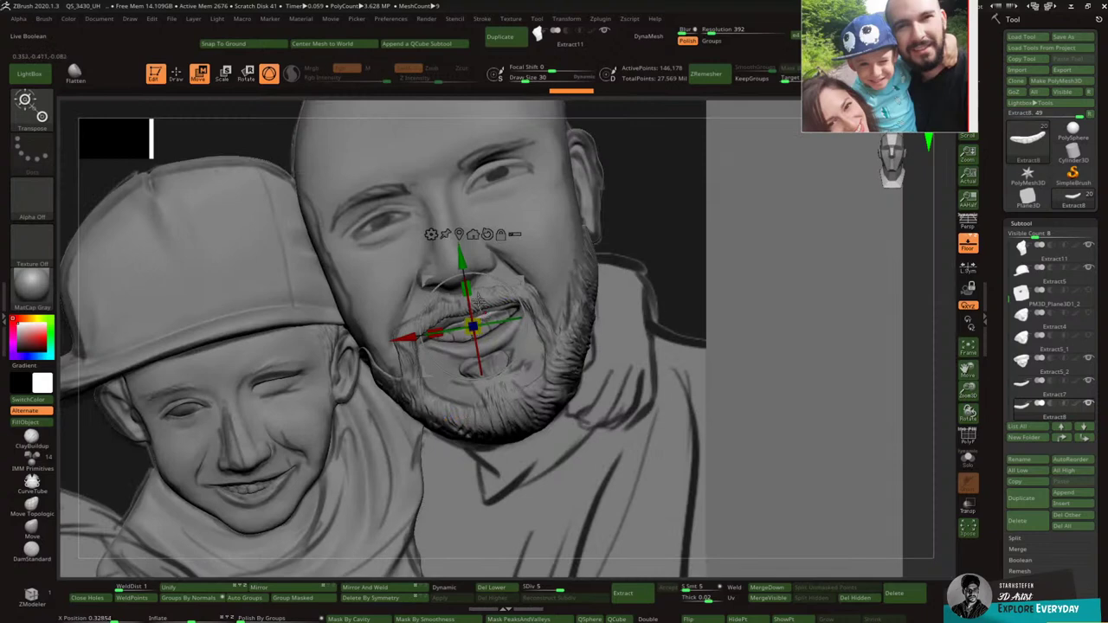
left_click_drag(462, 260, 461, 262)
left_click_drag(433, 335, 475, 329)
left_click_drag(462, 259, 461, 255)
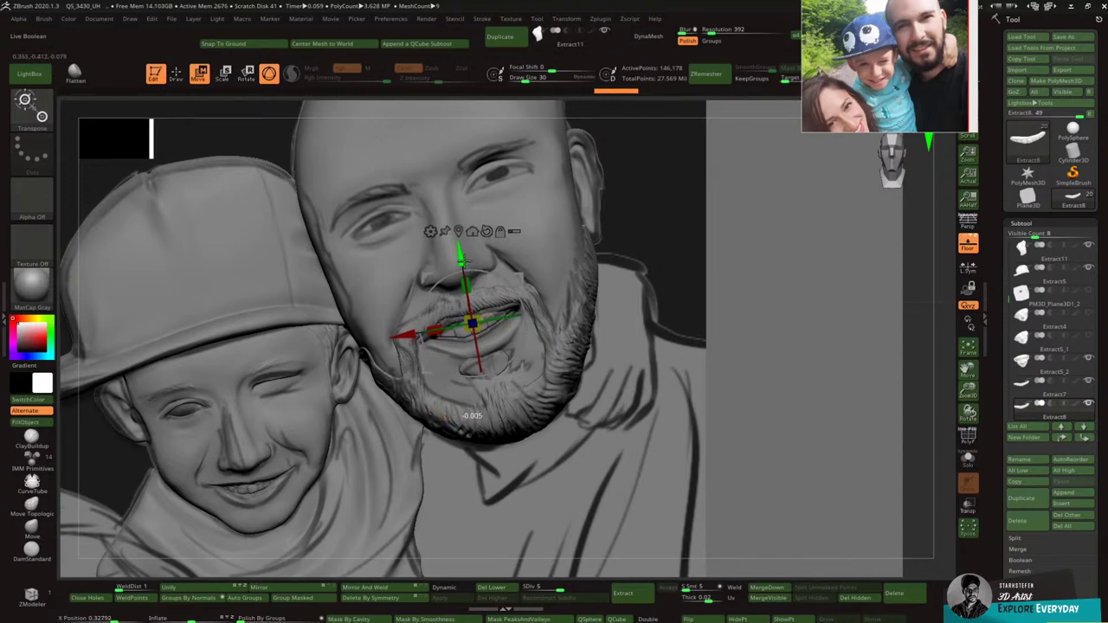
Step: Reshape the man's teeth to fit the mouth opening using the Move brush at draw sizes 86 and 34
left_click(176, 75)
left_click(32, 108)
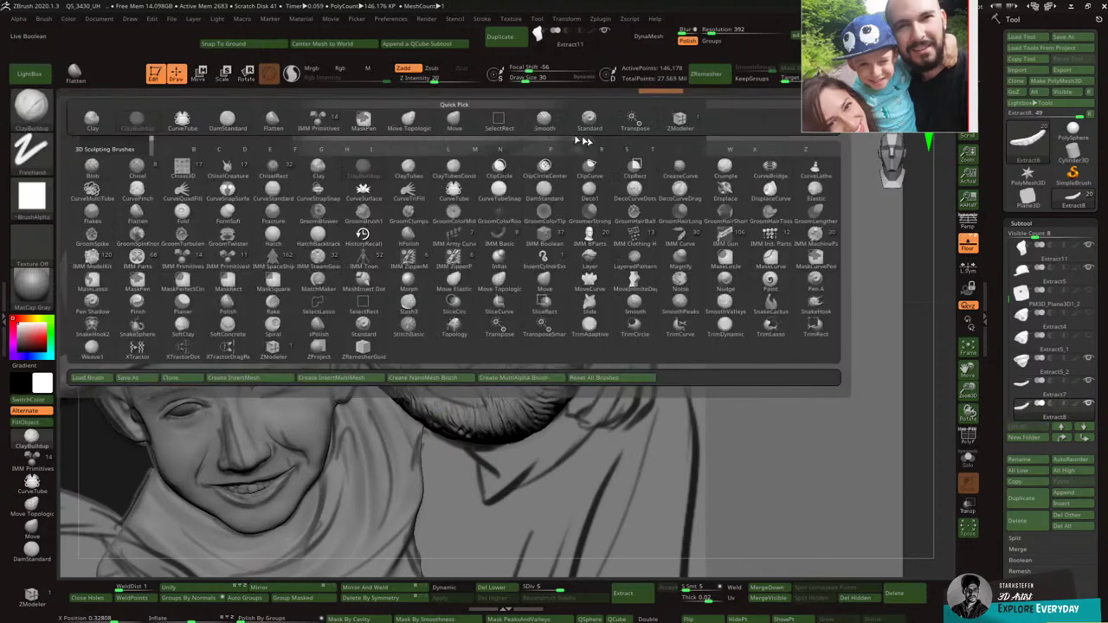
left_click(459, 125)
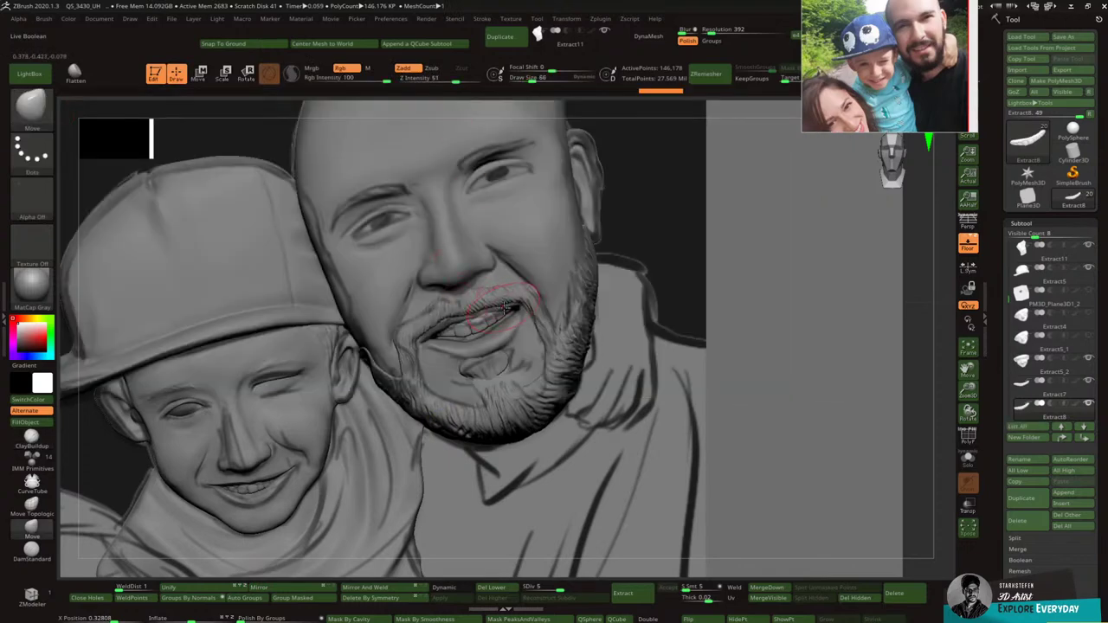
key("]")
mouse_move(508, 321)
left_mouse_down()
mouse_move(516, 313)
mouse_move(478, 323)
left_mouse_up()
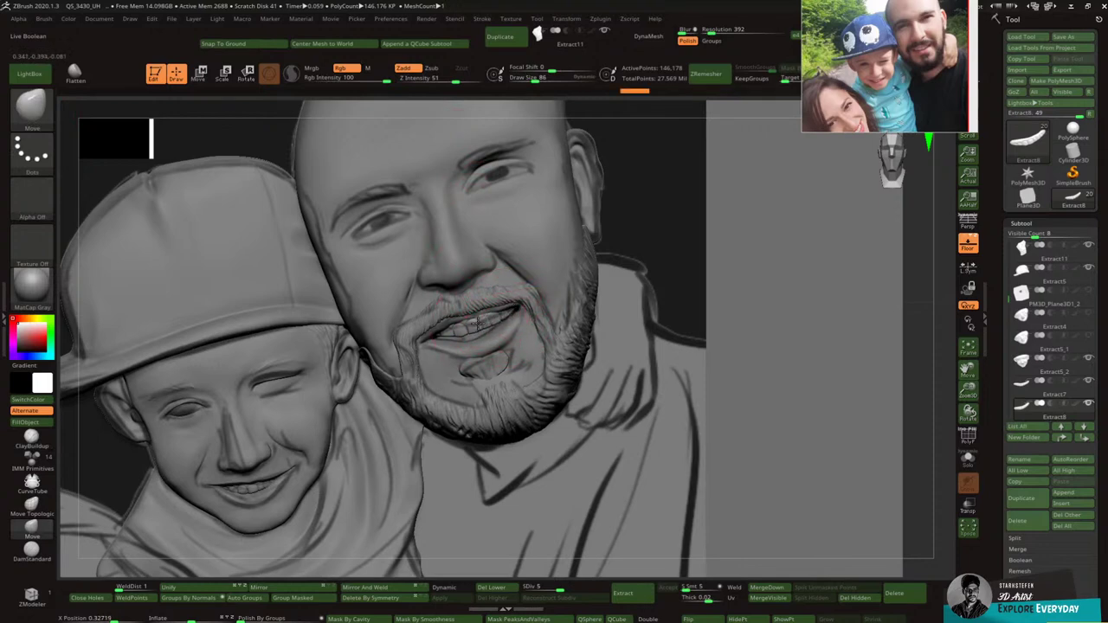
key("[")
left_click_drag(479, 334, 468, 333)
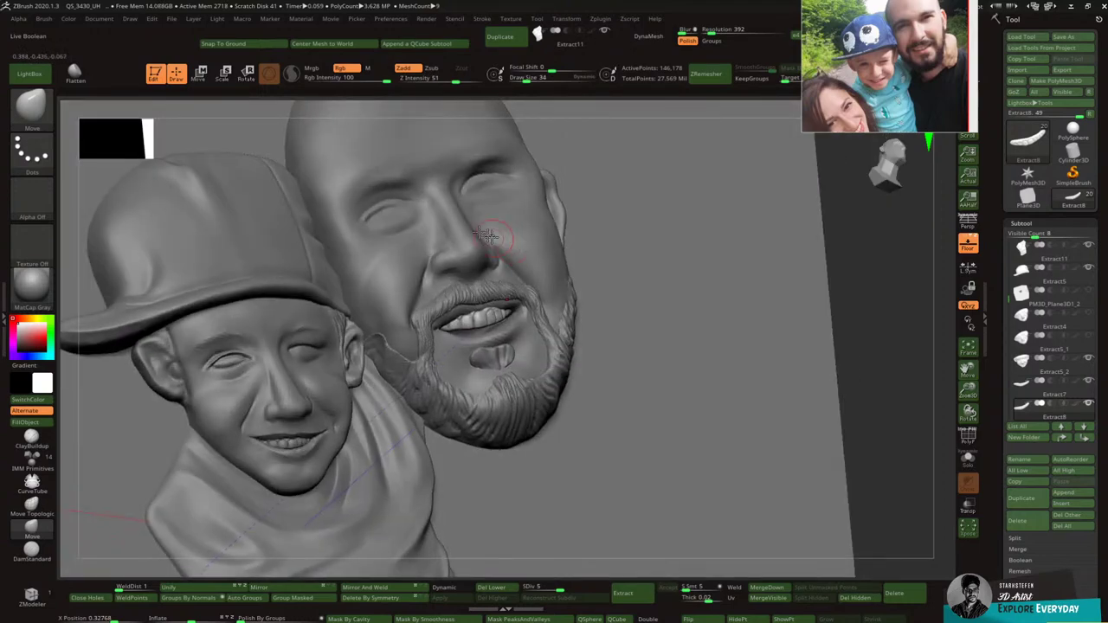
Step: Shift the teeth along their depth axis inside the man's mouth, then return to draw mode
left_click(199, 73)
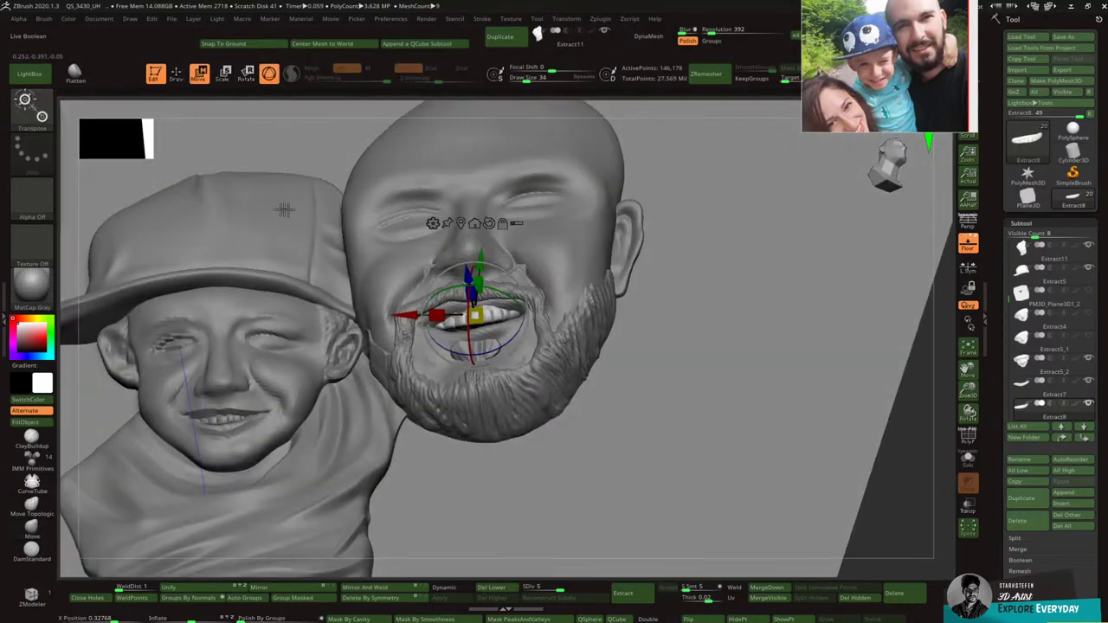
left_click_drag(468, 275, 518, 303)
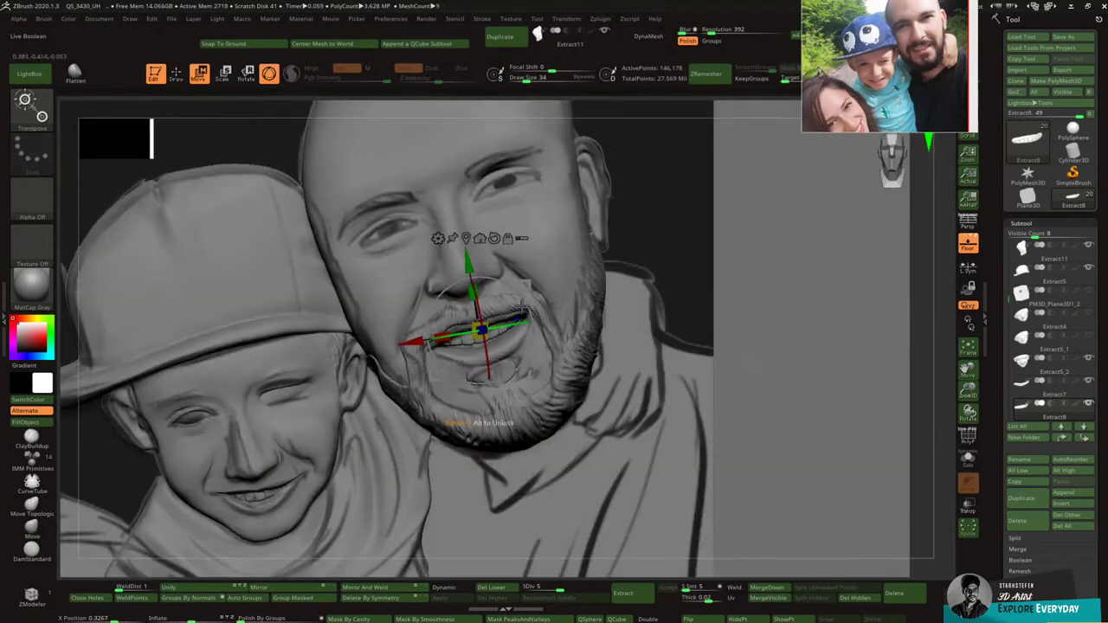
left_click(176, 72)
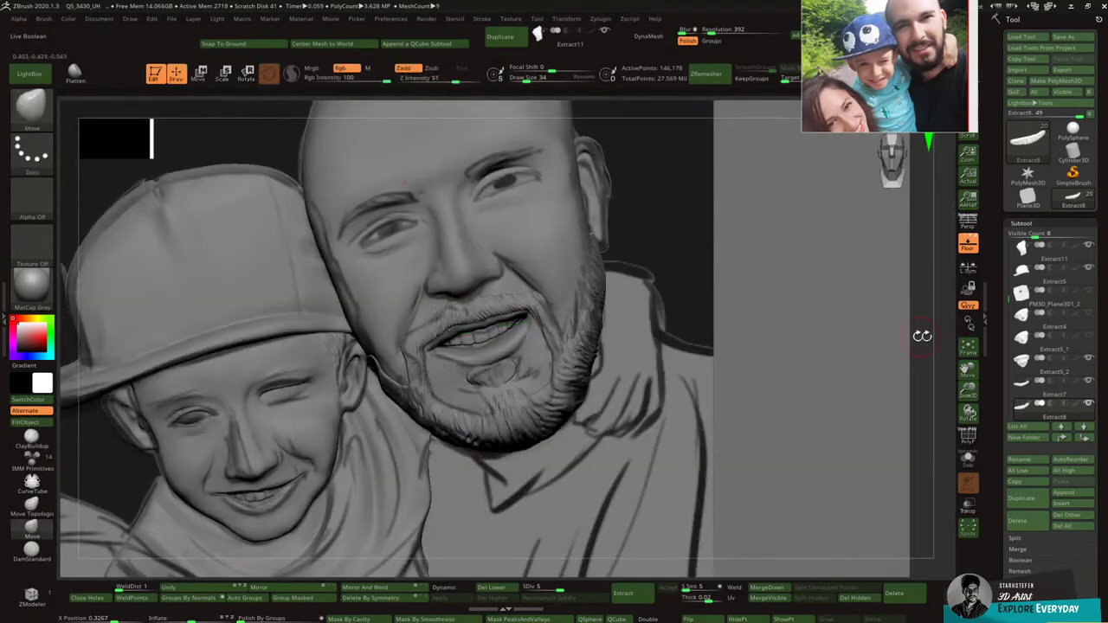
Step: Hide the floor's reference image and check the man's teeth with both heads in view
left_click(969, 246)
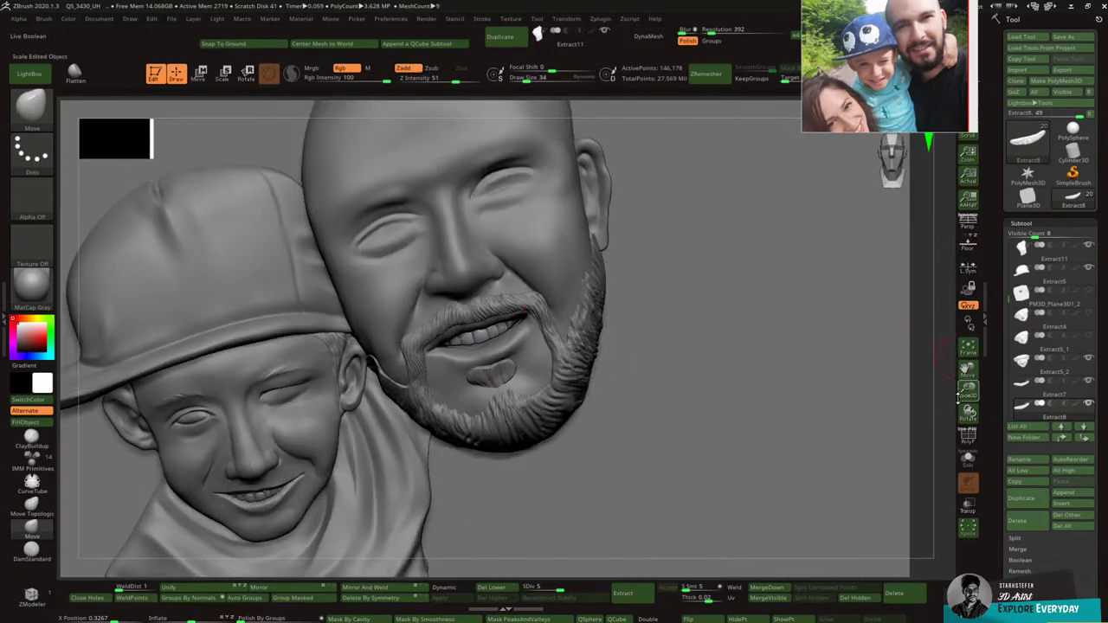
left_click_drag(969, 389, 969, 387)
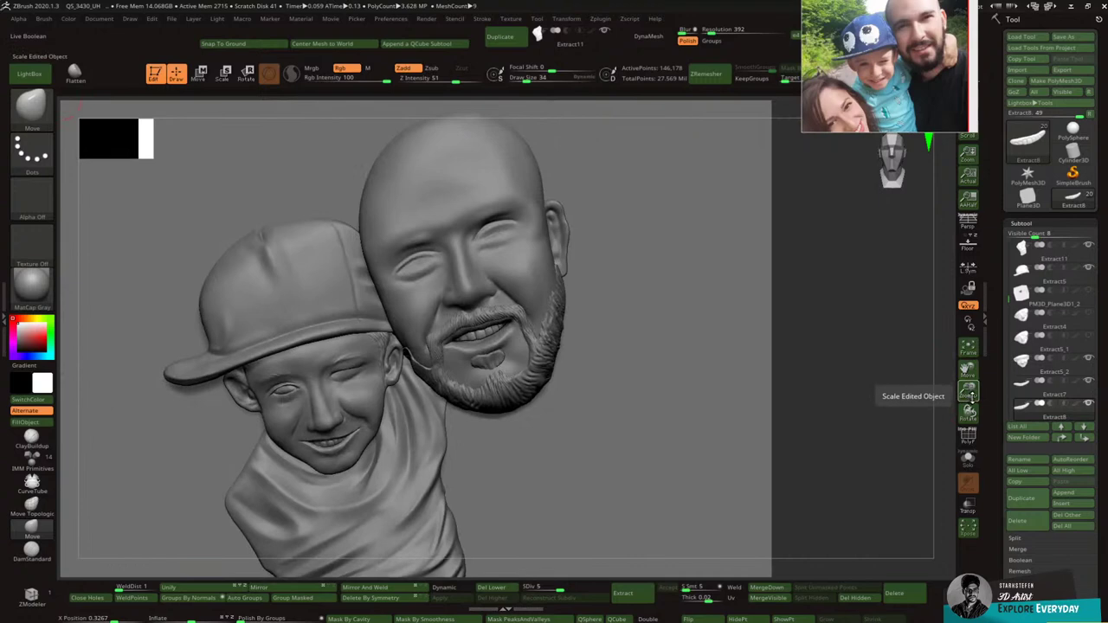
mouse_move(970, 396)
left_mouse_down()
mouse_move(981, 407)
mouse_move(975, 388)
left_mouse_up()
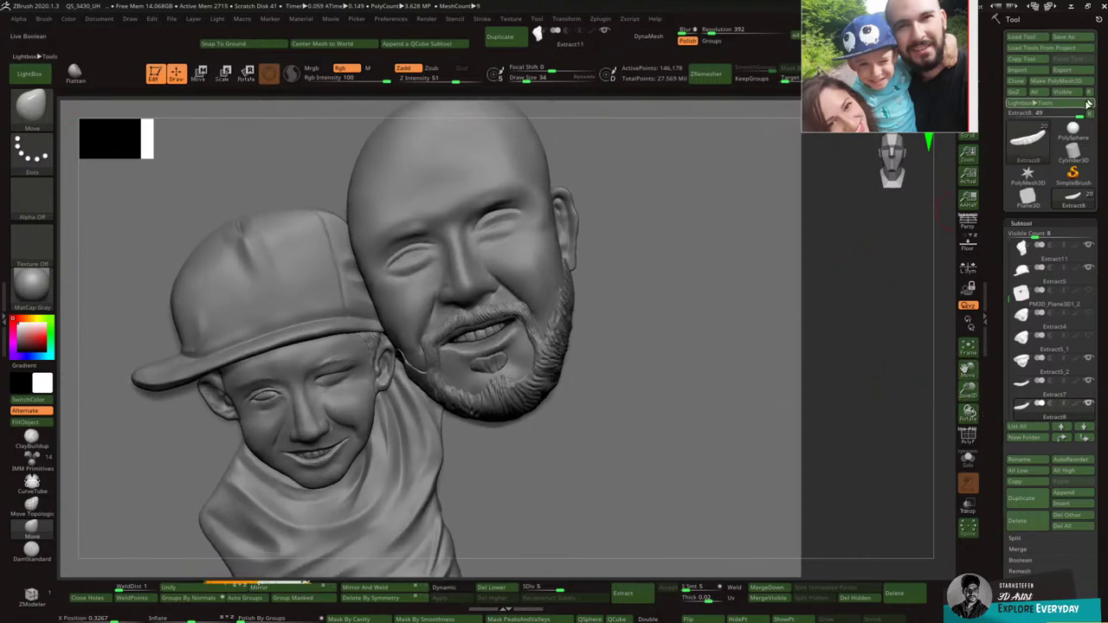
Step: Save the project as FAMILY in the FAMILYSCULPT folder on the F: drive
key("ctrl+s")
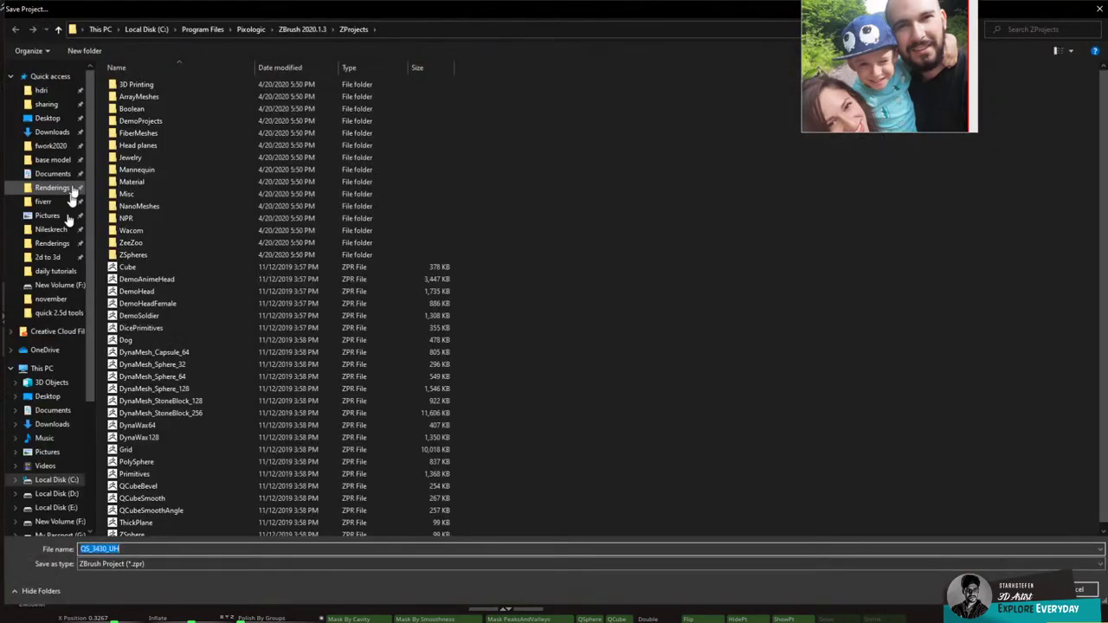
left_click(41, 368)
double_click(658, 179)
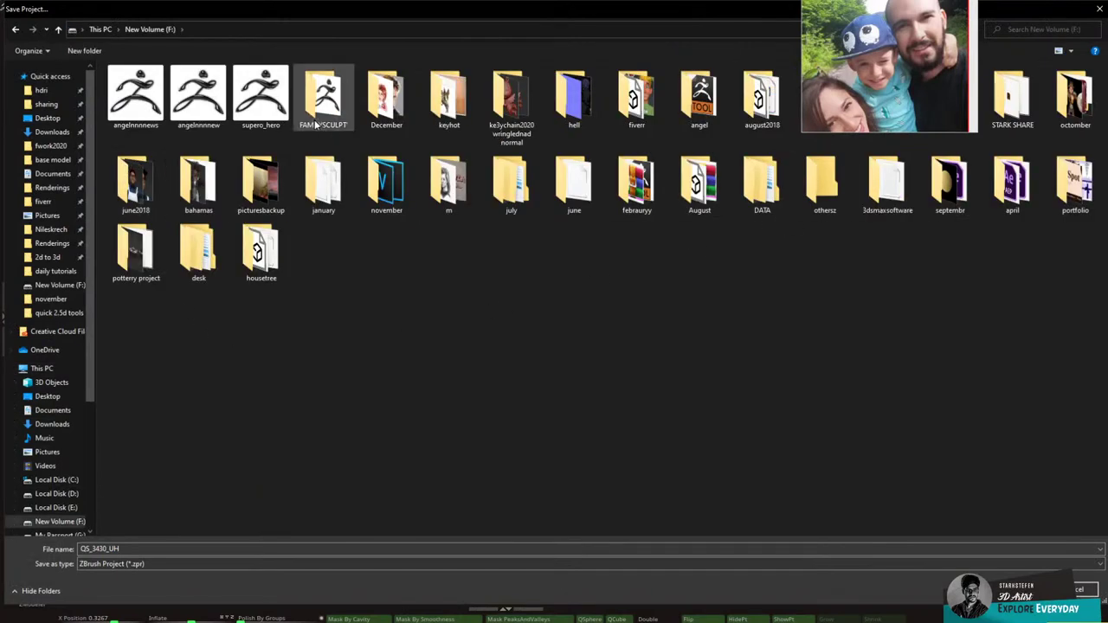
double_click(309, 119)
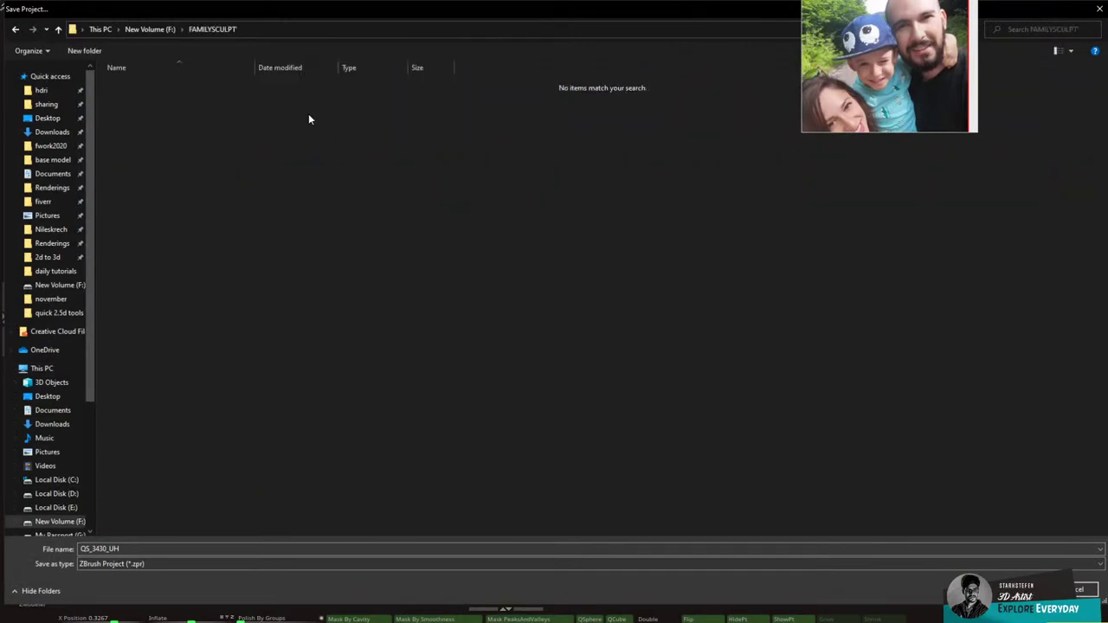
double_click(176, 553)
type("FAMILY")
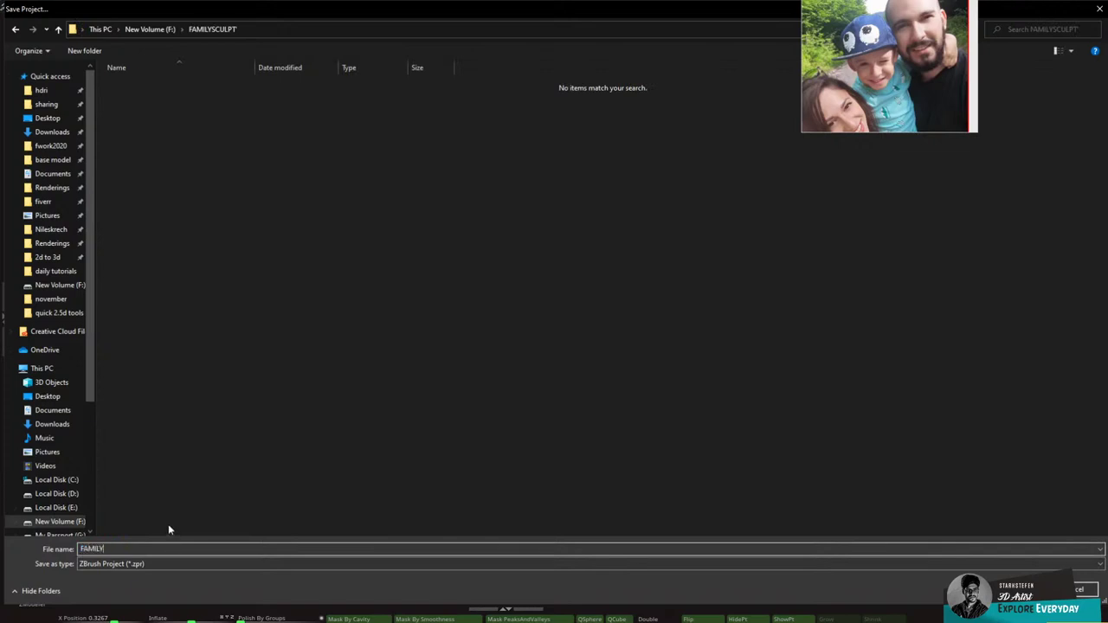
key("Return")
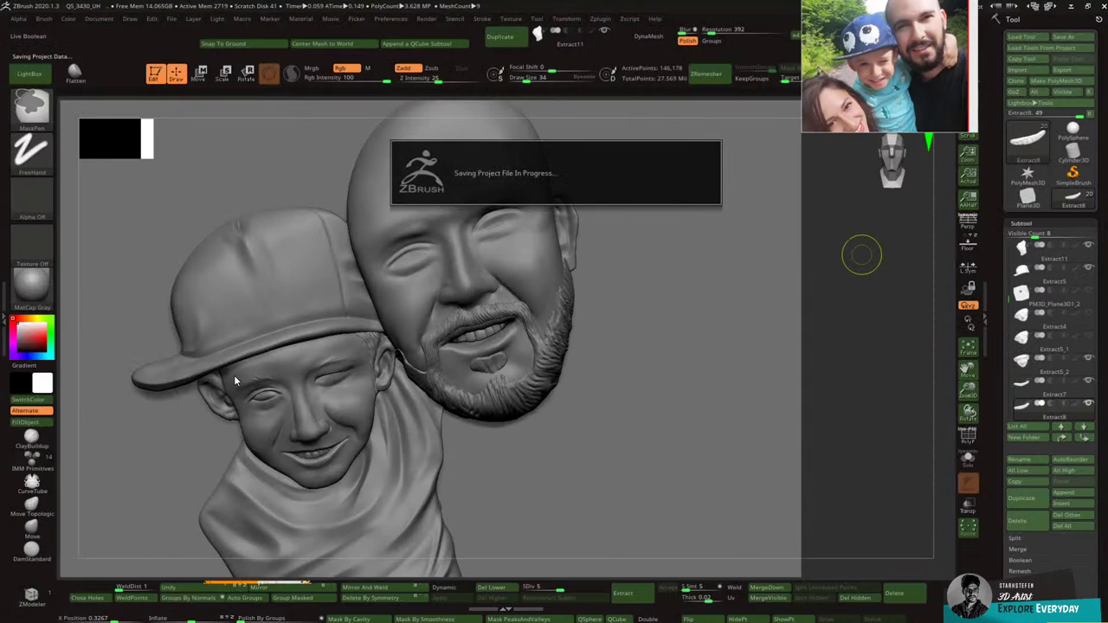
key("b")
key("m")
key("v")
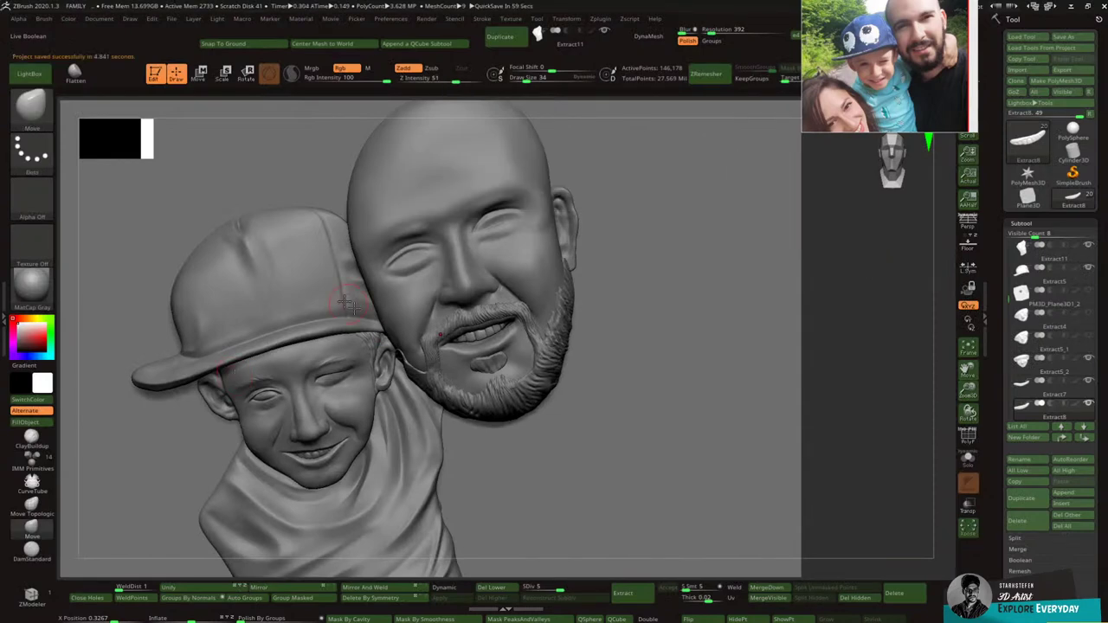
Step: Choose the ClayBuildup brush, make the man's face the active subtool and isolate it for close work on the mouth
key("b")
key("c")
key("b")
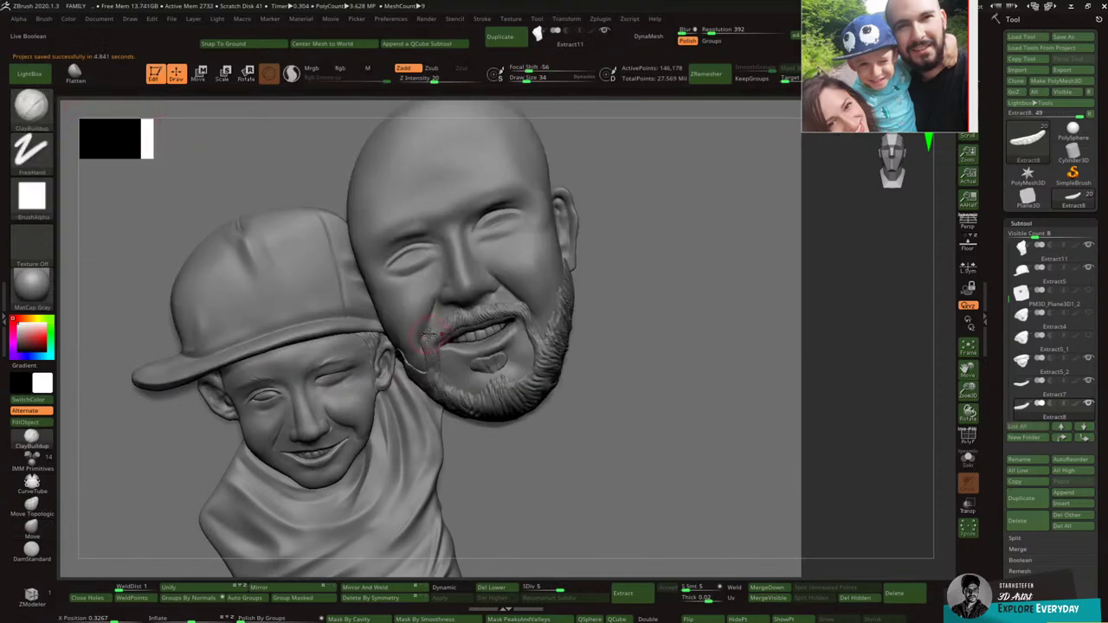
left_click(463, 348, "alt")
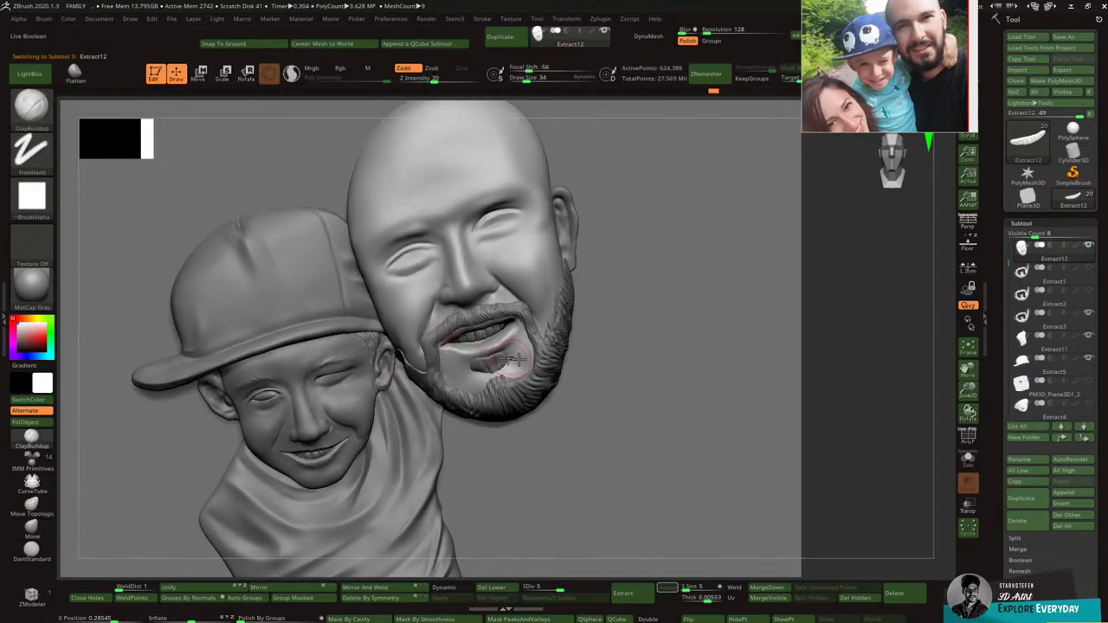
left_click(969, 456)
left_click_drag(968, 394, 784, 376)
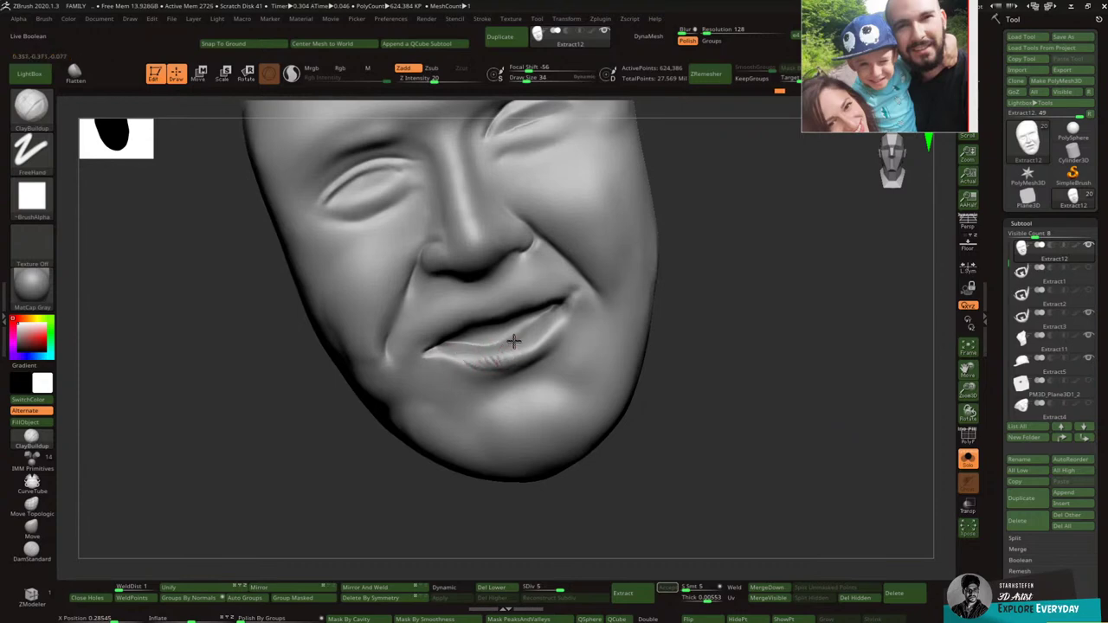
Step: Build up the man's lower lip and the skin beneath it with ClayBuildup at draw size 34, smoothing the strokes
mouse_move(526, 354)
left_mouse_down()
mouse_move(546, 323)
mouse_move(530, 346)
left_mouse_up()
key("shift")
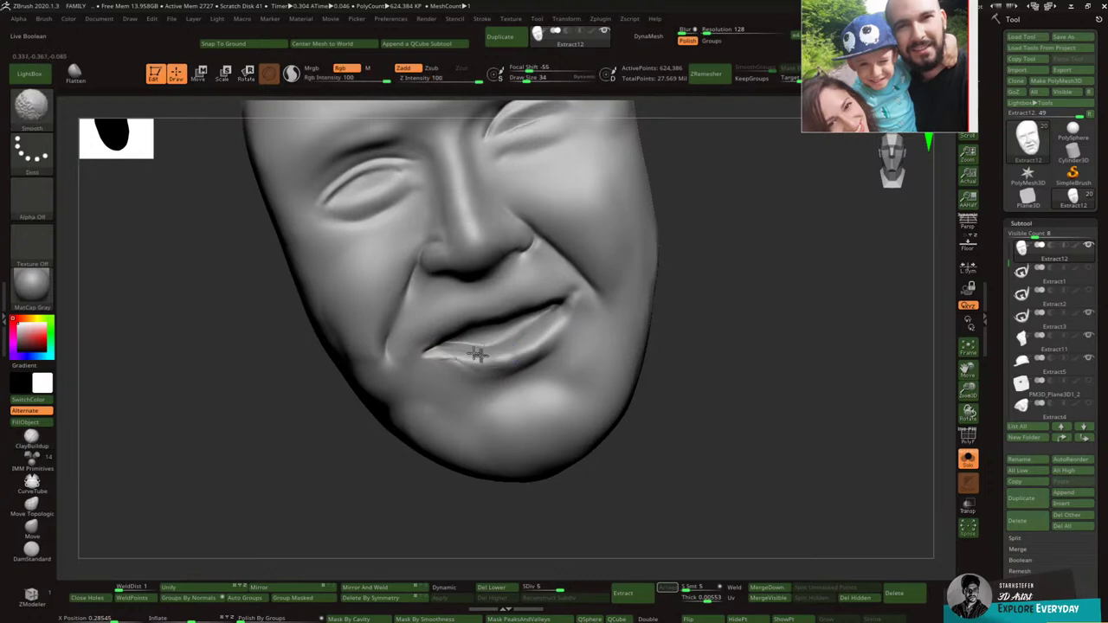
right_click_drag(537, 336, 522, 302)
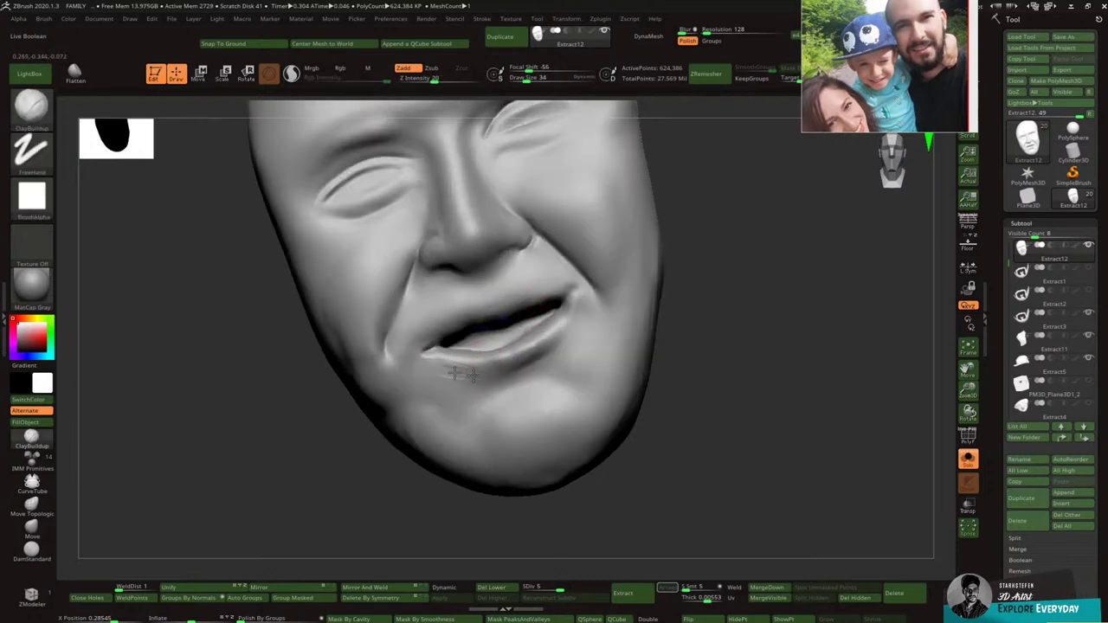
mouse_move(494, 378)
left_mouse_down()
mouse_move(546, 372)
mouse_move(571, 326)
left_mouse_up()
key("shift")
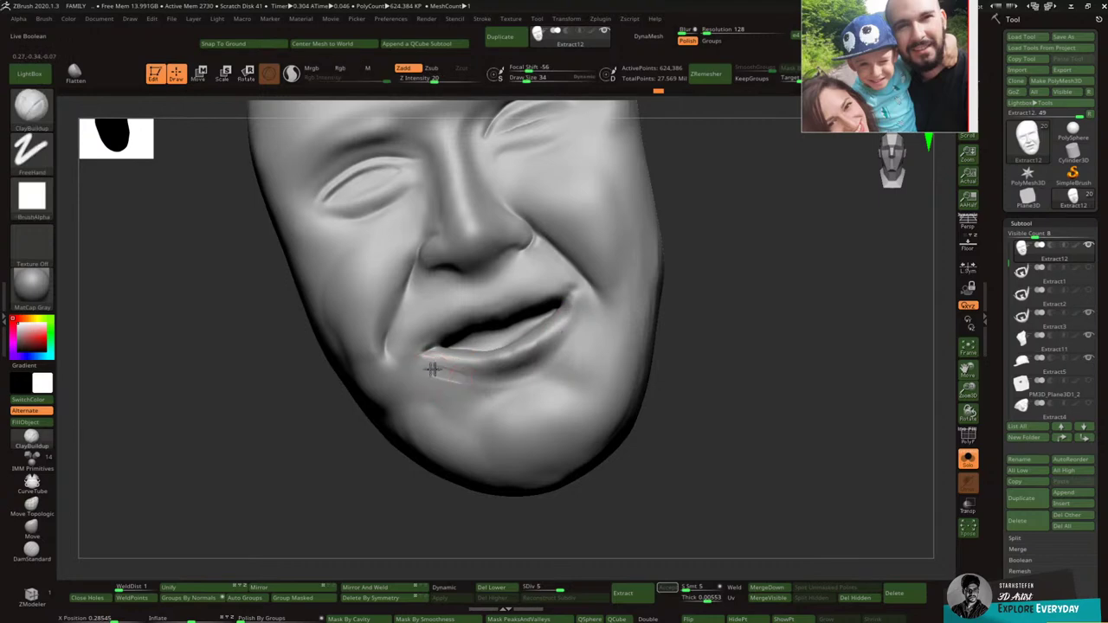
mouse_move(433, 373)
left_mouse_down()
mouse_move(488, 383)
mouse_move(436, 366)
left_mouse_up()
key("shift")
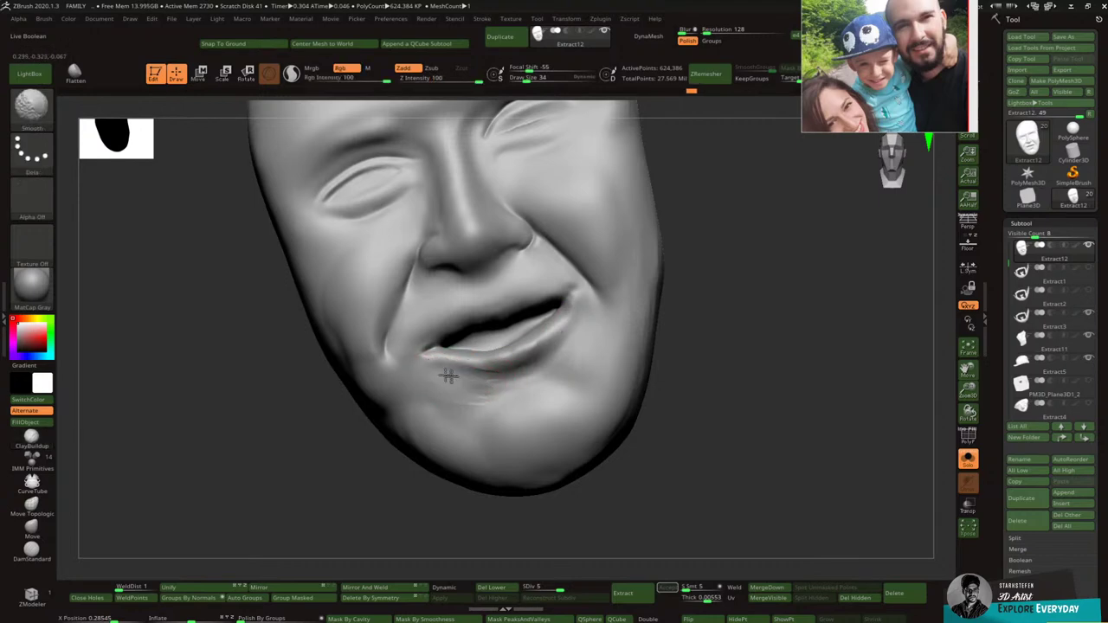
left_click_drag(448, 376, 485, 374, "shift")
Step: Add volume to the middle of the lower lip with ClayBuildup and smooth it toward the mouth corner
mouse_move(542, 326)
right_mouse_down()
mouse_move(527, 349)
mouse_move(506, 346)
right_mouse_up()
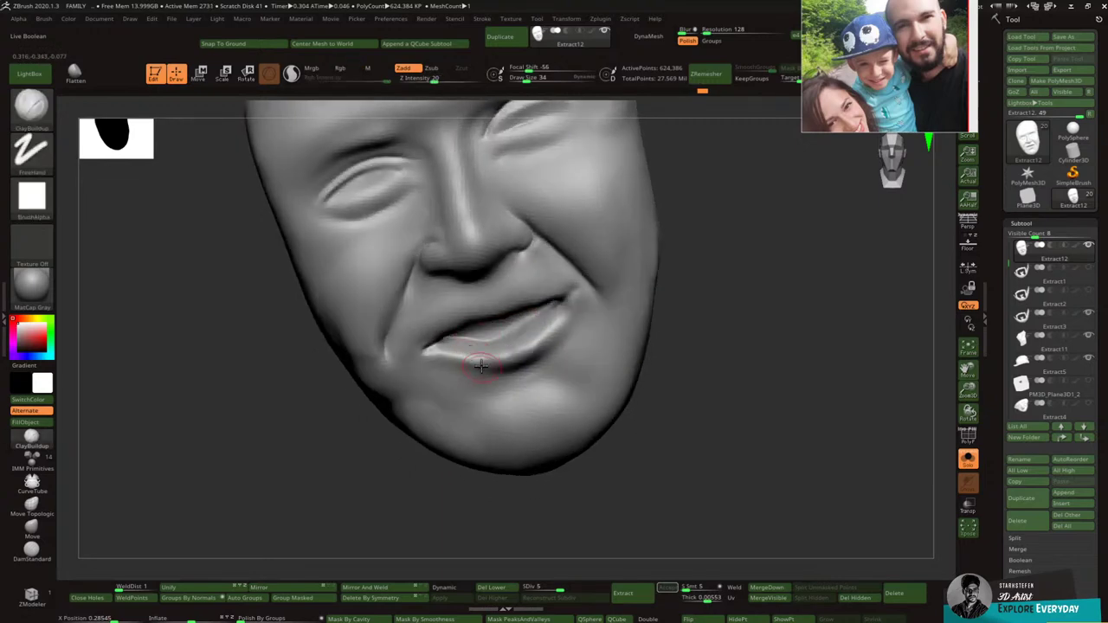
left_click_drag(500, 362, 467, 348)
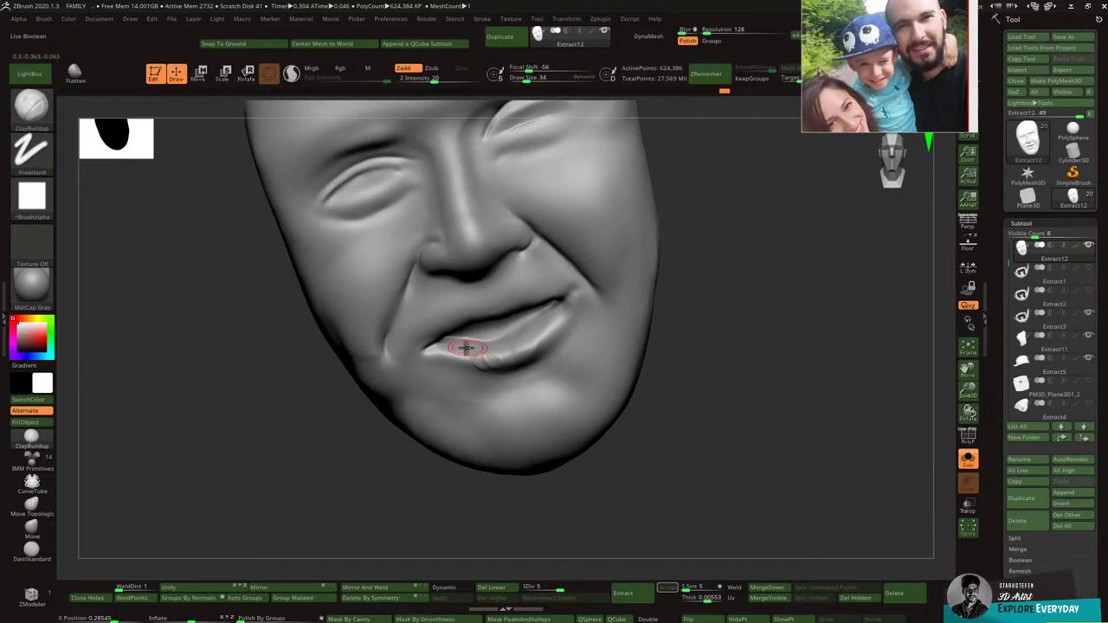
key("shift")
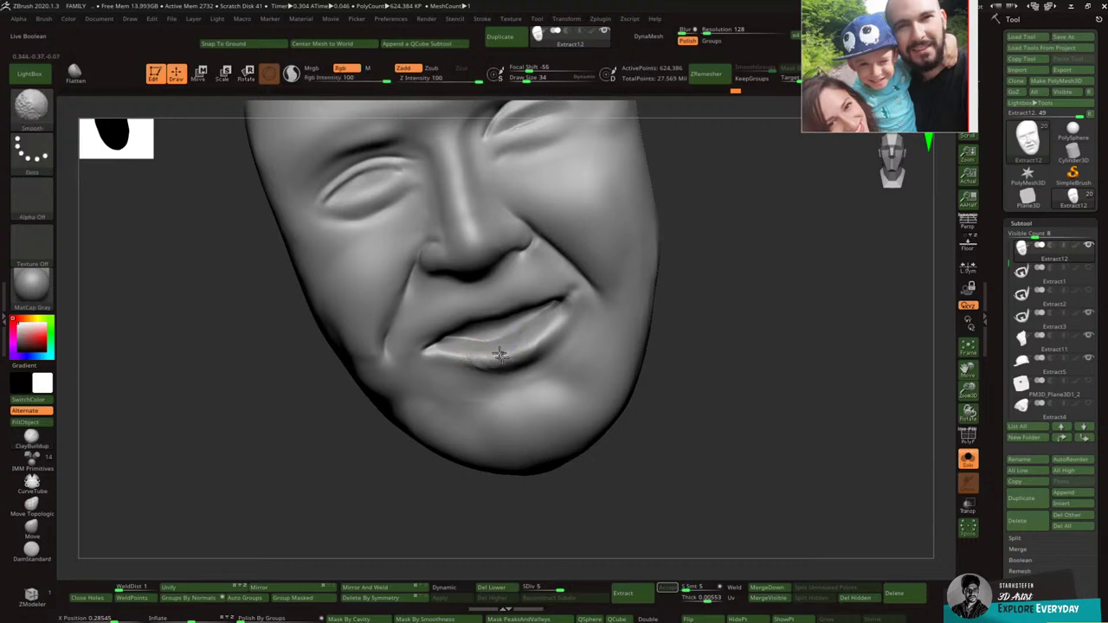
left_click_drag(518, 348, 545, 326, "shift")
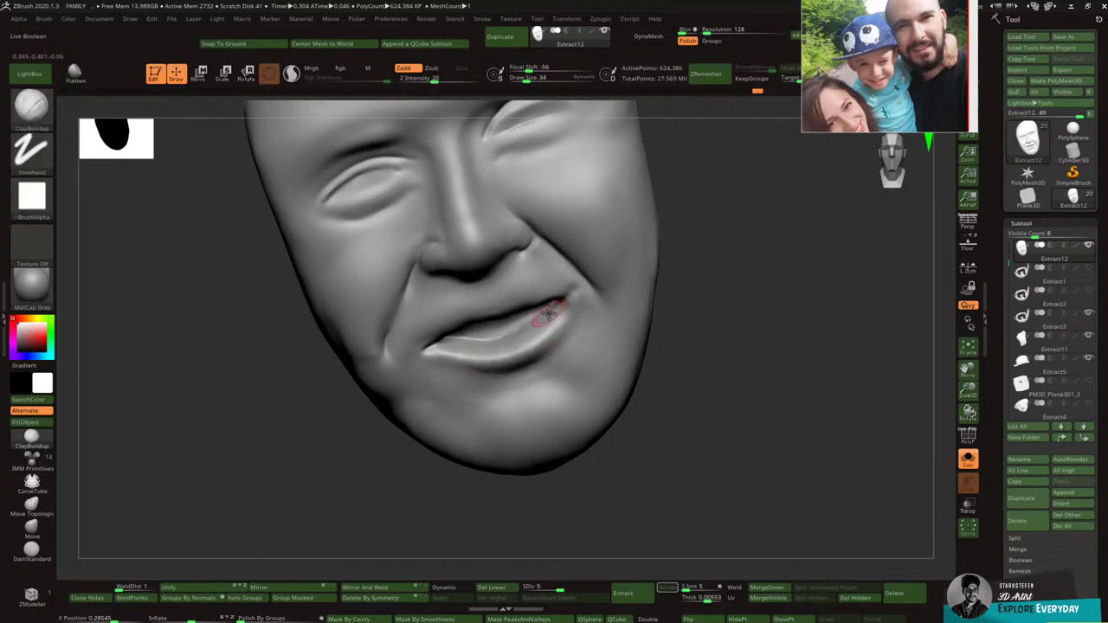
right_click_drag(542, 316, 542, 279)
key("shift")
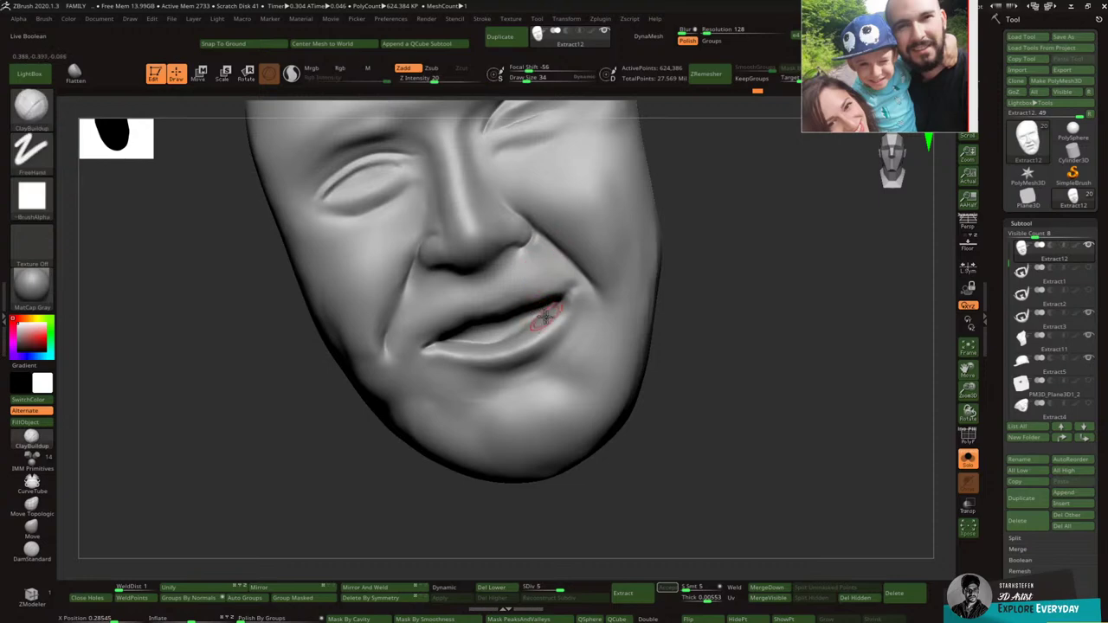
Step: Plump the man's lower lip with the Inflat brush at draw size 46 and smooth it toward the mouth corner
left_click(31, 104)
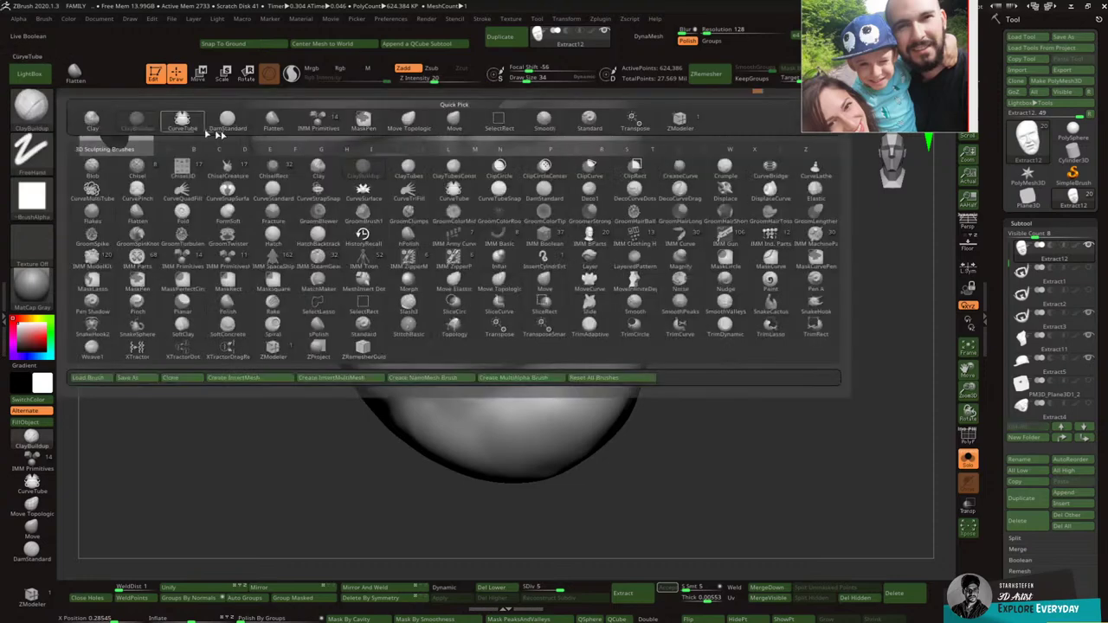
left_click(498, 256)
left_click_drag(508, 339, 546, 320)
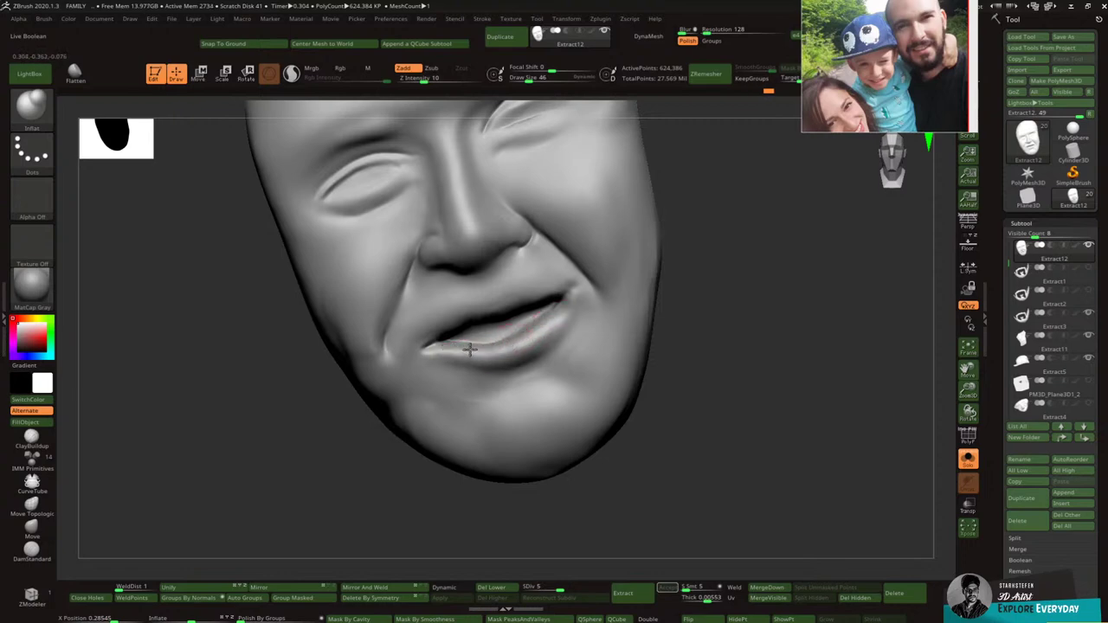
mouse_move(470, 348)
left_mouse_down()
mouse_move(426, 348)
mouse_move(466, 370)
mouse_move(482, 364)
left_mouse_up()
left_click_drag(548, 332, 564, 299, "shift")
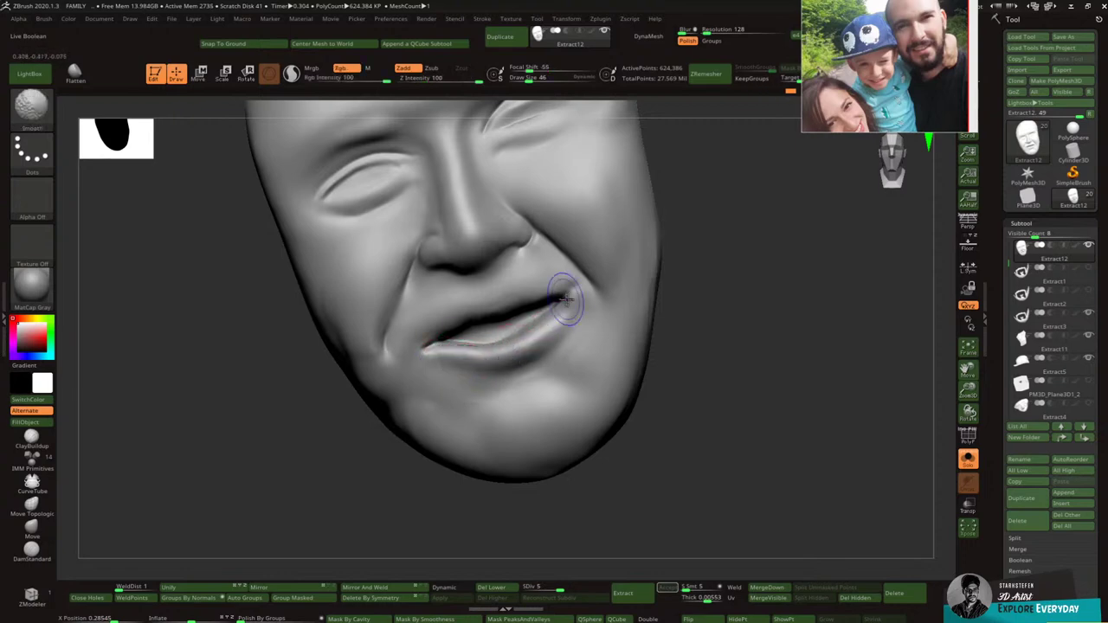
right_click_drag(603, 305, 563, 265)
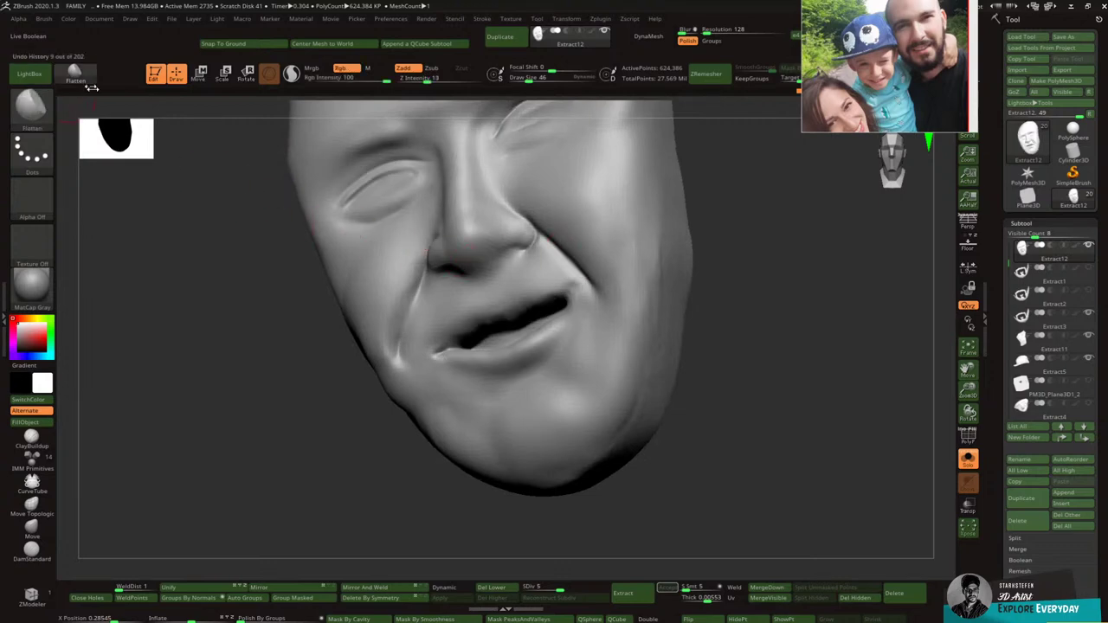
Step: Build up the skin around the mouth corner beside the lower lip with ClayBuildup at draw size 46, smoothing the strokes
left_click(32, 108)
left_click(136, 120)
right_click_drag(153, 303, 201, 303)
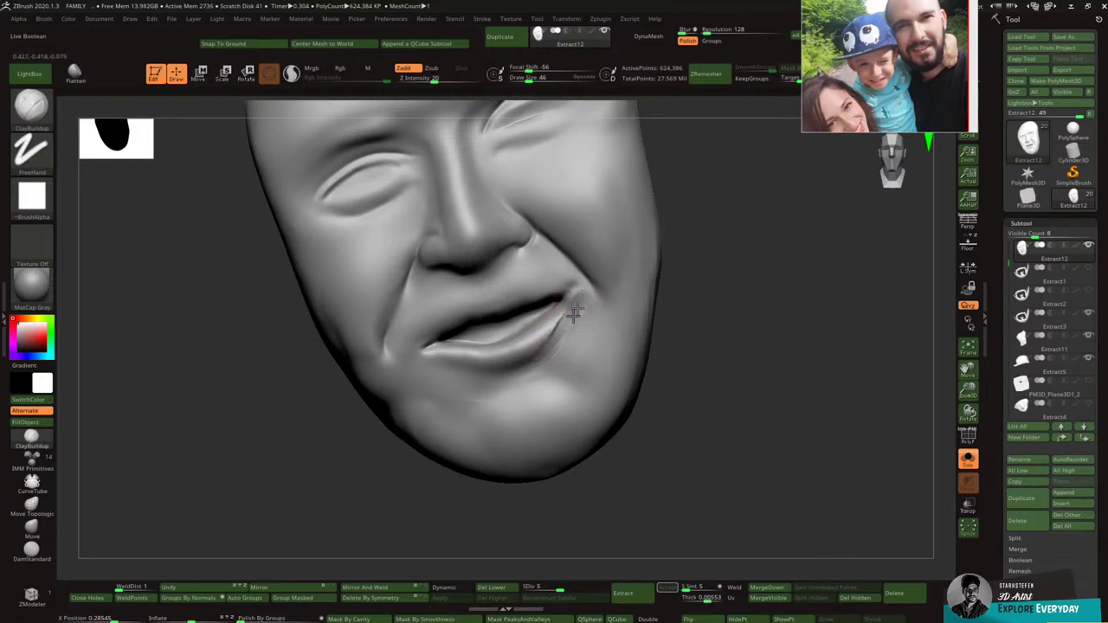
key("shift")
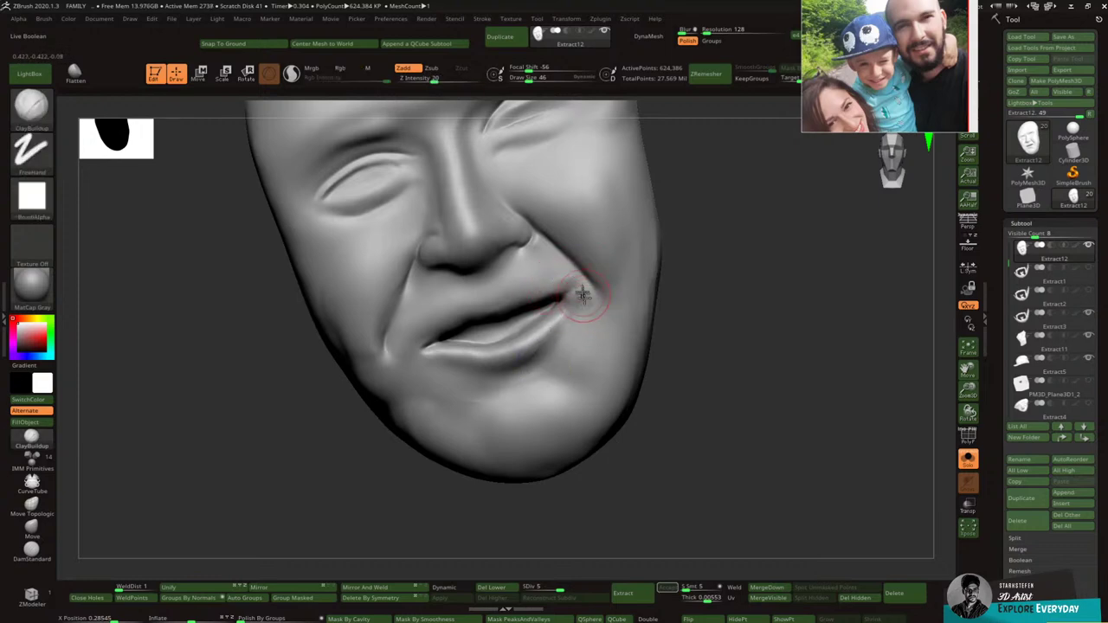
mouse_move(585, 301)
left_mouse_down()
mouse_move(538, 372)
mouse_move(561, 357)
mouse_move(557, 326)
left_mouse_up()
key("shift")
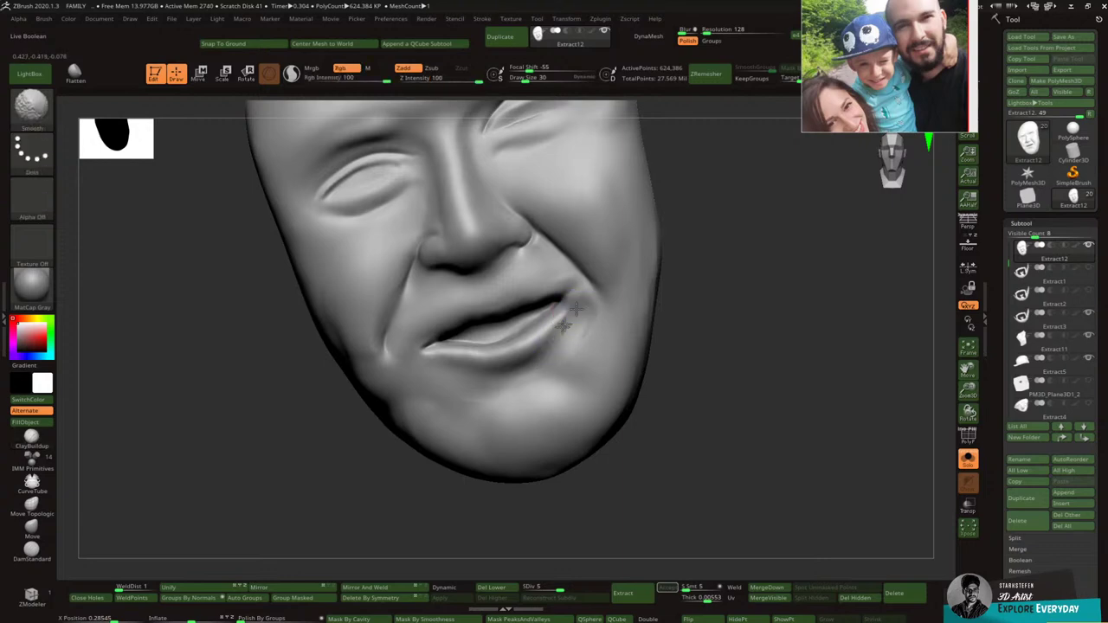
Step: Sharpen the edges of the man's lower lip with the Pinch brush at draw size 18, undoing and repeating unsatisfactory strokes
key("b")
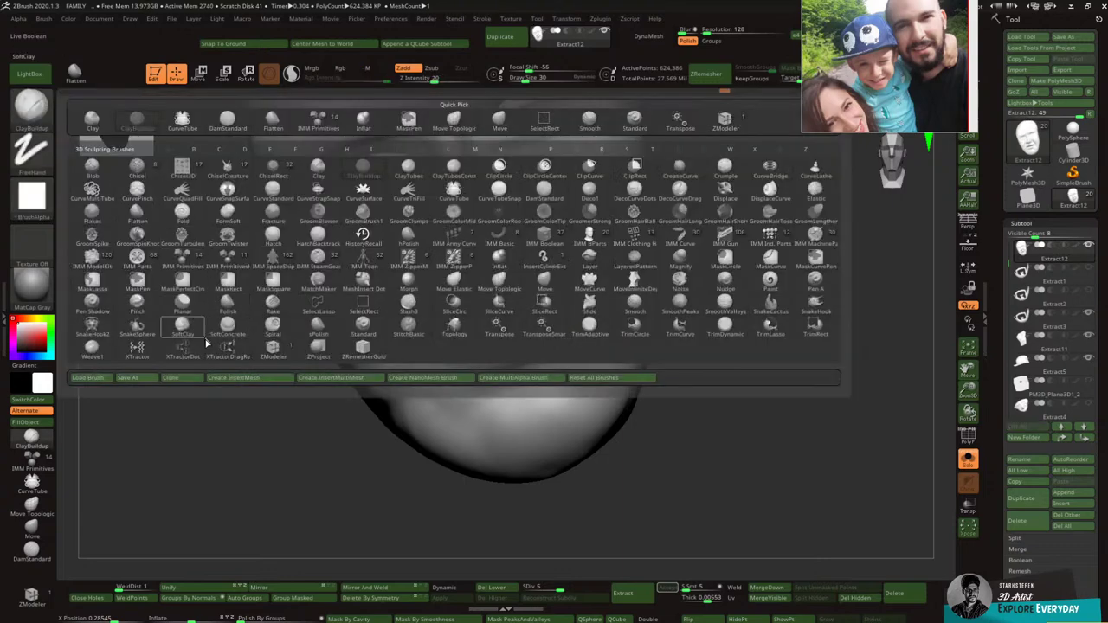
left_click(137, 303)
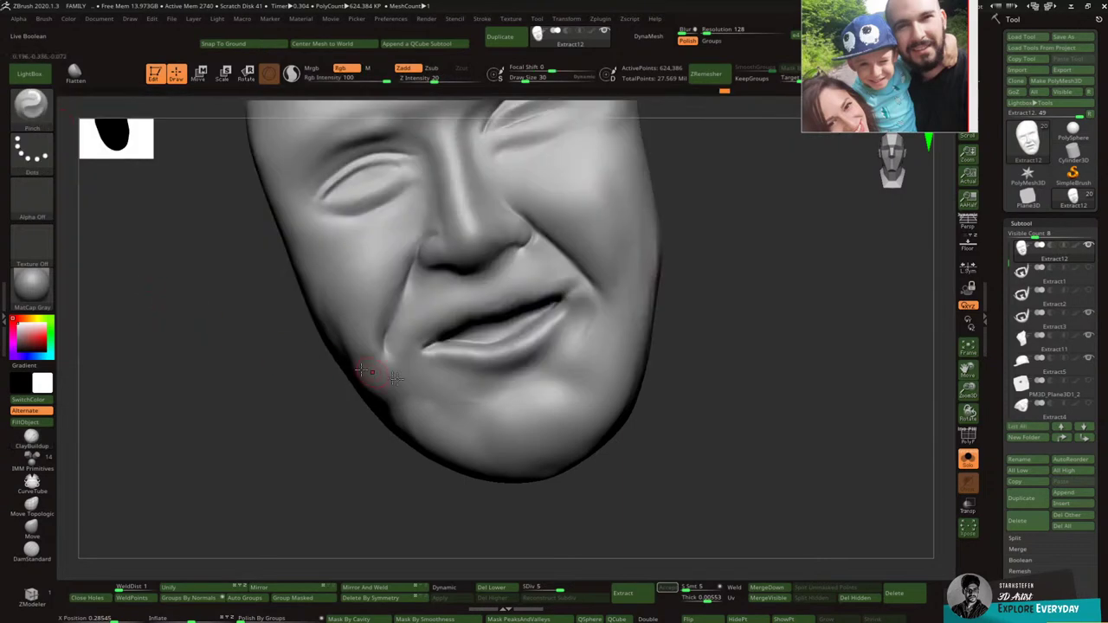
mouse_move(441, 357)
left_mouse_down()
mouse_move(472, 356)
mouse_move(458, 363)
left_mouse_up()
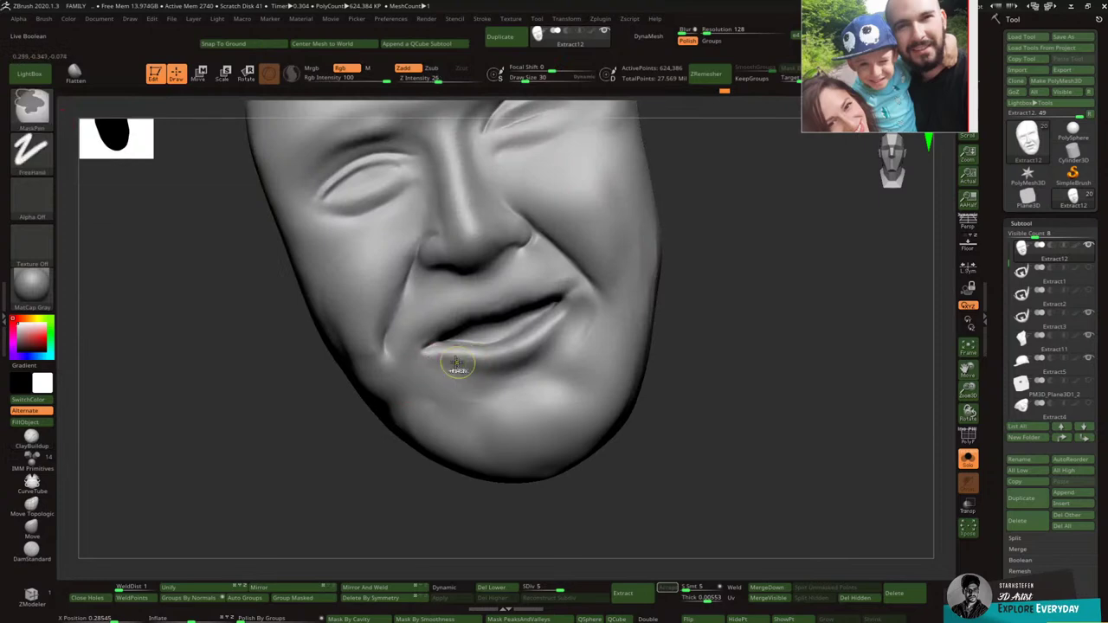
key("bracketleft")
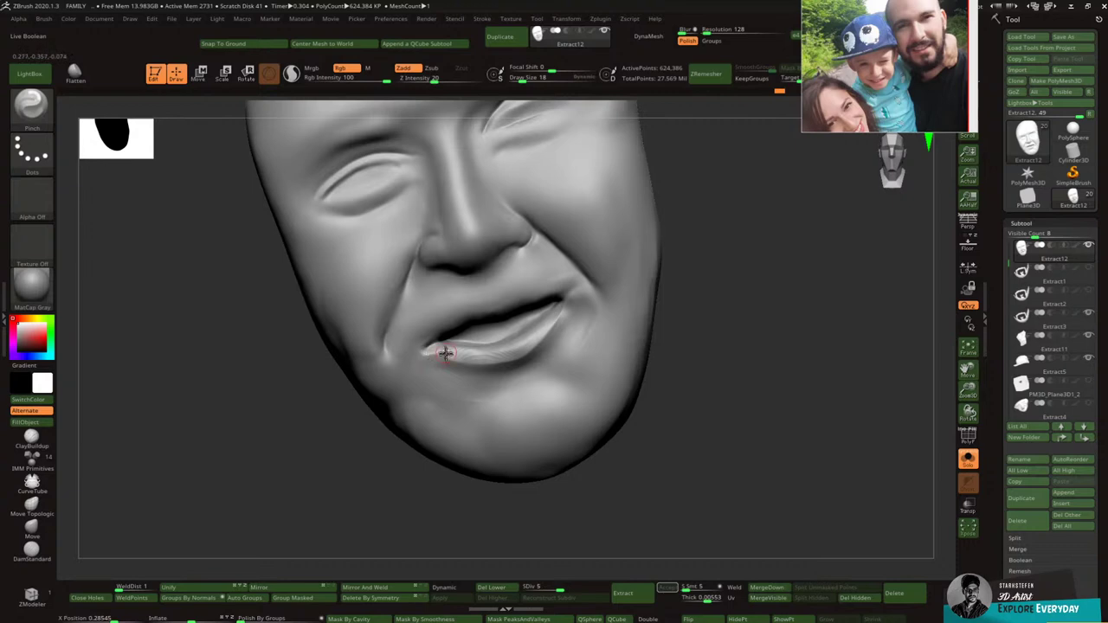
key("ctrl+z")
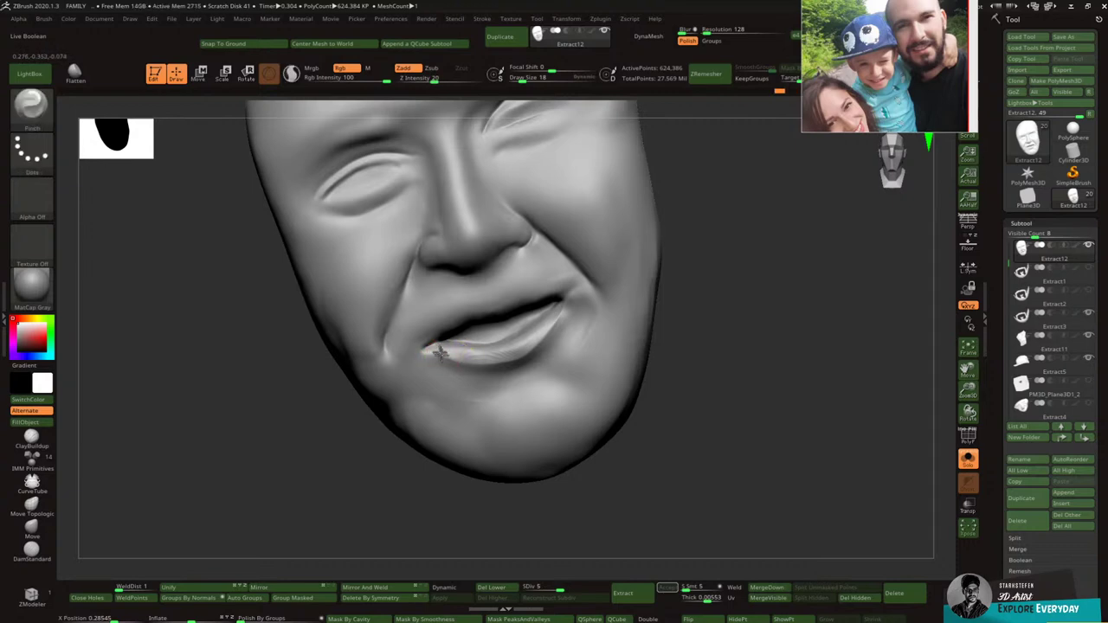
key("ctrl")
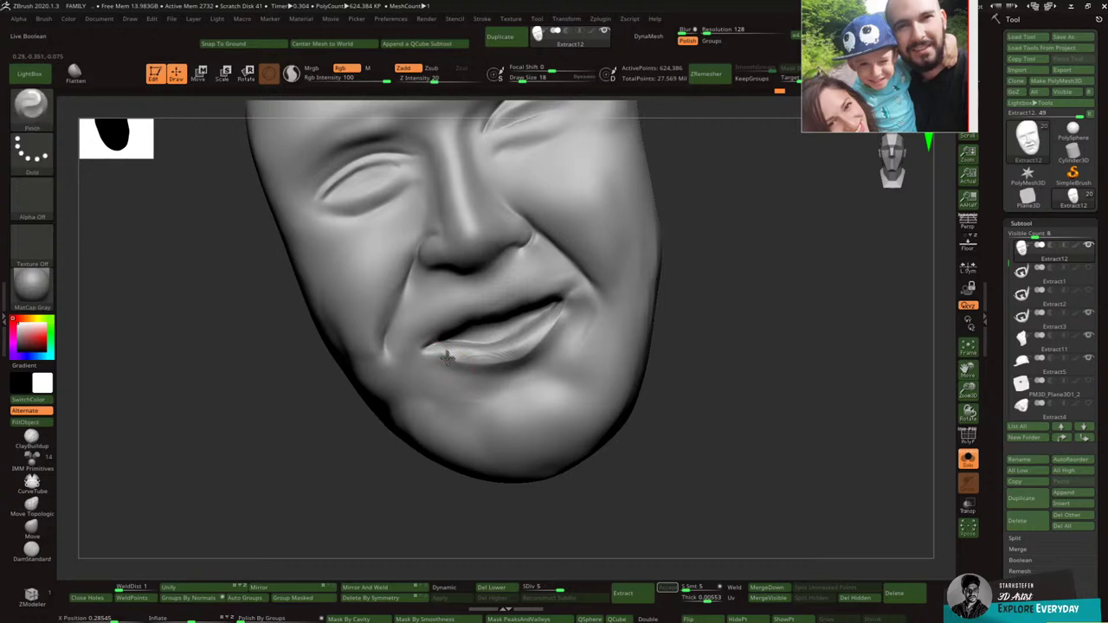
mouse_move(437, 363)
left_mouse_down("shift")
mouse_move(461, 372)
mouse_move(444, 356)
mouse_move(505, 349)
left_mouse_up("shift")
key("ctrl+z")
mouse_move(461, 358)
left_mouse_down()
mouse_move(528, 348)
mouse_move(544, 331)
mouse_move(493, 343)
left_mouse_up()
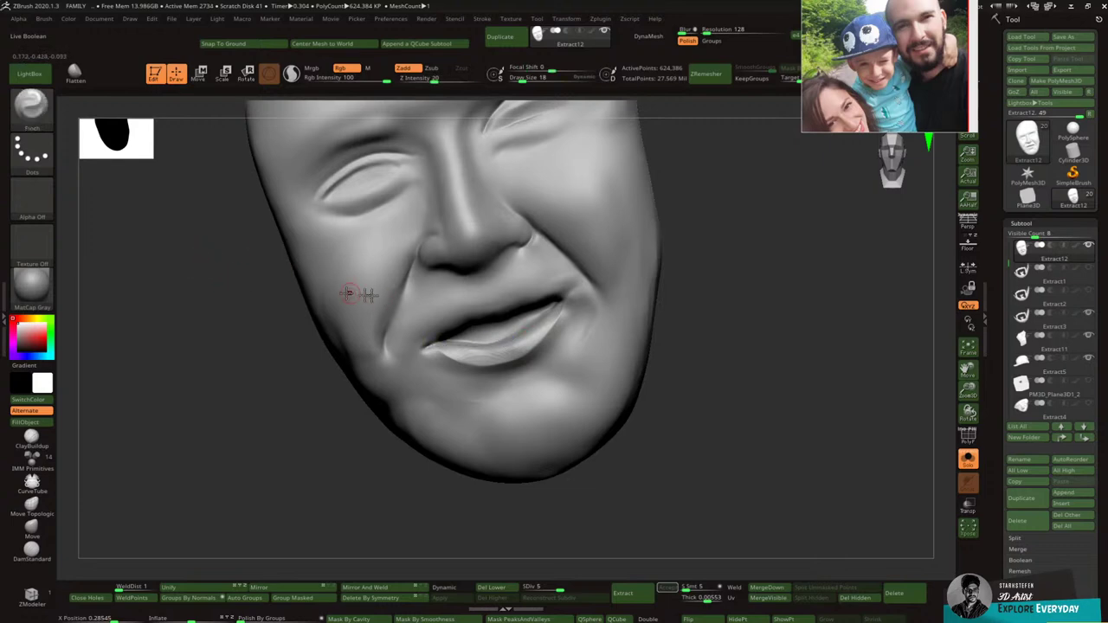
Step: Define the edge of the man's upper lip with the Pinch brush and smooth the skin above it
right_click_drag(457, 321, 445, 298)
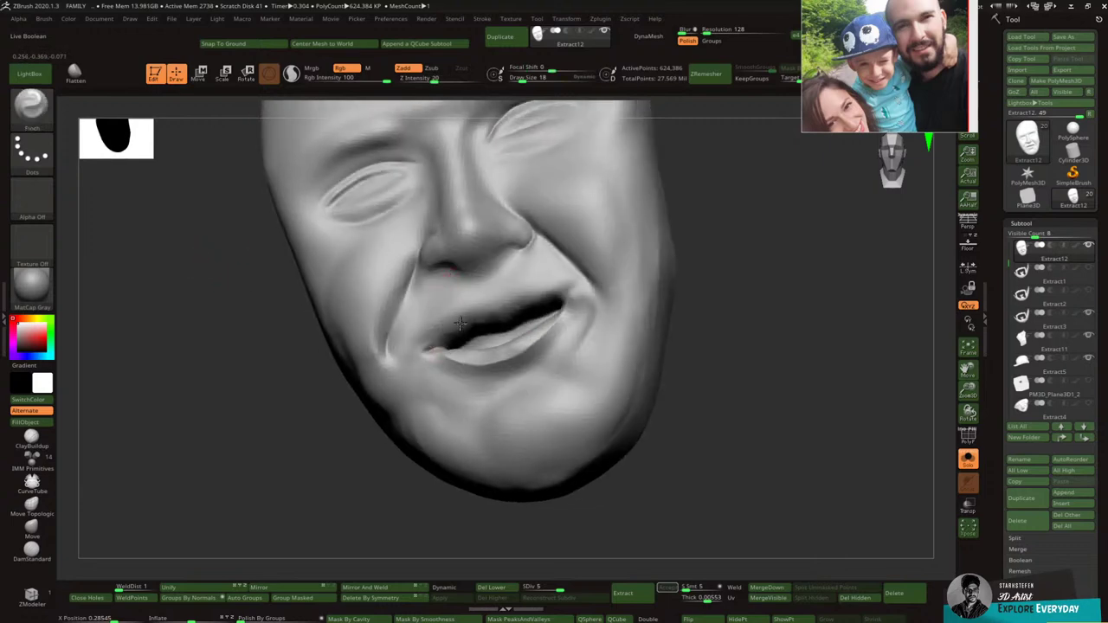
key("shift")
left_click_drag(526, 309, 536, 306, "shift")
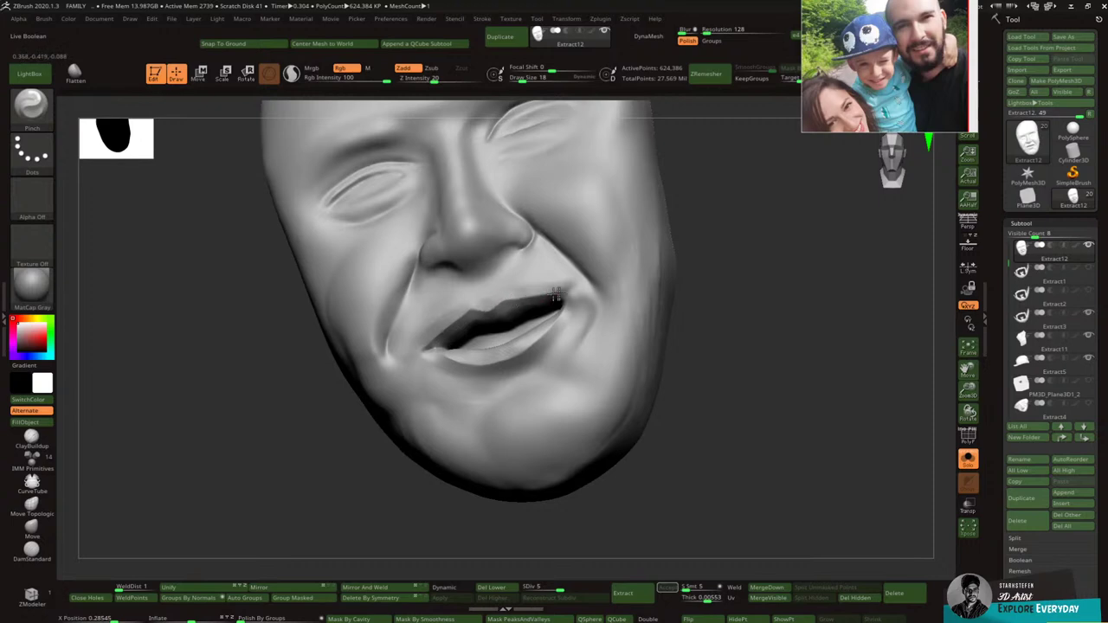
right_click_drag(595, 256, 594, 284)
left_click_drag(531, 271, 510, 285, "shift")
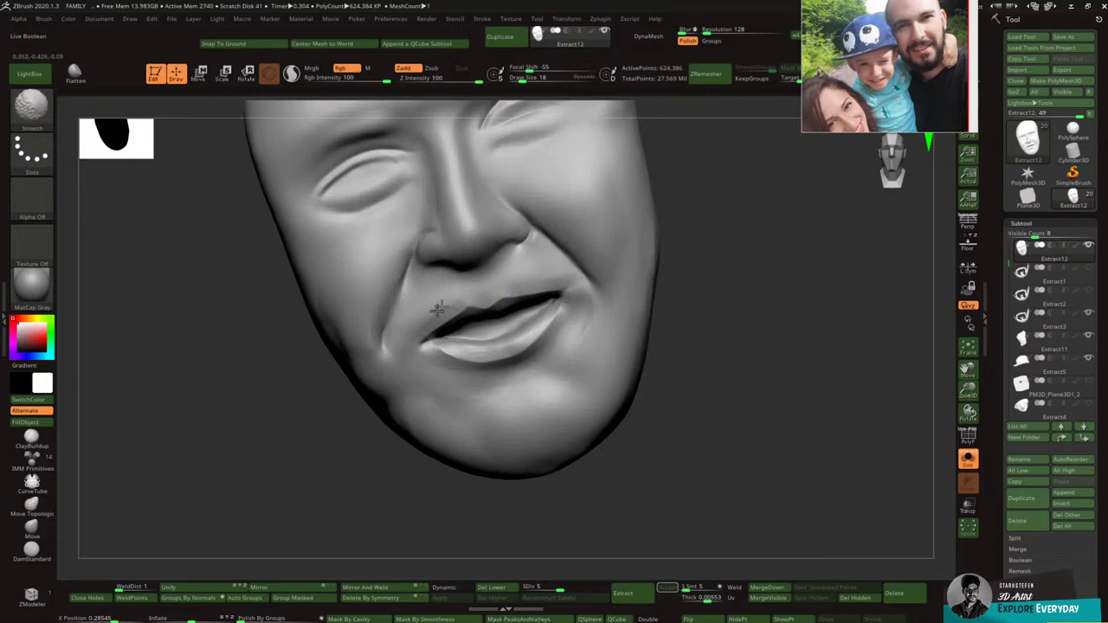
mouse_move(459, 307)
left_mouse_down("shift")
mouse_move(468, 302)
mouse_move(459, 323)
left_mouse_up("shift")
Step: Show the whole relief and the floor reference image, and adjust the man's mouth to it with the Move Topological brush
left_click(968, 459)
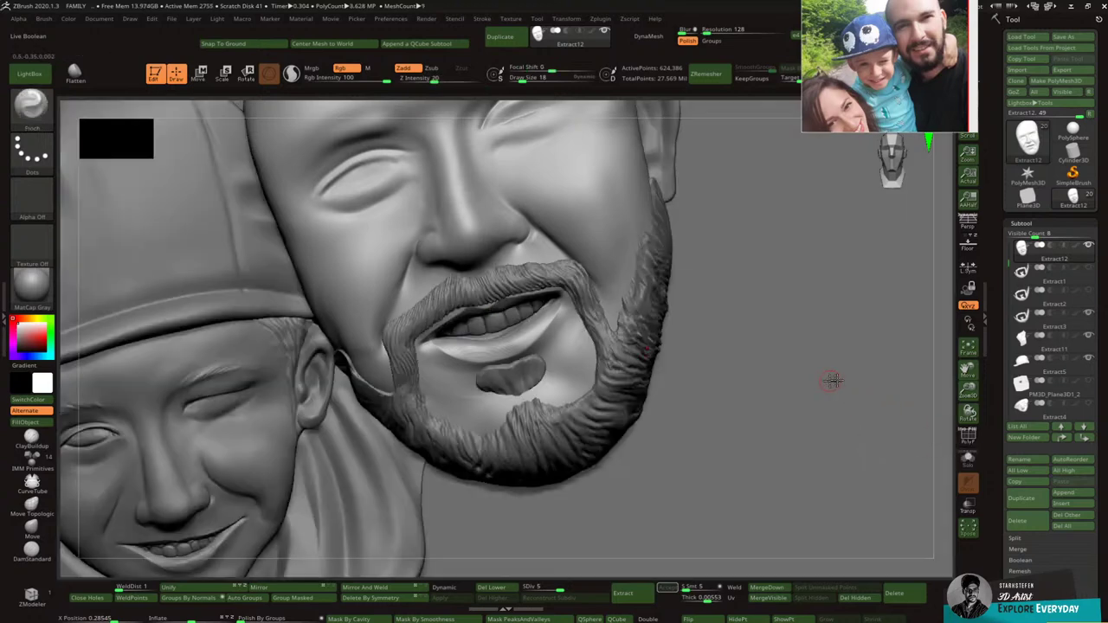
left_click_drag(967, 387, 946, 376)
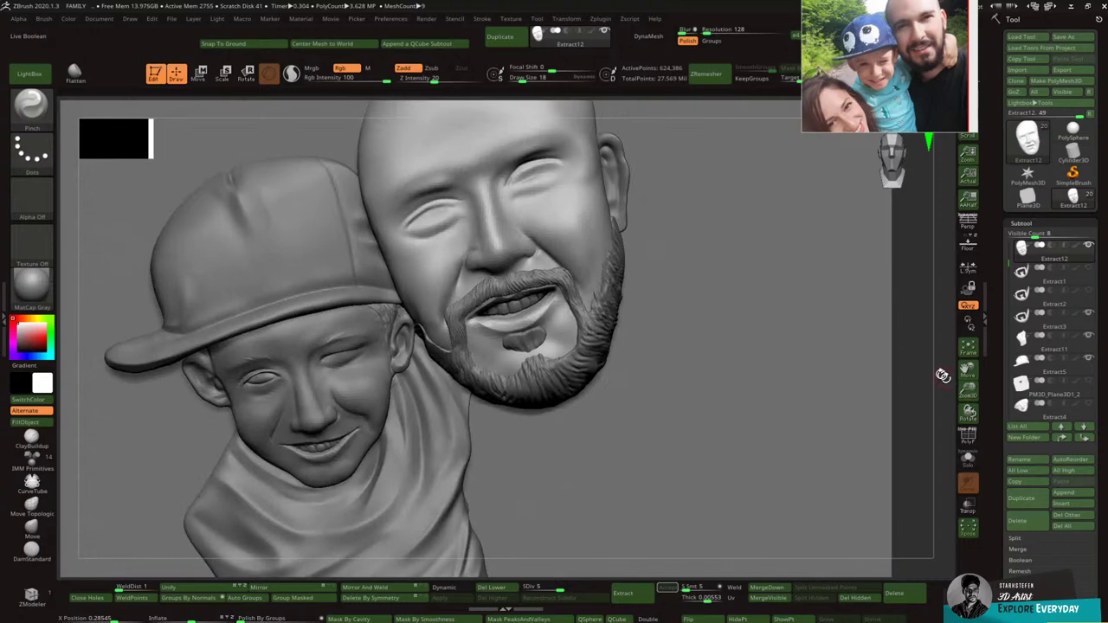
left_click(19, 121)
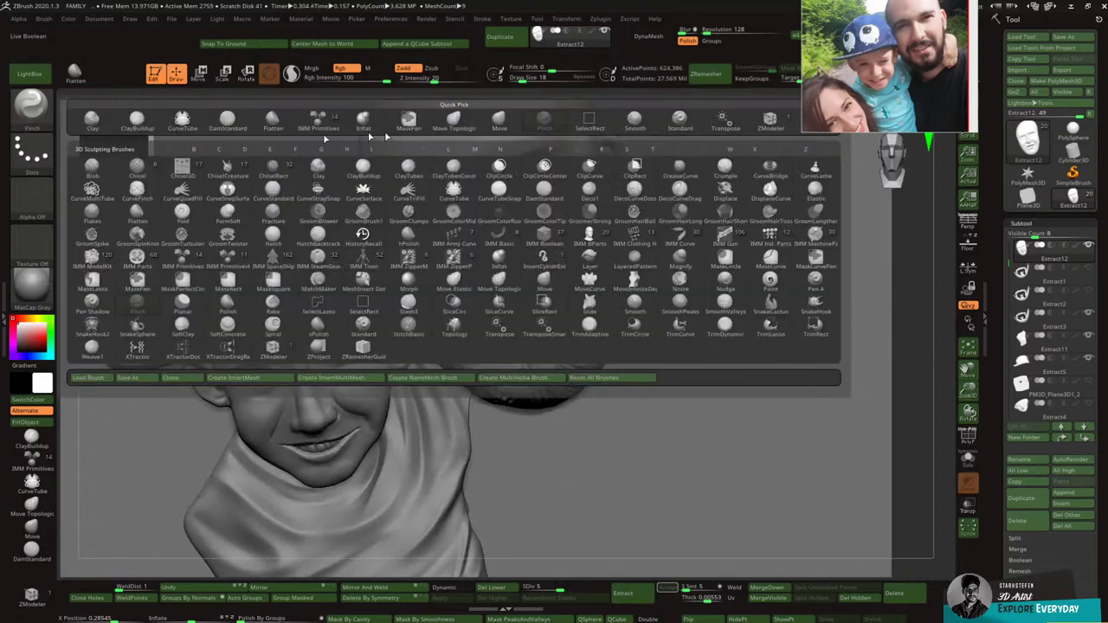
left_click(450, 114)
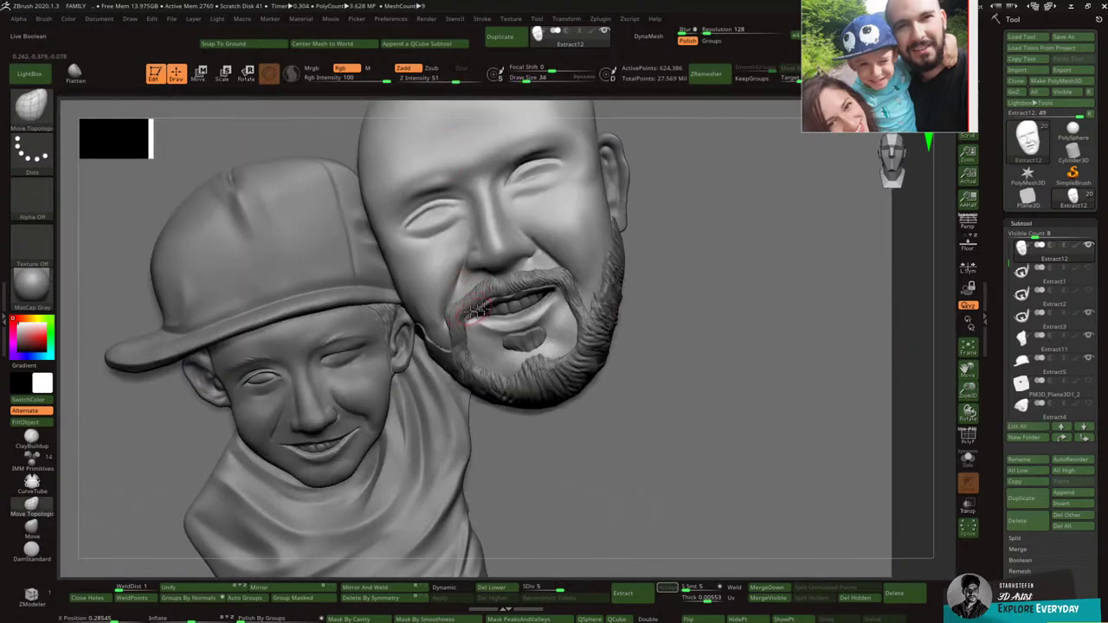
left_click(969, 248)
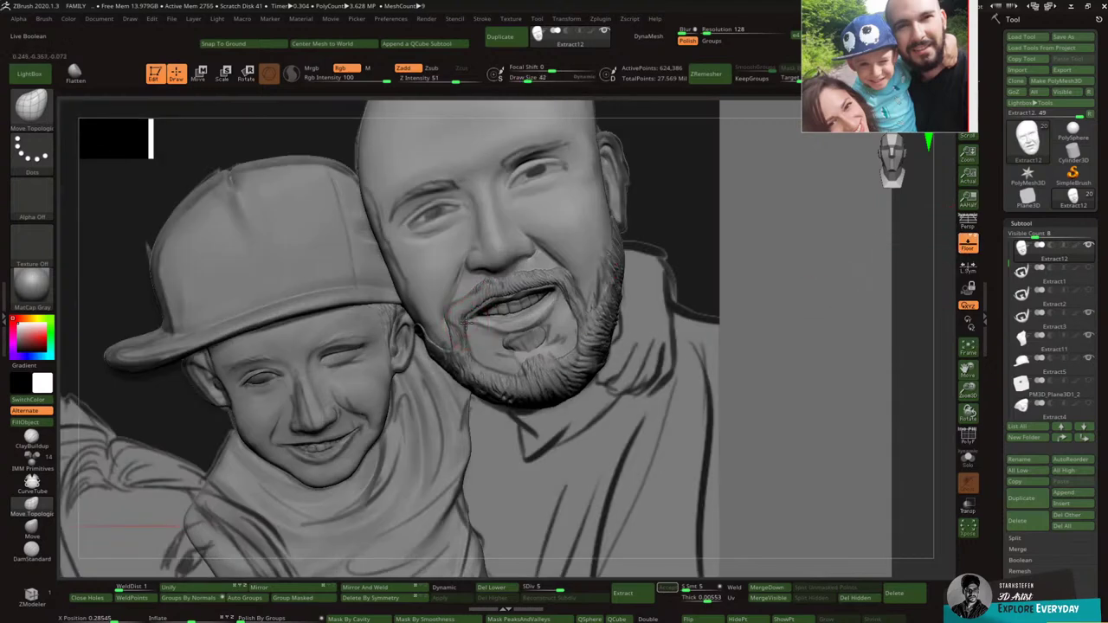
key("[")
left_click_drag(477, 312, 481, 310)
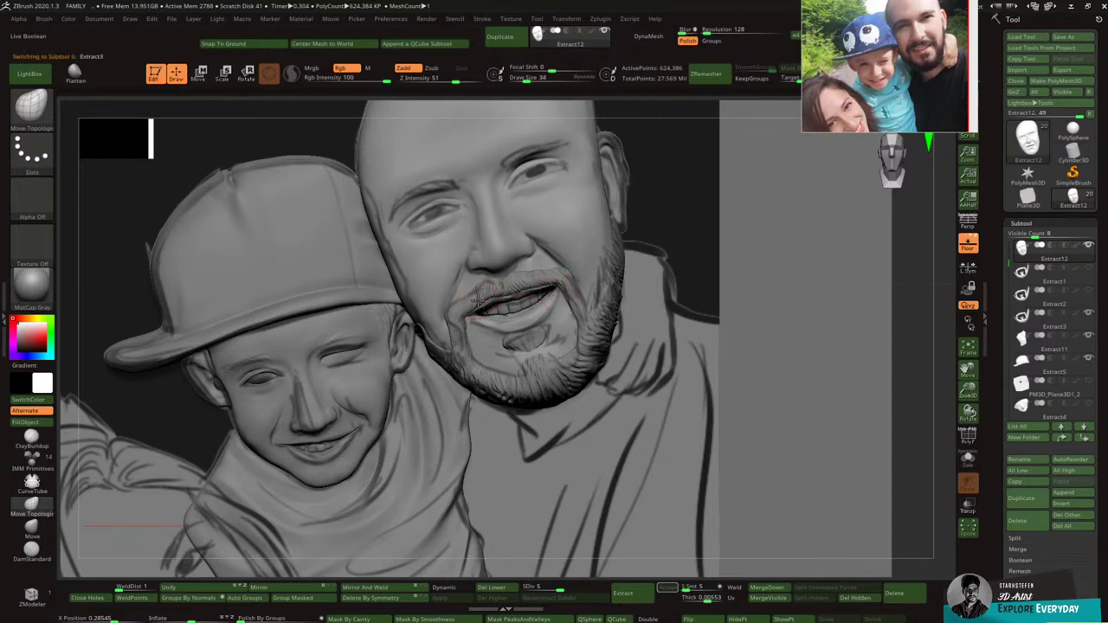
Step: Make the man's beard the active subtool, adjust the moustache with Move Topological at draw size 34, and hide the floor reference image
key("shift+d")
key("shift+d")
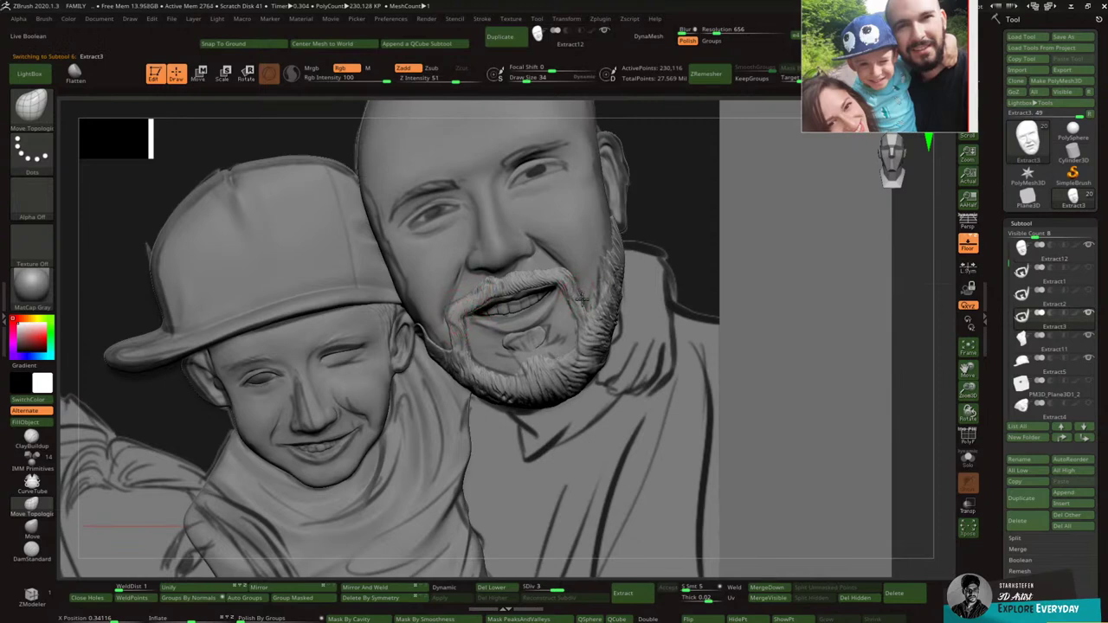
left_click(969, 244)
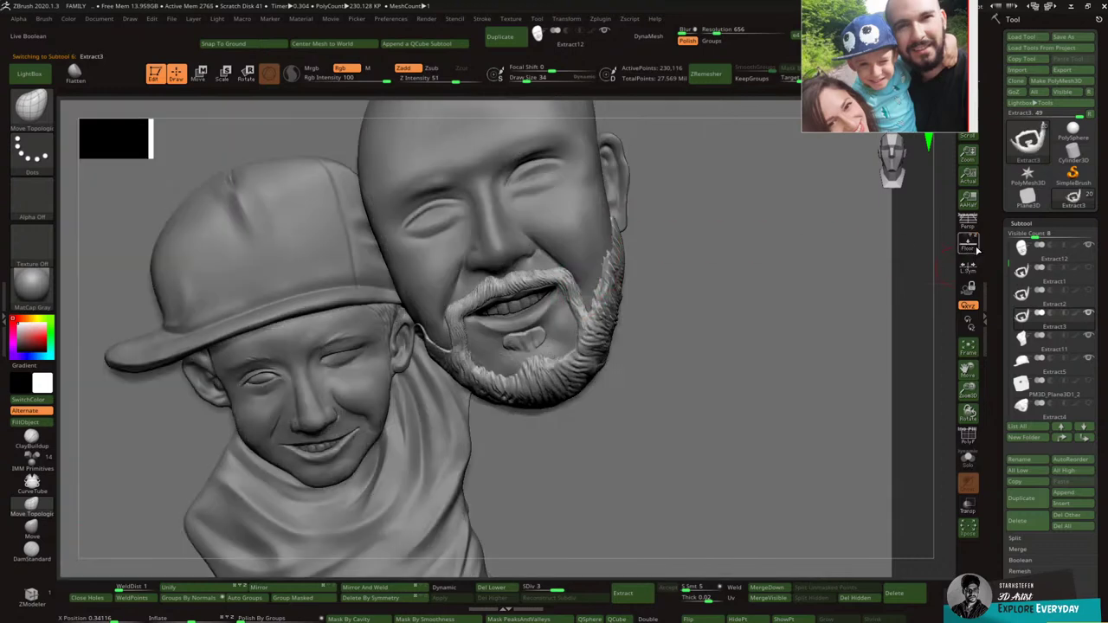
left_click_drag(969, 392, 978, 409)
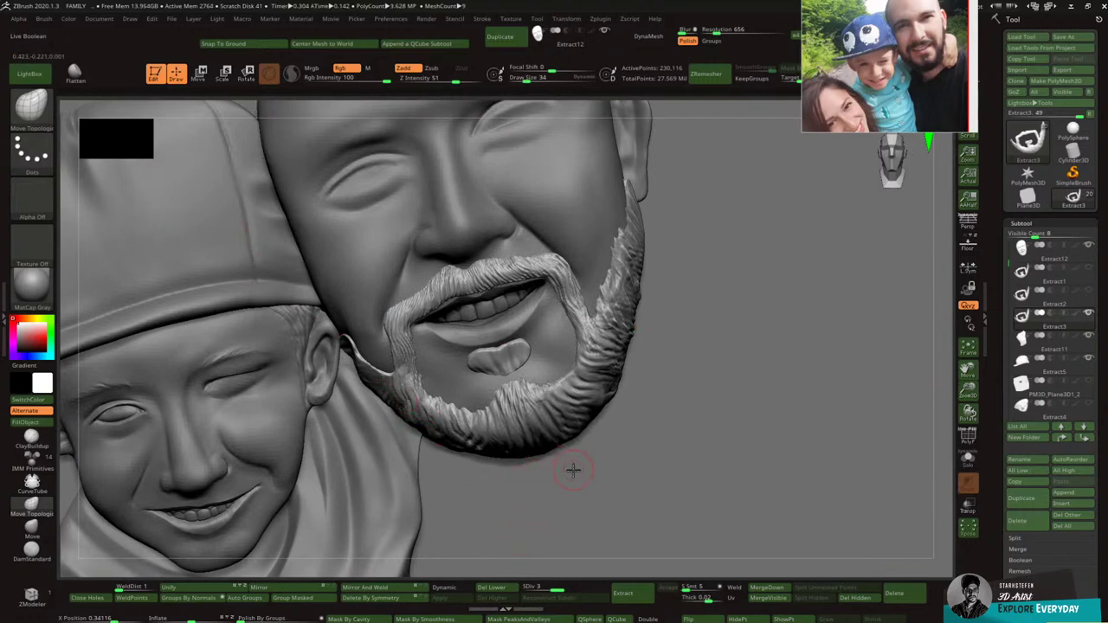
Step: Make the man's face the active subtool and build up the lower lip near the mouth corner with ClayBuildup at draw size 26
key("b")
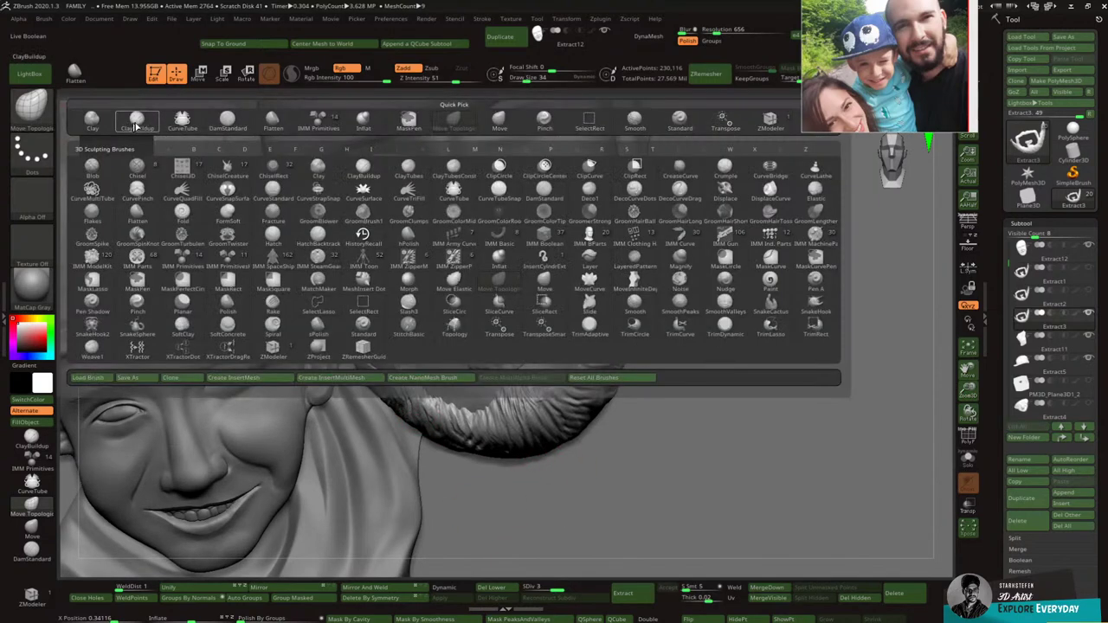
left_click(137, 119)
right_click_drag(444, 355, 438, 342)
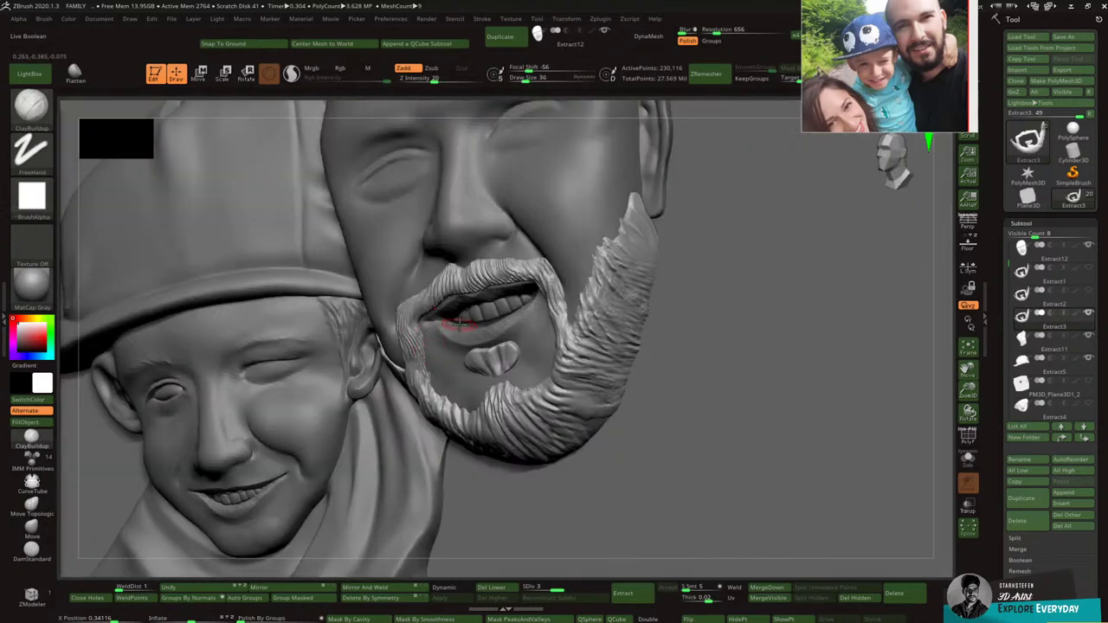
left_click(460, 334, "alt")
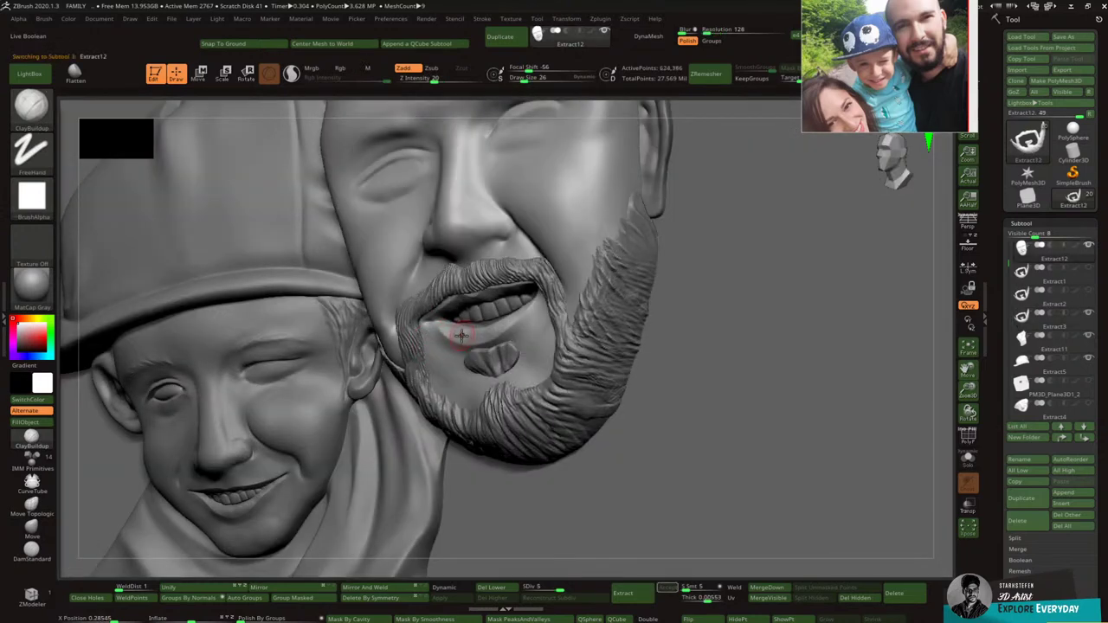
right_click_drag(464, 336, 449, 322)
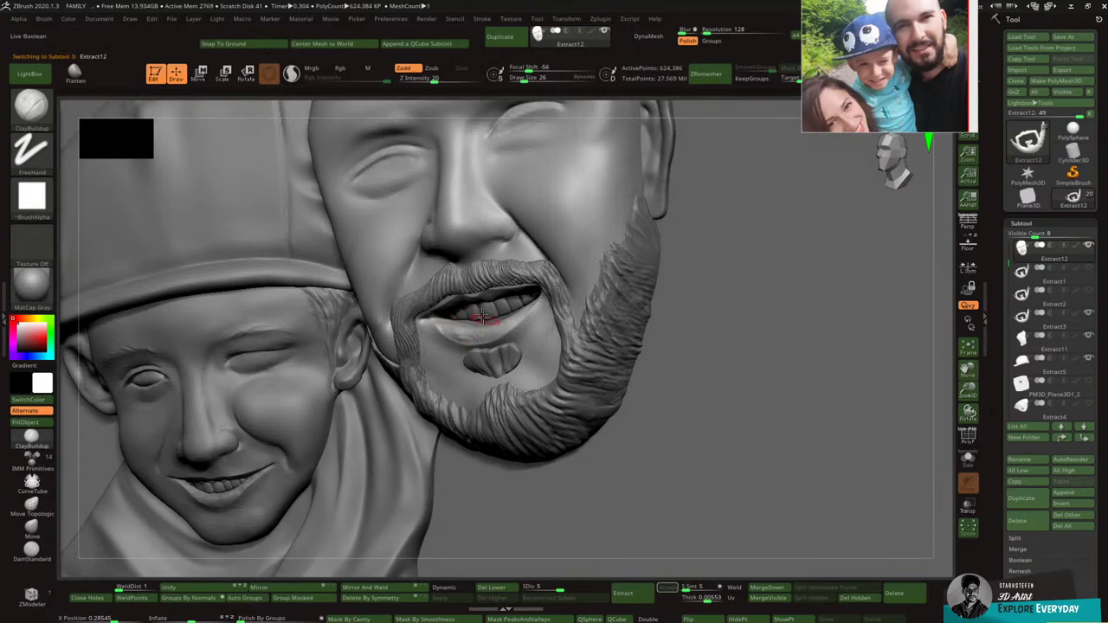
right_click_drag(482, 317, 448, 319)
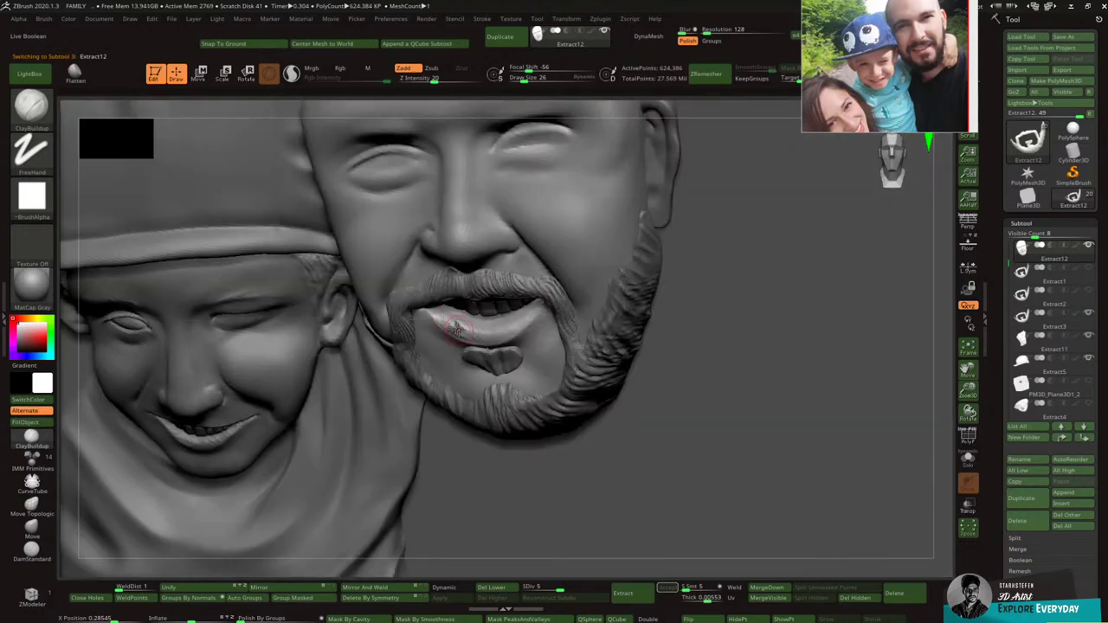
Step: Smooth the added clay along the man's lower lip and check the mouth in profile
key("shift")
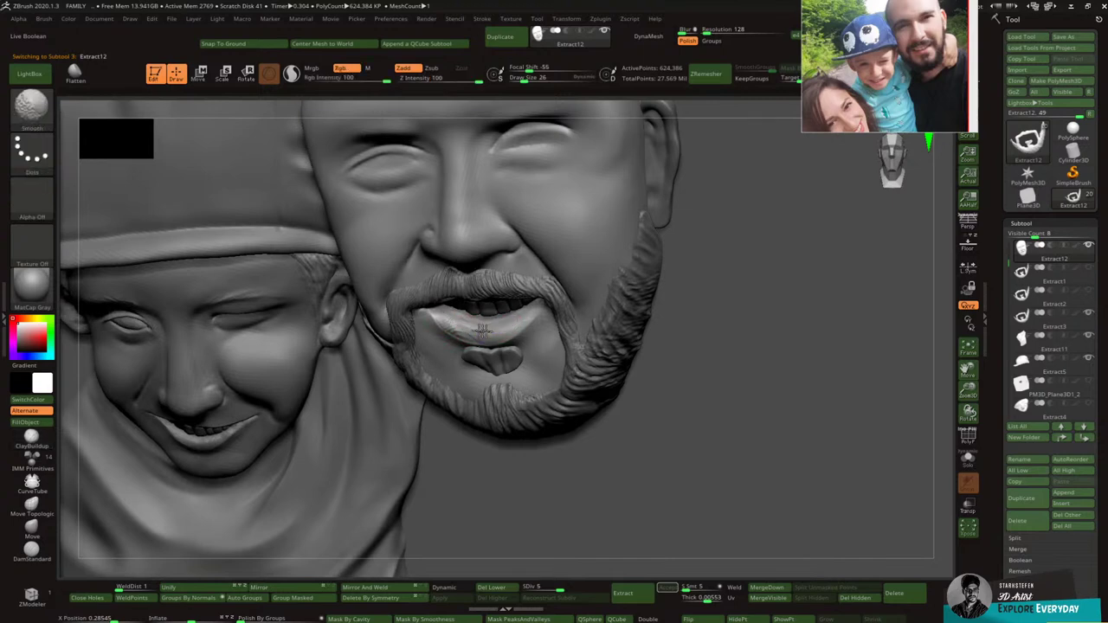
left_click_drag(474, 332, 490, 328, "shift")
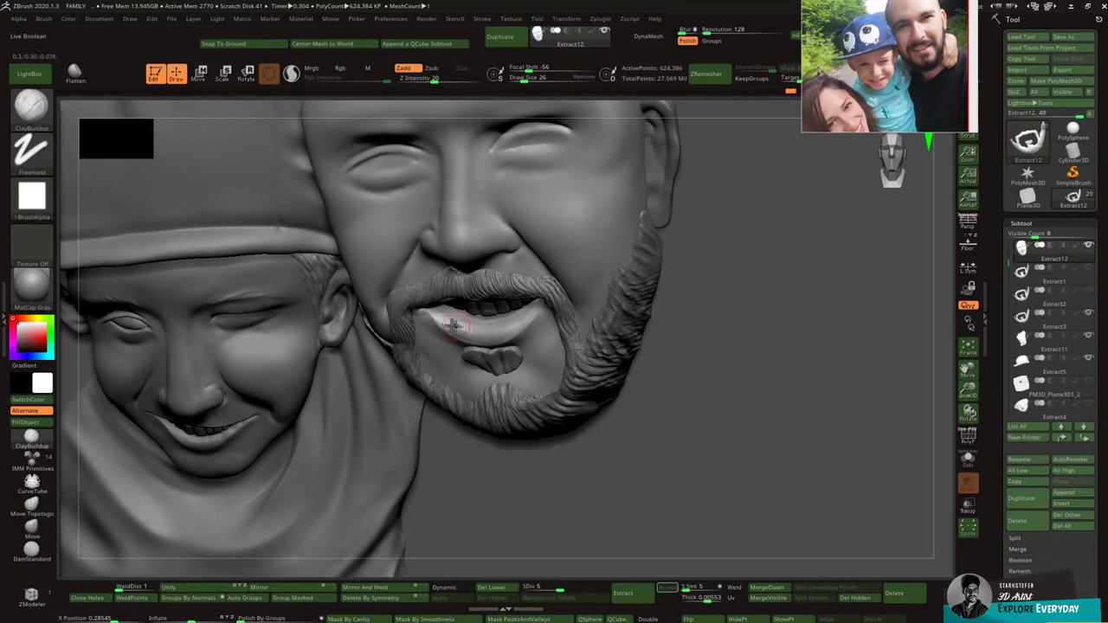
key("shift")
mouse_move(467, 330)
left_mouse_down("shift")
mouse_move(495, 330)
mouse_move(469, 322)
left_mouse_up("shift")
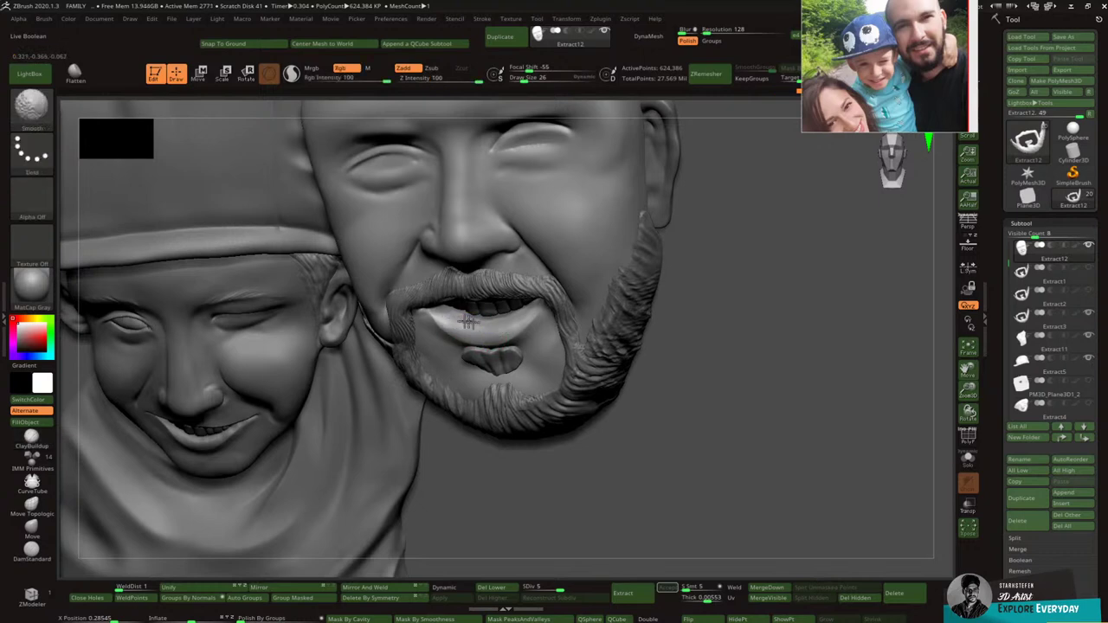
right_click_drag(502, 292, 500, 222)
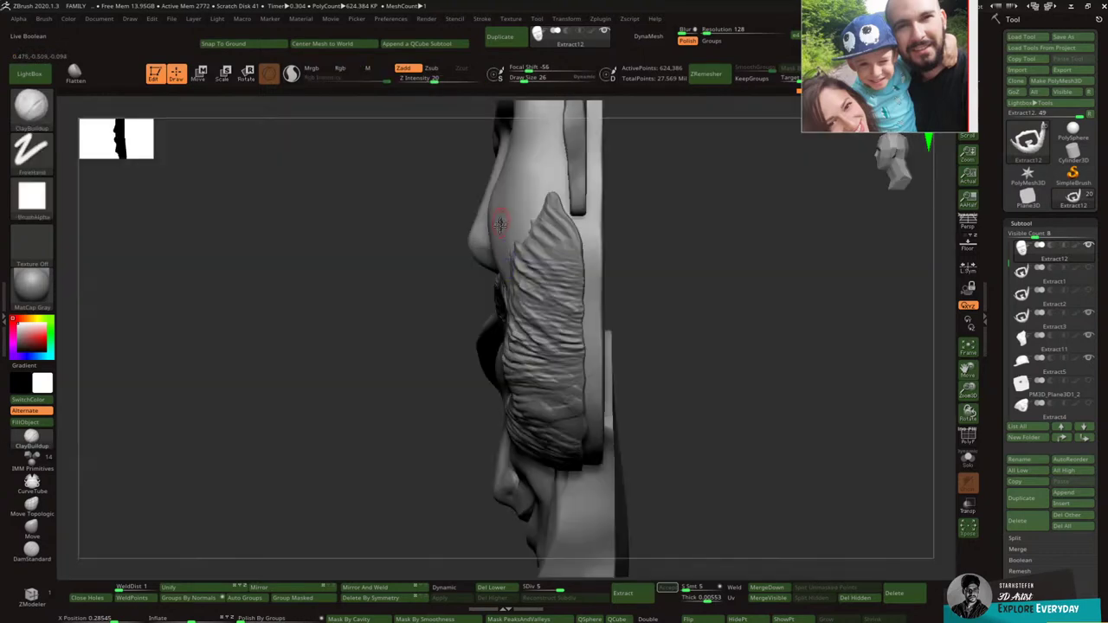
Step: Subdivide the man's face subtool to subdivision level 6 and pick the DamStandard brush
right_click_drag(592, 287, 661, 272)
key("shift")
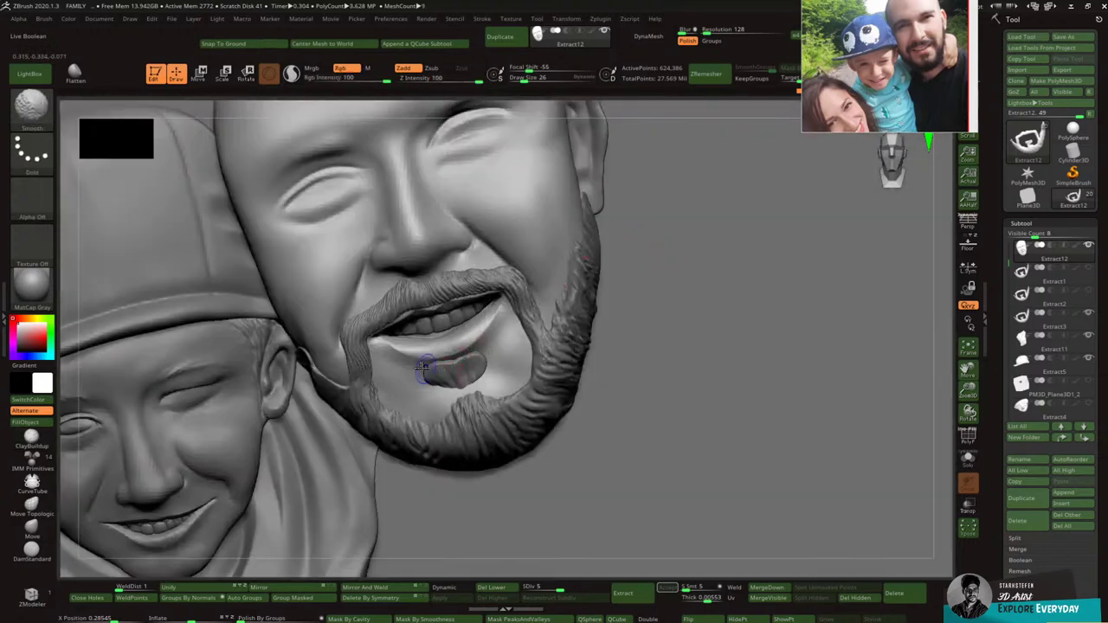
key("b")
key("d")
key("s")
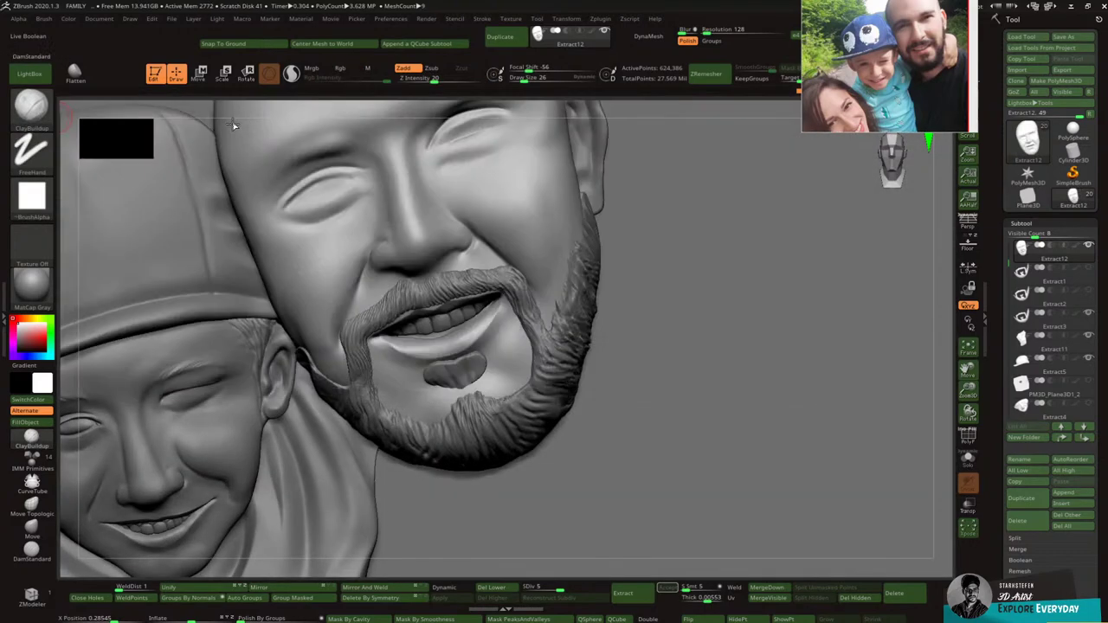
key("ctrl+d")
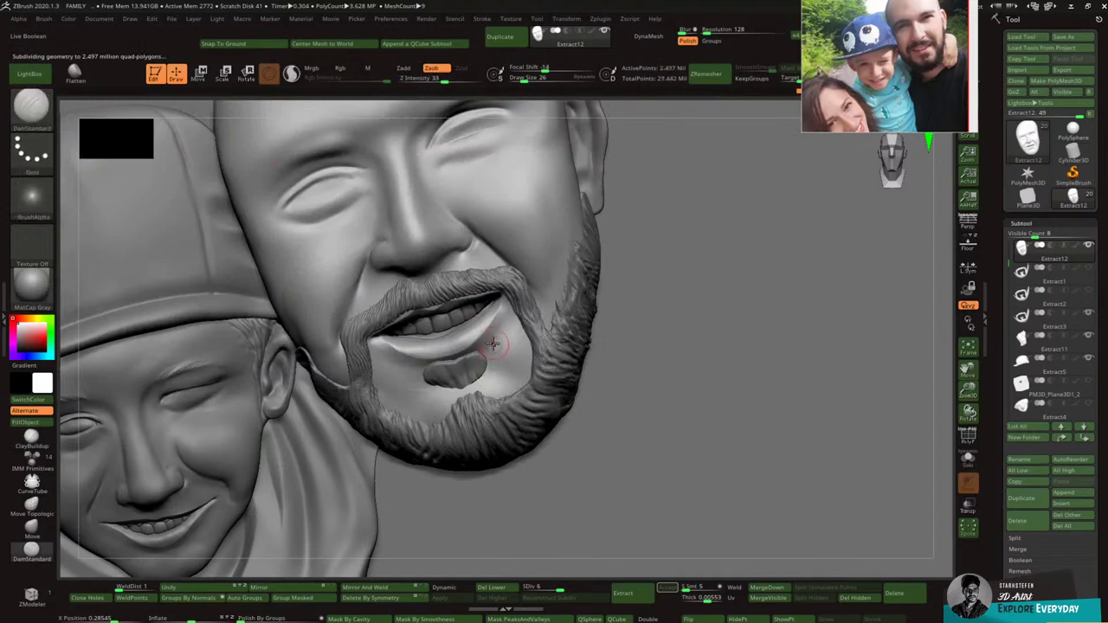
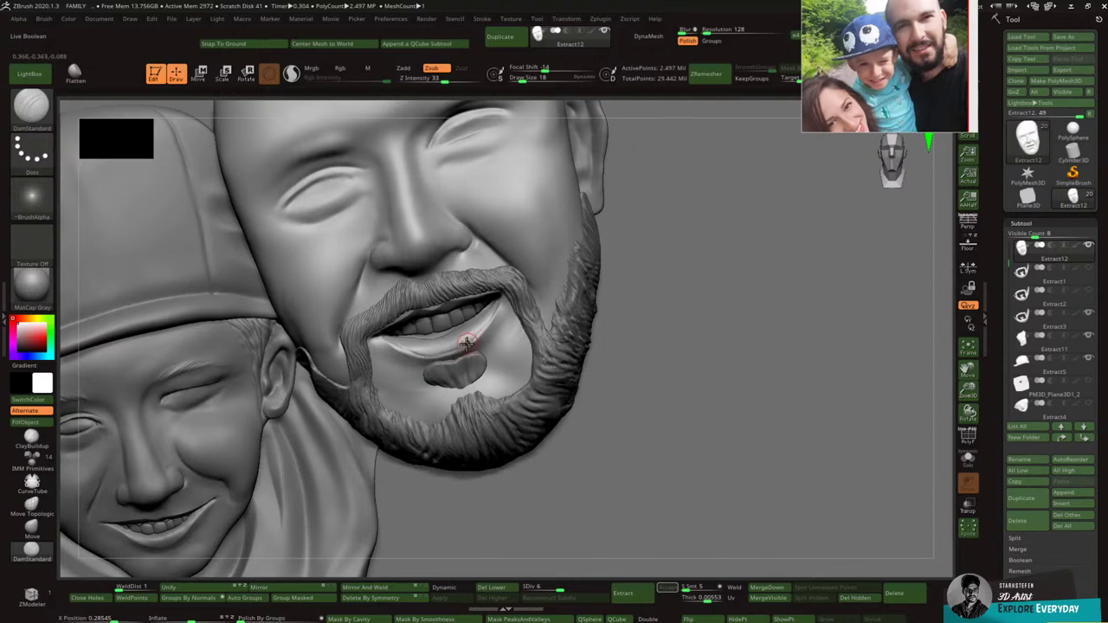
Step: Carve the edge of the man's lower lip with DamStandard at draw size 18 and smooth the surrounding surface
key("shift")
mouse_move(404, 349)
left_mouse_down()
mouse_move(463, 347)
mouse_move(494, 314)
mouse_move(502, 277)
left_mouse_up()
mouse_move(418, 339)
left_mouse_down()
mouse_move(445, 336)
mouse_move(452, 362)
mouse_move(448, 346)
left_mouse_up()
Step: Enlarge the reference photo on the man's mouth and adjust the lower lip with Move Topological at draw size 18
double_click(923, 63)
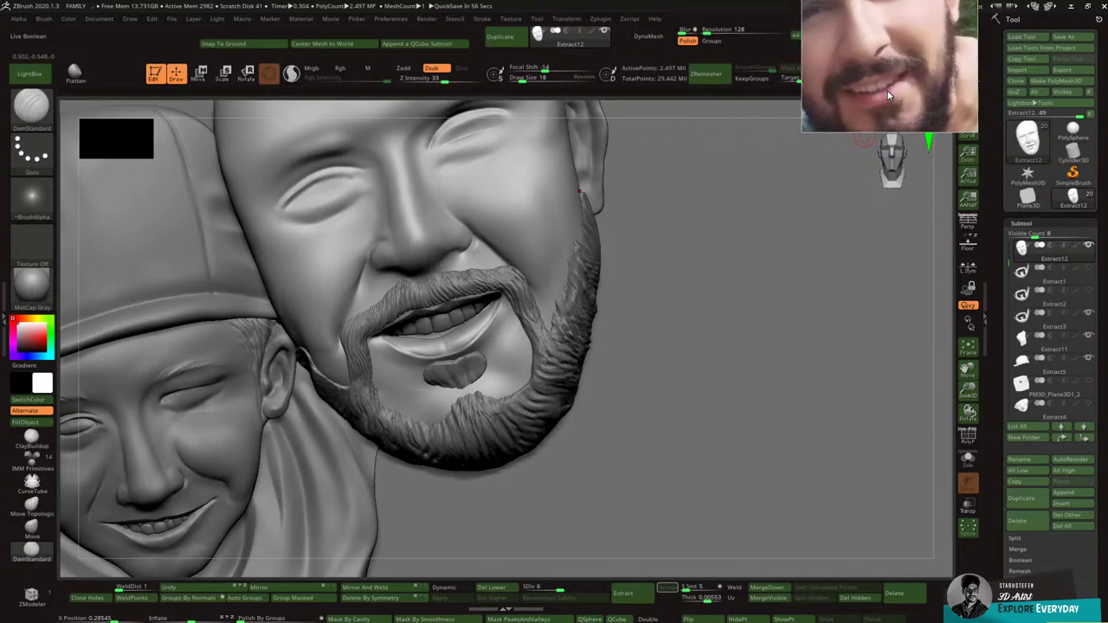
left_click(31, 108)
left_click(365, 127)
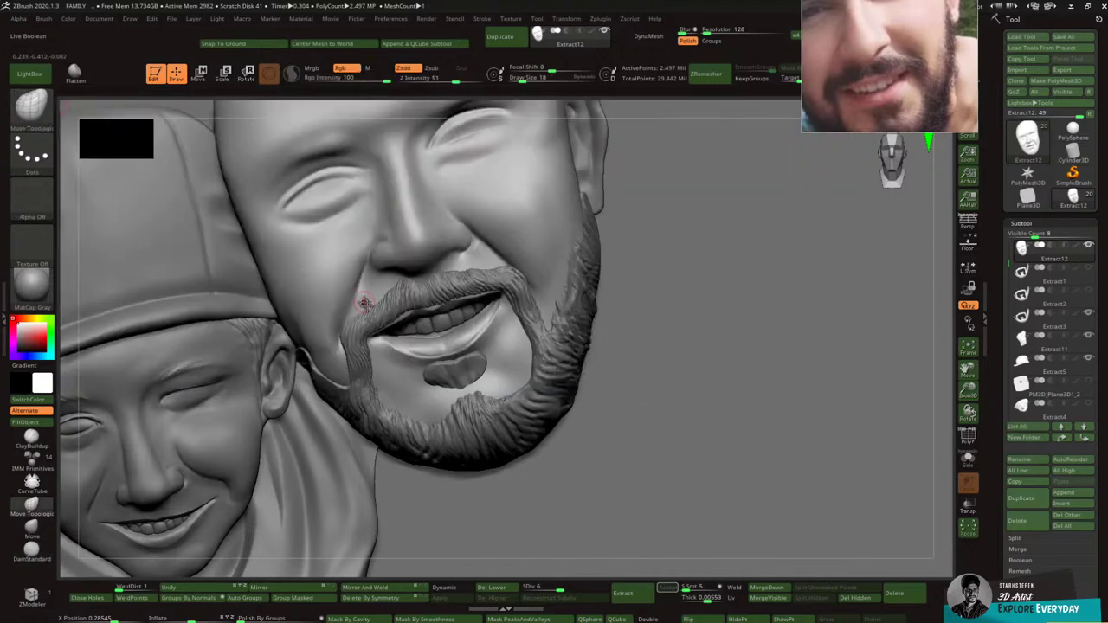
left_click_drag(389, 339, 411, 348)
Step: Lower the man's face to subdivision level 5 and reshape the lower lip with Move Topological at draw size 50
key("bracketright")
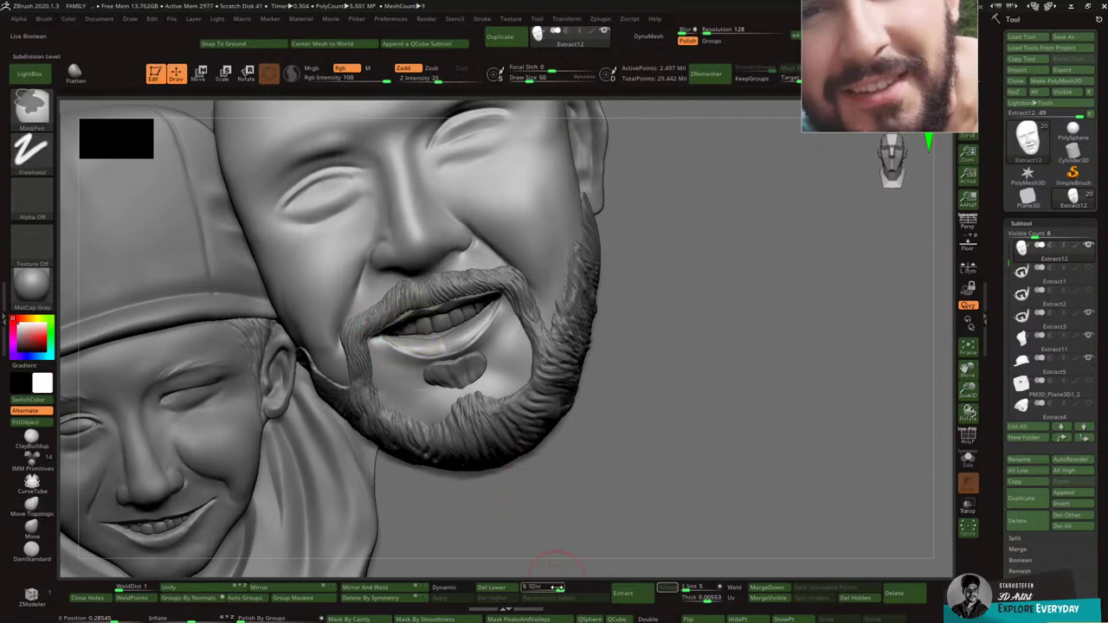
key("shift+d")
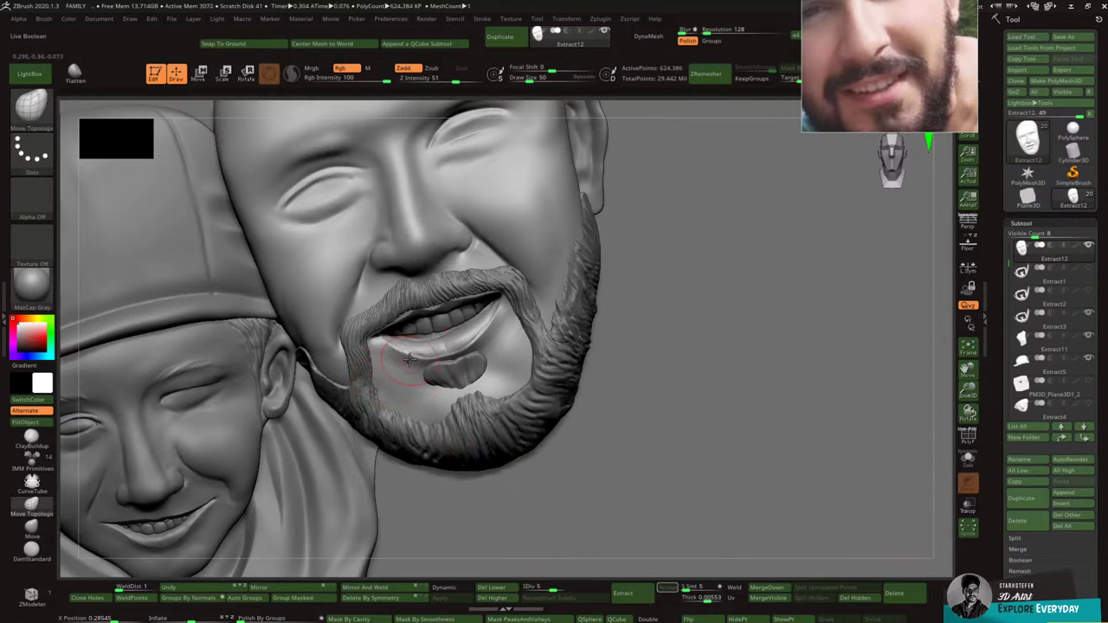
mouse_move(409, 357)
left_mouse_down("shift")
mouse_move(398, 367)
mouse_move(389, 353)
left_mouse_up("shift")
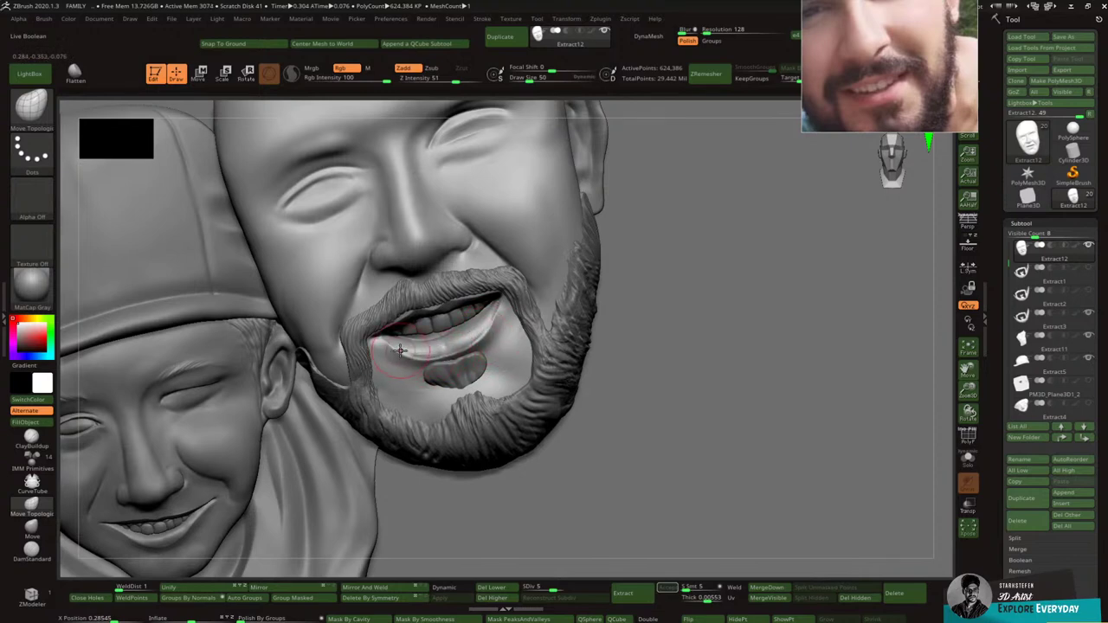
mouse_move(429, 383)
right_mouse_down()
mouse_move(457, 378)
mouse_move(446, 368)
right_mouse_up()
Step: Refine the area below the man's lower lip with DamStandard and smoothing, and check the whole face
key("b")
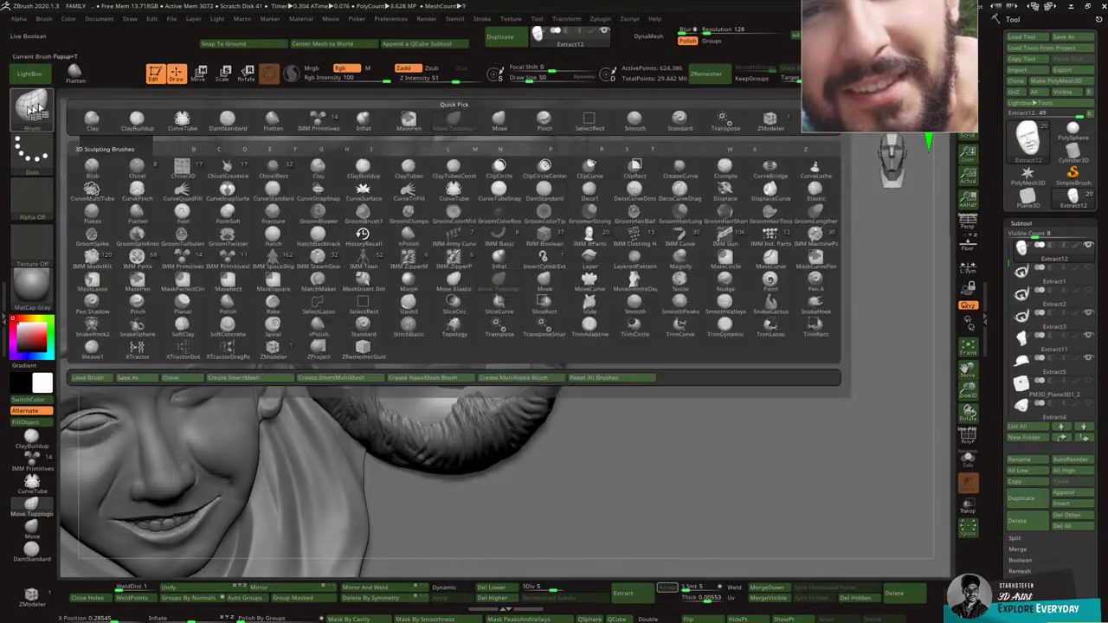
key("d")
key("s")
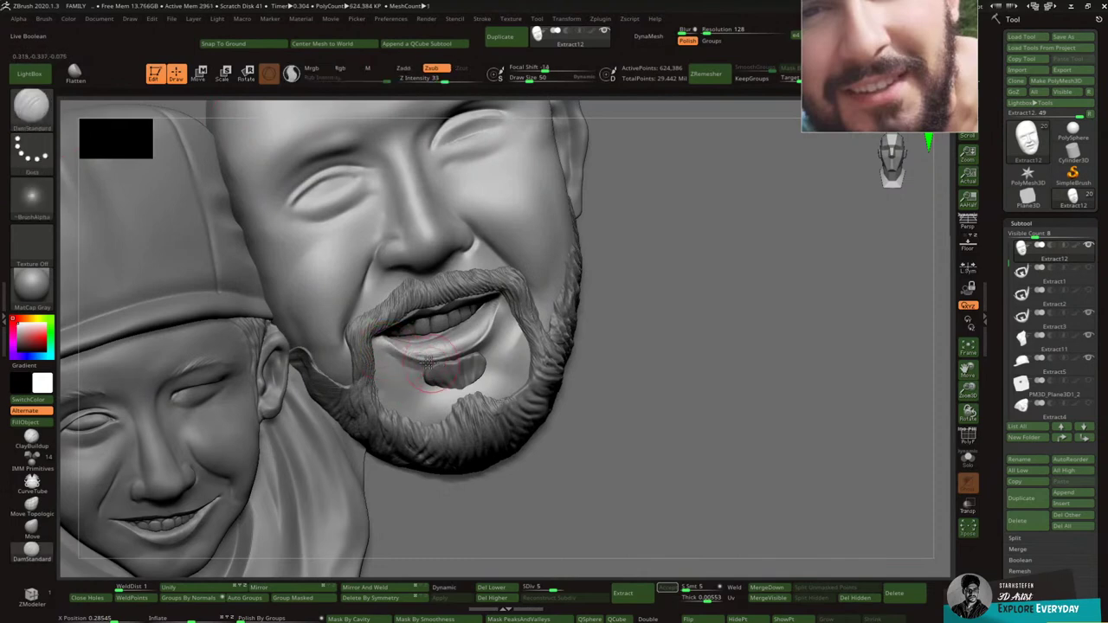
key("shift")
right_click_drag(411, 366, 379, 365)
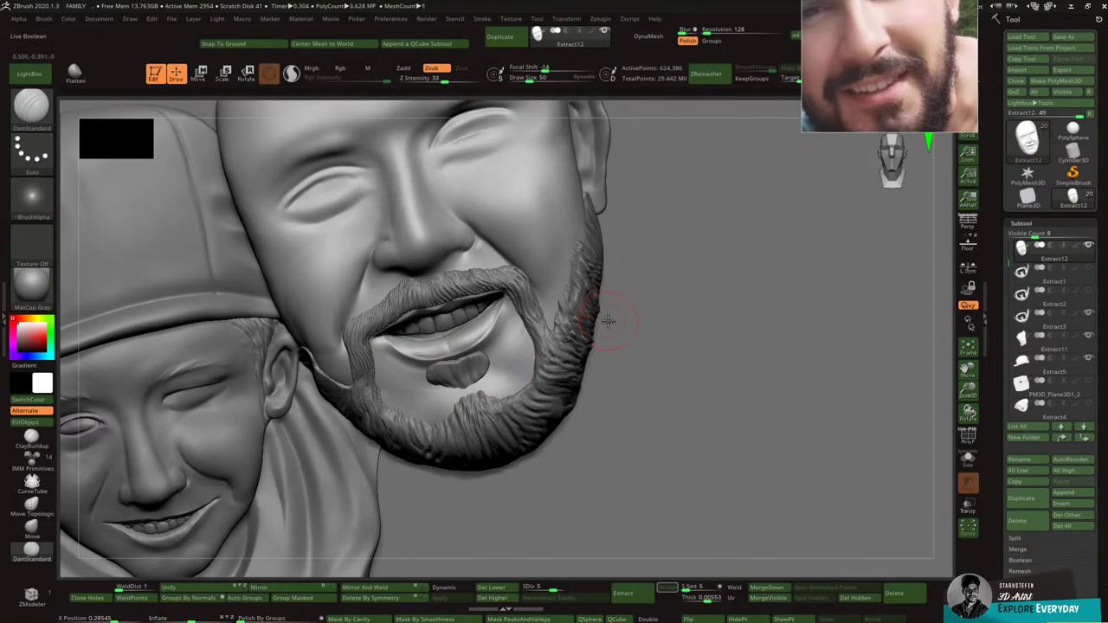
left_click_drag(864, 383, 835, 357, "alt")
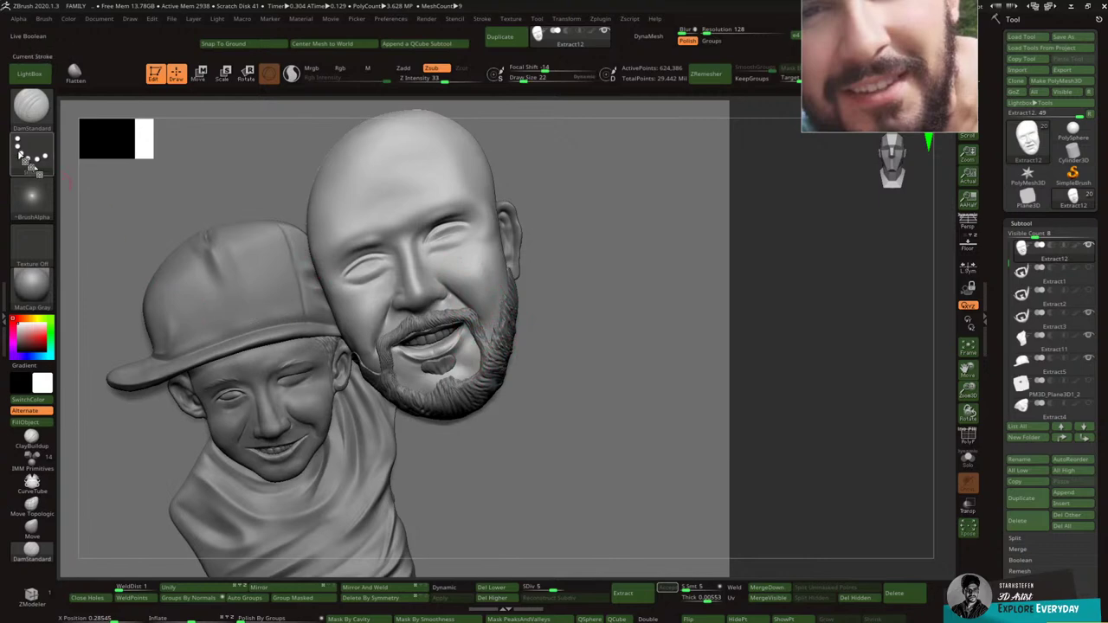
Step: Make the man's beard the active subtool and adjust its shape around the chin with the Move brush at draw size 30
left_click(31, 106)
left_click(500, 119)
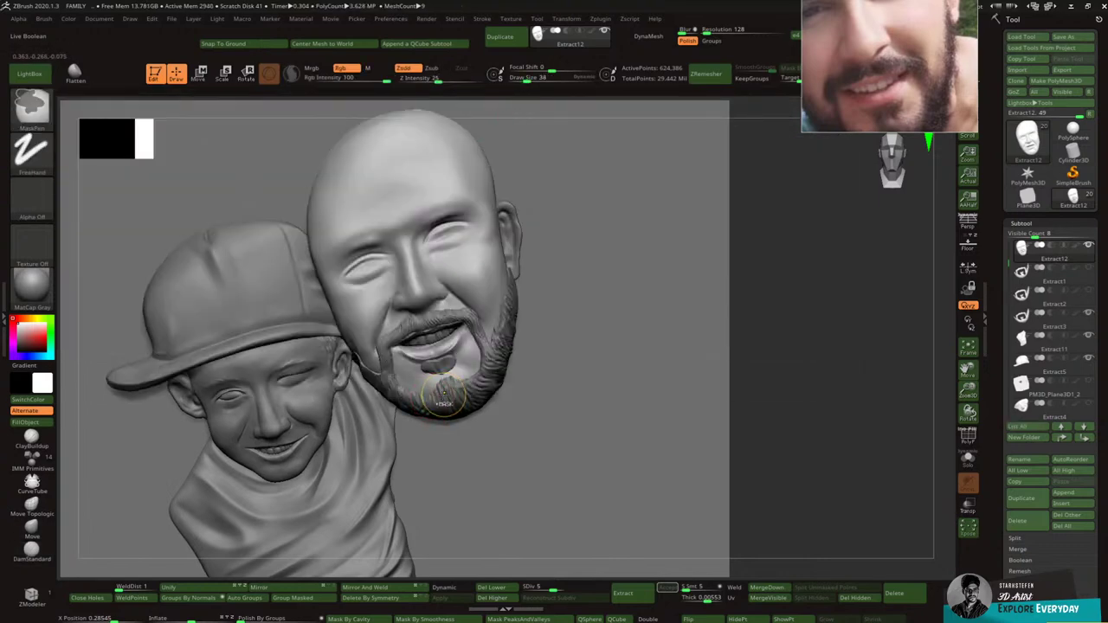
left_click(438, 397, "alt")
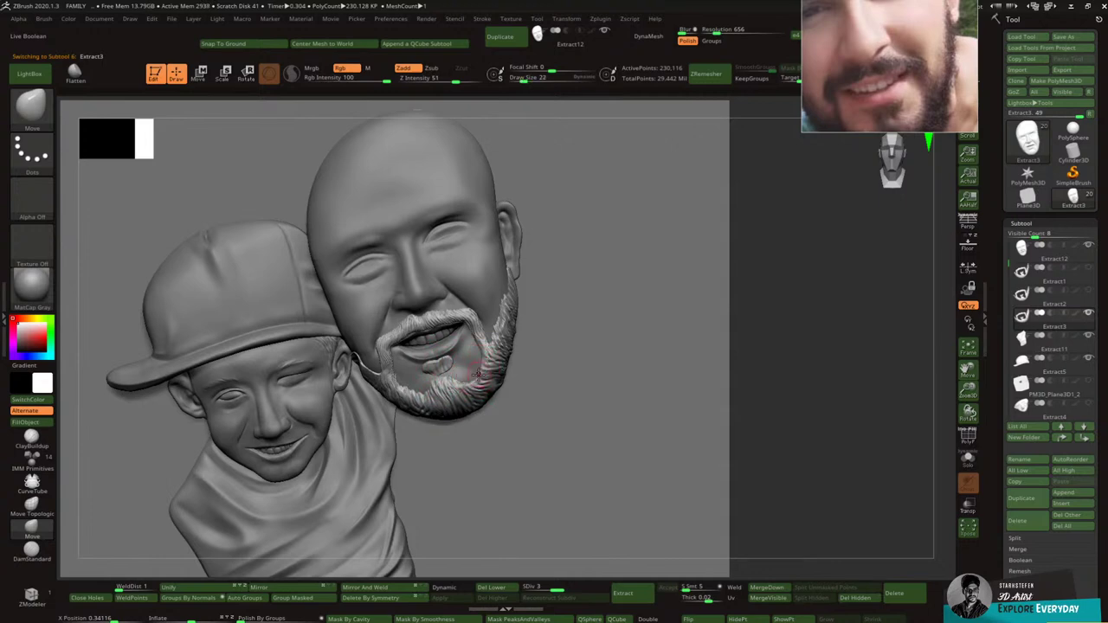
key("bracketright")
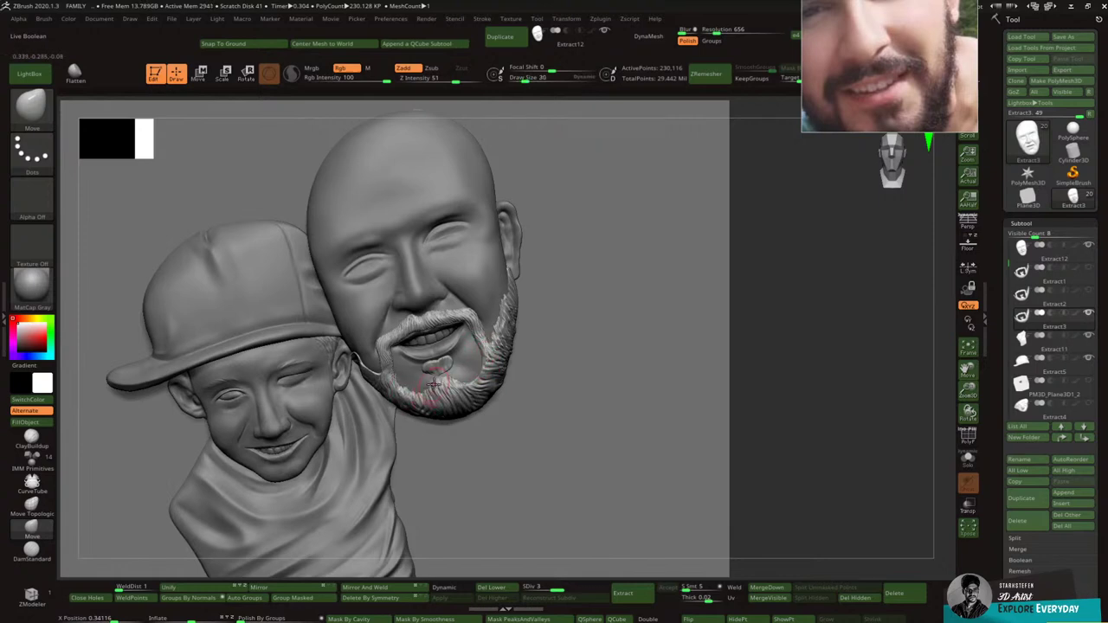
Step: Adjust the beard's edge on the cheek beside the boy's ear with the Move brush at draw size 26
key("bracketleft")
right_click_drag(366, 307, 384, 293)
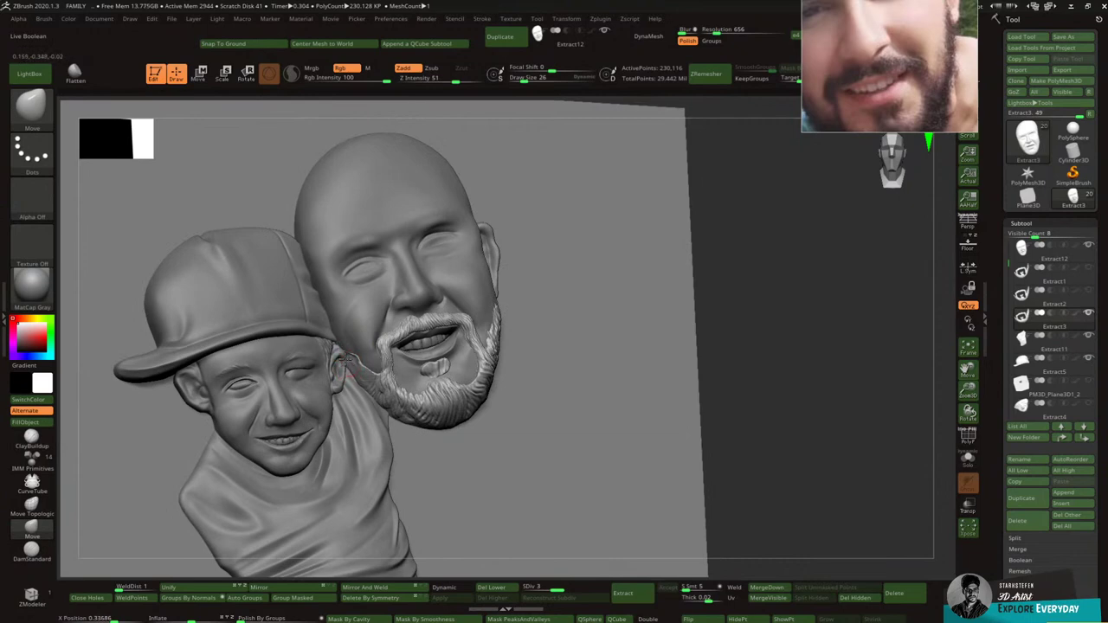
key("shift")
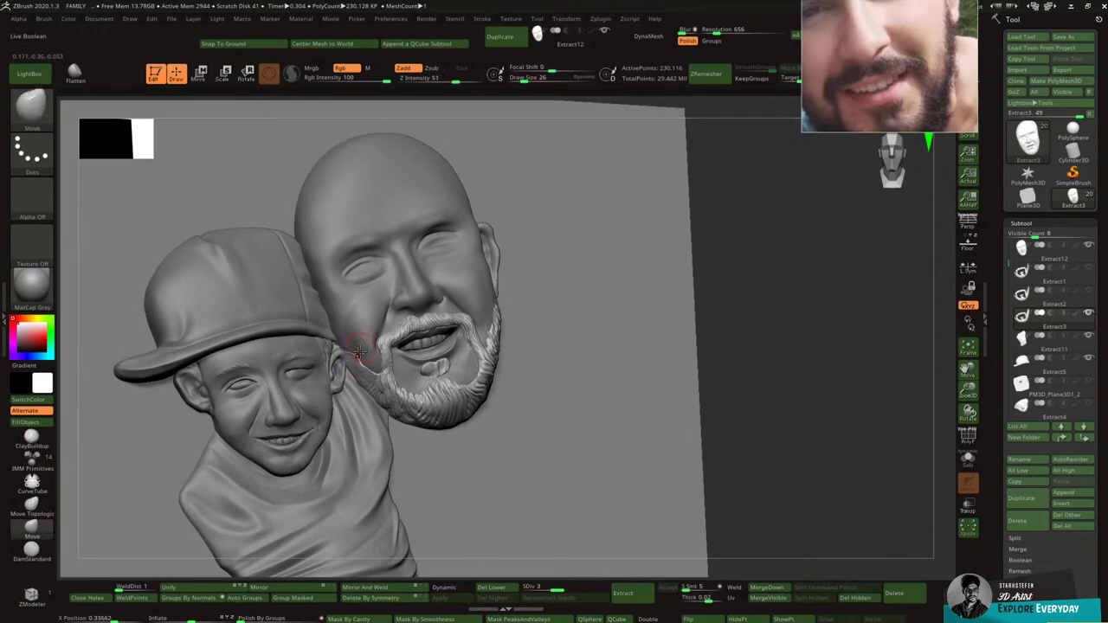
right_click_drag(340, 344, 355, 366)
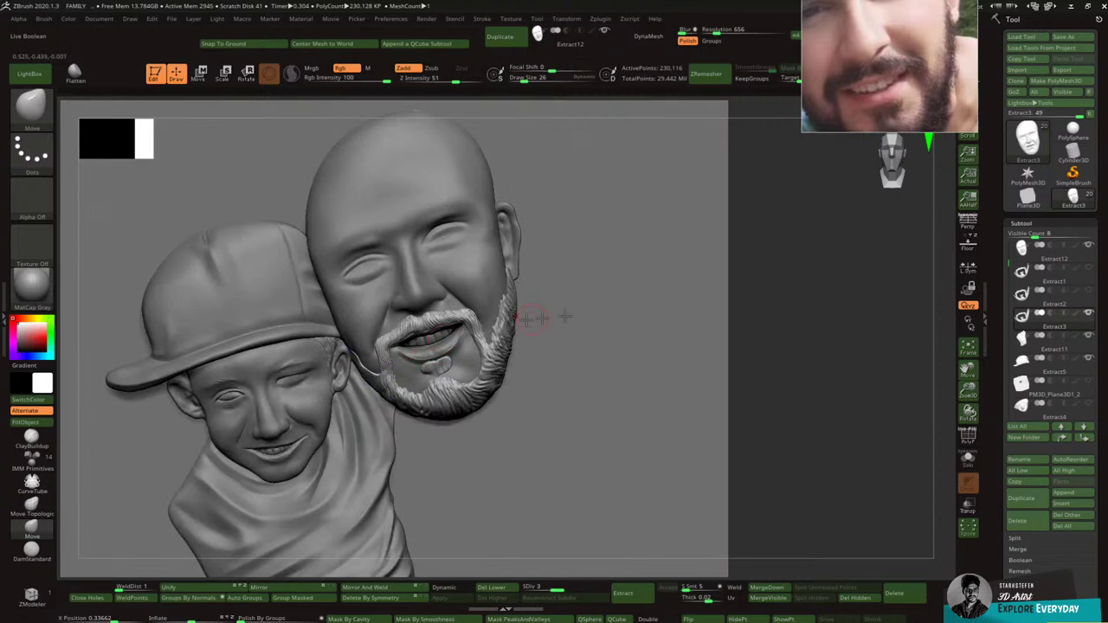
left_click_drag(969, 386, 976, 403)
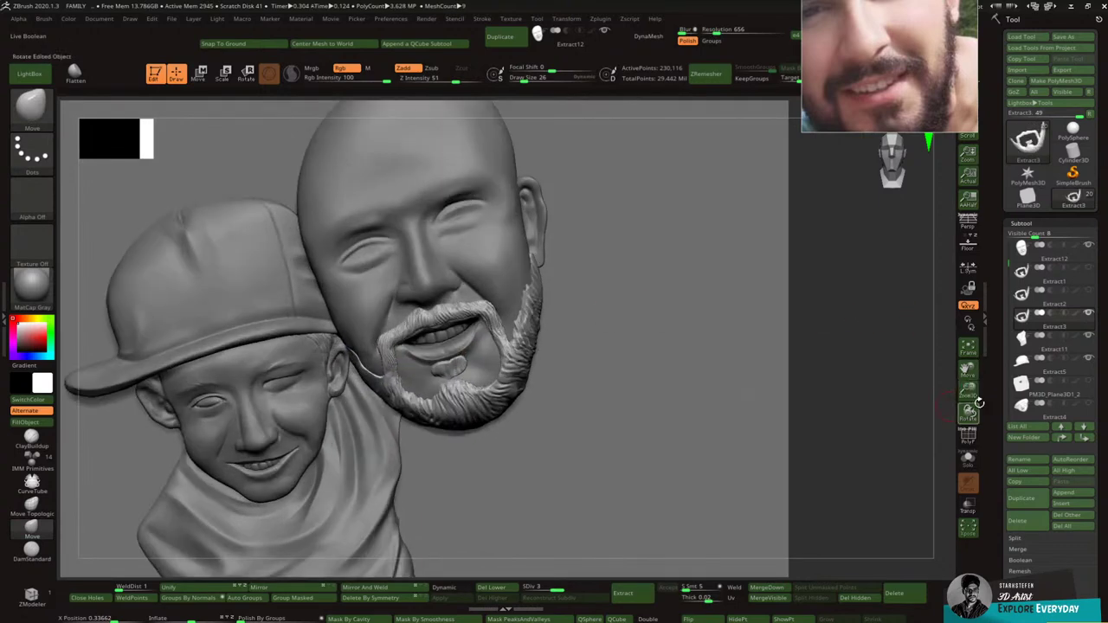
Step: Make the man's face the active subtool and adjust the base of the nose with the Move brush at draw size 26
left_click(33, 109)
left_click(231, 122)
key("[")
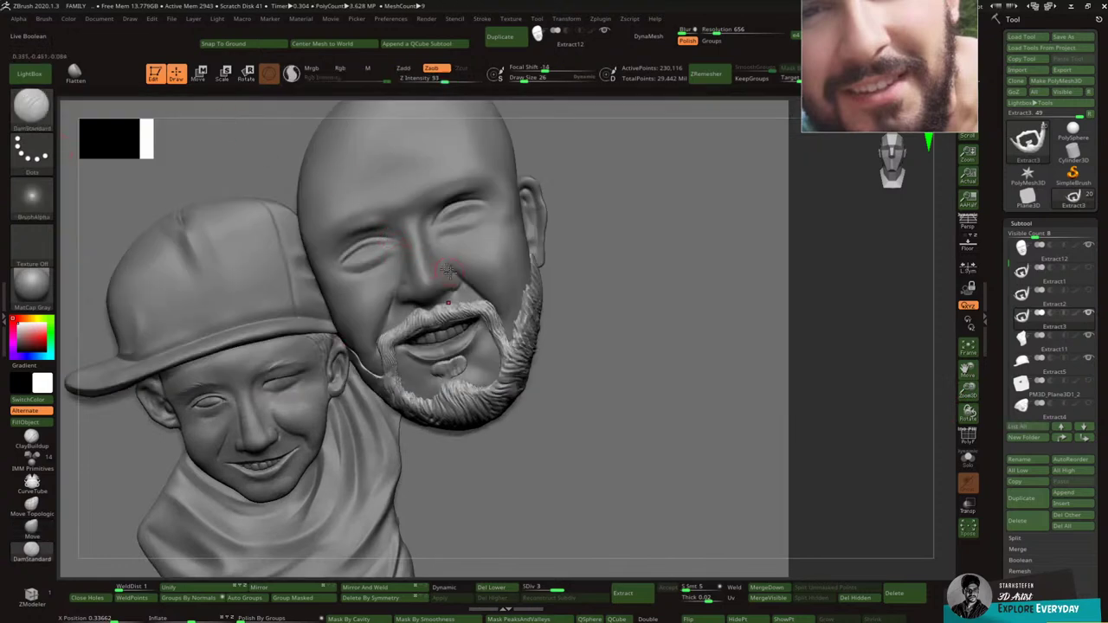
right_click_drag(434, 276, 423, 255)
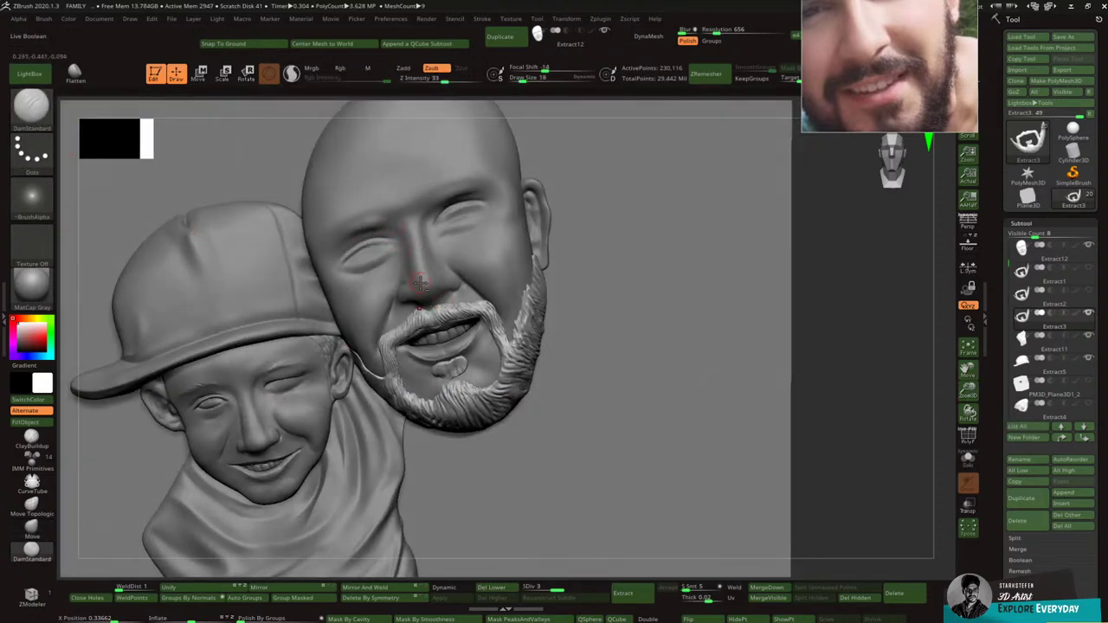
left_click(419, 283, "alt")
key("b")
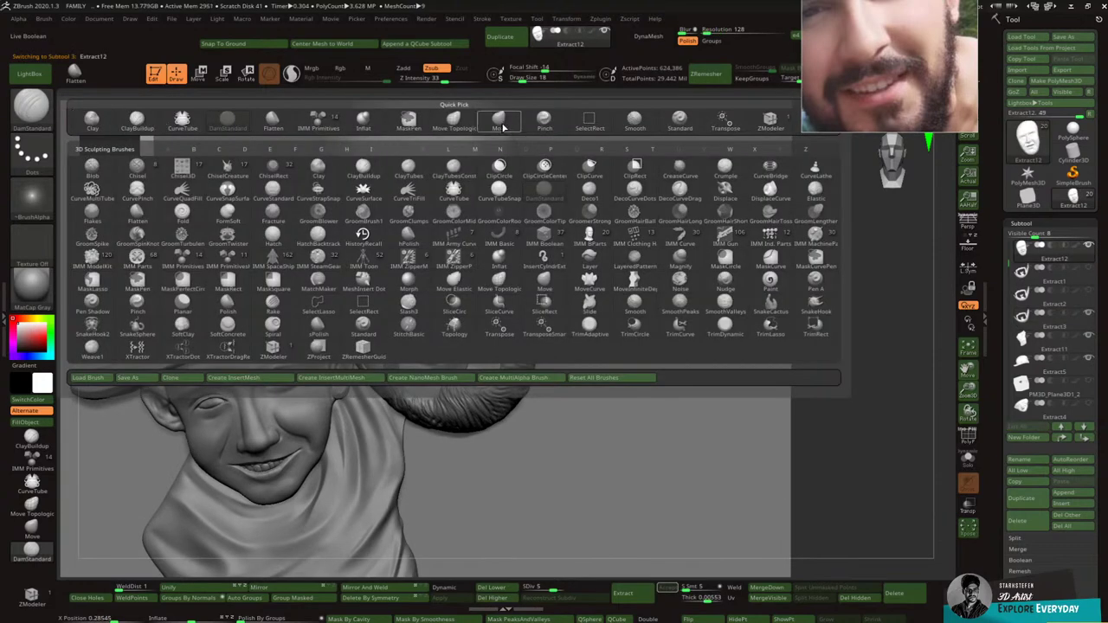
left_click(501, 123)
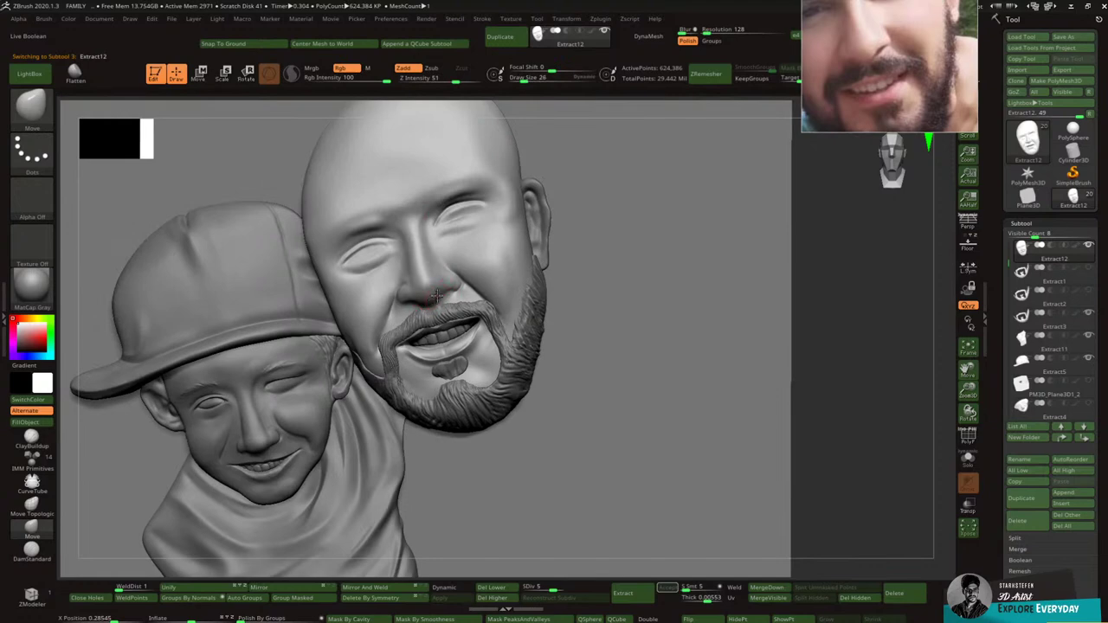
Step: Define the underside of the man's nose with DamStandard at draw size 22 and smooth the area above the moustache
key("b")
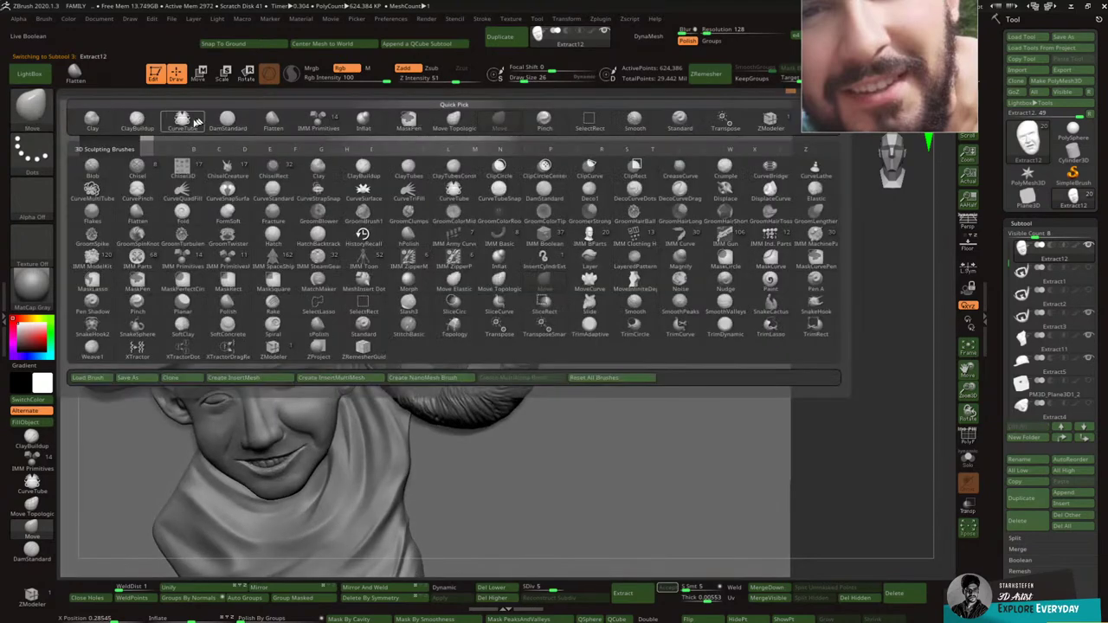
left_click(227, 121)
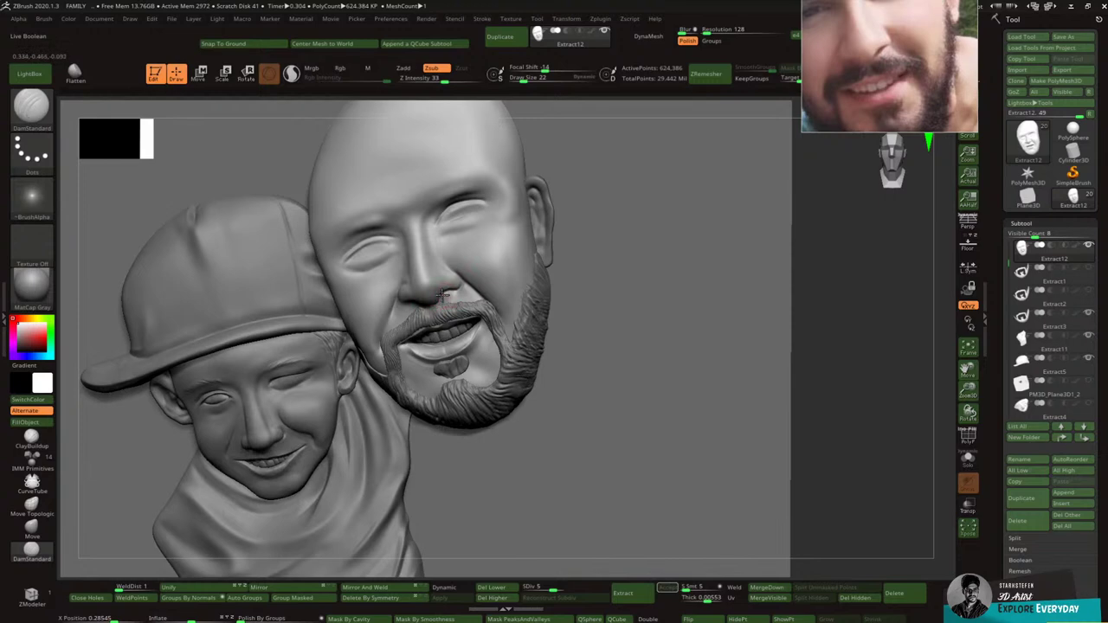
left_click_drag(437, 303, 447, 304, "shift")
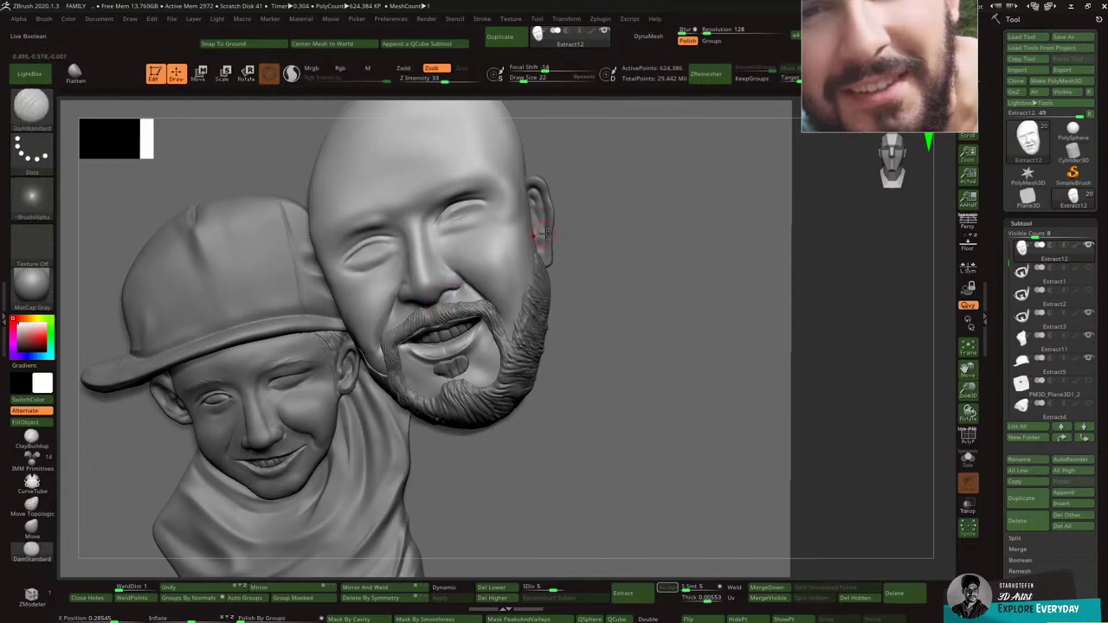
mouse_move(542, 246)
right_mouse_down("shift")
mouse_move(528, 164)
mouse_move(614, 233)
right_mouse_up("shift")
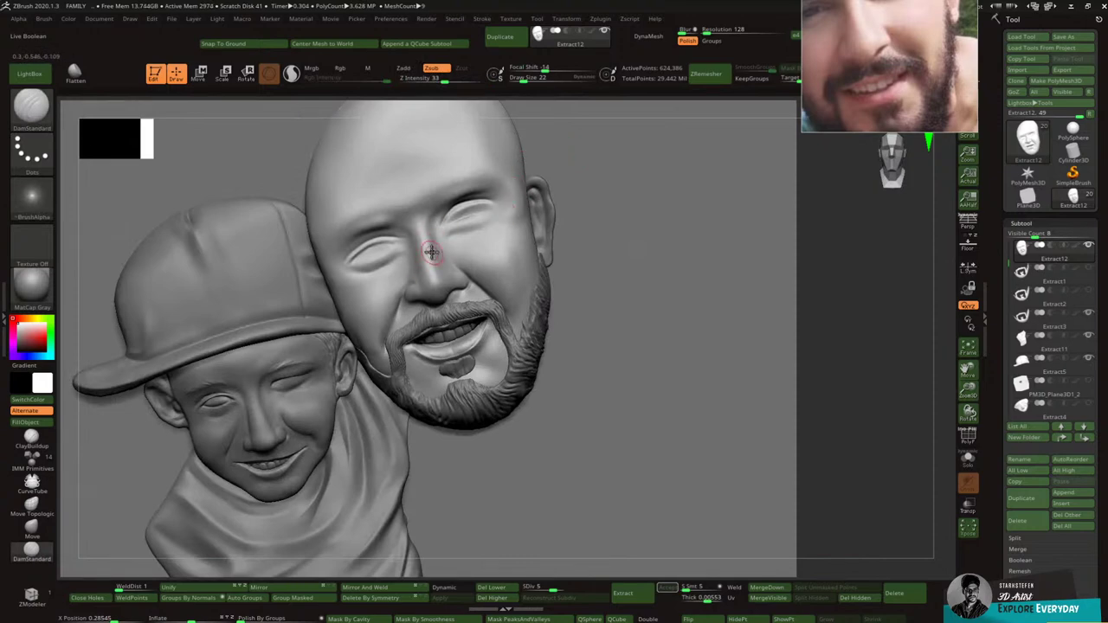
Step: Adjust the man's nostril with the Move brush at draw size 22
left_click(32, 105)
left_click(495, 119)
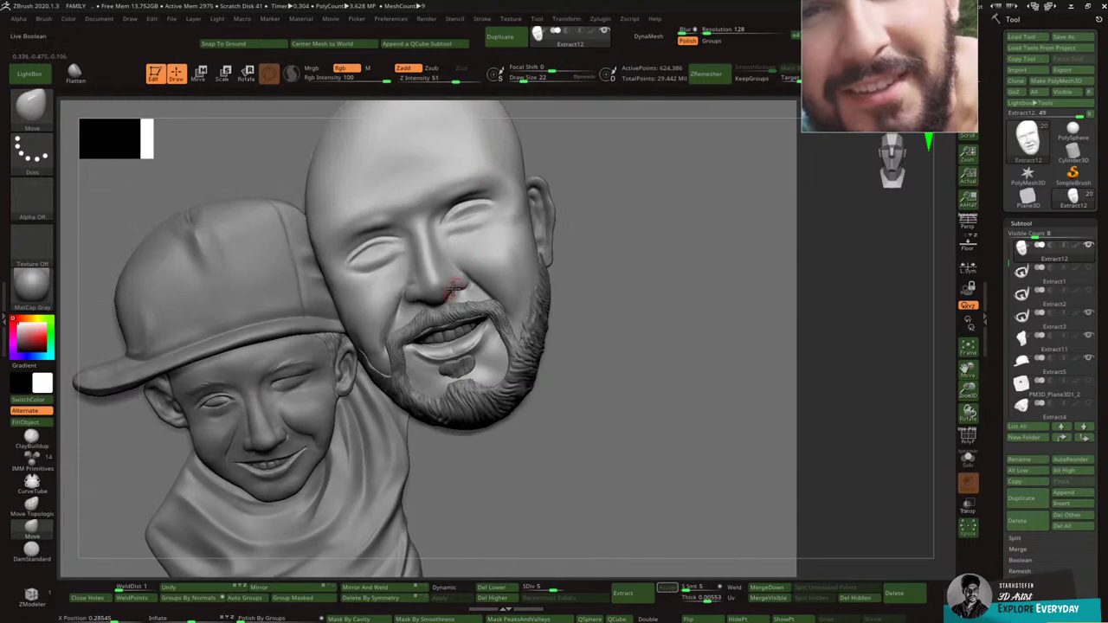
mouse_move(476, 248)
right_mouse_down()
mouse_move(443, 251)
mouse_move(503, 255)
mouse_move(508, 242)
right_mouse_up()
Step: Build up the wings of the man's nose with ClayBuildup at draw size 14
left_click(32, 104)
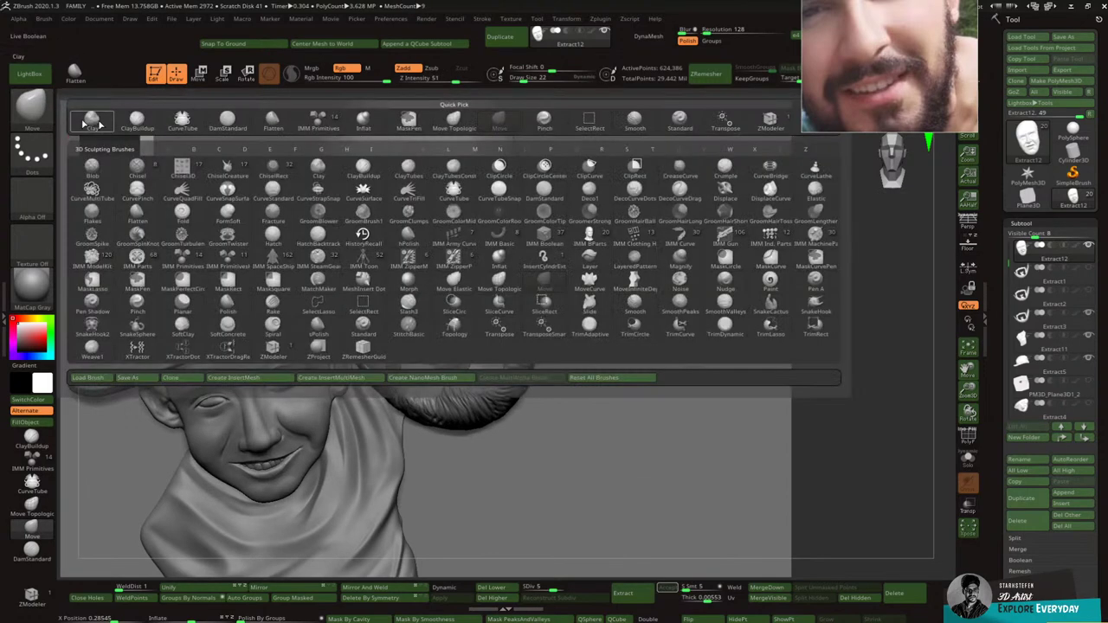
left_click(147, 124)
key("[")
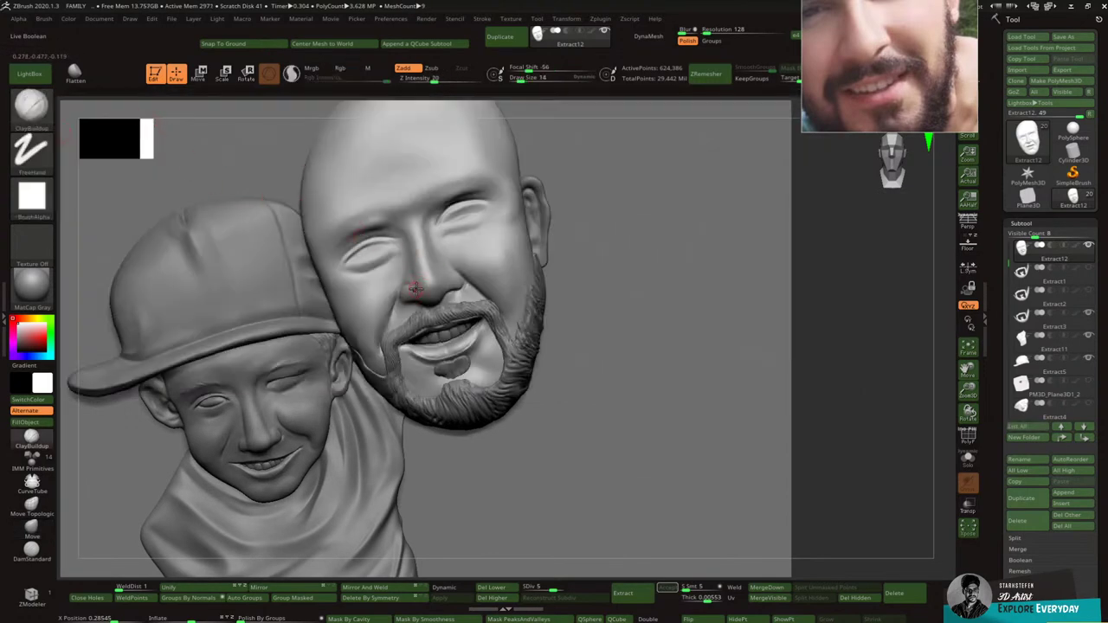
key("bracketright")
key("bracketright")
key("shift")
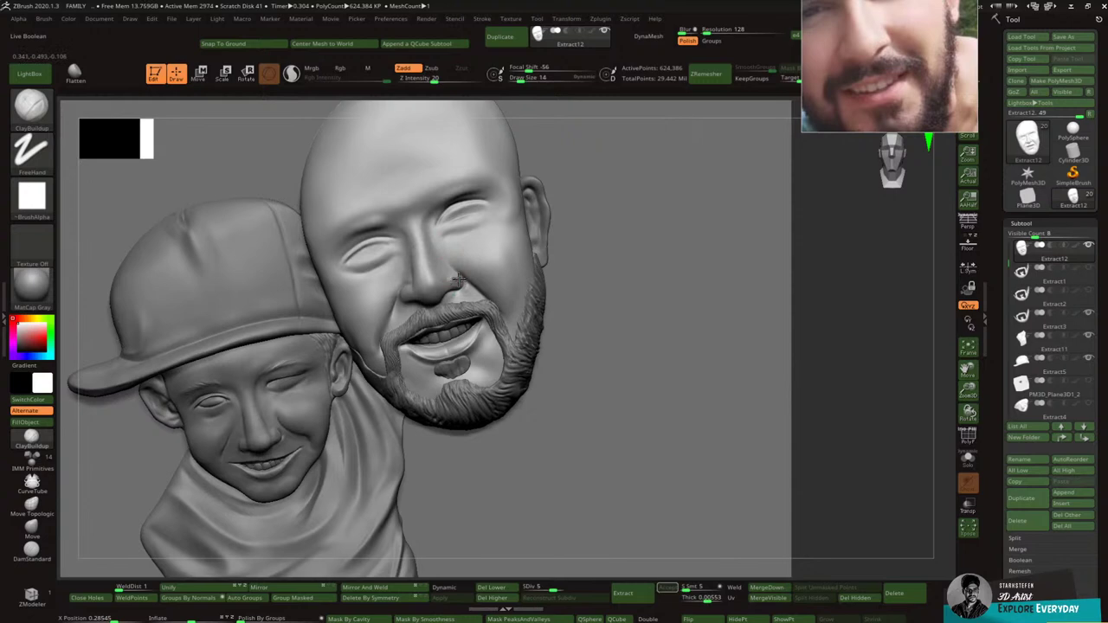
Step: Smooth the nostril, refine the cheek beside the moustache with ClayBuildup at draw size 26, and check the whole relief
key("shift")
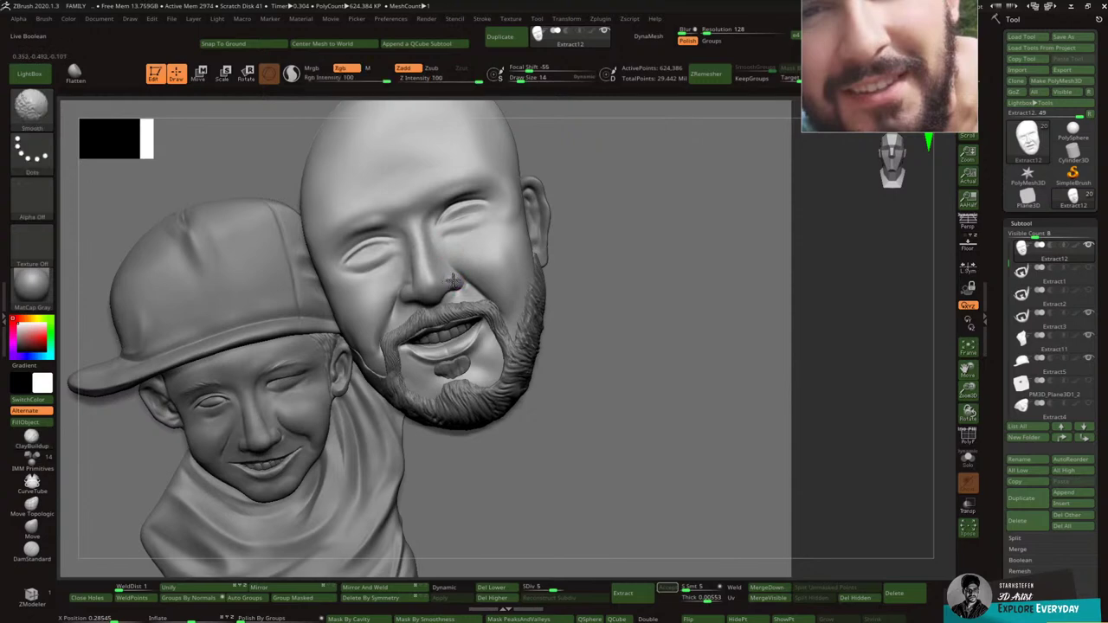
key("shift")
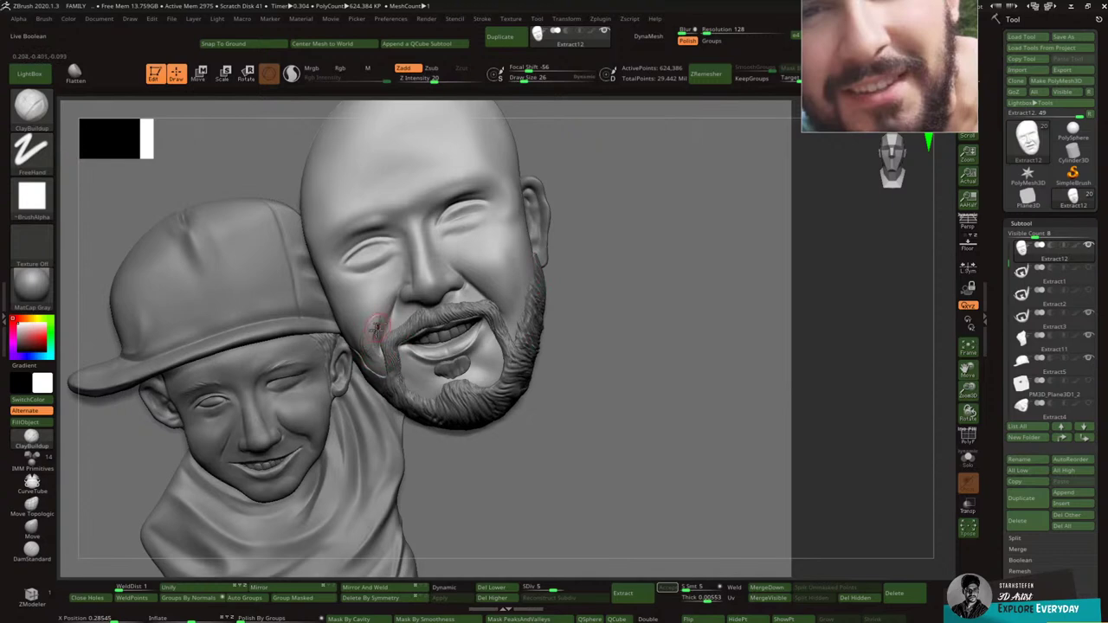
key("shift")
left_click_drag(976, 401, 959, 385)
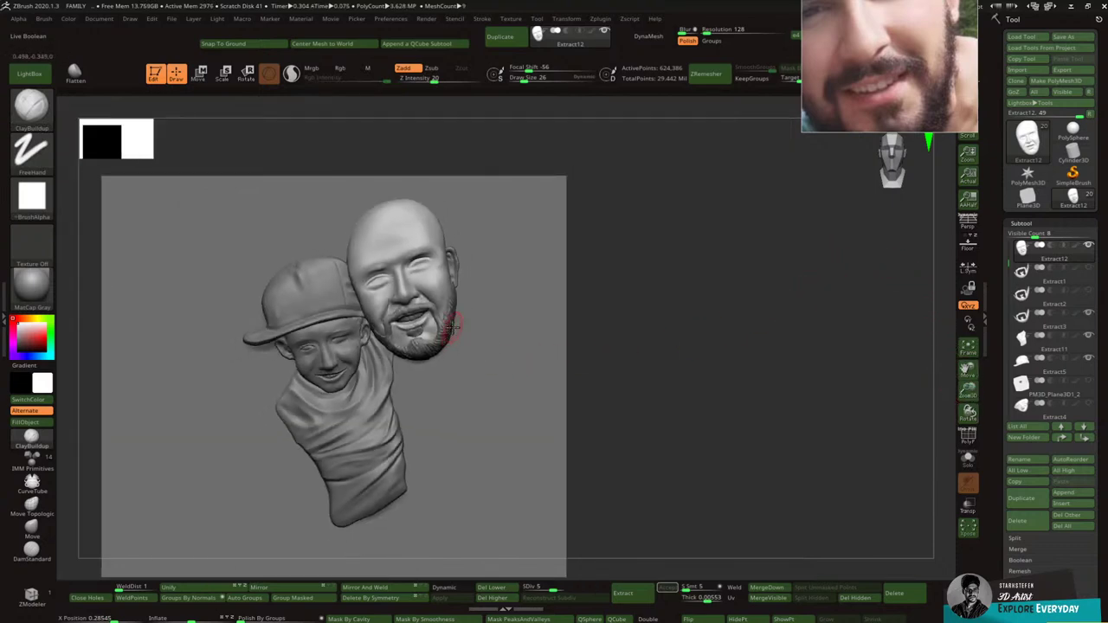
Step: Refine the smile crease and beard edge beside the man's mouth with DamStandard at draw size 26, smoothing the cheek around them
key("b")
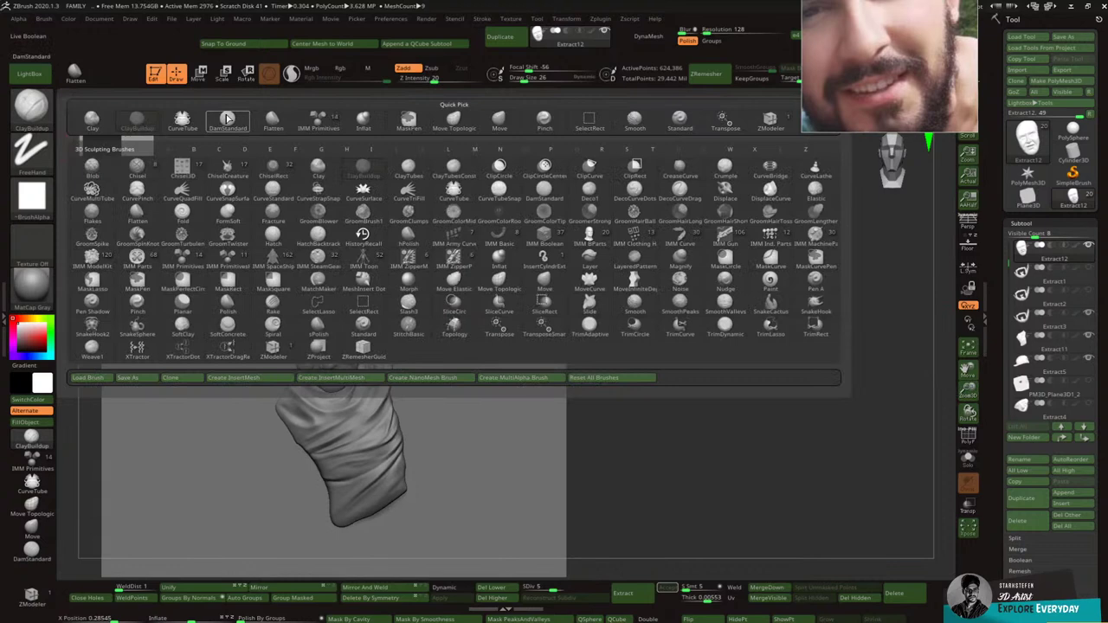
left_click(227, 119)
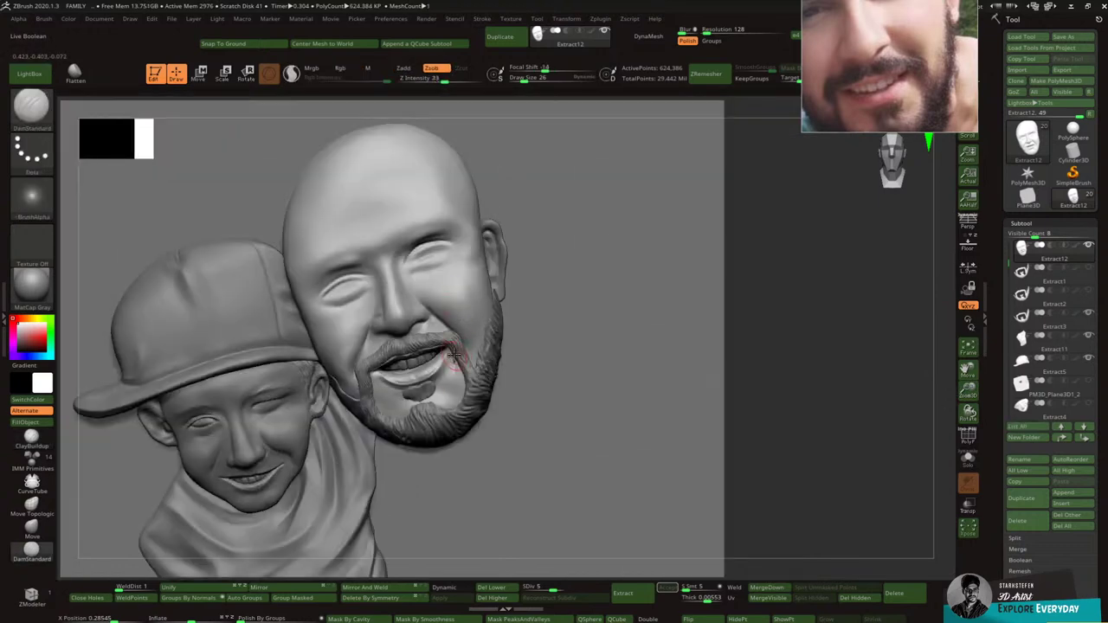
left_click_drag(454, 356, 452, 386)
mouse_move(530, 327)
left_mouse_down()
mouse_move(507, 329)
mouse_move(521, 332)
left_mouse_up()
left_click_drag(459, 379, 458, 371, "shift")
mouse_move(511, 338)
left_mouse_down()
mouse_move(441, 384)
mouse_move(446, 362)
mouse_move(442, 386)
mouse_move(448, 361)
mouse_move(449, 374)
left_mouse_up()
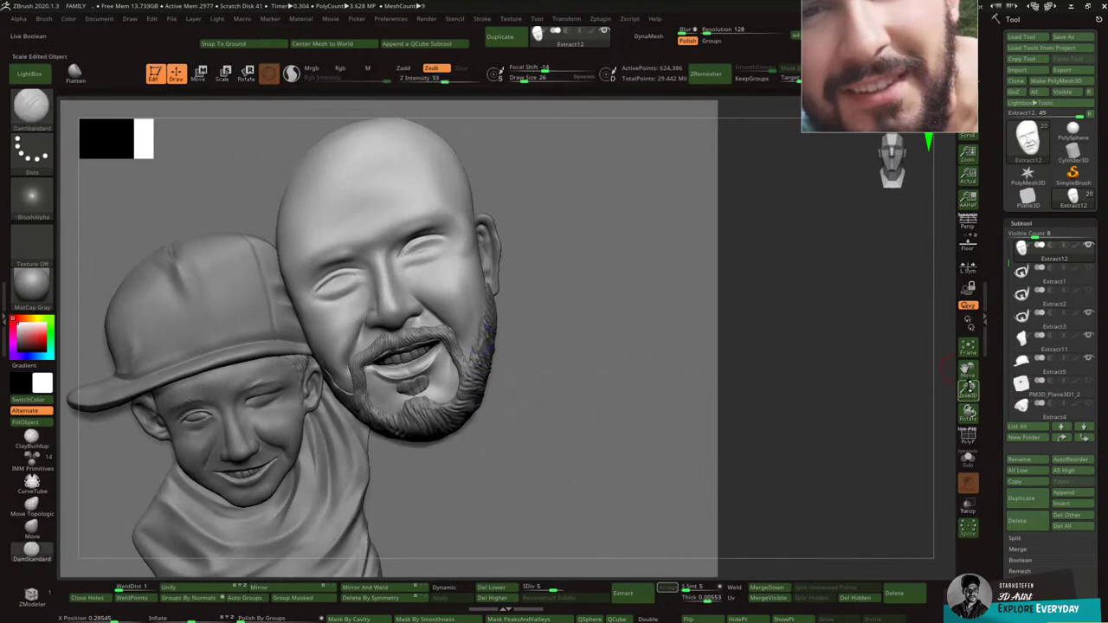
left_click_drag(968, 392, 935, 358)
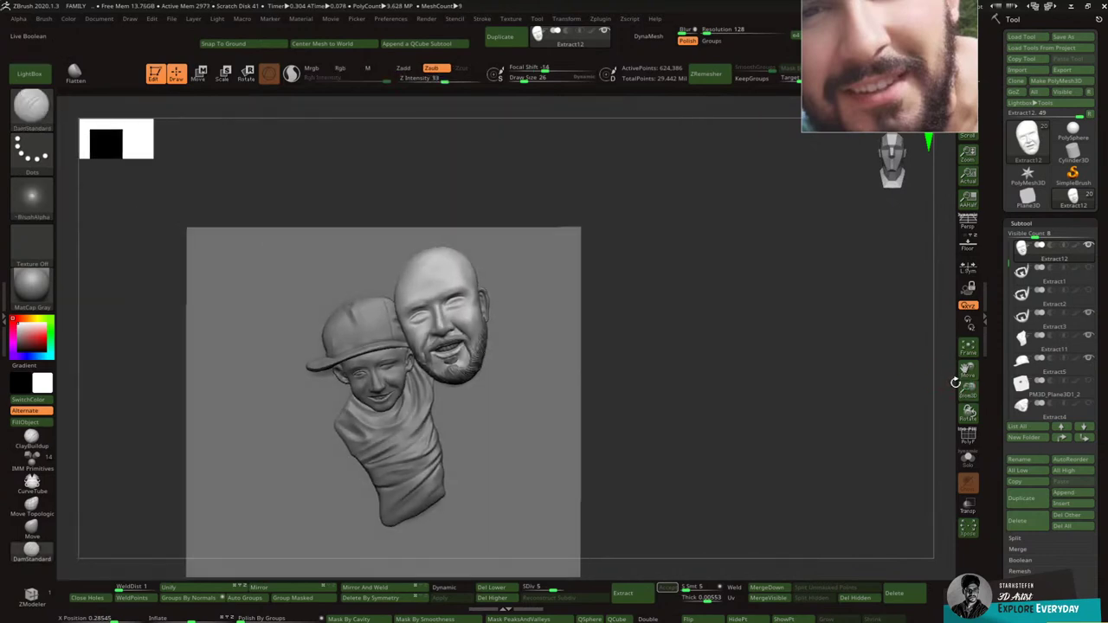
left_click(893, 408)
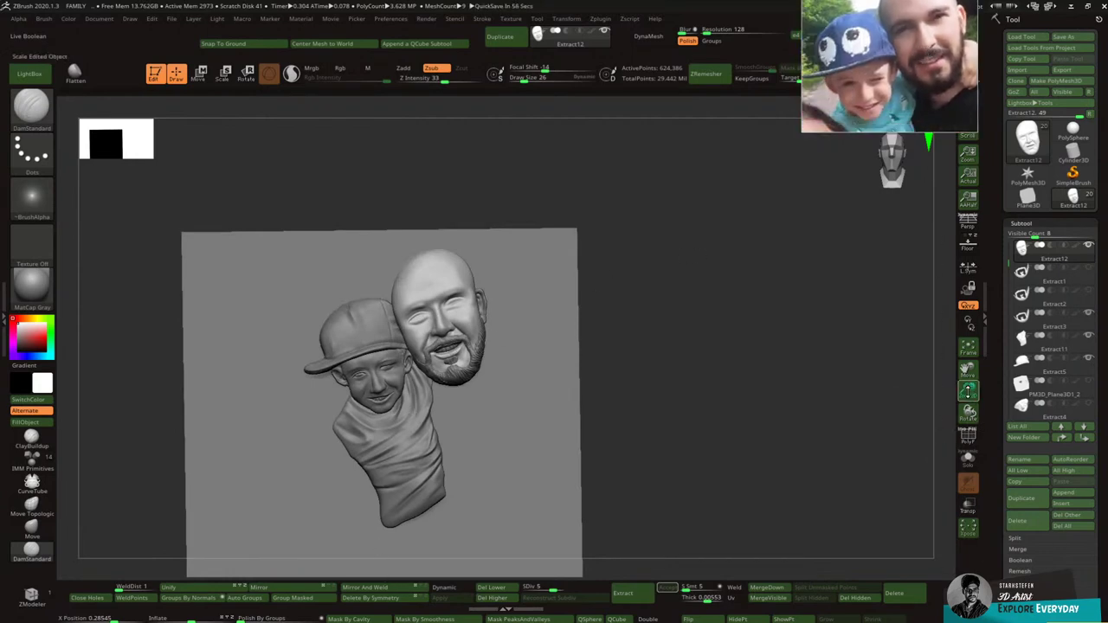
Step: Activate the boy's face subtool and adjust the area around his nose and mouth with Move Topological at draw sizes 22 and 26
left_click_drag(968, 371, 995, 325)
left_click_drag(962, 387, 968, 388)
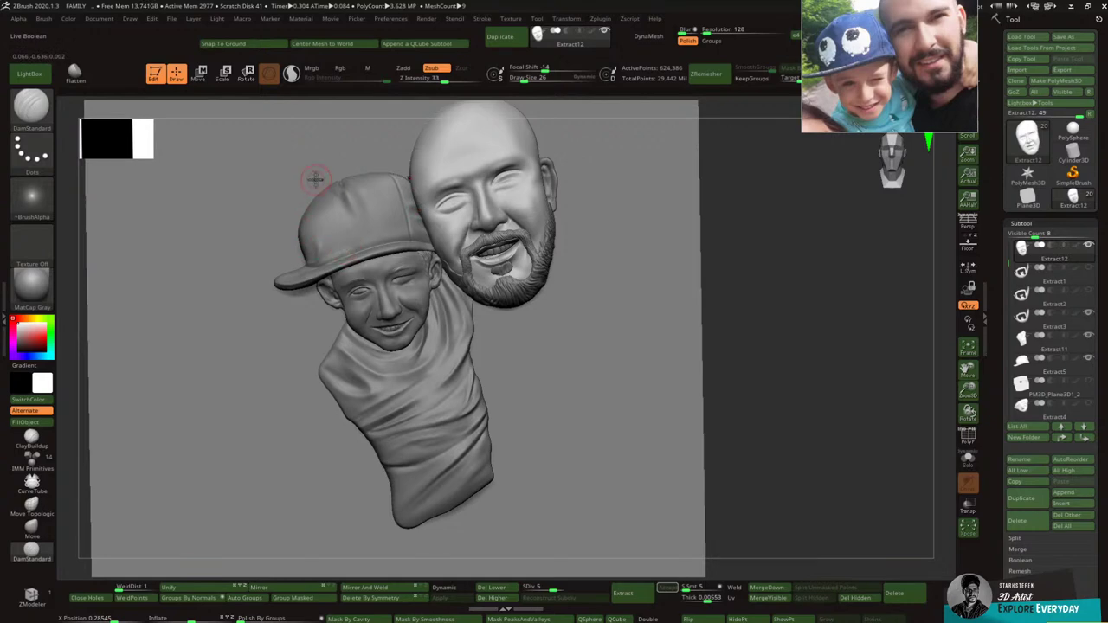
left_click(31, 106)
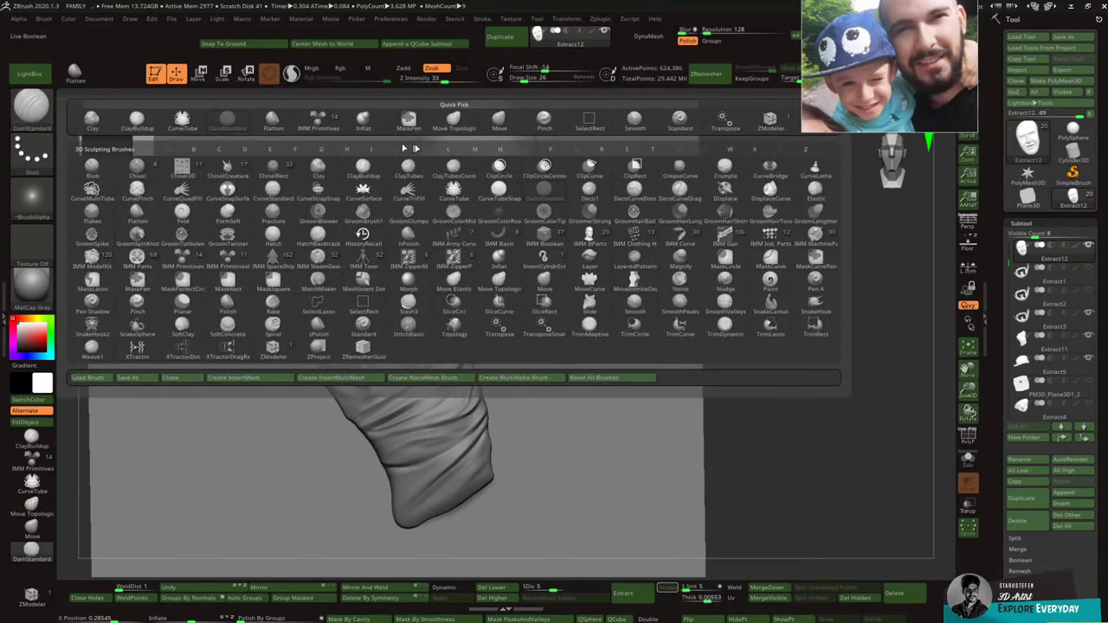
left_click(454, 121)
left_click(394, 310, "alt")
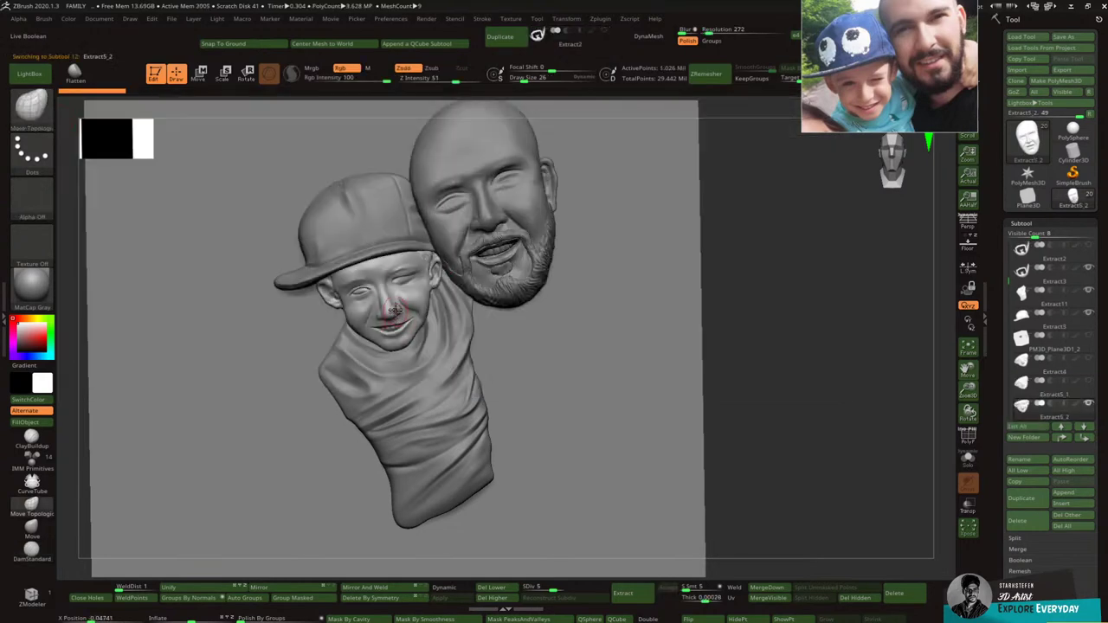
key("]")
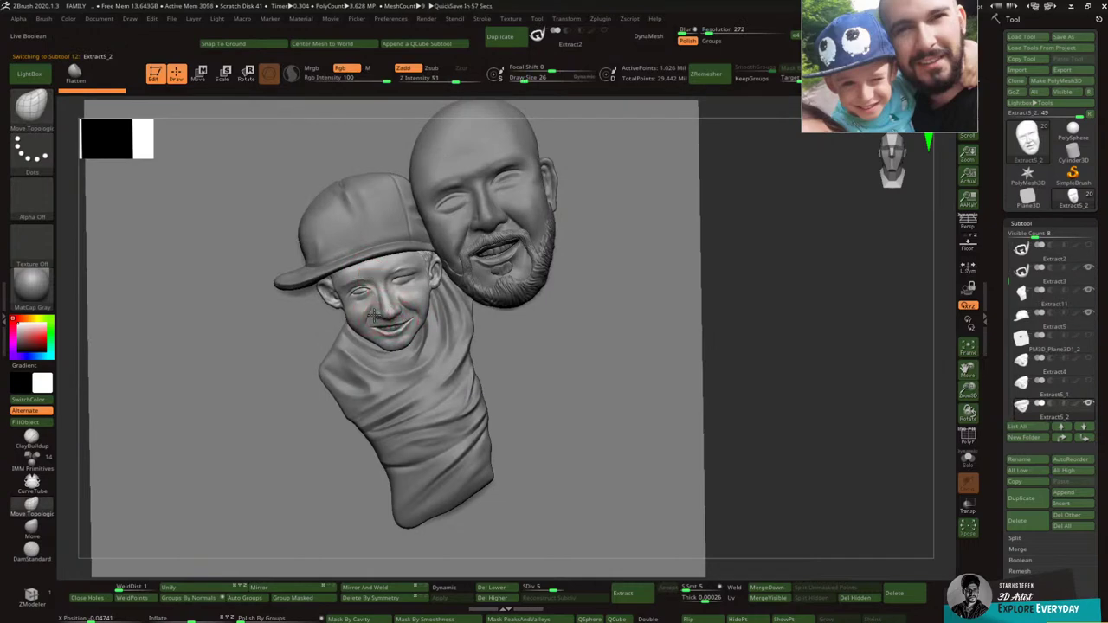
key("bracketleft")
key("bracketright")
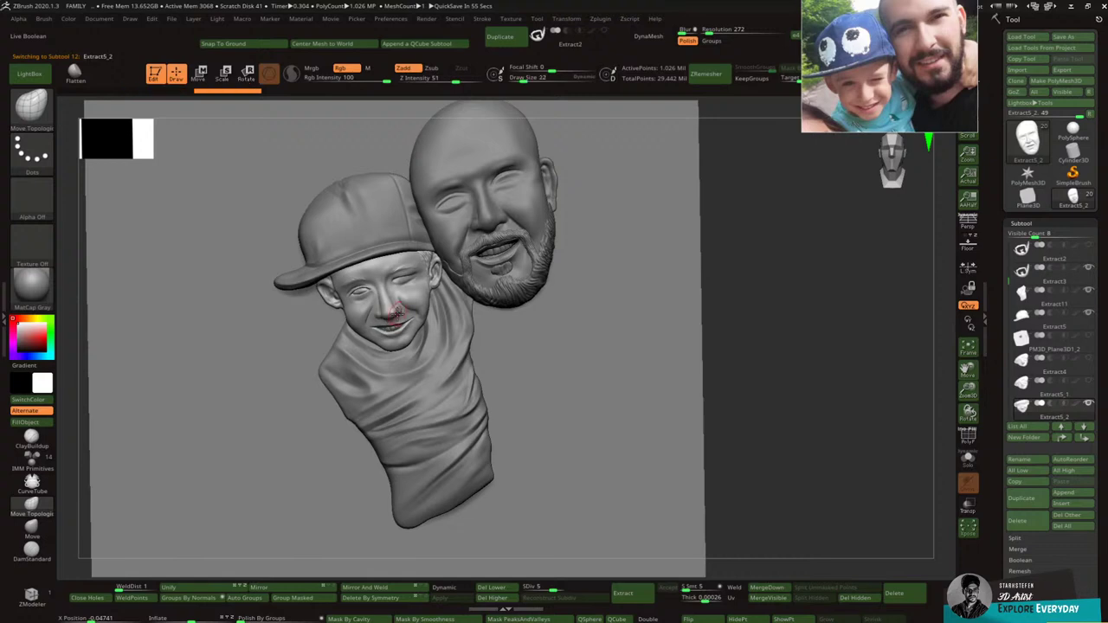
key("bracketleft")
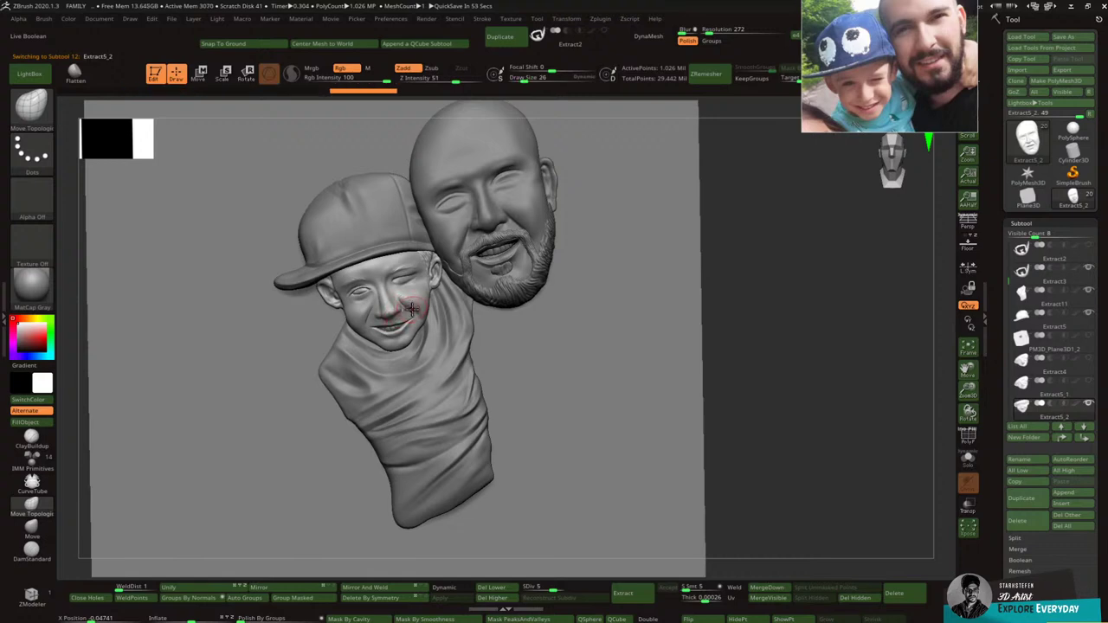
key("ctrl+z")
key("ctrl+z")
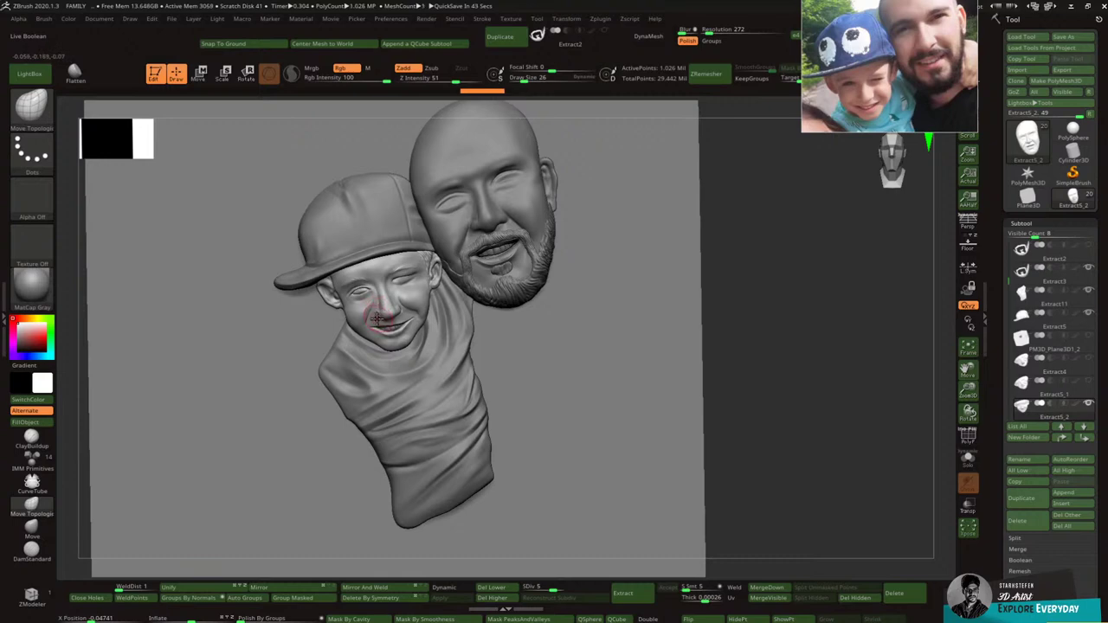
Step: Smooth the boy's nose bridge and reshape his nose and the adjoining cheek with Move Topological at draw size 26
left_click_drag(385, 296, 388, 297, "shift")
right_click_drag(402, 286, 374, 287)
left_click_drag(389, 294, 384, 291)
right_click_drag(385, 291, 426, 279)
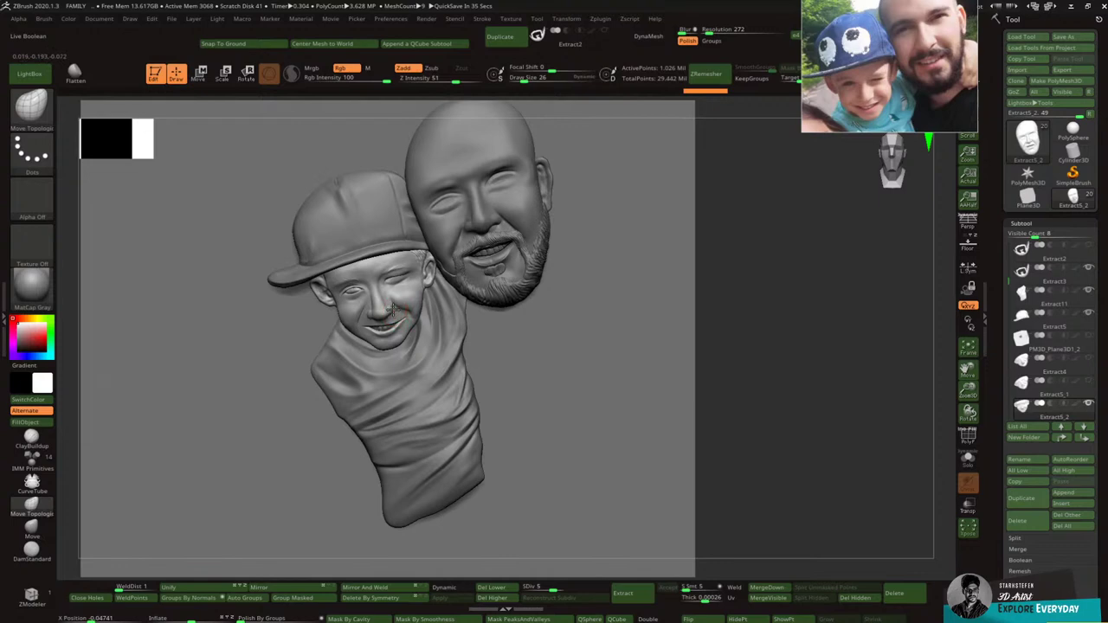
left_click_drag(393, 309, 421, 304)
mouse_move(421, 303)
right_mouse_down()
mouse_move(439, 297)
mouse_move(390, 306)
mouse_move(431, 294)
right_mouse_up()
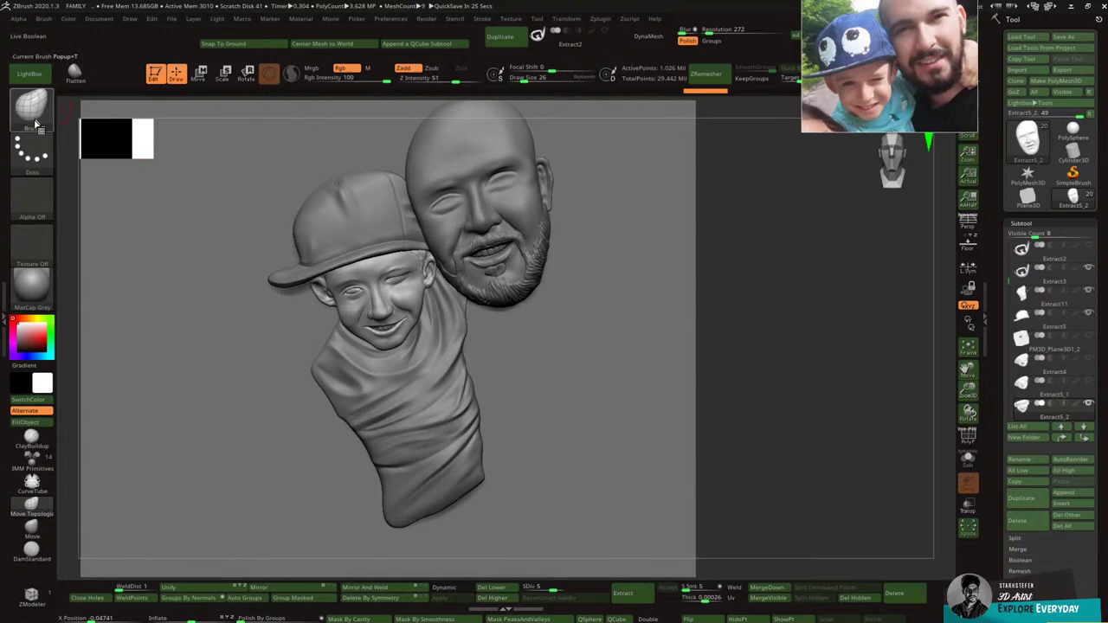
Step: Build up the boy's cheek beside the mouth with ClayBuildup at draw size 18 and smooth the added volume
left_click(31, 104)
left_click(136, 127)
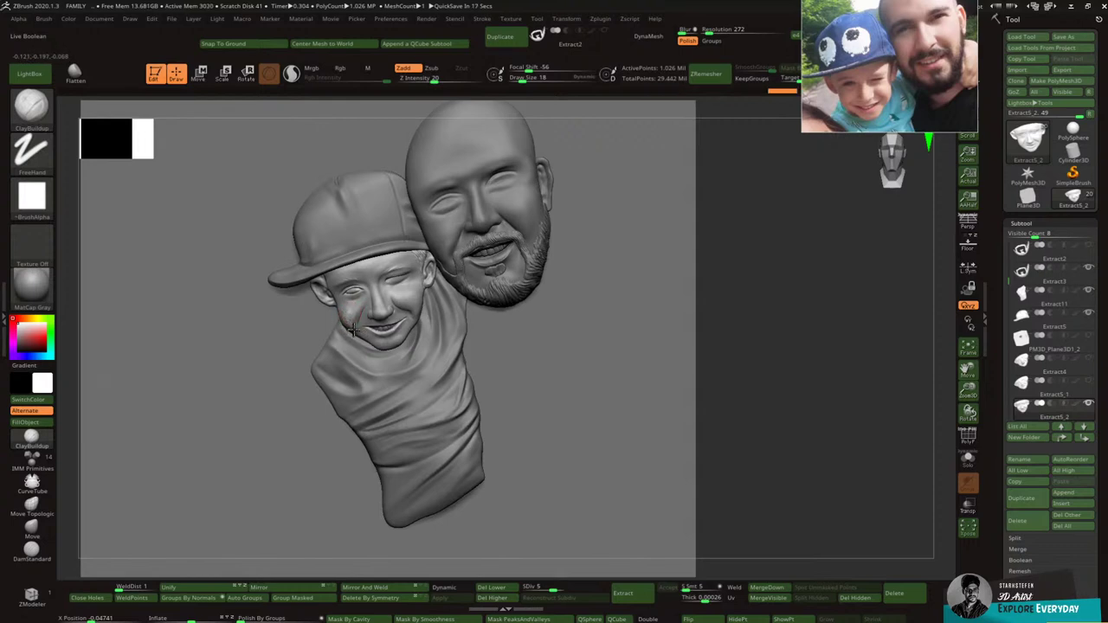
key("shift")
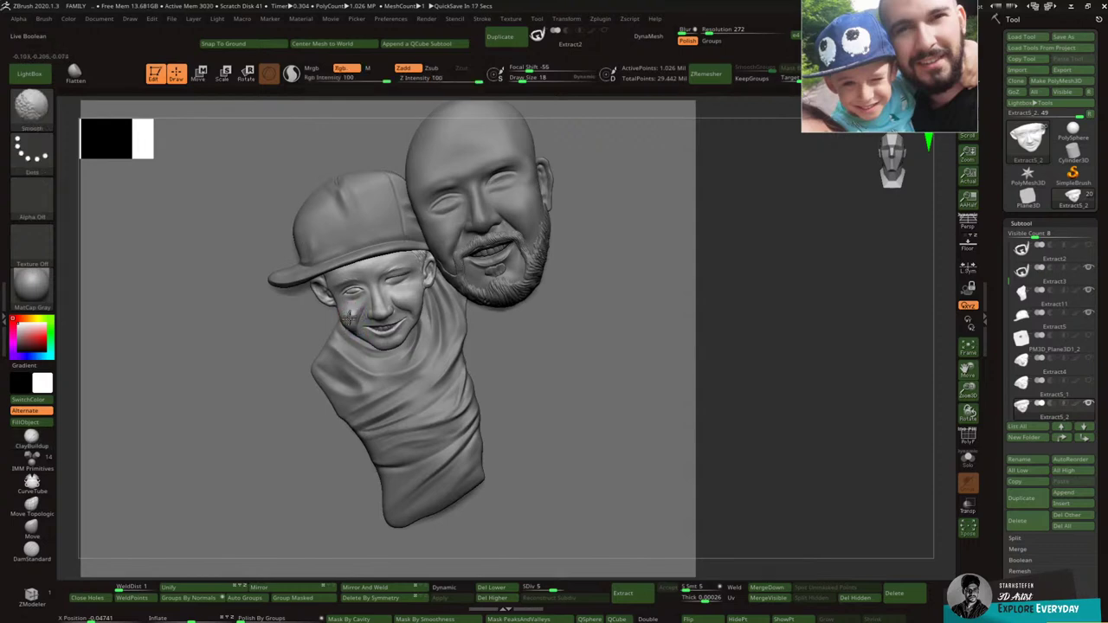
key("ctrl")
key("ctrl+z")
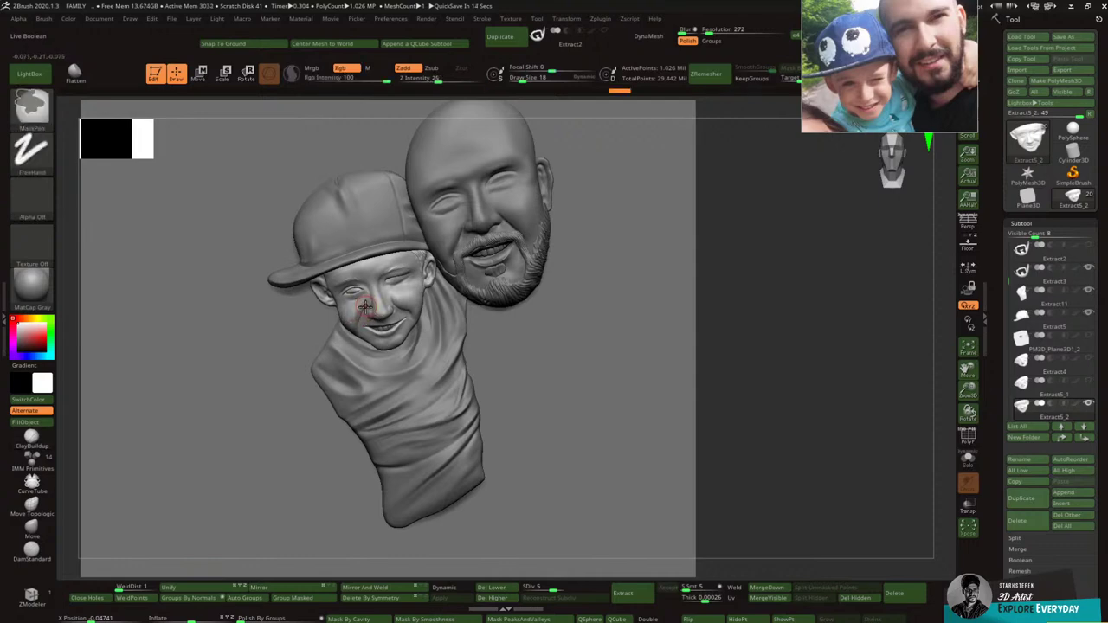
left_click_drag(369, 306, 352, 319)
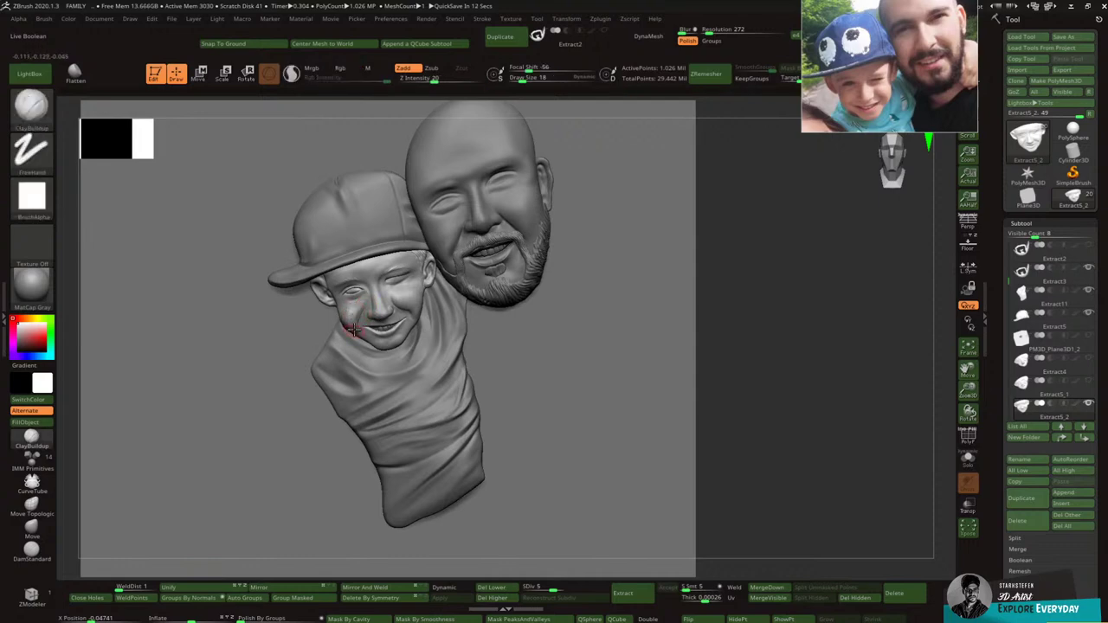
key("shift")
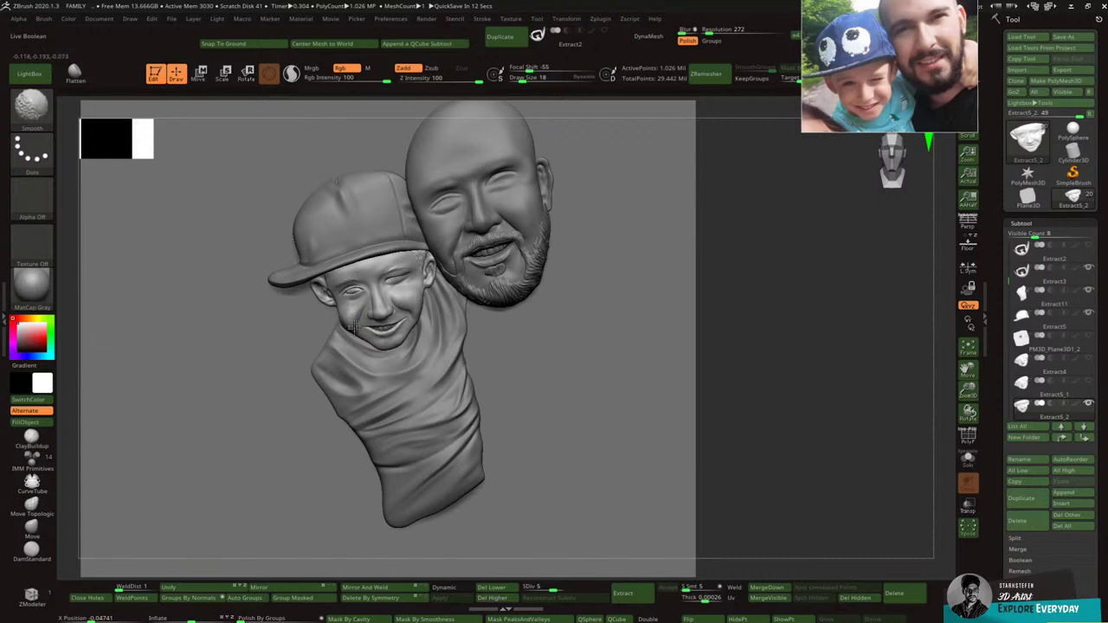
left_click_drag(348, 329, 350, 322, "shift")
Step: Soften the boy's cheek from an angled view and check the relief from the front
right_click_drag(375, 321, 420, 255)
left_click_drag(384, 247, 361, 248, "shift")
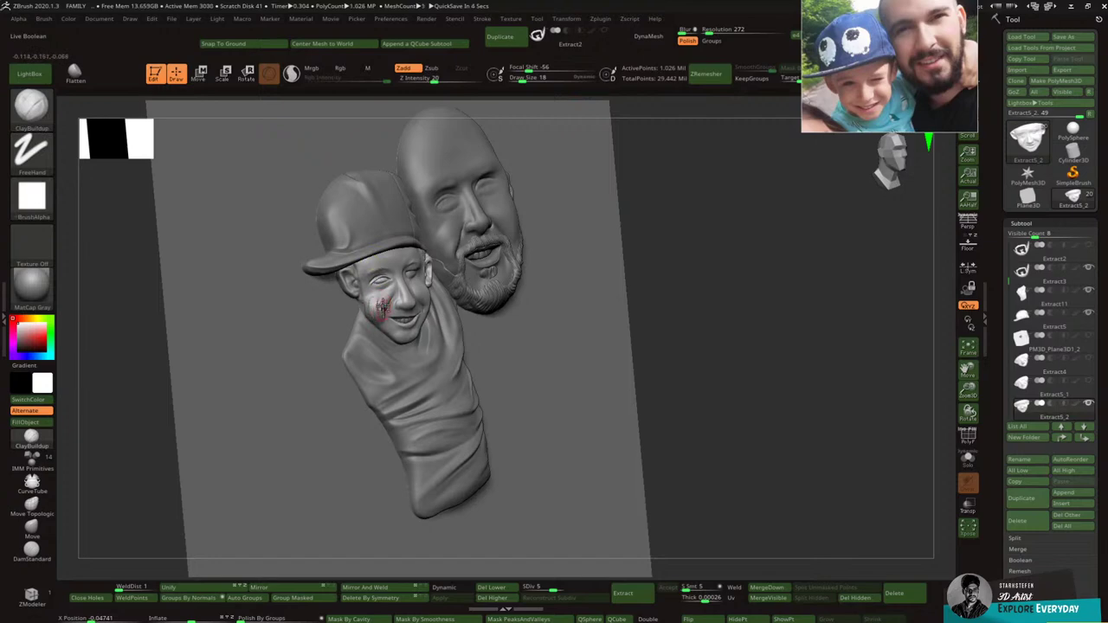
key("shift")
left_click_drag(372, 309, 373, 296, "shift")
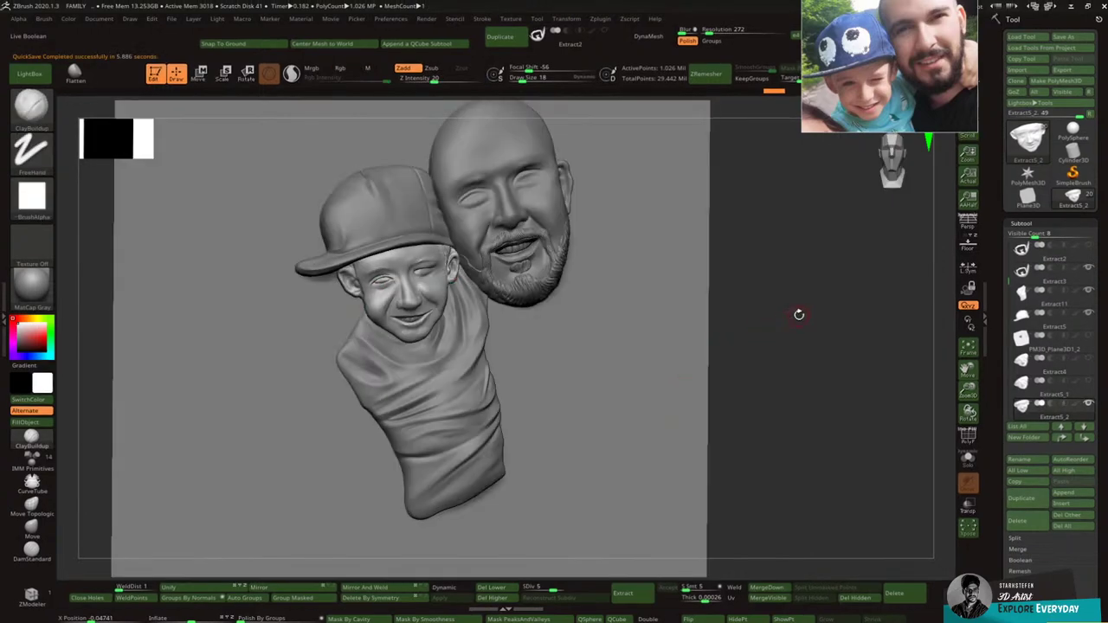
left_click_drag(799, 314, 774, 329)
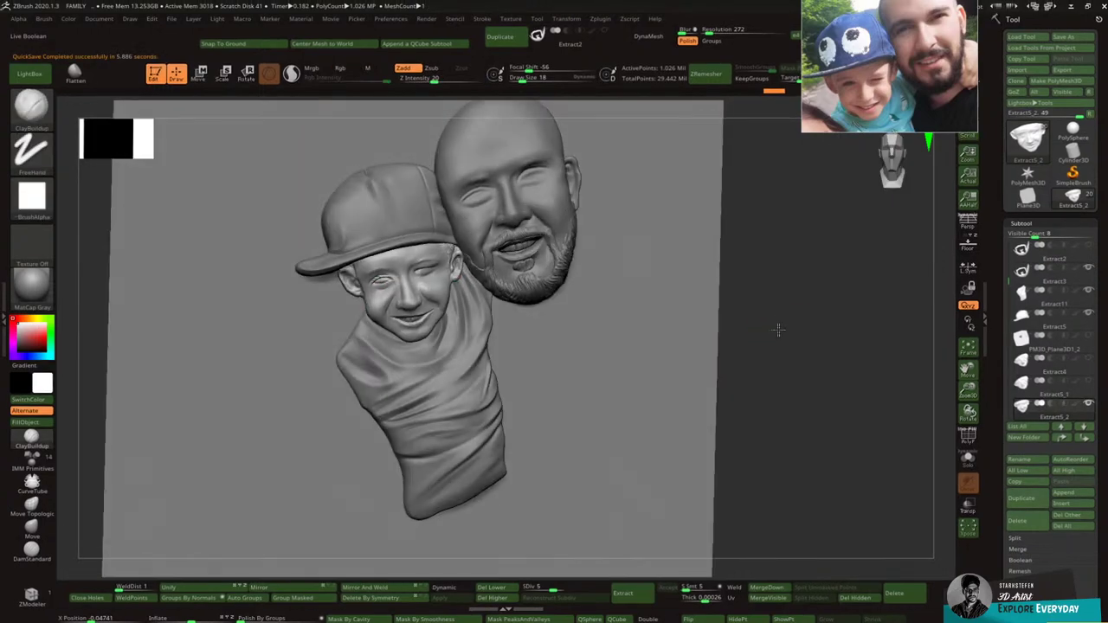
key("shift")
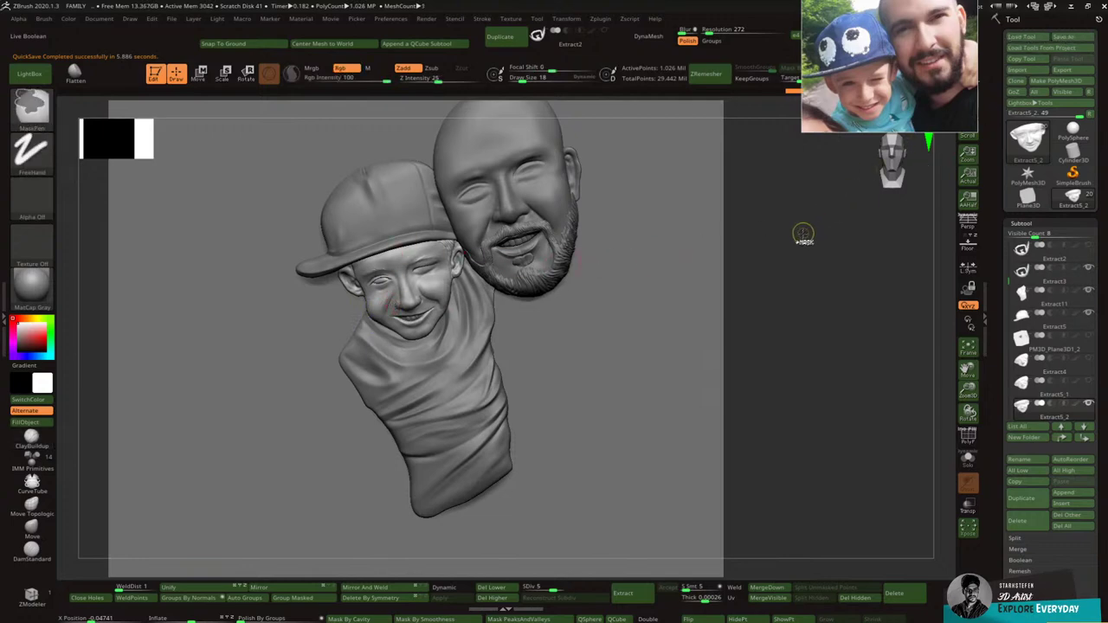
Step: Save the project as FAMILY in the FAMILYSCULPT folder, replacing the existing ZPR file
key("ctrl+s")
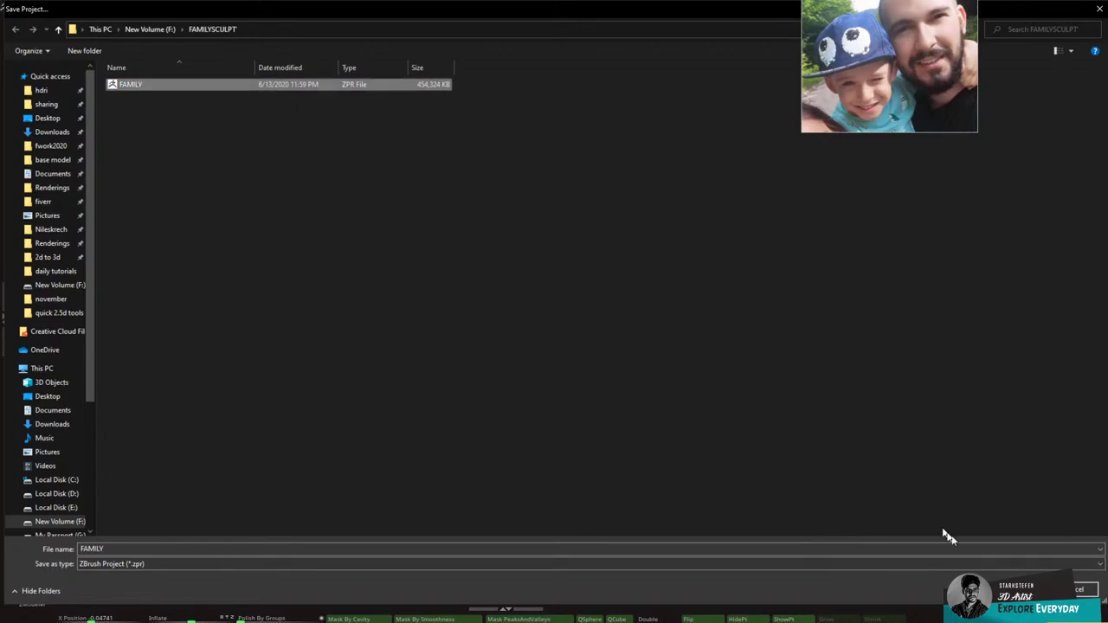
left_click(1024, 589)
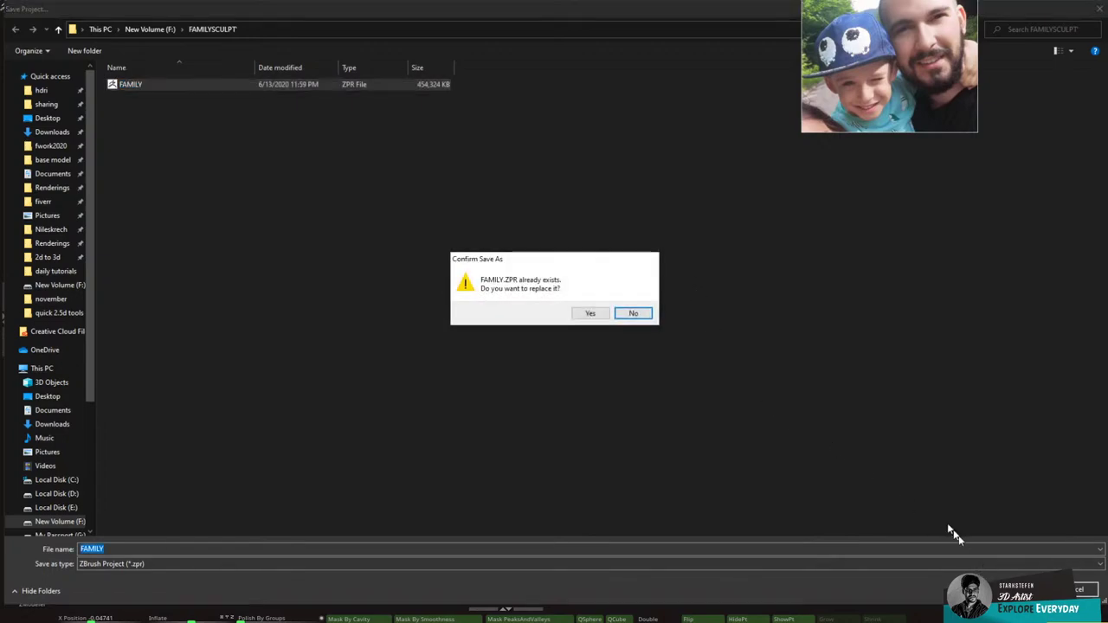
left_click(595, 315)
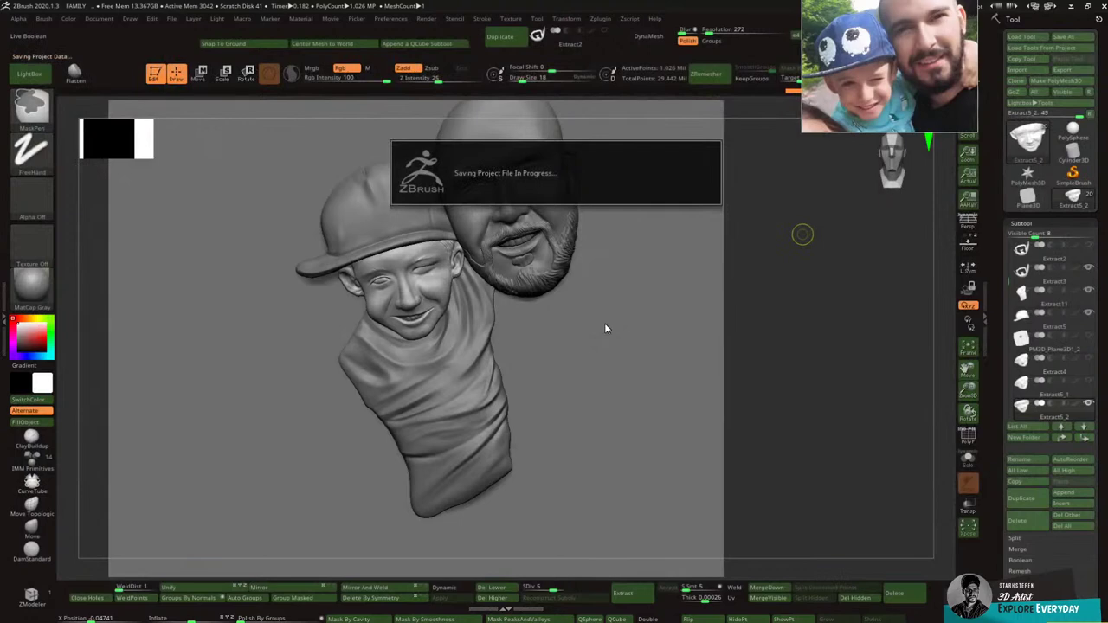